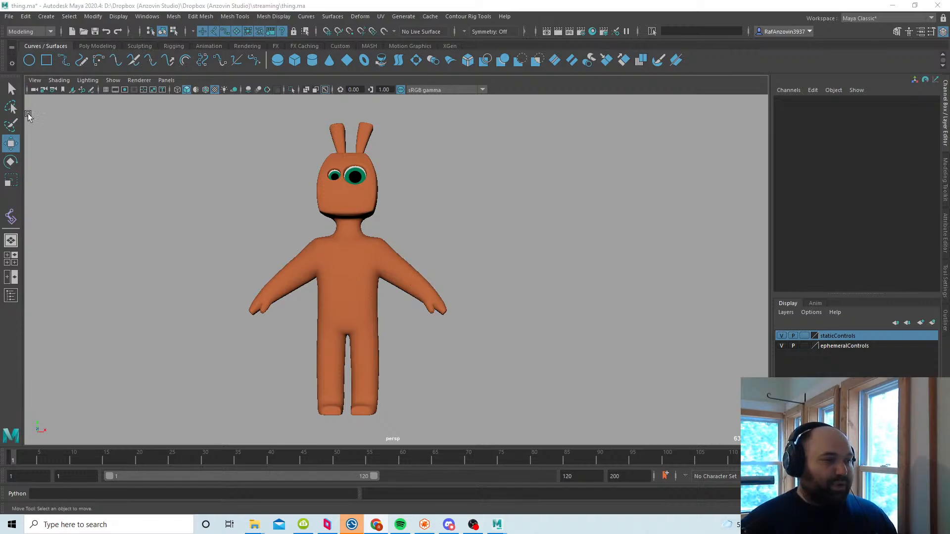
# Step: Shift the ring of vertices around the knees front-to-back on the body mesh using soft selection, then return to object mode
pyautogui.keyDown('alt'); pyautogui.moveTo(490, 245); pyautogui.dragTo(505, 263); pyautogui.keyUp('alt')
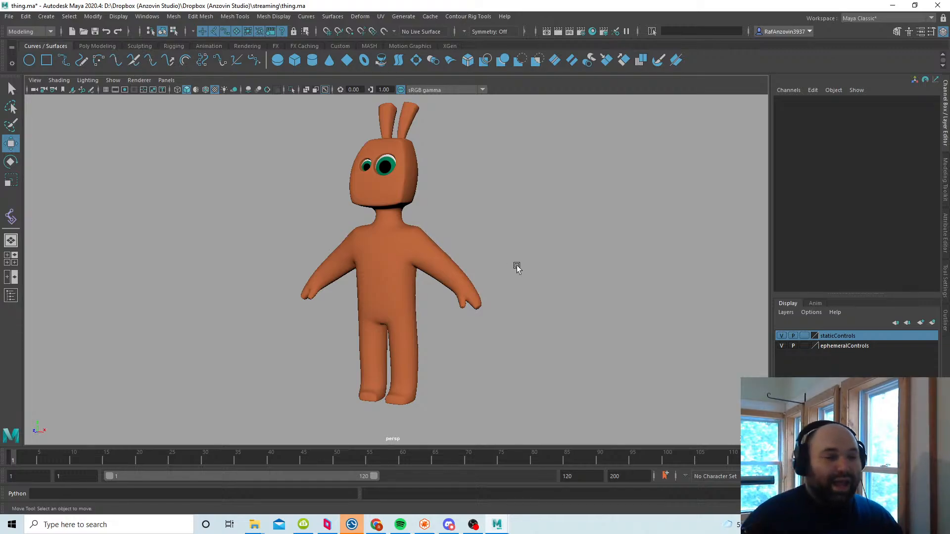
pyautogui.keyDown('alt'); pyautogui.moveTo(517, 290); pyautogui.dragTo(409, 334); pyautogui.keyUp('alt')
pyautogui.keyDown('alt'); pyautogui.moveTo(471, 347); pyautogui.dragTo(465, 337); pyautogui.keyUp('alt')
pyautogui.keyDown('alt'); pyautogui.moveTo(464, 360); pyautogui.dragTo(464, 335, button='middle'); pyautogui.keyUp('alt')
pyautogui.keyDown('alt'); pyautogui.moveTo(464, 336); pyautogui.dragTo(474, 342, button='right'); pyautogui.keyUp('alt')
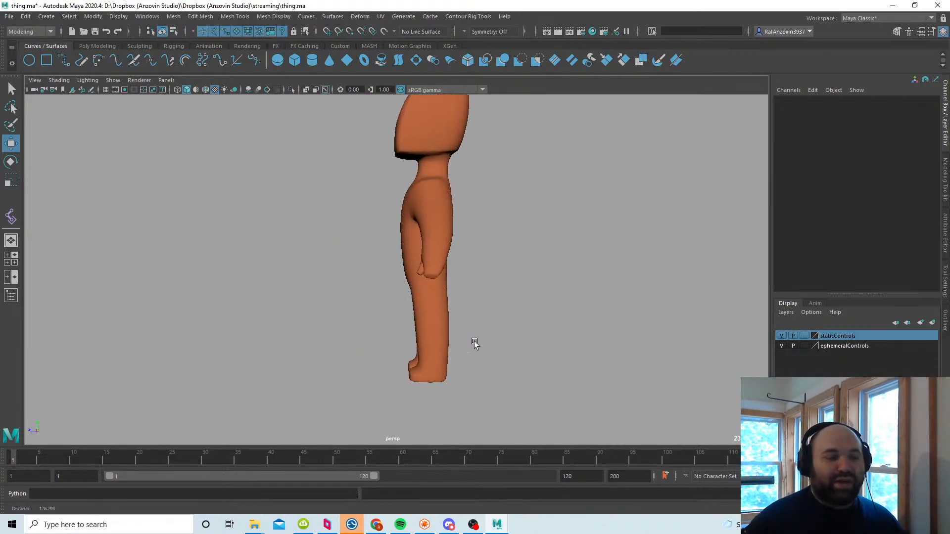
pyautogui.keyDown('alt'); pyautogui.moveTo(474, 343); pyautogui.dragTo(435, 322); pyautogui.keyUp('alt')
pyautogui.click(434, 322)
pyautogui.keyDown('alt'); pyautogui.moveTo(494, 346); pyautogui.dragTo(456, 337); pyautogui.keyUp('alt')
pyautogui.click(174, 31)
pyautogui.press('b')
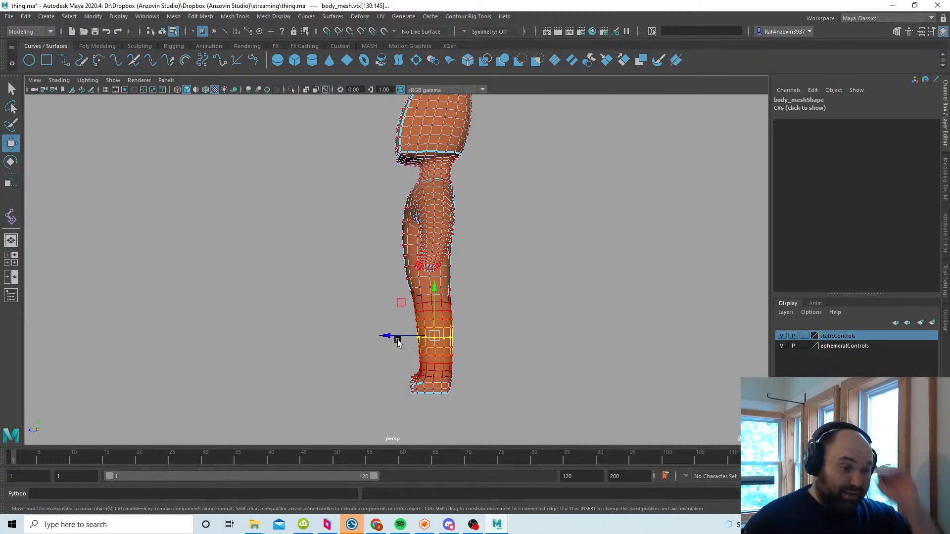
pyautogui.moveTo(388, 335); pyautogui.dragTo(530, 330)
pyautogui.press('b')
pyautogui.click(162, 31)
pyautogui.click(461, 302)
# Step: Save the scene after reframing the whole character in the perspective view
pyautogui.keyDown('alt'); pyautogui.moveTo(550, 280); pyautogui.dragTo(549, 320, button='middle'); pyautogui.keyUp('alt')
pyautogui.keyDown('alt'); pyautogui.moveTo(549, 320); pyautogui.dragTo(466, 339); pyautogui.keyUp('alt')
pyautogui.keyDown('alt'); pyautogui.moveTo(467, 339); pyautogui.dragTo(483, 333, button='middle'); pyautogui.keyUp('alt')
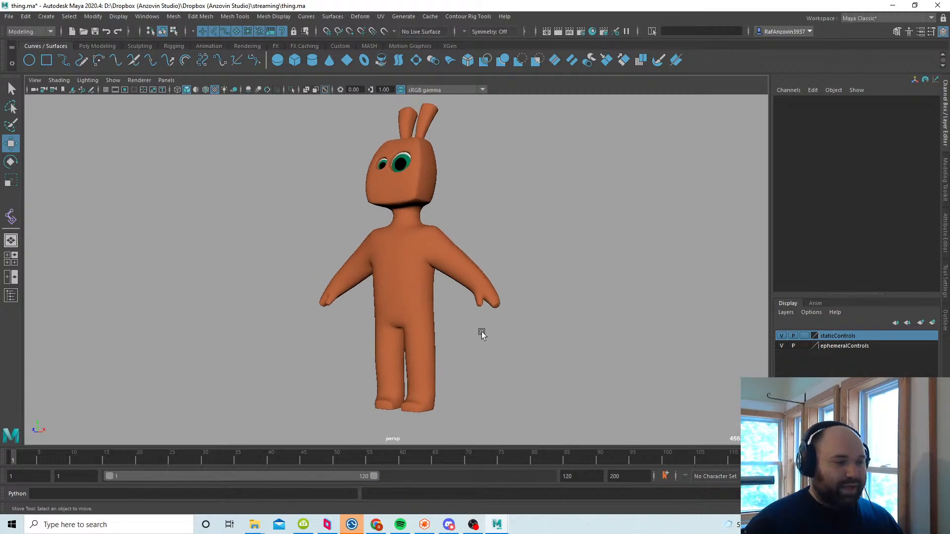
pyautogui.keyDown('alt'); pyautogui.moveTo(483, 333); pyautogui.dragTo(486, 334, button='right'); pyautogui.keyUp('alt')
pyautogui.keyDown('alt'); pyautogui.moveTo(486, 335); pyautogui.dragTo(494, 322); pyautogui.keyUp('alt')
pyautogui.hotkey('ctrl', 's')
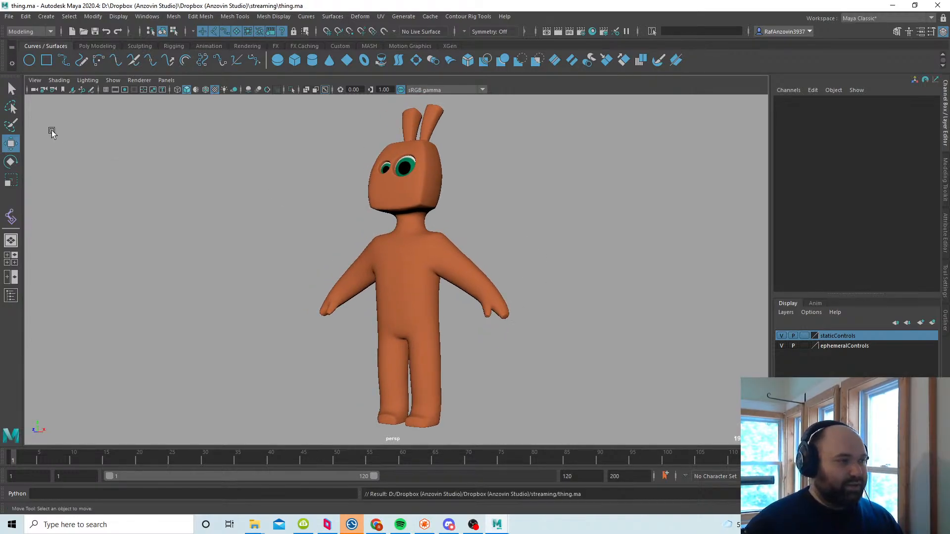
# Step: Set up an orthographic side view of the character in shaded display with the grid hidden
pyautogui.keyDown('alt'); pyautogui.moveTo(521, 261); pyautogui.dragTo(522, 248, button='middle'); pyautogui.keyUp('alt')
pyautogui.keyDown('alt'); pyautogui.moveTo(521, 248); pyautogui.dragTo(525, 257, button='right'); pyautogui.keyUp('alt')
pyautogui.keyDown('alt'); pyautogui.moveTo(525, 257); pyautogui.dragTo(527, 263, button='middle'); pyautogui.keyUp('alt')
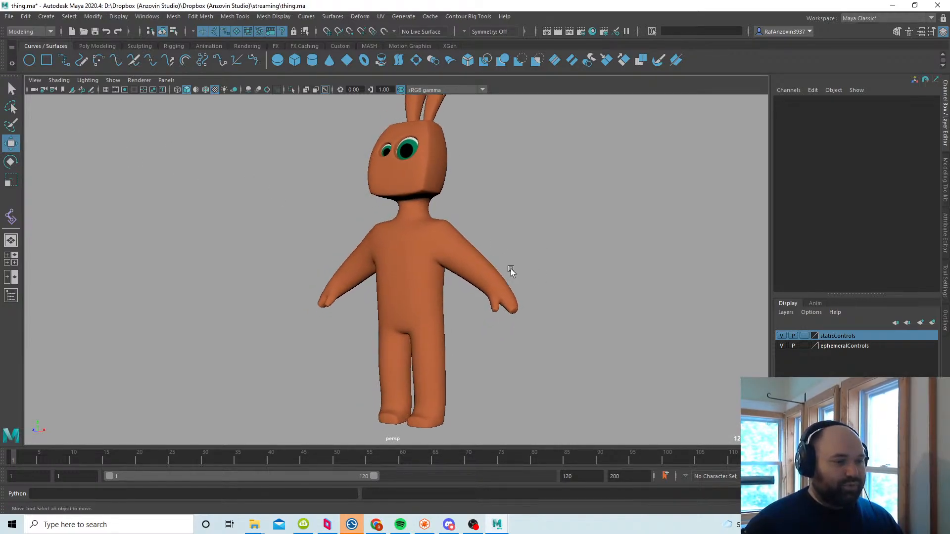
pyautogui.keyDown('alt'); pyautogui.moveTo(524, 265); pyautogui.dragTo(524, 253); pyautogui.keyUp('alt')
pyautogui.press('space')
pyautogui.press('space')
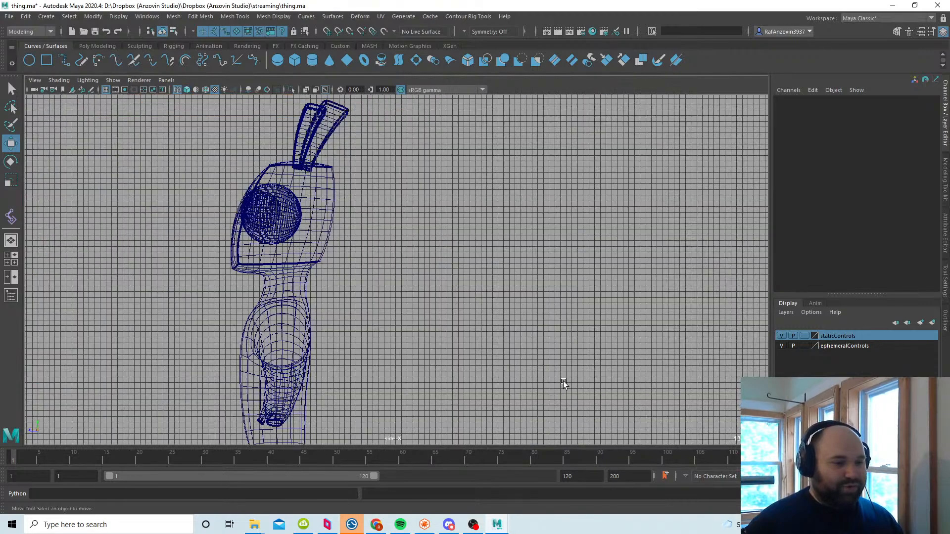
pyautogui.keyDown('alt'); pyautogui.moveTo(539, 370); pyautogui.dragTo(551, 314, button='middle'); pyautogui.keyUp('alt')
pyautogui.press('5')
pyautogui.keyDown('alt'); pyautogui.moveTo(388, 366); pyautogui.dragTo(513, 343, button='middle'); pyautogui.keyUp('alt')
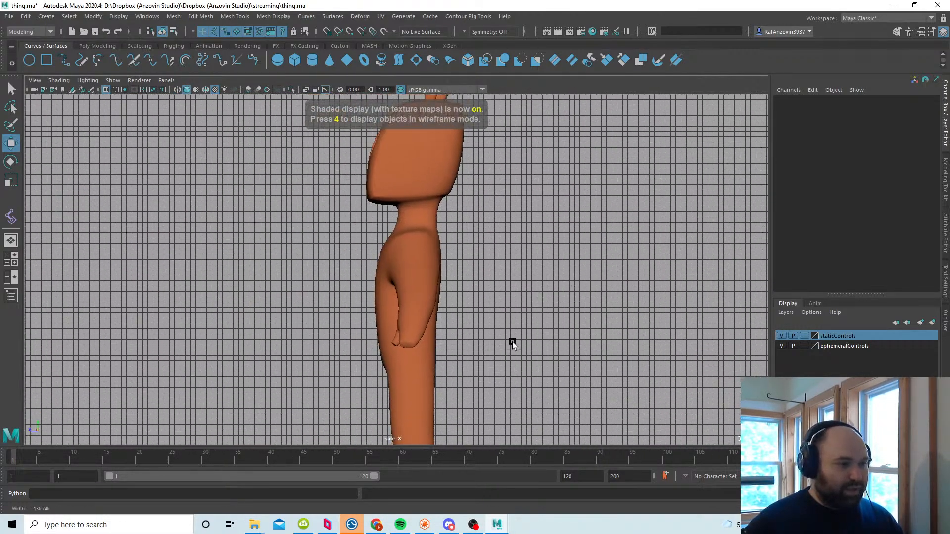
pyautogui.keyDown('alt'); pyautogui.moveTo(513, 343); pyautogui.dragTo(482, 307, button='right'); pyautogui.keyUp('alt')
pyautogui.keyDown('alt'); pyautogui.moveTo(482, 307); pyautogui.dragTo(480, 279, button='middle'); pyautogui.keyUp('alt')
pyautogui.keyDown('alt'); pyautogui.moveTo(481, 278); pyautogui.dragTo(488, 287, button='right'); pyautogui.keyUp('alt')
pyautogui.keyDown('alt'); pyautogui.moveTo(488, 289); pyautogui.dragTo(484, 292, button='middle'); pyautogui.keyUp('alt')
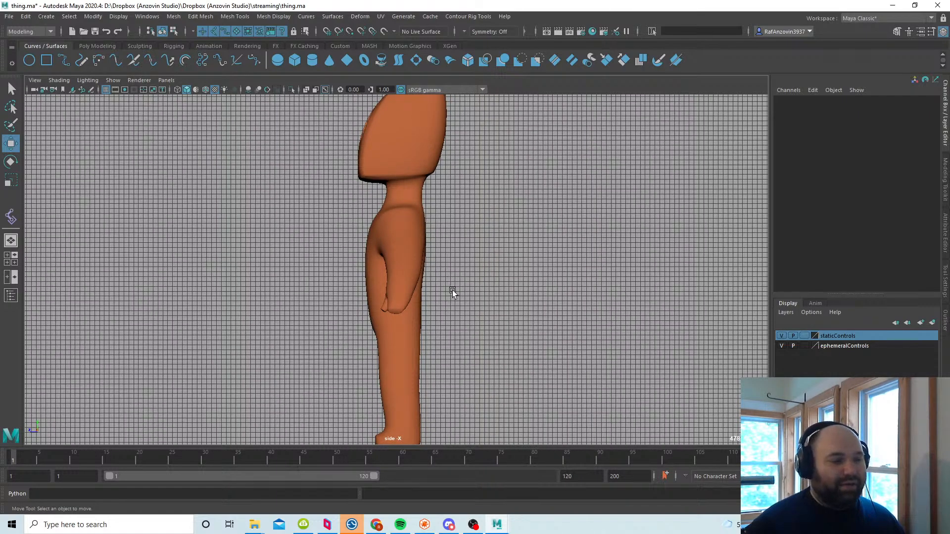
pyautogui.keyDown('alt'); pyautogui.moveTo(451, 290); pyautogui.dragTo(455, 294, button='right'); pyautogui.keyUp('alt')
pyautogui.keyDown('alt'); pyautogui.moveTo(455, 294); pyautogui.dragTo(460, 281, button='middle'); pyautogui.keyUp('alt')
pyautogui.click(11, 216)
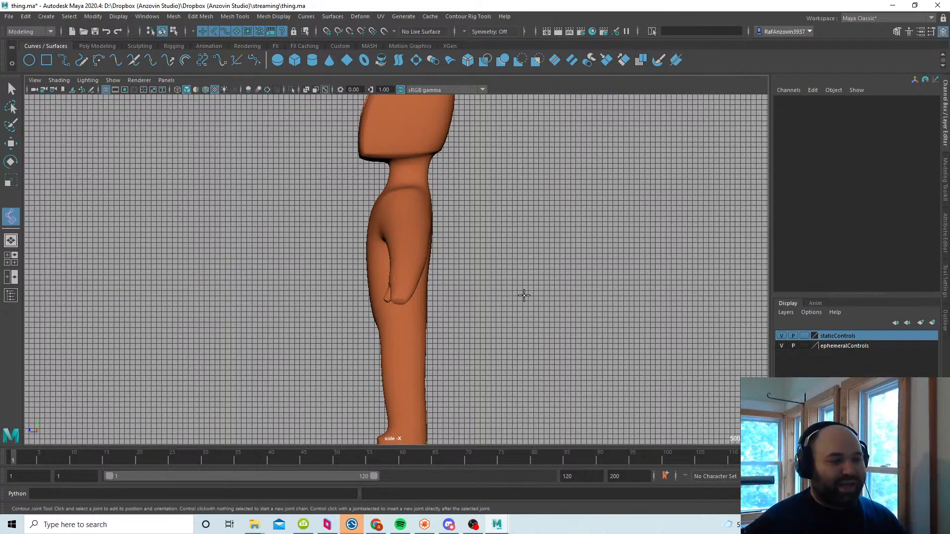
pyautogui.keyDown('alt'); pyautogui.moveTo(524, 295); pyautogui.dragTo(396, 240, button='right'); pyautogui.keyUp('alt')
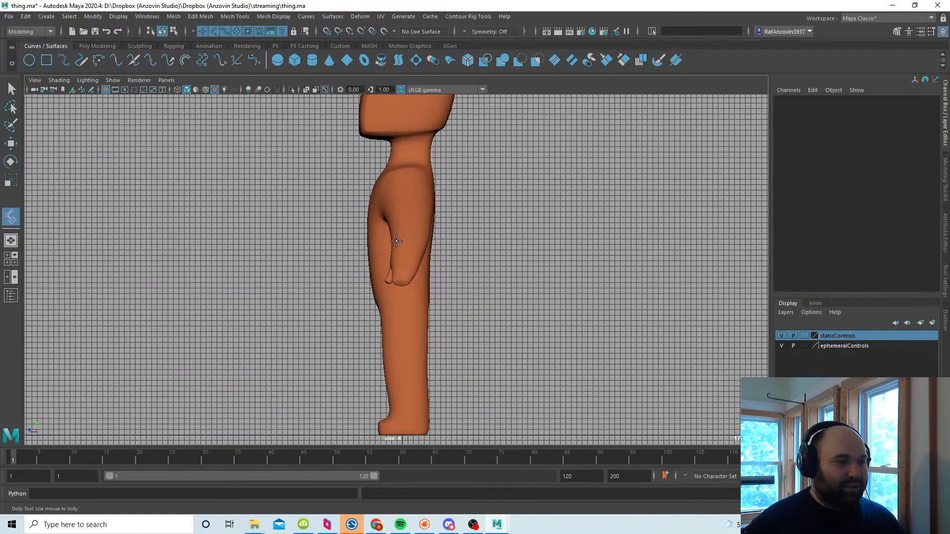
pyautogui.click(105, 89)
pyautogui.keyDown('alt'); pyautogui.moveTo(493, 270); pyautogui.dragTo(489, 261, button='middle'); pyautogui.keyUp('alt')
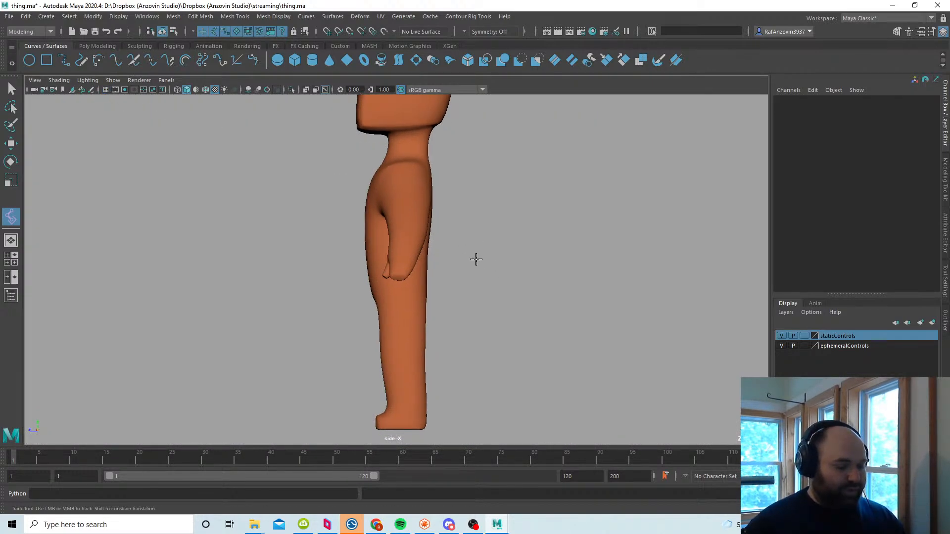
# Step: In wireframe display, place a four-joint Contour joint chain up the middle of the torso from the pelvis to the chest
pyautogui.press('4')
pyautogui.scroll(4, 538, 297)
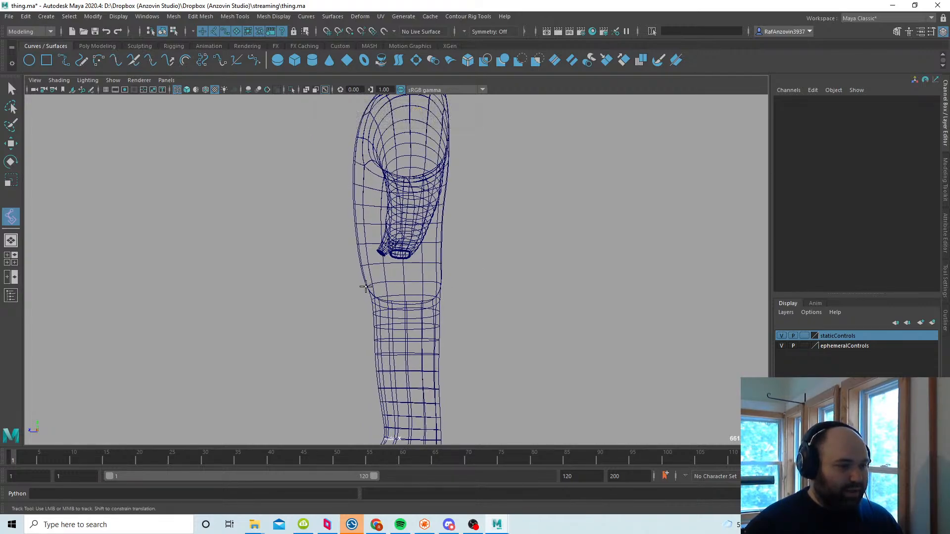
pyautogui.keyDown('alt'); pyautogui.moveTo(454, 300); pyautogui.dragTo(451, 313, button='middle'); pyautogui.keyUp('alt')
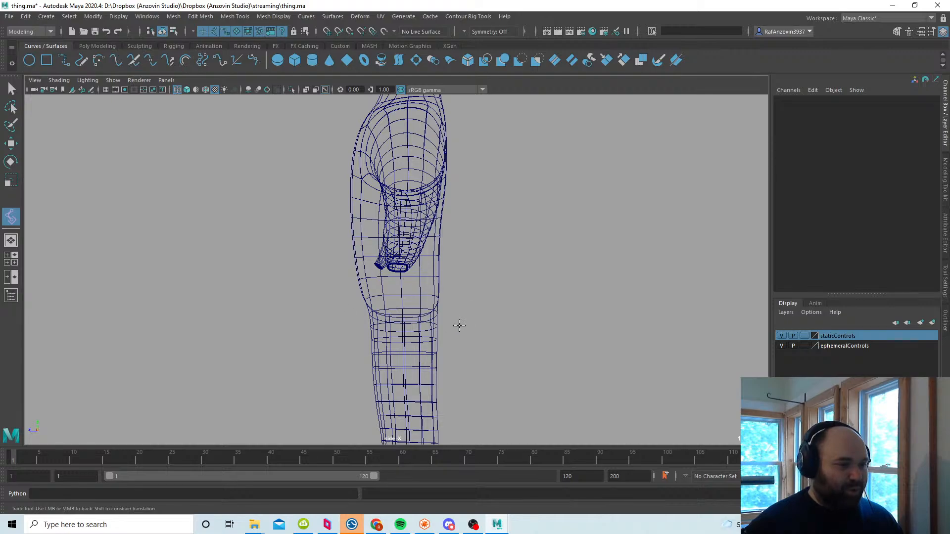
pyautogui.keyDown('alt'); pyautogui.moveTo(459, 325); pyautogui.dragTo(439, 356, button='middle'); pyautogui.keyUp('alt')
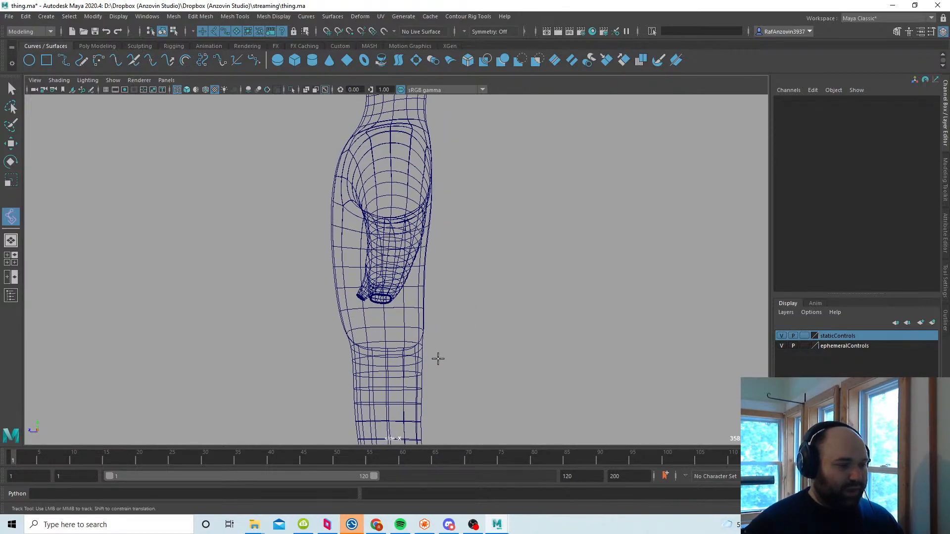
pyautogui.keyDown('alt'); pyautogui.moveTo(438, 359); pyautogui.dragTo(440, 358, button='right'); pyautogui.keyUp('alt')
pyautogui.keyDown('alt'); pyautogui.moveTo(440, 358); pyautogui.dragTo(442, 362, button='middle'); pyautogui.keyUp('alt')
pyautogui.click(384, 357)
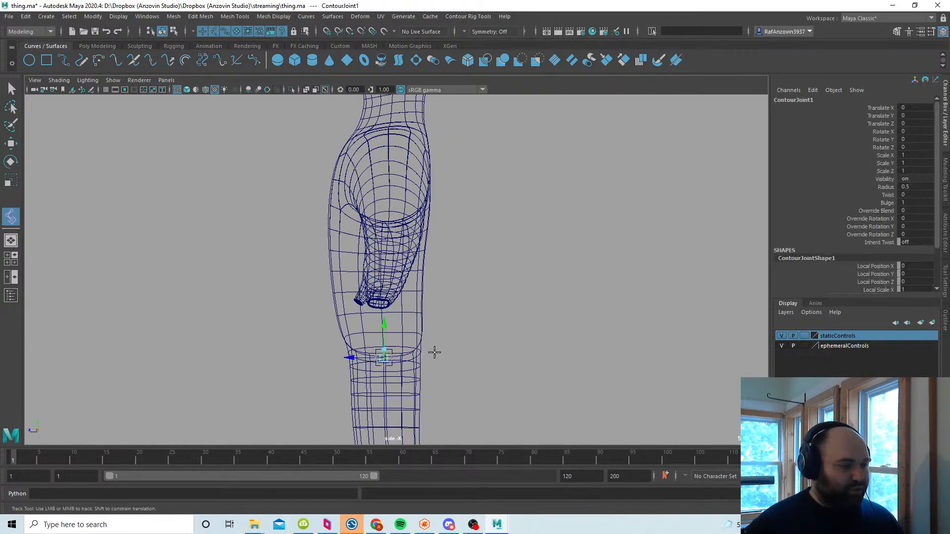
pyautogui.click(399, 332)
pyautogui.moveTo(400, 336); pyautogui.dragTo(384, 332)
pyautogui.keyDown('alt'); pyautogui.moveTo(386, 208); pyautogui.dragTo(390, 252, button='middle'); pyautogui.keyUp('alt')
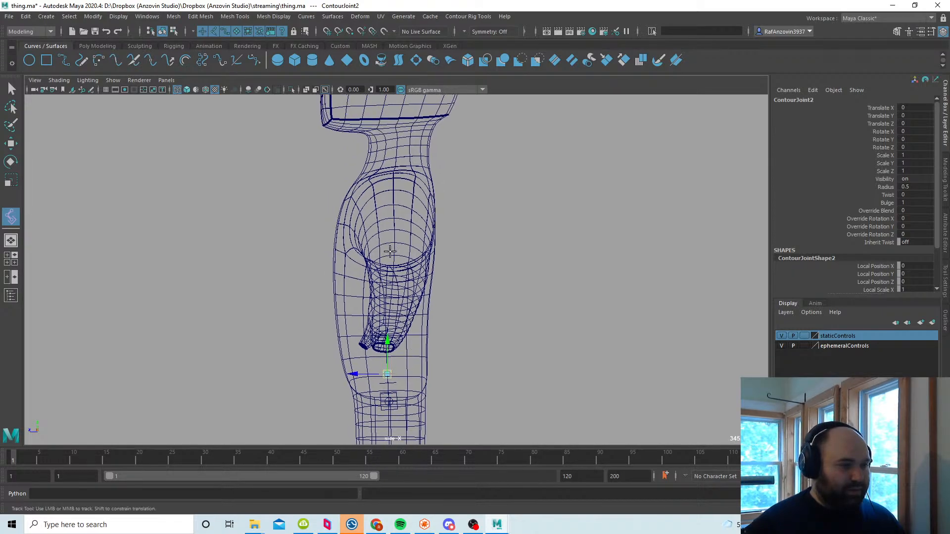
pyautogui.click(390, 255)
pyautogui.click(392, 218)
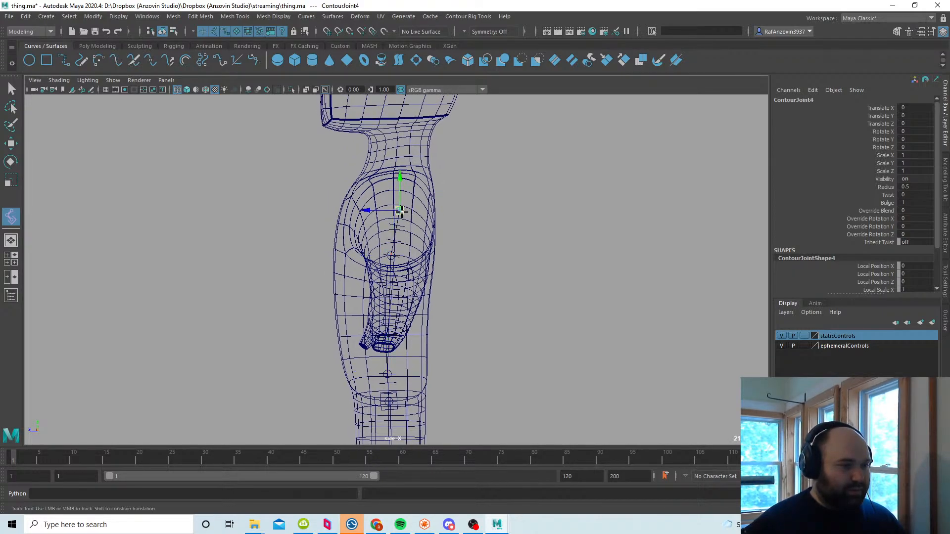
pyautogui.press('q')
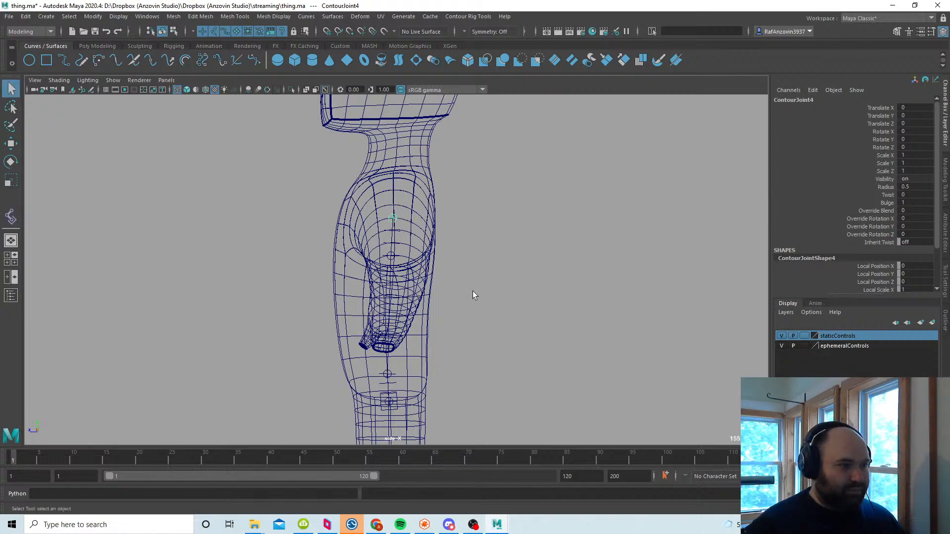
# Step: In the perspective view, select the spine chain's root socket and set its Radius to 8.2
pyautogui.press('space')
pyautogui.press('space')
pyautogui.click(407, 334)
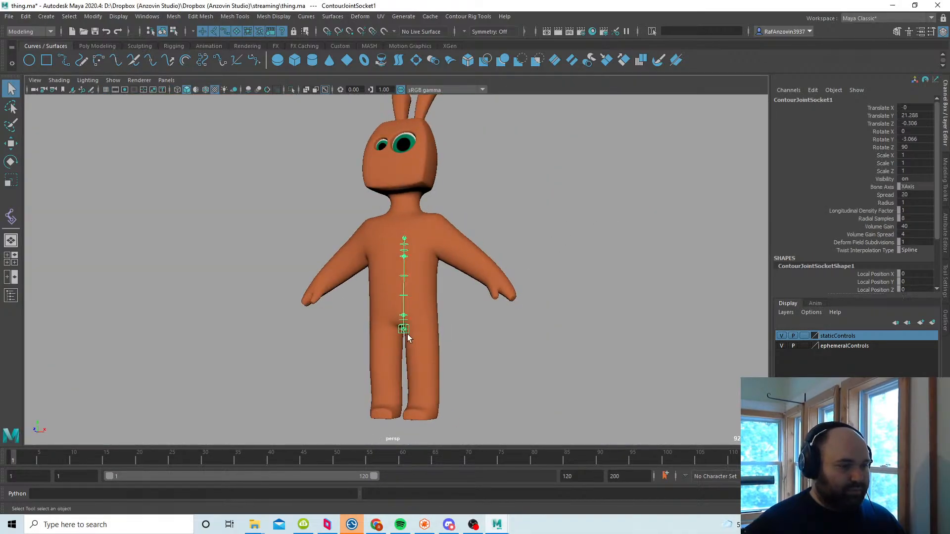
pyautogui.click(885, 202)
pyautogui.moveTo(547, 255); pyautogui.dragTo(587, 254, button='middle')
pyautogui.keyDown('alt'); pyautogui.moveTo(482, 307); pyautogui.dragTo(524, 287); pyautogui.keyUp('alt')
pyautogui.moveTo(524, 285); pyautogui.dragTo(521, 283, button='middle')
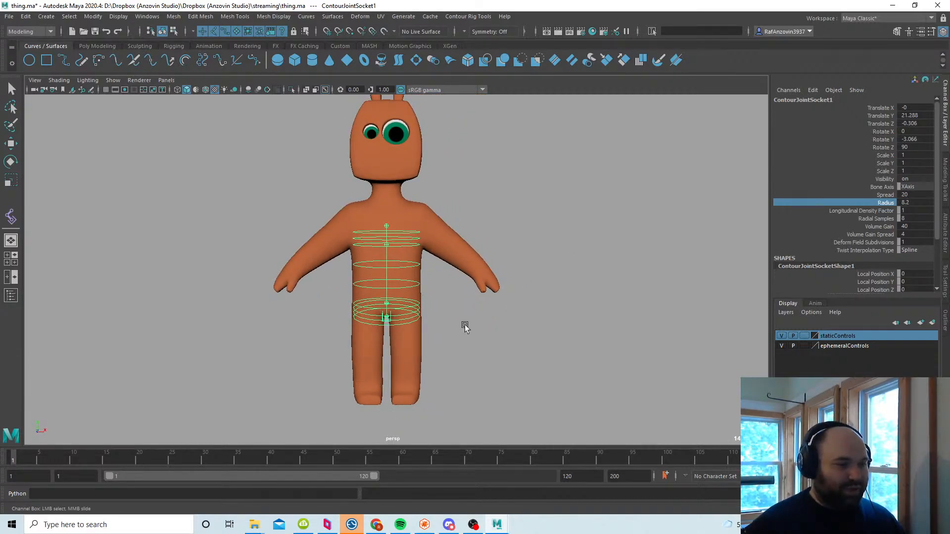
pyautogui.keyDown('alt'); pyautogui.moveTo(465, 327); pyautogui.dragTo(458, 303); pyautogui.keyUp('alt')
pyautogui.keyDown('alt'); pyautogui.moveTo(458, 304); pyautogui.dragTo(458, 303, button='middle'); pyautogui.keyUp('alt')
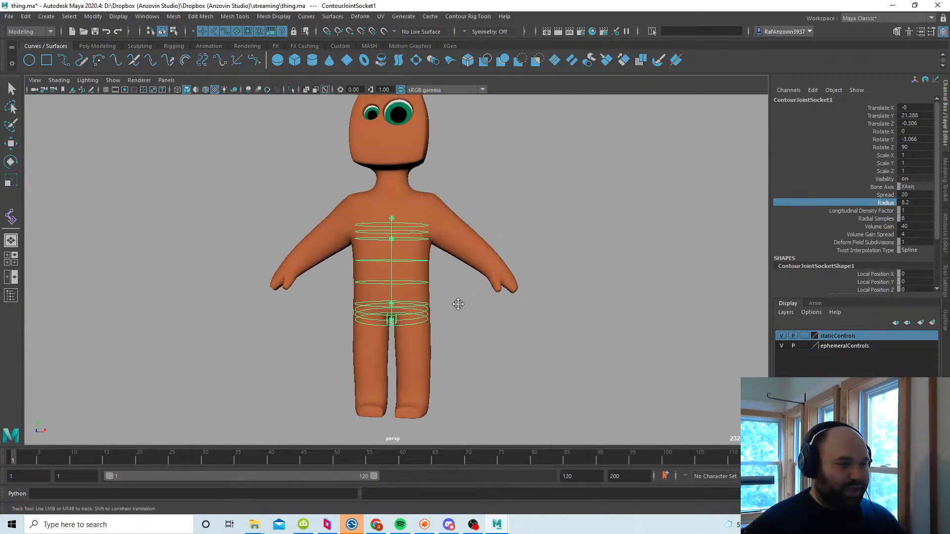
pyautogui.keyDown('alt'); pyautogui.moveTo(458, 304); pyautogui.dragTo(477, 308, button='right'); pyautogui.keyUp('alt')
pyautogui.keyDown('alt'); pyautogui.moveTo(499, 246); pyautogui.dragTo(514, 239, button='right'); pyautogui.keyUp('alt')
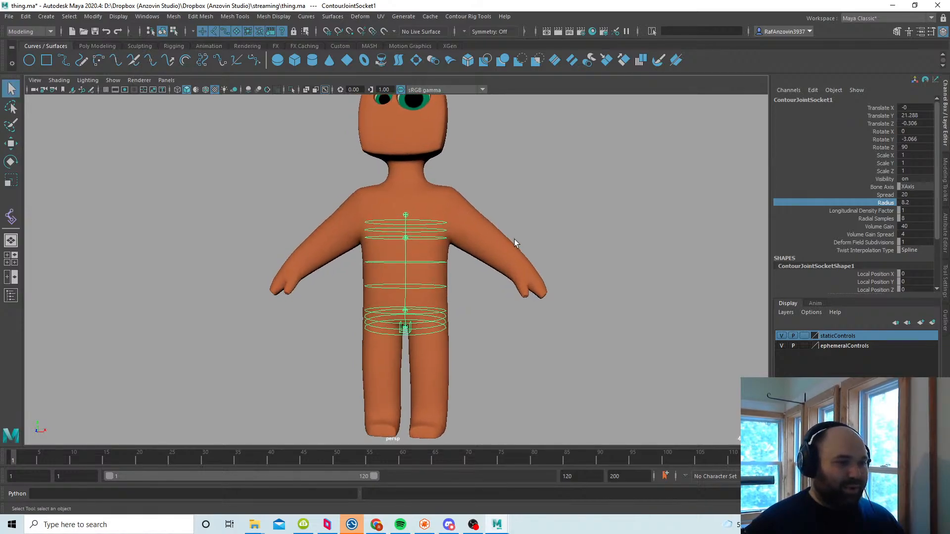
# Step: In the front view, place a five-joint Contour joint chain from the upper chest through the character's left shoulder, elbow and wrist to the hand
pyautogui.click(524, 205)
pyautogui.press('space')
pyautogui.press('space')
pyautogui.keyDown('alt'); pyautogui.moveTo(514, 315); pyautogui.dragTo(342, 268, button='right'); pyautogui.keyUp('alt')
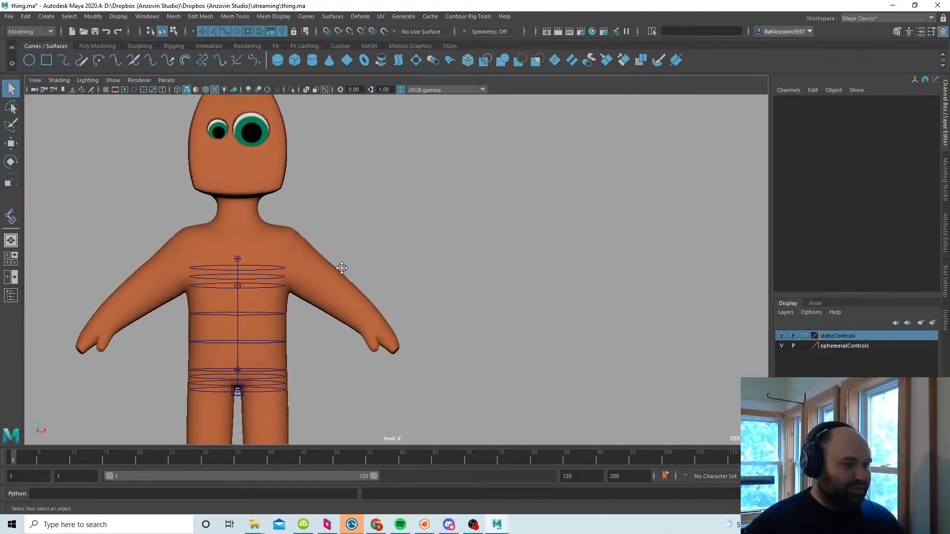
pyautogui.keyDown('alt'); pyautogui.moveTo(342, 268); pyautogui.dragTo(393, 260, button='middle'); pyautogui.keyUp('alt')
pyautogui.keyDown('alt'); pyautogui.moveTo(393, 261); pyautogui.dragTo(421, 262, button='right'); pyautogui.keyUp('alt')
pyautogui.click(9, 217)
pyautogui.keyDown('alt'); pyautogui.moveTo(383, 272); pyautogui.dragTo(403, 290, button='middle'); pyautogui.keyUp('alt')
pyautogui.keyDown('alt'); pyautogui.moveTo(403, 290); pyautogui.dragTo(428, 292, button='right'); pyautogui.keyUp('alt')
pyautogui.keyDown('alt'); pyautogui.moveTo(429, 292); pyautogui.dragTo(445, 302, button='middle'); pyautogui.keyUp('alt')
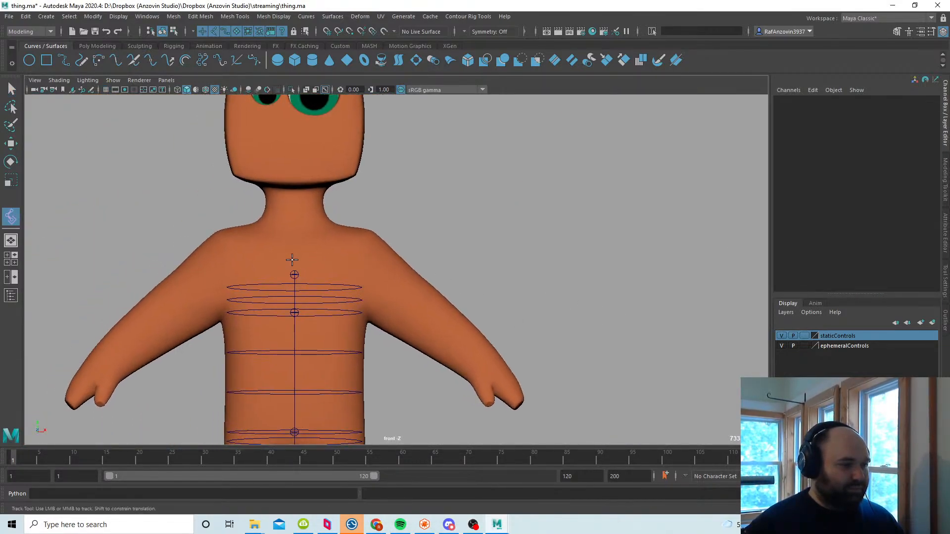
pyautogui.click(296, 261)
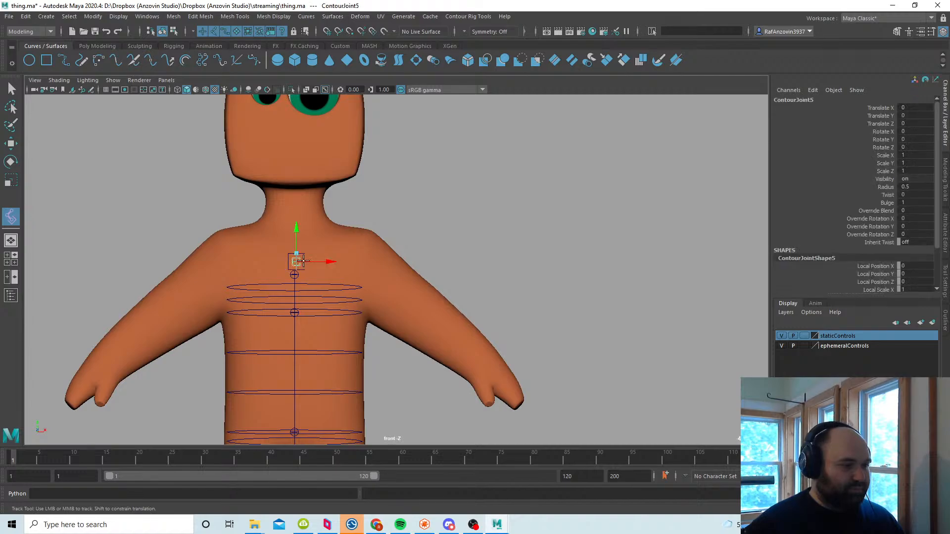
pyautogui.click(362, 271)
pyautogui.click(436, 325)
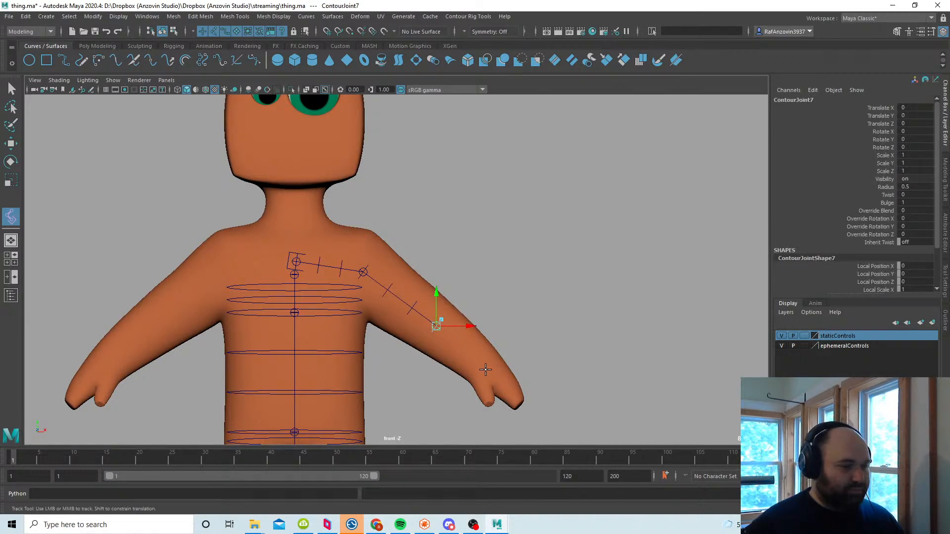
pyautogui.click(488, 373)
pyautogui.click(505, 387)
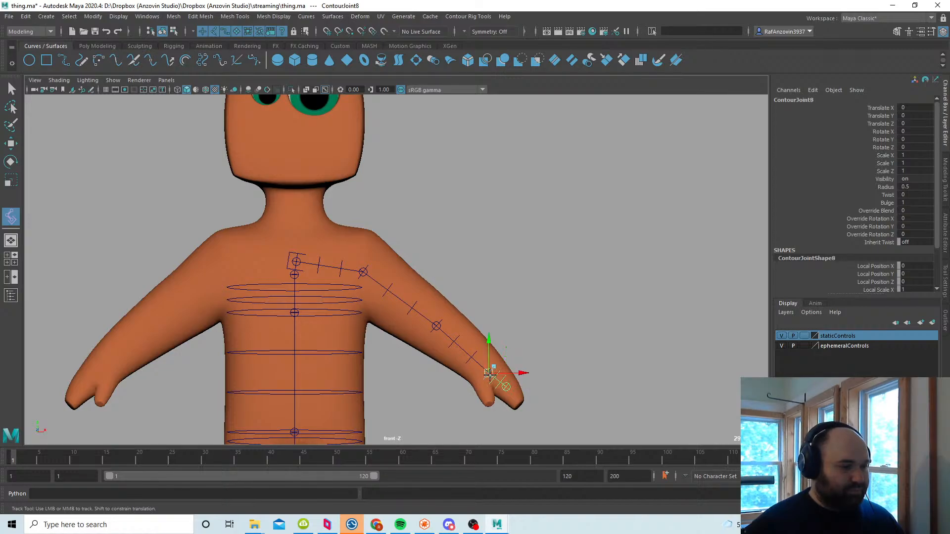
# Step: Fine-tune the positions of the arm chain's elbow and shoulder joints, and shift its root socket slightly outward from the spine
pyautogui.click(437, 326)
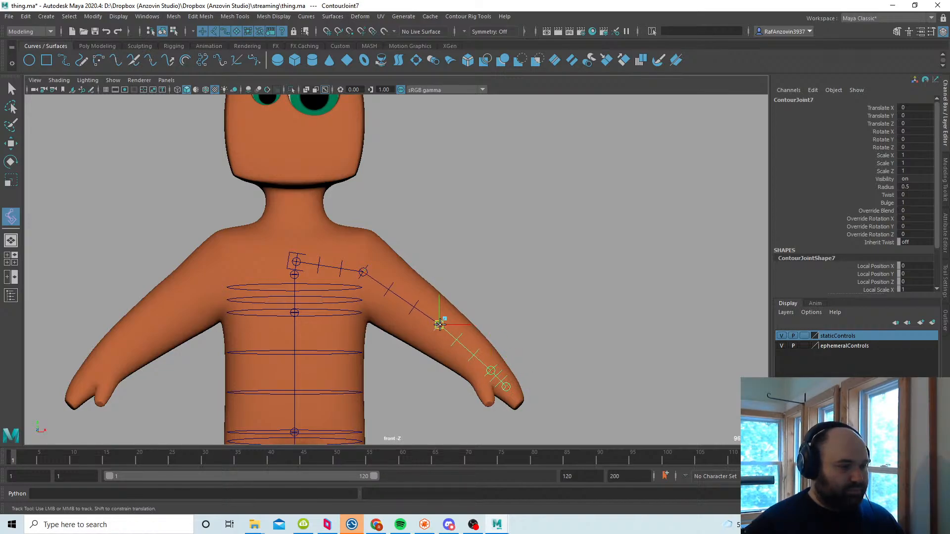
pyautogui.click(365, 273)
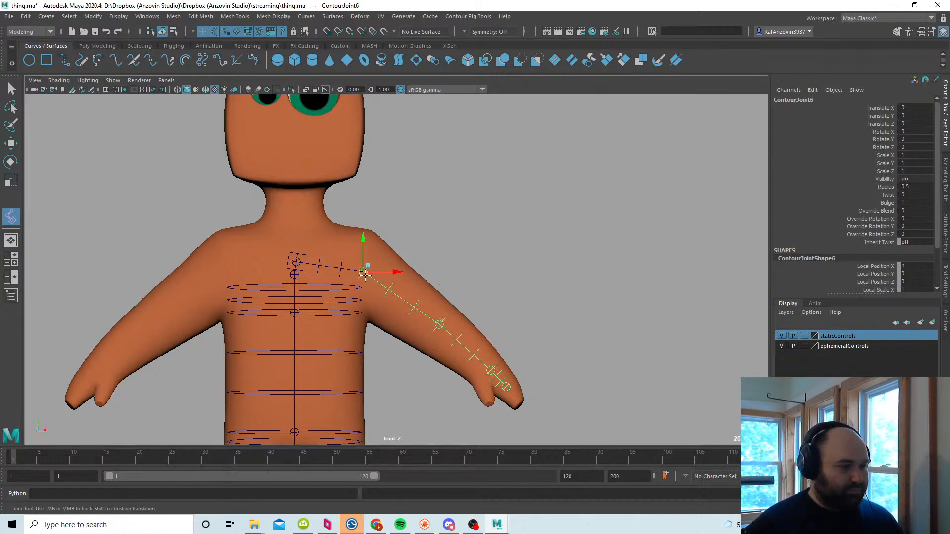
pyautogui.click(306, 265)
pyautogui.moveTo(307, 265); pyautogui.dragTo(307, 265)
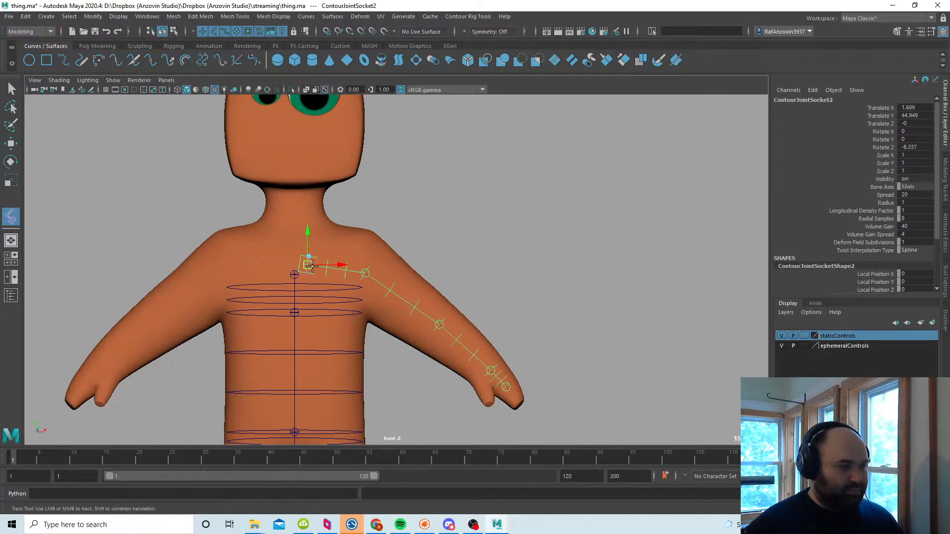
# Step: In the perspective view, move the arm chain's root socket back to Translate Z -1.338
pyautogui.press('space')
pyautogui.press('space')
pyautogui.keyDown('alt'); pyautogui.moveTo(556, 223); pyautogui.dragTo(415, 261); pyautogui.keyUp('alt')
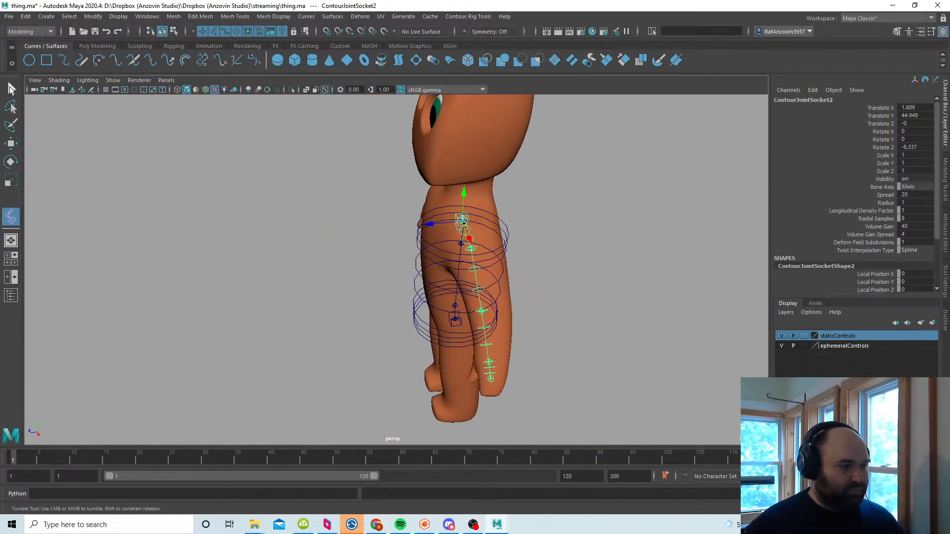
pyautogui.click(11, 88)
pyautogui.press('w')
pyautogui.keyDown('alt'); pyautogui.moveTo(430, 261); pyautogui.dragTo(389, 272, button='middle'); pyautogui.keyUp('alt')
pyautogui.keyDown('alt'); pyautogui.moveTo(415, 250); pyautogui.dragTo(387, 237); pyautogui.keyUp('alt')
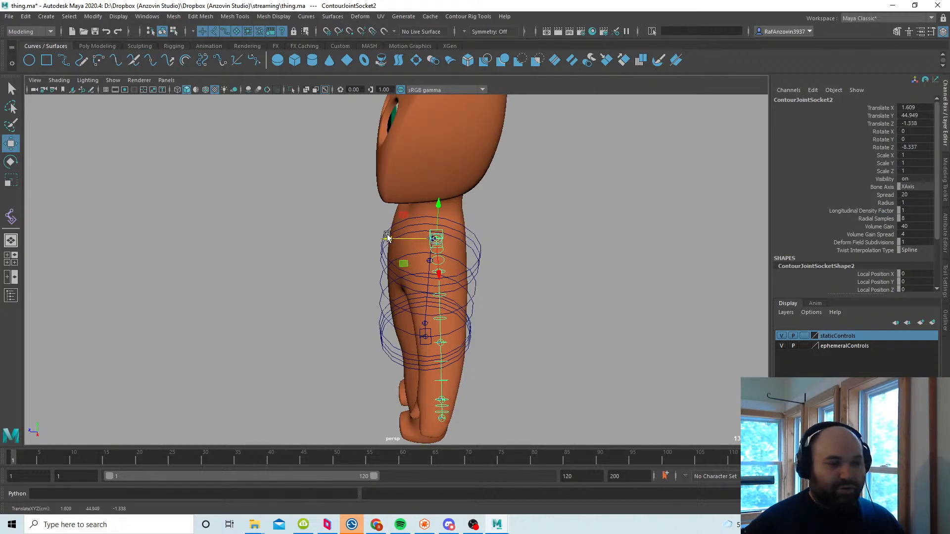
pyautogui.keyDown('alt'); pyautogui.moveTo(500, 291); pyautogui.dragTo(500, 269, button='middle'); pyautogui.keyUp('alt')
# Step: Reposition the arm chain's wrist and hand-end joints in the perspective view so they sit inside the forearm and hand
pyautogui.click(11, 217)
pyautogui.keyDown('alt'); pyautogui.moveTo(476, 366); pyautogui.dragTo(415, 329); pyautogui.keyUp('alt')
pyautogui.click(453, 331)
pyautogui.click(463, 366)
pyautogui.click(454, 355)
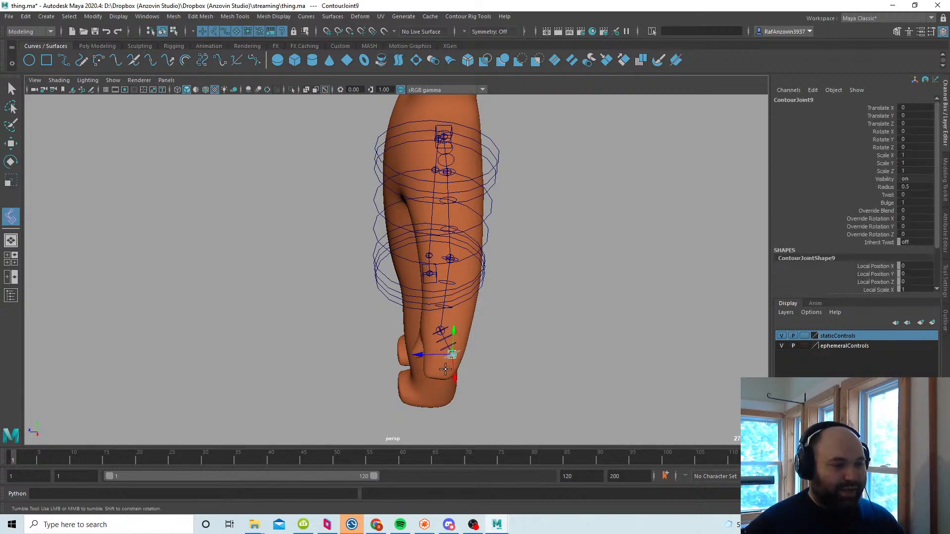
pyautogui.keyDown('alt'); pyautogui.moveTo(454, 355); pyautogui.dragTo(450, 347); pyautogui.keyUp('alt')
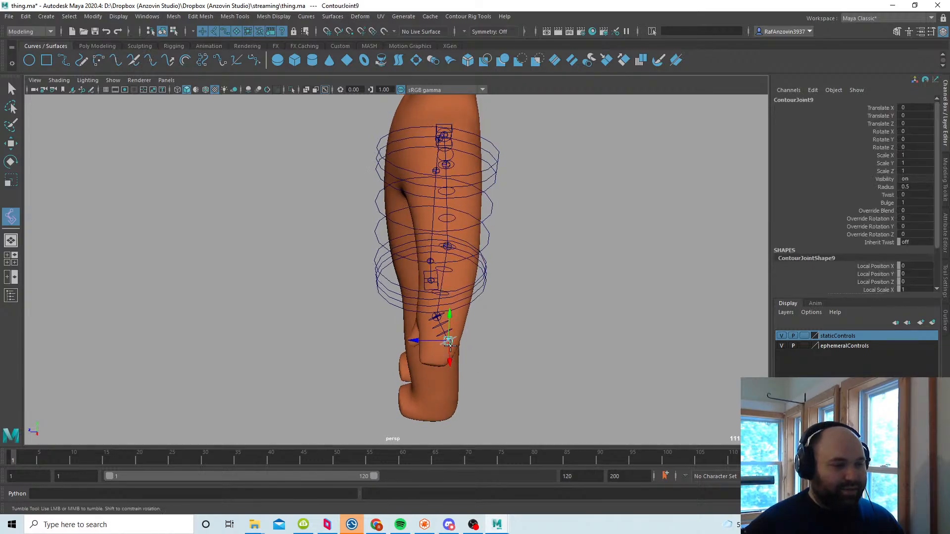
pyautogui.click(488, 323)
pyautogui.click(451, 319)
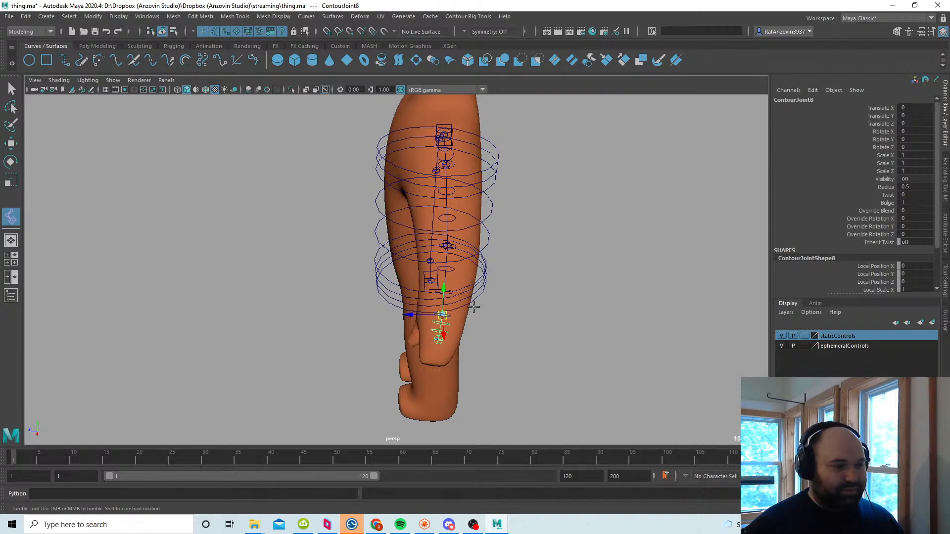
# Step: Adjust the arm chain's elbow and shoulder joints from the side so the chain follows the middle of the arm
pyautogui.keyDown('alt'); pyautogui.moveTo(473, 307); pyautogui.dragTo(455, 322); pyautogui.keyUp('alt')
pyautogui.click(446, 325)
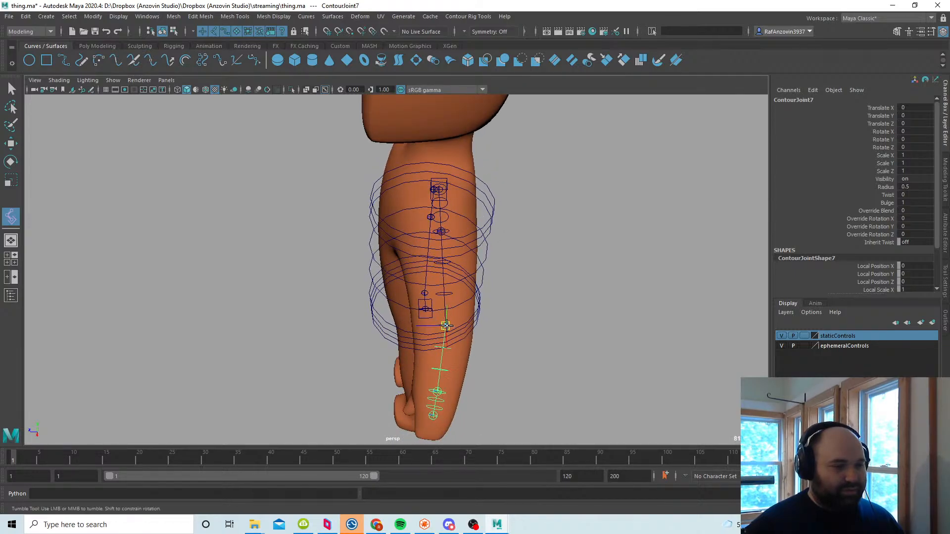
pyautogui.click(440, 231)
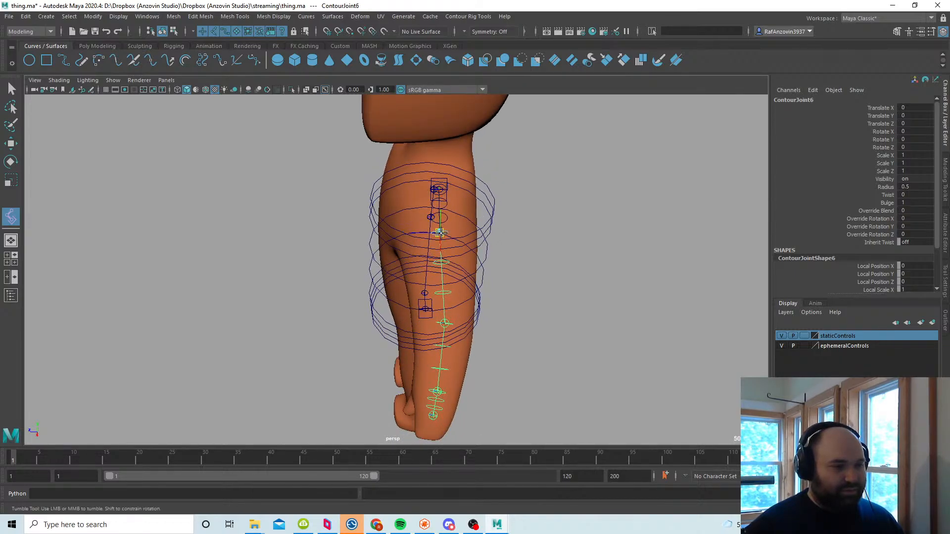
# Step: Move the arm chain's root socket forward to Translate Z -0.59 and adjust the shoulder joint to match
pyautogui.keyDown('alt'); pyautogui.moveTo(440, 232); pyautogui.dragTo(460, 266); pyautogui.keyUp('alt')
pyautogui.click(444, 250)
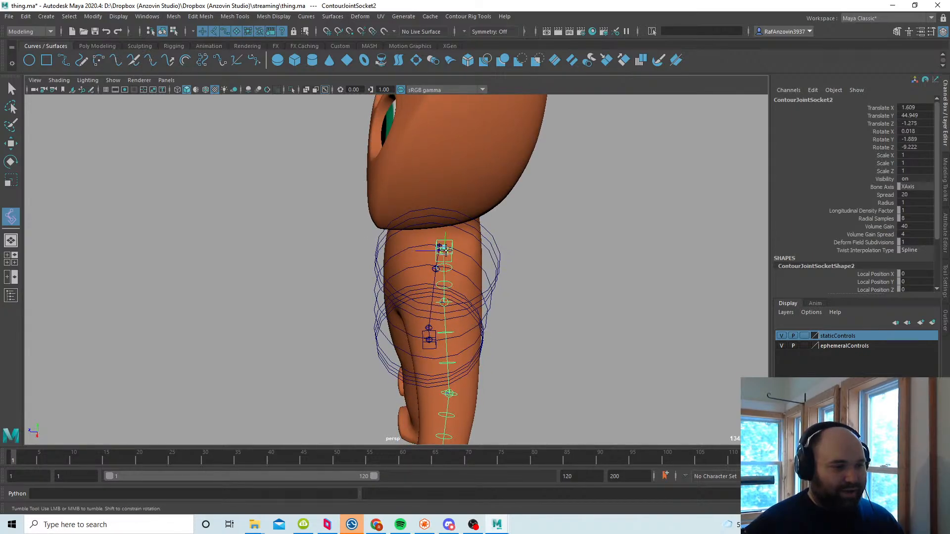
pyautogui.moveTo(443, 250); pyautogui.dragTo(438, 249)
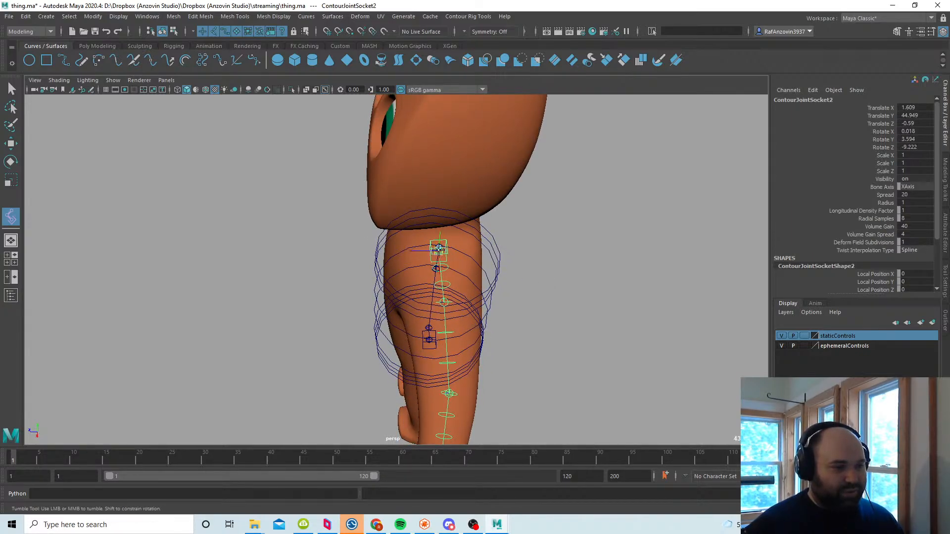
pyautogui.click(447, 304)
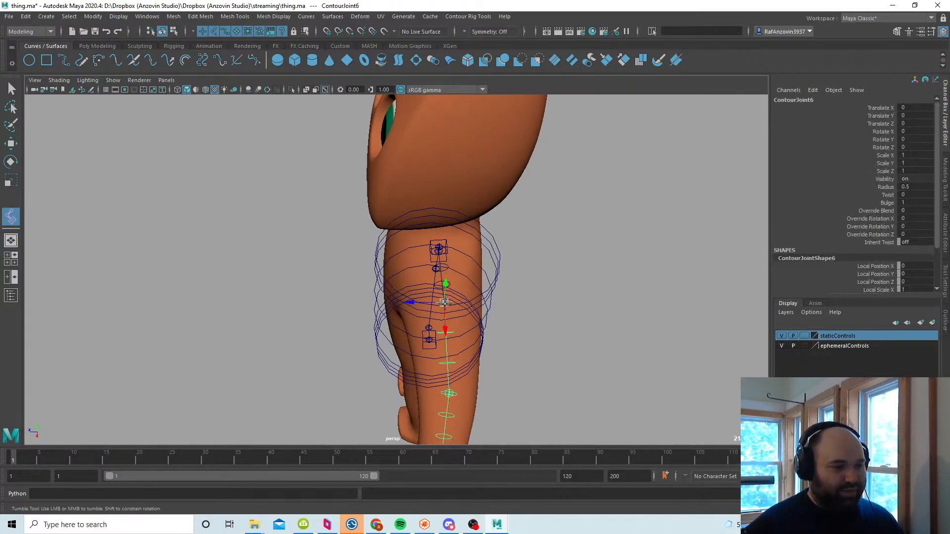
# Step: Fine-tune the arm chain's shoulder, elbow and wrist joints from the front, checking their fit inside the arm from several angles
pyautogui.keyDown('alt'); pyautogui.moveTo(570, 327); pyautogui.dragTo(462, 318, button='right'); pyautogui.keyUp('alt')
pyautogui.keyDown('alt'); pyautogui.moveTo(462, 318); pyautogui.dragTo(569, 272); pyautogui.keyUp('alt')
pyautogui.keyDown('alt'); pyautogui.moveTo(500, 313); pyautogui.dragTo(548, 296, button='right'); pyautogui.keyUp('alt')
pyautogui.keyDown('alt'); pyautogui.moveTo(548, 296); pyautogui.dragTo(534, 249); pyautogui.keyUp('alt')
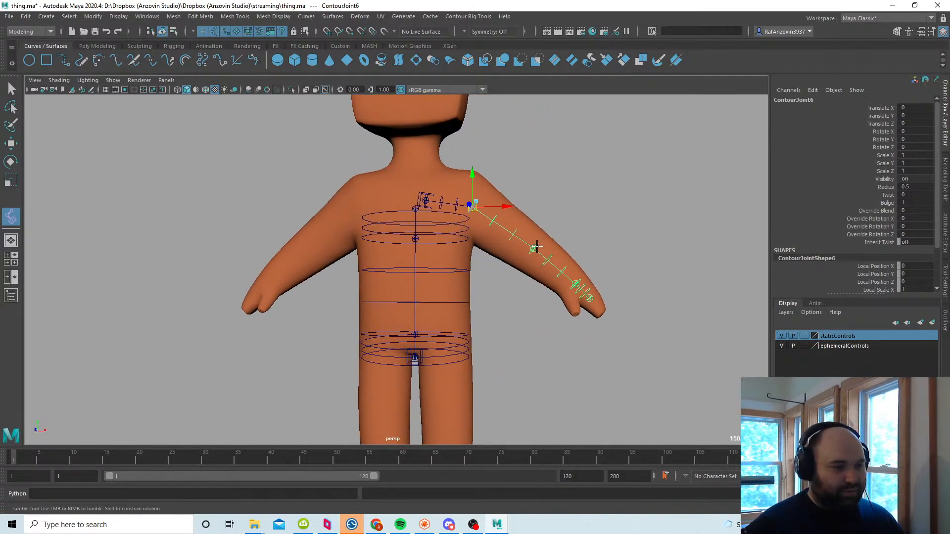
pyautogui.click(535, 249)
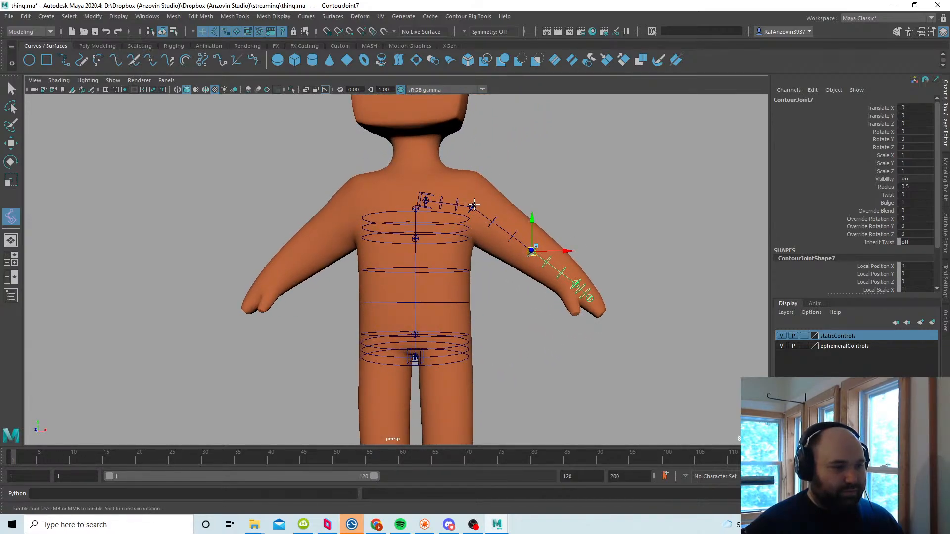
pyautogui.click(576, 285)
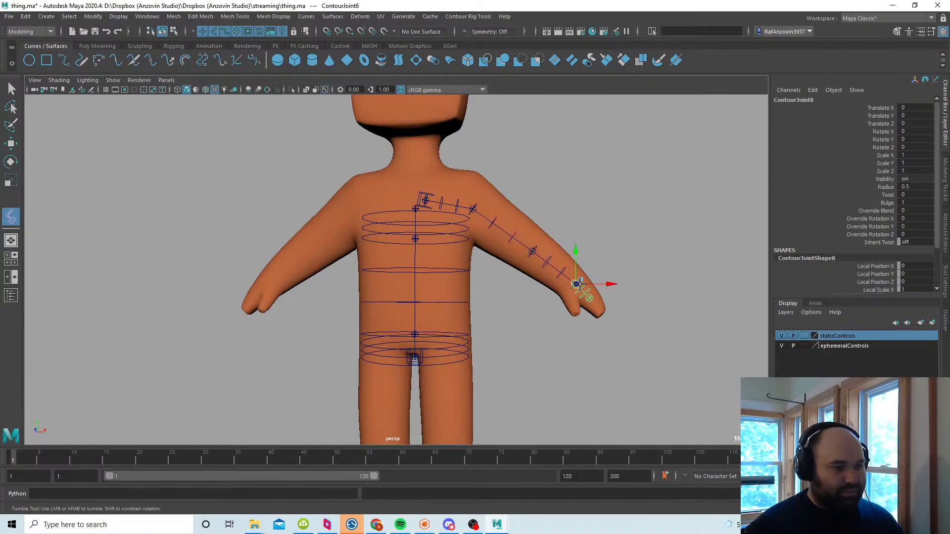
pyautogui.moveTo(575, 285); pyautogui.dragTo(495, 331)
pyautogui.click(496, 330)
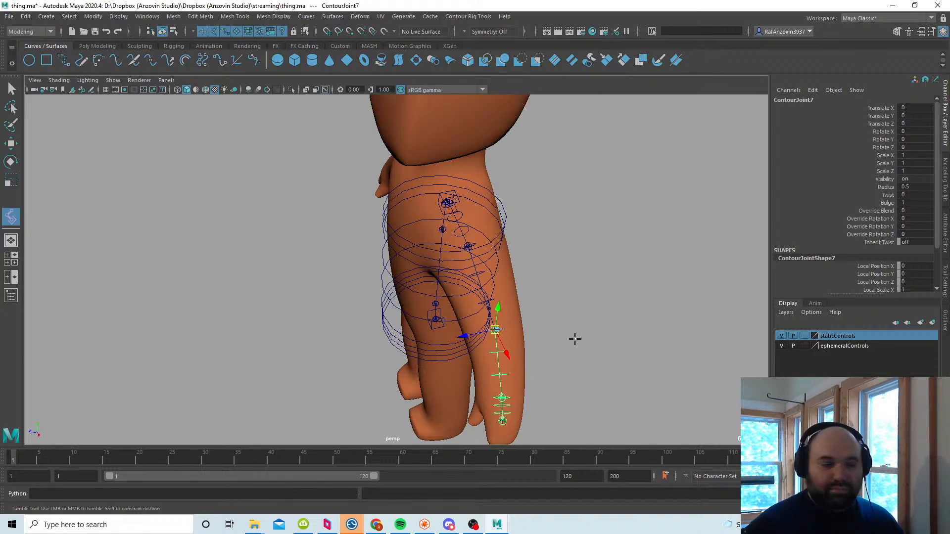
pyautogui.keyDown('alt'); pyautogui.moveTo(589, 342); pyautogui.dragTo(513, 337); pyautogui.keyUp('alt')
pyautogui.keyDown('alt'); pyautogui.moveTo(513, 337); pyautogui.dragTo(506, 343, button='right'); pyautogui.keyUp('alt')
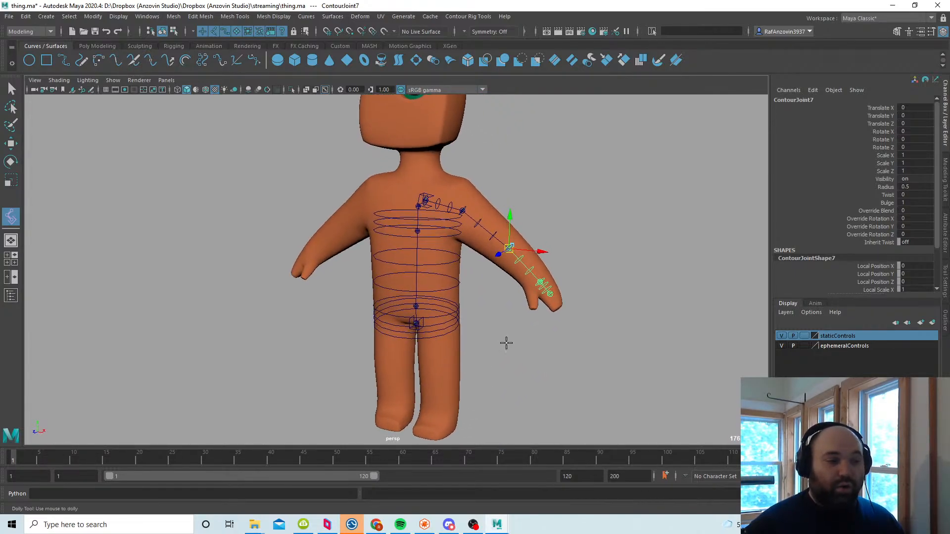
pyautogui.keyDown('alt'); pyautogui.moveTo(506, 342); pyautogui.dragTo(512, 339); pyautogui.keyUp('alt')
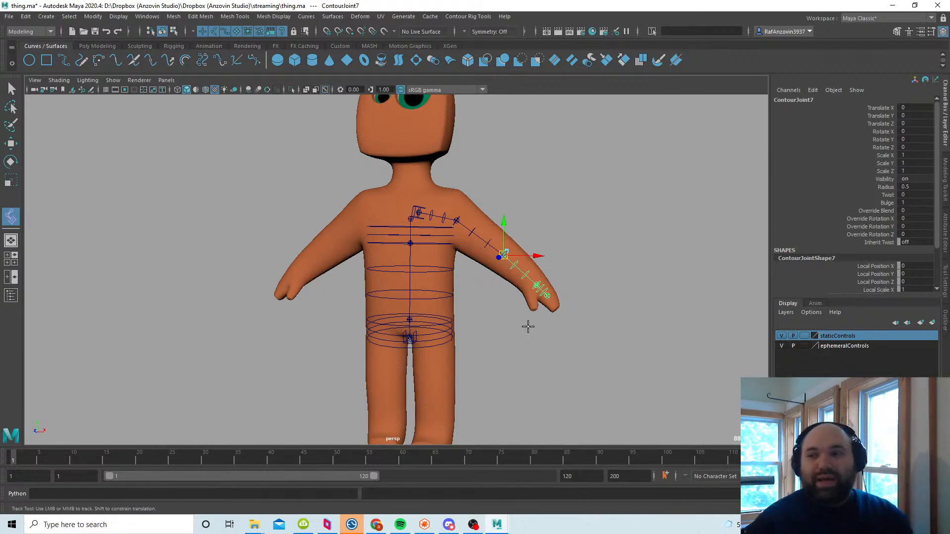
pyautogui.keyDown('alt'); pyautogui.moveTo(526, 315); pyautogui.dragTo(479, 302); pyautogui.keyUp('alt')
# Step: Select the arm chain's root socket and set its Radius to 3.5
pyautogui.click(12, 89)
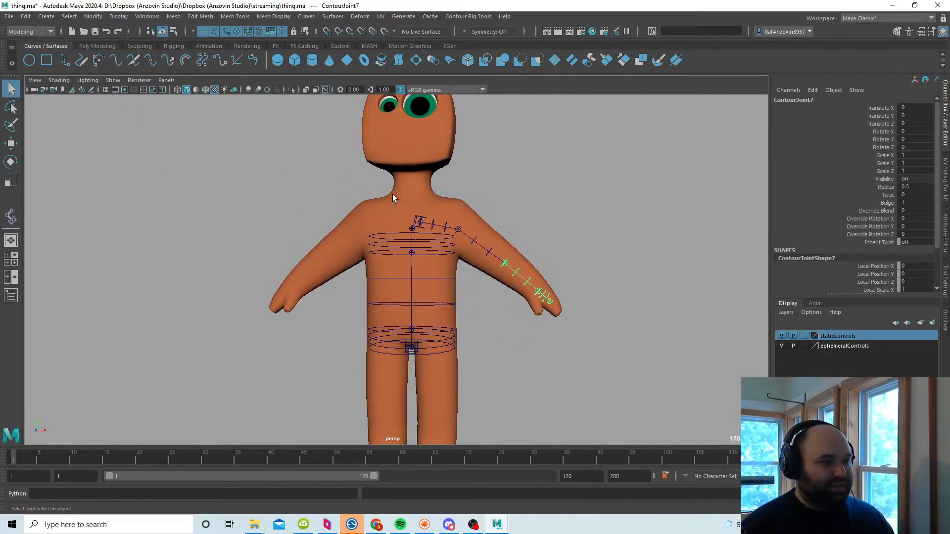
pyautogui.click(418, 219)
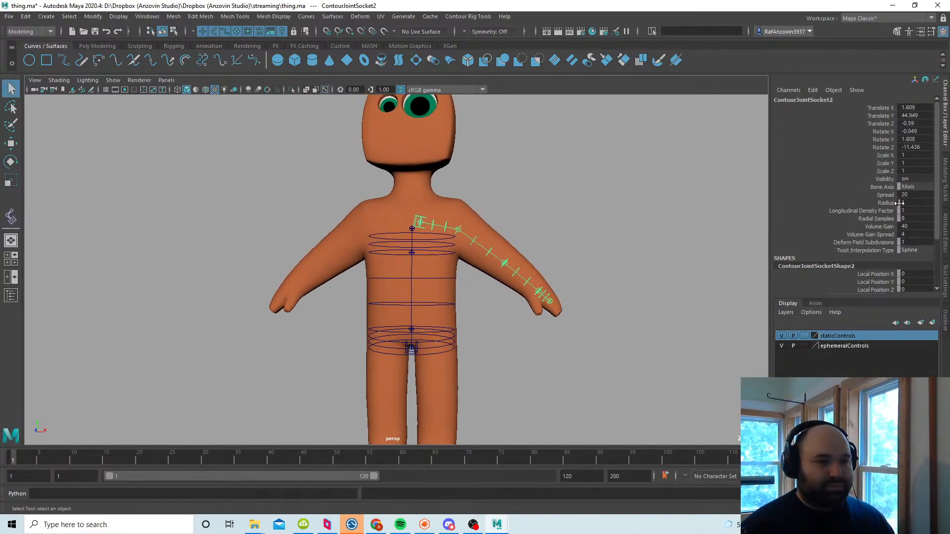
pyautogui.click(885, 202)
pyautogui.moveTo(527, 217); pyautogui.dragTo(544, 219, button='middle')
pyautogui.click(569, 222)
pyautogui.keyDown('alt'); pyautogui.moveTo(557, 280); pyautogui.dragTo(561, 272); pyautogui.keyUp('alt')
pyautogui.click(419, 219)
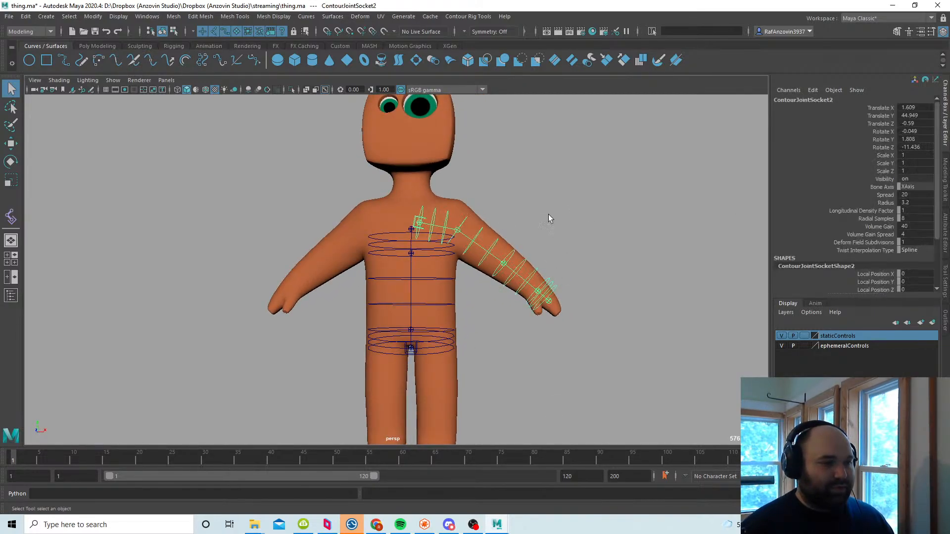
pyautogui.click(890, 204)
pyautogui.moveTo(670, 218); pyautogui.dragTo(671, 219, button='middle')
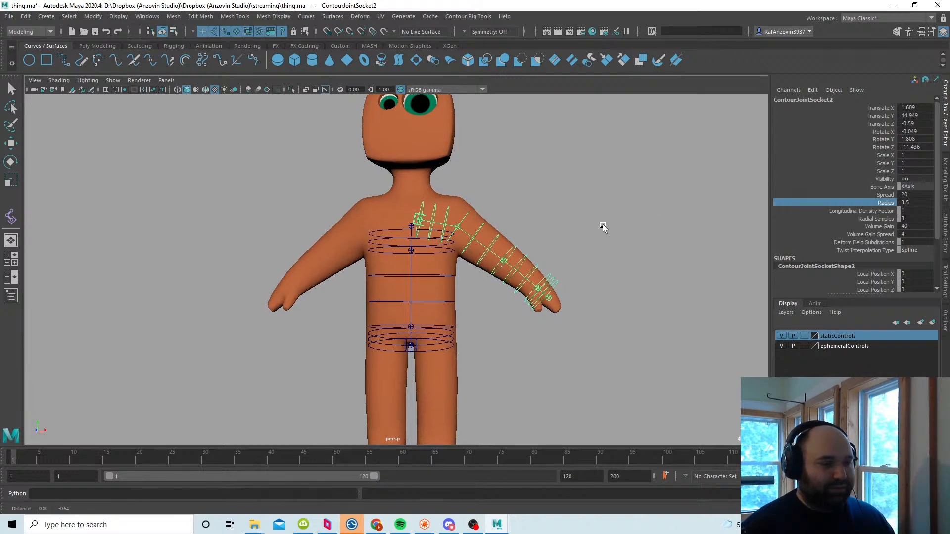
# Step: In the side view, start a new Contour joint chain with its root in the upper chest and a joint at the neck's base
pyautogui.press('space')
pyautogui.press('space')
pyautogui.keyDown('alt'); pyautogui.moveTo(528, 241); pyautogui.dragTo(526, 290, button='middle'); pyautogui.keyUp('alt')
pyautogui.click(533, 247)
pyautogui.click(15, 218)
pyautogui.keyDown('alt'); pyautogui.moveTo(526, 290); pyautogui.dragTo(537, 308, button='right'); pyautogui.keyUp('alt')
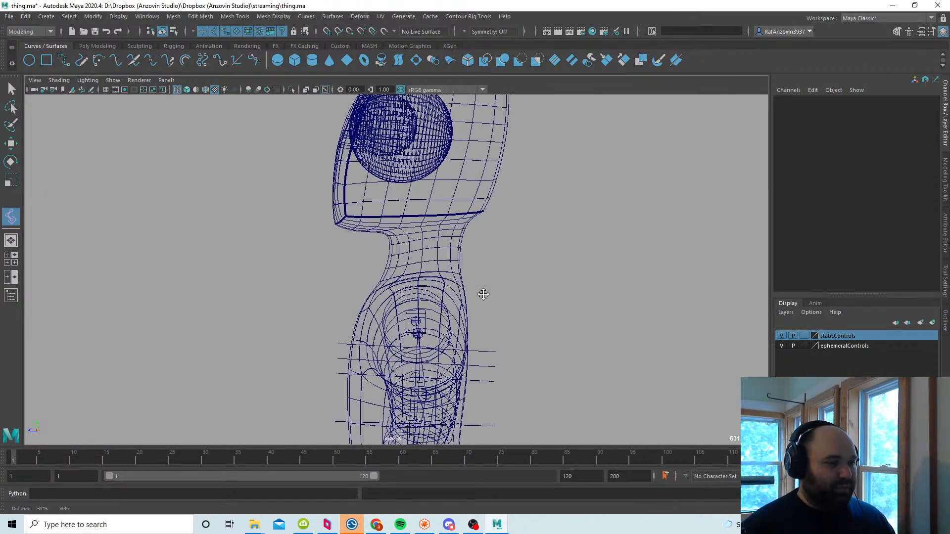
pyautogui.keyDown('alt'); pyautogui.moveTo(483, 294); pyautogui.dragTo(485, 301, button='middle'); pyautogui.keyUp('alt')
pyautogui.click(420, 303)
pyautogui.click(421, 278)
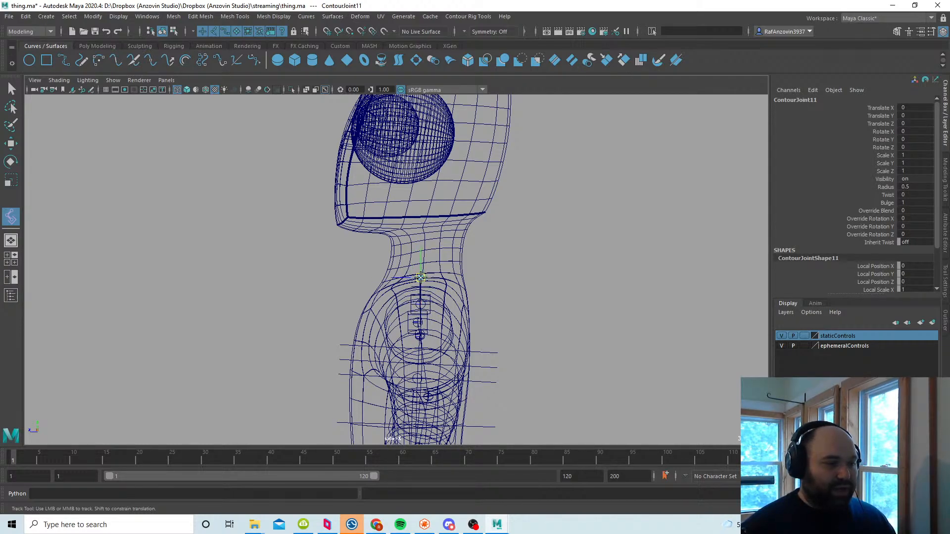
# Step: Examine the new neck chain's placement relative to the spine and arm chains in the perspective view
pyautogui.keyDown('alt'); pyautogui.moveTo(451, 297); pyautogui.dragTo(475, 314, button='right'); pyautogui.keyUp('alt')
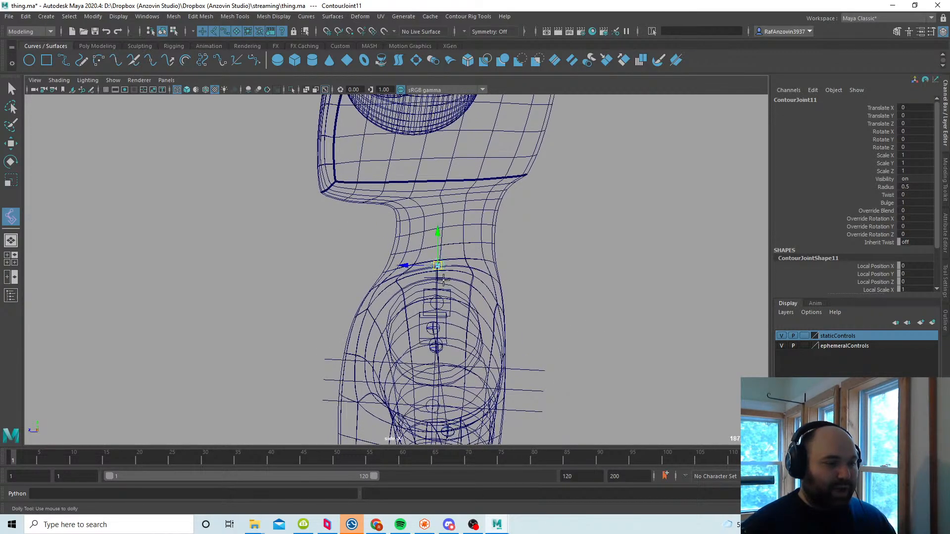
pyautogui.press('space')
pyautogui.press('space')
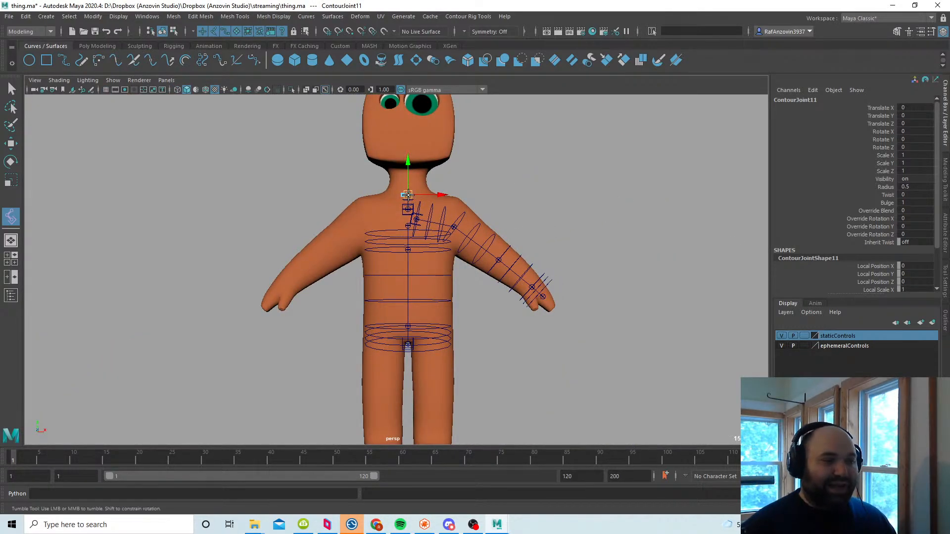
pyautogui.keyDown('alt'); pyautogui.moveTo(478, 272); pyautogui.dragTo(490, 241, button='middle'); pyautogui.keyUp('alt')
pyautogui.keyDown('alt'); pyautogui.moveTo(490, 242); pyautogui.dragTo(517, 315, button='right'); pyautogui.keyUp('alt')
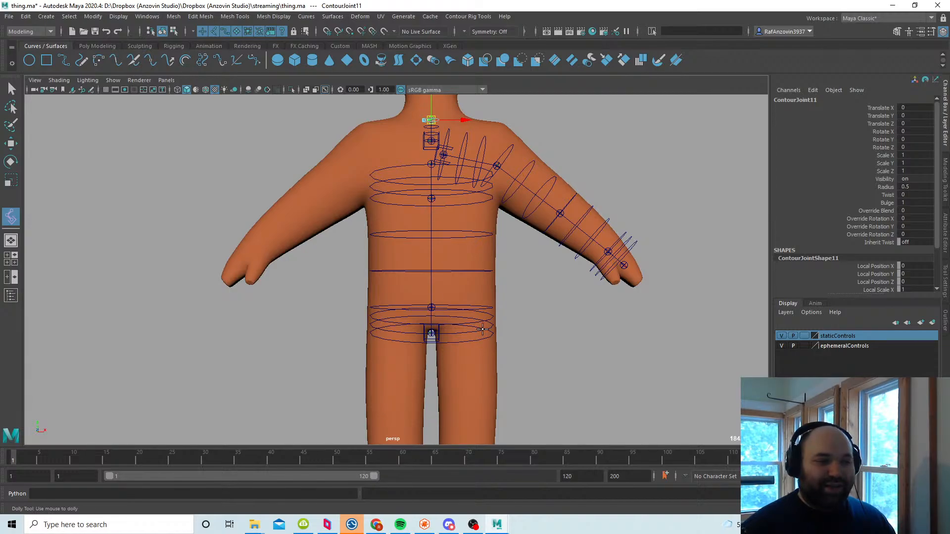
pyautogui.keyDown('alt'); pyautogui.moveTo(530, 359); pyautogui.dragTo(523, 227, button='middle'); pyautogui.keyUp('alt')
pyautogui.keyDown('alt'); pyautogui.moveTo(500, 155); pyautogui.dragTo(482, 327, button='middle'); pyautogui.keyUp('alt')
pyautogui.keyDown('alt'); pyautogui.moveTo(472, 304); pyautogui.dragTo(494, 324, button='right'); pyautogui.keyUp('alt')
pyautogui.keyDown('alt'); pyautogui.moveTo(483, 282); pyautogui.dragTo(460, 292); pyautogui.keyUp('alt')
pyautogui.keyDown('alt'); pyautogui.moveTo(460, 292); pyautogui.dragTo(444, 346, button='middle'); pyautogui.keyUp('alt')
pyautogui.keyDown('alt'); pyautogui.moveTo(470, 302); pyautogui.dragTo(445, 297); pyautogui.keyUp('alt')
pyautogui.keyDown('alt'); pyautogui.moveTo(480, 312); pyautogui.dragTo(460, 318, button='right'); pyautogui.keyUp('alt')
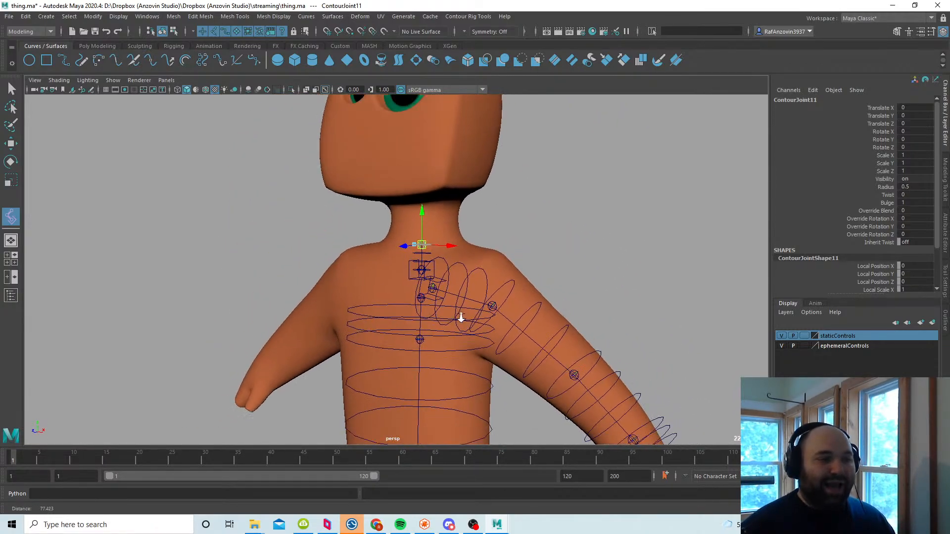
# Step: In the side view, extend the neck chain with a joint at the base of the head and an end joint inside the head
pyautogui.press('space')
pyautogui.press('space')
pyautogui.keyDown('alt'); pyautogui.moveTo(483, 302); pyautogui.dragTo(487, 314, button='middle'); pyautogui.keyUp('alt')
pyautogui.keyDown('alt'); pyautogui.moveTo(487, 314); pyautogui.dragTo(468, 292, button='right'); pyautogui.keyUp('alt')
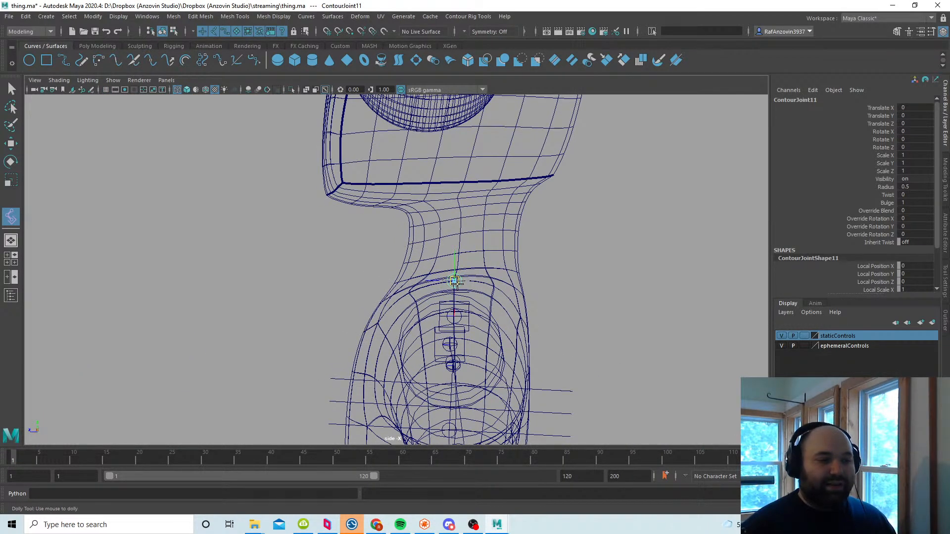
pyautogui.keyDown('alt'); pyautogui.moveTo(489, 288); pyautogui.dragTo(493, 299, button='middle'); pyautogui.keyUp('alt')
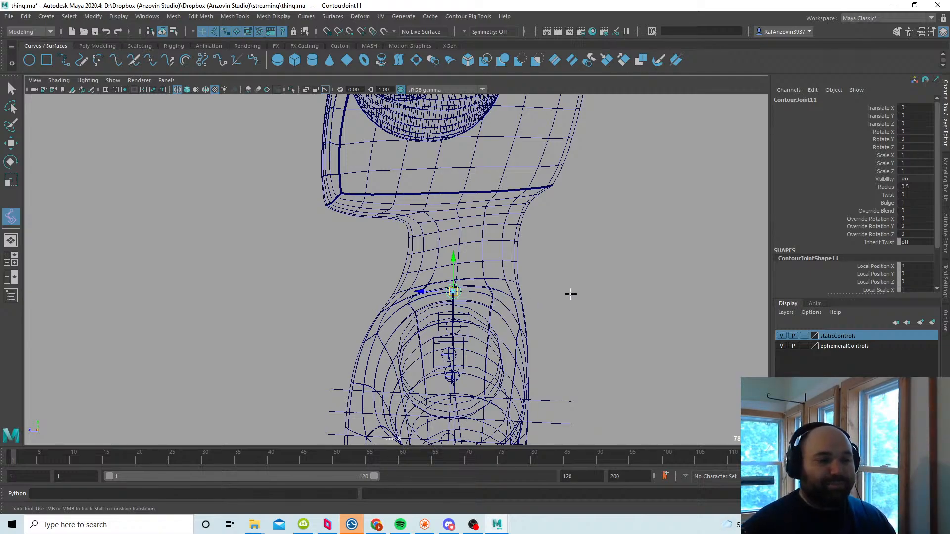
pyautogui.keyDown('alt'); pyautogui.moveTo(530, 266); pyautogui.dragTo(519, 308, button='middle'); pyautogui.keyUp('alt')
pyautogui.keyDown('alt'); pyautogui.moveTo(524, 287); pyautogui.dragTo(540, 275, button='right'); pyautogui.keyUp('alt')
pyautogui.keyDown('alt'); pyautogui.moveTo(541, 275); pyautogui.dragTo(541, 282, button='middle'); pyautogui.keyUp('alt')
pyautogui.keyDown('alt'); pyautogui.moveTo(541, 282); pyautogui.dragTo(536, 282, button='right'); pyautogui.keyUp('alt')
pyautogui.keyDown('alt'); pyautogui.moveTo(536, 282); pyautogui.dragTo(536, 276, button='middle'); pyautogui.keyUp('alt')
pyautogui.keyDown('alt'); pyautogui.moveTo(536, 276); pyautogui.dragTo(547, 280, button='right'); pyautogui.keyUp('alt')
pyautogui.keyDown('alt'); pyautogui.moveTo(540, 266); pyautogui.dragTo(521, 277, button='middle'); pyautogui.keyUp('alt')
pyautogui.keyDown('alt'); pyautogui.moveTo(522, 277); pyautogui.dragTo(534, 277, button='right'); pyautogui.keyUp('alt')
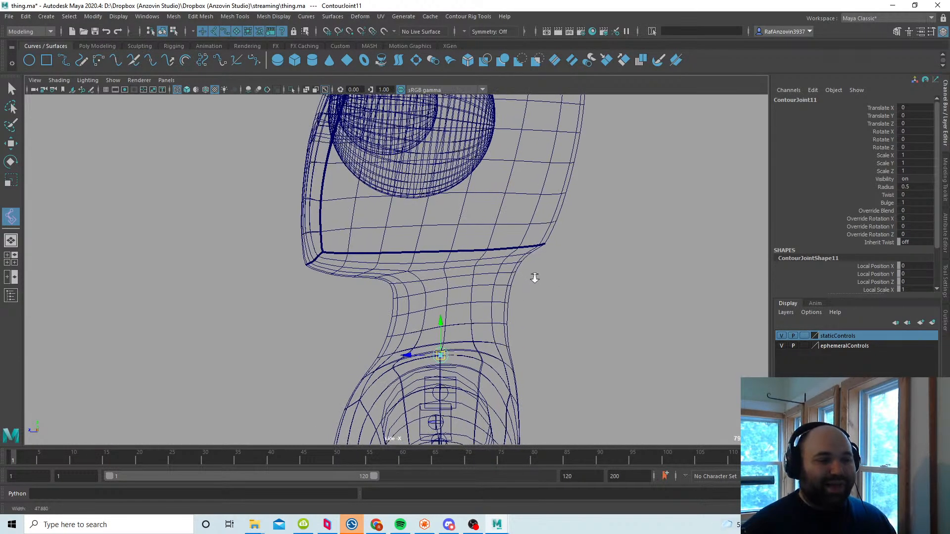
pyautogui.click(455, 258)
pyautogui.keyDown('alt'); pyautogui.moveTo(515, 262); pyautogui.dragTo(514, 286, button='middle'); pyautogui.keyUp('alt')
pyautogui.keyDown('alt'); pyautogui.moveTo(513, 286); pyautogui.dragTo(498, 250, button='right'); pyautogui.keyUp('alt')
pyautogui.click(465, 220)
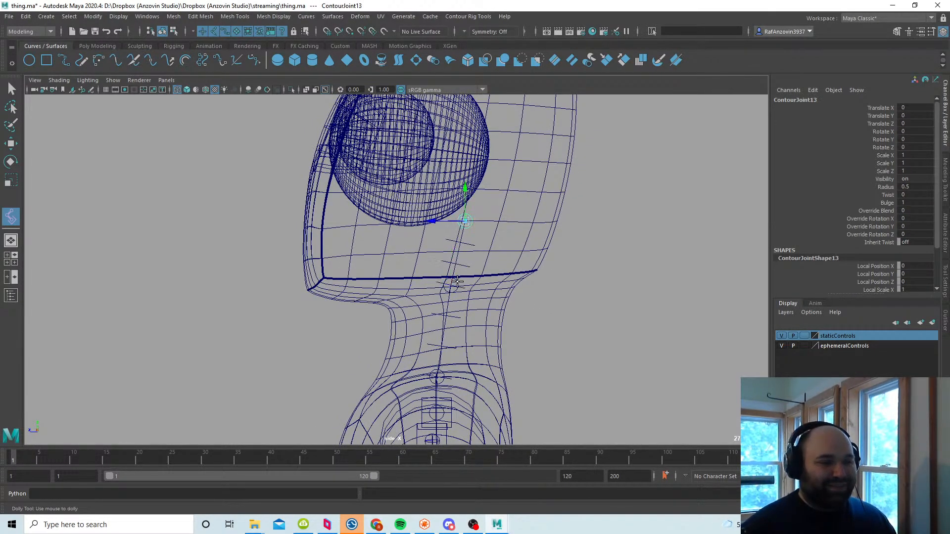
# Step: Fine-tune the neck chain's two head joints, raising the lower one slightly and shifting the end joint down and forward
pyautogui.click(466, 220)
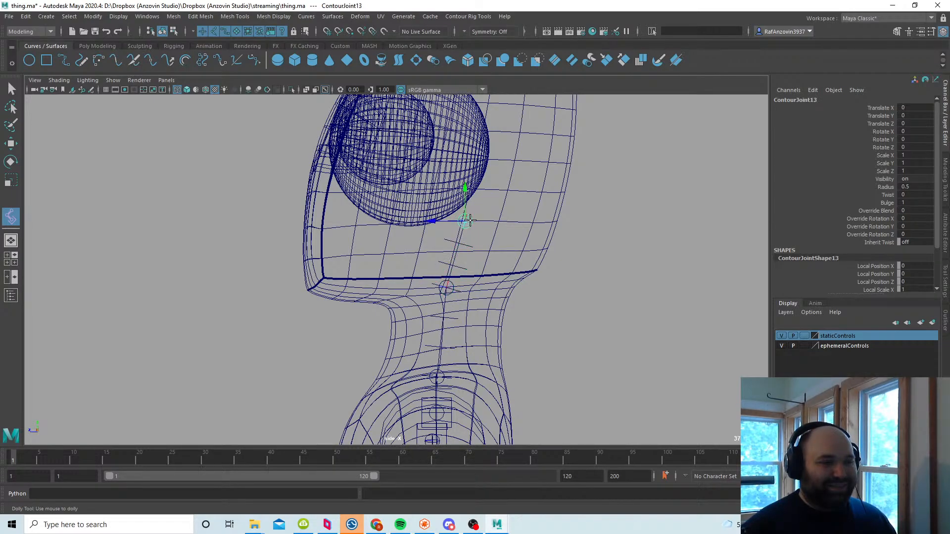
pyautogui.moveTo(465, 221); pyautogui.dragTo(455, 234)
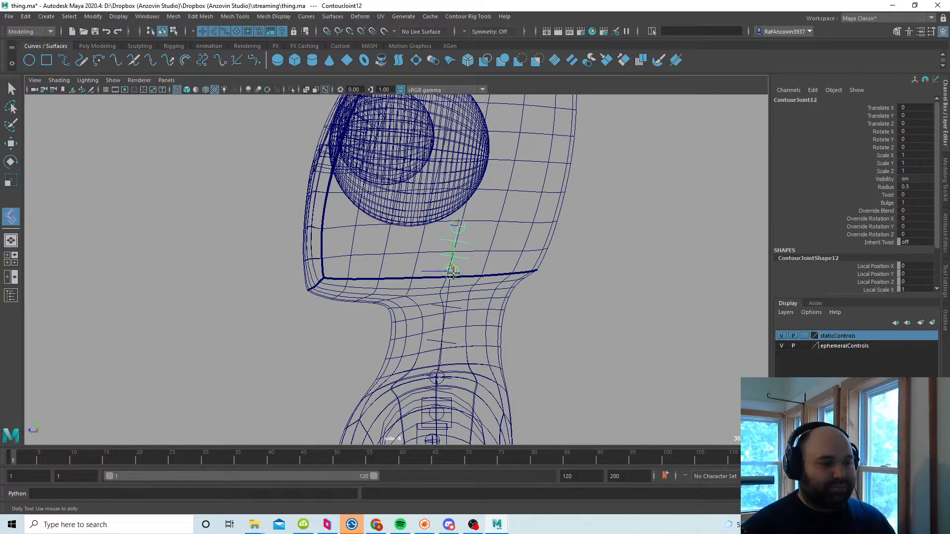
pyautogui.click(460, 226)
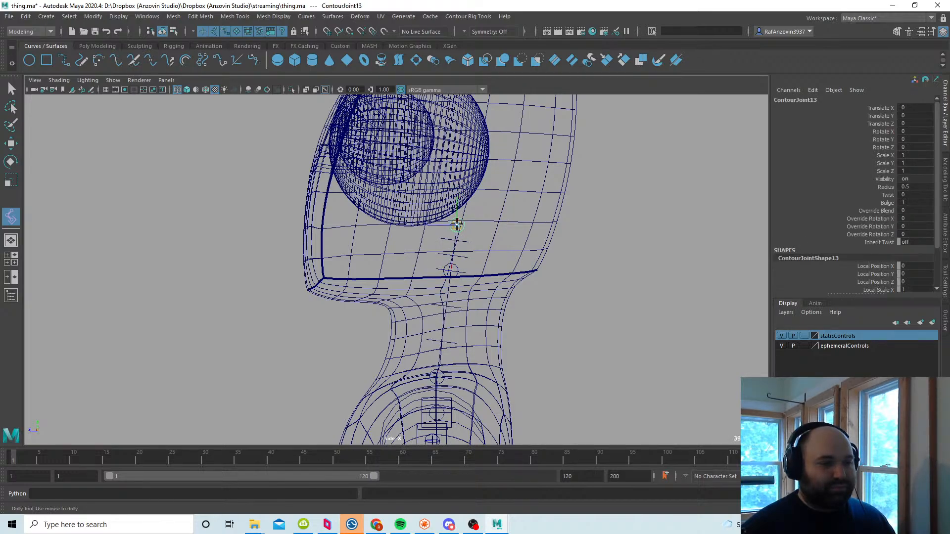
# Step: Select the neck chain's root socket and, in the perspective view, set its Radius to 4.2
pyautogui.click(12, 91)
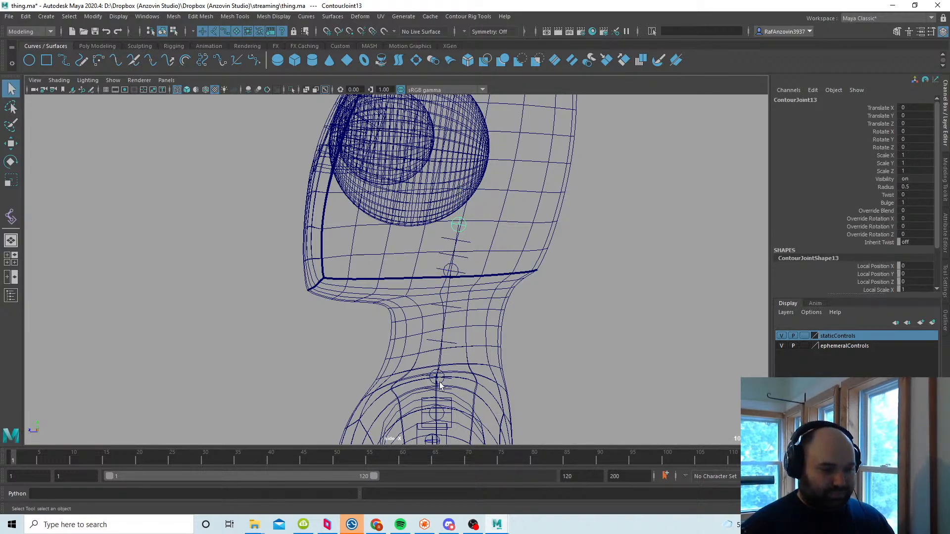
pyautogui.click(470, 402)
pyautogui.click(451, 406)
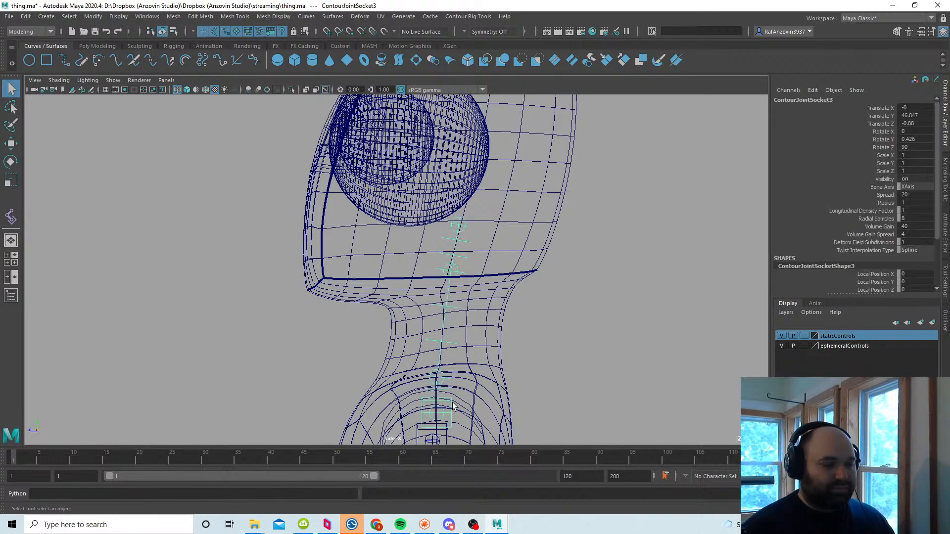
pyautogui.press('space')
pyautogui.press('space')
pyautogui.keyDown('alt'); pyautogui.moveTo(520, 285); pyautogui.dragTo(532, 287, button='middle'); pyautogui.keyUp('alt')
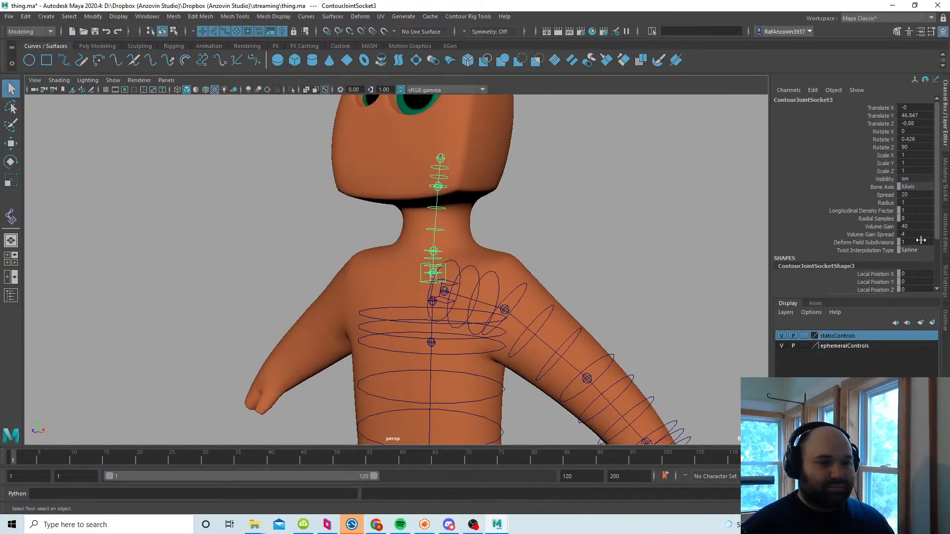
pyautogui.click(885, 203)
pyautogui.moveTo(618, 239); pyautogui.dragTo(635, 240, button='middle')
pyautogui.scroll(-6, 619, 249)
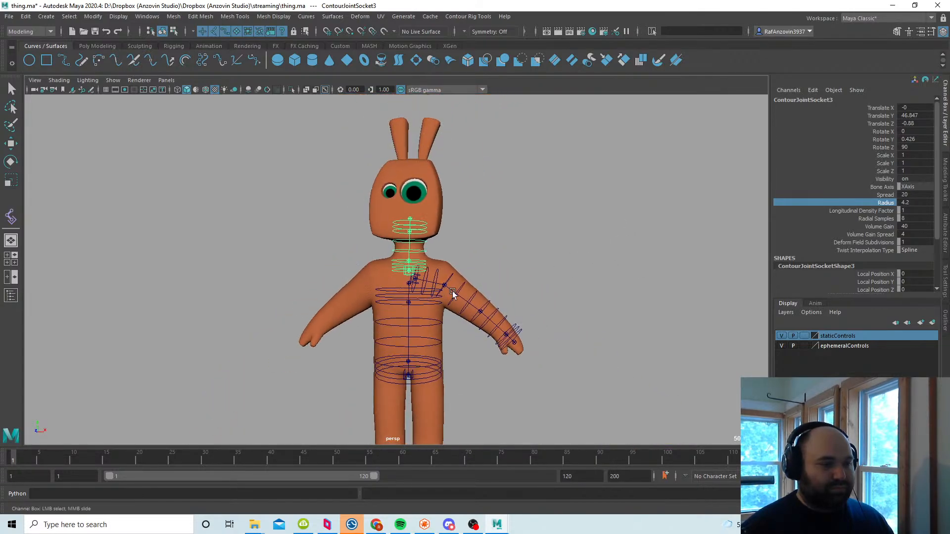
# Step: Turn on textured shaded display in the side view, with the character's legs in frame
pyautogui.click(516, 202)
pyautogui.keyDown('alt'); pyautogui.moveTo(467, 352); pyautogui.dragTo(464, 297, button='middle'); pyautogui.keyUp('alt')
pyautogui.keyDown('alt'); pyautogui.moveTo(465, 297); pyautogui.dragTo(511, 331, button='right'); pyautogui.keyUp('alt')
pyautogui.press('space')
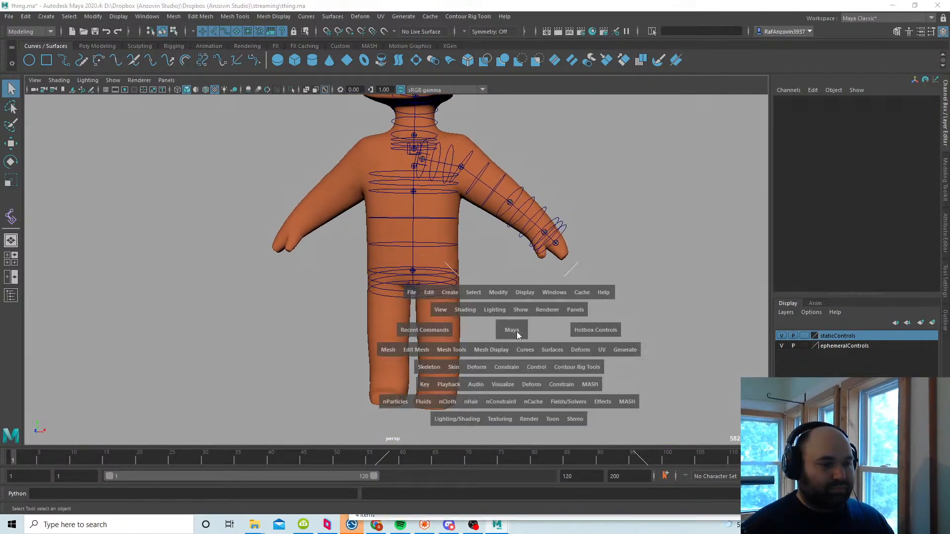
pyautogui.press('space')
pyautogui.keyDown('alt'); pyautogui.moveTo(613, 391); pyautogui.dragTo(648, 305, button='middle'); pyautogui.keyUp('alt')
pyautogui.keyDown('alt'); pyautogui.moveTo(648, 305); pyautogui.dragTo(568, 321, button='right'); pyautogui.keyUp('alt')
pyautogui.keyDown('alt'); pyautogui.moveTo(514, 346); pyautogui.dragTo(511, 212, button='middle'); pyautogui.keyUp('alt')
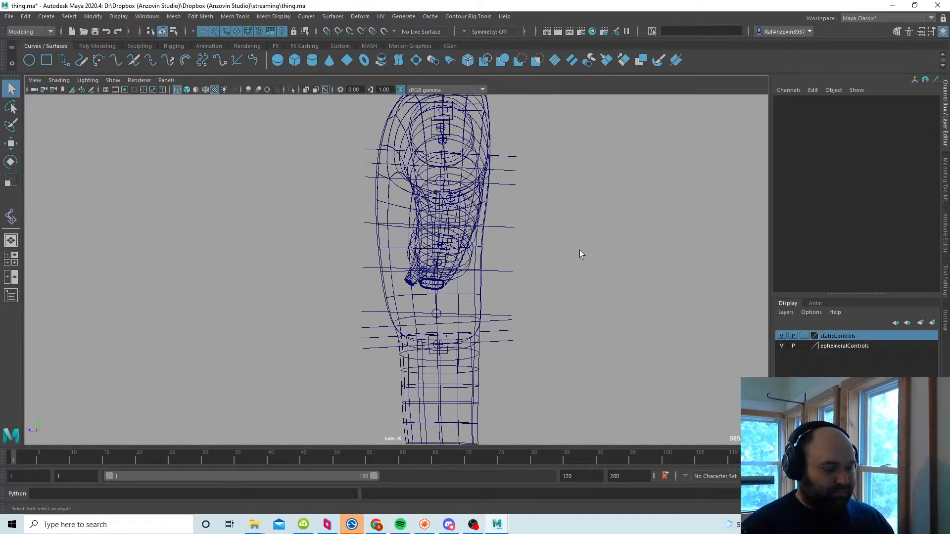
pyautogui.press('6')
pyautogui.keyDown('alt'); pyautogui.moveTo(520, 292); pyautogui.dragTo(518, 208, button='middle'); pyautogui.keyUp('alt')
pyautogui.keyDown('alt'); pyautogui.moveTo(517, 208); pyautogui.dragTo(476, 239, button='right'); pyautogui.keyUp('alt')
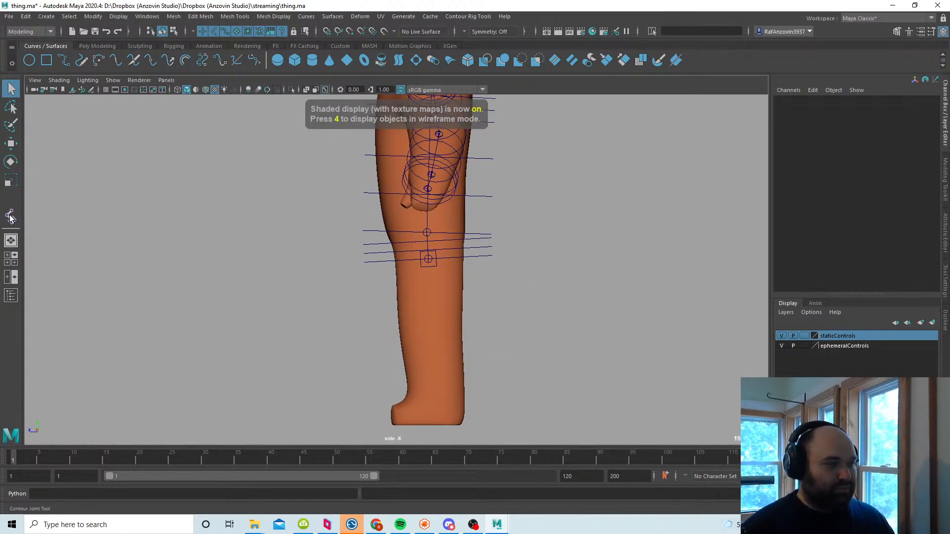
pyautogui.keyDown('alt'); pyautogui.moveTo(495, 254); pyautogui.dragTo(495, 270, button='middle'); pyautogui.keyUp('alt')
pyautogui.click(428, 225)
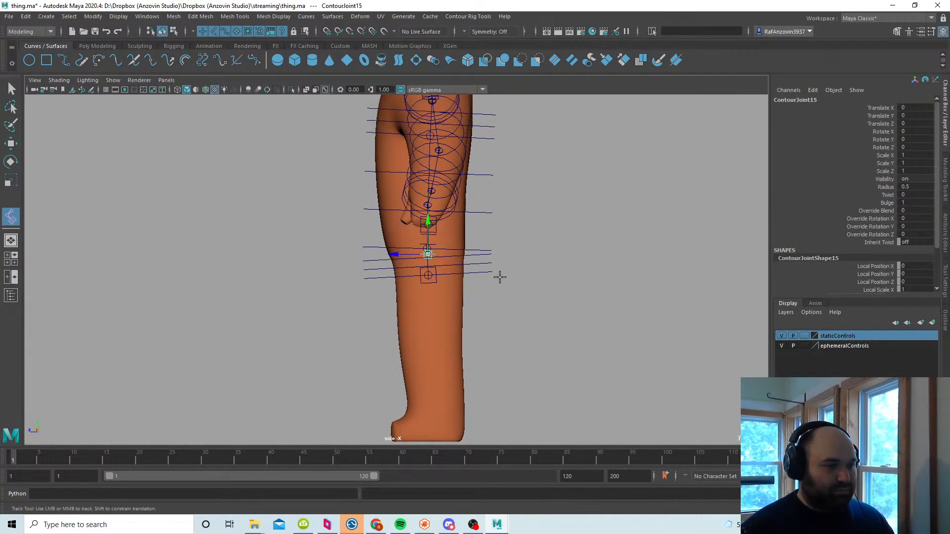
pyautogui.keyDown('alt'); pyautogui.moveTo(473, 301); pyautogui.dragTo(475, 283, button='middle'); pyautogui.keyUp('alt')
pyautogui.keyDown('alt'); pyautogui.moveTo(474, 283); pyautogui.dragTo(478, 283, button='right'); pyautogui.keyUp('alt')
pyautogui.click(435, 326)
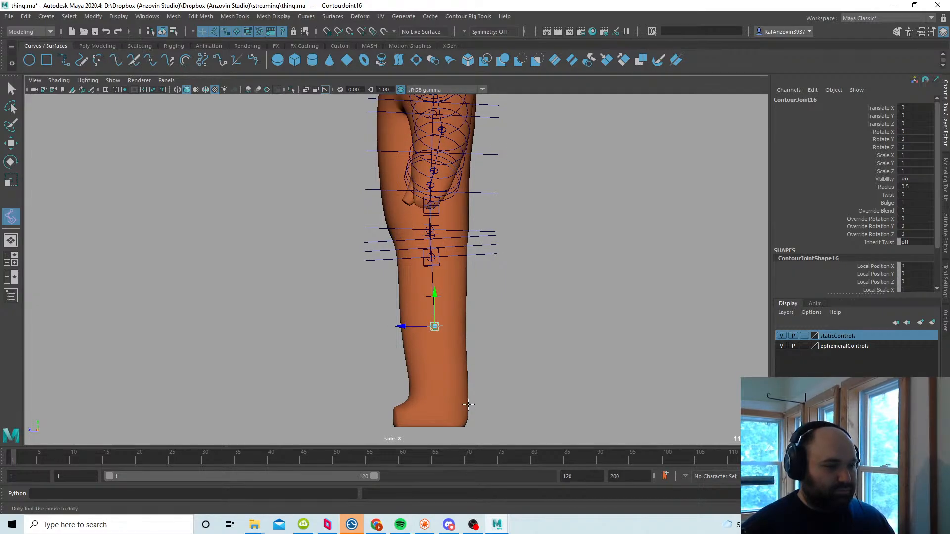
pyautogui.click(13, 89)
pyautogui.click(494, 209)
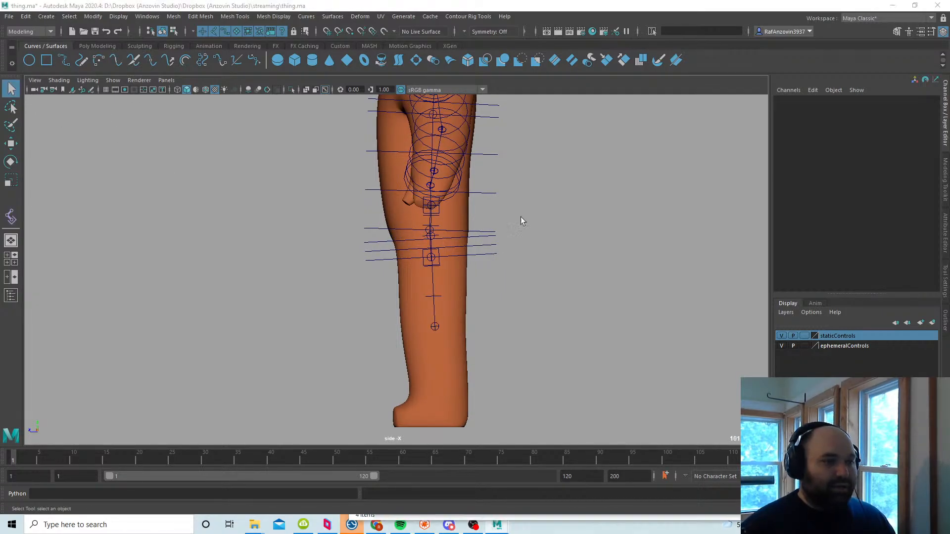
pyautogui.press('space')
pyautogui.press('space')
pyautogui.keyDown('alt'); pyautogui.moveTo(481, 255); pyautogui.dragTo(442, 257, button='right'); pyautogui.keyUp('alt')
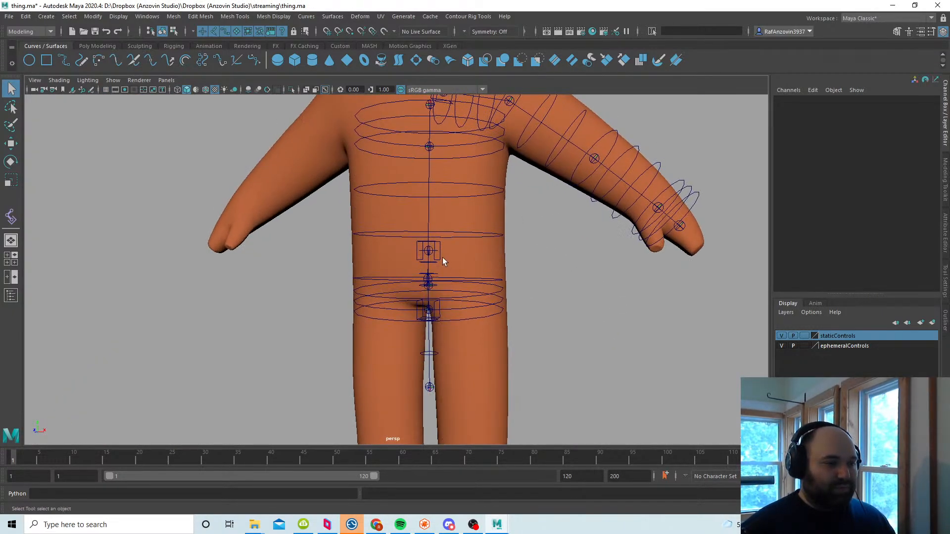
pyautogui.click(441, 257)
pyautogui.click(513, 269)
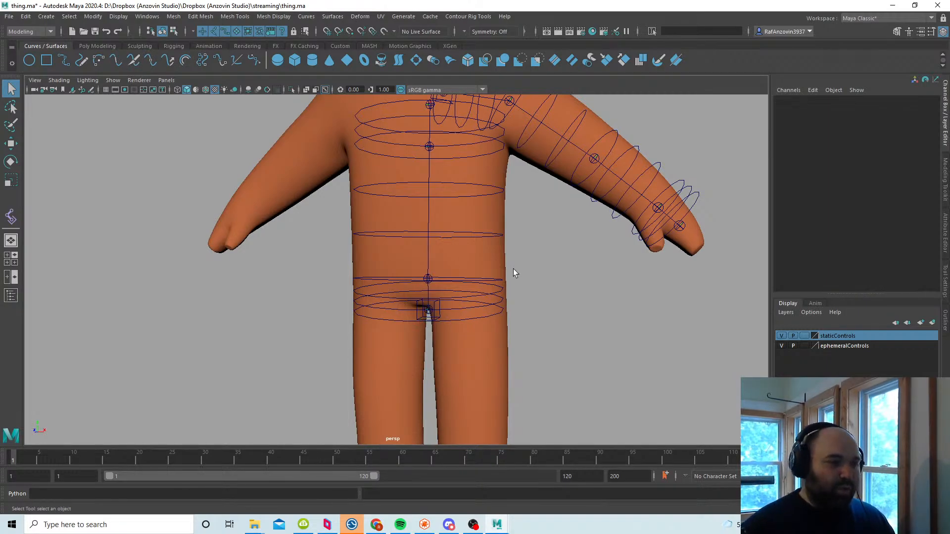
# Step: Examine the layout of the spine, neck and arm chains in the perspective view, selecting the arm chain's root socket
pyautogui.keyDown('alt'); pyautogui.moveTo(655, 340); pyautogui.dragTo(497, 333, button='right'); pyautogui.keyUp('alt')
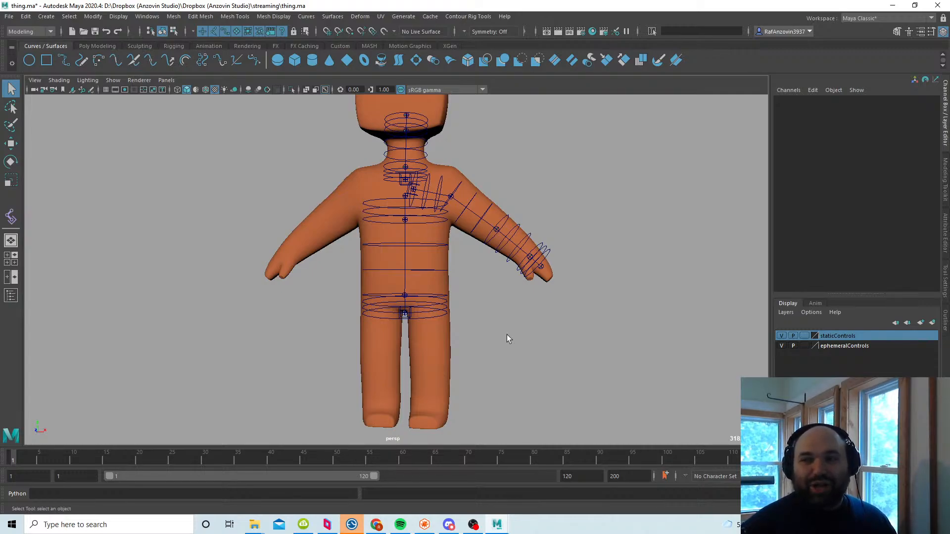
pyautogui.keyDown('alt'); pyautogui.moveTo(468, 284); pyautogui.dragTo(476, 302, button='middle'); pyautogui.keyUp('alt')
pyautogui.scroll(3, 476, 302)
pyautogui.keyDown('alt'); pyautogui.moveTo(493, 267); pyautogui.dragTo(496, 316, button='middle'); pyautogui.keyUp('alt')
pyautogui.click(428, 230)
pyautogui.keyDown('alt'); pyautogui.moveTo(425, 229); pyautogui.dragTo(305, 188, button='right'); pyautogui.keyUp('alt')
pyautogui.keyDown('alt'); pyautogui.moveTo(422, 287); pyautogui.dragTo(452, 268, button='middle'); pyautogui.keyUp('alt')
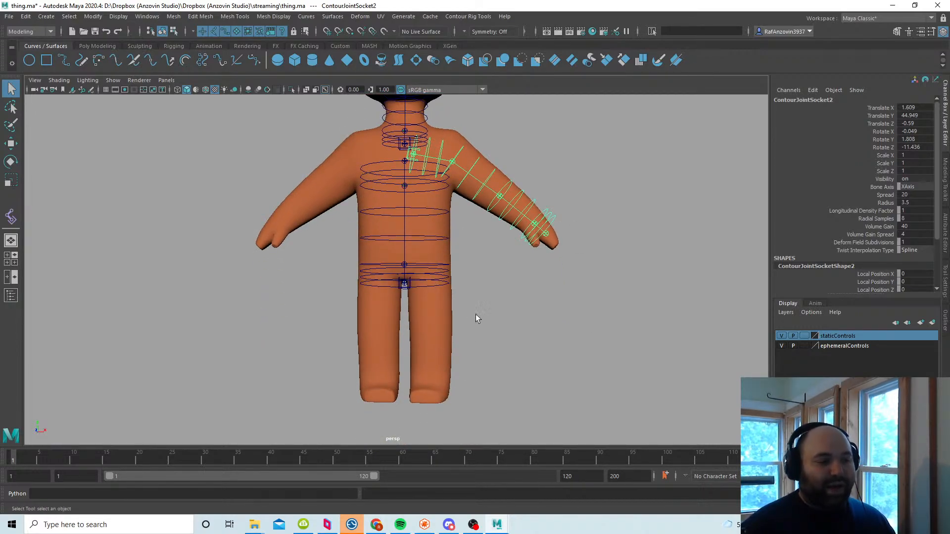
pyautogui.scroll(1, 485, 317)
pyautogui.keyDown('alt'); pyautogui.moveTo(476, 313); pyautogui.dragTo(488, 327, button='middle'); pyautogui.keyUp('alt')
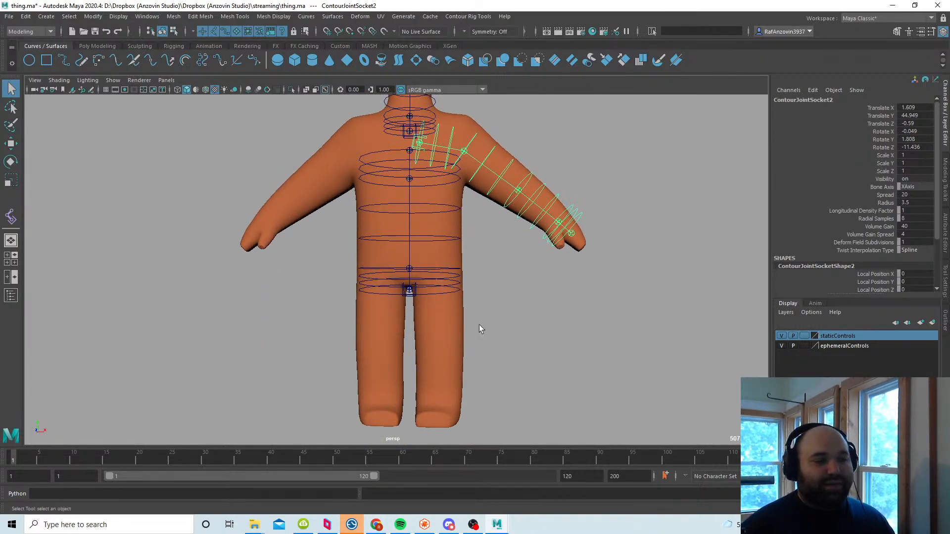
# Step: In the side view, build a leg joint chain with its root at the hip, a joint at the knee and an end joint at the ankle
pyautogui.press('space')
pyautogui.press('space')
pyautogui.keyDown('alt'); pyautogui.moveTo(511, 323); pyautogui.dragTo(513, 337, button='middle'); pyautogui.keyUp('alt')
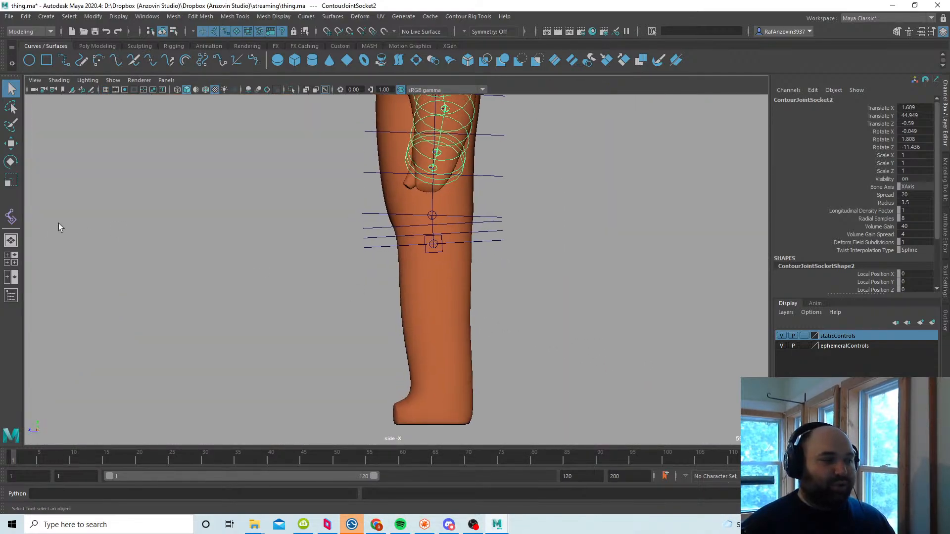
pyautogui.keyDown('alt'); pyautogui.moveTo(442, 268); pyautogui.dragTo(432, 275, button='middle'); pyautogui.keyUp('alt')
pyautogui.click(12, 88)
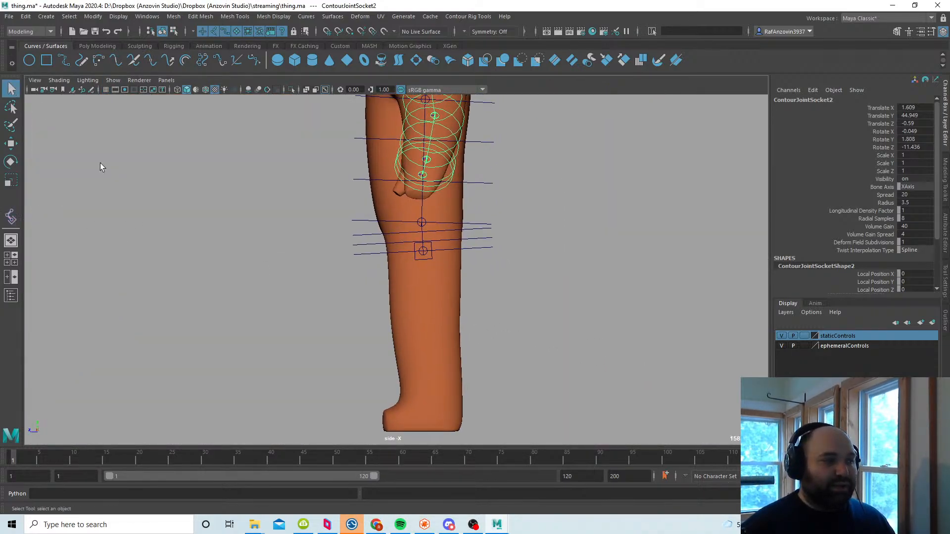
pyautogui.click(102, 165)
pyautogui.click(15, 216)
pyautogui.moveTo(472, 240)
pyautogui.keyDown('alt'); pyautogui.mouseDown(button='middle')
pyautogui.moveTo(459, 226)
pyautogui.moveTo(479, 222)
pyautogui.mouseUp(button='middle'); pyautogui.keyUp('alt')
pyautogui.scroll(1, 460, 226)
pyautogui.scroll(-1, 487, 229)
pyautogui.scroll(1, 488, 229)
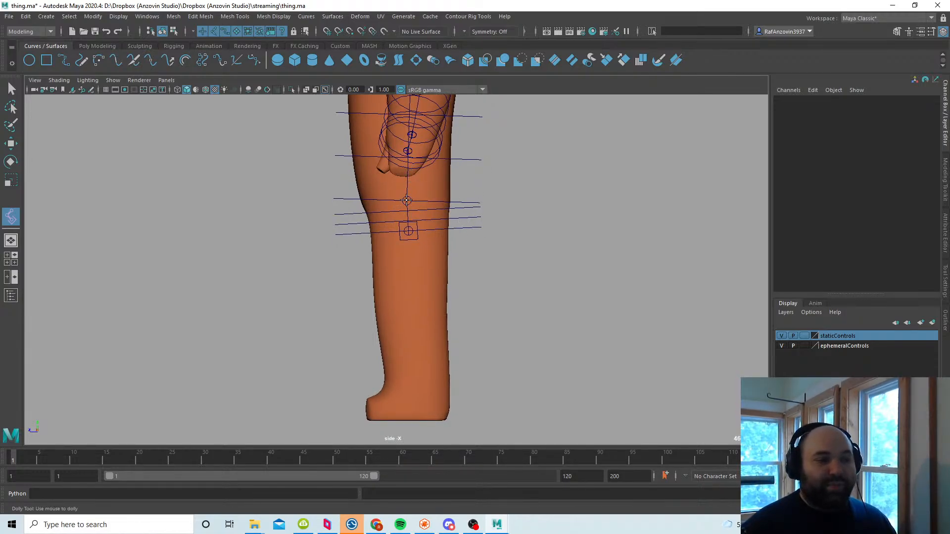
pyautogui.keyDown('alt'); pyautogui.moveTo(461, 221); pyautogui.dragTo(461, 222, button='middle'); pyautogui.keyUp('alt')
pyautogui.scroll(1, 456, 216)
pyautogui.click(406, 201)
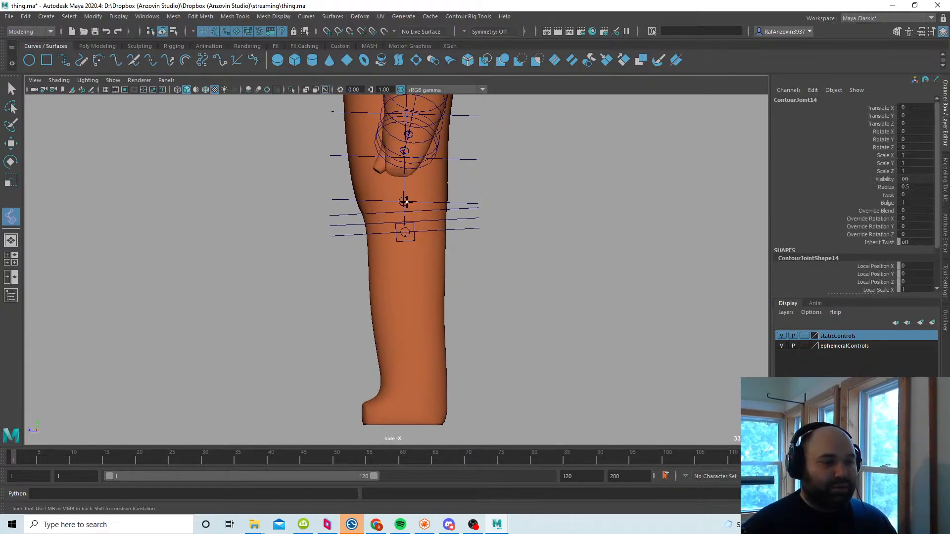
pyautogui.click(404, 301)
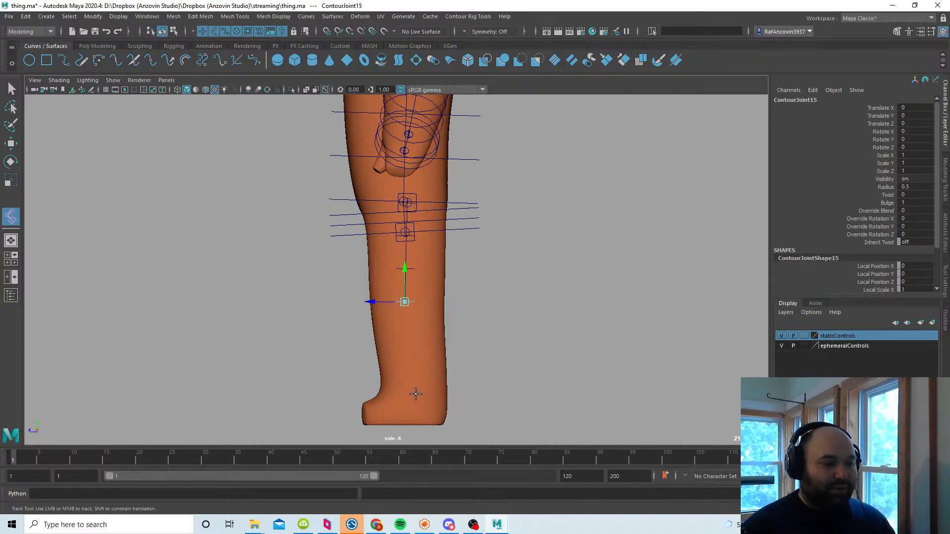
pyautogui.click(416, 394)
pyautogui.click(14, 87)
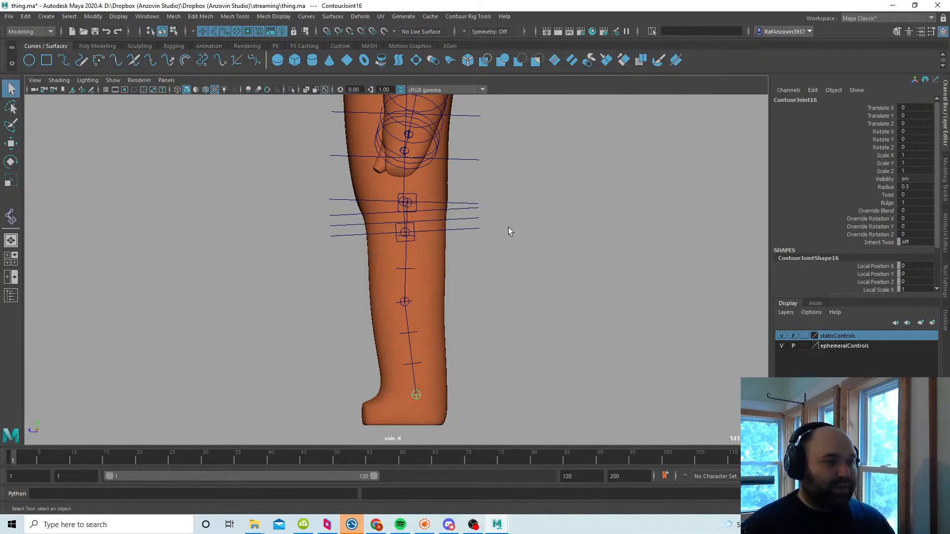
# Step: In the perspective view, move the leg chain's root socket sideways from the centre into the character's left leg, to about X 4.95
pyautogui.press('space')
pyautogui.press('space')
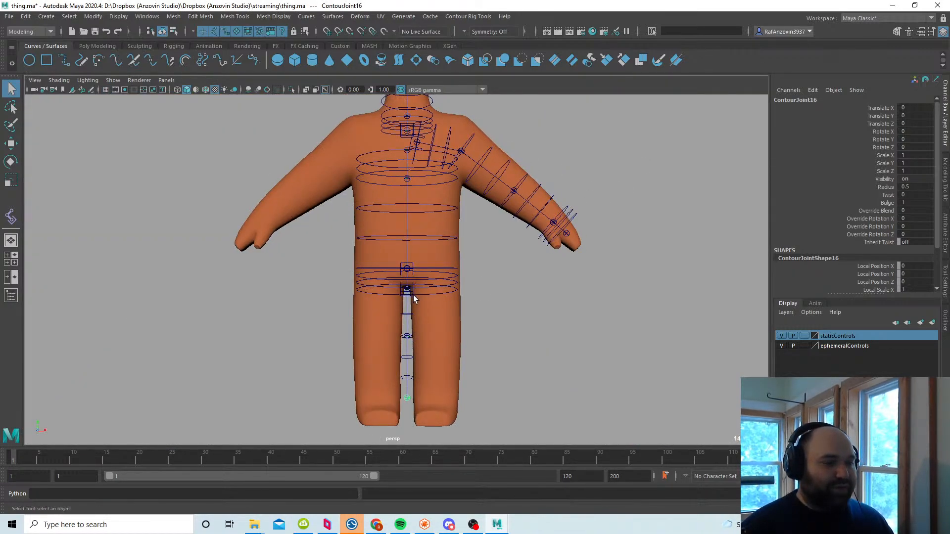
pyautogui.click(415, 295)
pyautogui.click(501, 303)
pyautogui.scroll(6, 507, 326)
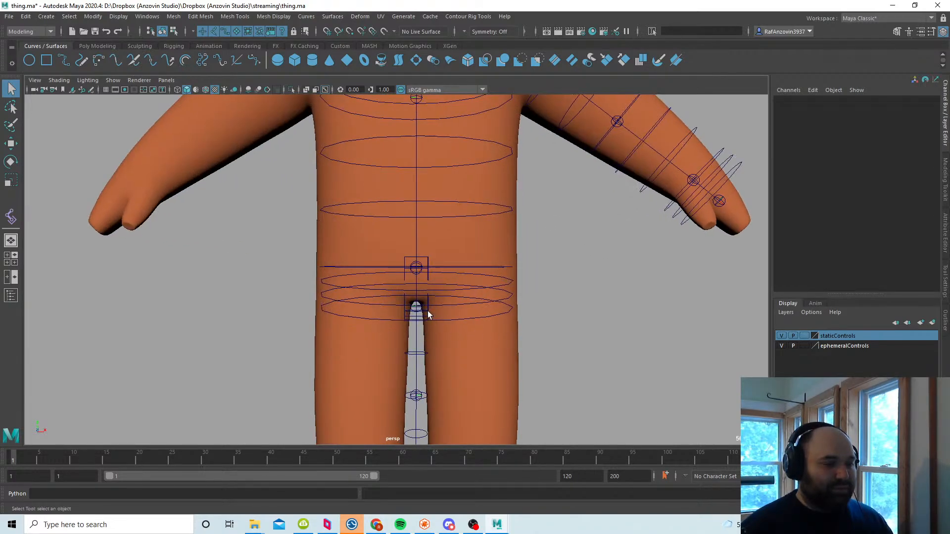
pyautogui.click(417, 307)
pyautogui.press('w')
pyautogui.click(558, 321)
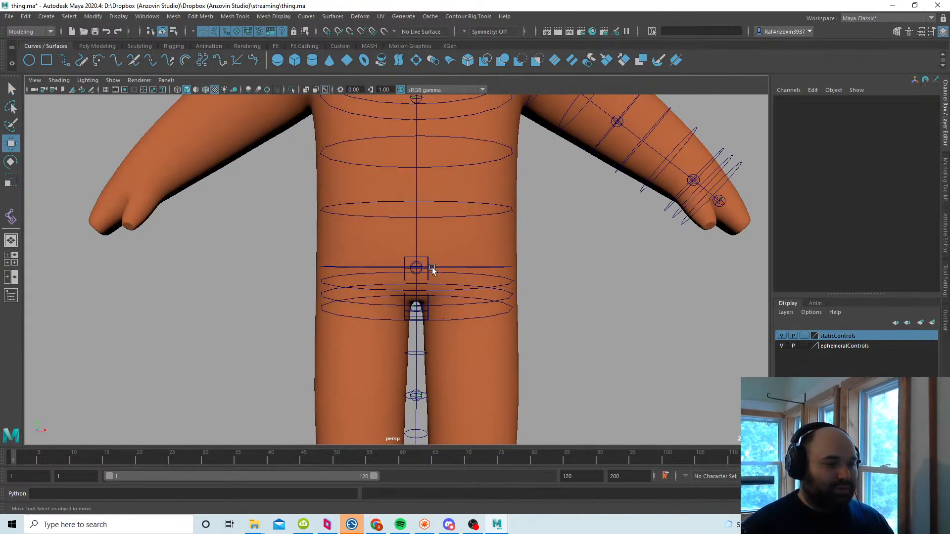
pyautogui.click(417, 268)
pyautogui.moveTo(462, 267); pyautogui.dragTo(521, 271)
pyautogui.scroll(-4, 519, 271)
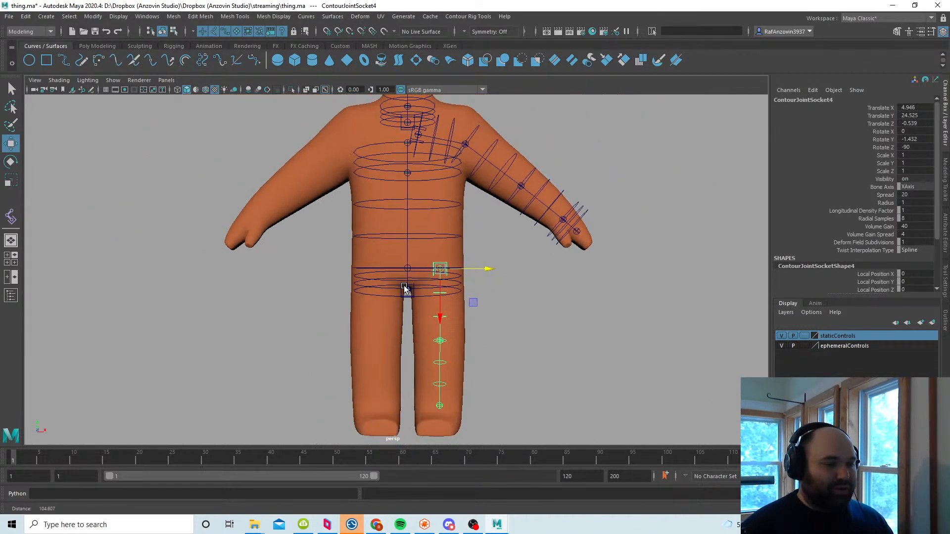
# Step: Shift the leg chain's root socket slightly inward and down, to about X 4.45 and Y 24.15, checking its fit inside the leg
pyautogui.keyDown('alt'); pyautogui.moveTo(448, 387); pyautogui.dragTo(439, 285); pyautogui.keyUp('alt')
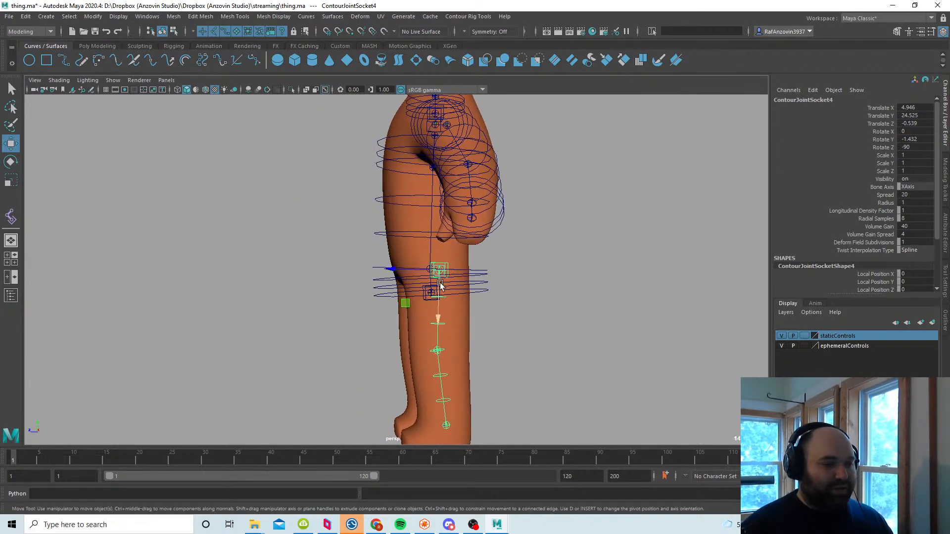
pyautogui.keyDown('alt'); pyautogui.moveTo(509, 356); pyautogui.dragTo(451, 238); pyautogui.keyUp('alt')
pyautogui.scroll(2, 490, 290)
pyautogui.keyDown('alt'); pyautogui.moveTo(509, 289); pyautogui.dragTo(503, 254); pyautogui.keyUp('alt')
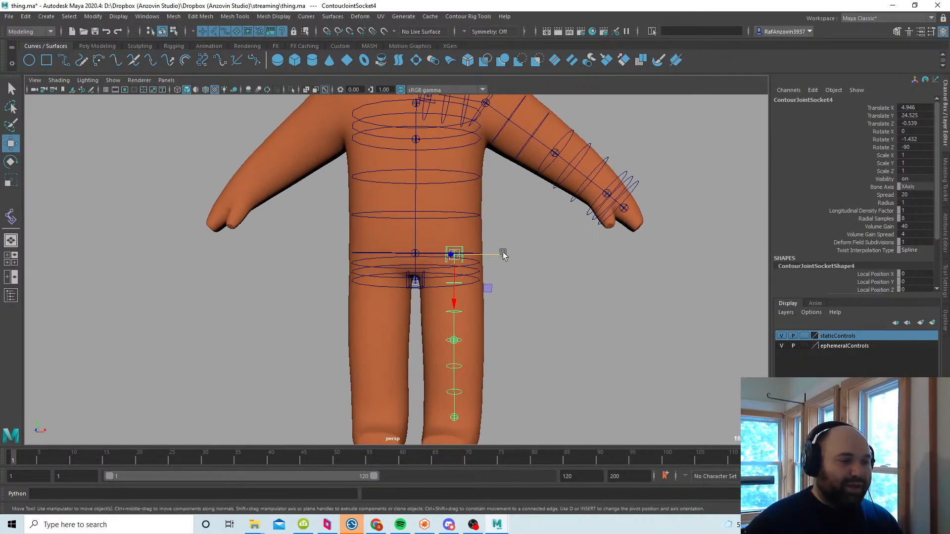
pyautogui.moveTo(488, 289); pyautogui.dragTo(483, 291, button='middle')
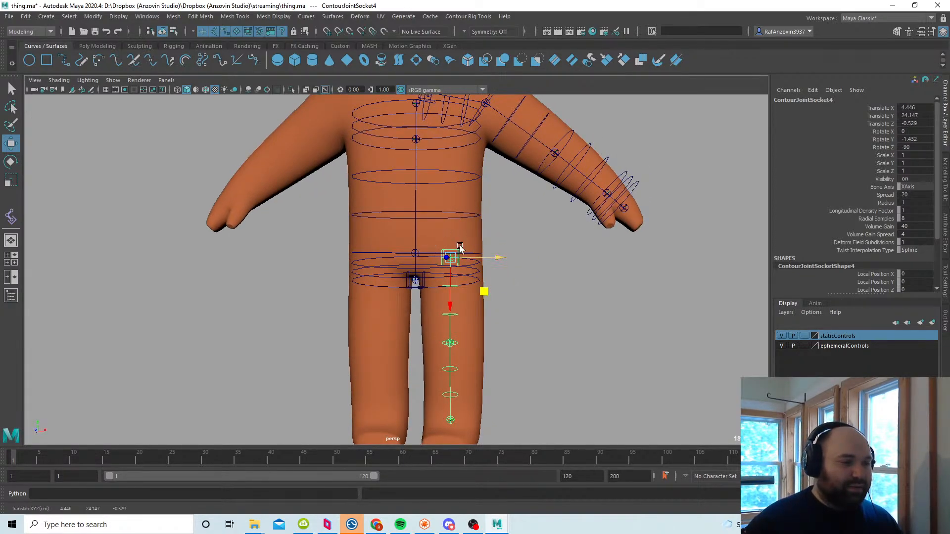
pyautogui.keyDown('alt'); pyautogui.moveTo(473, 256); pyautogui.dragTo(460, 309); pyautogui.keyUp('alt')
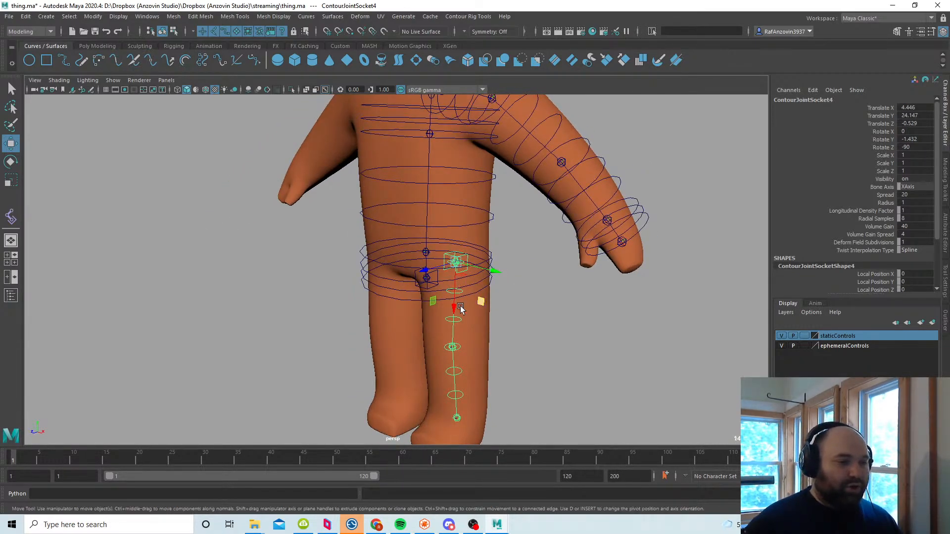
pyautogui.keyDown('alt'); pyautogui.moveTo(517, 288); pyautogui.dragTo(439, 323); pyautogui.keyUp('alt')
# Step: Mirror the arm's joint chain onto the opposite arm
pyautogui.click(437, 322)
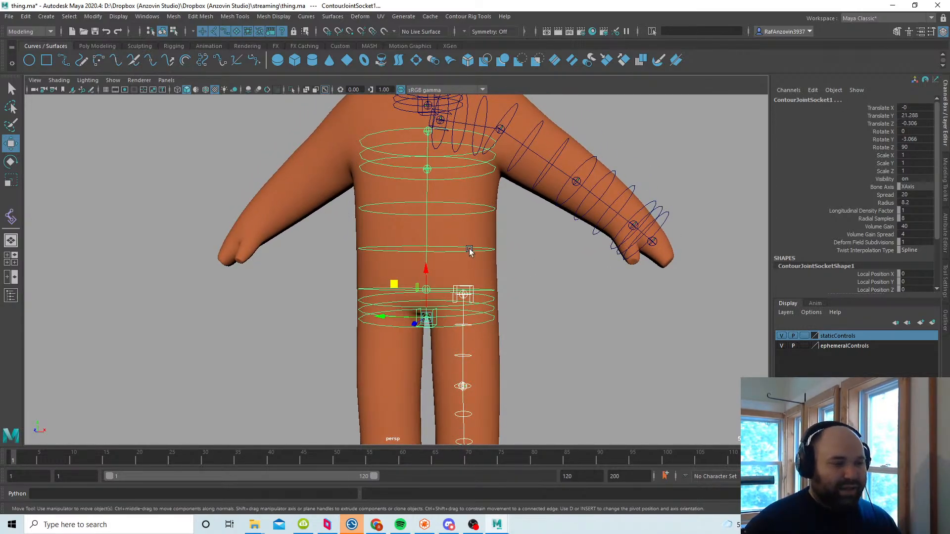
pyautogui.moveTo(469, 251)
pyautogui.keyDown('alt'); pyautogui.mouseDown()
pyautogui.moveTo(463, 313)
pyautogui.moveTo(460, 252)
pyautogui.mouseUp(); pyautogui.keyUp('alt')
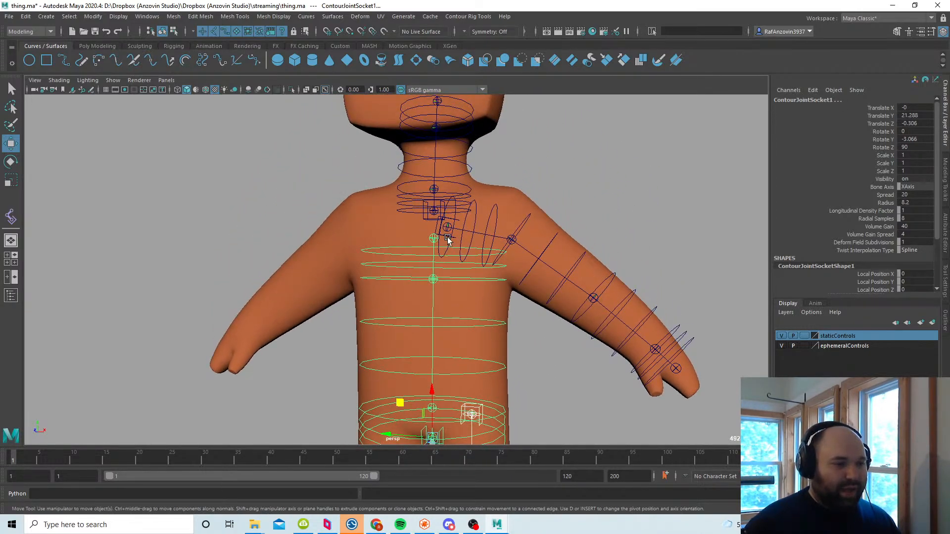
pyautogui.click(448, 238)
pyautogui.keyDown('alt'); pyautogui.moveTo(448, 238); pyautogui.dragTo(413, 265, button='right'); pyautogui.keyUp('alt')
pyautogui.keyDown('alt'); pyautogui.moveTo(470, 317); pyautogui.dragTo(470, 296, button='middle'); pyautogui.keyUp('alt')
pyautogui.keyDown('alt'); pyautogui.moveTo(470, 297); pyautogui.dragTo(494, 297, button='right'); pyautogui.keyUp('alt')
pyautogui.click(472, 19)
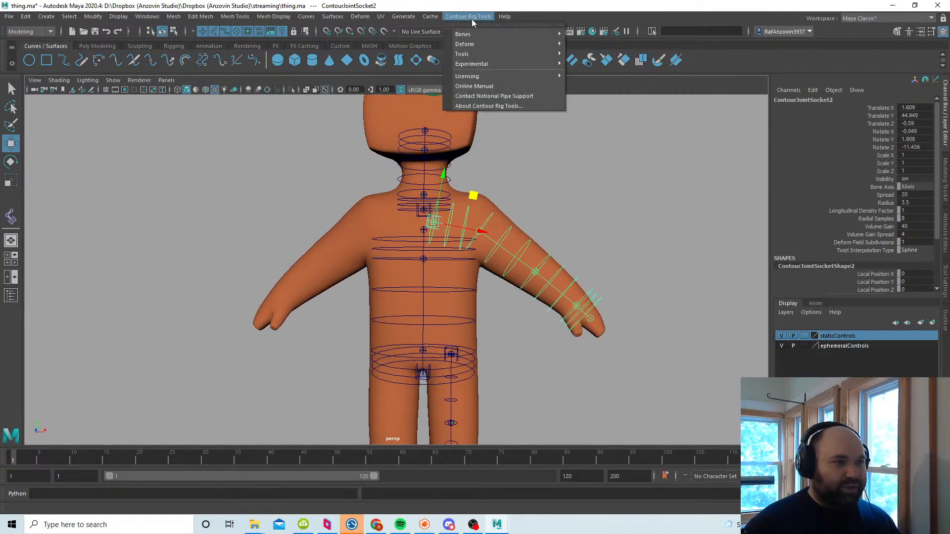
pyautogui.moveTo(482, 34)
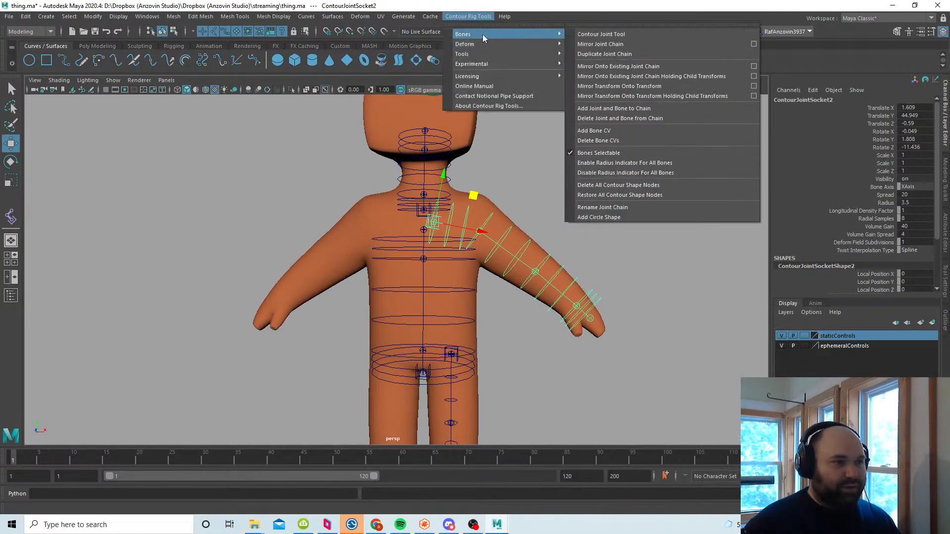
pyautogui.click(628, 44)
pyautogui.click(568, 214)
# Step: Select the root sockets of the leg, spine, both arm and neck chains together with the body mesh
pyautogui.keyDown('alt'); pyautogui.moveTo(467, 271); pyautogui.dragTo(476, 339, button='right'); pyautogui.keyUp('alt')
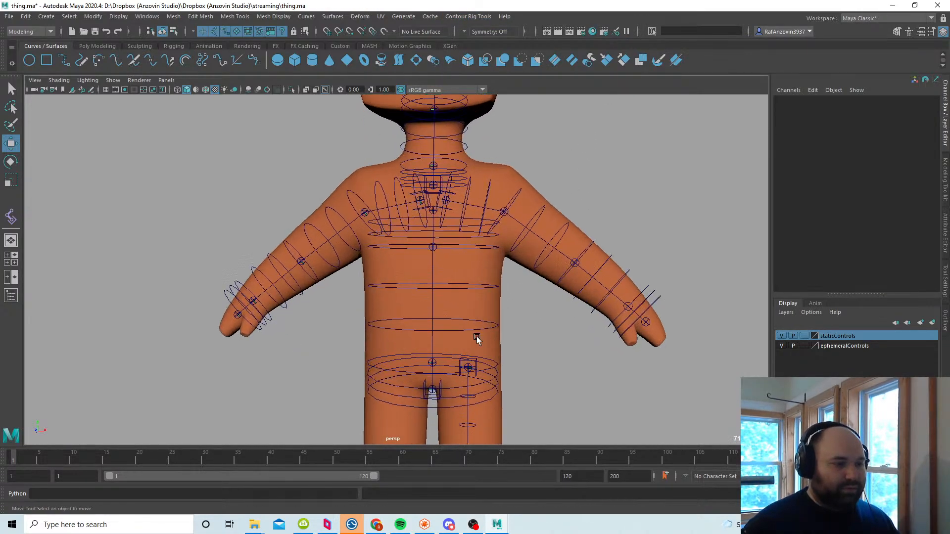
pyautogui.click(468, 366)
pyautogui.keyDown('shift'); pyautogui.click(435, 388); pyautogui.keyUp('shift')
pyautogui.keyDown('alt'); pyautogui.moveTo(444, 250); pyautogui.dragTo(438, 333, button='middle'); pyautogui.keyUp('alt')
pyautogui.press('q')
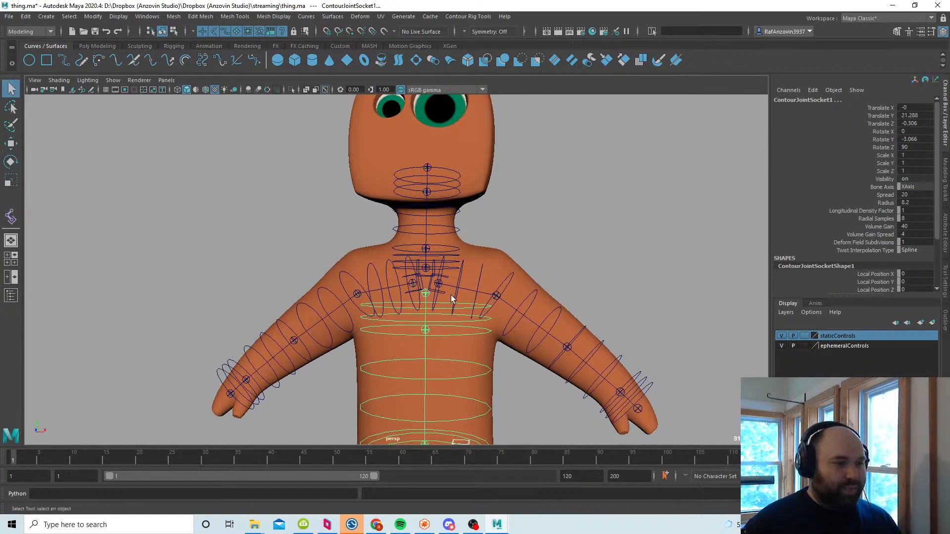
pyautogui.keyDown('shift'); pyautogui.click(446, 278); pyautogui.keyUp('shift')
pyautogui.keyDown('shift'); pyautogui.click(421, 281); pyautogui.keyUp('shift')
pyautogui.keyDown('alt'); pyautogui.moveTo(446, 279); pyautogui.dragTo(489, 340, button='right'); pyautogui.keyUp('alt')
pyautogui.keyDown('shift'); pyautogui.click(433, 301); pyautogui.keyUp('shift')
pyautogui.keyDown('shift'); pyautogui.click(530, 281); pyautogui.keyUp('shift')
pyautogui.keyDown('alt'); pyautogui.moveTo(530, 280); pyautogui.dragTo(331, 248, button='right'); pyautogui.keyUp('alt')
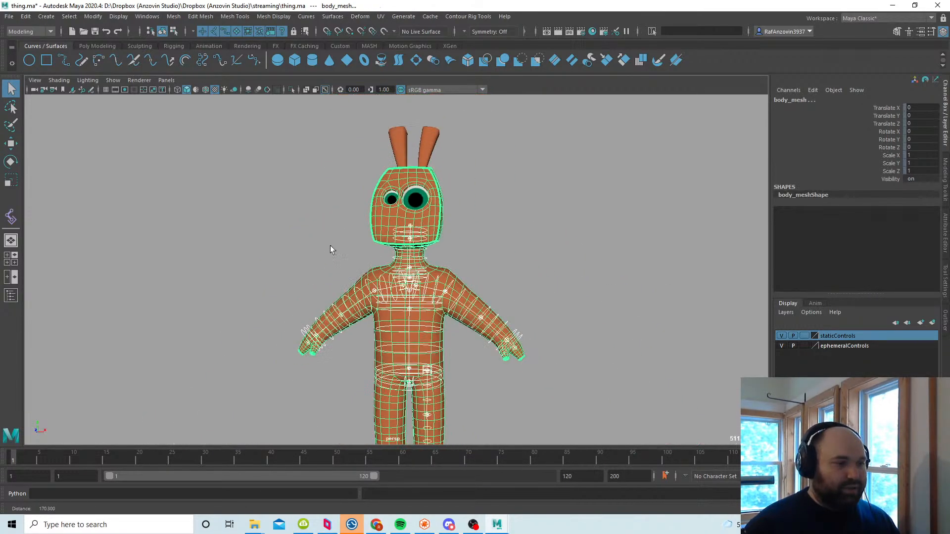
pyautogui.keyDown('alt'); pyautogui.moveTo(331, 248); pyautogui.dragTo(321, 184, button='middle'); pyautogui.keyUp('alt')
pyautogui.keyDown('alt'); pyautogui.moveTo(439, 228); pyautogui.dragTo(476, 236, button='right'); pyautogui.keyUp('alt')
pyautogui.keyDown('alt'); pyautogui.moveTo(476, 236); pyautogui.dragTo(485, 251, button='middle'); pyautogui.keyUp('alt')
# Step: Switch to the Rigging menu set and bind the body mesh to the selected joint chains with the Contour deformer
pyautogui.click(41, 31)
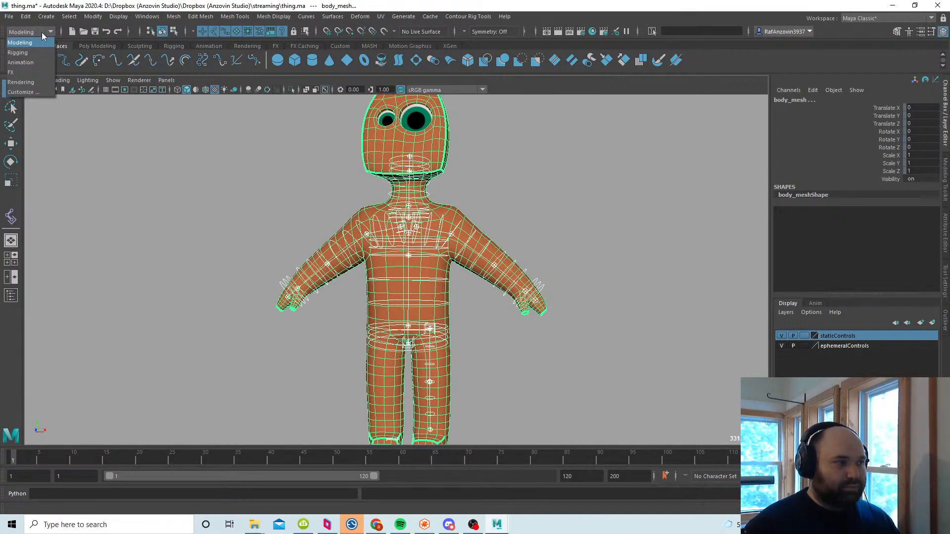
pyautogui.click(41, 47)
pyautogui.click(40, 33)
pyautogui.click(29, 40)
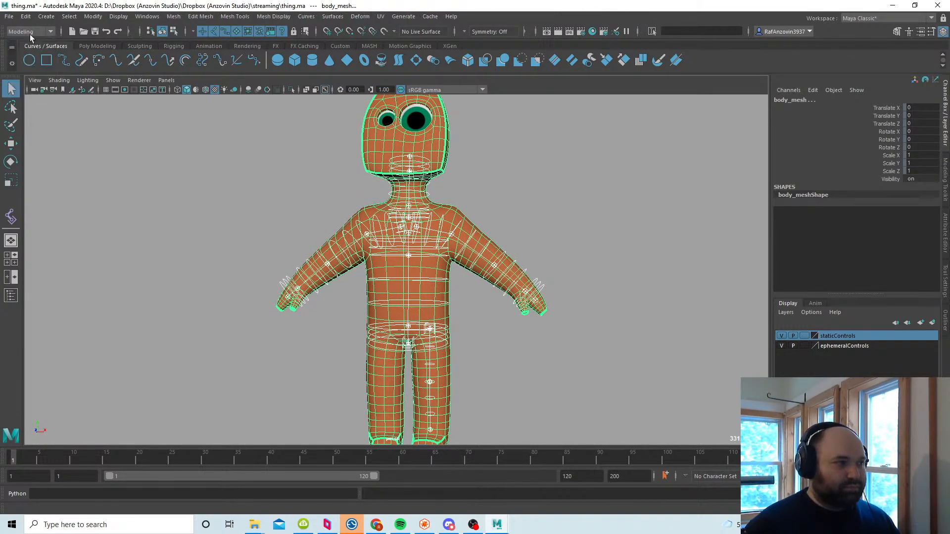
pyautogui.click(28, 33)
pyautogui.click(31, 48)
pyautogui.click(326, 17)
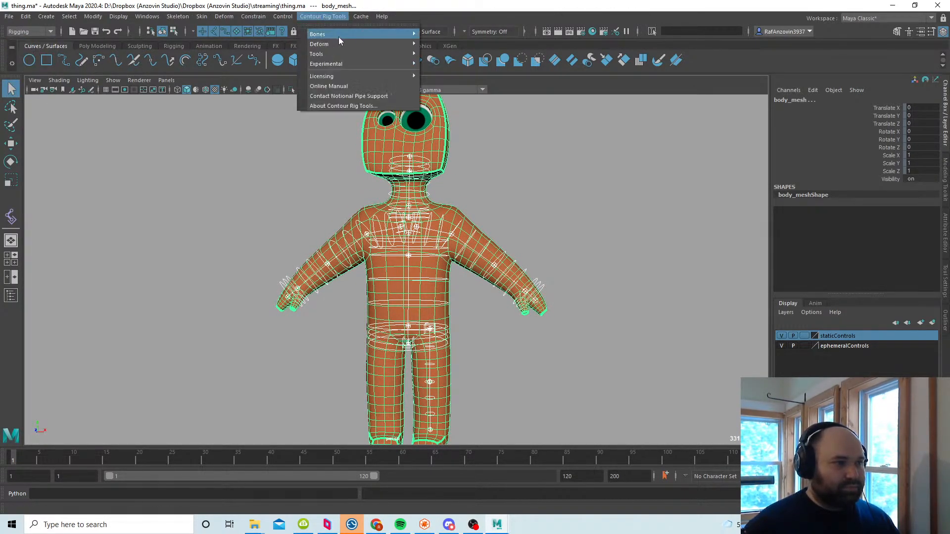
pyautogui.moveTo(337, 43)
pyautogui.click(473, 46)
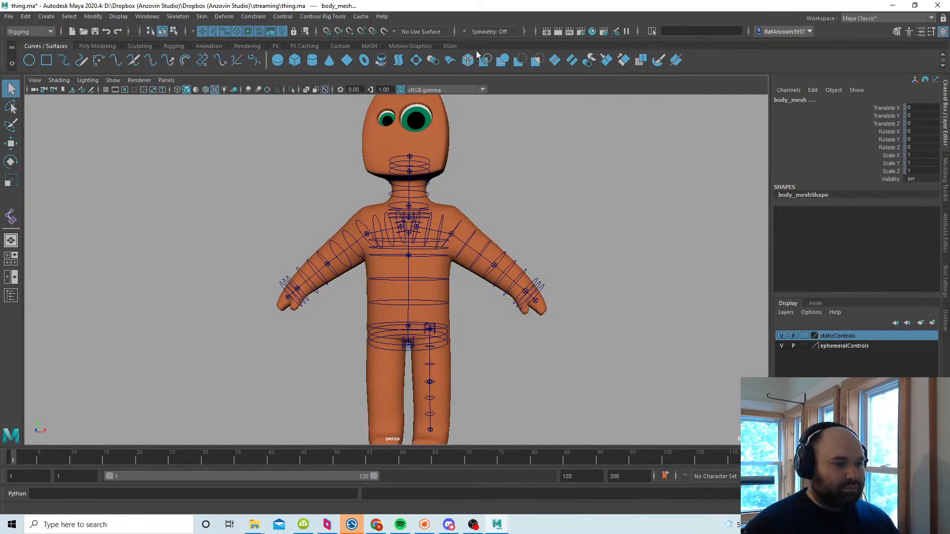
# Step: Swing the left leg forward by rotating its chain's root socket to about X -11.7, Y -72.7, Z -81.8
pyautogui.scroll(5, 604, 324)
pyautogui.keyDown('alt'); pyautogui.moveTo(490, 309); pyautogui.dragTo(492, 351, button='middle'); pyautogui.keyUp('alt')
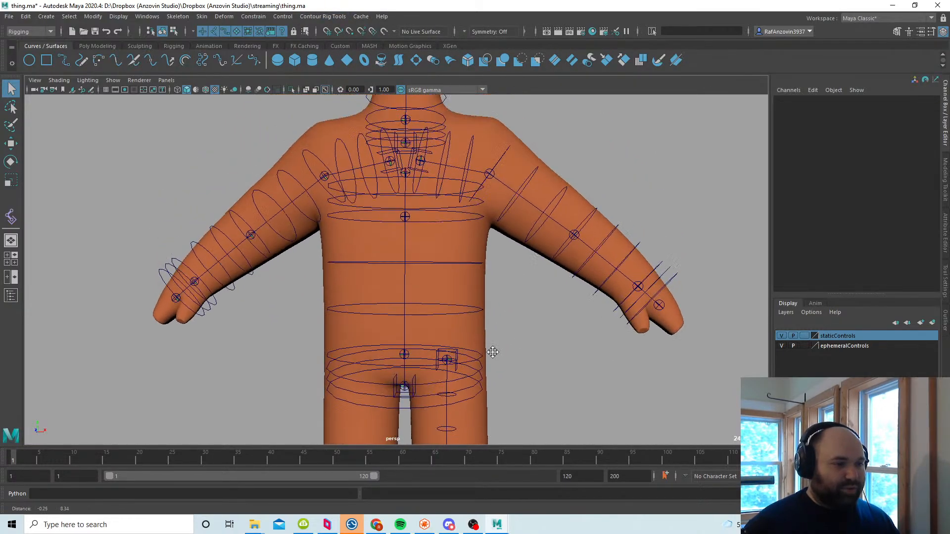
pyautogui.keyDown('alt'); pyautogui.moveTo(525, 295); pyautogui.dragTo(473, 305, button='right'); pyautogui.keyUp('alt')
pyautogui.keyDown('alt'); pyautogui.moveTo(472, 343); pyautogui.dragTo(468, 305, button='middle'); pyautogui.keyUp('alt')
pyautogui.keyDown('alt'); pyautogui.moveTo(468, 305); pyautogui.dragTo(451, 320, button='right'); pyautogui.keyUp('alt')
pyautogui.click(443, 321)
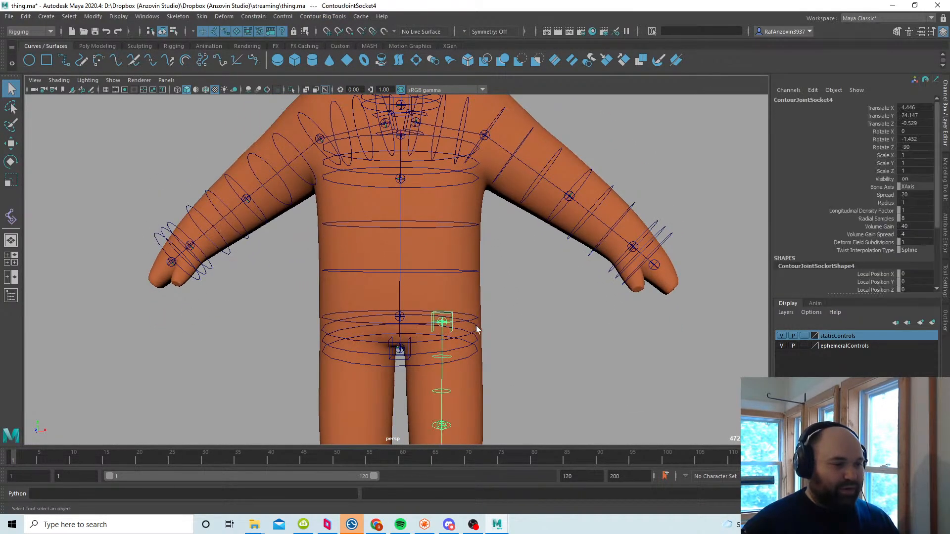
pyautogui.press('e')
pyautogui.moveTo(455, 322); pyautogui.dragTo(435, 302)
# Step: Start Contour weight painting on the body mesh in object mode with ContourJointSocket1 as the active influence
pyautogui.click(527, 311)
pyautogui.click(496, 298)
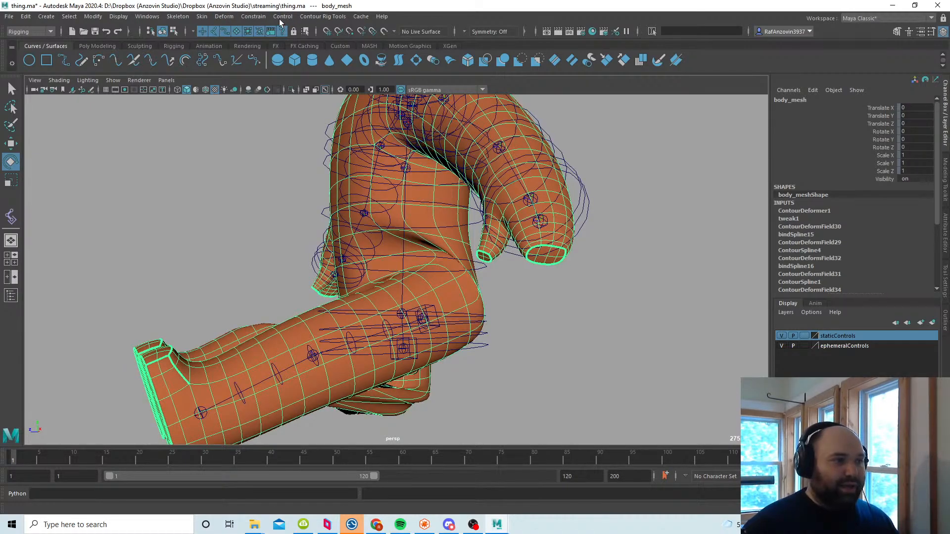
pyautogui.click(322, 16)
pyautogui.moveTo(341, 44)
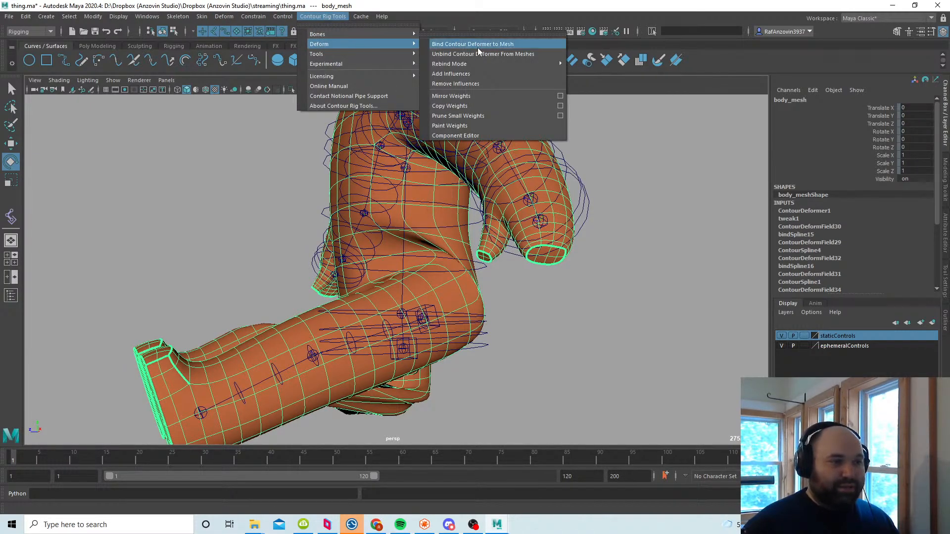
pyautogui.click(477, 126)
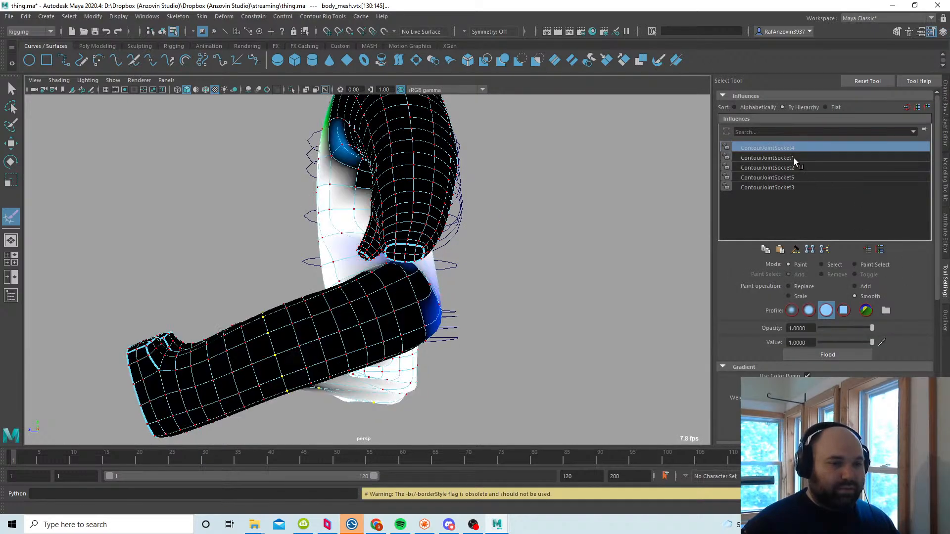
pyautogui.click(793, 158)
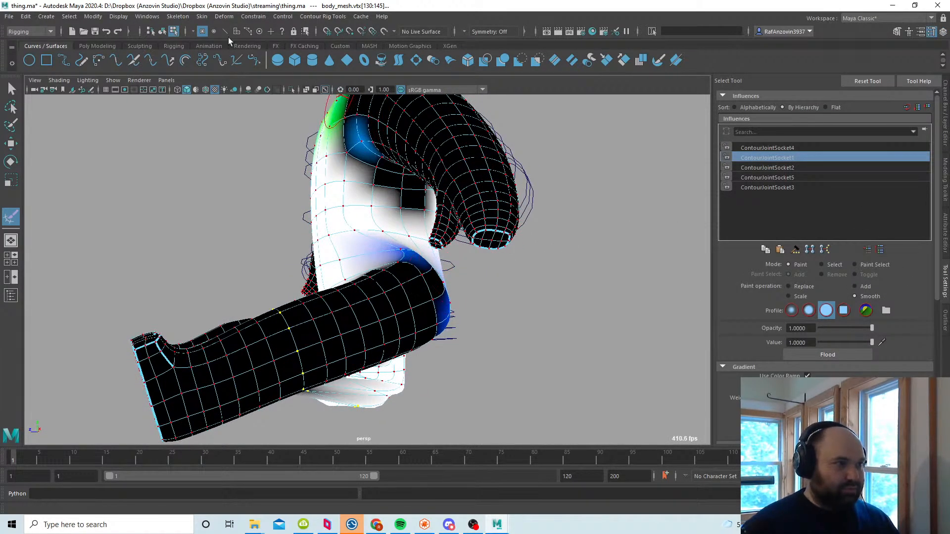
pyautogui.click(164, 32)
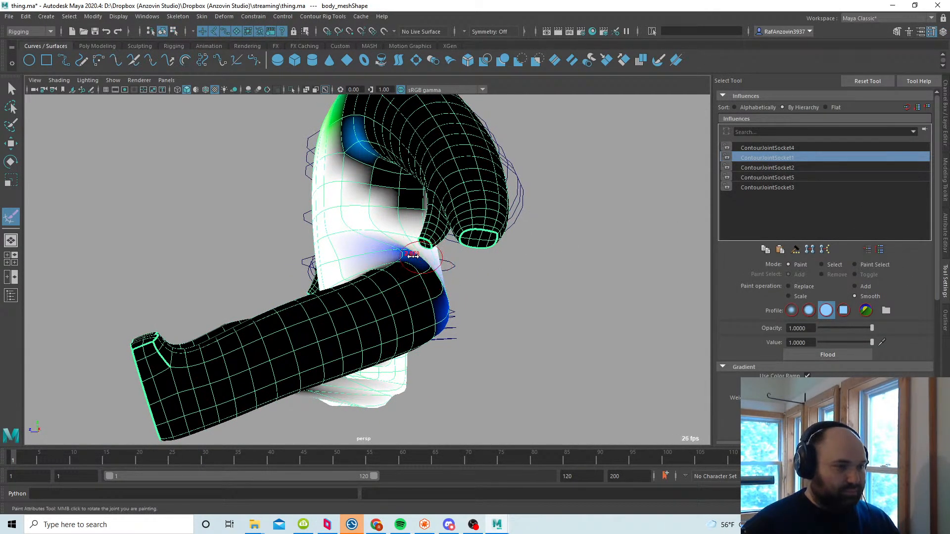
# Step: Paint the spine socket's weights over the left hip with a soft Replace brush at opacity 0.5146 and value 1
pyautogui.click(808, 310)
pyautogui.click(804, 287)
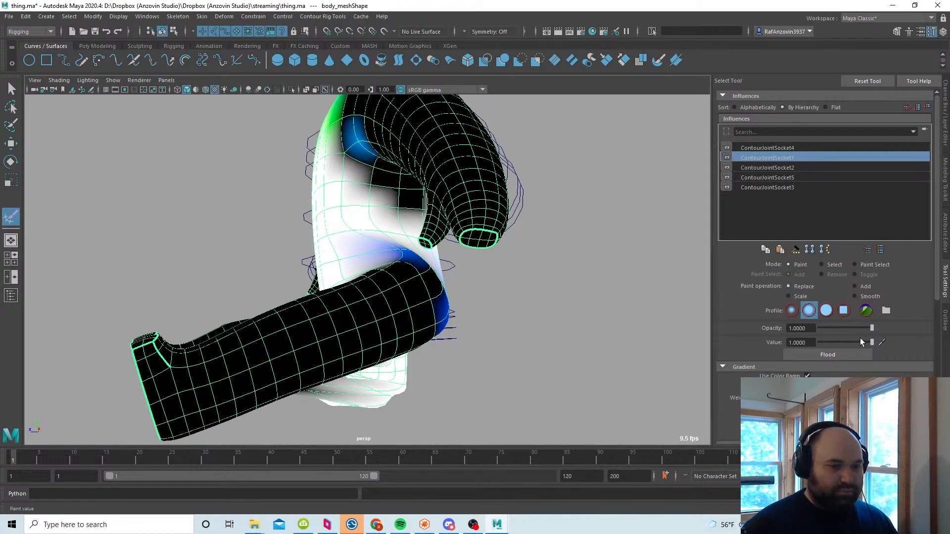
pyautogui.moveTo(428, 292)
pyautogui.mouseDown()
pyautogui.moveTo(413, 267)
pyautogui.moveTo(379, 248)
pyautogui.moveTo(389, 281)
pyautogui.mouseUp()
pyautogui.moveTo(391, 272); pyautogui.dragTo(402, 304)
pyautogui.keyDown('alt'); pyautogui.moveTo(402, 303); pyautogui.dragTo(409, 310); pyautogui.keyUp('alt')
pyautogui.moveTo(409, 310)
pyautogui.mouseDown()
pyautogui.moveTo(399, 314)
pyautogui.moveTo(407, 327)
pyautogui.moveTo(415, 319)
pyautogui.moveTo(410, 301)
pyautogui.moveTo(350, 262)
pyautogui.moveTo(430, 315)
pyautogui.moveTo(415, 308)
pyautogui.moveTo(424, 271)
pyautogui.moveTo(485, 303)
pyautogui.moveTo(441, 292)
pyautogui.mouseUp()
pyautogui.scroll(3, 467, 304)
pyautogui.scroll(2, 439, 299)
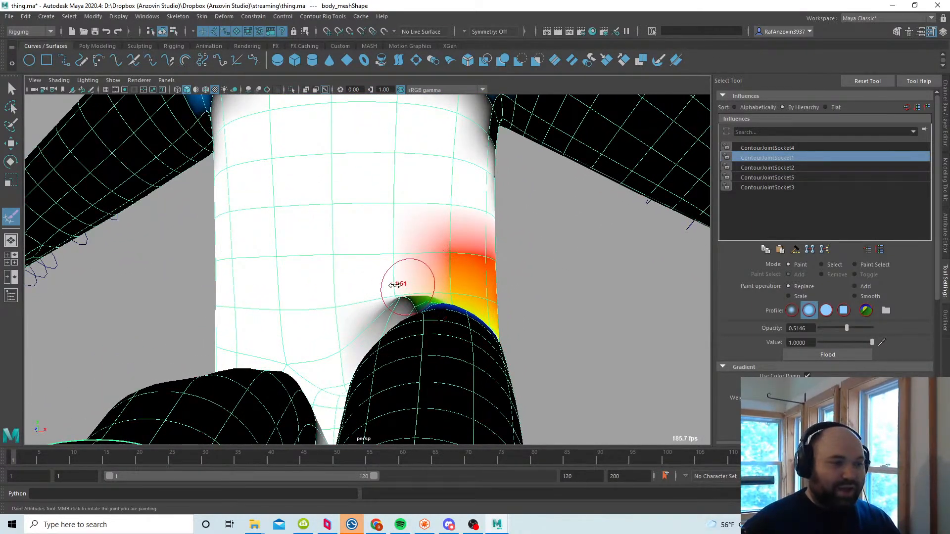
# Step: Turn off the smooth mesh preview and touch up the spine socket's weights in the crease between left thigh and torso
pyautogui.press('1')
pyautogui.moveTo(401, 301)
pyautogui.keyDown('alt'); pyautogui.mouseDown()
pyautogui.moveTo(422, 297)
pyautogui.moveTo(415, 301)
pyautogui.mouseUp(); pyautogui.keyUp('alt')
pyautogui.keyDown('alt'); pyautogui.moveTo(416, 301); pyautogui.dragTo(557, 346, button='right'); pyautogui.keyUp('alt')
pyautogui.keyDown('alt'); pyautogui.moveTo(556, 346); pyautogui.dragTo(497, 332); pyautogui.keyUp('alt')
pyautogui.click(454, 282)
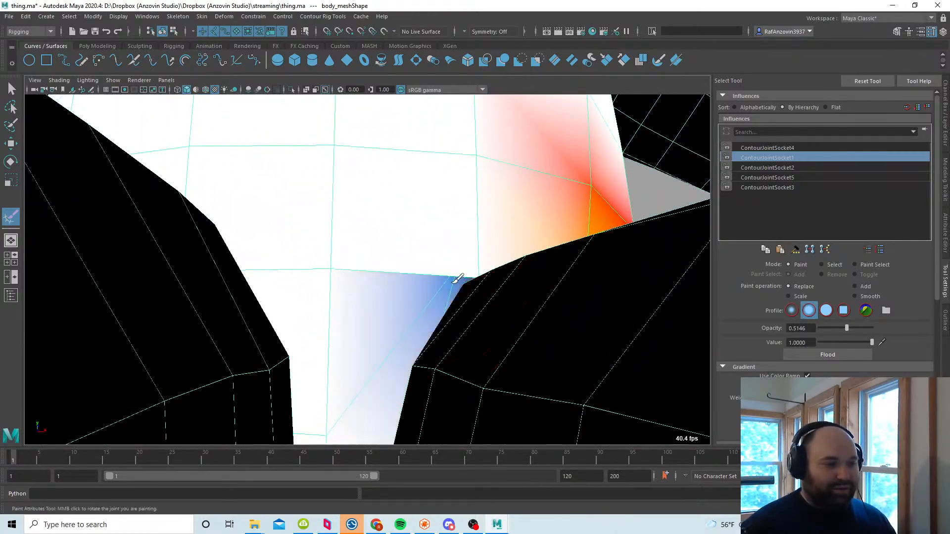
pyautogui.keyDown('alt'); pyautogui.moveTo(495, 336); pyautogui.dragTo(457, 313, button='right'); pyautogui.keyUp('alt')
pyautogui.moveTo(457, 313)
pyautogui.keyDown('alt'); pyautogui.mouseDown()
pyautogui.moveTo(365, 332)
pyautogui.moveTo(364, 292)
pyautogui.moveTo(345, 271)
pyautogui.mouseUp(); pyautogui.keyUp('alt')
pyautogui.moveTo(461, 371)
pyautogui.keyDown('alt'); pyautogui.mouseDown()
pyautogui.moveTo(446, 329)
pyautogui.moveTo(414, 318)
pyautogui.moveTo(444, 307)
pyautogui.moveTo(454, 333)
pyautogui.moveTo(474, 339)
pyautogui.moveTo(488, 328)
pyautogui.moveTo(455, 340)
pyautogui.moveTo(454, 318)
pyautogui.moveTo(467, 329)
pyautogui.moveTo(424, 271)
pyautogui.mouseUp(); pyautogui.keyUp('alt')
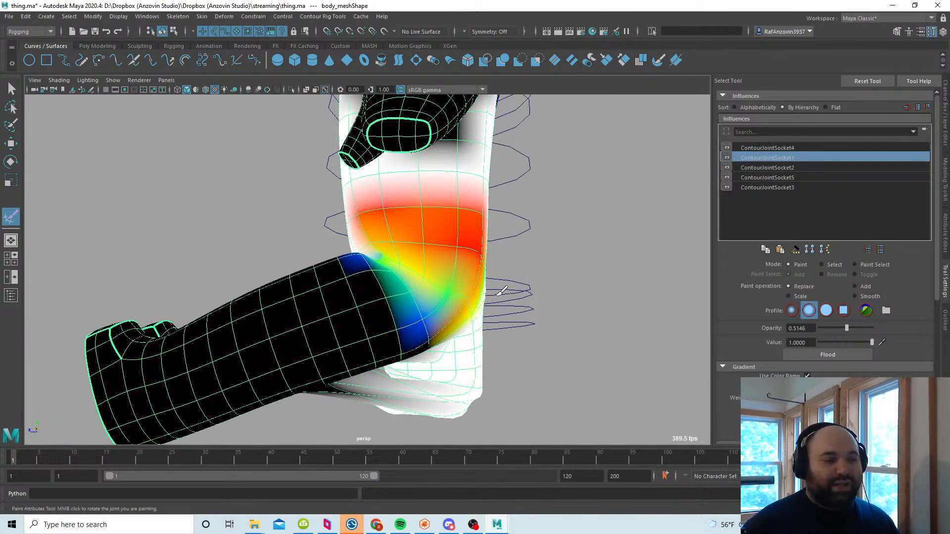
pyautogui.keyDown('alt'); pyautogui.moveTo(501, 292); pyautogui.dragTo(492, 307); pyautogui.keyUp('alt')
# Step: Remove the left leg chain's root socket from the body mesh's Contour deformer influences
pyautogui.click(14, 146)
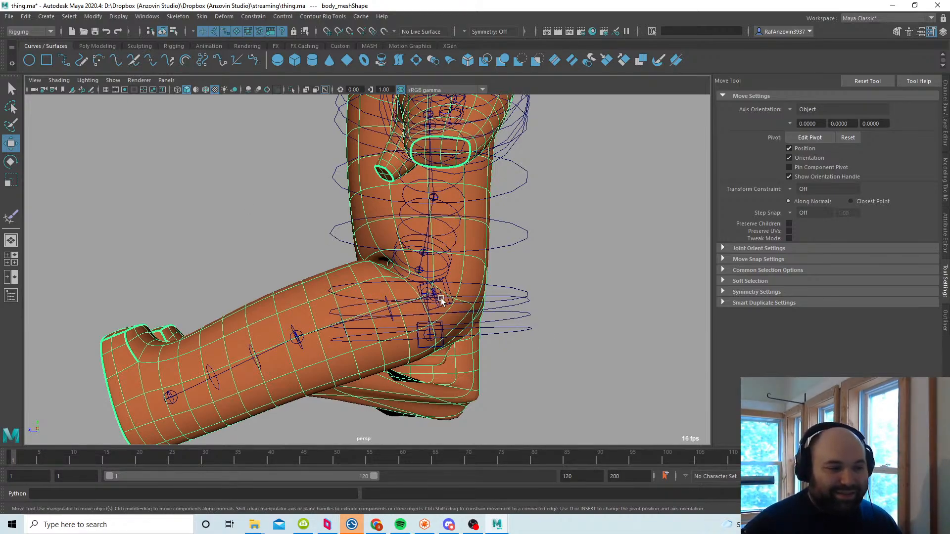
pyautogui.click(599, 300)
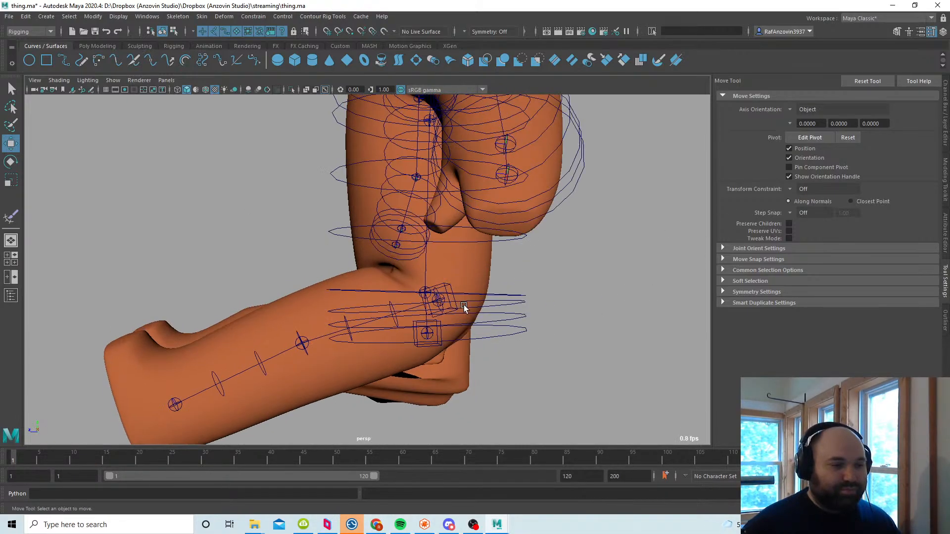
pyautogui.click(448, 301)
pyautogui.click(945, 111)
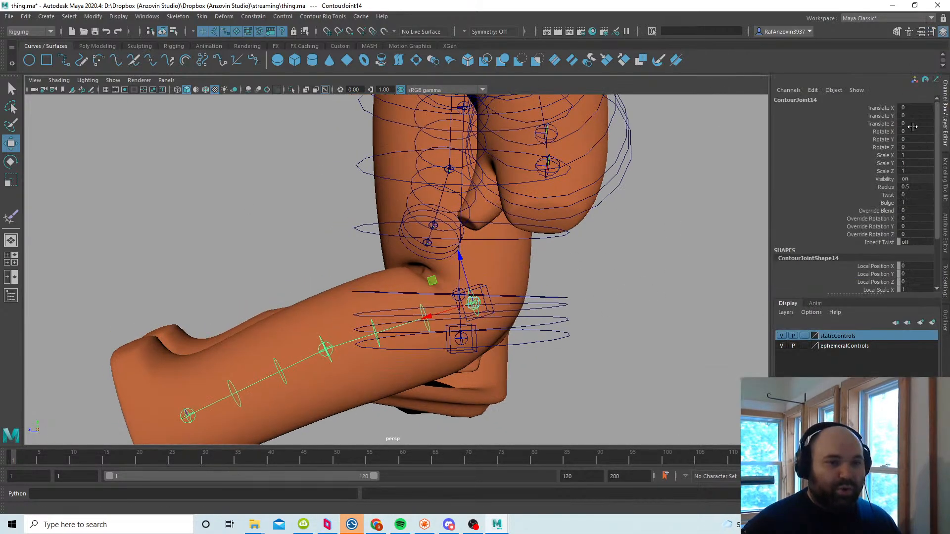
pyautogui.click(485, 289)
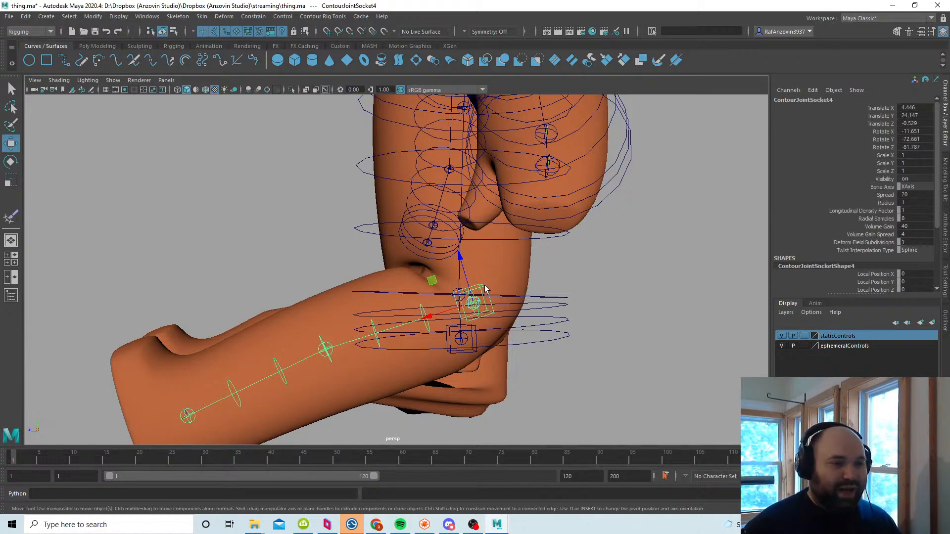
pyautogui.keyDown('alt'); pyautogui.moveTo(611, 293); pyautogui.dragTo(505, 284); pyautogui.keyUp('alt')
pyautogui.keyDown('shift'); pyautogui.click(501, 272); pyautogui.keyUp('shift')
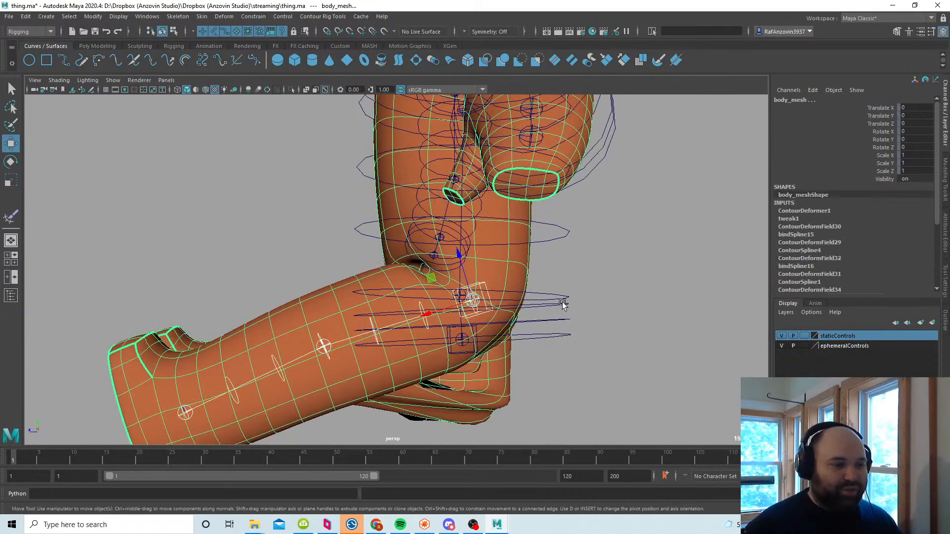
pyautogui.keyDown('alt'); pyautogui.moveTo(562, 303); pyautogui.dragTo(588, 298); pyautogui.keyUp('alt')
pyautogui.click(327, 17)
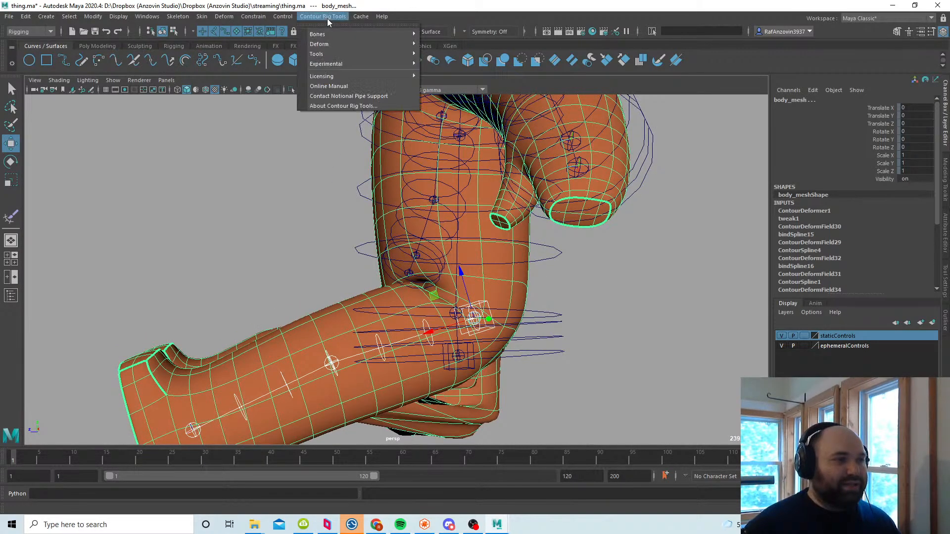
pyautogui.moveTo(332, 36)
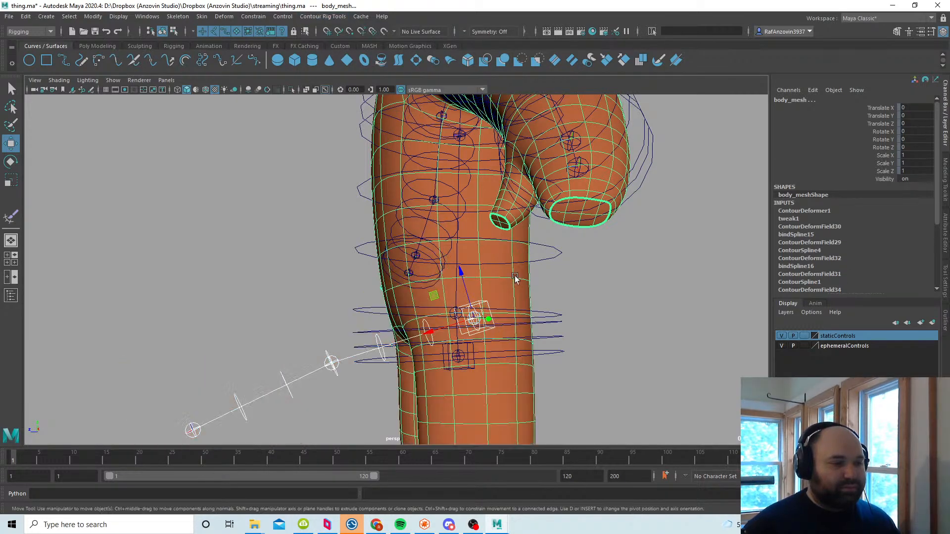
# Step: Delete the left leg's joint chain together with its root socket
pyautogui.click(544, 294)
pyautogui.click(488, 307)
pyautogui.click(600, 332)
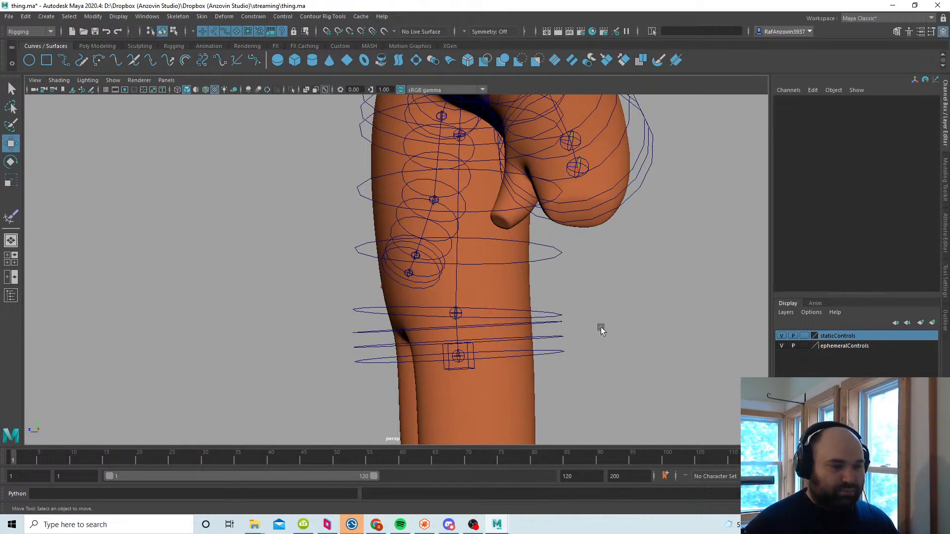
# Step: Frame the legs in the side view and activate the Contour Joint Tool, keeping the Bones commands open in a floating window
pyautogui.keyDown('alt'); pyautogui.moveTo(601, 330); pyautogui.dragTo(436, 339, button='right'); pyautogui.keyUp('alt')
pyautogui.keyDown('alt'); pyautogui.moveTo(435, 339); pyautogui.dragTo(517, 328); pyautogui.keyUp('alt')
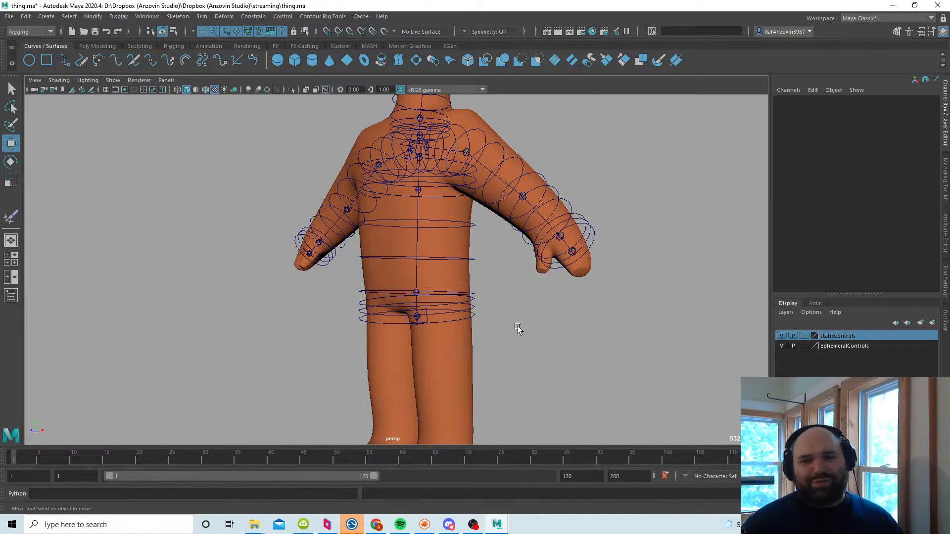
pyautogui.keyDown('alt'); pyautogui.moveTo(532, 332); pyautogui.dragTo(537, 316, button='middle'); pyautogui.keyUp('alt')
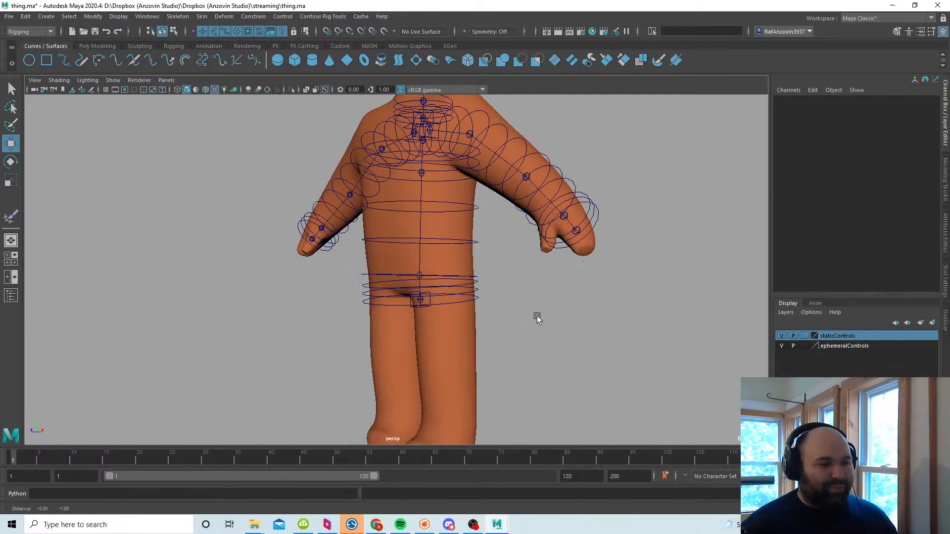
pyautogui.keyDown('alt'); pyautogui.moveTo(537, 317); pyautogui.dragTo(521, 266); pyautogui.keyUp('alt')
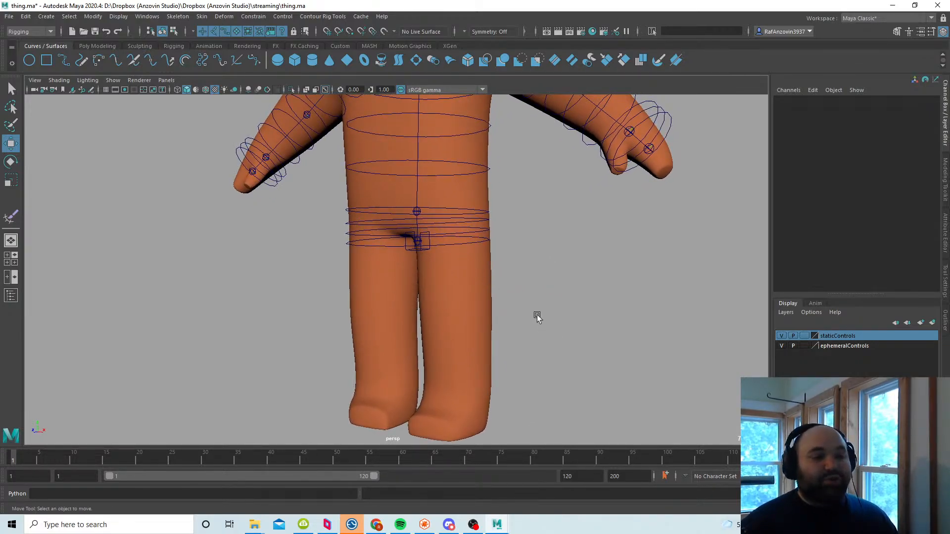
pyautogui.press('space')
pyautogui.press('space')
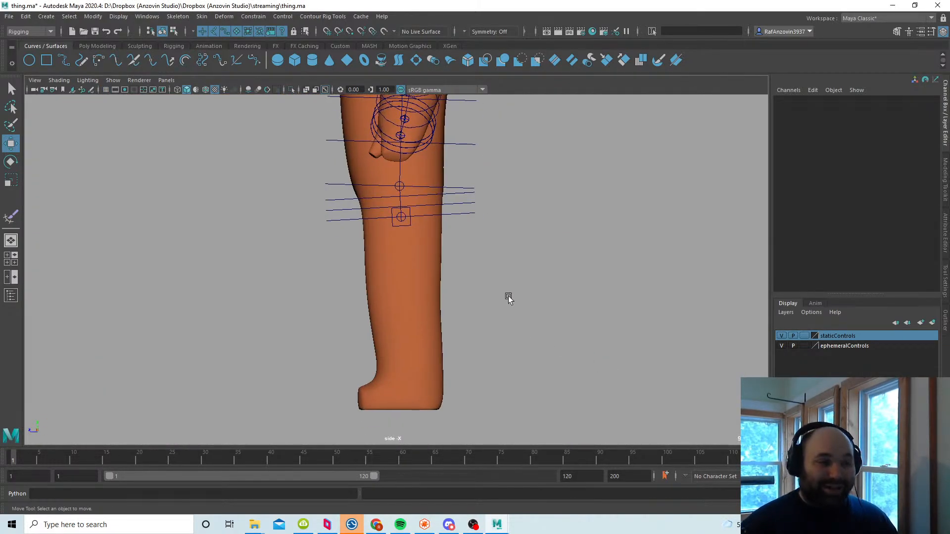
pyautogui.click(323, 16)
pyautogui.moveTo(333, 35)
pyautogui.click(453, 24)
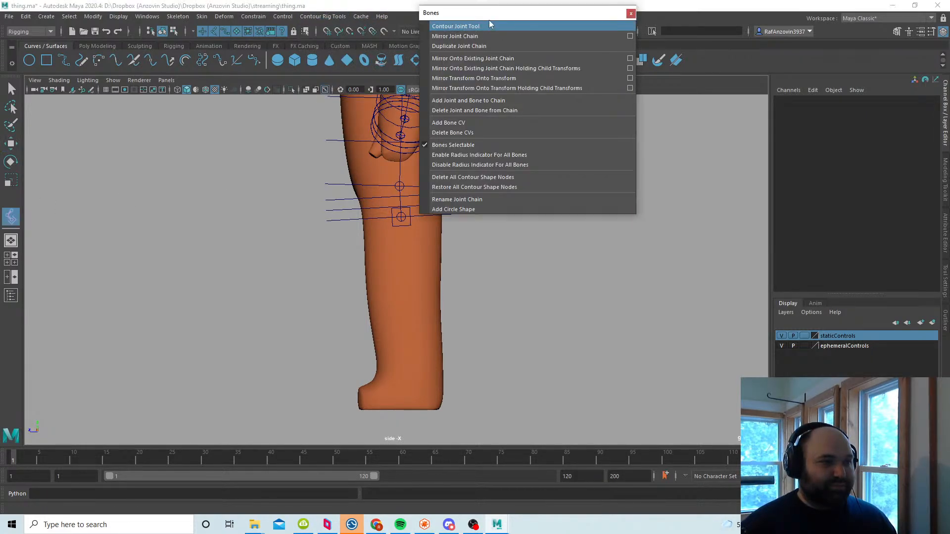
pyautogui.moveTo(488, 20); pyautogui.dragTo(646, 73)
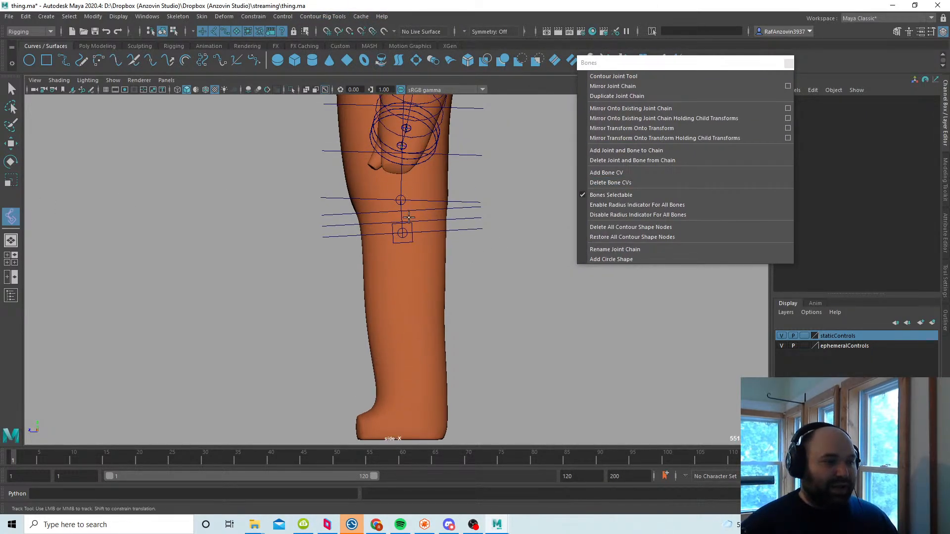
# Step: Draw a new leg joint chain from above the hip through hip, knee and ankle to the sole, and return to the perspective view
pyautogui.click(402, 201)
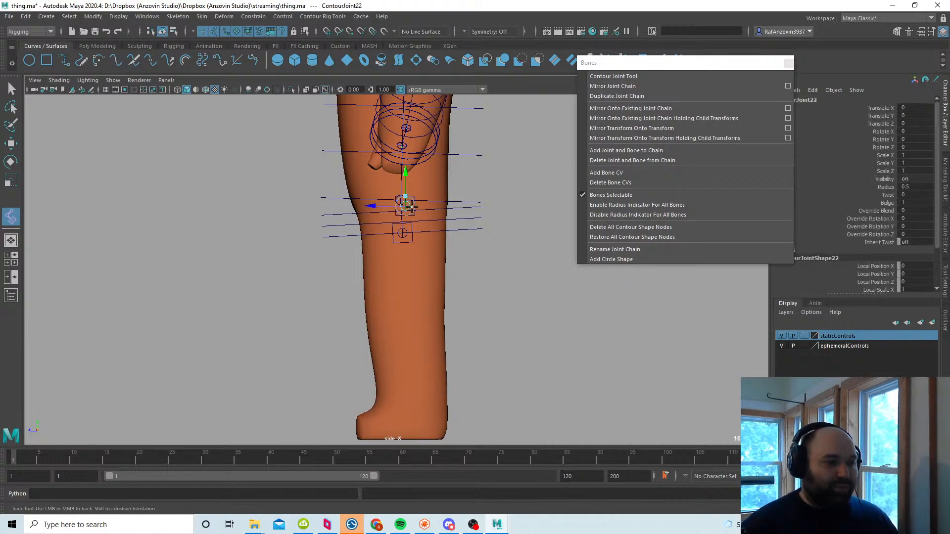
pyautogui.moveTo(400, 196); pyautogui.dragTo(402, 160)
pyautogui.click(401, 202)
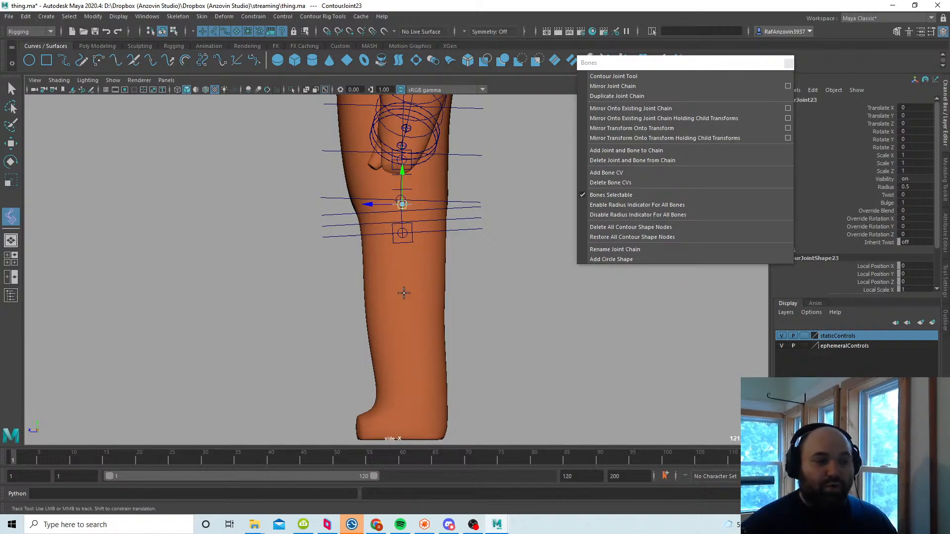
pyautogui.click(403, 308)
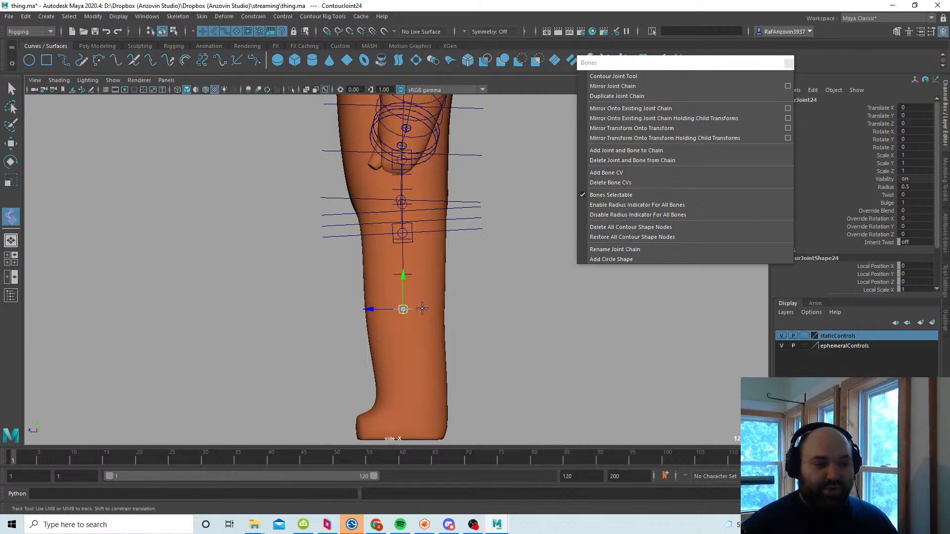
pyautogui.click(417, 366)
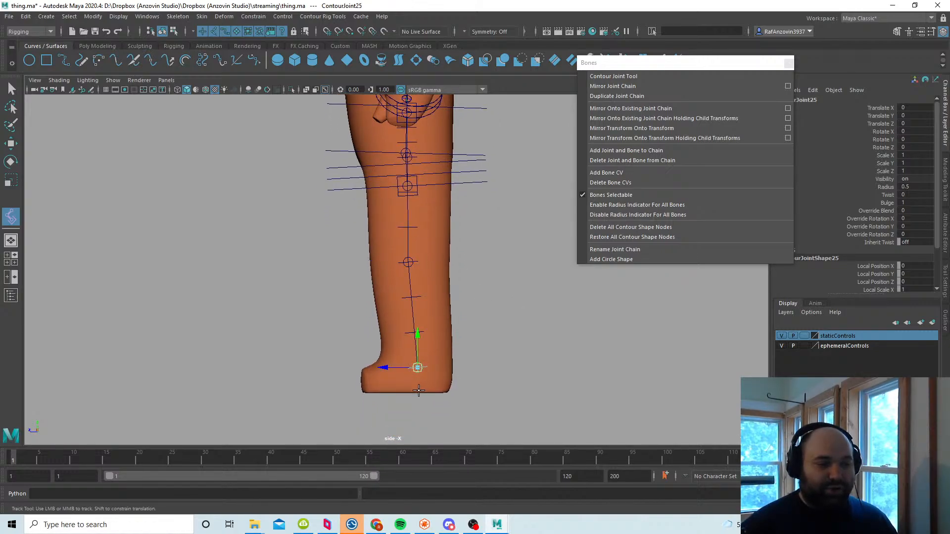
pyautogui.click(417, 390)
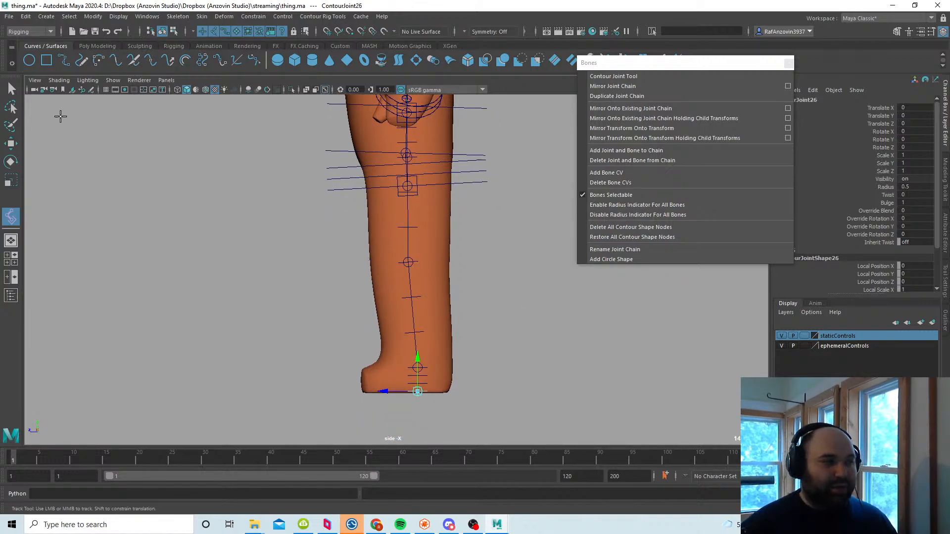
pyautogui.press('q')
pyautogui.press('space')
pyautogui.press('space')
pyautogui.keyDown('alt'); pyautogui.moveTo(509, 203); pyautogui.dragTo(494, 222); pyautogui.keyUp('alt')
pyautogui.keyDown('alt'); pyautogui.moveTo(463, 229); pyautogui.dragTo(470, 245, button='middle'); pyautogui.keyUp('alt')
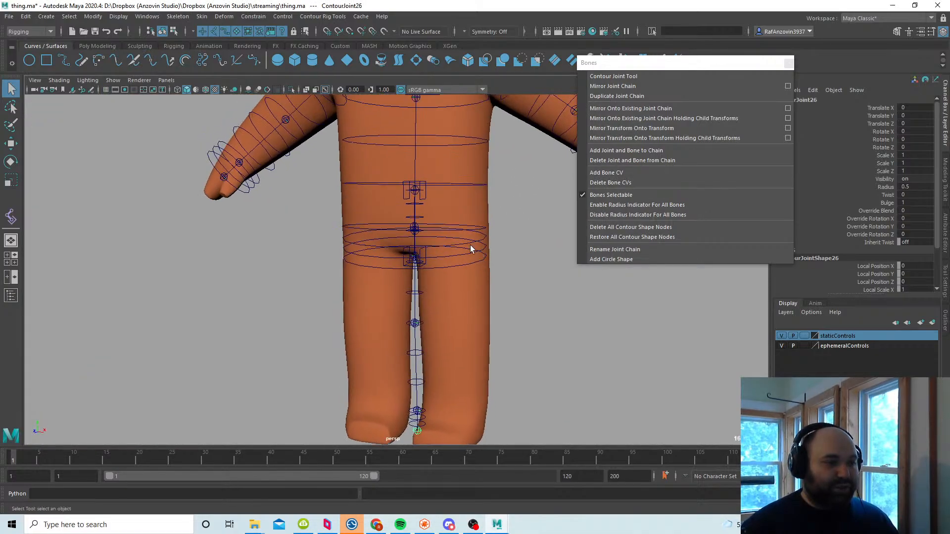
# Step: Move the new leg chain's root socket sideways to about X 4.594 so the chain runs through the character's left leg
pyautogui.click(424, 195)
pyautogui.press('w')
pyautogui.moveTo(464, 191)
pyautogui.mouseDown()
pyautogui.moveTo(500, 194)
pyautogui.moveTo(445, 253)
pyautogui.moveTo(449, 266)
pyautogui.moveTo(421, 260)
pyautogui.moveTo(453, 275)
pyautogui.moveTo(449, 239)
pyautogui.moveTo(361, 259)
pyautogui.moveTo(430, 213)
pyautogui.moveTo(447, 260)
pyautogui.moveTo(466, 208)
pyautogui.mouseUp()
pyautogui.keyDown('alt'); pyautogui.moveTo(481, 293); pyautogui.dragTo(474, 296); pyautogui.keyUp('alt')
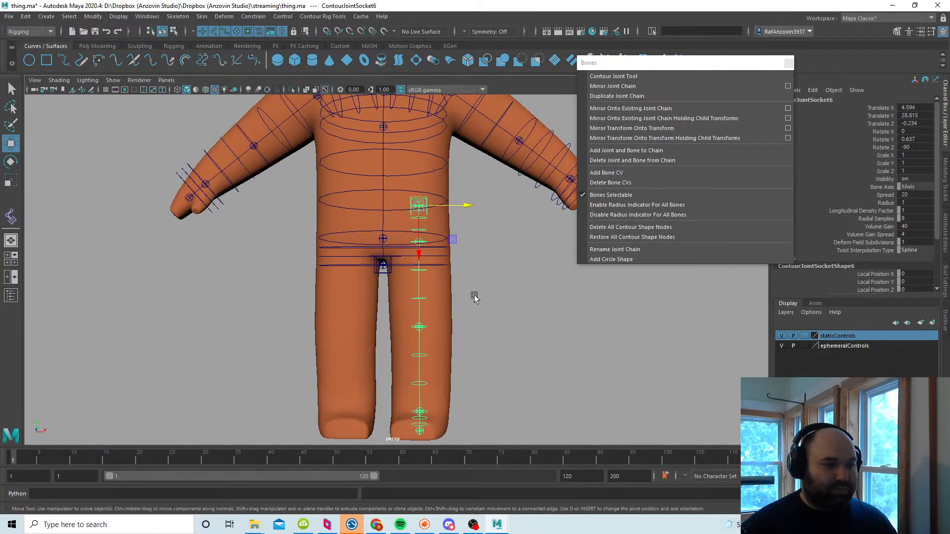
pyautogui.keyDown('alt'); pyautogui.moveTo(477, 280); pyautogui.dragTo(472, 272, button='middle'); pyautogui.keyUp('alt')
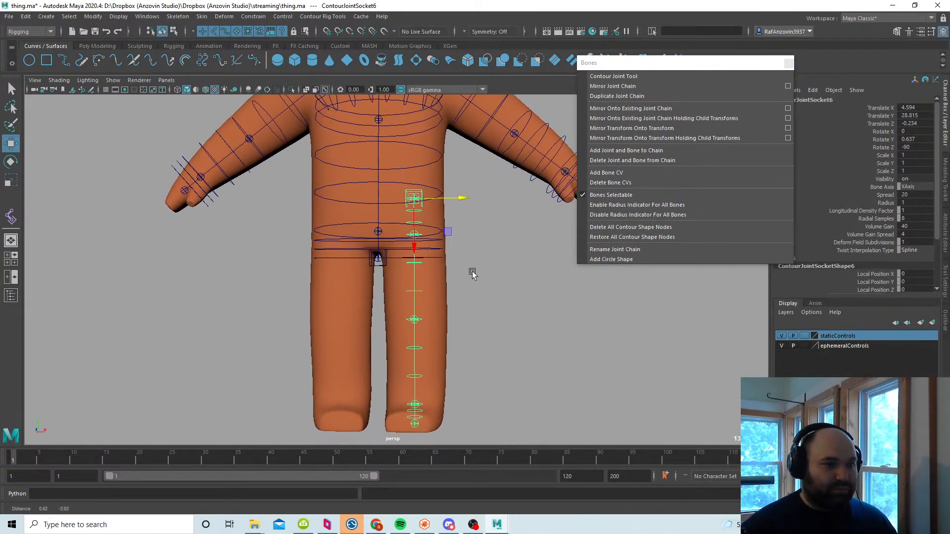
# Step: Mirror the left leg's joint chain onto the right leg
pyautogui.click(629, 88)
pyautogui.keyDown('alt'); pyautogui.moveTo(488, 269); pyautogui.dragTo(464, 276); pyautogui.keyUp('alt')
pyautogui.keyDown('alt'); pyautogui.moveTo(465, 276); pyautogui.dragTo(473, 283, button='middle'); pyautogui.keyUp('alt')
pyautogui.keyDown('alt'); pyautogui.moveTo(468, 266); pyautogui.dragTo(454, 268); pyautogui.keyUp('alt')
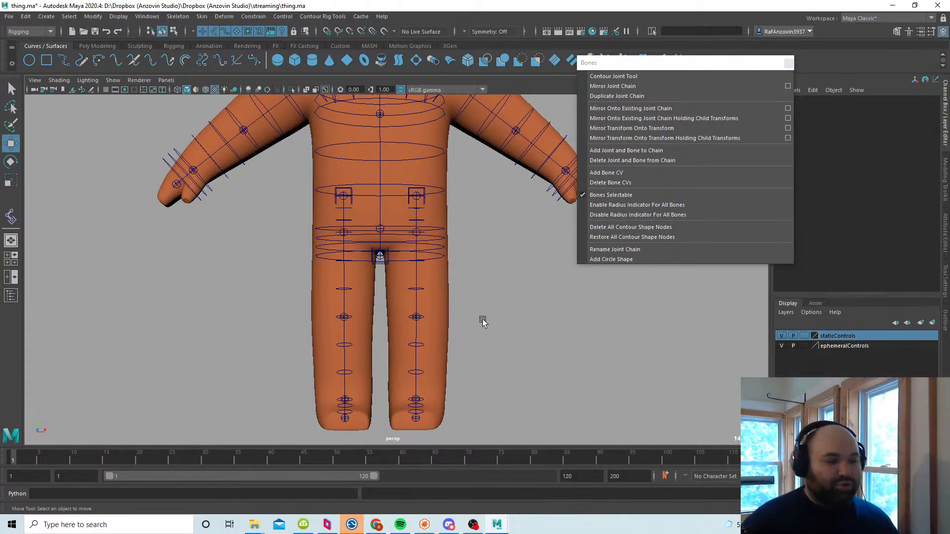
pyautogui.keyDown('alt'); pyautogui.moveTo(443, 273); pyautogui.dragTo(413, 221); pyautogui.keyUp('alt')
# Step: Add both new leg chains' root sockets as influences of the body mesh's existing Contour deformer and clear the selection
pyautogui.click(413, 219)
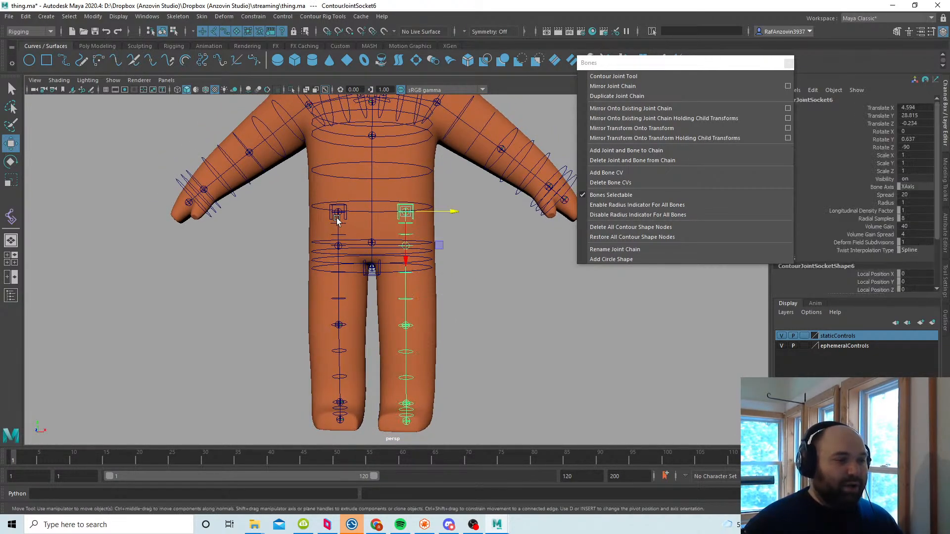
pyautogui.keyDown('shift'); pyautogui.click(330, 218); pyautogui.keyUp('shift')
pyautogui.keyDown('shift'); pyautogui.click(427, 288); pyautogui.keyUp('shift')
pyautogui.keyDown('alt'); pyautogui.moveTo(467, 326); pyautogui.dragTo(468, 326, button='middle'); pyautogui.keyUp('alt')
pyautogui.keyDown('alt'); pyautogui.moveTo(468, 326); pyautogui.dragTo(482, 307); pyautogui.keyUp('alt')
pyautogui.click(340, 20)
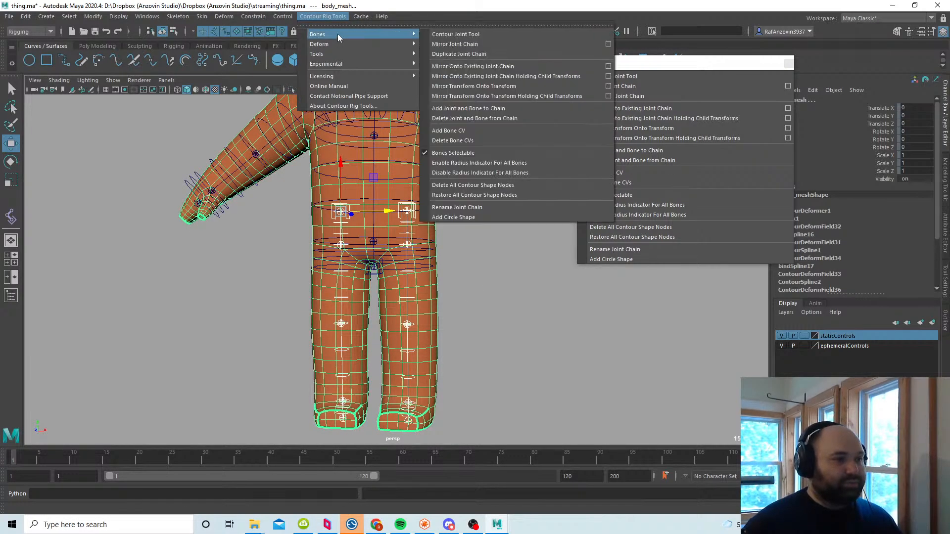
pyautogui.moveTo(338, 45)
pyautogui.click(467, 48)
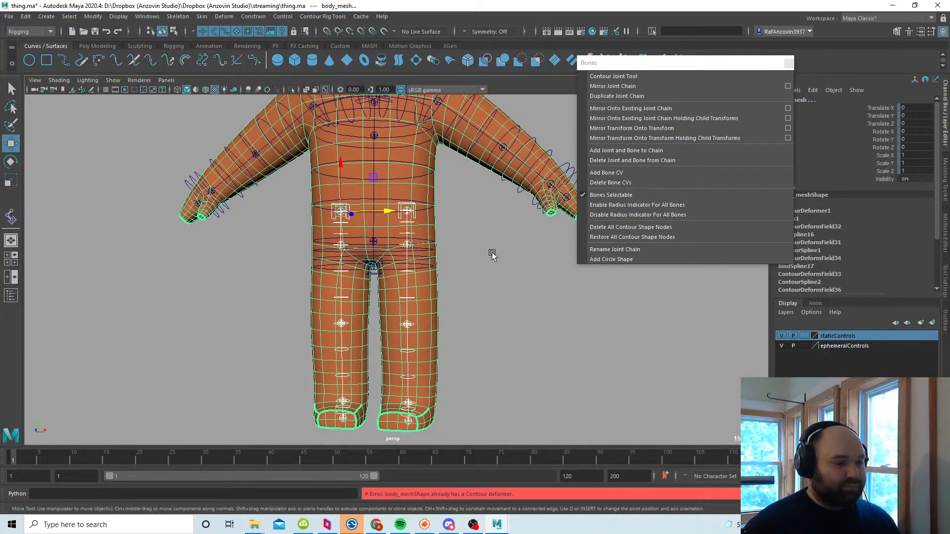
pyautogui.click(313, 20)
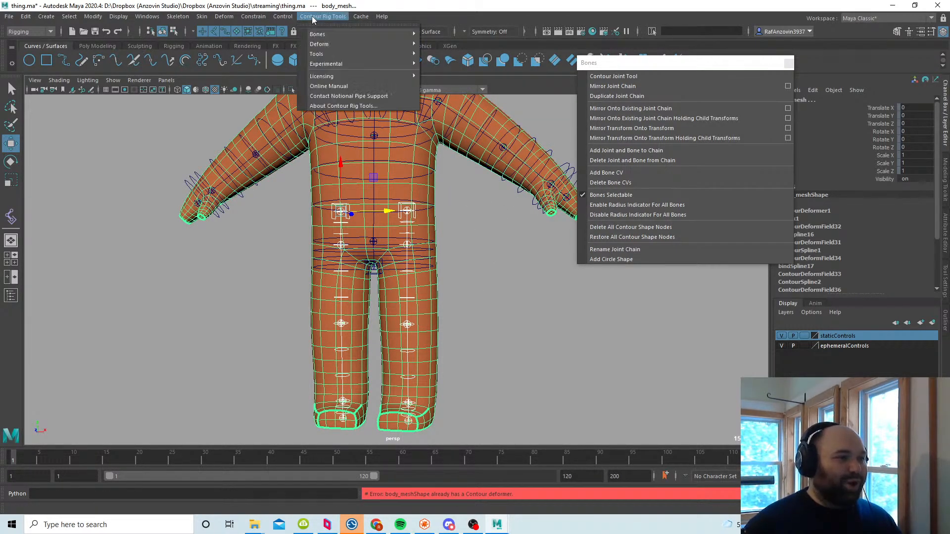
pyautogui.moveTo(329, 44)
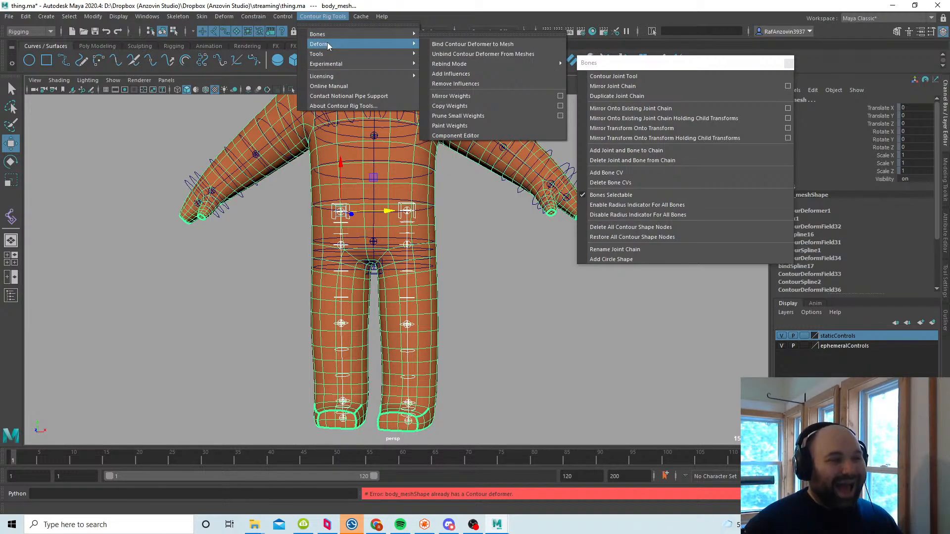
pyautogui.click(469, 251)
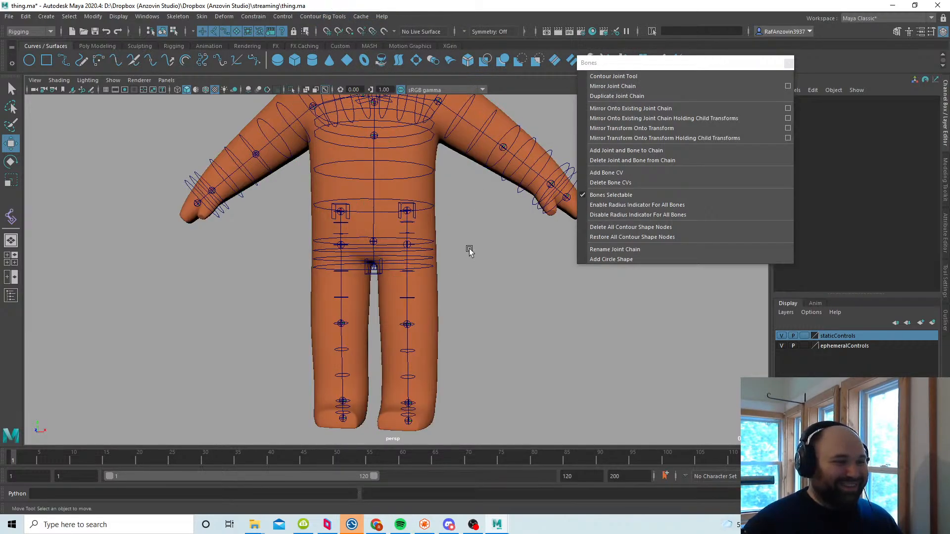
# Step: Rotate the left leg's hip joint to about X 18, Y -80, Z -17 degrees
pyautogui.scroll(5, 446, 255)
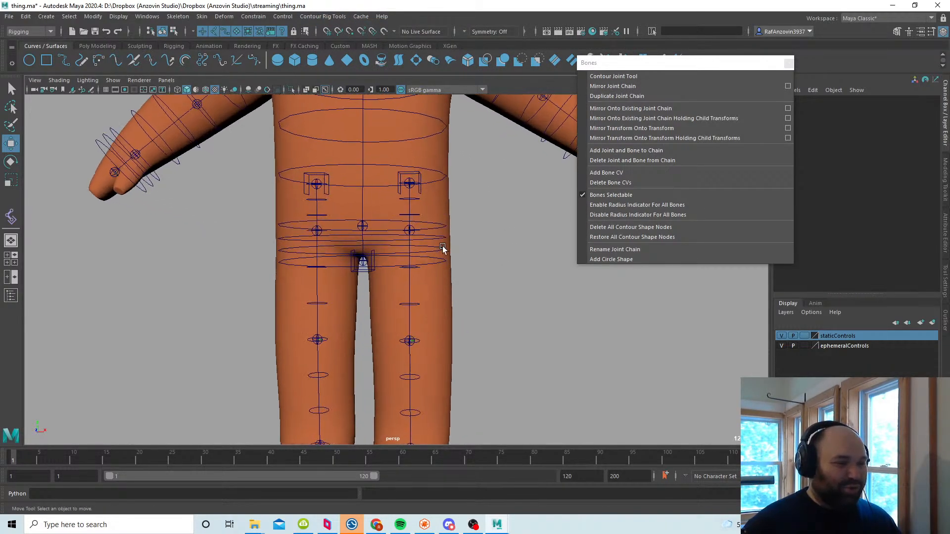
pyautogui.click(417, 235)
pyautogui.press('e')
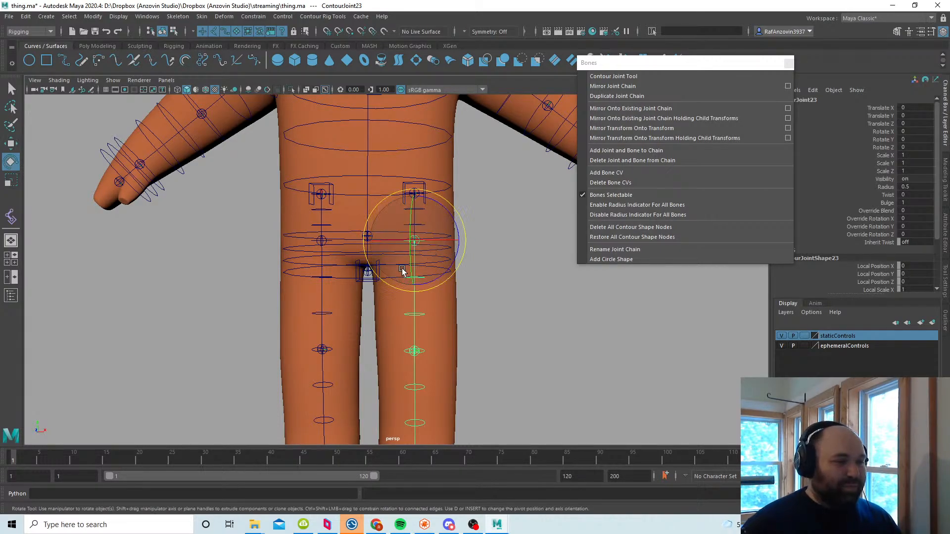
pyautogui.moveTo(402, 270); pyautogui.dragTo(429, 238)
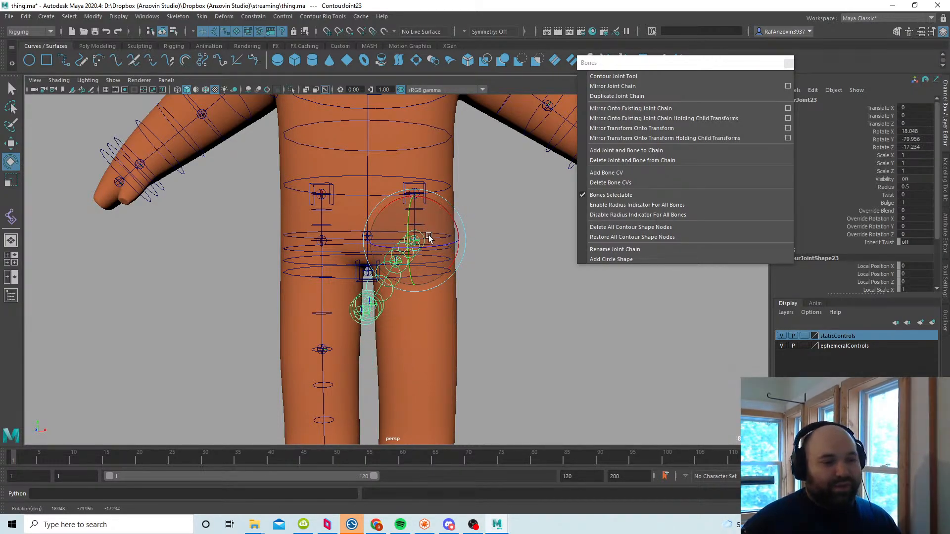
# Step: Select the body mesh's left leg vertices in component mode and grow the selection up towards the hip
pyautogui.click(441, 302)
pyautogui.keyDown('alt'); pyautogui.moveTo(502, 337); pyautogui.dragTo(436, 260); pyautogui.keyUp('alt')
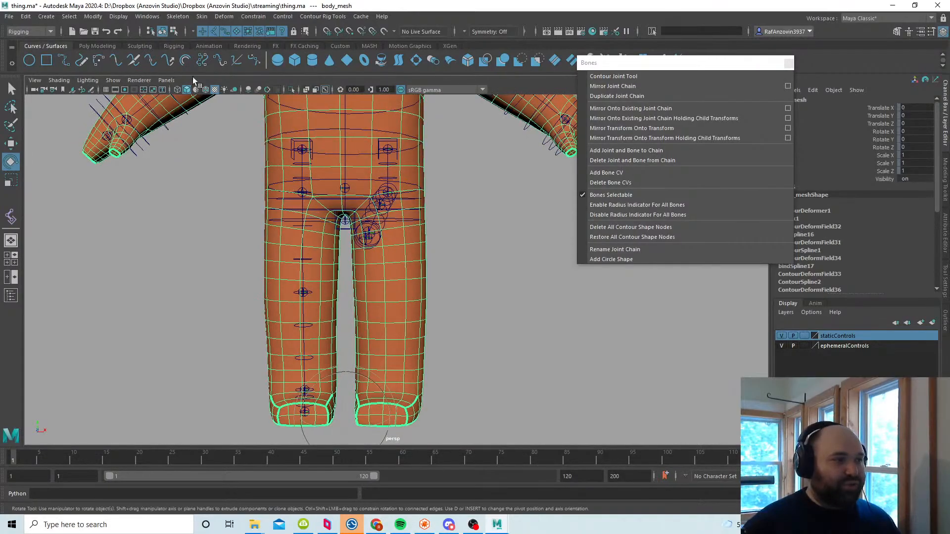
pyautogui.click(176, 32)
pyautogui.scroll(-2, 462, 249)
pyautogui.click(464, 409)
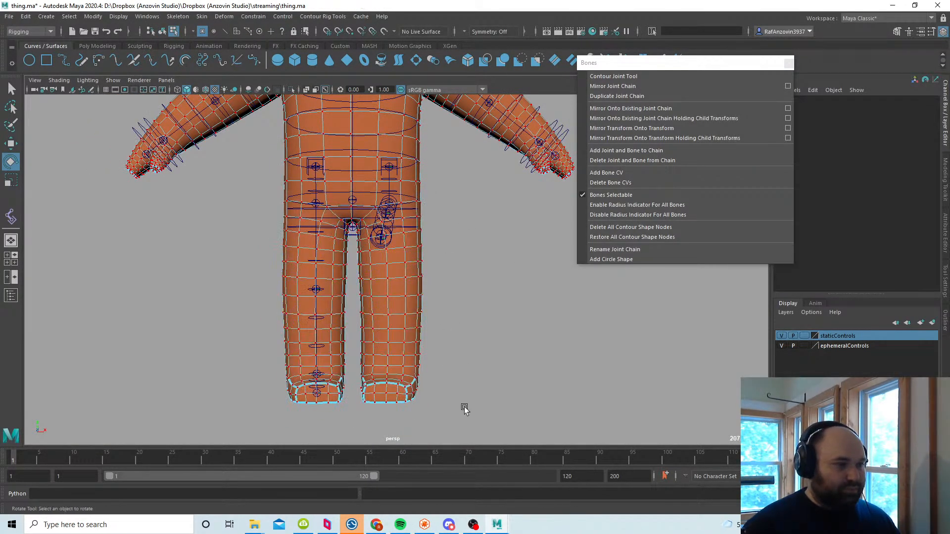
pyautogui.moveTo(467, 411); pyautogui.dragTo(353, 231)
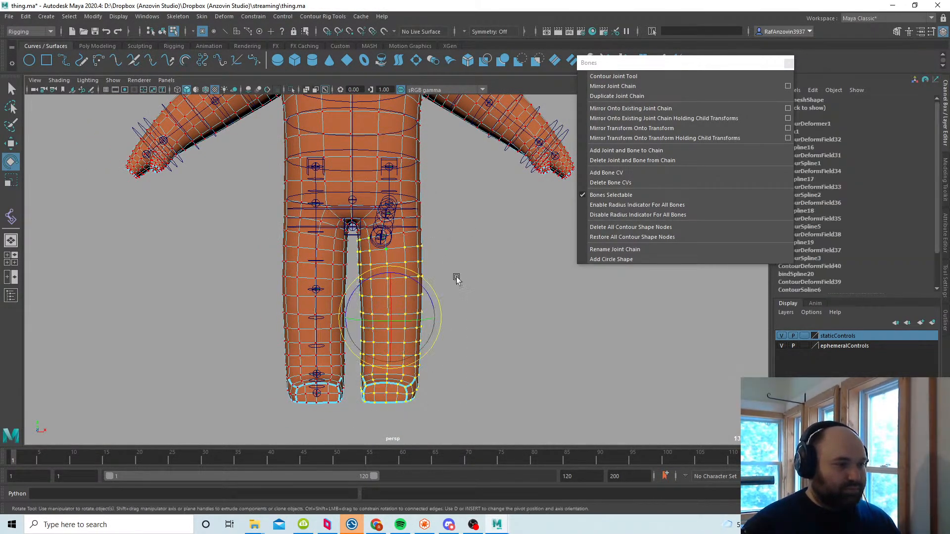
pyautogui.hotkey('shift', '.')
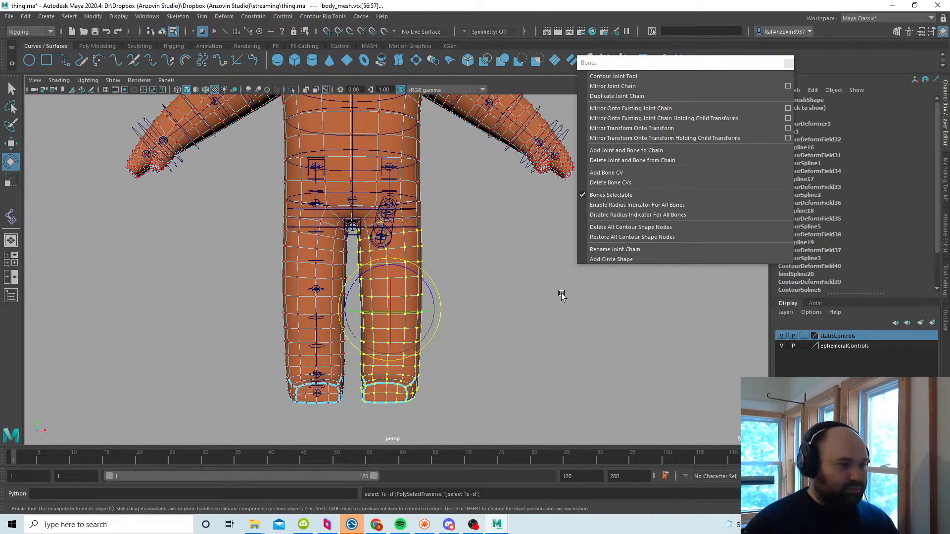
# Step: Start Contour's Paint Weights on the body mesh with the left leg vertices selected, and move the floating Bones window clear
pyautogui.click(10, 216)
pyautogui.scroll(1, 440, 329)
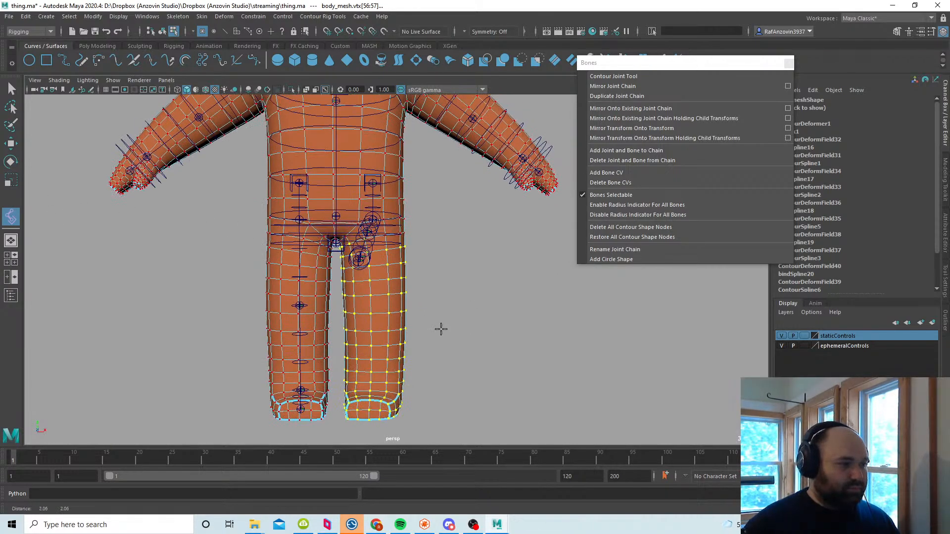
pyautogui.keyDown('alt'); pyautogui.moveTo(441, 329); pyautogui.dragTo(451, 332, button='right'); pyautogui.keyUp('alt')
pyautogui.keyDown('alt'); pyautogui.moveTo(450, 333); pyautogui.dragTo(440, 339); pyautogui.keyUp('alt')
pyautogui.keyDown('alt'); pyautogui.moveTo(440, 295); pyautogui.dragTo(438, 291, button='middle'); pyautogui.keyUp('alt')
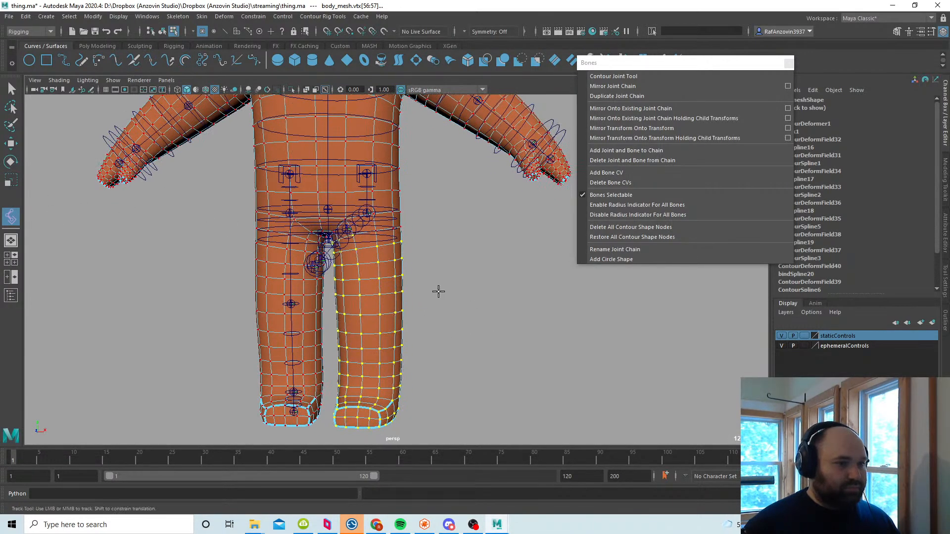
pyautogui.click(327, 16)
pyautogui.moveTo(334, 42)
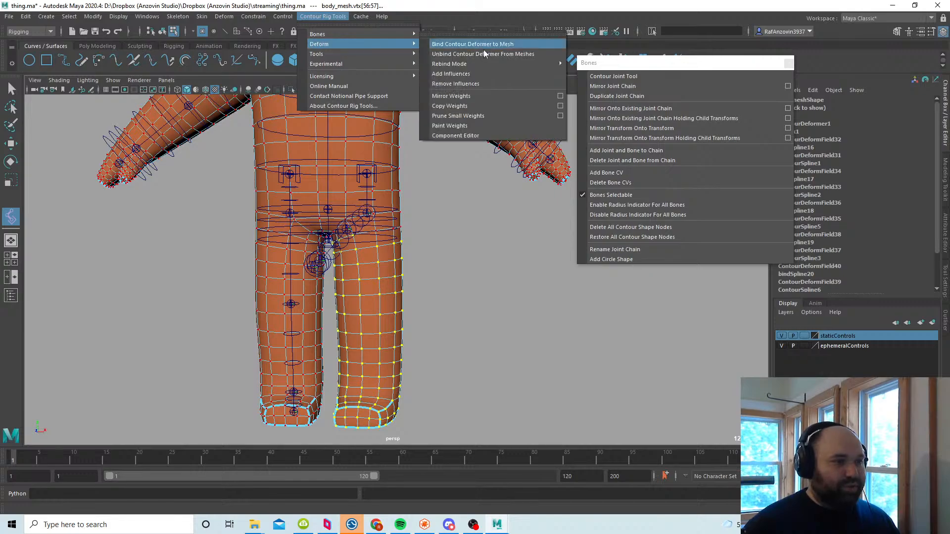
pyautogui.click(478, 126)
pyautogui.moveTo(657, 63); pyautogui.dragTo(582, 277)
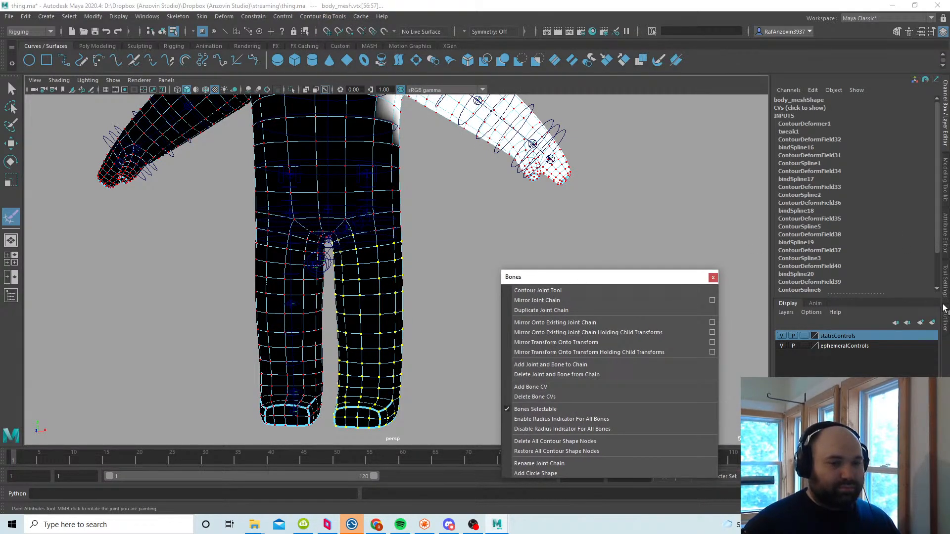
# Step: Check the painted weights of ContourJointSocket5, 3, 6 and 7 in the influence list, and return to object selection
pyautogui.click(945, 288)
pyautogui.click(785, 168)
pyautogui.click(782, 178)
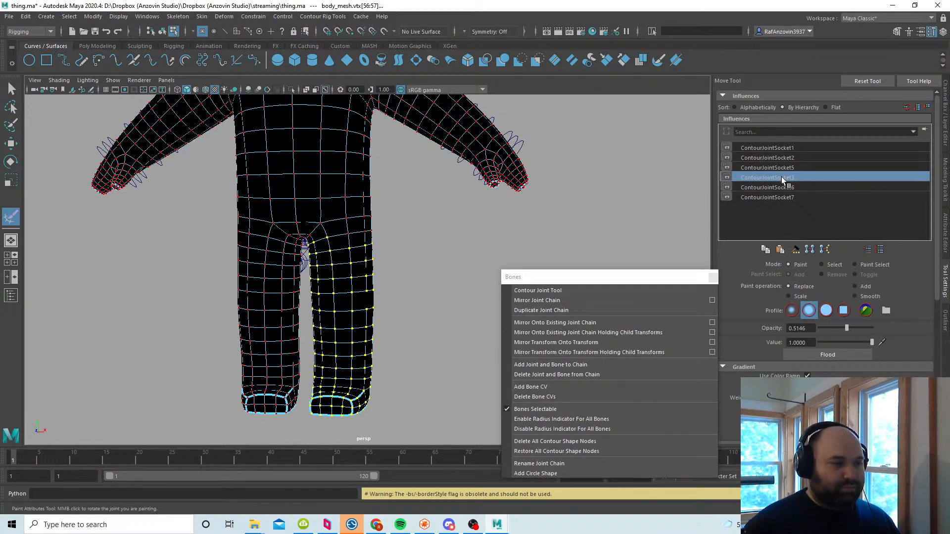
pyautogui.click(785, 187)
pyautogui.click(787, 197)
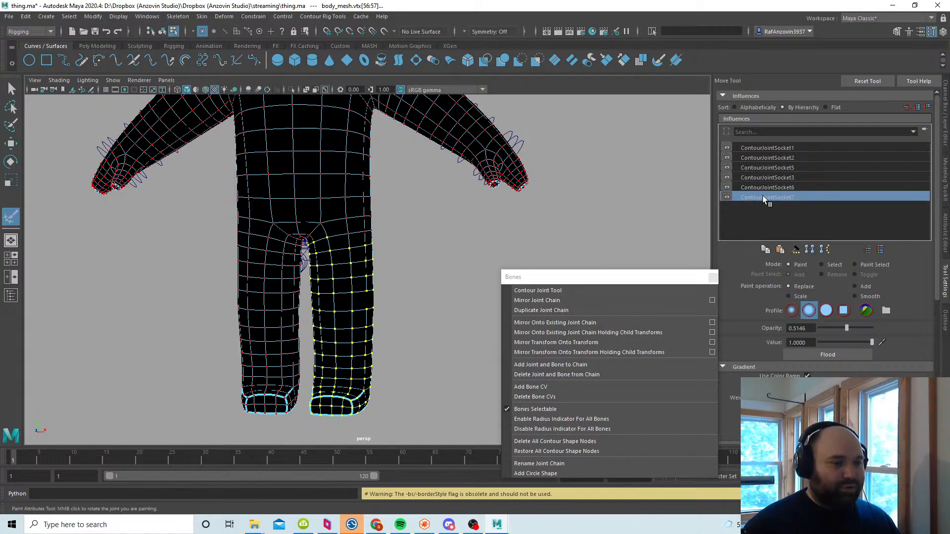
pyautogui.click(11, 88)
pyautogui.click(162, 31)
pyautogui.click(386, 243)
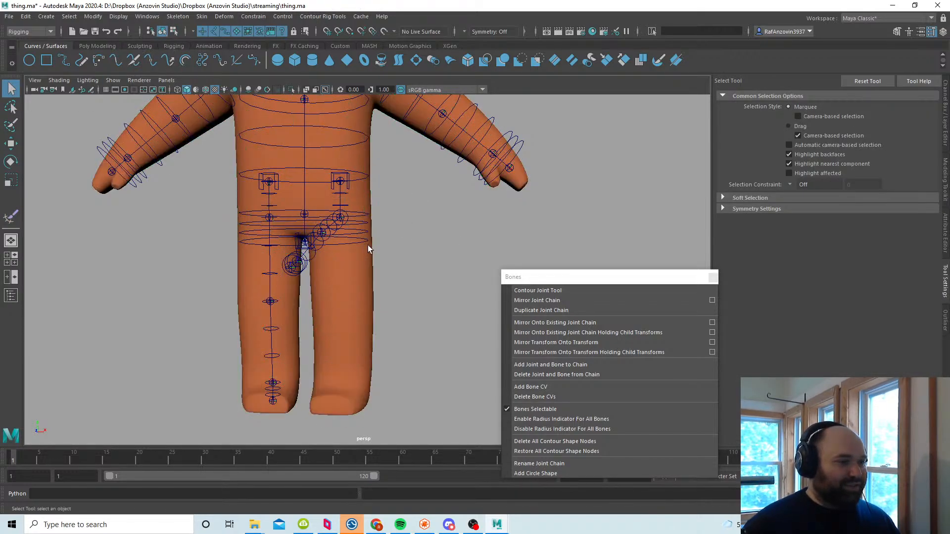
# Step: Rename the left leg's joint chain with the prefix leftLeg
pyautogui.scroll(2, 389, 241)
pyautogui.click(369, 206)
pyautogui.moveTo(602, 277); pyautogui.dragTo(606, 221)
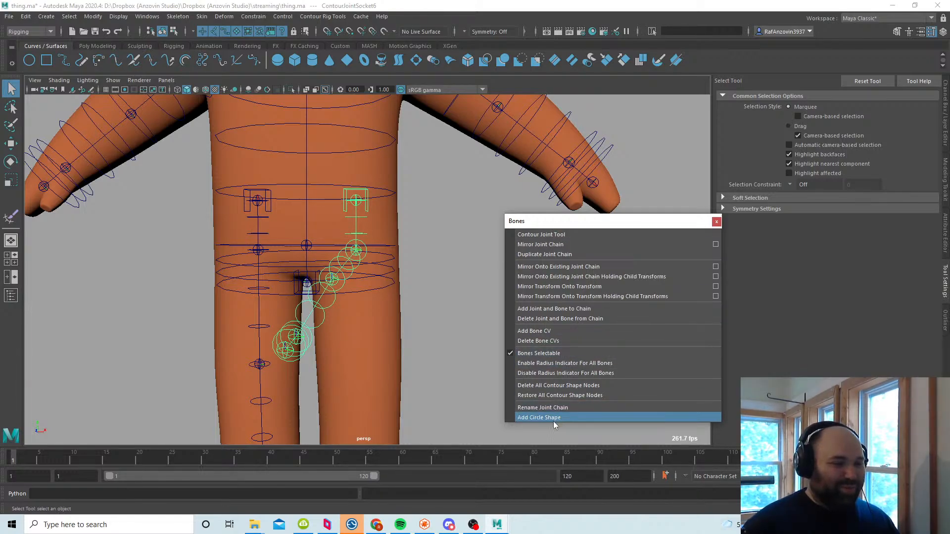
pyautogui.click(548, 408)
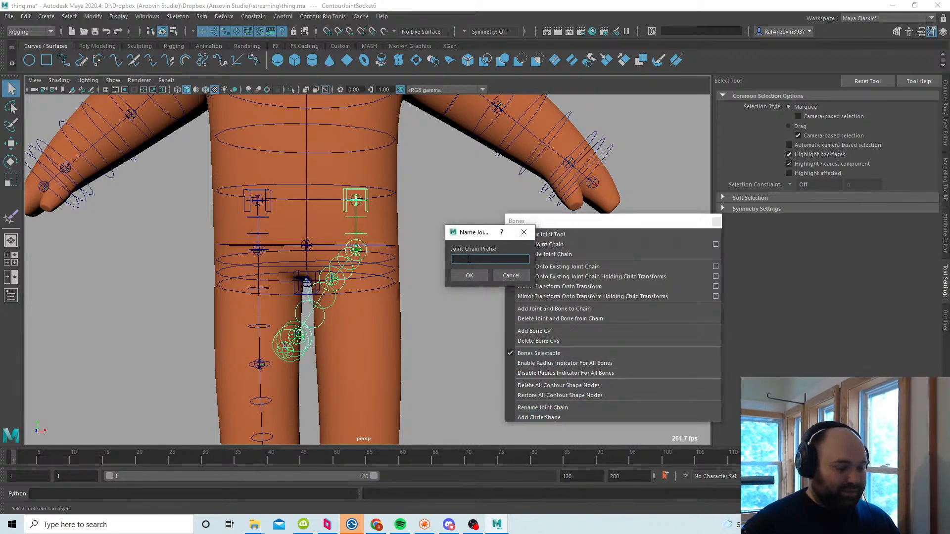
pyautogui.write('left')
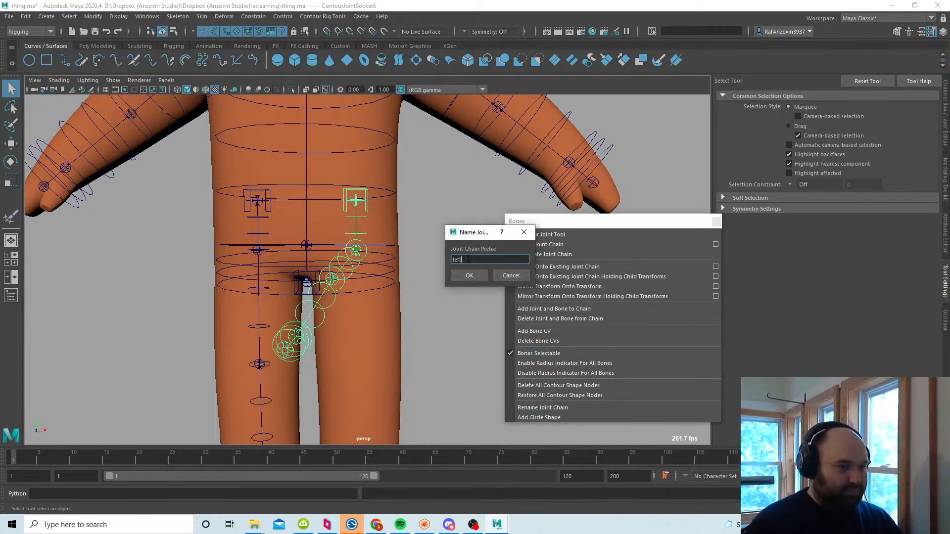
pyautogui.write('Leg')
pyautogui.click(480, 276)
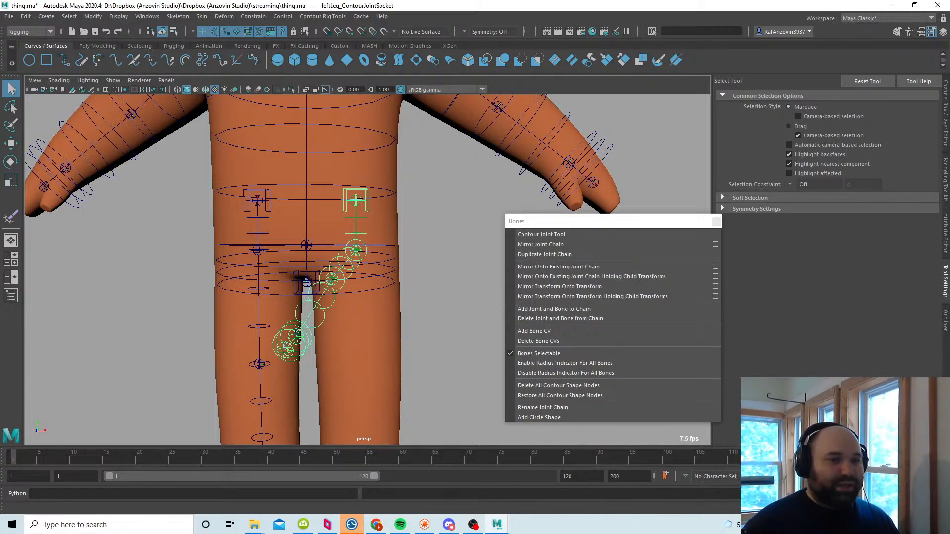
# Step: Check the renamed left leg chain's hip and knee joint names in the Channel Box
pyautogui.click(945, 109)
pyautogui.click(421, 268)
pyautogui.click(390, 250)
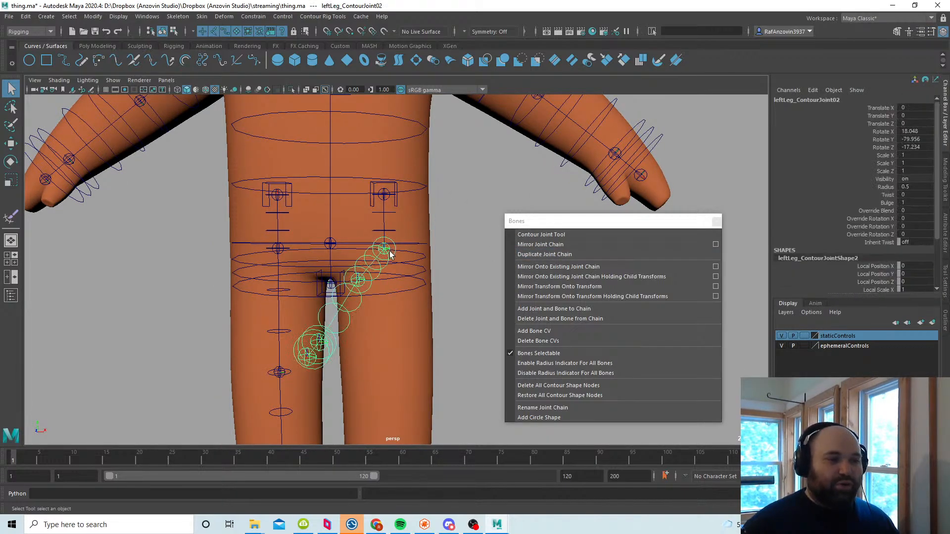
pyautogui.click(470, 296)
pyautogui.click(360, 289)
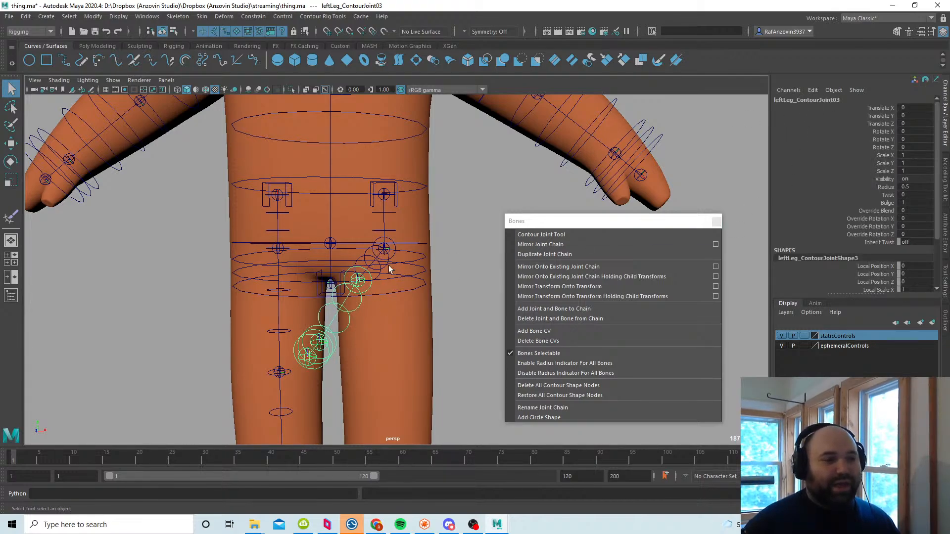
# Step: Rename the right leg's joint chain with the prefix rightLeg
pyautogui.click(291, 202)
pyautogui.press('f')
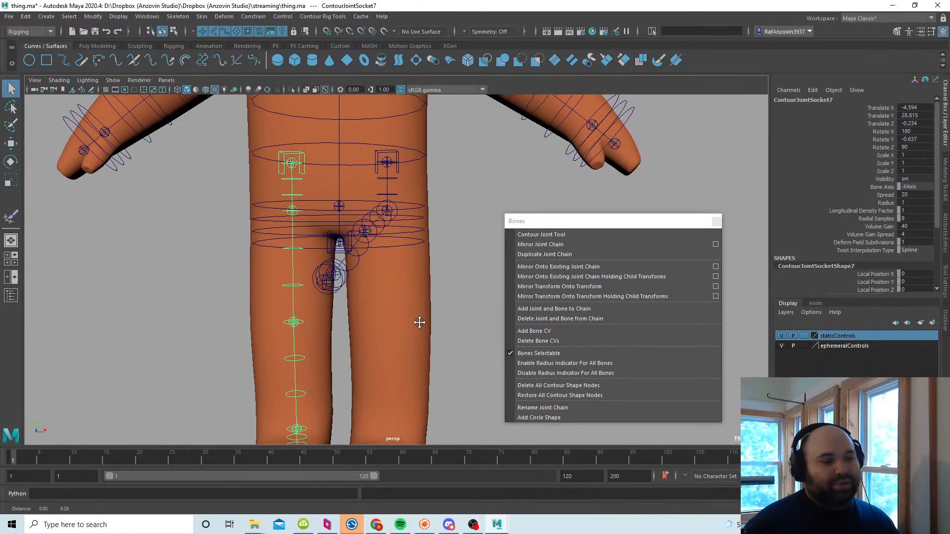
pyautogui.keyDown('alt'); pyautogui.moveTo(419, 323); pyautogui.dragTo(431, 337, button='middle'); pyautogui.keyUp('alt')
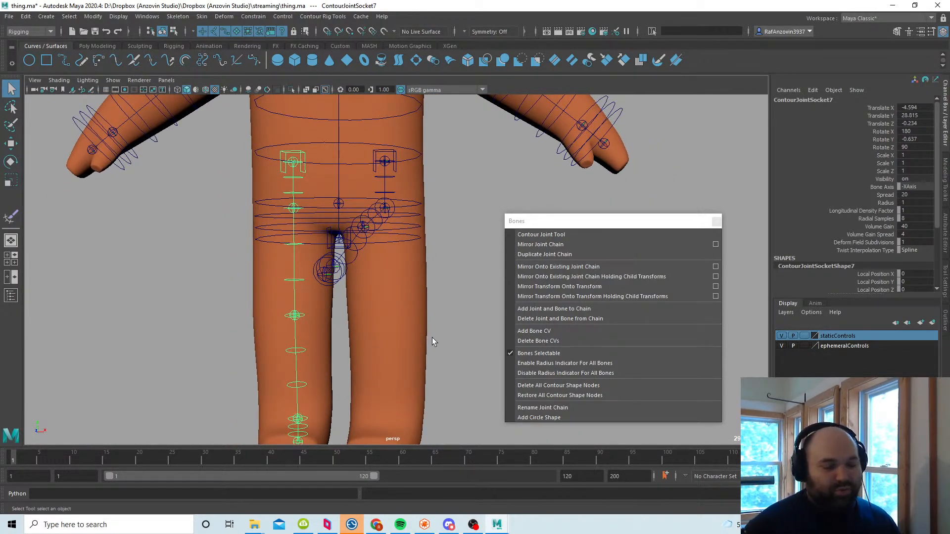
pyautogui.click(554, 410)
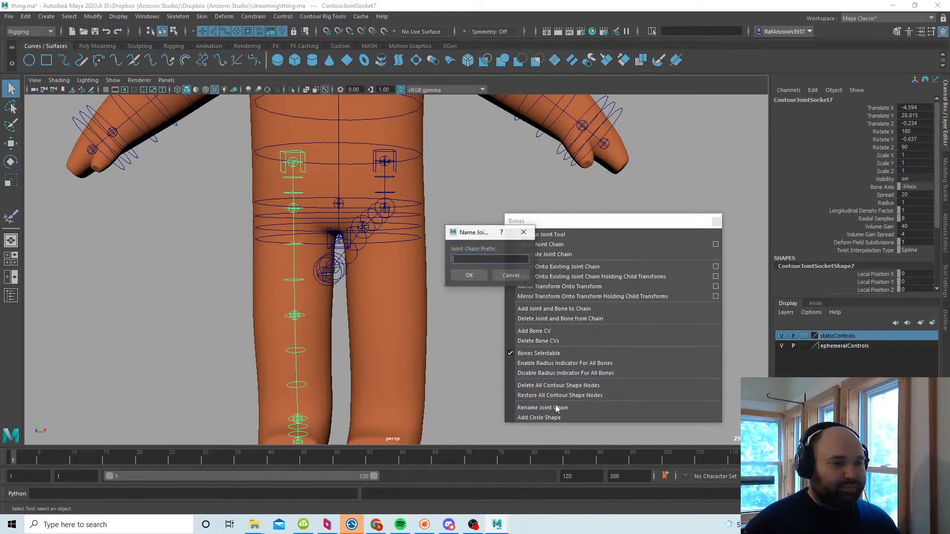
pyautogui.write('rightLeg')
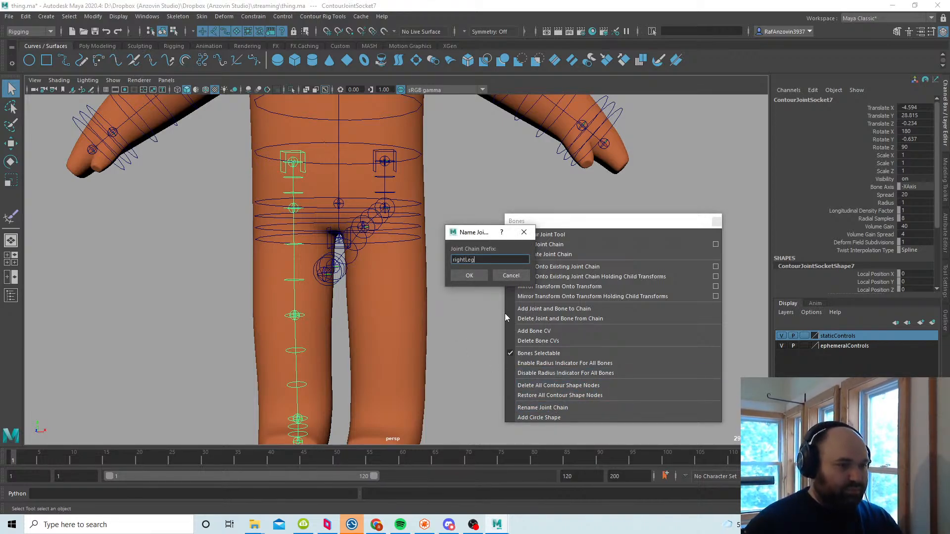
pyautogui.click(469, 275)
# Step: Rename the torso's central joint chain with the prefix spine
pyautogui.click(328, 241)
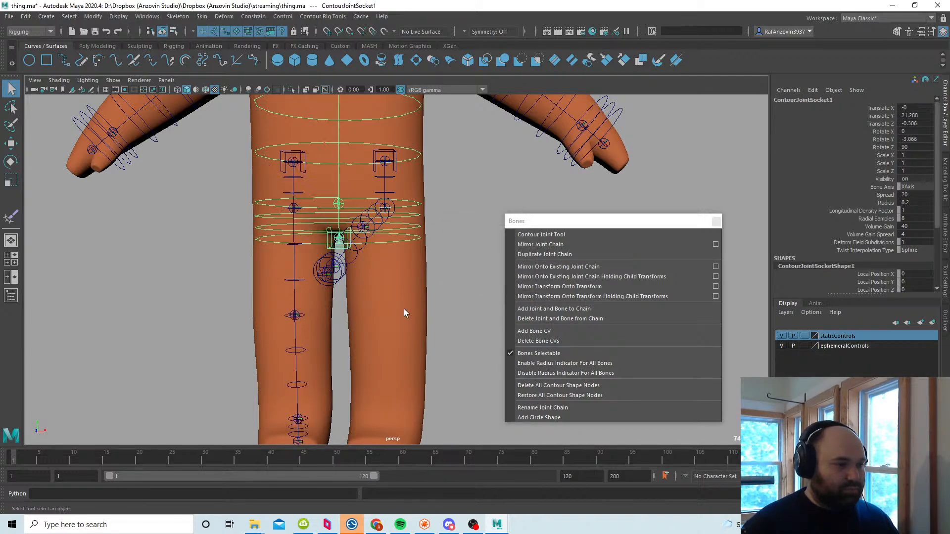
pyautogui.scroll(-3, 404, 309)
pyautogui.click(588, 409)
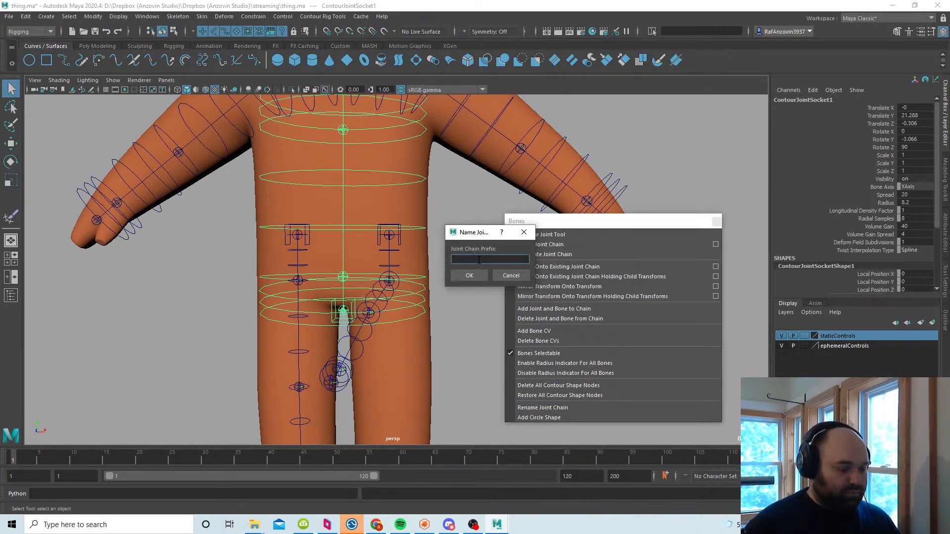
pyautogui.write('spine')
pyautogui.press('Return')
# Step: Rename the left arm's joint chain with the prefix leftArm
pyautogui.keyDown('alt'); pyautogui.moveTo(424, 258); pyautogui.dragTo(431, 415, button='middle'); pyautogui.keyUp('alt')
pyautogui.click(372, 229)
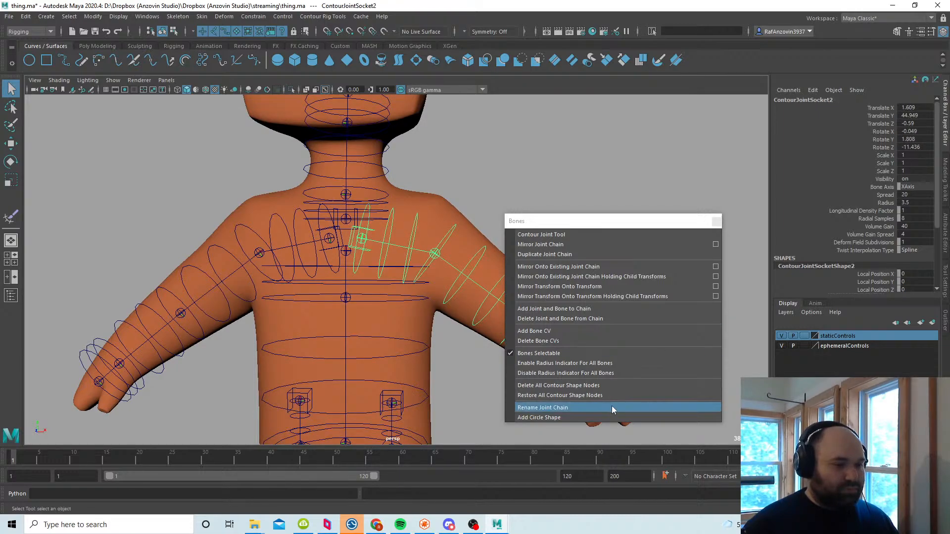
pyautogui.click(543, 407)
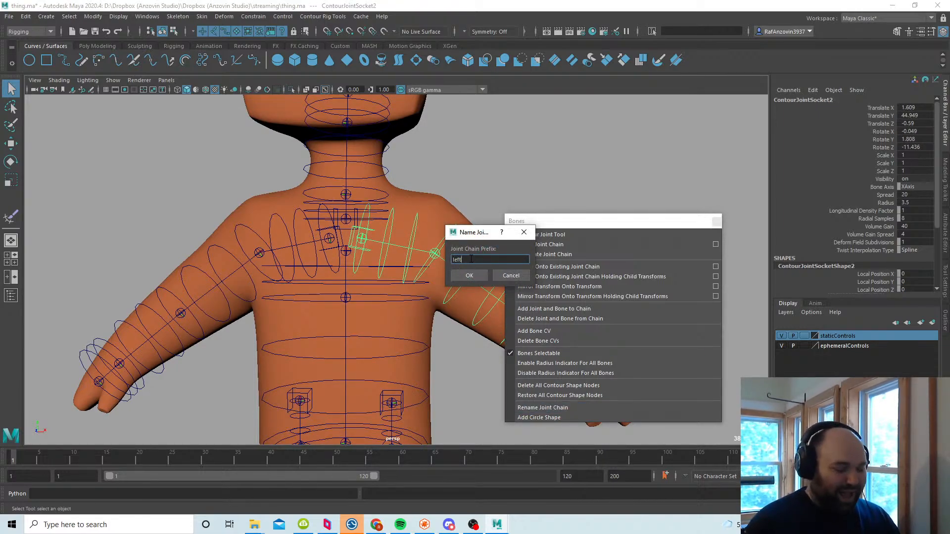
pyautogui.press('Return')
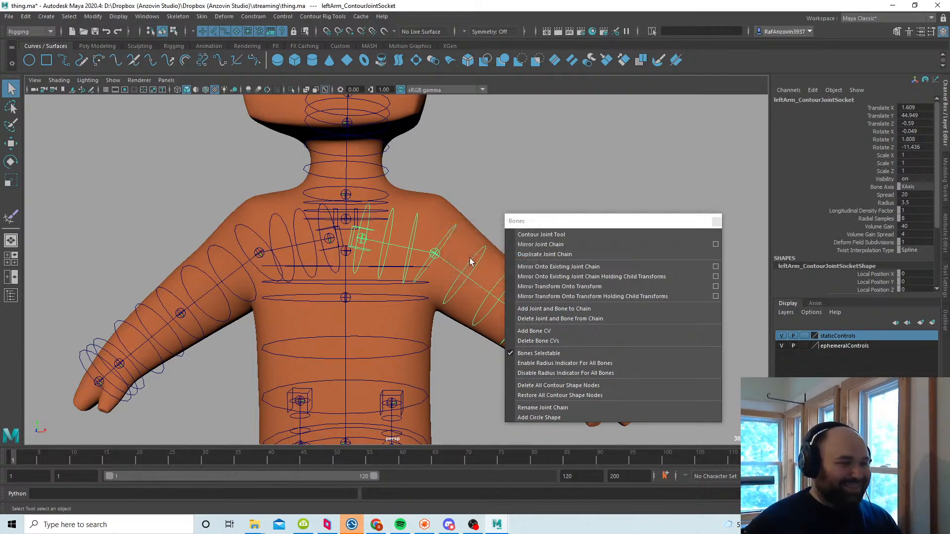
# Step: Rename the right arm's joint chain with the prefix rightArm
pyautogui.click(342, 236)
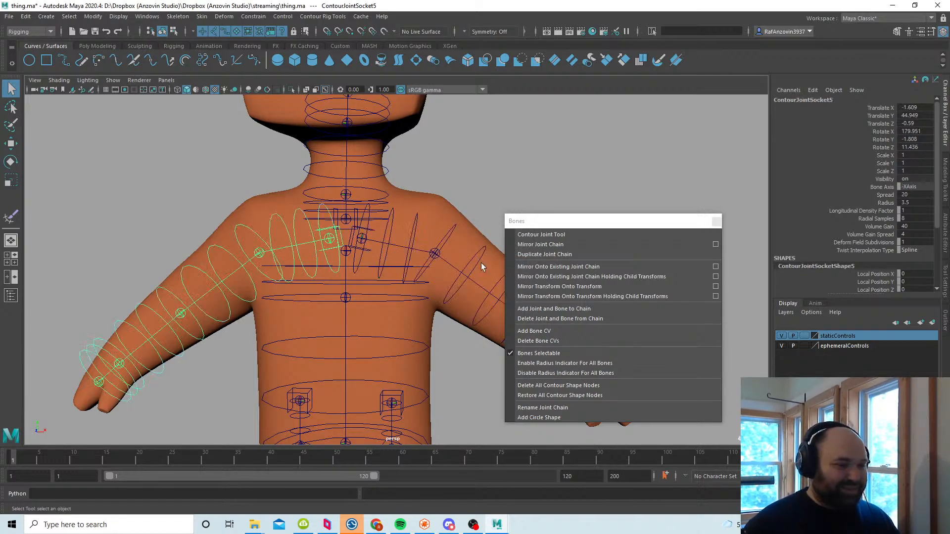
pyautogui.click(586, 409)
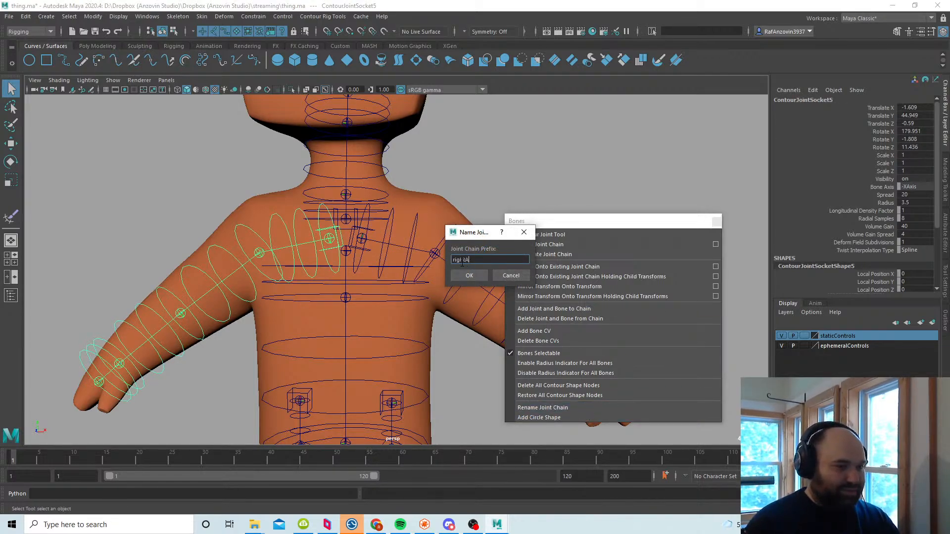
pyautogui.click(479, 275)
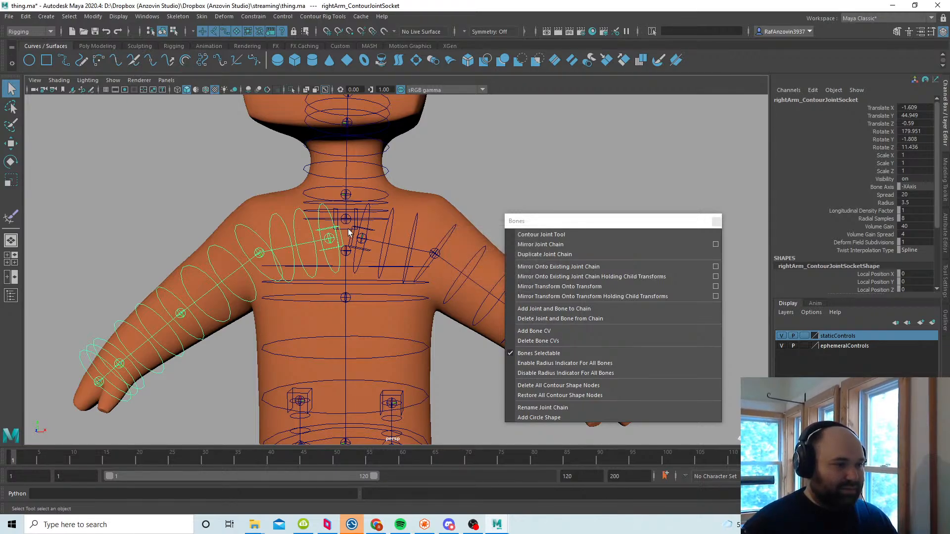
# Step: Rename the neck and head joint chain with the prefix head
pyautogui.click(347, 228)
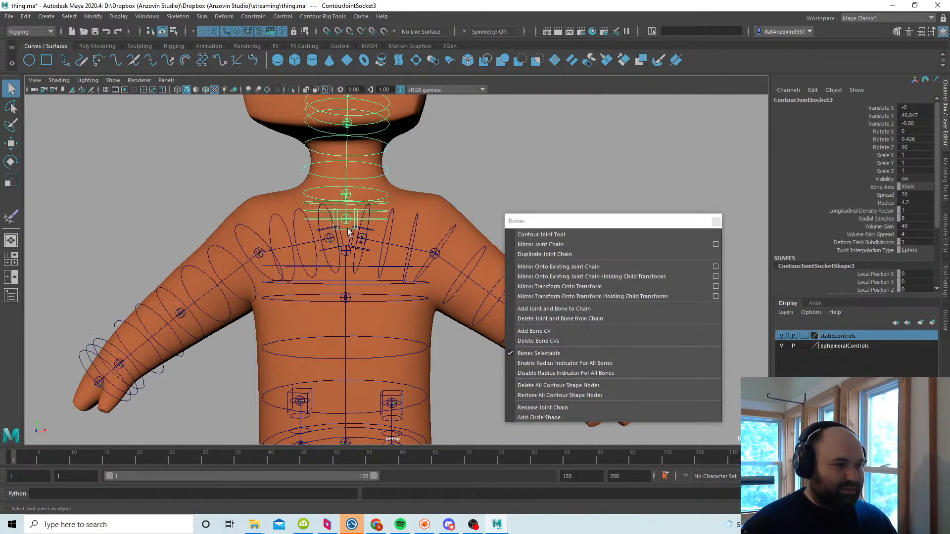
pyautogui.click(584, 406)
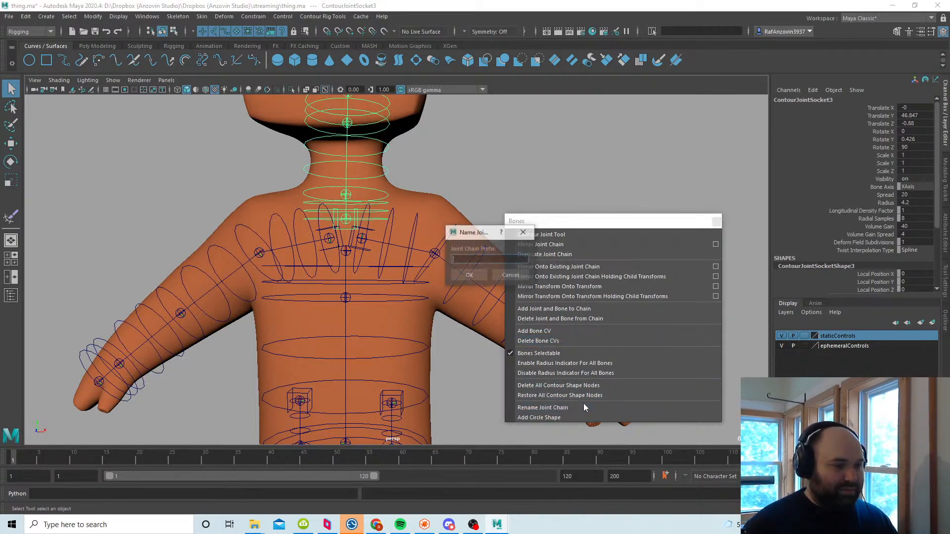
pyautogui.click(473, 276)
# Step: Select the body mesh in component mode and start weight painting on it with the tool's influence settings shown
pyautogui.keyDown('alt'); pyautogui.moveTo(464, 410); pyautogui.dragTo(443, 269, button='middle'); pyautogui.keyUp('alt')
pyautogui.keyDown('alt'); pyautogui.moveTo(443, 269); pyautogui.dragTo(430, 328, button='right'); pyautogui.keyUp('alt')
pyautogui.keyDown('alt'); pyautogui.moveTo(429, 328); pyautogui.dragTo(413, 333); pyautogui.keyUp('alt')
pyautogui.click(370, 359)
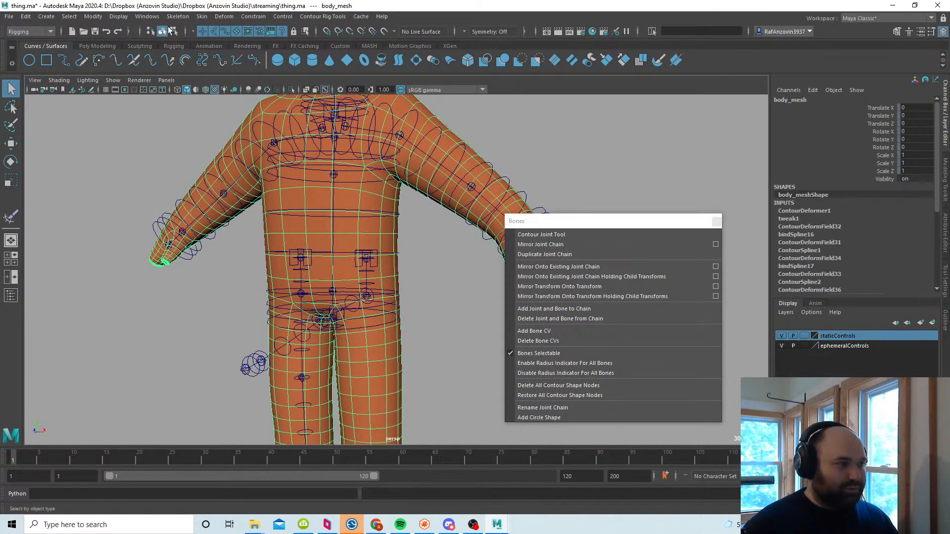
pyautogui.click(174, 31)
pyautogui.press('y')
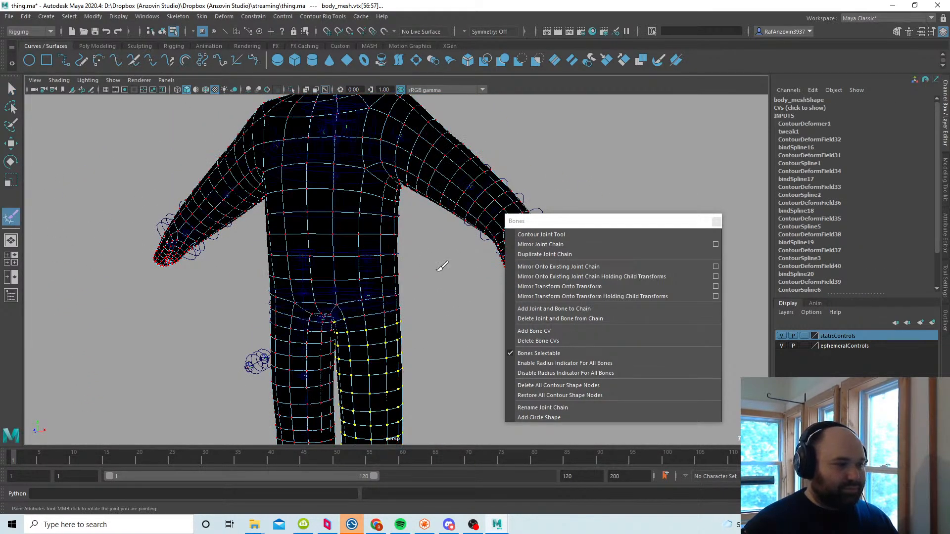
pyautogui.keyDown('alt'); pyautogui.moveTo(499, 306); pyautogui.dragTo(483, 266, button='middle'); pyautogui.keyUp('alt')
pyautogui.click(944, 278)
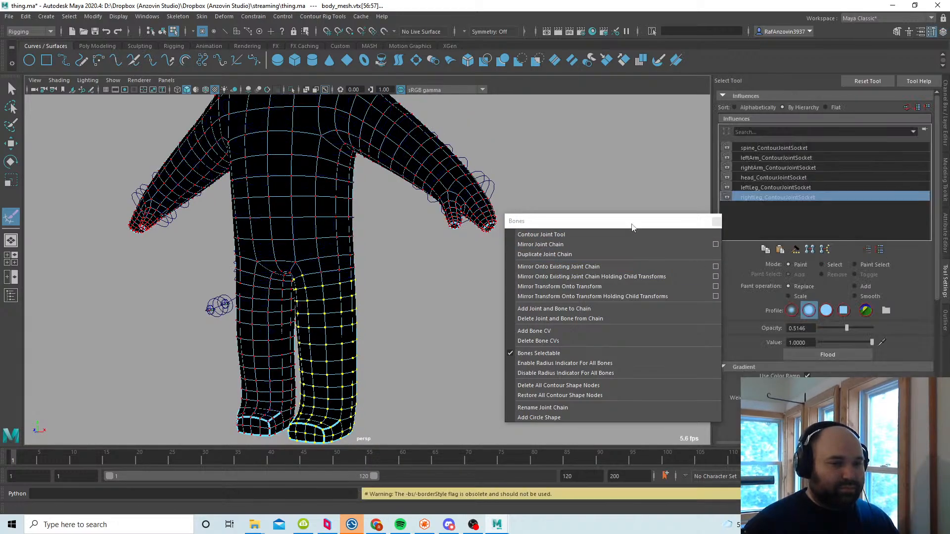
# Step: Flood the selected left leg vertices with the leftLeg_ContourJointSocket influence at opacity 1 and value 1
pyautogui.keyDown('alt'); pyautogui.moveTo(423, 262); pyautogui.dragTo(451, 255, button='middle'); pyautogui.keyUp('alt')
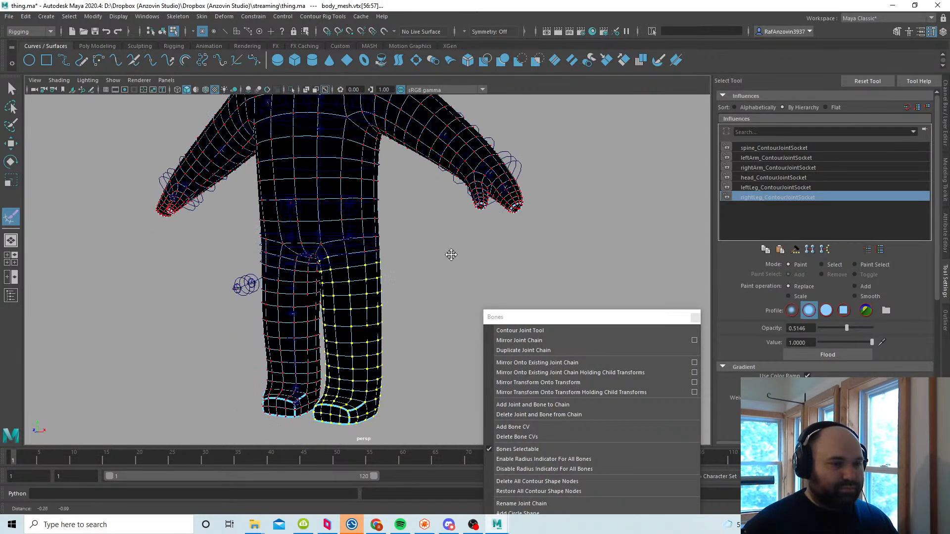
pyautogui.keyDown('alt'); pyautogui.moveTo(452, 254); pyautogui.dragTo(467, 250, button='right'); pyautogui.keyUp('alt')
pyautogui.keyDown('alt'); pyautogui.moveTo(466, 251); pyautogui.dragTo(461, 256); pyautogui.keyUp('alt')
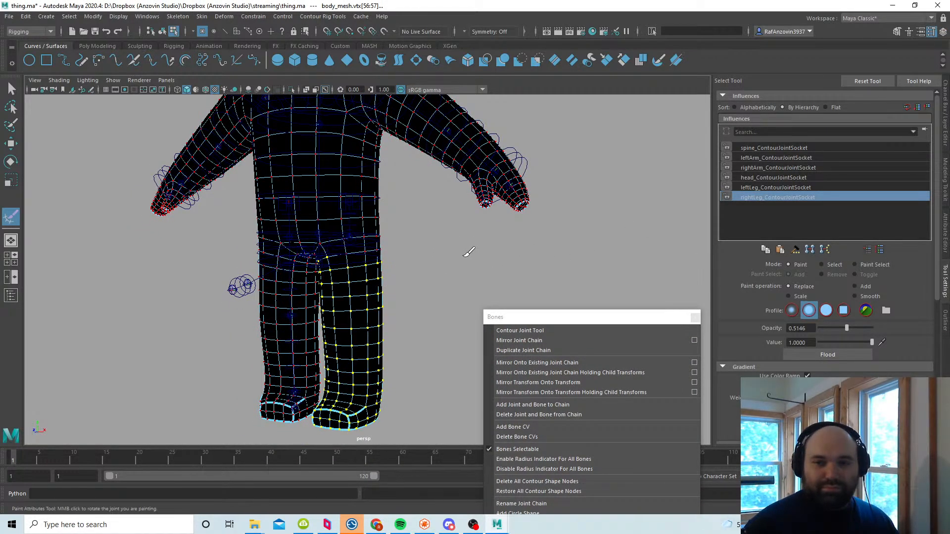
pyautogui.click(757, 188)
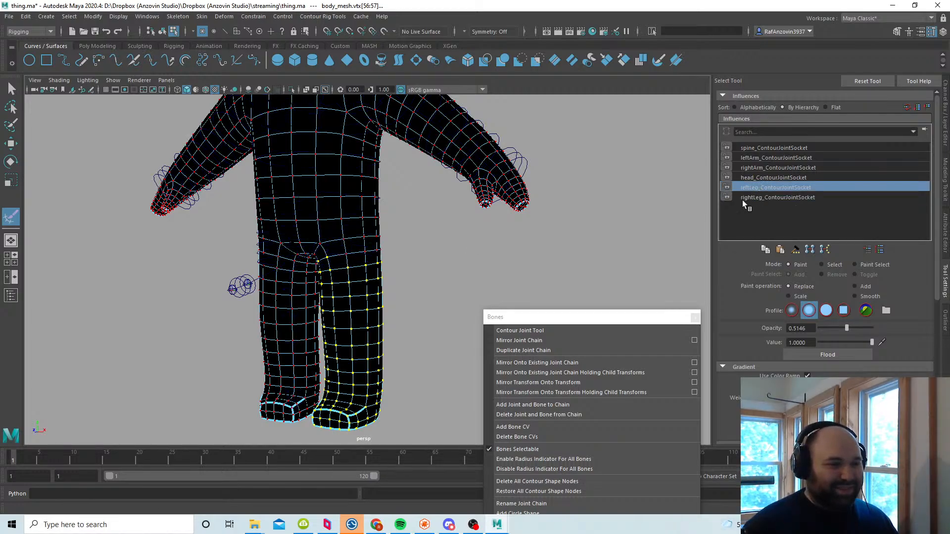
pyautogui.keyDown('alt'); pyautogui.moveTo(423, 283); pyautogui.dragTo(425, 268, button='middle'); pyautogui.keyUp('alt')
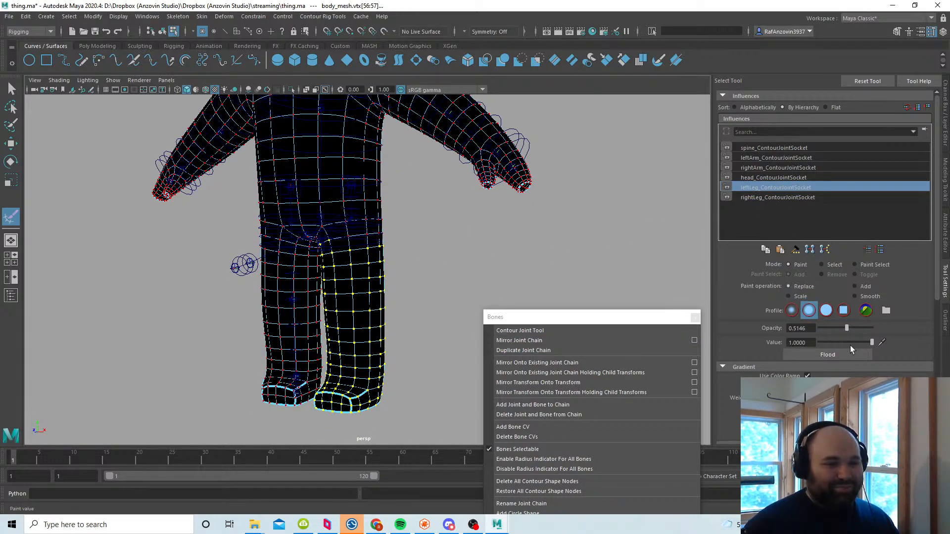
pyautogui.moveTo(847, 328); pyautogui.dragTo(873, 329)
pyautogui.click(831, 356)
# Step: Return to object selection, rotate the left hip joint to lower the raised leg, and select the body mesh
pyautogui.keyDown('alt'); pyautogui.moveTo(435, 275); pyautogui.dragTo(362, 269); pyautogui.keyUp('alt')
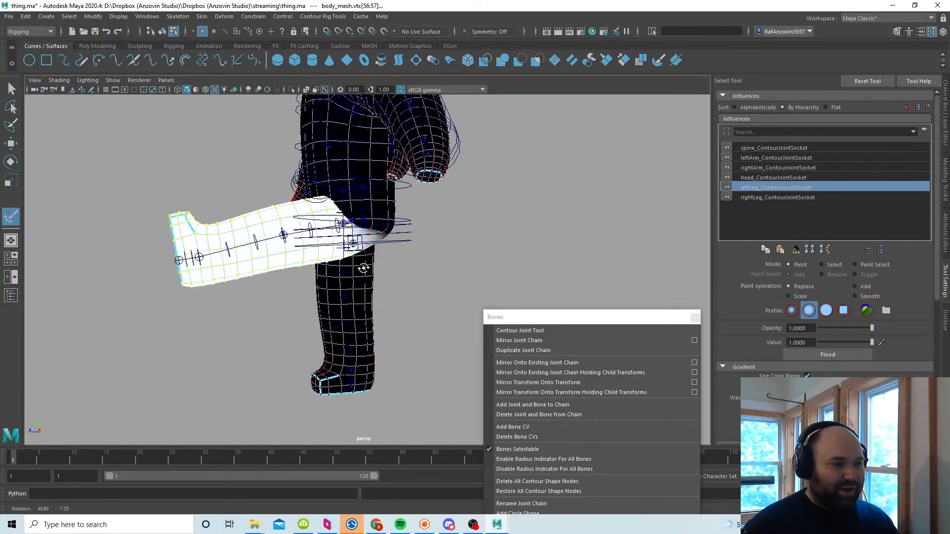
pyautogui.keyDown('alt'); pyautogui.moveTo(363, 269); pyautogui.dragTo(391, 310, button='middle'); pyautogui.keyUp('alt')
pyautogui.scroll(2, 395, 307)
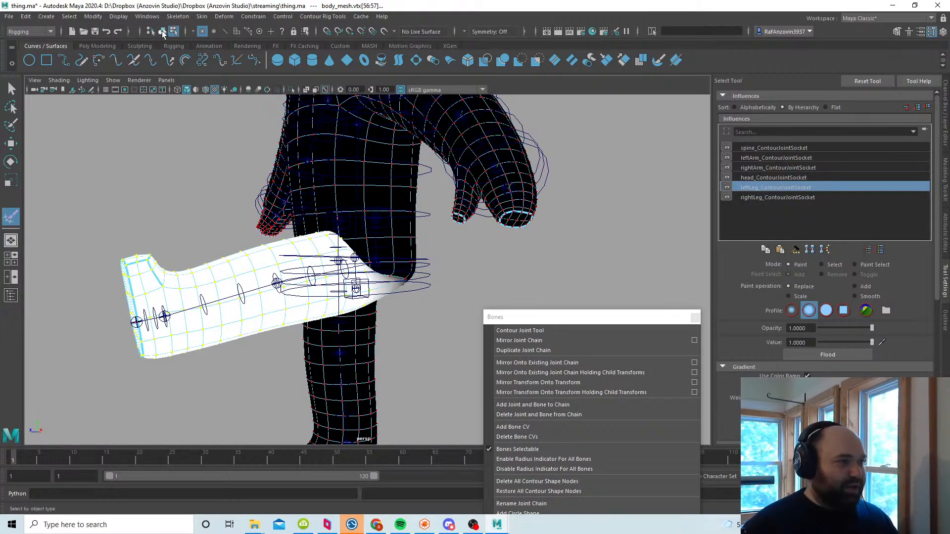
pyautogui.click(162, 33)
pyautogui.press('w')
pyautogui.moveTo(180, 196)
pyautogui.keyDown('alt'); pyautogui.mouseDown()
pyautogui.moveTo(373, 277)
pyautogui.moveTo(370, 258)
pyautogui.moveTo(341, 259)
pyautogui.moveTo(354, 293)
pyautogui.mouseUp(); pyautogui.keyUp('alt')
pyautogui.click(370, 257)
pyautogui.press('e')
pyautogui.click(387, 340)
pyautogui.keyDown('alt'); pyautogui.moveTo(387, 339); pyautogui.dragTo(377, 327); pyautogui.keyUp('alt')
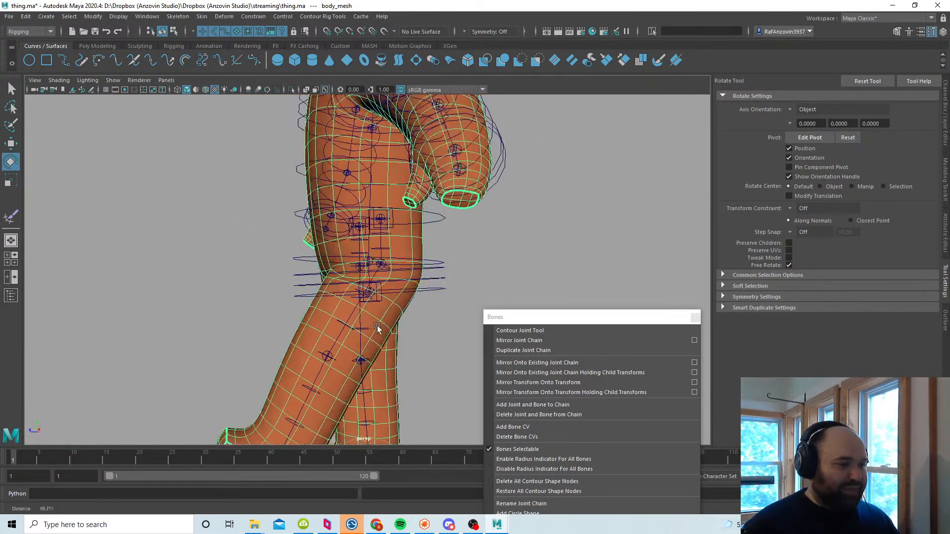
# Step: Paint the leftLeg influence at opacity 1 and value 1 over the front of the left hip in object mode
pyautogui.click(11, 217)
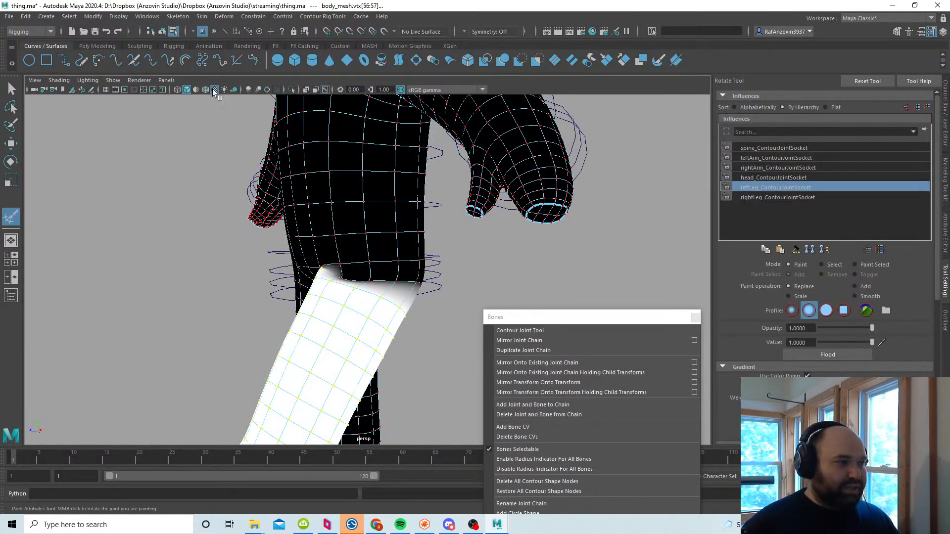
pyautogui.scroll(2, 361, 263)
pyautogui.click(162, 31)
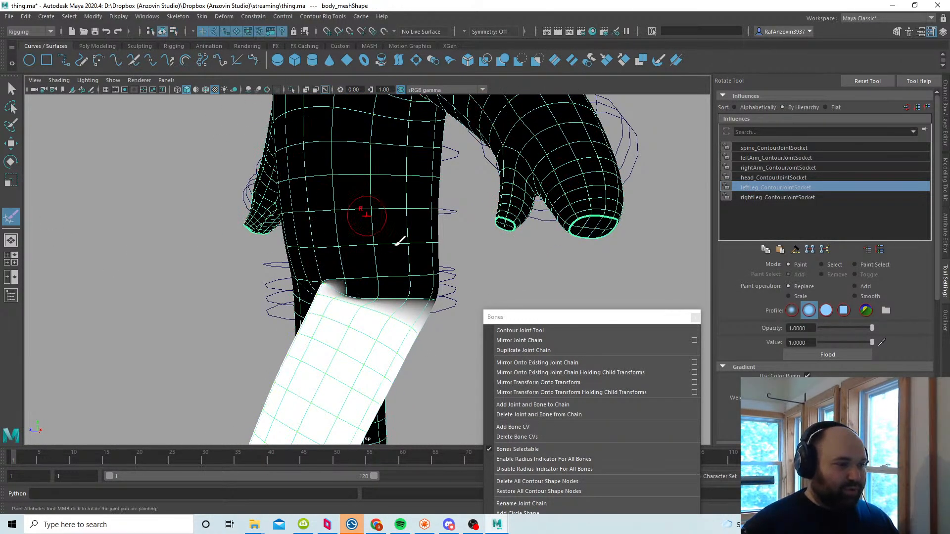
pyautogui.moveTo(390, 319)
pyautogui.keyDown('alt'); pyautogui.mouseDown()
pyautogui.moveTo(418, 320)
pyautogui.moveTo(416, 306)
pyautogui.mouseUp(); pyautogui.keyUp('alt')
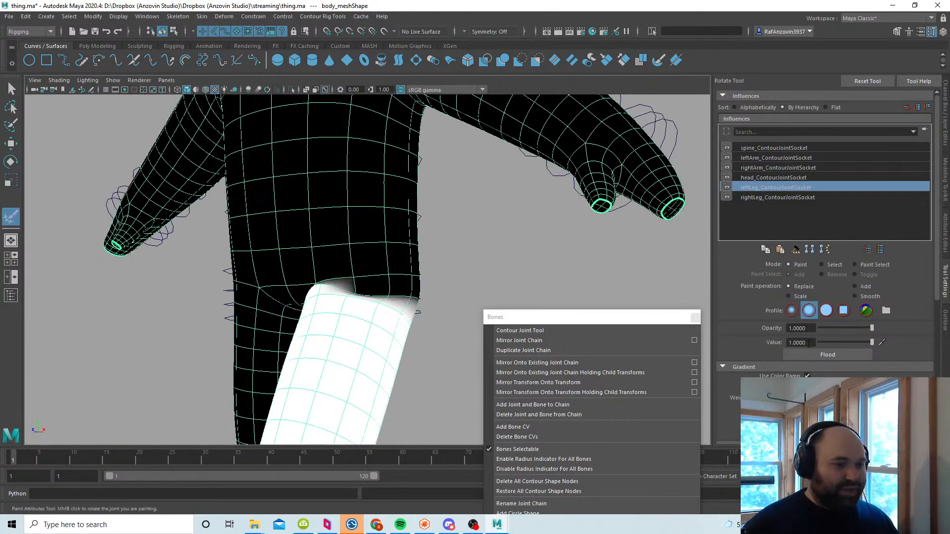
pyautogui.moveTo(384, 255)
pyautogui.mouseDown()
pyautogui.moveTo(364, 276)
pyautogui.moveTo(376, 290)
pyautogui.moveTo(375, 271)
pyautogui.moveTo(350, 264)
pyautogui.moveTo(374, 272)
pyautogui.mouseUp()
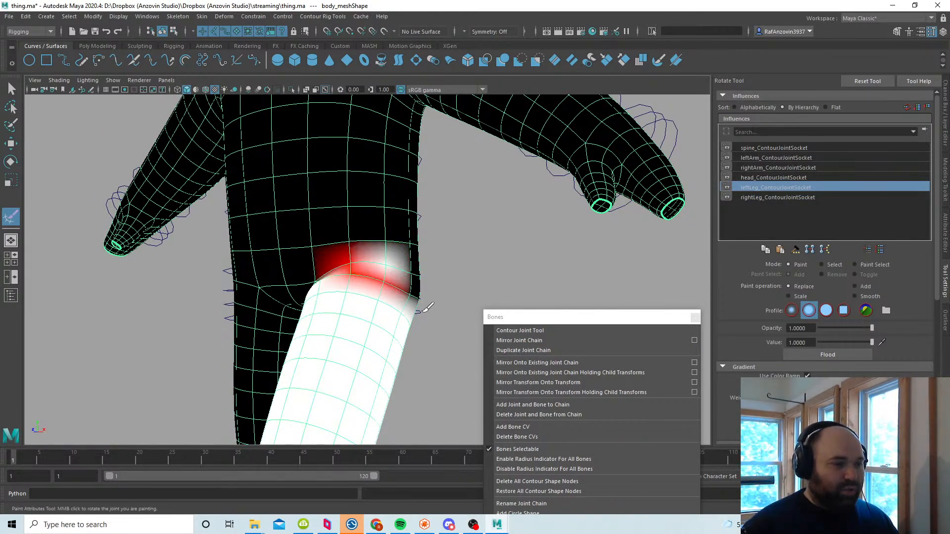
# Step: Extend the leftLeg weights around the outer hip and buttock, and smooth them into the torso
pyautogui.moveTo(423, 311)
pyautogui.keyDown('alt'); pyautogui.mouseDown()
pyautogui.moveTo(349, 316)
pyautogui.moveTo(381, 324)
pyautogui.moveTo(385, 334)
pyautogui.moveTo(378, 335)
pyautogui.moveTo(364, 294)
pyautogui.moveTo(372, 296)
pyautogui.moveTo(344, 316)
pyautogui.mouseUp(); pyautogui.keyUp('alt')
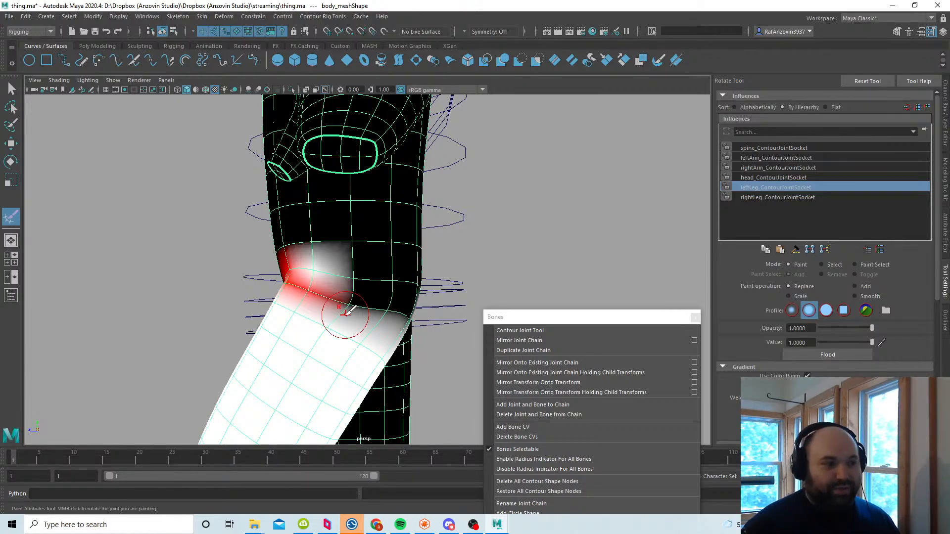
pyautogui.keyDown('alt'); pyautogui.moveTo(345, 314); pyautogui.dragTo(351, 347); pyautogui.keyUp('alt')
pyautogui.moveTo(389, 320)
pyautogui.mouseDown()
pyautogui.moveTo(373, 318)
pyautogui.moveTo(406, 301)
pyautogui.moveTo(348, 311)
pyautogui.moveTo(373, 322)
pyautogui.mouseUp()
pyautogui.moveTo(299, 292)
pyautogui.keyDown('shift'); pyautogui.mouseDown()
pyautogui.moveTo(284, 270)
pyautogui.moveTo(414, 252)
pyautogui.moveTo(400, 272)
pyautogui.moveTo(297, 277)
pyautogui.mouseUp(); pyautogui.keyUp('shift')
pyautogui.moveTo(342, 255)
pyautogui.keyDown('shift'); pyautogui.mouseDown()
pyautogui.moveTo(397, 261)
pyautogui.moveTo(416, 305)
pyautogui.mouseUp(); pyautogui.keyUp('shift')
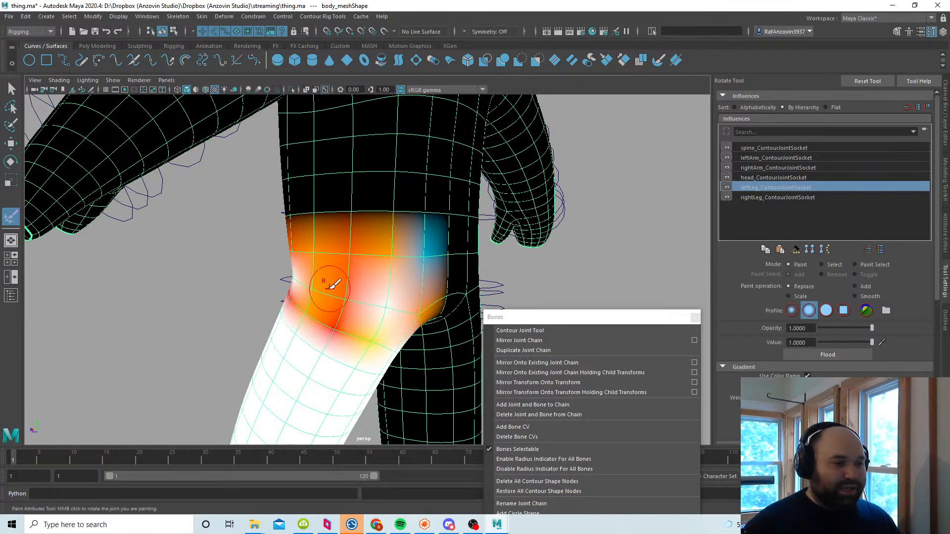
# Step: Smooth the remaining leftLeg weights at the front of the hip crease
pyautogui.moveTo(218, 258)
pyautogui.keyDown('alt'); pyautogui.mouseDown()
pyautogui.moveTo(323, 250)
pyautogui.moveTo(396, 318)
pyautogui.moveTo(432, 319)
pyautogui.mouseUp(); pyautogui.keyUp('alt')
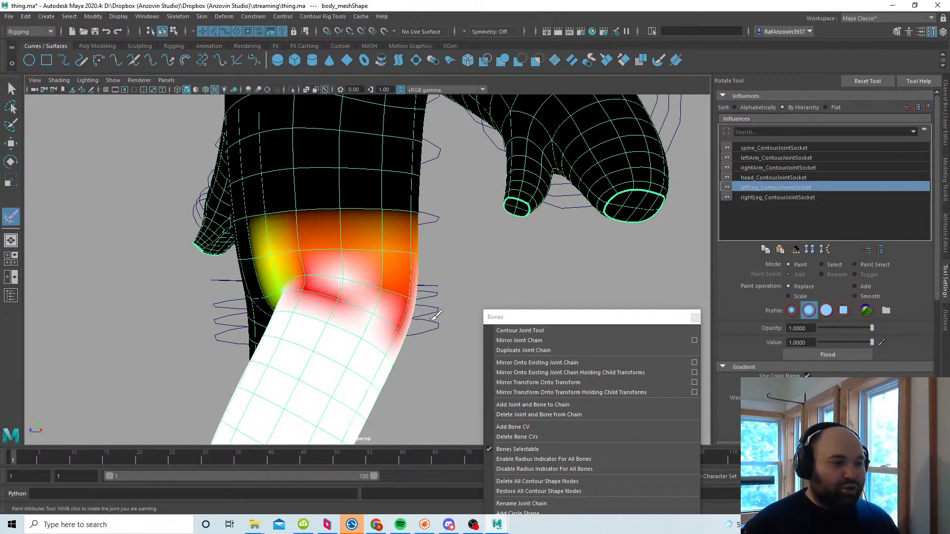
pyautogui.scroll(-3, 431, 317)
pyautogui.keyDown('alt'); pyautogui.moveTo(311, 317); pyautogui.dragTo(381, 319); pyautogui.keyUp('alt')
pyautogui.keyDown('alt'); pyautogui.moveTo(369, 324); pyautogui.dragTo(371, 335, button='middle'); pyautogui.keyUp('alt')
pyautogui.scroll(4, 372, 337)
pyautogui.keyDown('alt'); pyautogui.moveTo(380, 345); pyautogui.dragTo(404, 347); pyautogui.keyUp('alt')
pyautogui.moveTo(339, 335)
pyautogui.keyDown('shift'); pyautogui.mouseDown()
pyautogui.moveTo(377, 311)
pyautogui.moveTo(429, 303)
pyautogui.moveTo(349, 324)
pyautogui.moveTo(317, 321)
pyautogui.moveTo(373, 343)
pyautogui.moveTo(427, 340)
pyautogui.moveTo(430, 349)
pyautogui.moveTo(366, 306)
pyautogui.moveTo(394, 361)
pyautogui.moveTo(312, 335)
pyautogui.moveTo(309, 311)
pyautogui.moveTo(356, 339)
pyautogui.moveTo(346, 336)
pyautogui.mouseUp(); pyautogui.keyUp('shift')
# Step: Rotate leftLeg_ContourJoint02 to swing the left leg up and test the hip's deformation
pyautogui.click(11, 143)
pyautogui.click(405, 317)
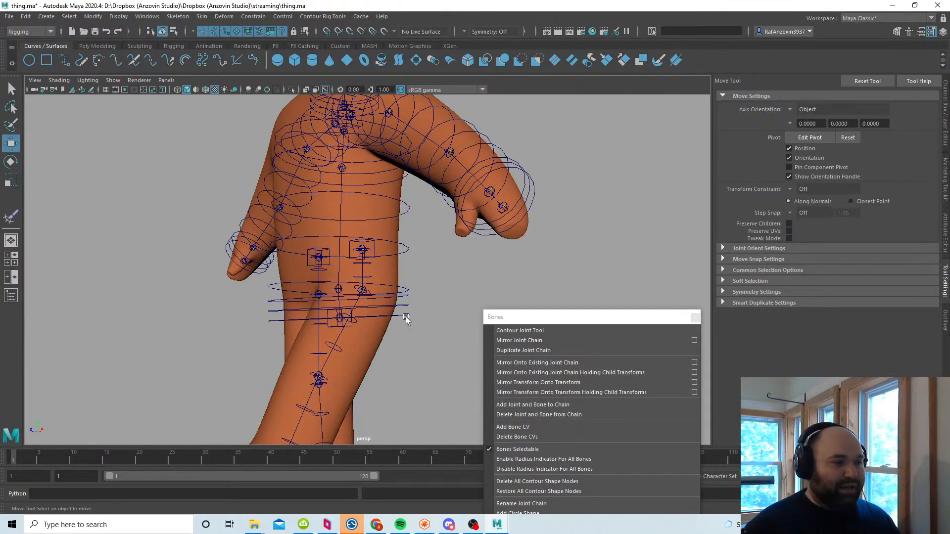
pyautogui.keyDown('alt'); pyautogui.moveTo(405, 317); pyautogui.dragTo(363, 307); pyautogui.keyUp('alt')
pyautogui.keyDown('alt'); pyautogui.moveTo(363, 307); pyautogui.dragTo(402, 330, button='right'); pyautogui.keyUp('alt')
pyautogui.click(358, 303)
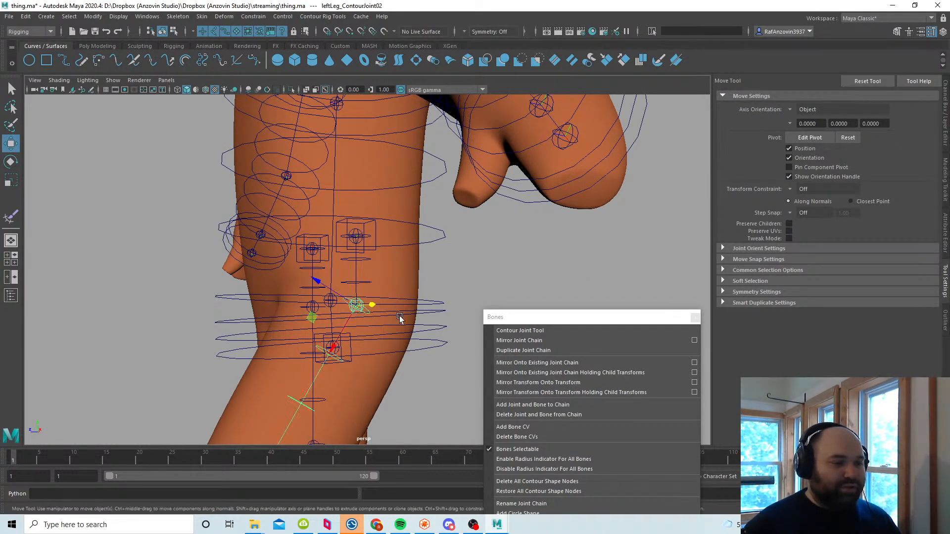
pyautogui.press('e')
pyautogui.moveTo(314, 322); pyautogui.dragTo(306, 259)
pyautogui.keyDown('alt'); pyautogui.moveTo(314, 312); pyautogui.dragTo(358, 335); pyautogui.keyUp('alt')
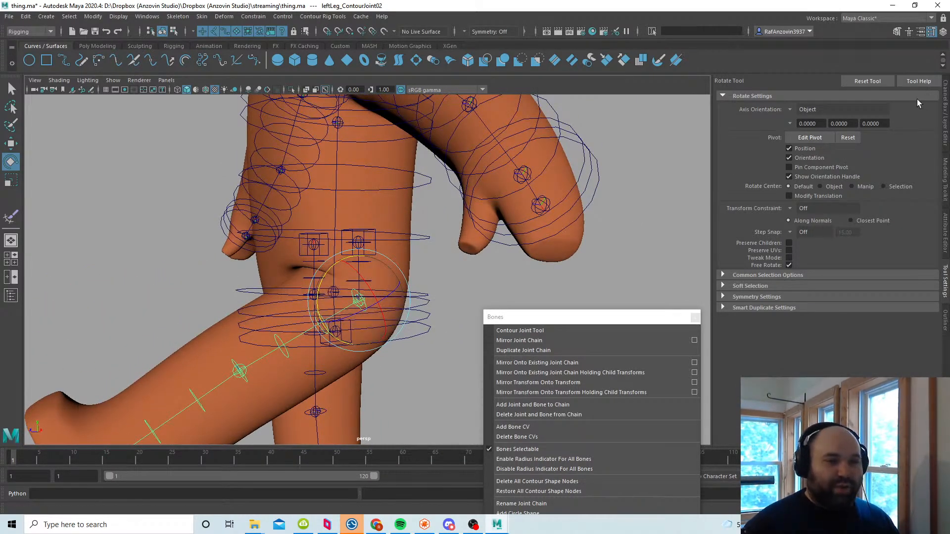
# Step: Reset the left hip joint's rotation to 0 on X, Y and Z
pyautogui.click(944, 109)
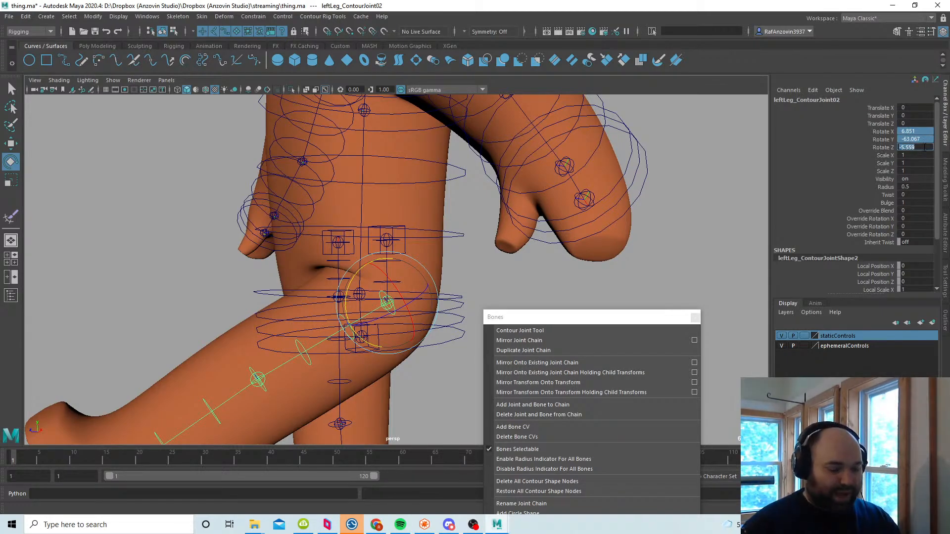
pyautogui.write('0')
pyautogui.press('Return')
# Step: Select the left and right leg sockets together and increase their Radius to about 4.2
pyautogui.click(368, 256)
pyautogui.click(402, 233)
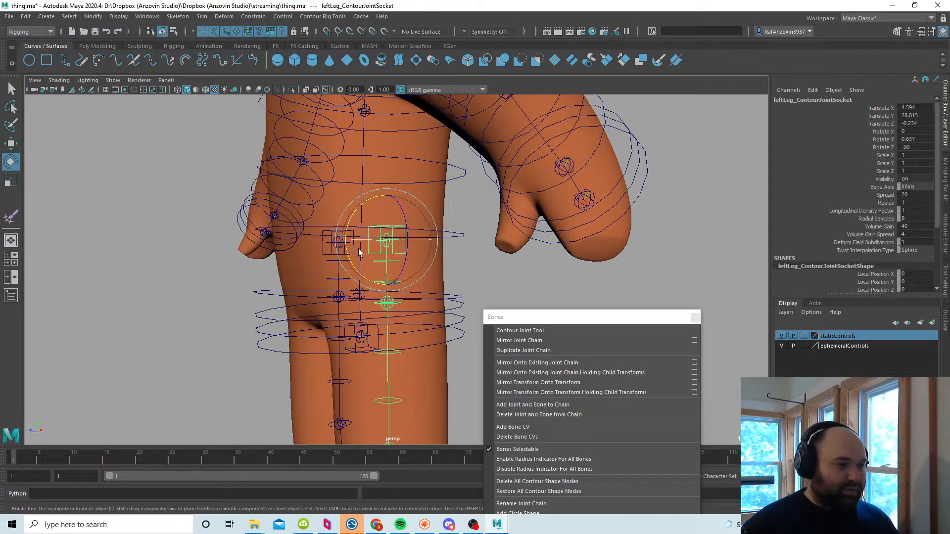
pyautogui.keyDown('shift'); pyautogui.click(337, 251); pyautogui.keyUp('shift')
pyautogui.keyDown('alt'); pyautogui.moveTo(386, 254); pyautogui.dragTo(524, 260); pyautogui.keyUp('alt')
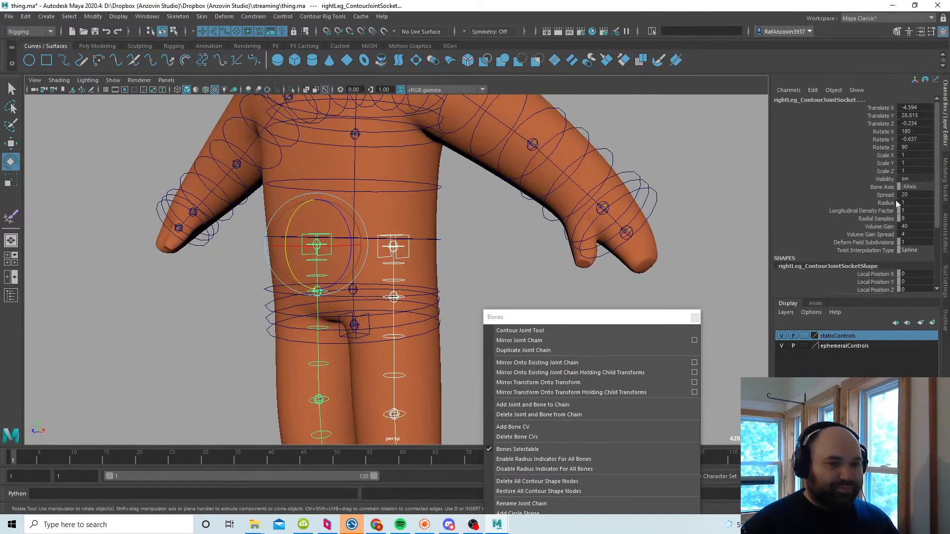
pyautogui.click(885, 202)
pyautogui.moveTo(473, 246); pyautogui.dragTo(490, 248, button='middle')
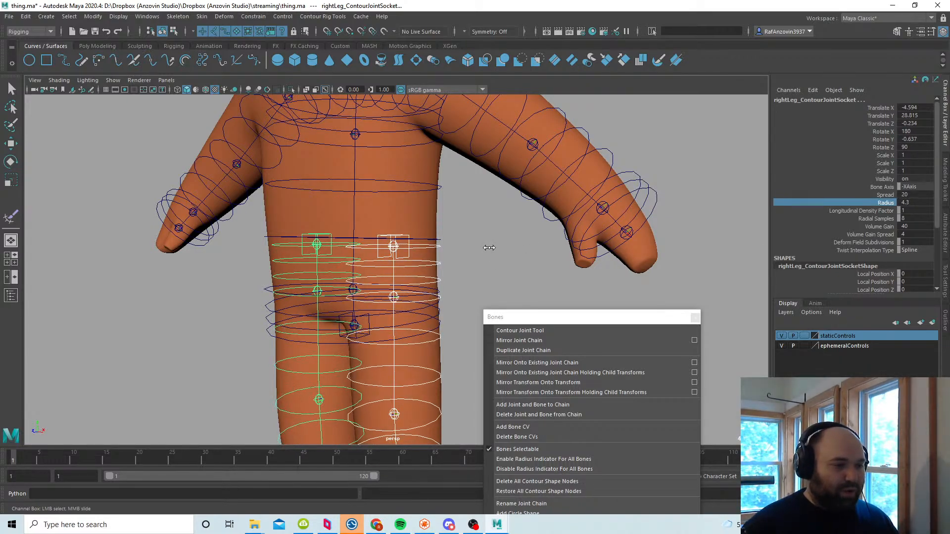
pyautogui.keyDown('alt'); pyautogui.moveTo(462, 330); pyautogui.dragTo(411, 329); pyautogui.keyUp('alt')
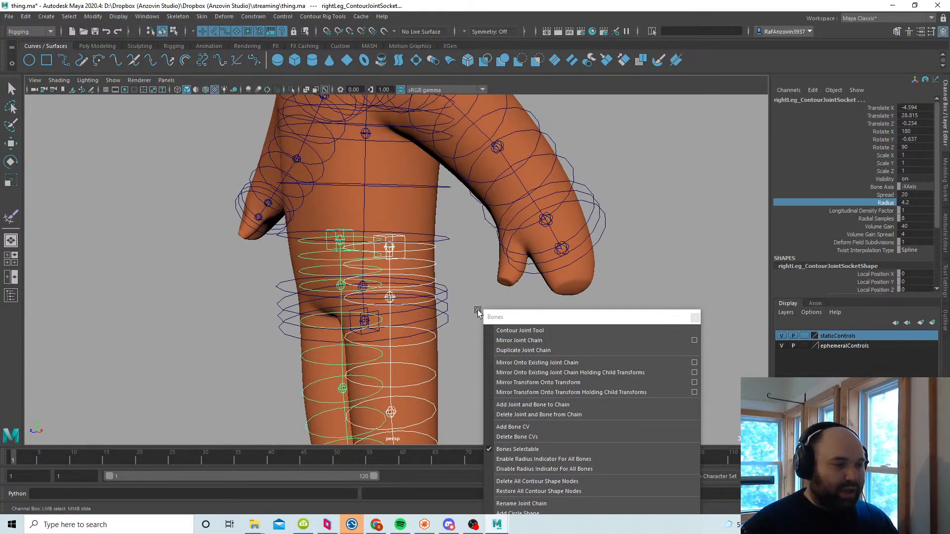
# Step: Rotate leftLeg_ContourJoint02 to about -90 on Rotate Y, raising the left leg forward to test the hip
pyautogui.click(477, 310)
pyautogui.press('e')
pyautogui.click(395, 297)
pyautogui.moveTo(352, 313); pyautogui.dragTo(371, 254)
pyautogui.moveTo(357, 292)
pyautogui.keyDown('alt'); pyautogui.mouseDown()
pyautogui.moveTo(330, 295)
pyautogui.moveTo(353, 275)
pyautogui.mouseUp(); pyautogui.keyUp('alt')
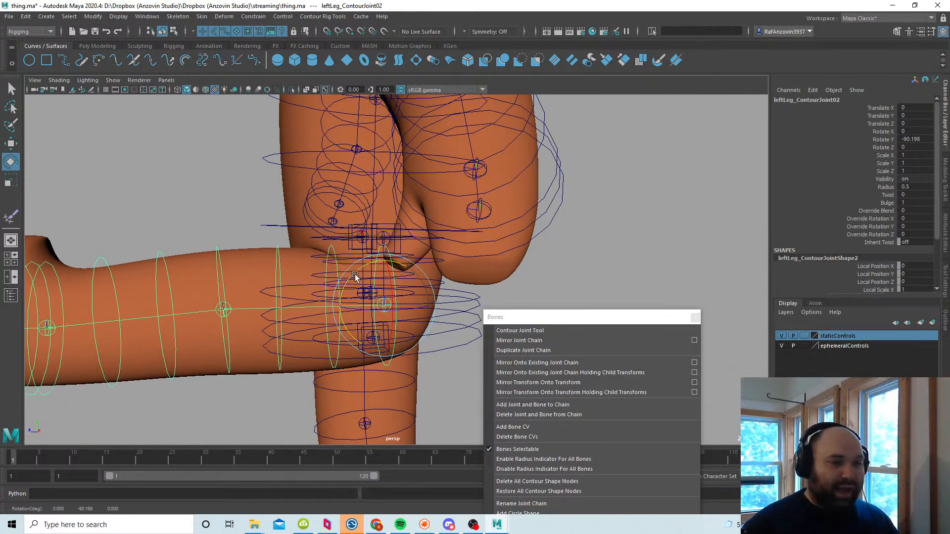
# Step: Increase leftLeg_ContourJoint02's Radius to about 3.8 and check the bent hip on the body mesh
pyautogui.click(391, 309)
pyautogui.click(389, 299)
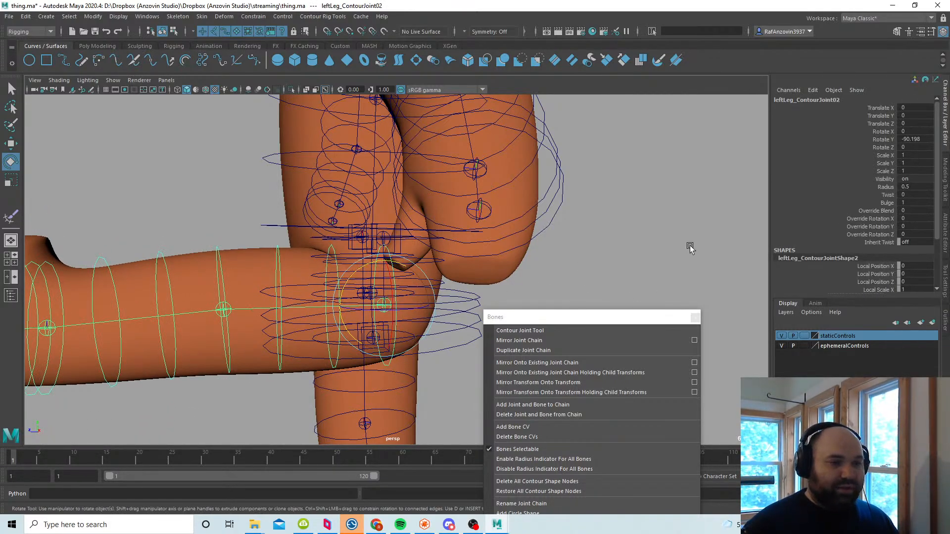
pyautogui.click(891, 187)
pyautogui.moveTo(557, 241); pyautogui.dragTo(576, 238, button='middle')
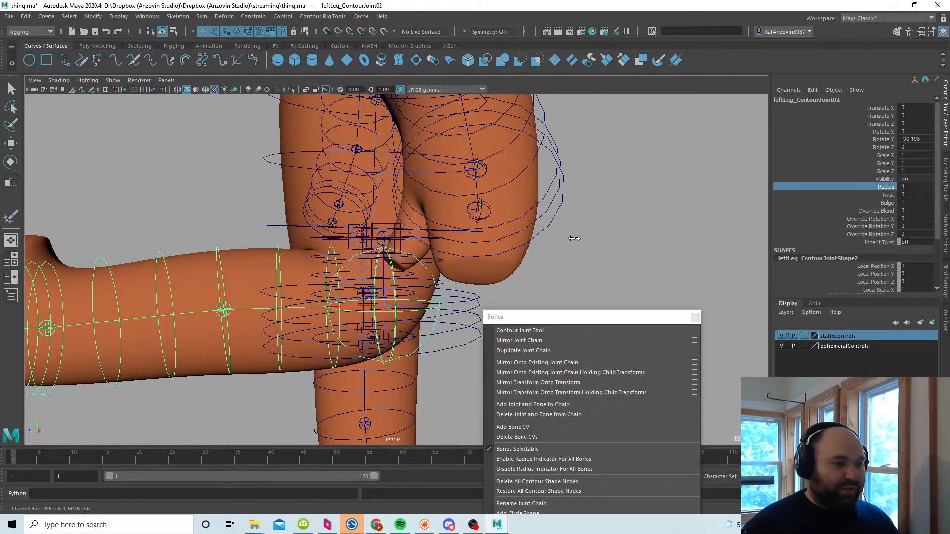
pyautogui.click(438, 269)
pyautogui.keyDown('alt'); pyautogui.moveTo(439, 269); pyautogui.dragTo(417, 209); pyautogui.keyUp('alt')
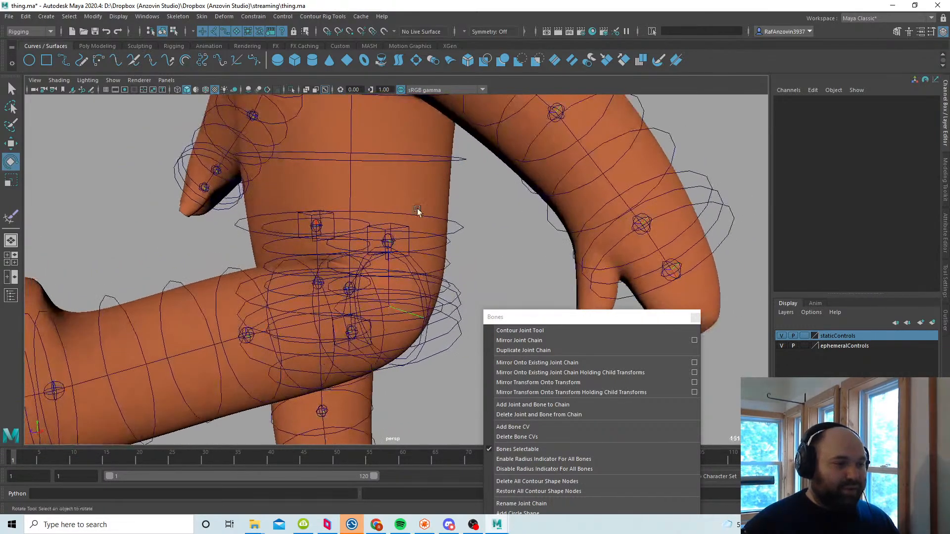
pyautogui.click(416, 195)
pyautogui.keyDown('alt'); pyautogui.moveTo(322, 276); pyautogui.dragTo(435, 277); pyautogui.keyUp('alt')
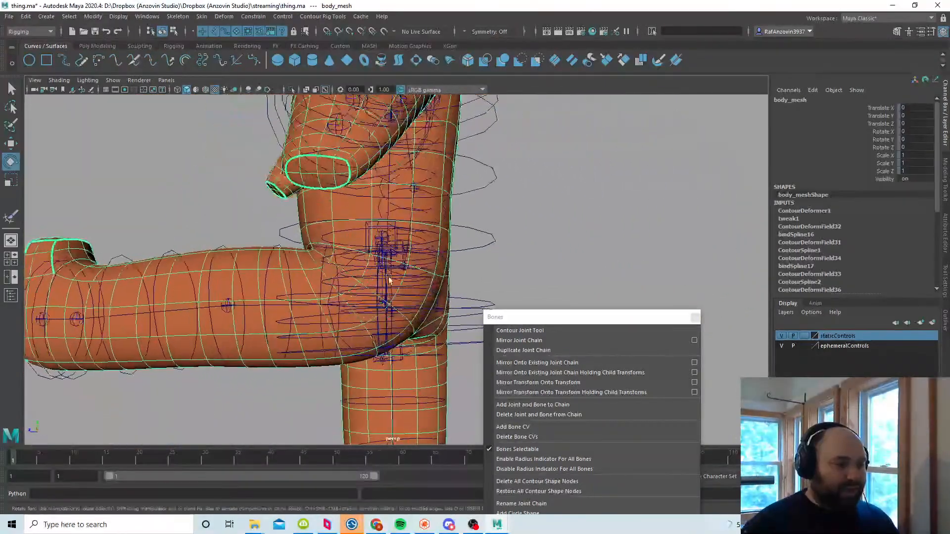
# Step: Rotate leftLeg_ContourJoint02 back so the left leg hangs nearly straight down
pyautogui.click(434, 290)
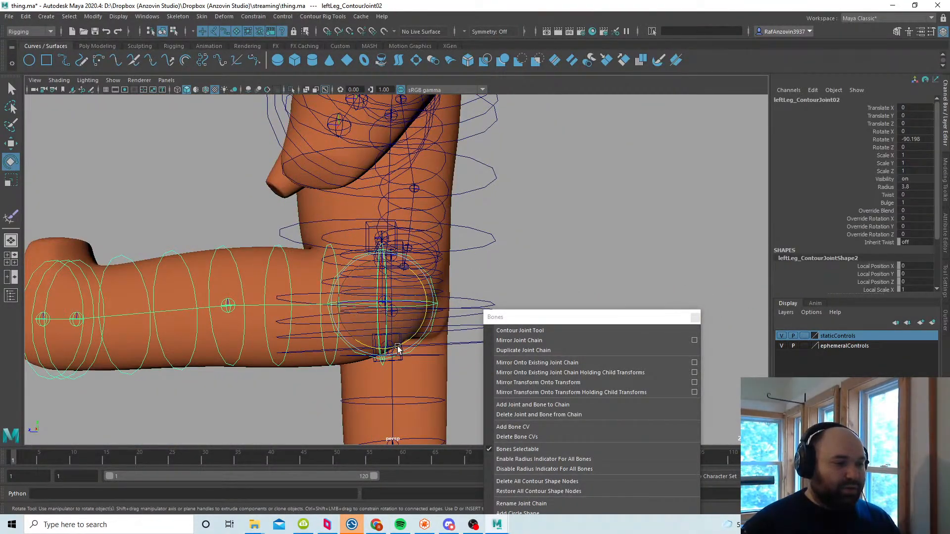
pyautogui.moveTo(414, 335); pyautogui.dragTo(420, 269)
pyautogui.keyDown('alt'); pyautogui.moveTo(420, 268); pyautogui.dragTo(387, 278, button='right'); pyautogui.keyUp('alt')
pyautogui.keyDown('alt'); pyautogui.moveTo(388, 277); pyautogui.dragTo(481, 279); pyautogui.keyUp('alt')
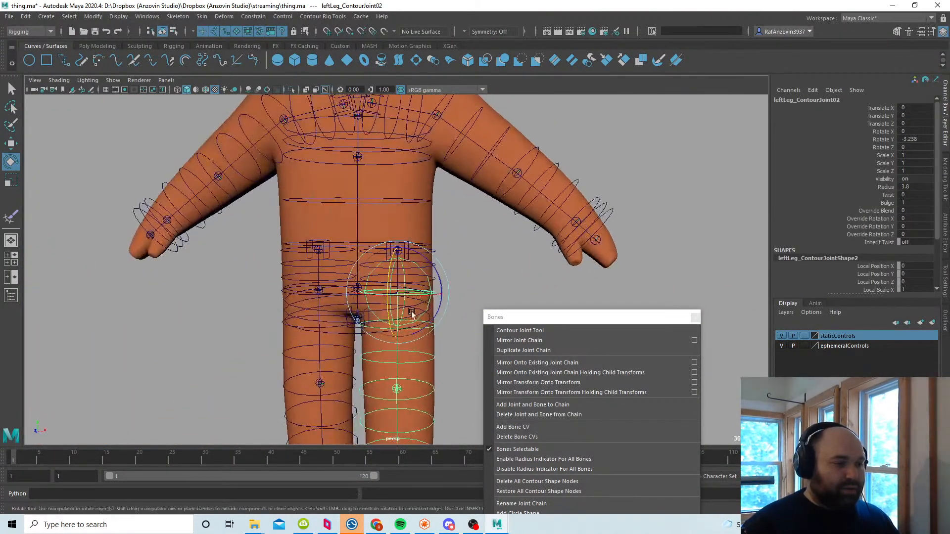
# Step: Rotate the left hip joint to swing the left leg out horizontally to the character's side
pyautogui.moveTo(396, 326); pyautogui.dragTo(389, 254)
pyautogui.keyDown('alt'); pyautogui.moveTo(436, 284); pyautogui.dragTo(370, 290); pyautogui.keyUp('alt')
pyautogui.keyDown('alt'); pyautogui.moveTo(370, 291); pyautogui.dragTo(354, 286, button='right'); pyautogui.keyUp('alt')
pyautogui.keyDown('alt'); pyautogui.moveTo(354, 286); pyautogui.dragTo(361, 263); pyautogui.keyUp('alt')
pyautogui.moveTo(403, 287)
pyautogui.keyDown('alt'); pyautogui.mouseDown()
pyautogui.moveTo(364, 296)
pyautogui.moveTo(402, 289)
pyautogui.moveTo(389, 276)
pyautogui.mouseUp(); pyautogui.keyUp('alt')
pyautogui.keyDown('alt'); pyautogui.moveTo(376, 299); pyautogui.dragTo(411, 304); pyautogui.keyUp('alt')
# Step: Examine how the body mesh deforms around the left hip and crotch with the leg raised sideways
pyautogui.keyDown('alt'); pyautogui.moveTo(429, 313); pyautogui.dragTo(405, 331, button='middle'); pyautogui.keyUp('alt')
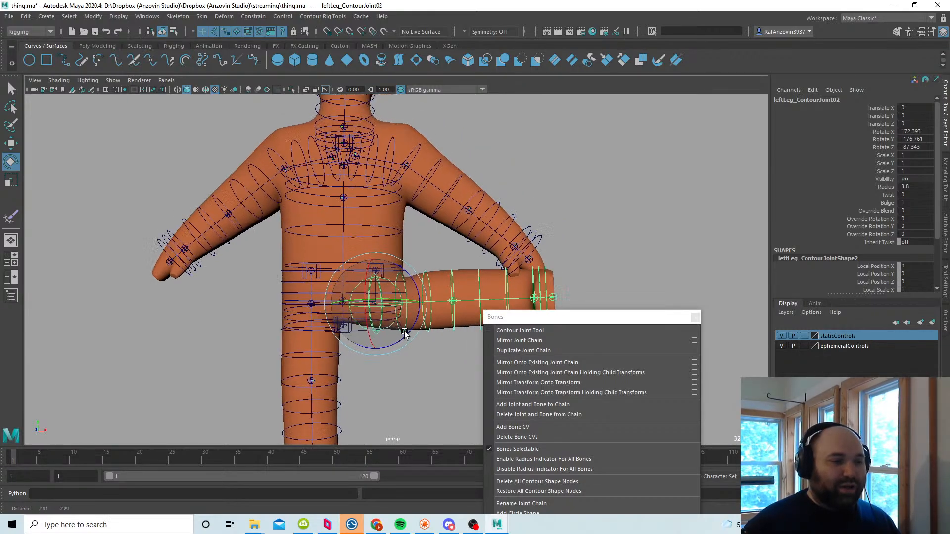
pyautogui.keyDown('alt'); pyautogui.moveTo(405, 331); pyautogui.dragTo(432, 333, button='right'); pyautogui.keyUp('alt')
pyautogui.keyDown('alt'); pyautogui.moveTo(421, 327); pyautogui.dragTo(394, 326, button='middle'); pyautogui.keyUp('alt')
pyautogui.keyDown('alt'); pyautogui.moveTo(390, 324); pyautogui.dragTo(396, 322, button='right'); pyautogui.keyUp('alt')
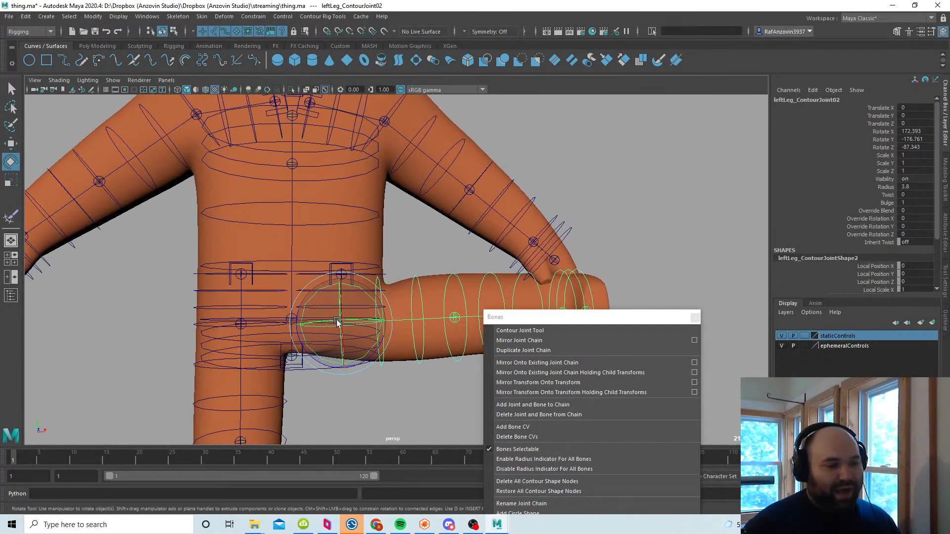
pyautogui.keyDown('alt'); pyautogui.moveTo(391, 328); pyautogui.dragTo(382, 319, button='middle'); pyautogui.keyUp('alt')
pyautogui.keyDown('alt'); pyautogui.moveTo(381, 319); pyautogui.dragTo(401, 328, button='right'); pyautogui.keyUp('alt')
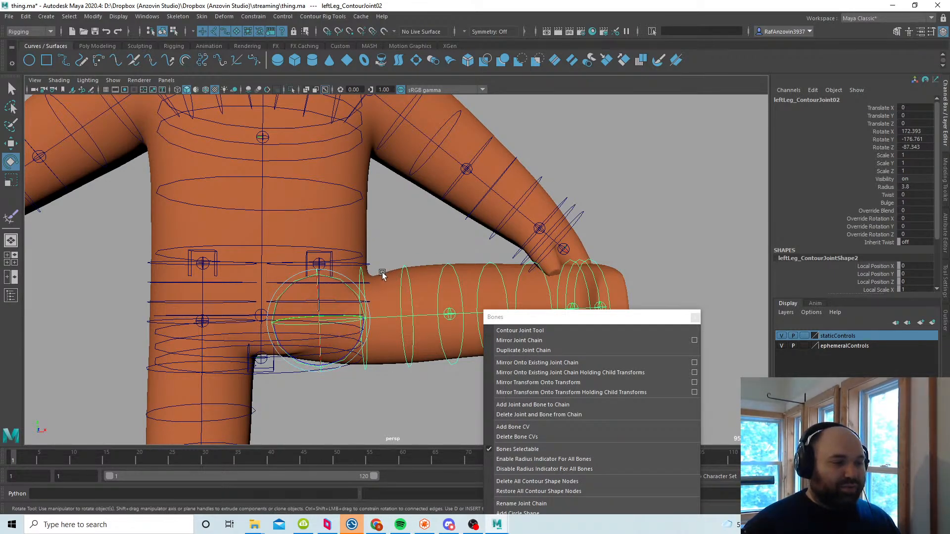
pyautogui.keyDown('alt'); pyautogui.moveTo(417, 290); pyautogui.dragTo(396, 303, button='middle'); pyautogui.keyUp('alt')
pyautogui.keyDown('alt'); pyautogui.moveTo(396, 303); pyautogui.dragTo(384, 301, button='right'); pyautogui.keyUp('alt')
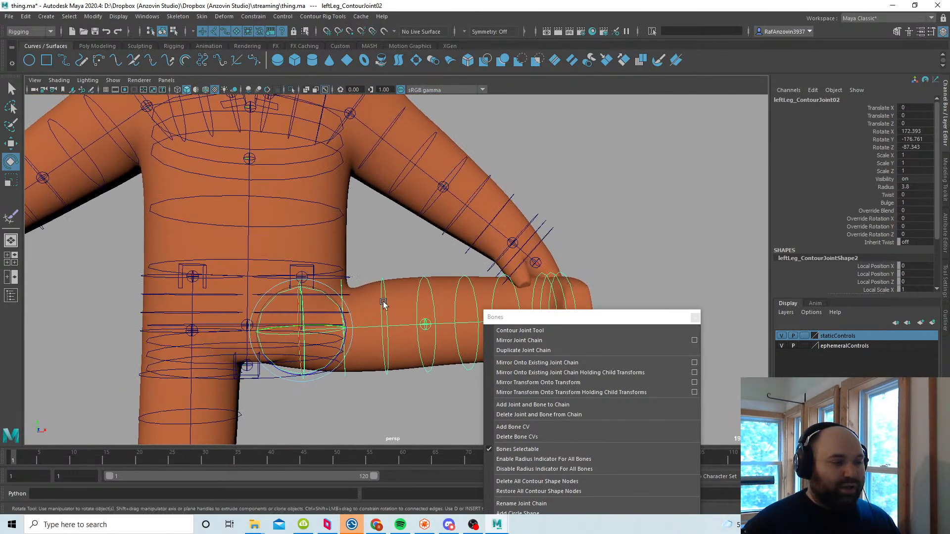
pyautogui.keyDown('alt'); pyautogui.moveTo(384, 301); pyautogui.dragTo(372, 306); pyautogui.keyUp('alt')
pyautogui.keyDown('alt'); pyautogui.moveTo(372, 307); pyautogui.dragTo(383, 302, button='middle'); pyautogui.keyUp('alt')
pyautogui.keyDown('alt'); pyautogui.moveTo(383, 301); pyautogui.dragTo(388, 305, button='right'); pyautogui.keyUp('alt')
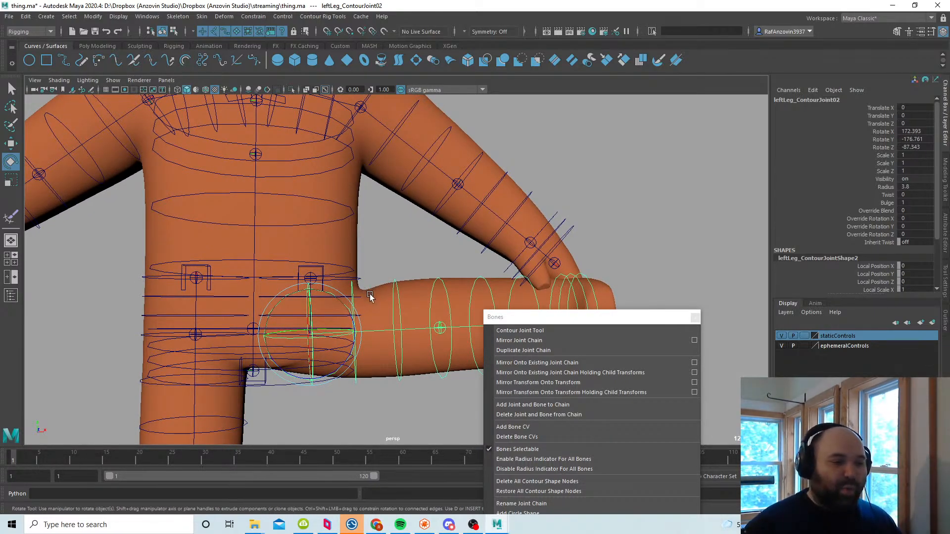
pyautogui.keyDown('alt'); pyautogui.moveTo(330, 359); pyautogui.dragTo(379, 345); pyautogui.keyUp('alt')
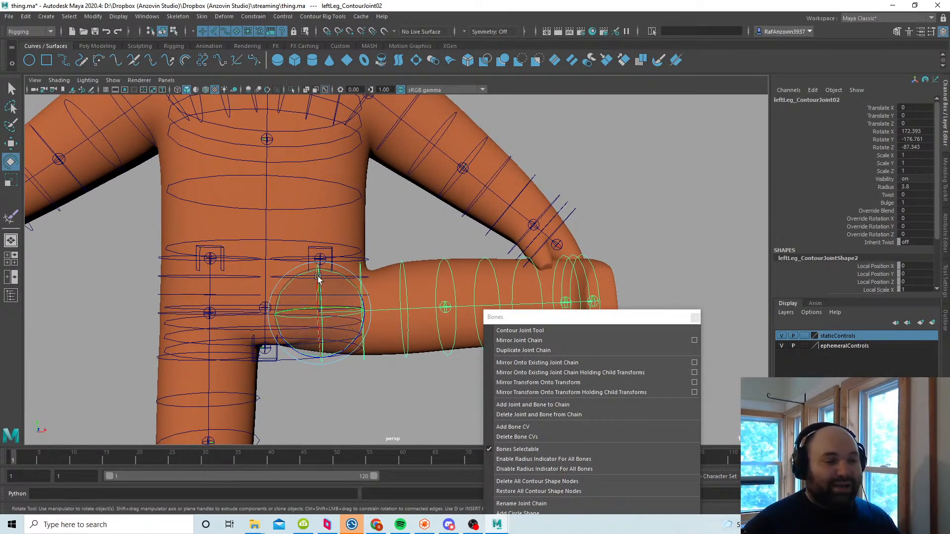
# Step: Try twisting the raised left leg around its own length at the hip joint, and undo the twist
pyautogui.moveTo(319, 277); pyautogui.dragTo(311, 348)
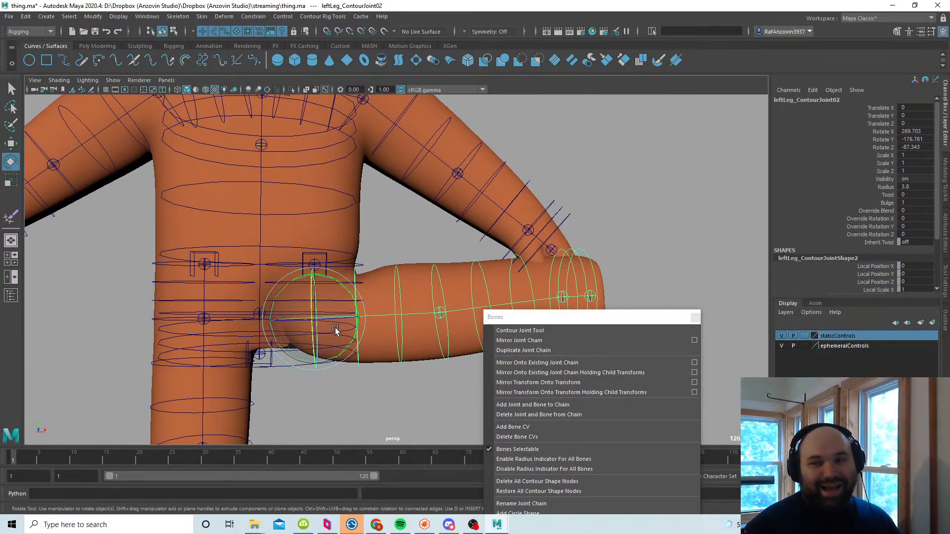
pyautogui.hotkey('ctrl', 'z')
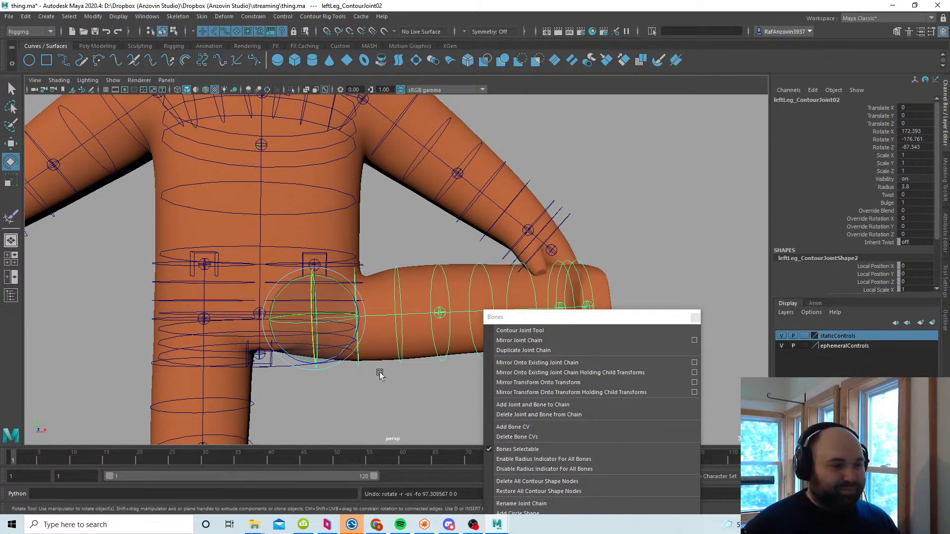
pyautogui.keyDown('alt'); pyautogui.moveTo(379, 373); pyautogui.dragTo(376, 352, button='middle'); pyautogui.keyUp('alt')
pyautogui.scroll(-2, 375, 356)
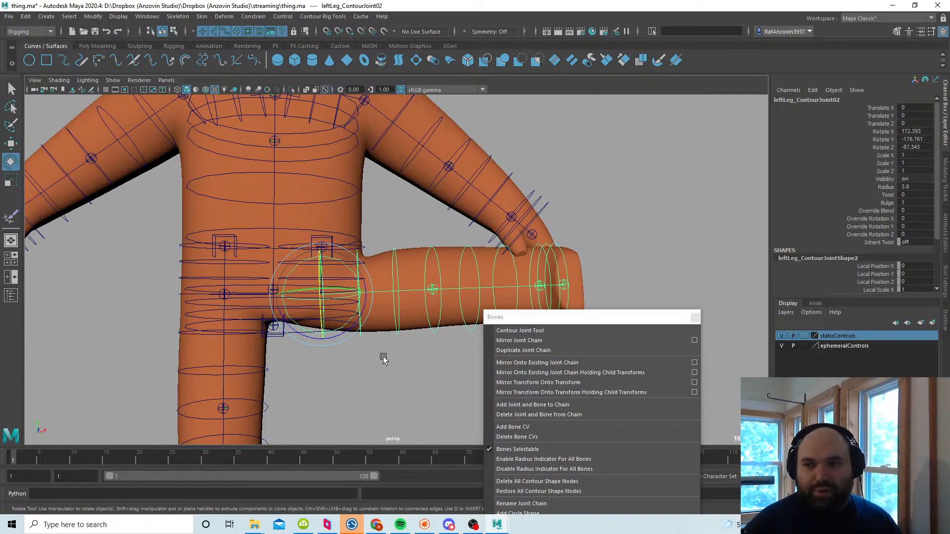
pyautogui.keyDown('alt'); pyautogui.moveTo(620, 246); pyautogui.dragTo(621, 227, button='middle'); pyautogui.keyUp('alt')
pyautogui.keyDown('alt'); pyautogui.moveTo(621, 227); pyautogui.dragTo(608, 227, button='right'); pyautogui.keyUp('alt')
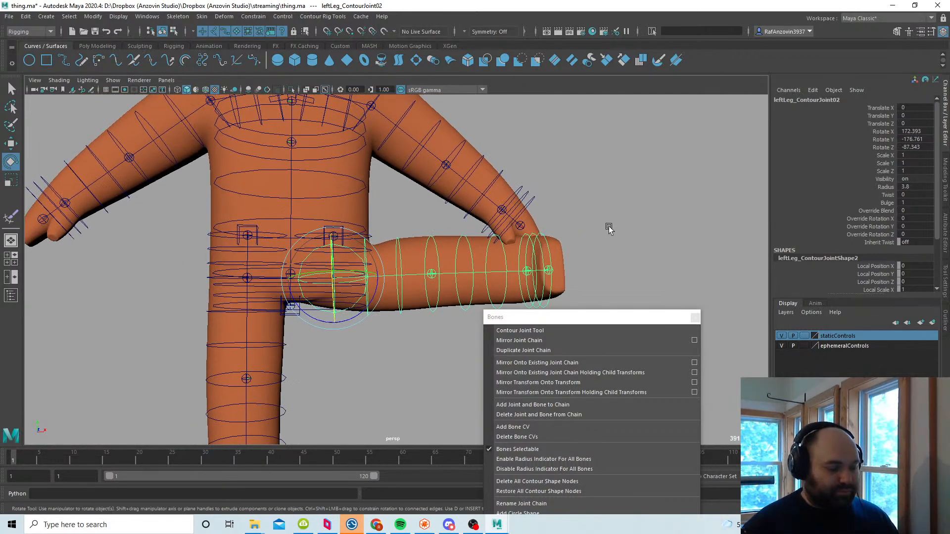
# Step: Undo the last two left hip rotations and reset the joint's Rotate X, Y and Z to 0
pyautogui.hotkey('ctrl', 'z')
pyautogui.hotkey('ctrl', 'z')
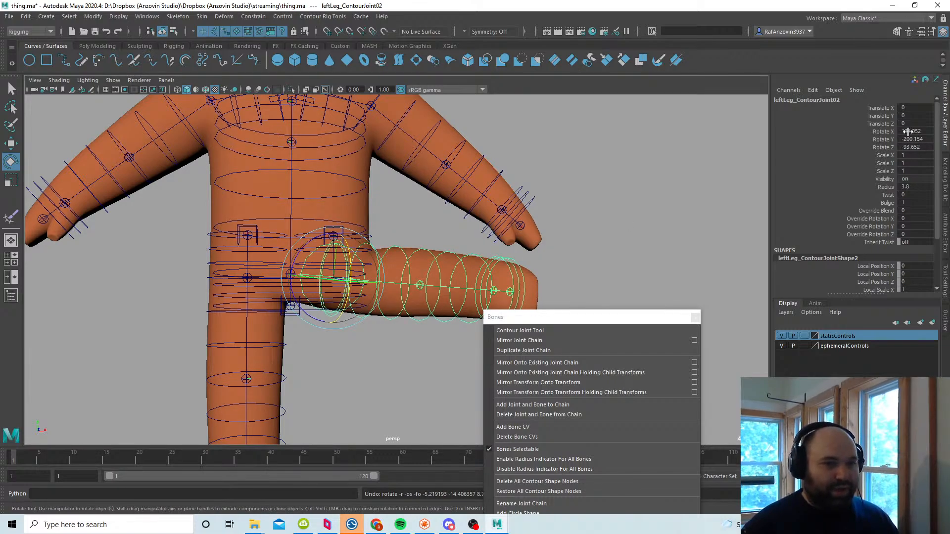
pyautogui.moveTo(910, 131); pyautogui.dragTo(917, 148)
pyautogui.write('0')
pyautogui.press('Return')
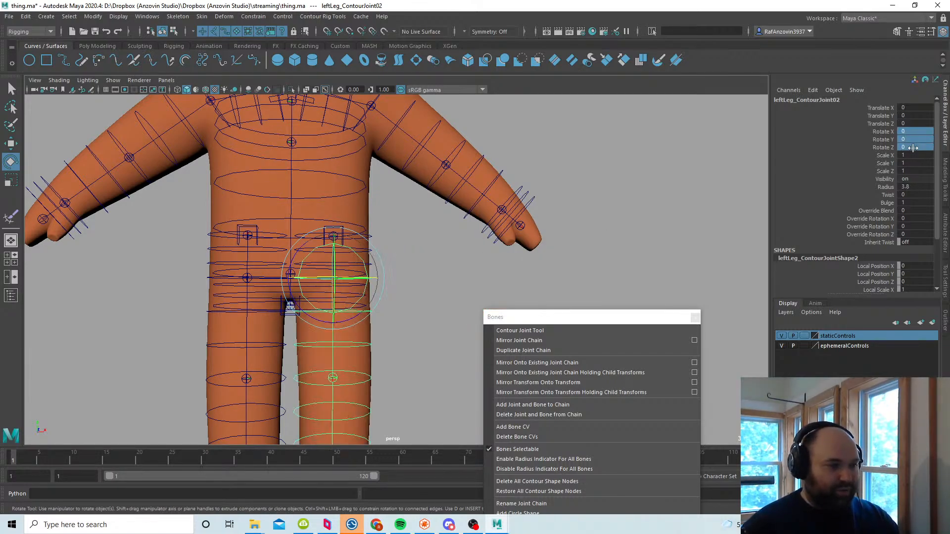
# Step: Set rightLeg_ContourJoint02's Radius to 3.8 to match the left hip joint
pyautogui.click(406, 289)
pyautogui.keyDown('alt'); pyautogui.moveTo(380, 327); pyautogui.dragTo(411, 303, button='middle'); pyautogui.keyUp('alt')
pyautogui.keyDown('alt'); pyautogui.moveTo(365, 307); pyautogui.dragTo(386, 295, button='right'); pyautogui.keyUp('alt')
pyautogui.keyDown('alt'); pyautogui.moveTo(295, 253); pyautogui.dragTo(319, 277, button='middle'); pyautogui.keyUp('alt')
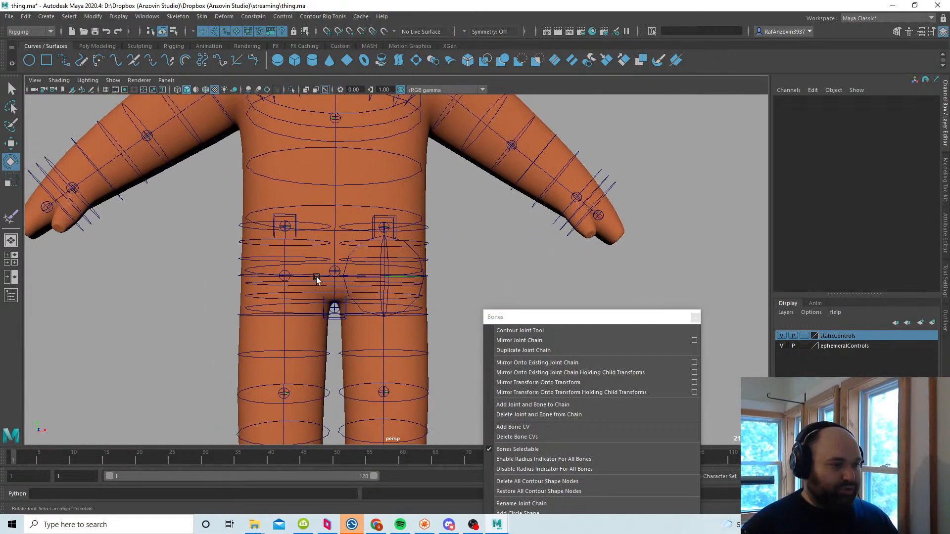
pyautogui.click(416, 251)
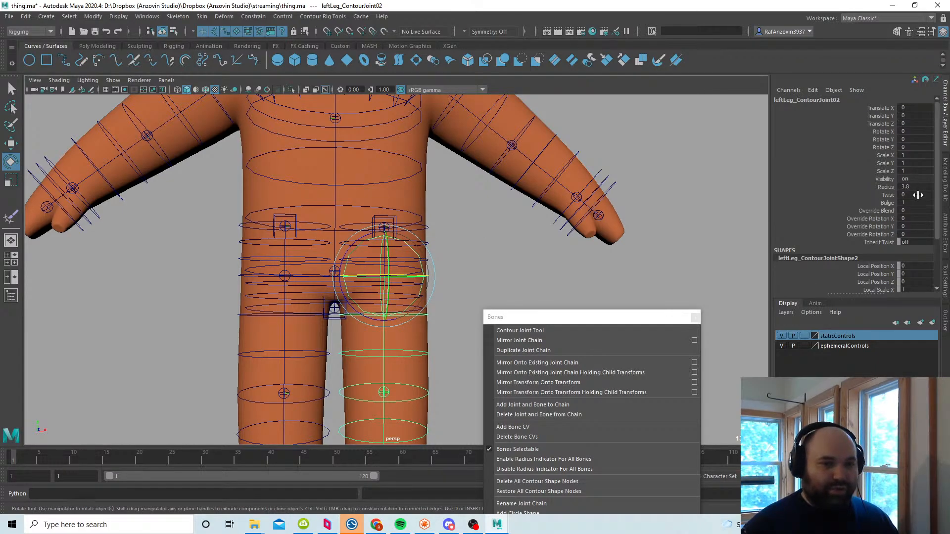
pyautogui.click(290, 269)
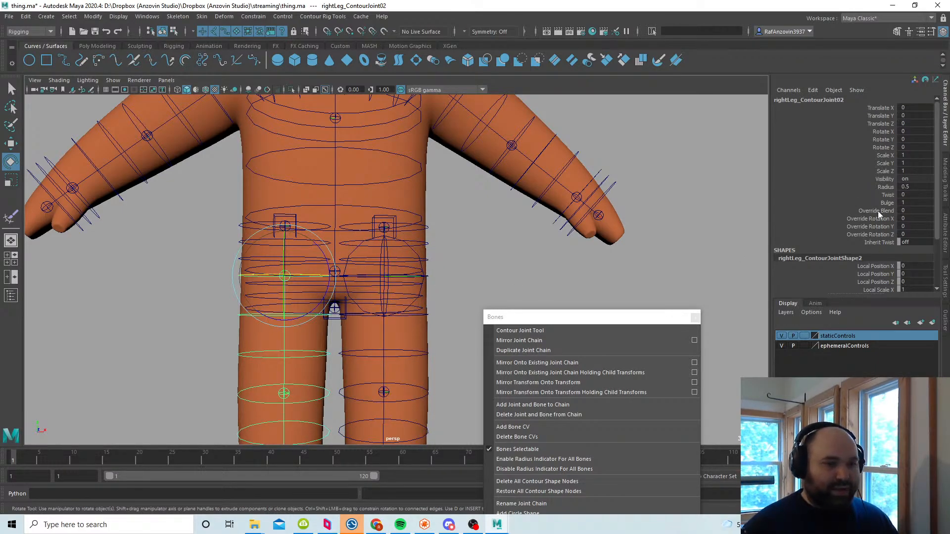
pyautogui.click(916, 186)
pyautogui.write('3.')
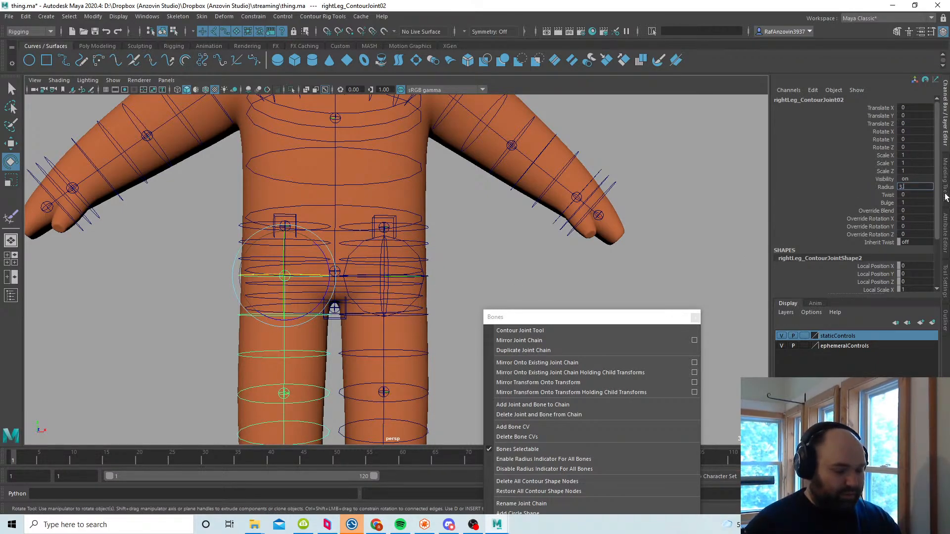
pyautogui.write('5')
pyautogui.press('Return')
pyautogui.click(489, 282)
# Step: Examine the joint chains and body mesh from the legs up through the torso, shoulders and neck
pyautogui.keyDown('alt'); pyautogui.moveTo(436, 417); pyautogui.dragTo(410, 352, button='middle'); pyautogui.keyUp('alt')
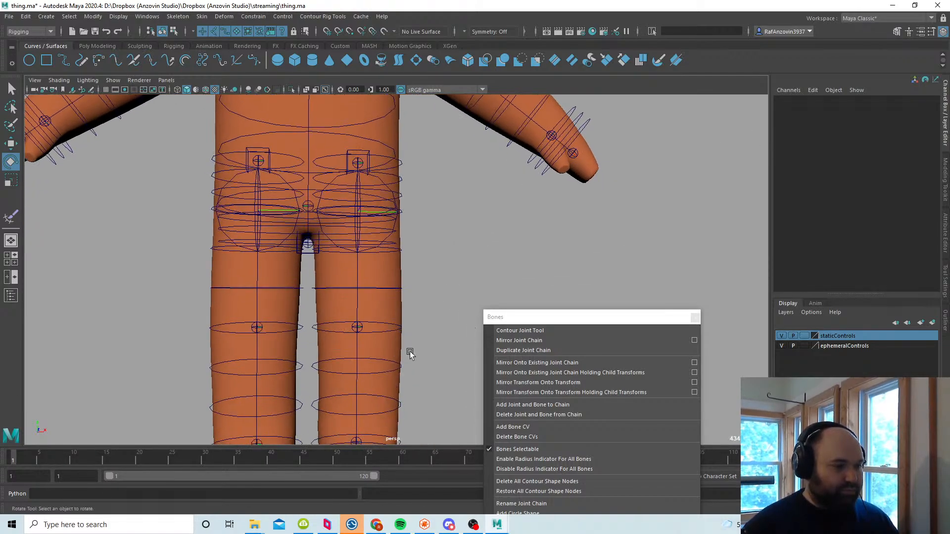
pyautogui.keyDown('alt'); pyautogui.moveTo(410, 352); pyautogui.dragTo(365, 363, button='right'); pyautogui.keyUp('alt')
pyautogui.keyDown('alt'); pyautogui.moveTo(365, 363); pyautogui.dragTo(329, 365); pyautogui.keyUp('alt')
pyautogui.keyDown('alt'); pyautogui.moveTo(366, 366); pyautogui.dragTo(409, 366, button='right'); pyautogui.keyUp('alt')
pyautogui.keyDown('alt'); pyautogui.moveTo(411, 385); pyautogui.dragTo(415, 346, button='middle'); pyautogui.keyUp('alt')
pyautogui.keyDown('alt'); pyautogui.moveTo(415, 345); pyautogui.dragTo(396, 357); pyautogui.keyUp('alt')
pyautogui.keyDown('alt'); pyautogui.moveTo(395, 357); pyautogui.dragTo(398, 415, button='middle'); pyautogui.keyUp('alt')
pyautogui.keyDown('alt'); pyautogui.moveTo(398, 415); pyautogui.dragTo(382, 385); pyautogui.keyUp('alt')
pyautogui.keyDown('alt'); pyautogui.moveTo(397, 342); pyautogui.dragTo(385, 365, button='middle'); pyautogui.keyUp('alt')
pyautogui.keyDown('alt'); pyautogui.moveTo(393, 358); pyautogui.dragTo(375, 348, button='right'); pyautogui.keyUp('alt')
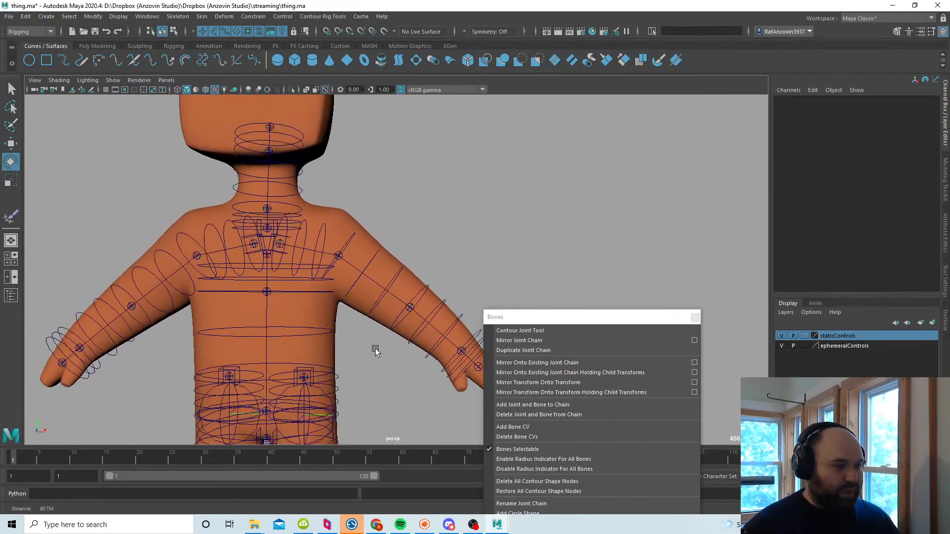
pyautogui.moveTo(375, 348)
pyautogui.keyDown('alt'); pyautogui.mouseDown()
pyautogui.moveTo(349, 346)
pyautogui.moveTo(379, 355)
pyautogui.mouseUp(); pyautogui.keyUp('alt')
pyautogui.keyDown('alt'); pyautogui.moveTo(366, 332); pyautogui.dragTo(395, 343, button='middle'); pyautogui.keyUp('alt')
pyautogui.keyDown('alt'); pyautogui.moveTo(371, 310); pyautogui.dragTo(389, 318, button='right'); pyautogui.keyUp('alt')
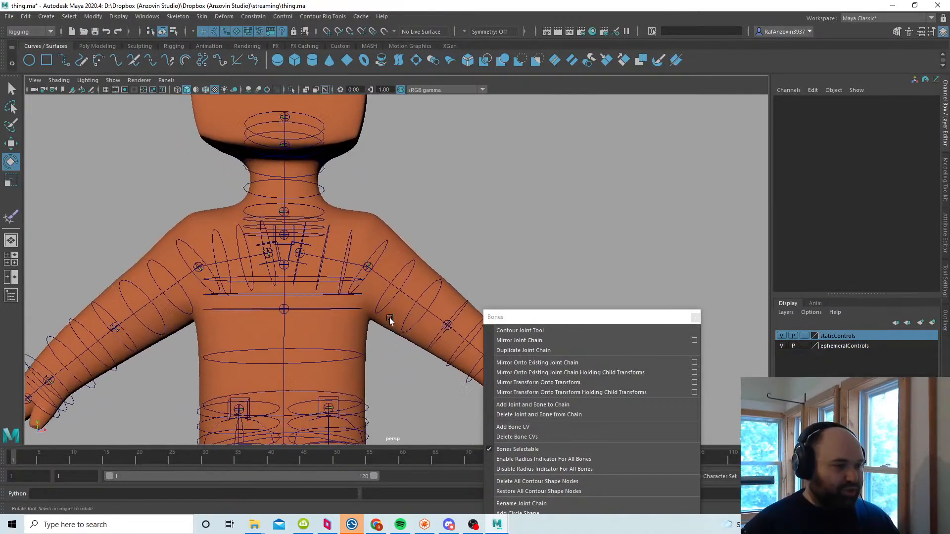
# Step: Rotate the left shoulder joint to lower the left arm toward the character's side
pyautogui.click(368, 266)
pyautogui.keyDown('alt'); pyautogui.moveTo(425, 277); pyautogui.dragTo(407, 274, button='right'); pyautogui.keyUp('alt')
pyautogui.moveTo(364, 223); pyautogui.dragTo(390, 339)
pyautogui.keyDown('alt'); pyautogui.moveTo(390, 340); pyautogui.dragTo(387, 351, button='right'); pyautogui.keyUp('alt')
pyautogui.keyDown('alt'); pyautogui.moveTo(395, 282); pyautogui.dragTo(409, 353, button='middle'); pyautogui.keyUp('alt')
pyautogui.click(409, 353)
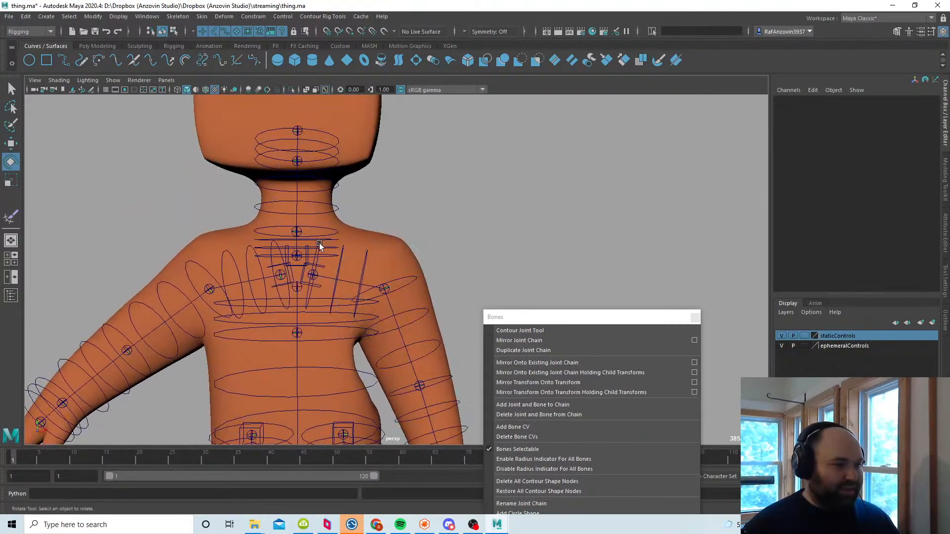
# Step: Select the neck bone head_ContourBone02 to inspect its settings
pyautogui.keyDown('alt'); pyautogui.moveTo(319, 243); pyautogui.dragTo(317, 240); pyautogui.keyUp('alt')
pyautogui.keyDown('alt'); pyautogui.moveTo(316, 239); pyautogui.dragTo(331, 260, button='middle'); pyautogui.keyUp('alt')
pyautogui.scroll(1, 331, 260)
pyautogui.click(310, 262)
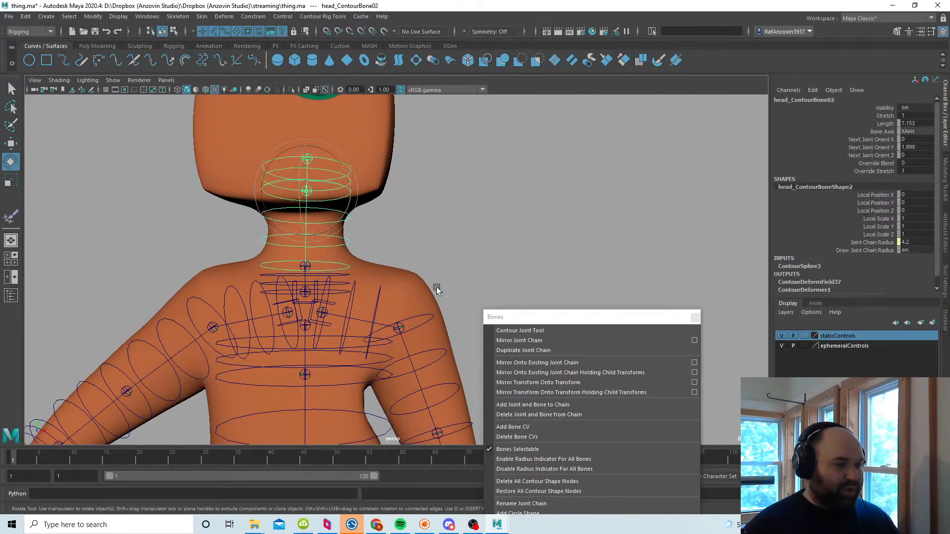
# Step: Try raising the left leg forward with leftLeg_ContourJoint02, and undo the rotation
pyautogui.keyDown('alt'); pyautogui.moveTo(395, 420); pyautogui.dragTo(387, 256, button='middle'); pyautogui.keyUp('alt')
pyautogui.keyDown('alt'); pyautogui.moveTo(387, 256); pyautogui.dragTo(360, 320, button='right'); pyautogui.keyUp('alt')
pyautogui.keyDown('alt'); pyautogui.moveTo(361, 320); pyautogui.dragTo(396, 355); pyautogui.keyUp('alt')
pyautogui.click(376, 325)
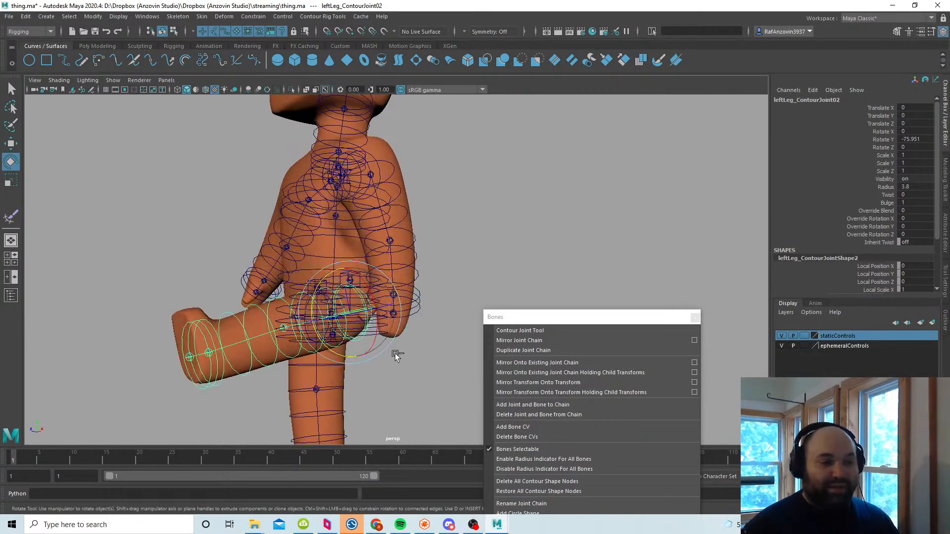
pyautogui.hotkey('ctrl', 'z')
pyautogui.hotkey('ctrl', 'z')
pyautogui.keyDown('alt'); pyautogui.moveTo(343, 322); pyautogui.dragTo(394, 357); pyautogui.keyUp('alt')
pyautogui.scroll(3, 387, 361)
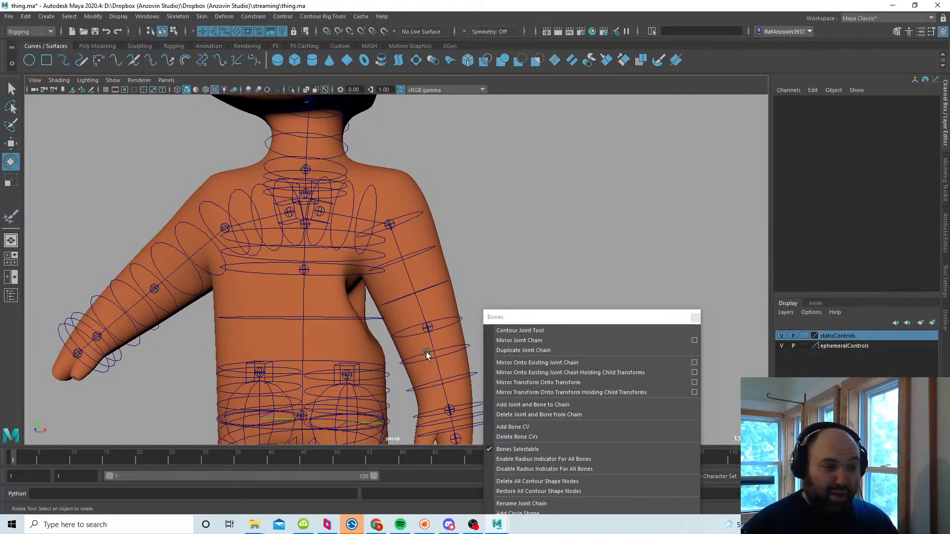
# Step: Try bending the lowered left arm at leftArm_ContourJoint03, and undo the bend
pyautogui.click(432, 327)
pyautogui.keyDown('alt'); pyautogui.moveTo(431, 327); pyautogui.dragTo(377, 382); pyautogui.keyUp('alt')
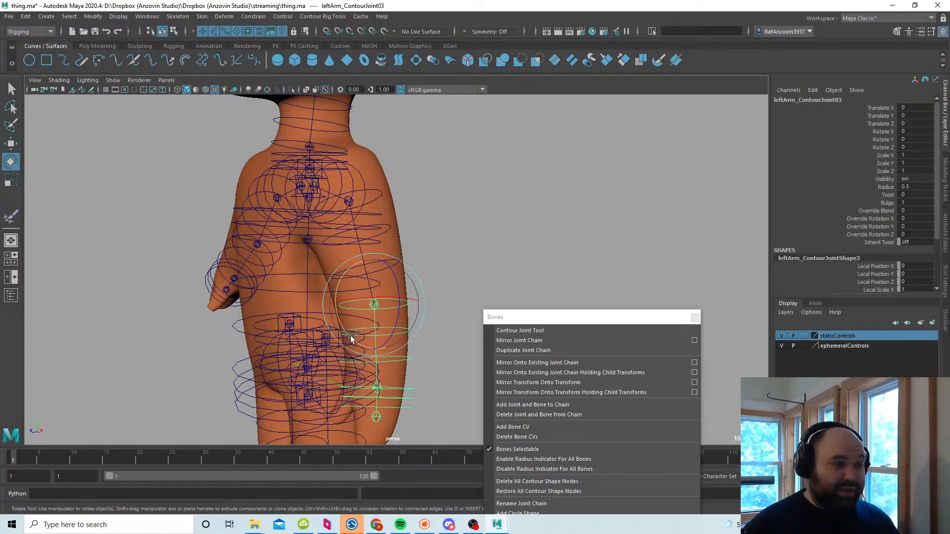
pyautogui.moveTo(351, 336); pyautogui.dragTo(322, 272)
pyautogui.keyDown('alt'); pyautogui.moveTo(363, 337); pyautogui.dragTo(316, 206); pyautogui.keyUp('alt')
pyautogui.hotkey('ctrl', 'z')
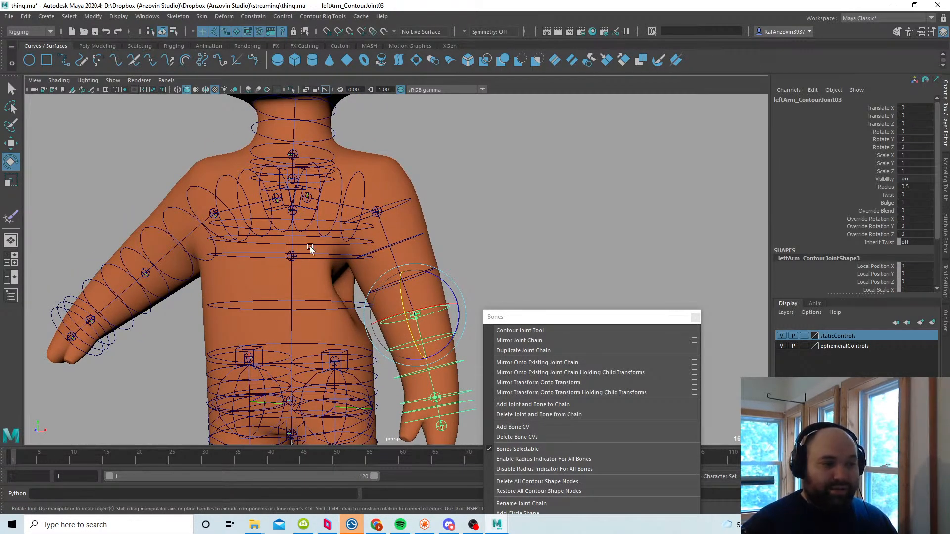
pyautogui.keyDown('alt'); pyautogui.moveTo(354, 273); pyautogui.dragTo(365, 263); pyautogui.keyUp('alt')
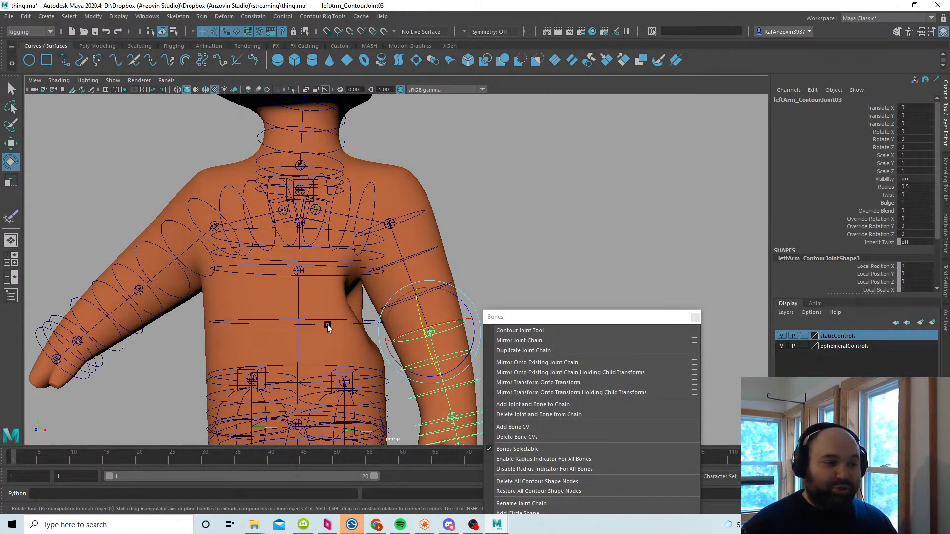
# Step: Select body_mesh, start painting skin weights in object selection mode, and open the paint tool's settings
pyautogui.click(358, 307)
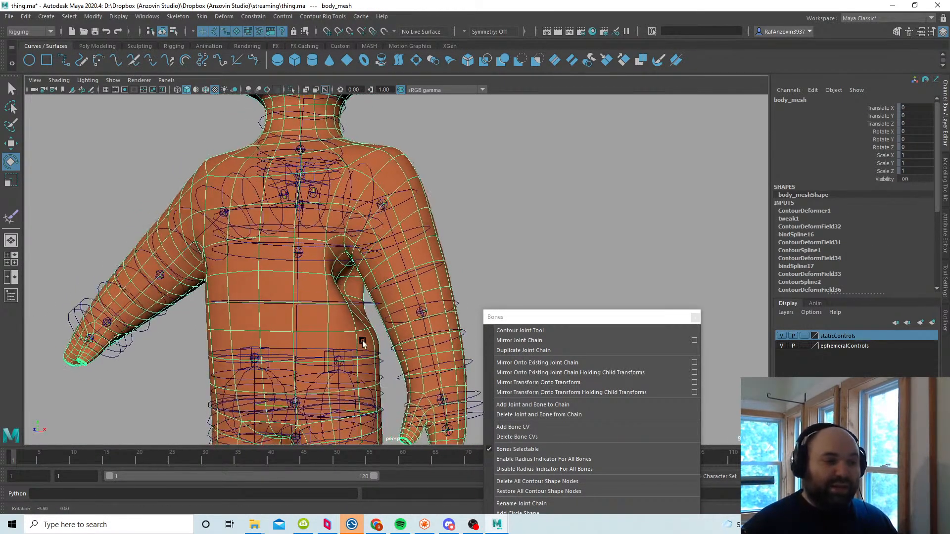
pyautogui.moveTo(363, 337)
pyautogui.keyDown('alt'); pyautogui.mouseDown()
pyautogui.moveTo(354, 329)
pyautogui.moveTo(388, 330)
pyautogui.mouseUp(); pyautogui.keyUp('alt')
pyautogui.click(11, 217)
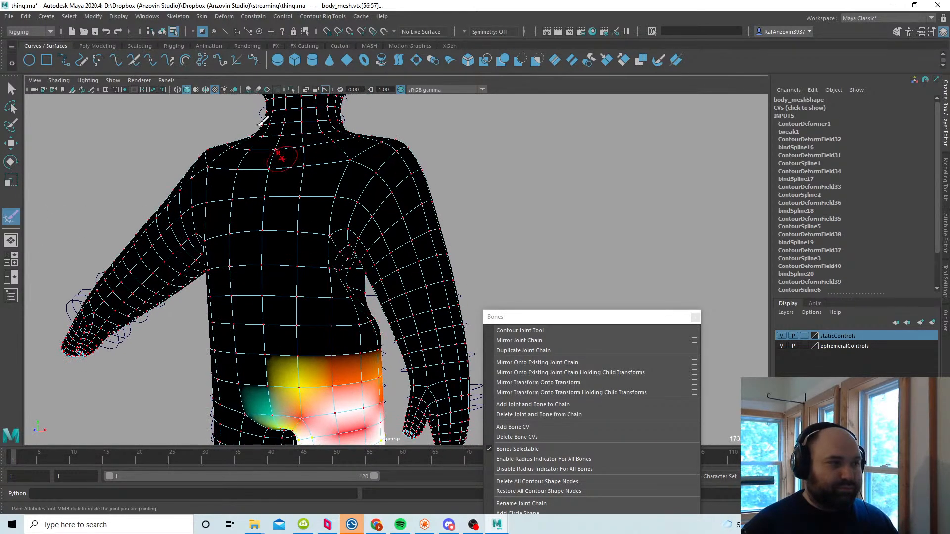
pyautogui.click(162, 33)
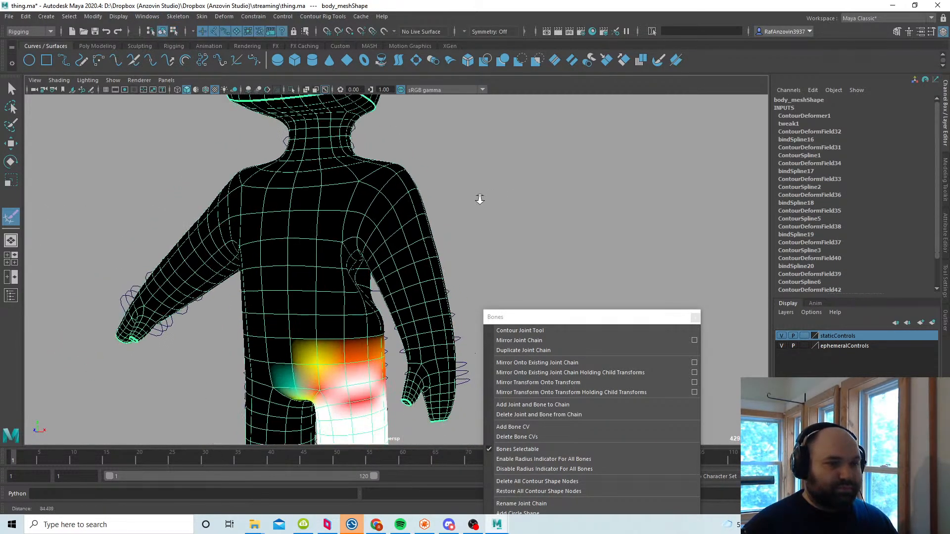
pyautogui.click(944, 281)
pyautogui.moveTo(585, 321); pyautogui.dragTo(581, 342)
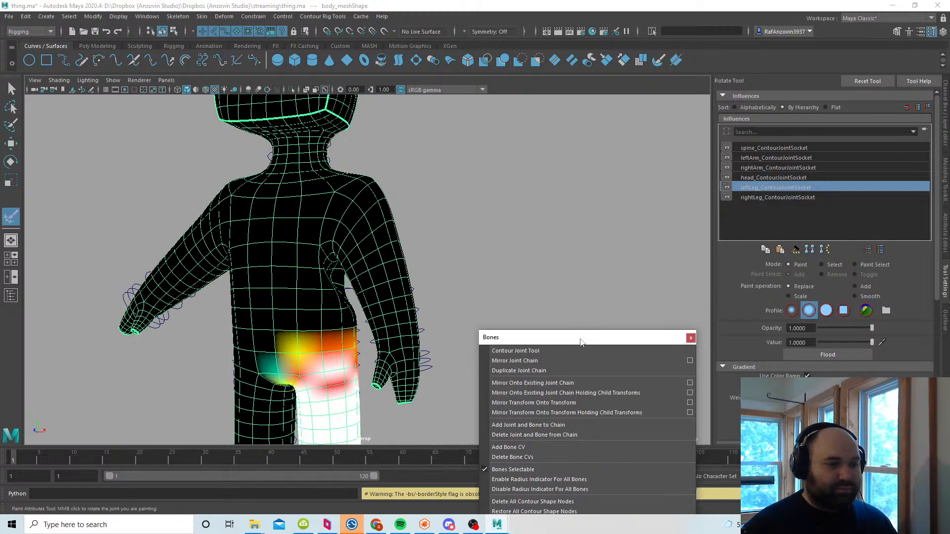
# Step: Check the leftArm_ContourJointSocket weights on the body mesh and make spine_ContourJointSocket the influence to paint
pyautogui.click(762, 167)
pyautogui.click(760, 157)
pyautogui.keyDown('alt'); pyautogui.moveTo(277, 305); pyautogui.dragTo(303, 303); pyautogui.keyUp('alt')
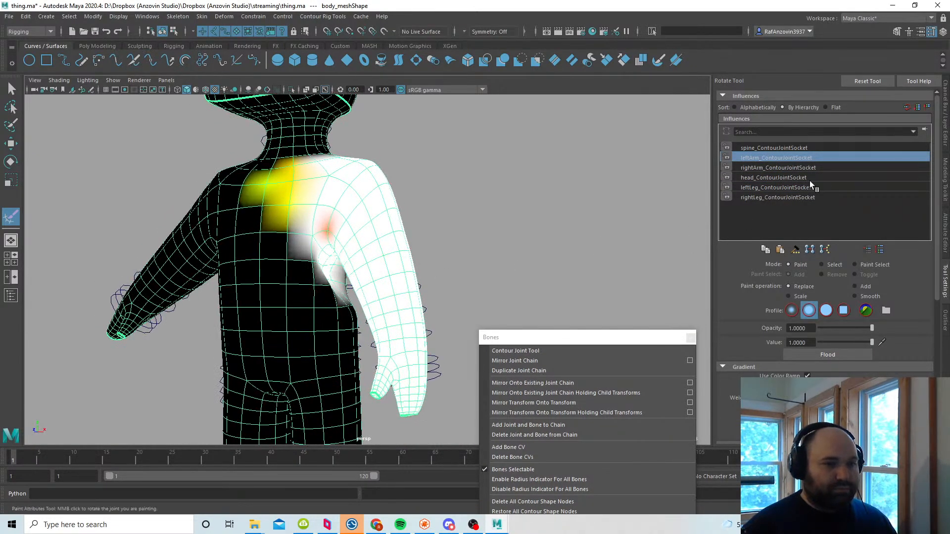
pyautogui.click(774, 149)
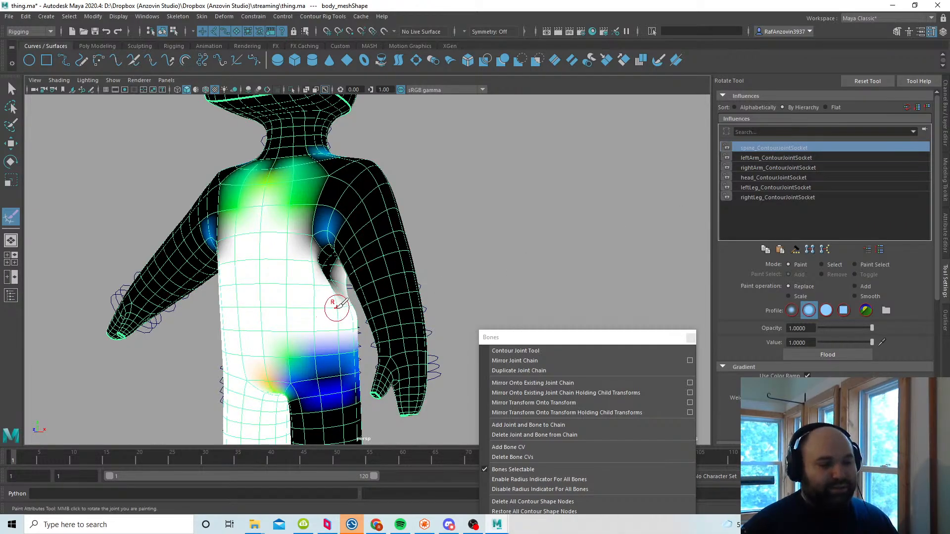
# Step: Smooth the spine_ContourJointSocket weights around the front of the left armpit with the paint brush
pyautogui.keyDown('alt'); pyautogui.moveTo(332, 307); pyautogui.dragTo(361, 319, button='right'); pyautogui.keyUp('alt')
pyautogui.moveTo(361, 320)
pyautogui.keyDown('alt'); pyautogui.mouseDown()
pyautogui.moveTo(339, 309)
pyautogui.moveTo(331, 318)
pyautogui.moveTo(341, 322)
pyautogui.moveTo(322, 314)
pyautogui.moveTo(326, 320)
pyautogui.mouseUp(); pyautogui.keyUp('alt')
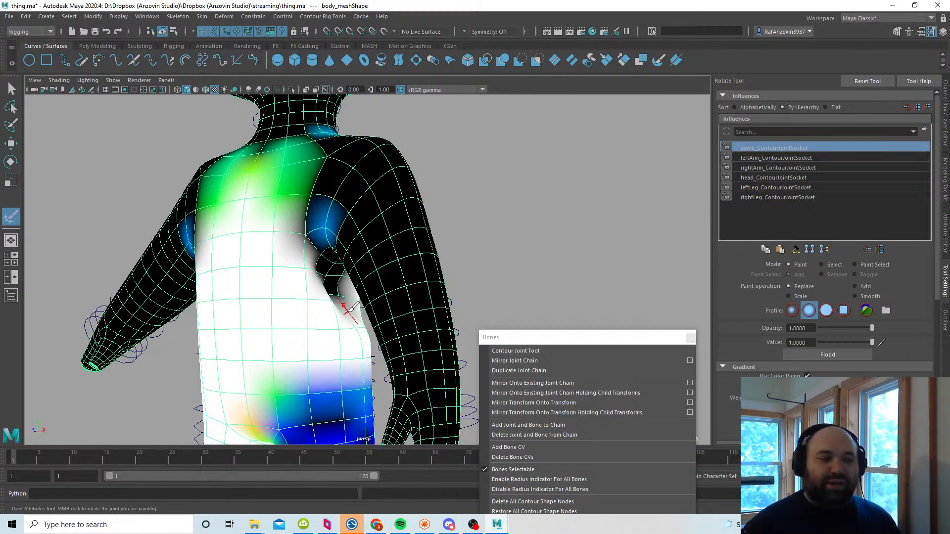
pyautogui.moveTo(375, 290)
pyautogui.keyDown('alt'); pyautogui.mouseDown()
pyautogui.moveTo(345, 312)
pyautogui.moveTo(359, 344)
pyautogui.moveTo(341, 339)
pyautogui.mouseUp(); pyautogui.keyUp('alt')
pyautogui.scroll(3, 346, 344)
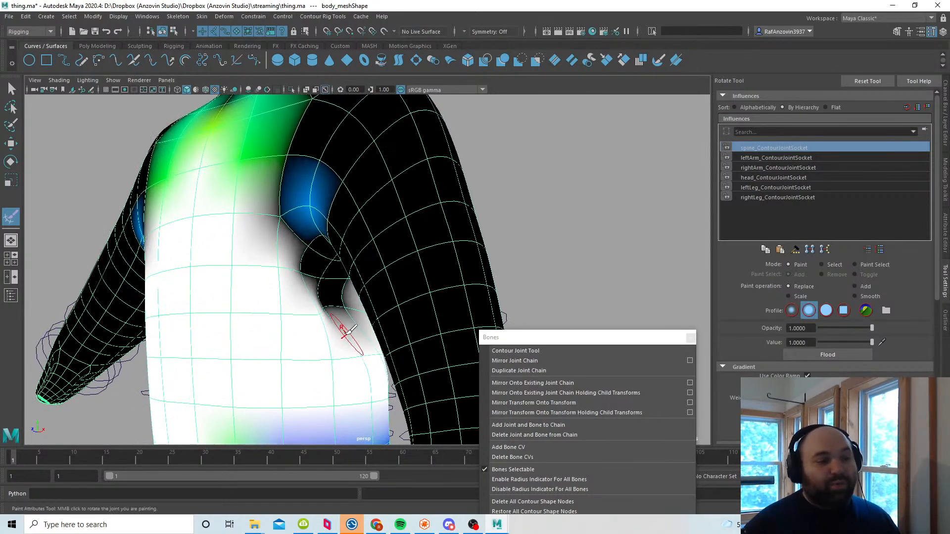
pyautogui.keyDown('alt'); pyautogui.moveTo(349, 343); pyautogui.dragTo(349, 359, button='middle'); pyautogui.keyUp('alt')
pyautogui.moveTo(351, 332)
pyautogui.mouseDown()
pyautogui.moveTo(297, 272)
pyautogui.moveTo(342, 314)
pyautogui.moveTo(189, 312)
pyautogui.moveTo(362, 326)
pyautogui.moveTo(383, 308)
pyautogui.moveTo(348, 325)
pyautogui.moveTo(491, 335)
pyautogui.moveTo(360, 333)
pyautogui.moveTo(397, 331)
pyautogui.moveTo(341, 221)
pyautogui.moveTo(327, 239)
pyautogui.moveTo(312, 170)
pyautogui.moveTo(353, 251)
pyautogui.mouseUp()
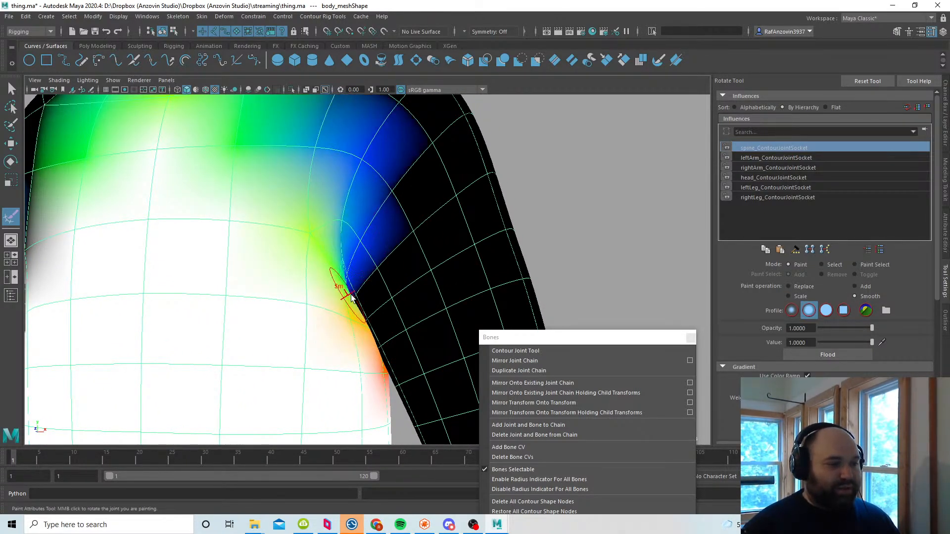
# Step: Smooth the spine_ContourJointSocket weights across the back of the left shoulder and armpit
pyautogui.keyDown('alt'); pyautogui.moveTo(350, 297); pyautogui.dragTo(376, 277); pyautogui.keyUp('alt')
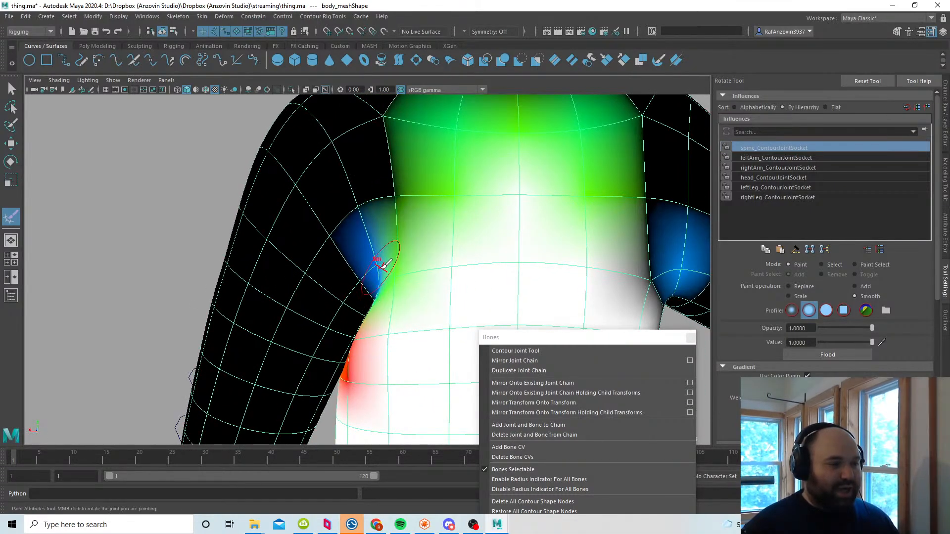
pyautogui.keyDown('alt'); pyautogui.moveTo(387, 315); pyautogui.dragTo(379, 317); pyautogui.keyUp('alt')
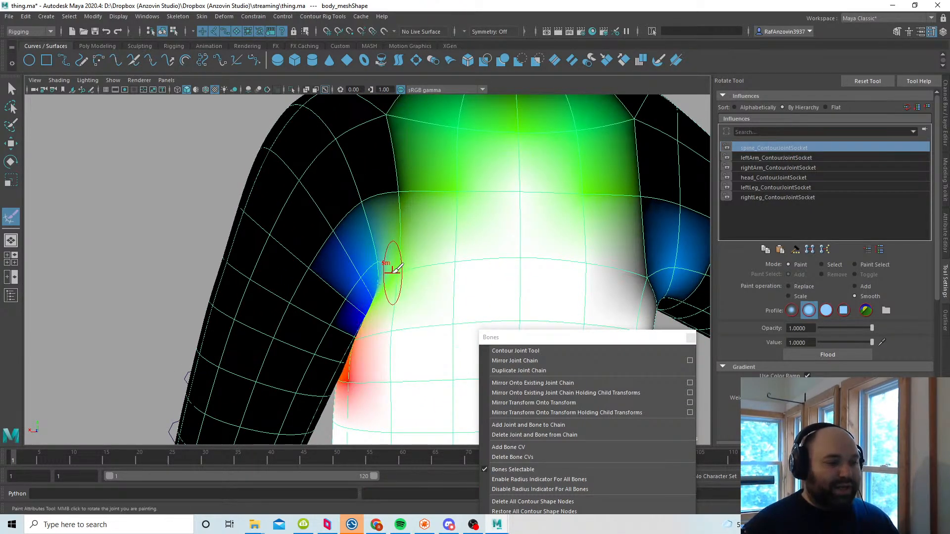
pyautogui.keyDown('alt'); pyautogui.moveTo(387, 276); pyautogui.dragTo(357, 239); pyautogui.keyUp('alt')
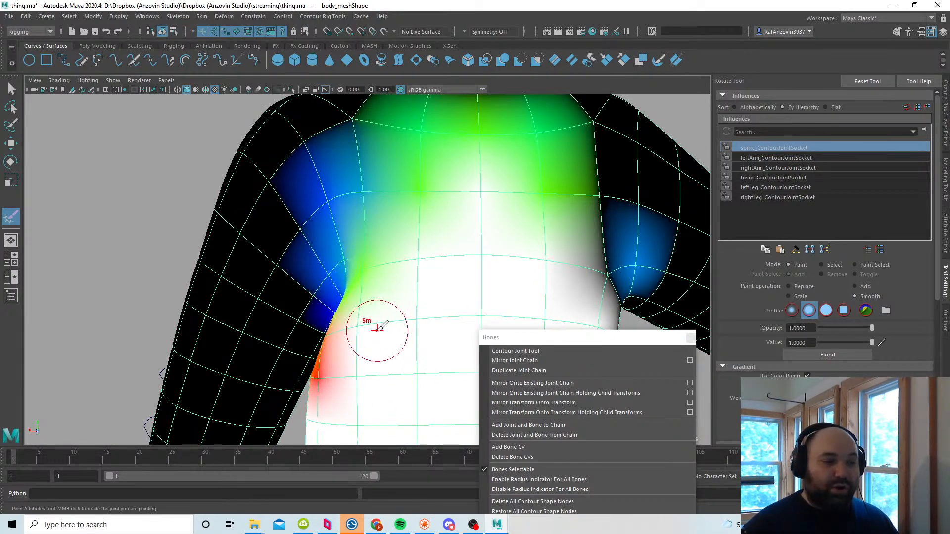
pyautogui.moveTo(377, 331)
pyautogui.keyDown('alt'); pyautogui.mouseDown(button='right')
pyautogui.moveTo(384, 335)
pyautogui.moveTo(365, 336)
pyautogui.mouseUp(button='right'); pyautogui.keyUp('alt')
pyautogui.keyDown('alt'); pyautogui.moveTo(365, 335); pyautogui.dragTo(343, 301, button='middle'); pyautogui.keyUp('alt')
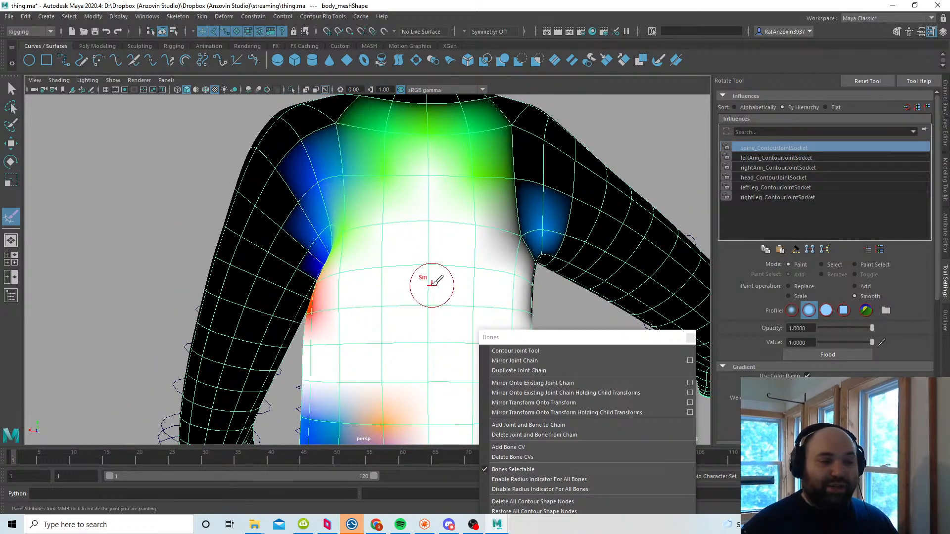
pyautogui.moveTo(434, 282)
pyautogui.keyDown('alt'); pyautogui.mouseDown()
pyautogui.moveTo(426, 277)
pyautogui.moveTo(397, 298)
pyautogui.moveTo(396, 332)
pyautogui.moveTo(377, 333)
pyautogui.moveTo(392, 340)
pyautogui.moveTo(372, 332)
pyautogui.mouseUp(); pyautogui.keyUp('alt')
pyautogui.moveTo(333, 307)
pyautogui.mouseDown()
pyautogui.moveTo(319, 251)
pyautogui.moveTo(360, 290)
pyautogui.mouseUp()
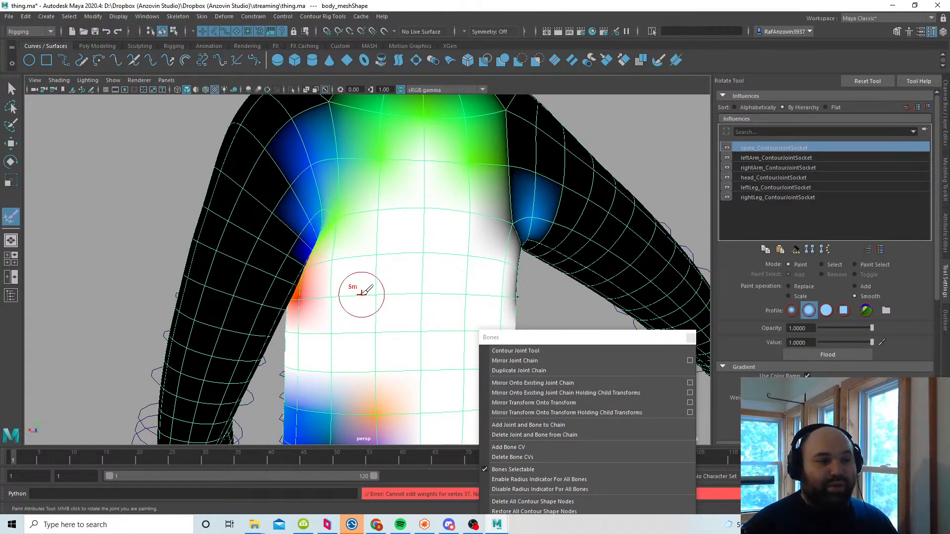
# Step: Refine the spine weights just below the left armpit with further Smooth strokes on the back and front of the torso
pyautogui.keyDown('alt'); pyautogui.moveTo(366, 299); pyautogui.dragTo(365, 312); pyautogui.keyUp('alt')
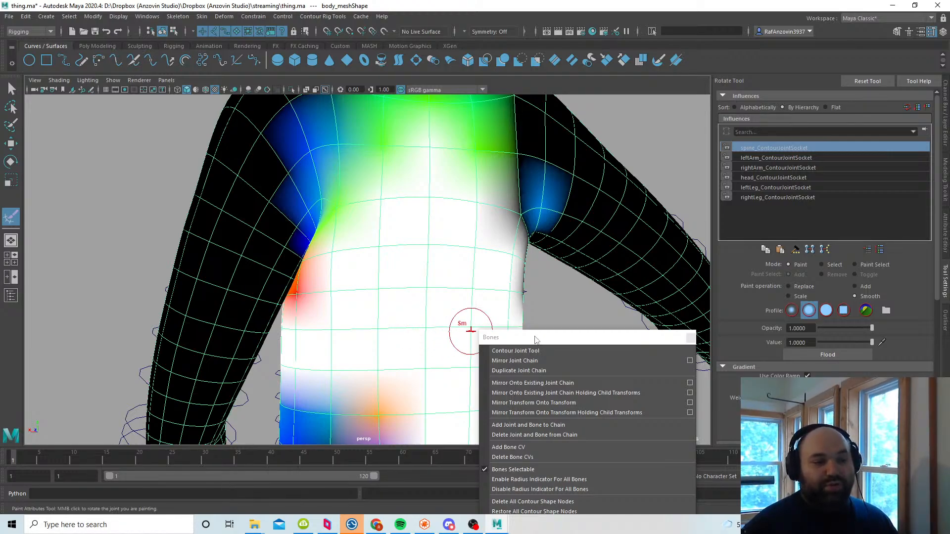
pyautogui.moveTo(537, 339); pyautogui.dragTo(600, 334)
pyautogui.keyDown('alt'); pyautogui.moveTo(441, 339); pyautogui.dragTo(394, 336, button='right'); pyautogui.keyUp('alt')
pyautogui.moveTo(393, 337)
pyautogui.keyDown('alt'); pyautogui.mouseDown()
pyautogui.moveTo(377, 335)
pyautogui.moveTo(409, 339)
pyautogui.moveTo(383, 339)
pyautogui.mouseUp(); pyautogui.keyUp('alt')
pyautogui.keyDown('alt'); pyautogui.moveTo(367, 336); pyautogui.dragTo(374, 349, button='middle'); pyautogui.keyUp('alt')
pyautogui.keyDown('alt'); pyautogui.moveTo(349, 345); pyautogui.dragTo(366, 343, button='right'); pyautogui.keyUp('alt')
pyautogui.moveTo(337, 254)
pyautogui.mouseDown()
pyautogui.moveTo(328, 288)
pyautogui.moveTo(341, 267)
pyautogui.mouseUp()
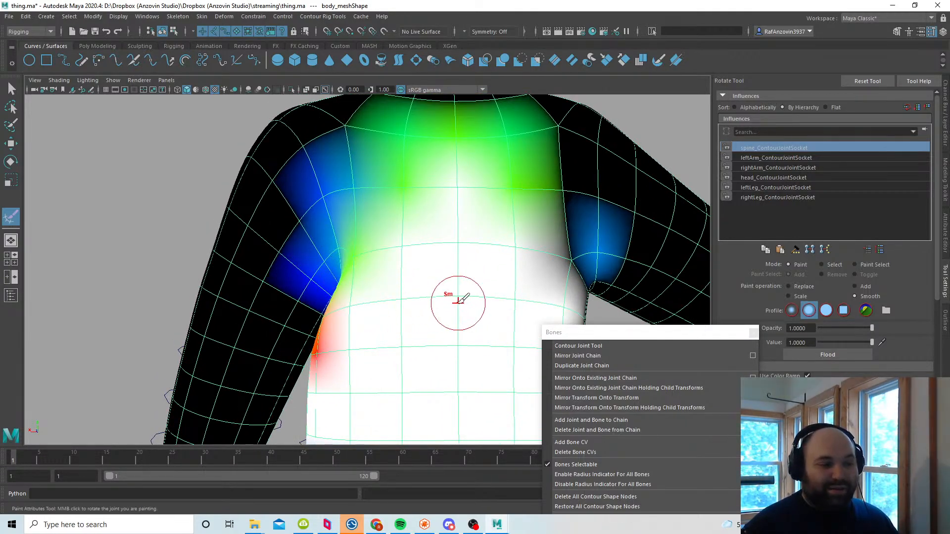
pyautogui.moveTo(456, 297)
pyautogui.keyDown('alt'); pyautogui.mouseDown()
pyautogui.moveTo(328, 340)
pyautogui.moveTo(435, 329)
pyautogui.moveTo(380, 341)
pyautogui.moveTo(389, 336)
pyautogui.mouseUp(); pyautogui.keyUp('alt')
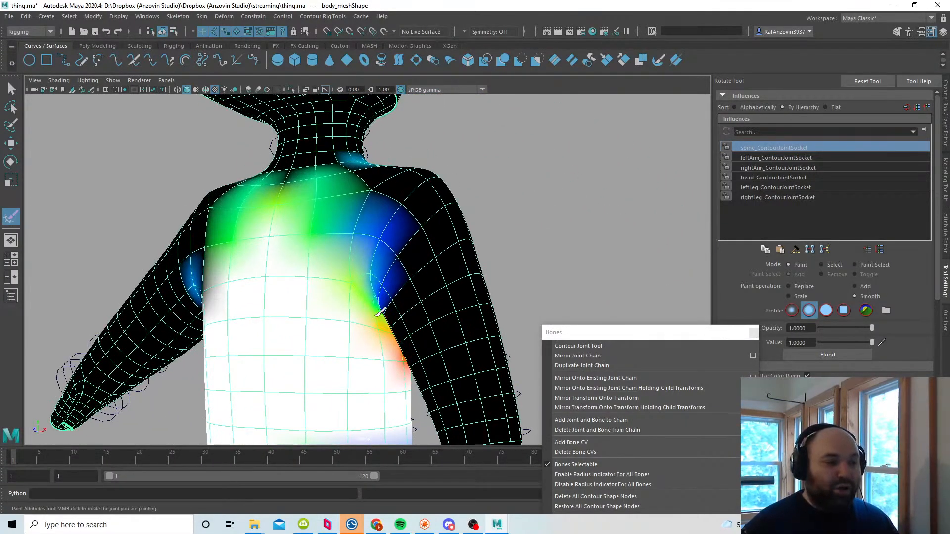
pyautogui.moveTo(366, 275); pyautogui.dragTo(357, 320)
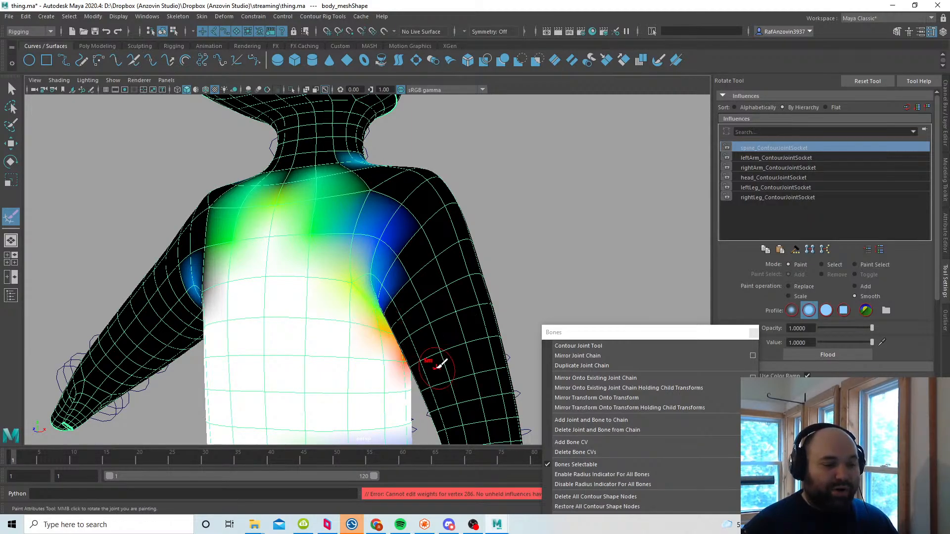
# Step: Try rotating leftArm_ContourJoint02, and undo back to the raised left arm with body_mesh selected
pyautogui.moveTo(593, 332); pyautogui.dragTo(671, 189)
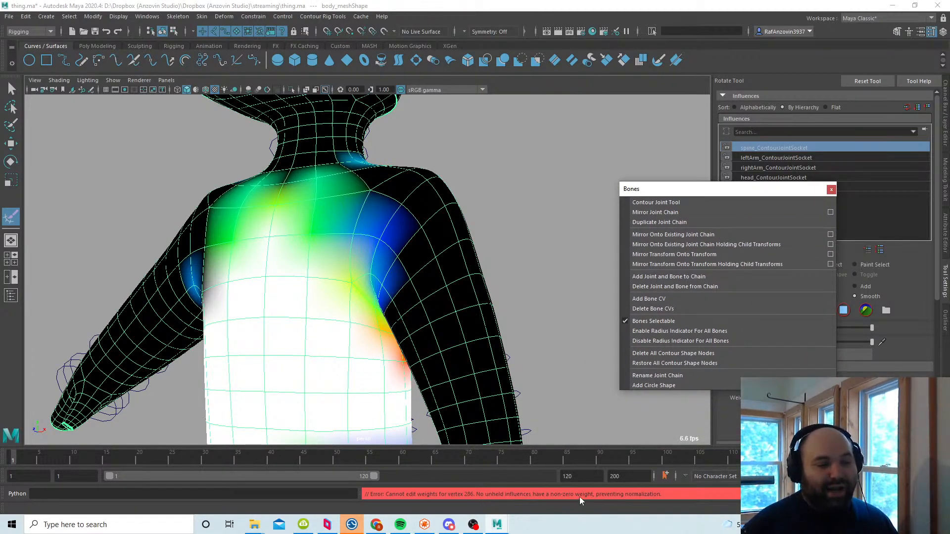
pyautogui.keyDown('alt'); pyautogui.moveTo(396, 360); pyautogui.dragTo(451, 435); pyautogui.keyUp('alt')
pyautogui.moveTo(400, 340)
pyautogui.keyDown('alt'); pyautogui.mouseDown()
pyautogui.moveTo(386, 345)
pyautogui.moveTo(388, 322)
pyautogui.moveTo(443, 314)
pyautogui.moveTo(376, 316)
pyautogui.moveTo(392, 324)
pyautogui.moveTo(322, 272)
pyautogui.moveTo(318, 314)
pyautogui.moveTo(390, 261)
pyautogui.moveTo(372, 249)
pyautogui.moveTo(424, 264)
pyautogui.moveTo(405, 269)
pyautogui.mouseUp(); pyautogui.keyUp('alt')
pyautogui.keyDown('alt'); pyautogui.moveTo(447, 355); pyautogui.dragTo(529, 351); pyautogui.keyUp('alt')
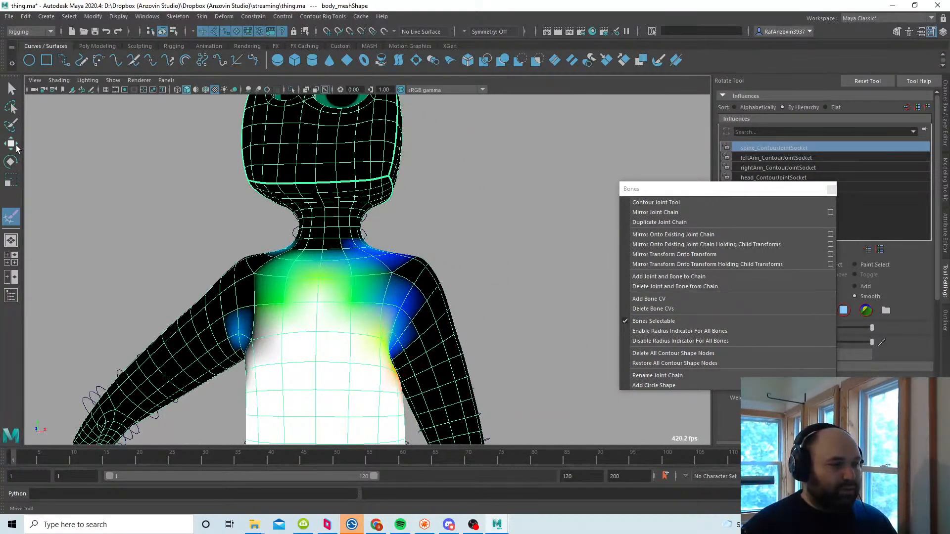
pyautogui.press('w')
pyautogui.click(406, 300)
pyautogui.press('e')
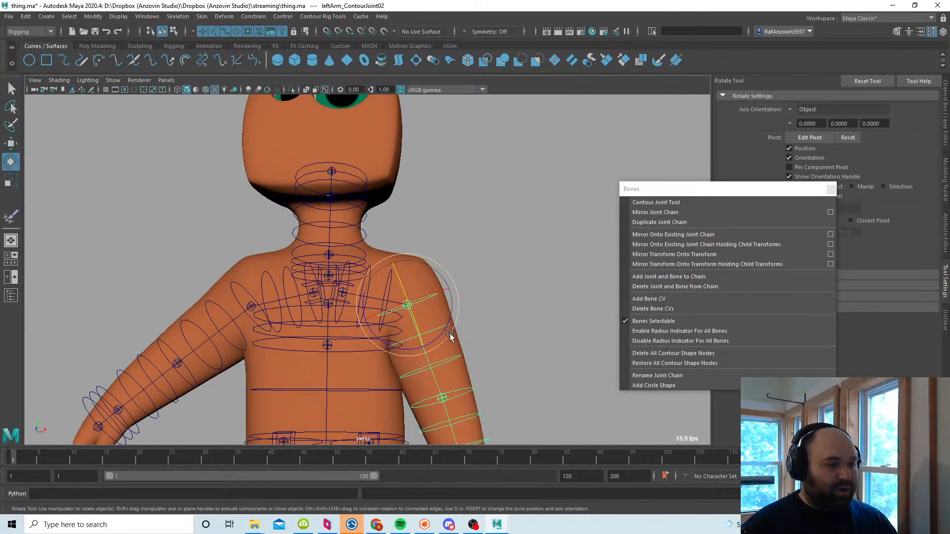
pyautogui.moveTo(449, 333); pyautogui.dragTo(396, 370)
pyautogui.hotkey('ctrl', 'z')
pyautogui.hotkey('ctrl', 'z')
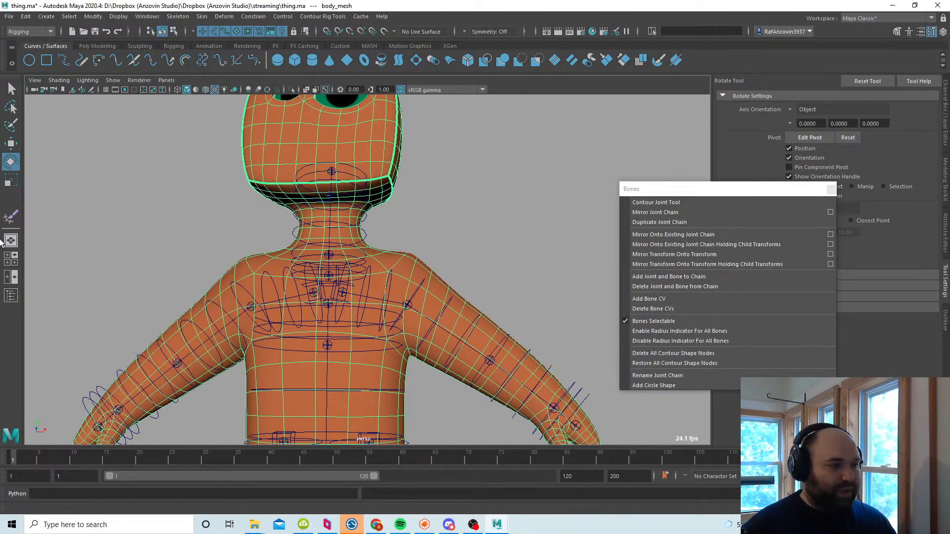
# Step: Resume weight painting on body_mesh and smooth the leftArm_ContourJointSocket weights along the torso side below the left armpit
pyautogui.press('y')
pyautogui.scroll(3, 436, 371)
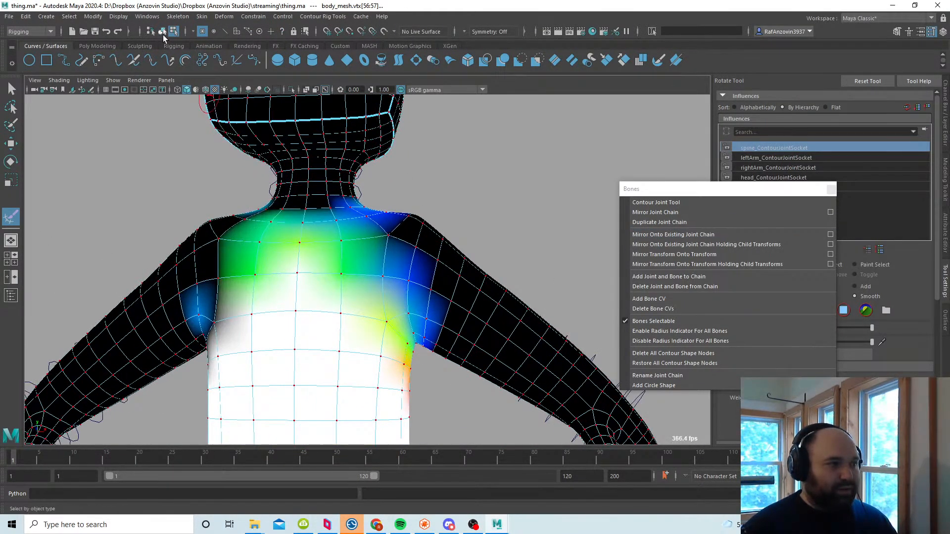
pyautogui.click(162, 31)
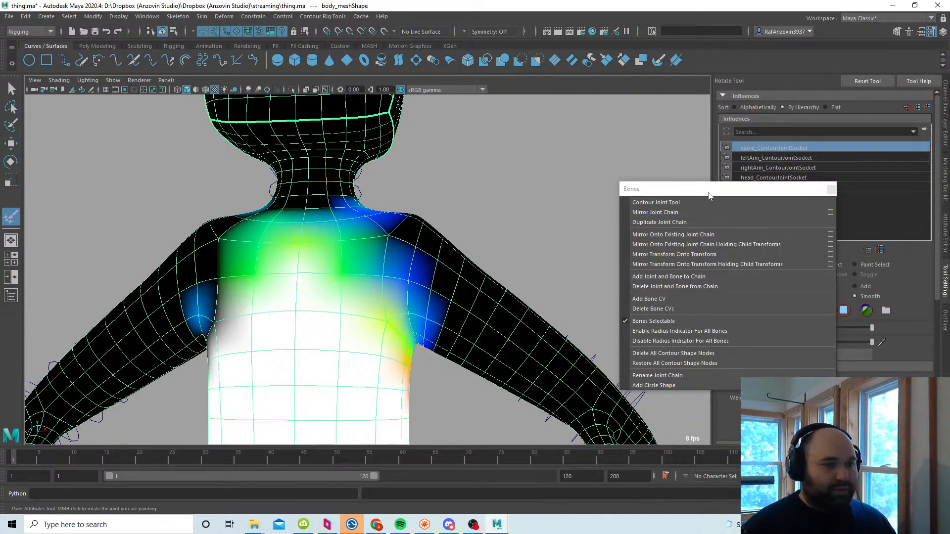
pyautogui.moveTo(708, 192); pyautogui.dragTo(616, 355)
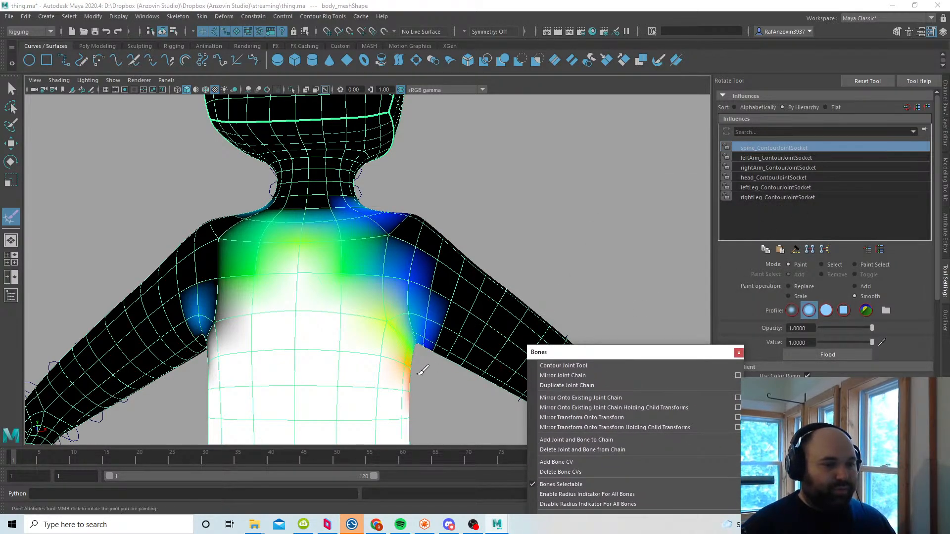
pyautogui.moveTo(435, 357)
pyautogui.keyDown('alt'); pyautogui.mouseDown()
pyautogui.moveTo(415, 359)
pyautogui.moveTo(416, 297)
pyautogui.moveTo(424, 337)
pyautogui.mouseUp(); pyautogui.keyUp('alt')
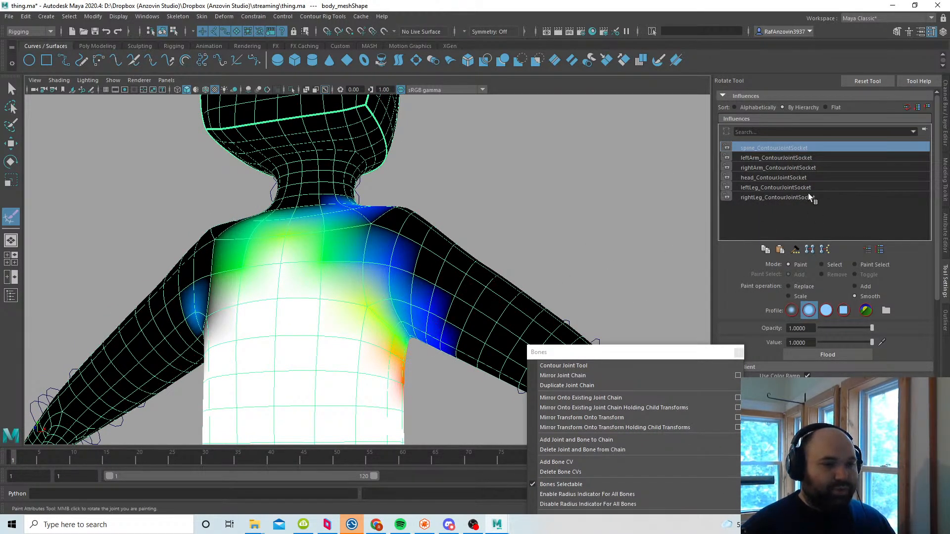
pyautogui.click(777, 158)
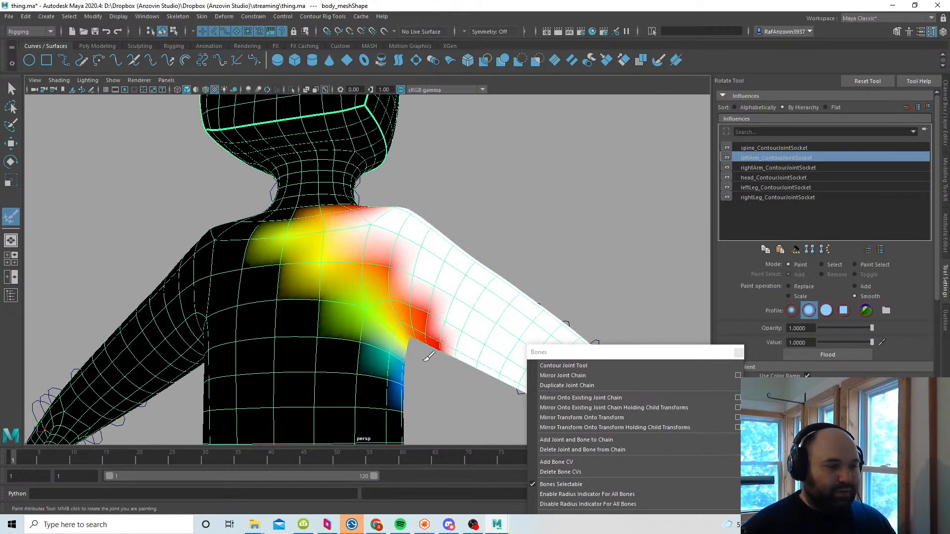
pyautogui.moveTo(391, 386)
pyautogui.mouseDown()
pyautogui.moveTo(365, 338)
pyautogui.moveTo(374, 386)
pyautogui.moveTo(326, 365)
pyautogui.moveTo(347, 354)
pyautogui.mouseUp()
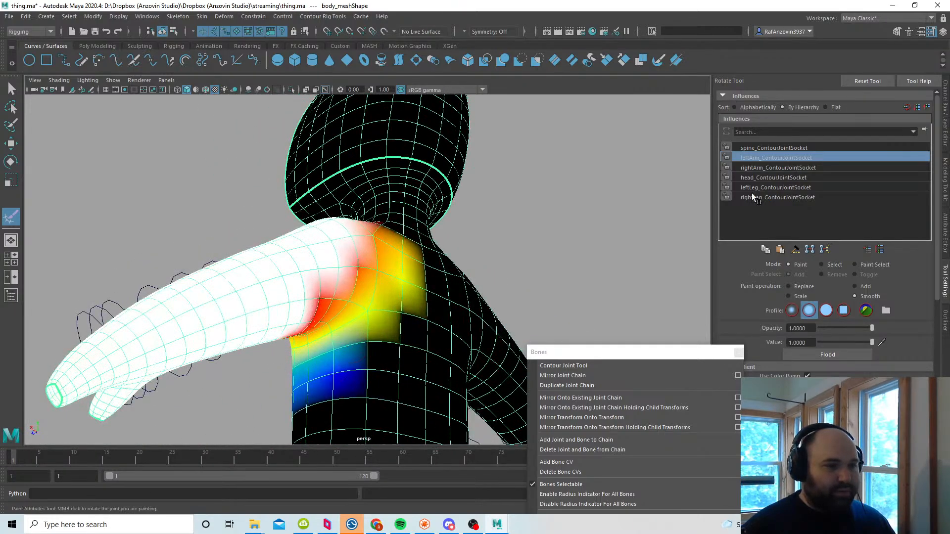
# Step: Switch to spine_ContourJointSocket and smooth its weights from the left armpit into the upper arm, front and back
pyautogui.click(775, 148)
pyautogui.keyDown('alt'); pyautogui.moveTo(559, 282); pyautogui.dragTo(468, 316); pyautogui.keyUp('alt')
pyautogui.moveTo(619, 355); pyautogui.dragTo(562, 411)
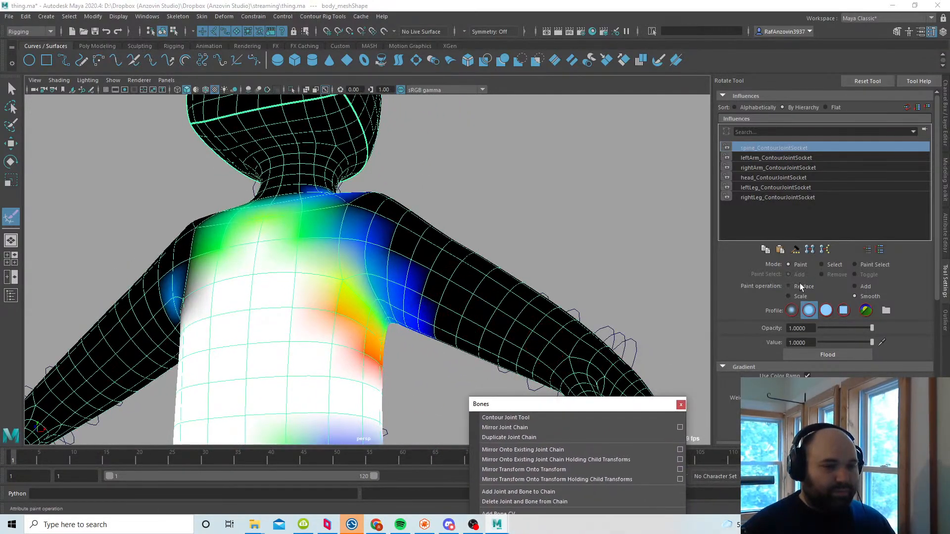
pyautogui.click(826, 328)
pyautogui.moveTo(361, 303); pyautogui.dragTo(382, 273)
pyautogui.moveTo(378, 317)
pyautogui.mouseDown()
pyautogui.moveTo(354, 295)
pyautogui.moveTo(394, 328)
pyautogui.mouseUp()
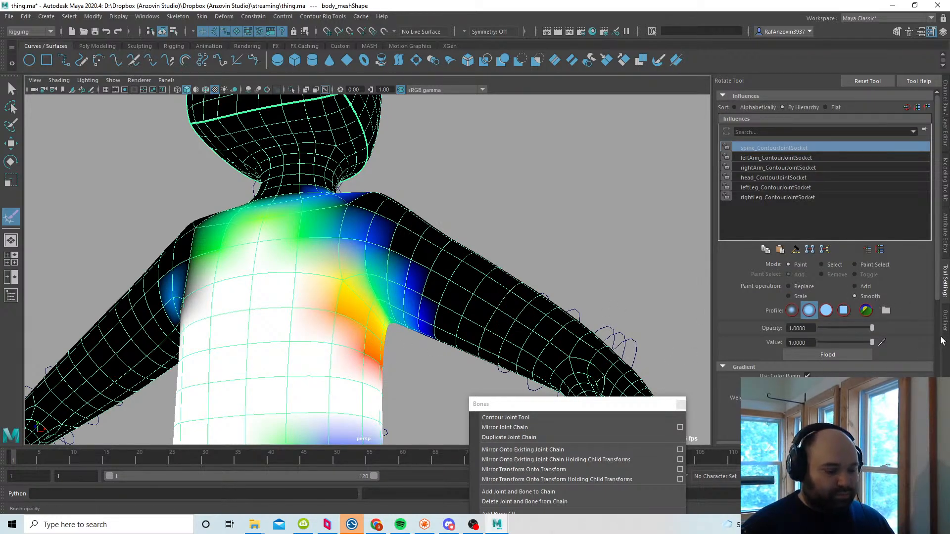
pyautogui.moveTo(371, 282); pyautogui.dragTo(350, 211)
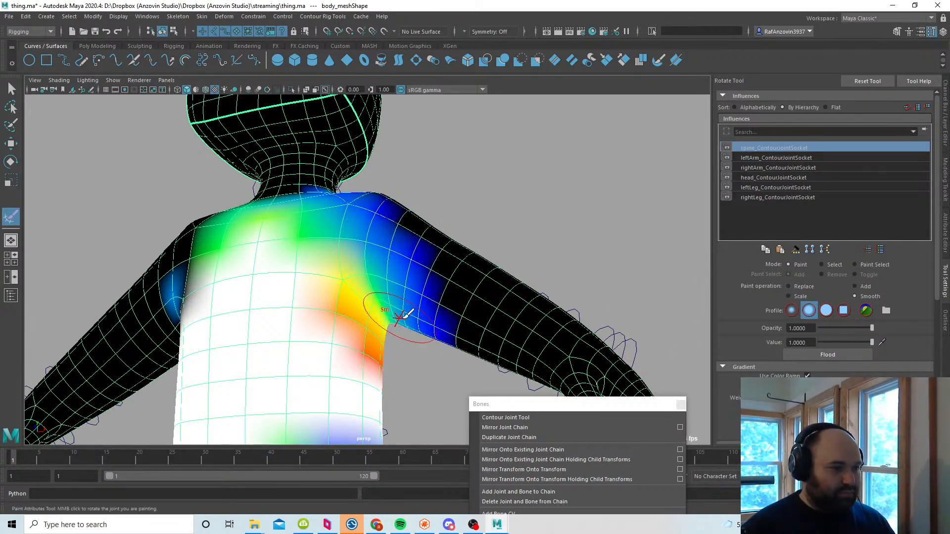
pyautogui.keyDown('alt'); pyautogui.moveTo(398, 317); pyautogui.dragTo(163, 319); pyautogui.keyUp('alt')
pyautogui.moveTo(341, 342)
pyautogui.mouseDown()
pyautogui.moveTo(353, 317)
pyautogui.moveTo(316, 347)
pyautogui.mouseUp()
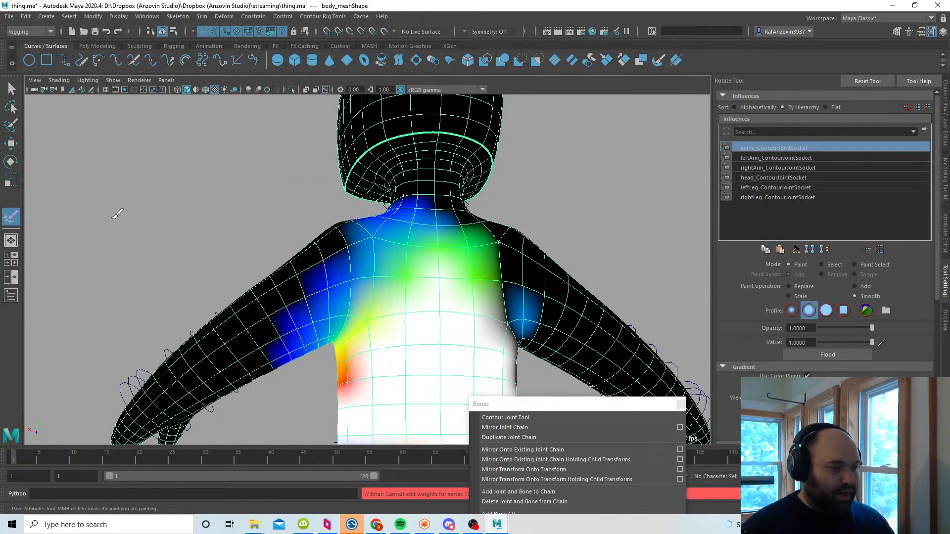
# Step: Rotate leftArm_ContourJoint02 down about 45 degrees to bring the left arm to the character's side
pyautogui.click(11, 142)
pyautogui.click(120, 210)
pyautogui.keyDown('alt'); pyautogui.moveTo(122, 210); pyautogui.dragTo(312, 256); pyautogui.keyUp('alt')
pyautogui.click(407, 273)
pyautogui.press('e')
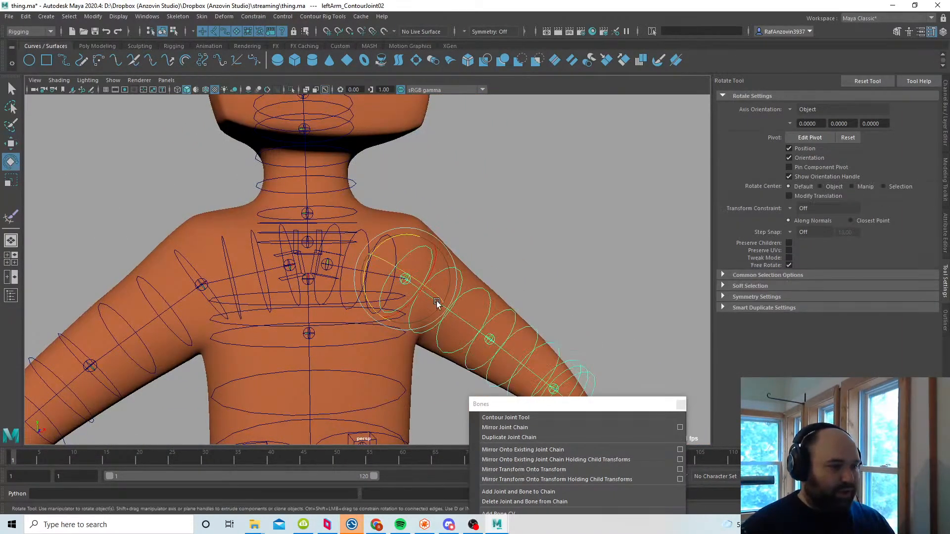
pyautogui.keyDown('alt'); pyautogui.moveTo(436, 301); pyautogui.dragTo(421, 292); pyautogui.keyUp('alt')
pyautogui.moveTo(407, 238); pyautogui.dragTo(425, 263)
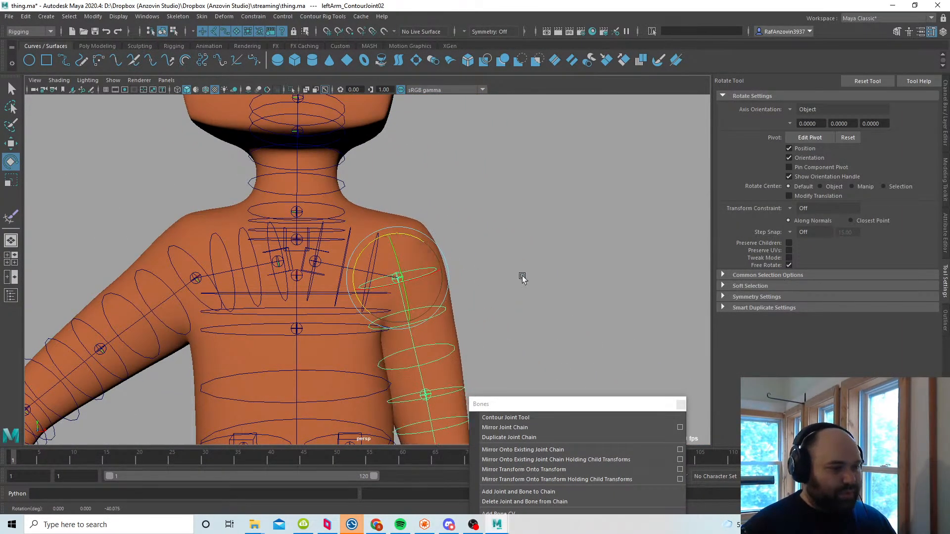
pyautogui.scroll(-5, 421, 268)
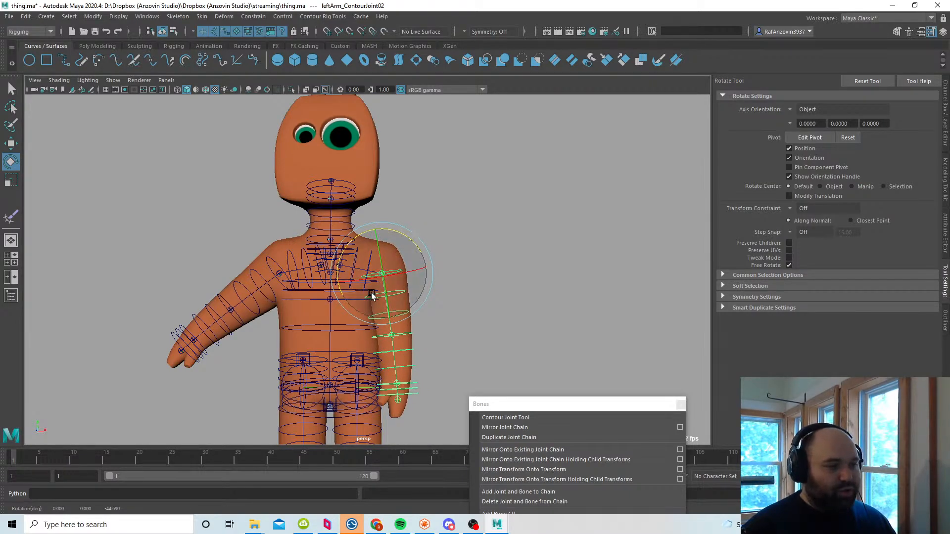
# Step: Rotate leftArm_ContourJoint02 up to about 33 degrees in Z, holding the left arm roughly horizontal
pyautogui.keyDown('alt'); pyautogui.moveTo(412, 308); pyautogui.dragTo(415, 295); pyautogui.keyUp('alt')
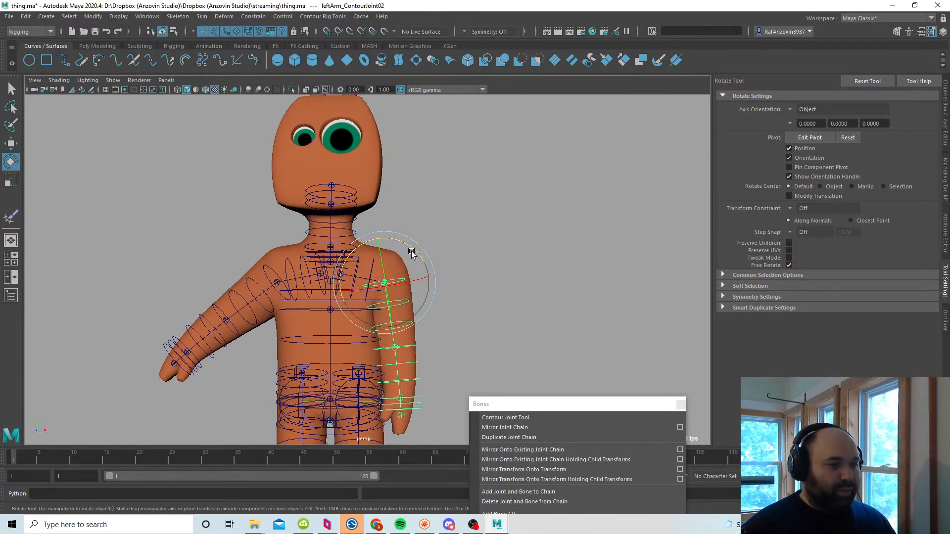
pyautogui.moveTo(411, 250); pyautogui.dragTo(376, 262)
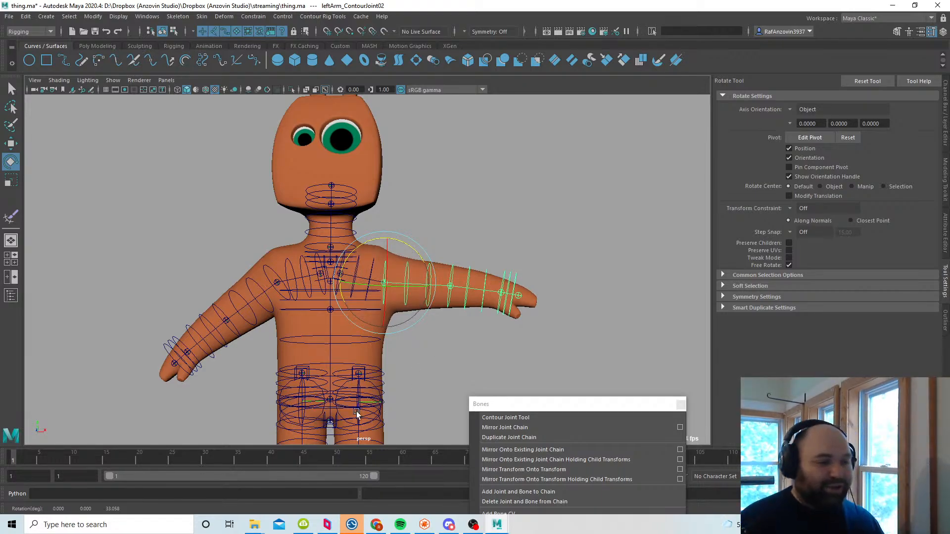
pyautogui.moveTo(410, 400)
pyautogui.keyDown('alt'); pyautogui.mouseDown(button='middle')
pyautogui.moveTo(413, 345)
pyautogui.moveTo(418, 390)
pyautogui.mouseUp(button='middle'); pyautogui.keyUp('alt')
pyautogui.keyDown('alt'); pyautogui.moveTo(418, 389); pyautogui.dragTo(437, 381, button='right'); pyautogui.keyUp('alt')
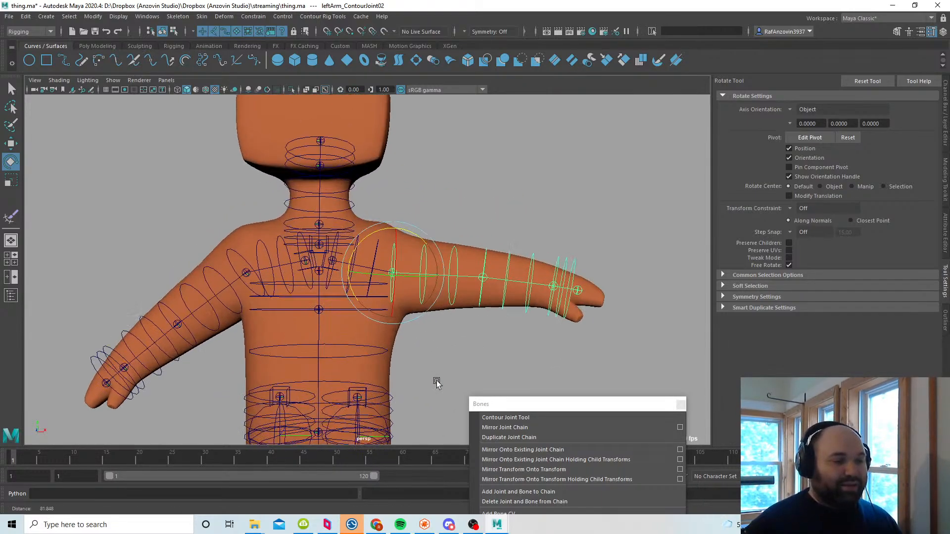
pyautogui.keyDown('alt'); pyautogui.moveTo(398, 298); pyautogui.dragTo(380, 337, button='middle'); pyautogui.keyUp('alt')
# Step: Select leftArm_ContourJoint03 and twist the left forearm about -91 degrees around its X axis
pyautogui.click(488, 313)
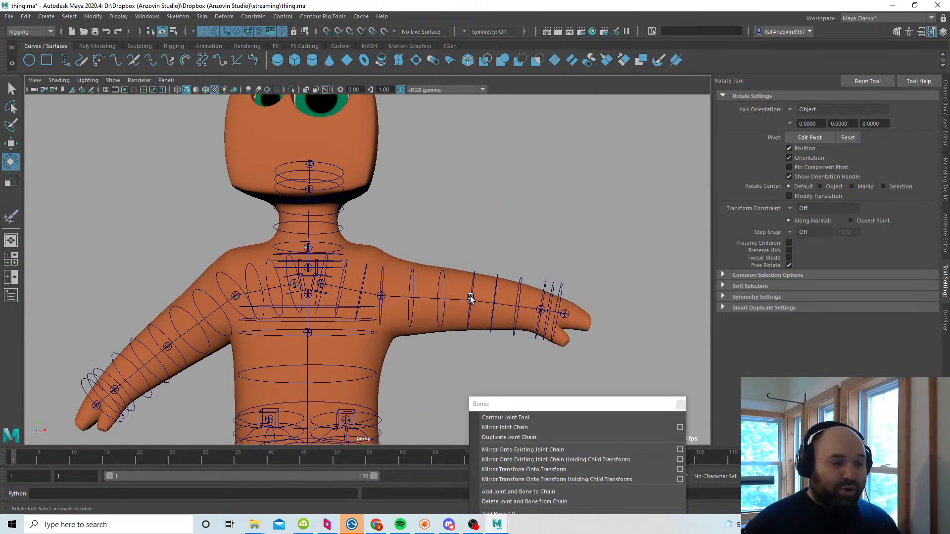
pyautogui.click(468, 298)
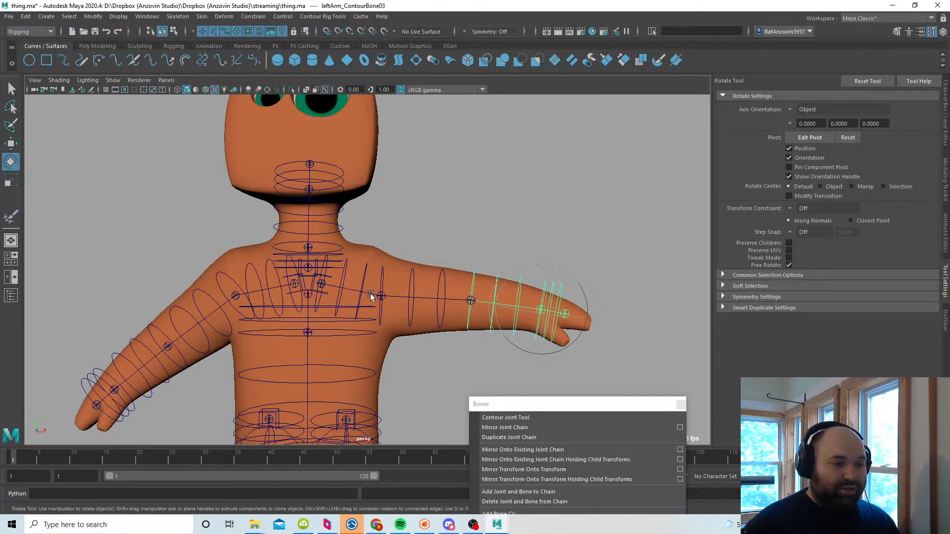
pyautogui.click(496, 365)
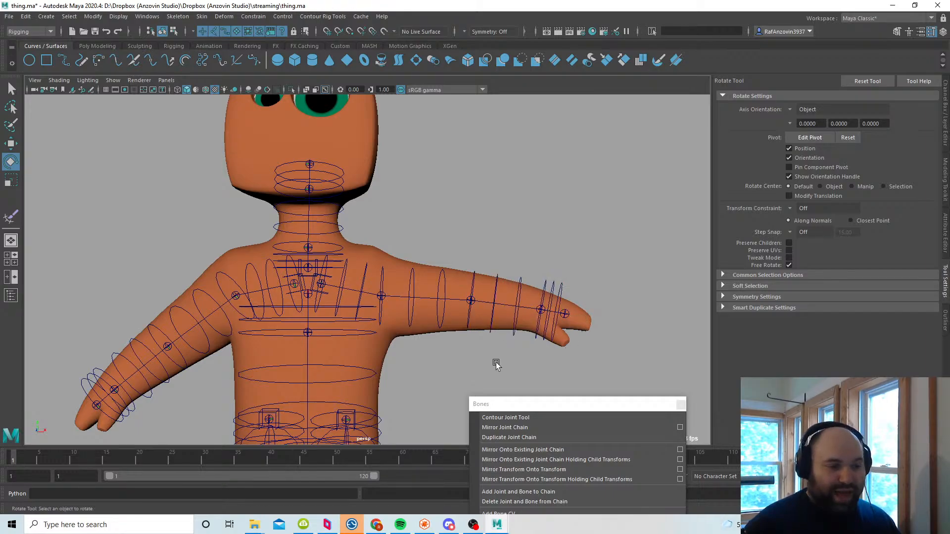
pyautogui.click(469, 302)
pyautogui.moveTo(468, 303); pyautogui.dragTo(481, 266)
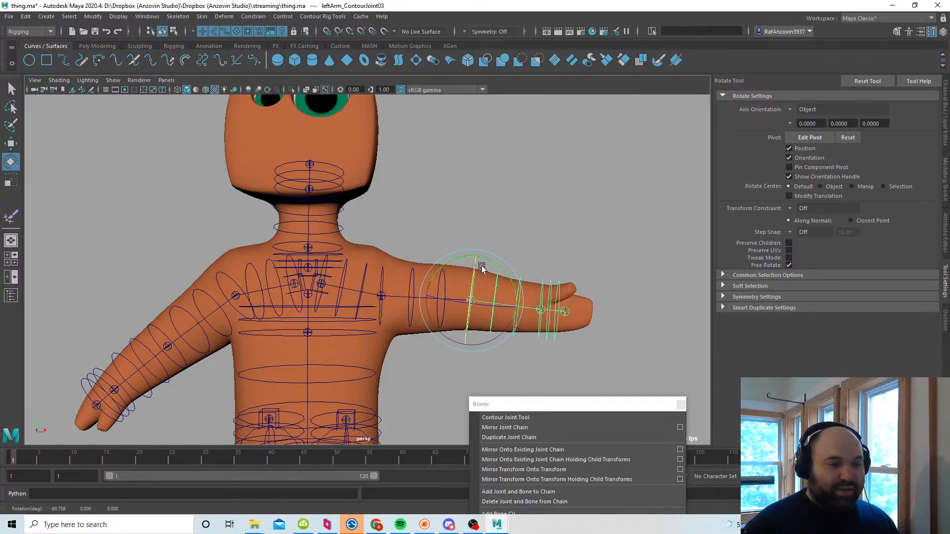
# Step: Show the wireframe on the shaded model and twist leftArm_ContourJoint03 the opposite way to about 83 degrees in X
pyautogui.click(212, 92)
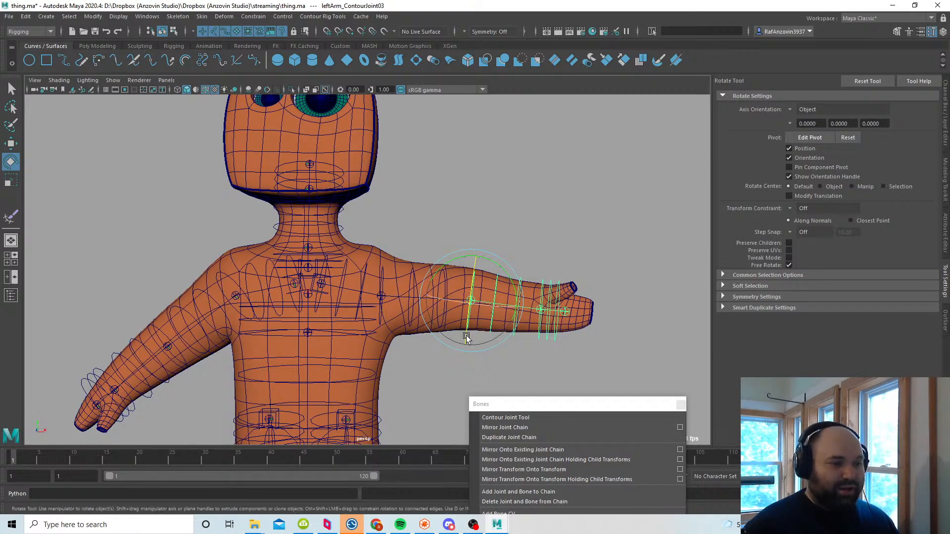
pyautogui.moveTo(466, 330)
pyautogui.mouseDown()
pyautogui.moveTo(475, 293)
pyautogui.moveTo(470, 313)
pyautogui.moveTo(452, 319)
pyautogui.mouseUp()
pyautogui.scroll(5, 453, 319)
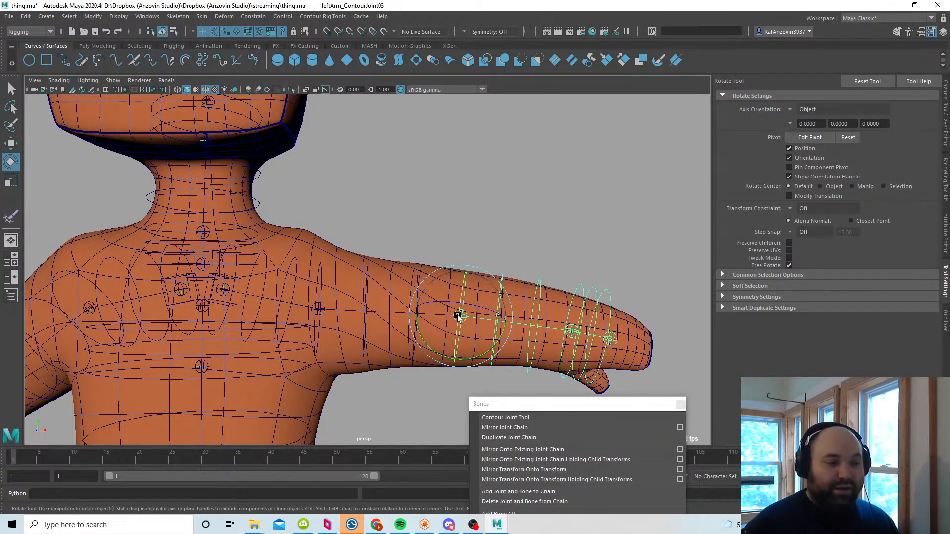
pyautogui.moveTo(454, 346)
pyautogui.mouseDown()
pyautogui.moveTo(455, 326)
pyautogui.moveTo(455, 349)
pyautogui.mouseUp()
pyautogui.scroll(-3, 465, 341)
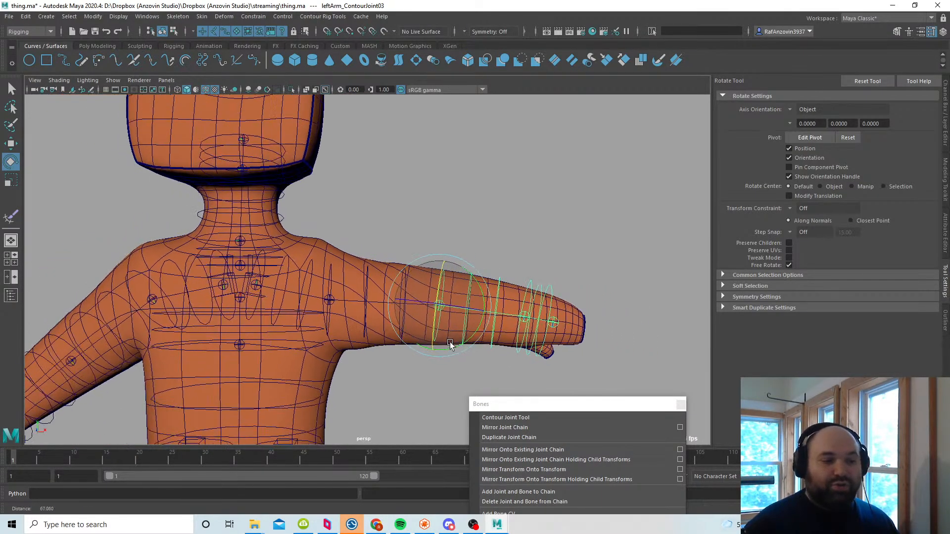
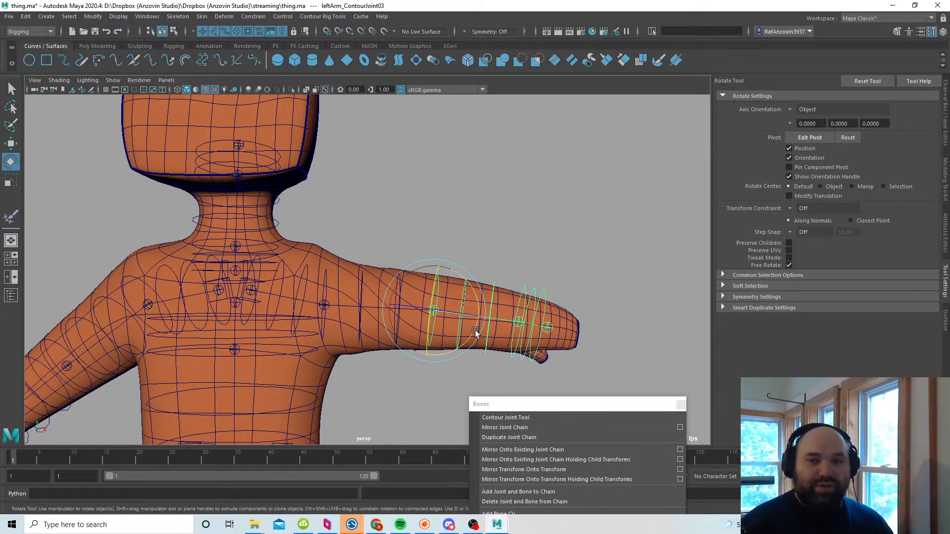
# Step: Try a strong negative Twist value of about -343 on leftArm_ContourJoint03, and undo it
pyautogui.keyDown('alt'); pyautogui.moveTo(477, 383); pyautogui.dragTo(460, 376); pyautogui.keyUp('alt')
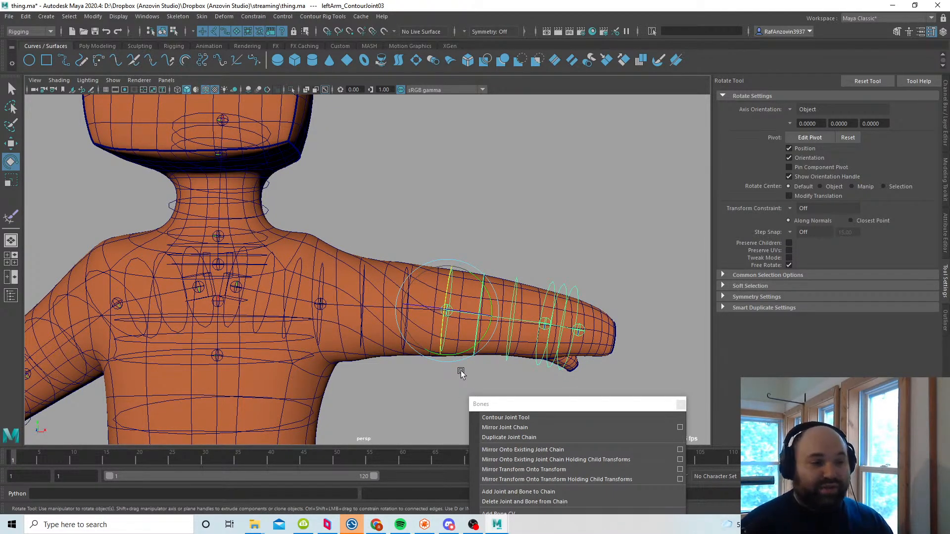
pyautogui.click(946, 123)
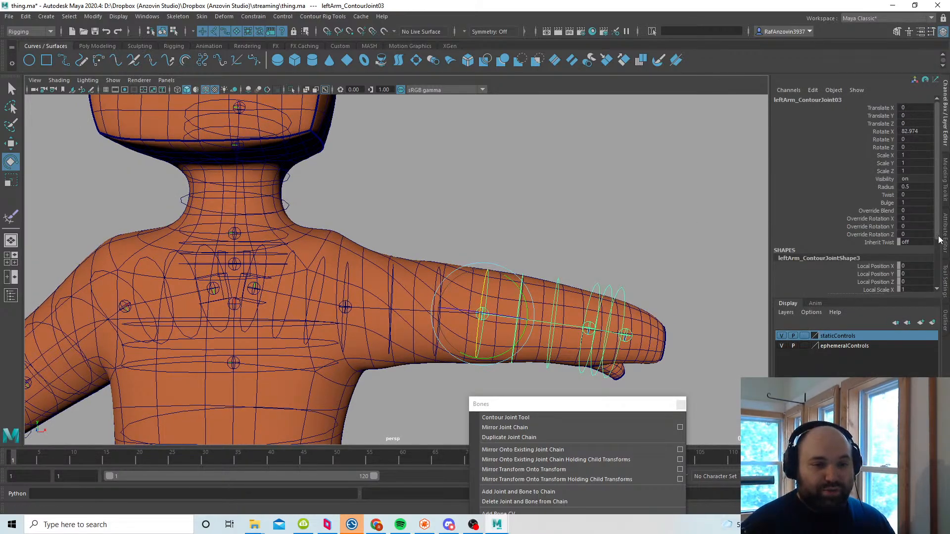
pyautogui.click(885, 195)
pyautogui.moveTo(611, 235); pyautogui.dragTo(378, 212, button='middle')
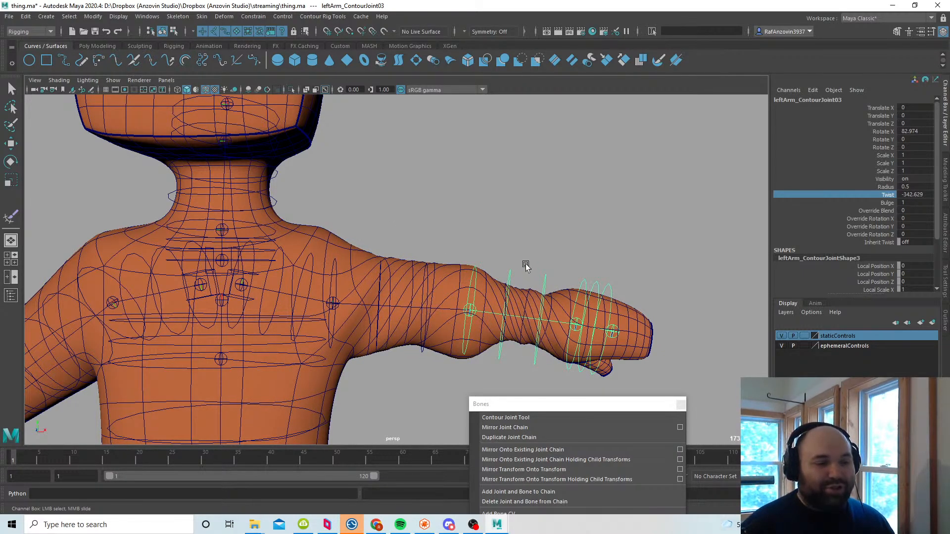
pyautogui.hotkey('ctrl', 'z')
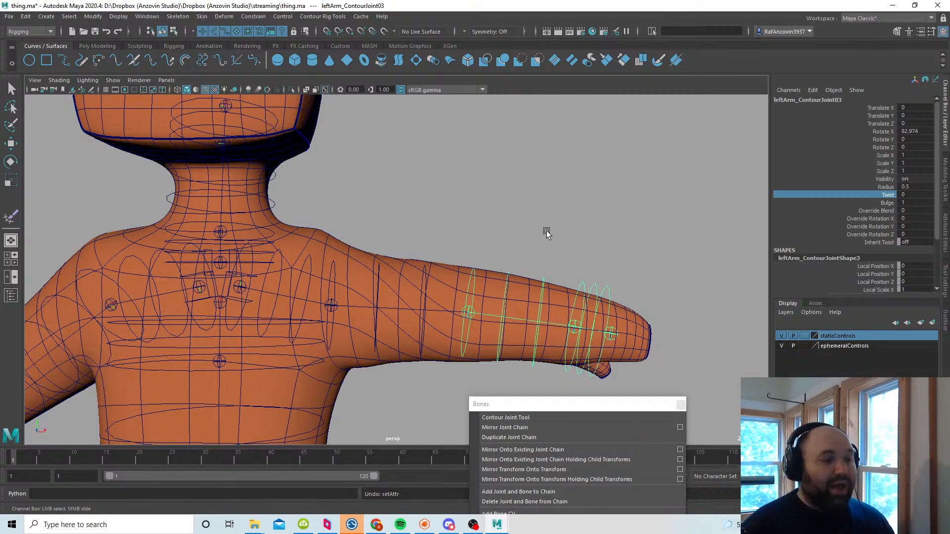
# Step: Reset Rotate X of leftArm_ContourJoint03 to 0
pyautogui.press('e')
pyautogui.click(468, 212)
pyautogui.click(468, 312)
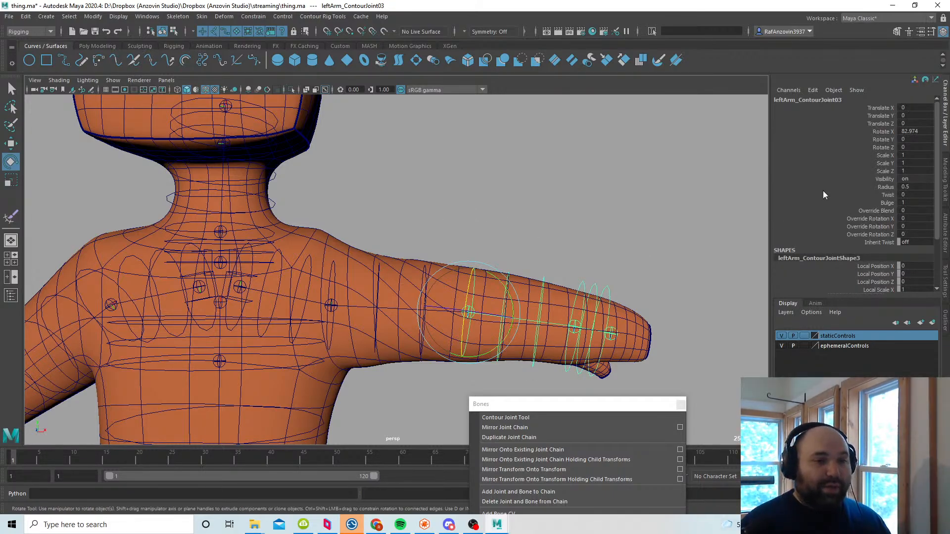
pyautogui.click(910, 131)
pyautogui.write('0')
pyautogui.press('Return')
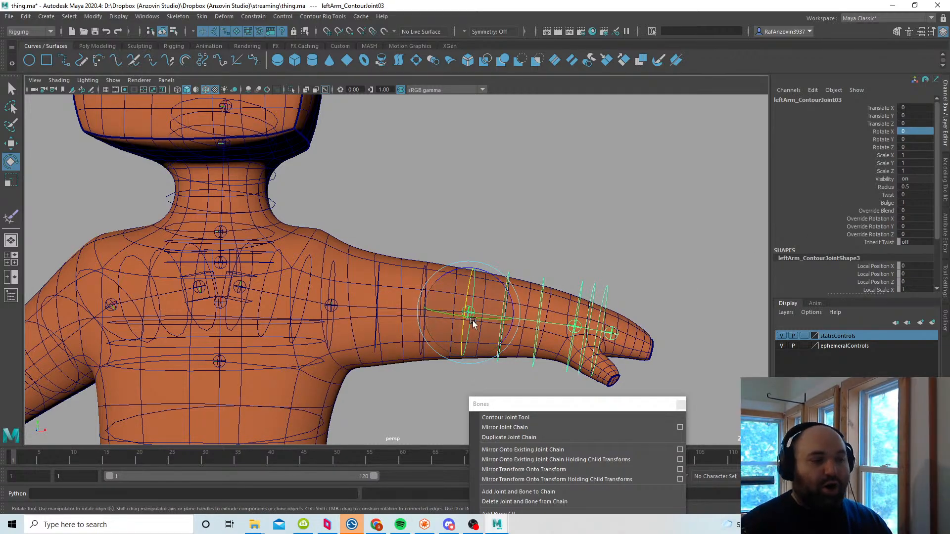
# Step: Select leftArm_ContourJoint02 and twist the whole left arm to about -118 degrees in X to test the shoulder deformation
pyautogui.click(387, 371)
pyautogui.keyDown('alt'); pyautogui.moveTo(356, 335); pyautogui.dragTo(371, 275); pyautogui.keyUp('alt')
pyautogui.click(367, 335)
pyautogui.keyDown('alt'); pyautogui.moveTo(276, 304); pyautogui.dragTo(385, 319, button='middle'); pyautogui.keyUp('alt')
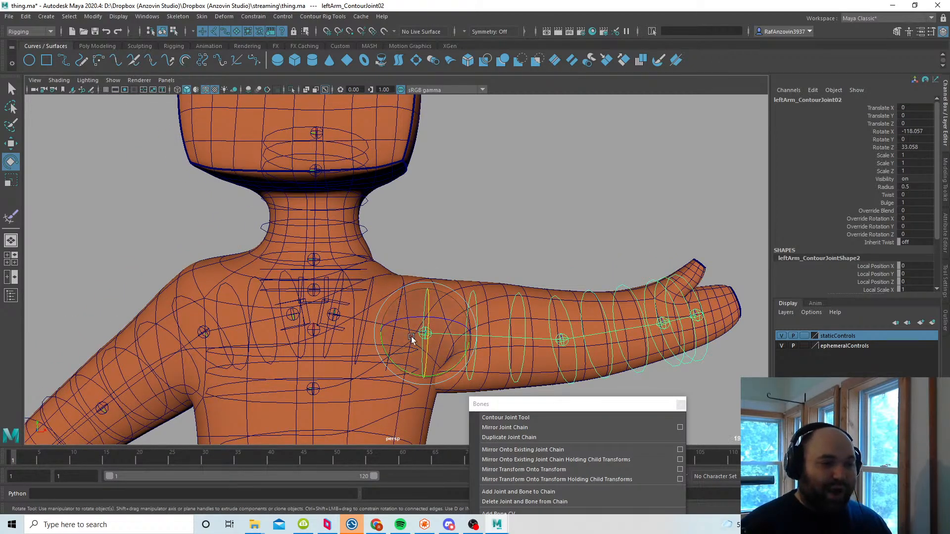
pyautogui.keyDown('alt'); pyautogui.moveTo(385, 319); pyautogui.dragTo(415, 350, button='right'); pyautogui.keyUp('alt')
pyautogui.keyDown('alt'); pyautogui.moveTo(415, 350); pyautogui.dragTo(417, 339, button='middle'); pyautogui.keyUp('alt')
pyautogui.keyDown('alt'); pyautogui.moveTo(417, 338); pyautogui.dragTo(424, 338, button='right'); pyautogui.keyUp('alt')
pyautogui.keyDown('alt'); pyautogui.moveTo(424, 339); pyautogui.dragTo(425, 344, button='middle'); pyautogui.keyUp('alt')
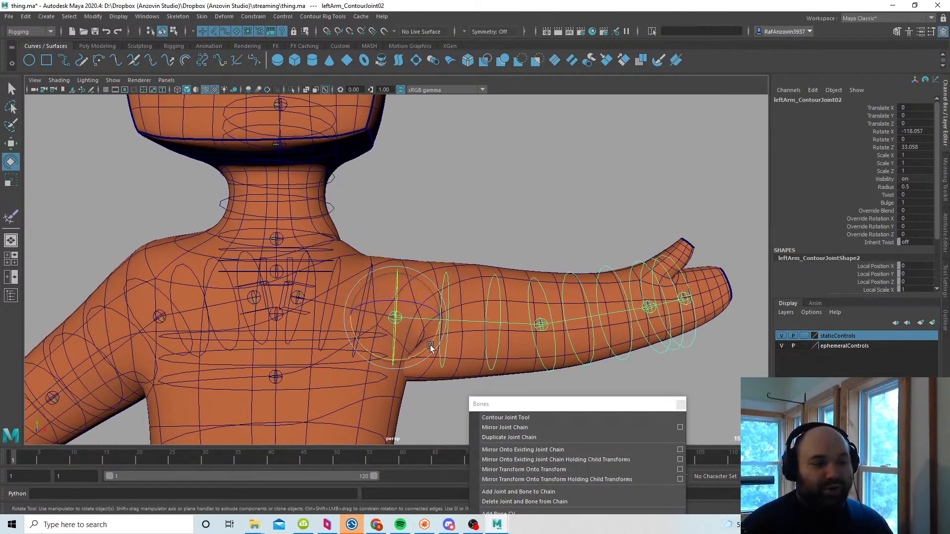
pyautogui.keyDown('alt'); pyautogui.moveTo(486, 271); pyautogui.dragTo(489, 263, button='middle'); pyautogui.keyUp('alt')
pyautogui.keyDown('alt'); pyautogui.moveTo(488, 263); pyautogui.dragTo(492, 268, button='right'); pyautogui.keyUp('alt')
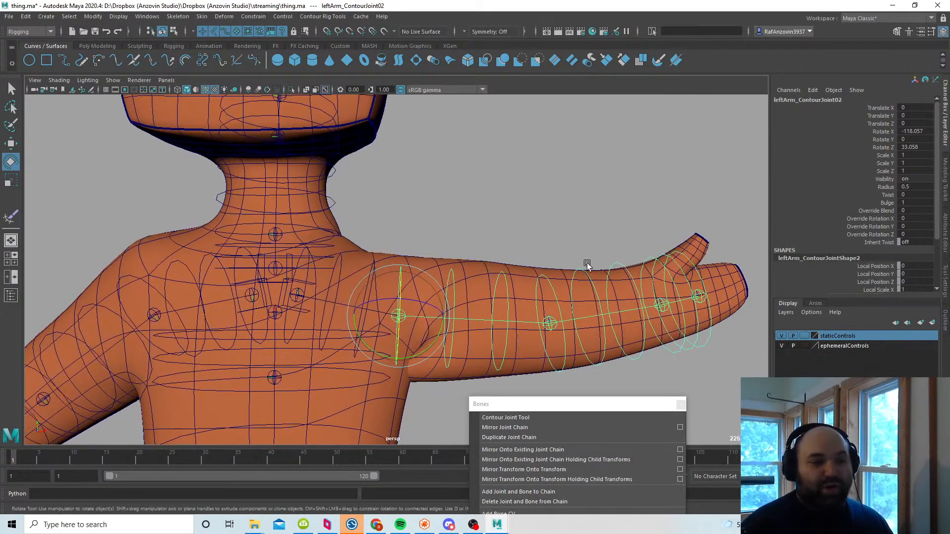
# Step: Turn on Inherit Twist for leftArm_ContourJoint02
pyautogui.click(910, 242)
pyautogui.write('1')
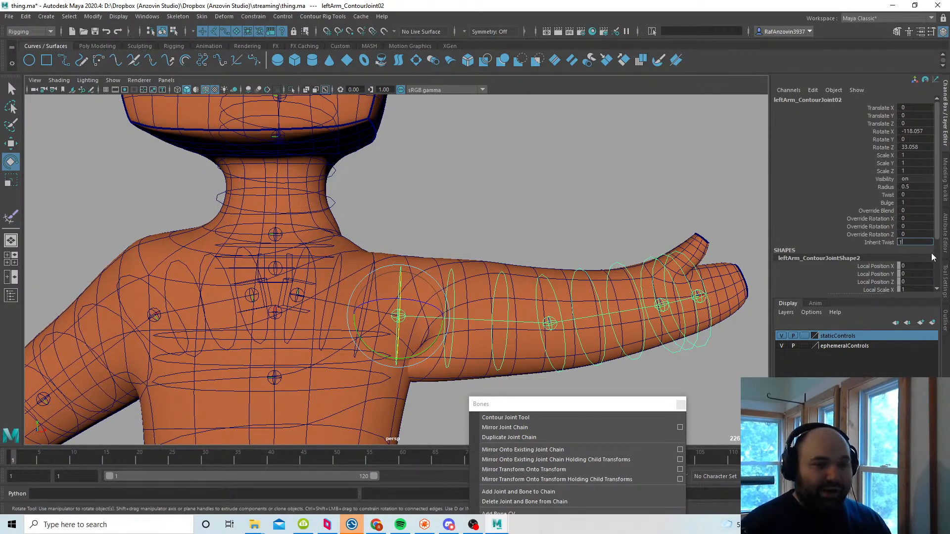
pyautogui.press('Return')
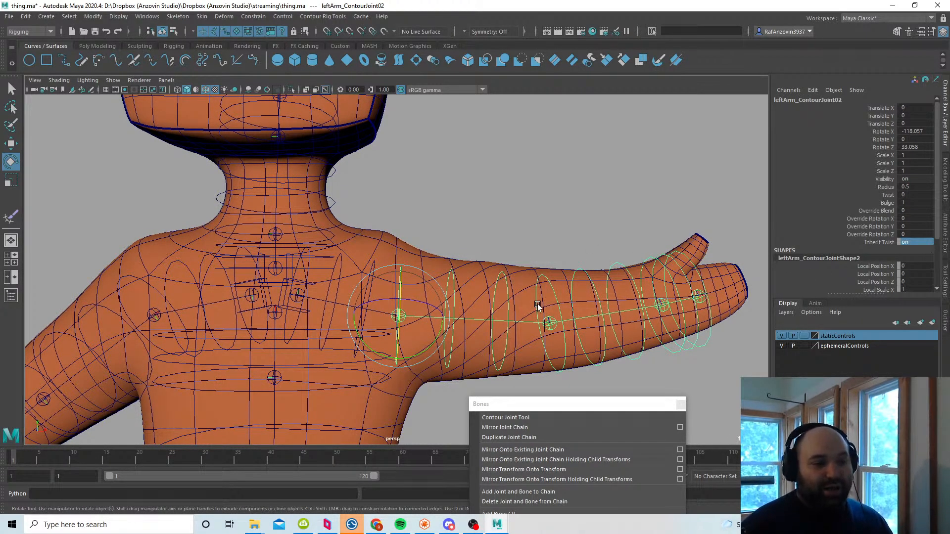
# Step: Twist leftArm_ContourJoint02 back and forth around X to test the shoulder with inherited twist, ending at about 19 degrees
pyautogui.keyDown('alt'); pyautogui.moveTo(538, 307); pyautogui.dragTo(491, 328, button='right'); pyautogui.keyUp('alt')
pyautogui.moveTo(391, 257); pyautogui.dragTo(430, 314)
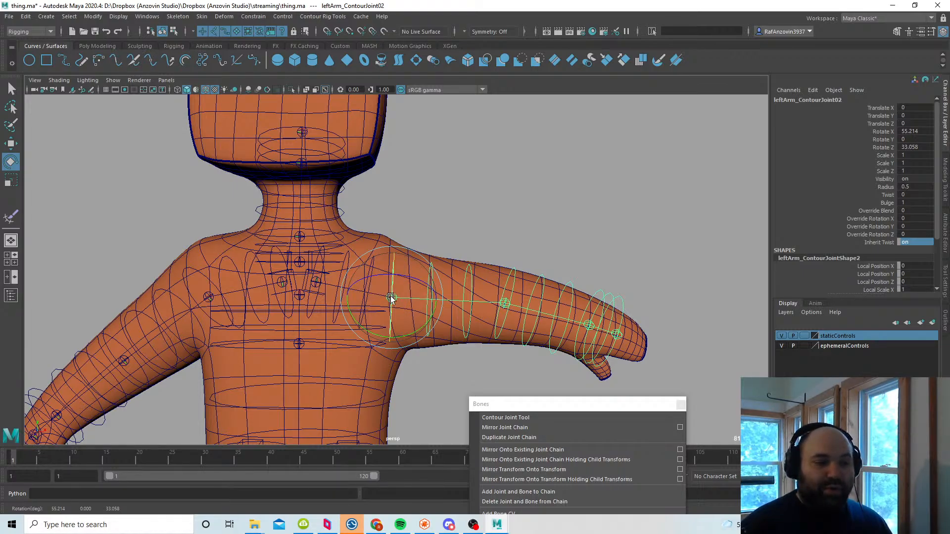
pyautogui.moveTo(391, 299); pyautogui.dragTo(416, 306)
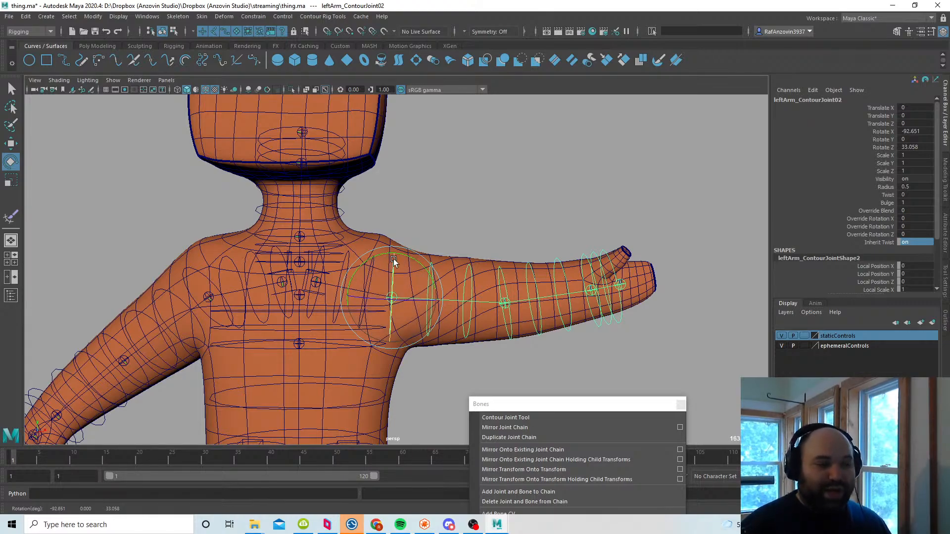
pyautogui.moveTo(393, 260); pyautogui.dragTo(454, 366)
# Step: Select leftLeg_ContourJoint02 and rotate the left leg outward about 26 degrees in Z with a twist of about -97 degrees in X
pyautogui.keyDown('alt'); pyautogui.moveTo(453, 365); pyautogui.dragTo(475, 305, button='middle'); pyautogui.keyUp('alt')
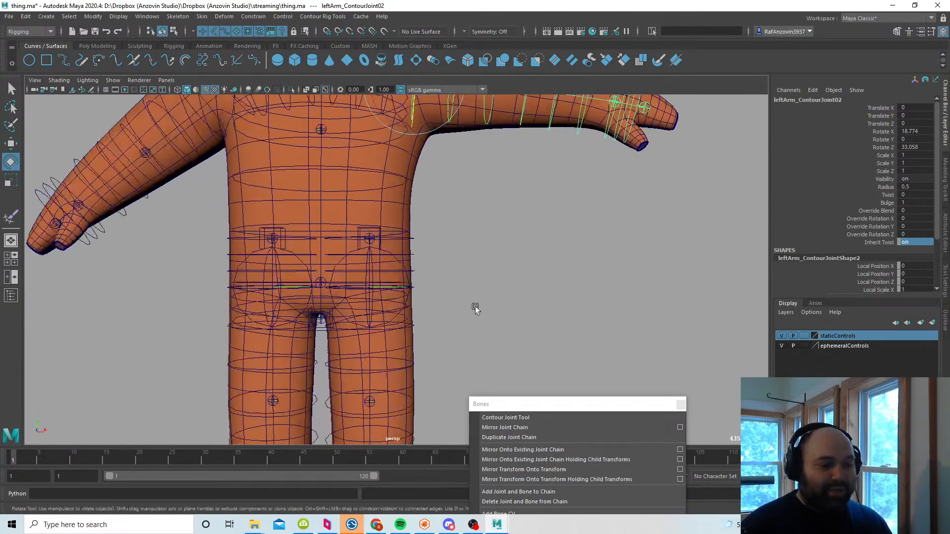
pyautogui.keyDown('alt'); pyautogui.moveTo(465, 311); pyautogui.dragTo(481, 317, button='right'); pyautogui.keyUp('alt')
pyautogui.click(398, 235)
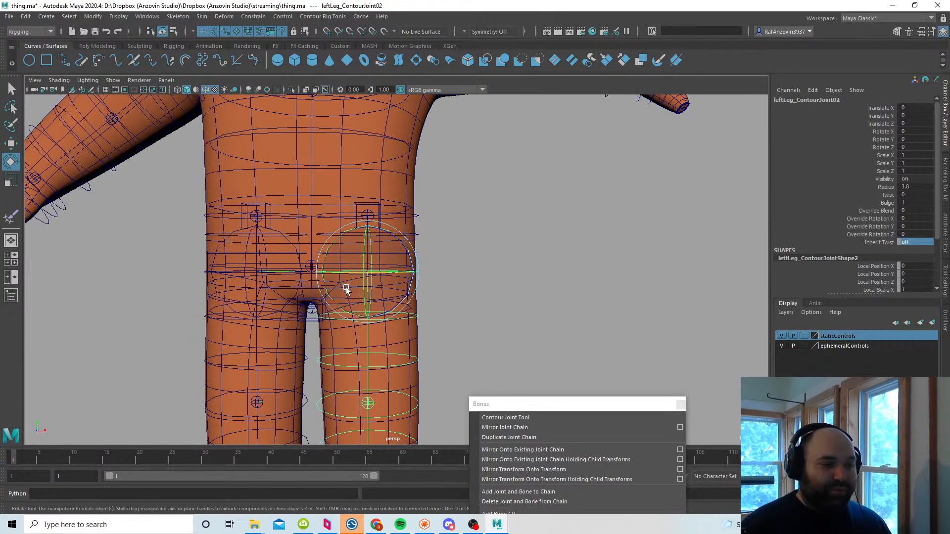
pyautogui.moveTo(371, 265); pyautogui.dragTo(403, 264)
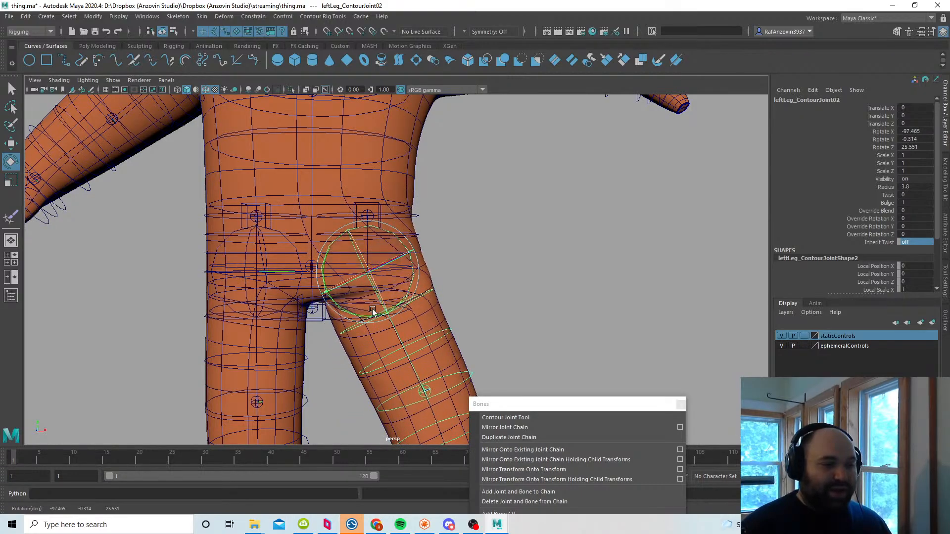
pyautogui.keyDown('alt'); pyautogui.moveTo(486, 312); pyautogui.dragTo(477, 305, button='middle'); pyautogui.keyUp('alt')
# Step: Turn on Inherit Twist for leftLeg_ContourJoint02 and rotate the left leg again to test the hip
pyautogui.doubleClick(920, 242)
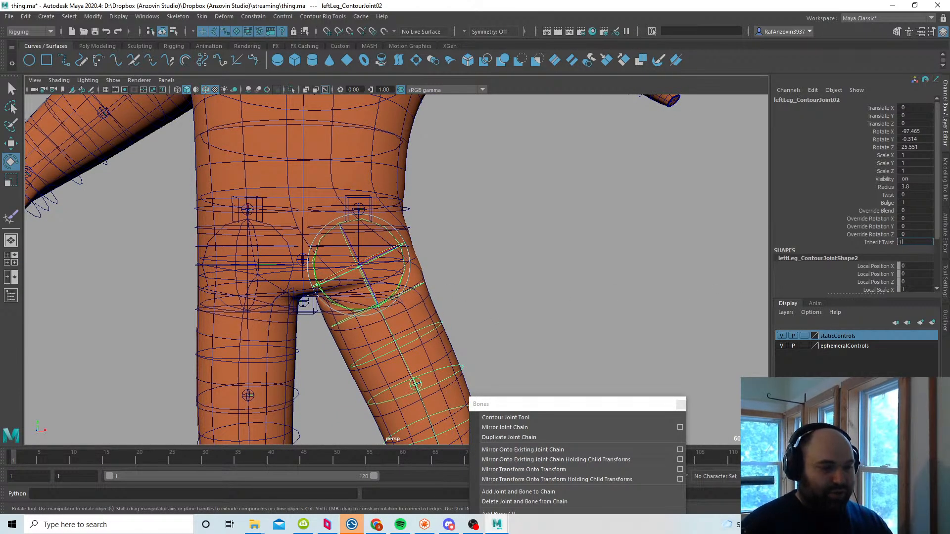
pyautogui.write('1')
pyautogui.press('Return')
pyautogui.moveTo(412, 261)
pyautogui.mouseDown()
pyautogui.moveTo(387, 250)
pyautogui.moveTo(318, 288)
pyautogui.moveTo(397, 259)
pyautogui.mouseUp()
# Step: Reset Rotate X, Y and Z of leftLeg_ContourJoint02 to 0 and deselect it
pyautogui.keyDown('alt'); pyautogui.moveTo(488, 285); pyautogui.dragTo(507, 312, button='middle'); pyautogui.keyUp('alt')
pyautogui.keyDown('alt'); pyautogui.moveTo(549, 301); pyautogui.dragTo(520, 295, button='right'); pyautogui.keyUp('alt')
pyautogui.moveTo(914, 131); pyautogui.dragTo(916, 147)
pyautogui.write('0')
pyautogui.press('Return')
pyautogui.click(526, 305)
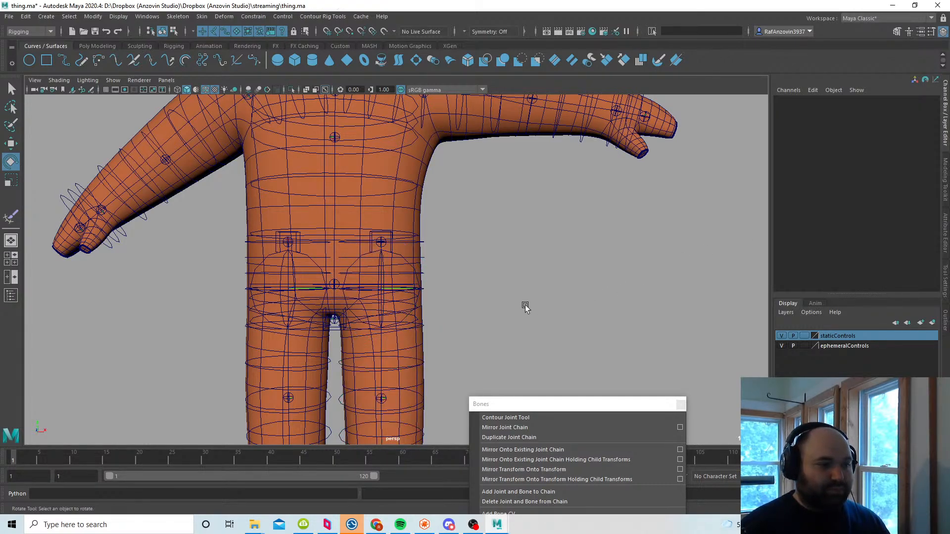
# Step: Select leftArm_ContourJoint02, reset its Rotate X, Y and Z to 0, and deselect it
pyautogui.keyDown('alt'); pyautogui.moveTo(524, 305); pyautogui.dragTo(489, 320); pyautogui.keyUp('alt')
pyautogui.click(404, 203)
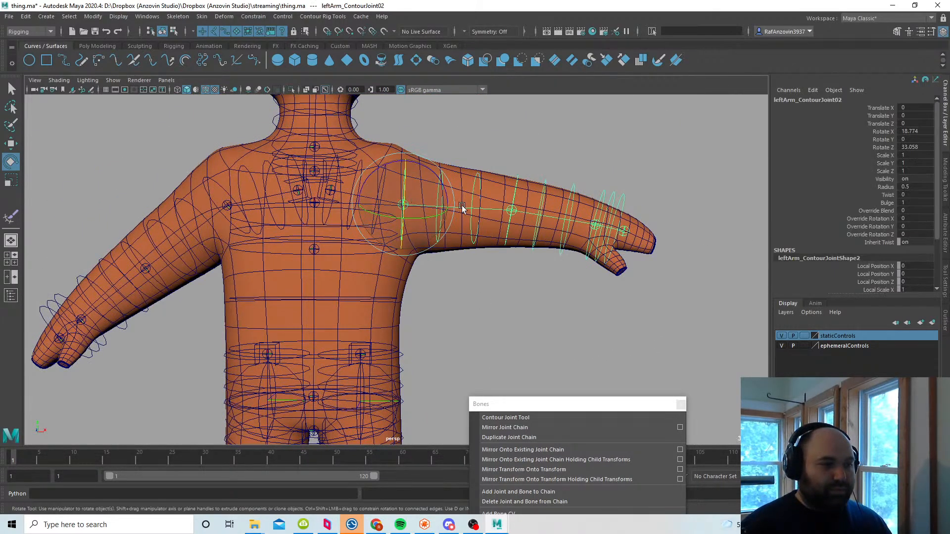
pyautogui.moveTo(915, 131); pyautogui.dragTo(921, 147)
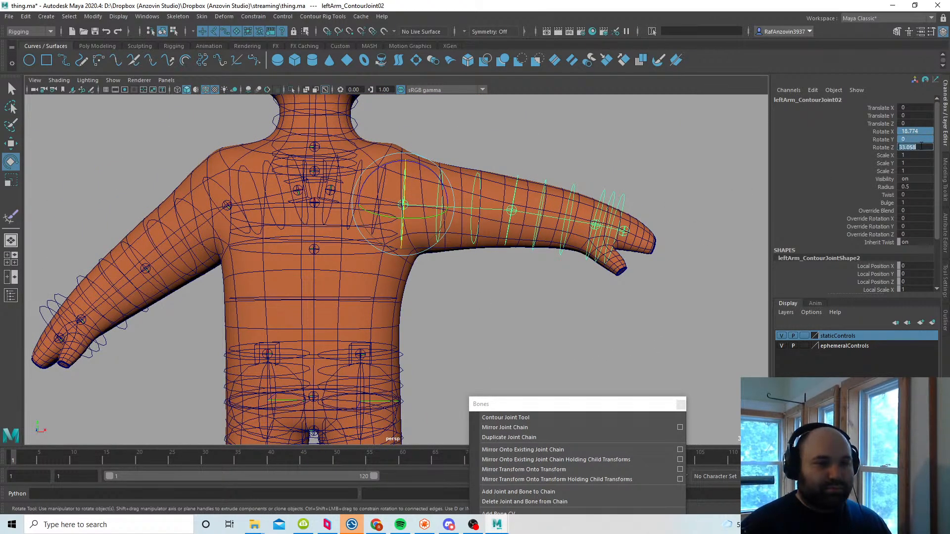
pyautogui.write('0')
pyautogui.press('Return')
pyautogui.click(598, 201)
pyautogui.keyDown('alt'); pyautogui.moveTo(598, 202); pyautogui.dragTo(575, 205); pyautogui.keyUp('alt')
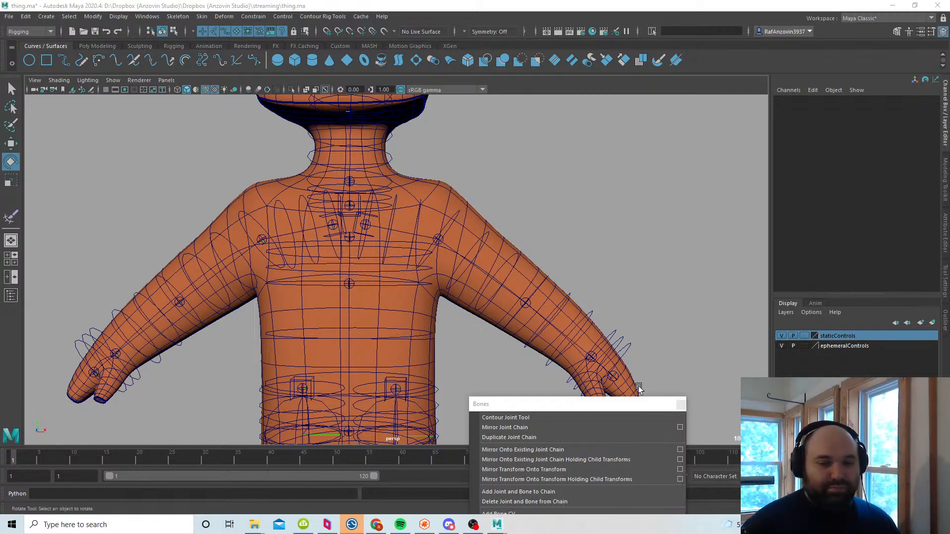
pyautogui.keyDown('alt'); pyautogui.moveTo(574, 301); pyautogui.dragTo(606, 331); pyautogui.keyUp('alt')
pyautogui.keyDown('alt'); pyautogui.moveTo(603, 331); pyautogui.dragTo(513, 317, button='right'); pyautogui.keyUp('alt')
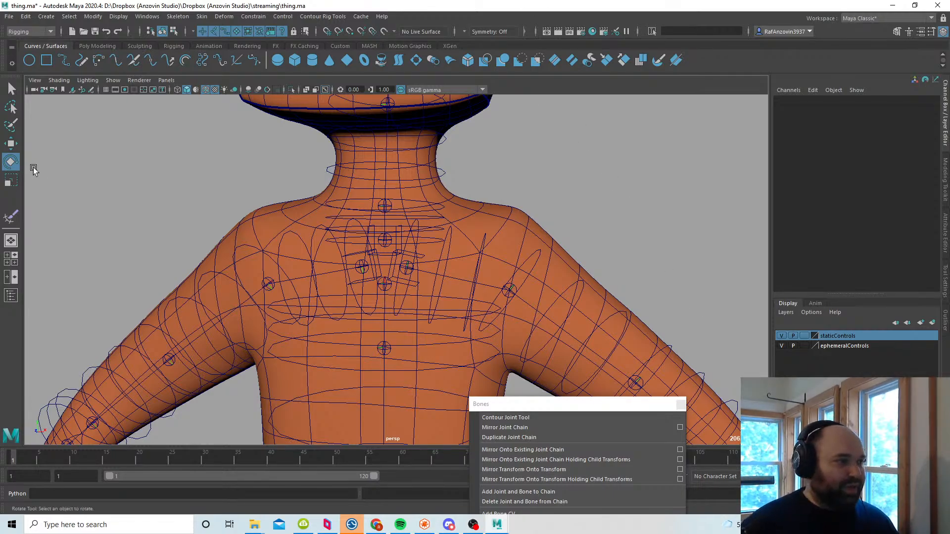
pyautogui.press('w')
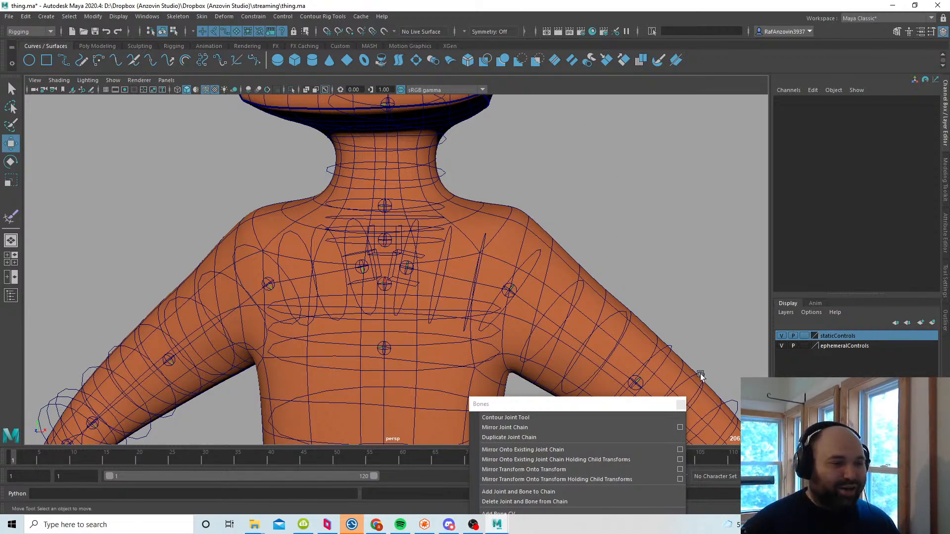
pyautogui.keyDown('alt'); pyautogui.moveTo(630, 297); pyautogui.dragTo(626, 261, button='middle'); pyautogui.keyUp('alt')
pyautogui.keyDown('alt'); pyautogui.moveTo(626, 261); pyautogui.dragTo(539, 316, button='right'); pyautogui.keyUp('alt')
pyautogui.keyDown('alt'); pyautogui.moveTo(539, 316); pyautogui.dragTo(524, 324); pyautogui.keyUp('alt')
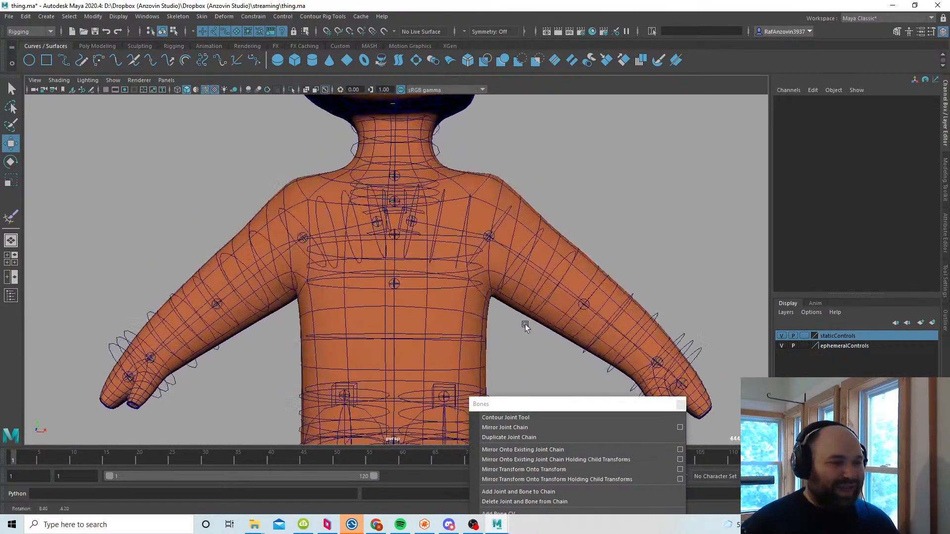
# Step: Select rightArm_ContourJoint02 at the right shoulder and turn on its Inherit Twist attribute
pyautogui.keyDown('alt'); pyautogui.moveTo(502, 279); pyautogui.dragTo(485, 310, button='middle'); pyautogui.keyUp('alt')
pyautogui.keyDown('alt'); pyautogui.moveTo(486, 310); pyautogui.dragTo(495, 304, button='right'); pyautogui.keyUp('alt')
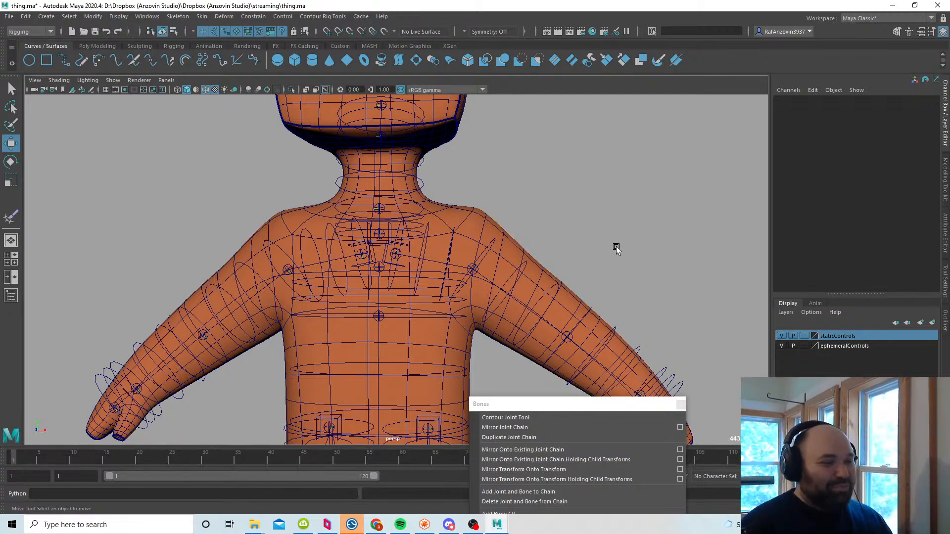
pyautogui.keyDown('alt'); pyautogui.moveTo(617, 248); pyautogui.dragTo(621, 222, button='middle'); pyautogui.keyUp('alt')
pyautogui.keyDown('alt'); pyautogui.moveTo(621, 223); pyautogui.dragTo(565, 251, button='right'); pyautogui.keyUp('alt')
pyautogui.keyDown('alt'); pyautogui.moveTo(379, 213); pyautogui.dragTo(411, 282, button='middle'); pyautogui.keyUp('alt')
pyautogui.scroll(3, 417, 275)
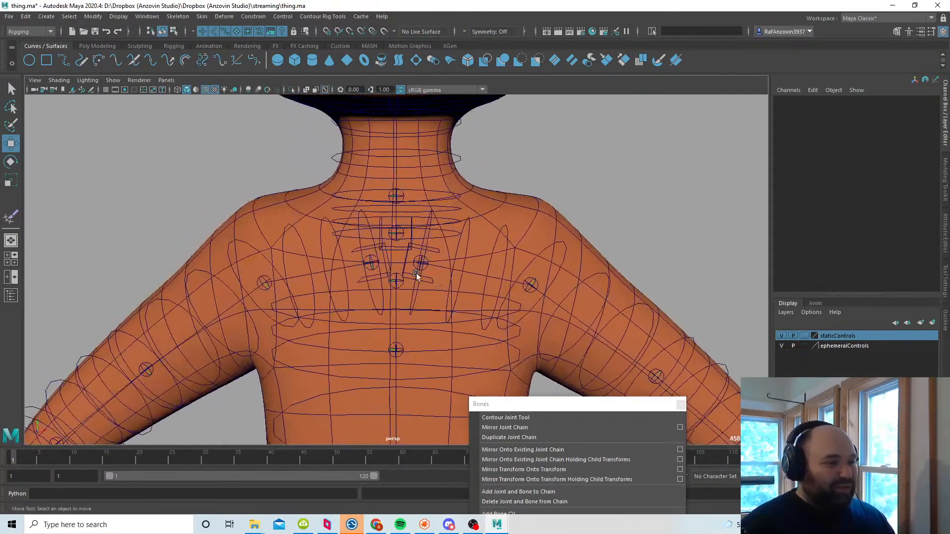
pyautogui.keyDown('alt'); pyautogui.moveTo(684, 276); pyautogui.dragTo(561, 265, button='right'); pyautogui.keyUp('alt')
pyautogui.keyDown('alt'); pyautogui.moveTo(560, 265); pyautogui.dragTo(529, 256, button='middle'); pyautogui.keyUp('alt')
pyautogui.scroll(1, 529, 256)
pyautogui.keyDown('alt'); pyautogui.moveTo(530, 256); pyautogui.dragTo(549, 268); pyautogui.keyUp('alt')
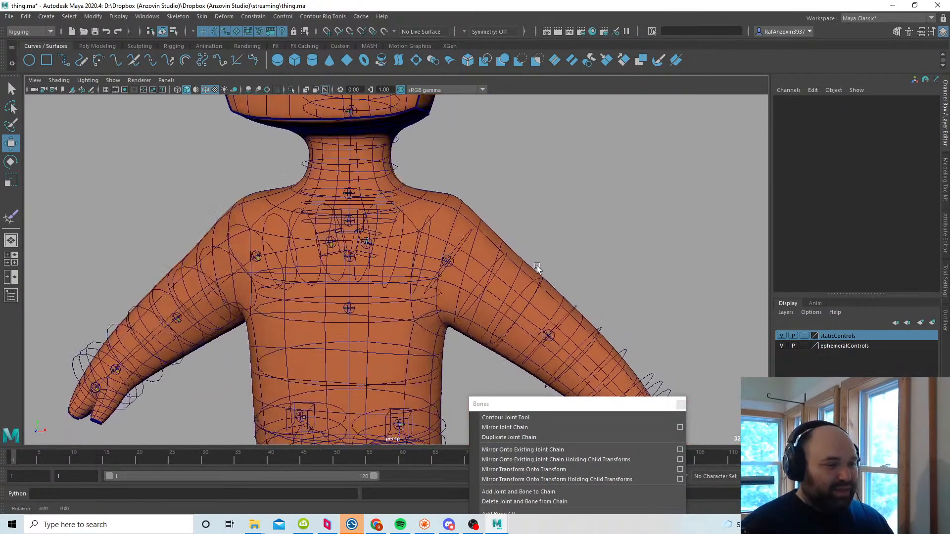
pyautogui.keyDown('alt'); pyautogui.moveTo(548, 268); pyautogui.dragTo(575, 274, button='middle'); pyautogui.keyUp('alt')
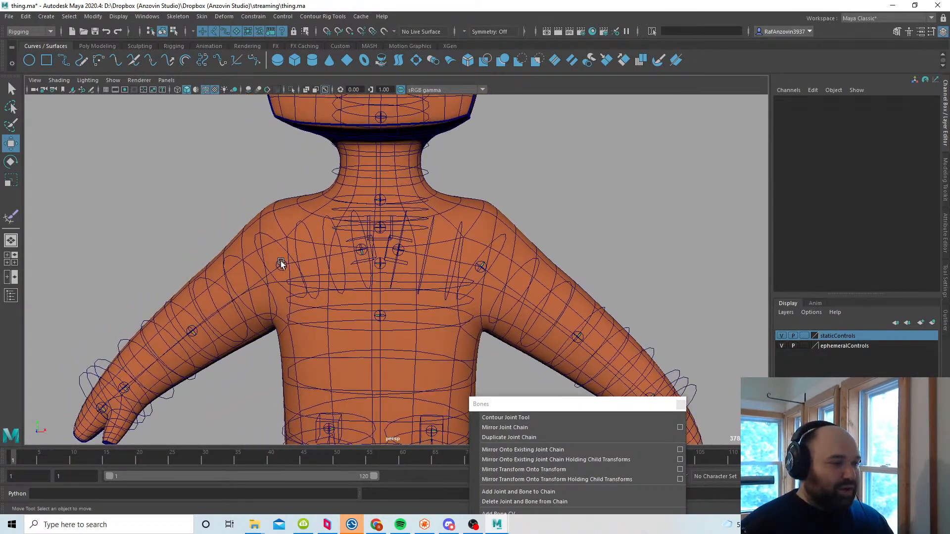
pyautogui.click(280, 261)
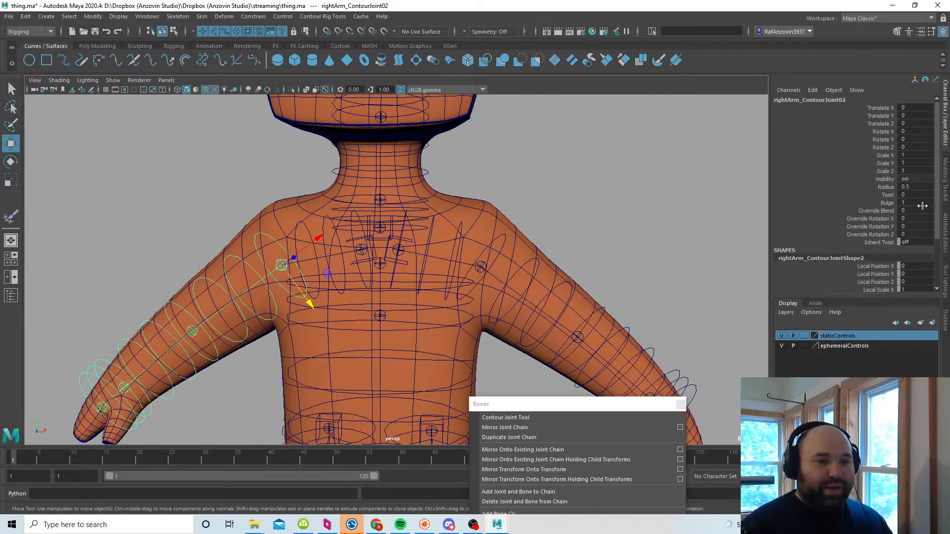
pyautogui.click(913, 242)
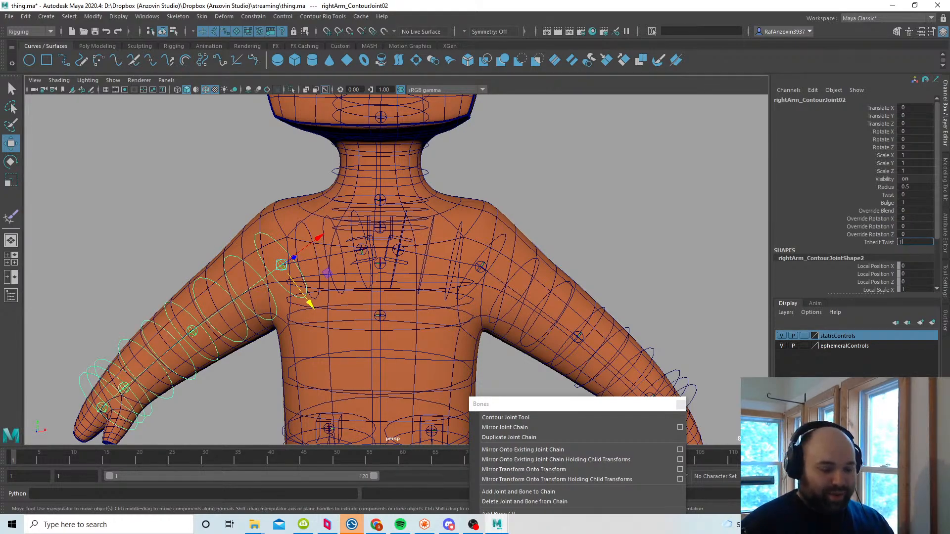
pyautogui.press('Return')
# Step: Turn on Inherit Twist for rightLeg_ContourJoint02 at the right hip and deselect the joint
pyautogui.keyDown('alt'); pyautogui.moveTo(325, 343); pyautogui.dragTo(331, 124, button='middle'); pyautogui.keyUp('alt')
pyautogui.keyDown('alt'); pyautogui.moveTo(350, 233); pyautogui.dragTo(352, 248, button='middle'); pyautogui.keyUp('alt')
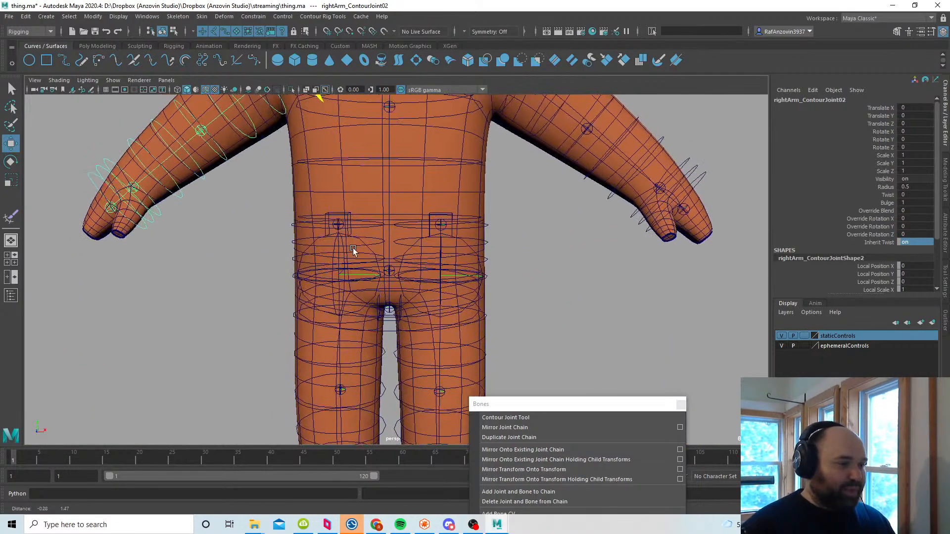
pyautogui.scroll(2, 352, 248)
pyautogui.click(358, 243)
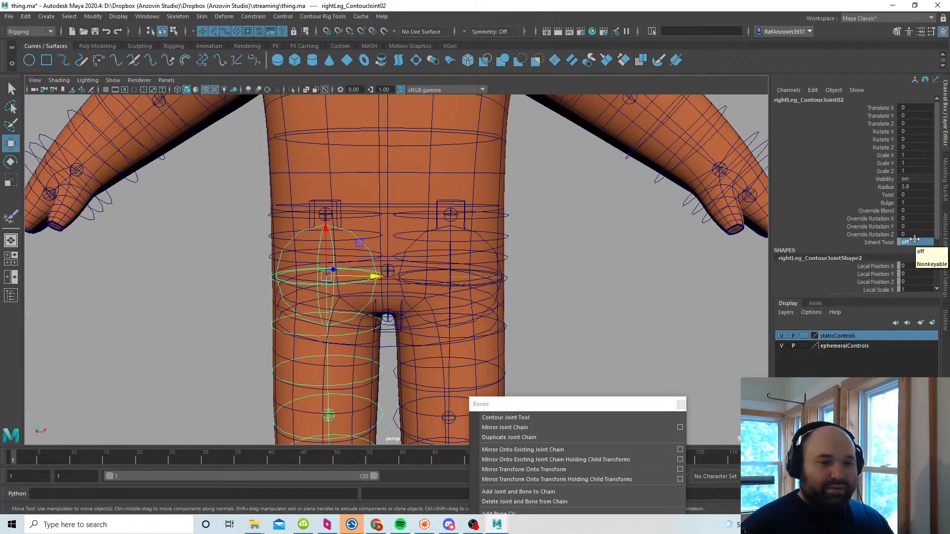
pyautogui.write('1')
pyautogui.press('Return')
pyautogui.click(619, 276)
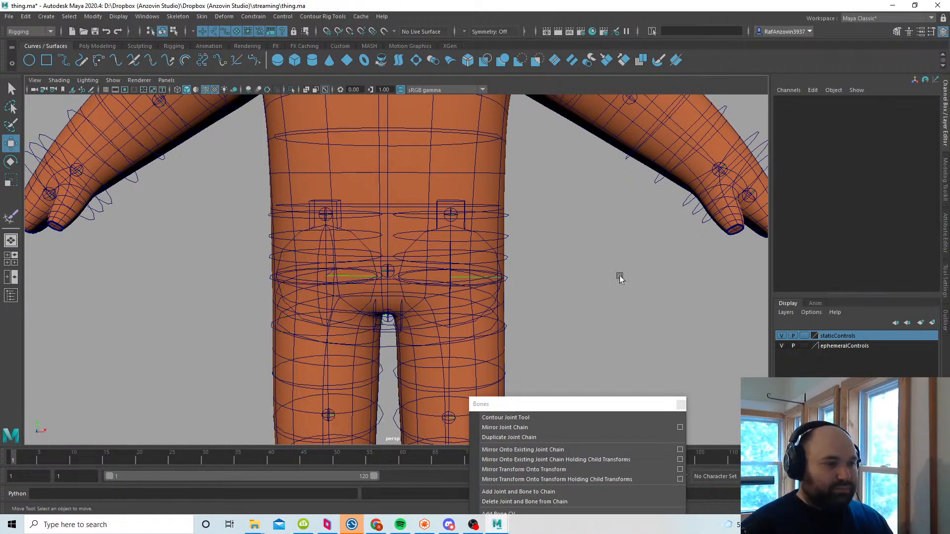
# Step: Disable the radius indicators for all bones and move the floating Bones palette clear of the character
pyautogui.press('f')
pyautogui.scroll(3, 483, 255)
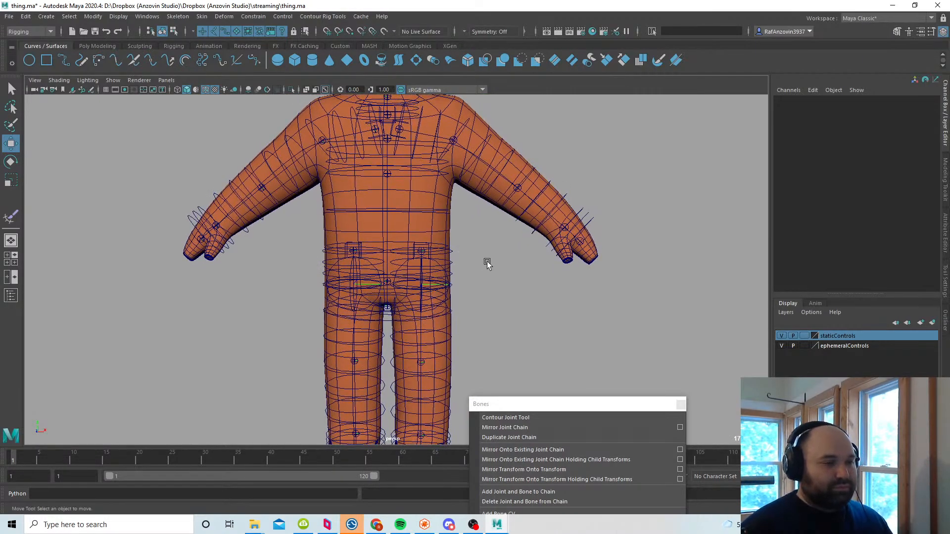
pyautogui.scroll(4, 475, 272)
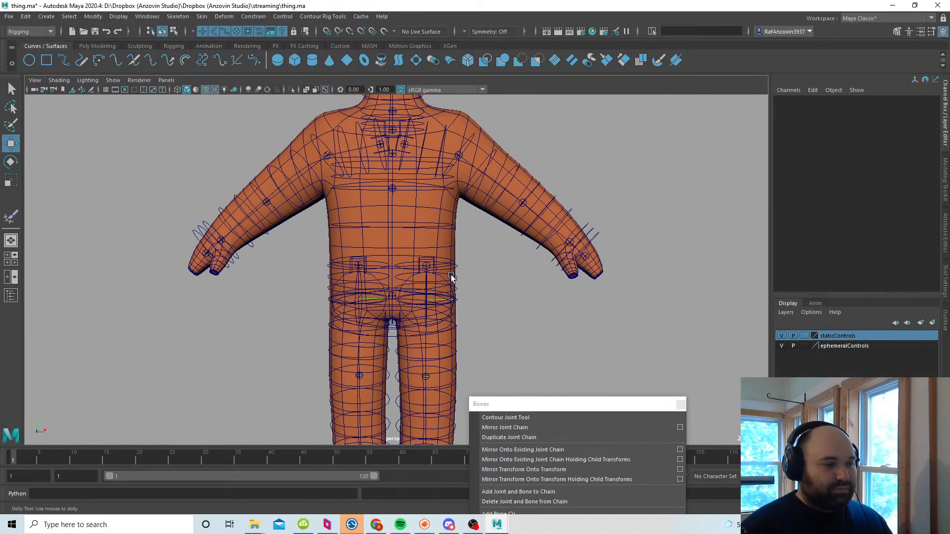
pyautogui.press('q')
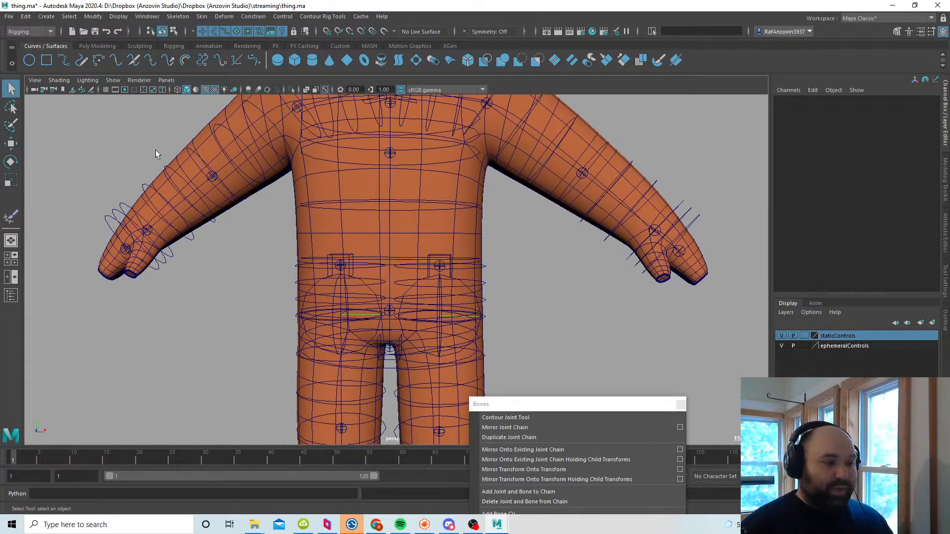
pyautogui.moveTo(552, 404); pyautogui.dragTo(604, 261)
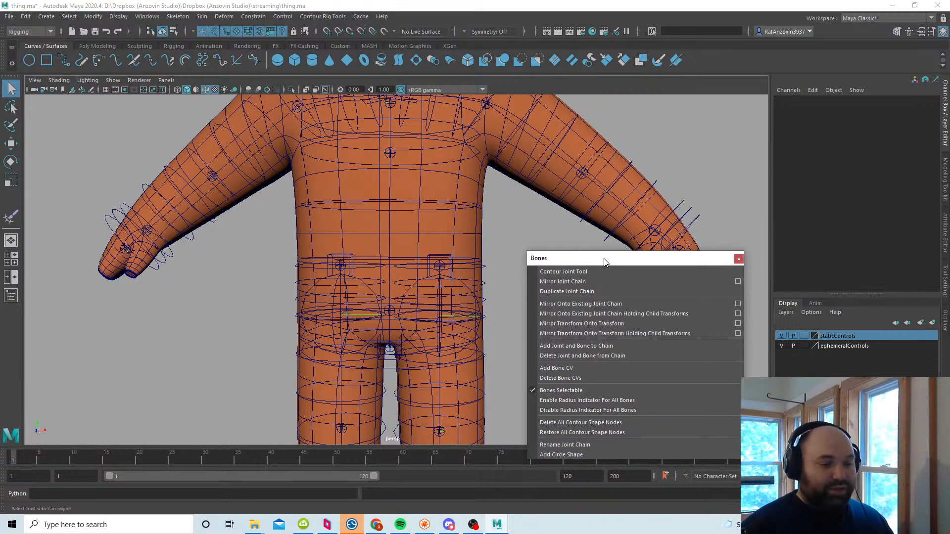
pyautogui.click(613, 410)
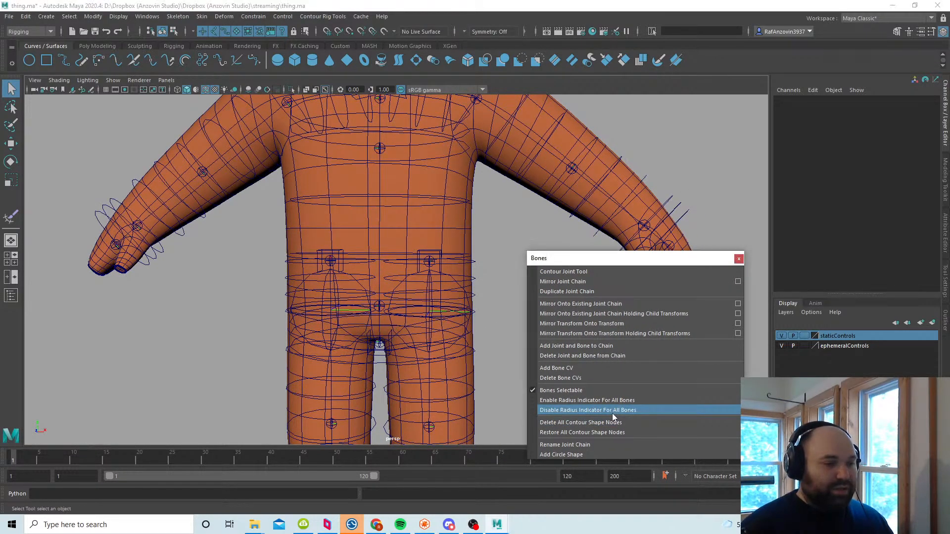
pyautogui.moveTo(574, 258); pyautogui.dragTo(640, 305)
pyautogui.keyDown('alt'); pyautogui.moveTo(511, 225); pyautogui.dragTo(486, 307, button='middle'); pyautogui.keyUp('alt')
pyautogui.keyDown('alt'); pyautogui.moveTo(486, 306); pyautogui.dragTo(465, 293, button='right'); pyautogui.keyUp('alt')
pyautogui.keyDown('alt'); pyautogui.moveTo(465, 292); pyautogui.dragTo(465, 286, button='middle'); pyautogui.keyUp('alt')
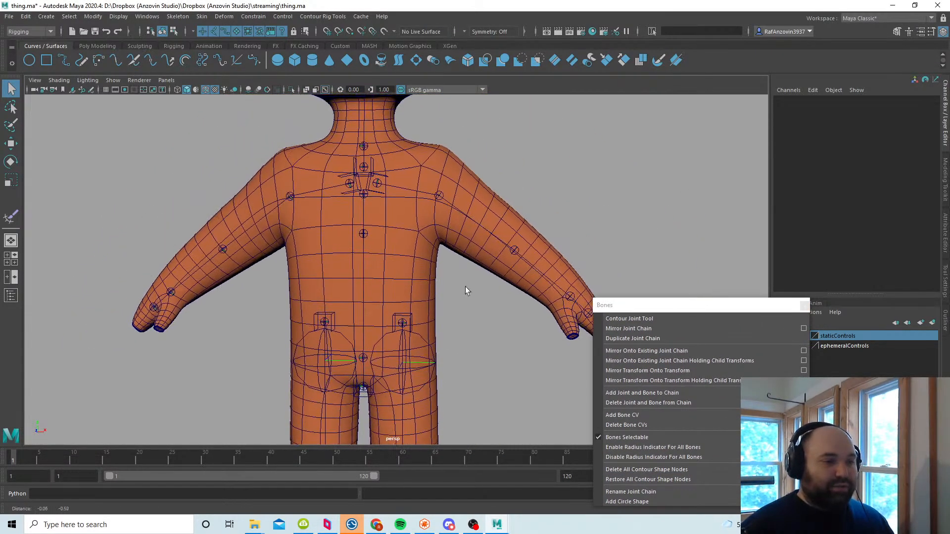
# Step: Turn off the wireframe overlay on the shaded character so only the joint chains show over the smooth body
pyautogui.click(204, 90)
pyautogui.keyDown('alt'); pyautogui.moveTo(461, 341); pyautogui.dragTo(462, 284, button='middle'); pyautogui.keyUp('alt')
pyautogui.keyDown('alt'); pyautogui.moveTo(462, 285); pyautogui.dragTo(439, 290, button='right'); pyautogui.keyUp('alt')
pyautogui.keyDown('alt'); pyautogui.moveTo(439, 289); pyautogui.dragTo(445, 273, button='middle'); pyautogui.keyUp('alt')
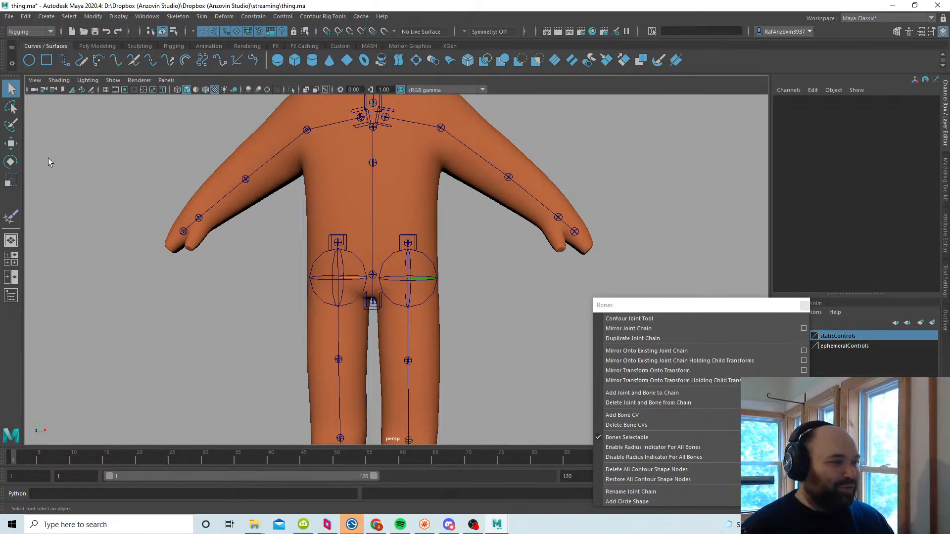
# Step: Examine the torso, hips and legs of the smooth-shaded character together with the joint chains
pyautogui.press('w')
pyautogui.moveTo(500, 280)
pyautogui.keyDown('alt'); pyautogui.mouseDown(button='middle')
pyautogui.moveTo(483, 269)
pyautogui.moveTo(509, 268)
pyautogui.mouseUp(button='middle'); pyautogui.keyUp('alt')
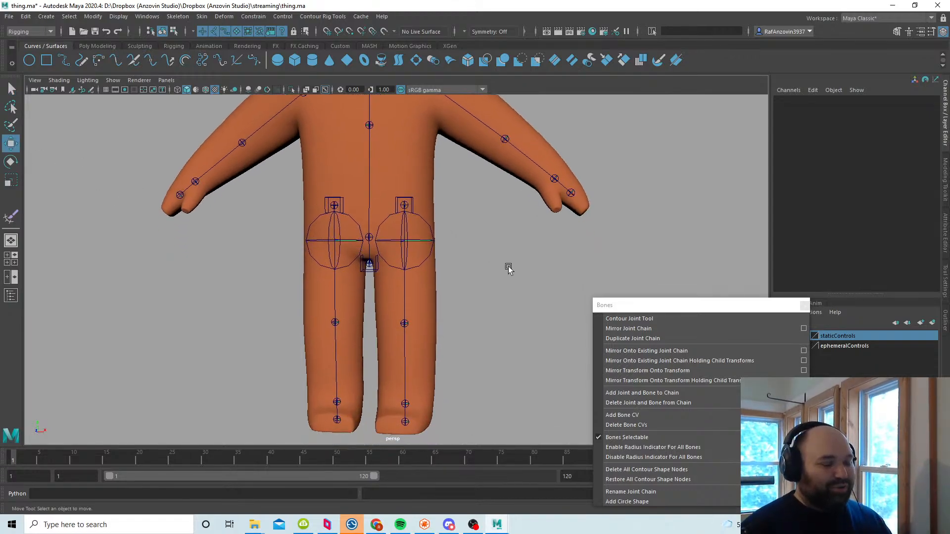
pyautogui.keyDown('alt'); pyautogui.moveTo(486, 272); pyautogui.dragTo(467, 281); pyautogui.keyUp('alt')
pyautogui.keyDown('alt'); pyautogui.moveTo(451, 250); pyautogui.dragTo(454, 272, button='middle'); pyautogui.keyUp('alt')
pyautogui.keyDown('alt'); pyautogui.moveTo(454, 272); pyautogui.dragTo(499, 289, button='right'); pyautogui.keyUp('alt')
pyautogui.keyDown('alt'); pyautogui.moveTo(479, 288); pyautogui.dragTo(470, 281); pyautogui.keyUp('alt')
pyautogui.keyDown('alt'); pyautogui.moveTo(397, 282); pyautogui.dragTo(403, 299, button='middle'); pyautogui.keyUp('alt')
pyautogui.keyDown('alt'); pyautogui.moveTo(453, 233); pyautogui.dragTo(464, 277, button='middle'); pyautogui.keyUp('alt')
pyautogui.keyDown('alt'); pyautogui.moveTo(465, 277); pyautogui.dragTo(495, 293, button='right'); pyautogui.keyUp('alt')
pyautogui.keyDown('alt'); pyautogui.moveTo(488, 287); pyautogui.dragTo(480, 285); pyautogui.keyUp('alt')
pyautogui.keyDown('alt'); pyautogui.moveTo(471, 257); pyautogui.dragTo(472, 295, button='middle'); pyautogui.keyUp('alt')
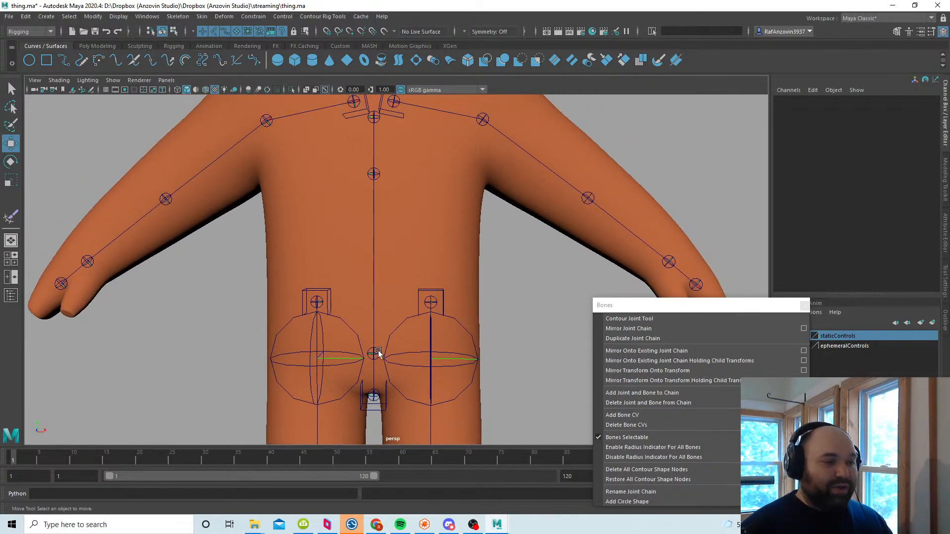
# Step: Rotate leftLeg_ContourJoint02 about -75 degrees in Y to test the left hip, undo the rotation and deselect the joint
pyautogui.click(376, 351)
pyautogui.keyDown('alt'); pyautogui.moveTo(524, 335); pyautogui.dragTo(470, 327, button='right'); pyautogui.keyUp('alt')
pyautogui.click(434, 293)
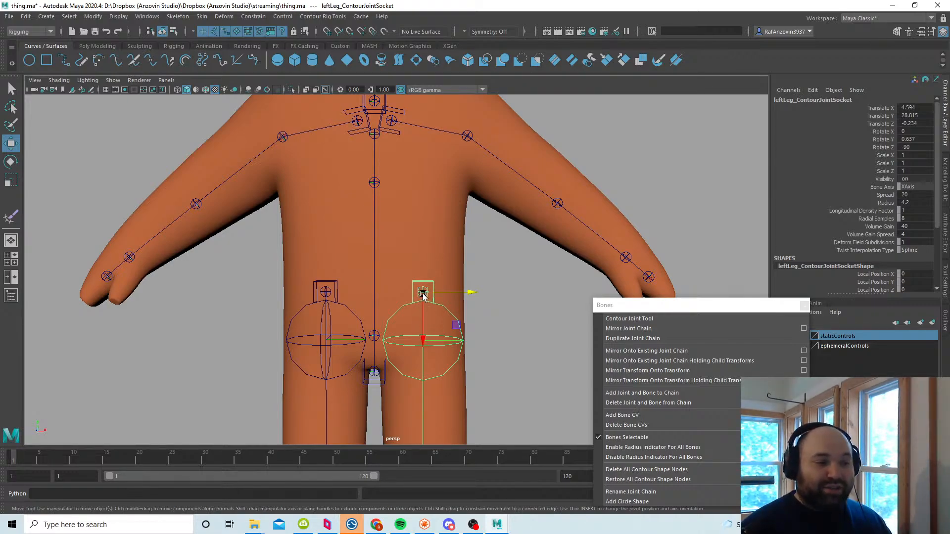
pyautogui.click(456, 325)
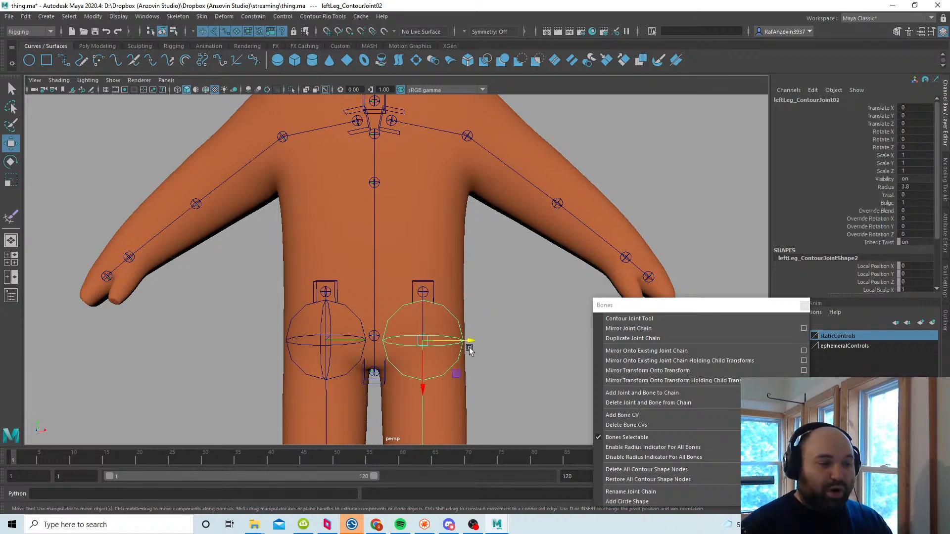
pyautogui.press('e')
pyautogui.moveTo(432, 365); pyautogui.dragTo(425, 313)
pyautogui.hotkey('ctrl', 'z')
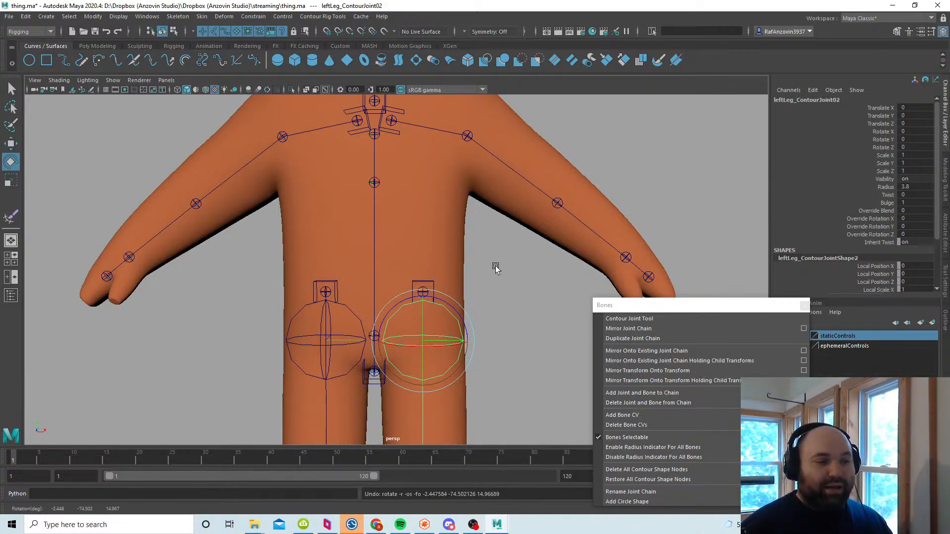
pyautogui.click(483, 268)
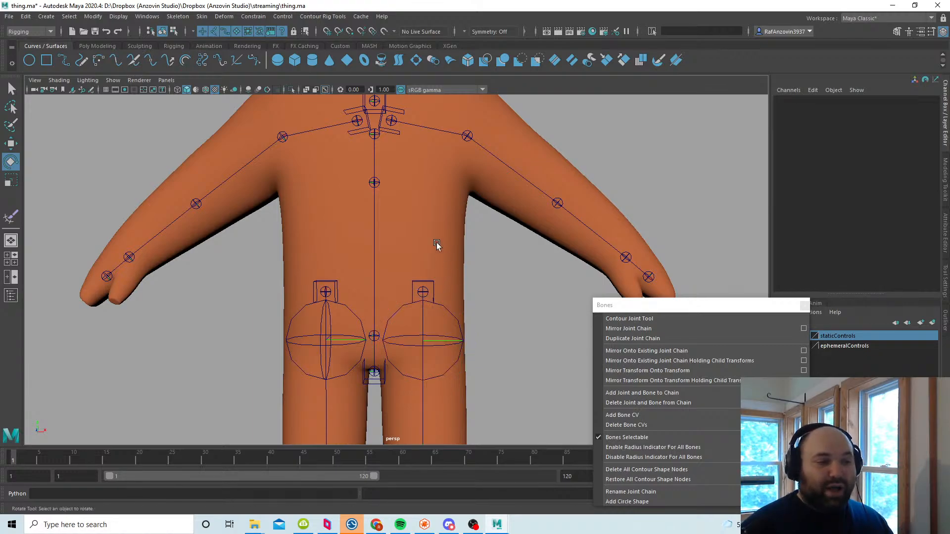
# Step: Select body_mesh and tear off the Contour Deform commands as a floating palette beside the character
pyautogui.click(437, 243)
pyautogui.keyDown('alt'); pyautogui.moveTo(512, 295); pyautogui.dragTo(477, 300, button='right'); pyautogui.keyUp('alt')
pyautogui.keyDown('alt'); pyautogui.moveTo(477, 300); pyautogui.dragTo(477, 286, button='middle'); pyautogui.keyUp('alt')
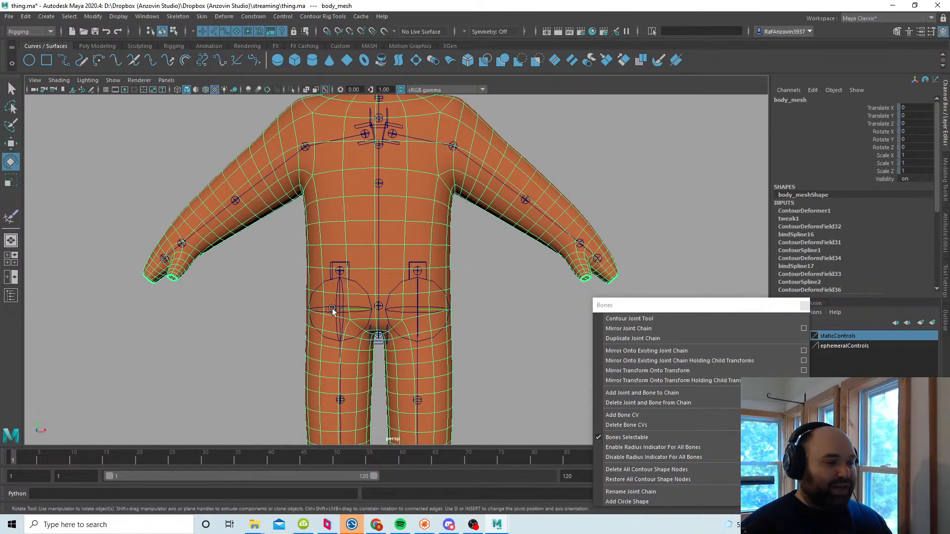
pyautogui.click(317, 16)
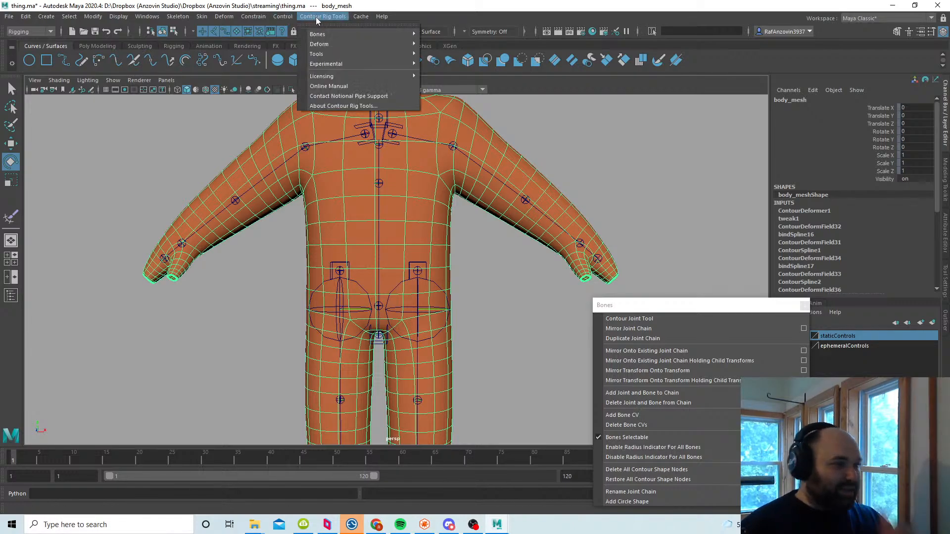
pyautogui.moveTo(328, 43)
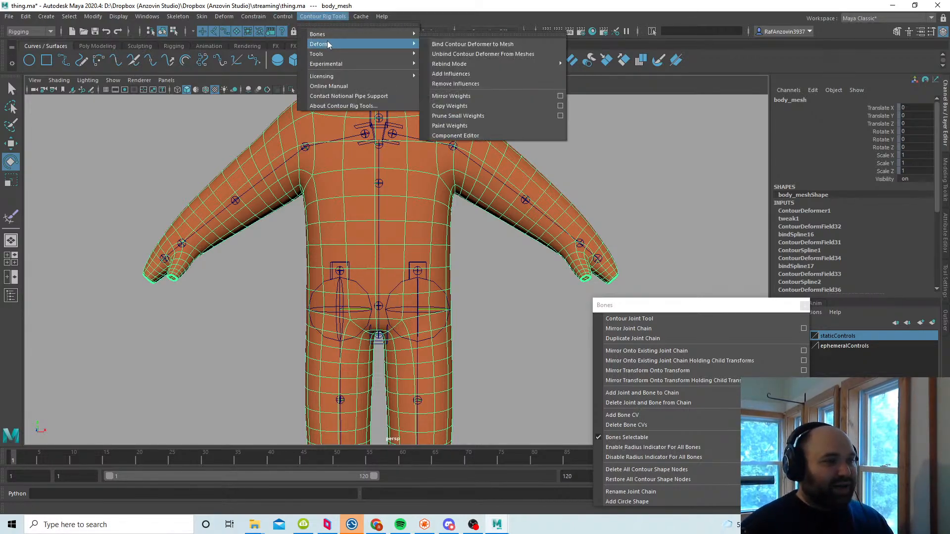
pyautogui.click(470, 31)
pyautogui.moveTo(473, 31); pyautogui.dragTo(662, 107)
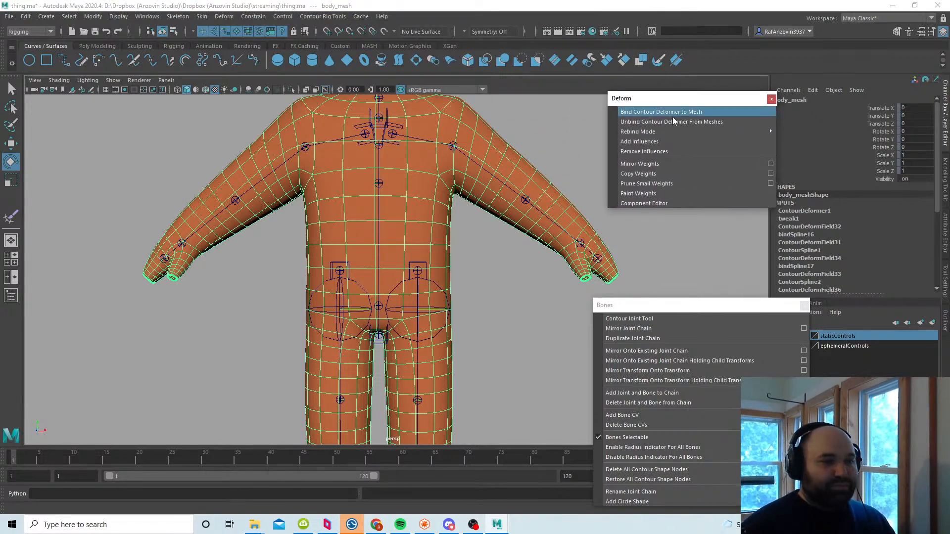
# Step: Mirror the Contour weights of body_mesh across X, Positive to Negative, with Closest Influence association, and deselect the mesh
pyautogui.click(770, 164)
pyautogui.moveTo(423, 90); pyautogui.dragTo(696, 162)
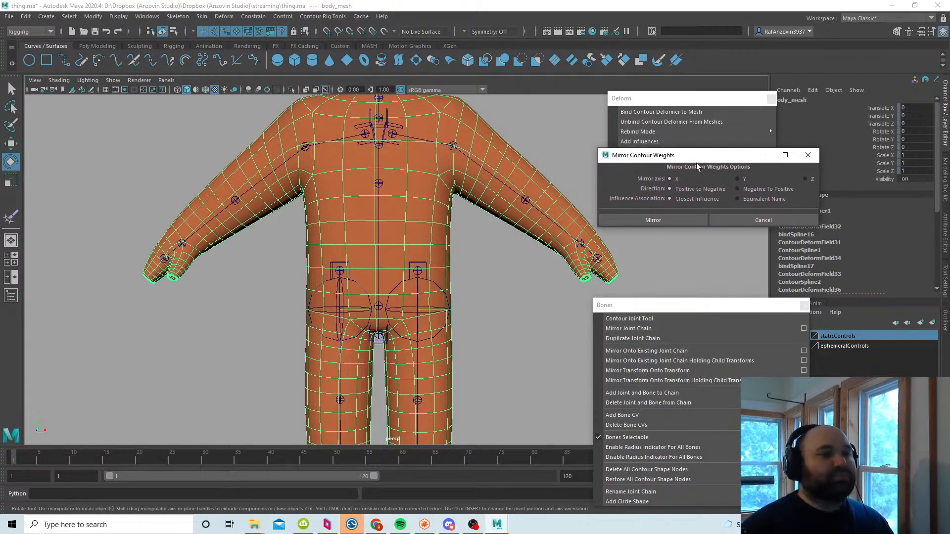
pyautogui.click(666, 219)
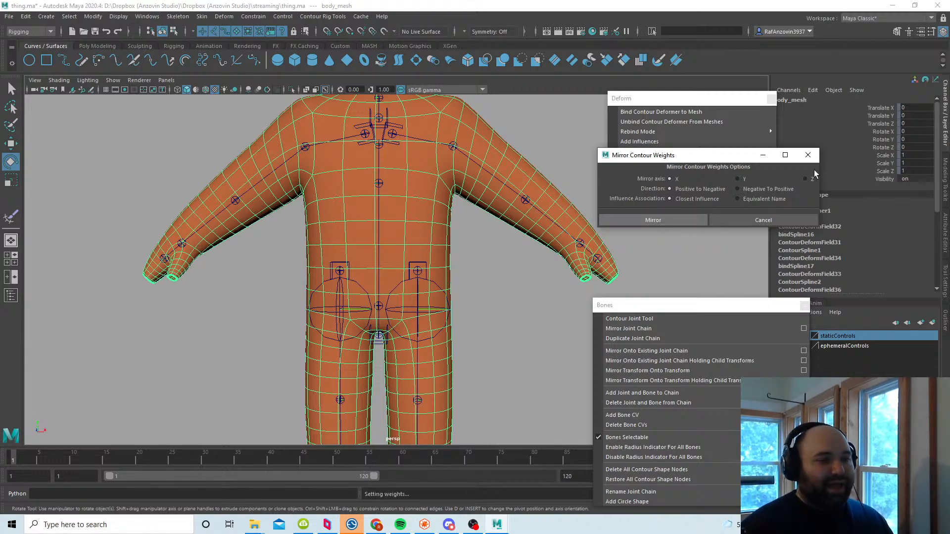
pyautogui.click(488, 292)
# Step: Inspect the hips from several angles and select spine_ContourJoint02 between the leg joints
pyautogui.scroll(5, 465, 287)
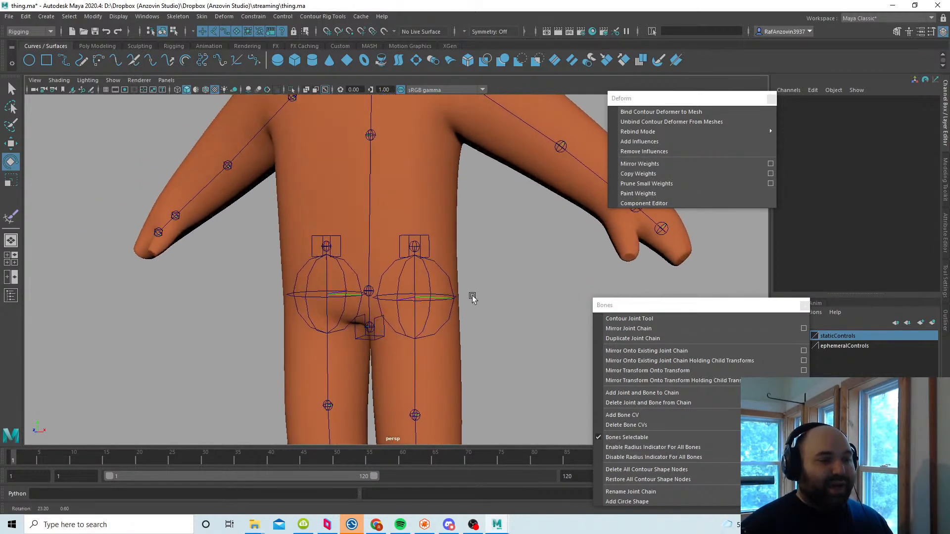
pyautogui.keyDown('alt'); pyautogui.moveTo(494, 295); pyautogui.dragTo(501, 294); pyautogui.keyUp('alt')
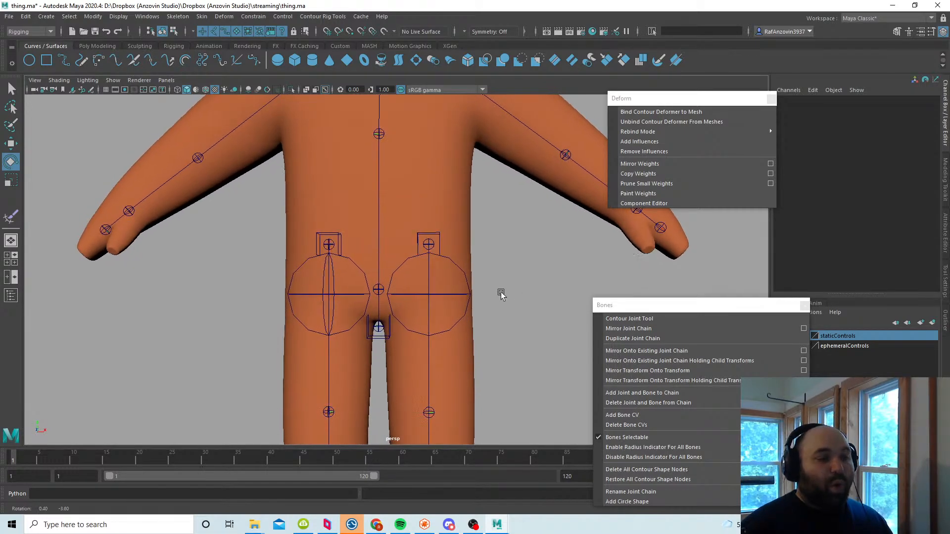
pyautogui.keyDown('alt'); pyautogui.moveTo(503, 280); pyautogui.dragTo(506, 287, button='middle'); pyautogui.keyUp('alt')
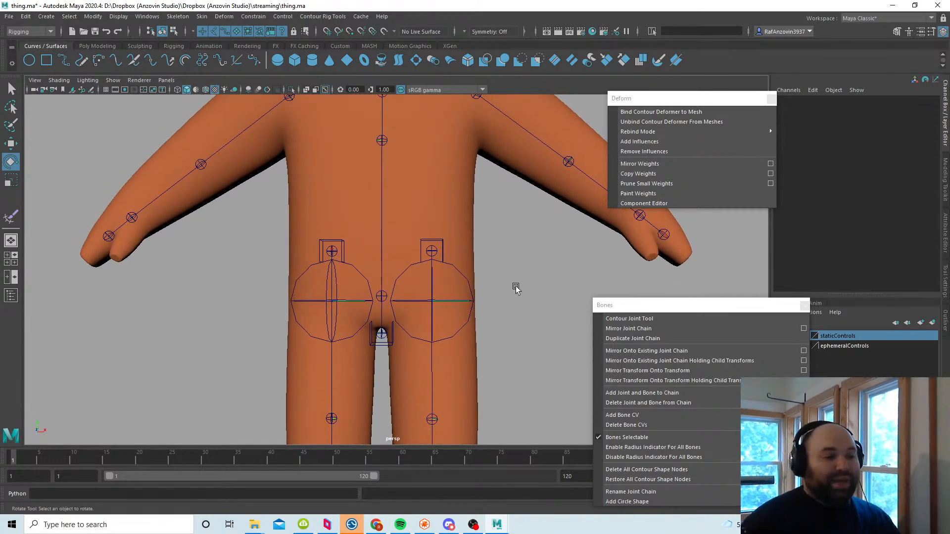
pyautogui.keyDown('alt'); pyautogui.moveTo(524, 278); pyautogui.dragTo(489, 323, button='middle'); pyautogui.keyUp('alt')
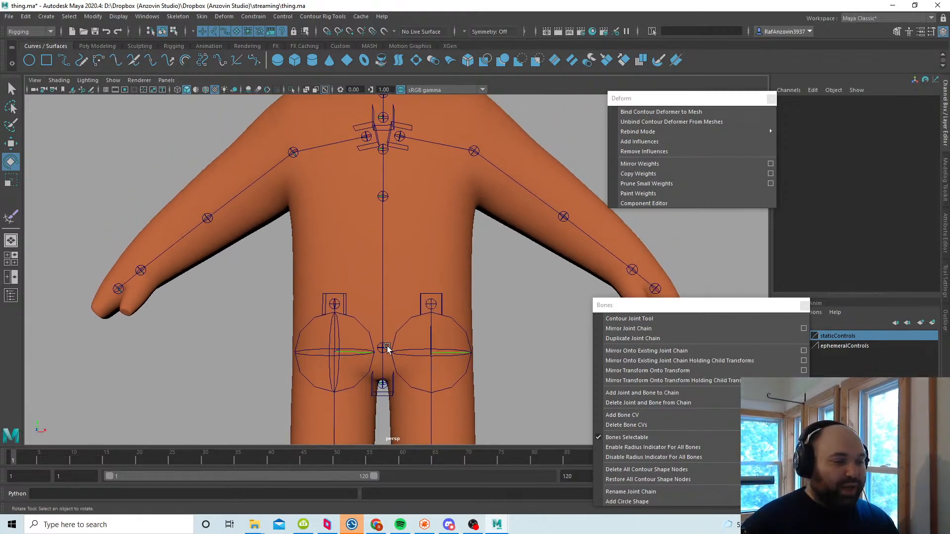
pyautogui.click(387, 349)
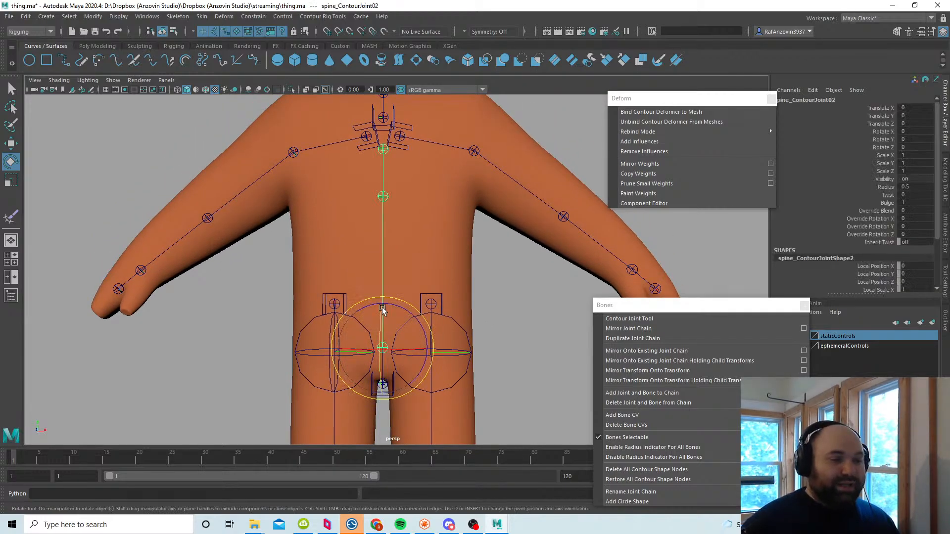
pyautogui.keyDown('alt'); pyautogui.moveTo(508, 280); pyautogui.dragTo(504, 294, button='middle'); pyautogui.keyUp('alt')
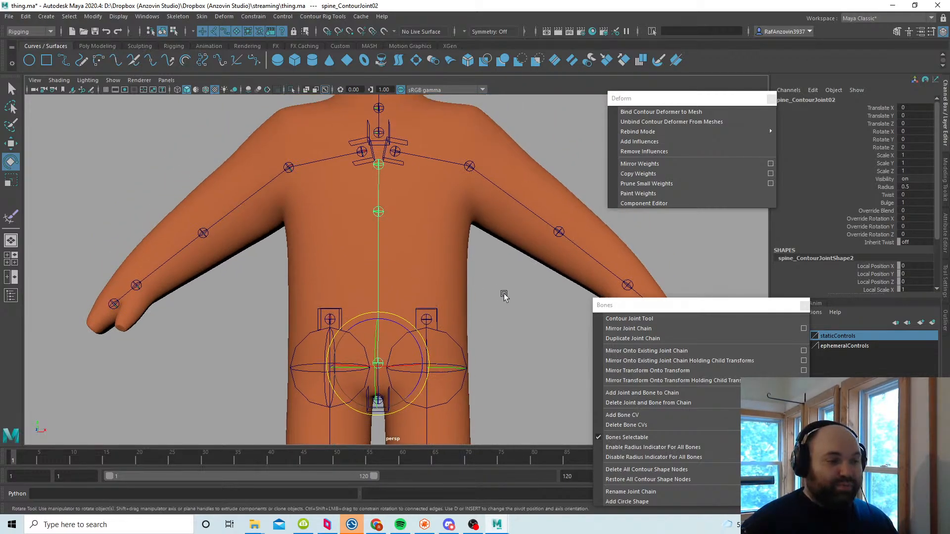
pyautogui.keyDown('alt'); pyautogui.moveTo(504, 295); pyautogui.dragTo(492, 281, button='right'); pyautogui.keyUp('alt')
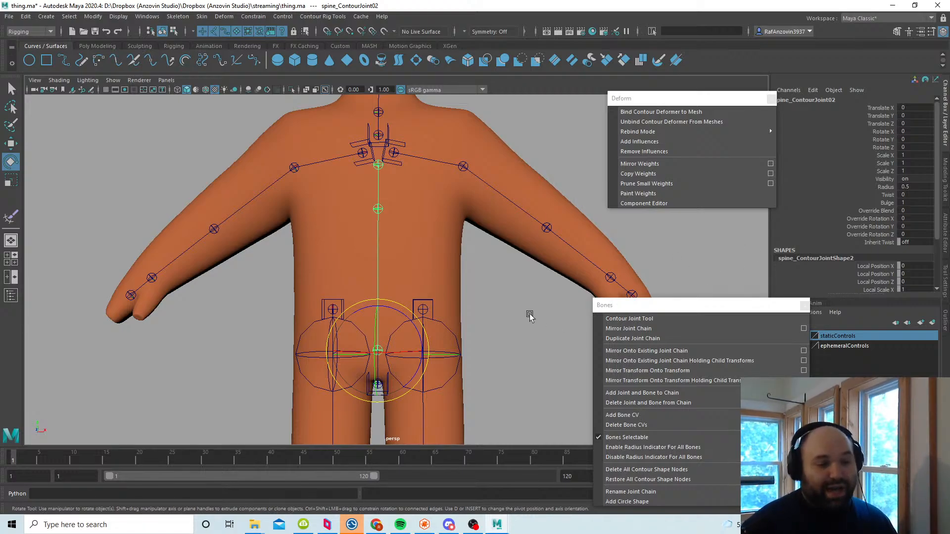
# Step: Add a bone CV to the lower spine bone, move it about 3 units sideways as a test and undo the move
pyautogui.click(621, 416)
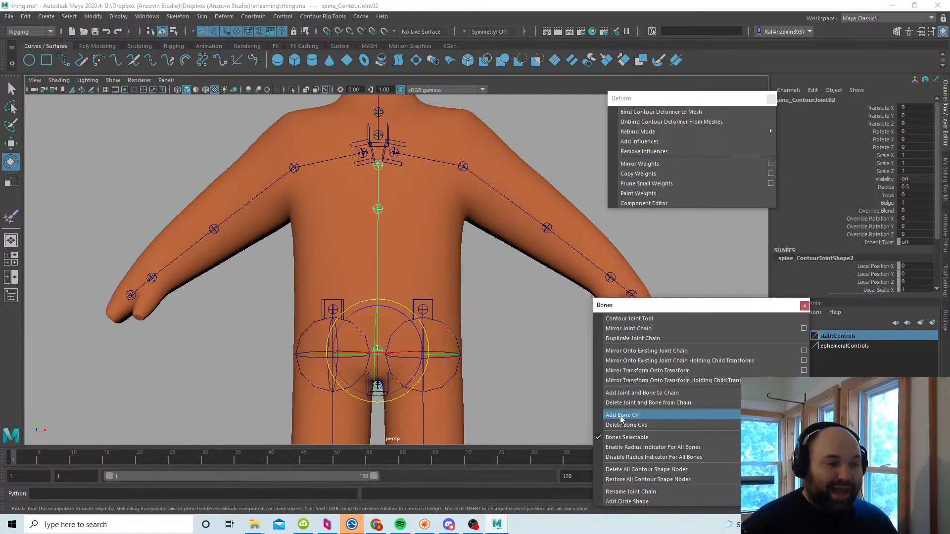
pyautogui.press('w')
pyautogui.moveTo(380, 280); pyautogui.dragTo(348, 280)
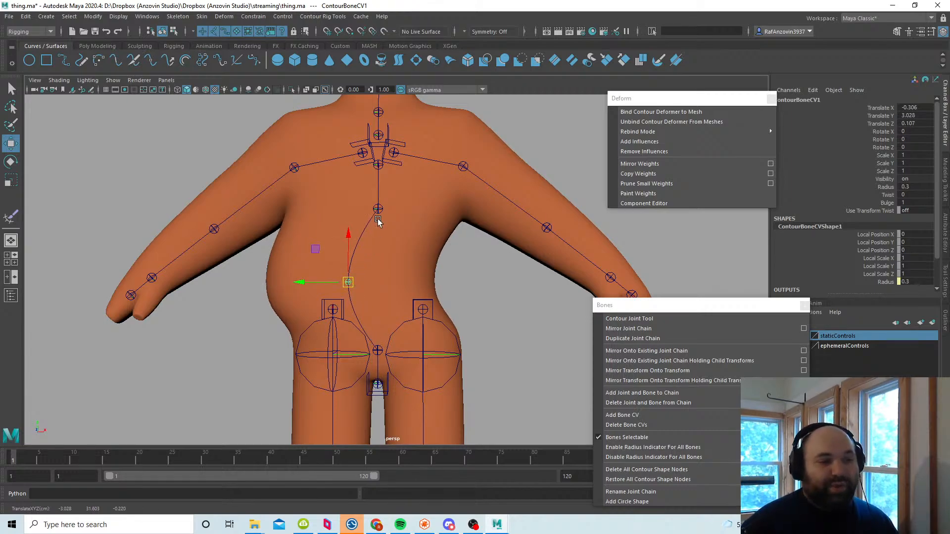
pyautogui.keyDown('alt'); pyautogui.moveTo(420, 296); pyautogui.dragTo(421, 304, button='middle'); pyautogui.keyUp('alt')
pyautogui.hotkey('ctrl', 'z')
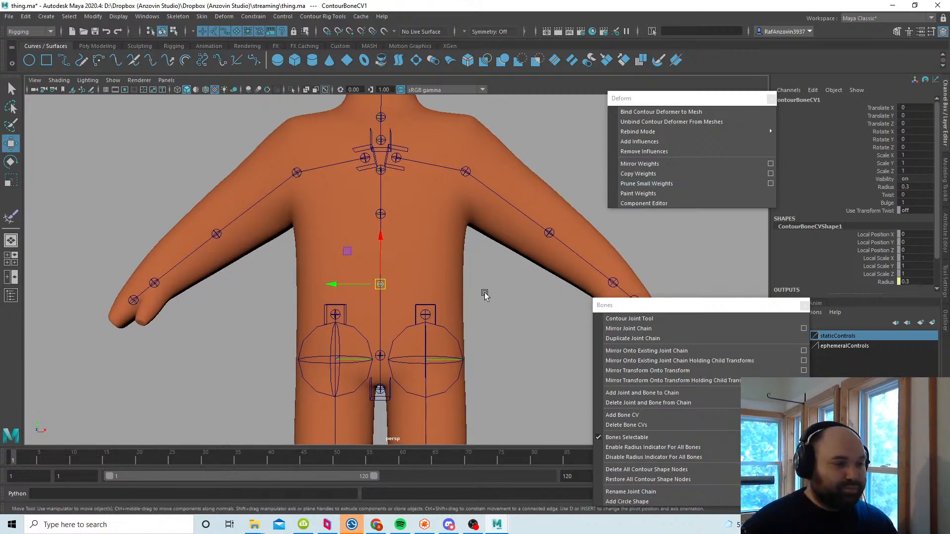
# Step: Move the spine bone CV to one side, and about 3.2 units to the other, to test the torso bend
pyautogui.moveTo(380, 285); pyautogui.dragTo(354, 279)
pyautogui.keyDown('alt'); pyautogui.moveTo(470, 282); pyautogui.dragTo(479, 295, button='middle'); pyautogui.keyUp('alt')
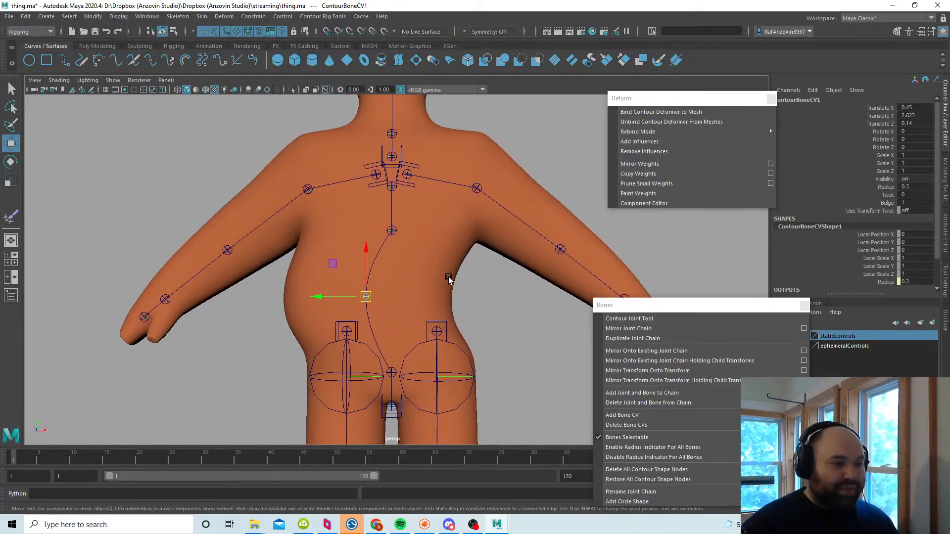
pyautogui.moveTo(365, 296); pyautogui.dragTo(423, 300)
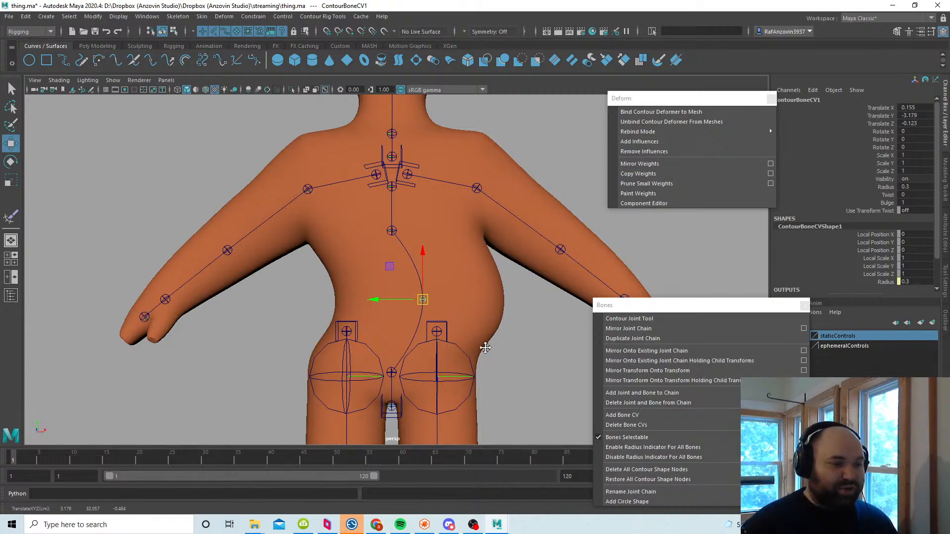
pyautogui.keyDown('alt'); pyautogui.moveTo(484, 347); pyautogui.dragTo(489, 297, button='middle'); pyautogui.keyUp('alt')
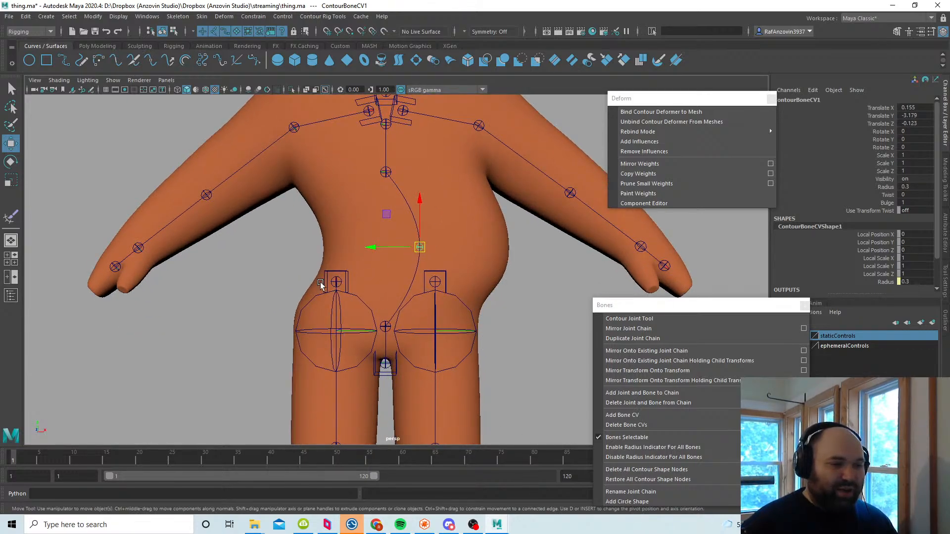
# Step: Display the Contour paint weights on body_mesh and examine the spine influence around the hips in the bent pose
pyautogui.click(442, 273)
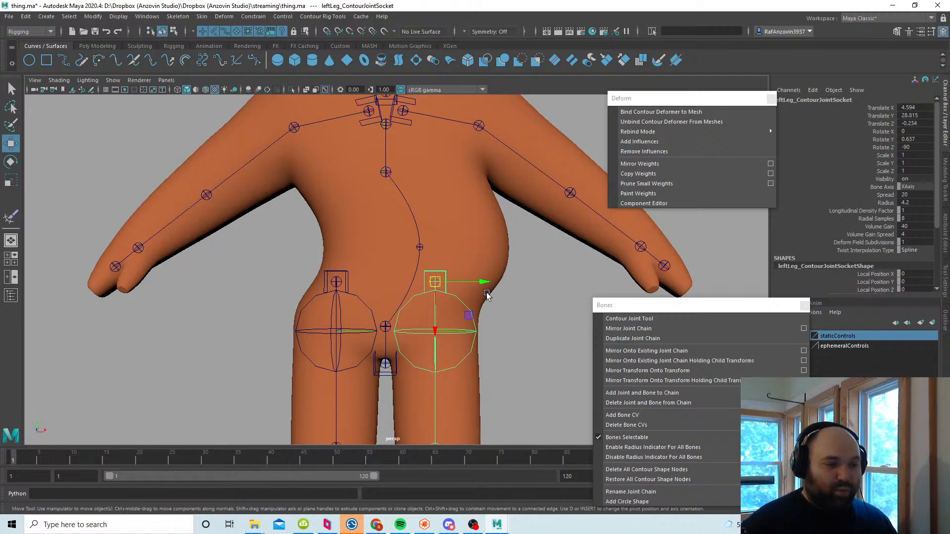
pyautogui.click(490, 276)
pyautogui.keyDown('alt'); pyautogui.moveTo(489, 276); pyautogui.dragTo(519, 261); pyautogui.keyUp('alt')
pyautogui.click(638, 193)
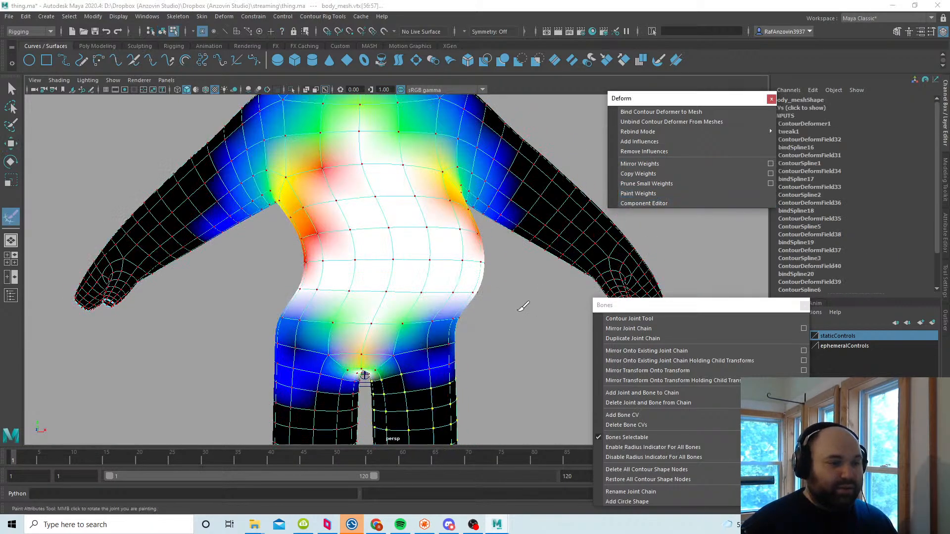
pyautogui.moveTo(520, 307)
pyautogui.keyDown('alt'); pyautogui.mouseDown()
pyautogui.moveTo(413, 318)
pyautogui.moveTo(467, 319)
pyautogui.mouseUp(); pyautogui.keyUp('alt')
pyautogui.keyDown('alt'); pyautogui.moveTo(464, 322); pyautogui.dragTo(467, 333, button='middle'); pyautogui.keyUp('alt')
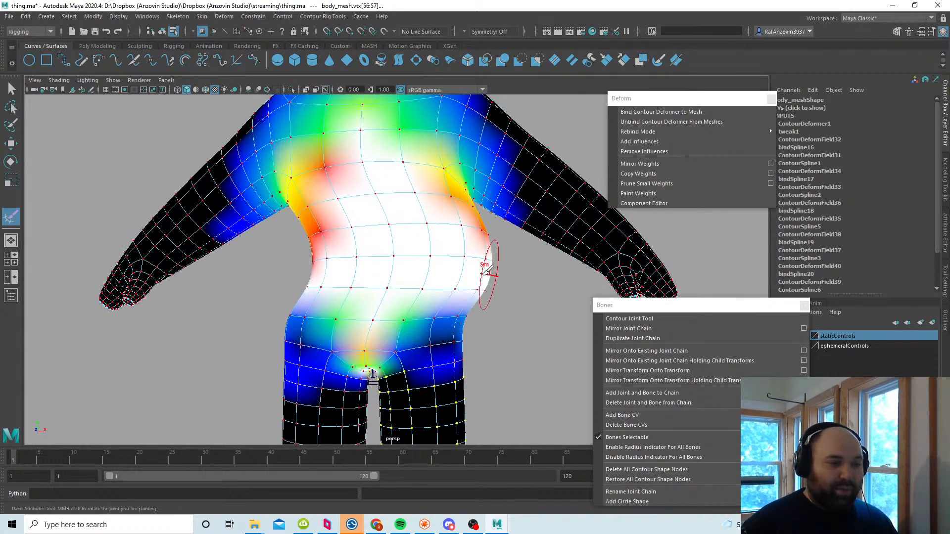
pyautogui.keyDown('alt'); pyautogui.moveTo(482, 305); pyautogui.dragTo(502, 308); pyautogui.keyUp('alt')
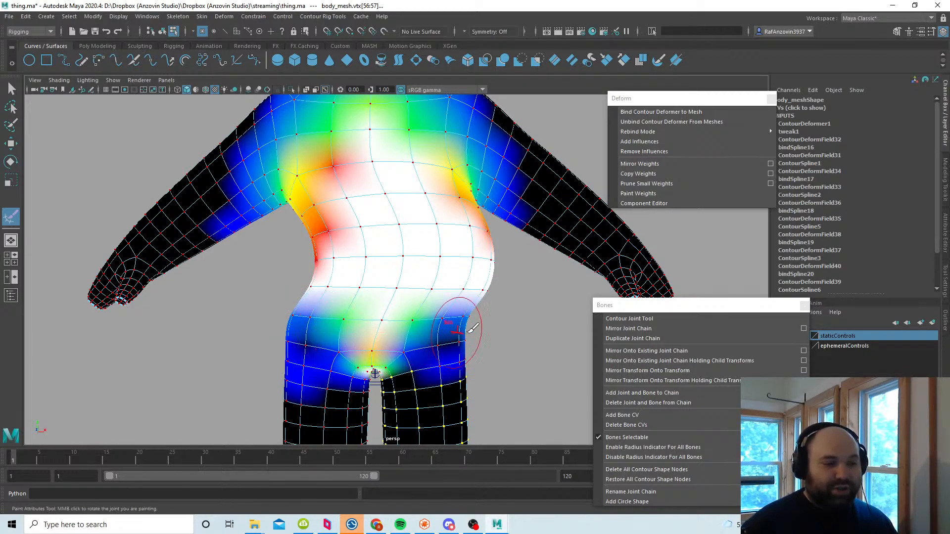
# Step: Leave weight painting, reset the spine bone CV's Translate X, Y and Z to 0 and deselect it
pyautogui.click(11, 144)
pyautogui.click(402, 263)
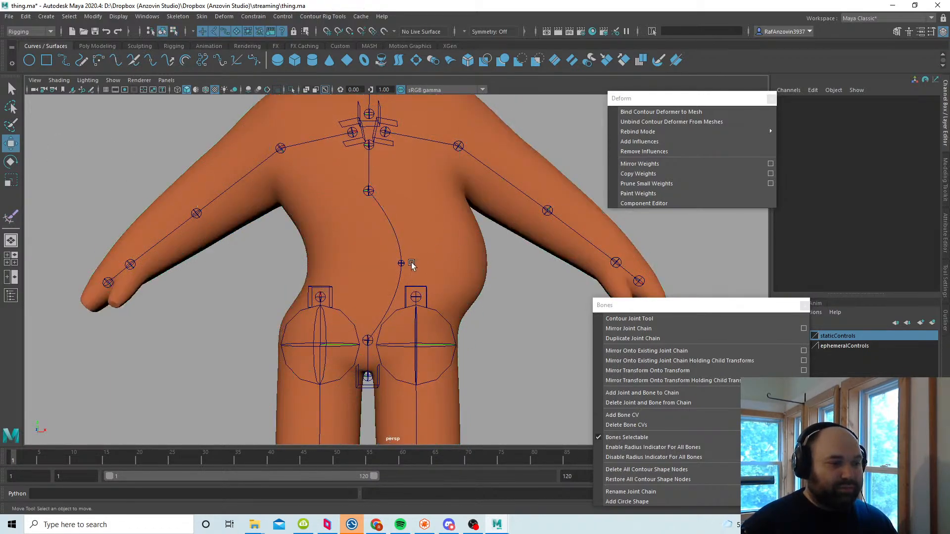
pyautogui.moveTo(903, 107); pyautogui.dragTo(905, 123)
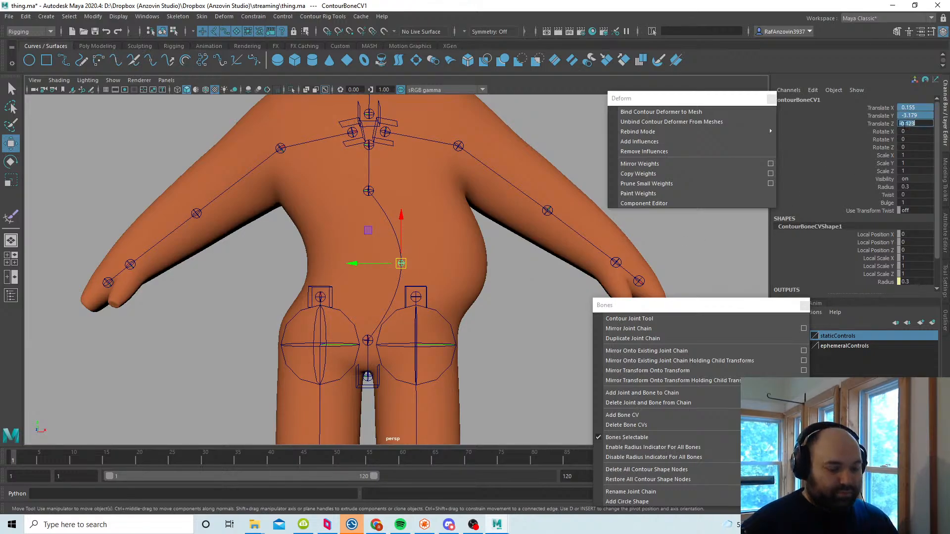
pyautogui.press('Return')
pyautogui.click(472, 321)
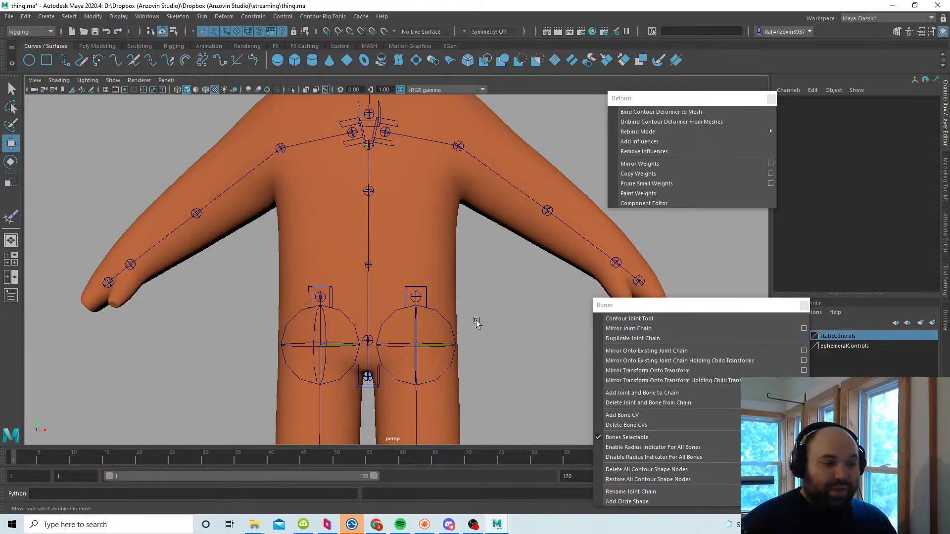
# Step: Select leftLeg_ContourJoint02 and rightLeg_ContourJoint02 at the hips together
pyautogui.scroll(2, 482, 322)
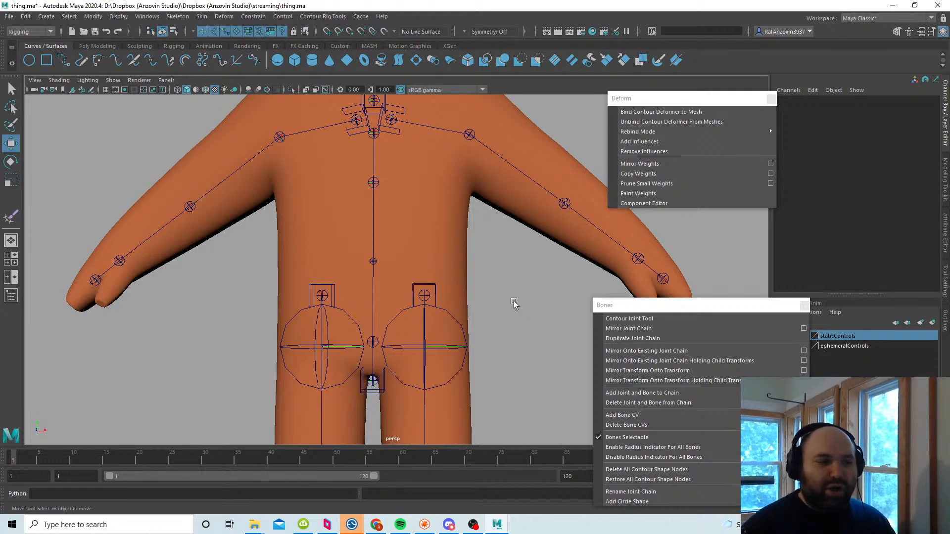
pyautogui.keyDown('alt'); pyautogui.moveTo(509, 294); pyautogui.dragTo(510, 301, button='middle'); pyautogui.keyUp('alt')
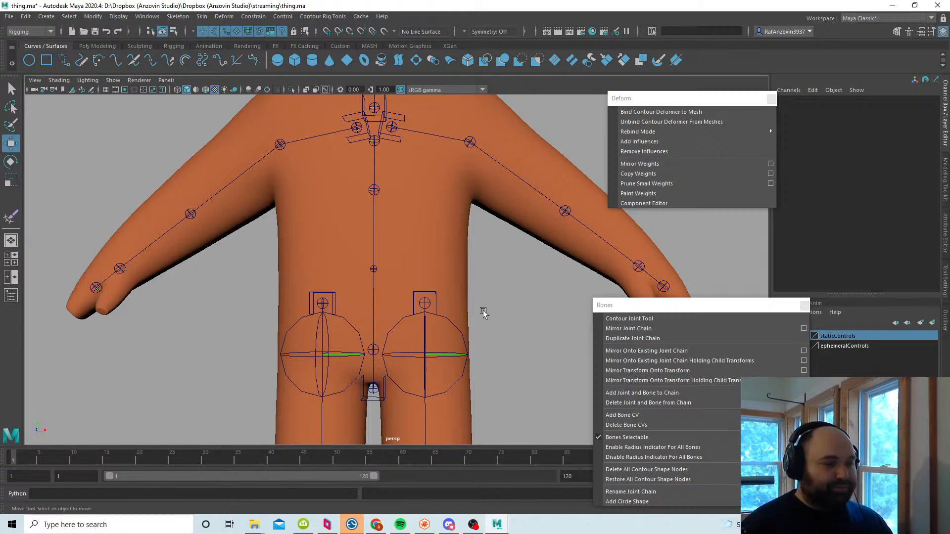
pyautogui.scroll(3, 494, 306)
pyautogui.keyDown('alt'); pyautogui.moveTo(500, 284); pyautogui.dragTo(451, 312, button='middle'); pyautogui.keyUp('alt')
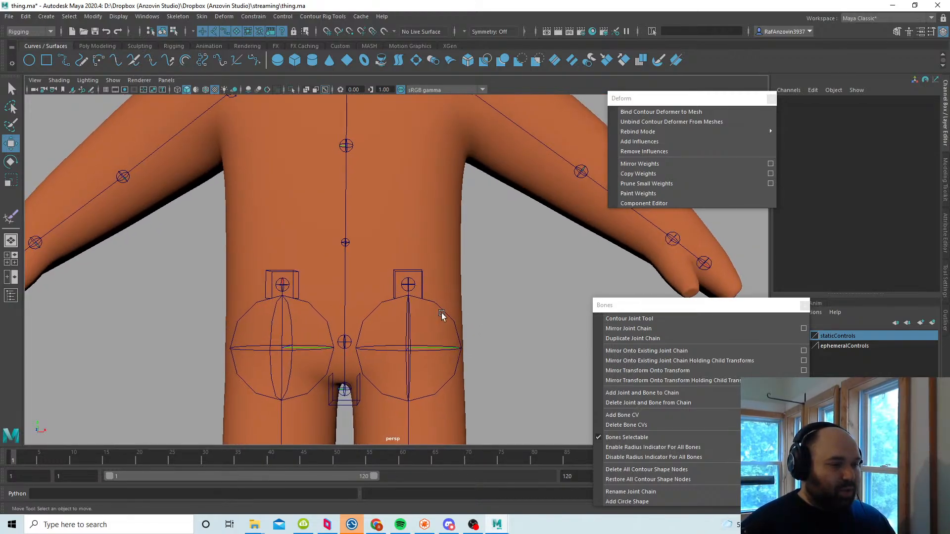
pyautogui.click(443, 315)
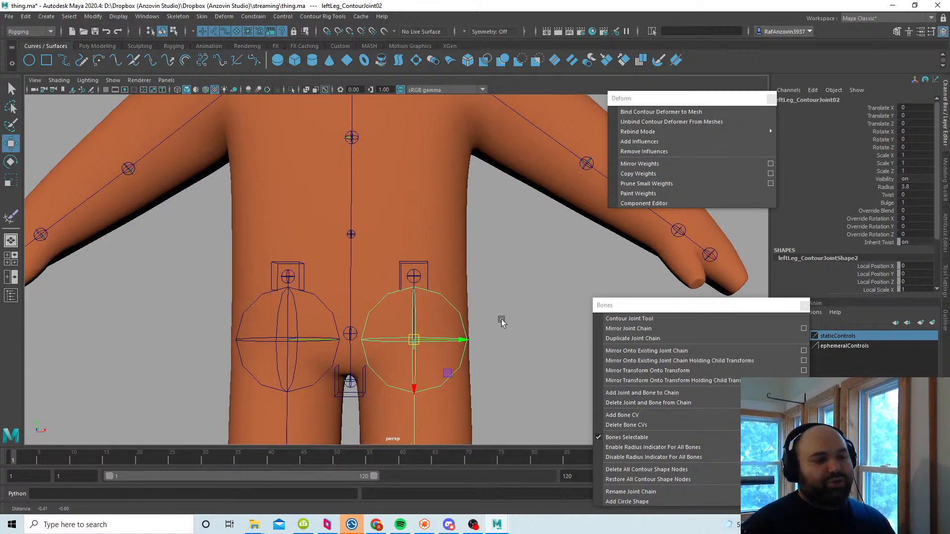
pyautogui.keyDown('alt'); pyautogui.moveTo(494, 324); pyautogui.dragTo(500, 320, button='middle'); pyautogui.keyUp('alt')
pyautogui.click(338, 314)
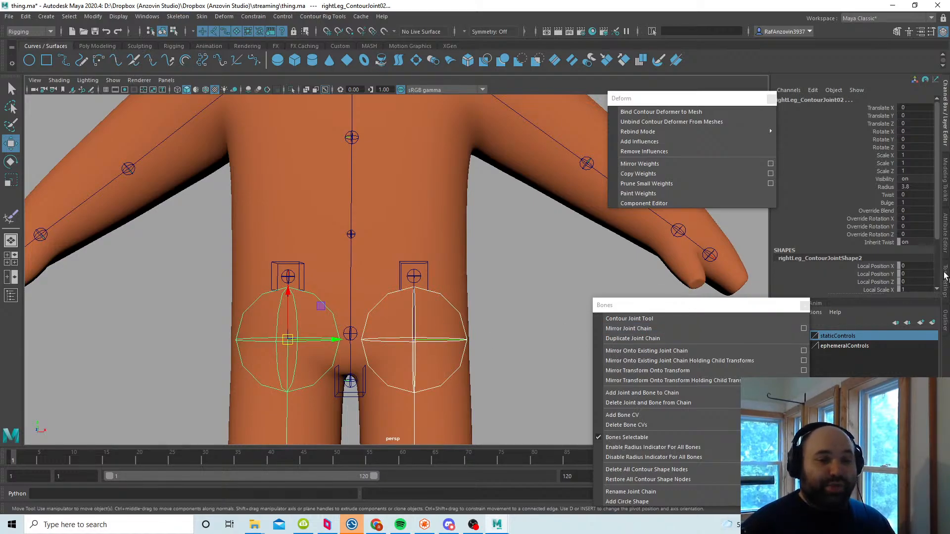
# Step: Move the Deform palette clear of the Outliner and reveal the two selected leg joints in the hierarchy
pyautogui.click(946, 236)
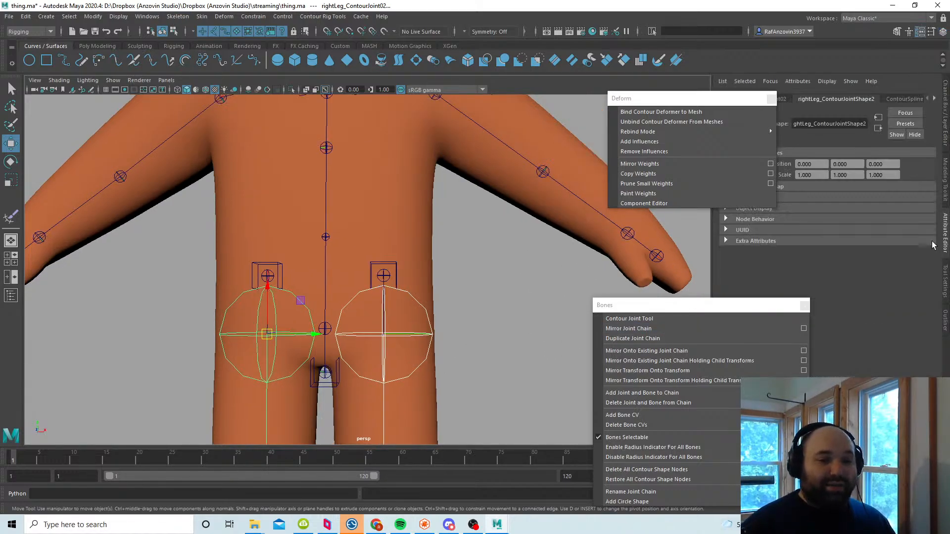
pyautogui.click(946, 330)
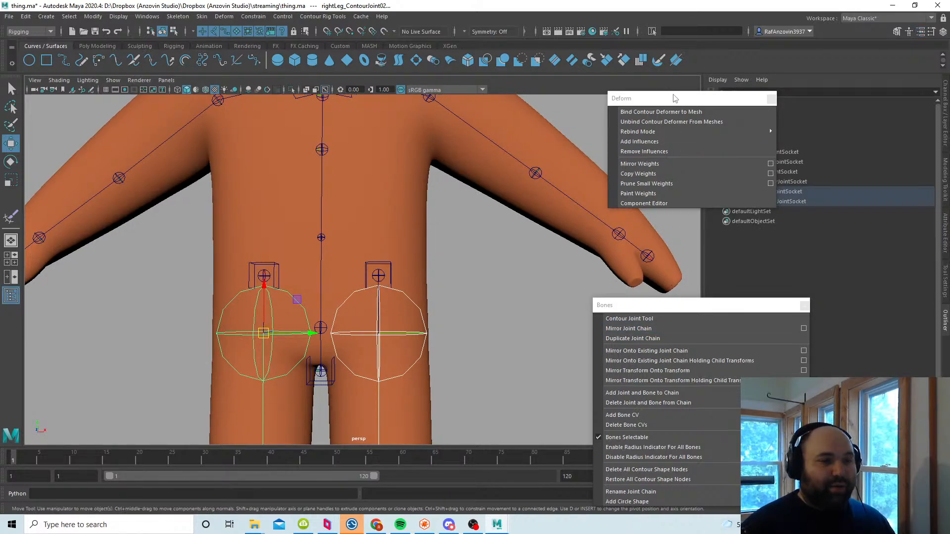
pyautogui.moveTo(674, 97); pyautogui.dragTo(588, 108)
pyautogui.rightClick(768, 192)
pyautogui.click(801, 219)
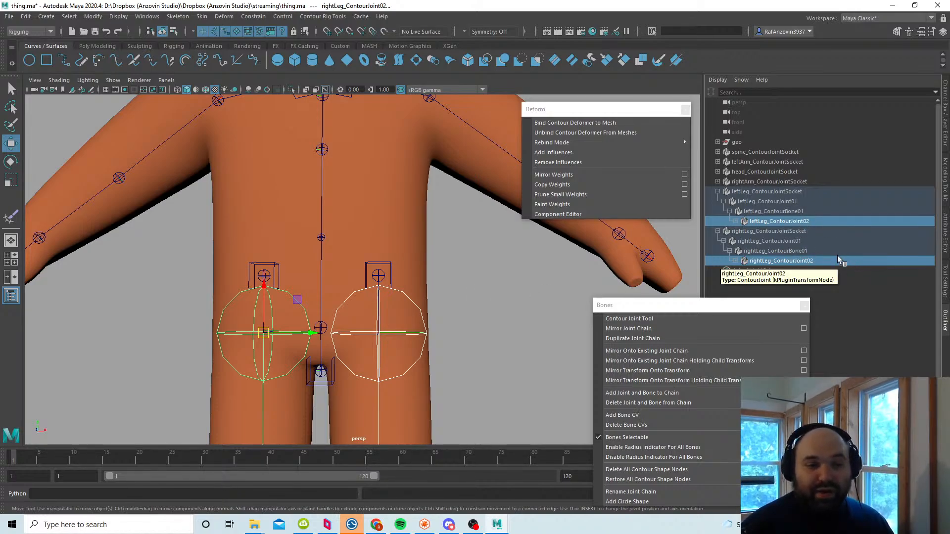
# Step: Examine rightLeg_ContourJoint01 with its channel attributes, and its child rightLeg_ContourBone01, in the right leg hierarchy
pyautogui.click(797, 241)
pyautogui.press('f')
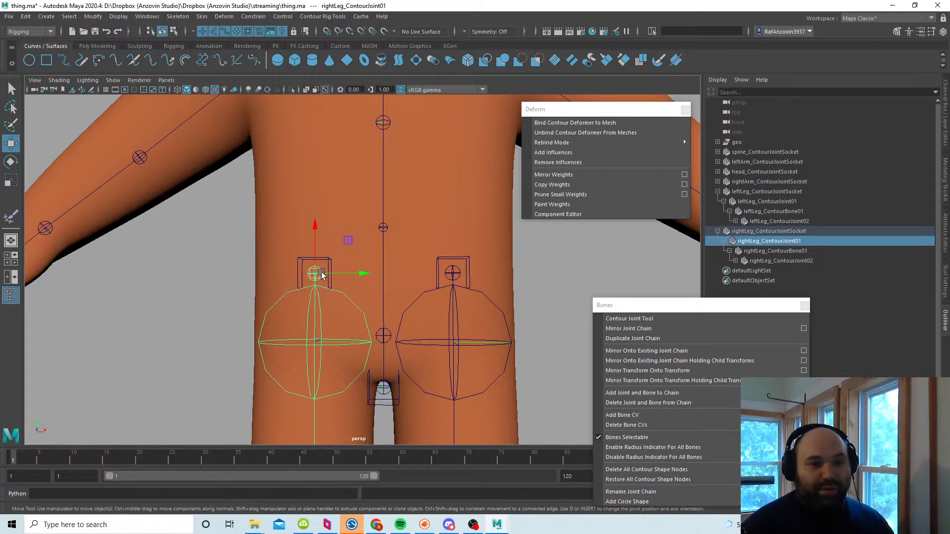
pyautogui.click(942, 131)
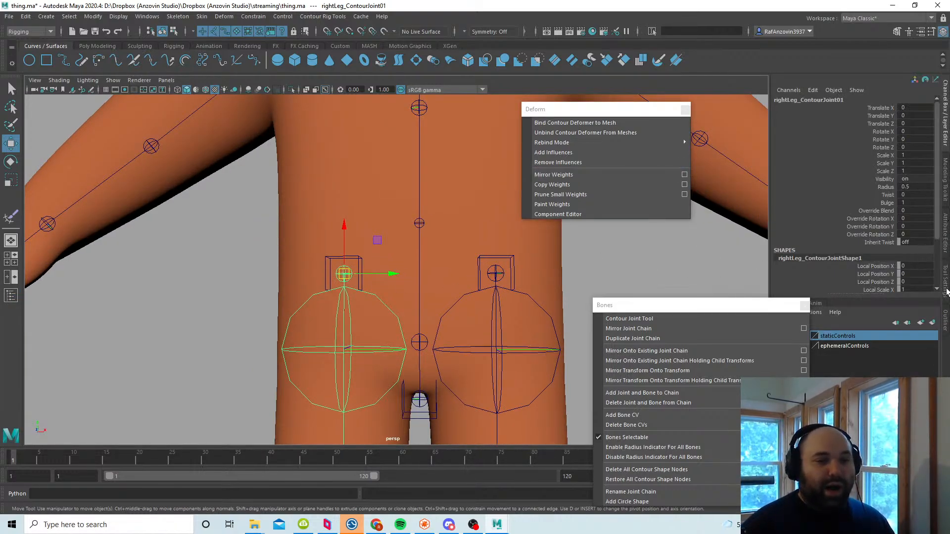
pyautogui.click(945, 318)
pyautogui.click(796, 253)
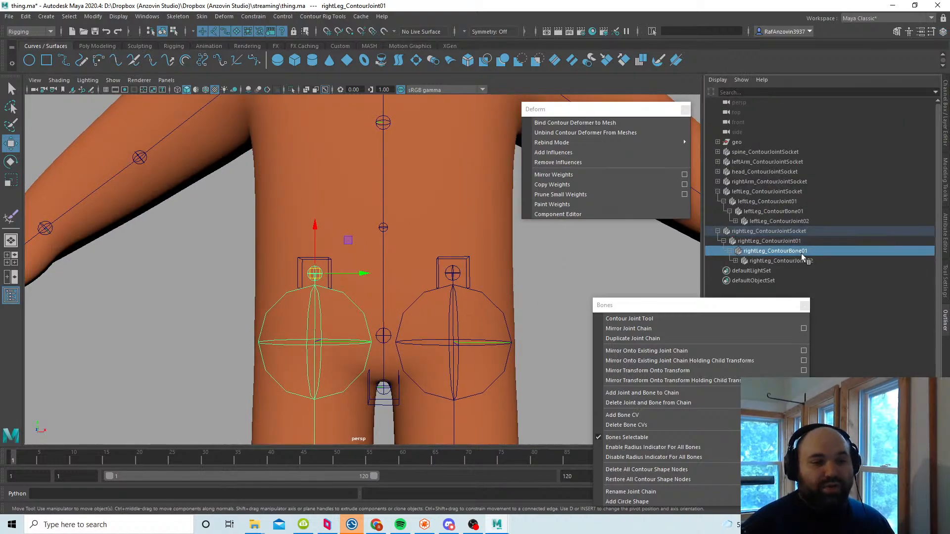
pyautogui.scroll(3, 418, 332)
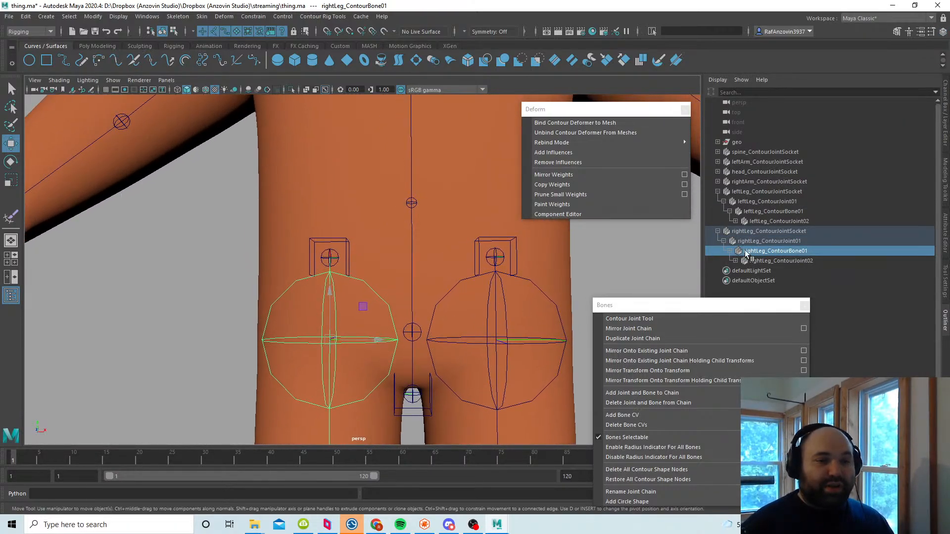
# Step: Try lengthening the right leg's first contour bone through its Length attribute, and undo the change
pyautogui.click(943, 133)
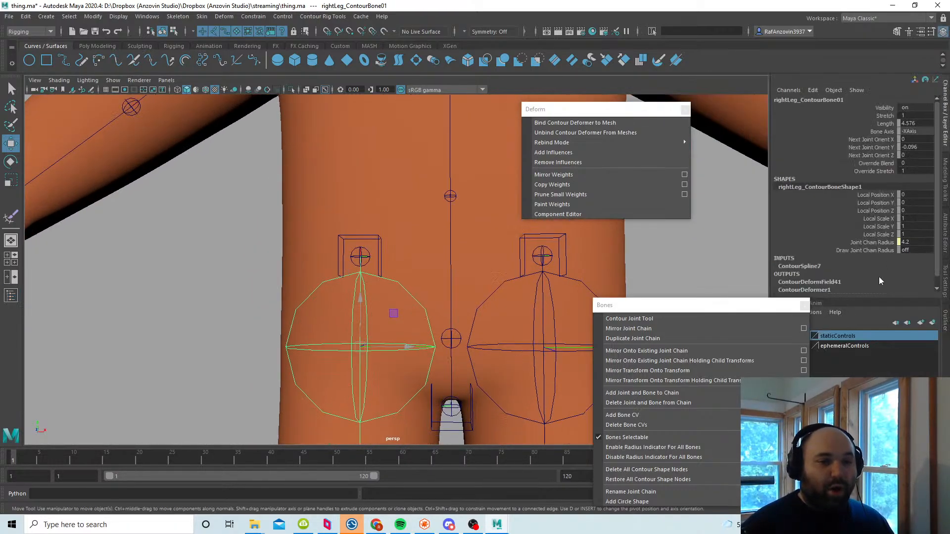
pyautogui.click(885, 123)
pyautogui.moveTo(484, 259); pyautogui.dragTo(500, 257, button='middle')
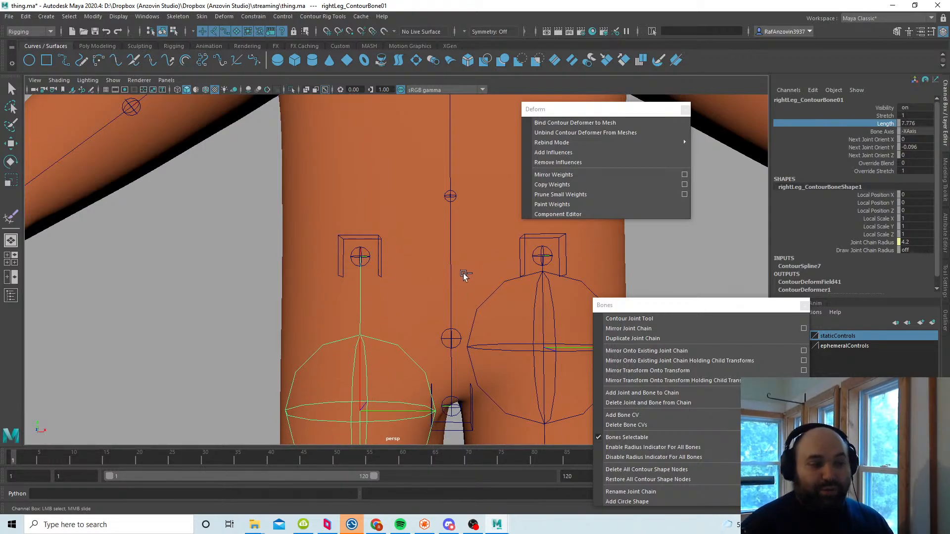
pyautogui.hotkey('ctrl', 'z')
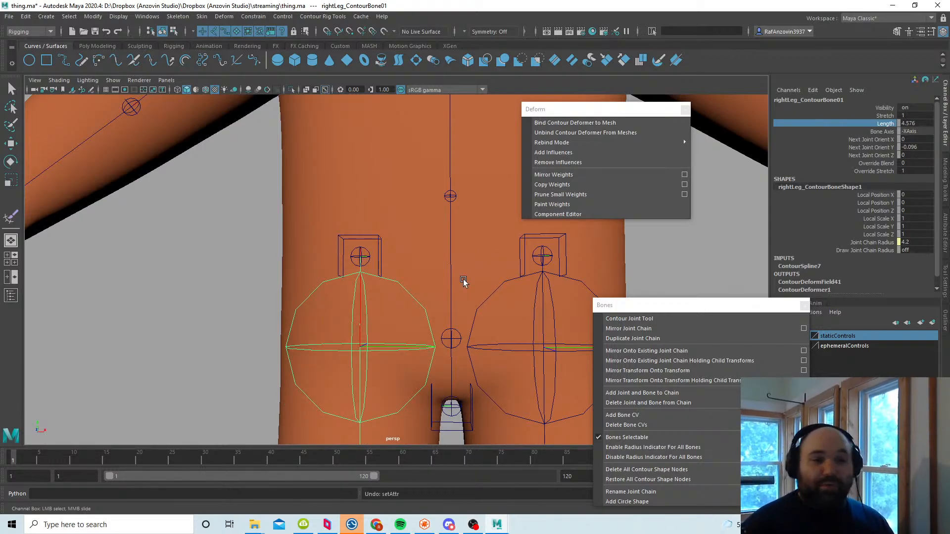
# Step: Select rightLeg_ContourJoint02 and examine its translate and rotate values
pyautogui.click(425, 310)
pyautogui.press('w')
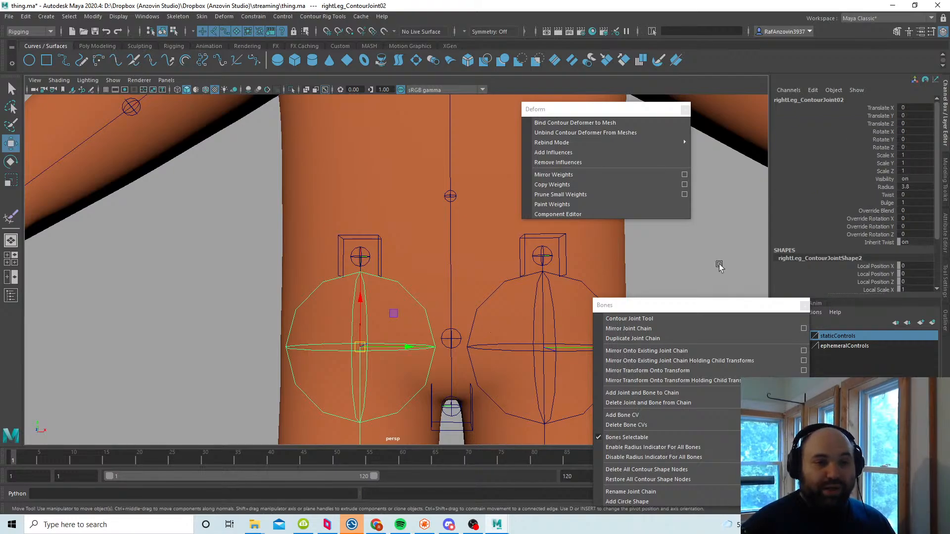
pyautogui.moveTo(910, 115); pyautogui.dragTo(909, 145)
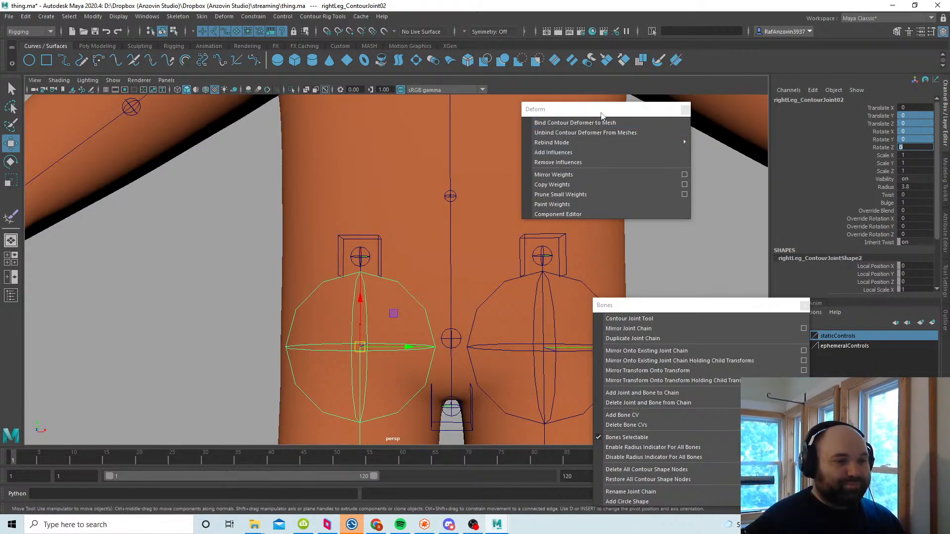
# Step: Move the floating Deform and Bones palettes clear of the character's legs and deselect everything
pyautogui.moveTo(603, 109); pyautogui.dragTo(751, 114)
pyautogui.moveTo(682, 311); pyautogui.dragTo(738, 318)
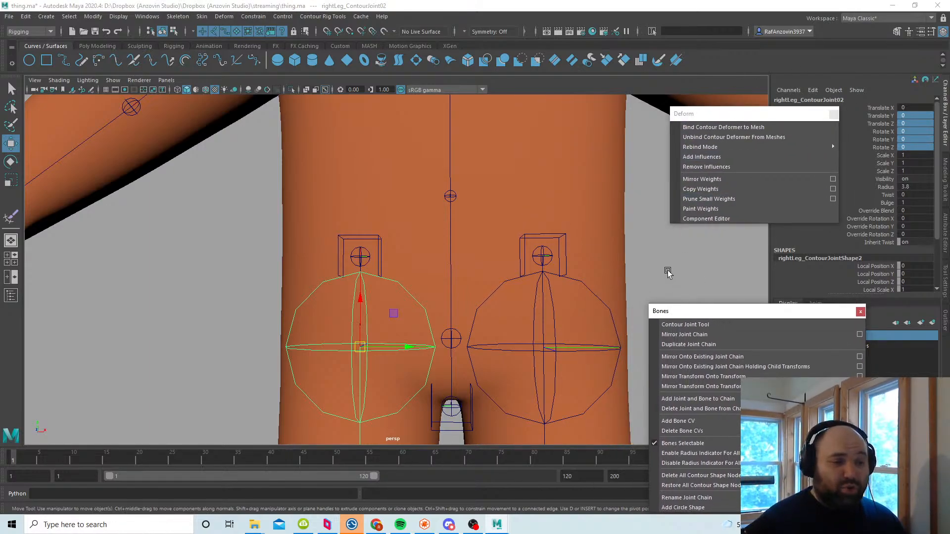
pyautogui.click(669, 276)
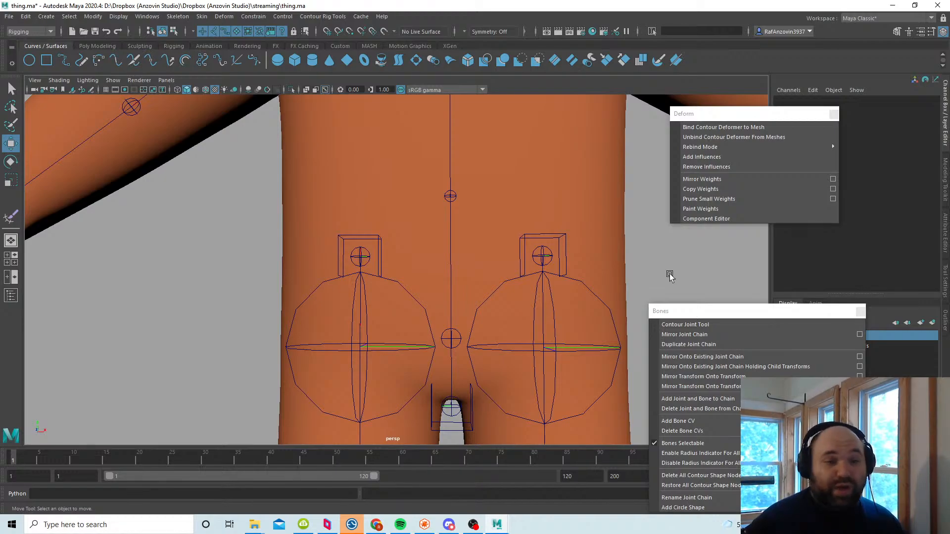
# Step: Unparent the ContourJoint02 joints of both legs from their bone chains
pyautogui.keyDown('alt'); pyautogui.moveTo(678, 279); pyautogui.dragTo(504, 300, button='right'); pyautogui.keyUp('alt')
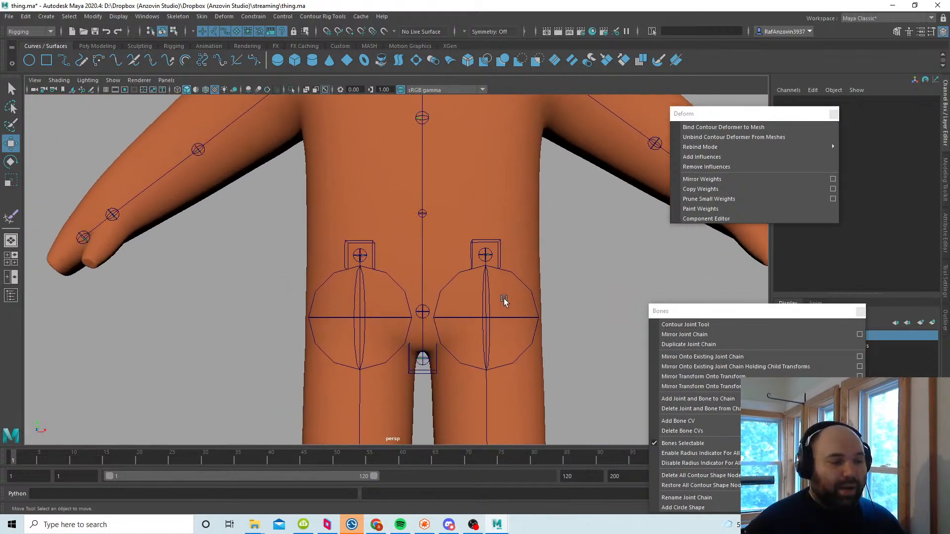
pyautogui.keyDown('alt'); pyautogui.moveTo(505, 300); pyautogui.dragTo(497, 292); pyautogui.keyUp('alt')
pyautogui.keyDown('alt'); pyautogui.moveTo(497, 291); pyautogui.dragTo(497, 298, button='middle'); pyautogui.keyUp('alt')
pyautogui.click(514, 292)
pyautogui.keyDown('shift'); pyautogui.click(396, 297); pyautogui.keyUp('shift')
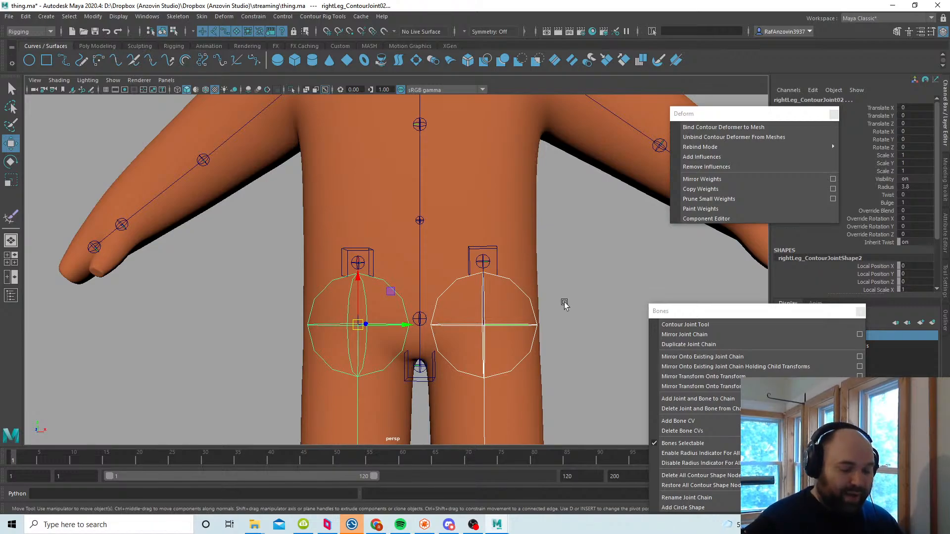
pyautogui.hotkey('shift', 'p')
pyautogui.click(548, 311)
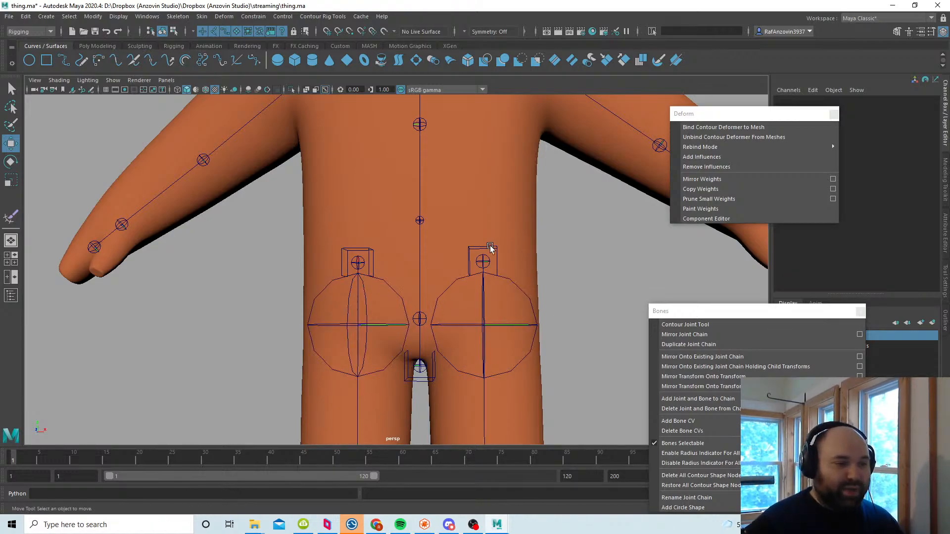
# Step: Try moving the left leg's joint socket independently of the unparented leg joint, and undo the move
pyautogui.click(487, 260)
pyautogui.moveTo(495, 265)
pyautogui.mouseDown()
pyautogui.moveTo(487, 258)
pyautogui.moveTo(540, 255)
pyautogui.moveTo(441, 258)
pyautogui.moveTo(540, 258)
pyautogui.moveTo(458, 255)
pyautogui.moveTo(541, 260)
pyautogui.moveTo(480, 258)
pyautogui.mouseUp()
pyautogui.hotkey('ctrl', 'z')
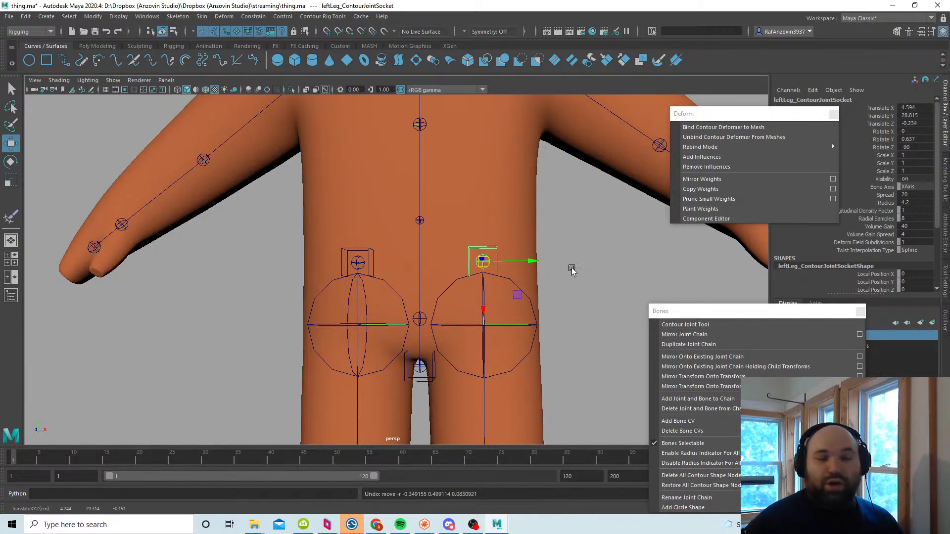
pyautogui.click(593, 289)
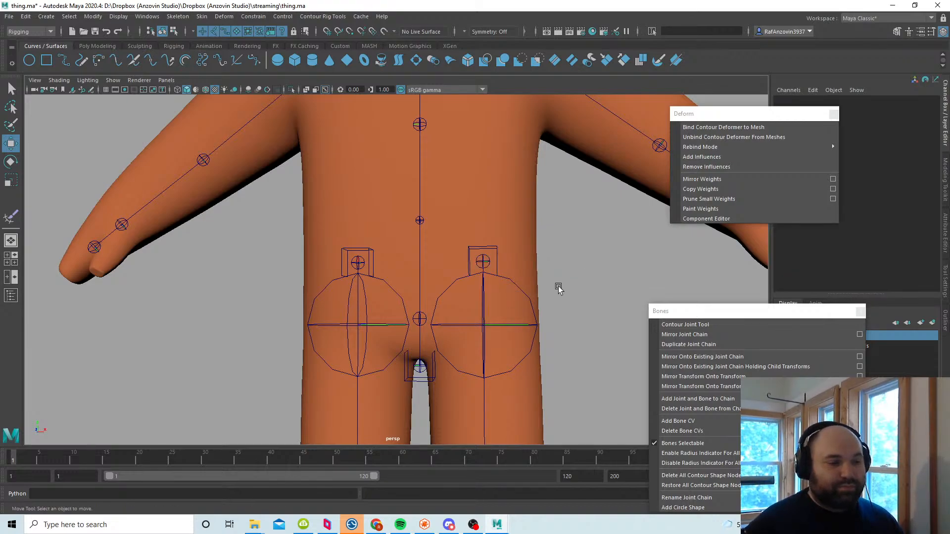
# Step: Constrain the left leg socket to the spine with a Contour Deform Field Constraint, keeping the contour Tools palette floating
pyautogui.scroll(-1, 557, 288)
pyautogui.keyDown('alt'); pyautogui.moveTo(558, 288); pyautogui.dragTo(549, 323, button='middle'); pyautogui.keyUp('alt')
pyautogui.keyDown('alt'); pyautogui.moveTo(549, 325); pyautogui.dragTo(568, 278); pyautogui.keyUp('alt')
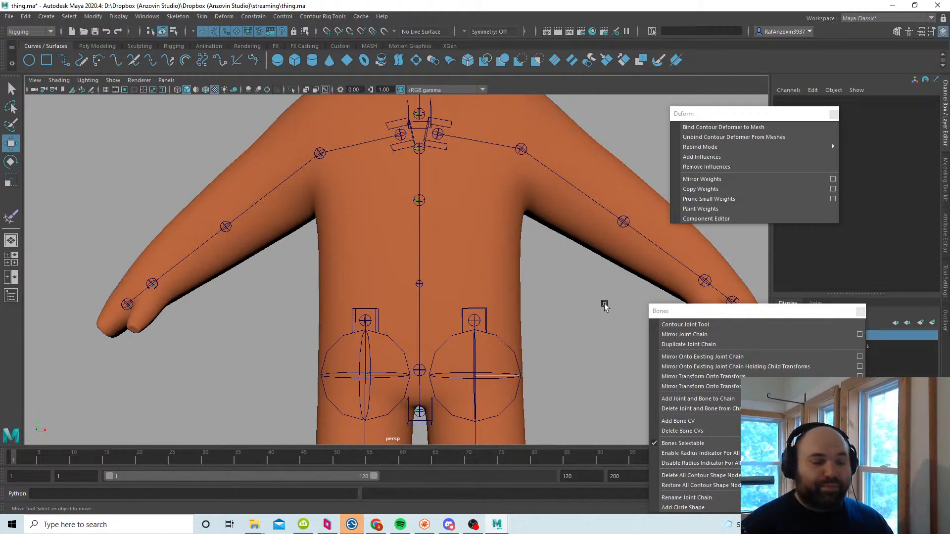
pyautogui.keyDown('alt'); pyautogui.moveTo(550, 329); pyautogui.dragTo(551, 321, button='middle'); pyautogui.keyUp('alt')
pyautogui.scroll(1, 550, 322)
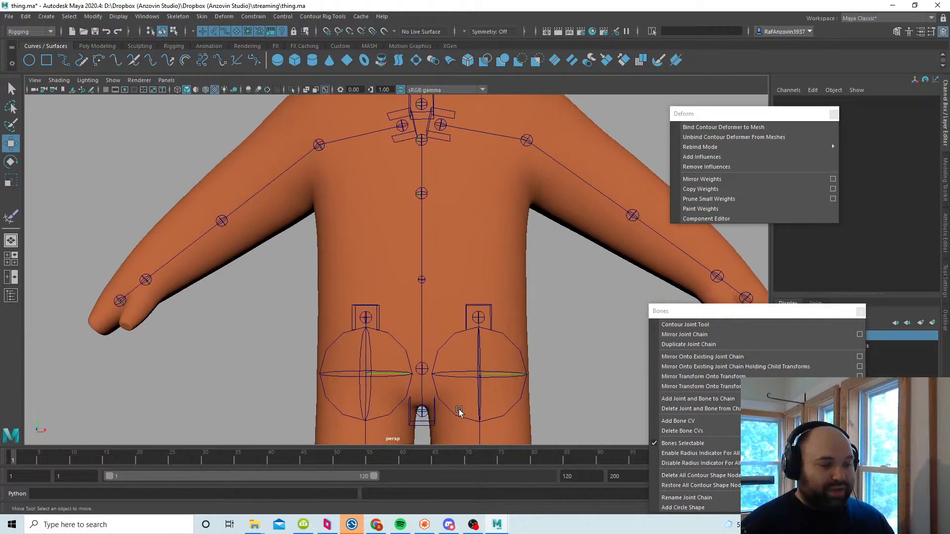
pyautogui.click(429, 402)
pyautogui.click(561, 317)
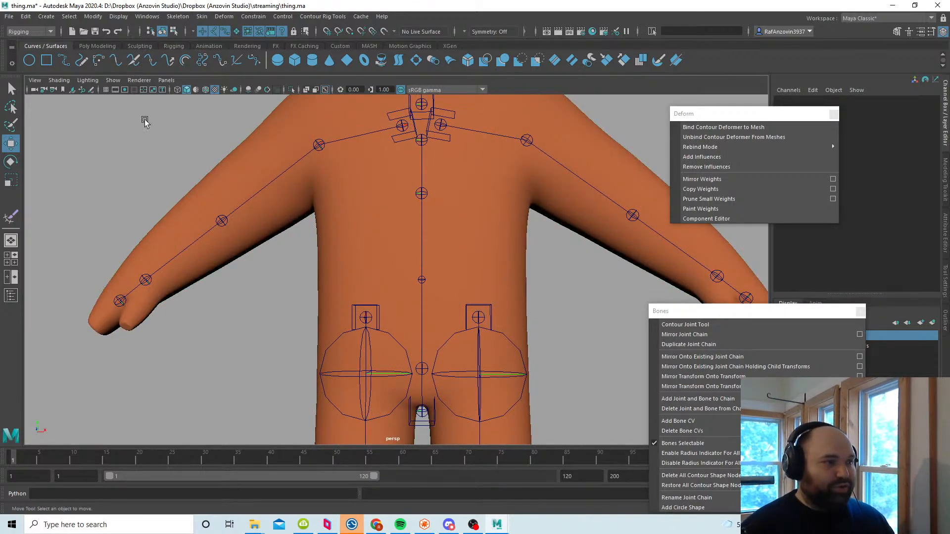
pyautogui.click(433, 401)
pyautogui.click(493, 309)
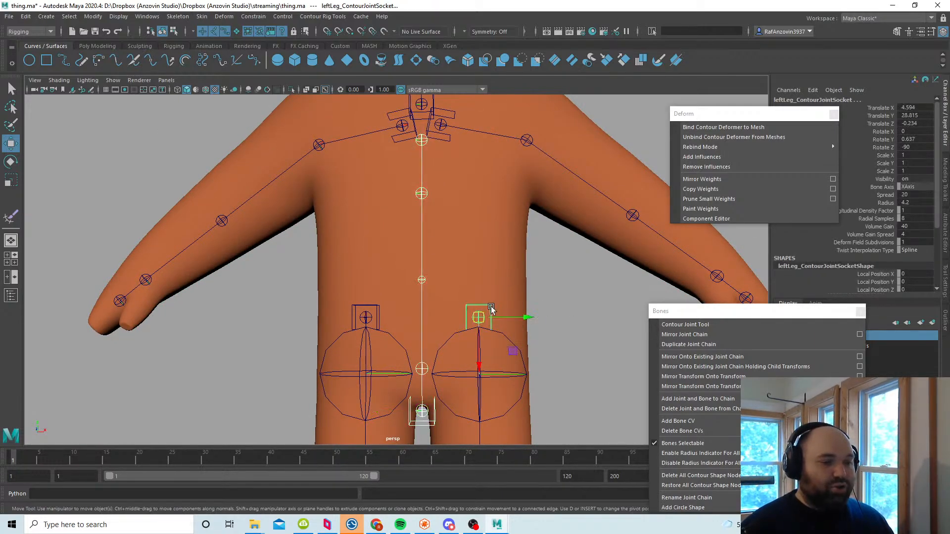
pyautogui.click(335, 18)
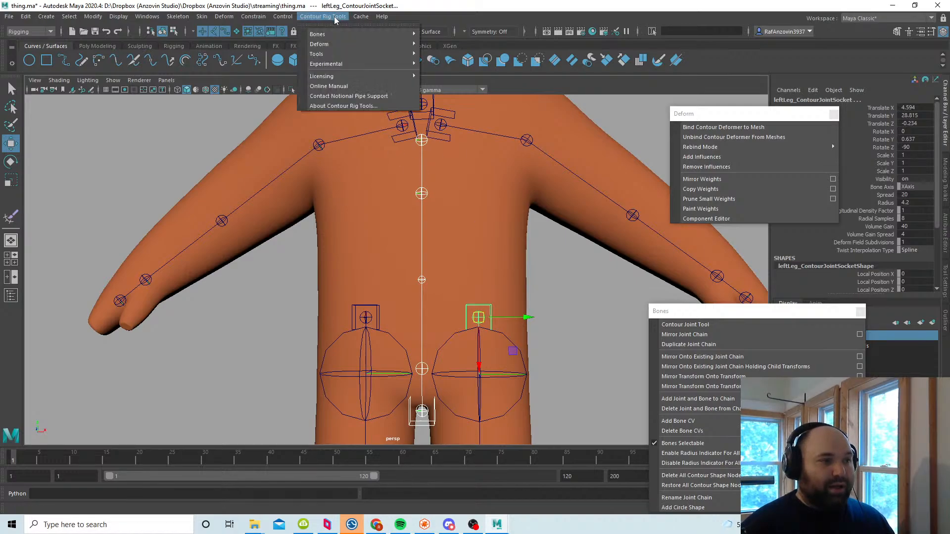
pyautogui.moveTo(355, 53)
pyautogui.click(508, 41)
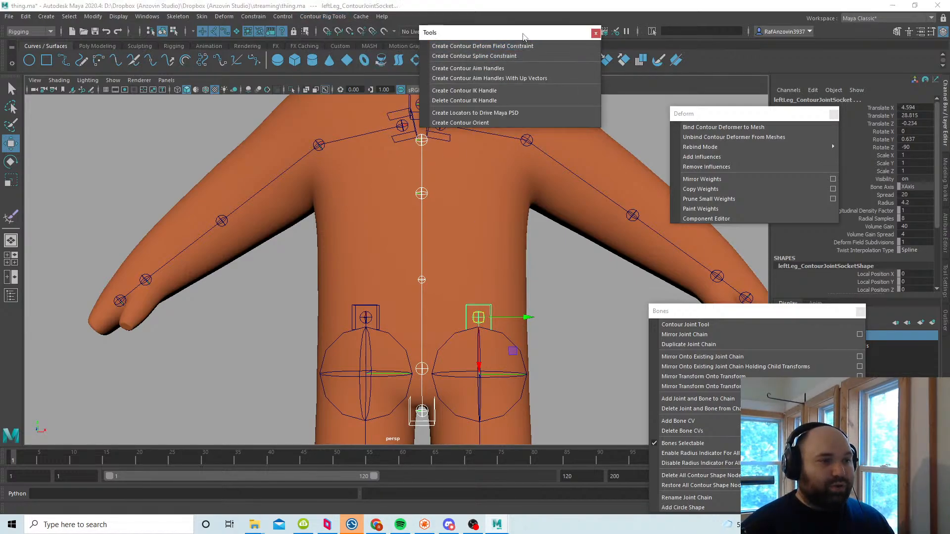
pyautogui.moveTo(543, 32); pyautogui.dragTo(593, 91)
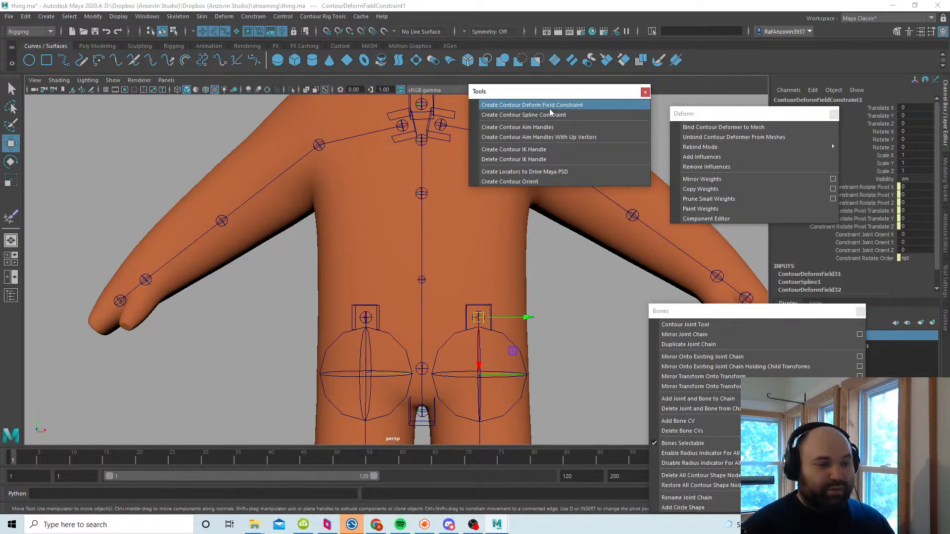
# Step: Constrain the right leg socket to the spine with a Contour Deform Field Constraint
pyautogui.click(422, 410)
pyautogui.keyDown('shift'); pyautogui.click(379, 307); pyautogui.keyUp('shift')
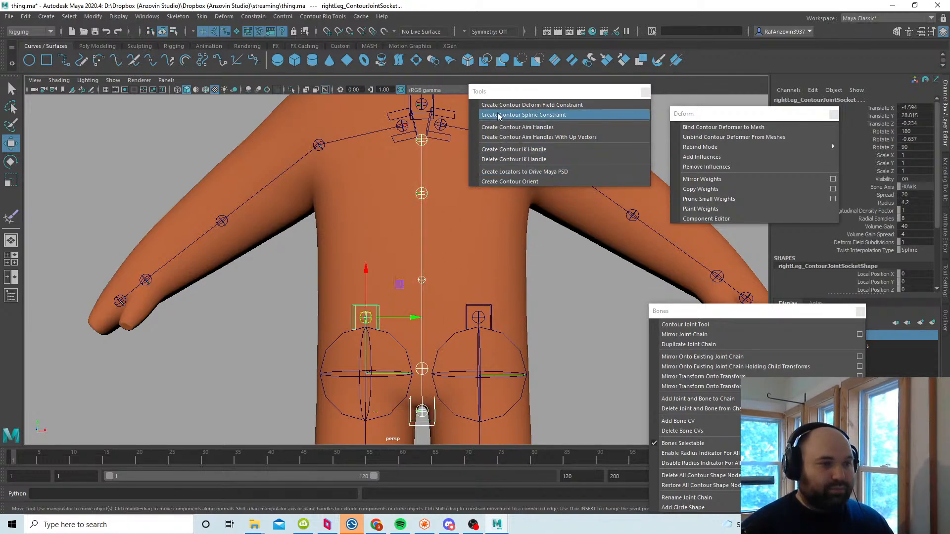
pyautogui.click(515, 106)
pyautogui.click(566, 277)
# Step: Test the leg constraints by moving the lower spine's bone CV sideways, and undo the move
pyautogui.click(422, 280)
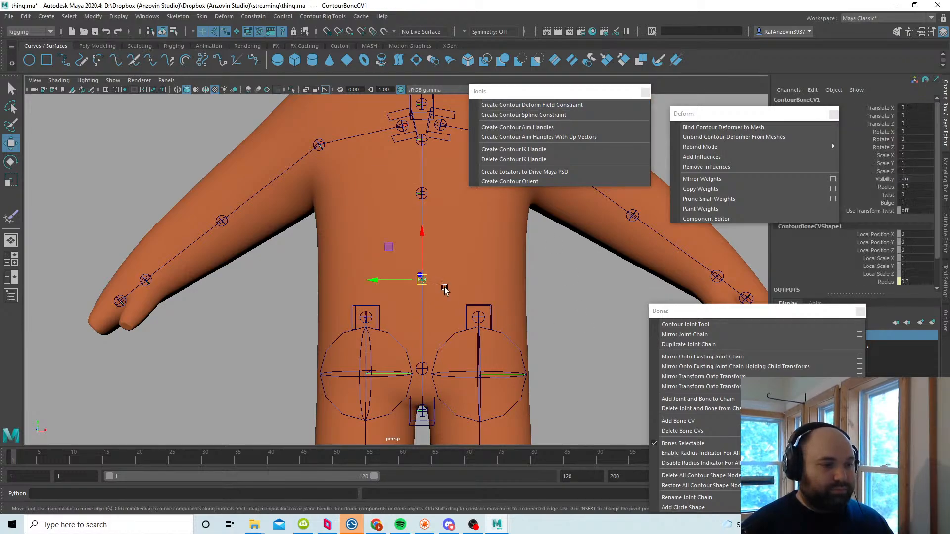
pyautogui.moveTo(422, 280); pyautogui.dragTo(463, 284)
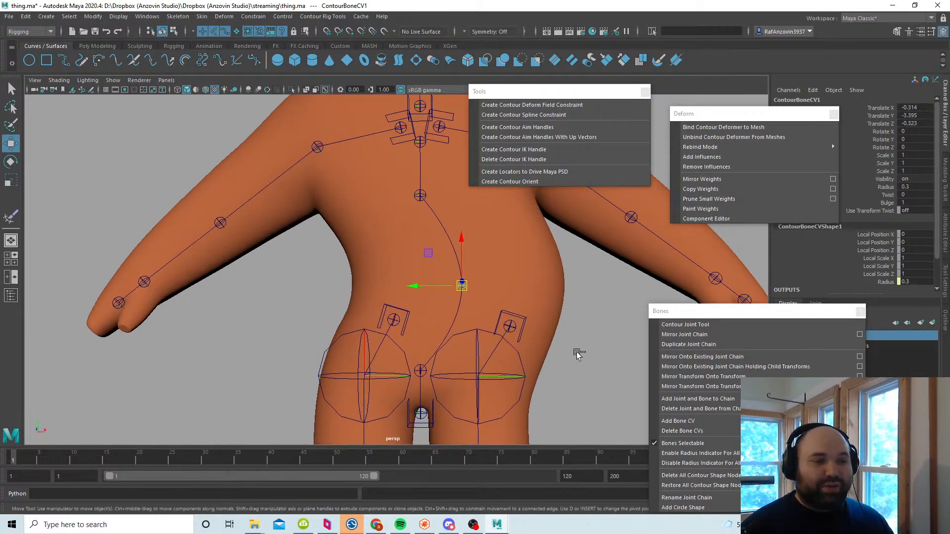
pyautogui.hotkey('ctrl', 'z')
# Step: Test the spine bend by moving spine_ContourJoint03 sideways in the chest, and undo the move
pyautogui.keyDown('alt'); pyautogui.moveTo(572, 356); pyautogui.dragTo(506, 312, button='right'); pyautogui.keyUp('alt')
pyautogui.keyDown('alt'); pyautogui.moveTo(505, 312); pyautogui.dragTo(514, 343, button='middle'); pyautogui.keyUp('alt')
pyautogui.keyDown('alt'); pyautogui.moveTo(515, 343); pyautogui.dragTo(521, 343, button='right'); pyautogui.keyUp('alt')
pyautogui.keyDown('alt'); pyautogui.moveTo(521, 343); pyautogui.dragTo(519, 353, button='middle'); pyautogui.keyUp('alt')
pyautogui.click(414, 234)
pyautogui.moveTo(415, 237); pyautogui.dragTo(471, 219)
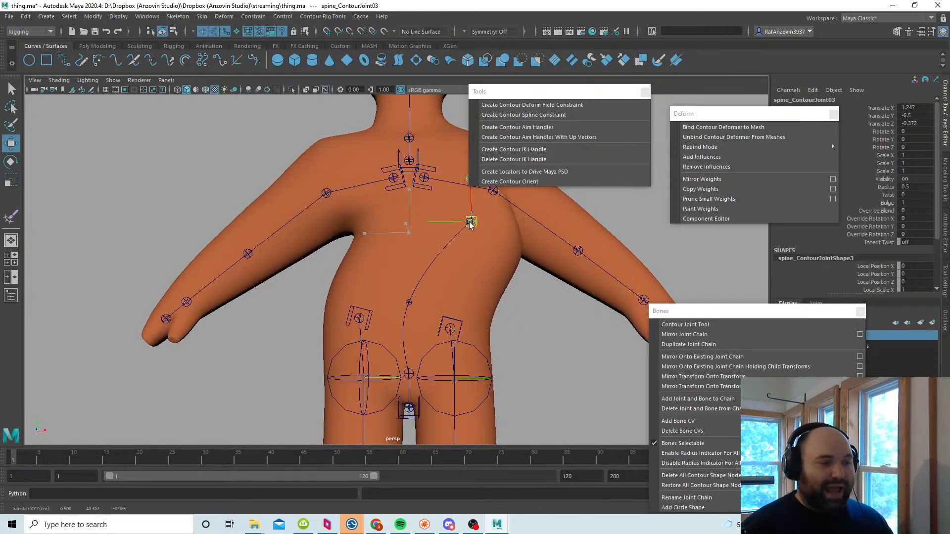
pyautogui.hotkey('ctrl', 'z')
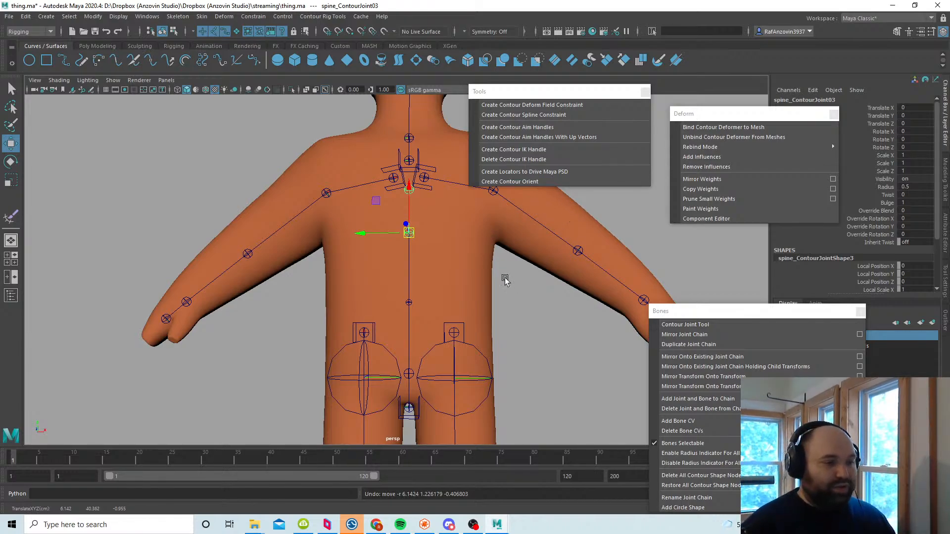
# Step: Create Contour Aim Handles for spine_ContourJoint03 and shift the Deform palette away from the attribute list
pyautogui.scroll(2, 515, 279)
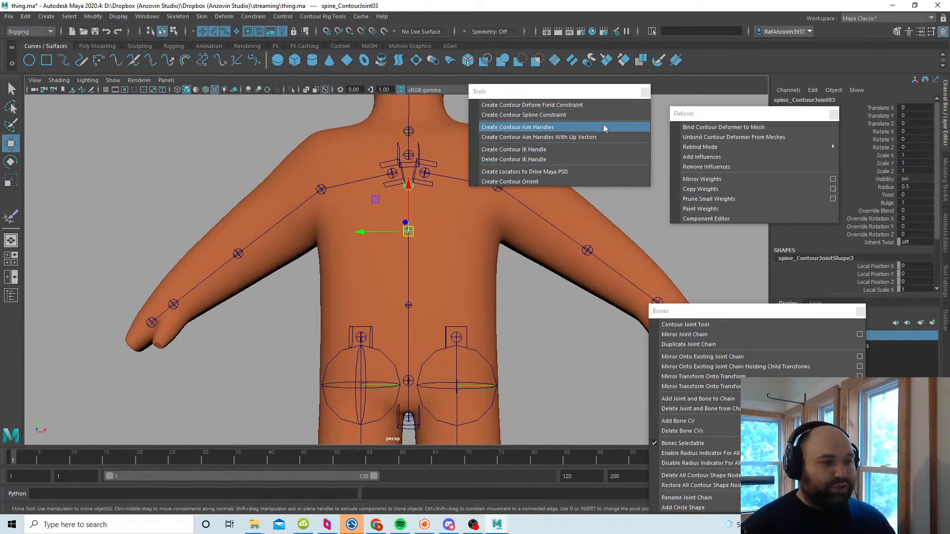
pyautogui.click(553, 130)
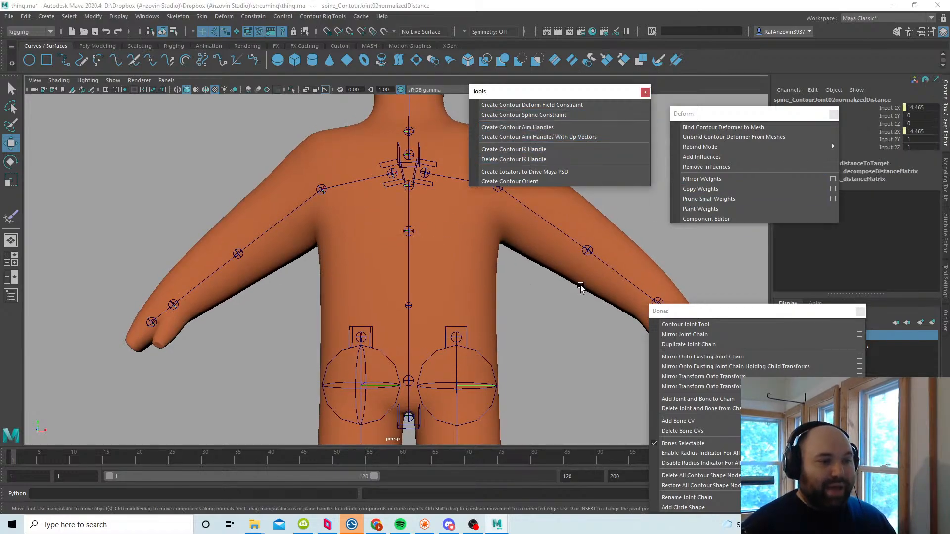
pyautogui.moveTo(759, 115); pyautogui.dragTo(678, 150)
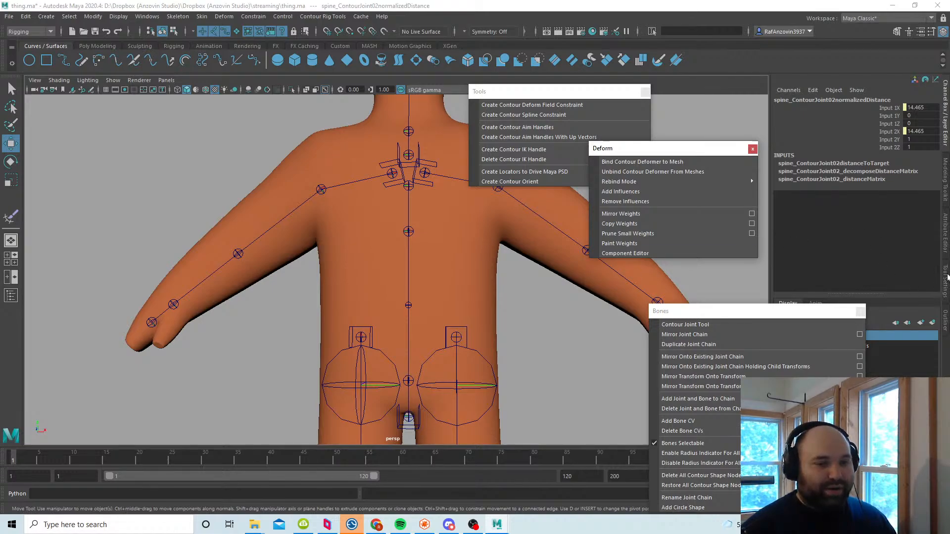
# Step: Enlarge the spine_ContourJoint03_aimControl shape by setting its Local Scale X, Y and Z to 29.5
pyautogui.click(945, 319)
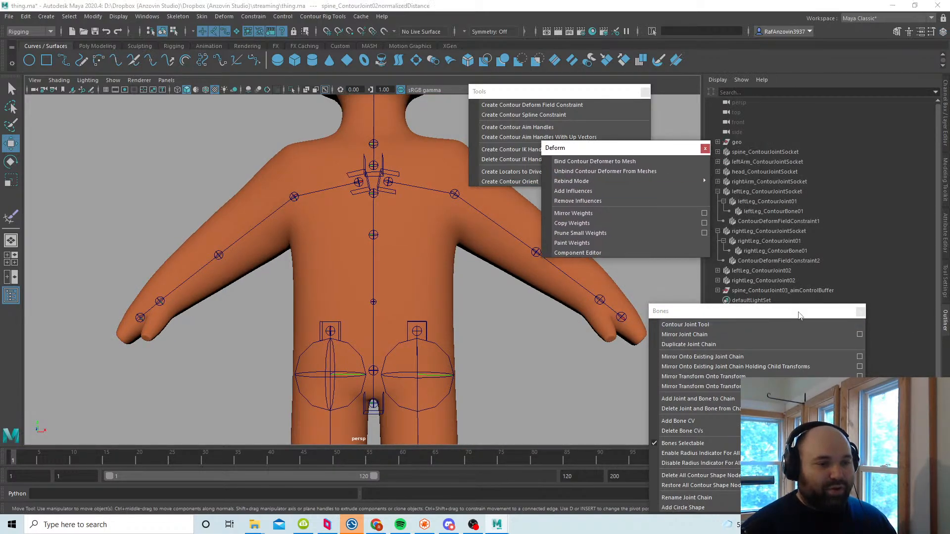
pyautogui.click(718, 291)
pyautogui.click(811, 302)
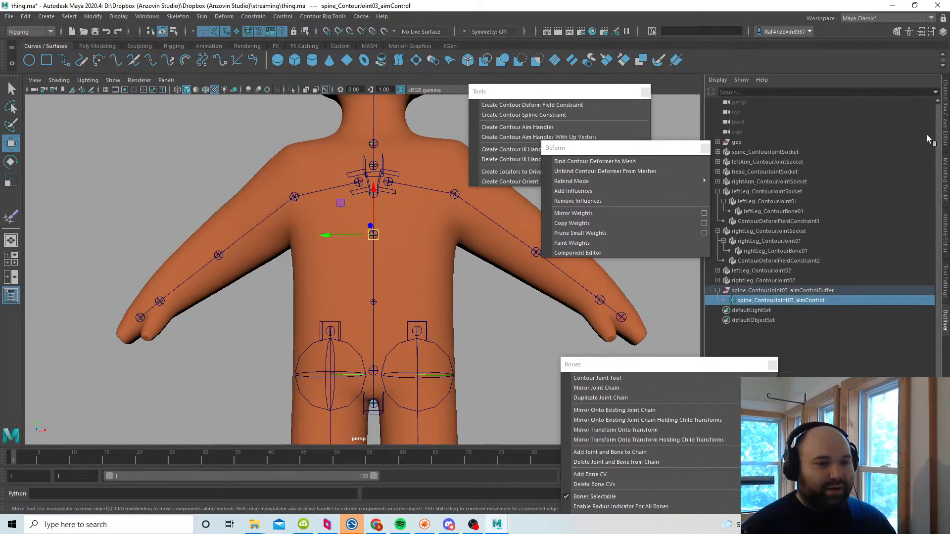
pyautogui.click(945, 133)
pyautogui.moveTo(889, 235); pyautogui.dragTo(890, 250)
pyautogui.moveTo(559, 290); pyautogui.dragTo(660, 305, button='middle')
pyautogui.keyDown('alt'); pyautogui.moveTo(543, 306); pyautogui.dragTo(481, 297, button='right'); pyautogui.keyUp('alt')
# Step: Try moving the spine aim control sideways, and undo the move
pyautogui.press('w')
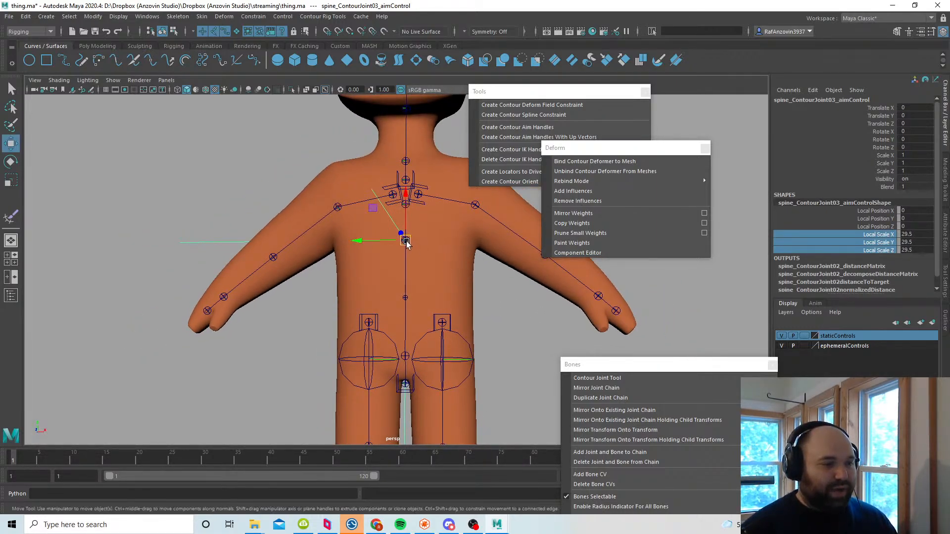
pyautogui.moveTo(406, 242); pyautogui.dragTo(463, 245)
pyautogui.hotkey('ctrl', 'z')
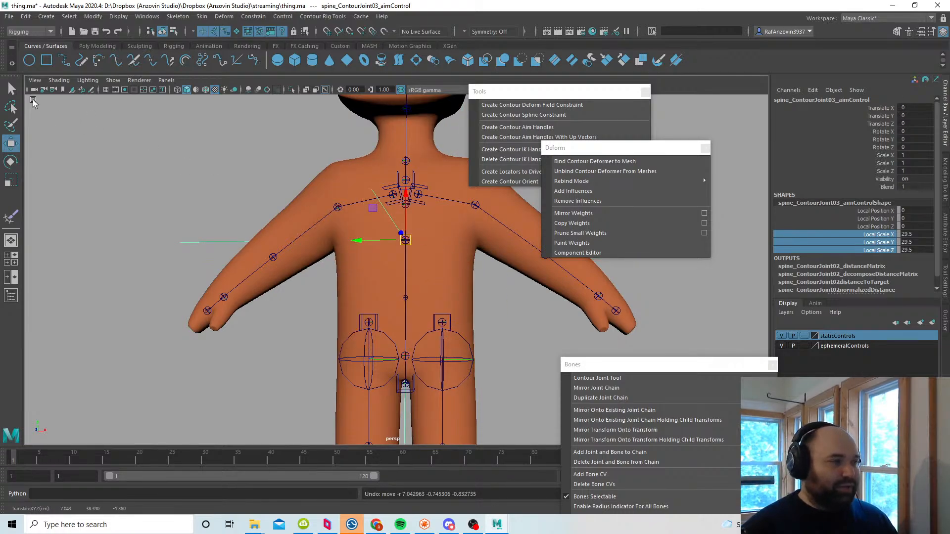
# Step: Parent the left arm, right arm and head joint sockets to the upper spine joint in the chest
pyautogui.press('q')
pyautogui.click(169, 164)
pyautogui.keyDown('alt'); pyautogui.moveTo(373, 217); pyautogui.dragTo(394, 267, button='middle'); pyautogui.keyUp('alt')
pyautogui.keyDown('alt'); pyautogui.moveTo(394, 267); pyautogui.dragTo(478, 232, button='right'); pyautogui.keyUp('alt')
pyautogui.click(459, 229)
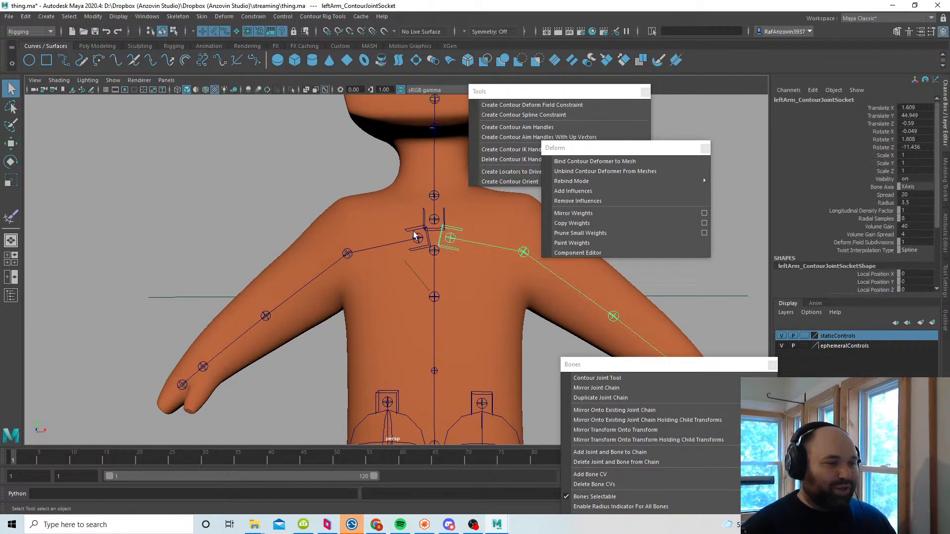
pyautogui.keyDown('shift'); pyautogui.click(413, 231); pyautogui.keyUp('shift')
pyautogui.click(446, 217)
pyautogui.scroll(2, 452, 289)
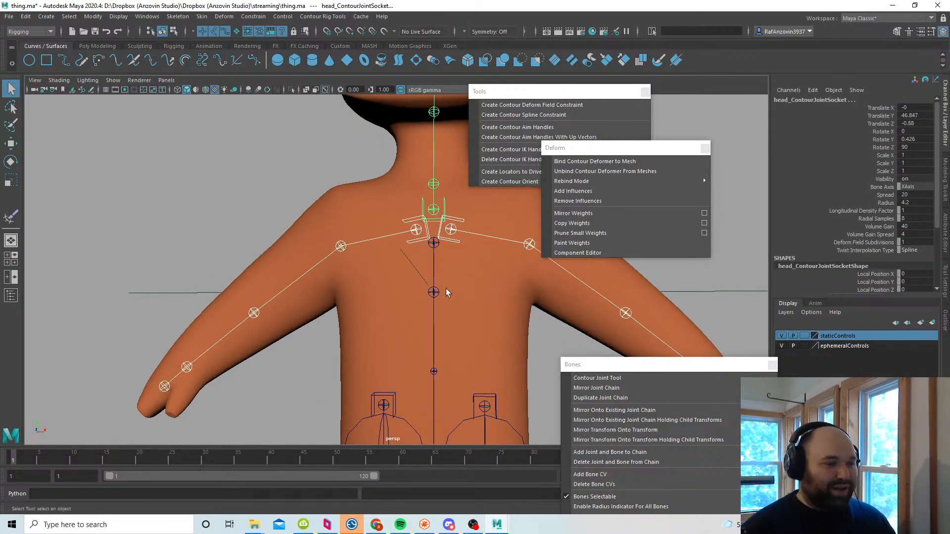
pyautogui.keyDown('shift'); pyautogui.click(437, 295); pyautogui.keyUp('shift')
pyautogui.press('p')
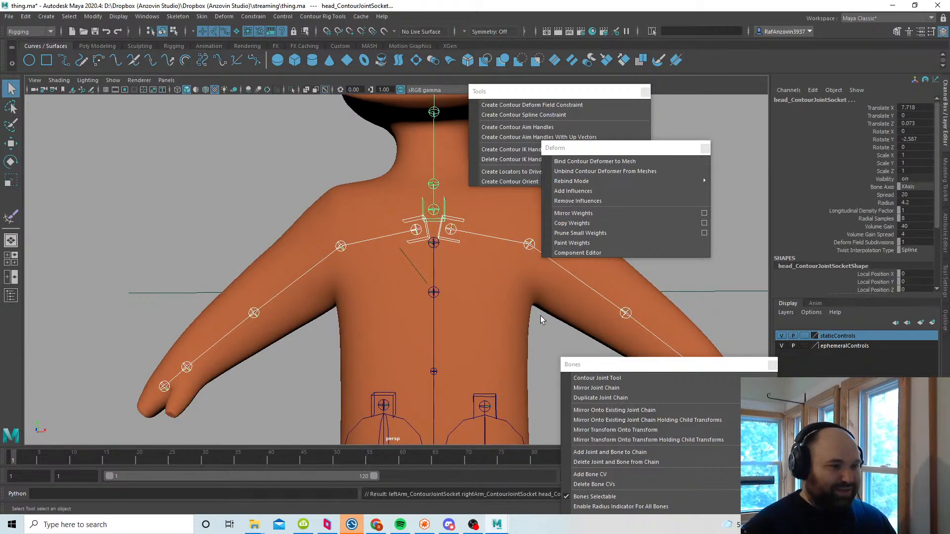
# Step: Test moving spine_ContourJoint03_aimControl with the limbs attached, and undo the moves
pyautogui.click(420, 274)
pyautogui.press('w')
pyautogui.keyDown('alt'); pyautogui.moveTo(534, 322); pyautogui.dragTo(404, 282, button='right'); pyautogui.keyUp('alt')
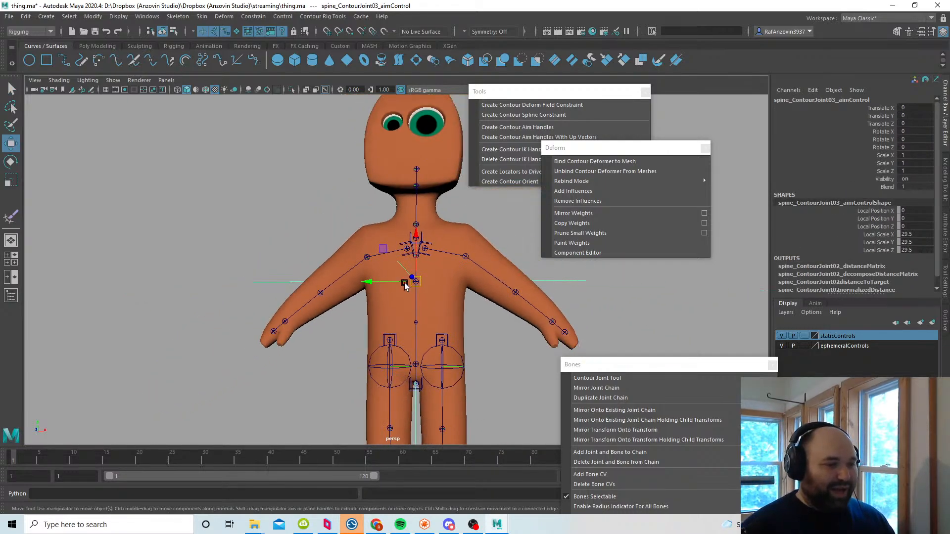
pyautogui.moveTo(417, 280); pyautogui.dragTo(441, 276)
pyautogui.hotkey('ctrl', 'z')
pyautogui.hotkey('ctrl', 'z')
pyautogui.hotkey('ctrl', 'z')
pyautogui.hotkey('ctrl', 'z')
pyautogui.press('q')
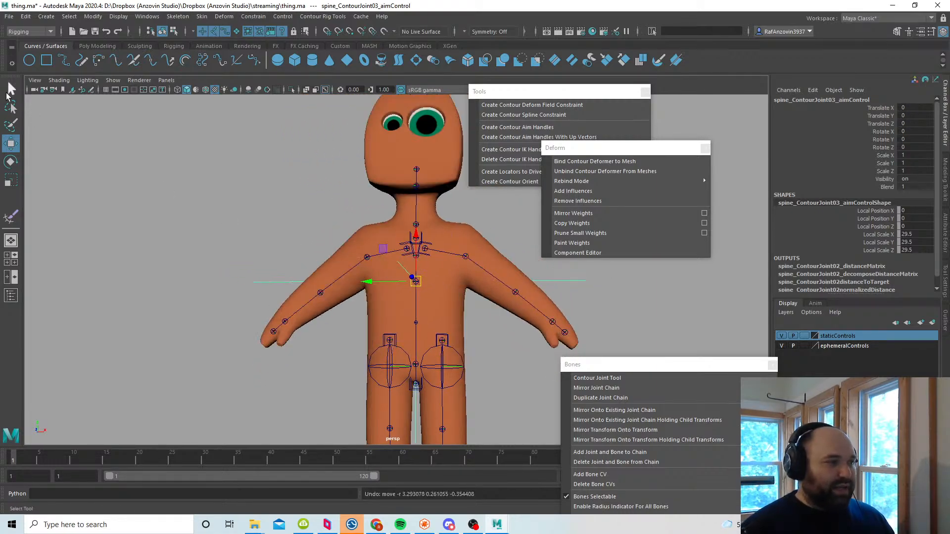
# Step: Apply Create Contour Orient to the aim control and spine_ContourJoint03, moving the Deform palette clear of the Tools palette
pyautogui.keyDown('alt'); pyautogui.moveTo(294, 282); pyautogui.dragTo(447, 309, button='right'); pyautogui.keyUp('alt')
pyautogui.click(436, 303)
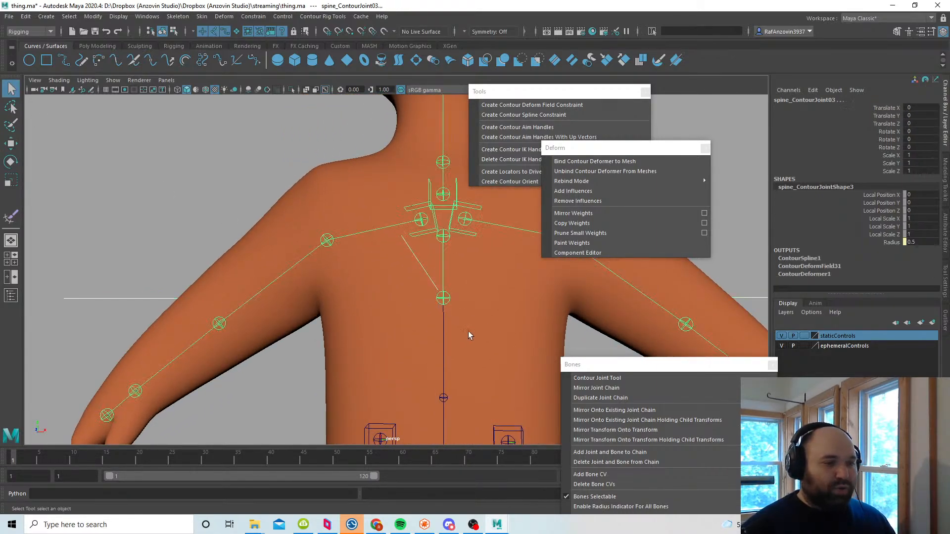
pyautogui.keyDown('alt'); pyautogui.moveTo(482, 338); pyautogui.dragTo(468, 306, button='middle'); pyautogui.keyUp('alt')
pyautogui.keyDown('alt'); pyautogui.moveTo(468, 306); pyautogui.dragTo(460, 305, button='right'); pyautogui.keyUp('alt')
pyautogui.moveTo(614, 153); pyautogui.dragTo(689, 162)
pyautogui.click(487, 183)
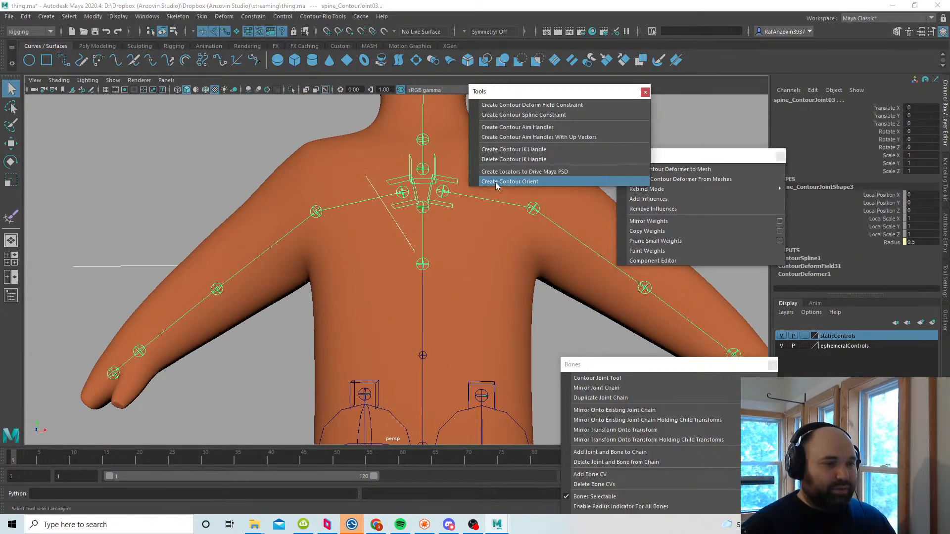
pyautogui.click(566, 315)
# Step: Inspect the override rotation attributes of spine_ContourJoint03
pyautogui.click(402, 231)
pyautogui.press('w')
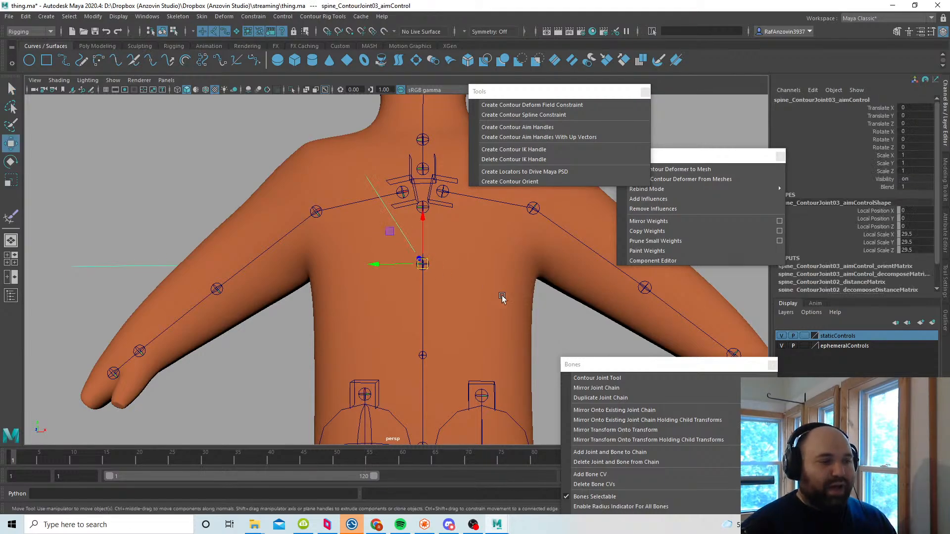
pyautogui.keyDown('alt'); pyautogui.moveTo(552, 301); pyautogui.dragTo(448, 283, button='right'); pyautogui.keyUp('alt')
pyautogui.click(408, 264)
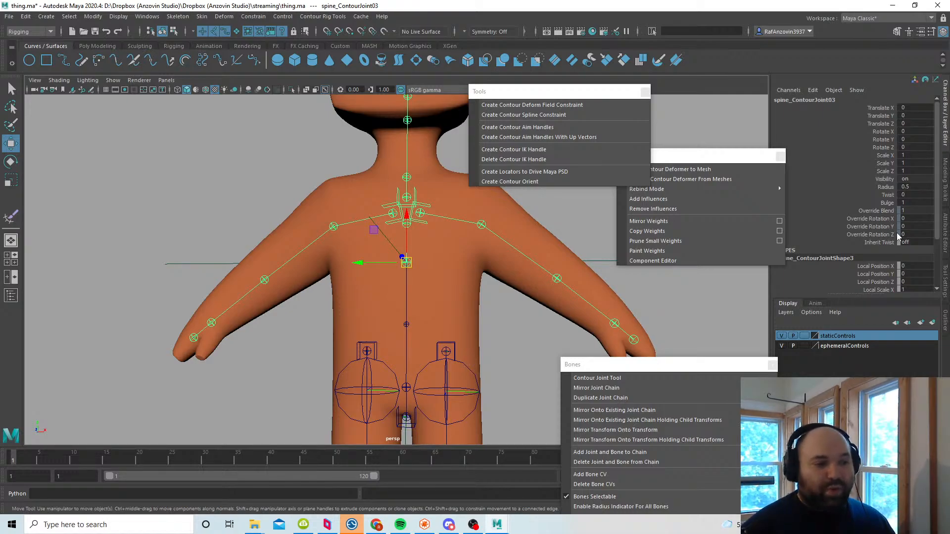
pyautogui.click(508, 298)
# Step: Test bending the torso by moving the spine aim control and the bone CV below it, undoing the last change
pyautogui.click(399, 252)
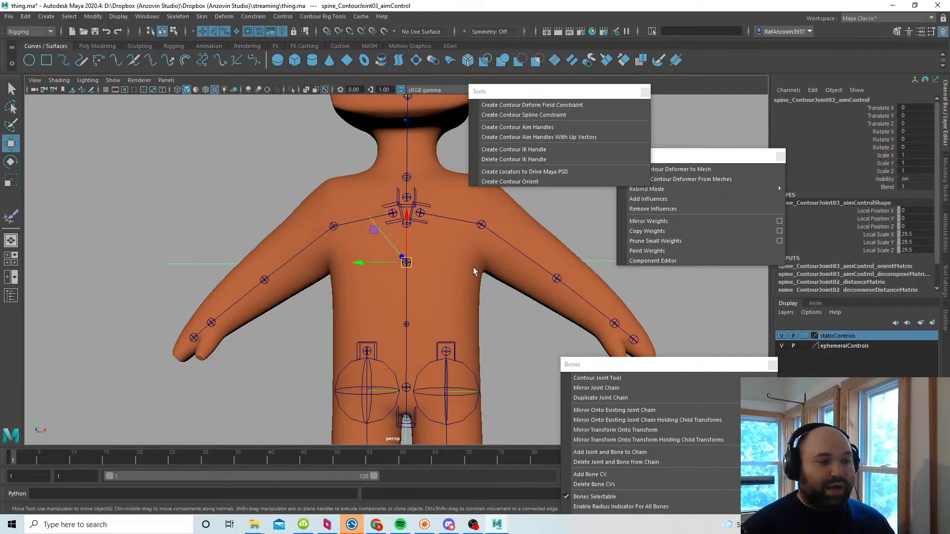
pyautogui.moveTo(406, 265); pyautogui.dragTo(360, 267)
pyautogui.keyDown('alt'); pyautogui.moveTo(466, 339); pyautogui.dragTo(383, 295, button='right'); pyautogui.keyUp('alt')
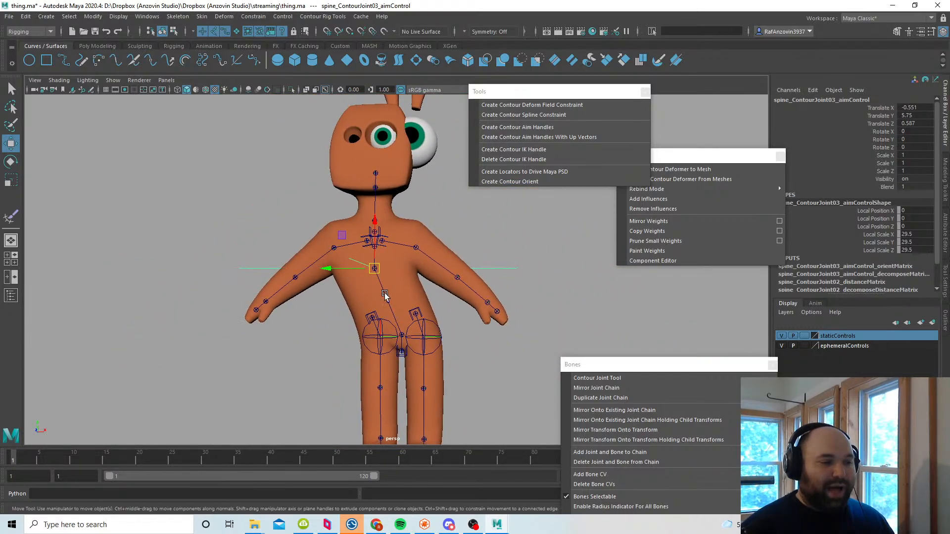
pyautogui.moveTo(374, 268); pyautogui.dragTo(396, 292)
pyautogui.press('e')
pyautogui.press('w')
pyautogui.click(392, 297)
pyautogui.keyDown('alt'); pyautogui.moveTo(498, 301); pyautogui.dragTo(434, 297); pyautogui.keyUp('alt')
pyautogui.hotkey('ctrl', 'z')
# Step: Test rotating the spine aim control to tilt and twist the chest, arms and head
pyautogui.click(502, 249)
pyautogui.press('e')
pyautogui.moveTo(409, 249); pyautogui.dragTo(360, 260)
pyautogui.keyDown('alt'); pyautogui.moveTo(417, 285); pyautogui.dragTo(499, 272); pyautogui.keyUp('alt')
pyautogui.moveTo(388, 265); pyautogui.dragTo(385, 233)
pyautogui.keyDown('alt'); pyautogui.moveTo(425, 286); pyautogui.dragTo(454, 318); pyautogui.keyUp('alt')
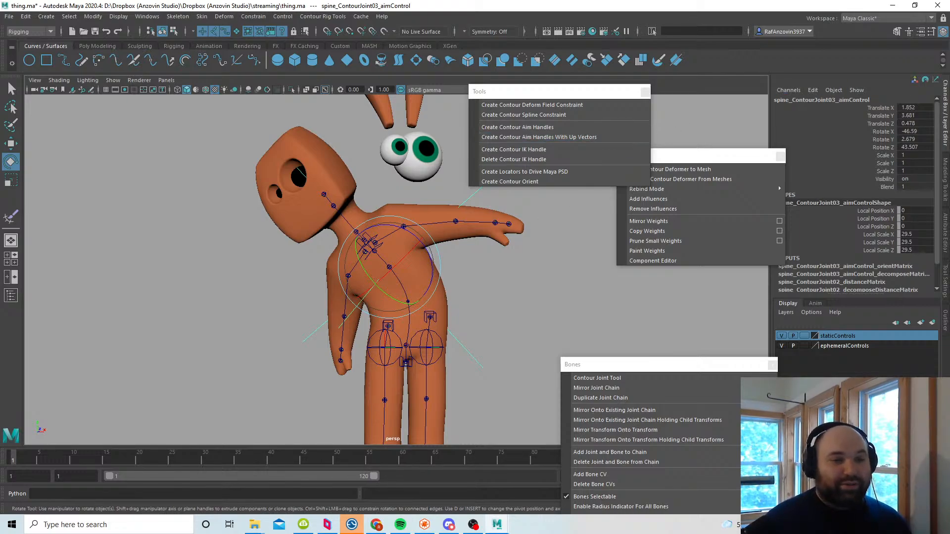
# Step: Reset all translation and rotation values of spine_ContourJoint03_aimControl to 0
pyautogui.moveTo(914, 107); pyautogui.dragTo(923, 146)
pyautogui.write('0')
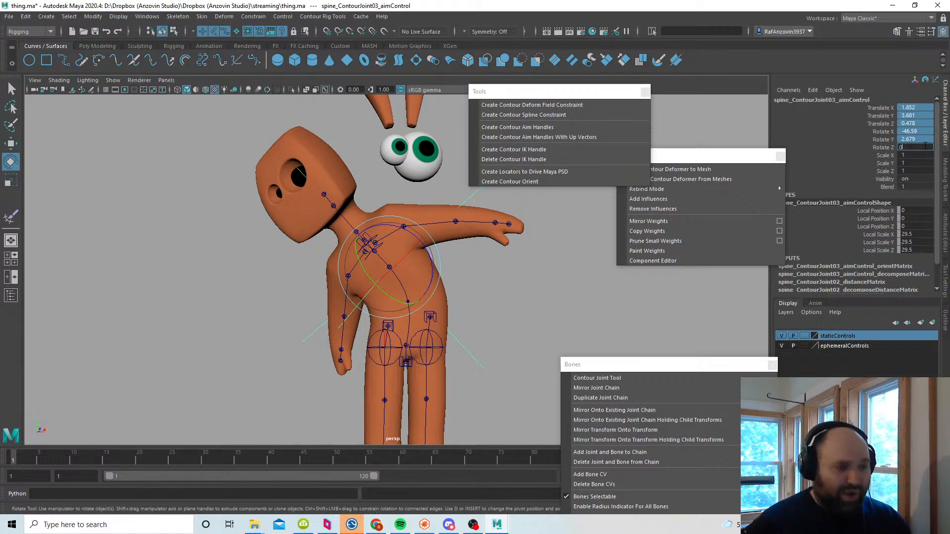
pyautogui.press('Return')
pyautogui.click(562, 275)
# Step: Reset Translate X, Y and Z of ContourBoneCV1 in the belly to 0 and clear the selection
pyautogui.click(418, 310)
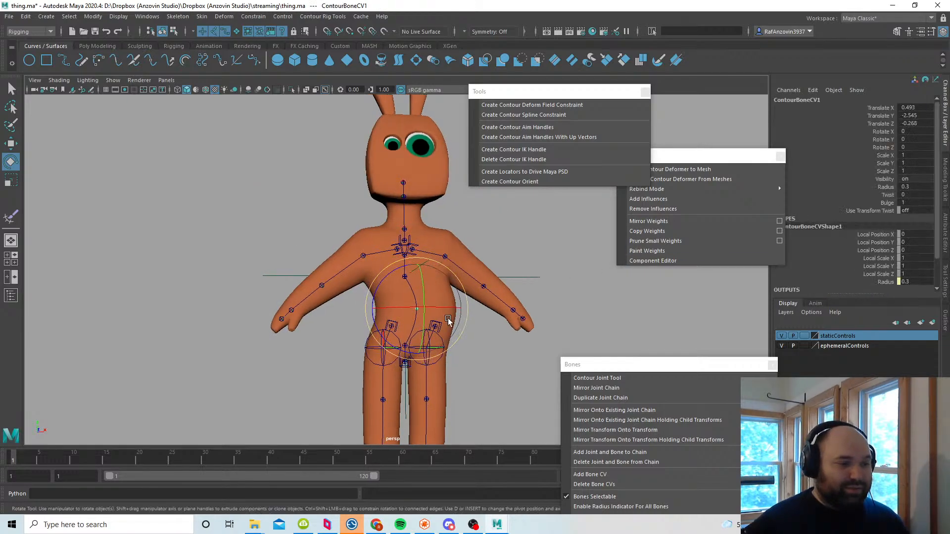
pyautogui.moveTo(913, 108); pyautogui.dragTo(914, 125)
pyautogui.write('0')
pyautogui.press('Return')
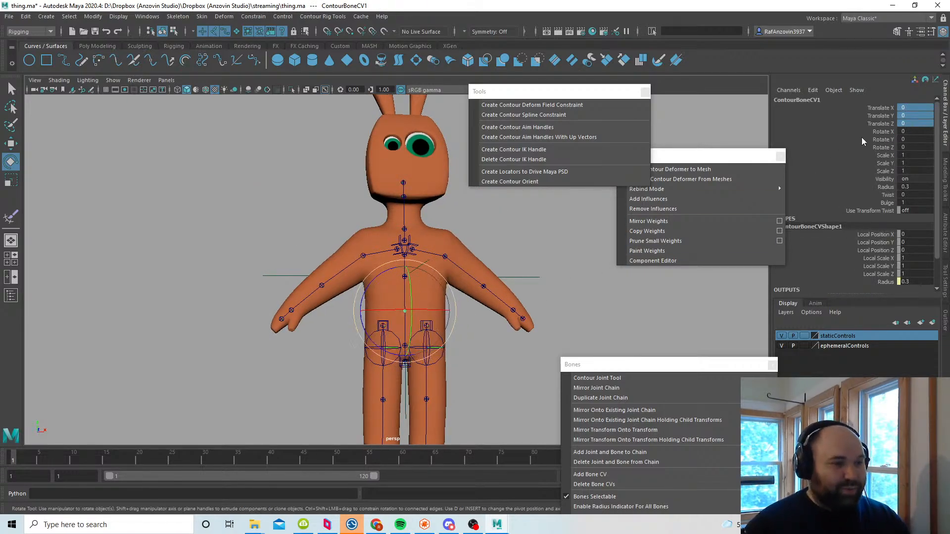
pyautogui.click(11, 144)
pyautogui.click(465, 356)
pyautogui.scroll(4, 465, 356)
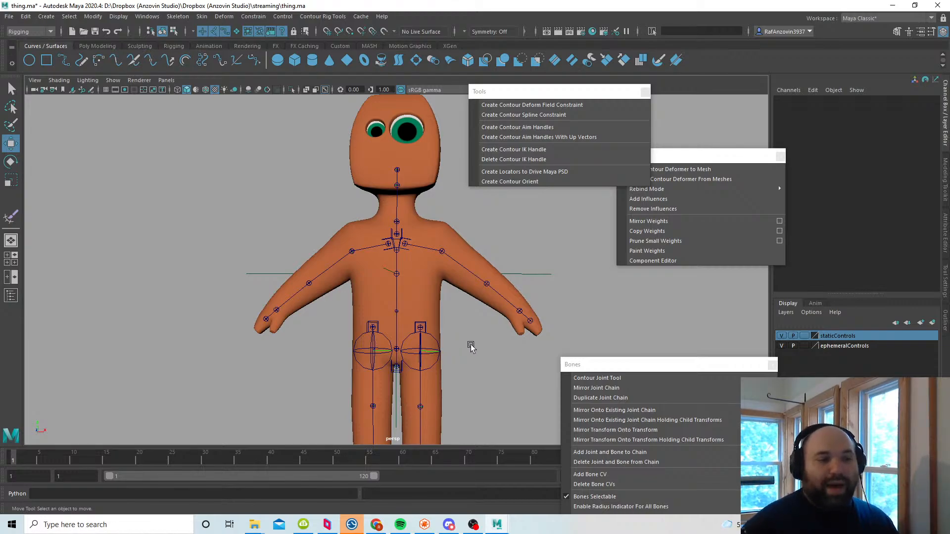
pyautogui.keyDown('alt'); pyautogui.moveTo(471, 341); pyautogui.dragTo(470, 328, button='middle'); pyautogui.keyUp('alt')
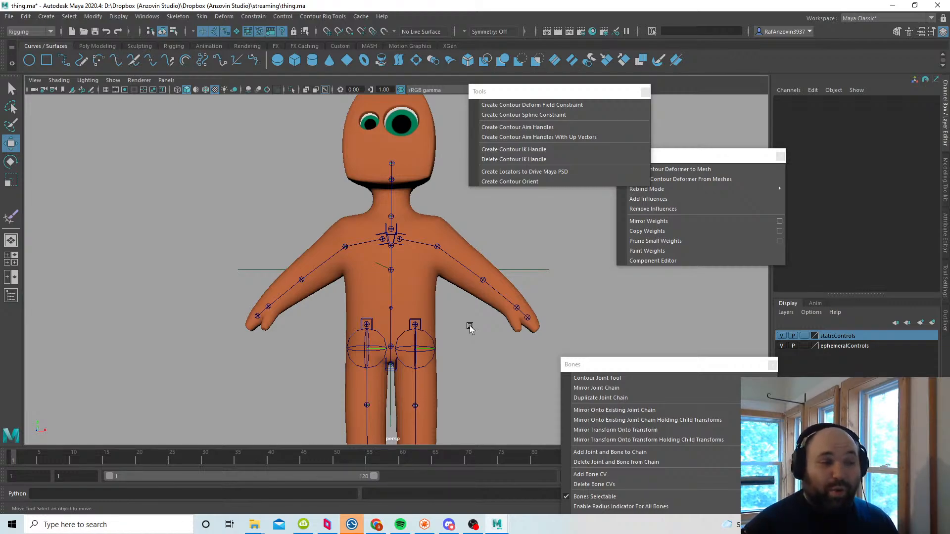
pyautogui.keyDown('alt'); pyautogui.moveTo(448, 368); pyautogui.dragTo(429, 299, button='middle'); pyautogui.keyUp('alt')
pyautogui.keyDown('alt'); pyautogui.moveTo(430, 299); pyautogui.dragTo(468, 330, button='right'); pyautogui.keyUp('alt')
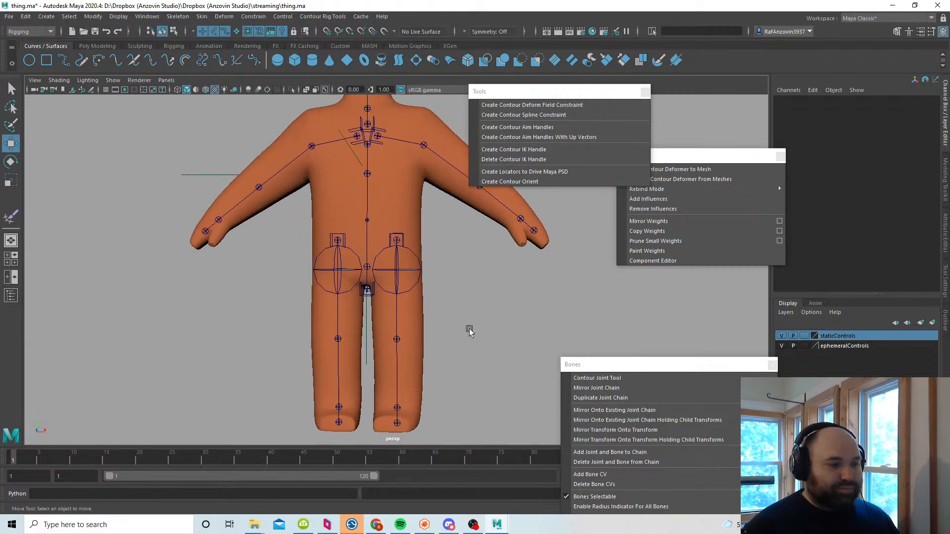
pyautogui.keyDown('alt'); pyautogui.moveTo(441, 283); pyautogui.dragTo(446, 341, button='middle'); pyautogui.keyUp('alt')
pyautogui.scroll(-3, 447, 327)
pyautogui.scroll(-1, 453, 335)
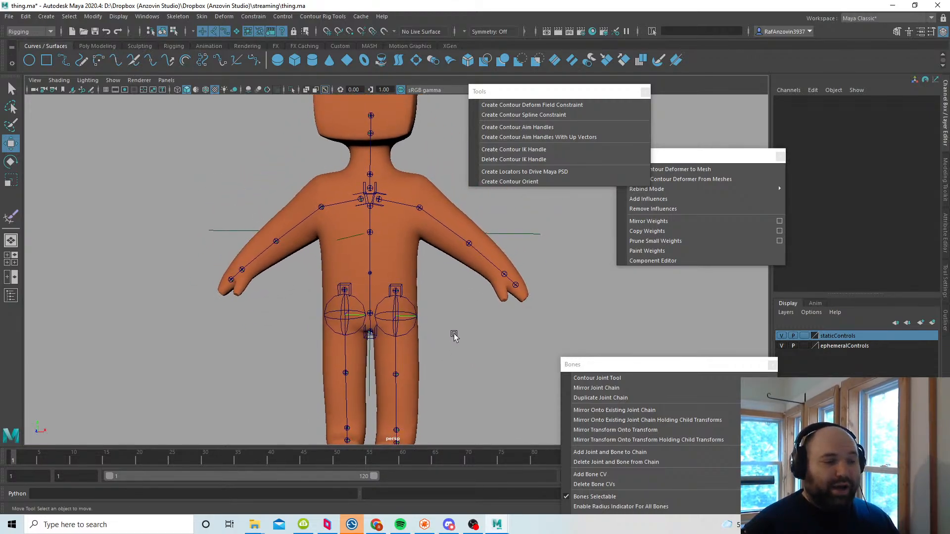
pyautogui.scroll(2, 453, 330)
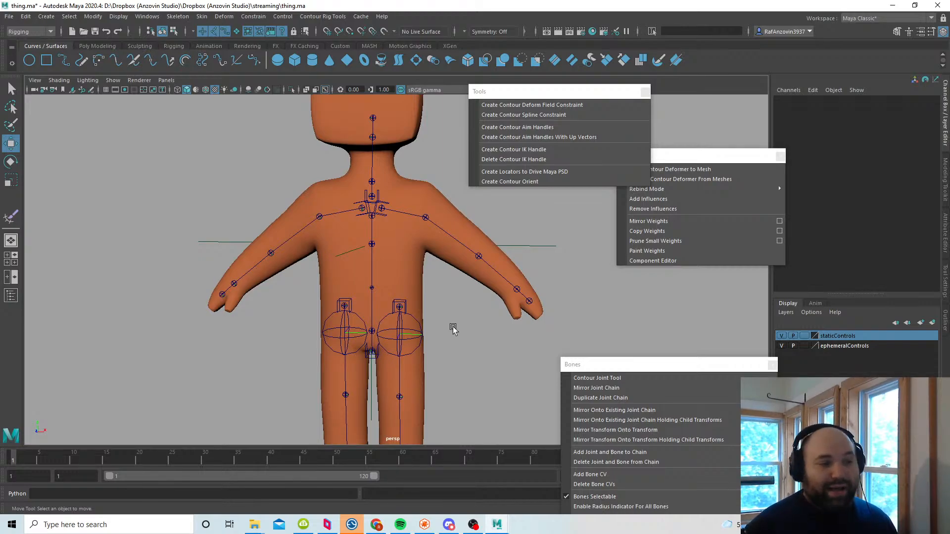
pyautogui.keyDown('alt'); pyautogui.moveTo(451, 303); pyautogui.dragTo(457, 316, button='middle'); pyautogui.keyUp('alt')
# Step: Add a circle shape to spine_ContourJoint03_aimControl, moving the Bones palette up to reach the full command list
pyautogui.moveTo(551, 239); pyautogui.dragTo(545, 272)
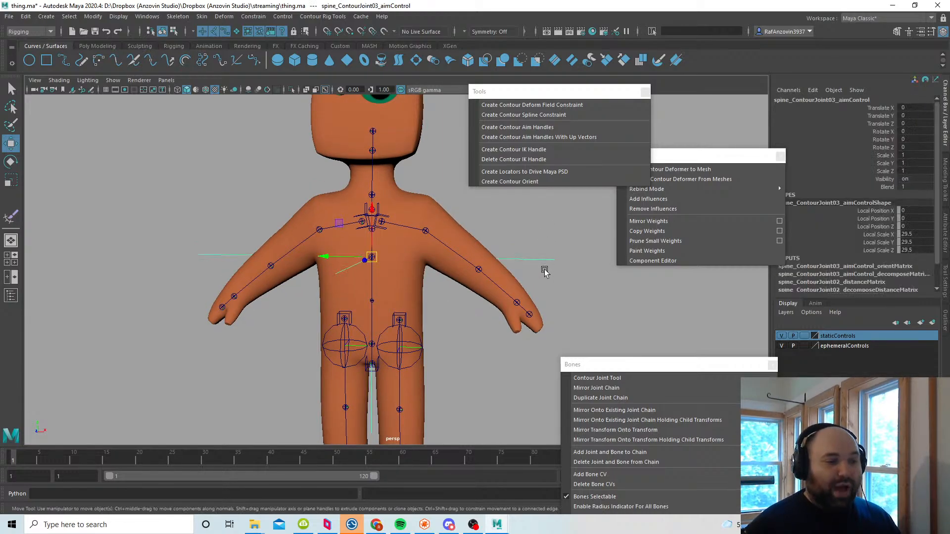
pyautogui.keyDown('alt'); pyautogui.moveTo(435, 315); pyautogui.dragTo(443, 338, button='middle'); pyautogui.keyUp('alt')
pyautogui.scroll(2, 443, 338)
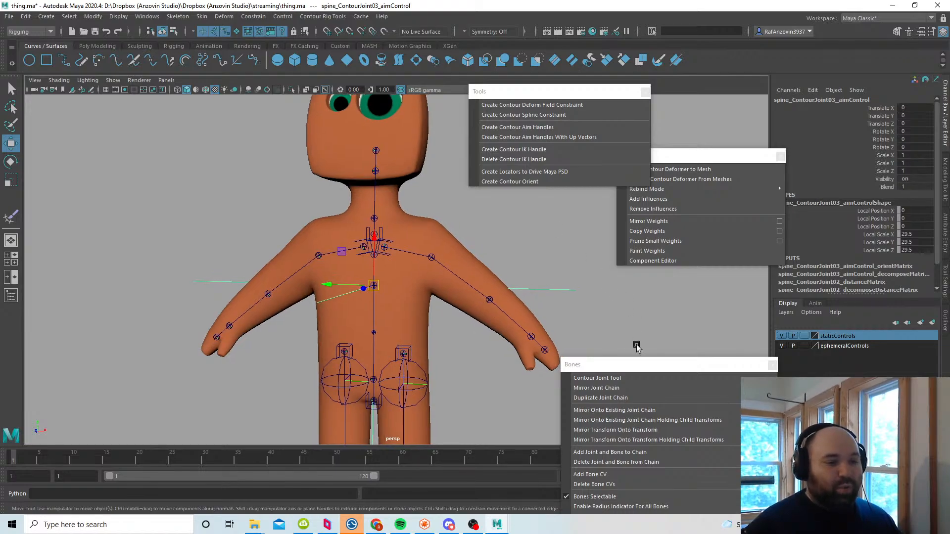
pyautogui.moveTo(643, 365); pyautogui.dragTo(654, 198)
pyautogui.click(637, 394)
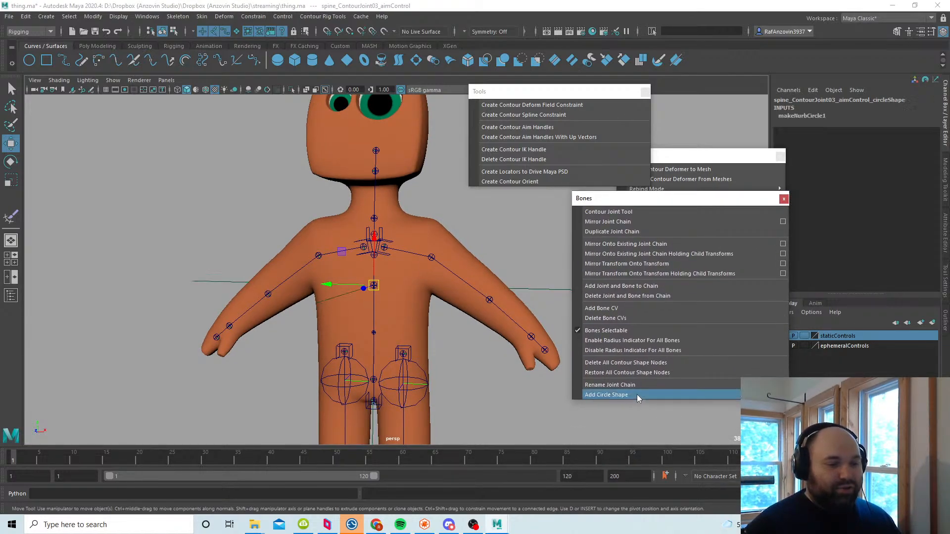
# Step: Set the radius of the aim control's new circle to 15 in makeNurbCircle1
pyautogui.click(821, 117)
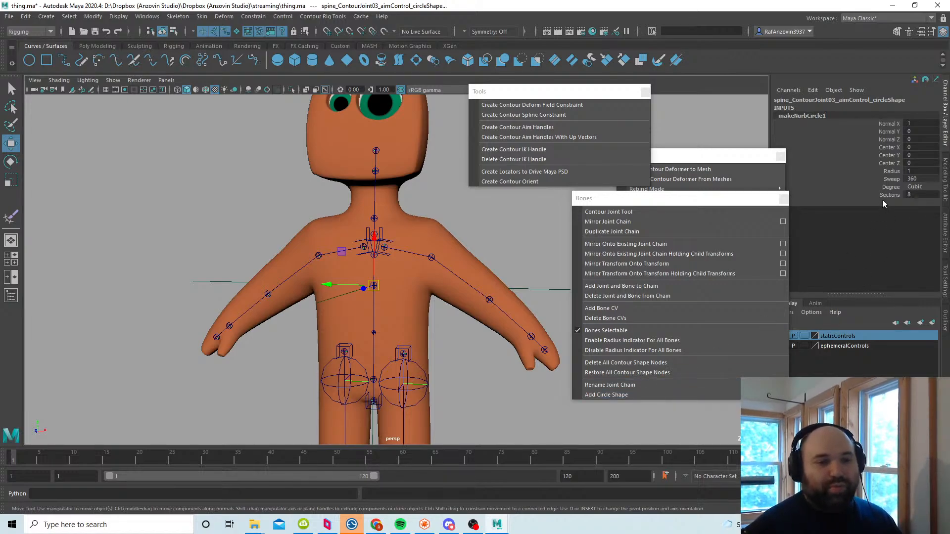
pyautogui.click(890, 172)
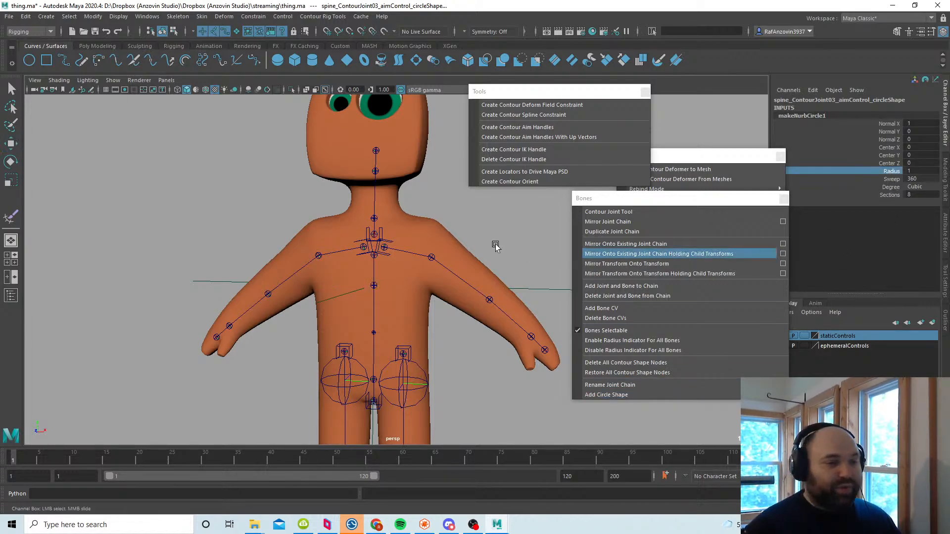
pyautogui.moveTo(470, 242); pyautogui.dragTo(555, 240, button='middle')
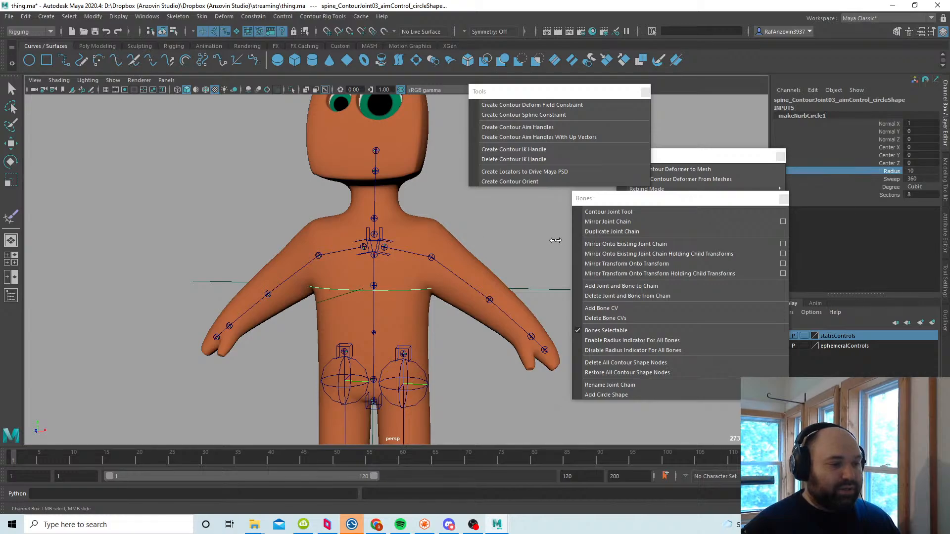
pyautogui.click(936, 173)
pyautogui.write('15')
pyautogui.press('Return')
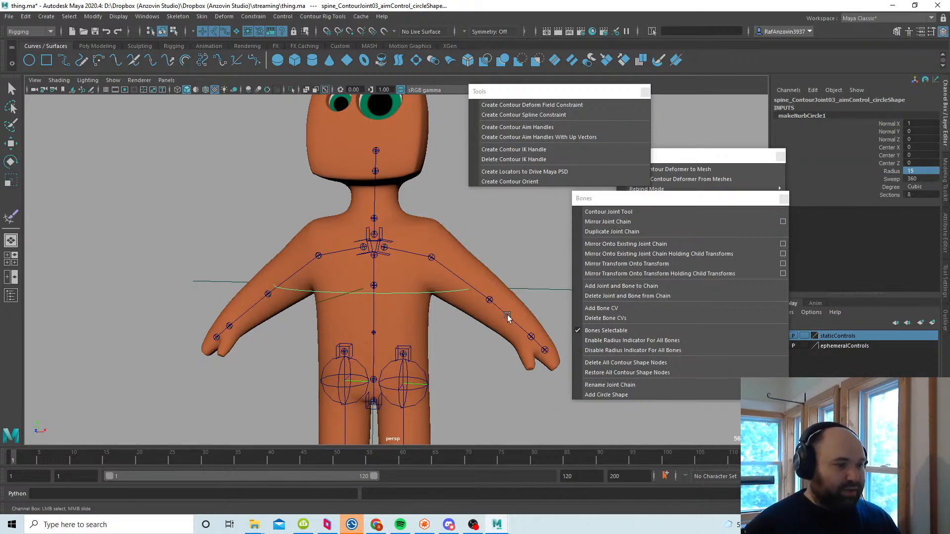
# Step: Hide the original spine_ContourJoint03_aimControlShape so that only the circle represents the control
pyautogui.click(458, 331)
pyautogui.click(437, 292)
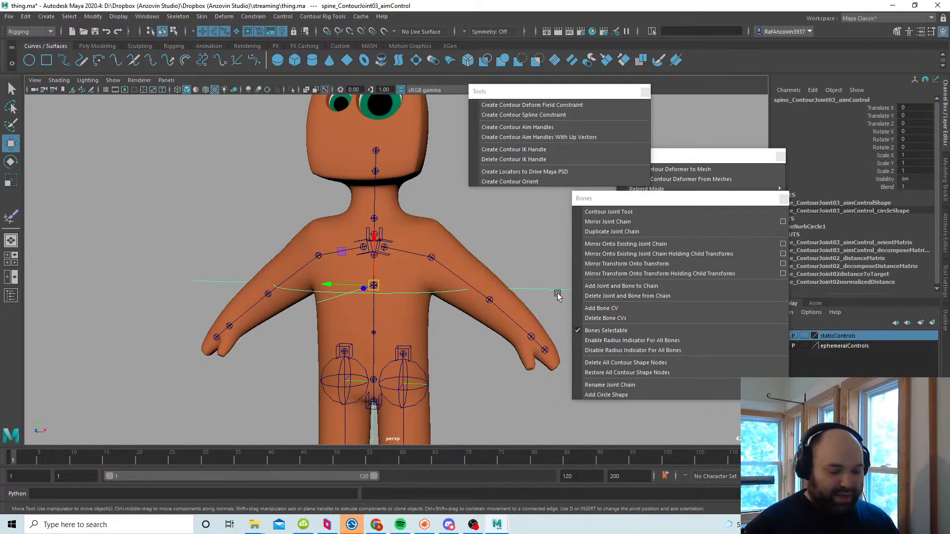
pyautogui.press('Down')
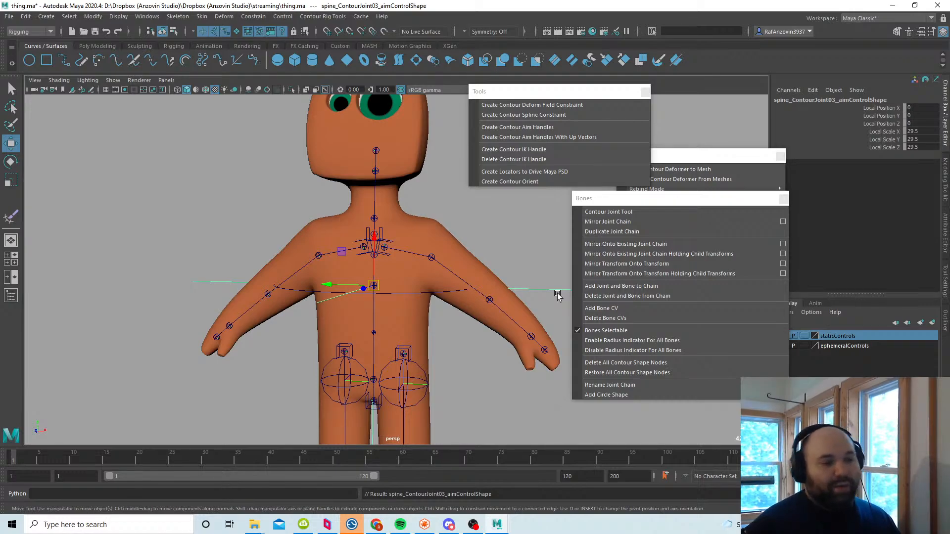
pyautogui.keyDown('alt'); pyautogui.moveTo(549, 303); pyautogui.dragTo(520, 310, button='middle'); pyautogui.keyUp('alt')
pyautogui.click(530, 292)
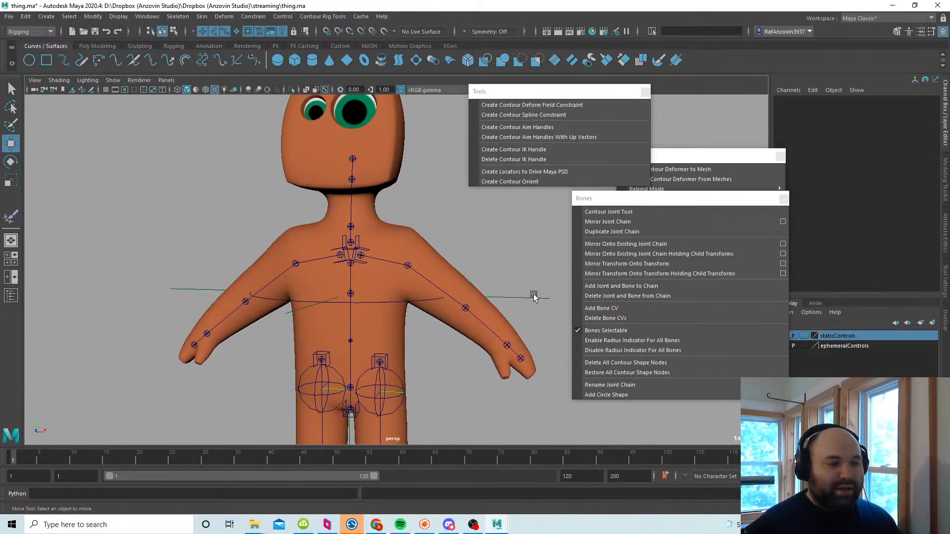
pyautogui.click(527, 297)
pyautogui.keyDown('alt'); pyautogui.moveTo(442, 334); pyautogui.dragTo(448, 332, button='middle'); pyautogui.keyUp('alt')
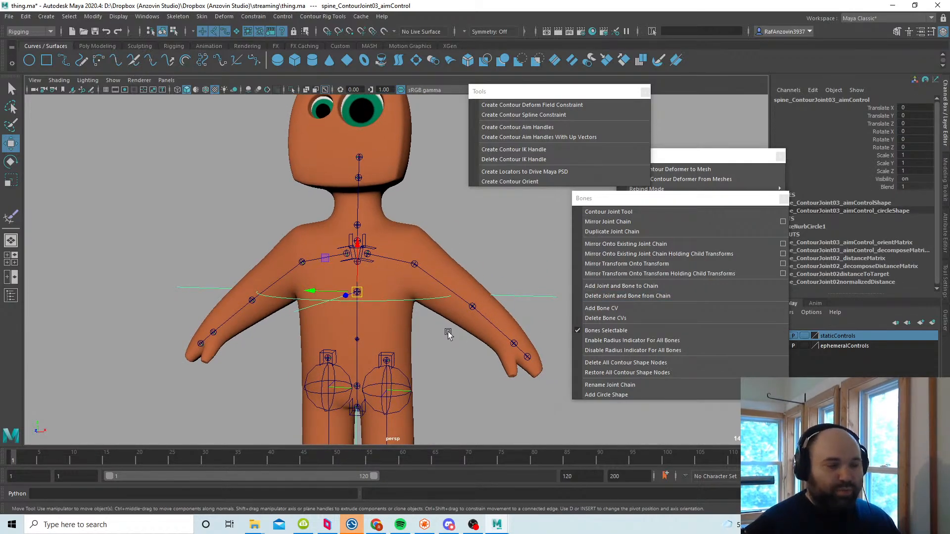
pyautogui.press('Down')
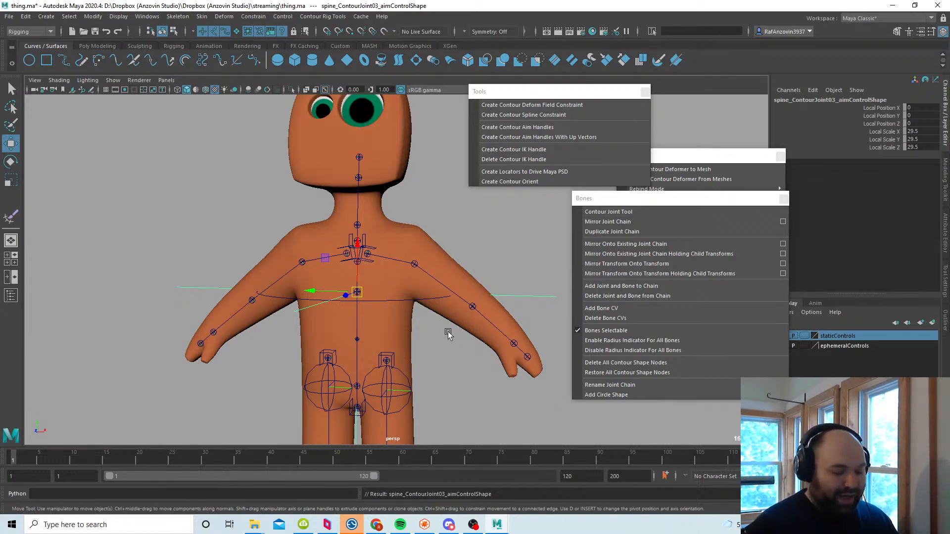
pyautogui.hotkey('ctrl', 'h')
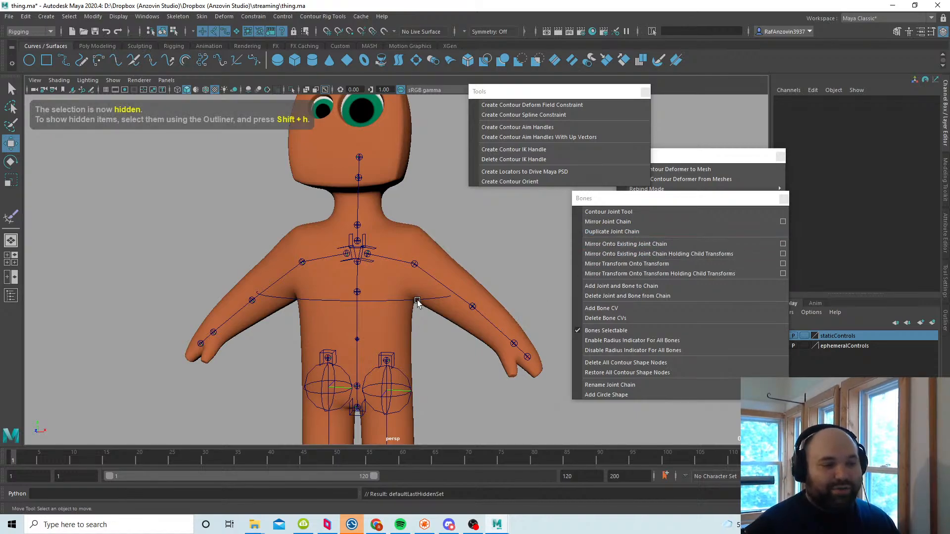
# Step: Test shifting the torso with the circle-shaped spine aim control, and undo the moves
pyautogui.click(417, 300)
pyautogui.moveTo(357, 292); pyautogui.dragTo(376, 273)
pyautogui.hotkey('ctrl', 'z')
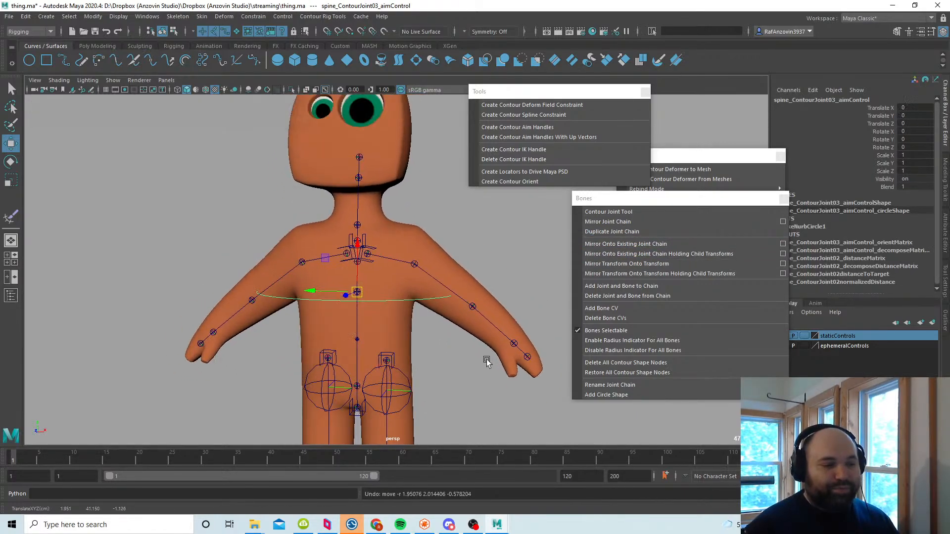
pyautogui.click(463, 362)
pyautogui.scroll(2, 441, 360)
pyautogui.moveTo(462, 363)
pyautogui.keyDown('alt'); pyautogui.mouseDown(button='middle')
pyautogui.moveTo(459, 312)
pyautogui.moveTo(467, 351)
pyautogui.mouseUp(button='middle'); pyautogui.keyUp('alt')
pyautogui.scroll(-1, 465, 352)
pyautogui.keyDown('alt'); pyautogui.moveTo(456, 358); pyautogui.dragTo(459, 356); pyautogui.keyUp('alt')
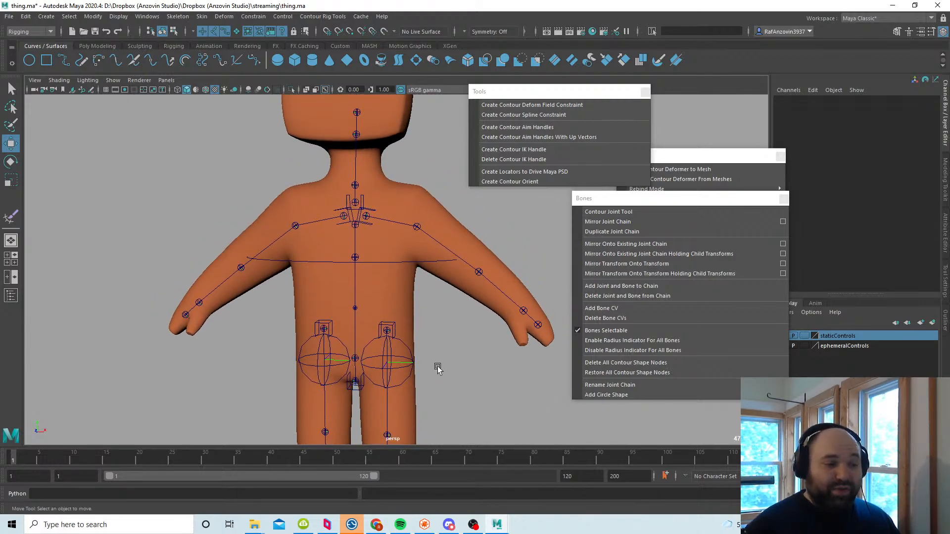
pyautogui.click(392, 263)
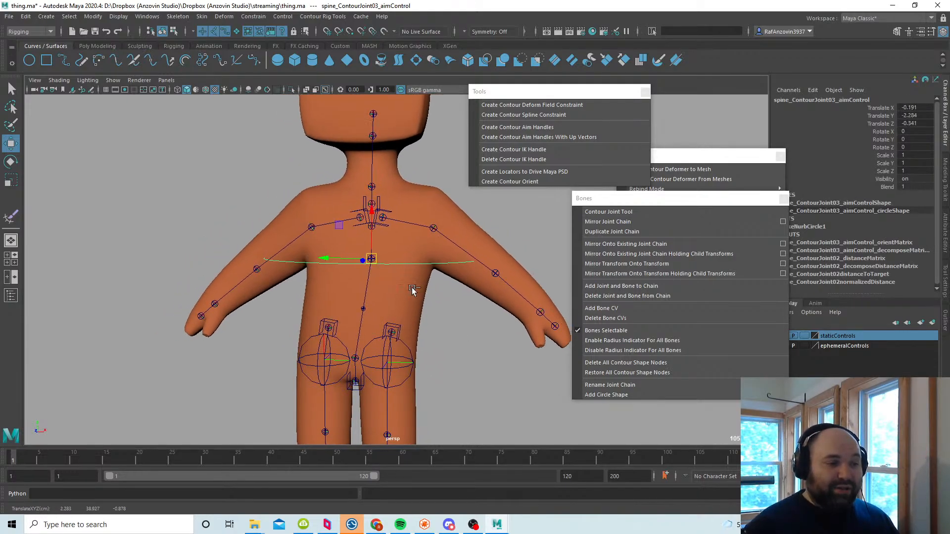
pyautogui.click(360, 267)
# Step: Create a NURBS circle and raise it to hip height, to a Translate Y of about 24.5
pyautogui.click(28, 62)
pyautogui.keyDown('alt'); pyautogui.moveTo(384, 301); pyautogui.dragTo(373, 339, button='right'); pyautogui.keyUp('alt')
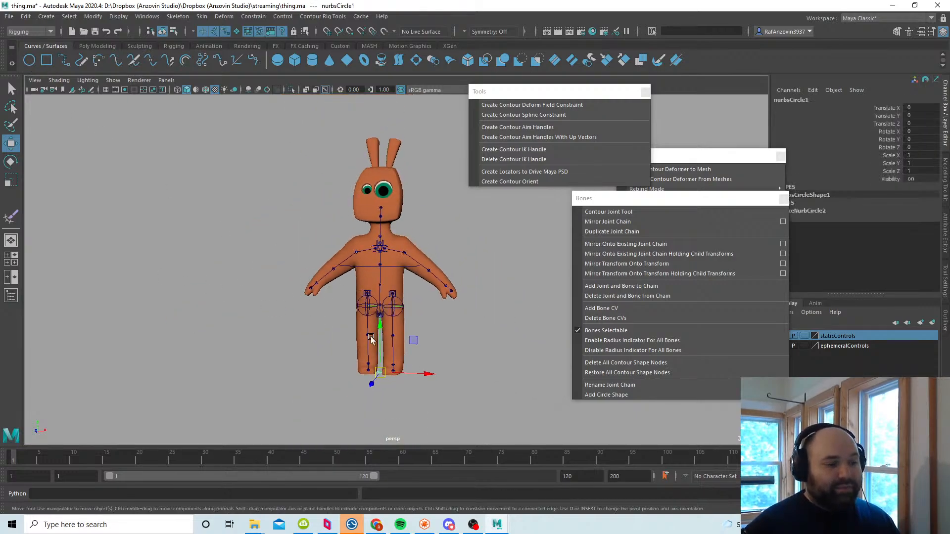
pyautogui.keyDown('alt'); pyautogui.moveTo(373, 340); pyautogui.dragTo(366, 320, button='middle'); pyautogui.keyUp('alt')
pyautogui.keyDown('alt'); pyautogui.moveTo(366, 319); pyautogui.dragTo(464, 360, button='right'); pyautogui.keyUp('alt')
pyautogui.moveTo(363, 348); pyautogui.dragTo(364, 251)
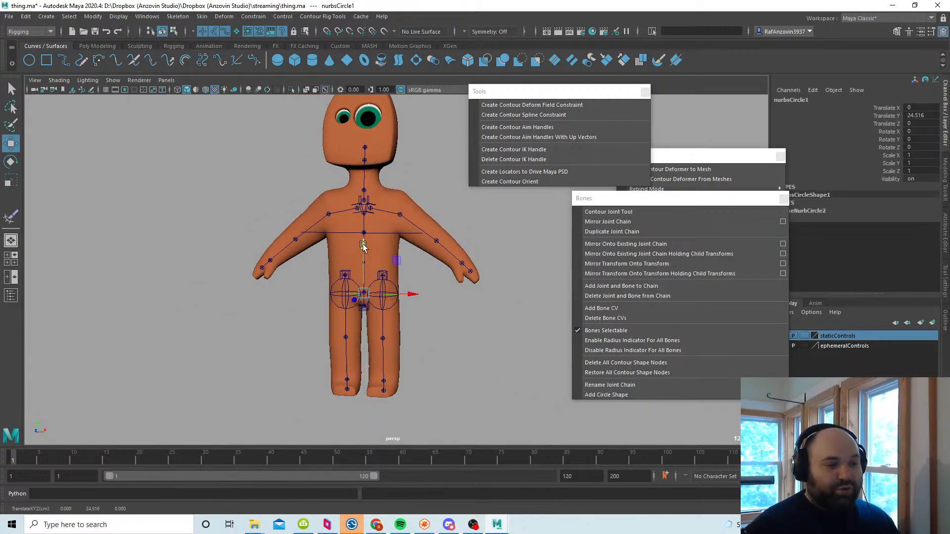
# Step: Fine-tune the hip circle's height to a Translate Y of 24.698
pyautogui.keyDown('alt'); pyautogui.moveTo(409, 292); pyautogui.dragTo(505, 346, button='right'); pyautogui.keyUp('alt')
pyautogui.keyDown('alt'); pyautogui.moveTo(405, 309); pyautogui.dragTo(415, 330, button='middle'); pyautogui.keyUp('alt')
pyautogui.moveTo(342, 285); pyautogui.dragTo(340, 286)
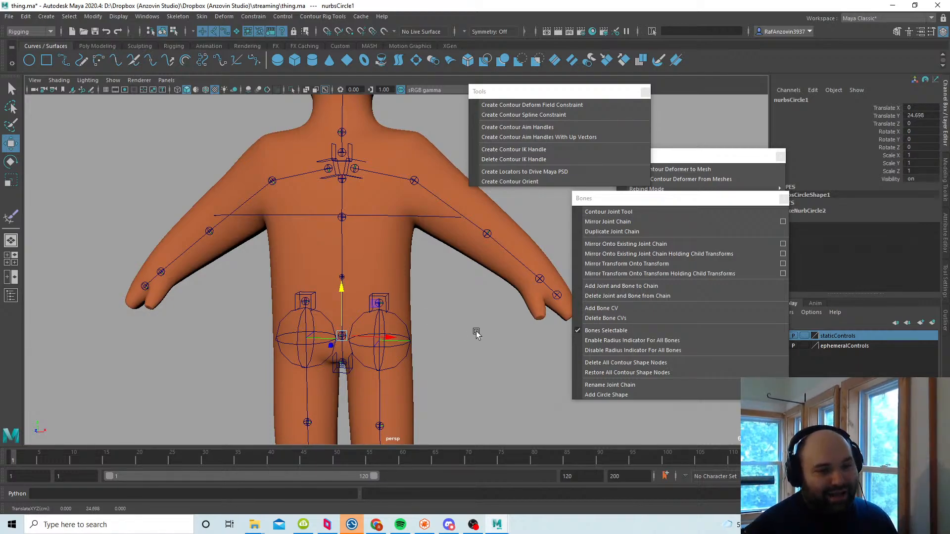
# Step: Set the hip circle's normal in makeNurbCircle2 to Normal X 1 and Normal Y 0
pyautogui.click(808, 210)
pyautogui.moveTo(719, 203); pyautogui.dragTo(692, 235)
pyautogui.click(915, 226)
pyautogui.write('0')
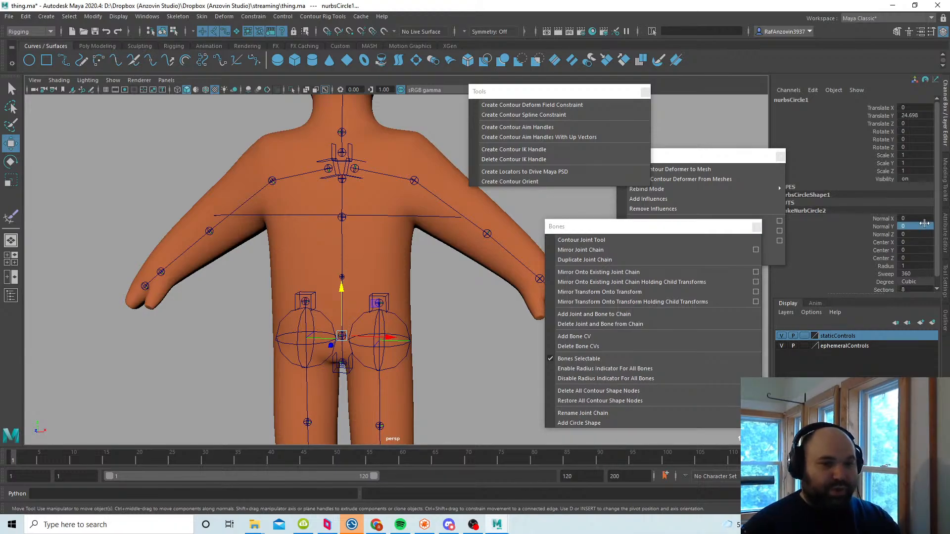
pyautogui.hotkey('shift', 'Tab')
pyautogui.write('1')
pyautogui.press('Return')
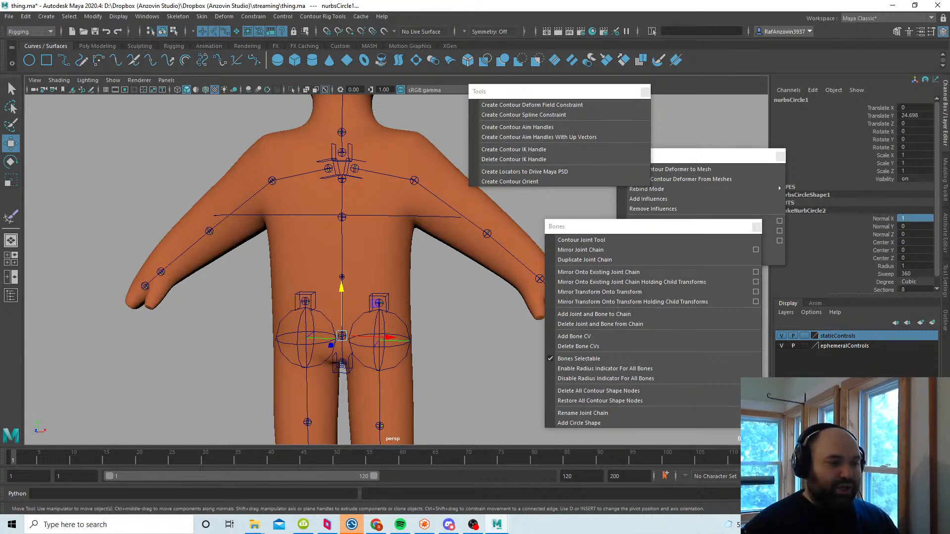
# Step: Examine the spine aim control's object-space axis orientation from several angles around the chest circle
pyautogui.keyDown('alt'); pyautogui.moveTo(403, 310); pyautogui.dragTo(399, 307, button='middle'); pyautogui.keyUp('alt')
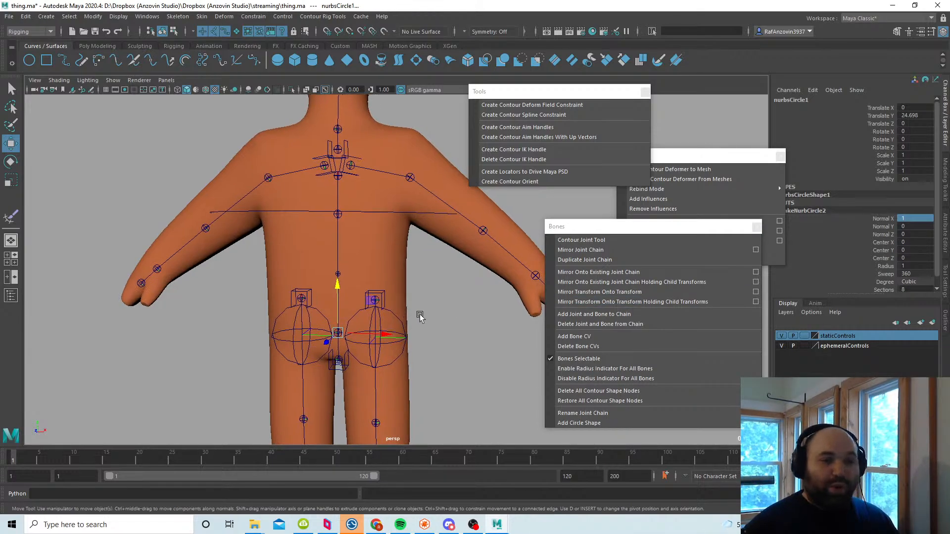
pyautogui.keyDown('alt'); pyautogui.moveTo(427, 297); pyautogui.dragTo(391, 317); pyautogui.keyUp('alt')
pyautogui.click(417, 287)
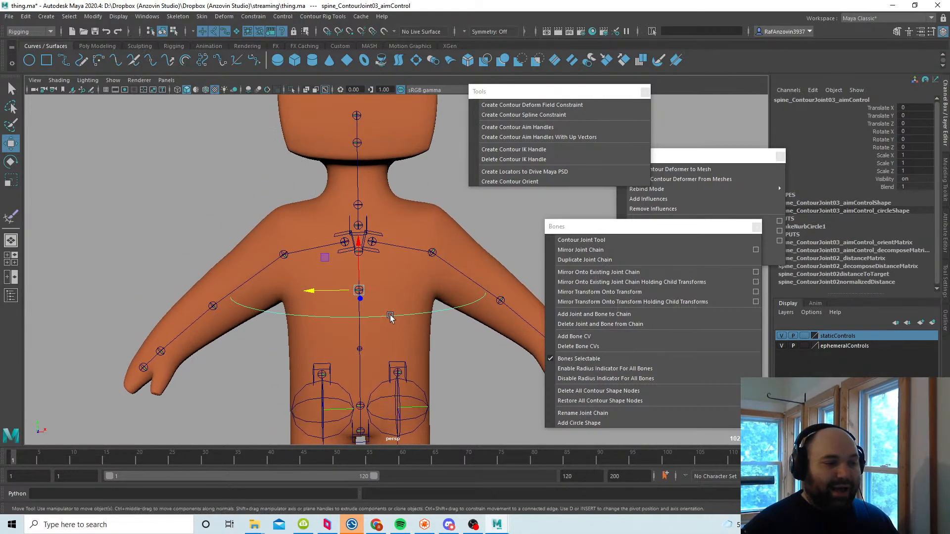
pyautogui.click(359, 291)
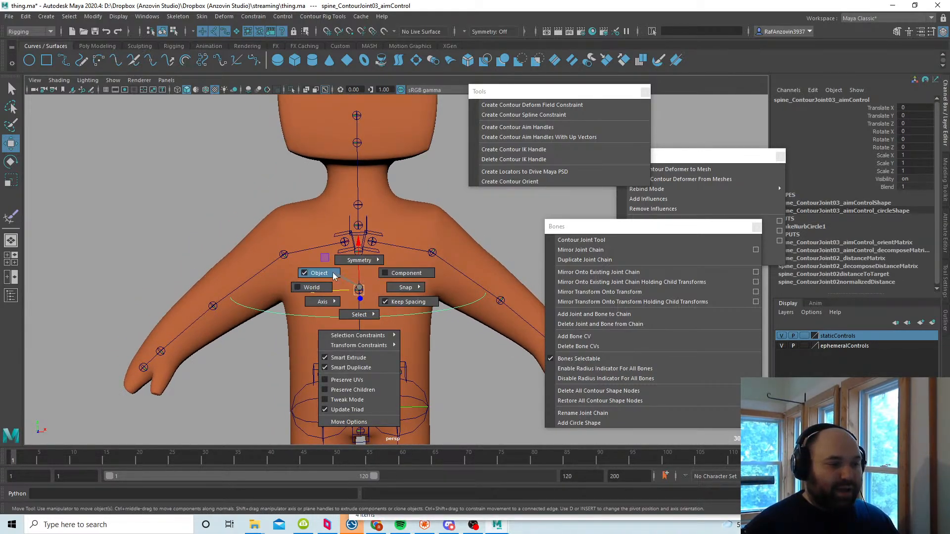
pyautogui.moveTo(333, 275); pyautogui.dragTo(361, 291)
pyautogui.keyDown('alt'); pyautogui.moveTo(420, 311); pyautogui.dragTo(399, 327, button='right'); pyautogui.keyUp('alt')
pyautogui.keyDown('alt'); pyautogui.moveTo(399, 327); pyautogui.dragTo(381, 307); pyautogui.keyUp('alt')
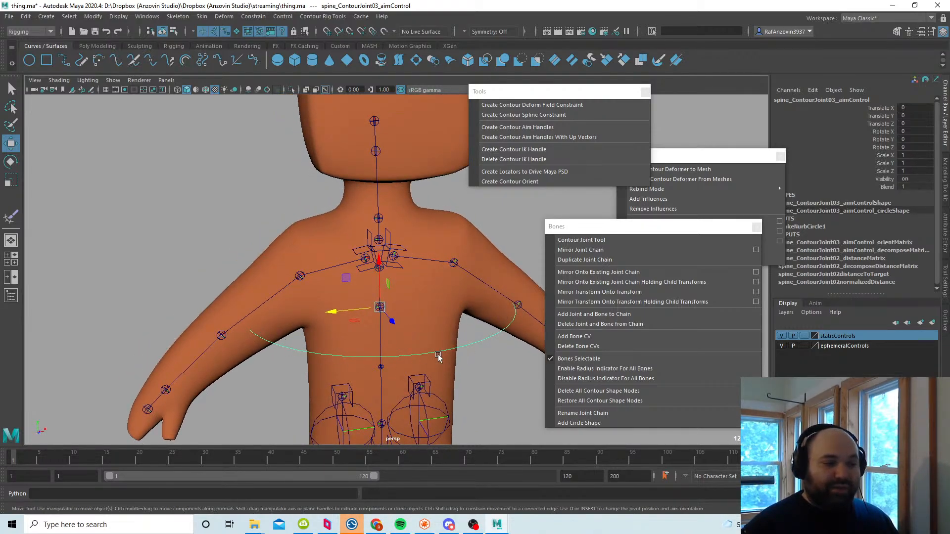
pyautogui.keyDown('alt'); pyautogui.moveTo(438, 355); pyautogui.dragTo(429, 352); pyautogui.keyUp('alt')
pyautogui.keyDown('alt'); pyautogui.moveTo(404, 313); pyautogui.dragTo(408, 310); pyautogui.keyUp('alt')
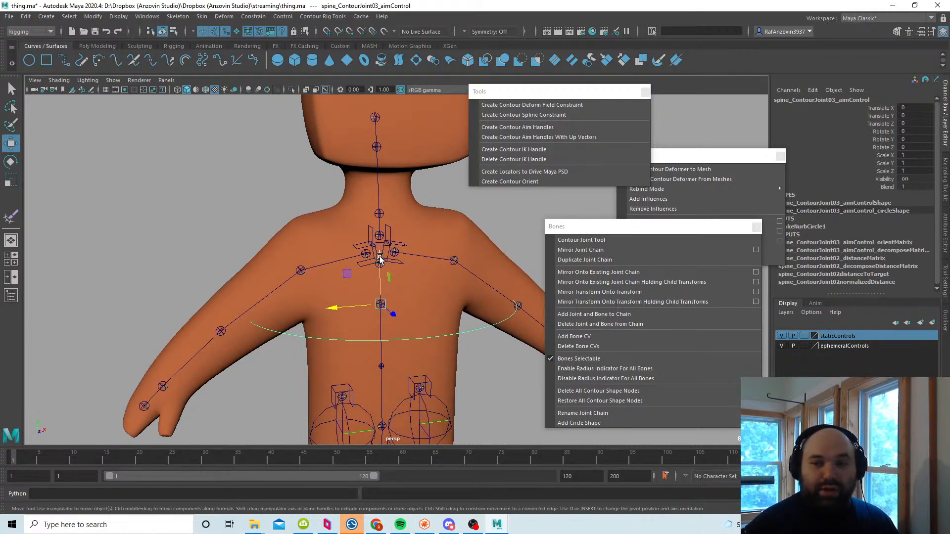
pyautogui.moveTo(469, 361)
pyautogui.keyDown('alt'); pyautogui.mouseDown()
pyautogui.moveTo(447, 357)
pyautogui.moveTo(457, 351)
pyautogui.mouseUp(); pyautogui.keyUp('alt')
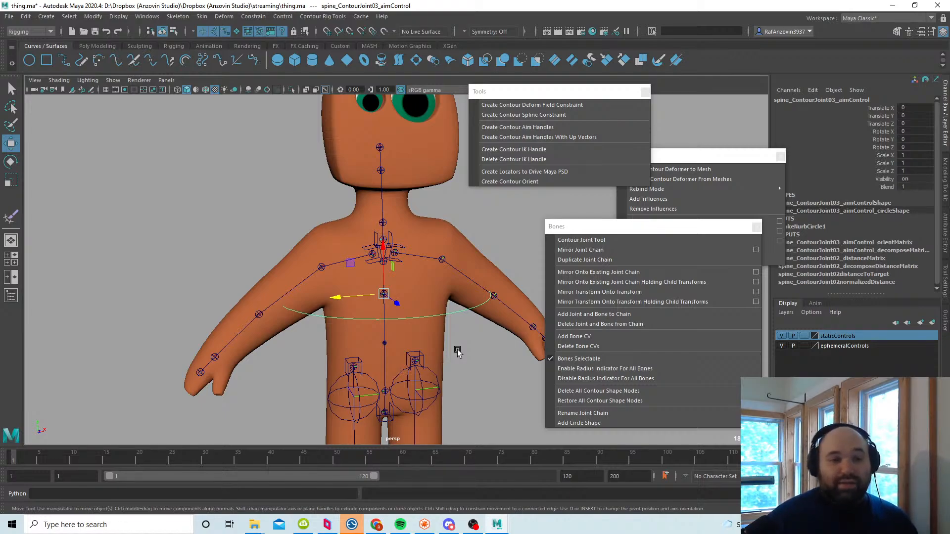
# Step: Compare the left arm socket's axis orientation and Bone Axis setting with those of the spine aim control
pyautogui.click(458, 350)
pyautogui.keyDown('alt'); pyautogui.moveTo(413, 294); pyautogui.dragTo(395, 312, button='middle'); pyautogui.keyUp('alt')
pyautogui.scroll(2, 392, 310)
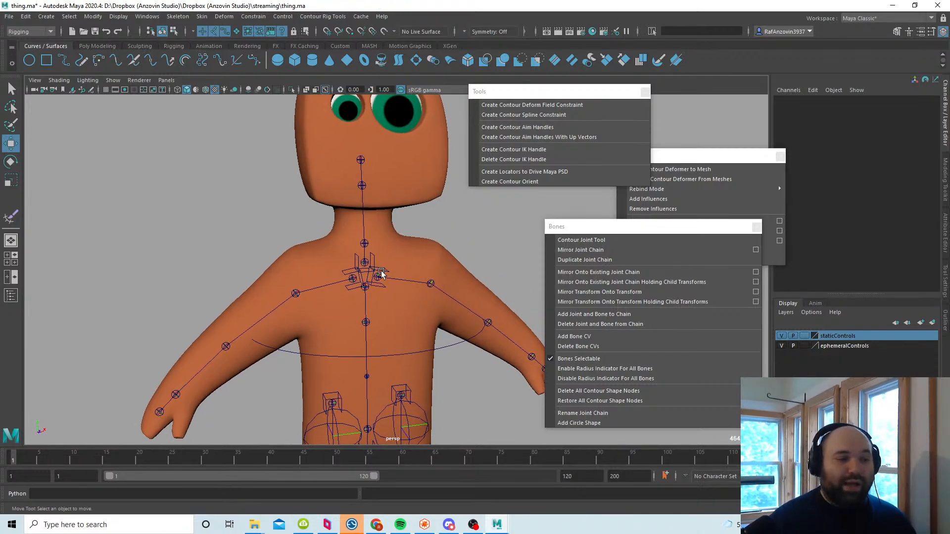
pyautogui.click(379, 274)
pyautogui.keyDown('alt'); pyautogui.moveTo(434, 304); pyautogui.dragTo(483, 292); pyautogui.keyUp('alt')
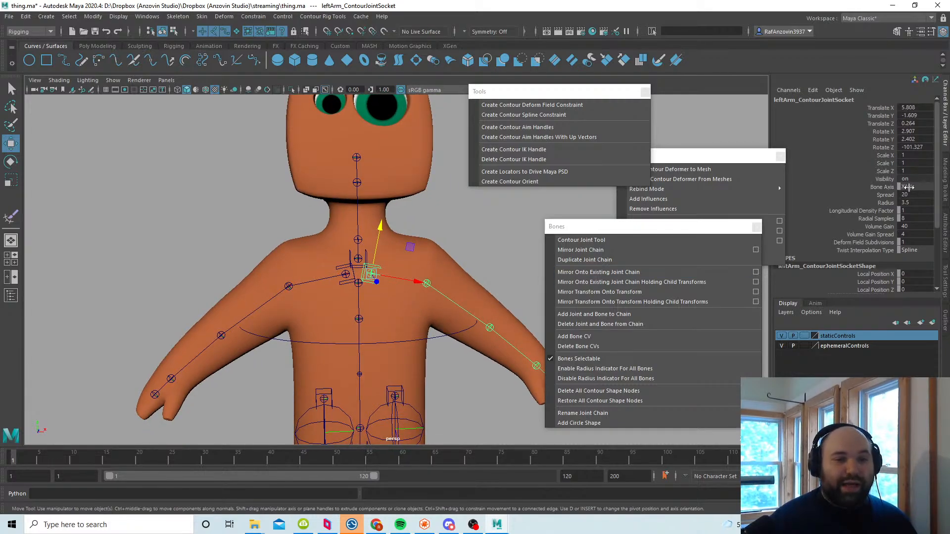
pyautogui.click(442, 336)
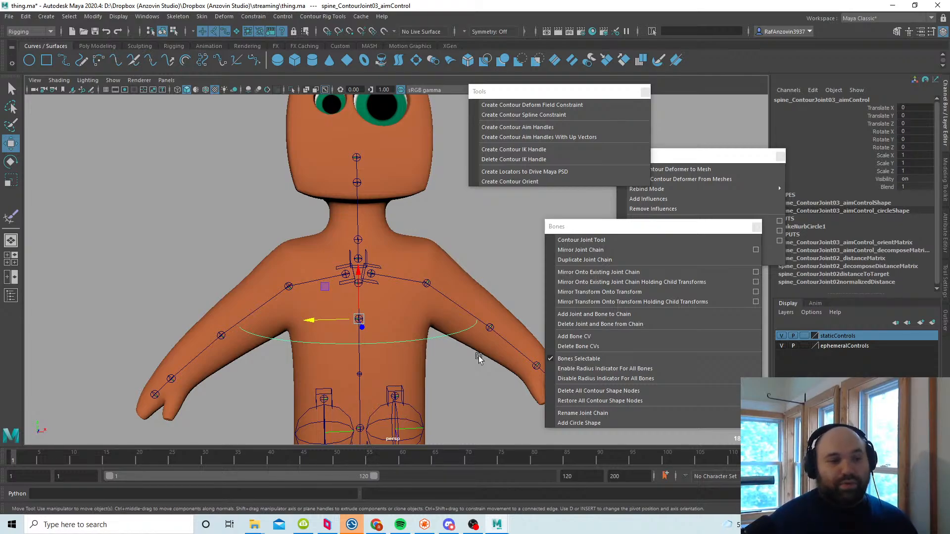
pyautogui.click(472, 376)
pyautogui.keyDown('alt'); pyautogui.moveTo(472, 376); pyautogui.dragTo(452, 396, button='right'); pyautogui.keyUp('alt')
pyautogui.keyDown('alt'); pyautogui.moveTo(453, 395); pyautogui.dragTo(440, 362, button='middle'); pyautogui.keyUp('alt')
pyautogui.click(418, 286)
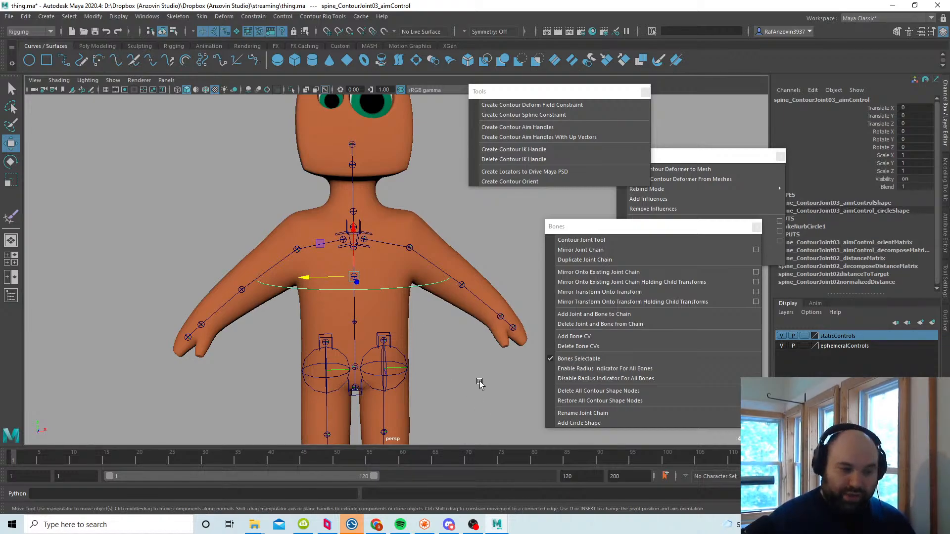
# Step: Move the floating Bones and Deform windows clear of the Outliner and Channel Box
pyautogui.moveTo(669, 228); pyautogui.dragTo(679, 264)
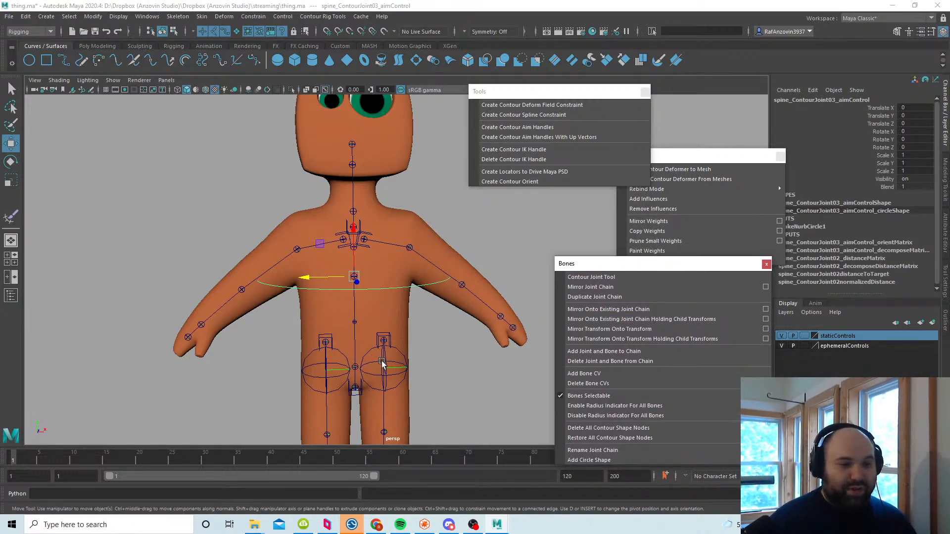
pyautogui.click(945, 327)
pyautogui.moveTo(693, 156); pyautogui.dragTo(533, 194)
pyautogui.moveTo(682, 264); pyautogui.dragTo(572, 354)
# Step: Select nurbsCircle1 and enlarge its radius to 10
pyautogui.click(756, 281)
pyautogui.keyDown('alt'); pyautogui.moveTo(347, 384); pyautogui.dragTo(379, 381, button='right'); pyautogui.keyUp('alt')
pyautogui.click(942, 128)
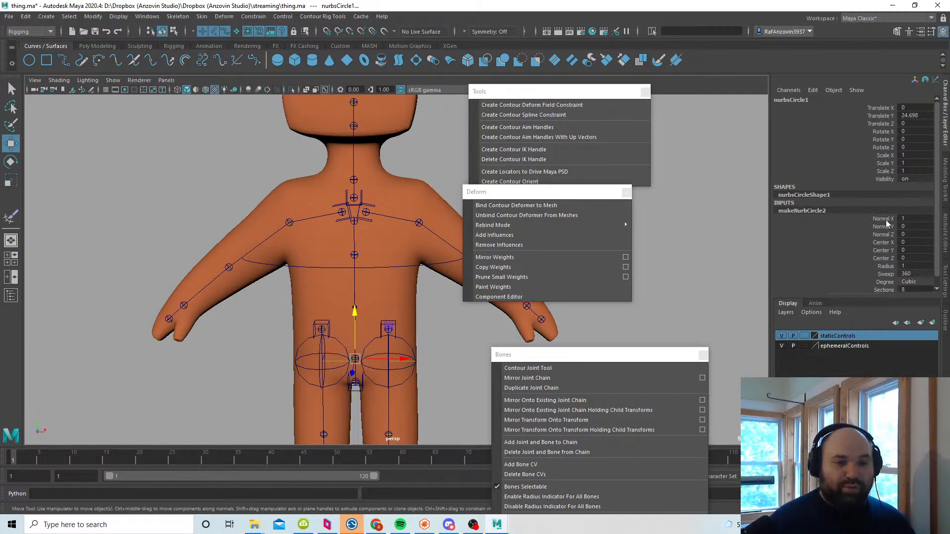
pyautogui.click(896, 269)
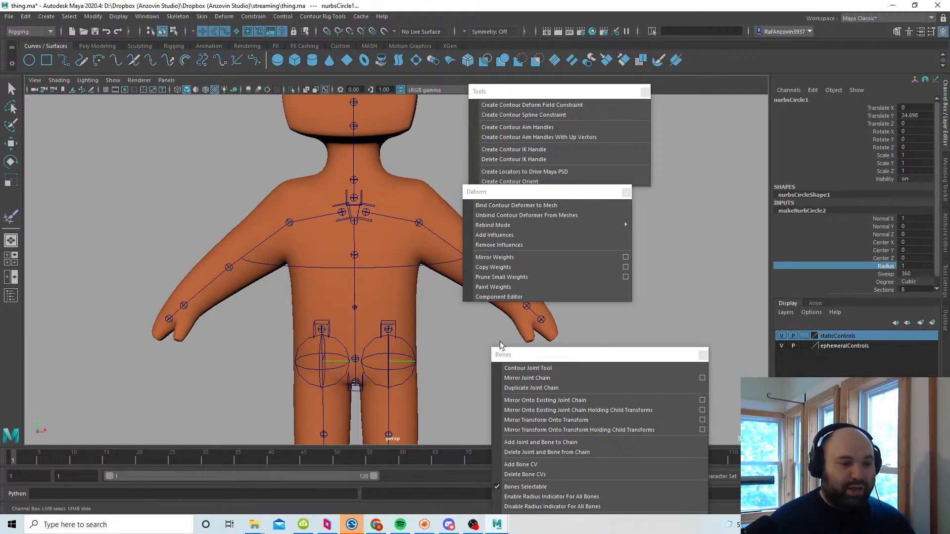
pyautogui.moveTo(500, 341); pyautogui.dragTo(619, 351, button='middle')
pyautogui.keyDown('alt'); pyautogui.moveTo(439, 349); pyautogui.dragTo(437, 346); pyautogui.keyUp('alt')
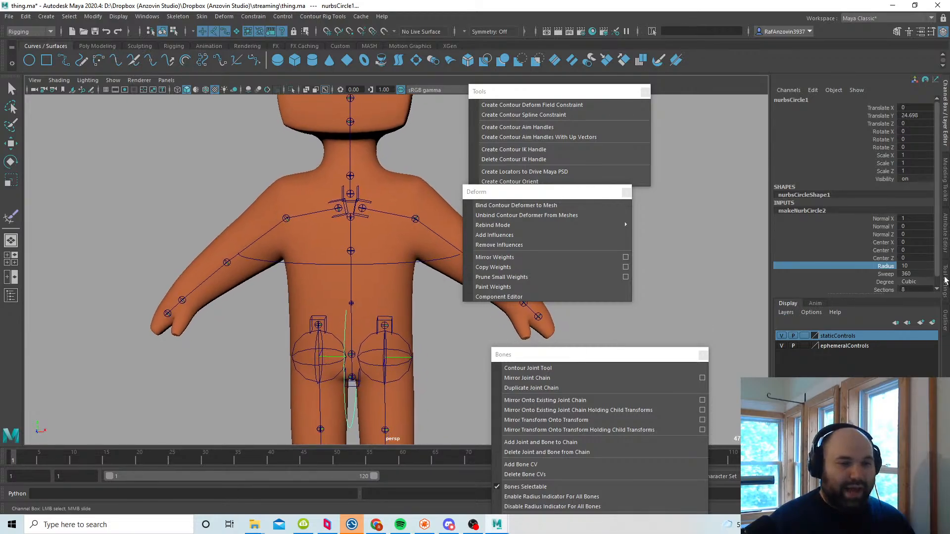
# Step: Rotate the hip circle flat around the pelvis by setting its Rotate Z to 90
pyautogui.press('e')
pyautogui.moveTo(383, 331); pyautogui.dragTo(325, 338)
pyautogui.click(910, 147)
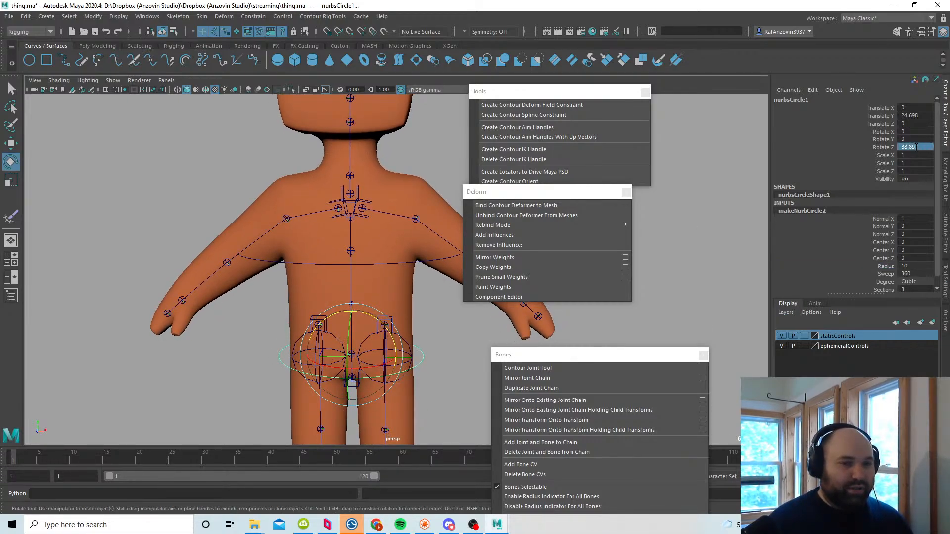
pyautogui.write('90')
pyautogui.press('Return')
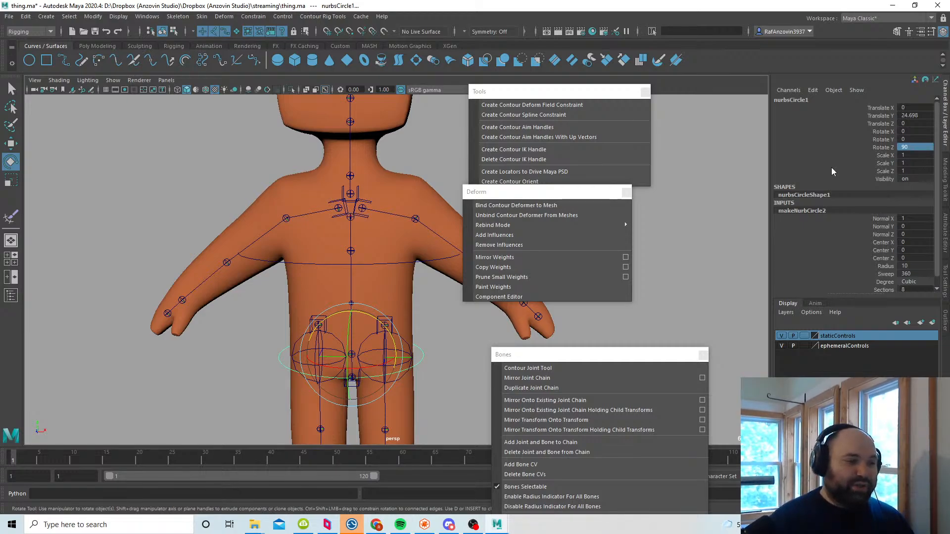
pyautogui.click(10, 144)
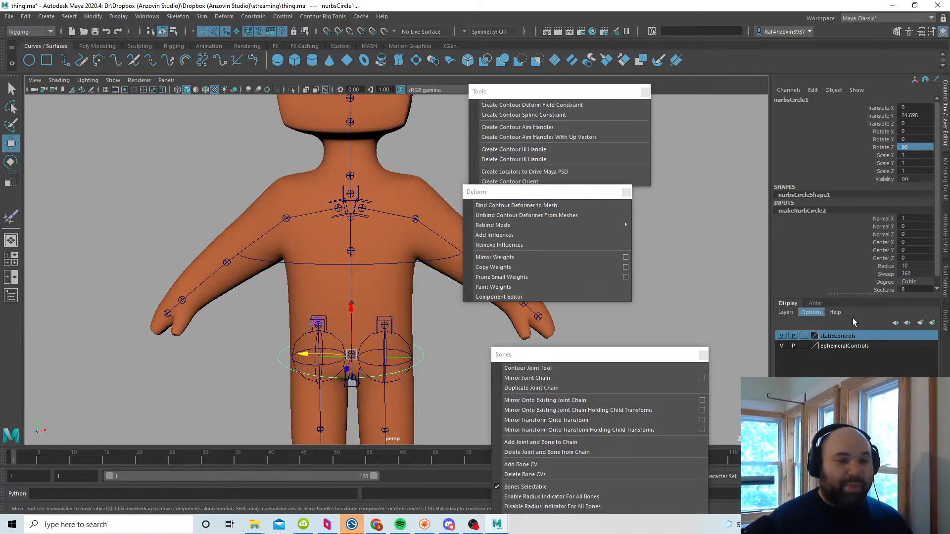
# Step: Set the hip circle's radius to 15 and check its size around the hips
pyautogui.doubleClick(911, 267)
pyautogui.write('15')
pyautogui.press('Return')
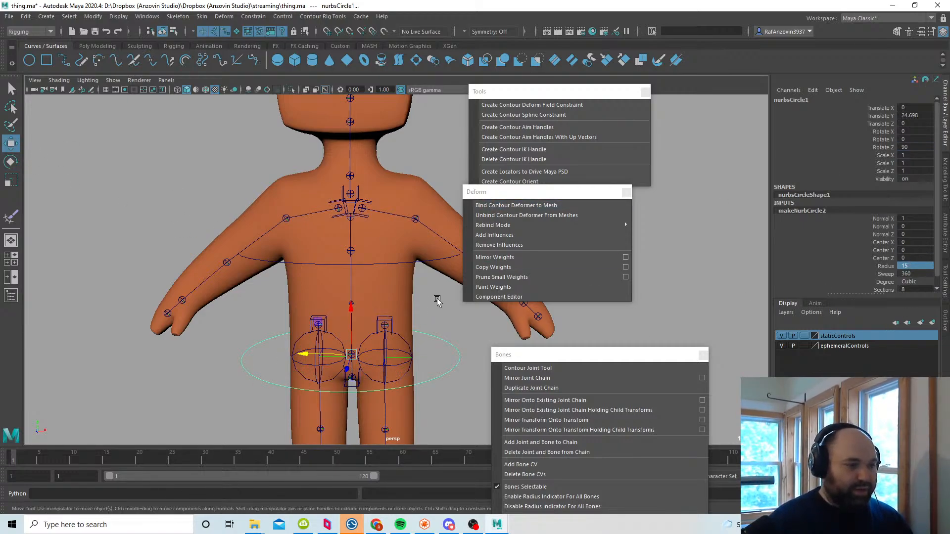
pyautogui.click(425, 261)
pyautogui.keyDown('alt'); pyautogui.moveTo(423, 332); pyautogui.dragTo(412, 349, button='middle'); pyautogui.keyUp('alt')
pyautogui.click(426, 360)
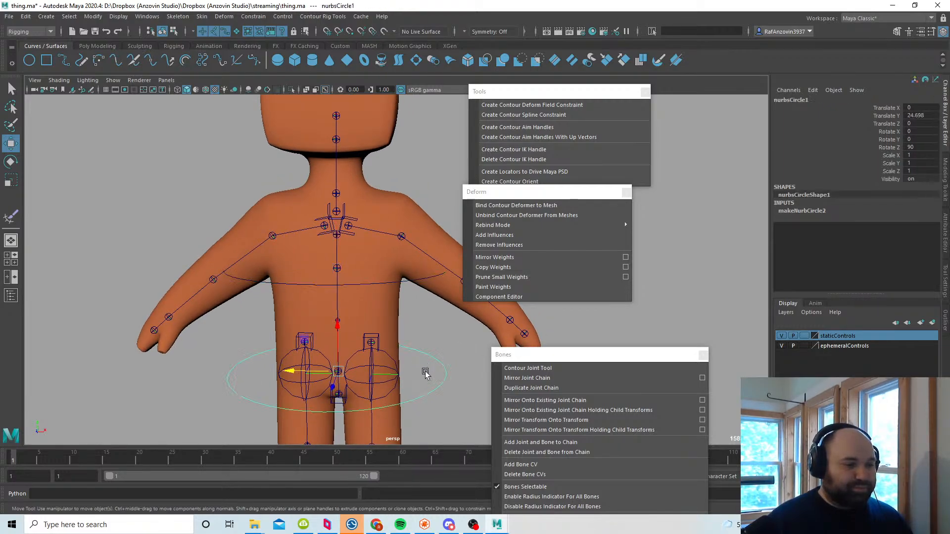
pyautogui.keyDown('alt'); pyautogui.moveTo(406, 385); pyautogui.dragTo(400, 385, button='right'); pyautogui.keyUp('alt')
pyautogui.keyDown('alt'); pyautogui.moveTo(401, 385); pyautogui.dragTo(405, 376, button='middle'); pyautogui.keyUp('alt')
pyautogui.keyDown('alt'); pyautogui.moveTo(405, 376); pyautogui.dragTo(416, 373, button='right'); pyautogui.keyUp('alt')
pyautogui.keyDown('alt'); pyautogui.moveTo(416, 373); pyautogui.dragTo(417, 367, button='middle'); pyautogui.keyUp('alt')
pyautogui.keyDown('alt'); pyautogui.moveTo(416, 367); pyautogui.dragTo(424, 365, button='right'); pyautogui.keyUp('alt')
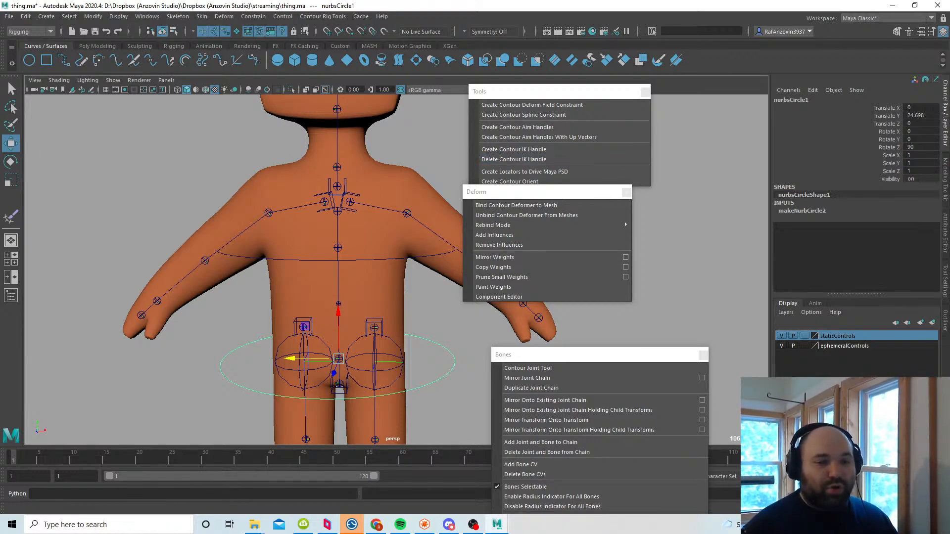
# Step: Create an empty group at the scene's top level with nothing selected
pyautogui.click(946, 320)
pyautogui.moveTo(631, 359); pyautogui.dragTo(580, 375)
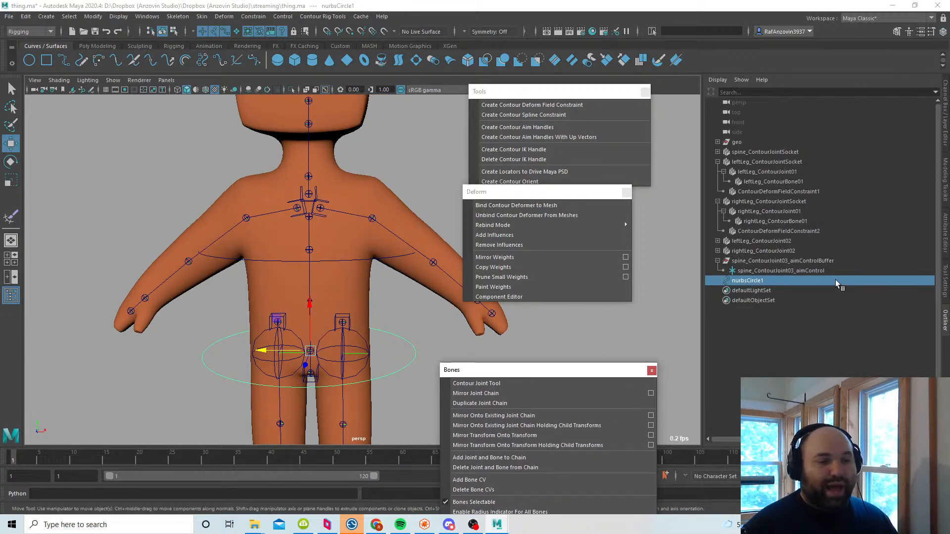
pyautogui.click(791, 337)
pyautogui.hotkey('ctrl', 'g')
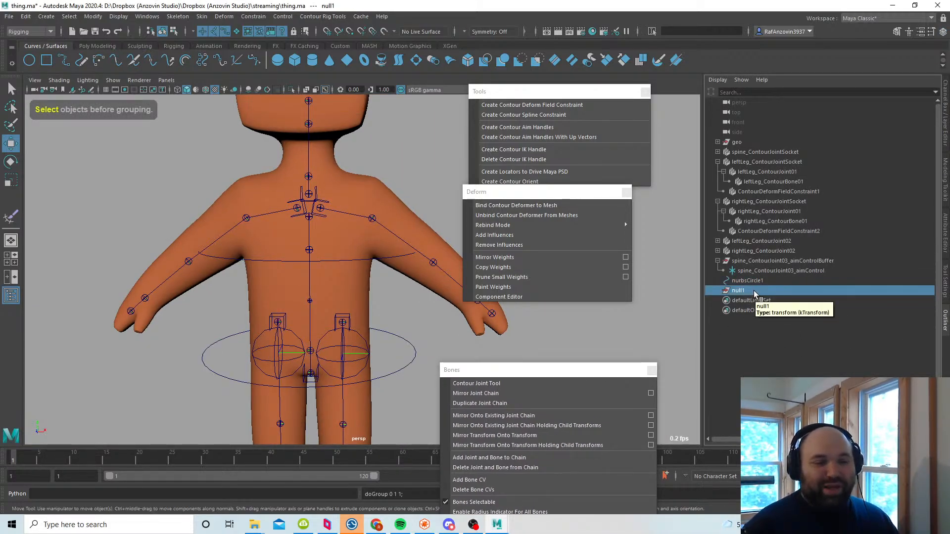
# Step: Try parenting the empty group under nurbsCircle1, check its transform values, and take it back out
pyautogui.moveTo(754, 292); pyautogui.dragTo(757, 281, button='middle')
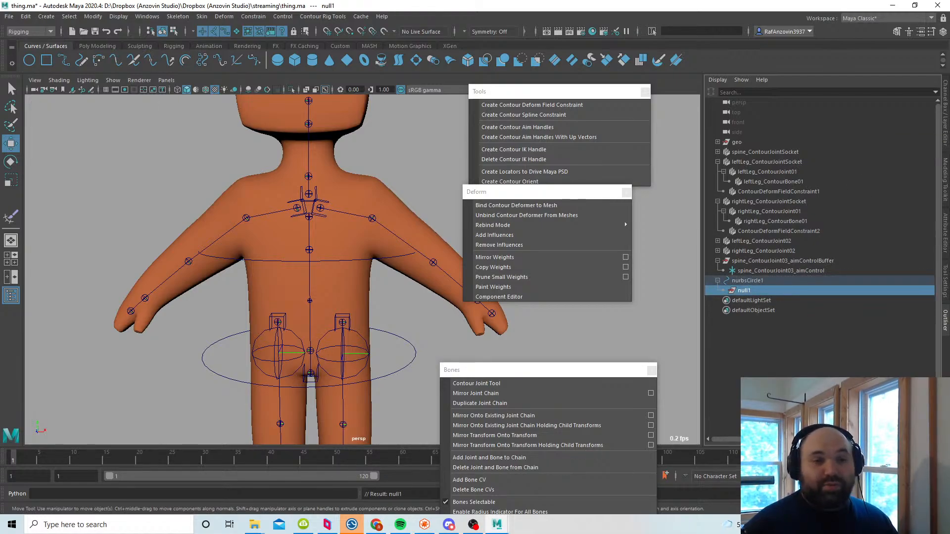
pyautogui.click(943, 123)
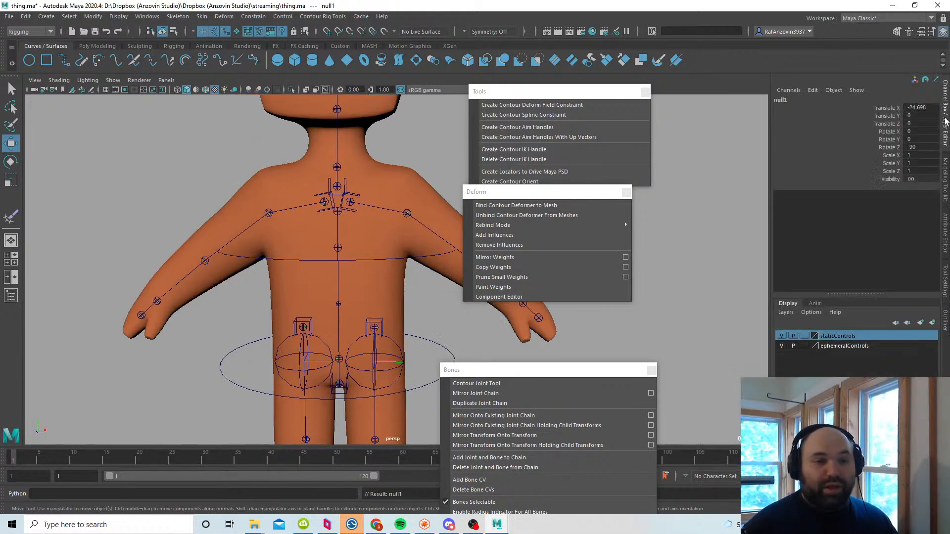
pyautogui.click(945, 311)
pyautogui.click(748, 292)
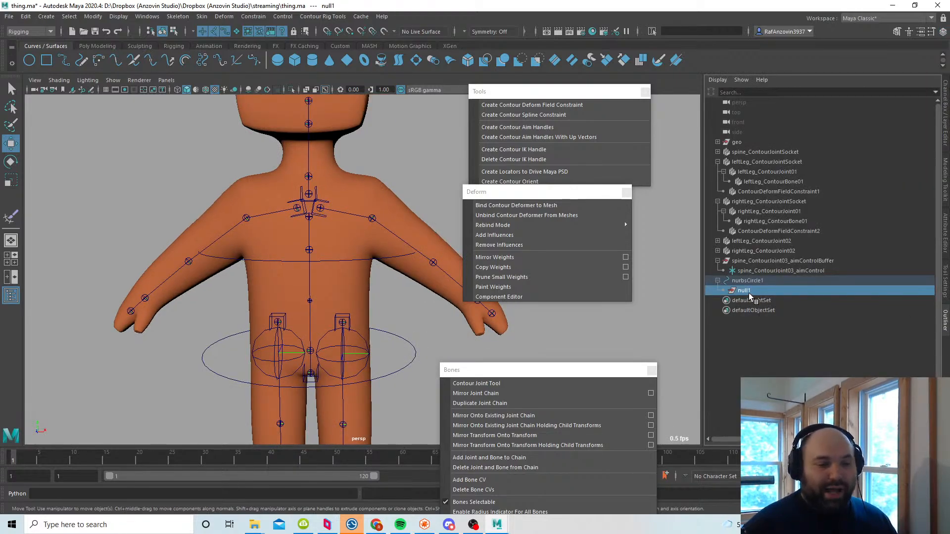
pyautogui.moveTo(783, 285); pyautogui.dragTo(783, 285)
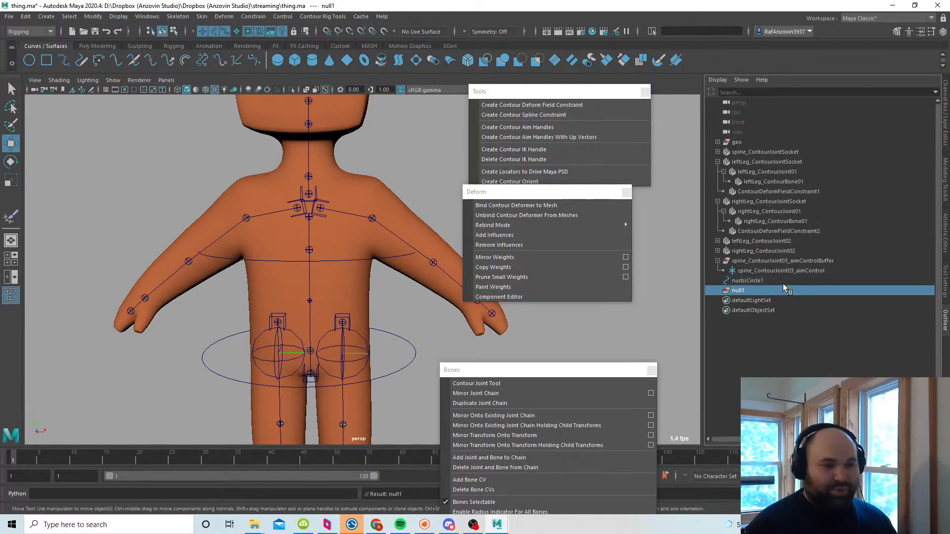
# Step: Try Match All Transforms on null1 and nurbsCircle1, and undo the match
pyautogui.click(754, 291)
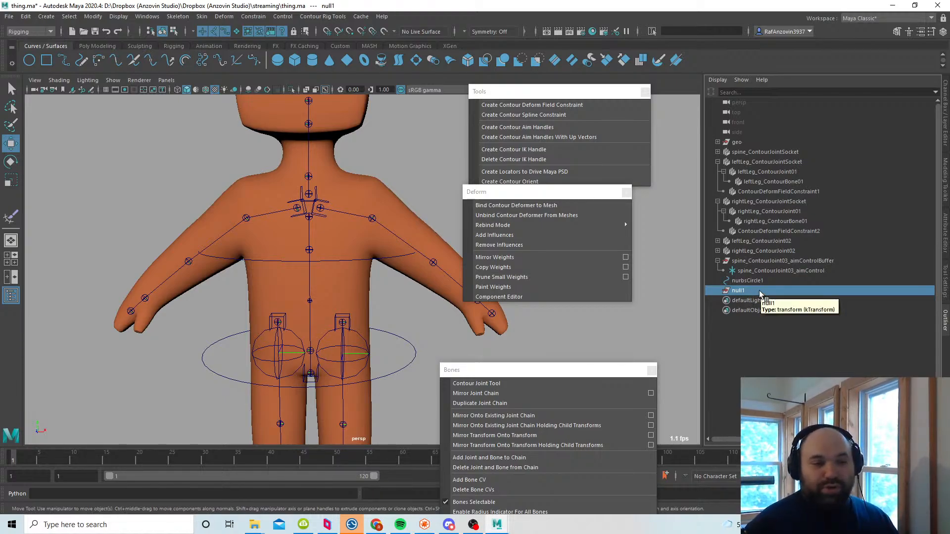
pyautogui.keyDown('ctrl'); pyautogui.click(752, 282); pyautogui.keyUp('ctrl')
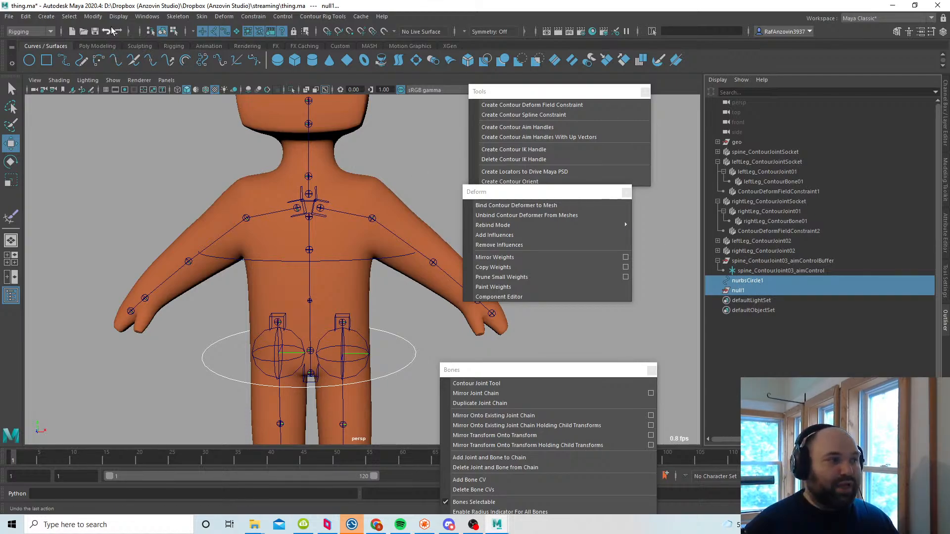
pyautogui.click(93, 17)
pyautogui.moveTo(134, 71)
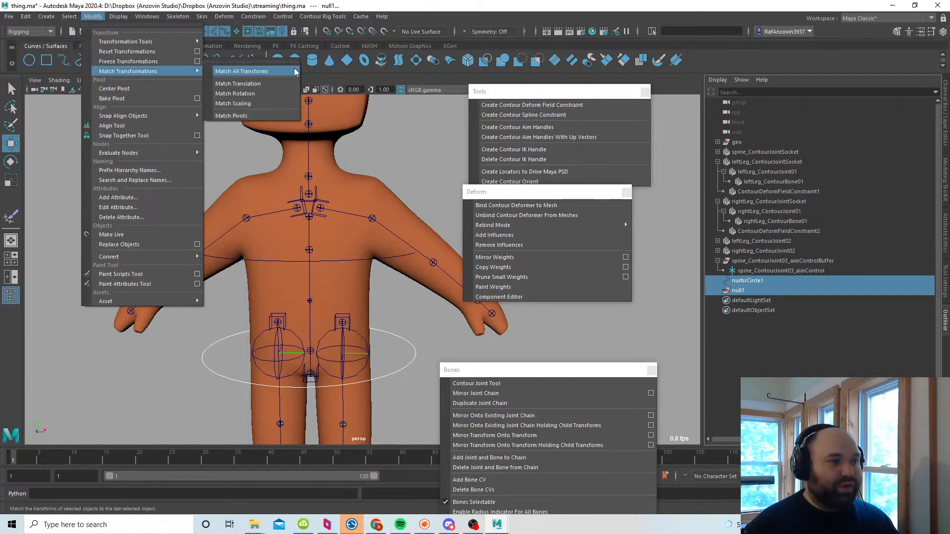
pyautogui.click(269, 71)
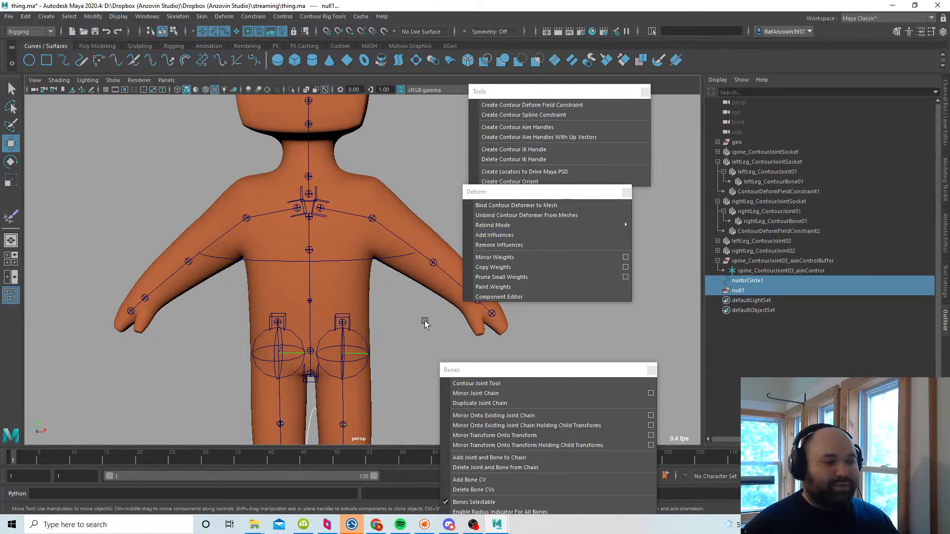
pyautogui.keyDown('ctrl'); pyautogui.click(744, 291); pyautogui.keyUp('ctrl')
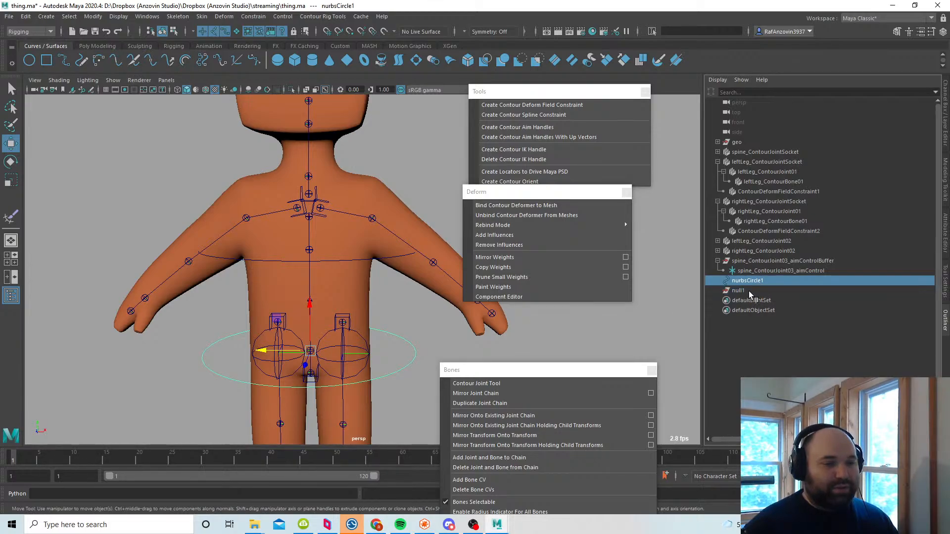
# Step: Match all transforms of the empty group null1 to the hip circle nurbsCircle1
pyautogui.click(746, 291)
pyautogui.keyDown('ctrl'); pyautogui.click(749, 280); pyautogui.keyUp('ctrl')
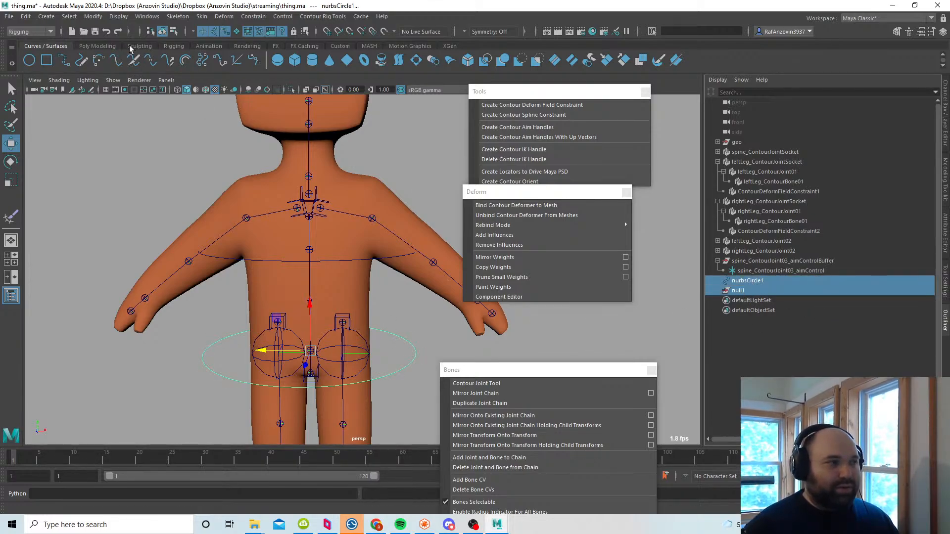
pyautogui.click(93, 16)
pyautogui.moveTo(148, 71)
pyautogui.click(269, 71)
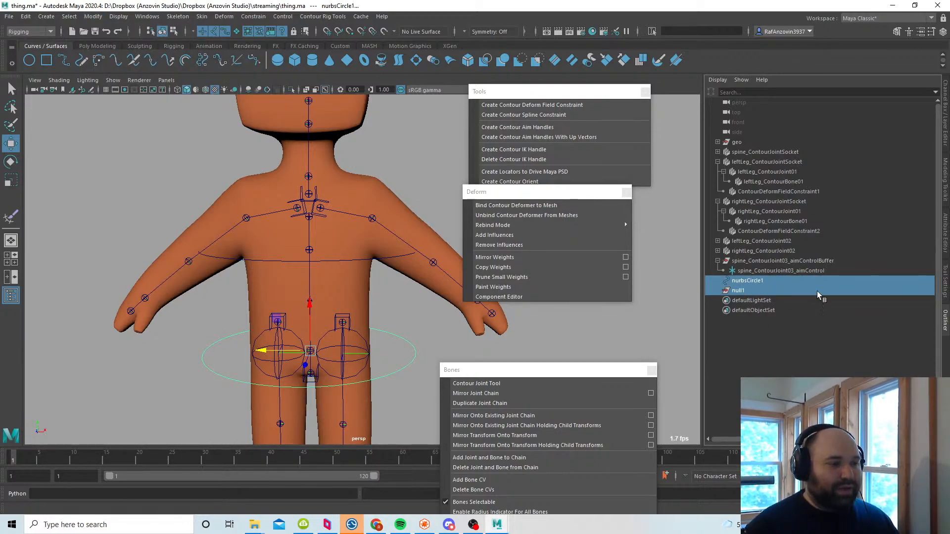
# Step: Parent nurbsCircle1 under the matched group null1 and check the circle's transform values
pyautogui.keyDown('ctrl'); pyautogui.click(753, 282); pyautogui.keyUp('ctrl')
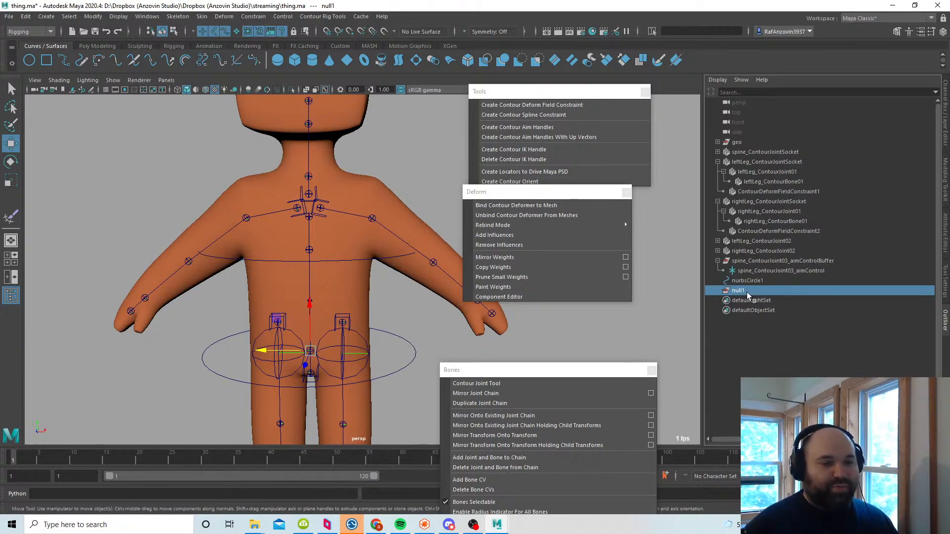
pyautogui.moveTo(751, 286); pyautogui.dragTo(752, 290, button='middle')
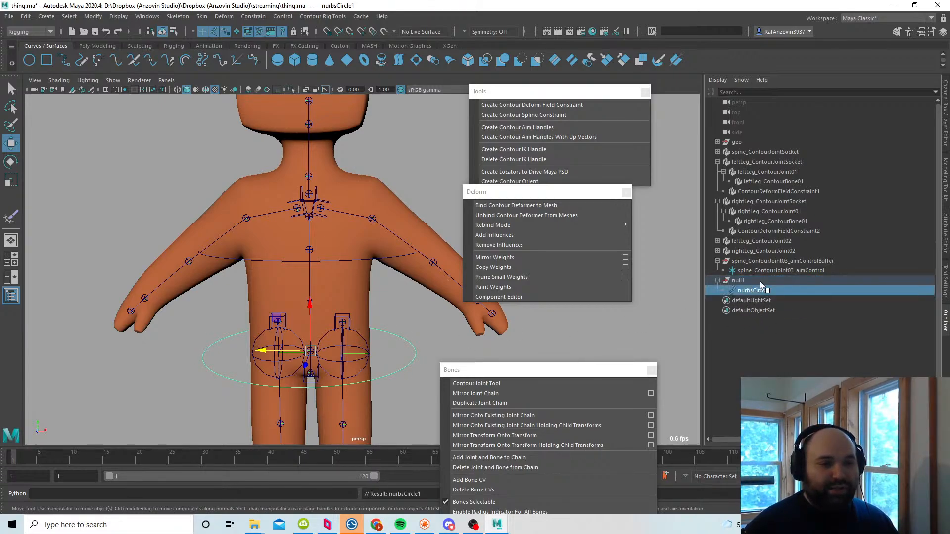
pyautogui.click(945, 118)
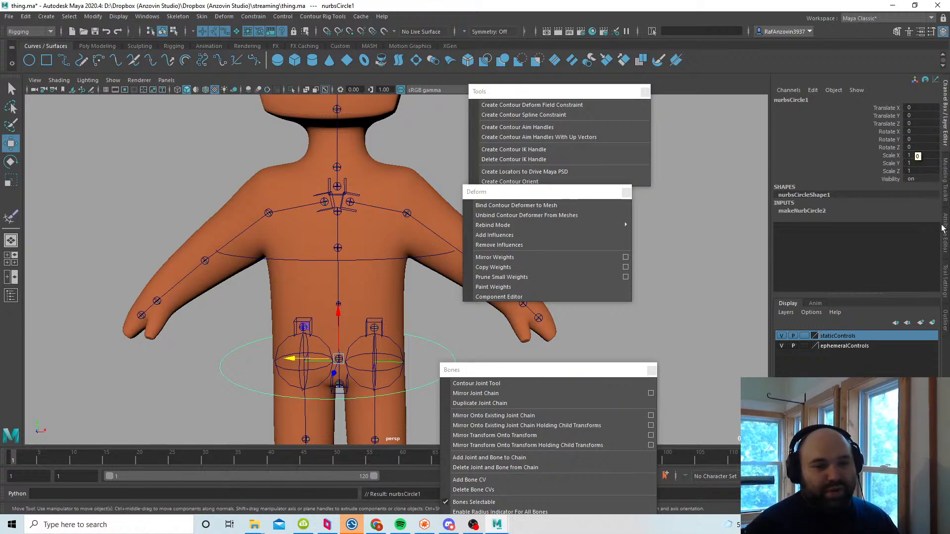
pyautogui.click(946, 319)
# Step: Rename the hip circle nurbsCircle1 as pelvisControl
pyautogui.doubleClick(758, 293)
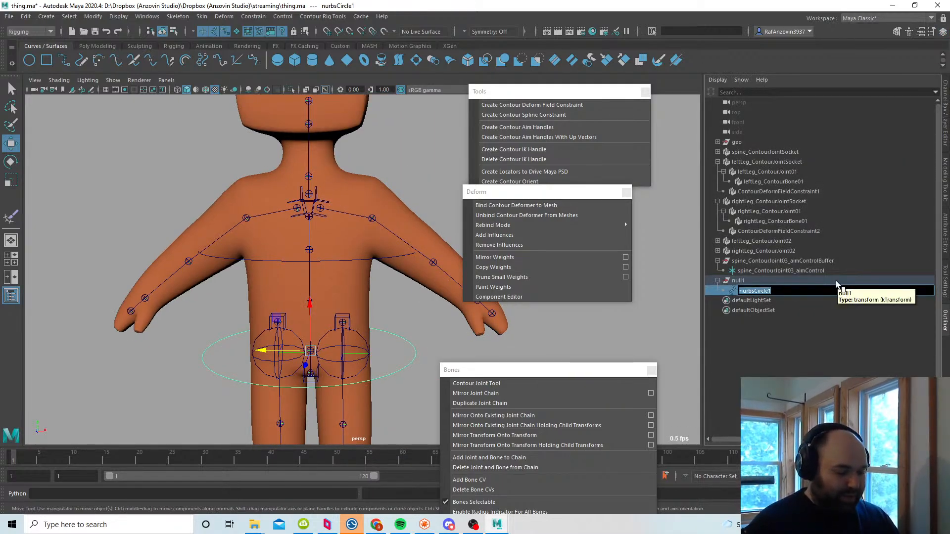
pyautogui.write('pelvisCo')
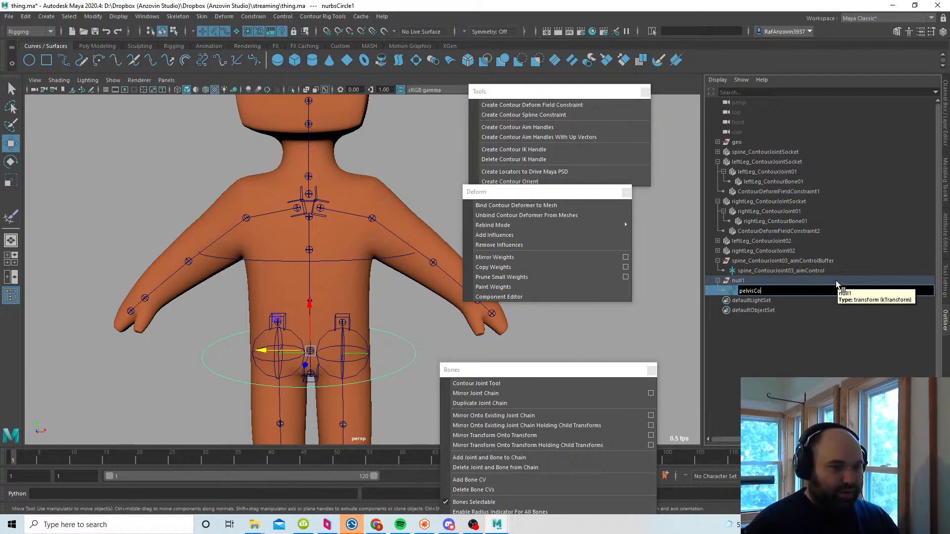
pyautogui.write('ntrol')
pyautogui.press('BackSpace')
pyautogui.press('BackSpace')
pyautogui.press('BackSpace')
pyautogui.press('BackSpace')
pyautogui.press('BackSpace')
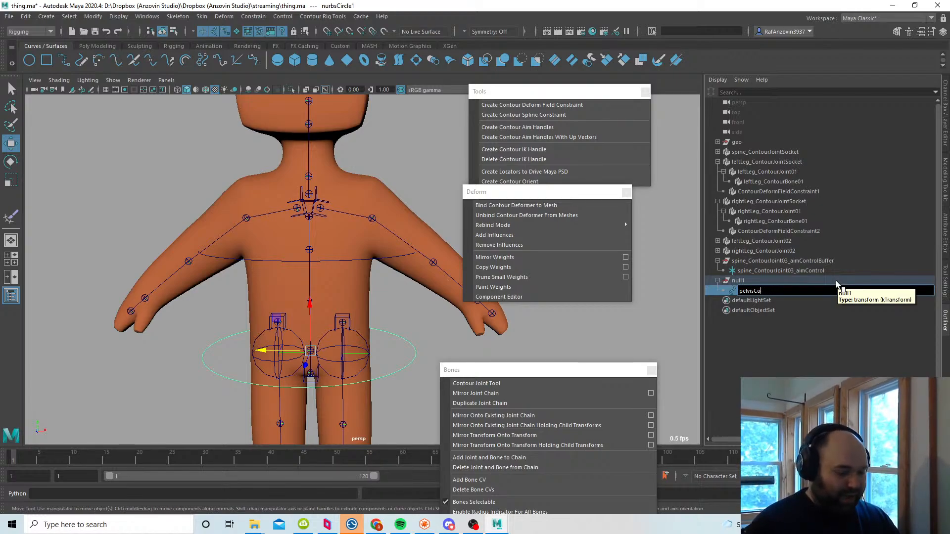
pyautogui.write('ntrol')
pyautogui.press('Return')
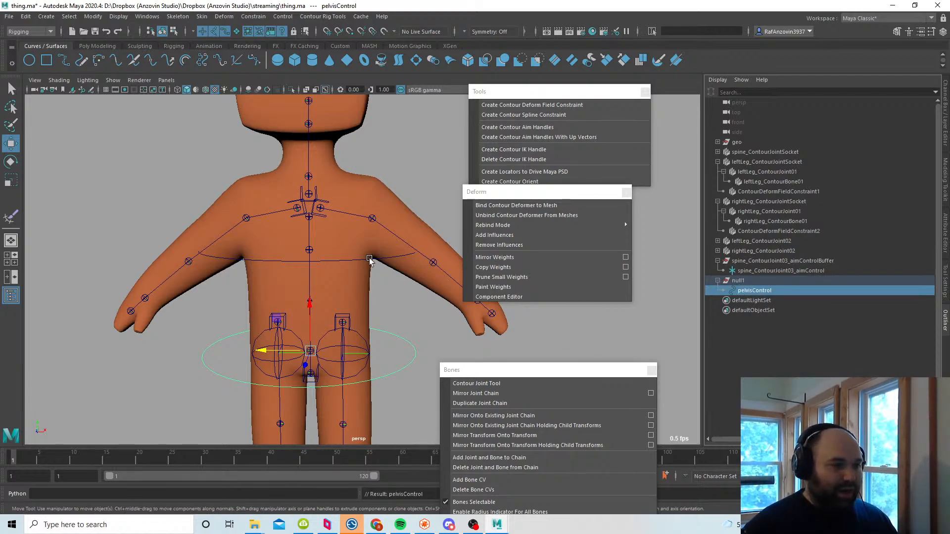
# Step: Rename the spine_ContourJoint03_aimControl circle around the chest as chestControl
pyautogui.click(782, 270)
pyautogui.doubleClick(811, 271)
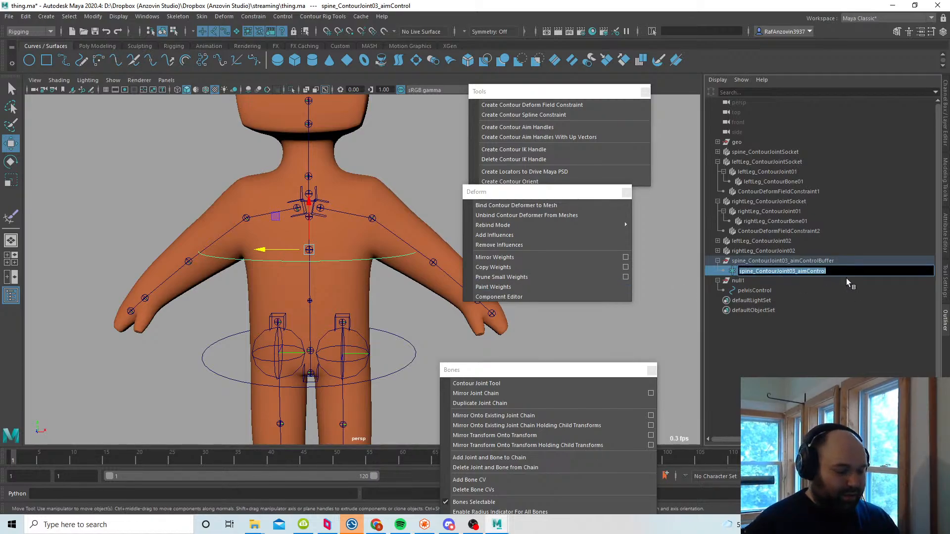
pyautogui.write('chestControl')
pyautogui.press('Return')
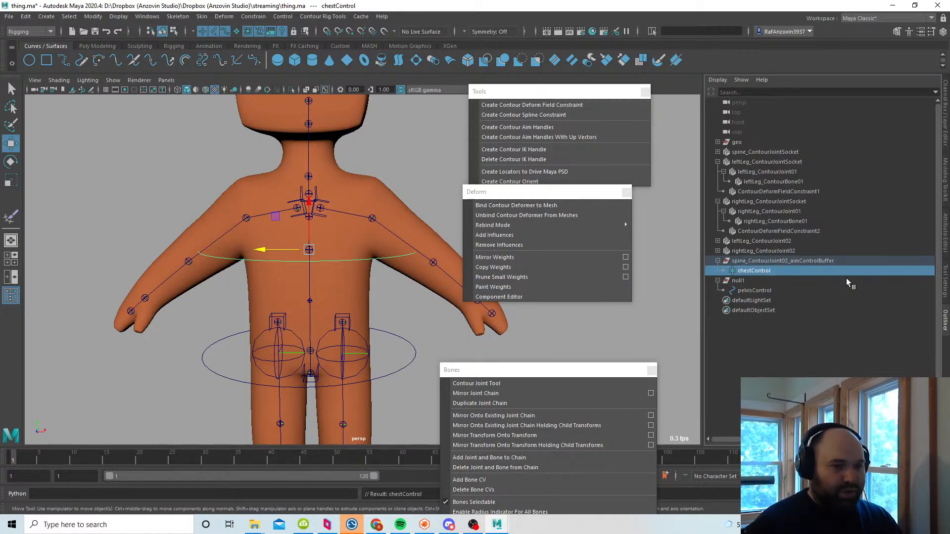
# Step: Examine the spine socket between the legs and the joint chain it carries up through the torso
pyautogui.click(390, 341)
pyautogui.keyDown('alt'); pyautogui.moveTo(394, 364); pyautogui.dragTo(407, 343); pyautogui.keyUp('alt')
pyautogui.scroll(2, 381, 370)
pyautogui.keyDown('alt'); pyautogui.moveTo(357, 408); pyautogui.dragTo(355, 362, button='middle'); pyautogui.keyUp('alt')
pyautogui.scroll(1, 382, 370)
pyautogui.click(326, 360)
pyautogui.keyDown('alt'); pyautogui.moveTo(355, 362); pyautogui.dragTo(396, 341, button='right'); pyautogui.keyUp('alt')
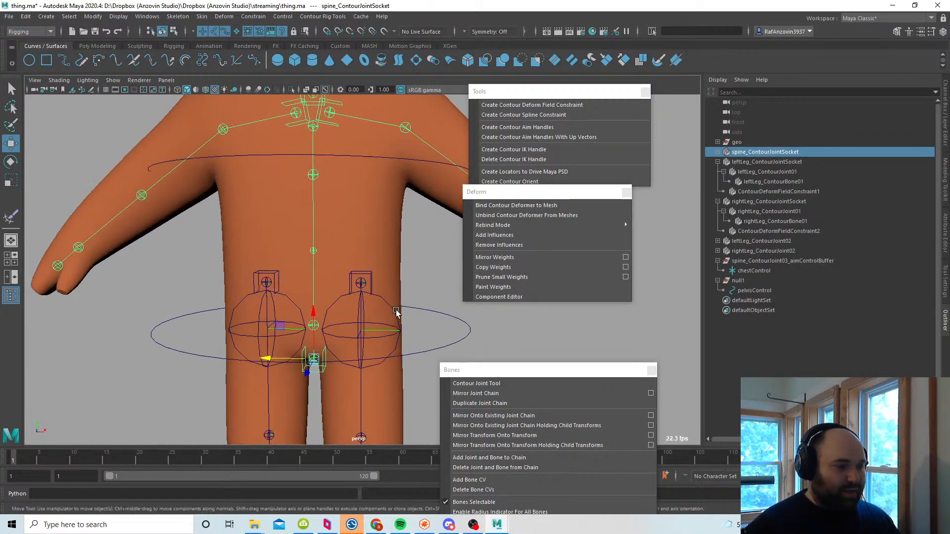
pyautogui.keyDown('shift'); pyautogui.click(395, 312); pyautogui.keyUp('shift')
pyautogui.click(317, 368)
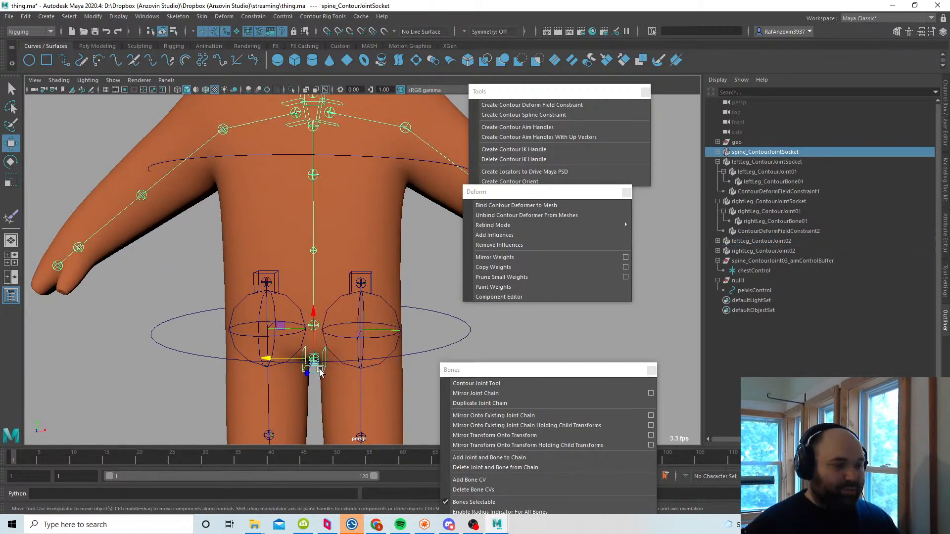
pyautogui.keyDown('alt'); pyautogui.moveTo(317, 368); pyautogui.dragTo(352, 385); pyautogui.keyUp('alt')
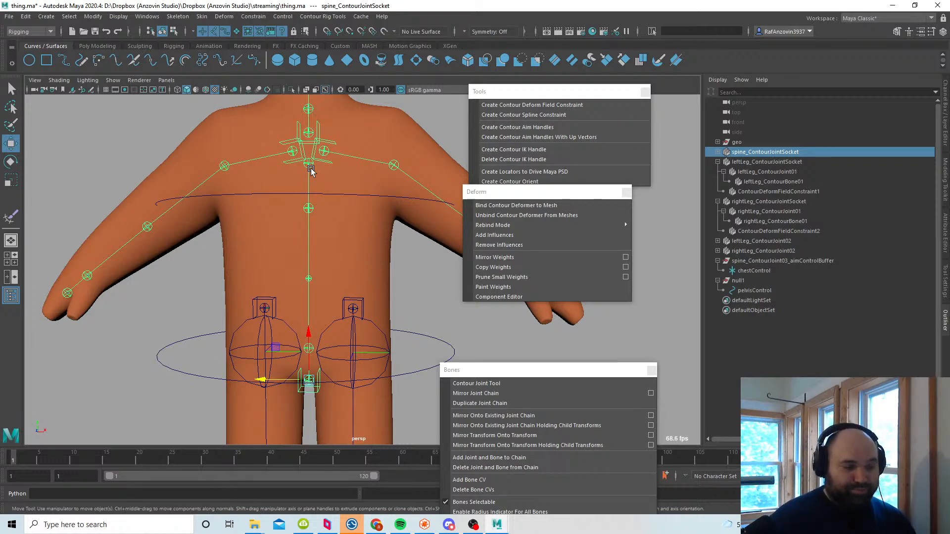
pyautogui.keyDown('alt'); pyautogui.moveTo(416, 279); pyautogui.dragTo(417, 266); pyautogui.keyUp('alt')
pyautogui.keyDown('alt'); pyautogui.moveTo(416, 266); pyautogui.dragTo(418, 293, button='right'); pyautogui.keyUp('alt')
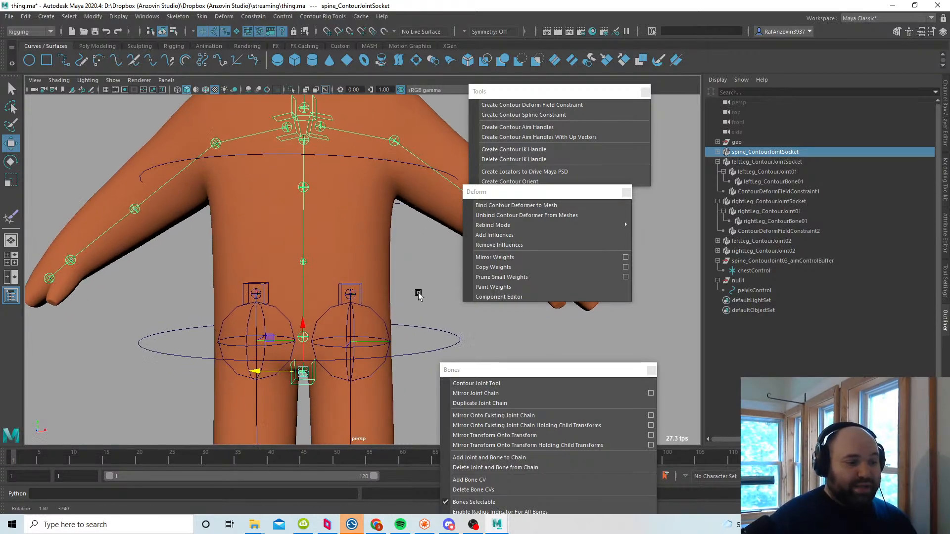
pyautogui.keyDown('alt'); pyautogui.moveTo(418, 294); pyautogui.dragTo(418, 307, button='middle'); pyautogui.keyUp('alt')
# Step: Examine the spine's bone CV, joints and bones one by one, together with the spine and left leg sockets
pyautogui.click(307, 350)
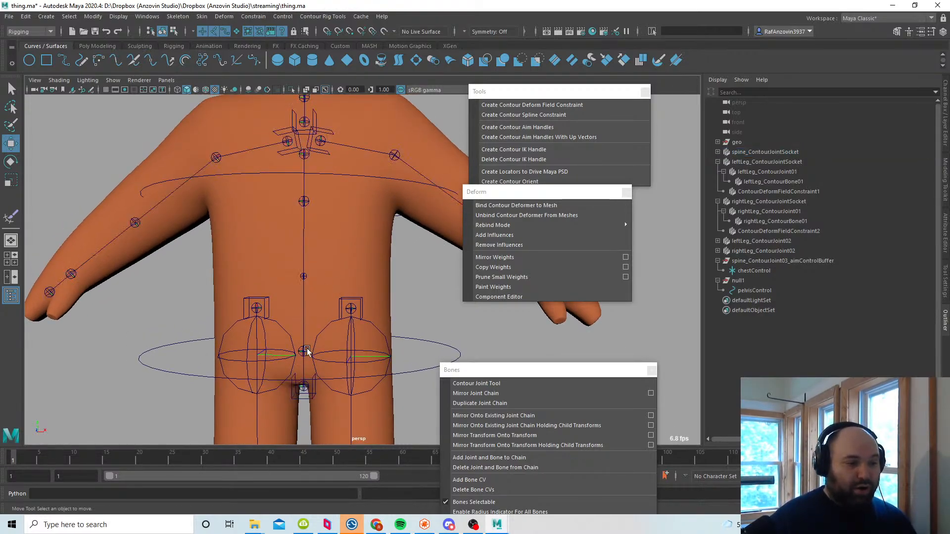
pyautogui.click(303, 277)
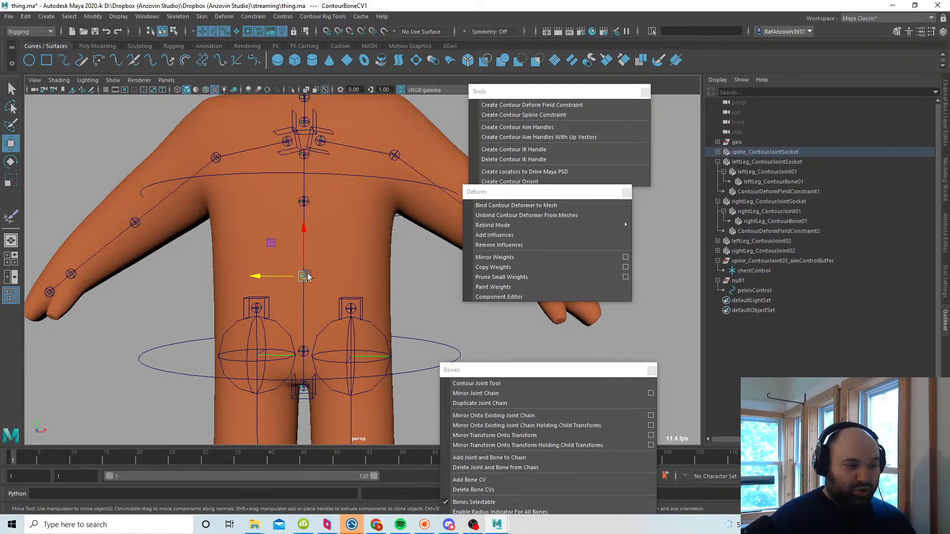
pyautogui.click(305, 350)
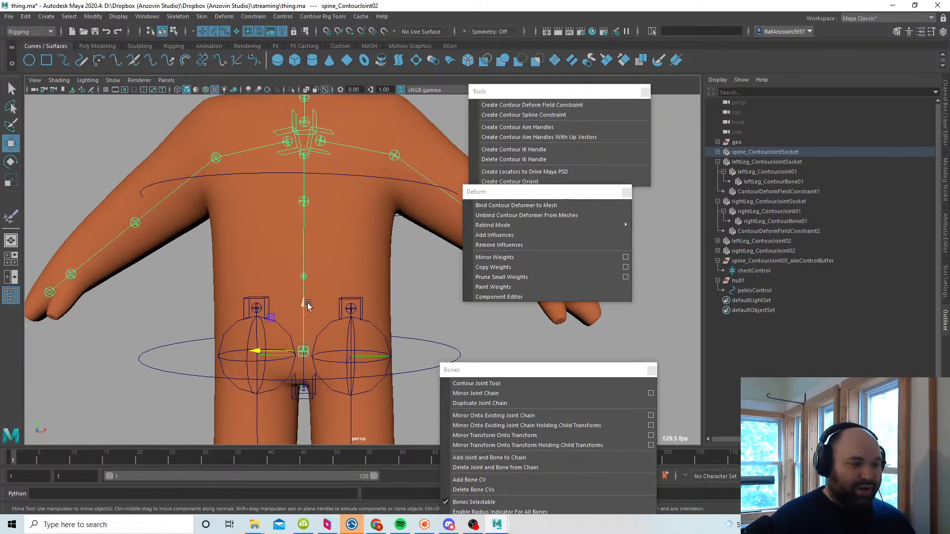
pyautogui.press('q')
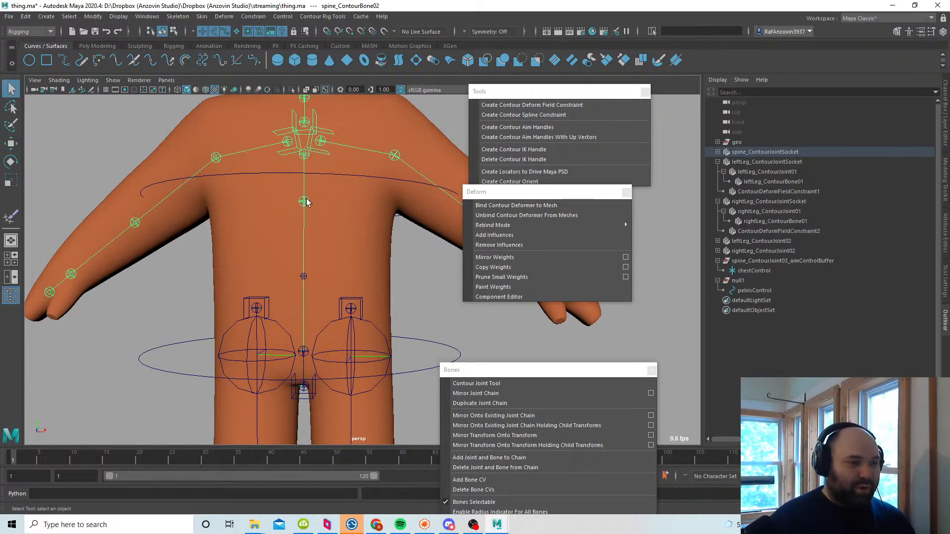
pyautogui.click(305, 202)
pyautogui.click(304, 165)
pyautogui.keyDown('alt'); pyautogui.moveTo(368, 360); pyautogui.dragTo(367, 330, button='middle'); pyautogui.keyUp('alt')
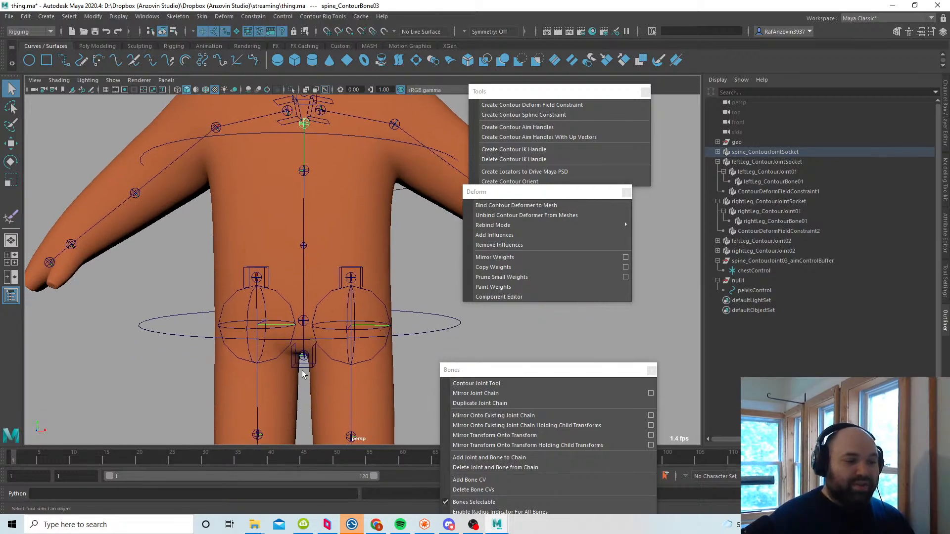
pyautogui.click(303, 367)
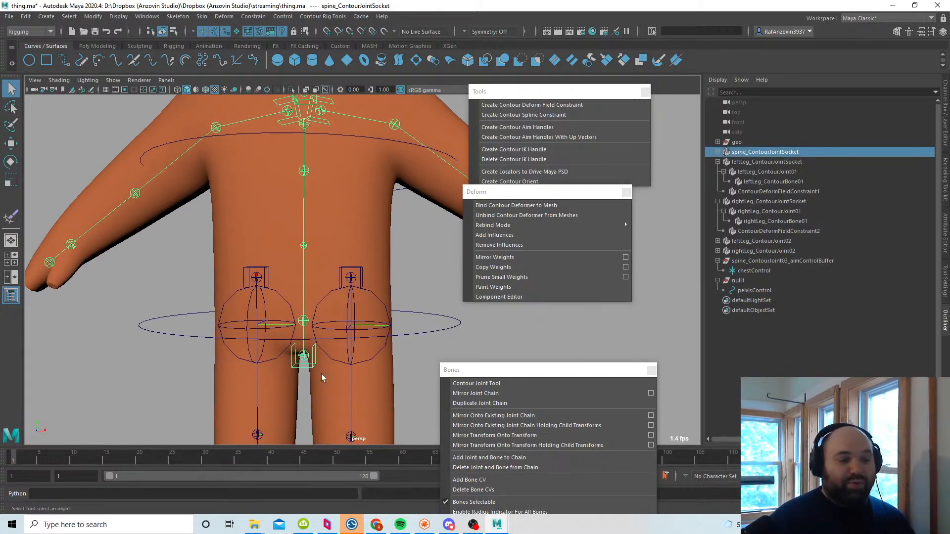
pyautogui.keyDown('alt'); pyautogui.moveTo(322, 377); pyautogui.dragTo(336, 379, button='middle'); pyautogui.keyUp('alt')
pyautogui.keyDown('alt'); pyautogui.moveTo(337, 379); pyautogui.dragTo(320, 356, button='right'); pyautogui.keyUp('alt')
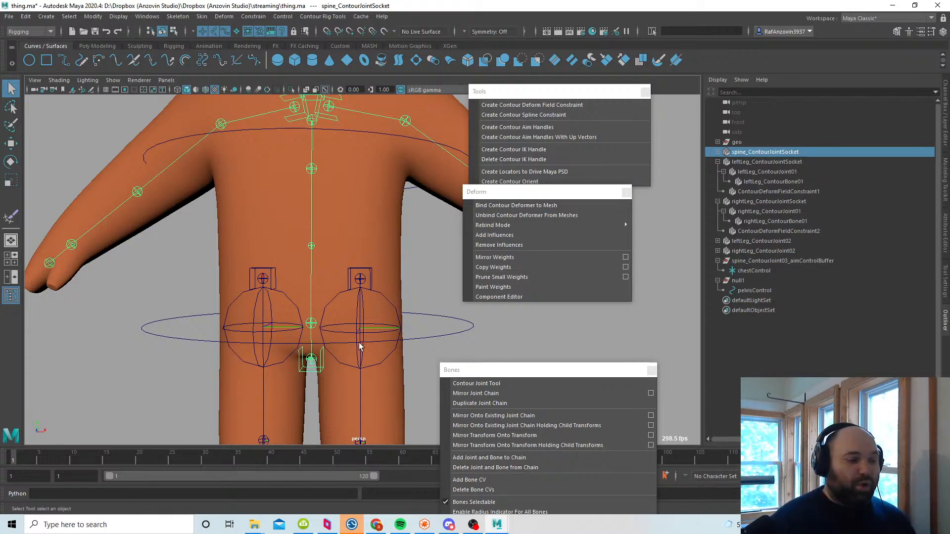
pyautogui.keyDown('alt'); pyautogui.moveTo(352, 363); pyautogui.dragTo(350, 381, button='middle'); pyautogui.keyUp('alt')
pyautogui.keyDown('alt'); pyautogui.moveTo(351, 386); pyautogui.dragTo(365, 389); pyautogui.keyUp('alt')
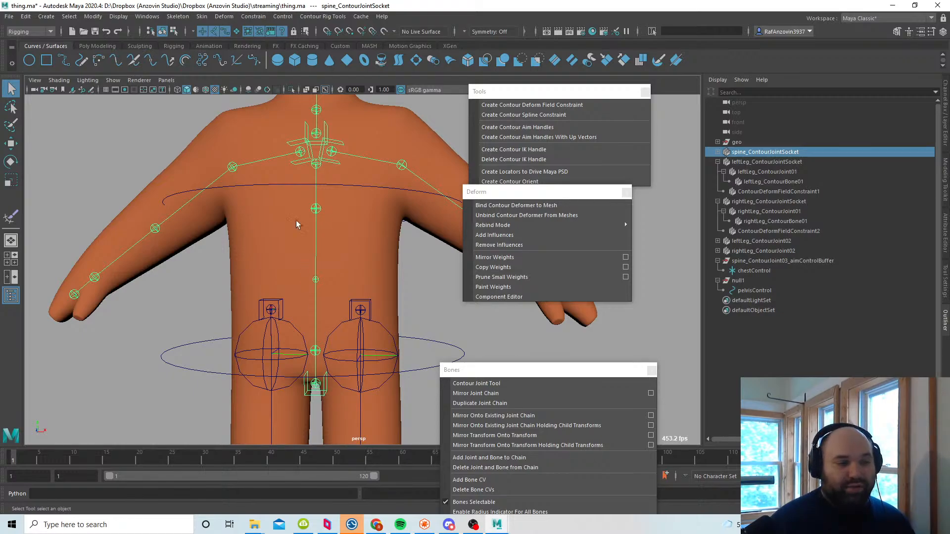
pyautogui.keyDown('shift'); pyautogui.click(369, 300); pyautogui.keyUp('shift')
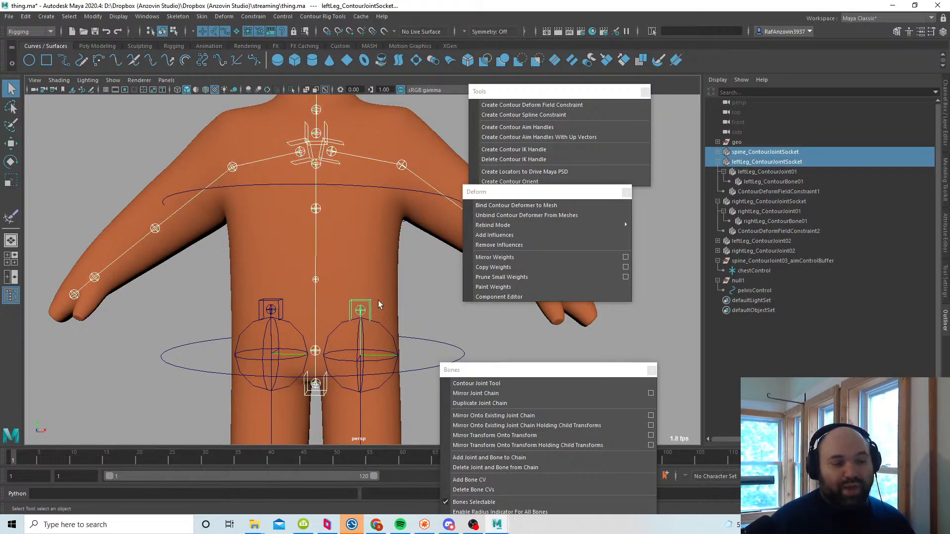
pyautogui.click(435, 295)
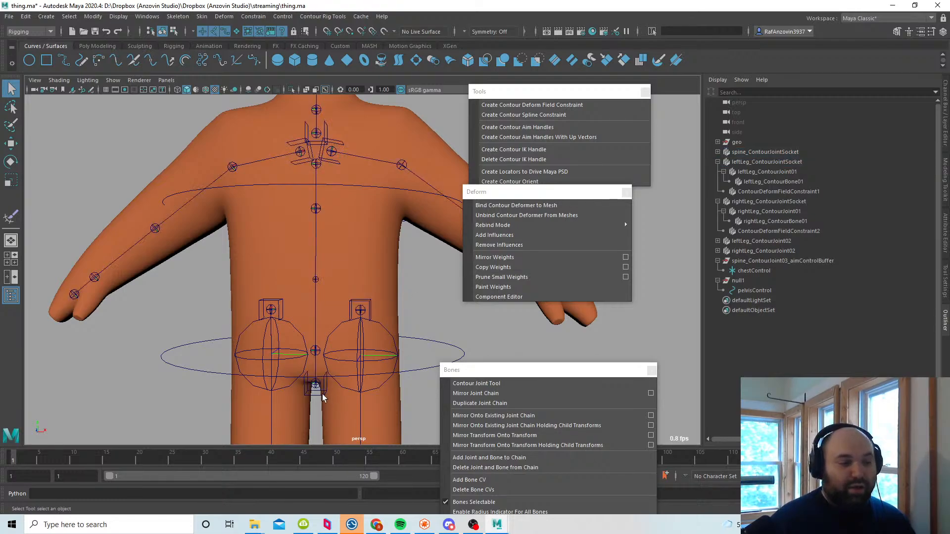
# Step: Parent spine_ContourJointSocket under the pelvisControl circle
pyautogui.click(322, 394)
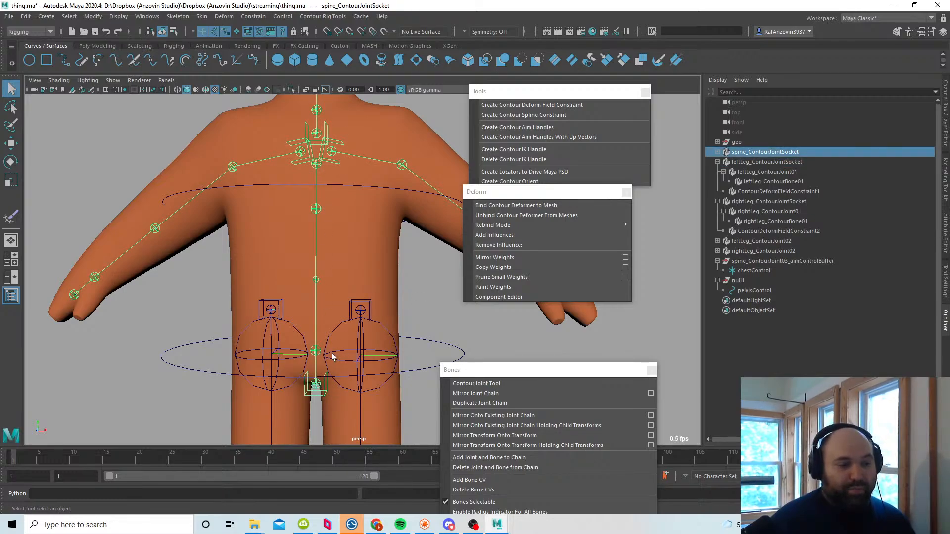
pyautogui.keyDown('alt'); pyautogui.moveTo(343, 367); pyautogui.dragTo(332, 367, button='middle'); pyautogui.keyUp('alt')
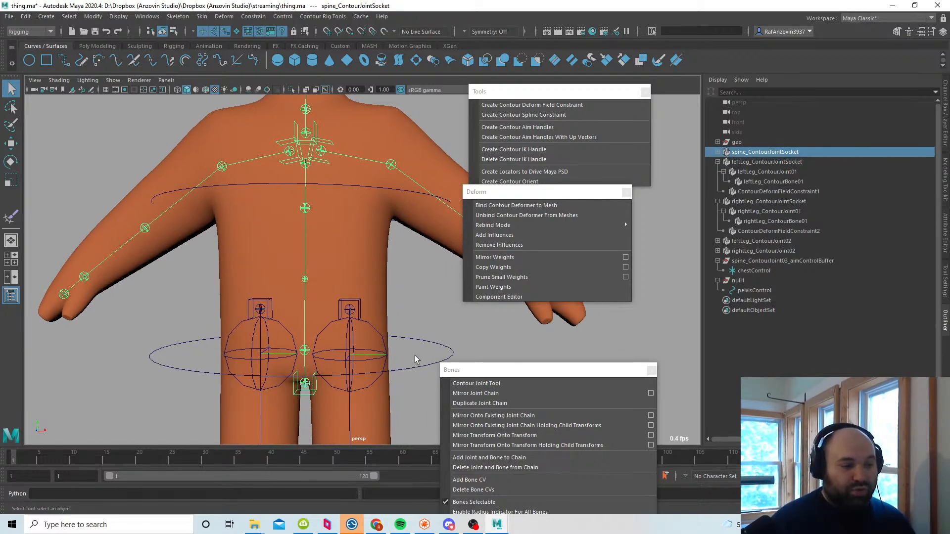
pyautogui.keyDown('shift'); pyautogui.click(420, 366); pyautogui.keyUp('shift')
pyautogui.press('p')
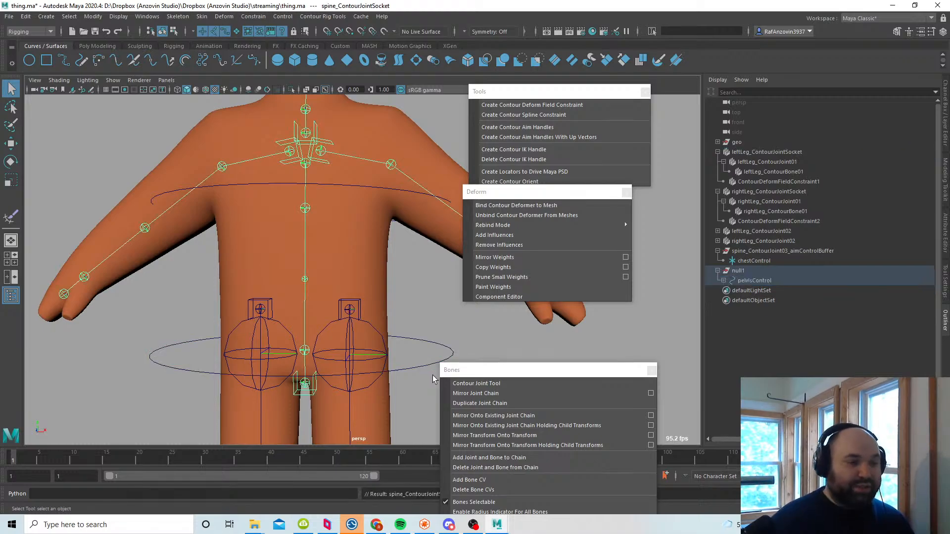
# Step: Parent leftLeg_ContourJoint02 and rightLeg_ContourJoint02 under the pelvisControl circle
pyautogui.click(411, 324)
pyautogui.click(371, 324)
pyautogui.keyDown('ctrl'); pyautogui.click(764, 241); pyautogui.keyUp('ctrl')
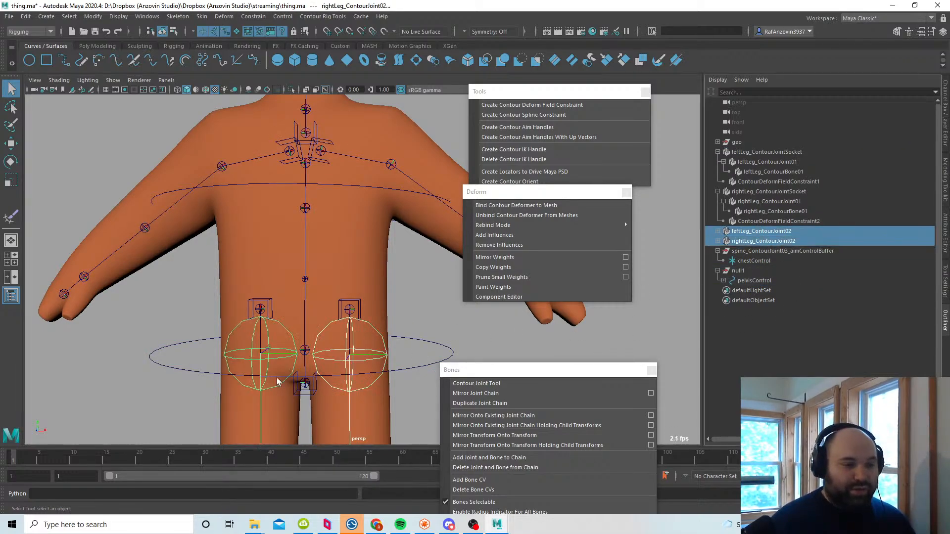
pyautogui.keyDown('shift'); pyautogui.click(435, 365); pyautogui.keyUp('shift')
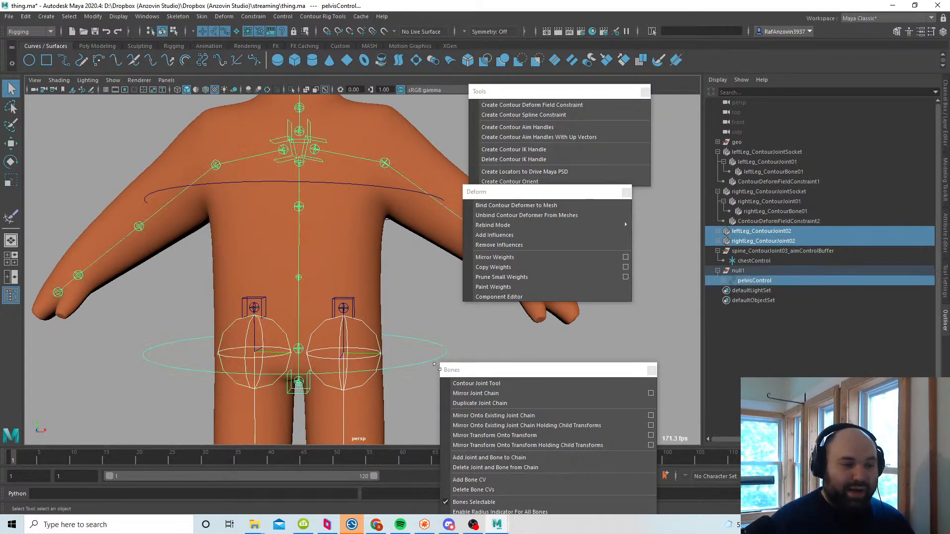
pyautogui.press('p')
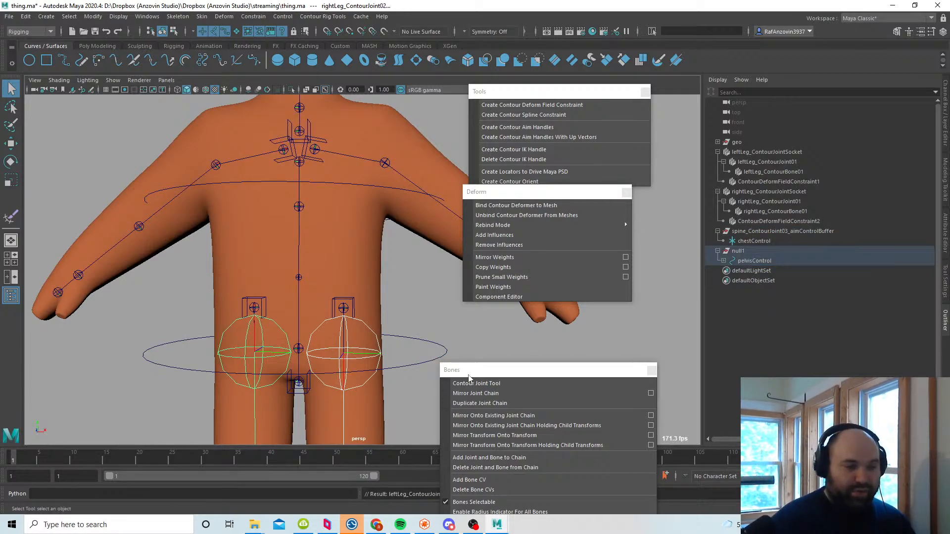
# Step: Test pelvisControl by moving and rotating it, and undo both transforms
pyautogui.click(412, 337)
pyautogui.press('w')
pyautogui.keyDown('alt'); pyautogui.moveTo(448, 333); pyautogui.dragTo(357, 348, button='right'); pyautogui.keyUp('alt')
pyautogui.keyDown('alt'); pyautogui.moveTo(358, 348); pyautogui.dragTo(343, 364, button='middle'); pyautogui.keyUp('alt')
pyautogui.moveTo(306, 344); pyautogui.dragTo(329, 319)
pyautogui.press('e')
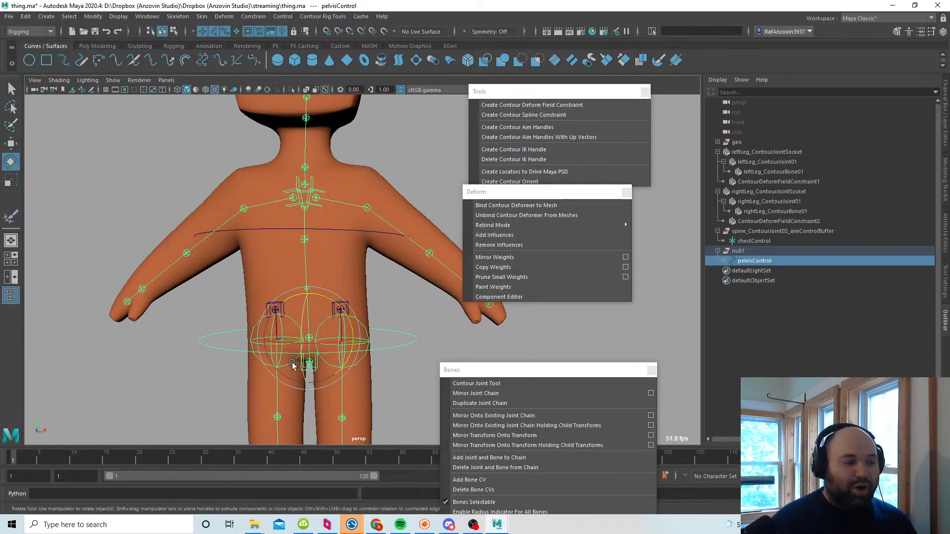
pyautogui.moveTo(296, 361); pyautogui.dragTo(366, 363)
pyautogui.press('w')
pyautogui.hotkey('ctrl', 'z')
pyautogui.hotkey('ctrl', 'z')
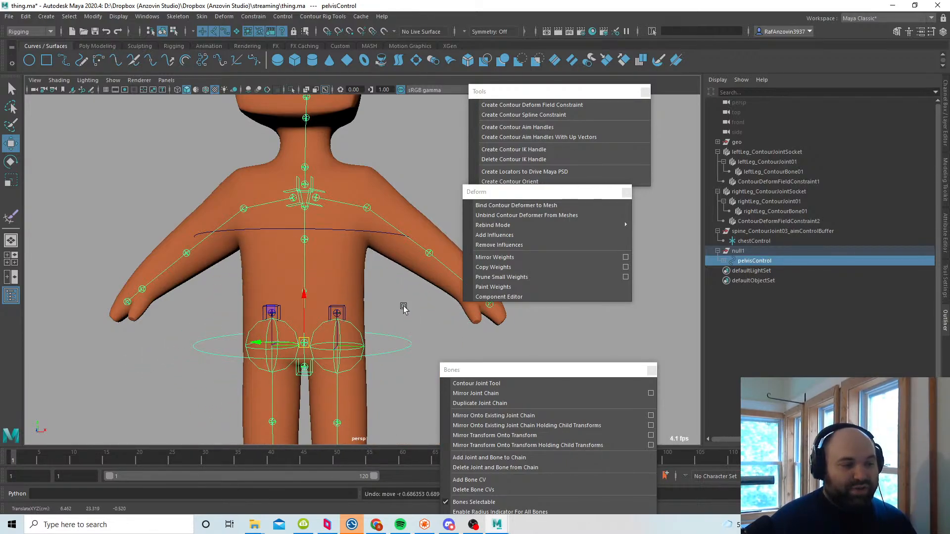
# Step: Add a circle shape to ContourBoneCV1 in the middle of the spine
pyautogui.click(406, 309)
pyautogui.click(306, 291)
pyautogui.keyDown('alt'); pyautogui.moveTo(374, 331); pyautogui.dragTo(401, 337); pyautogui.keyUp('alt')
pyautogui.scroll(1, 387, 348)
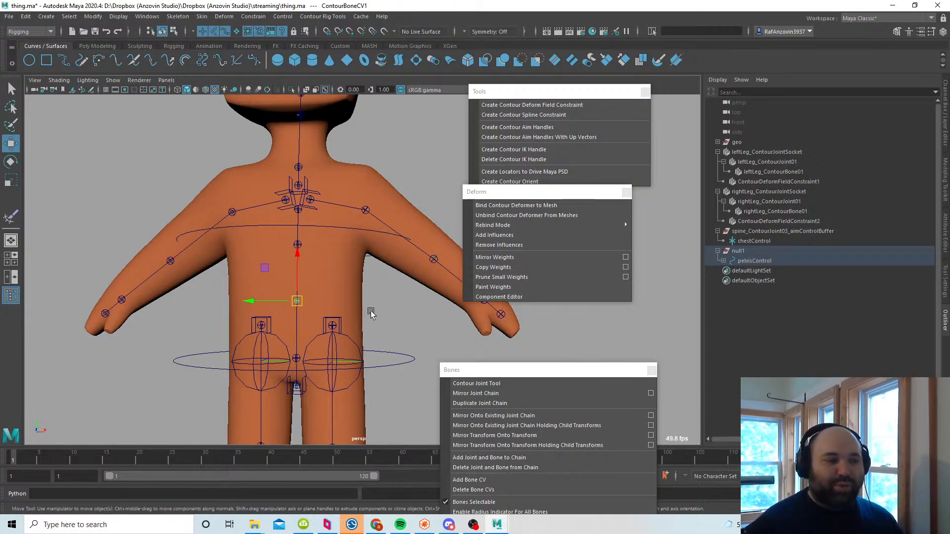
pyautogui.keyDown('alt'); pyautogui.moveTo(371, 313); pyautogui.dragTo(388, 313); pyautogui.keyUp('alt')
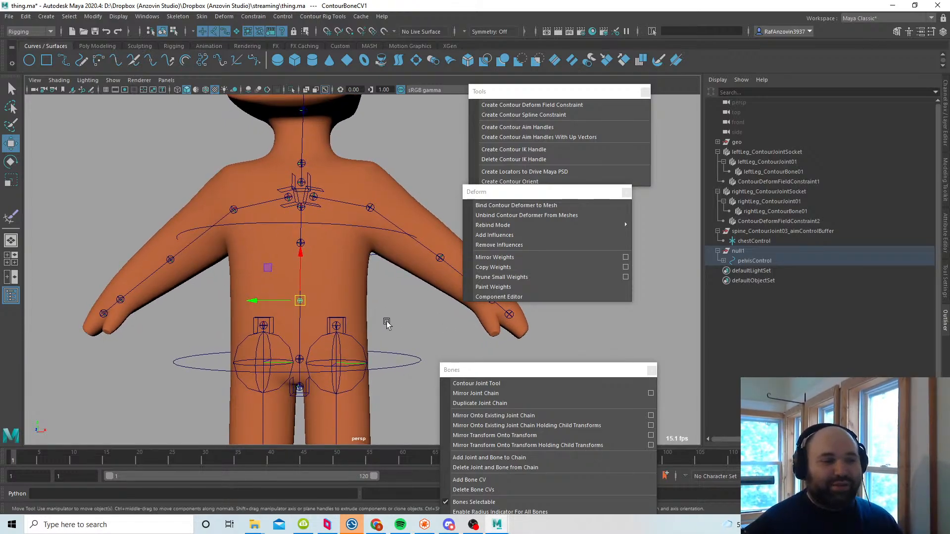
pyautogui.keyDown('alt'); pyautogui.moveTo(396, 305); pyautogui.dragTo(399, 306, button='middle'); pyautogui.keyUp('alt')
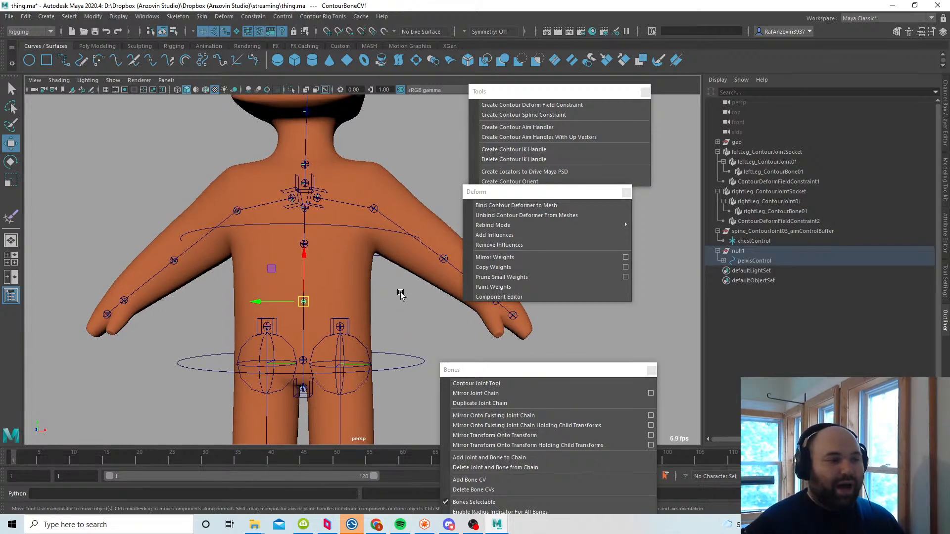
pyautogui.moveTo(544, 192); pyautogui.dragTo(691, 213)
pyautogui.moveTo(529, 371); pyautogui.dragTo(581, 338)
pyautogui.click(540, 383)
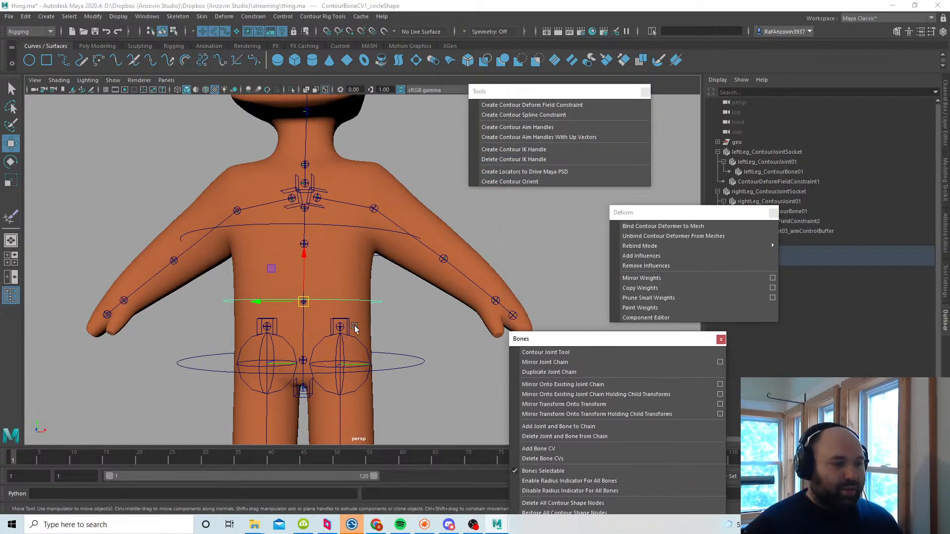
pyautogui.keyDown('alt'); pyautogui.moveTo(354, 328); pyautogui.dragTo(388, 322); pyautogui.keyUp('alt')
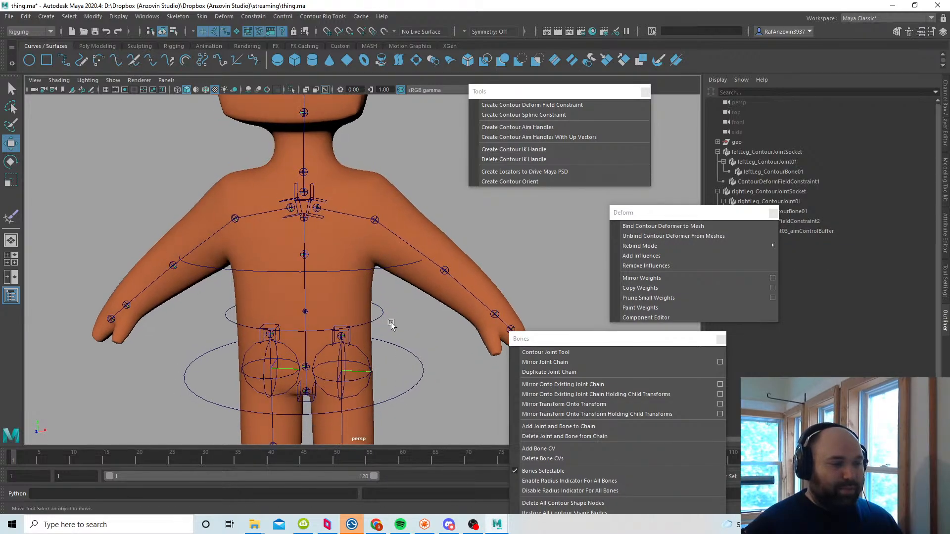
# Step: Test the mid-spine CV and chestControl by moving them and tilting the chest
pyautogui.moveTo(305, 311)
pyautogui.mouseDown()
pyautogui.moveTo(333, 313)
pyautogui.moveTo(312, 313)
pyautogui.mouseUp()
pyautogui.click(381, 268)
pyautogui.moveTo(305, 254); pyautogui.dragTo(267, 232)
pyautogui.press('e')
pyautogui.press('w')
pyautogui.hotkey('ctrl', 'z')
pyautogui.hotkey('ctrl', 'z')
# Step: Test the lower torso by shifting pelvisControl sideways and moving the mid-spine CV by its circle
pyautogui.click(389, 350)
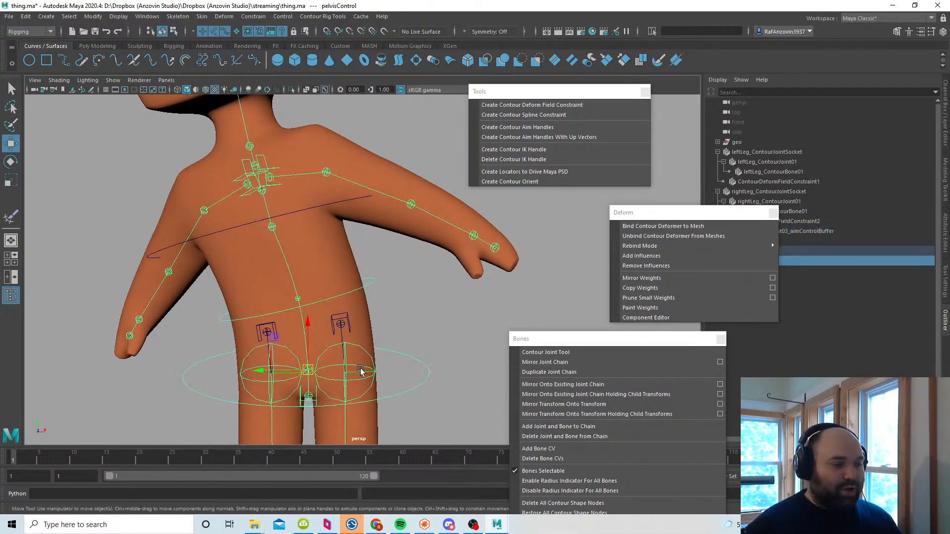
pyautogui.moveTo(307, 368); pyautogui.dragTo(345, 368)
pyautogui.click(357, 288)
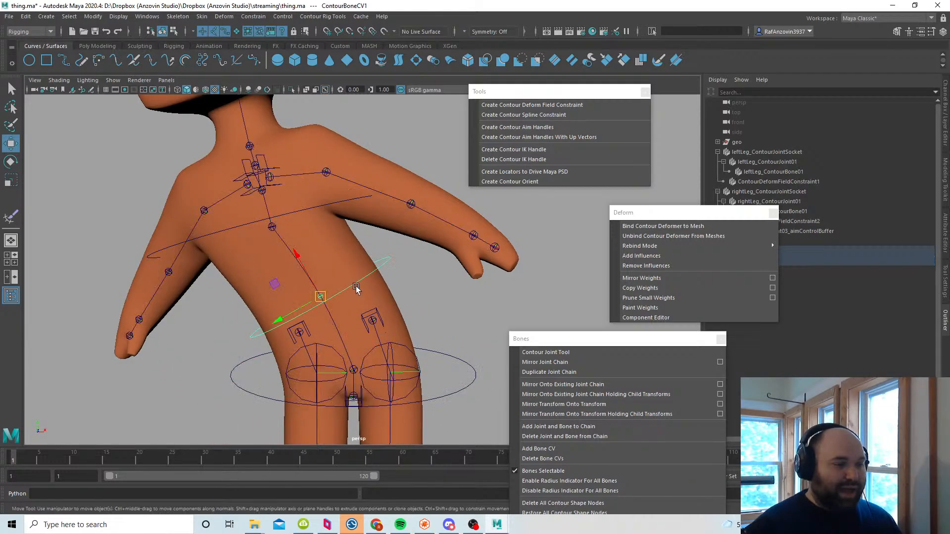
pyautogui.moveTo(320, 298); pyautogui.dragTo(291, 312)
pyautogui.scroll(-1, 393, 313)
pyautogui.moveTo(393, 312)
pyautogui.keyDown('alt'); pyautogui.mouseDown()
pyautogui.moveTo(381, 305)
pyautogui.moveTo(386, 322)
pyautogui.moveTo(392, 311)
pyautogui.mouseUp(); pyautogui.keyUp('alt')
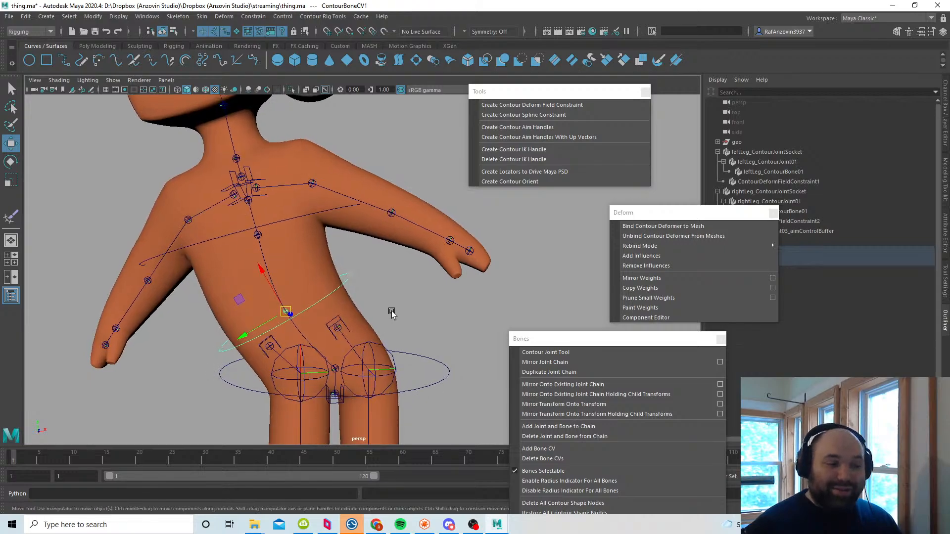
# Step: Reset ContourBoneCV1's translation and the translation and rotation of pelvisControl and chestControl to 0
pyautogui.click(945, 126)
pyautogui.moveTo(915, 123); pyautogui.dragTo(915, 108)
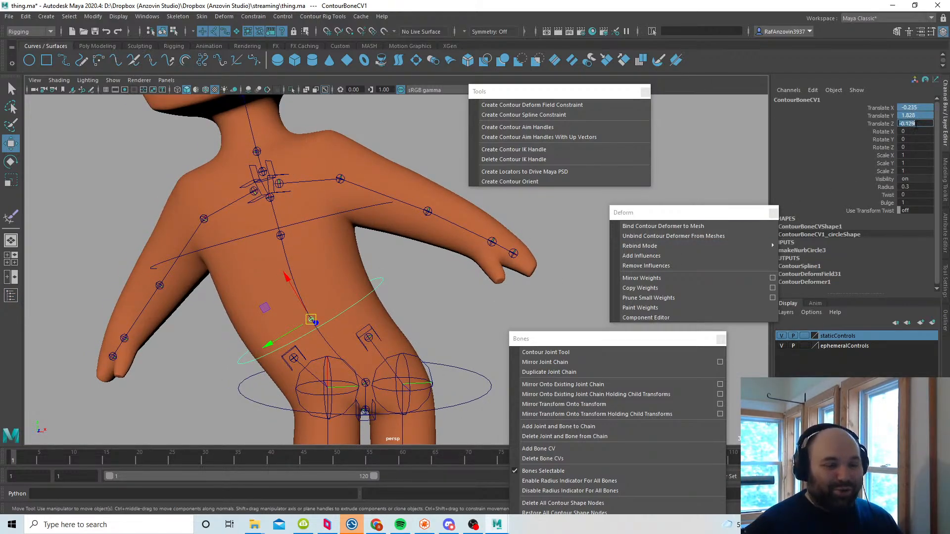
pyautogui.write('0')
pyautogui.press('Return')
pyautogui.click(469, 391)
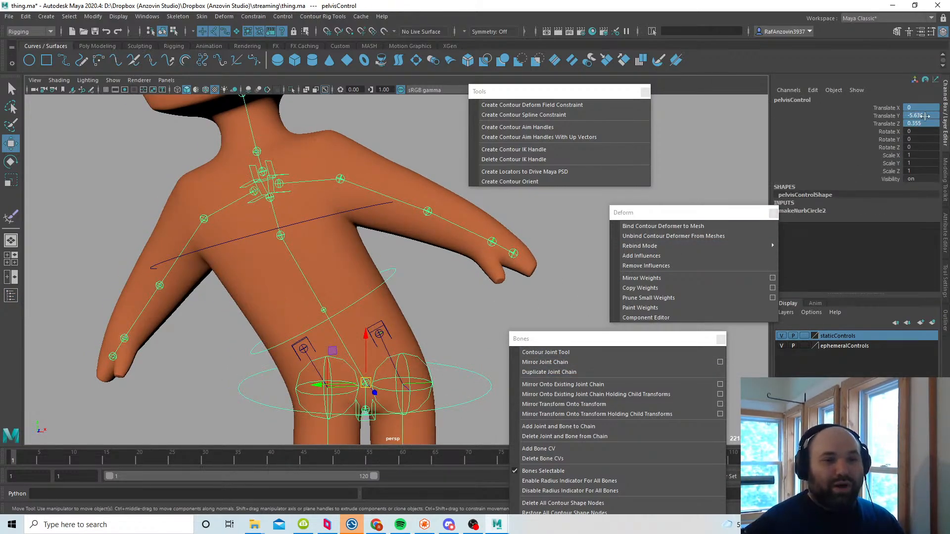
pyautogui.moveTo(926, 123); pyautogui.dragTo(921, 147)
pyautogui.write('0')
pyautogui.press('Return')
pyautogui.click(325, 220)
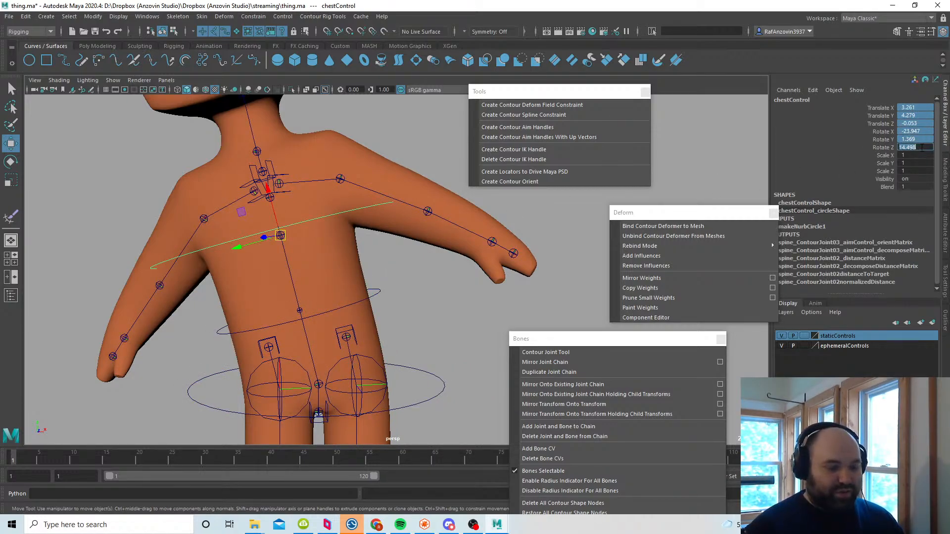
pyautogui.press('Return')
pyautogui.click(538, 237)
pyautogui.keyDown('alt'); pyautogui.moveTo(483, 286); pyautogui.dragTo(351, 364, button='right'); pyautogui.keyUp('alt')
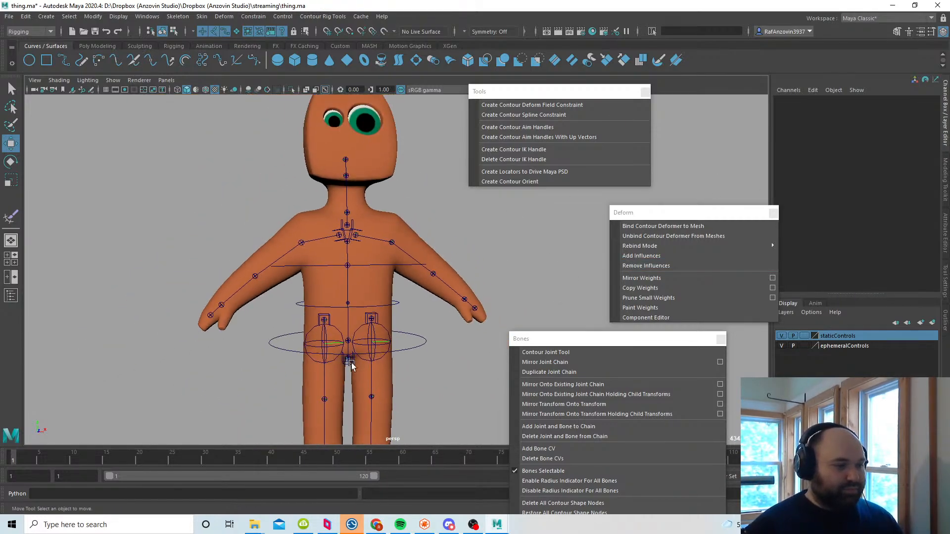
pyautogui.keyDown('alt'); pyautogui.moveTo(352, 365); pyautogui.dragTo(357, 347, button='middle'); pyautogui.keyUp('alt')
pyautogui.keyDown('alt'); pyautogui.moveTo(357, 349); pyautogui.dragTo(420, 365); pyautogui.keyUp('alt')
pyautogui.click(404, 306)
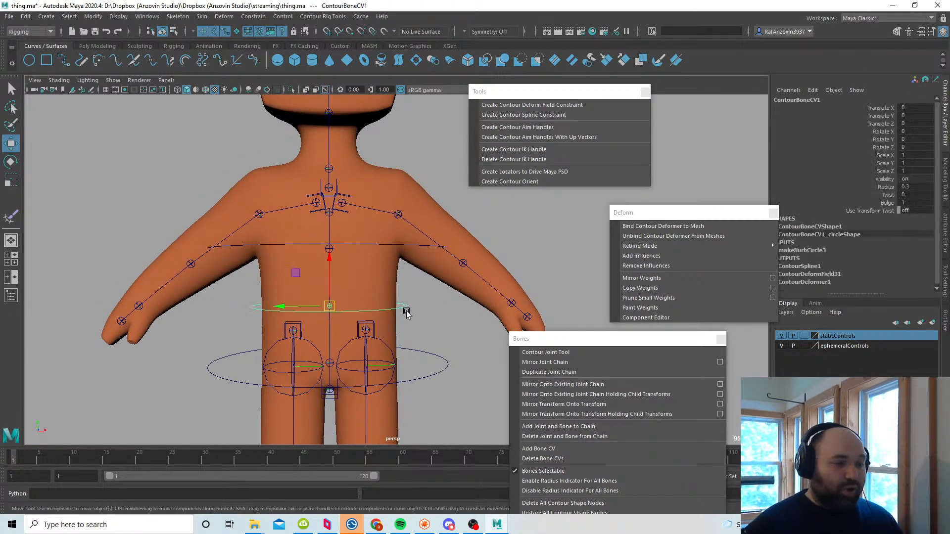
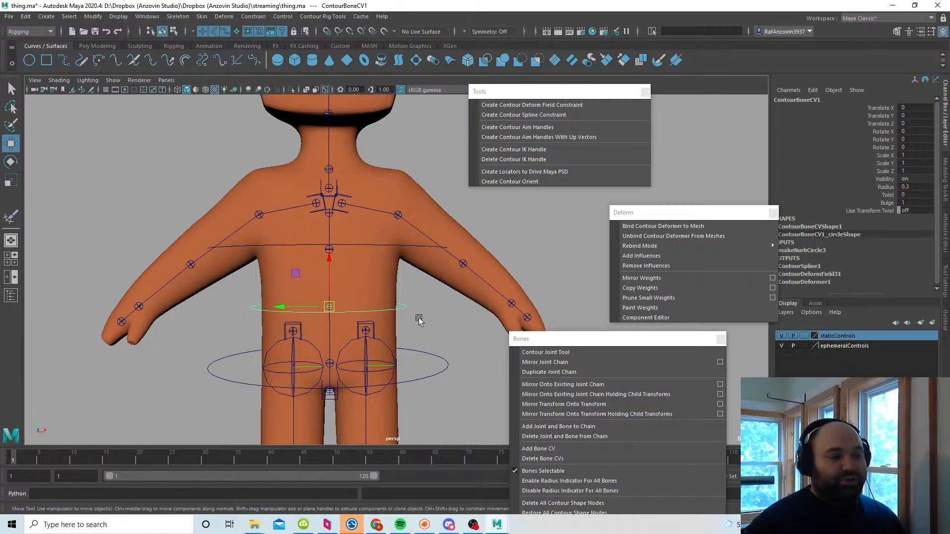
pyautogui.keyDown('alt'); pyautogui.moveTo(418, 318); pyautogui.dragTo(420, 308, button='middle'); pyautogui.keyUp('alt')
pyautogui.keyDown('alt'); pyautogui.moveTo(420, 308); pyautogui.dragTo(438, 321, button='right'); pyautogui.keyUp('alt')
pyautogui.keyDown('alt'); pyautogui.moveTo(438, 321); pyautogui.dragTo(433, 325, button='middle'); pyautogui.keyUp('alt')
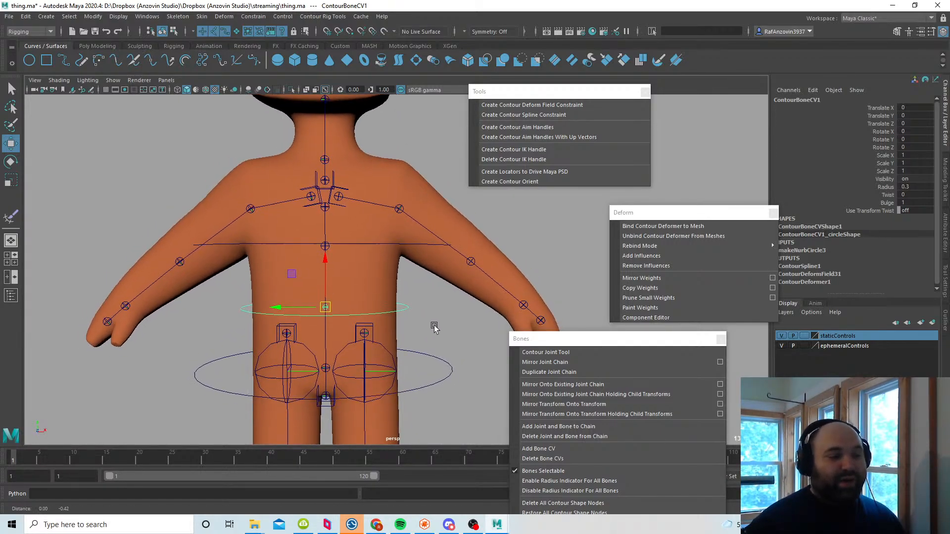
pyautogui.keyDown('alt'); pyautogui.moveTo(433, 325); pyautogui.dragTo(437, 332, button='right'); pyautogui.keyUp('alt')
pyautogui.keyDown('alt'); pyautogui.moveTo(437, 332); pyautogui.dragTo(434, 333, button='middle'); pyautogui.keyUp('alt')
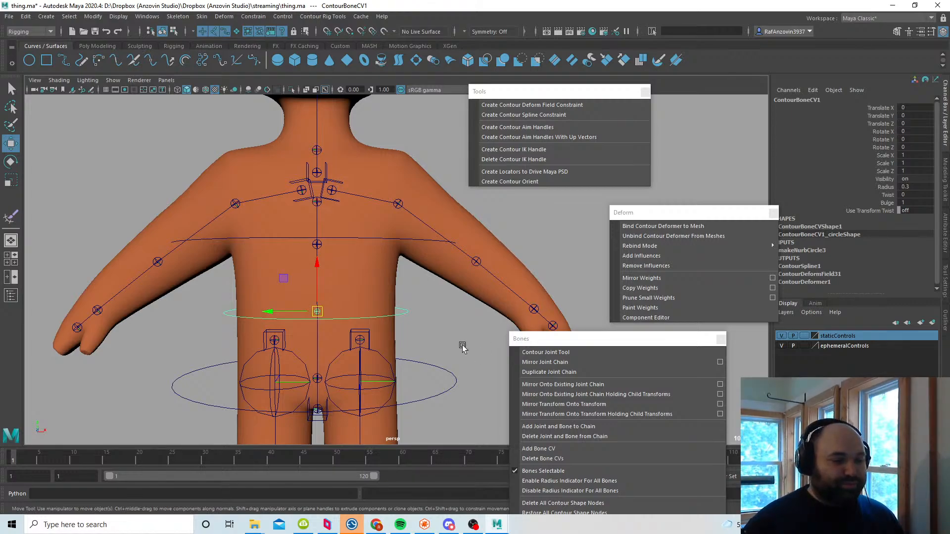
pyautogui.keyDown('alt'); pyautogui.moveTo(462, 346); pyautogui.dragTo(482, 344, button='middle'); pyautogui.keyUp('alt')
pyautogui.keyDown('alt'); pyautogui.moveTo(464, 326); pyautogui.dragTo(424, 305, button='right'); pyautogui.keyUp('alt')
pyautogui.keyDown('alt'); pyautogui.moveTo(431, 320); pyautogui.dragTo(438, 306, button='middle'); pyautogui.keyUp('alt')
pyautogui.click(438, 307)
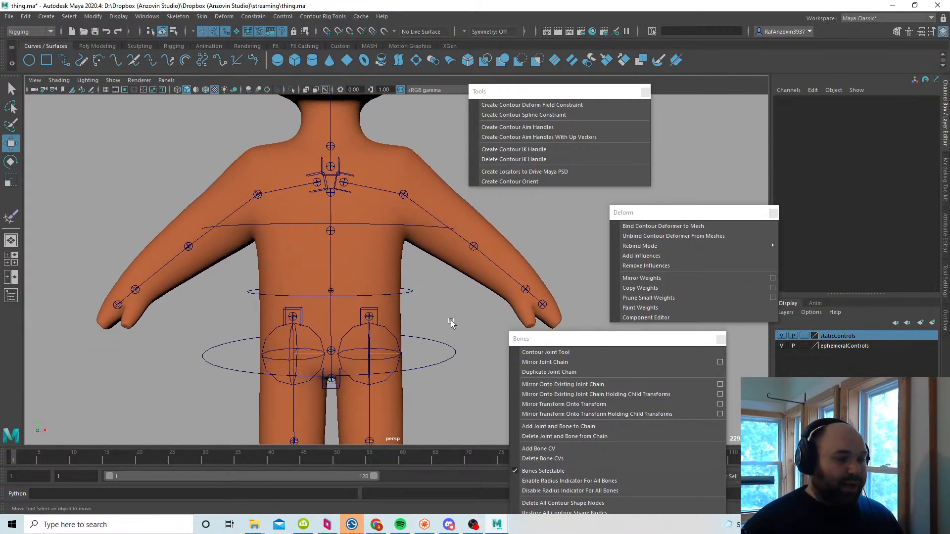
pyautogui.keyDown('alt'); pyautogui.moveTo(449, 322); pyautogui.dragTo(426, 327, button='right'); pyautogui.keyUp('alt')
pyautogui.keyDown('alt'); pyautogui.moveTo(426, 326); pyautogui.dragTo(422, 346); pyautogui.keyUp('alt')
pyautogui.keyDown('alt'); pyautogui.moveTo(422, 346); pyautogui.dragTo(439, 335, button='middle'); pyautogui.keyUp('alt')
pyautogui.keyDown('alt'); pyautogui.moveTo(443, 340); pyautogui.dragTo(453, 340, button='right'); pyautogui.keyUp('alt')
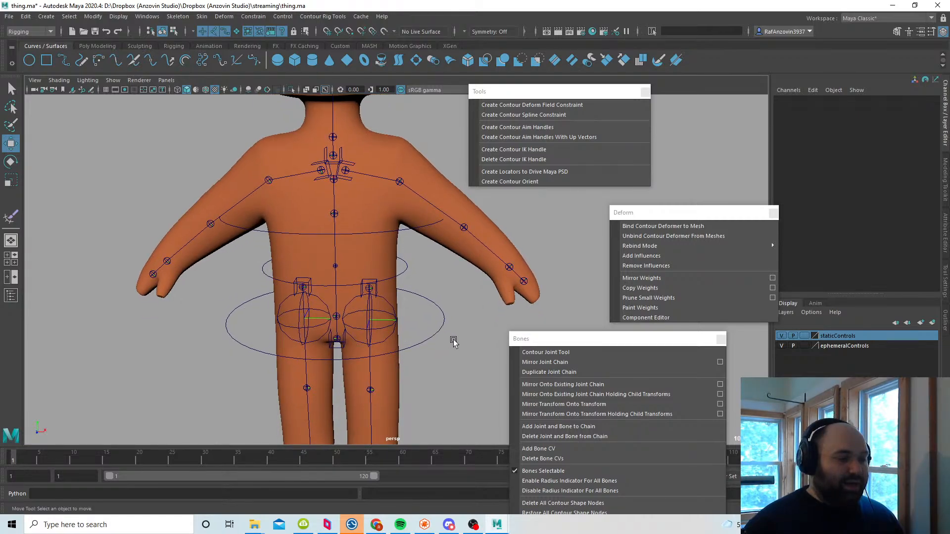
pyautogui.keyDown('alt'); pyautogui.moveTo(467, 354); pyautogui.dragTo(469, 326, button='middle'); pyautogui.keyUp('alt')
pyautogui.keyDown('alt'); pyautogui.moveTo(468, 326); pyautogui.dragTo(421, 333, button='right'); pyautogui.keyUp('alt')
pyautogui.keyDown('alt'); pyautogui.moveTo(420, 332); pyautogui.dragTo(424, 334); pyautogui.keyUp('alt')
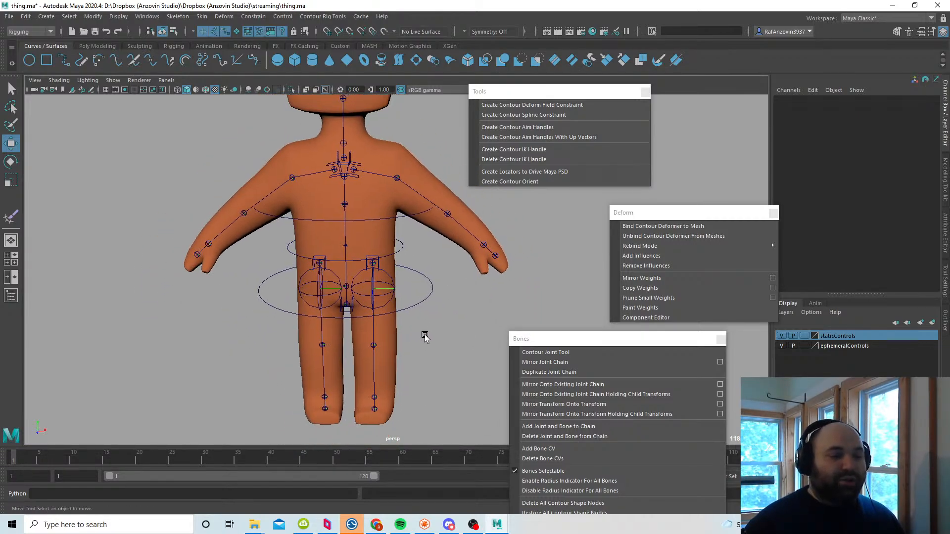
# Step: Create a NURBS circle and make it a square with Degree Linear and Sections 4
pyautogui.click(29, 59)
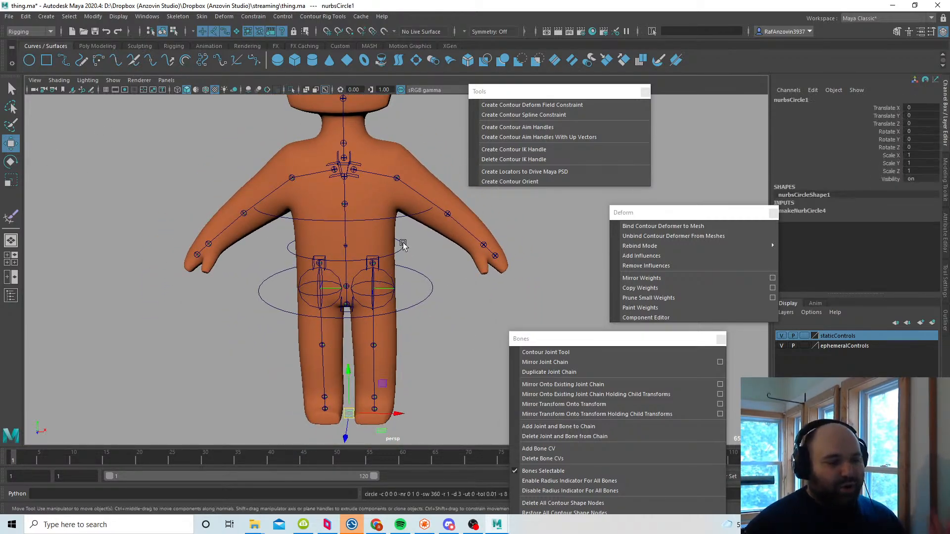
pyautogui.moveTo(762, 212); pyautogui.dragTo(711, 207)
pyautogui.scroll(-1, 845, 235)
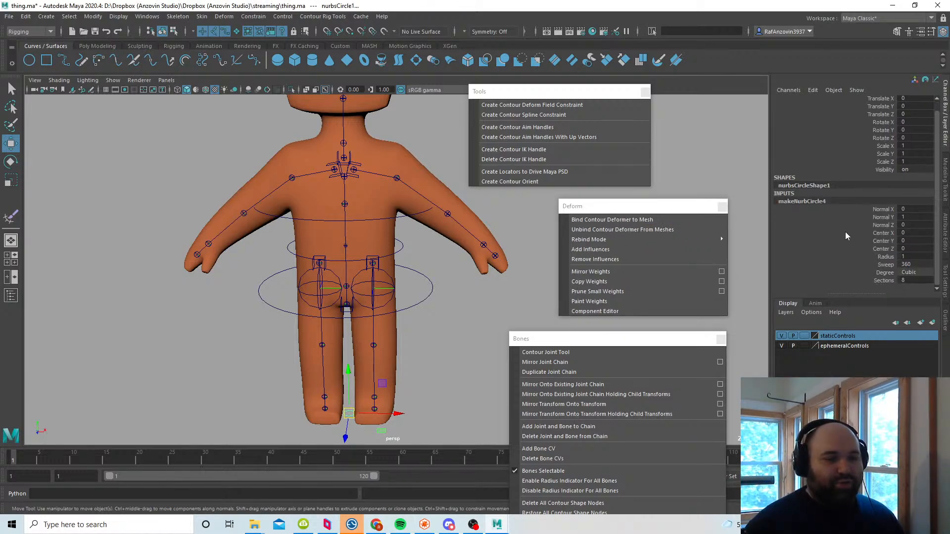
pyautogui.click(929, 282)
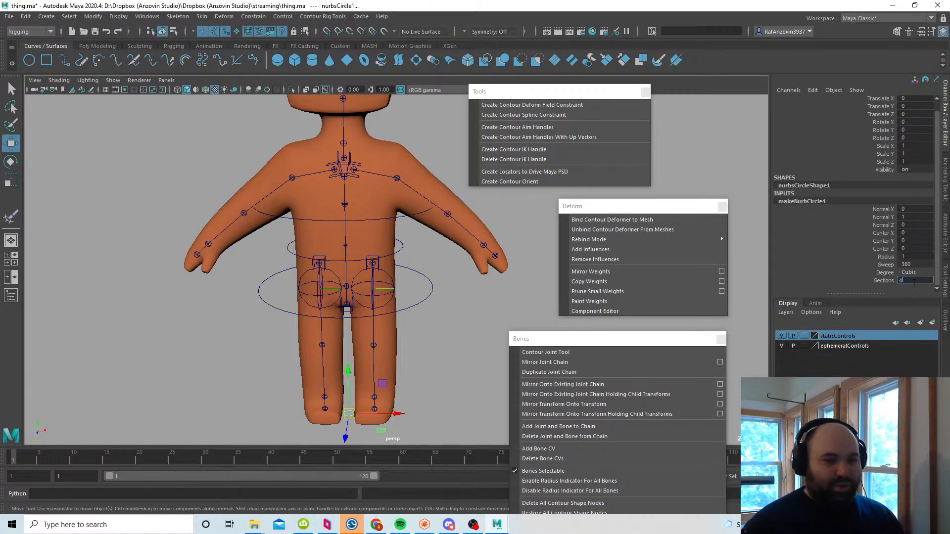
pyautogui.click(921, 274)
pyautogui.click(924, 283)
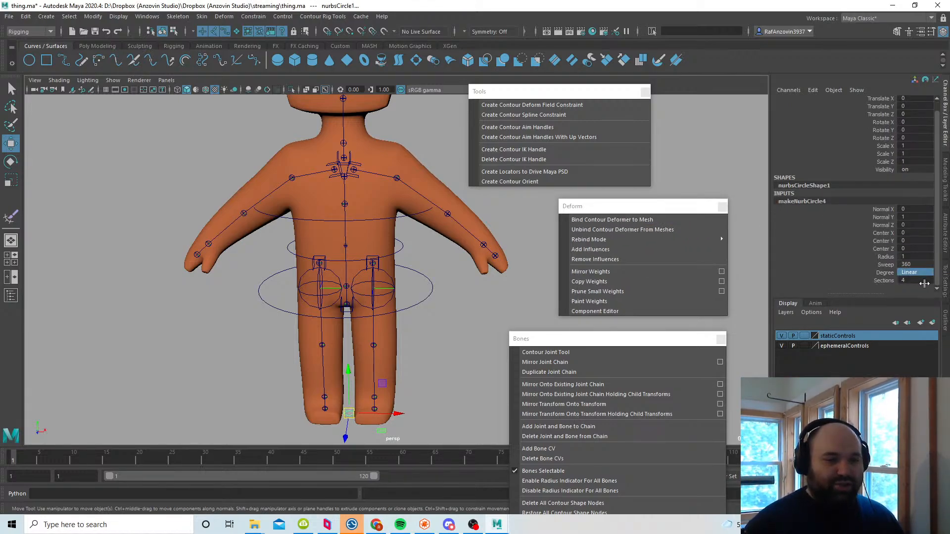
pyautogui.keyDown('alt'); pyautogui.moveTo(408, 376); pyautogui.dragTo(409, 360, button='middle'); pyautogui.keyUp('alt')
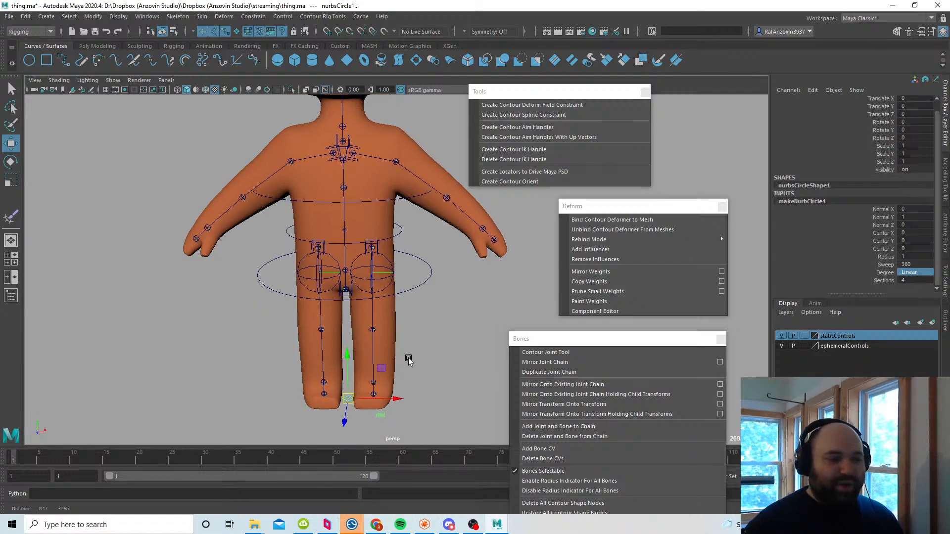
pyautogui.keyDown('alt'); pyautogui.moveTo(408, 360); pyautogui.dragTo(450, 367); pyautogui.keyUp('alt')
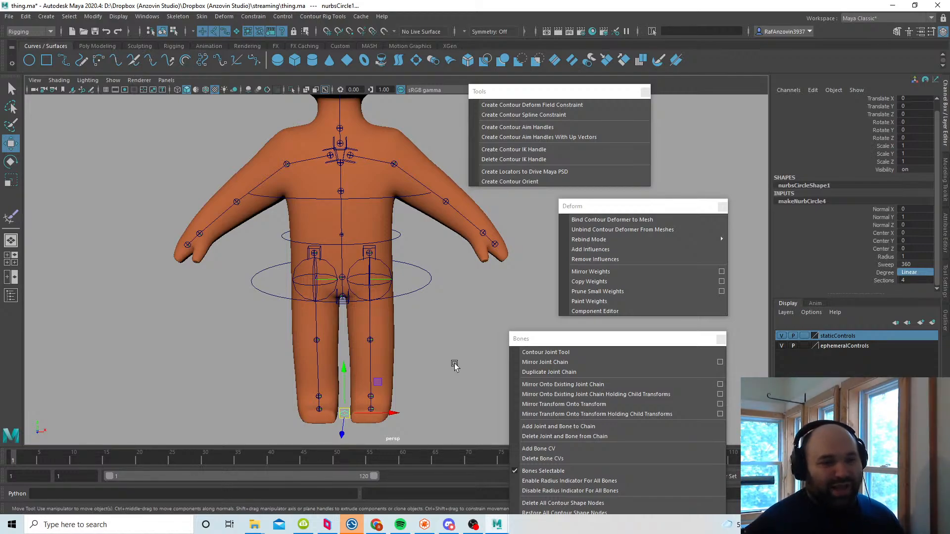
# Step: Point the square curve's normal along X by setting Normal Y to 0 and Normal X to 1
pyautogui.click(902, 217)
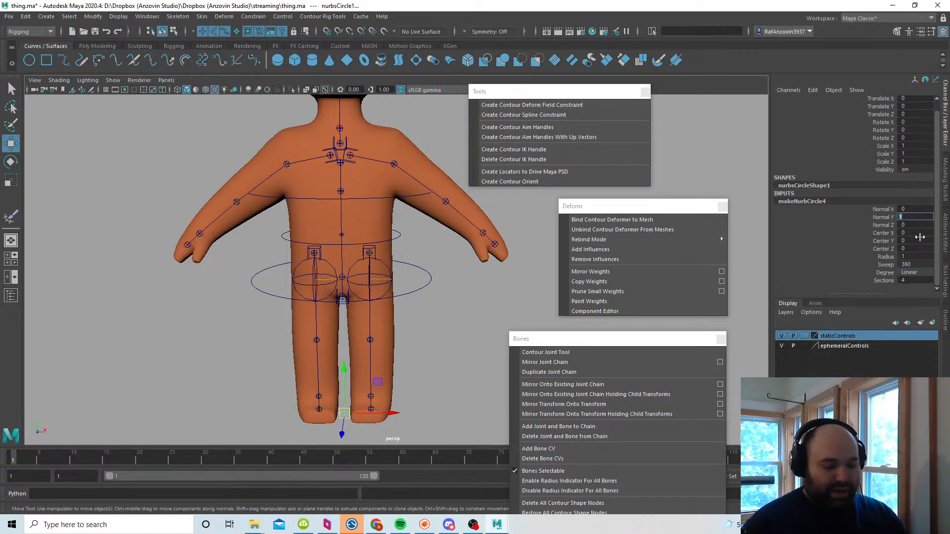
pyautogui.write('0-')
pyautogui.press('Return')
pyautogui.click(916, 220)
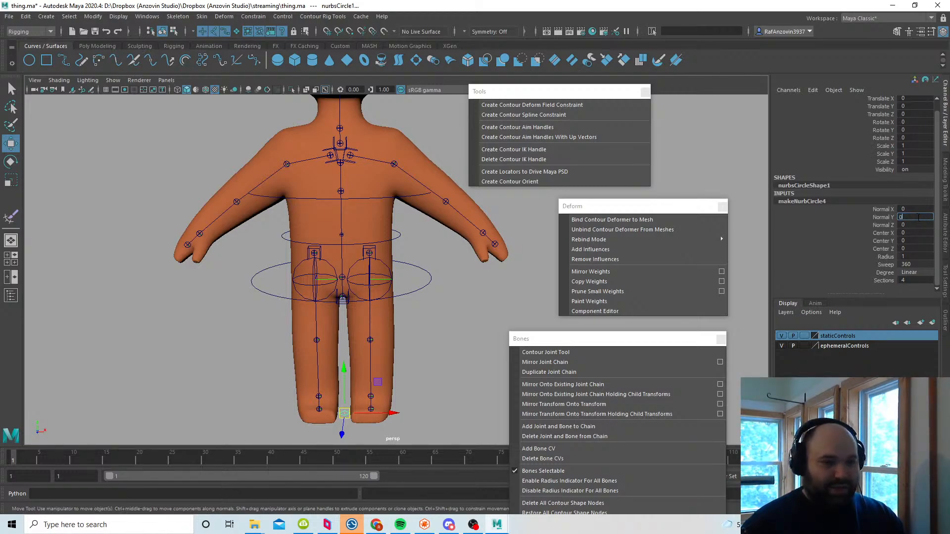
pyautogui.click(915, 210)
pyautogui.write('1')
pyautogui.press('Return')
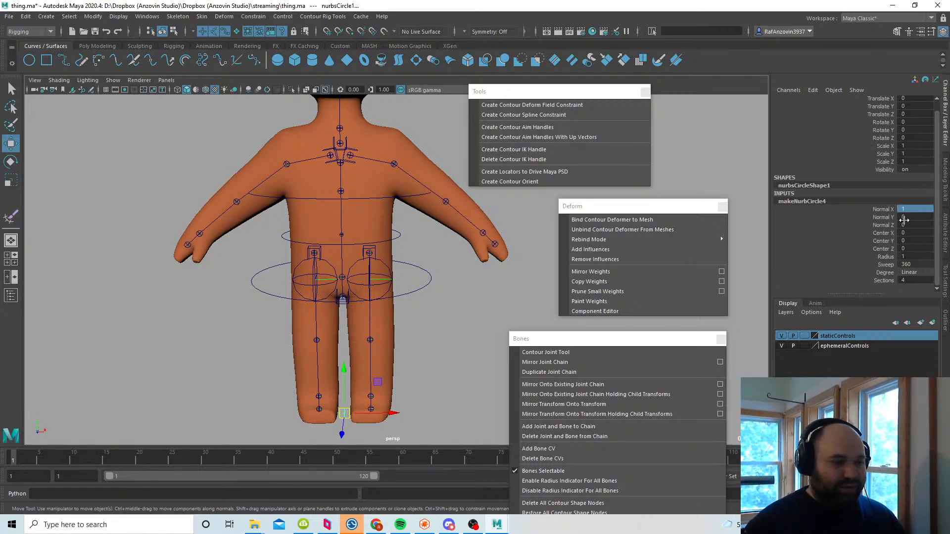
# Step: Set the square curve's Rotate Z to 90 and compare its orientation with pelvisControl
pyautogui.press('e')
pyautogui.moveTo(388, 380); pyautogui.dragTo(326, 382)
pyautogui.click(915, 138)
pyautogui.write('90')
pyautogui.press('Return')
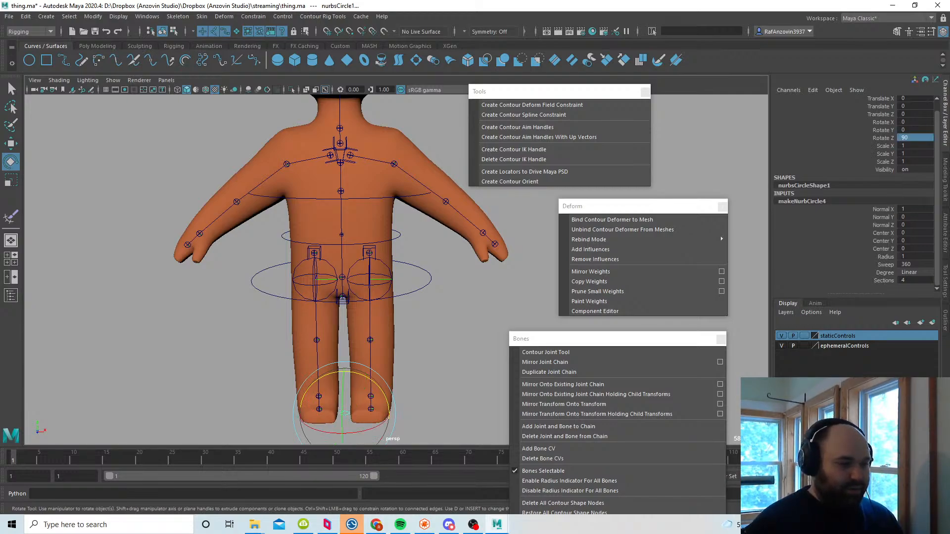
pyautogui.press('w')
pyautogui.click(421, 291)
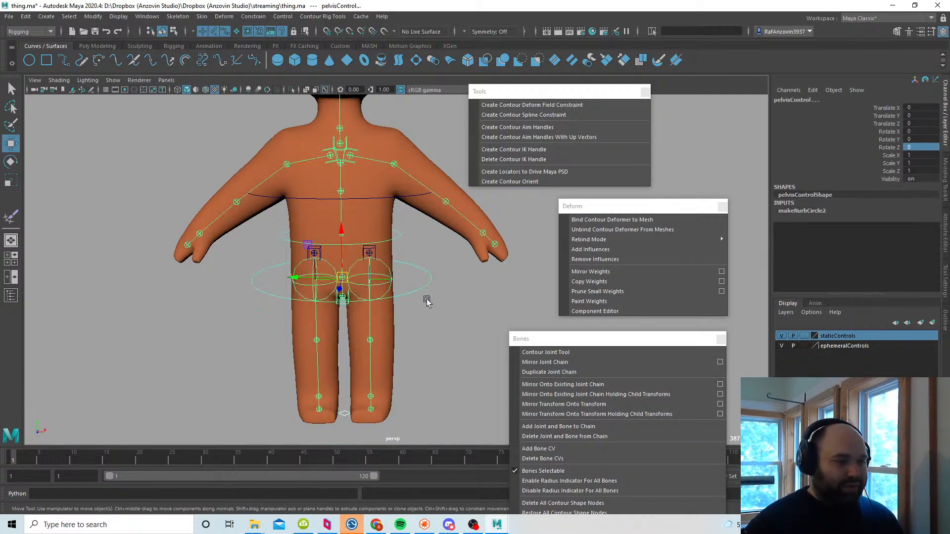
# Step: Set the square curve's Radius to 20 in its makeNurbCircle4 input
pyautogui.click(344, 414)
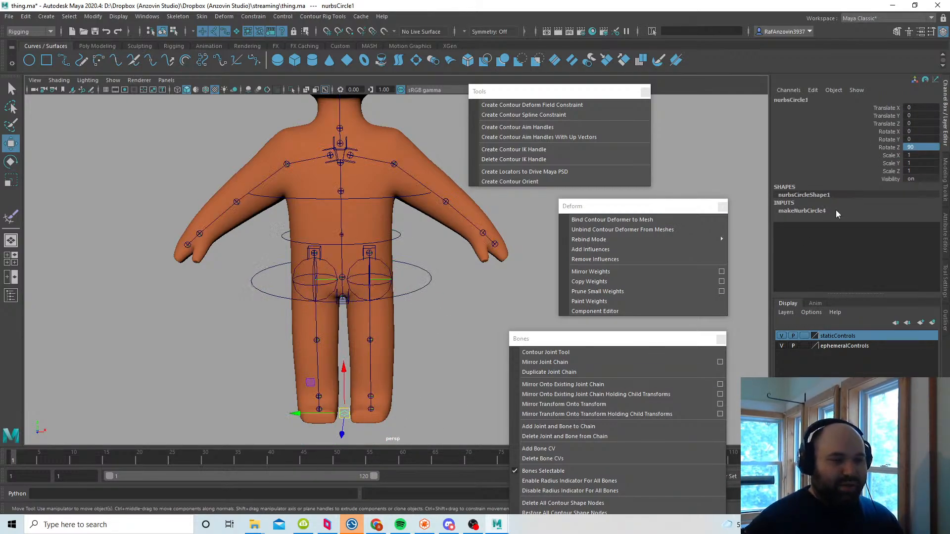
pyautogui.click(836, 210)
pyautogui.click(914, 266)
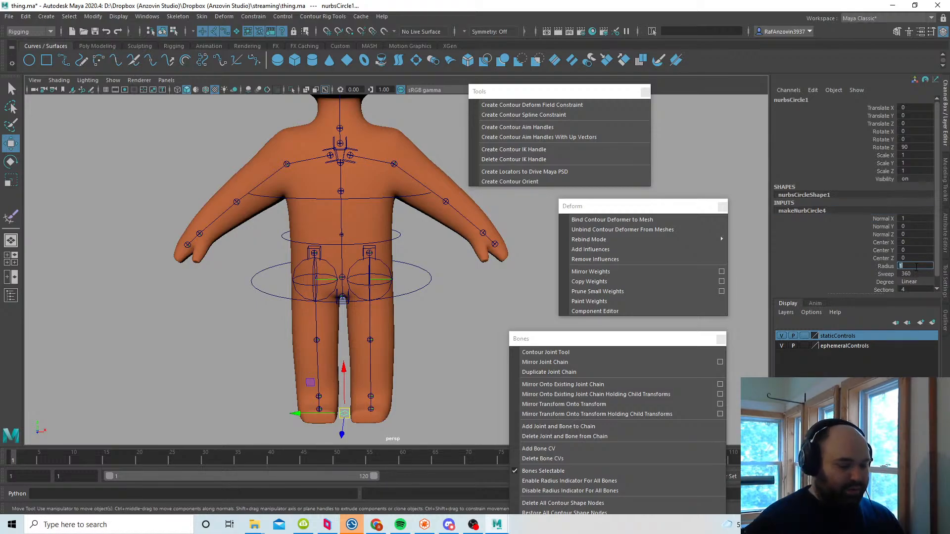
pyautogui.write('20')
pyautogui.press('Return')
pyautogui.click(433, 339)
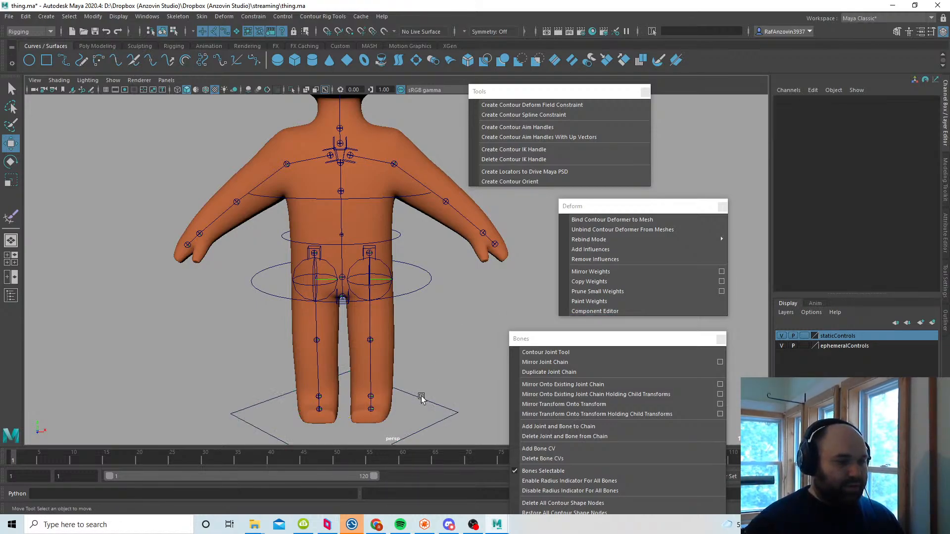
# Step: Snap the square curve onto pelvisControl by matching all transforms
pyautogui.click(419, 398)
pyautogui.click(432, 284)
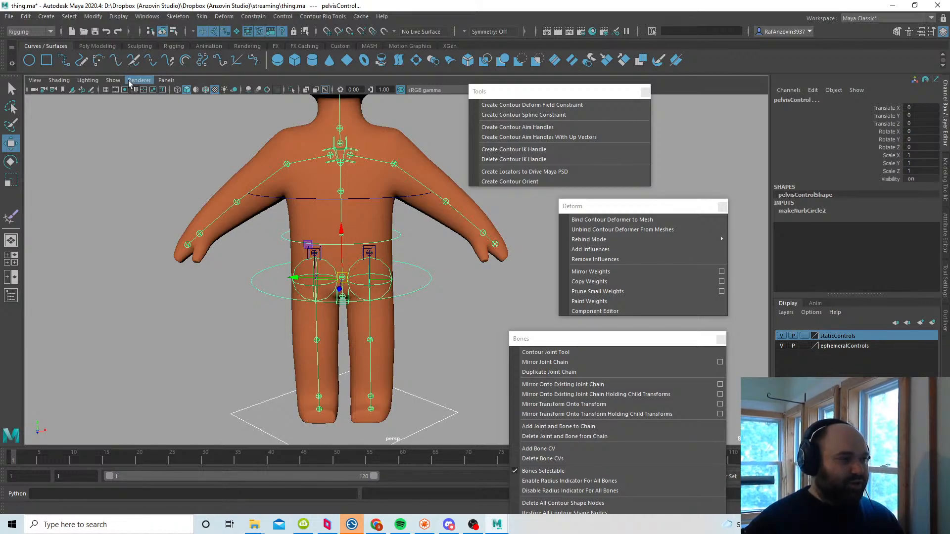
pyautogui.click(99, 17)
pyautogui.moveTo(163, 71)
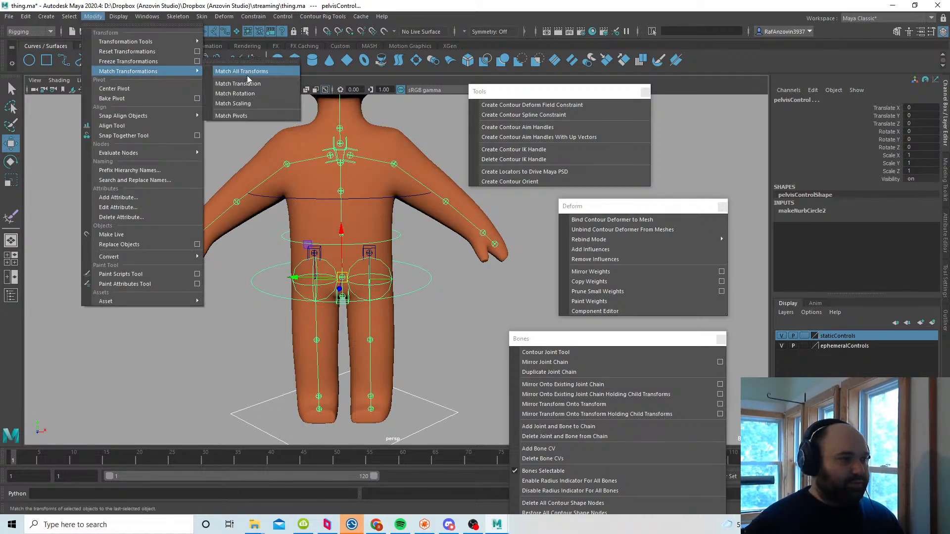
pyautogui.click(249, 73)
# Step: Rename the square curve nurbsCircle1 to upperBody
pyautogui.click(474, 268)
pyautogui.click(438, 286)
pyautogui.keyDown('alt'); pyautogui.moveTo(423, 310); pyautogui.dragTo(441, 329); pyautogui.keyUp('alt')
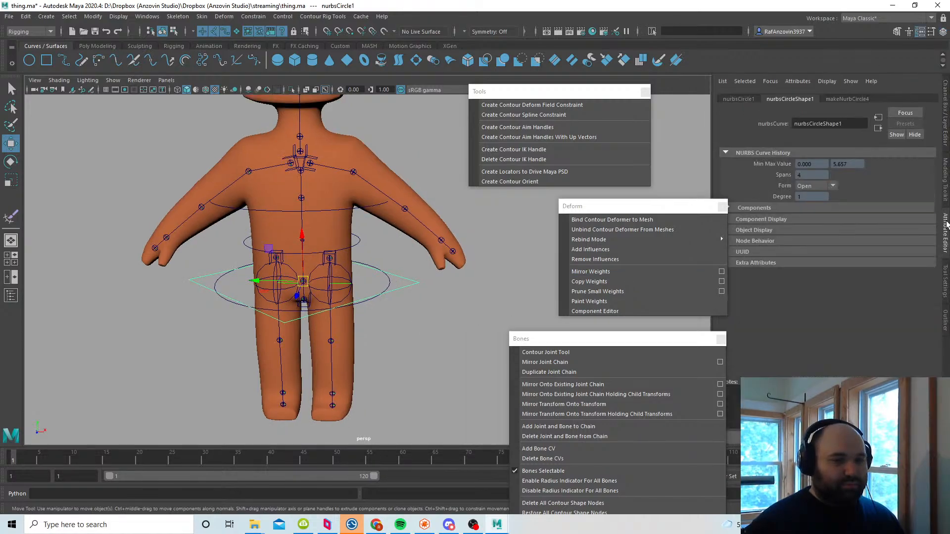
pyautogui.click(945, 320)
pyautogui.moveTo(660, 199); pyautogui.dragTo(599, 197)
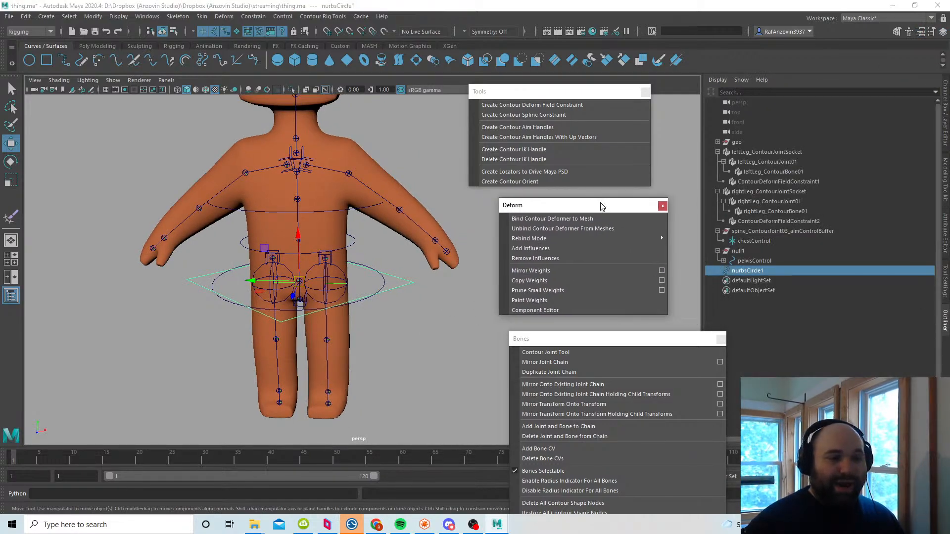
pyautogui.doubleClick(764, 272)
pyautogui.write('upperBody')
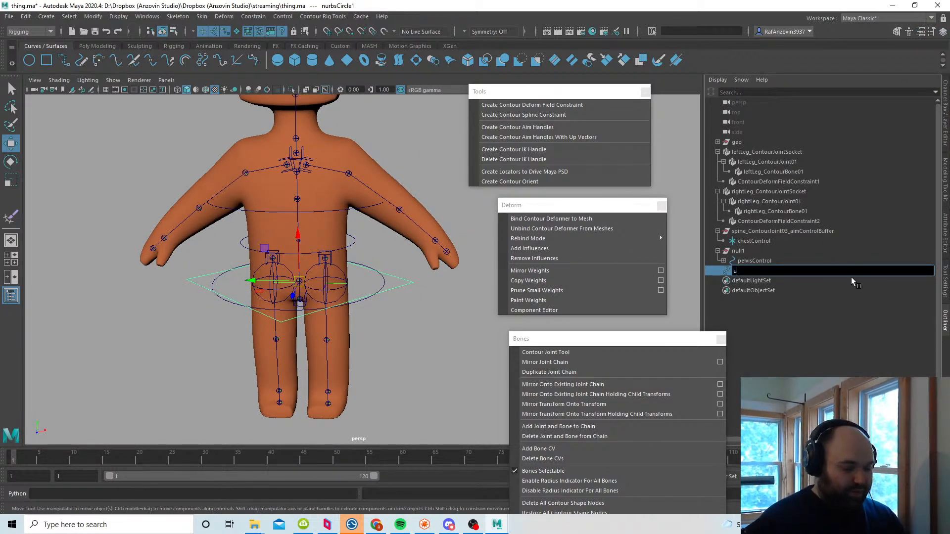
pyautogui.press('Return')
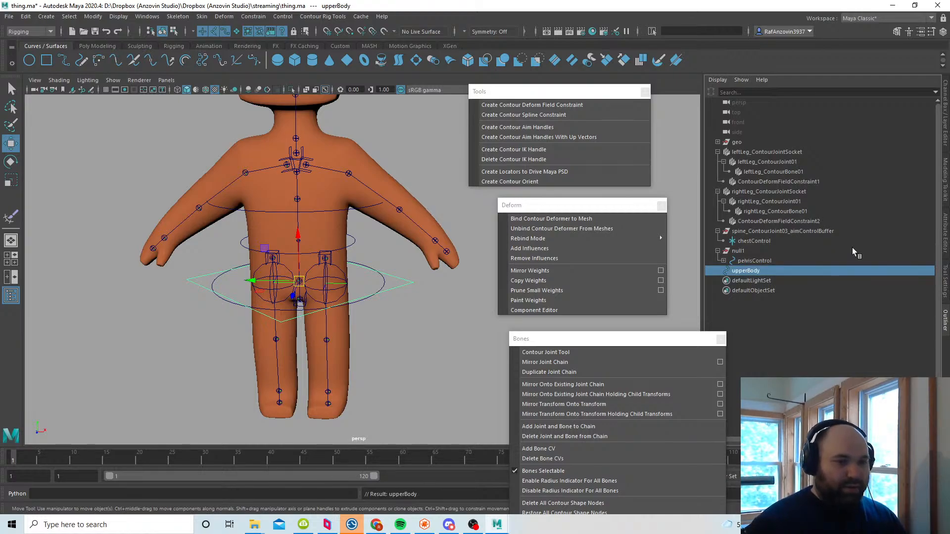
# Step: Parent upperBody under null1, and place pelvisControl, both leg ContourJointSockets and spine_ContourJoint03_aimControlBuffer under upperBody
pyautogui.moveTo(754, 275)
pyautogui.mouseDown(button='middle')
pyautogui.moveTo(750, 252)
pyautogui.moveTo(764, 273)
pyautogui.mouseUp(button='middle')
pyautogui.click(754, 260)
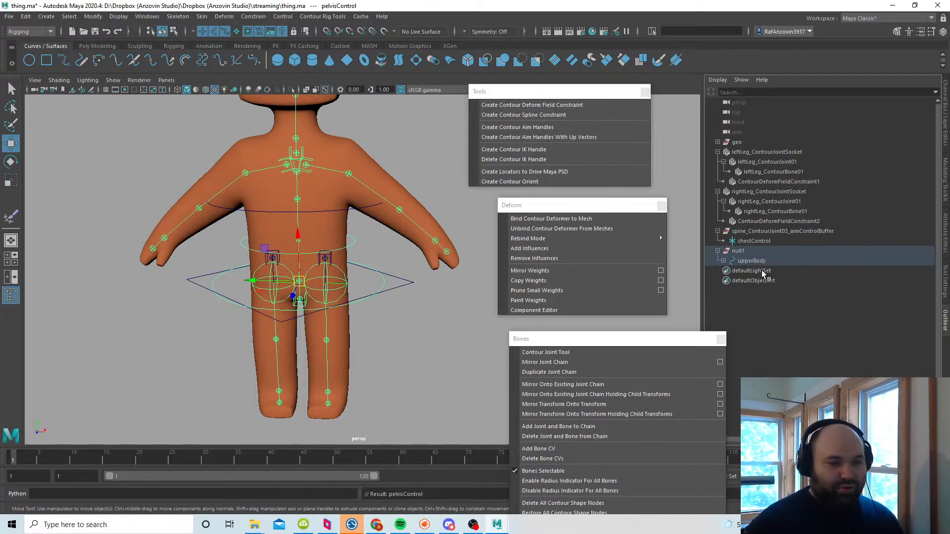
pyautogui.click(718, 152)
pyautogui.click(718, 161)
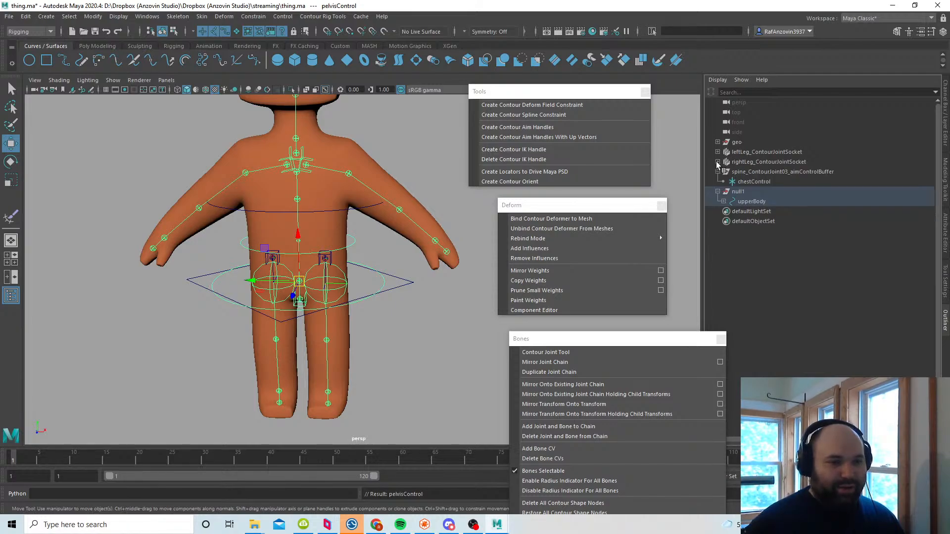
pyautogui.click(718, 172)
pyautogui.click(784, 162)
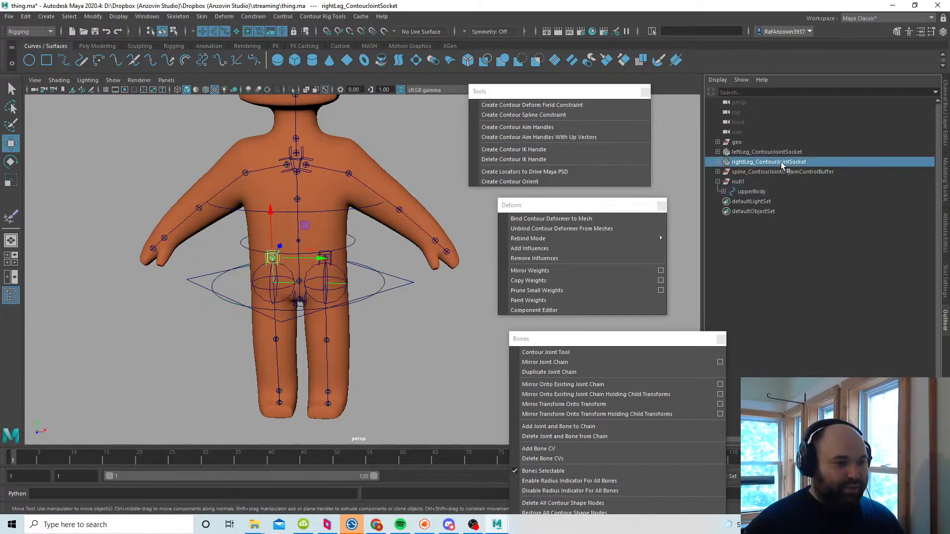
pyautogui.click(780, 153)
pyautogui.keyDown('ctrl'); pyautogui.click(797, 164); pyautogui.keyUp('ctrl')
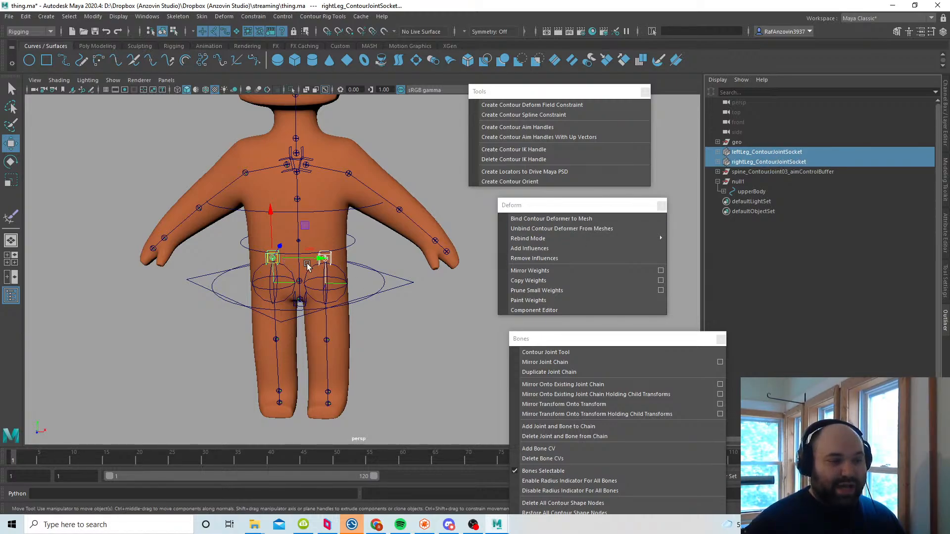
pyautogui.keyDown('ctrl'); pyautogui.click(785, 173); pyautogui.keyUp('ctrl')
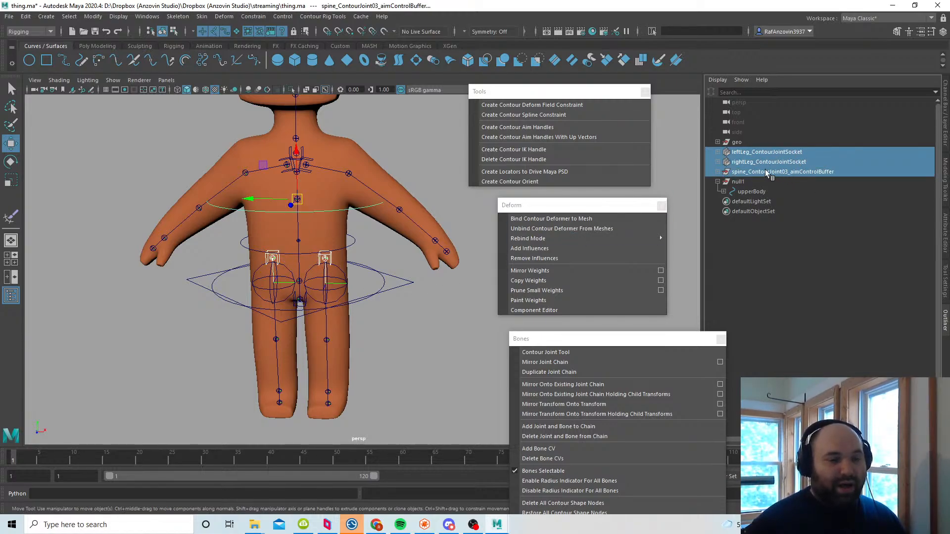
pyautogui.moveTo(758, 170); pyautogui.dragTo(765, 197, button='middle')
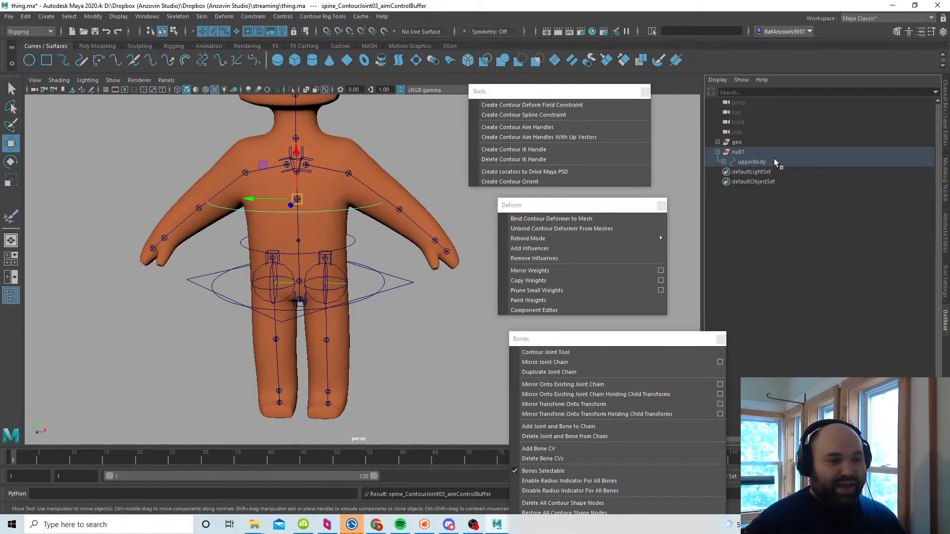
# Step: Test the hierarchy by scaling the upperBody control, undo the scale and deselect it
pyautogui.keyDown('alt'); pyautogui.moveTo(437, 313); pyautogui.dragTo(405, 288); pyautogui.keyUp('alt')
pyautogui.click(403, 288)
pyautogui.click(404, 288)
pyautogui.press('e')
pyautogui.press('r')
pyautogui.moveTo(299, 292); pyautogui.dragTo(380, 301)
pyautogui.hotkey('ctrl', 'z')
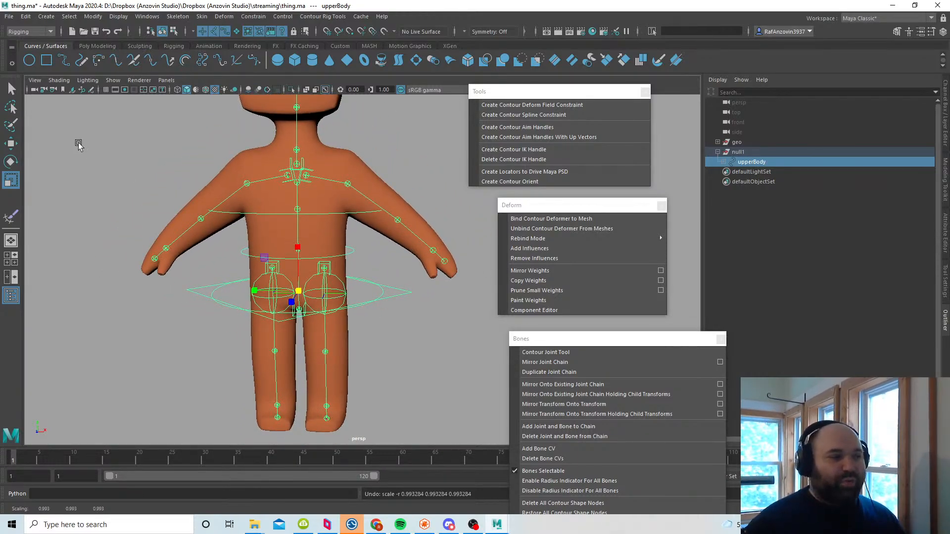
pyautogui.press('w')
pyautogui.click(358, 321)
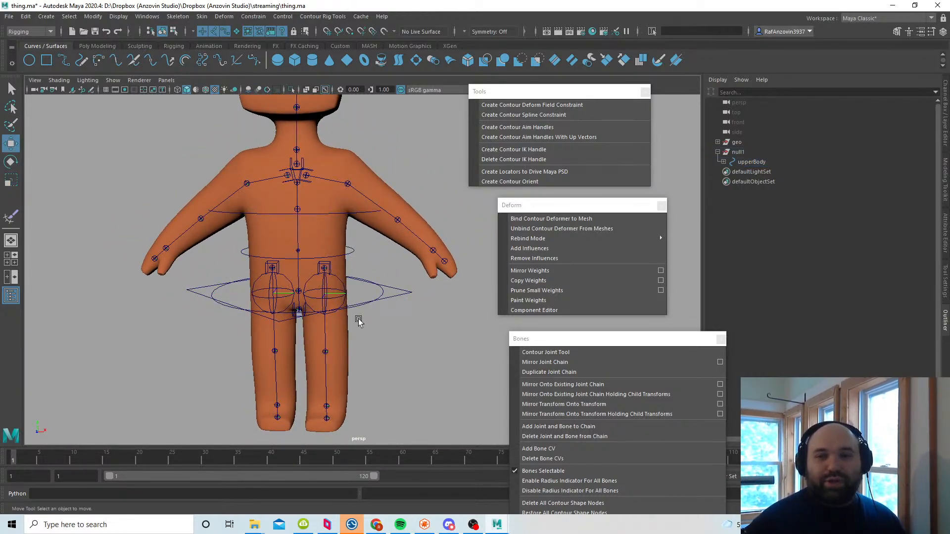
# Step: Test-move the pelvis circle control and undo the move
pyautogui.keyDown('alt'); pyautogui.moveTo(364, 339); pyautogui.dragTo(402, 354, button='right'); pyautogui.keyUp('alt')
pyautogui.click(412, 315)
pyautogui.click(455, 329)
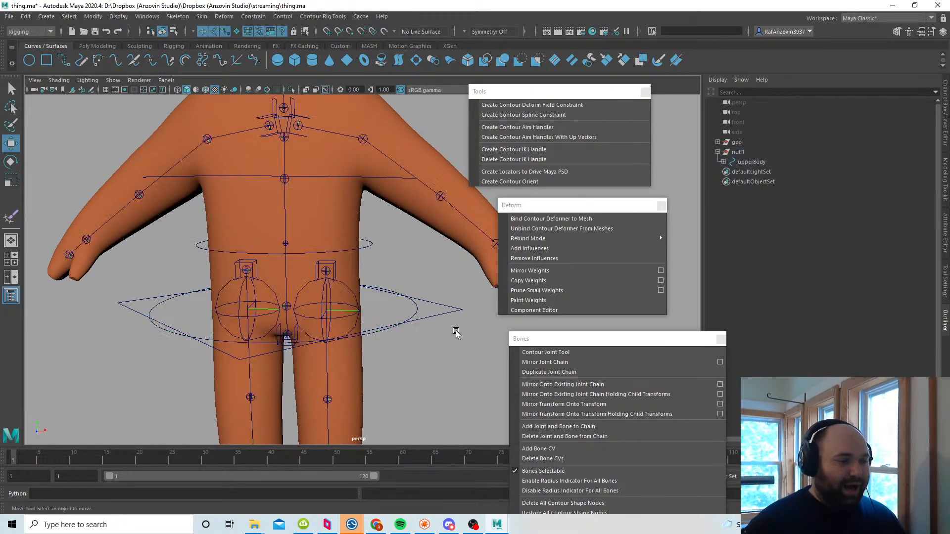
pyautogui.click(329, 340)
pyautogui.keyDown('alt'); pyautogui.moveTo(329, 341); pyautogui.dragTo(346, 332); pyautogui.keyUp('alt')
pyautogui.moveTo(282, 308); pyautogui.dragTo(312, 322)
pyautogui.hotkey('ctrl', 'z')
# Step: Test how the spine bends by moving the chest and mid-spine controls, undoing the last move
pyautogui.click(357, 168)
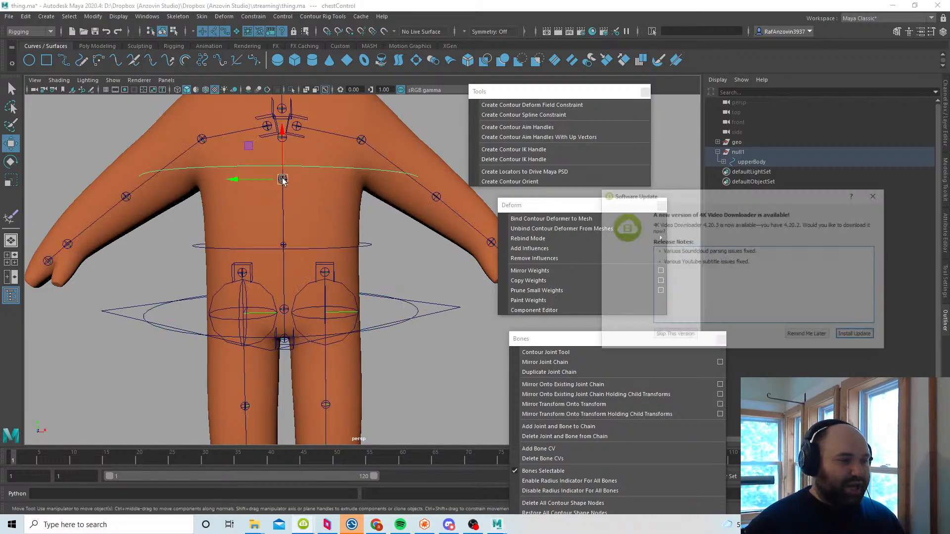
pyautogui.moveTo(282, 180); pyautogui.dragTo(316, 159)
pyautogui.click(380, 256)
pyautogui.moveTo(300, 234)
pyautogui.mouseDown()
pyautogui.moveTo(320, 246)
pyautogui.moveTo(315, 238)
pyautogui.mouseUp()
pyautogui.hotkey('ctrl', 'z')
# Step: Test moving and rotating the whole body with the upperBody control, and undo the rotations
pyautogui.click(458, 308)
pyautogui.scroll(-5, 464, 323)
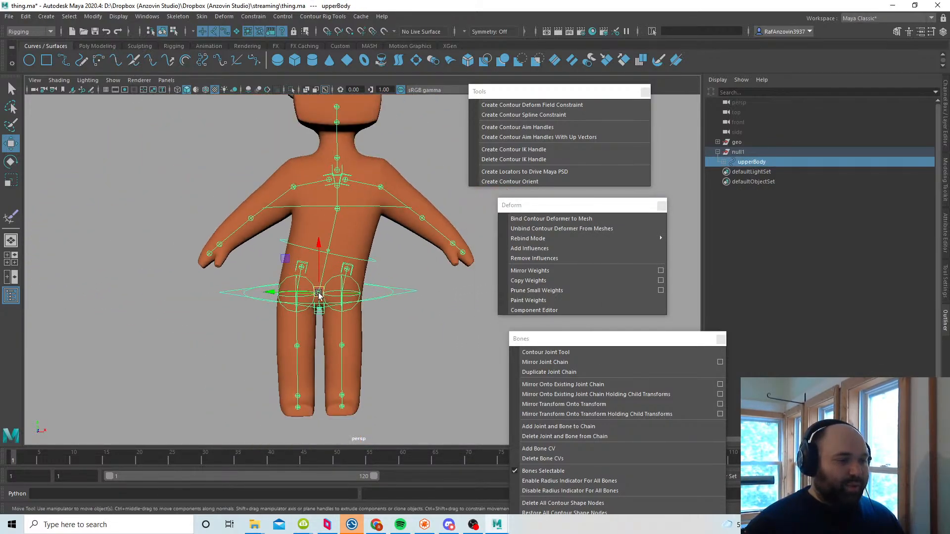
pyautogui.moveTo(319, 292); pyautogui.dragTo(329, 311)
pyautogui.press('e')
pyautogui.hotkey('ctrl', 'z')
pyautogui.hotkey('ctrl', 'z')
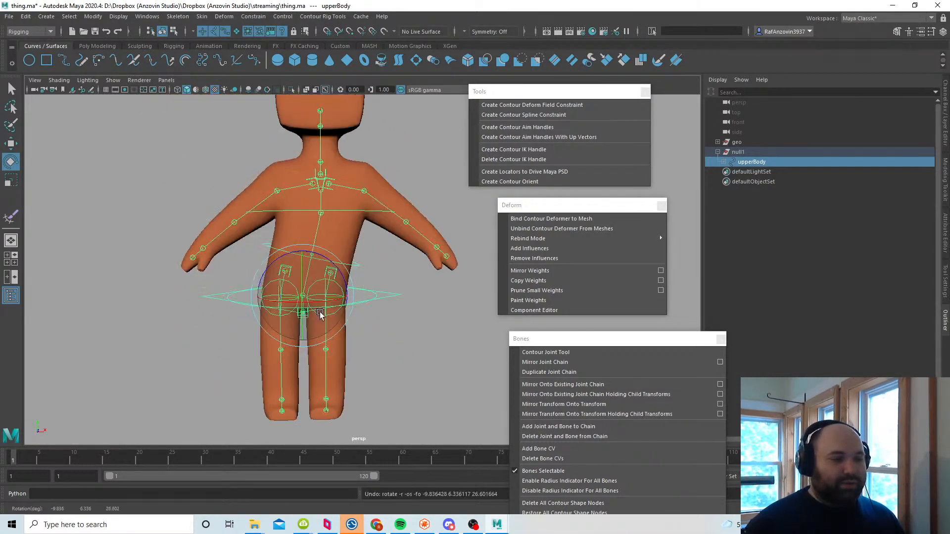
# Step: Reset the chest and pelvis controls by setting all Translate and Rotate values to 0
pyautogui.click(11, 143)
pyautogui.click(381, 212)
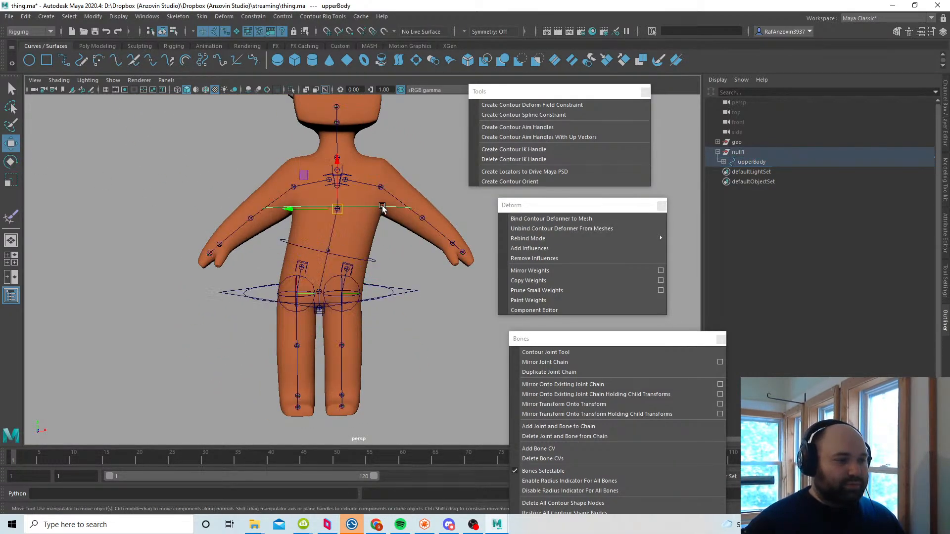
pyautogui.click(393, 292)
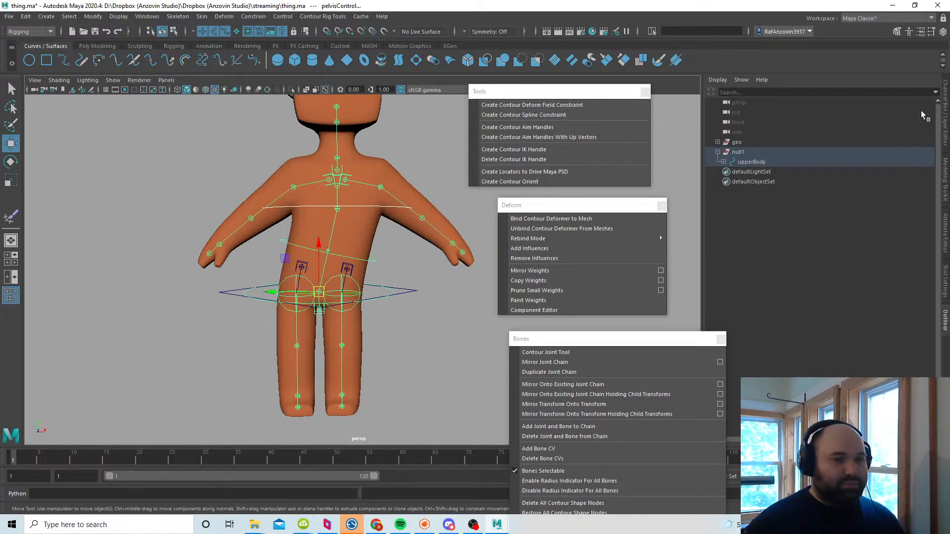
pyautogui.click(945, 107)
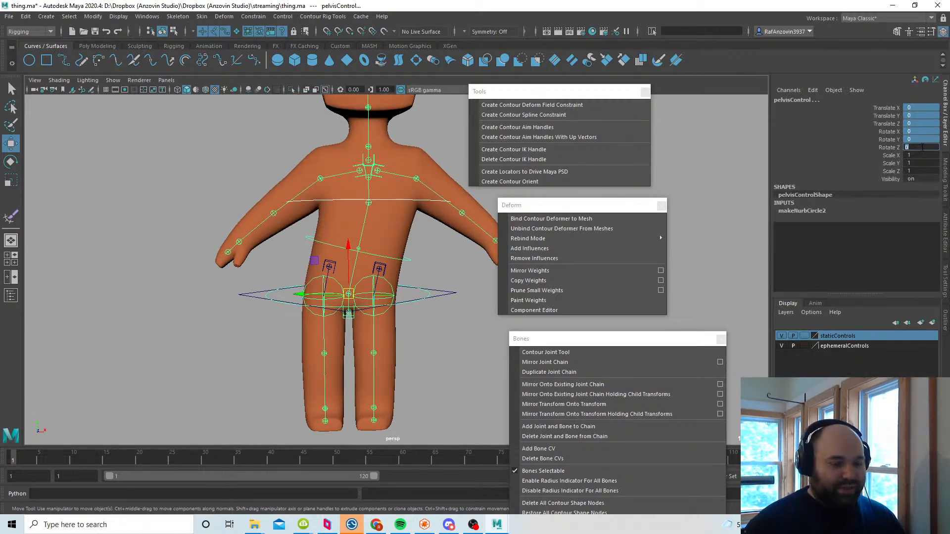
pyautogui.click(448, 331)
# Step: Save the rig scene thing.ma
pyautogui.scroll(5, 424, 316)
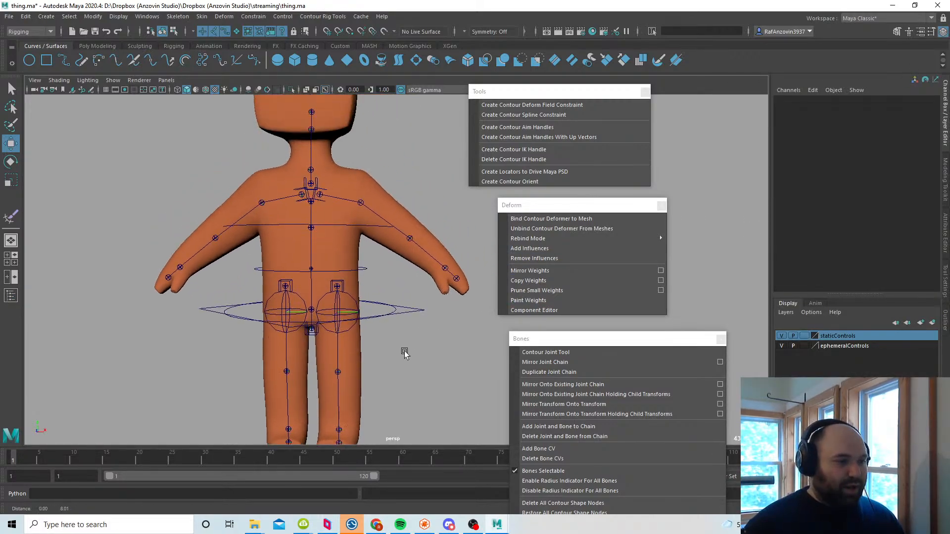
pyautogui.moveTo(404, 351)
pyautogui.keyDown('alt'); pyautogui.mouseDown(button='right')
pyautogui.moveTo(383, 343)
pyautogui.moveTo(409, 333)
pyautogui.mouseUp(button='right'); pyautogui.keyUp('alt')
pyautogui.keyDown('alt'); pyautogui.moveTo(406, 324); pyautogui.dragTo(418, 335); pyautogui.keyUp('alt')
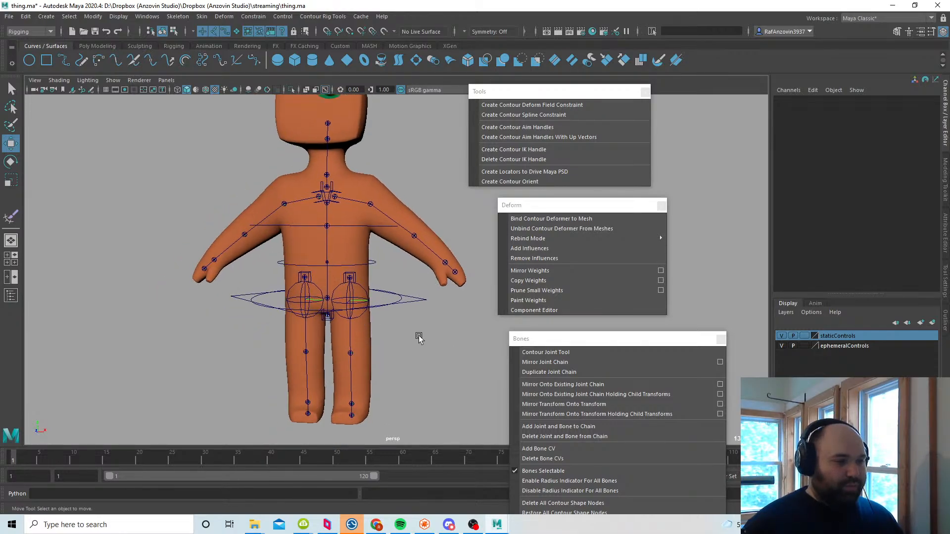
pyautogui.hotkey('ctrl', 's')
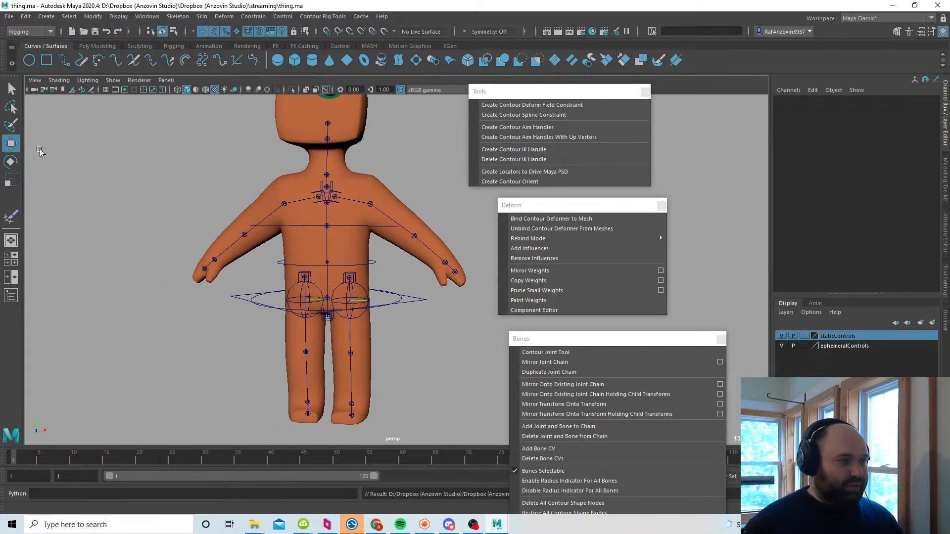
# Step: Test-rotate the left shoulder joint leftArm_ContourJoint02 and undo the rotation
pyautogui.scroll(5, 384, 292)
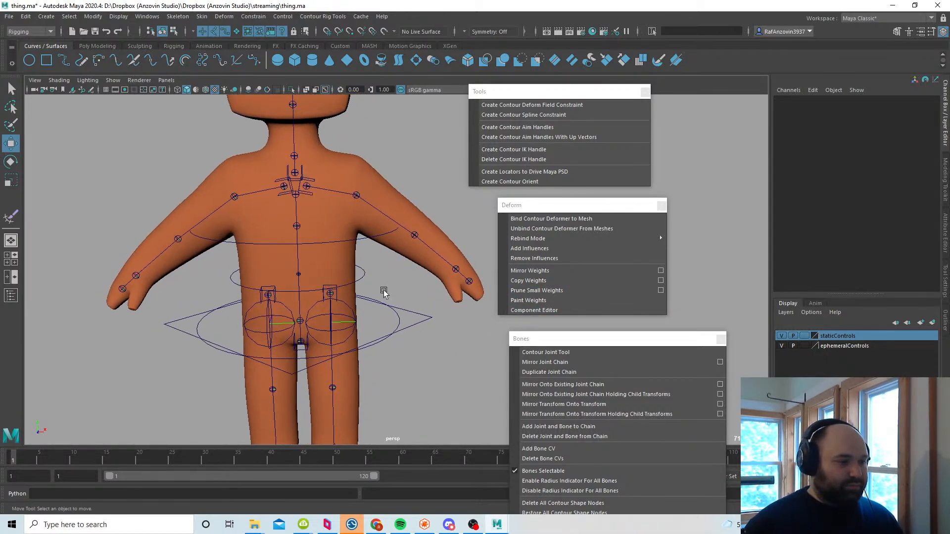
pyautogui.keyDown('alt'); pyautogui.moveTo(384, 292); pyautogui.dragTo(389, 317, button='middle'); pyautogui.keyUp('alt')
pyautogui.keyDown('alt'); pyautogui.moveTo(389, 317); pyautogui.dragTo(429, 331, button='right'); pyautogui.keyUp('alt')
pyautogui.keyDown('alt'); pyautogui.moveTo(388, 304); pyautogui.dragTo(404, 341, button='middle'); pyautogui.keyUp('alt')
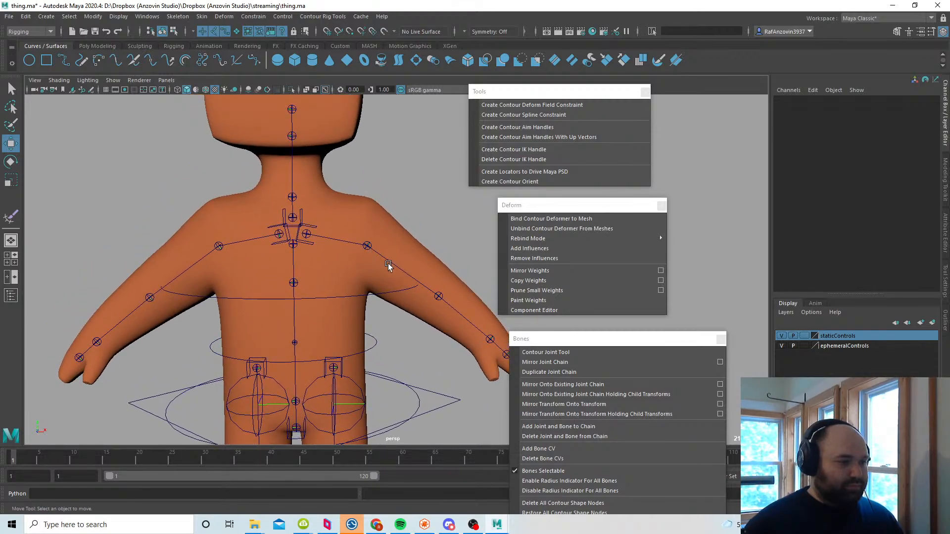
pyautogui.keyDown('alt'); pyautogui.moveTo(387, 263); pyautogui.dragTo(375, 319, button='middle'); pyautogui.keyUp('alt')
pyautogui.click(348, 247)
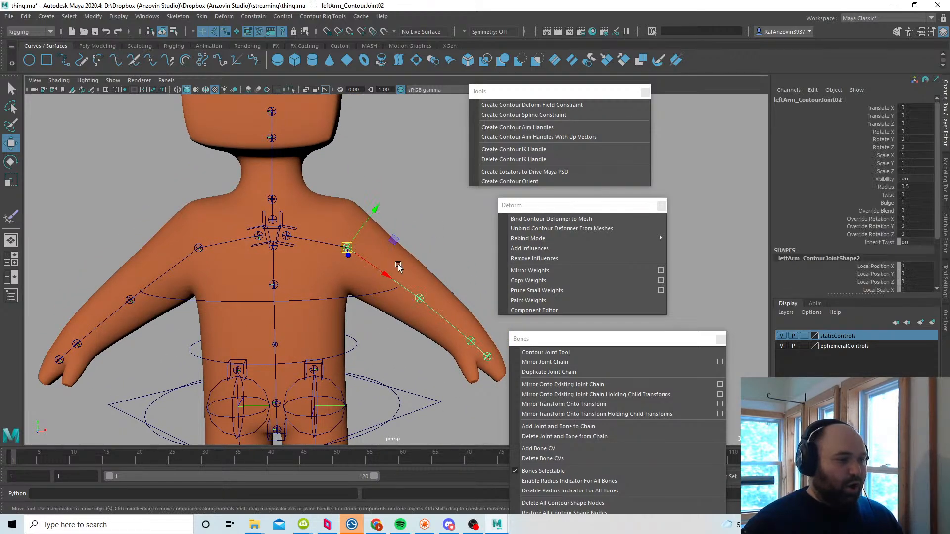
pyautogui.press('e')
pyautogui.moveTo(389, 276); pyautogui.dragTo(392, 249)
pyautogui.keyDown('alt'); pyautogui.moveTo(426, 302); pyautogui.dragTo(424, 303, button='middle'); pyautogui.keyUp('alt')
pyautogui.hotkey('ctrl', 'z')
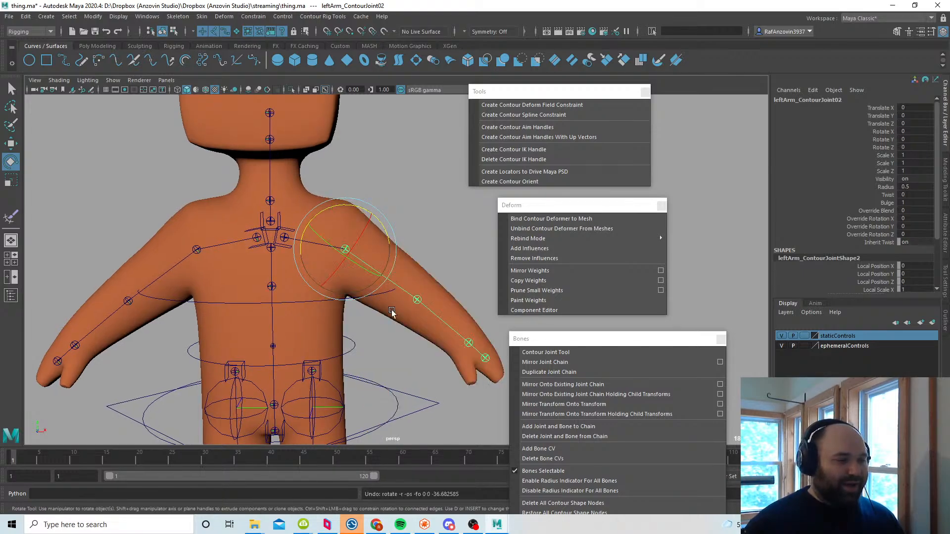
# Step: Test-pose the left arm by rotating its shoulder and elbow joints, and undo the rotations
pyautogui.keyDown('alt'); pyautogui.moveTo(399, 265); pyautogui.dragTo(382, 282, button='middle'); pyautogui.keyUp('alt')
pyautogui.keyDown('alt'); pyautogui.moveTo(382, 282); pyautogui.dragTo(336, 267); pyautogui.keyUp('alt')
pyautogui.click(419, 282)
pyautogui.click(396, 280)
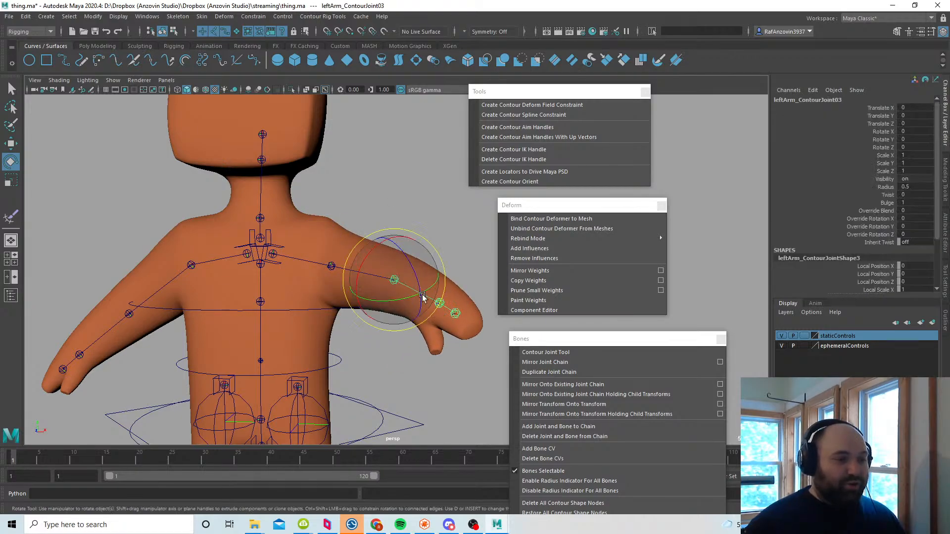
pyautogui.moveTo(410, 302); pyautogui.dragTo(443, 351)
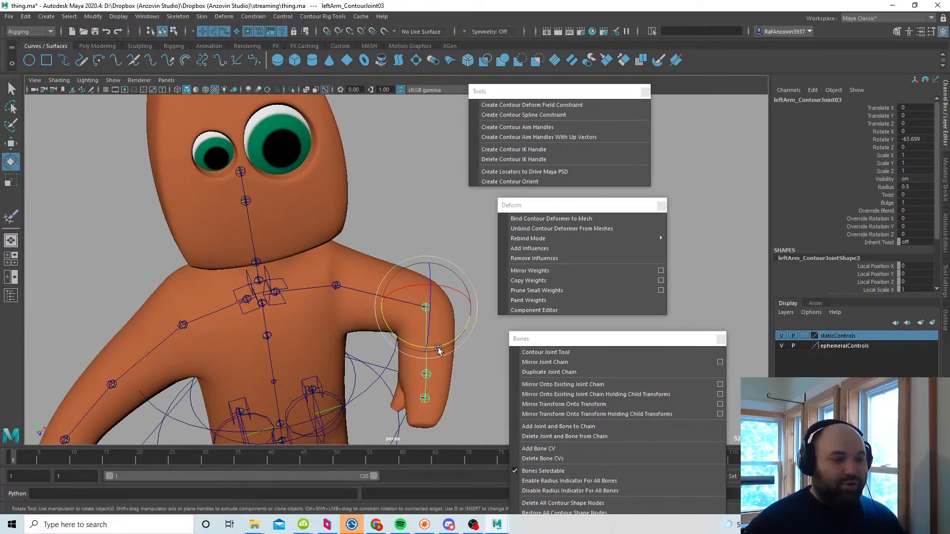
pyautogui.keyDown('alt'); pyautogui.moveTo(421, 343); pyautogui.dragTo(402, 324, button='middle'); pyautogui.keyUp('alt')
pyautogui.hotkey('ctrl', 'z')
pyautogui.hotkey('ctrl', 'z')
pyautogui.hotkey('ctrl', 'z')
pyautogui.hotkey('ctrl', 'z')
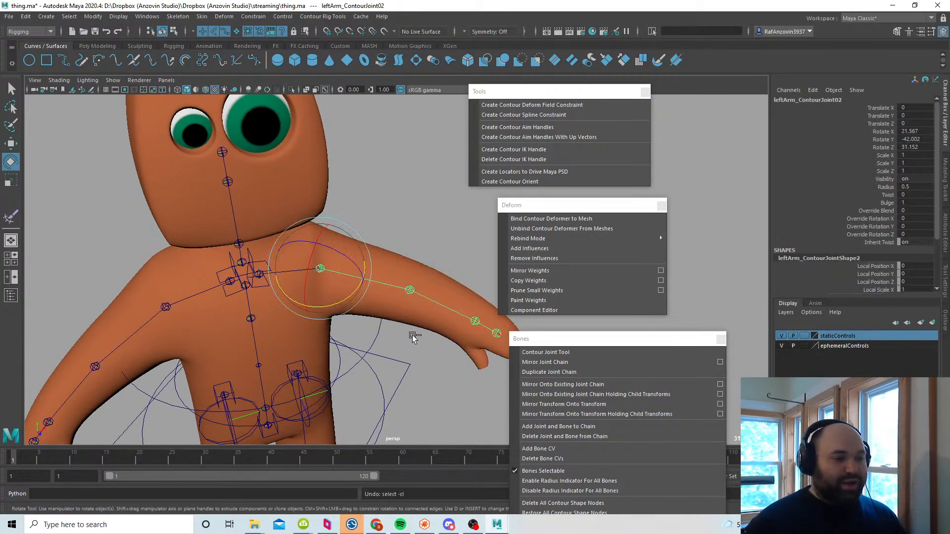
pyautogui.hotkey('ctrl', 'z')
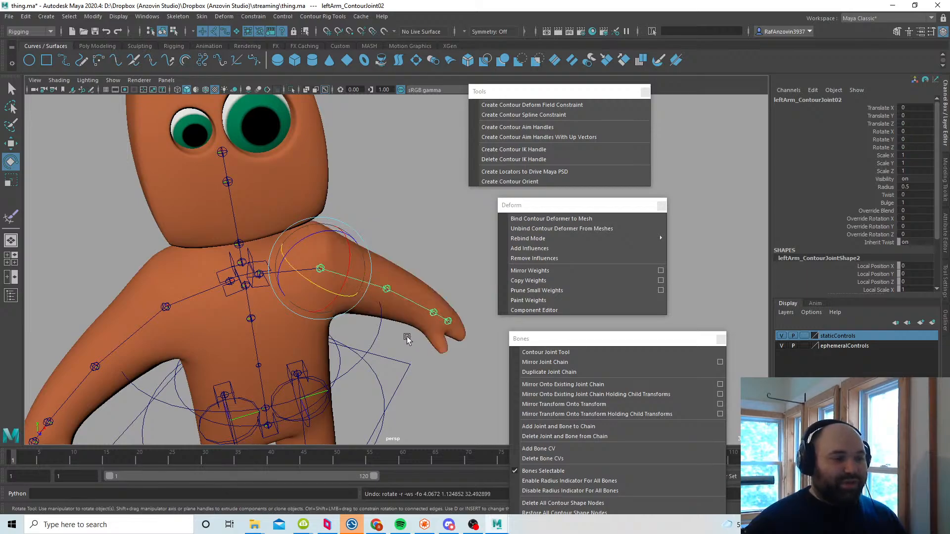
# Step: Add circle shapes to ContourJoint01 through ContourJoint04 of both the left and right arm chains
pyautogui.click(10, 88)
pyautogui.click(196, 244)
pyautogui.keyDown('alt'); pyautogui.moveTo(196, 244); pyautogui.dragTo(307, 265); pyautogui.keyUp('alt')
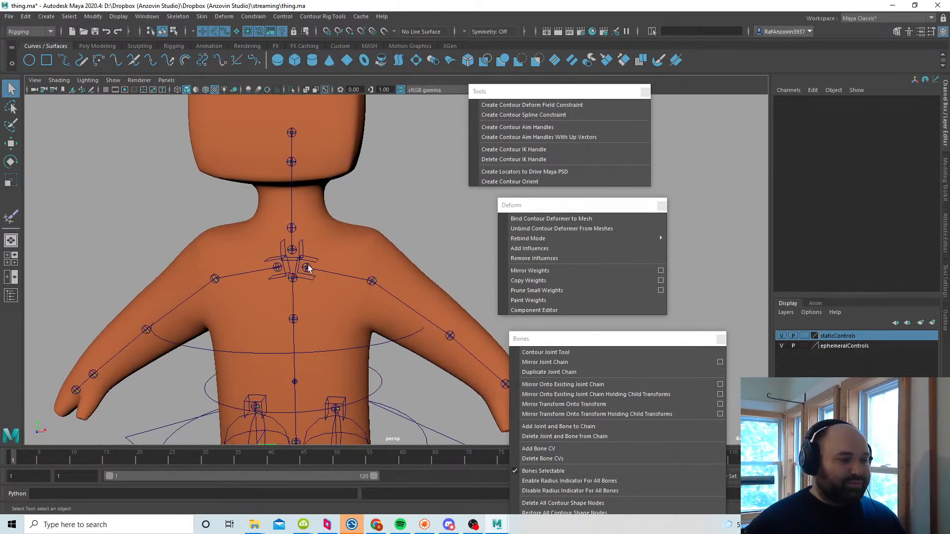
pyautogui.click(307, 267)
pyautogui.scroll(-2, 387, 287)
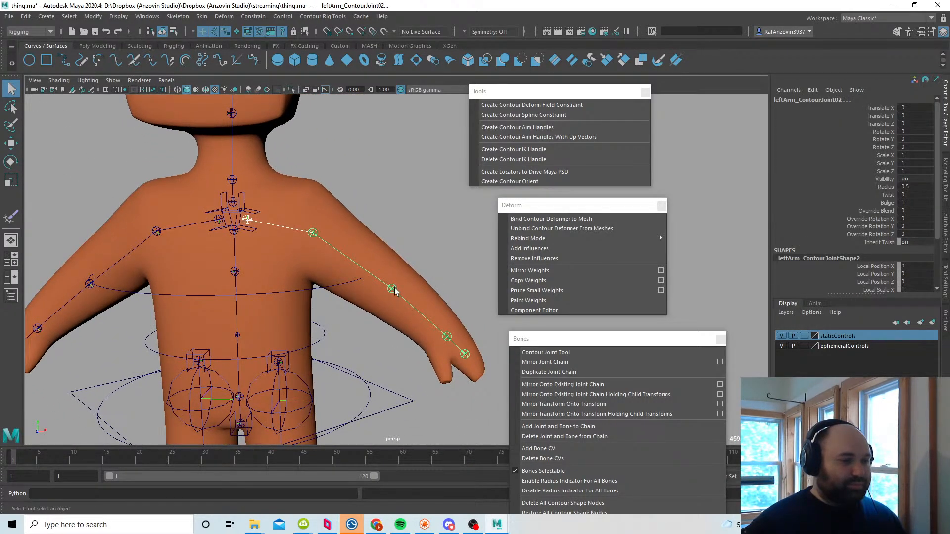
pyautogui.keyDown('alt'); pyautogui.moveTo(186, 317); pyautogui.dragTo(350, 289); pyautogui.keyUp('alt')
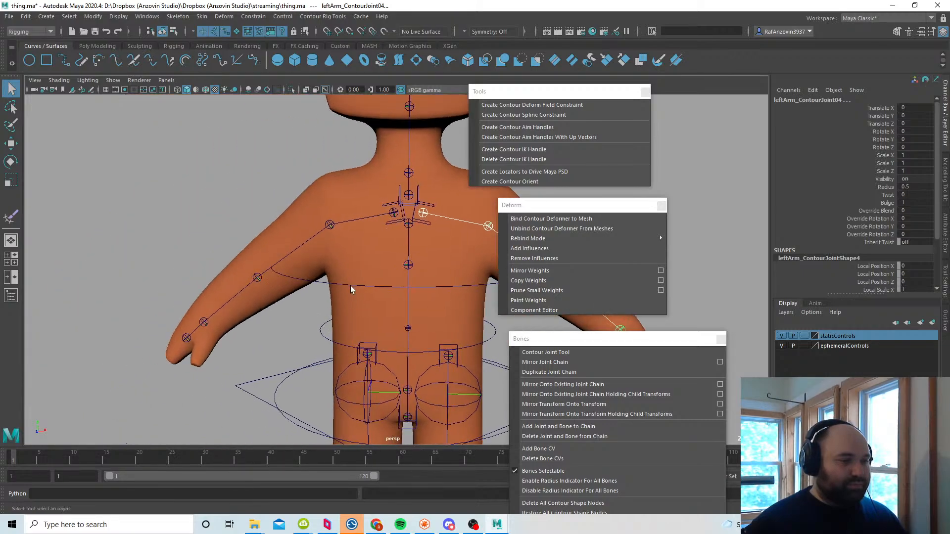
pyautogui.click(383, 216)
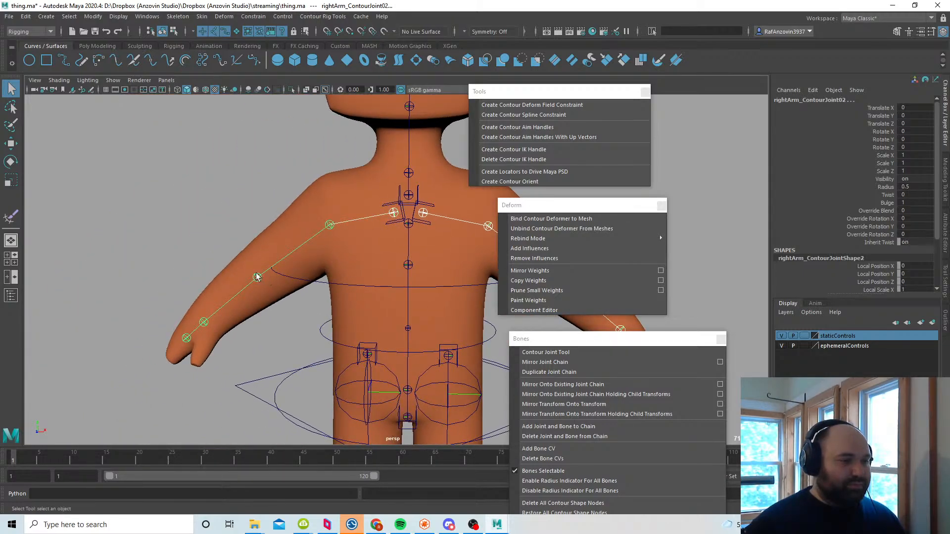
pyautogui.keyDown('shift'); pyautogui.click(202, 320); pyautogui.keyUp('shift')
pyautogui.keyDown('alt'); pyautogui.moveTo(424, 267); pyautogui.dragTo(405, 267, button='middle'); pyautogui.keyUp('alt')
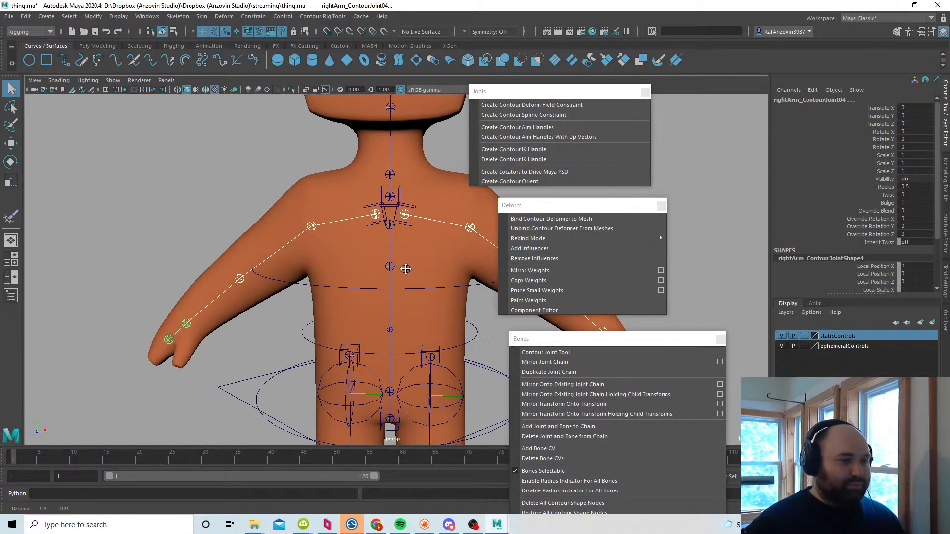
pyautogui.moveTo(613, 339); pyautogui.dragTo(657, 199)
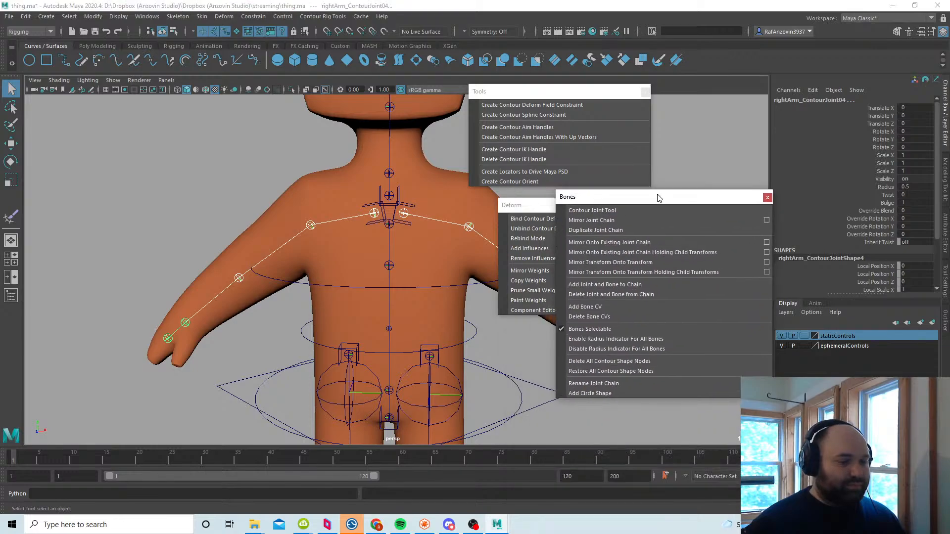
pyautogui.click(622, 396)
pyautogui.keyDown('alt'); pyautogui.moveTo(397, 341); pyautogui.dragTo(383, 345, button='middle'); pyautogui.keyUp('alt')
pyautogui.keyDown('alt'); pyautogui.moveTo(383, 344); pyautogui.dragTo(372, 335, button='right'); pyautogui.keyUp('alt')
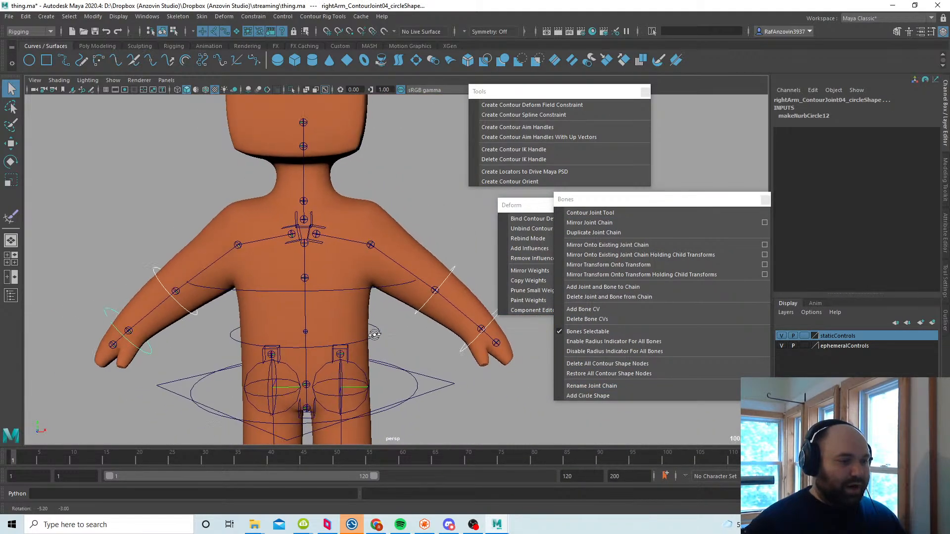
pyautogui.keyDown('alt'); pyautogui.moveTo(369, 330); pyautogui.dragTo(377, 323, button='middle'); pyautogui.keyUp('alt')
# Step: Set the radius of both shoulder circles, on leftArm_ContourJoint02 and rightArm_ContourJoint02, to 6.5
pyautogui.press('4')
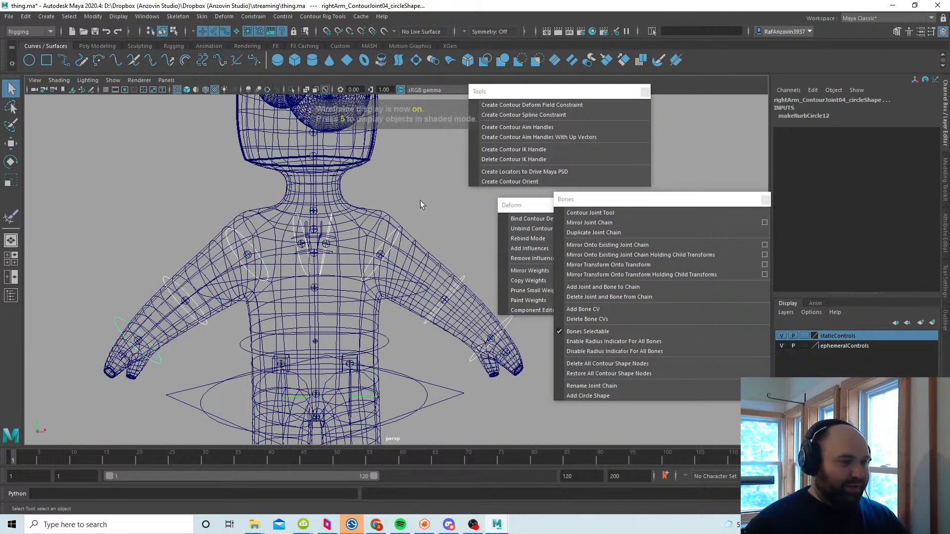
pyautogui.click(420, 200)
pyautogui.click(379, 253)
pyautogui.keyDown('alt'); pyautogui.moveTo(324, 273); pyautogui.dragTo(357, 298, button='middle'); pyautogui.keyUp('alt')
pyautogui.keyDown('alt'); pyautogui.moveTo(357, 298); pyautogui.dragTo(371, 303, button='right'); pyautogui.keyUp('alt')
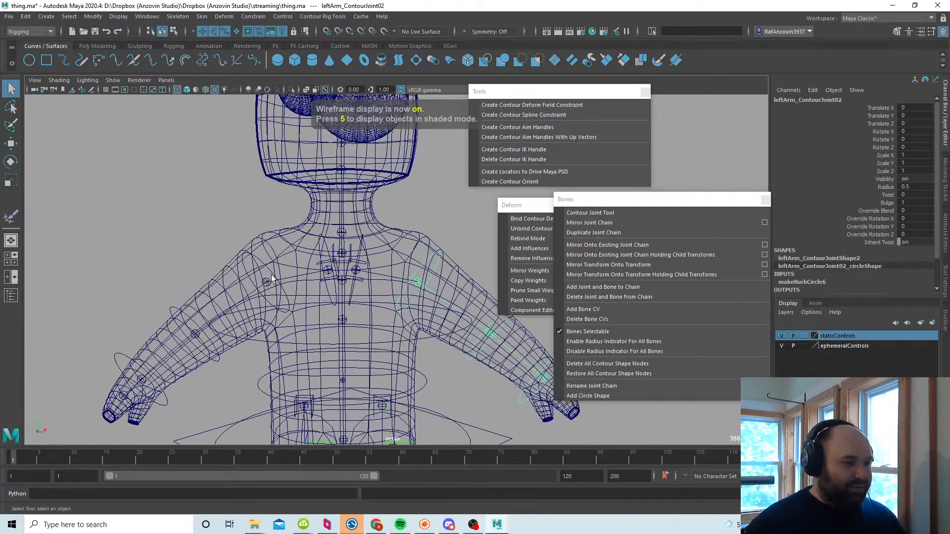
pyautogui.keyDown('shift'); pyautogui.click(269, 277); pyautogui.keyUp('shift')
pyautogui.keyDown('alt'); pyautogui.moveTo(384, 312); pyautogui.dragTo(381, 310, button='middle'); pyautogui.keyUp('alt')
pyautogui.press('6')
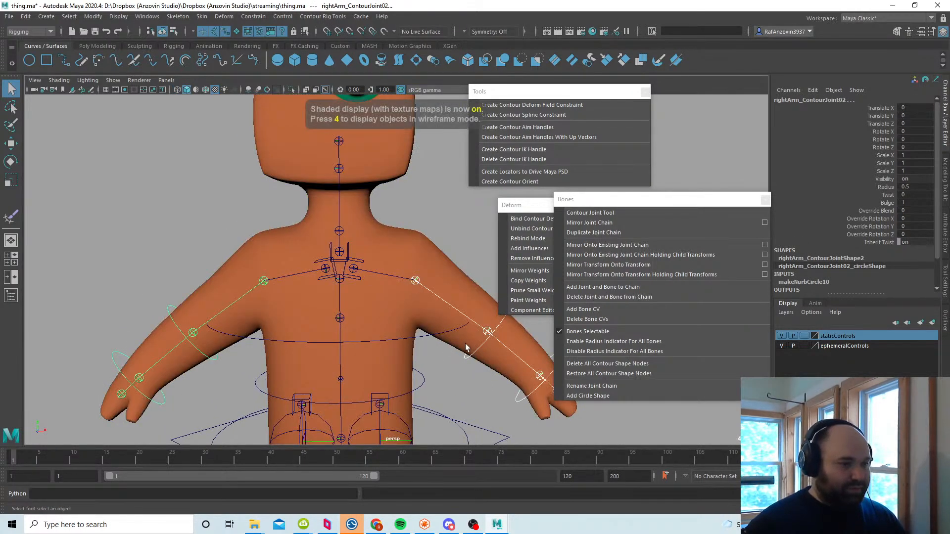
pyautogui.scroll(-1, 465, 345)
pyautogui.moveTo(631, 202); pyautogui.dragTo(618, 318)
pyautogui.click(825, 282)
pyautogui.scroll(-3, 882, 274)
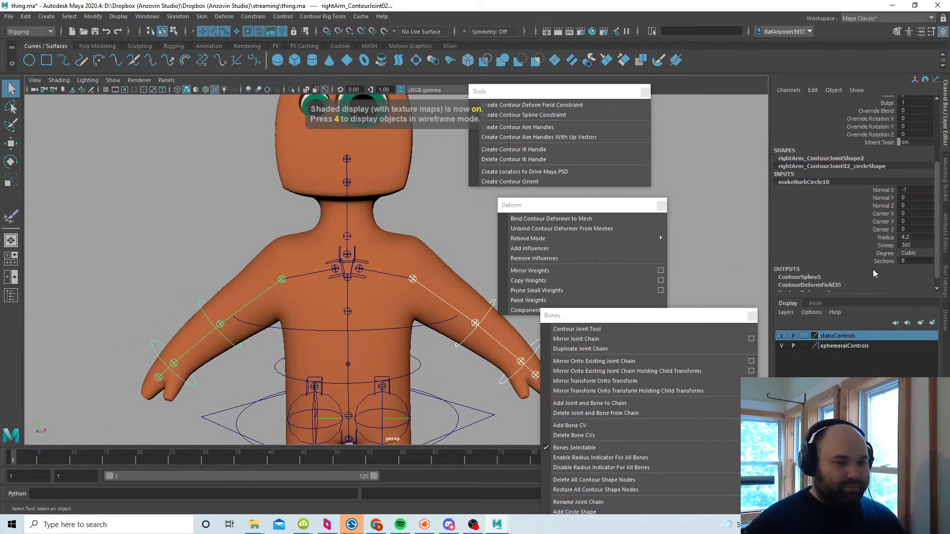
pyautogui.click(884, 237)
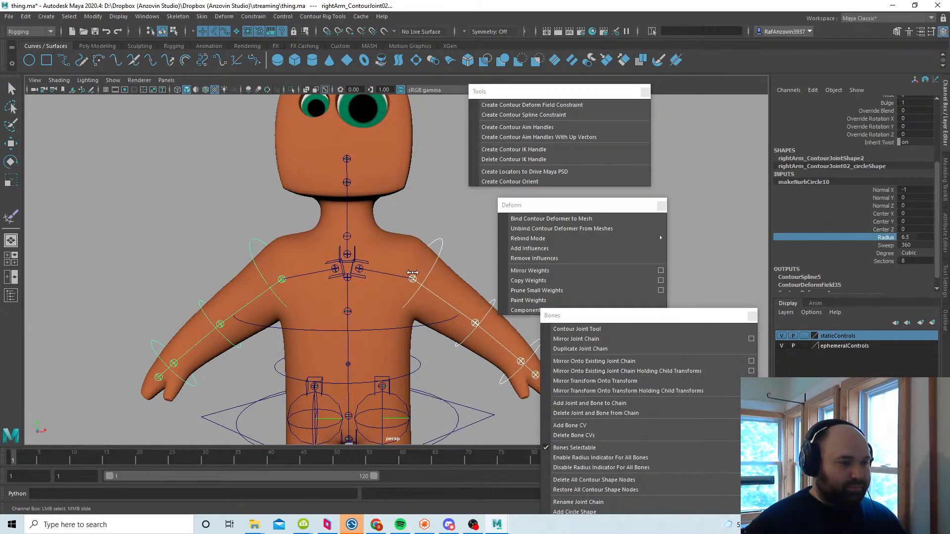
# Step: Set the radius of both elbow circles, on the left and right ContourJoint03, to 4.4
pyautogui.click(202, 302)
pyautogui.keyDown('shift'); pyautogui.click(490, 304); pyautogui.keyUp('shift')
pyautogui.keyDown('alt'); pyautogui.moveTo(419, 327); pyautogui.dragTo(397, 326, button='middle'); pyautogui.keyUp('alt')
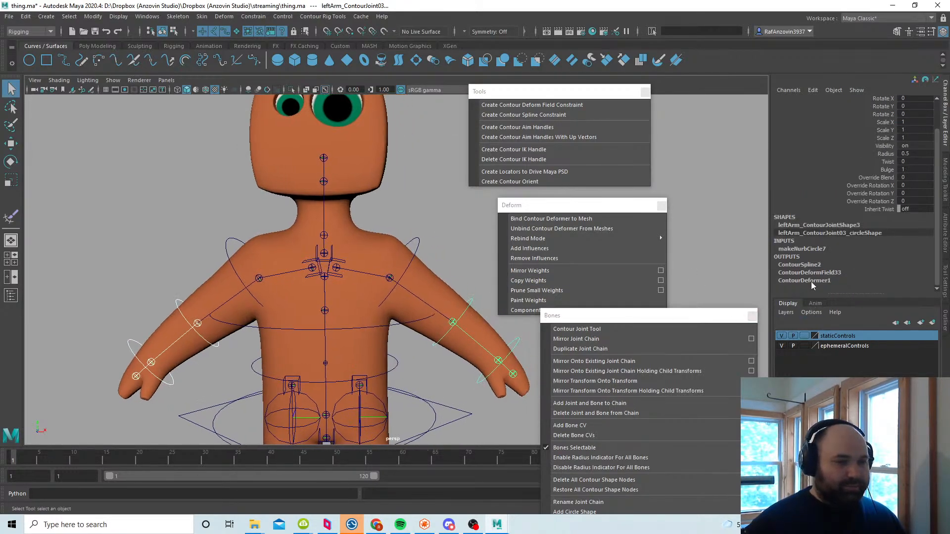
pyautogui.click(815, 249)
pyautogui.scroll(-2, 833, 247)
pyautogui.click(886, 259)
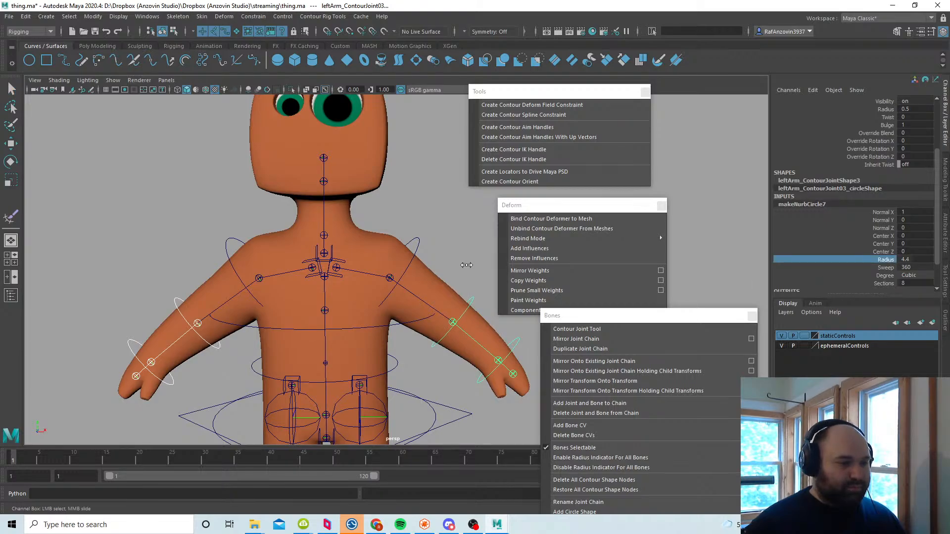
# Step: Set the radius of both clavicle circles, on the left and right ContourJoint01, to 7.5
pyautogui.click(405, 202)
pyautogui.press('4')
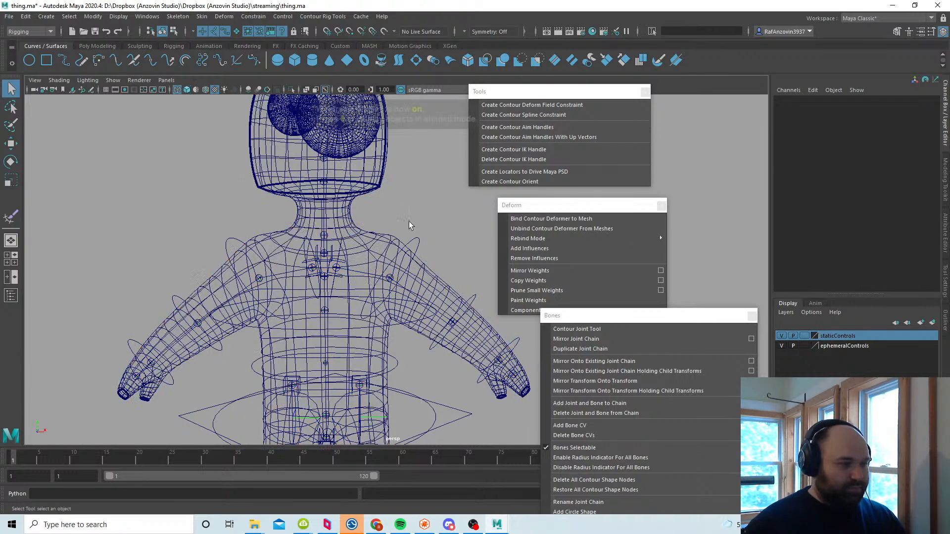
pyautogui.click(342, 245)
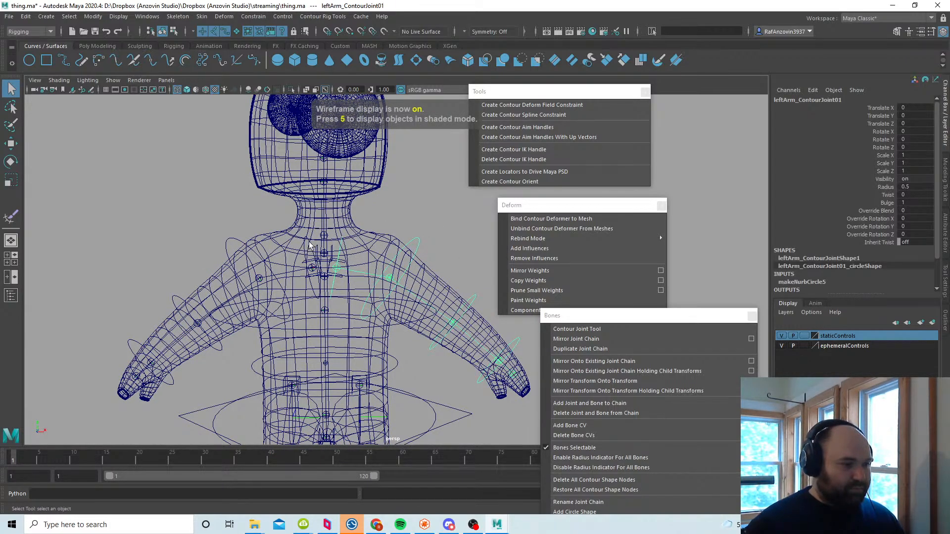
pyautogui.keyDown('shift'); pyautogui.click(312, 268); pyautogui.keyUp('shift')
pyautogui.press('5')
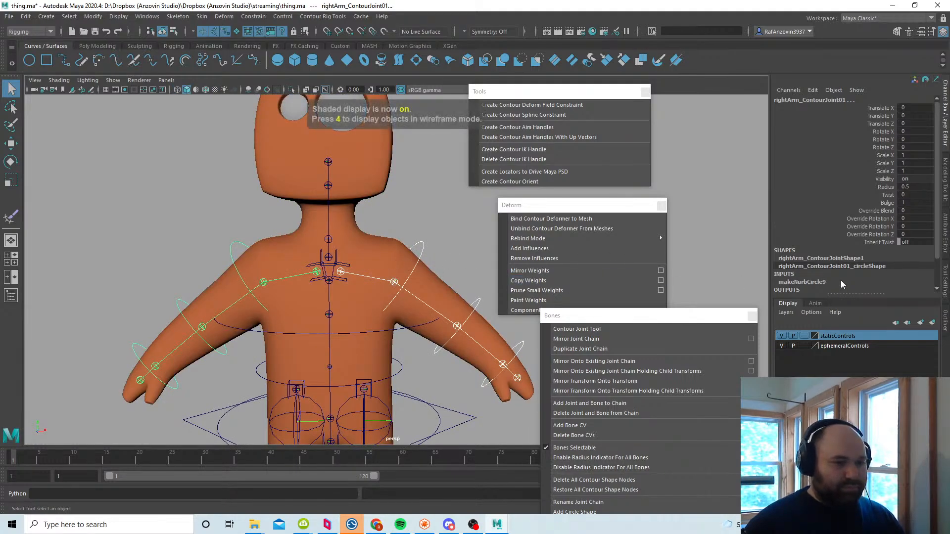
pyautogui.click(854, 282)
pyautogui.scroll(-3, 877, 275)
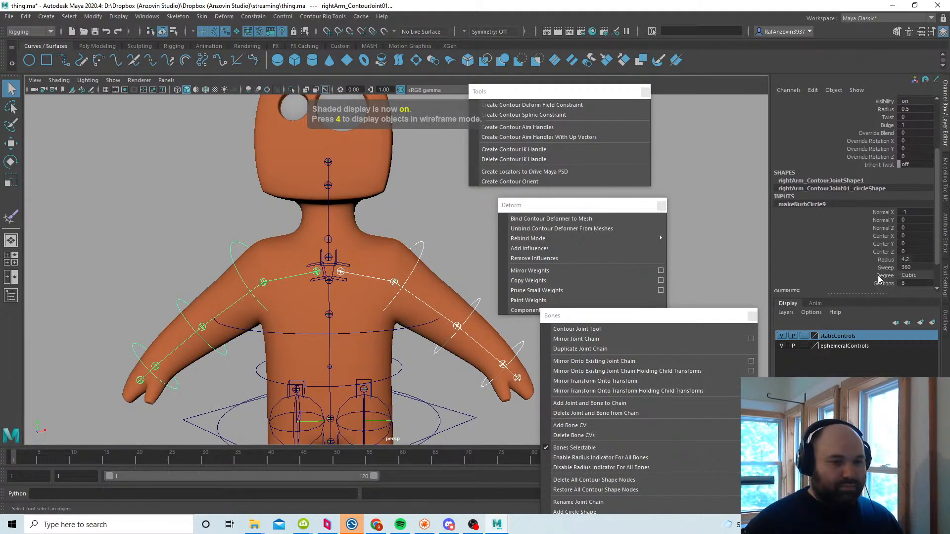
pyautogui.click(886, 260)
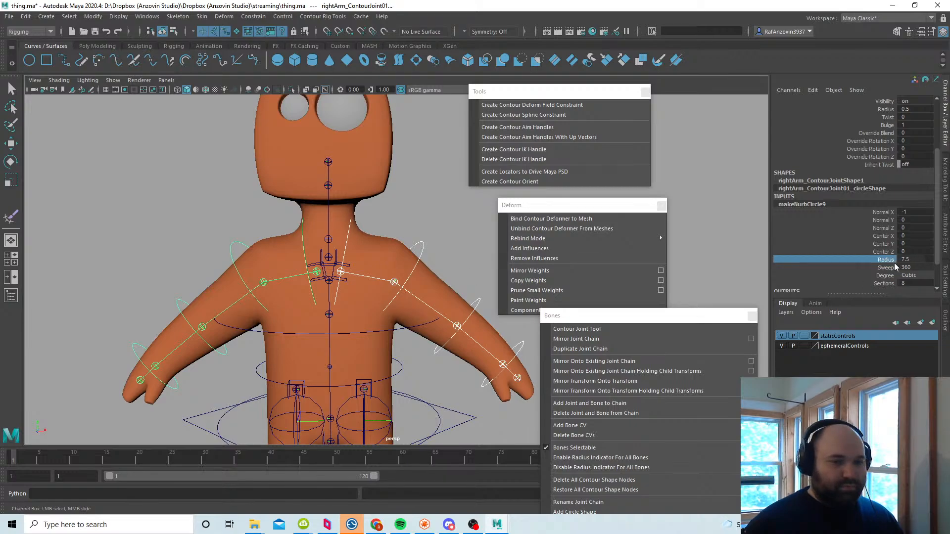
# Step: Offset the clavicle circles outward by setting Center X to 2.4 on the left arm and -2.4 on the right arm
pyautogui.click(889, 237)
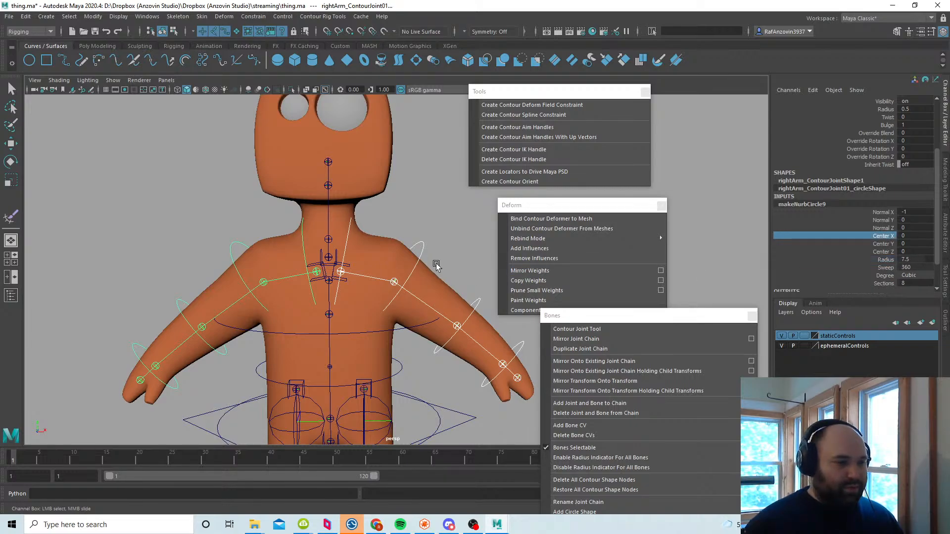
pyautogui.click(405, 208)
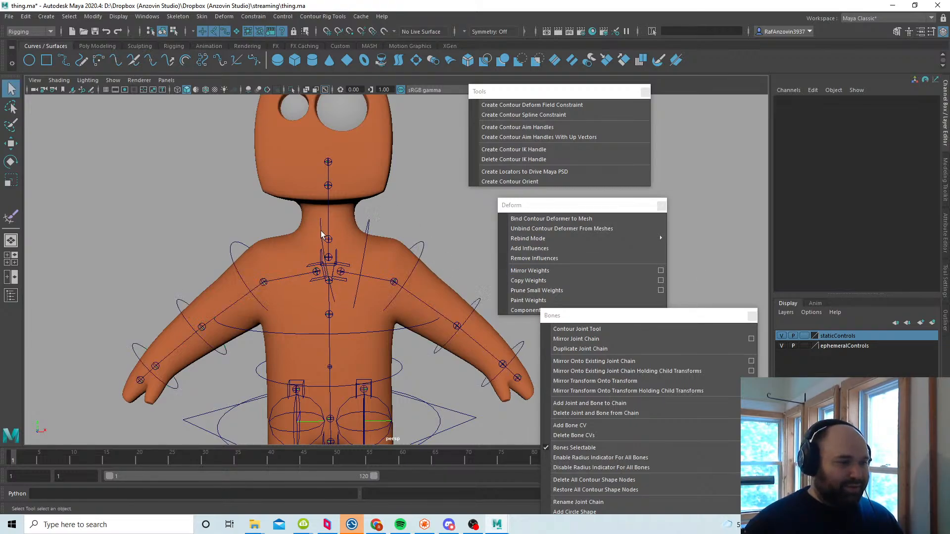
pyautogui.click(408, 268)
pyautogui.press('w')
pyautogui.scroll(1, 395, 271)
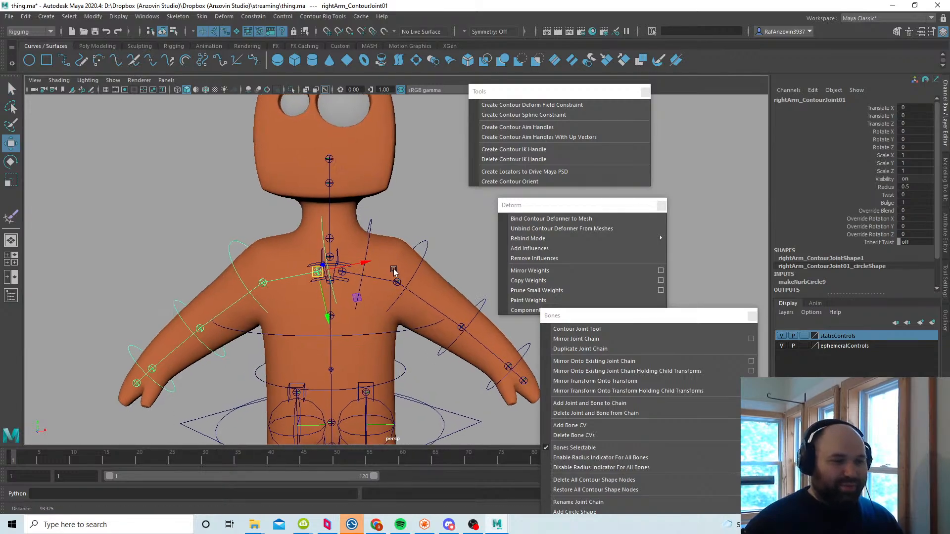
pyautogui.scroll(-2, 850, 252)
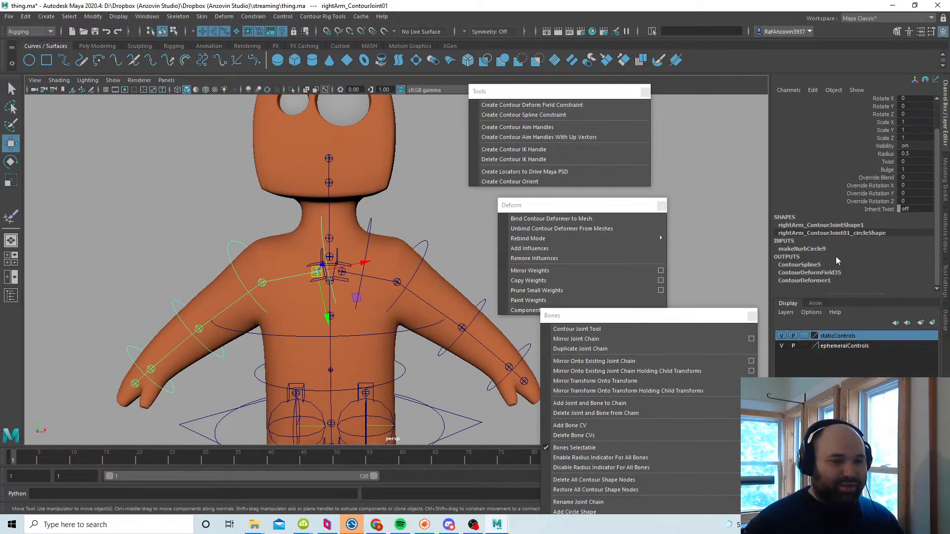
pyautogui.click(811, 249)
pyautogui.scroll(-4, 829, 239)
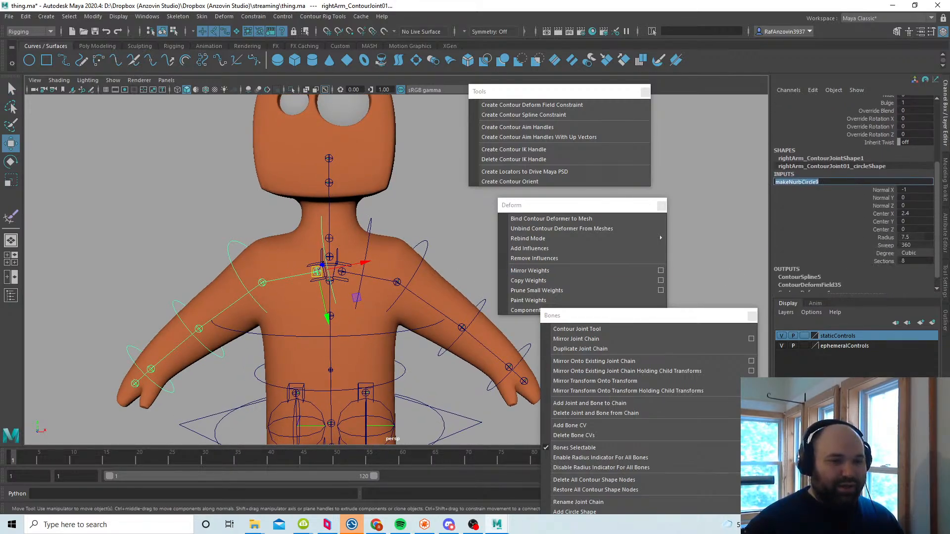
pyautogui.click(905, 213)
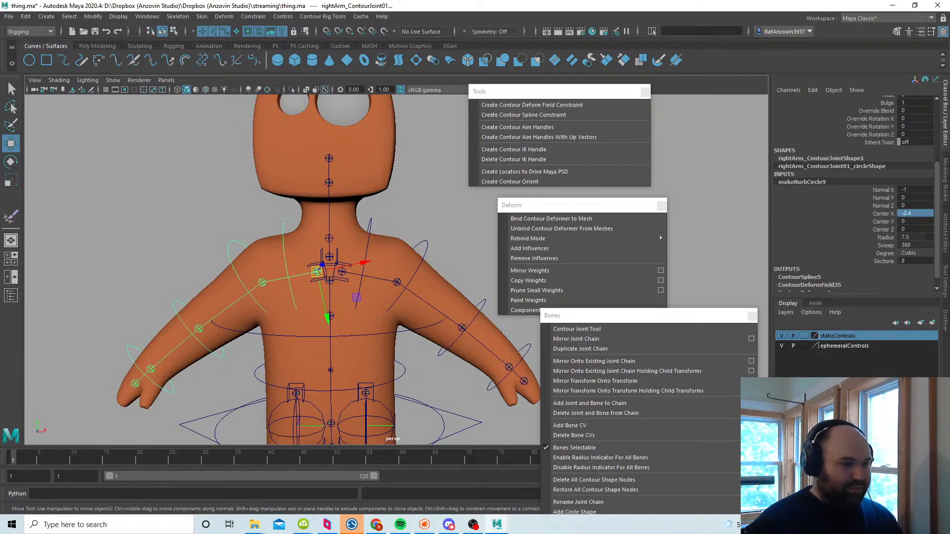
# Step: Save the rig scene thing.ma
pyautogui.click(425, 206)
pyautogui.scroll(-3, 391, 247)
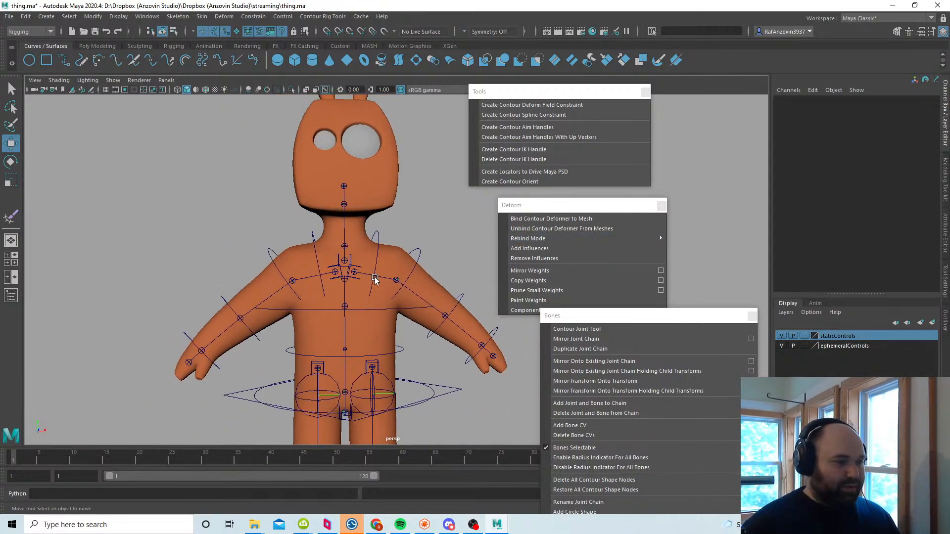
pyautogui.hotkey('ctrl', 's')
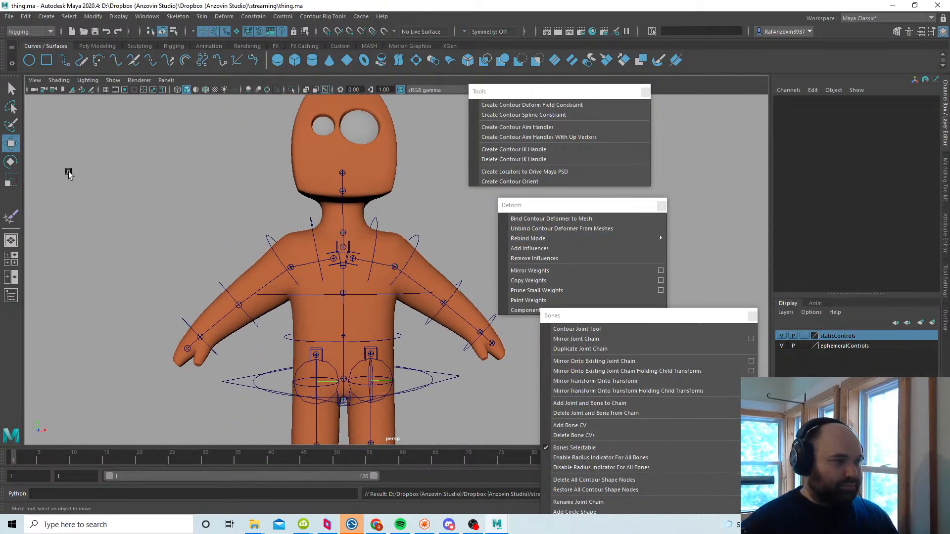
# Step: Test-rotate the left shoulder control and undo the rotation
pyautogui.keyDown('alt'); pyautogui.moveTo(386, 339); pyautogui.dragTo(381, 346); pyautogui.keyUp('alt')
pyautogui.click(416, 242)
pyautogui.press('e')
pyautogui.moveTo(401, 233); pyautogui.dragTo(440, 220)
pyautogui.click(78, 203)
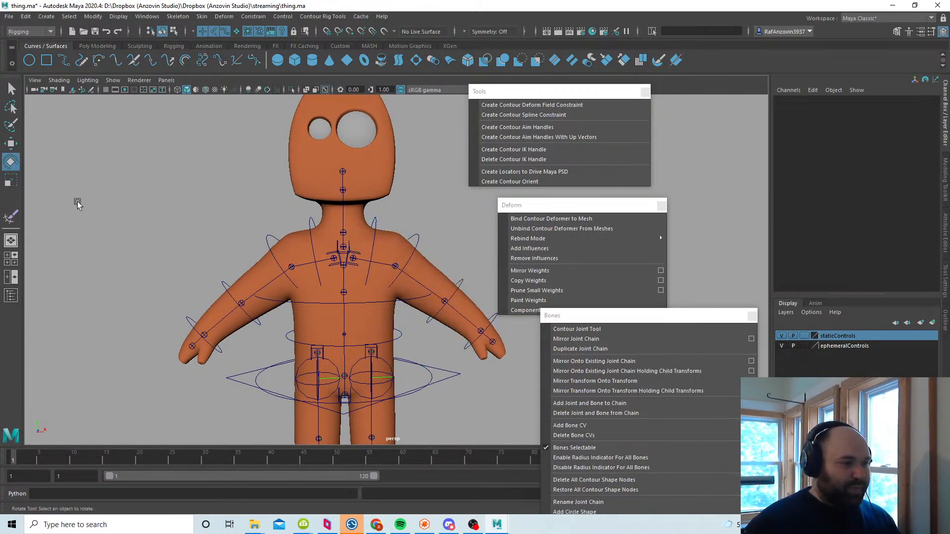
# Step: Create a Contour IK handle for the left arm from its shoulder, elbow and wrist joints
pyautogui.keyDown('alt'); pyautogui.moveTo(464, 348); pyautogui.dragTo(399, 340); pyautogui.keyUp('alt')
pyautogui.keyDown('alt'); pyautogui.moveTo(398, 340); pyautogui.dragTo(388, 328, button='middle'); pyautogui.keyUp('alt')
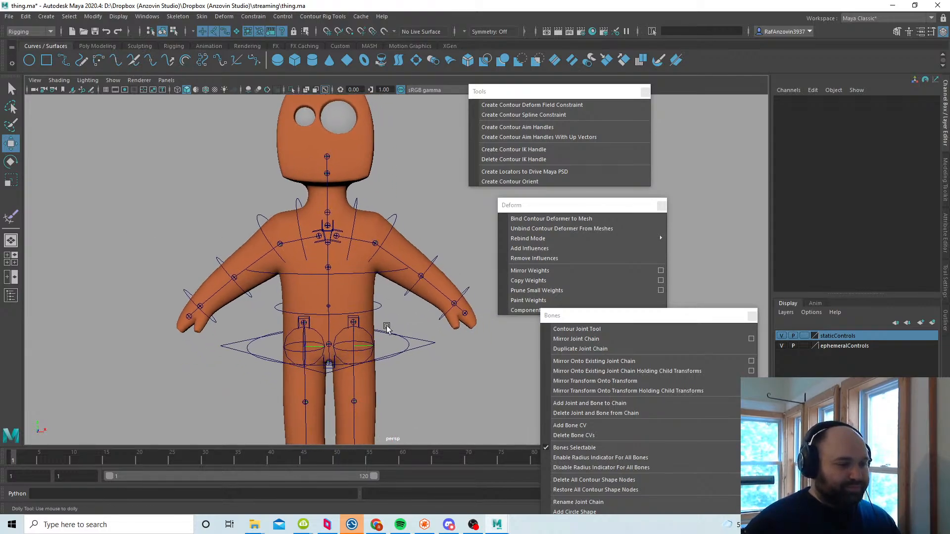
pyautogui.keyDown('alt'); pyautogui.moveTo(388, 328); pyautogui.dragTo(405, 322, button='right'); pyautogui.keyUp('alt')
pyautogui.keyDown('alt'); pyautogui.moveTo(405, 322); pyautogui.dragTo(391, 341, button='middle'); pyautogui.keyUp('alt')
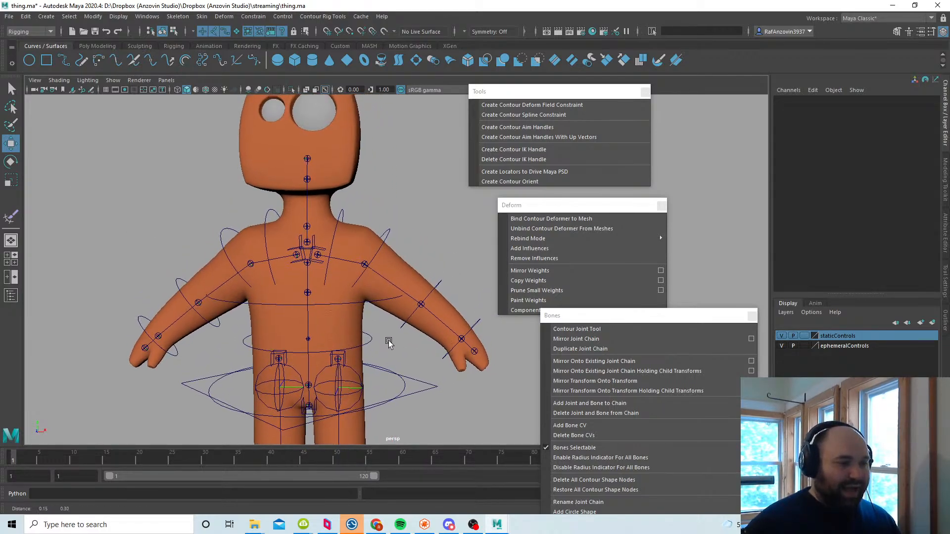
pyautogui.keyDown('alt'); pyautogui.moveTo(390, 341); pyautogui.dragTo(396, 350, button='right'); pyautogui.keyUp('alt')
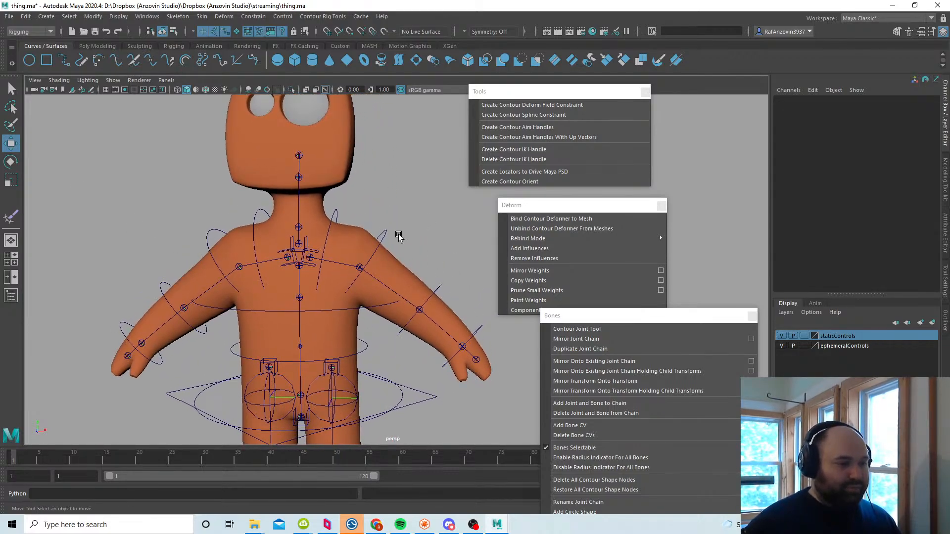
pyautogui.click(401, 246)
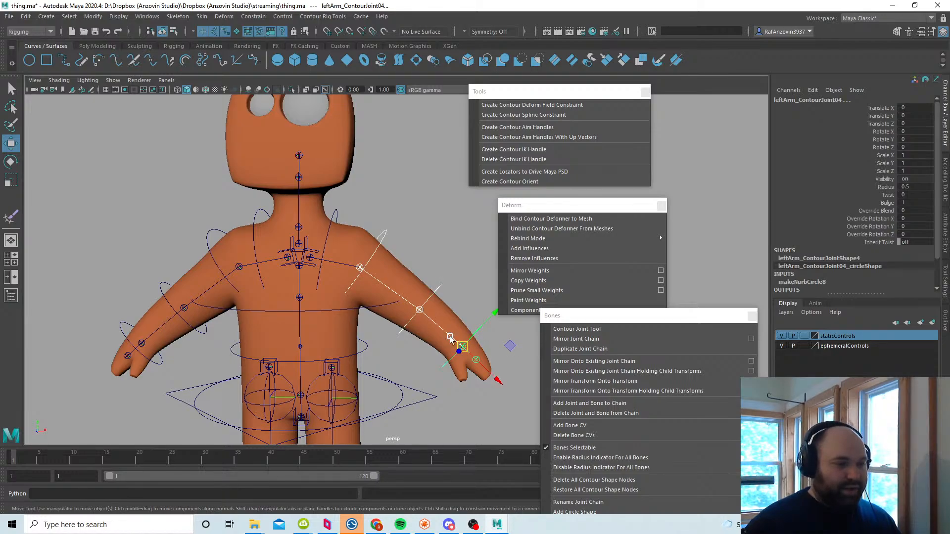
pyautogui.keyDown('alt'); pyautogui.moveTo(438, 339); pyautogui.dragTo(401, 341); pyautogui.keyUp('alt')
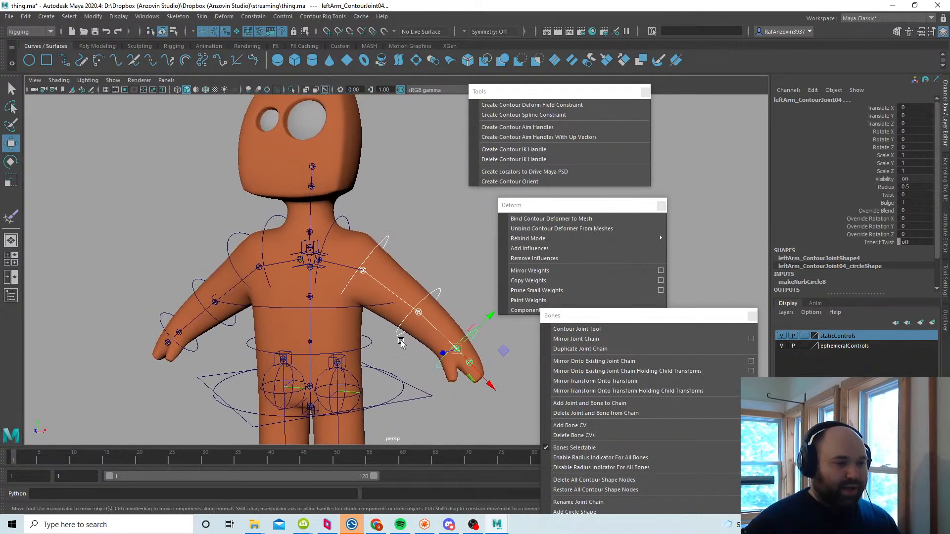
pyautogui.moveTo(611, 315); pyautogui.dragTo(685, 237)
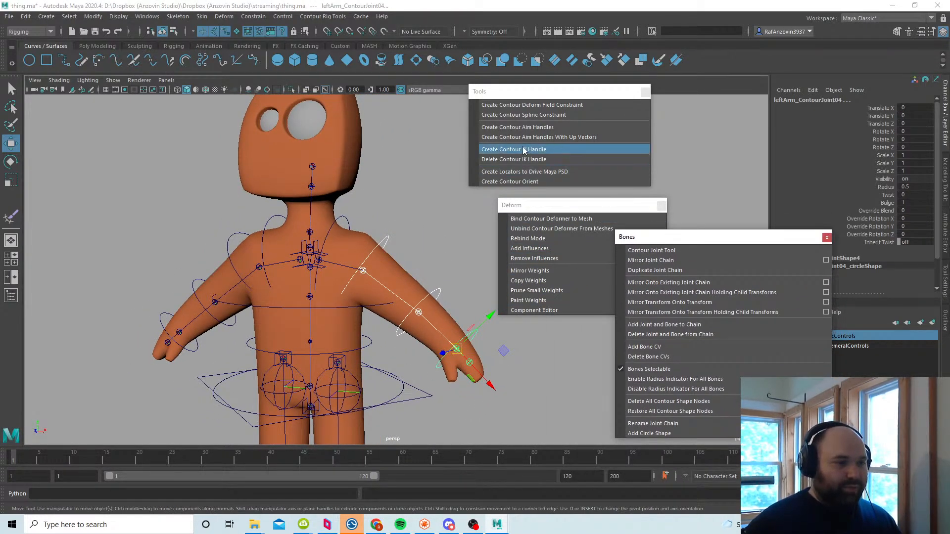
pyautogui.click(523, 149)
# Step: Open the Outliner and select ContourIKHandle1 inside ContourIKHandleBuffer1
pyautogui.keyDown('alt'); pyautogui.moveTo(487, 356); pyautogui.dragTo(464, 366); pyautogui.keyUp('alt')
pyautogui.moveTo(700, 242); pyautogui.dragTo(665, 363)
pyautogui.keyDown('alt'); pyautogui.moveTo(476, 357); pyautogui.dragTo(475, 344, button='middle'); pyautogui.keyUp('alt')
pyautogui.click(147, 16)
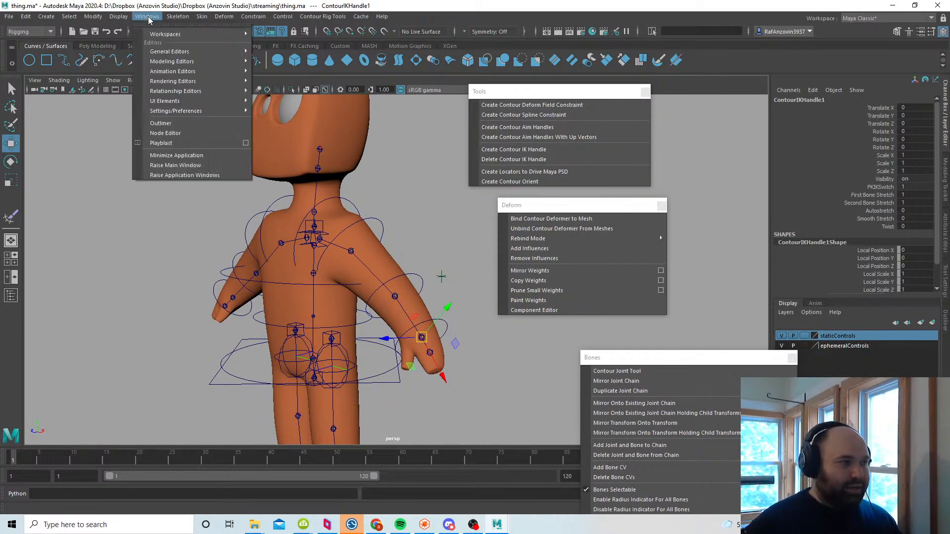
pyautogui.click(210, 123)
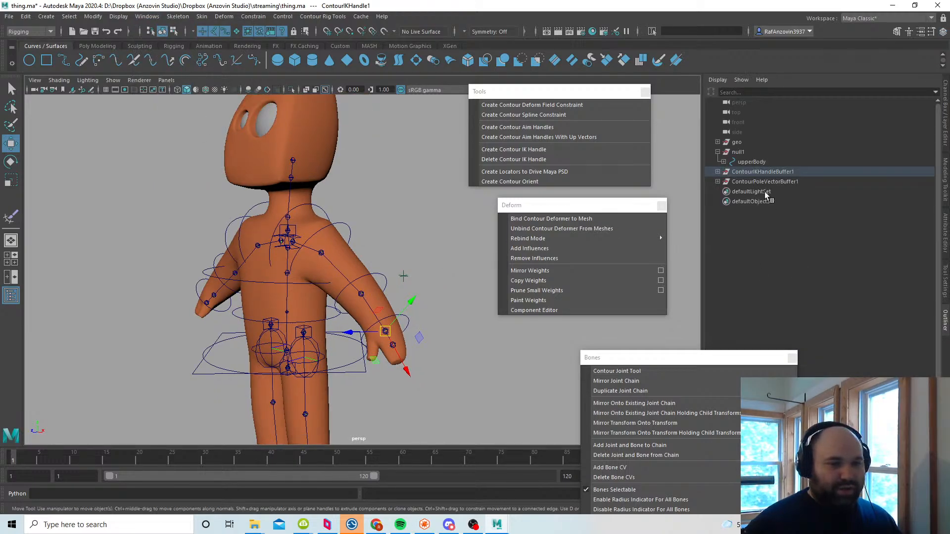
pyautogui.click(717, 171)
pyautogui.click(772, 181)
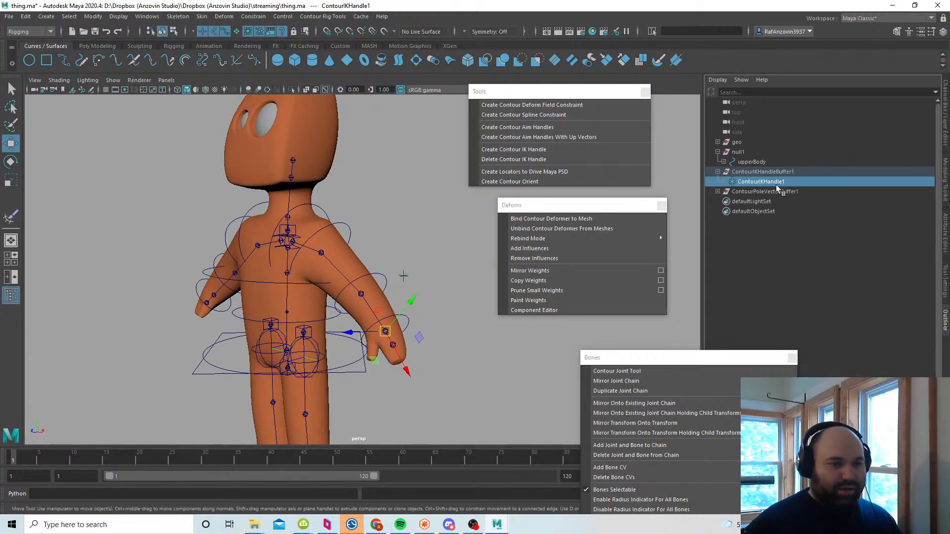
# Step: Enlarge the left arm's IK handle by setting its shape's Local Scale X, Y and Z to 8.9
pyautogui.click(941, 134)
pyautogui.scroll(-1, 881, 198)
pyautogui.moveTo(881, 249); pyautogui.dragTo(881, 265)
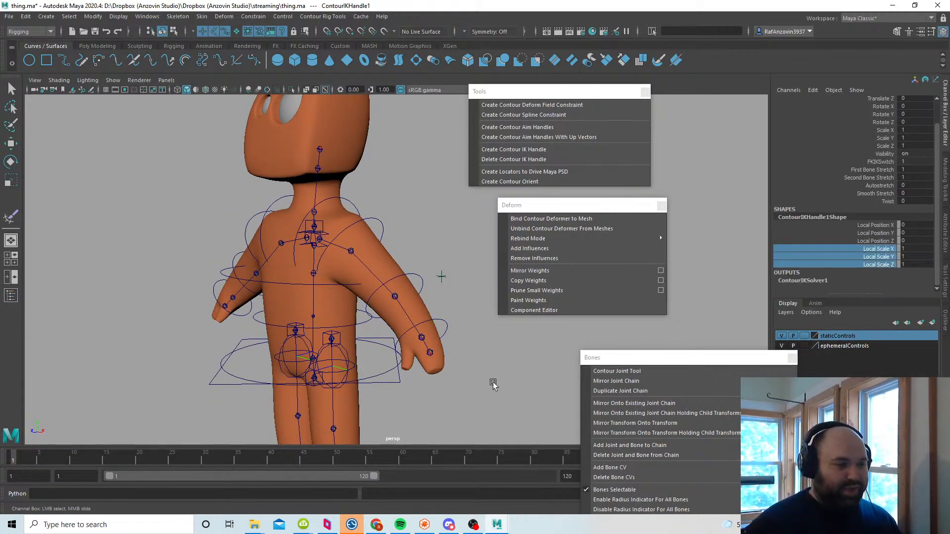
pyautogui.press('w')
pyautogui.moveTo(493, 385); pyautogui.dragTo(527, 389, button='middle')
# Step: Test-move the left arm's IK handle and undo the move
pyautogui.keyDown('alt'); pyautogui.moveTo(459, 369); pyautogui.dragTo(450, 389); pyautogui.keyUp('alt')
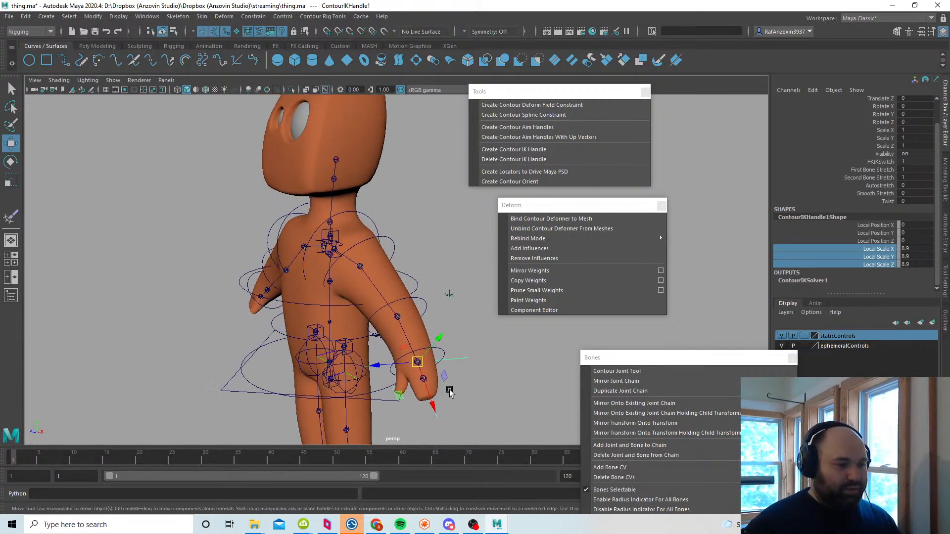
pyautogui.moveTo(414, 361); pyautogui.dragTo(407, 341)
pyautogui.hotkey('ctrl', 'z')
pyautogui.keyDown('alt'); pyautogui.moveTo(476, 352); pyautogui.dragTo(433, 372); pyautogui.keyUp('alt')
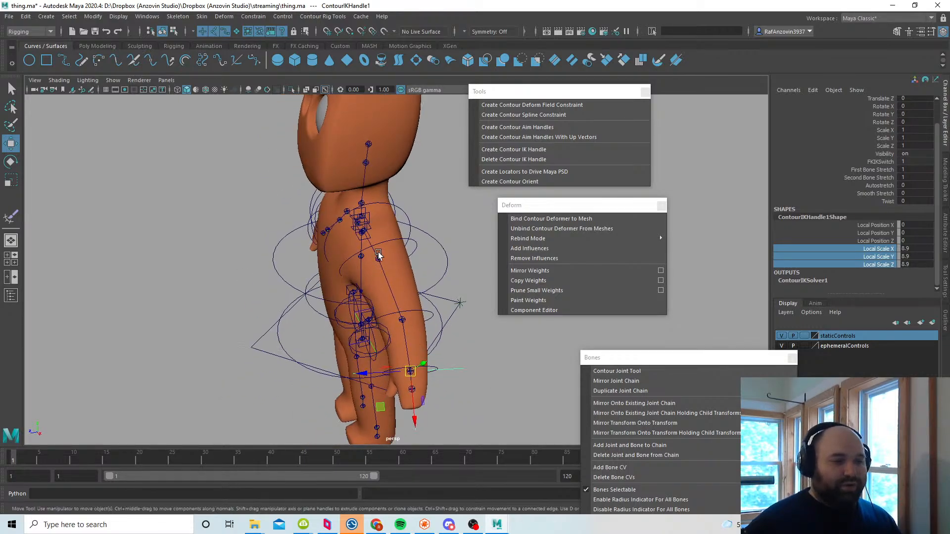
# Step: Pull the left arm's IK handle well beyond the hand and examine the arm's reach
pyautogui.keyDown('alt'); pyautogui.moveTo(439, 319); pyautogui.dragTo(434, 365); pyautogui.keyUp('alt')
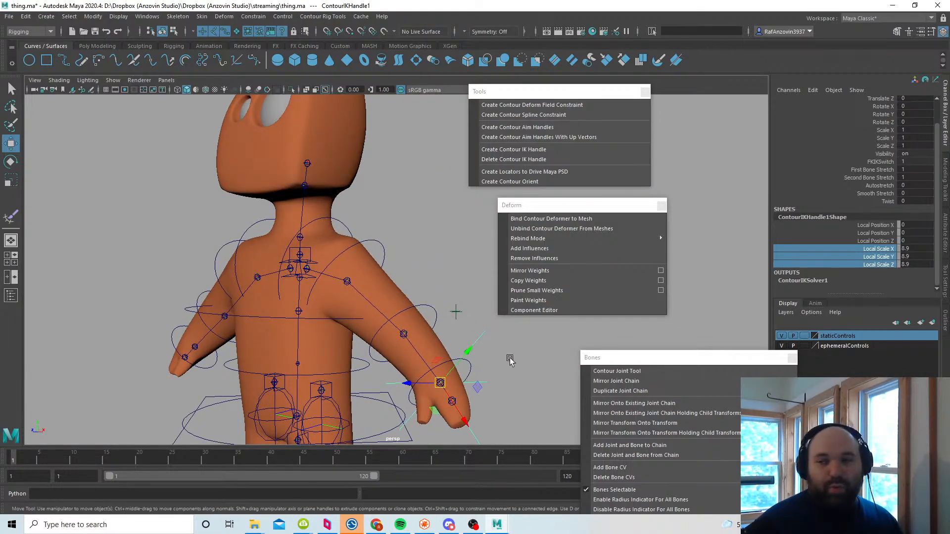
pyautogui.keyDown('alt'); pyautogui.moveTo(510, 370); pyautogui.dragTo(546, 406); pyautogui.keyUp('alt')
pyautogui.keyDown('alt'); pyautogui.moveTo(495, 388); pyautogui.dragTo(480, 369, button='middle'); pyautogui.keyUp('alt')
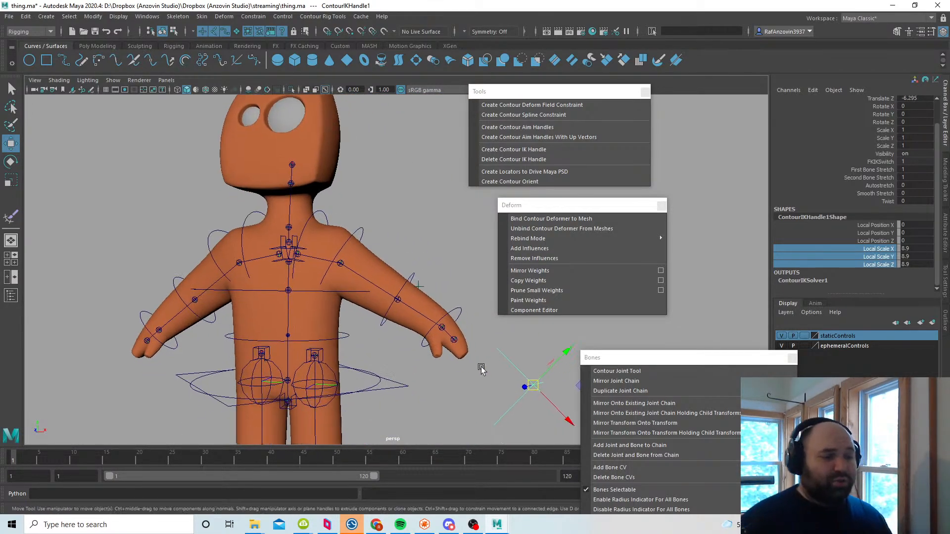
pyautogui.keyDown('alt'); pyautogui.moveTo(479, 369); pyautogui.dragTo(488, 377, button='right'); pyautogui.keyUp('alt')
pyautogui.keyDown('alt'); pyautogui.moveTo(488, 378); pyautogui.dragTo(490, 387, button='middle'); pyautogui.keyUp('alt')
pyautogui.keyDown('alt'); pyautogui.moveTo(489, 388); pyautogui.dragTo(454, 387, button='right'); pyautogui.keyUp('alt')
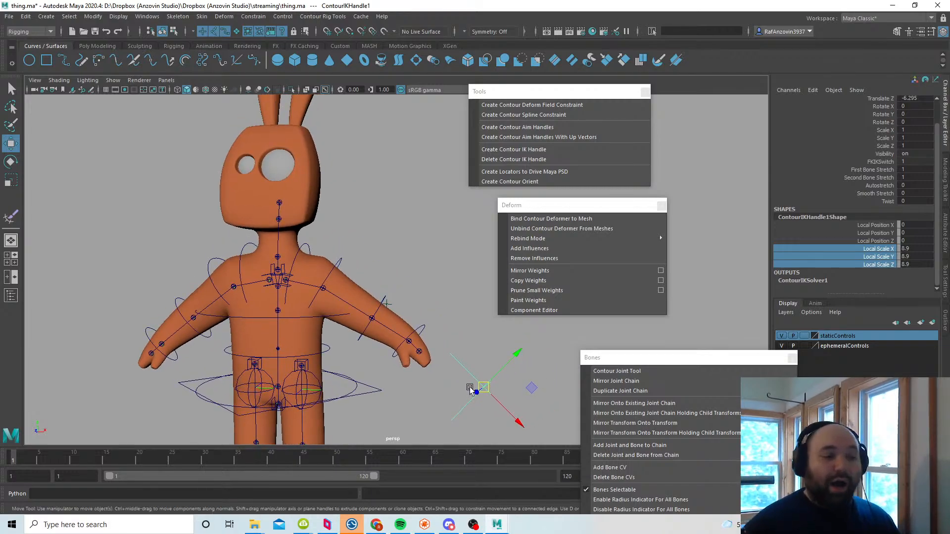
pyautogui.keyDown('alt'); pyautogui.moveTo(446, 383); pyautogui.dragTo(475, 395); pyautogui.keyUp('alt')
pyautogui.keyDown('alt'); pyautogui.moveTo(475, 394); pyautogui.dragTo(447, 381, button='right'); pyautogui.keyUp('alt')
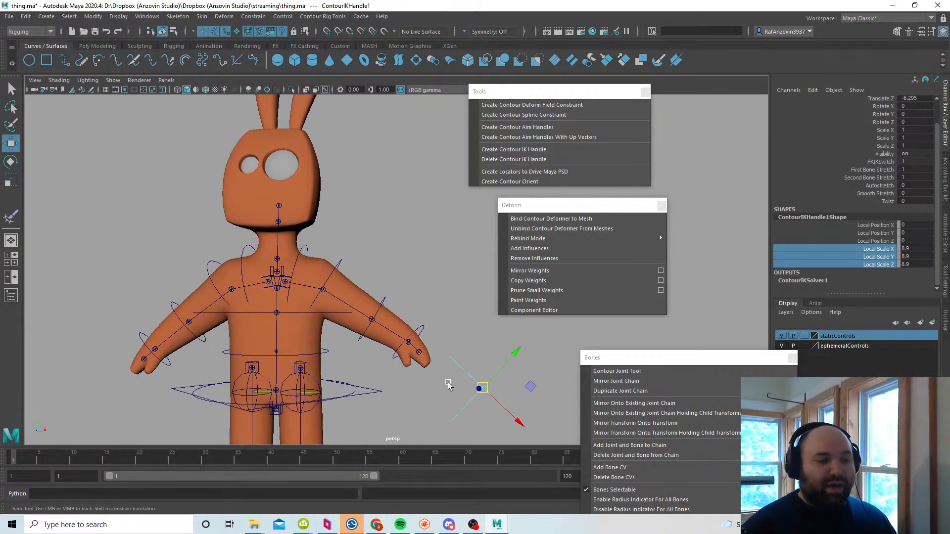
pyautogui.keyDown('alt'); pyautogui.moveTo(447, 381); pyautogui.dragTo(449, 376, button='middle'); pyautogui.keyUp('alt')
pyautogui.keyDown('alt'); pyautogui.moveTo(449, 376); pyautogui.dragTo(464, 379, button='right'); pyautogui.keyUp('alt')
pyautogui.keyDown('alt'); pyautogui.moveTo(465, 379); pyautogui.dragTo(463, 382, button='middle'); pyautogui.keyUp('alt')
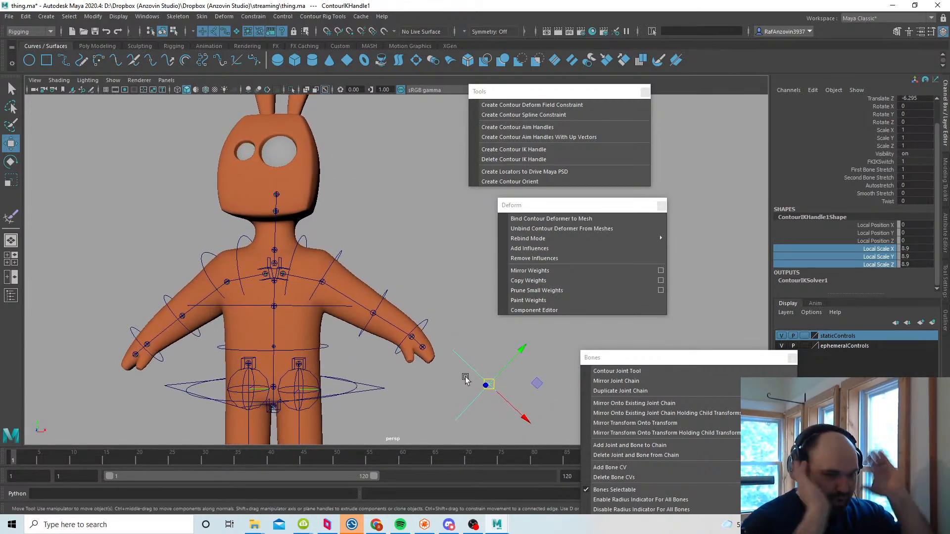
# Step: Set Autostretch to 1 on the left arm's IK handle and move the handle to test the stretching
pyautogui.click(883, 185)
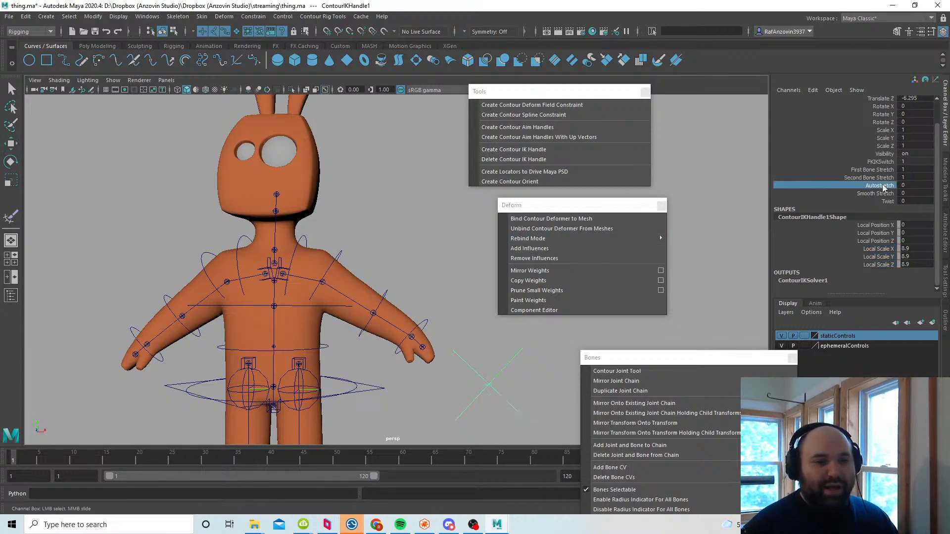
pyautogui.moveTo(470, 332); pyautogui.dragTo(485, 333, button='middle')
pyautogui.press('w')
pyautogui.moveTo(488, 384); pyautogui.dragTo(500, 346)
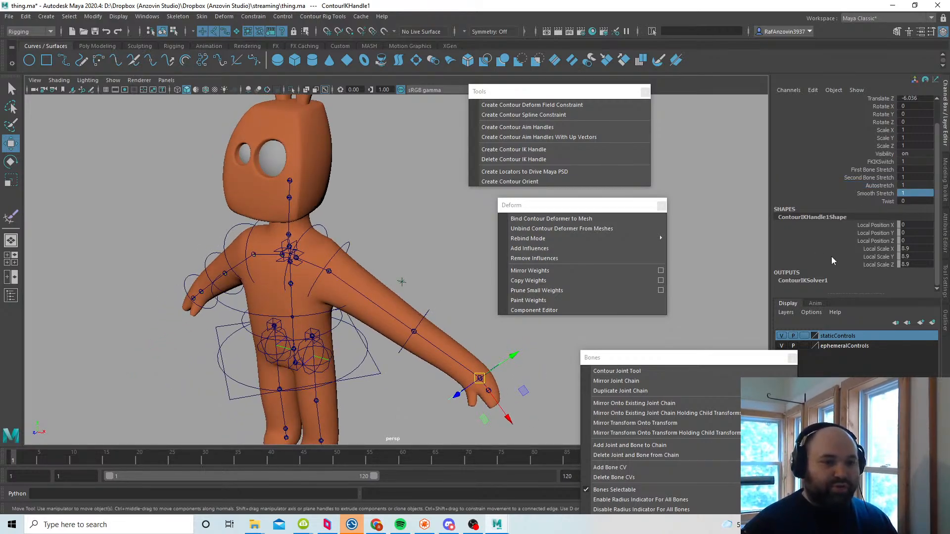
pyautogui.keyDown('alt'); pyautogui.moveTo(490, 332); pyautogui.dragTo(407, 328); pyautogui.keyUp('alt')
pyautogui.keyDown('alt'); pyautogui.moveTo(455, 339); pyautogui.dragTo(451, 342, button='middle'); pyautogui.keyUp('alt')
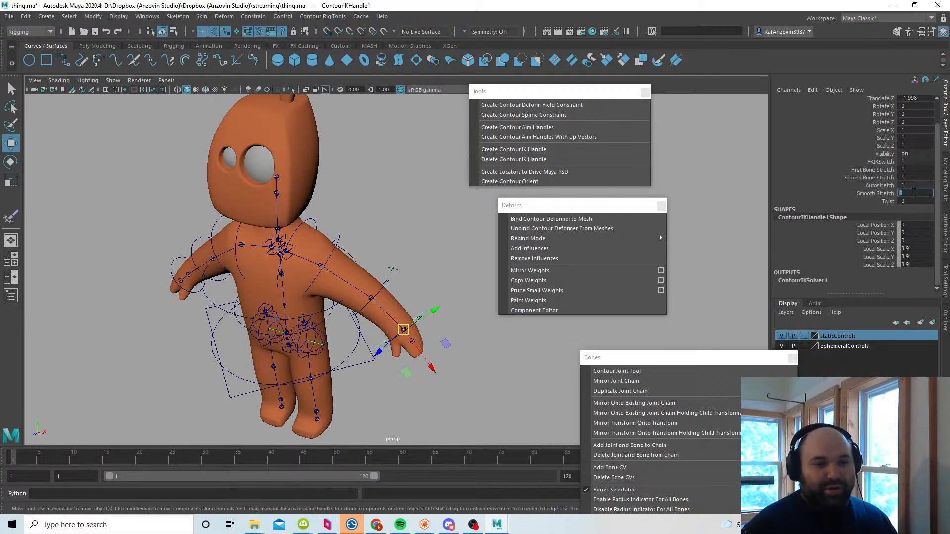
# Step: Compare Smooth Stretch values 0 and 1 while moving the left arm's IK handle
pyautogui.press('Return')
pyautogui.keyDown('alt'); pyautogui.moveTo(444, 342); pyautogui.dragTo(399, 335); pyautogui.keyUp('alt')
pyautogui.keyDown('alt'); pyautogui.moveTo(432, 342); pyautogui.dragTo(425, 346, button='middle'); pyautogui.keyUp('alt')
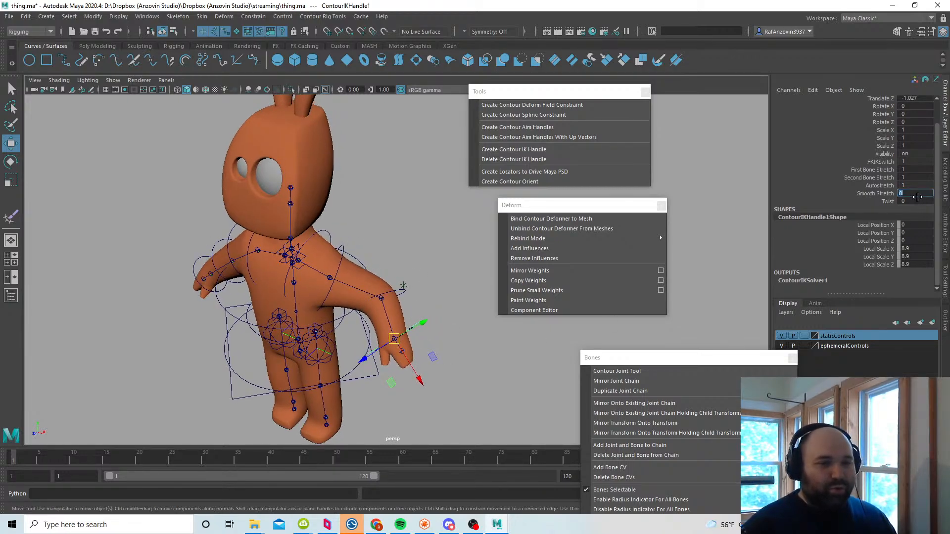
pyautogui.click(893, 195)
pyautogui.click(918, 193)
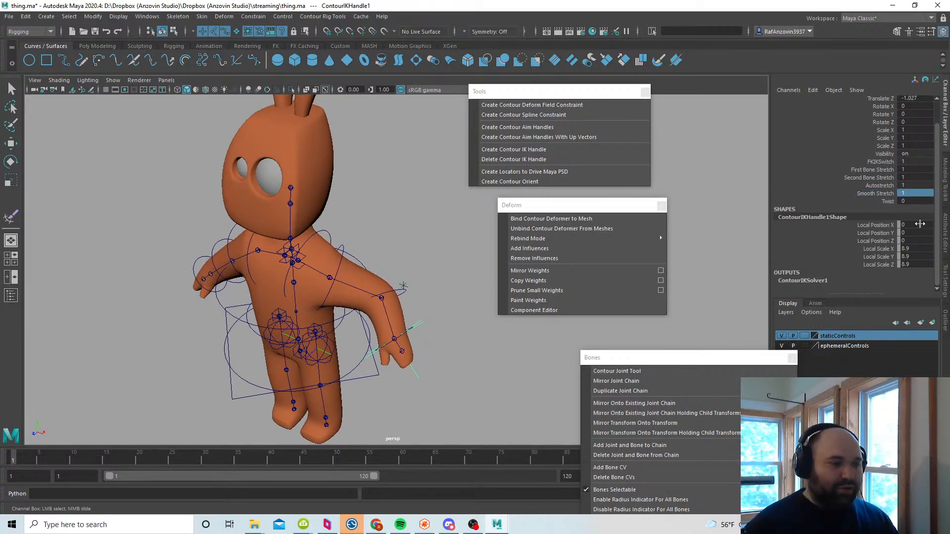
pyautogui.press('w')
pyautogui.moveTo(395, 344); pyautogui.dragTo(417, 360)
pyautogui.keyDown('alt'); pyautogui.moveTo(433, 372); pyautogui.dragTo(421, 390, button='middle'); pyautogui.keyUp('alt')
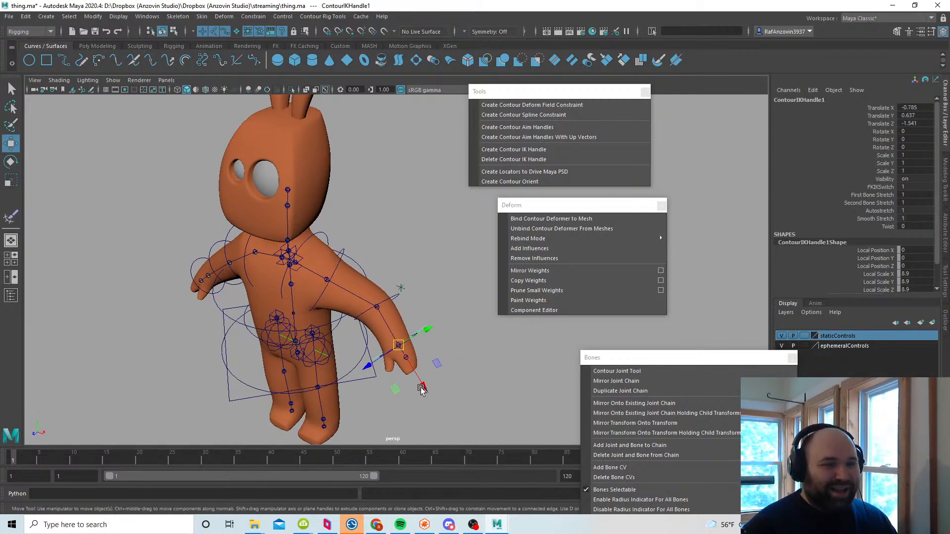
# Step: Try Smooth Stretch at 4 and move the left arm's IK handle outward and back
pyautogui.write('4')
pyautogui.press('Return')
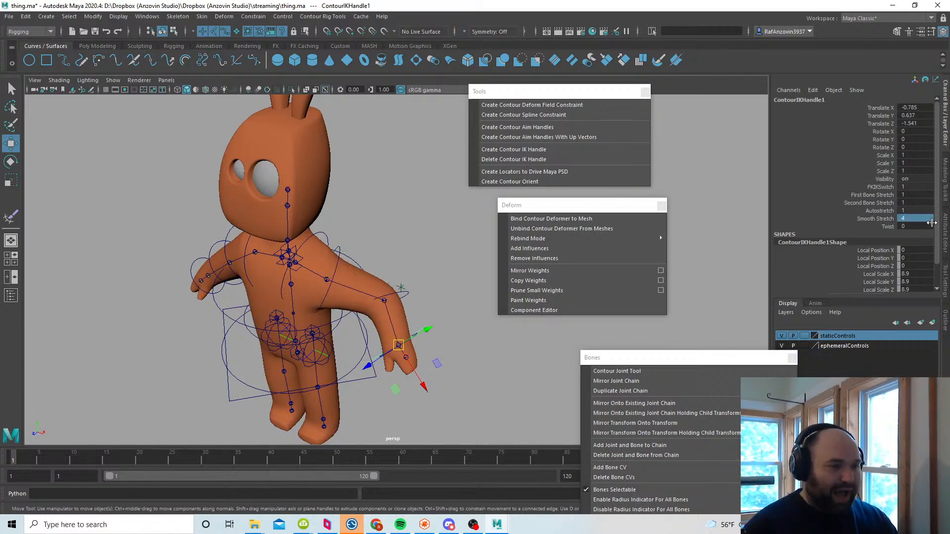
pyautogui.moveTo(398, 344); pyautogui.dragTo(443, 380)
pyautogui.moveTo(415, 366); pyautogui.dragTo(390, 344)
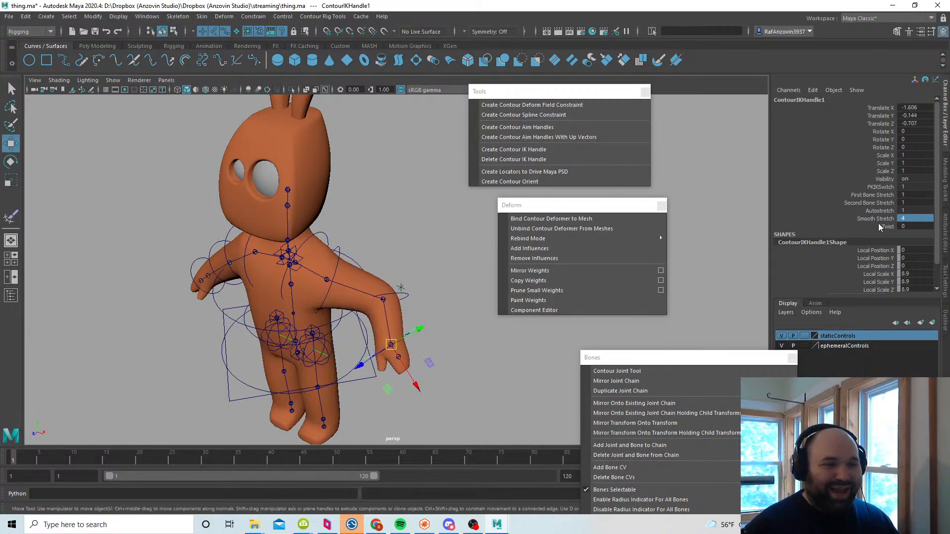
# Step: Return Smooth Stretch to 1 and test the arm with a small move of the IK handle
pyautogui.click(908, 218)
pyautogui.write('1')
pyautogui.press('Return')
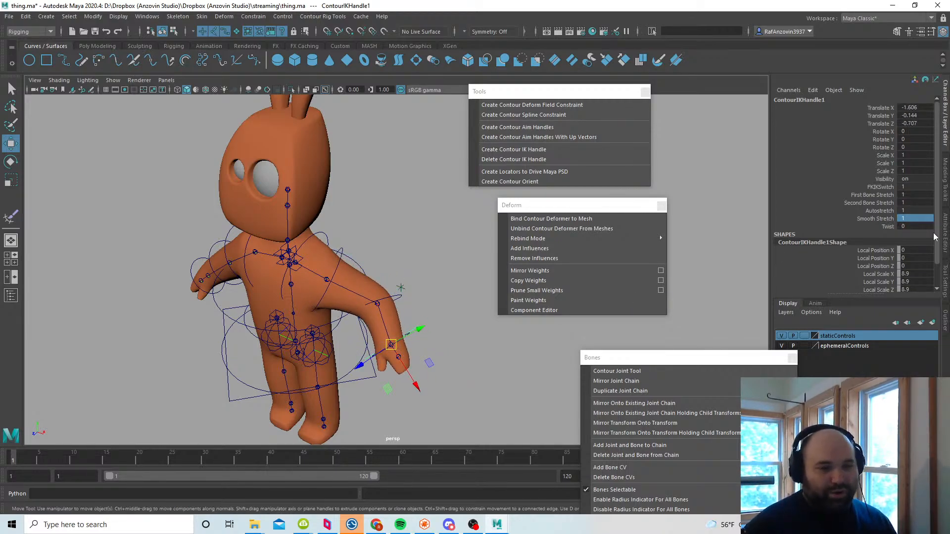
pyautogui.moveTo(391, 344)
pyautogui.mouseDown()
pyautogui.moveTo(430, 372)
pyautogui.moveTo(395, 340)
pyautogui.mouseUp()
# Step: Reset the left arm's IK handle by setting Translate X, Y and Z to 0
pyautogui.moveTo(919, 106); pyautogui.dragTo(918, 127)
pyautogui.write('0')
pyautogui.press('Return')
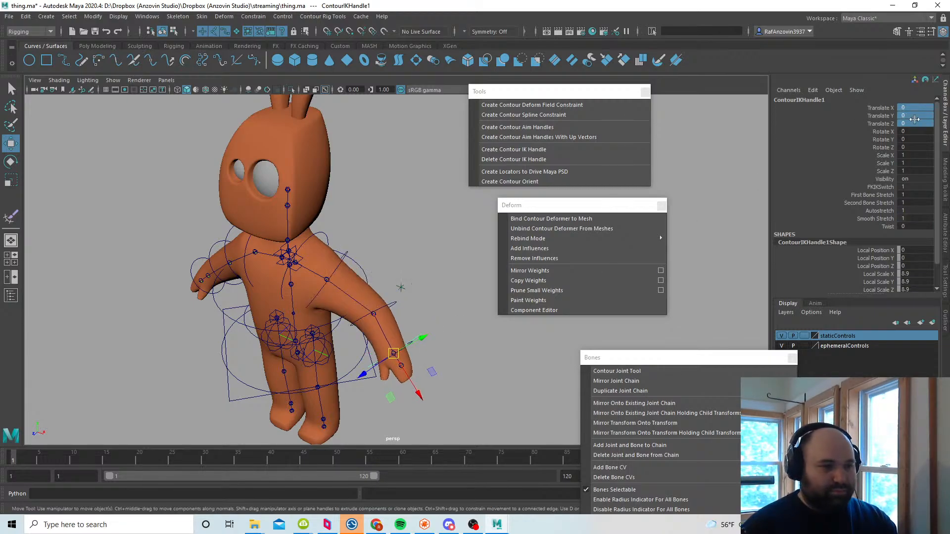
# Step: Inspect the left elbow at the rest pose and set the IK handle's Smooth Stretch to 0
pyautogui.keyDown('alt'); pyautogui.moveTo(438, 330); pyautogui.dragTo(426, 346); pyautogui.keyUp('alt')
pyautogui.keyDown('alt'); pyautogui.moveTo(426, 346); pyautogui.dragTo(431, 352, button='right'); pyautogui.keyUp('alt')
pyautogui.keyDown('alt'); pyautogui.moveTo(432, 351); pyautogui.dragTo(434, 352); pyautogui.keyUp('alt')
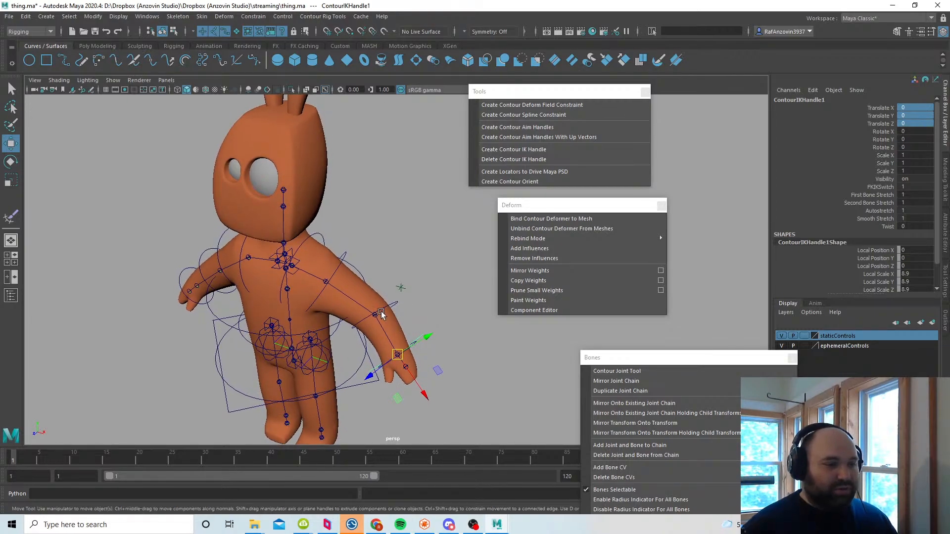
pyautogui.keyDown('alt'); pyautogui.moveTo(363, 320); pyautogui.dragTo(339, 343); pyautogui.keyUp('alt')
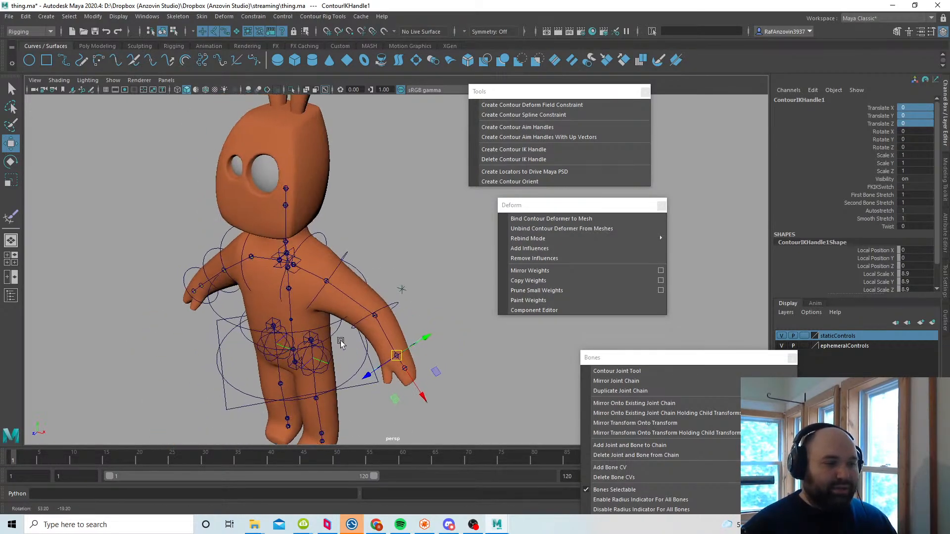
pyautogui.keyDown('alt'); pyautogui.moveTo(339, 343); pyautogui.dragTo(392, 342, button='right'); pyautogui.keyUp('alt')
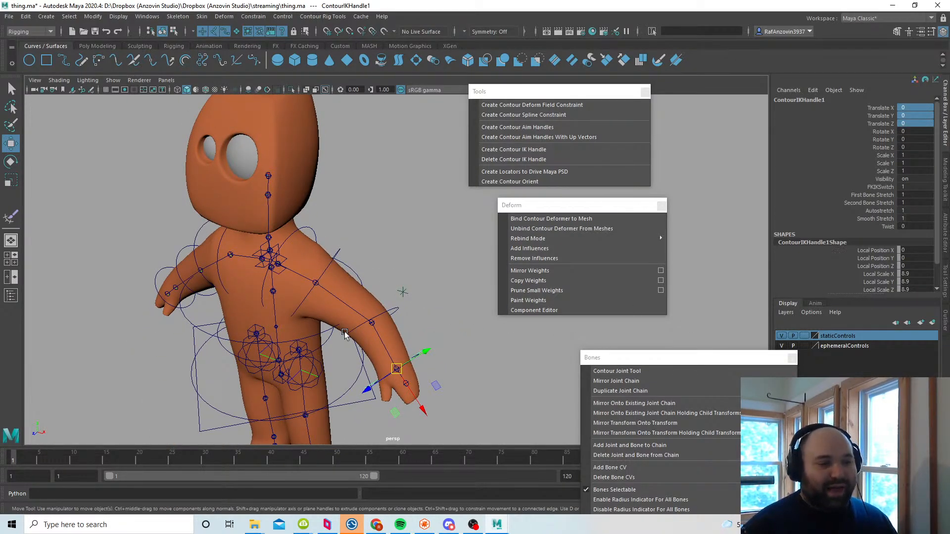
pyautogui.keyDown('alt'); pyautogui.moveTo(435, 366); pyautogui.dragTo(437, 358, button='middle'); pyautogui.keyUp('alt')
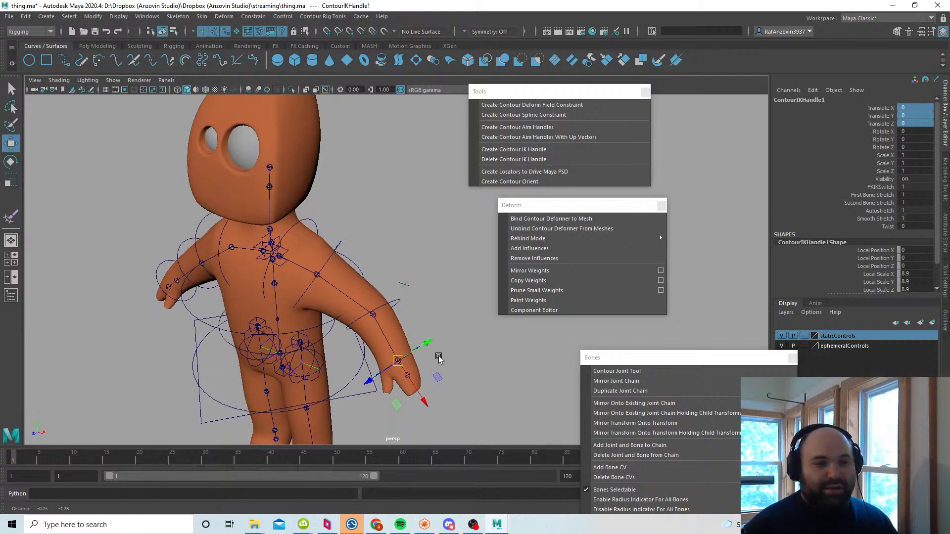
pyautogui.click(907, 218)
pyautogui.write('0')
pyautogui.press('Return')
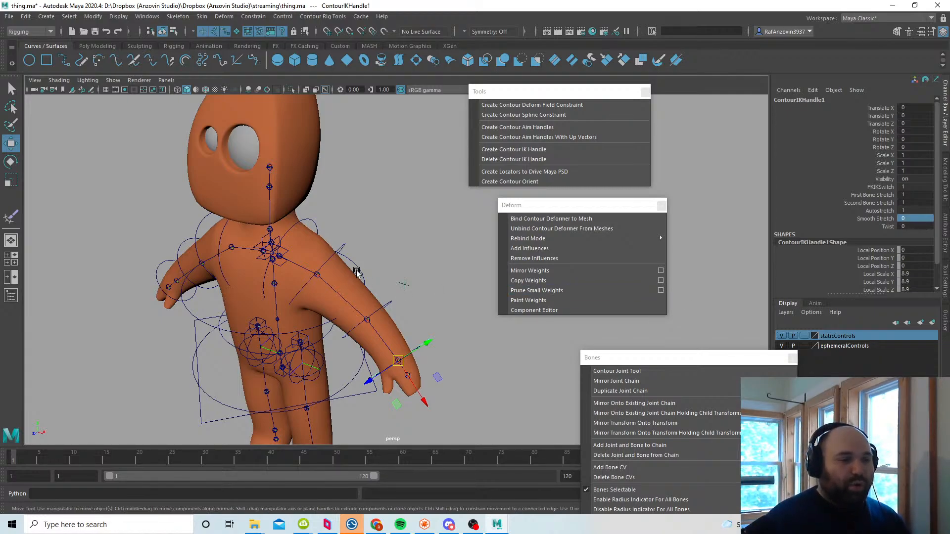
# Step: Create a Contour IK handle for the right arm from its shoulder, elbow and wrist joints
pyautogui.keyDown('alt'); pyautogui.moveTo(435, 331); pyautogui.dragTo(406, 336); pyautogui.keyUp('alt')
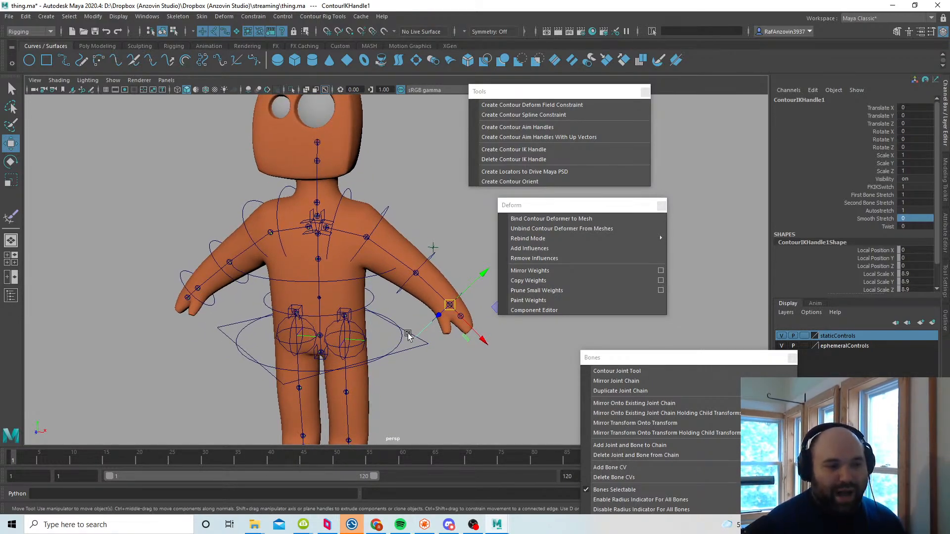
pyautogui.keyDown('alt'); pyautogui.moveTo(444, 353); pyautogui.dragTo(324, 360); pyautogui.keyUp('alt')
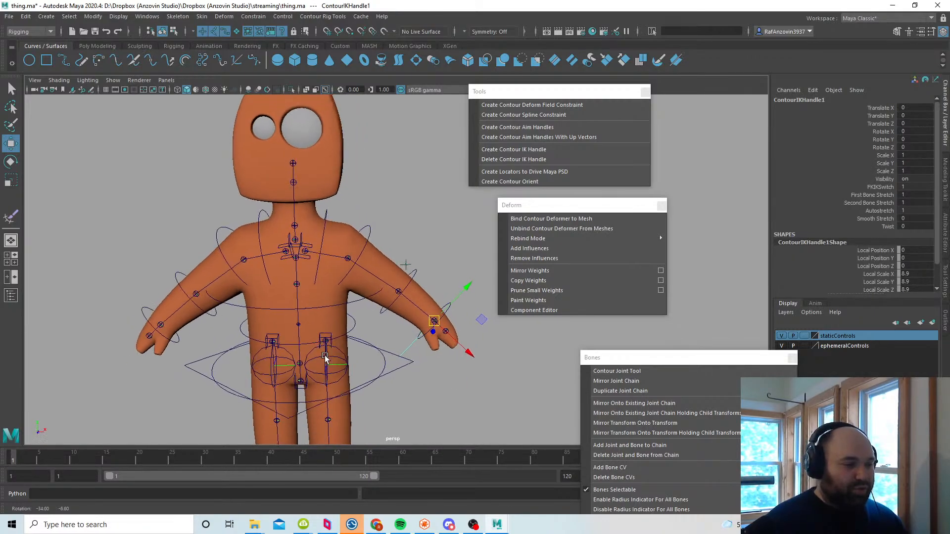
pyautogui.keyDown('alt'); pyautogui.moveTo(324, 360); pyautogui.dragTo(399, 339, button='middle'); pyautogui.keyUp('alt')
pyautogui.click(322, 227)
pyautogui.click(327, 230)
pyautogui.keyDown('shift'); pyautogui.click(289, 275); pyautogui.keyUp('shift')
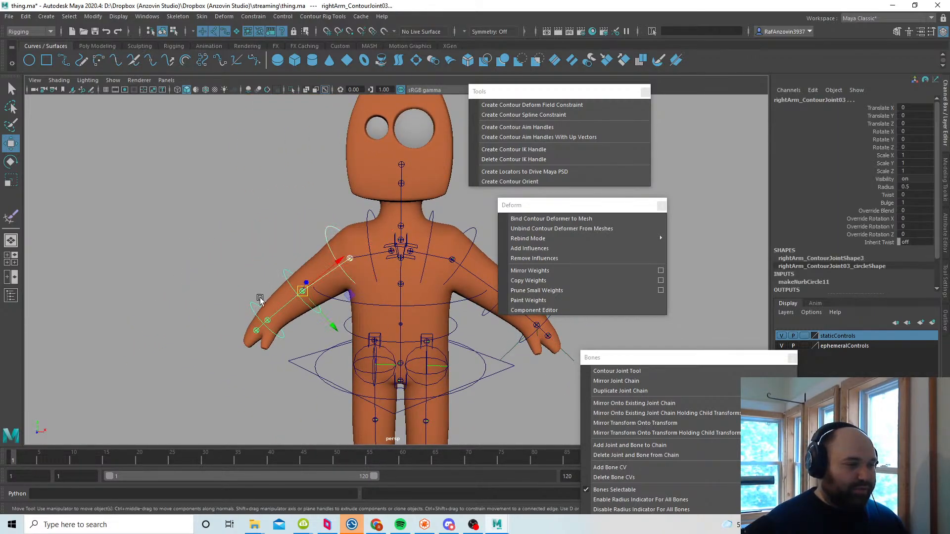
pyautogui.keyDown('shift'); pyautogui.click(255, 305); pyautogui.keyUp('shift')
pyautogui.keyDown('alt'); pyautogui.moveTo(278, 331); pyautogui.dragTo(302, 316); pyautogui.keyUp('alt')
pyautogui.keyDown('alt'); pyautogui.moveTo(301, 316); pyautogui.dragTo(278, 320, button='middle'); pyautogui.keyUp('alt')
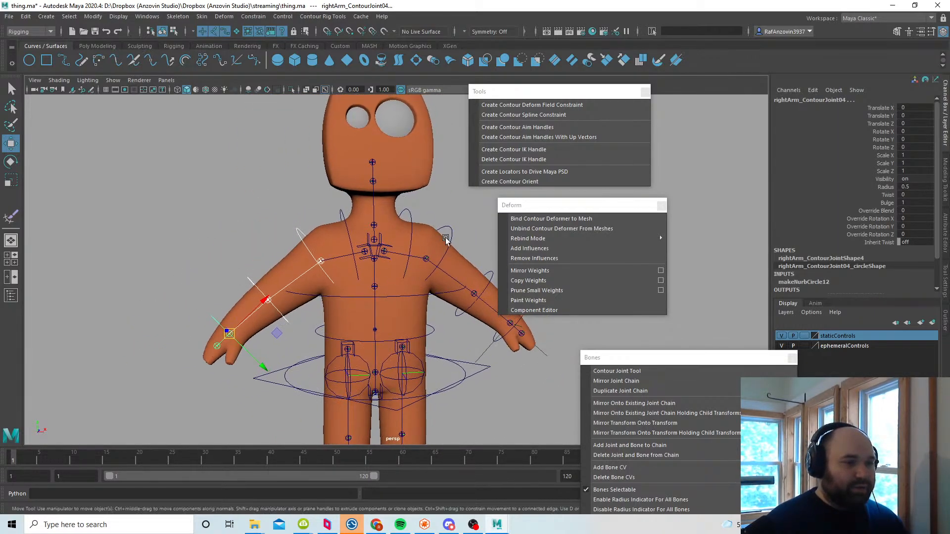
pyautogui.click(540, 150)
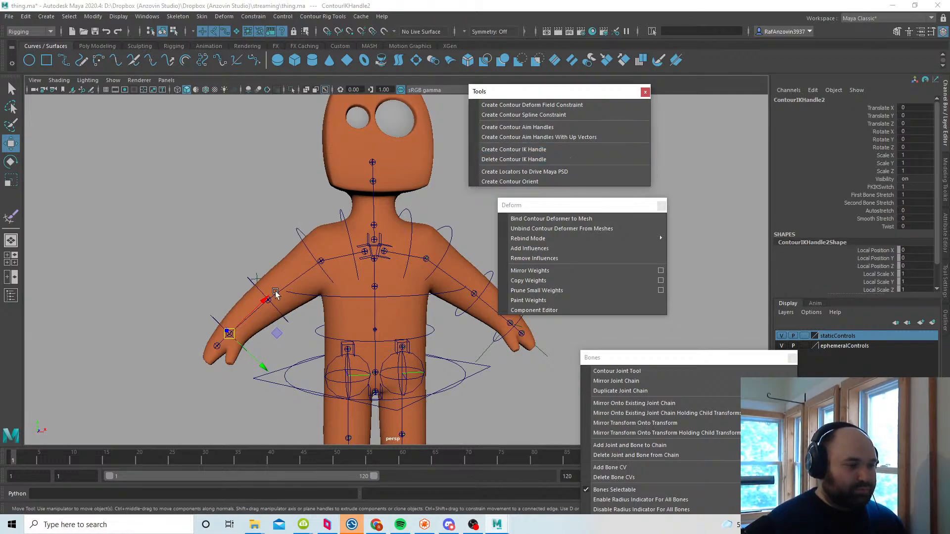
# Step: Enlarge the right arm's IK handle by setting its shape's Local Scale X, Y and Z to 10.3
pyautogui.keyDown('alt'); pyautogui.moveTo(276, 292); pyautogui.dragTo(293, 318); pyautogui.keyUp('alt')
pyautogui.keyDown('alt'); pyautogui.moveTo(292, 318); pyautogui.dragTo(296, 305, button='middle'); pyautogui.keyUp('alt')
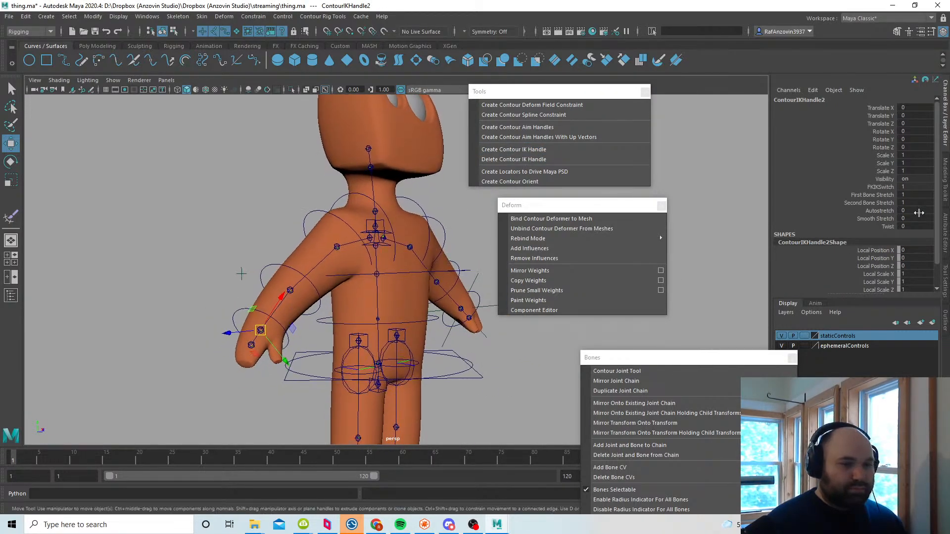
pyautogui.moveTo(880, 272); pyautogui.dragTo(881, 289)
pyautogui.moveTo(272, 303); pyautogui.dragTo(294, 296, button='middle')
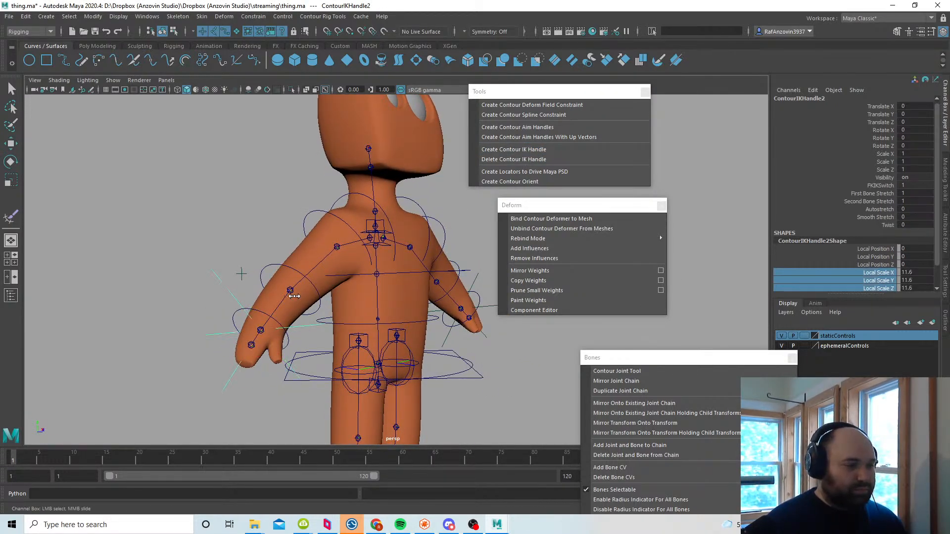
pyautogui.keyDown('alt'); pyautogui.moveTo(362, 329); pyautogui.dragTo(398, 326); pyautogui.keyUp('alt')
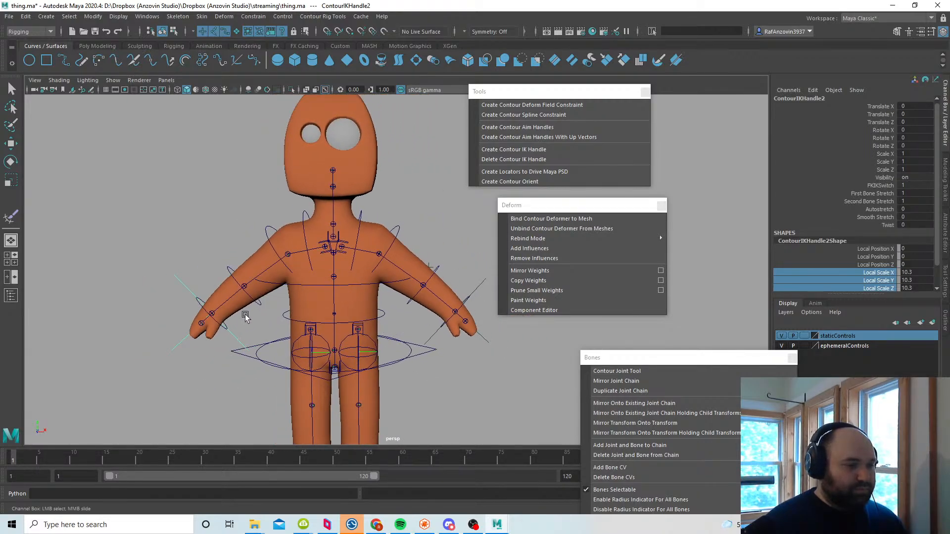
# Step: Test the right arm's IK handle by moving it slightly toward the body, and undo the move
pyautogui.press('w')
pyautogui.moveTo(210, 310); pyautogui.dragTo(217, 293)
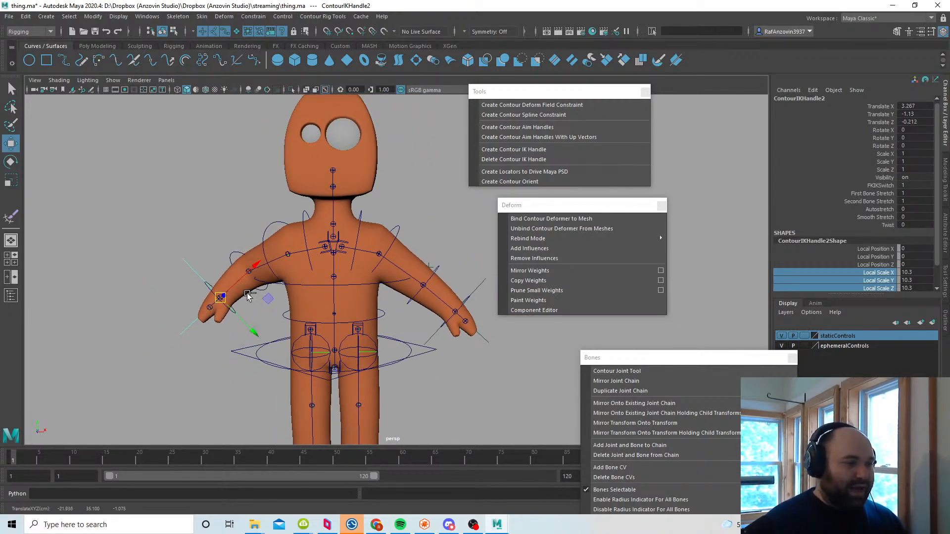
pyautogui.hotkey('ctrl', 'z')
# Step: Select the IK handles of both arms and add a circle shape to them
pyautogui.keyDown('shift'); pyautogui.click(483, 281); pyautogui.keyUp('shift')
pyautogui.keyDown('alt'); pyautogui.moveTo(423, 296); pyautogui.dragTo(435, 296); pyautogui.keyUp('alt')
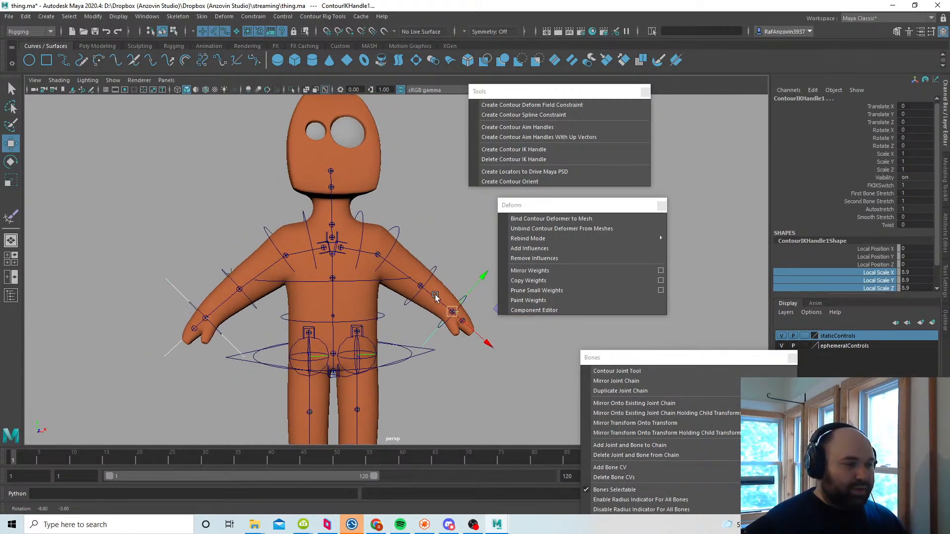
pyautogui.keyDown('alt'); pyautogui.moveTo(436, 296); pyautogui.dragTo(444, 306, button='middle'); pyautogui.keyUp('alt')
pyautogui.scroll(-2, 444, 306)
pyautogui.moveTo(703, 354); pyautogui.dragTo(709, 306)
pyautogui.click(616, 414)
pyautogui.keyDown('alt'); pyautogui.moveTo(336, 349); pyautogui.dragTo(425, 366); pyautogui.keyUp('alt')
pyautogui.click(472, 312)
pyautogui.hotkey('ctrl', 'z')
# Step: Examine the right wrist in wireframe, comparing the IK handle's circle shape with the wrist joint's circle
pyautogui.keyDown('alt'); pyautogui.moveTo(267, 369); pyautogui.dragTo(347, 341, button='middle'); pyautogui.keyUp('alt')
pyautogui.keyDown('alt'); pyautogui.moveTo(346, 341); pyautogui.dragTo(354, 360, button='right'); pyautogui.keyUp('alt')
pyautogui.scroll(3, 355, 360)
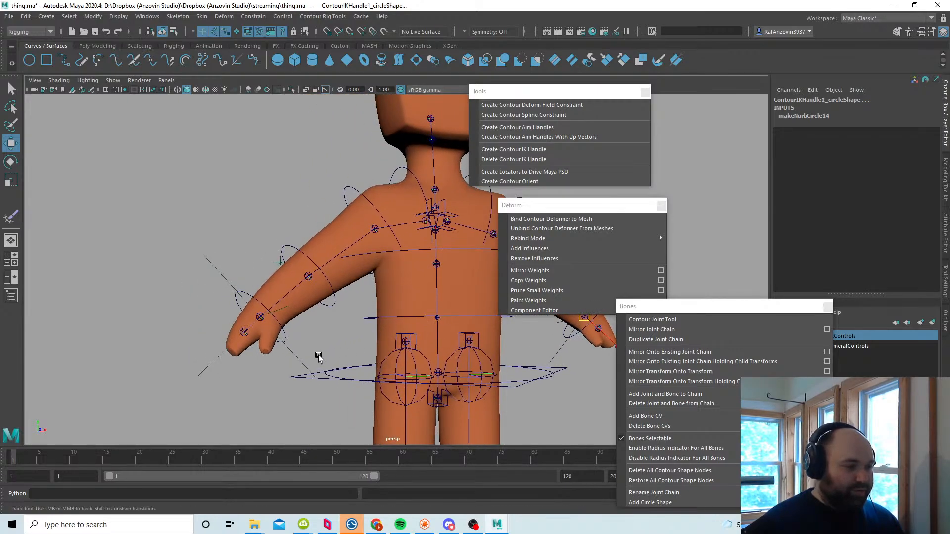
pyautogui.keyDown('alt'); pyautogui.moveTo(318, 355); pyautogui.dragTo(327, 352, button='middle'); pyautogui.keyUp('alt')
pyautogui.press('4')
pyautogui.click(225, 261)
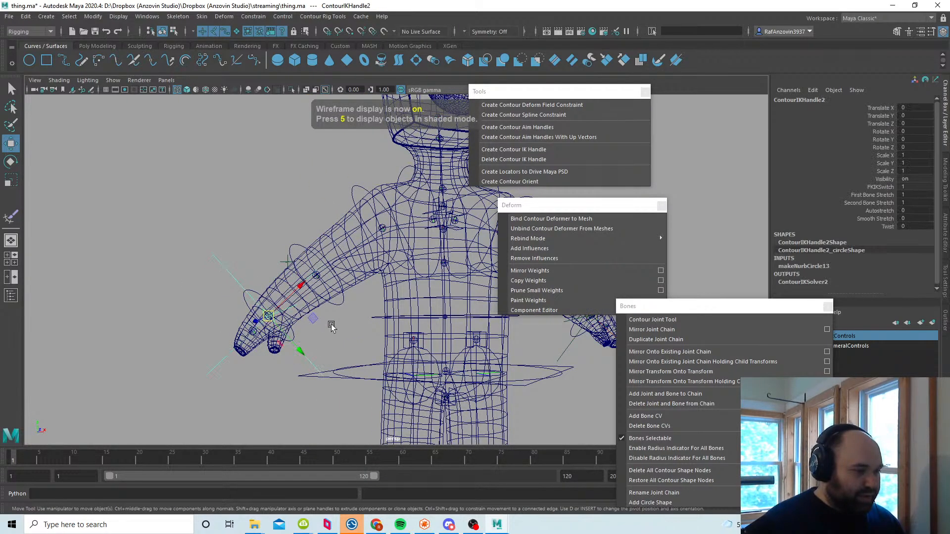
pyautogui.scroll(5, 237, 338)
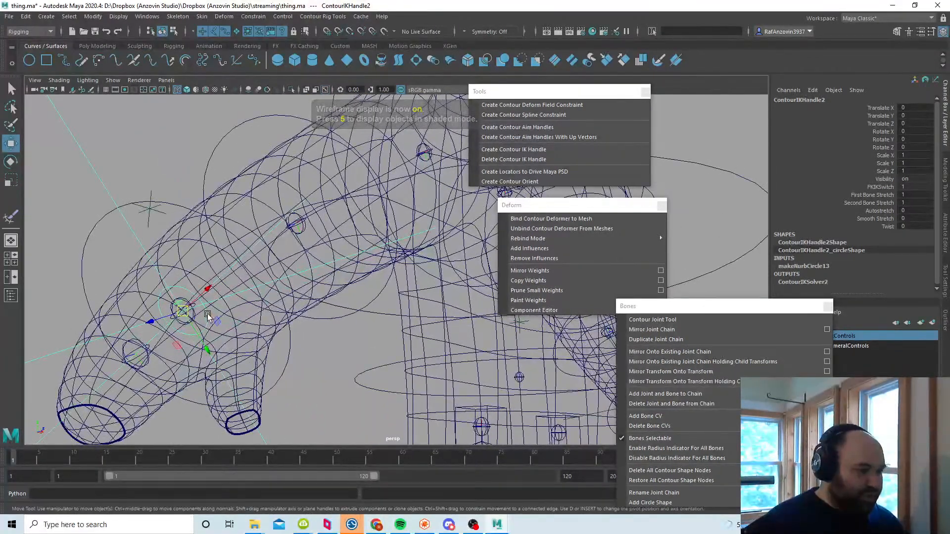
pyautogui.click(333, 353)
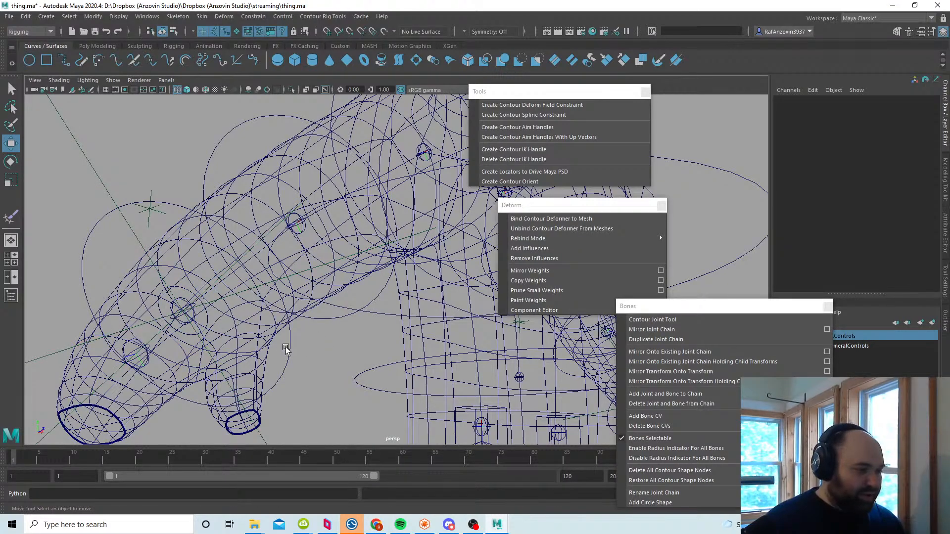
pyautogui.click(285, 348)
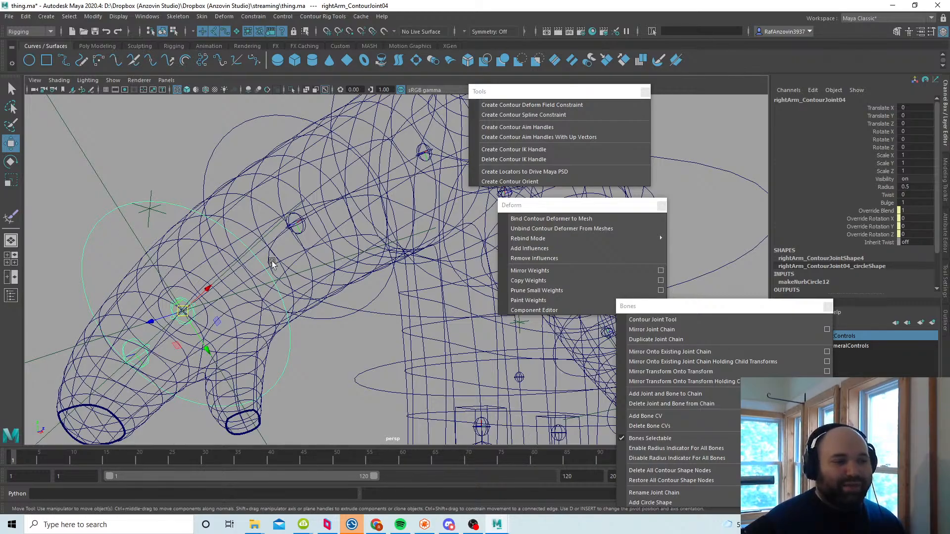
pyautogui.click(332, 357)
pyautogui.click(208, 317)
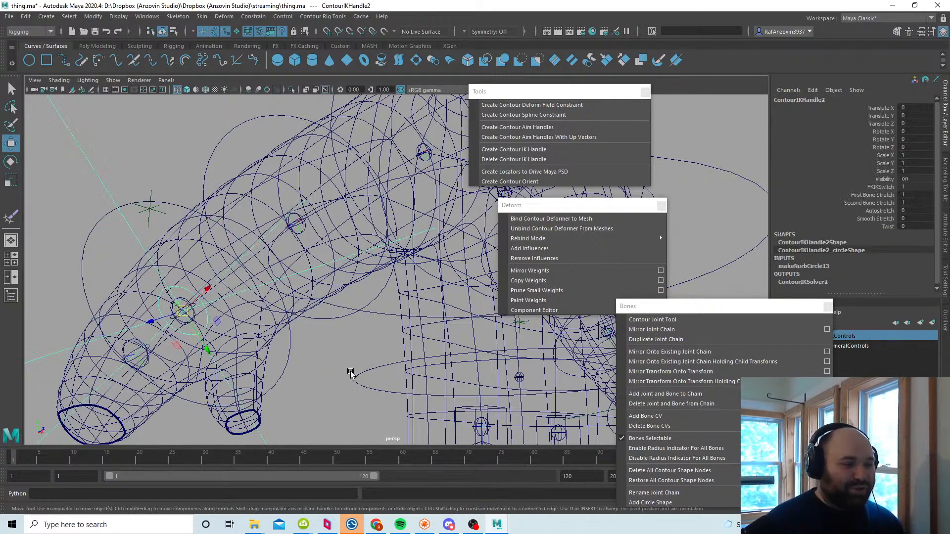
# Step: Select both arms' IK handles and enlarge their circle shapes to a radius of 7.6
pyautogui.keyDown('alt'); pyautogui.moveTo(351, 372); pyautogui.dragTo(316, 374, button='right'); pyautogui.keyUp('alt')
pyautogui.keyDown('alt'); pyautogui.moveTo(316, 374); pyautogui.dragTo(490, 341); pyautogui.keyUp('alt')
pyautogui.keyDown('shift'); pyautogui.click(468, 331); pyautogui.keyUp('shift')
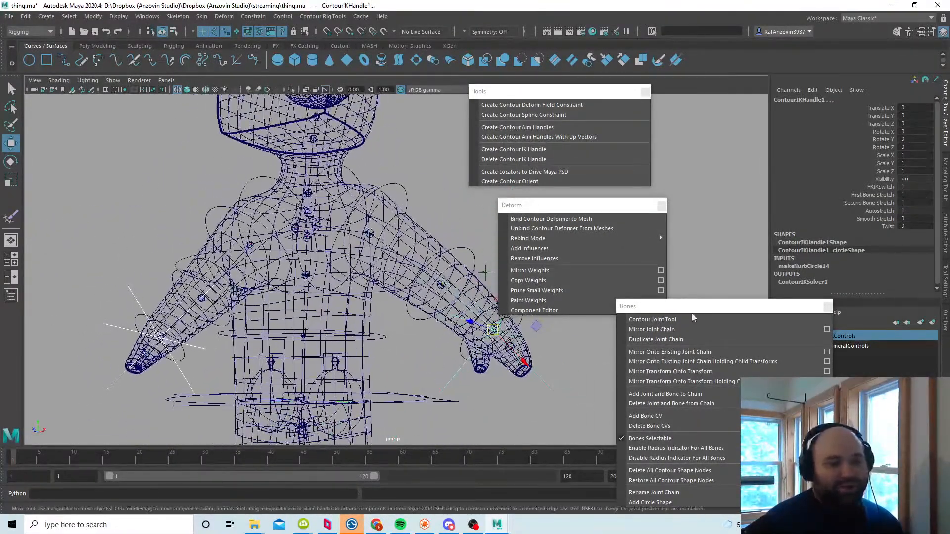
pyautogui.moveTo(692, 308); pyautogui.dragTo(664, 343)
pyautogui.click(823, 267)
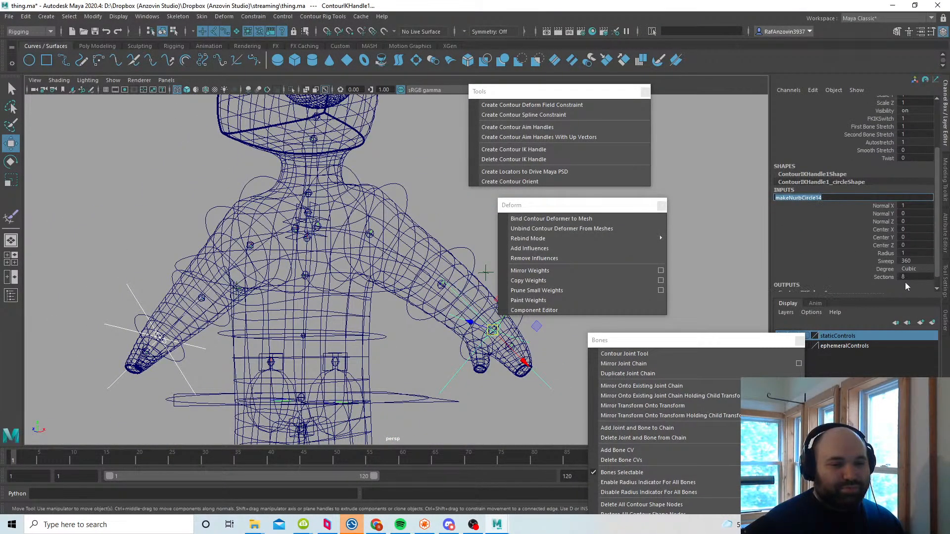
pyautogui.click(885, 252)
pyautogui.moveTo(469, 345); pyautogui.dragTo(492, 346, button='middle')
# Step: Turn both IK handle circles into squares by setting Sections to 4 and Degree to Linear
pyautogui.doubleClick(915, 277)
pyautogui.write('4')
pyautogui.press('Return')
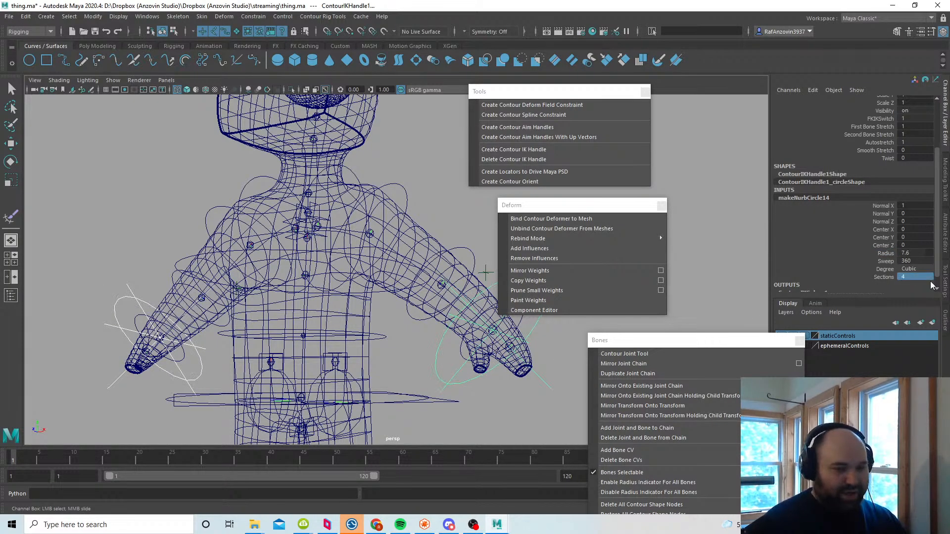
pyautogui.click(912, 270)
pyautogui.click(915, 277)
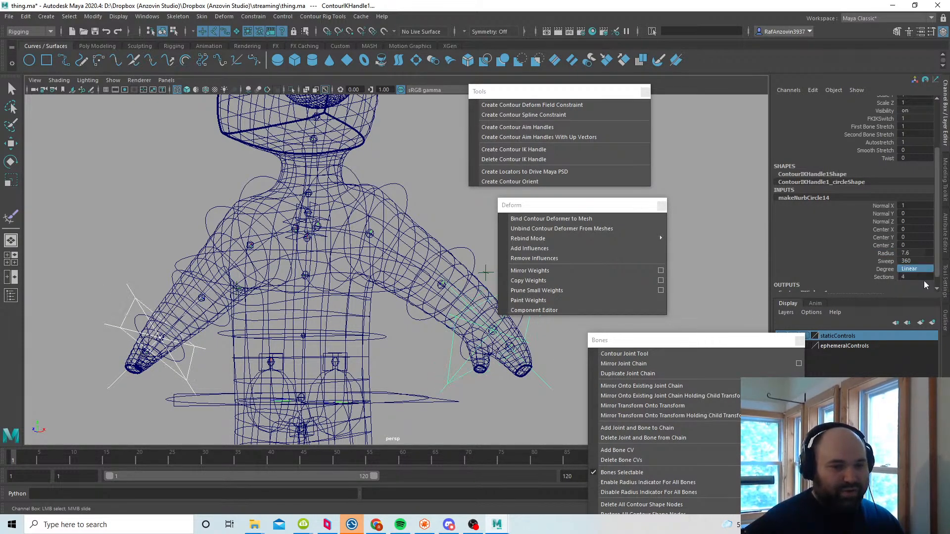
# Step: Display the character shaded with textures and reduce the radius of both IK handle squares to 6.4
pyautogui.keyDown('alt'); pyautogui.moveTo(449, 354); pyautogui.dragTo(399, 346, button='middle'); pyautogui.keyUp('alt')
pyautogui.keyDown('alt'); pyautogui.moveTo(398, 347); pyautogui.dragTo(399, 354, button='right'); pyautogui.keyUp('alt')
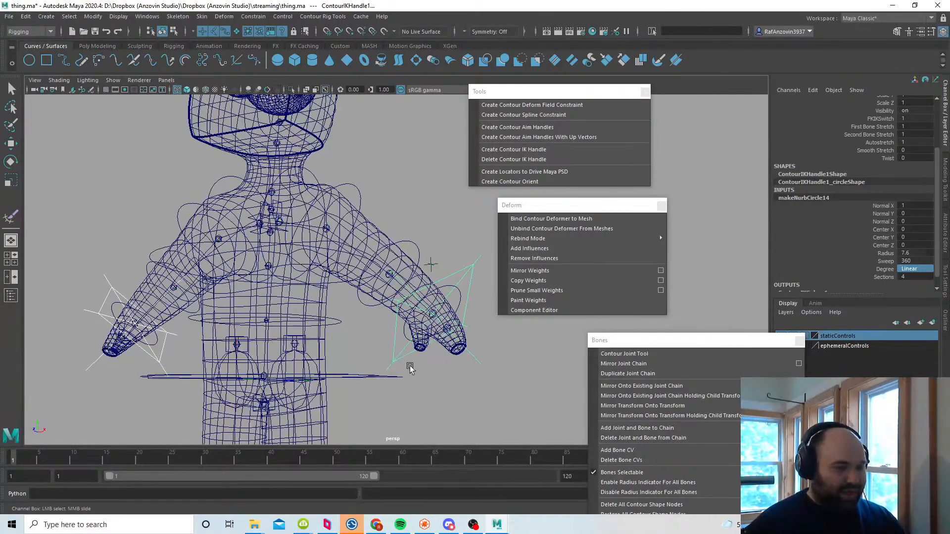
pyautogui.press('6')
pyautogui.moveTo(451, 365)
pyautogui.keyDown('alt'); pyautogui.mouseDown()
pyautogui.moveTo(436, 360)
pyautogui.moveTo(444, 364)
pyautogui.mouseUp(); pyautogui.keyUp('alt')
pyautogui.click(885, 254)
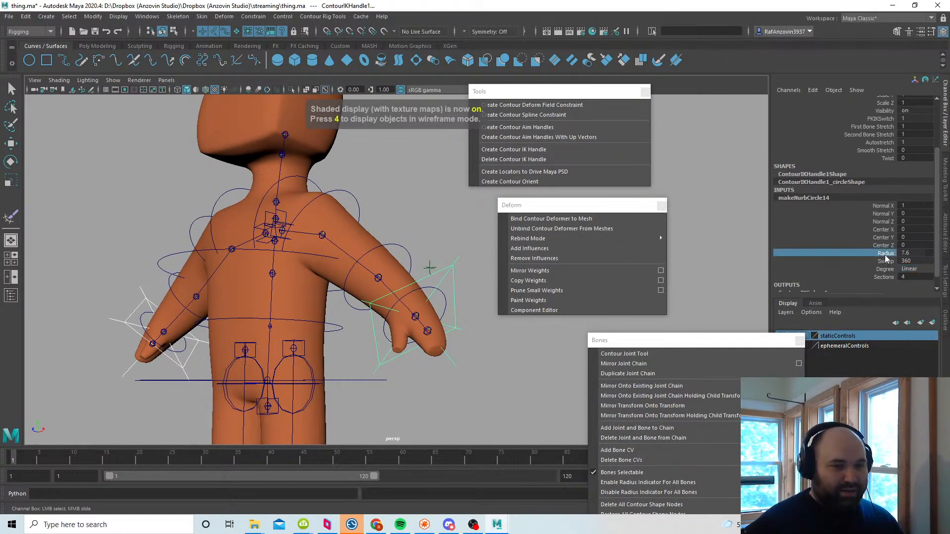
pyautogui.moveTo(481, 389); pyautogui.dragTo(471, 388, button='middle')
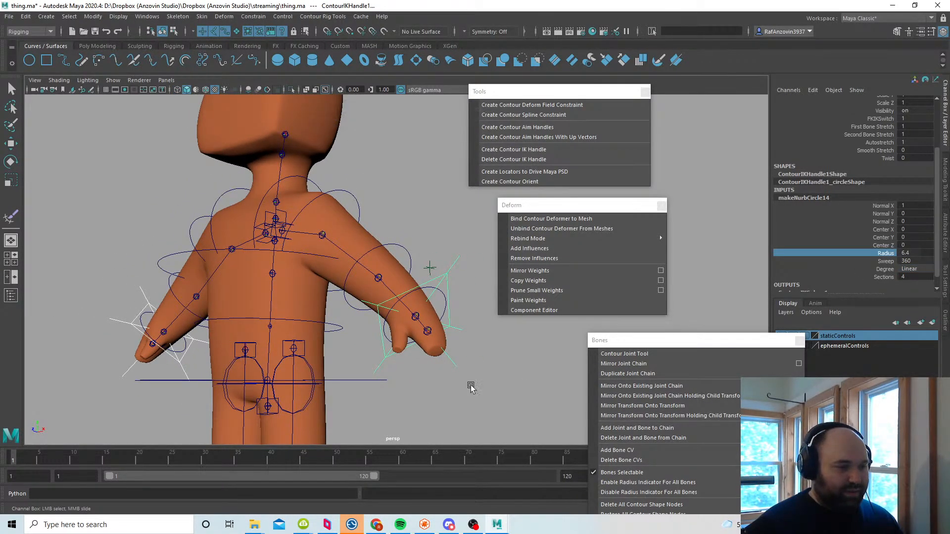
# Step: Hide the cross-shaped locator shapes of both arm IK handles, keeping only their square outlines
pyautogui.press('w')
pyautogui.keyDown('shift'); pyautogui.click(132, 372); pyautogui.keyUp('shift')
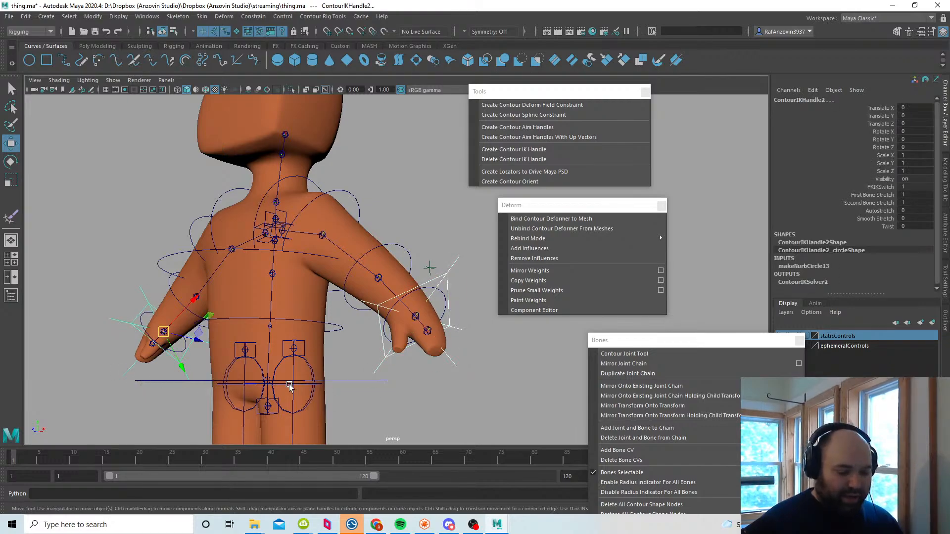
pyautogui.press('Down')
pyautogui.hotkey('ctrl', 'h')
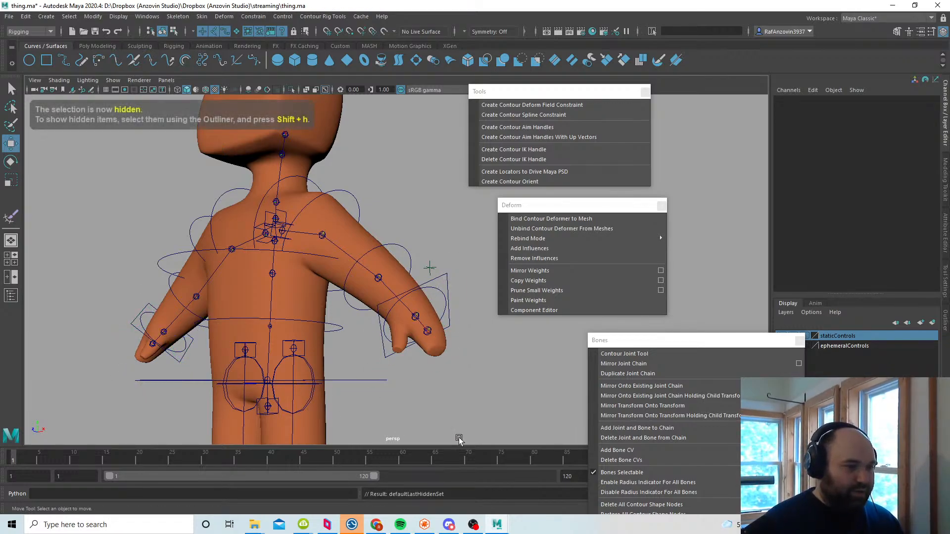
# Step: Test the left elbow's pole vector locator by moving it, undo the move and clear the selection
pyautogui.moveTo(450, 341)
pyautogui.keyDown('alt'); pyautogui.mouseDown()
pyautogui.moveTo(432, 359)
pyautogui.moveTo(445, 325)
pyautogui.mouseUp(); pyautogui.keyUp('alt')
pyautogui.click(441, 279)
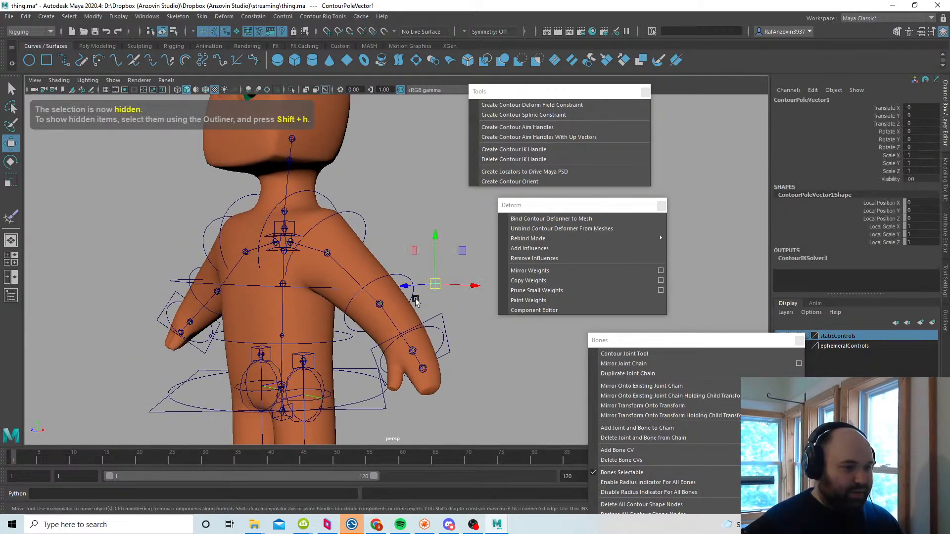
pyautogui.keyDown('alt'); pyautogui.moveTo(198, 347); pyautogui.dragTo(310, 328); pyautogui.keyUp('alt')
pyautogui.click(165, 335)
pyautogui.keyDown('alt'); pyautogui.moveTo(210, 364); pyautogui.dragTo(99, 362); pyautogui.keyUp('alt')
pyautogui.click(415, 272)
pyautogui.click(439, 284)
pyautogui.moveTo(436, 340)
pyautogui.keyDown('alt'); pyautogui.mouseDown()
pyautogui.moveTo(411, 345)
pyautogui.moveTo(430, 339)
pyautogui.mouseUp(); pyautogui.keyUp('alt')
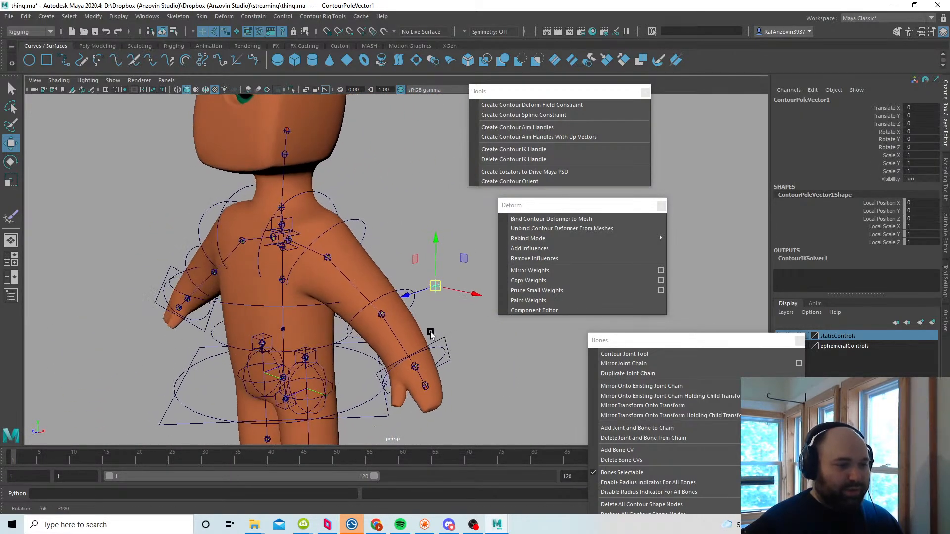
pyautogui.moveTo(435, 288); pyautogui.dragTo(453, 263)
pyautogui.hotkey('ctrl', 'z')
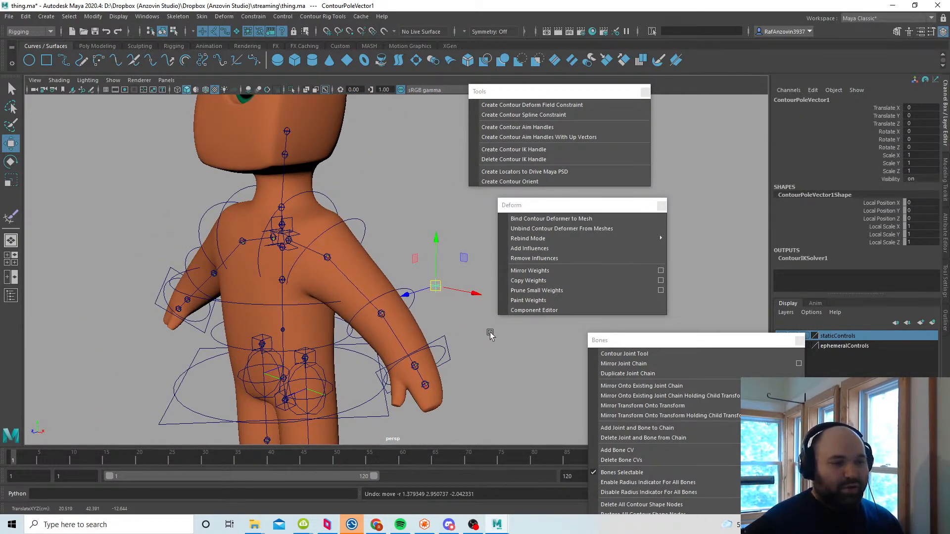
pyautogui.click(487, 335)
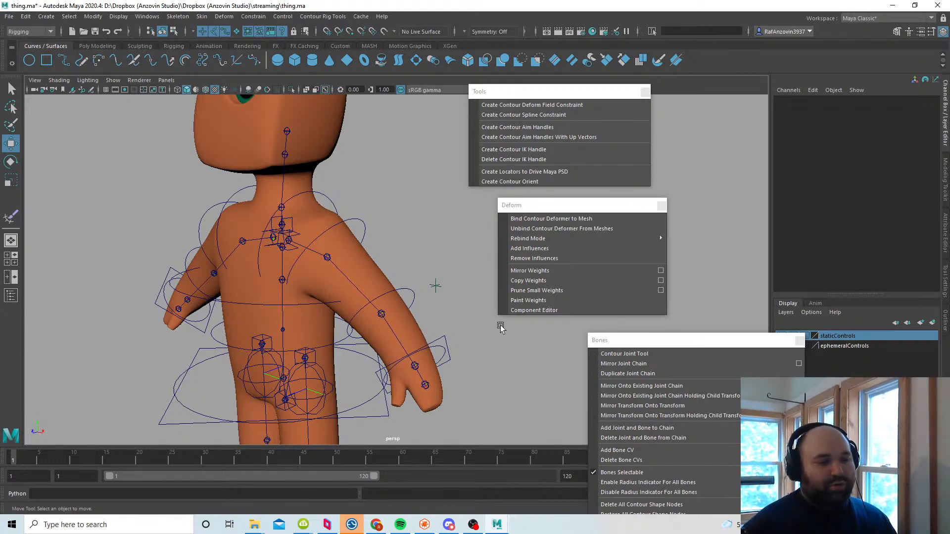
# Step: Return to a front view of the whole character and save the scene
pyautogui.keyDown('alt'); pyautogui.moveTo(499, 335); pyautogui.dragTo(431, 338); pyautogui.keyUp('alt')
pyautogui.keyDown('alt'); pyautogui.moveTo(431, 338); pyautogui.dragTo(398, 335, button='right'); pyautogui.keyUp('alt')
pyautogui.keyDown('alt'); pyautogui.moveTo(399, 334); pyautogui.dragTo(429, 330, button='middle'); pyautogui.keyUp('alt')
pyautogui.hotkey('ctrl', 's')
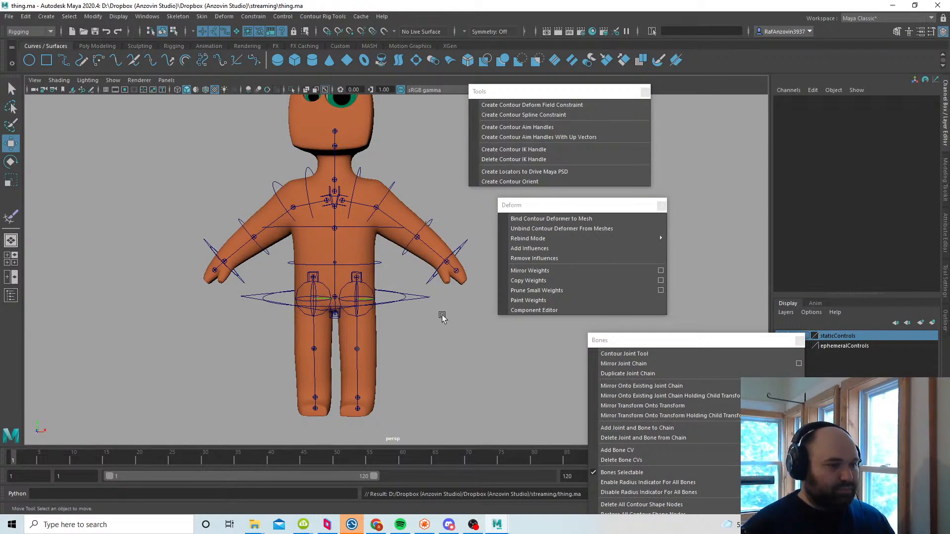
# Step: Pull the left arm's IK handle down and outward to about Translate X 7.969, Y -3.39, Z -2.233
pyautogui.keyDown('alt'); pyautogui.moveTo(442, 316); pyautogui.dragTo(426, 340); pyautogui.keyUp('alt')
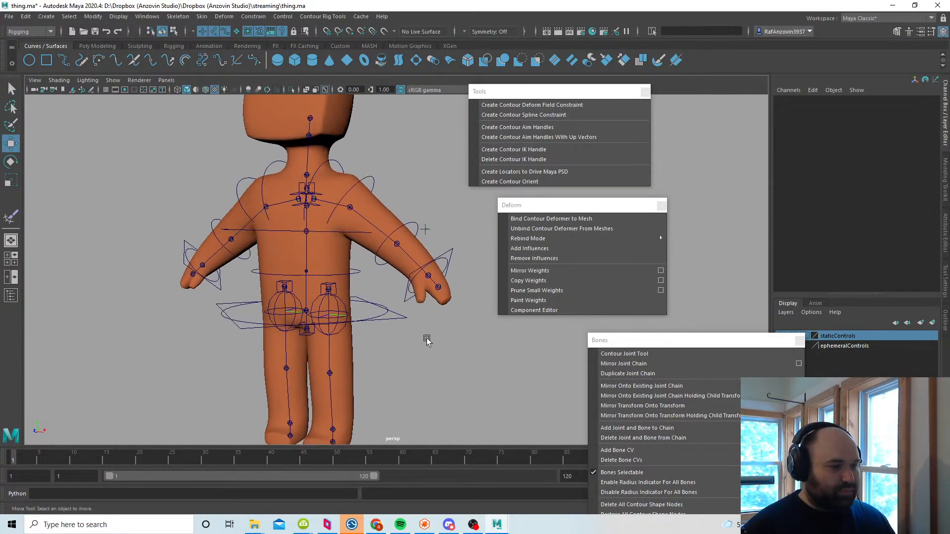
pyautogui.click(450, 254)
pyautogui.moveTo(450, 254); pyautogui.dragTo(450, 323)
pyautogui.hotkey('ctrl', 'z')
pyautogui.click(217, 267)
pyautogui.click(451, 251)
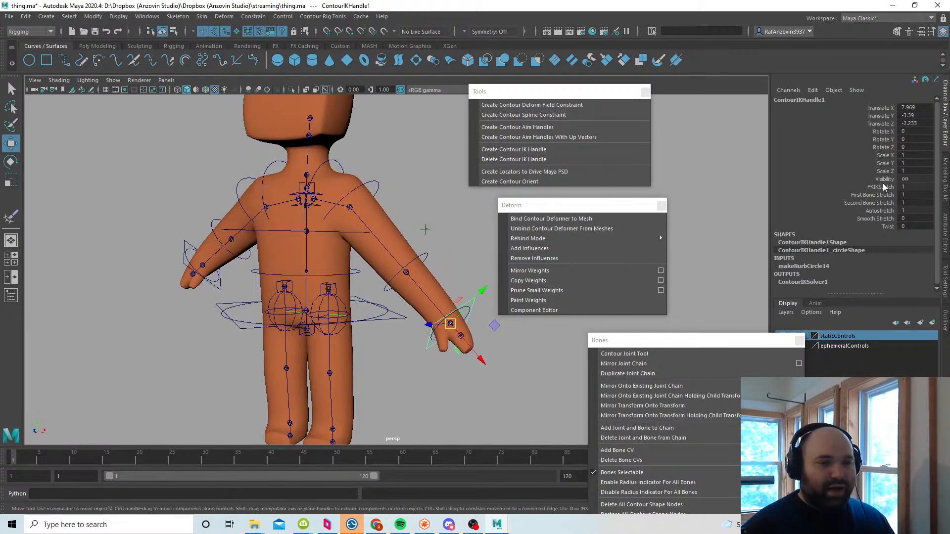
# Step: Switch the left arm to FK by setting its IK handle's FKIKSwitch to 0
pyautogui.click(883, 187)
pyautogui.moveTo(554, 205); pyautogui.dragTo(587, 214)
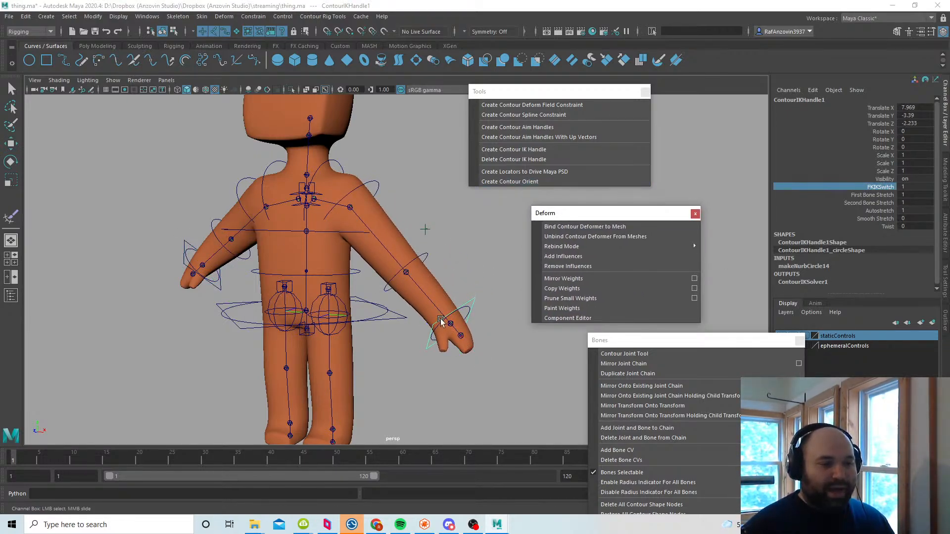
pyautogui.moveTo(485, 256); pyautogui.dragTo(464, 256, button='middle')
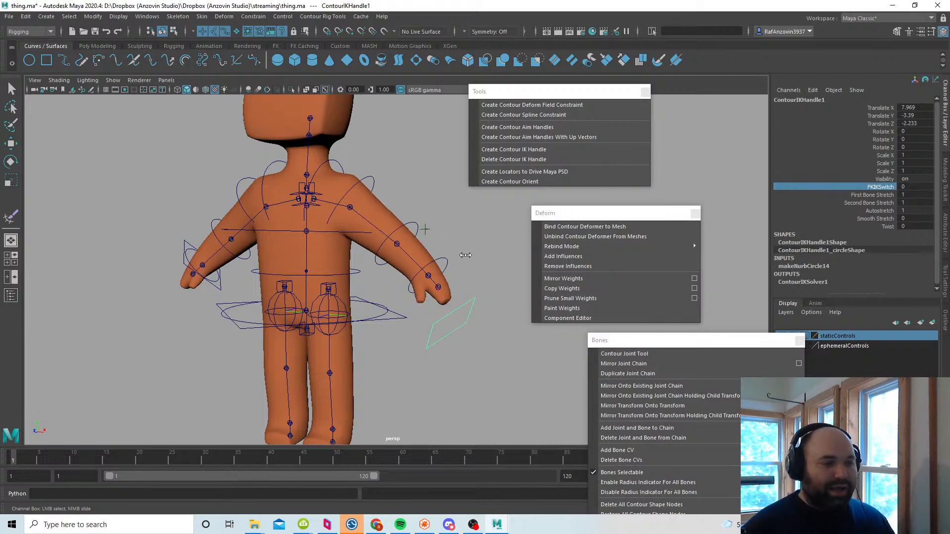
# Step: Raise the left arm in FK by rotating the shoulder joint and bending the elbow joint to about -53.7 in Rotate Y
pyautogui.click(437, 223)
pyautogui.click(412, 223)
pyautogui.press('e')
pyautogui.moveTo(409, 273)
pyautogui.mouseDown()
pyautogui.moveTo(352, 163)
pyautogui.moveTo(335, 241)
pyautogui.moveTo(399, 273)
pyautogui.mouseUp()
pyautogui.click(382, 192)
pyautogui.click(369, 179)
# Step: Test the FK/IK blend on the raised left arm with its IK handle's FKIKSwitch, returning it to 0
pyautogui.click(469, 308)
pyautogui.keyDown('alt'); pyautogui.moveTo(487, 312); pyautogui.dragTo(488, 320, button='middle'); pyautogui.keyUp('alt')
pyautogui.click(884, 187)
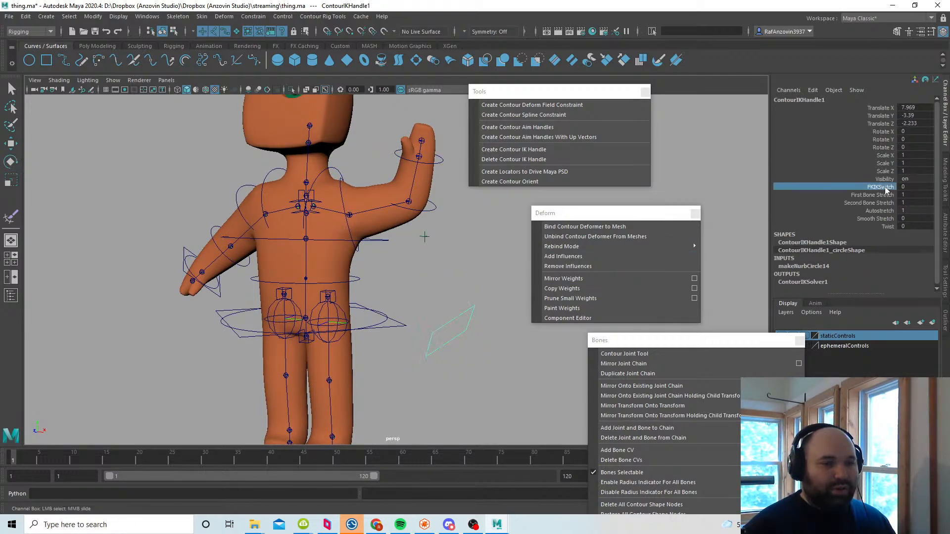
pyautogui.moveTo(468, 261)
pyautogui.mouseDown(button='middle')
pyautogui.moveTo(479, 261)
pyautogui.moveTo(463, 261)
pyautogui.mouseUp(button='middle')
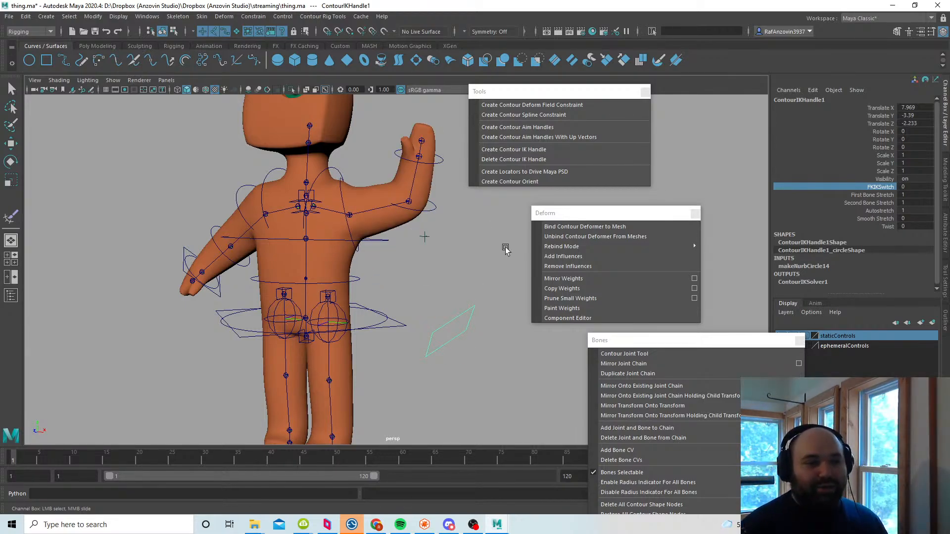
# Step: Examine the override blend, rotation and stretch attributes on the left elbow joint and forearm bone
pyautogui.click(462, 246)
pyautogui.keyDown('alt'); pyautogui.moveTo(383, 259); pyautogui.dragTo(388, 282, button='middle'); pyautogui.keyUp('alt')
pyautogui.scroll(3, 420, 227)
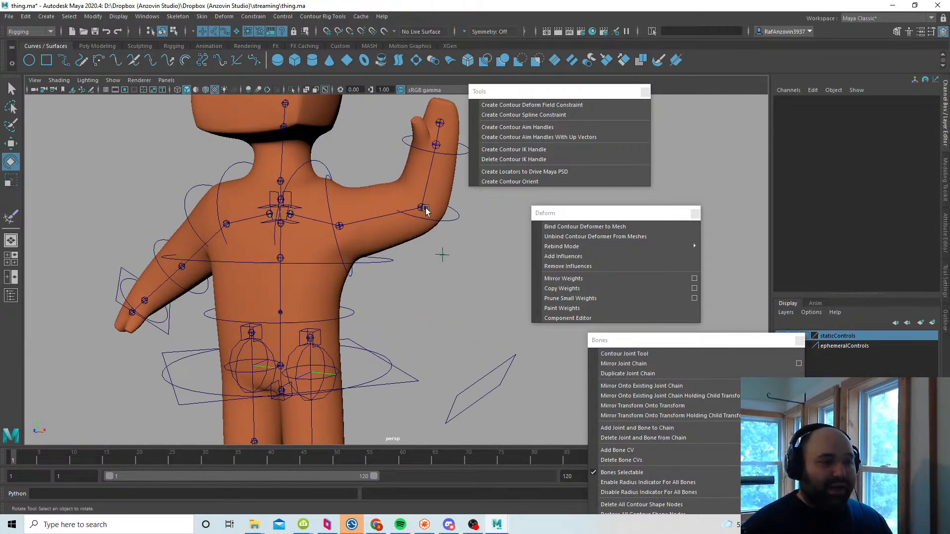
pyautogui.click(423, 209)
pyautogui.moveTo(436, 249)
pyautogui.keyDown('alt'); pyautogui.mouseDown()
pyautogui.moveTo(447, 254)
pyautogui.moveTo(440, 232)
pyautogui.mouseUp(); pyautogui.keyUp('alt')
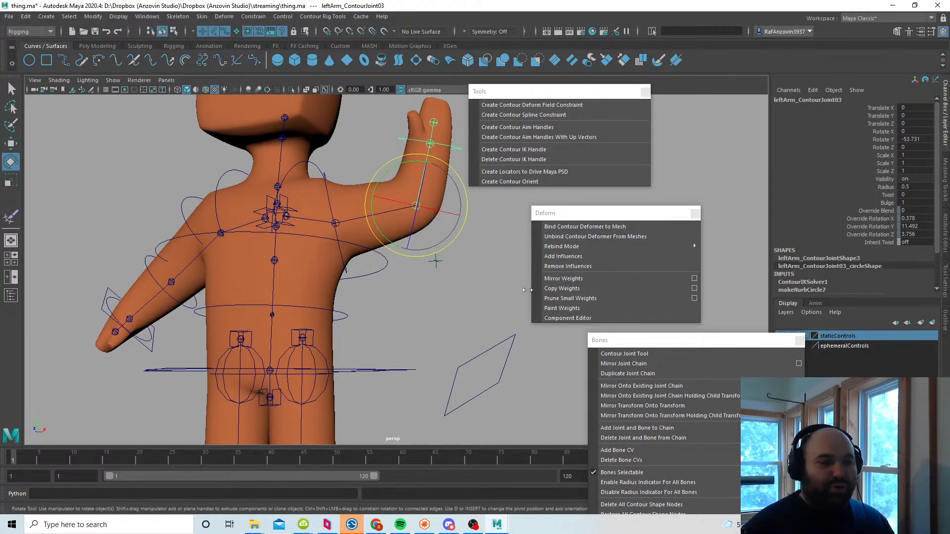
pyautogui.click(487, 256)
pyautogui.keyDown('alt'); pyautogui.moveTo(460, 218); pyautogui.dragTo(463, 253, button='middle'); pyautogui.keyUp('alt')
pyautogui.scroll(1, 475, 224)
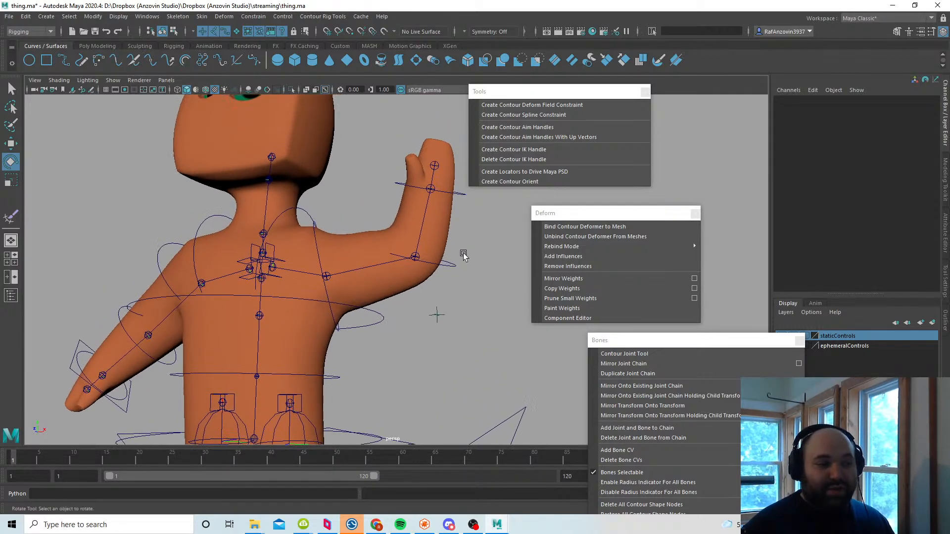
pyautogui.click(421, 227)
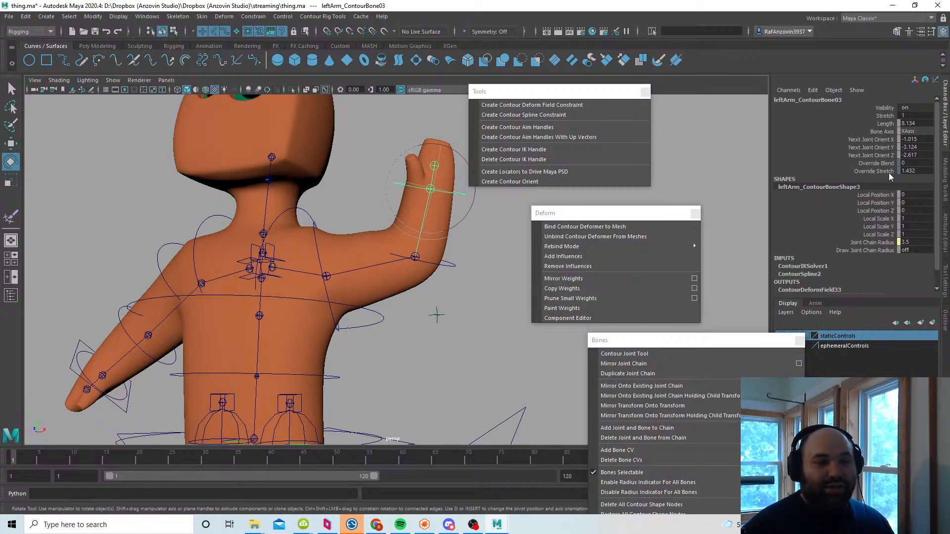
pyautogui.keyDown('alt'); pyautogui.moveTo(354, 292); pyautogui.dragTo(455, 297); pyautogui.keyUp('alt')
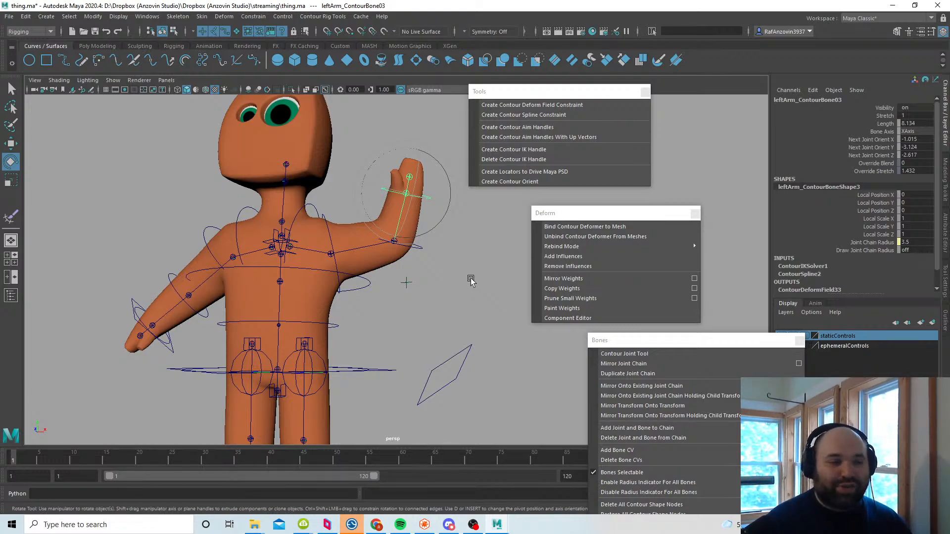
# Step: Straighten the left elbow by setting its joint's Rotate Y to 0
pyautogui.click(470, 280)
pyautogui.keyDown('alt'); pyautogui.moveTo(470, 281); pyautogui.dragTo(421, 275); pyautogui.keyUp('alt')
pyautogui.click(420, 275)
pyautogui.doubleClick(911, 140)
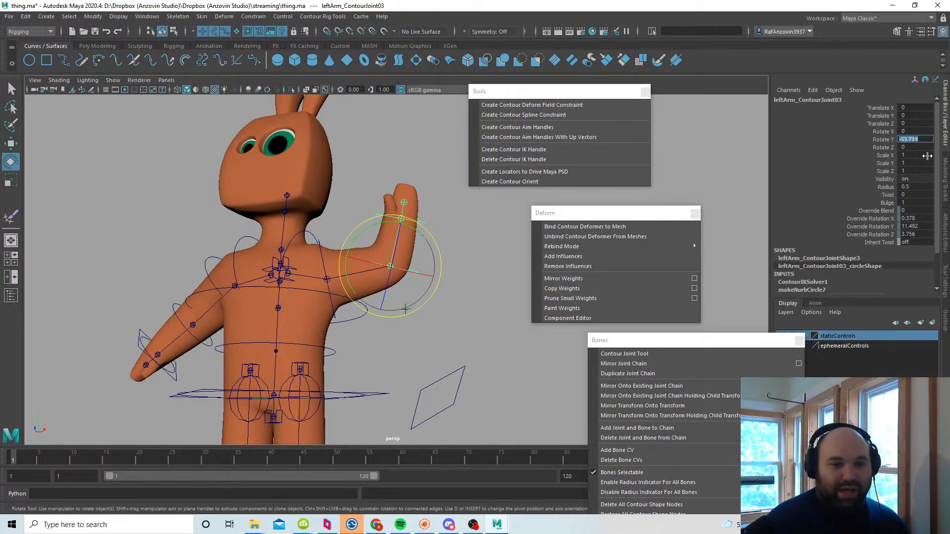
pyautogui.write('0')
pyautogui.press('Return')
# Step: Reset the left shoulder joint by setting its Rotate X, Y and Z to 0
pyautogui.click(466, 332)
pyautogui.click(334, 308)
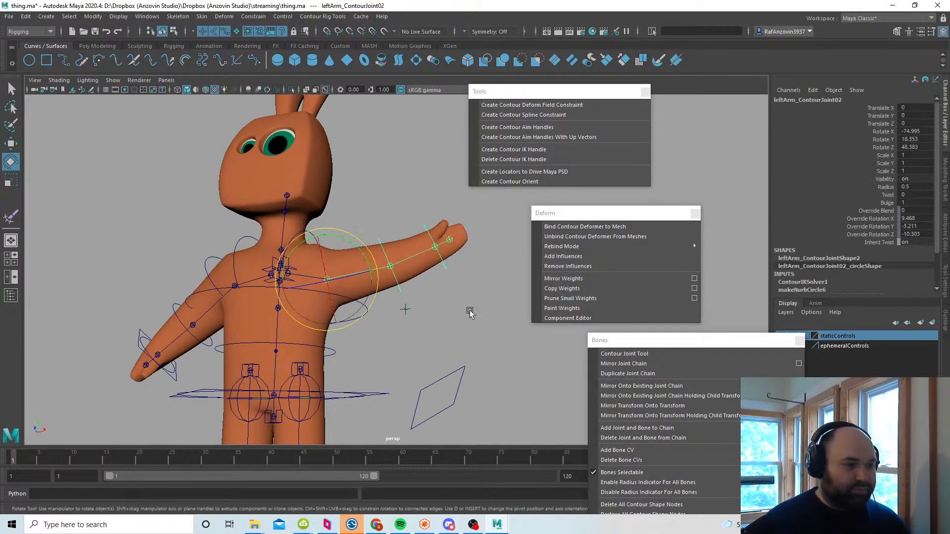
pyautogui.moveTo(917, 131); pyautogui.dragTo(923, 145)
pyautogui.write('0')
pyautogui.press('Return')
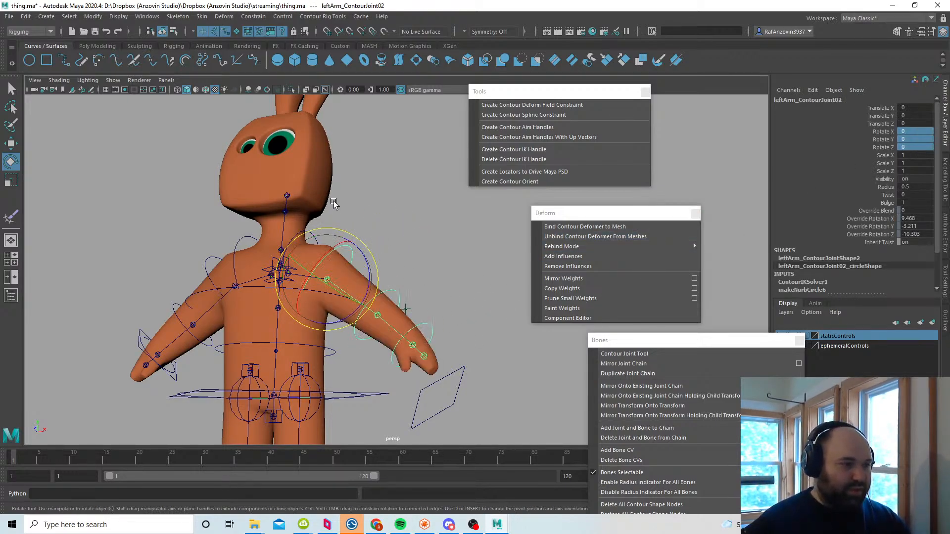
# Step: Return the left arm's IK handle to the wrist by setting its Translate X, Y and Z to 0
pyautogui.click(405, 277)
pyautogui.keyDown('alt'); pyautogui.moveTo(396, 307); pyautogui.dragTo(429, 324); pyautogui.keyUp('alt')
pyautogui.click(468, 374)
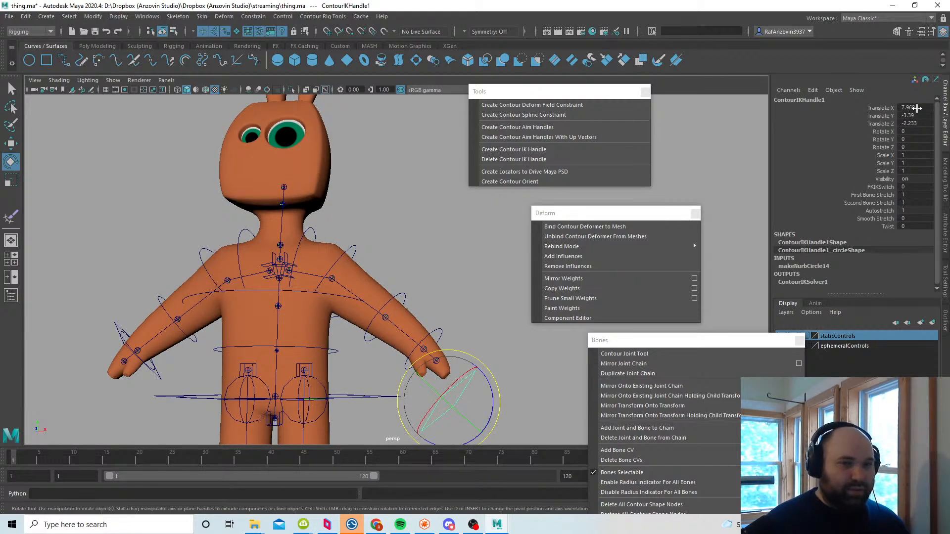
pyautogui.moveTo(915, 108); pyautogui.dragTo(916, 123)
pyautogui.write('0')
pyautogui.press('Return')
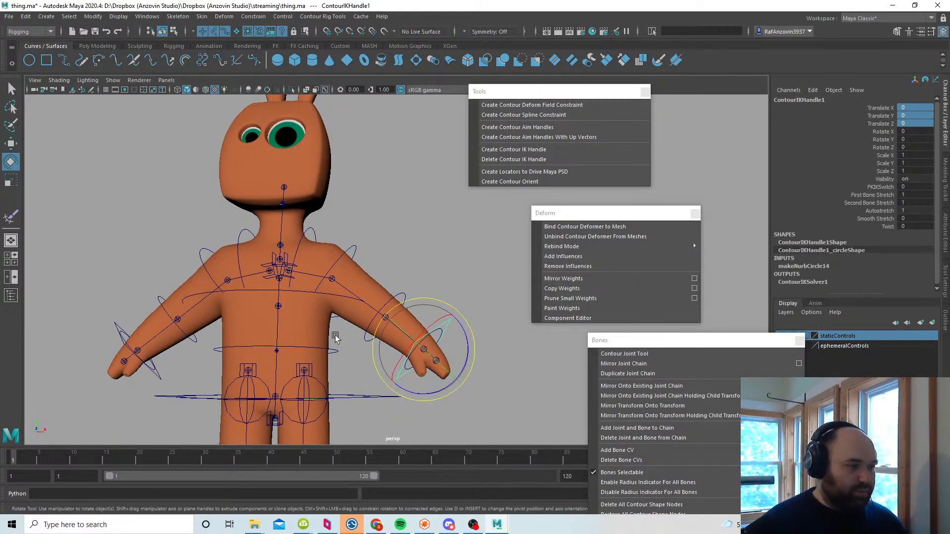
pyautogui.click(420, 247)
# Step: Frame the whole character in its rest pose and save the scene
pyautogui.keyDown('alt'); pyautogui.moveTo(420, 247); pyautogui.dragTo(345, 316, button='right'); pyautogui.keyUp('alt')
pyautogui.keyDown('alt'); pyautogui.moveTo(345, 316); pyautogui.dragTo(362, 271); pyautogui.keyUp('alt')
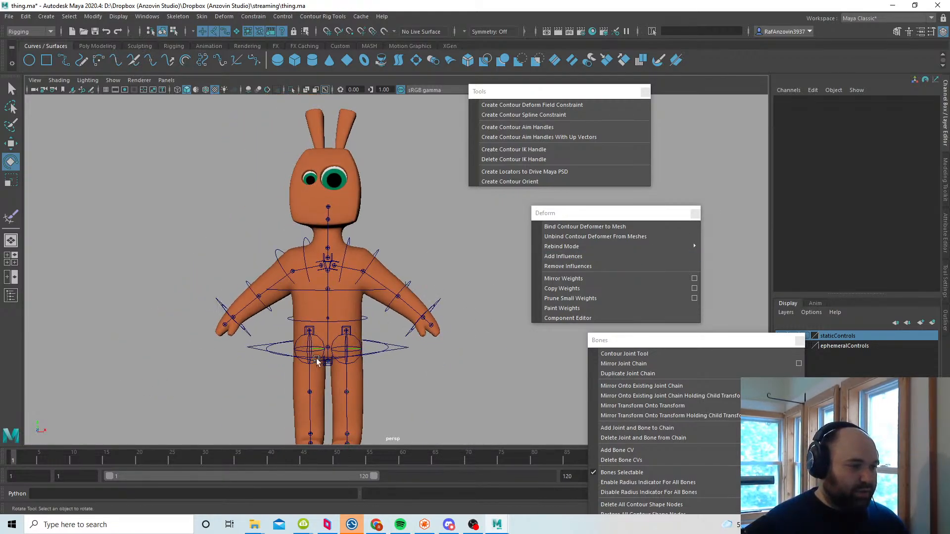
pyautogui.keyDown('alt'); pyautogui.moveTo(316, 359); pyautogui.dragTo(350, 350, button='middle'); pyautogui.keyUp('alt')
pyautogui.keyDown('alt'); pyautogui.moveTo(350, 351); pyautogui.dragTo(447, 364, button='right'); pyautogui.keyUp('alt')
pyautogui.keyDown('alt'); pyautogui.moveTo(447, 364); pyautogui.dragTo(425, 347, button='middle'); pyautogui.keyUp('alt')
pyautogui.keyDown('alt'); pyautogui.moveTo(424, 346); pyautogui.dragTo(422, 346, button='middle'); pyautogui.keyUp('alt')
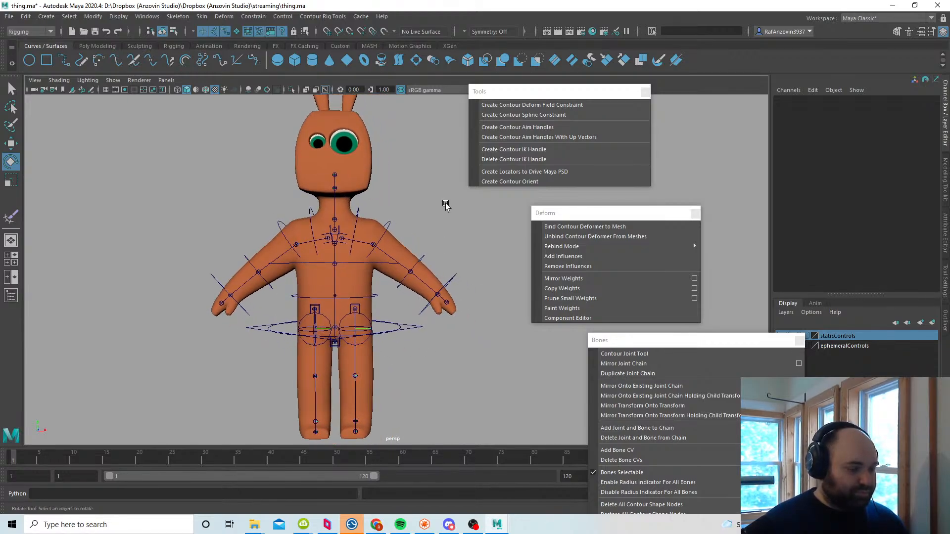
pyautogui.hotkey('ctrl', 's')
pyautogui.press('q')
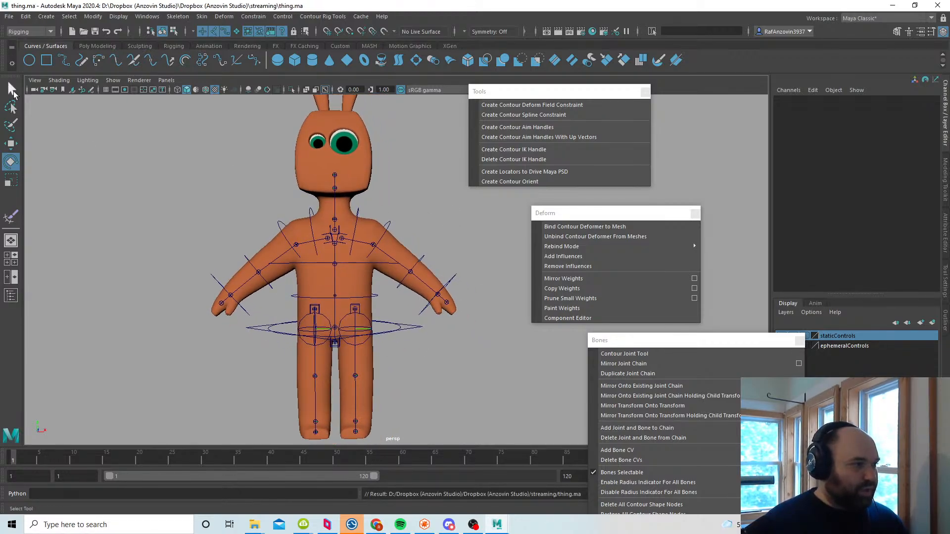
# Step: Examine the joint chains of both legs from the hips down to the feet
pyautogui.keyDown('alt'); pyautogui.moveTo(426, 366); pyautogui.dragTo(379, 359); pyautogui.keyUp('alt')
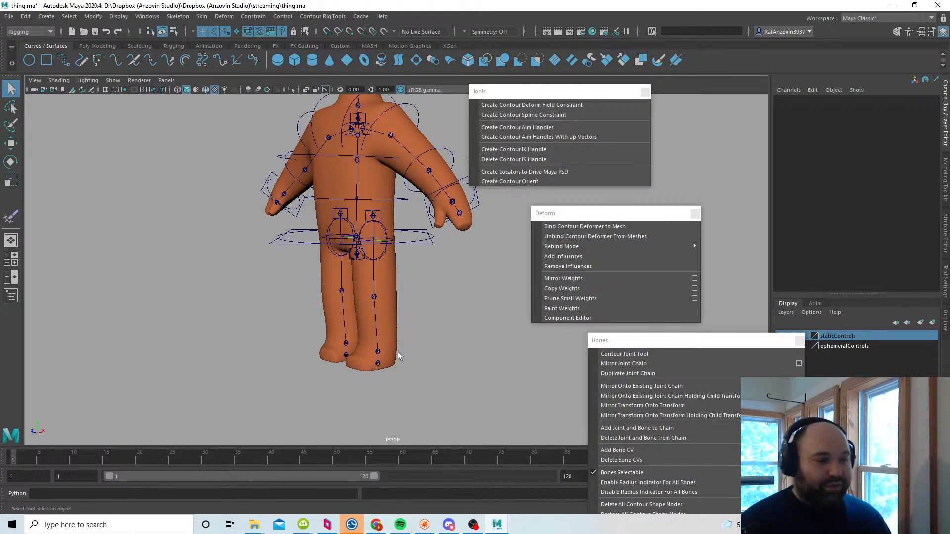
pyautogui.keyDown('alt'); pyautogui.moveTo(459, 355); pyautogui.dragTo(365, 331); pyautogui.keyUp('alt')
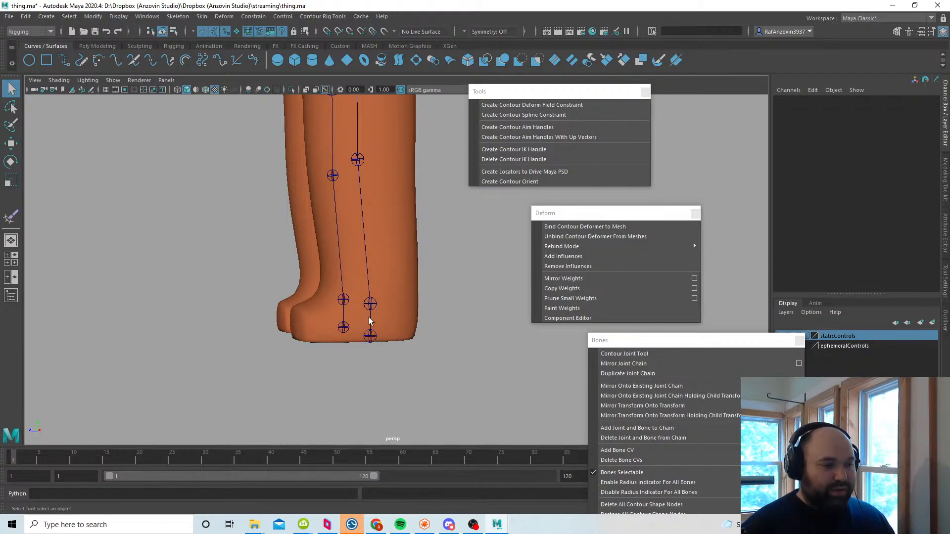
pyautogui.keyDown('alt'); pyautogui.moveTo(450, 281); pyautogui.dragTo(316, 233); pyautogui.keyUp('alt')
pyautogui.keyDown('alt'); pyautogui.moveTo(316, 233); pyautogui.dragTo(371, 348, button='middle'); pyautogui.keyUp('alt')
pyautogui.keyDown('alt'); pyautogui.moveTo(371, 349); pyautogui.dragTo(372, 340, button='right'); pyautogui.keyUp('alt')
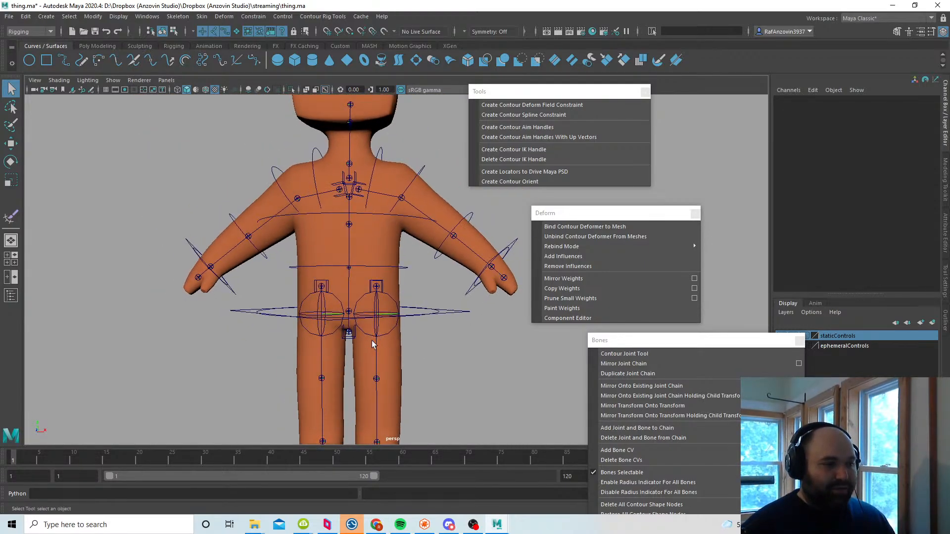
pyautogui.keyDown('alt'); pyautogui.moveTo(372, 340); pyautogui.dragTo(334, 360, button='middle'); pyautogui.keyUp('alt')
pyautogui.keyDown('alt'); pyautogui.moveTo(335, 360); pyautogui.dragTo(342, 349, button='right'); pyautogui.keyUp('alt')
pyautogui.keyDown('alt'); pyautogui.moveTo(341, 349); pyautogui.dragTo(388, 148, button='middle'); pyautogui.keyUp('alt')
pyautogui.keyDown('alt'); pyautogui.moveTo(399, 298); pyautogui.dragTo(318, 321); pyautogui.keyUp('alt')
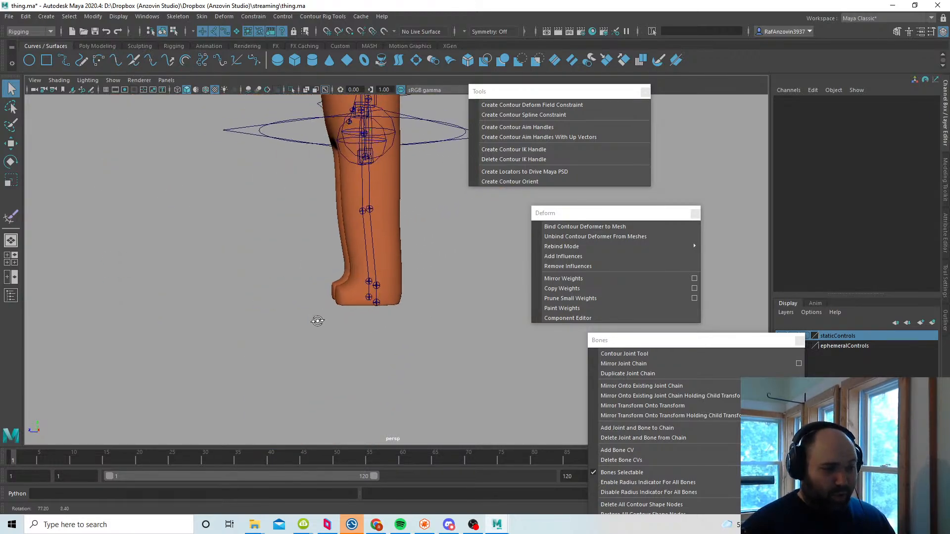
pyautogui.keyDown('alt'); pyautogui.moveTo(318, 320); pyautogui.dragTo(436, 340, button='right'); pyautogui.keyUp('alt')
pyautogui.keyDown('alt'); pyautogui.moveTo(396, 336); pyautogui.dragTo(412, 317, button='middle'); pyautogui.keyUp('alt')
pyautogui.keyDown('alt'); pyautogui.moveTo(413, 316); pyautogui.dragTo(539, 365, button='right'); pyautogui.keyUp('alt')
pyautogui.keyDown('alt'); pyautogui.moveTo(373, 320); pyautogui.dragTo(382, 321); pyautogui.keyUp('alt')
pyautogui.keyDown('alt'); pyautogui.moveTo(382, 321); pyautogui.dragTo(381, 331, button='middle'); pyautogui.keyUp('alt')
# Step: Examine the left ankle joint and the body mesh's edge flow around the foot
pyautogui.click(363, 301)
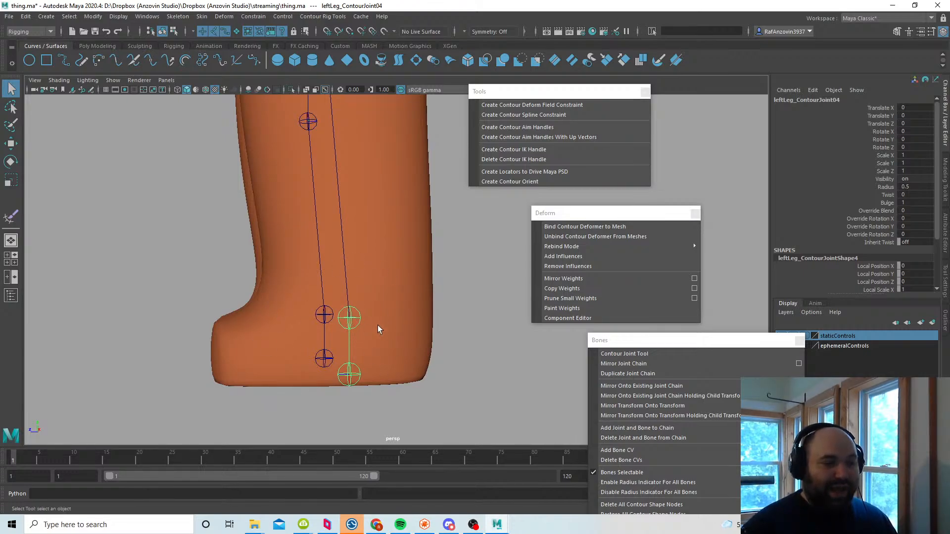
pyautogui.keyDown('alt'); pyautogui.moveTo(378, 327); pyautogui.dragTo(387, 324, button='middle'); pyautogui.keyUp('alt')
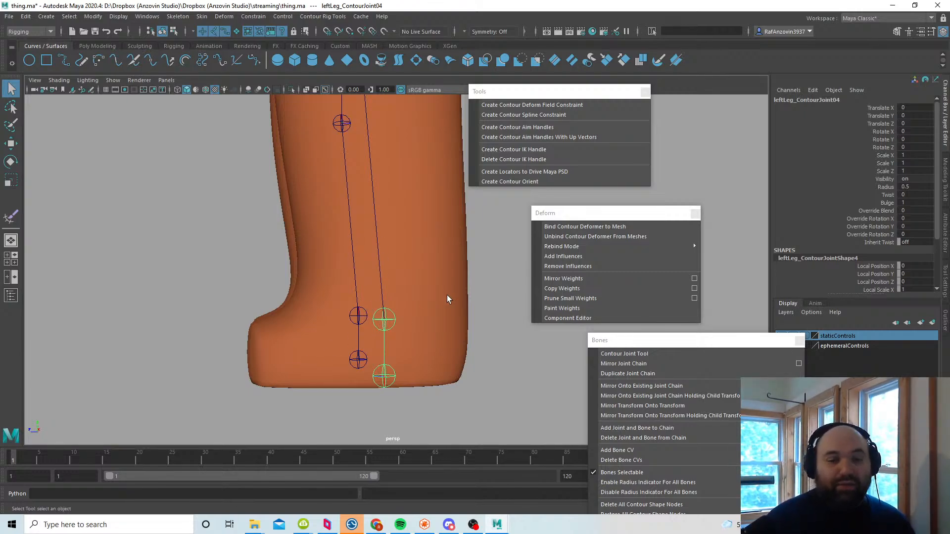
pyautogui.keyDown('alt'); pyautogui.moveTo(399, 314); pyautogui.dragTo(400, 331, button='middle'); pyautogui.keyUp('alt')
pyautogui.click(435, 301)
pyautogui.keyDown('alt'); pyautogui.moveTo(436, 302); pyautogui.dragTo(436, 339, button='middle'); pyautogui.keyUp('alt')
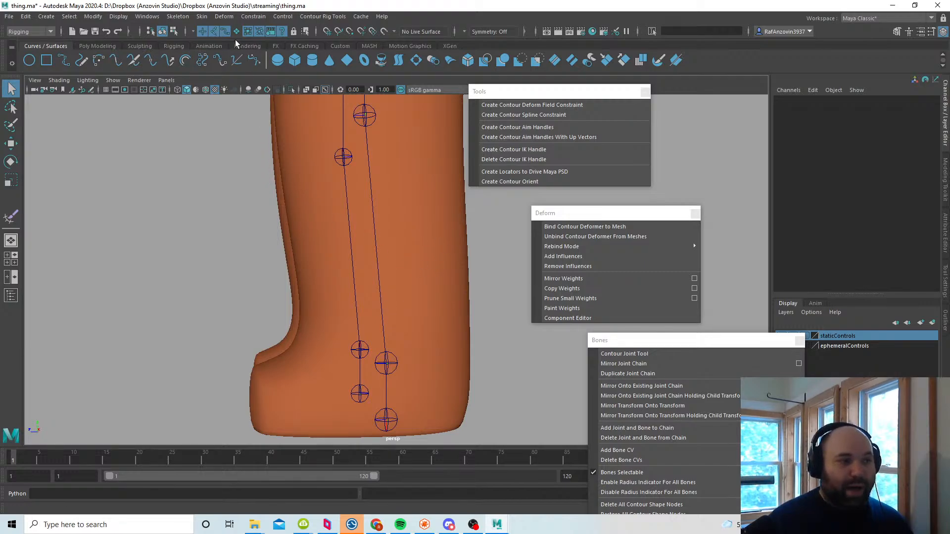
pyautogui.click(429, 297)
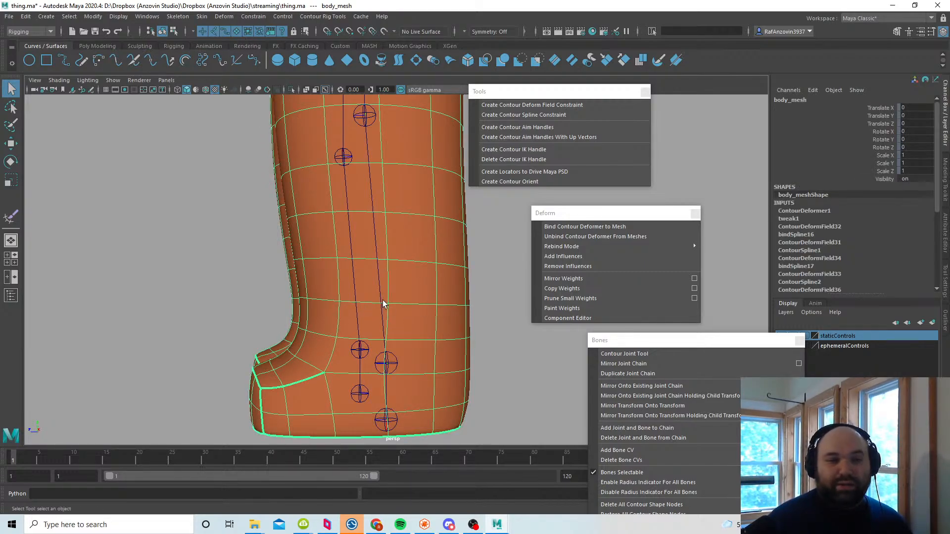
pyautogui.keyDown('alt'); pyautogui.moveTo(395, 325); pyautogui.dragTo(398, 317, button='middle'); pyautogui.keyUp('alt')
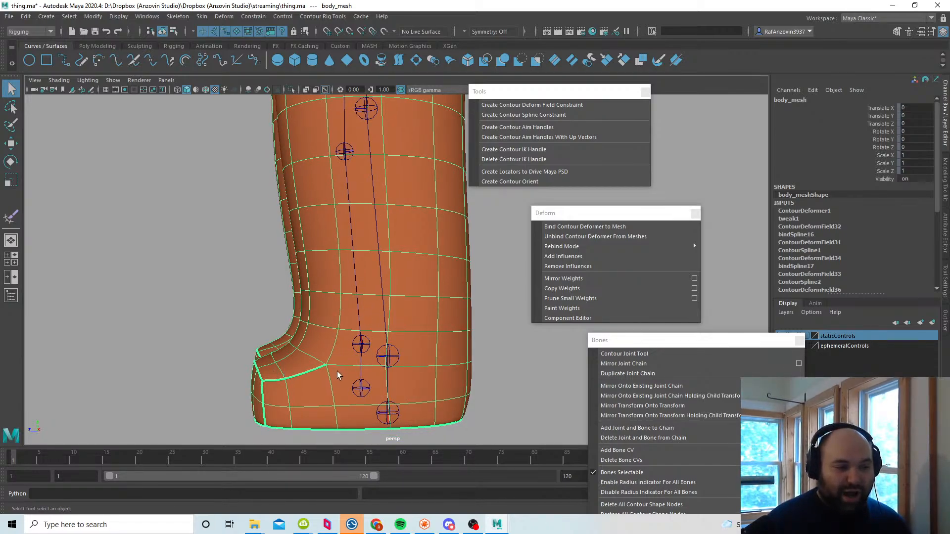
pyautogui.moveTo(386, 346)
pyautogui.keyDown('alt'); pyautogui.mouseDown()
pyautogui.moveTo(402, 355)
pyautogui.moveTo(385, 361)
pyautogui.moveTo(396, 357)
pyautogui.mouseUp(); pyautogui.keyUp('alt')
pyautogui.keyDown('alt'); pyautogui.moveTo(307, 384); pyautogui.dragTo(483, 358); pyautogui.keyUp('alt')
pyautogui.click(484, 357)
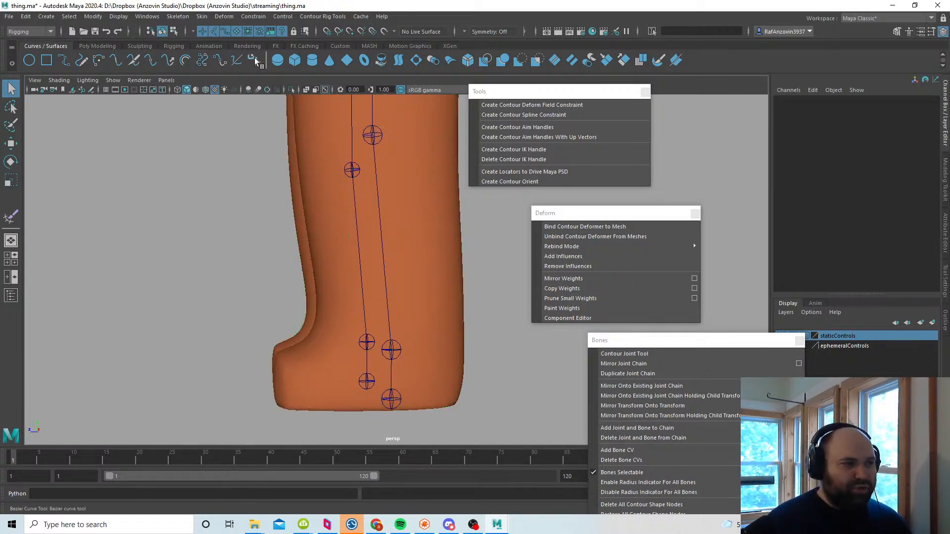
# Step: In the side view, create a three-joint chain with the Contour Joint Tool running forward from below the ankle to the toe tip
pyautogui.press('space')
pyautogui.press('space')
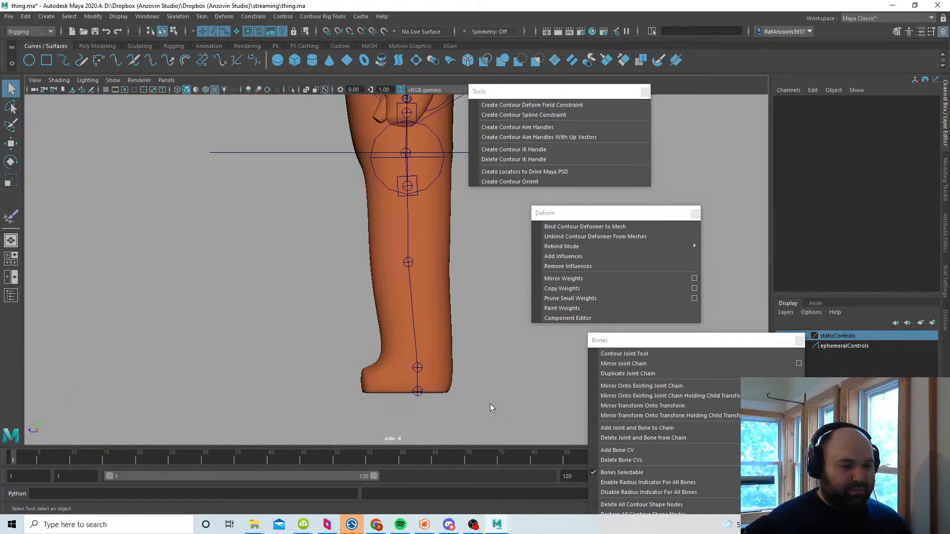
pyautogui.keyDown('alt'); pyautogui.moveTo(512, 448); pyautogui.dragTo(478, 369, button='middle'); pyautogui.keyUp('alt')
pyautogui.scroll(4, 479, 371)
pyautogui.keyDown('alt'); pyautogui.moveTo(331, 354); pyautogui.dragTo(335, 343, button='middle'); pyautogui.keyUp('alt')
pyautogui.scroll(2, 335, 344)
pyautogui.keyDown('alt'); pyautogui.moveTo(230, 284); pyautogui.dragTo(224, 297, button='middle'); pyautogui.keyUp('alt')
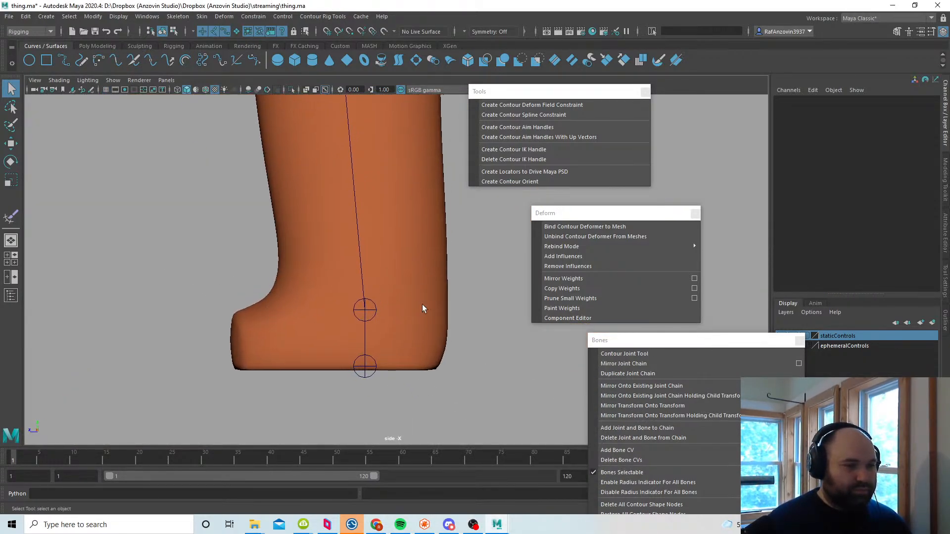
pyautogui.click(649, 352)
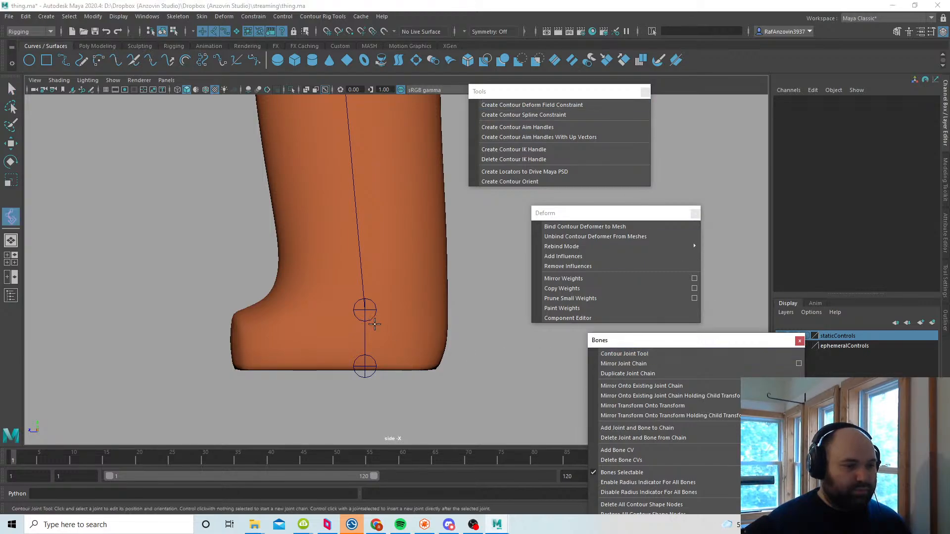
pyautogui.scroll(1, 384, 343)
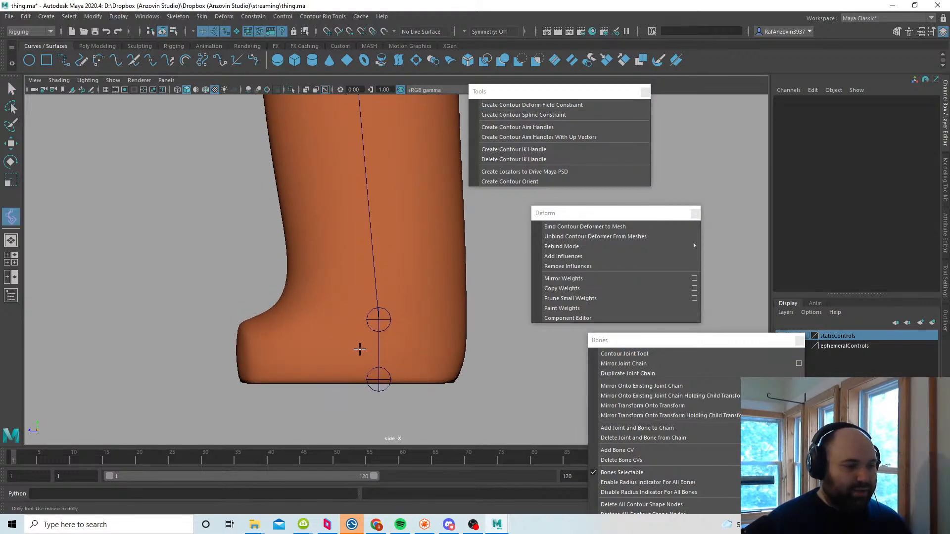
pyautogui.click(359, 351)
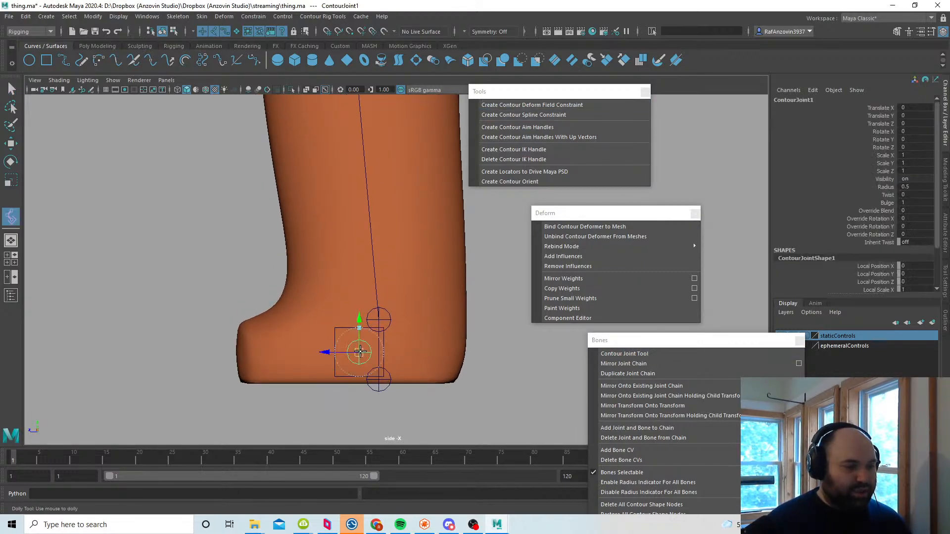
pyautogui.click(301, 352)
pyautogui.click(243, 353)
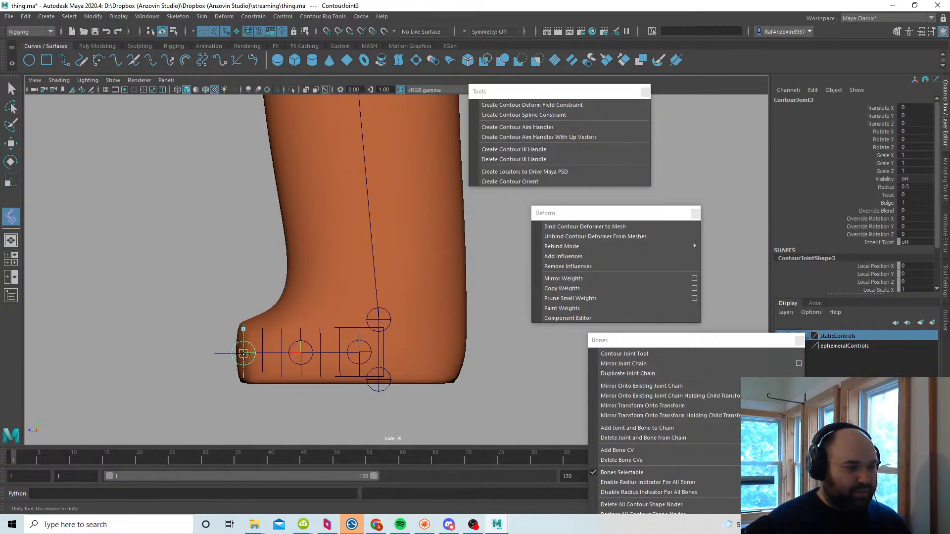
# Step: Shift the foot chain's middle joint slightly toward the toes and leave the Contour Joint Tool
pyautogui.click(304, 349)
pyautogui.moveTo(300, 351); pyautogui.dragTo(290, 352)
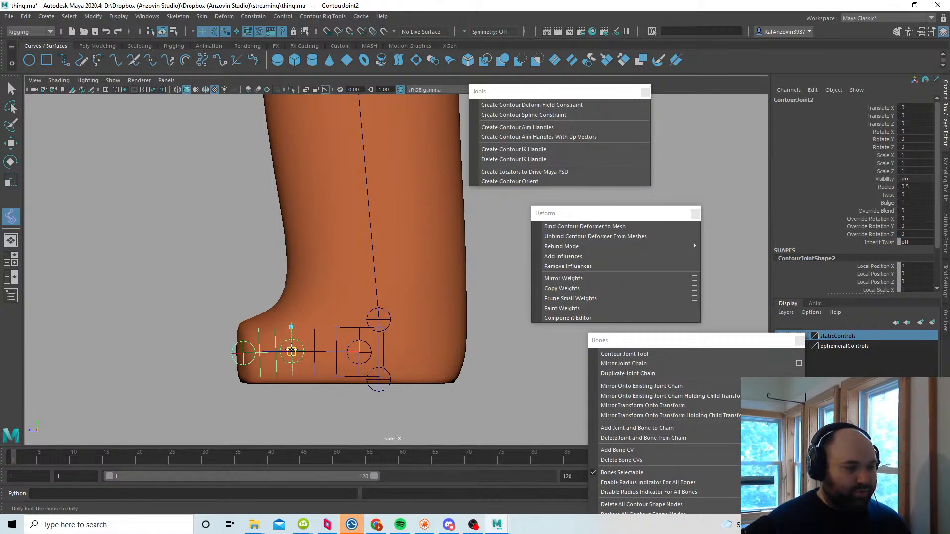
pyautogui.press('q')
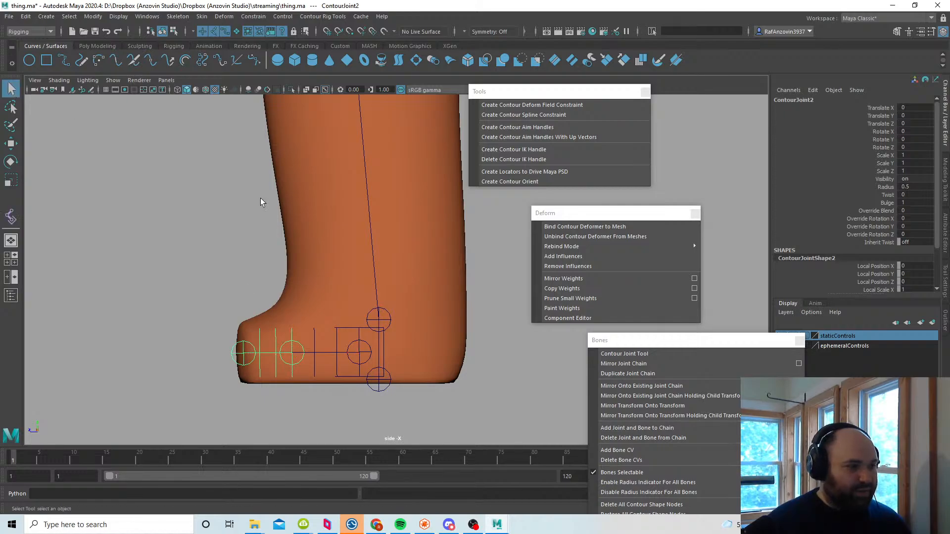
# Step: Set the foot chain socket's Radius to 1.7
pyautogui.click(346, 327)
pyautogui.click(886, 203)
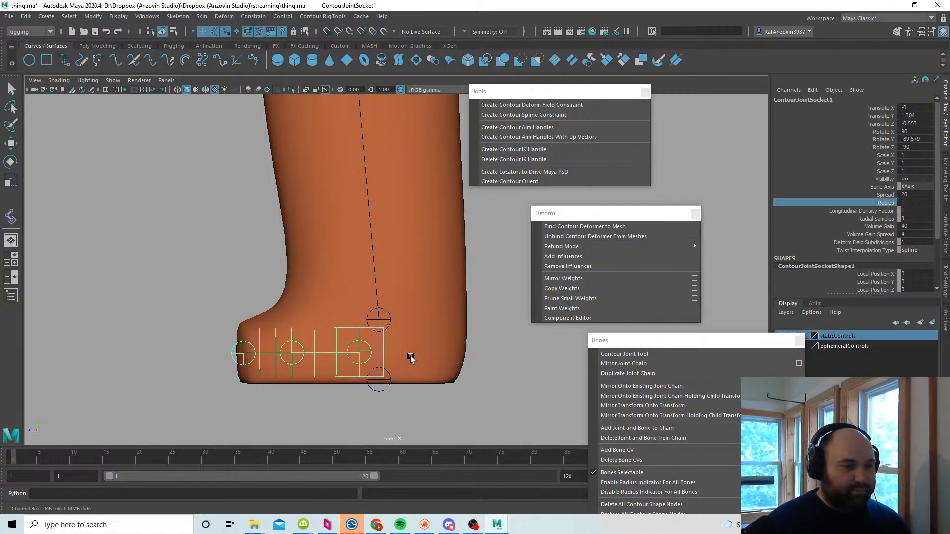
pyautogui.moveTo(386, 356); pyautogui.dragTo(415, 355, button='middle')
# Step: In the perspective view, move the foot chain's socket sideways into the left foot, to about 4.55 in Translate X
pyautogui.press('space')
pyautogui.press('space')
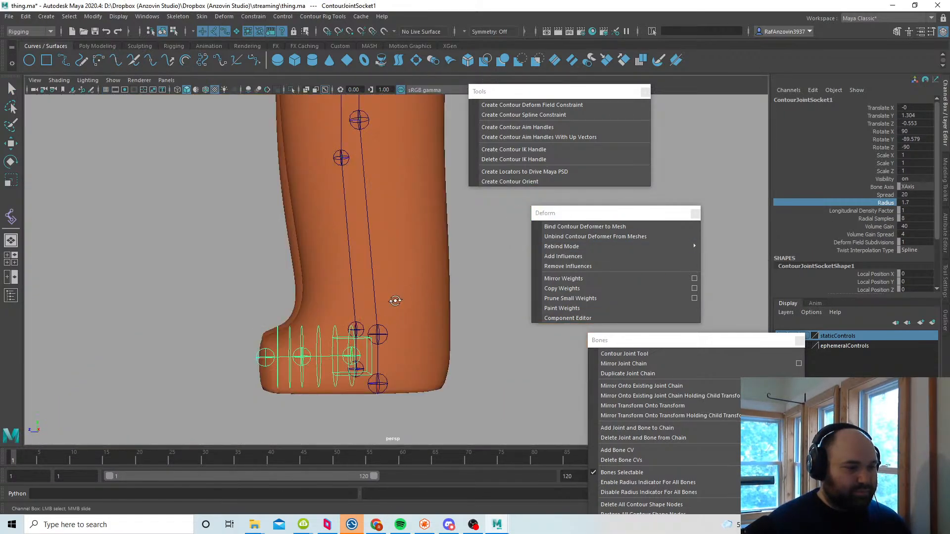
pyautogui.keyDown('alt'); pyautogui.moveTo(394, 302); pyautogui.dragTo(481, 328); pyautogui.keyUp('alt')
pyautogui.keyDown('alt'); pyautogui.moveTo(482, 328); pyautogui.dragTo(315, 336, button='right'); pyautogui.keyUp('alt')
pyautogui.press('w')
pyautogui.moveTo(190, 324); pyautogui.dragTo(430, 366)
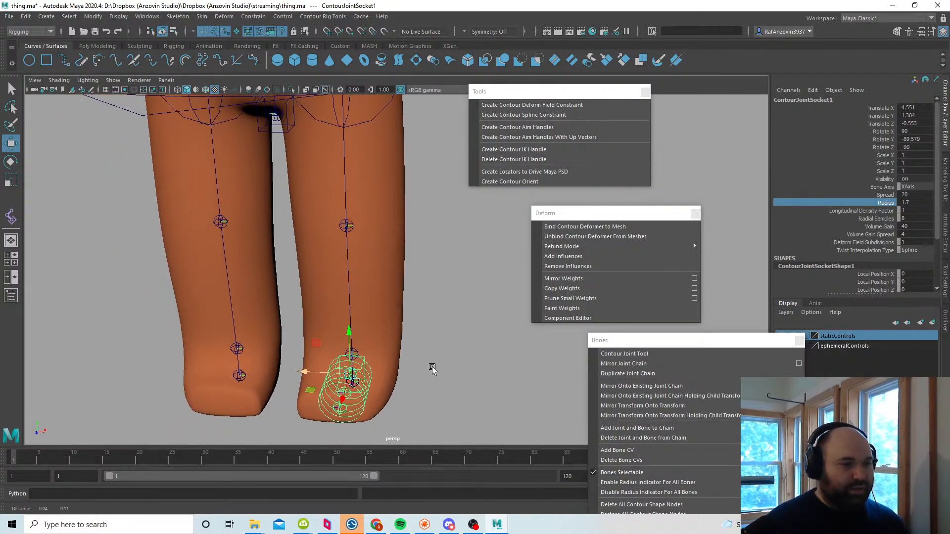
# Step: Rename the new joint chain with the prefix foot
pyautogui.click(689, 341)
pyautogui.moveTo(688, 341); pyautogui.dragTo(772, 231)
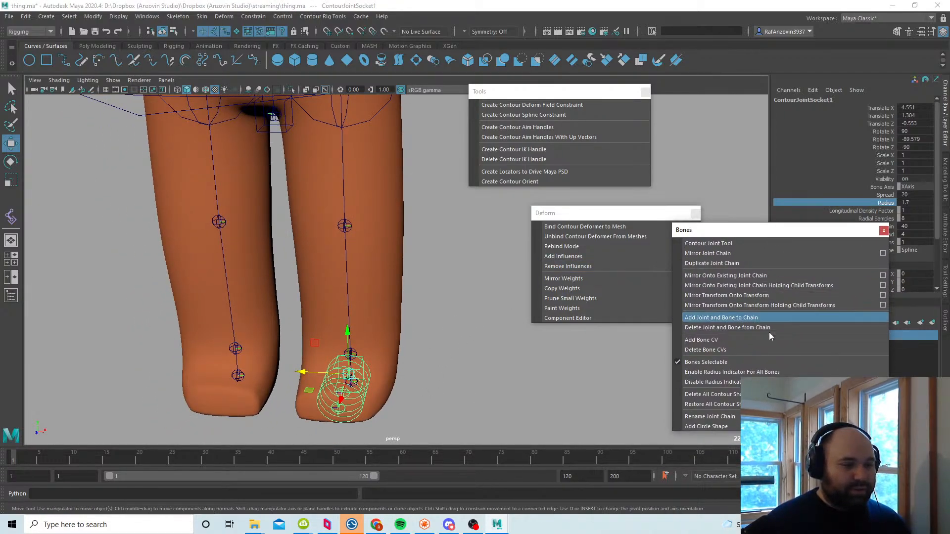
pyautogui.click(709, 416)
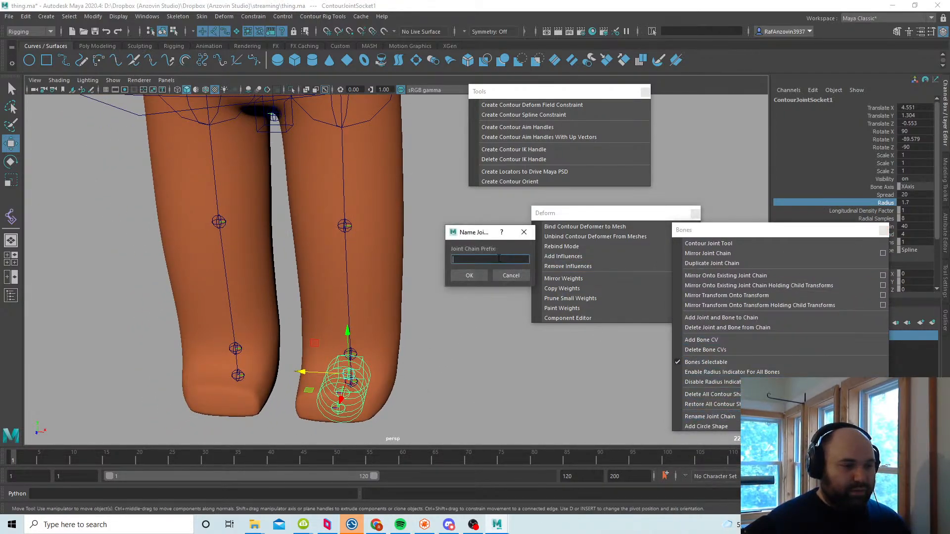
pyautogui.write('foo')
pyautogui.press('Return')
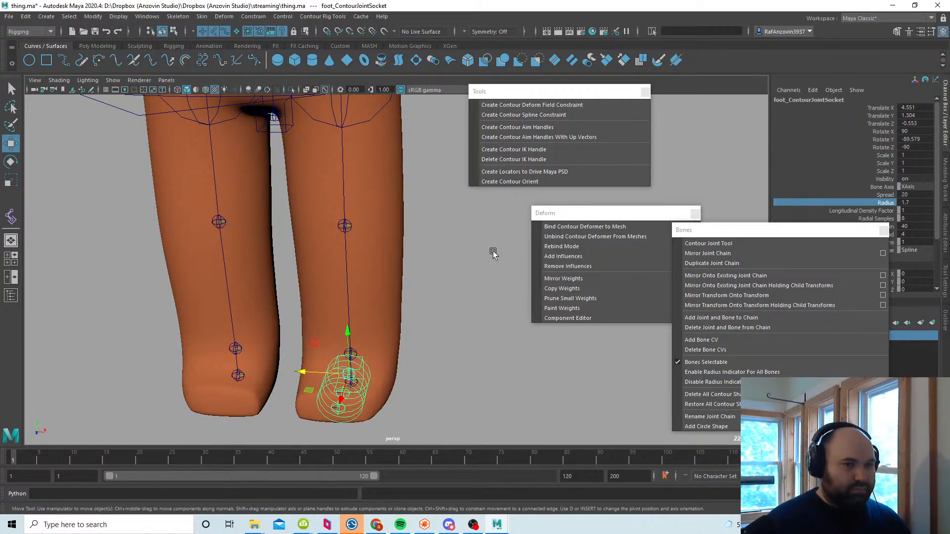
# Step: Rename the foot's joint chain with the prefix leftFoot
pyautogui.click(373, 360)
pyautogui.click(363, 357)
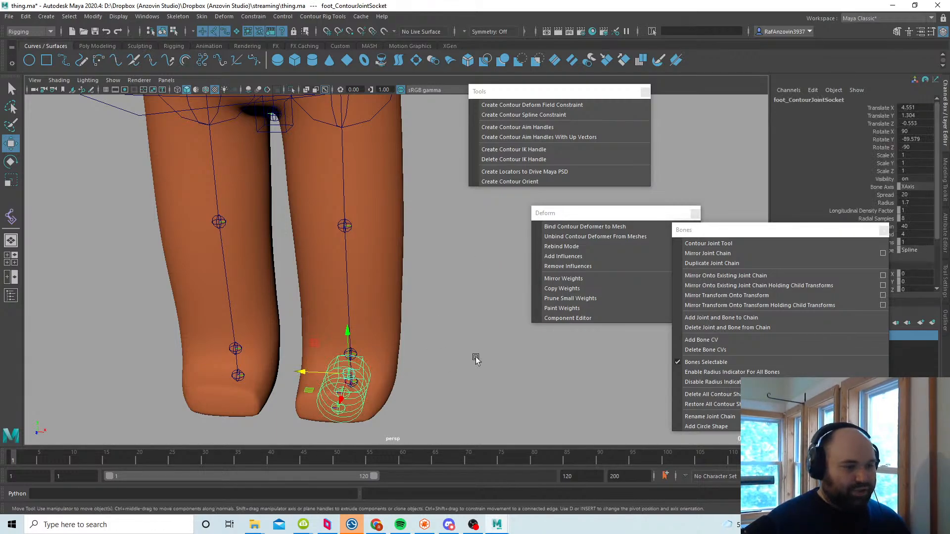
pyautogui.click(710, 416)
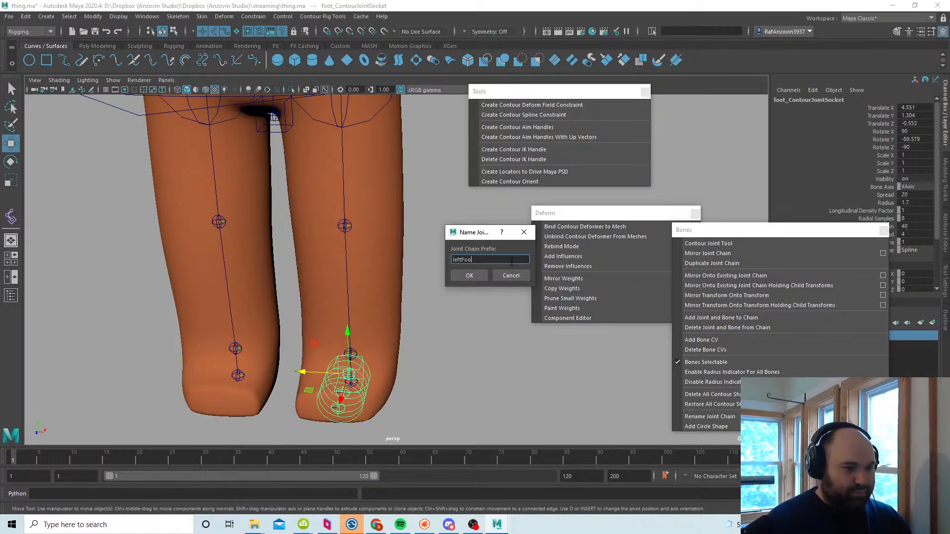
pyautogui.click(469, 275)
pyautogui.click(462, 335)
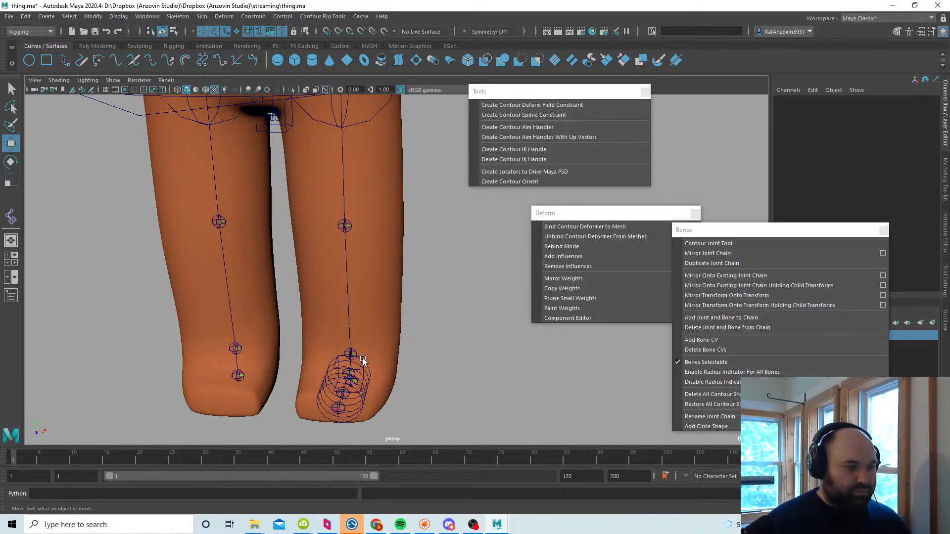
# Step: Fine-tune the left foot chain's sideways position to about 4.465 in Translate X
pyautogui.click(367, 359)
pyautogui.keyDown('alt'); pyautogui.moveTo(367, 358); pyautogui.dragTo(423, 380); pyautogui.keyUp('alt')
pyautogui.moveTo(323, 322); pyautogui.dragTo(324, 325)
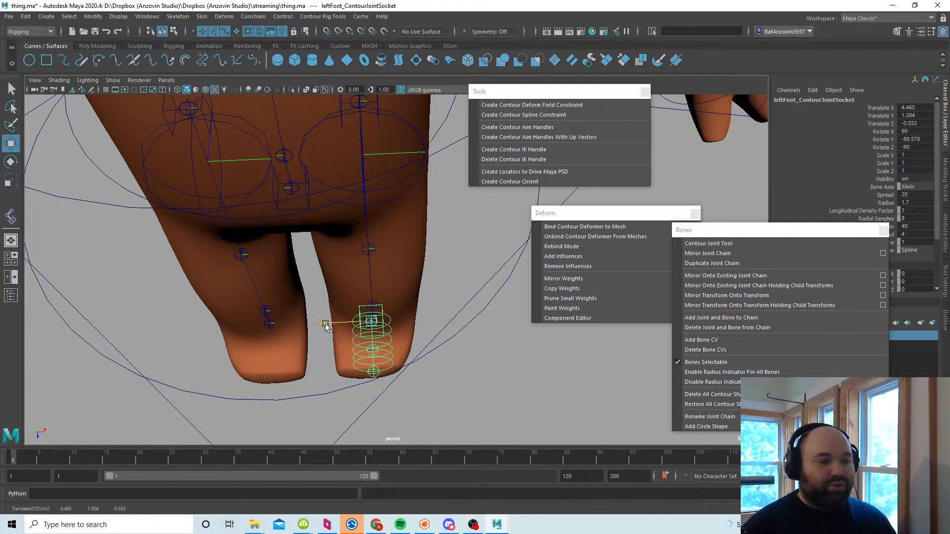
# Step: Move the left foot chain's socket sideways to about 4.508 in Translate X
pyautogui.moveTo(323, 323); pyautogui.dragTo(325, 324)
pyautogui.keyDown('alt'); pyautogui.moveTo(436, 395); pyautogui.dragTo(455, 383); pyautogui.keyUp('alt')
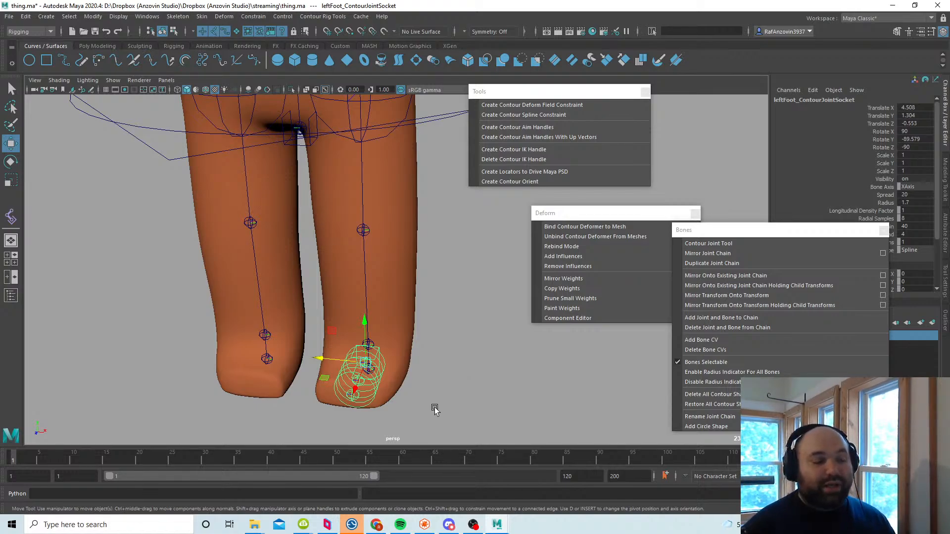
pyautogui.keyDown('alt'); pyautogui.moveTo(423, 376); pyautogui.dragTo(428, 369, button='middle'); pyautogui.keyUp('alt')
pyautogui.keyDown('alt'); pyautogui.moveTo(431, 338); pyautogui.dragTo(455, 345); pyautogui.keyUp('alt')
pyautogui.keyDown('alt'); pyautogui.moveTo(451, 339); pyautogui.dragTo(451, 335, button='middle'); pyautogui.keyUp('alt')
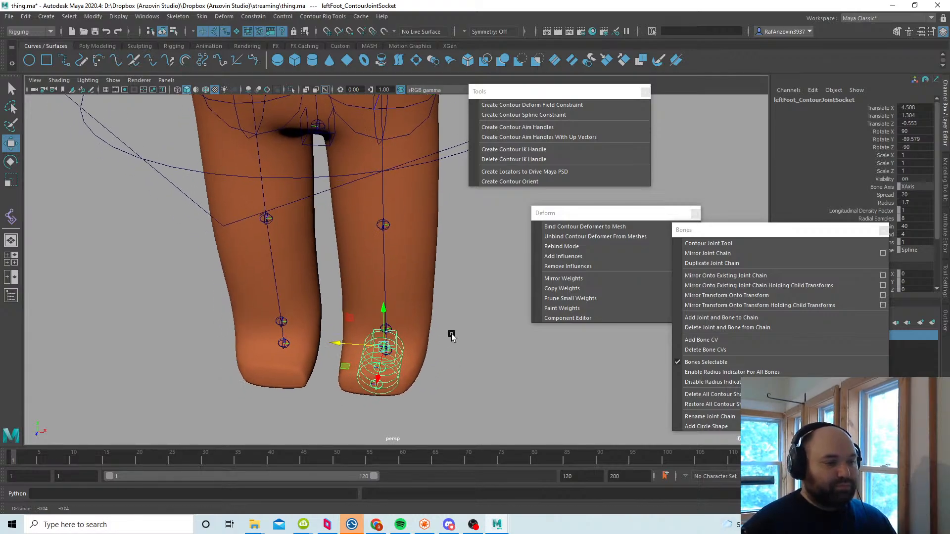
pyautogui.keyDown('alt'); pyautogui.moveTo(451, 334); pyautogui.dragTo(418, 338); pyautogui.keyUp('alt')
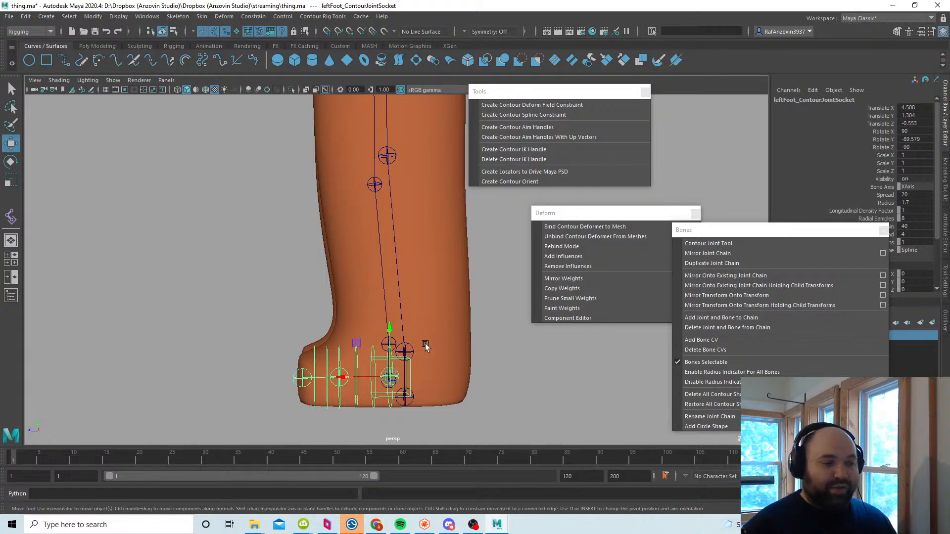
# Step: Examine the left foot chain's placement from the side and front, along with the joint chains across the rest of the body
pyautogui.keyDown('alt'); pyautogui.moveTo(403, 356); pyautogui.dragTo(424, 355); pyautogui.keyUp('alt')
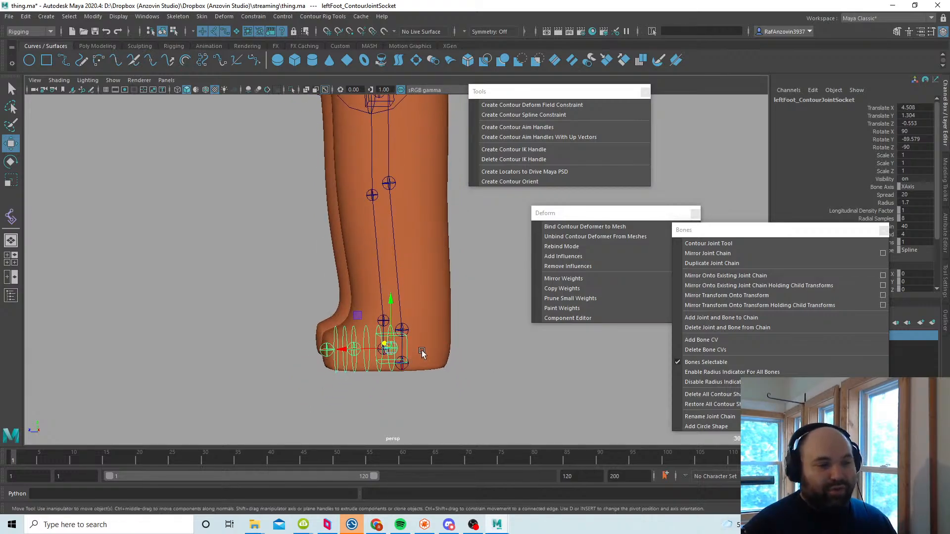
pyautogui.keyDown('alt'); pyautogui.moveTo(496, 271); pyautogui.dragTo(499, 371, button='middle'); pyautogui.keyUp('alt')
pyautogui.keyDown('alt'); pyautogui.moveTo(499, 371); pyautogui.dragTo(396, 348, button='right'); pyautogui.keyUp('alt')
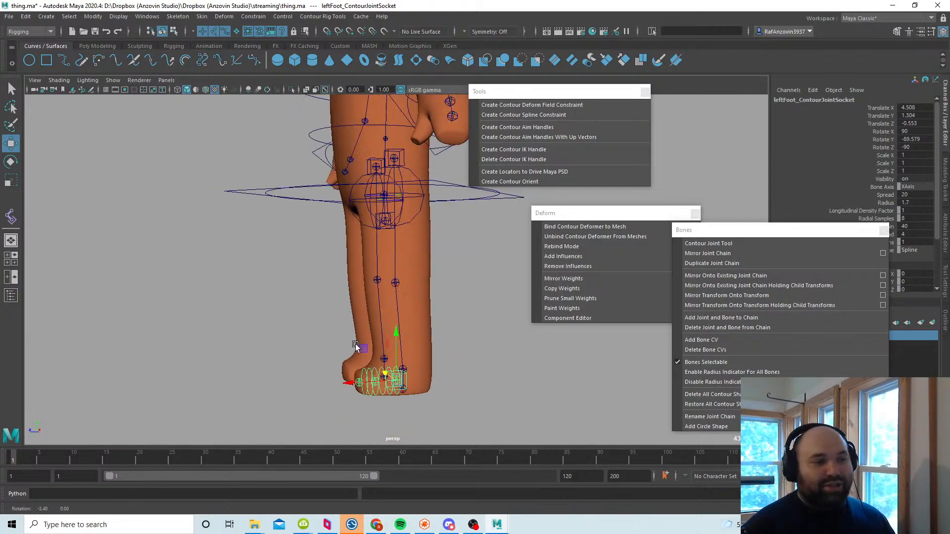
pyautogui.keyDown('alt'); pyautogui.moveTo(376, 346); pyautogui.dragTo(475, 349); pyautogui.keyUp('alt')
pyautogui.keyDown('alt'); pyautogui.moveTo(415, 248); pyautogui.dragTo(416, 416, button='middle'); pyautogui.keyUp('alt')
pyautogui.keyDown('alt'); pyautogui.moveTo(391, 215); pyautogui.dragTo(412, 224); pyautogui.keyUp('alt')
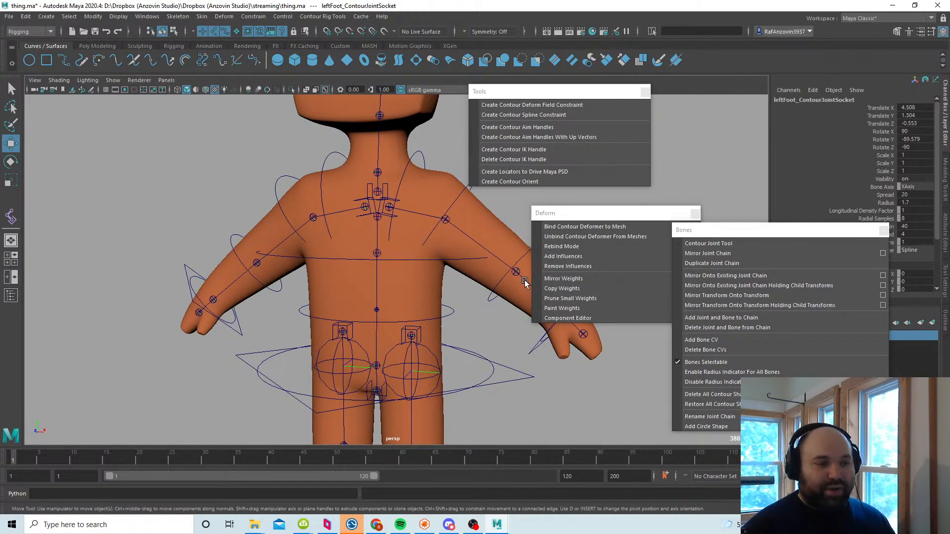
pyautogui.keyDown('alt'); pyautogui.moveTo(513, 376); pyautogui.dragTo(467, 246, button='middle'); pyautogui.keyUp('alt')
pyautogui.keyDown('alt'); pyautogui.moveTo(509, 391); pyautogui.dragTo(432, 398); pyautogui.keyUp('alt')
pyautogui.keyDown('alt'); pyautogui.moveTo(432, 399); pyautogui.dragTo(435, 329, button='middle'); pyautogui.keyUp('alt')
pyautogui.keyDown('alt'); pyautogui.moveTo(436, 328); pyautogui.dragTo(589, 402, button='right'); pyautogui.keyUp('alt')
pyautogui.keyDown('alt'); pyautogui.moveTo(490, 376); pyautogui.dragTo(441, 367); pyautogui.keyUp('alt')
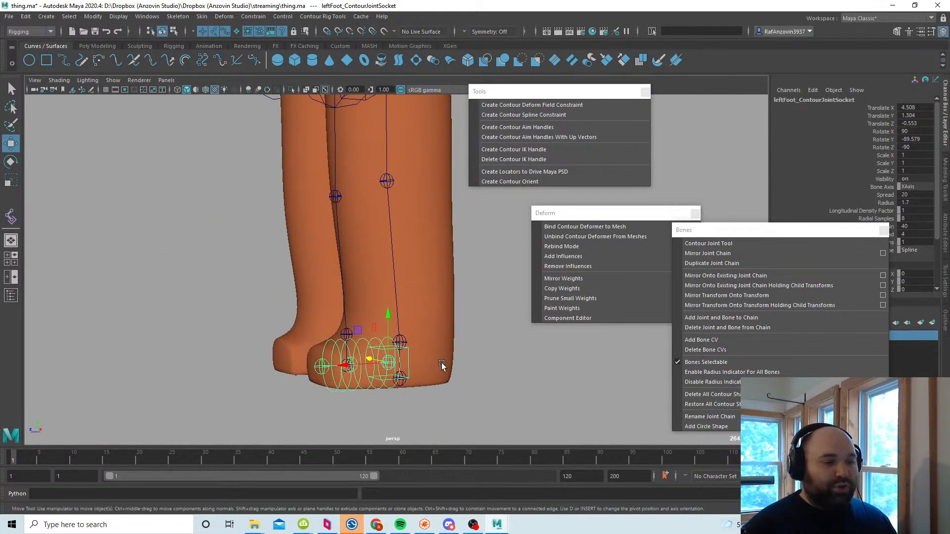
pyautogui.keyDown('alt'); pyautogui.moveTo(415, 354); pyautogui.dragTo(417, 375, button='middle'); pyautogui.keyUp('alt')
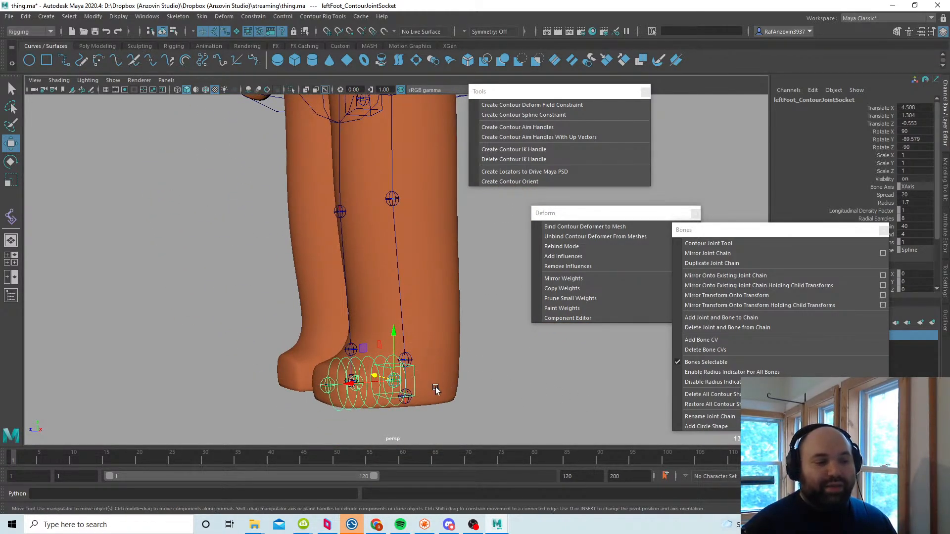
pyautogui.keyDown('alt'); pyautogui.moveTo(439, 388); pyautogui.dragTo(458, 348); pyautogui.keyUp('alt')
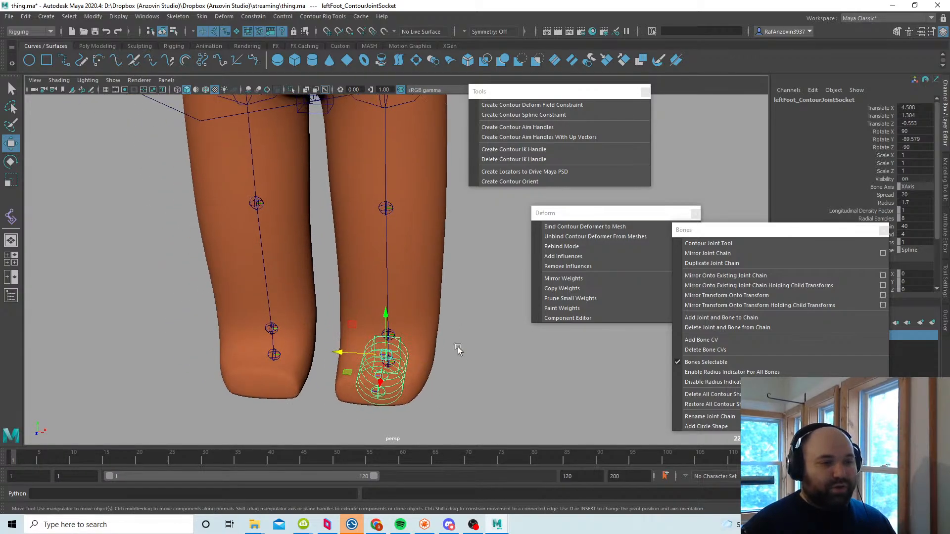
# Step: Mirror the left foot's joint chain onto the right foot and rename the mirrored chain with the prefix rightFoot
pyautogui.click(707, 253)
pyautogui.click(512, 372)
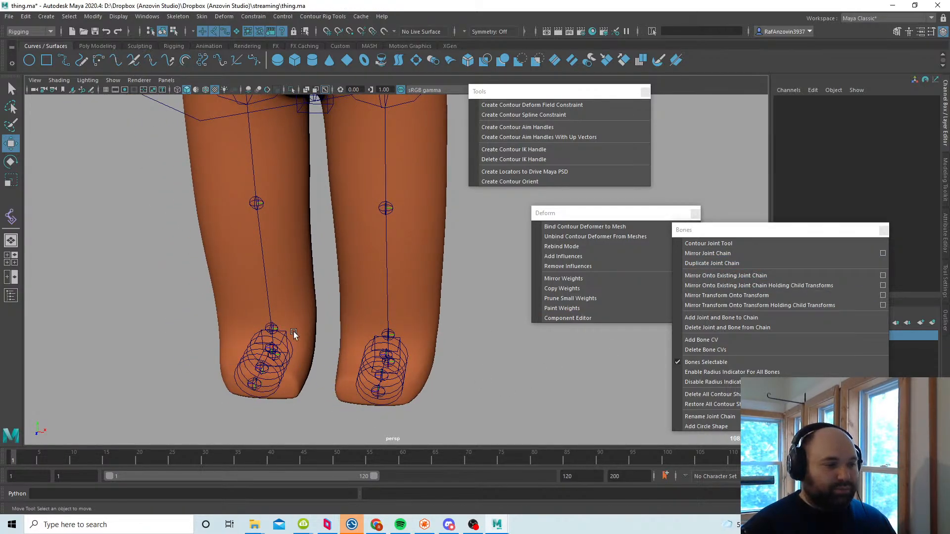
pyautogui.click(286, 332)
pyautogui.keyDown('alt'); pyautogui.moveTo(483, 345); pyautogui.dragTo(489, 349, button='middle'); pyautogui.keyUp('alt')
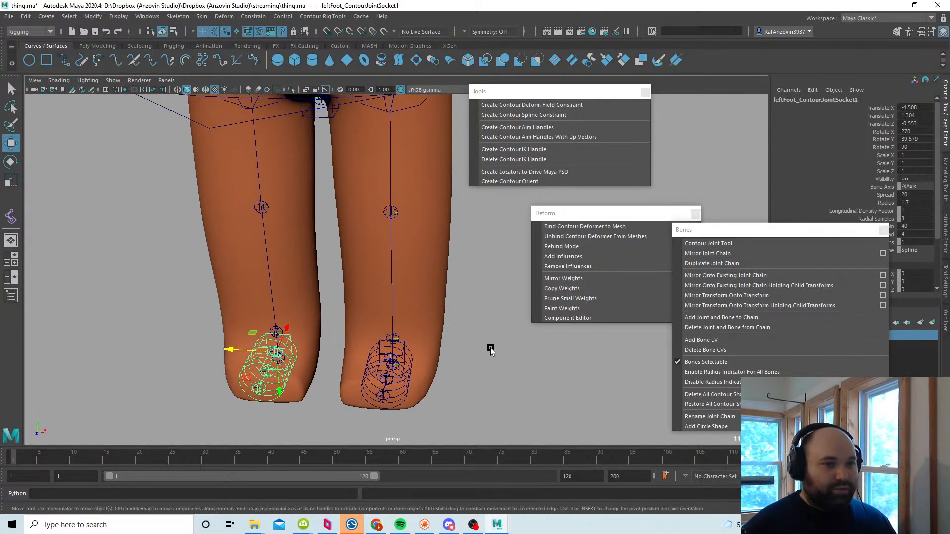
pyautogui.click(728, 417)
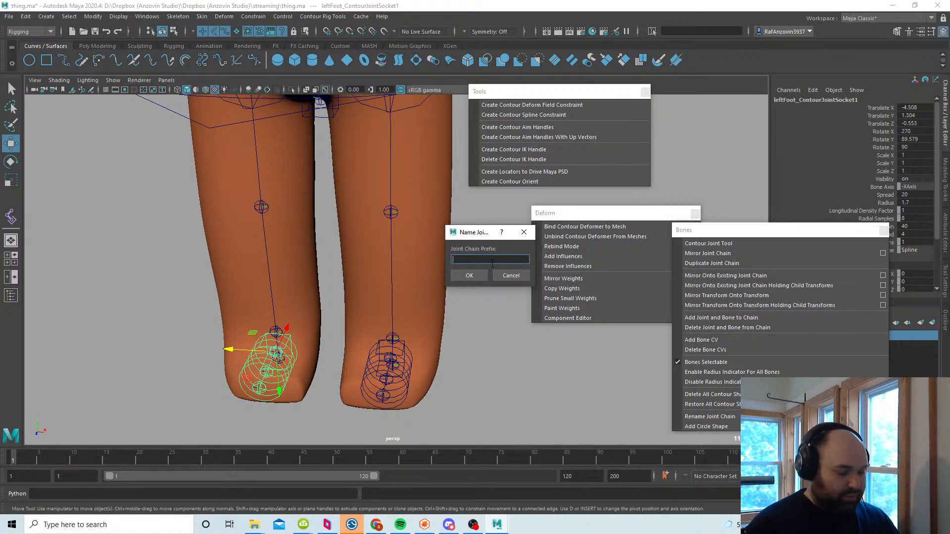
pyautogui.write('rightFoot')
pyautogui.click(481, 279)
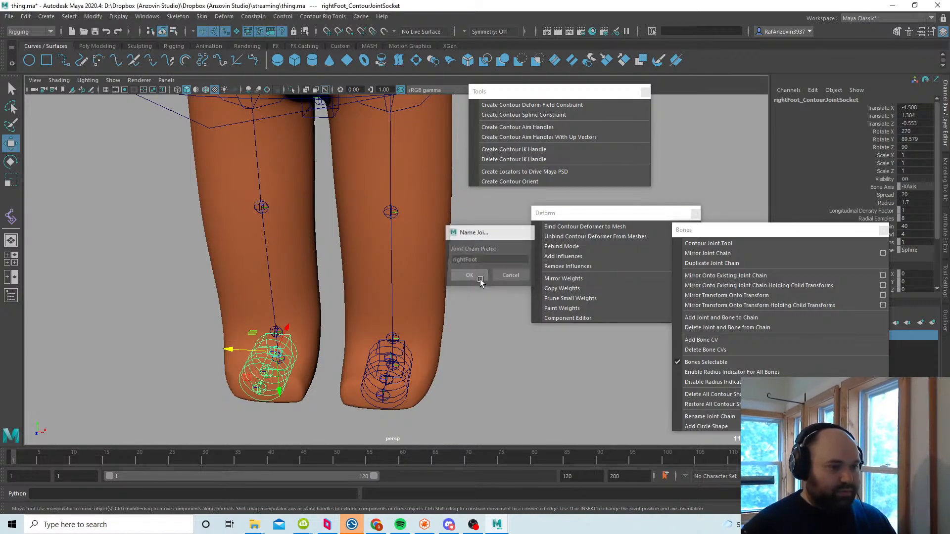
# Step: Parent each foot chain's socket to the last joint of the leg on the same side
pyautogui.click(416, 364)
pyautogui.keyDown('alt'); pyautogui.moveTo(303, 340); pyautogui.dragTo(313, 345, button='middle'); pyautogui.keyUp('alt')
pyautogui.click(299, 341)
pyautogui.press('q')
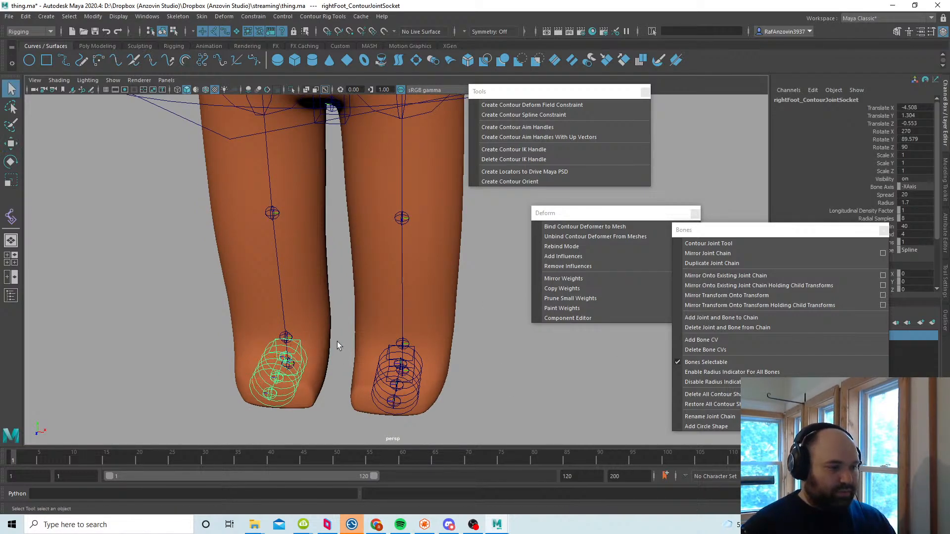
pyautogui.keyDown('shift'); pyautogui.click(286, 338); pyautogui.keyUp('shift')
pyautogui.press('p')
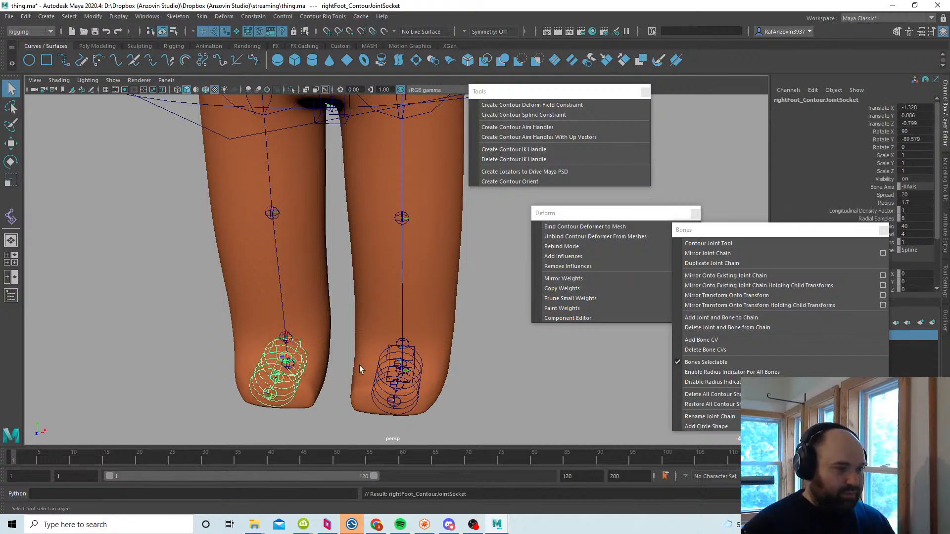
pyautogui.click(418, 350)
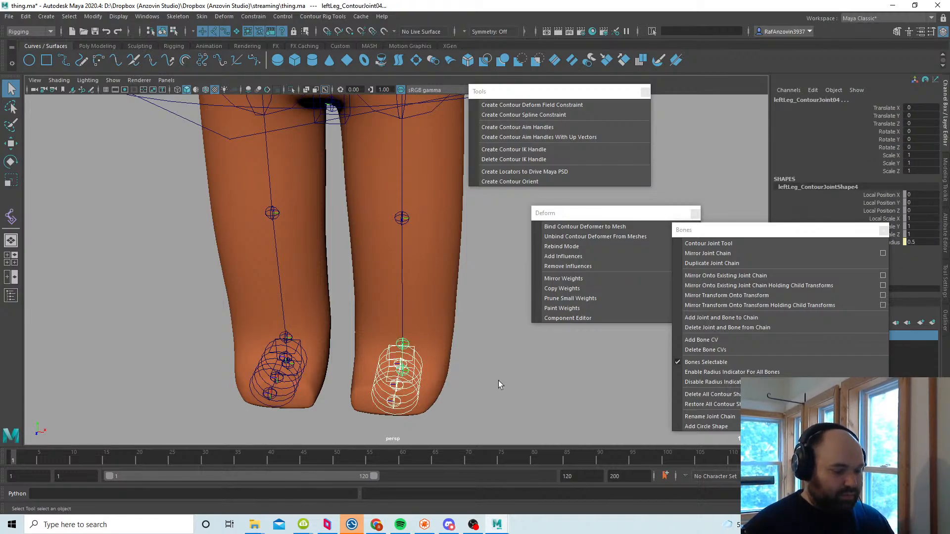
pyautogui.click(498, 381)
# Step: Rotate the left leg's end joint to about 53.5, 74.2 and 63 in X, Y and Z to test the attached foot chain
pyautogui.click(407, 340)
pyautogui.press('e')
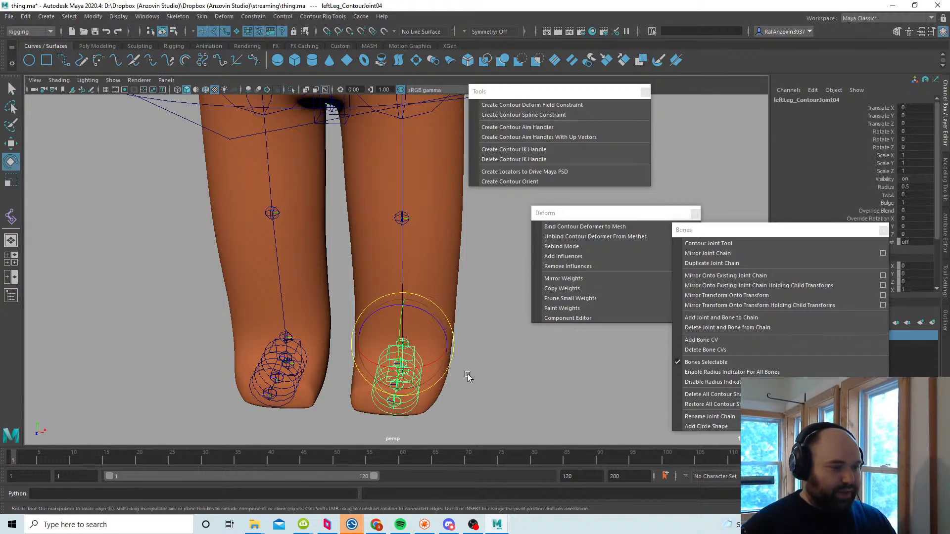
pyautogui.keyDown('alt'); pyautogui.moveTo(467, 375); pyautogui.dragTo(427, 399); pyautogui.keyUp('alt')
pyautogui.keyDown('alt'); pyautogui.moveTo(498, 403); pyautogui.dragTo(388, 413); pyautogui.keyUp('alt')
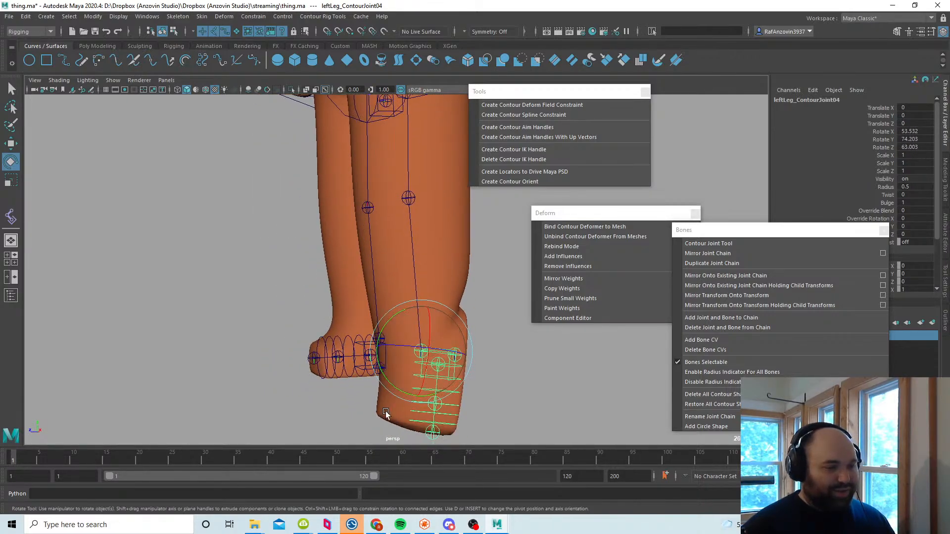
pyautogui.keyDown('alt'); pyautogui.moveTo(449, 392); pyautogui.dragTo(435, 338); pyautogui.keyUp('alt')
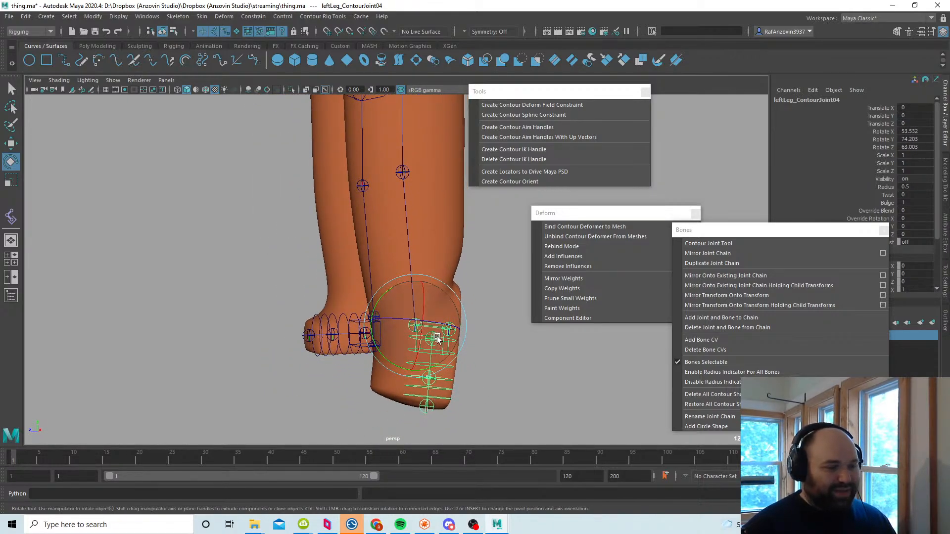
pyautogui.keyDown('alt'); pyautogui.moveTo(429, 379); pyautogui.dragTo(435, 314); pyautogui.keyUp('alt')
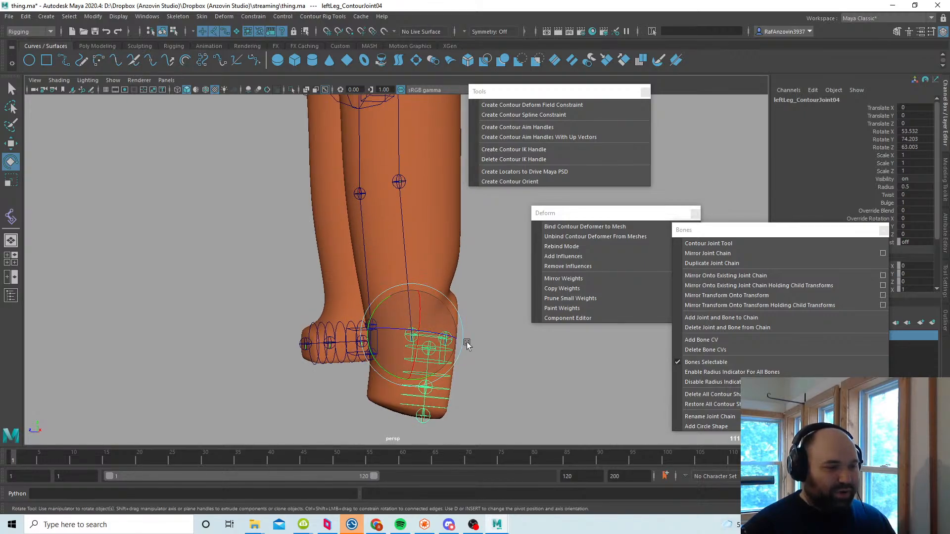
pyautogui.keyDown('alt'); pyautogui.moveTo(465, 343); pyautogui.dragTo(391, 310); pyautogui.keyUp('alt')
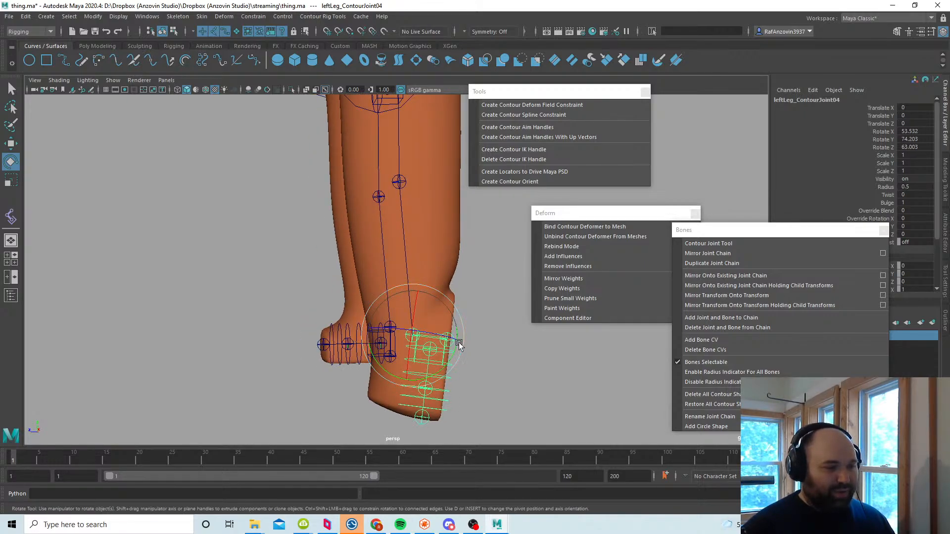
pyautogui.keyDown('alt'); pyautogui.moveTo(457, 342); pyautogui.dragTo(479, 382, button='middle'); pyautogui.keyUp('alt')
pyautogui.keyDown('alt'); pyautogui.moveTo(479, 383); pyautogui.dragTo(525, 347); pyautogui.keyUp('alt')
# Step: Reset the left leg end joint's Rotate X, Y and Z to 0 and clear the selection
pyautogui.moveTo(917, 131); pyautogui.dragTo(919, 148)
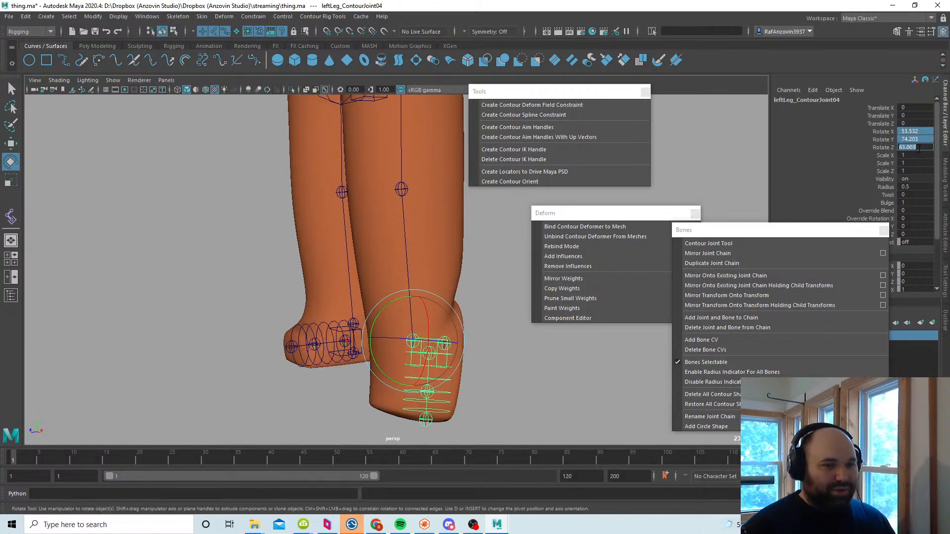
pyautogui.write('0')
pyautogui.press('Return')
pyautogui.click(573, 371)
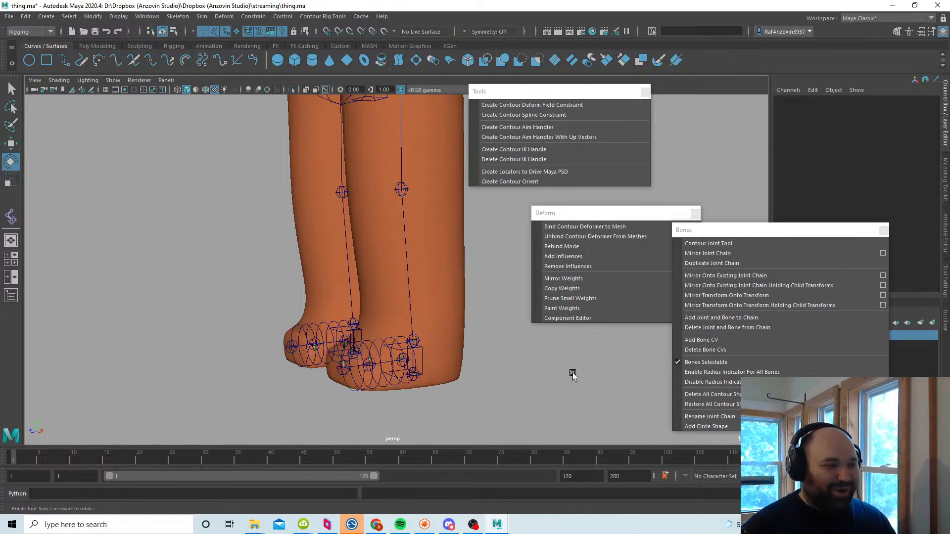
# Step: Select both foot chain sockets and increase their Radius to 2.1
pyautogui.click(11, 87)
pyautogui.keyDown('alt'); pyautogui.moveTo(378, 357); pyautogui.dragTo(338, 348); pyautogui.keyUp('alt')
pyautogui.click(416, 352)
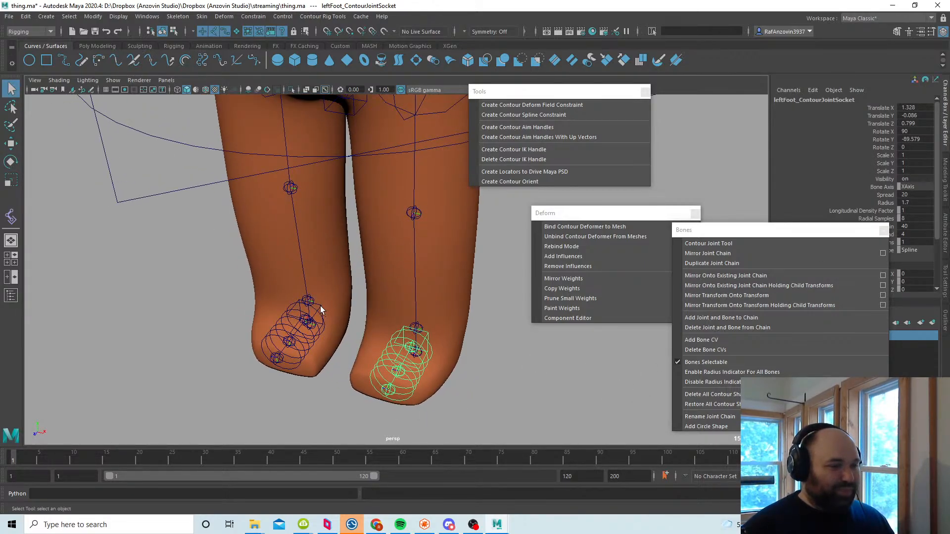
pyautogui.keyDown('shift'); pyautogui.click(320, 310); pyautogui.keyUp('shift')
pyautogui.keyDown('alt'); pyautogui.moveTo(320, 310); pyautogui.dragTo(455, 369); pyautogui.keyUp('alt')
pyautogui.click(885, 203)
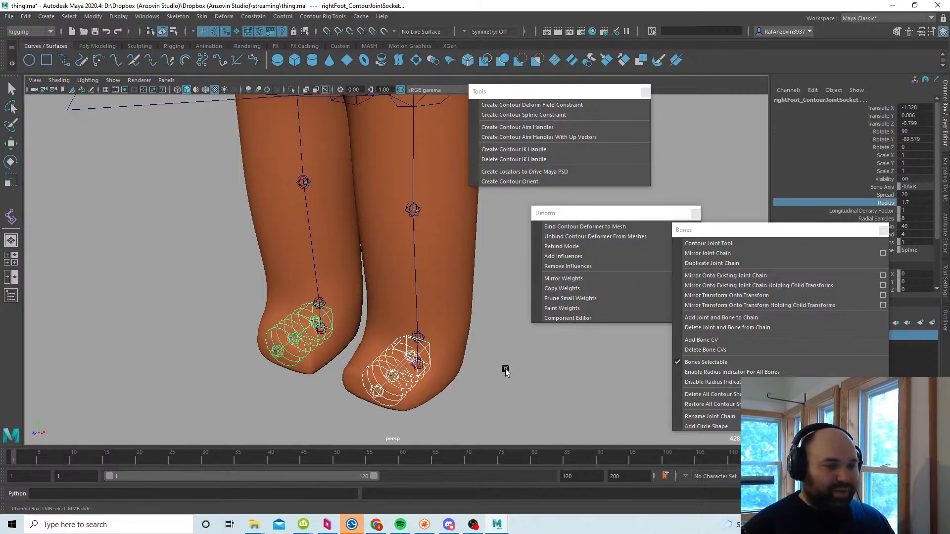
pyautogui.moveTo(506, 371); pyautogui.dragTo(525, 372, button='middle')
pyautogui.click(13, 90)
pyautogui.keyDown('alt'); pyautogui.moveTo(173, 267); pyautogui.dragTo(257, 277); pyautogui.keyUp('alt')
pyautogui.keyDown('alt'); pyautogui.moveTo(440, 320); pyautogui.dragTo(470, 350); pyautogui.keyUp('alt')
# Step: Allow surfaces to be selected and add the body mesh to the selection of both foot chains
pyautogui.click(236, 31)
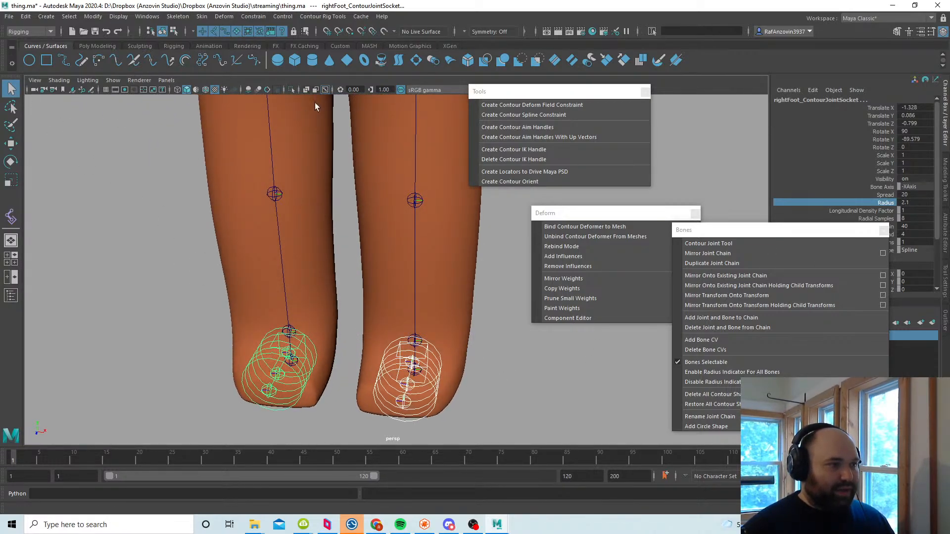
pyautogui.keyDown('shift'); pyautogui.click(465, 313); pyautogui.keyUp('shift')
pyautogui.keyDown('alt'); pyautogui.moveTo(465, 313); pyautogui.dragTo(462, 308); pyautogui.keyUp('alt')
pyautogui.scroll(-2, 461, 307)
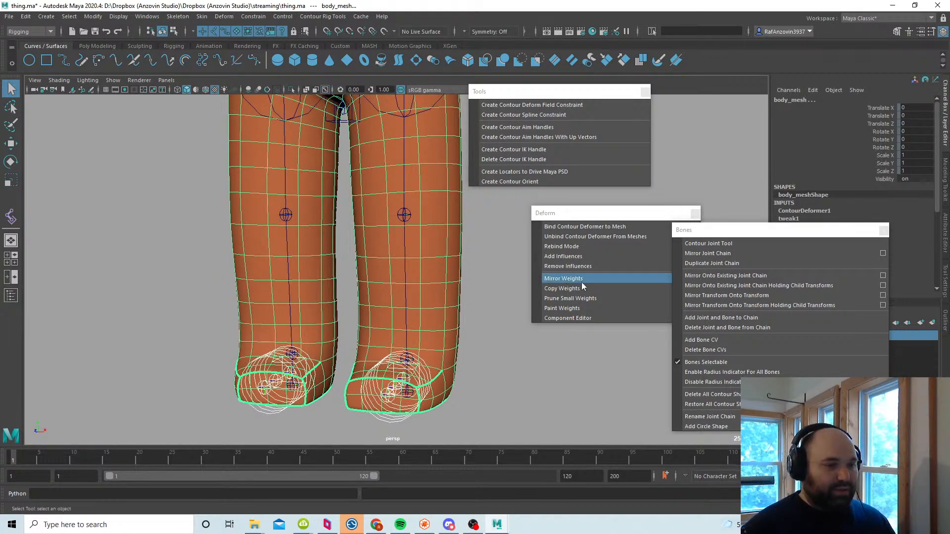
# Step: Add the selected foot joint chains as influences on the body mesh, and try rotating the left foot socket, undoing the rotation
pyautogui.click(563, 255)
pyautogui.keyDown('alt'); pyautogui.moveTo(473, 393); pyautogui.dragTo(379, 367); pyautogui.keyUp('alt')
pyautogui.click(420, 366)
pyautogui.press('e')
pyautogui.hotkey('ctrl', 'z')
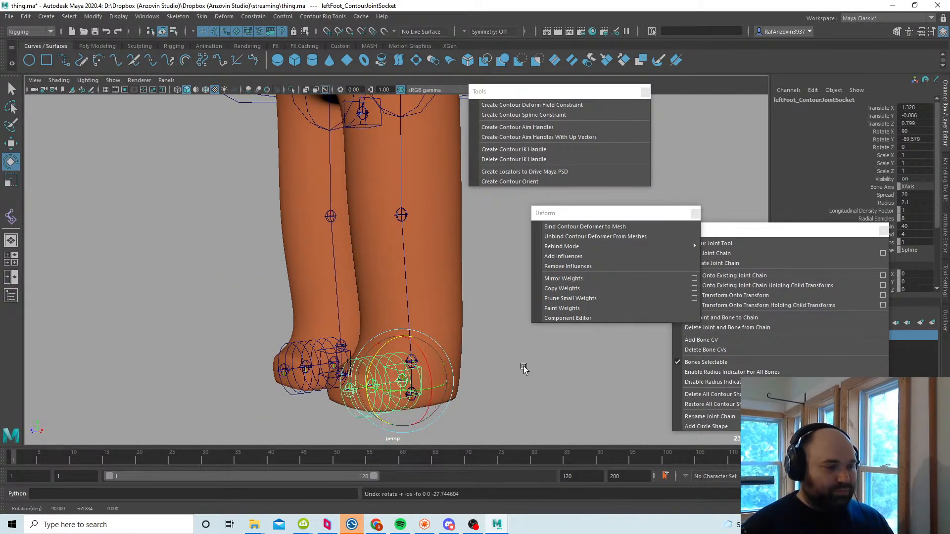
# Step: Rotate the left leg's ankle joint to about 78.8 degrees in Y so the foot points downward
pyautogui.click(523, 367)
pyautogui.click(414, 358)
pyautogui.moveTo(390, 329); pyautogui.dragTo(390, 387)
# Step: Select the body mesh and start Paint Weights on its Contour deformer
pyautogui.click(465, 396)
pyautogui.press('f')
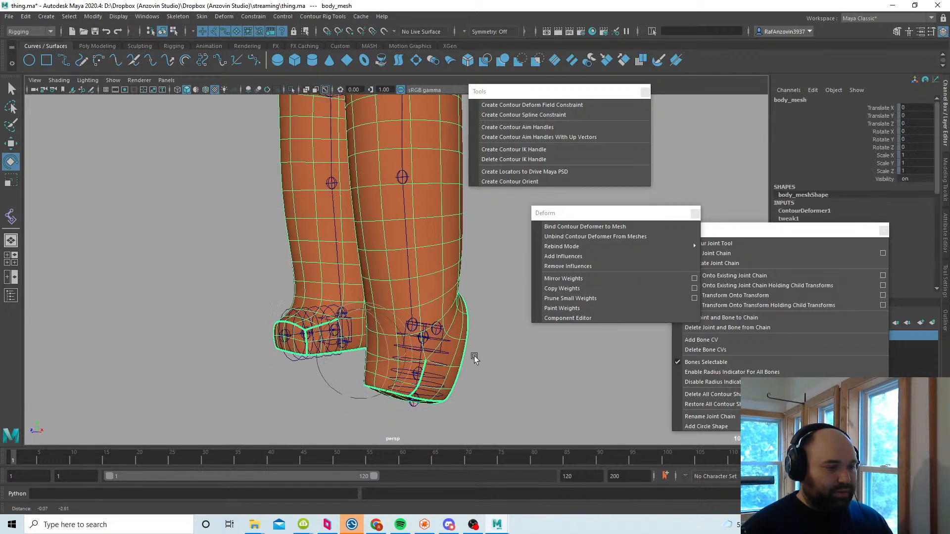
pyautogui.click(202, 16)
pyautogui.click(207, 17)
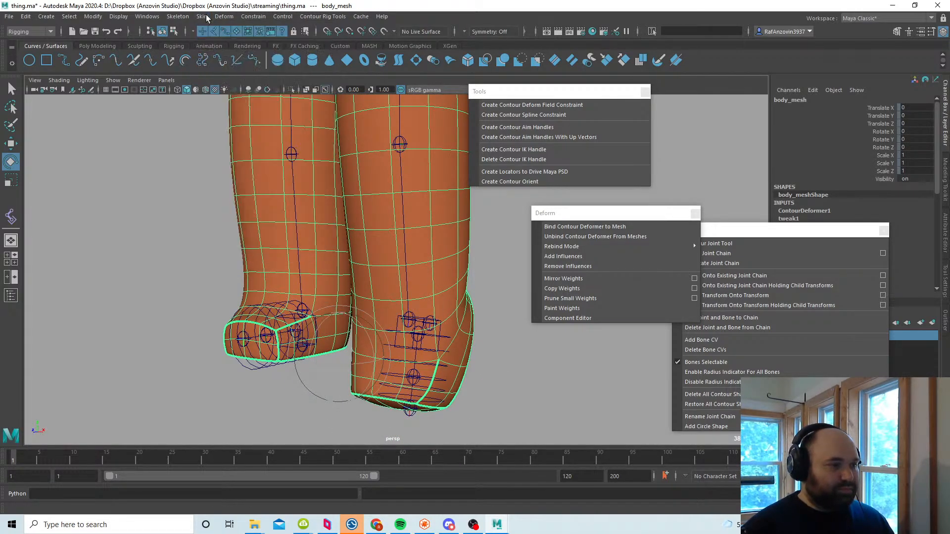
pyautogui.click(613, 307)
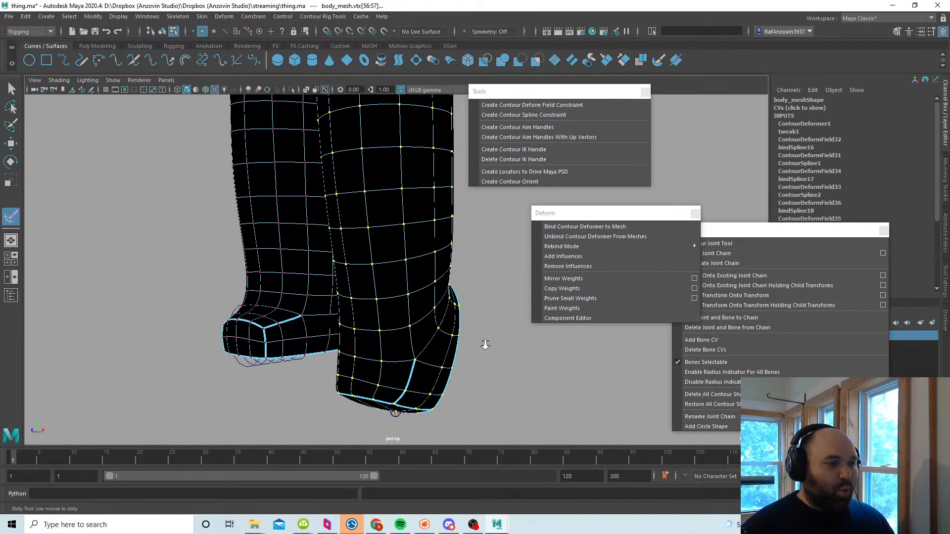
pyautogui.moveTo(430, 325)
pyautogui.keyDown('alt'); pyautogui.mouseDown(button='right')
pyautogui.moveTo(478, 351)
pyautogui.moveTo(415, 332)
pyautogui.mouseUp(button='right'); pyautogui.keyUp('alt')
pyautogui.moveTo(415, 332)
pyautogui.keyDown('alt'); pyautogui.mouseDown()
pyautogui.moveTo(401, 331)
pyautogui.moveTo(393, 238)
pyautogui.mouseUp(); pyautogui.keyUp('alt')
pyautogui.keyDown('alt'); pyautogui.moveTo(368, 192); pyautogui.dragTo(440, 250); pyautogui.keyUp('alt')
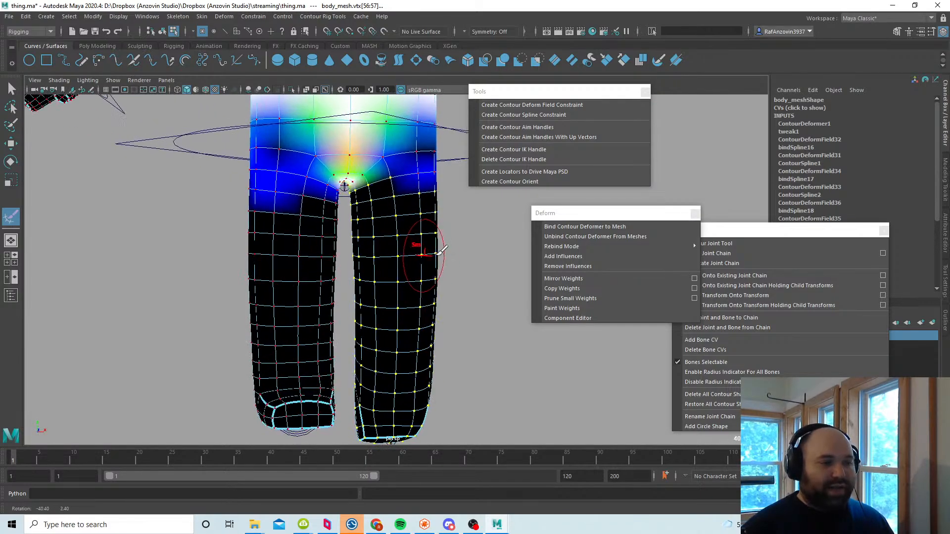
pyautogui.moveTo(451, 376)
pyautogui.keyDown('alt'); pyautogui.mouseDown()
pyautogui.moveTo(369, 373)
pyautogui.moveTo(407, 352)
pyautogui.moveTo(395, 349)
pyautogui.mouseUp(); pyautogui.keyUp('alt')
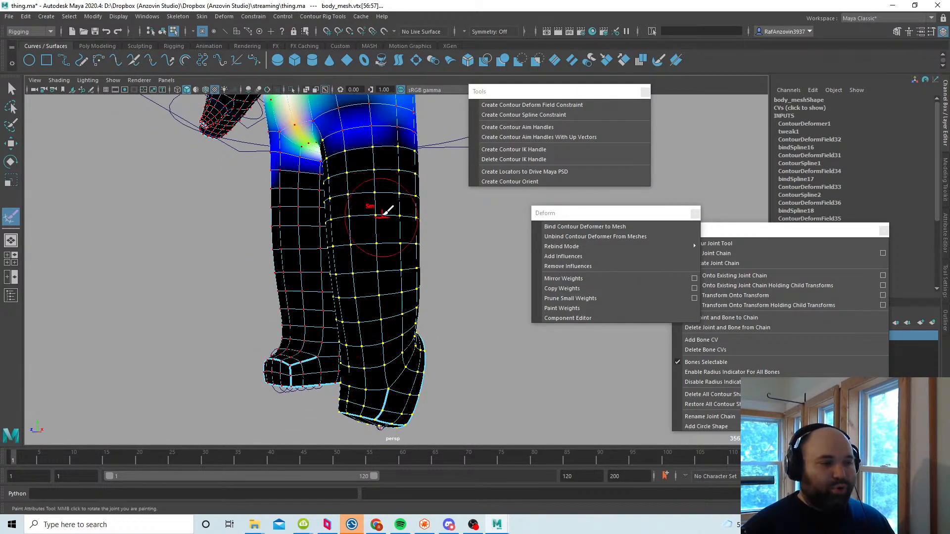
# Step: Return to object selection mode with the Bones window moved aside, and show the weight painting tool's settings
pyautogui.moveTo(775, 233); pyautogui.dragTo(680, 290)
pyautogui.keyDown('alt'); pyautogui.moveTo(312, 126); pyautogui.dragTo(293, 113); pyautogui.keyUp('alt')
pyautogui.click(161, 31)
pyautogui.keyDown('alt'); pyautogui.moveTo(361, 233); pyautogui.dragTo(396, 265); pyautogui.keyUp('alt')
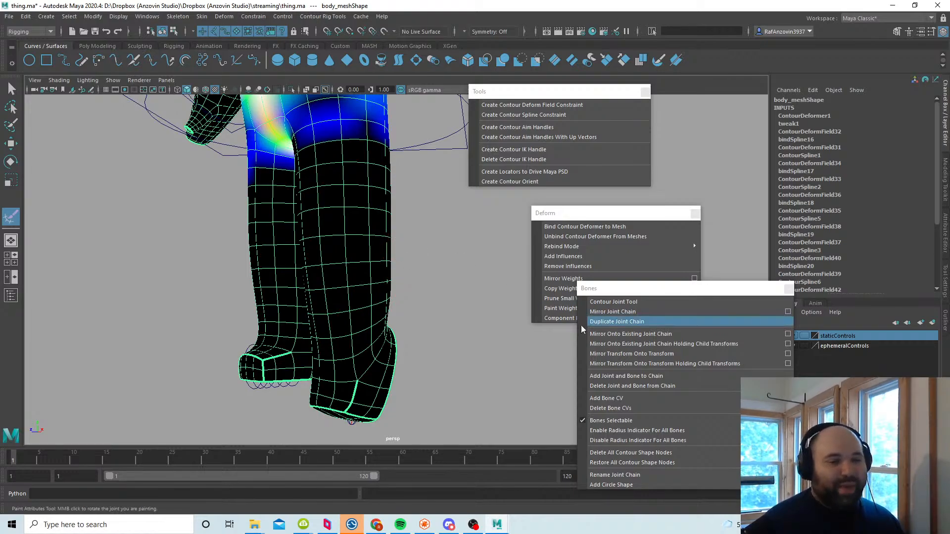
pyautogui.moveTo(648, 290); pyautogui.dragTo(563, 295)
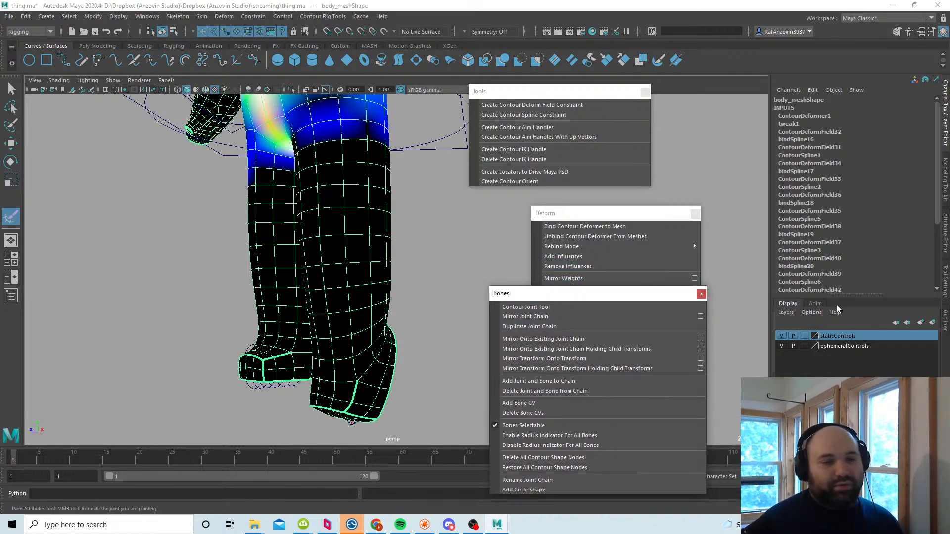
pyautogui.click(945, 281)
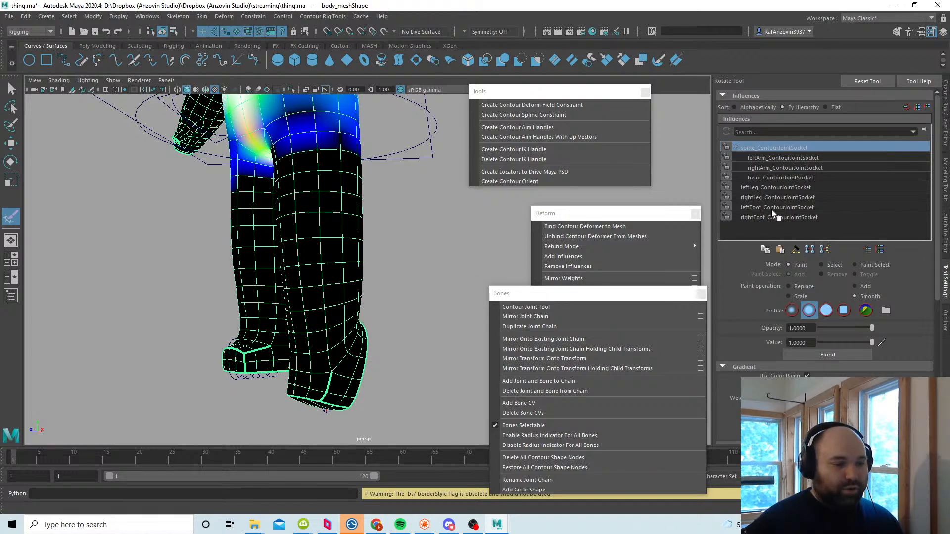
# Step: Paint leftFoot_ContourJointSocket weights over the left foot using Replace with opacity 0.4466 and value 1
pyautogui.click(772, 207)
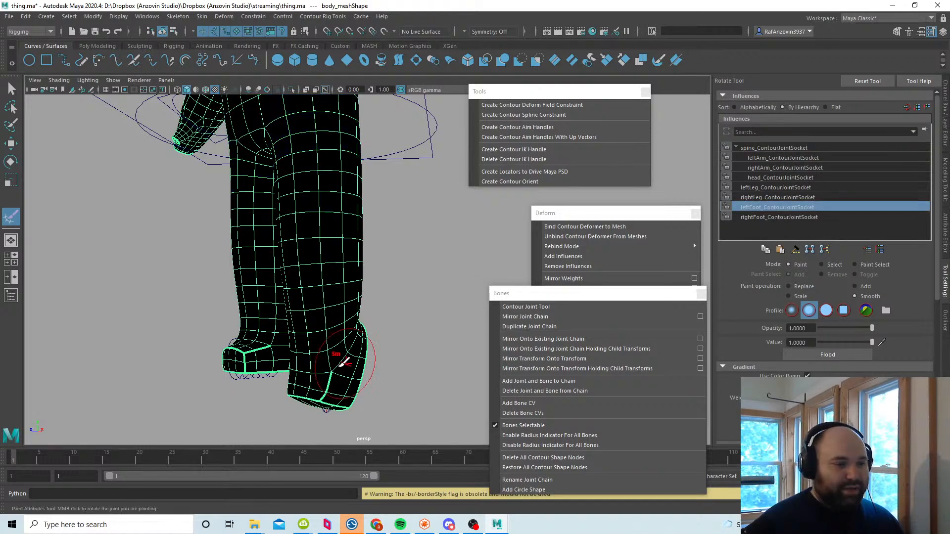
pyautogui.keyDown('alt'); pyautogui.moveTo(345, 363); pyautogui.dragTo(350, 363); pyautogui.keyUp('alt')
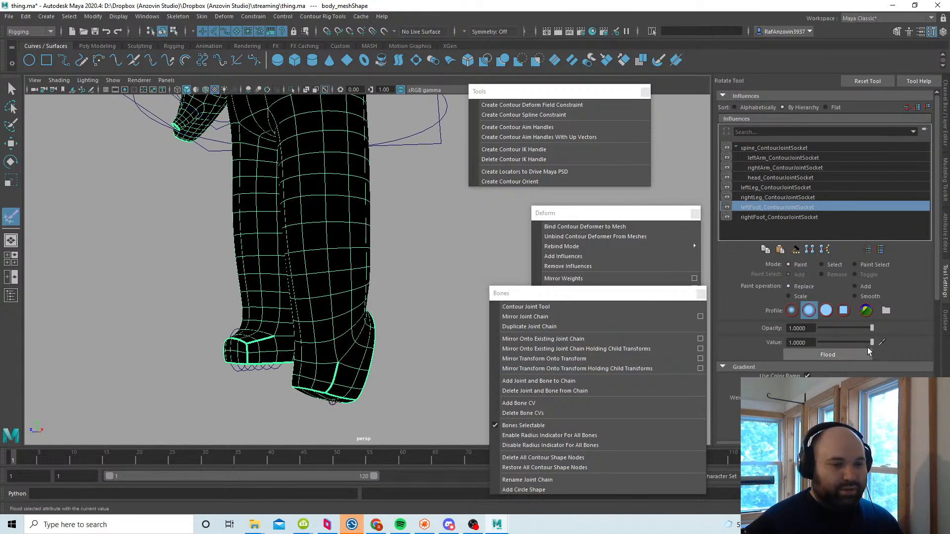
pyautogui.moveTo(341, 389)
pyautogui.keyDown('alt'); pyautogui.mouseDown()
pyautogui.moveTo(328, 378)
pyautogui.moveTo(331, 397)
pyautogui.mouseUp(); pyautogui.keyUp('alt')
pyautogui.moveTo(395, 398)
pyautogui.keyDown('alt'); pyautogui.mouseDown()
pyautogui.moveTo(385, 384)
pyautogui.moveTo(432, 381)
pyautogui.moveTo(410, 368)
pyautogui.mouseUp(); pyautogui.keyUp('alt')
pyautogui.moveTo(371, 346)
pyautogui.mouseDown()
pyautogui.moveTo(307, 358)
pyautogui.moveTo(366, 357)
pyautogui.moveTo(190, 388)
pyautogui.mouseUp()
pyautogui.moveTo(342, 397)
pyautogui.keyDown('alt'); pyautogui.mouseDown()
pyautogui.moveTo(275, 391)
pyautogui.moveTo(405, 380)
pyautogui.moveTo(392, 396)
pyautogui.moveTo(426, 409)
pyautogui.moveTo(363, 389)
pyautogui.moveTo(407, 390)
pyautogui.moveTo(415, 403)
pyautogui.moveTo(544, 396)
pyautogui.mouseUp(); pyautogui.keyUp('alt')
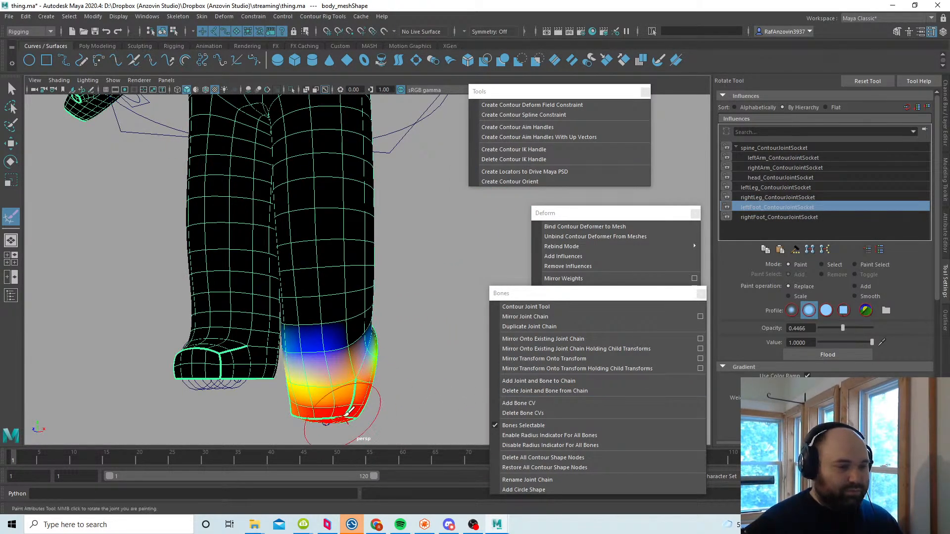
# Step: Smooth the leftFoot_ContourJointSocket weights around the left ankle and heel using the Smooth operation at opacity 1
pyautogui.keyDown('alt'); pyautogui.moveTo(308, 421); pyautogui.dragTo(322, 406); pyautogui.keyUp('alt')
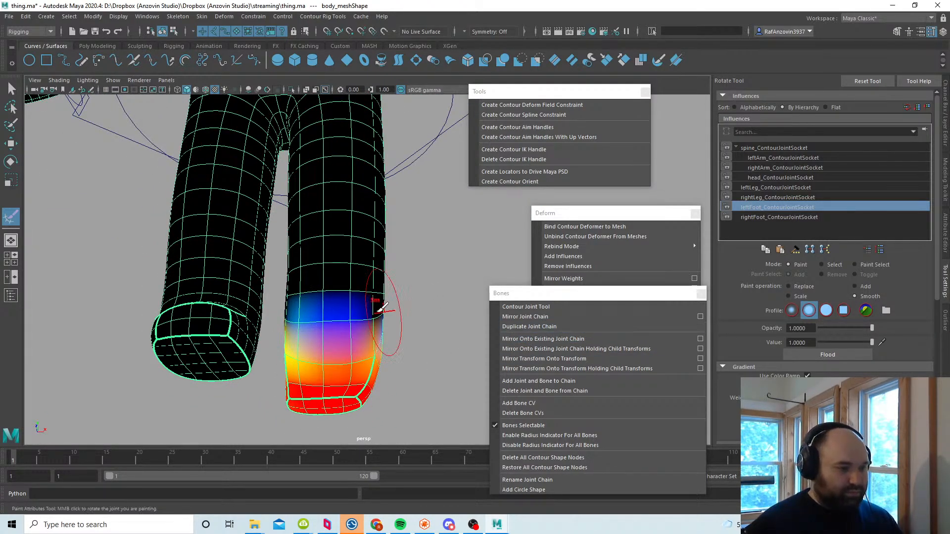
pyautogui.moveTo(303, 322)
pyautogui.mouseDown()
pyautogui.moveTo(396, 317)
pyautogui.moveTo(346, 322)
pyautogui.moveTo(324, 347)
pyautogui.moveTo(339, 318)
pyautogui.moveTo(310, 346)
pyautogui.moveTo(351, 351)
pyautogui.mouseUp()
pyautogui.keyDown('alt'); pyautogui.moveTo(380, 332); pyautogui.dragTo(267, 360); pyautogui.keyUp('alt')
pyautogui.moveTo(374, 340)
pyautogui.mouseDown()
pyautogui.moveTo(403, 354)
pyautogui.moveTo(312, 353)
pyautogui.moveTo(341, 350)
pyautogui.mouseUp()
pyautogui.moveTo(398, 346); pyautogui.dragTo(423, 304)
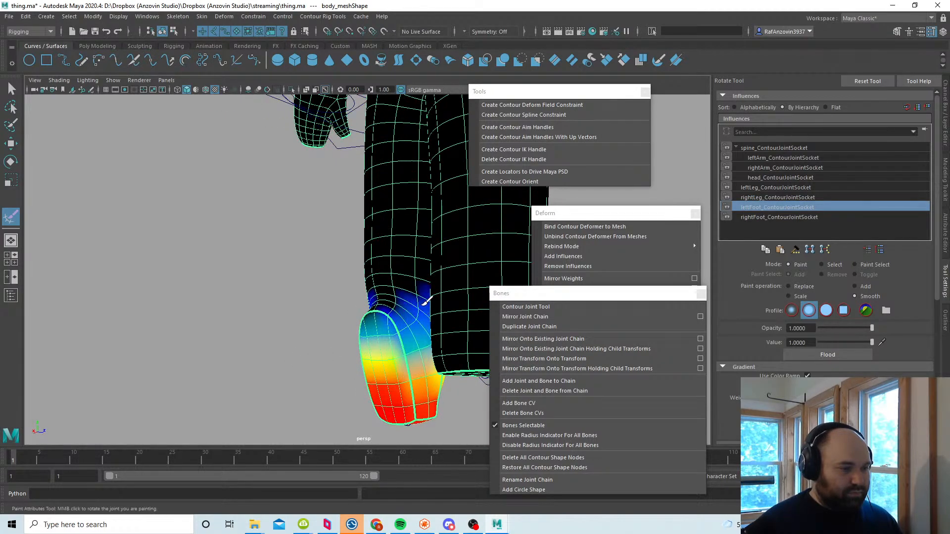
pyautogui.keyDown('alt'); pyautogui.moveTo(296, 345); pyautogui.dragTo(32, 155); pyautogui.keyUp('alt')
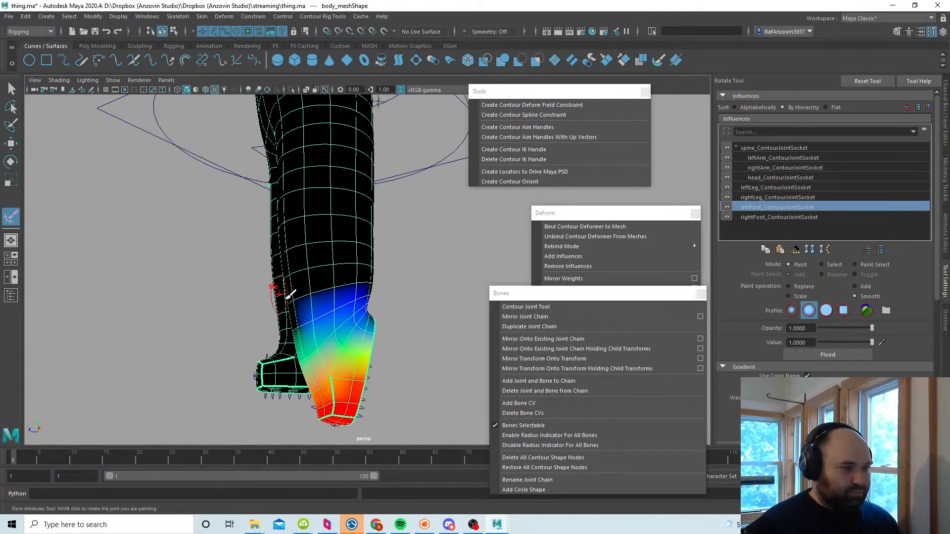
# Step: Leave weight painting and set the Radius of leftLeg_ContourJoint04 at the ankle to 3.1
pyautogui.click(11, 143)
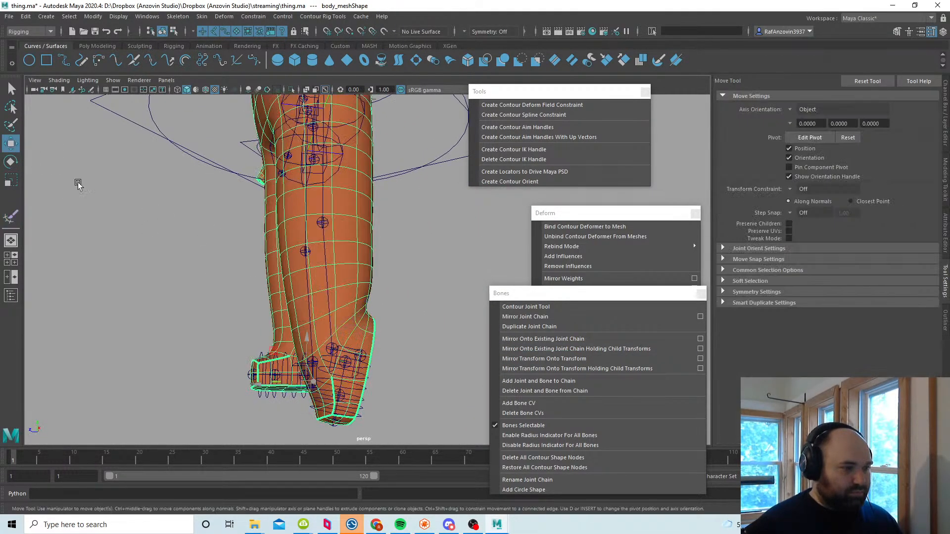
pyautogui.click(335, 345)
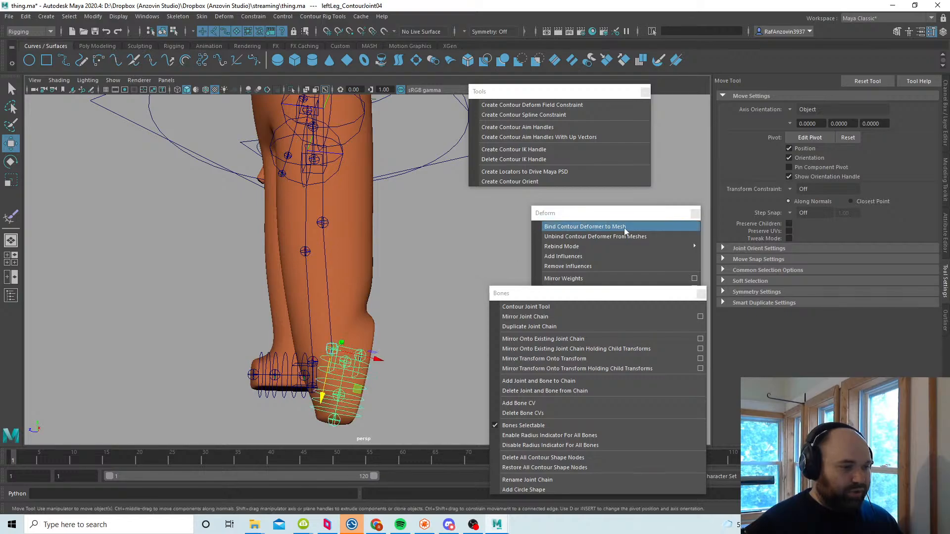
pyautogui.click(945, 126)
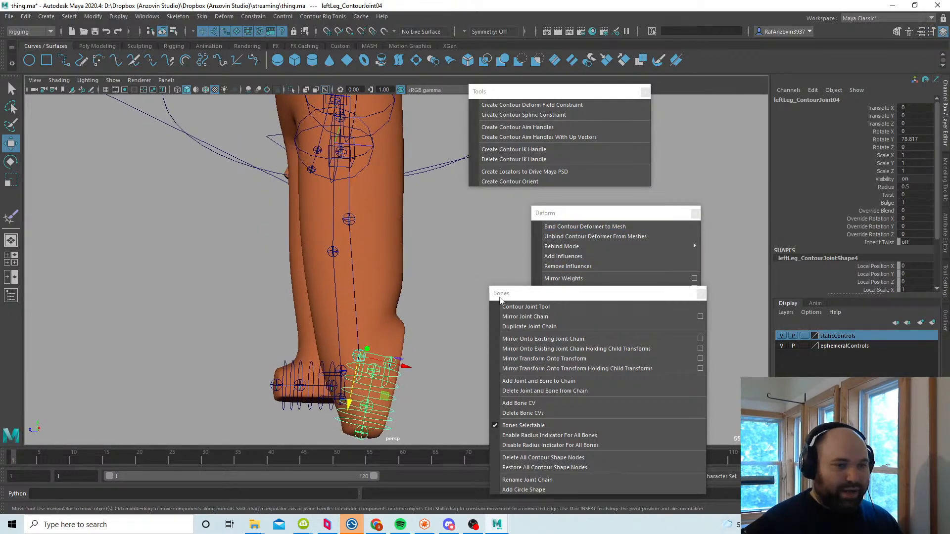
pyautogui.click(886, 203)
pyautogui.click(885, 187)
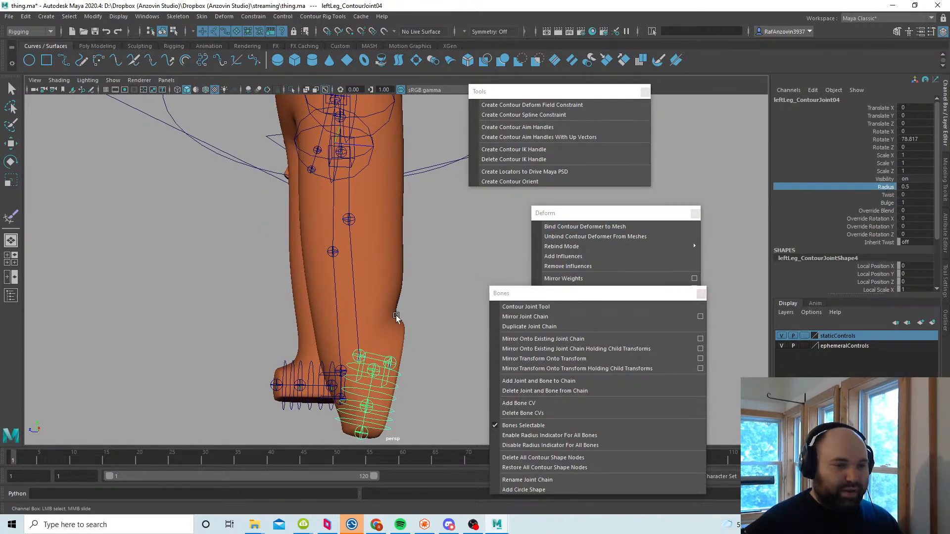
pyautogui.moveTo(405, 318); pyautogui.dragTo(415, 318, button='middle')
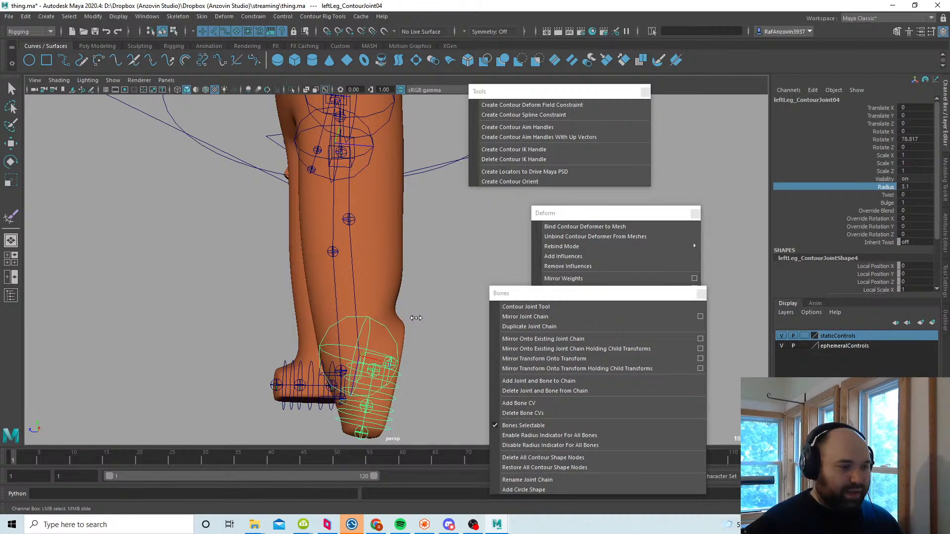
# Step: Set the Radius of rightLeg_ContourJoint04 at the ankle to 3.1
pyautogui.keyDown('alt'); pyautogui.moveTo(415, 318); pyautogui.dragTo(349, 371); pyautogui.keyUp('alt')
pyautogui.scroll(5, 341, 368)
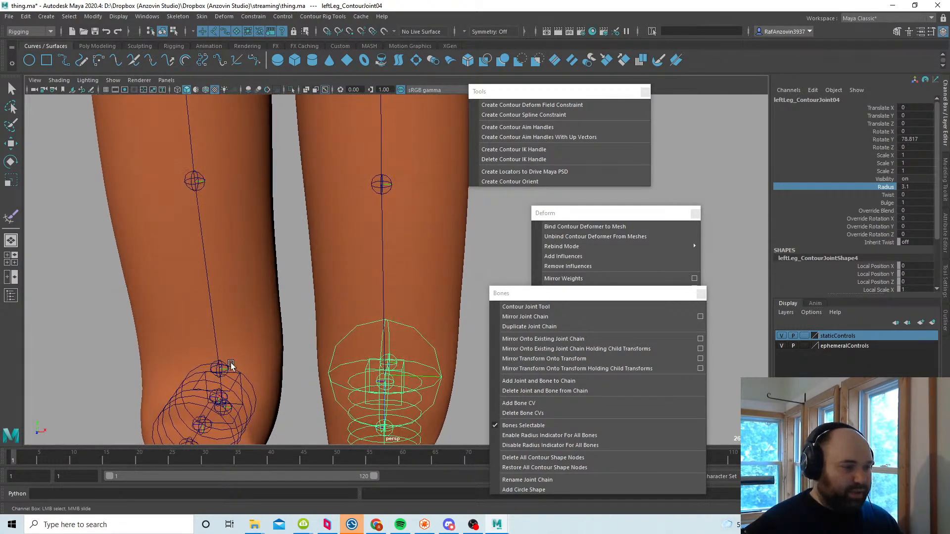
pyautogui.click(226, 361)
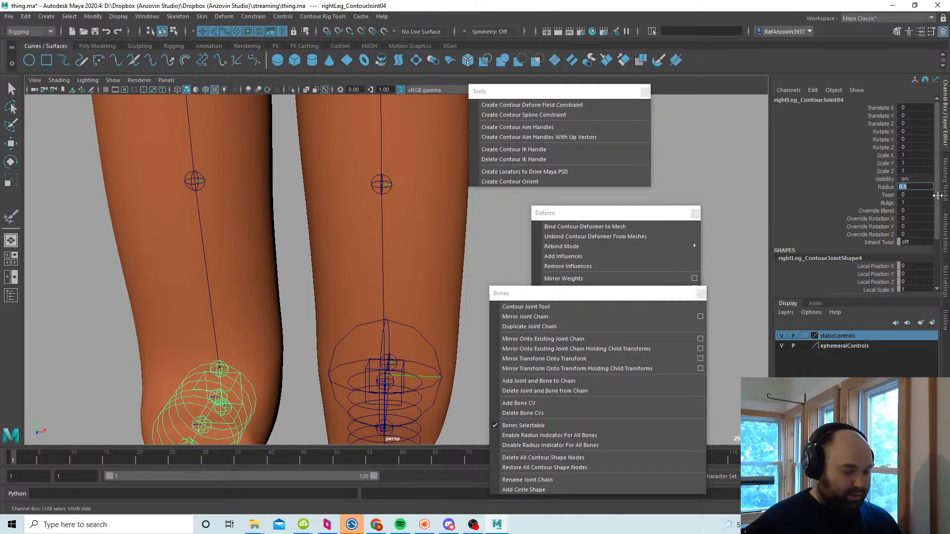
pyautogui.write('3.1')
pyautogui.press('Return')
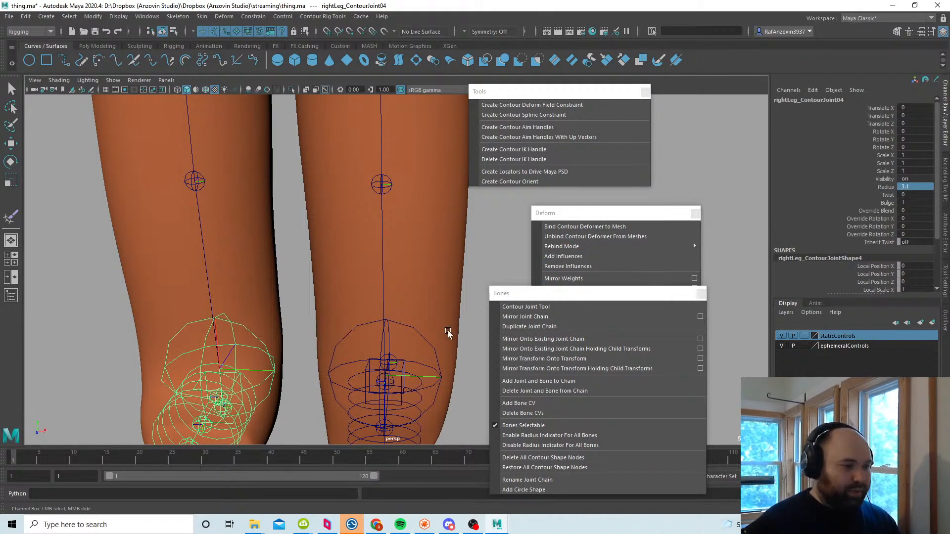
# Step: Set Rotate Y of the left leg's ankle joint to 0 and clear the selection
pyautogui.click(430, 343)
pyautogui.write('w')
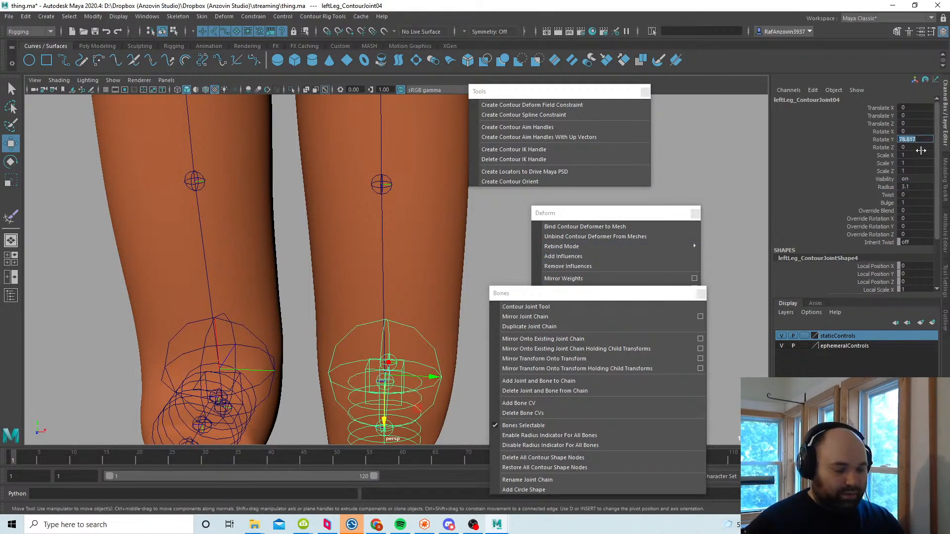
pyautogui.write('0')
pyautogui.press('Return')
pyautogui.keyDown('alt'); pyautogui.moveTo(456, 340); pyautogui.dragTo(423, 393); pyautogui.keyUp('alt')
pyautogui.click(423, 393)
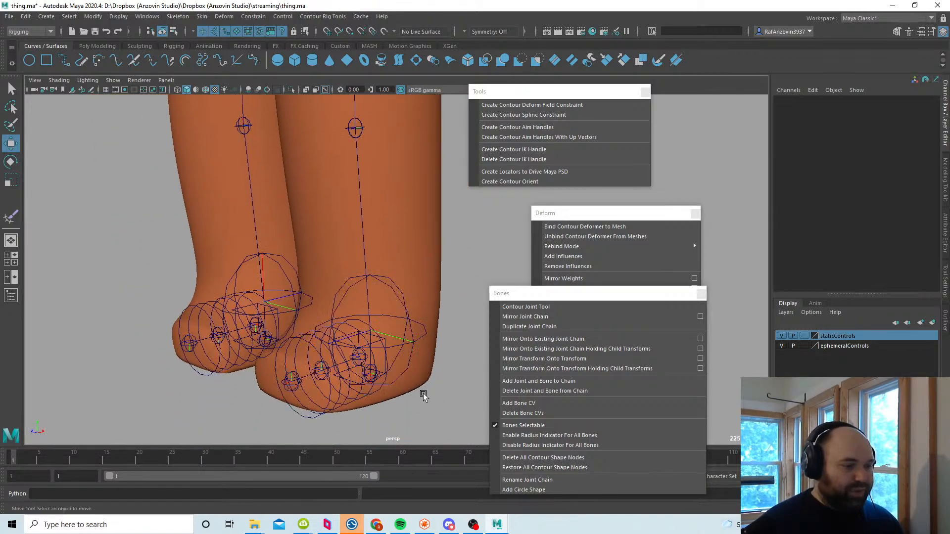
# Step: Disable the radius indicator for all bones and clear the selection
pyautogui.click(321, 370)
pyautogui.press('e')
pyautogui.keyDown('alt'); pyautogui.moveTo(287, 363); pyautogui.dragTo(330, 380); pyautogui.keyUp('alt')
pyautogui.keyDown('alt'); pyautogui.moveTo(390, 352); pyautogui.dragTo(425, 329); pyautogui.keyUp('alt')
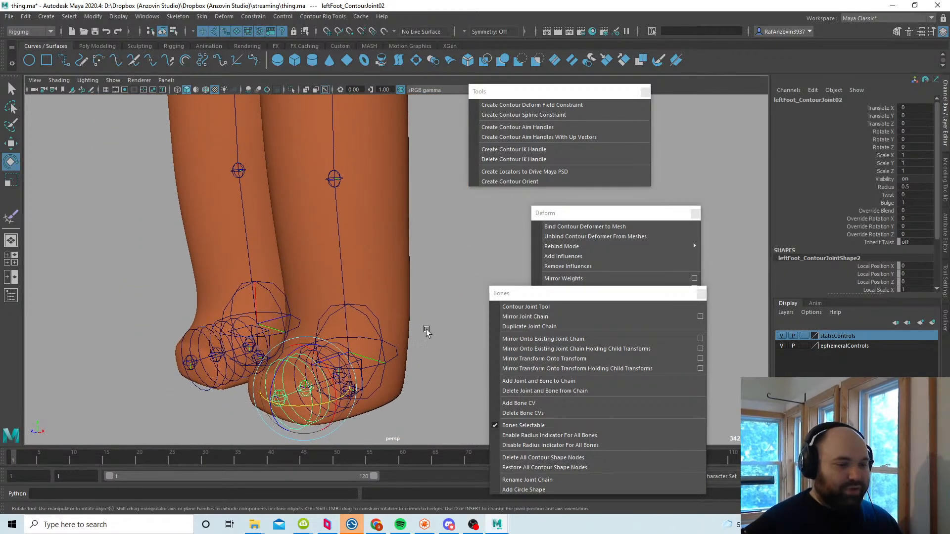
pyautogui.click(560, 448)
pyautogui.click(413, 403)
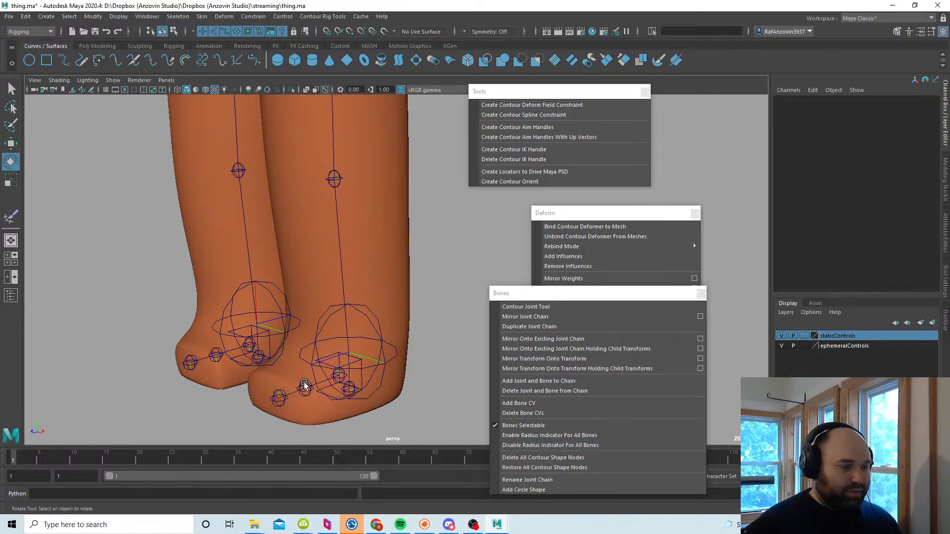
# Step: Bend the left toes upward by rotating leftFoot_ContourJoint02 to about 49.8 degrees in Z
pyautogui.click(304, 387)
pyautogui.moveTo(270, 376); pyautogui.dragTo(296, 340)
pyautogui.keyDown('alt'); pyautogui.moveTo(322, 387); pyautogui.dragTo(281, 373); pyautogui.keyUp('alt')
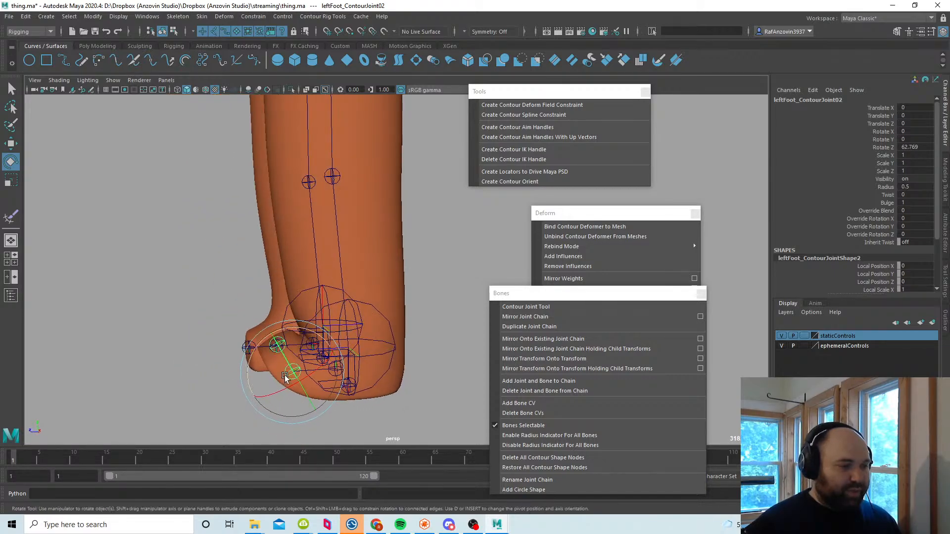
pyautogui.moveTo(309, 330)
pyautogui.mouseDown()
pyautogui.moveTo(295, 328)
pyautogui.moveTo(303, 336)
pyautogui.mouseUp()
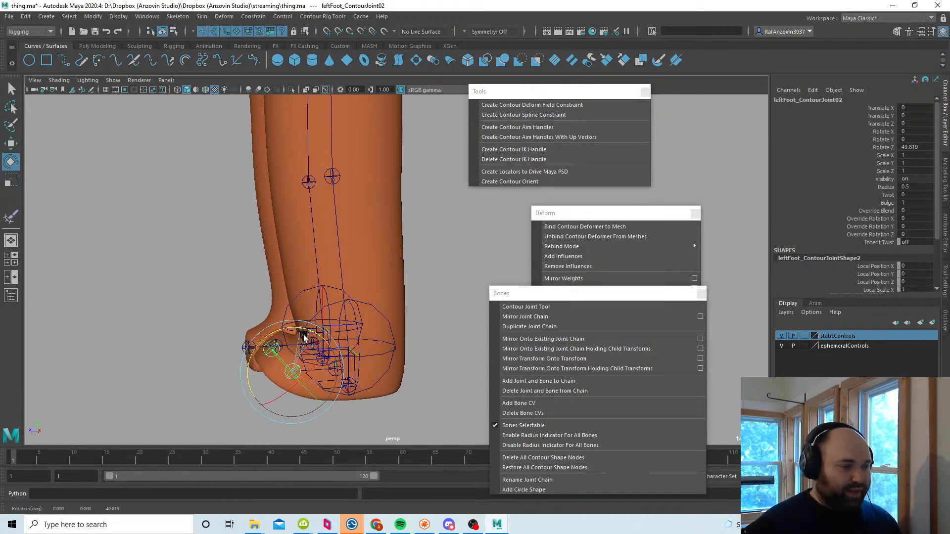
# Step: Select the body mesh, resume painting its deformer weights and show the paint tool's settings
pyautogui.click(369, 258)
pyautogui.click(10, 216)
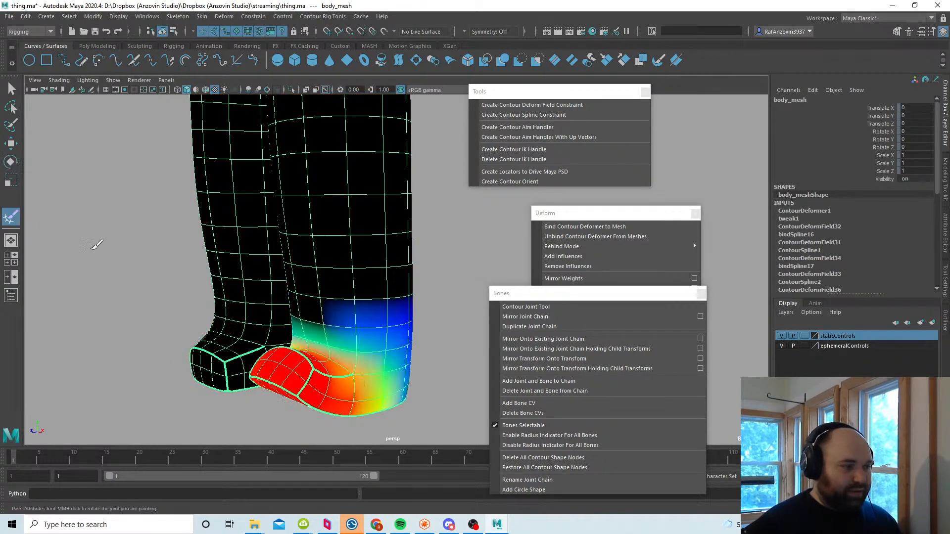
pyautogui.keyDown('alt'); pyautogui.moveTo(311, 377); pyautogui.dragTo(339, 375, button='right'); pyautogui.keyUp('alt')
pyautogui.click(161, 32)
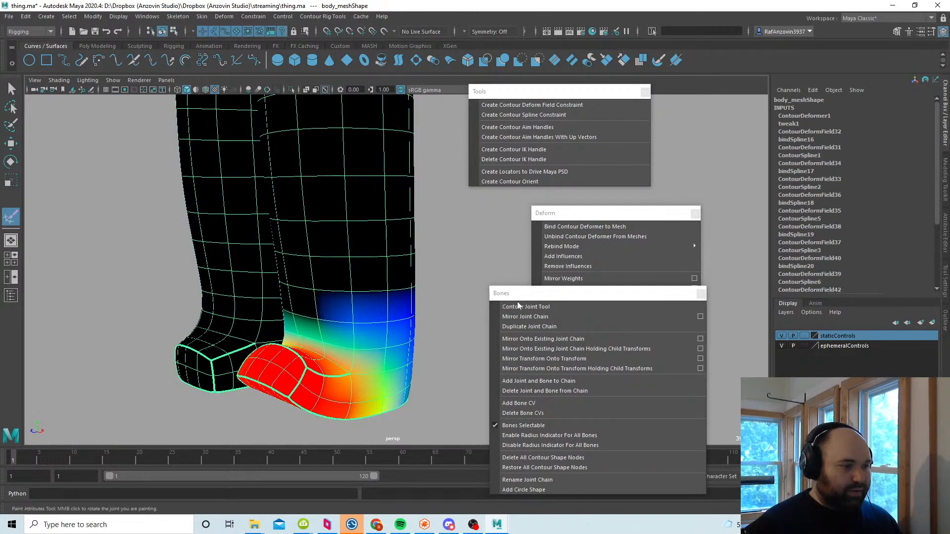
pyautogui.click(944, 288)
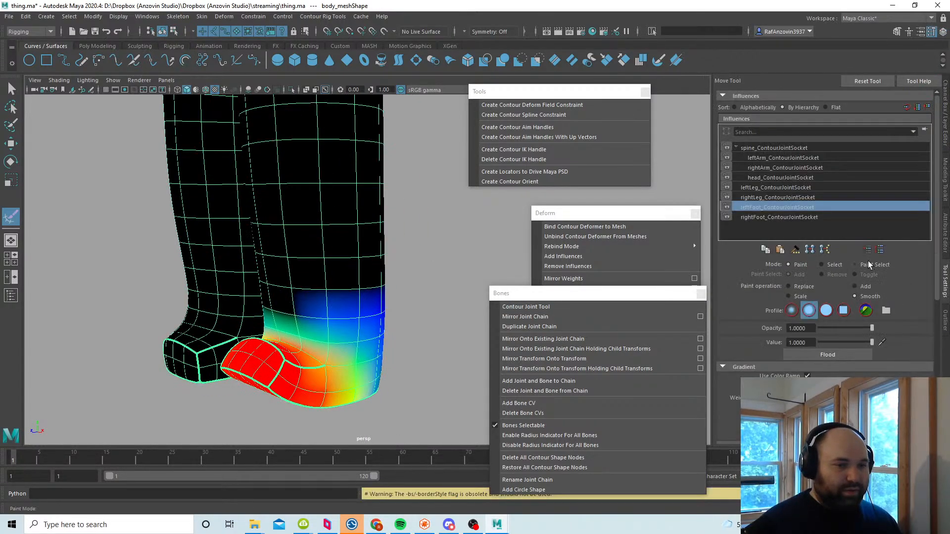
# Step: Select the leftLeg_ContourJointSocket influence and paint weight 1 around the left ankle in Replace mode at 0.3592 opacity
pyautogui.click(771, 189)
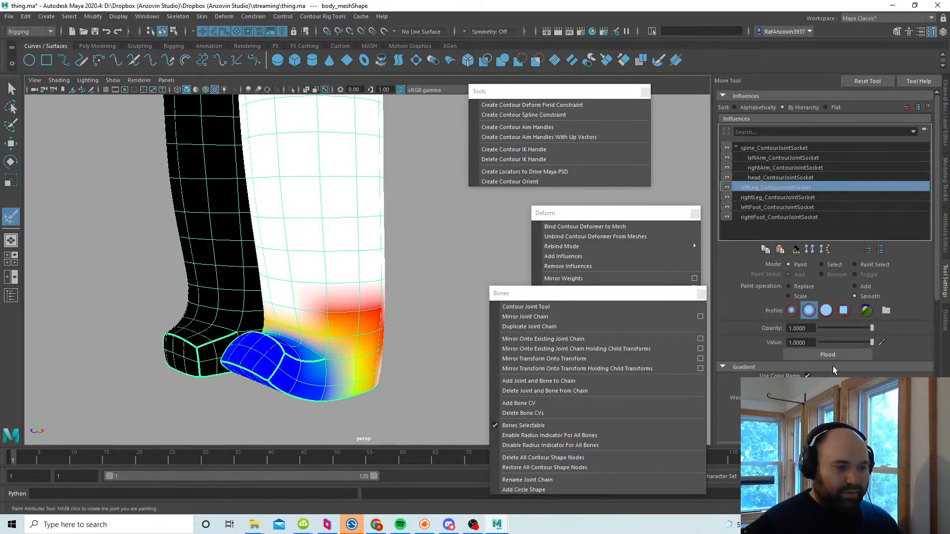
pyautogui.moveTo(837, 330); pyautogui.dragTo(838, 328)
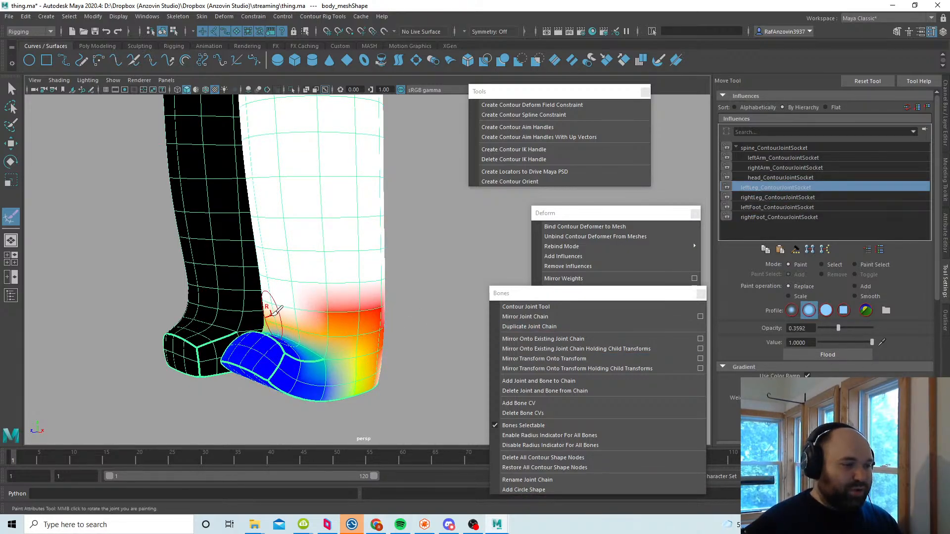
pyautogui.scroll(3, 358, 339)
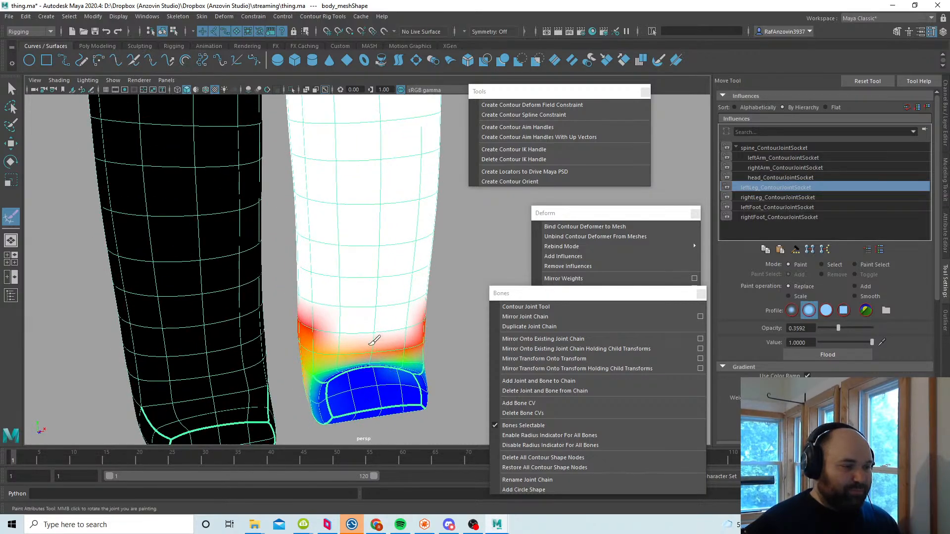
pyautogui.keyDown('alt'); pyautogui.moveTo(351, 340); pyautogui.dragTo(387, 341); pyautogui.keyUp('alt')
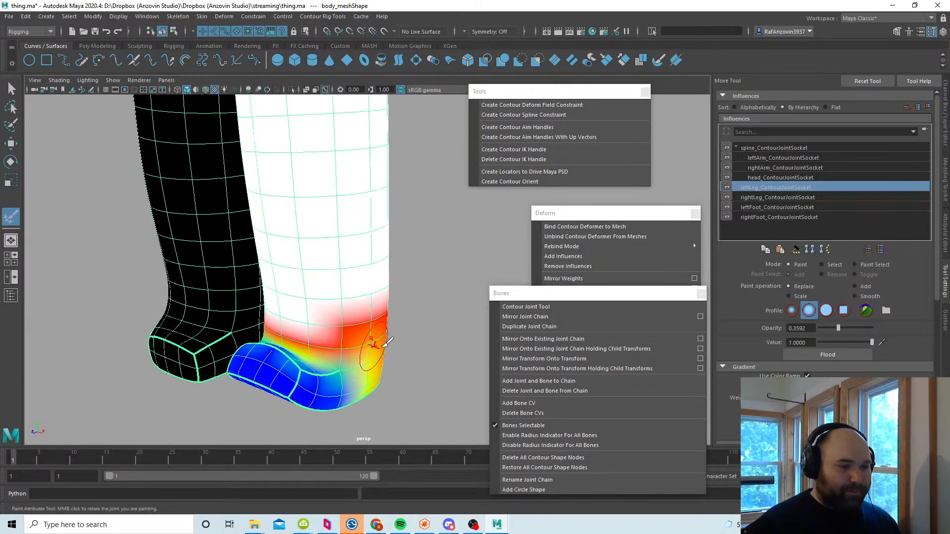
# Step: Smooth the leftLeg_ContourJointSocket weights around the left ankle and heel at full opacity, checking the blend from several sides
pyautogui.moveTo(841, 331); pyautogui.dragTo(873, 330)
pyautogui.keyDown('alt'); pyautogui.moveTo(352, 340); pyautogui.dragTo(336, 373); pyautogui.keyUp('alt')
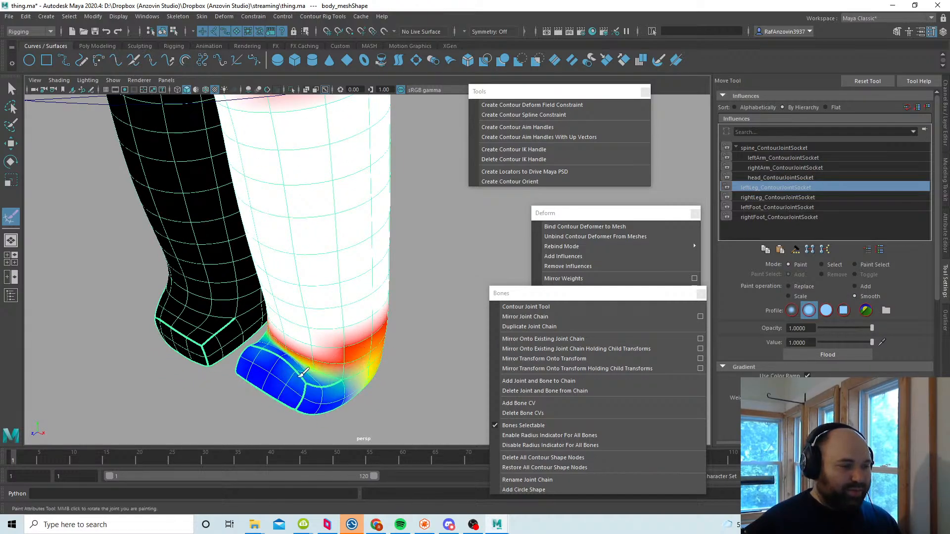
pyautogui.keyDown('alt'); pyautogui.moveTo(280, 352); pyautogui.dragTo(314, 367); pyautogui.keyUp('alt')
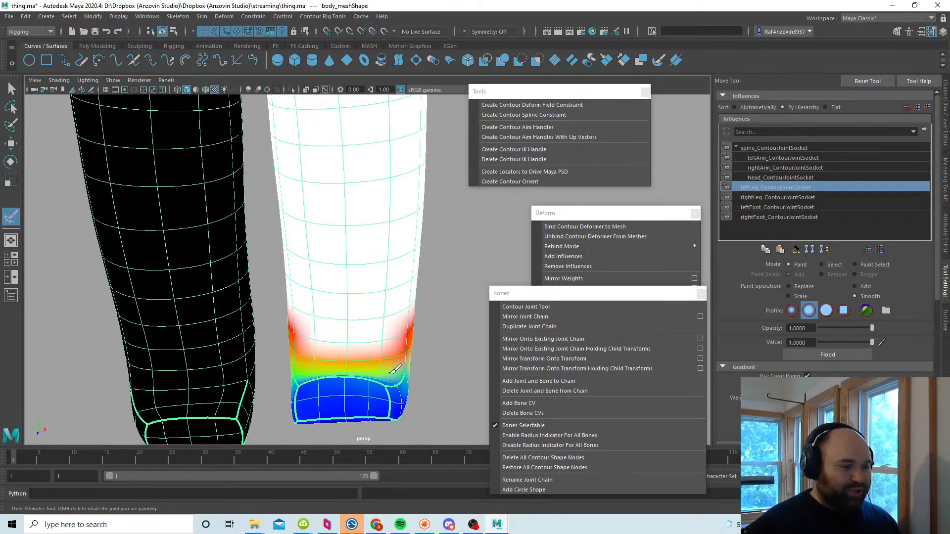
pyautogui.keyDown('alt'); pyautogui.moveTo(394, 369); pyautogui.dragTo(23, 169); pyautogui.keyUp('alt')
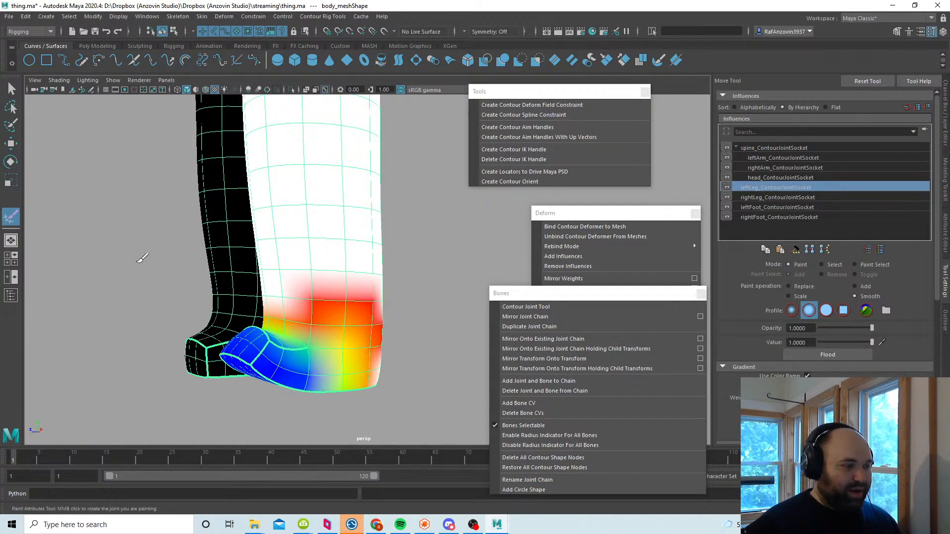
pyautogui.keyDown('alt'); pyautogui.moveTo(142, 258); pyautogui.dragTo(376, 351); pyautogui.keyUp('alt')
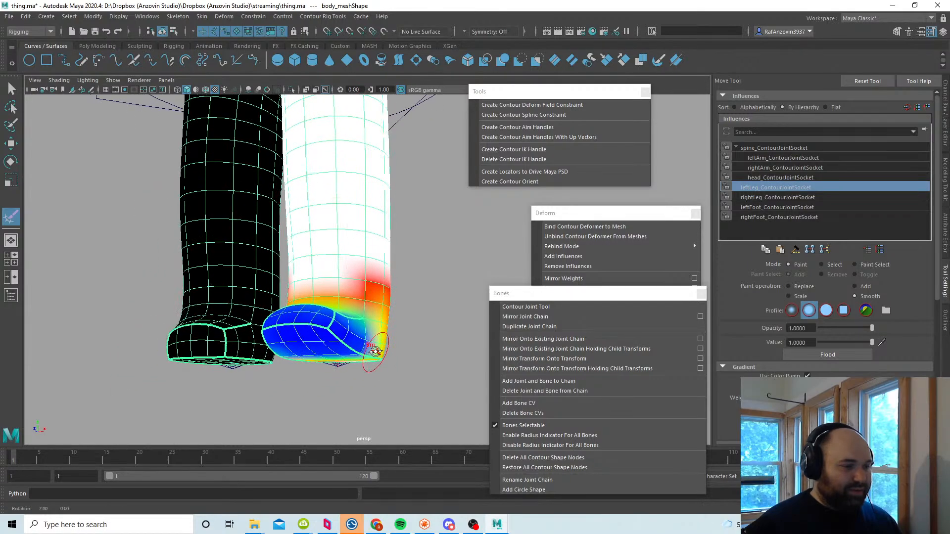
# Step: Leave weight painting and try rotating the left toe joint leftFoot_ContourJoint02 to test the new weights
pyautogui.click(10, 143)
pyautogui.click(299, 349)
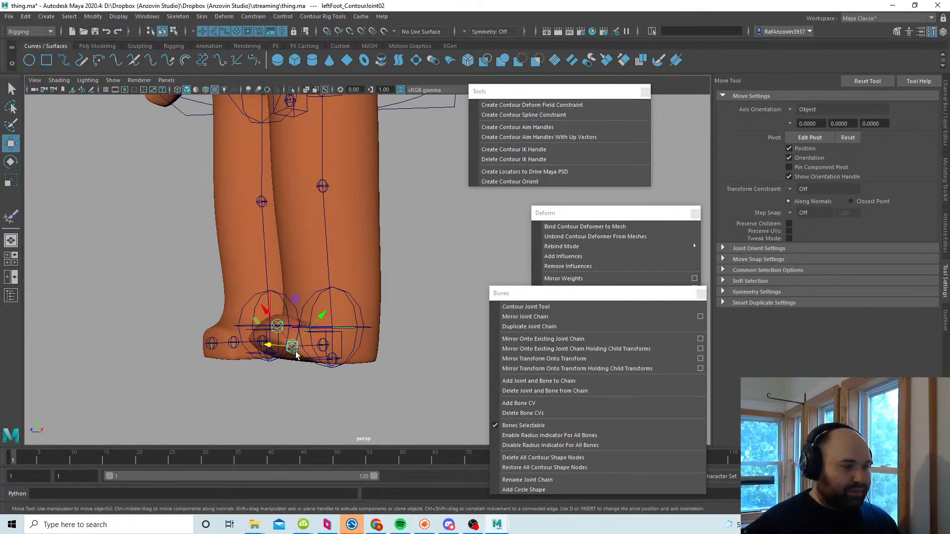
pyautogui.press('e')
pyautogui.moveTo(297, 351); pyautogui.dragTo(277, 356)
pyautogui.hotkey('ctrl', 'z')
# Step: Rotate the left ankle joint leftLeg_ContourJoint04 to test the foot's deformation, and display the wireframe over the shaded mesh
pyautogui.click(360, 310)
pyautogui.moveTo(359, 311); pyautogui.dragTo(340, 348)
pyautogui.hotkey('ctrl', 'z')
pyautogui.moveTo(311, 292); pyautogui.dragTo(350, 341)
pyautogui.moveTo(350, 341)
pyautogui.keyDown('alt'); pyautogui.mouseDown()
pyautogui.moveTo(398, 344)
pyautogui.moveTo(366, 317)
pyautogui.moveTo(371, 261)
pyautogui.moveTo(313, 322)
pyautogui.moveTo(357, 319)
pyautogui.moveTo(320, 340)
pyautogui.moveTo(338, 344)
pyautogui.moveTo(328, 346)
pyautogui.mouseUp(); pyautogui.keyUp('alt')
pyautogui.click(206, 90)
pyautogui.click(451, 375)
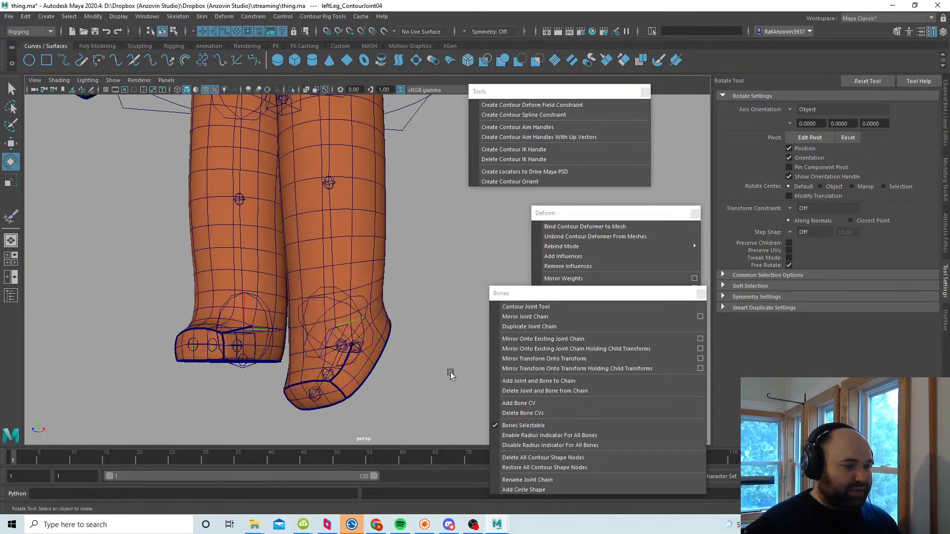
# Step: Try bending the left toes by rotating leftFoot_ContourJoint02 to about 62 degrees in Z
pyautogui.click(330, 375)
pyautogui.moveTo(301, 385); pyautogui.dragTo(326, 415)
pyautogui.hotkey('ctrl', 'z')
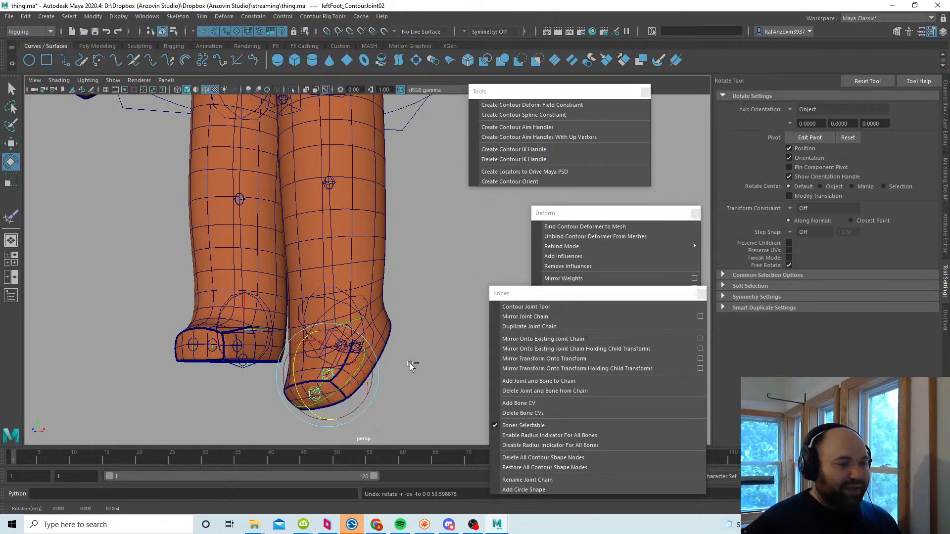
pyautogui.keyDown('alt'); pyautogui.moveTo(409, 364); pyautogui.dragTo(354, 299); pyautogui.keyUp('alt')
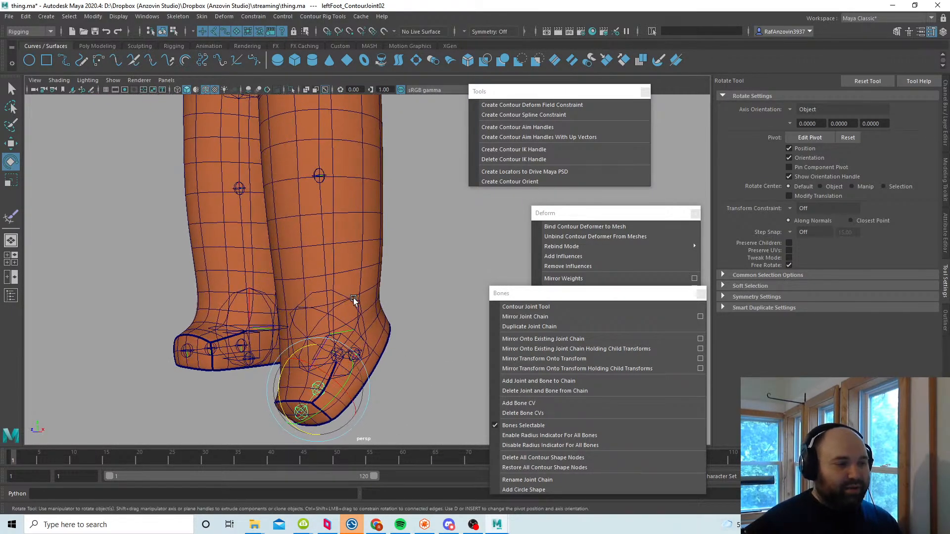
# Step: Set Rotate X, Y and Z of the left ankle joint leftLeg_ContourJoint04 to 0 and clear the selection
pyautogui.click(353, 299)
pyautogui.scroll(-2, 409, 310)
pyautogui.click(944, 112)
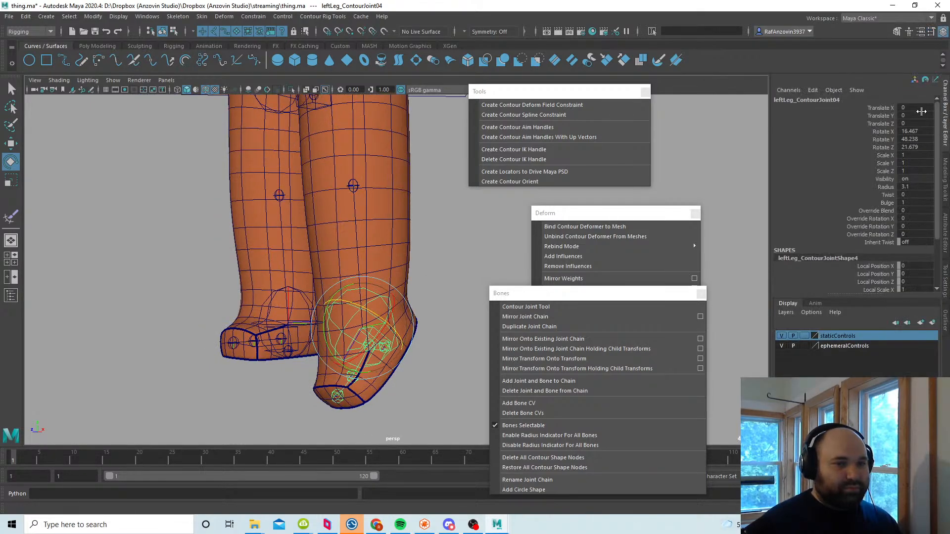
pyautogui.write('0')
pyautogui.press('Return')
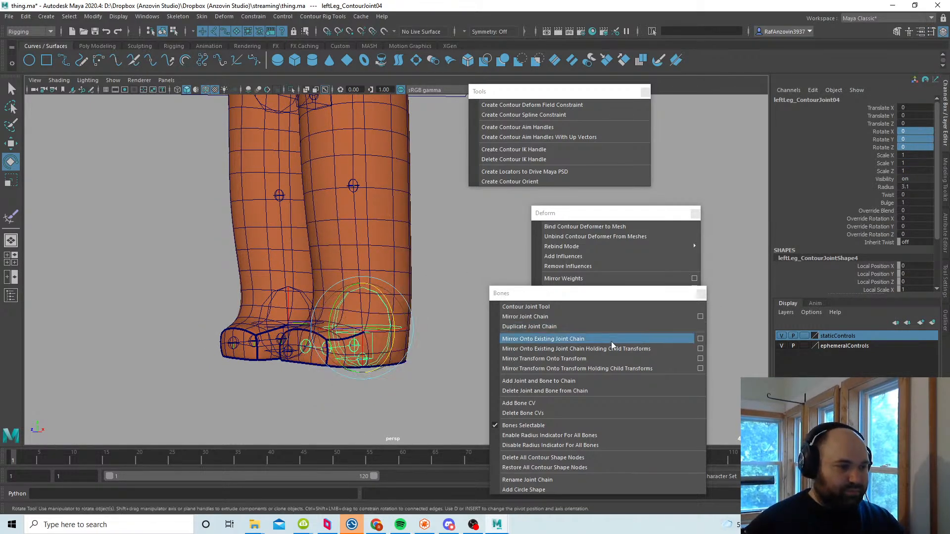
pyautogui.click(465, 238)
# Step: Examine how the left foot's joints and leftFoot_ContourJointSocket sit inside the foot relative to the ankle and heel
pyautogui.keyDown('alt'); pyautogui.moveTo(288, 306); pyautogui.dragTo(331, 305); pyautogui.keyUp('alt')
pyautogui.keyDown('alt'); pyautogui.moveTo(461, 241); pyautogui.dragTo(429, 352); pyautogui.keyUp('alt')
pyautogui.scroll(3, 360, 328)
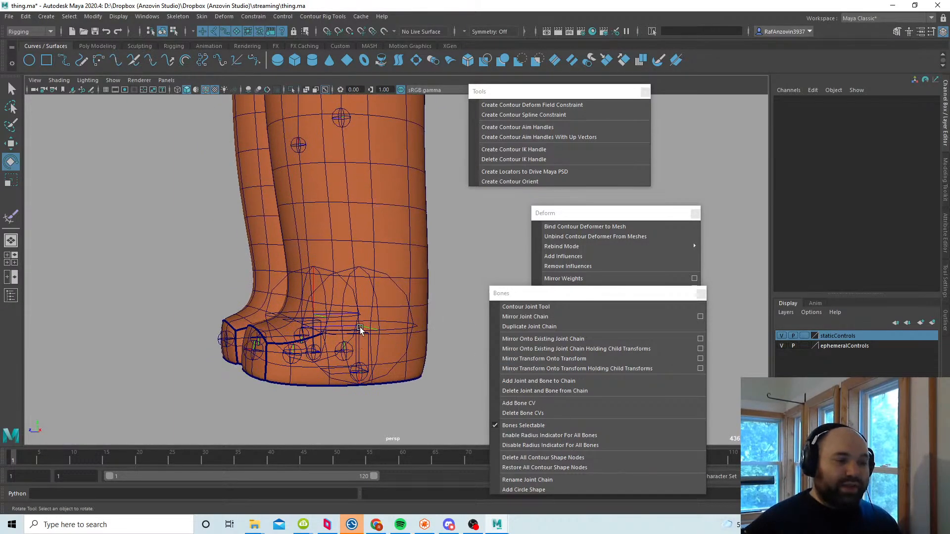
pyautogui.keyDown('alt'); pyautogui.moveTo(361, 372); pyautogui.dragTo(359, 306); pyautogui.keyUp('alt')
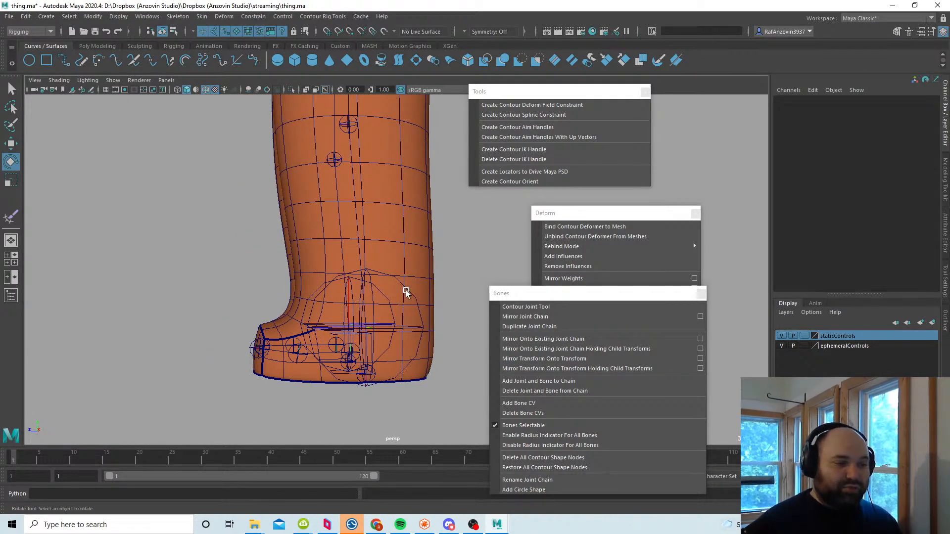
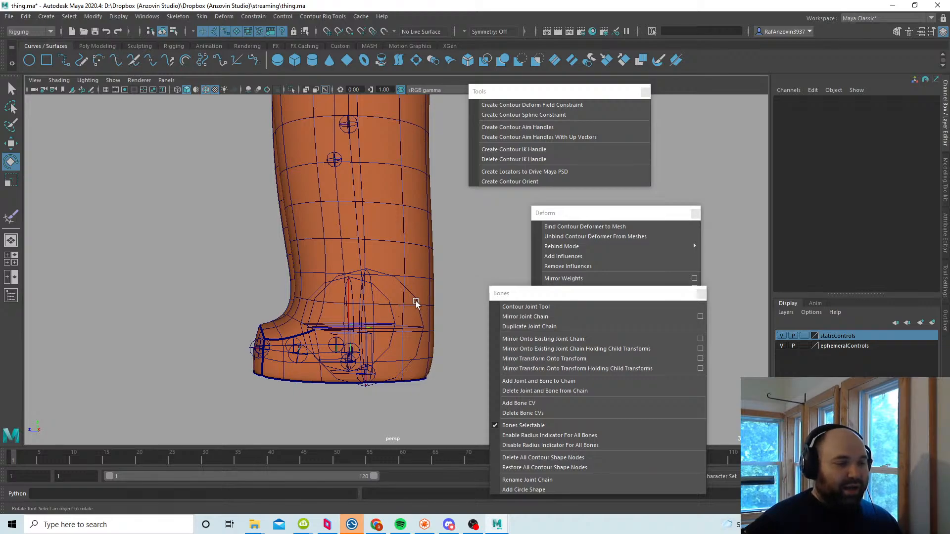
pyautogui.keyDown('alt'); pyautogui.moveTo(416, 302); pyautogui.dragTo(368, 346); pyautogui.keyUp('alt')
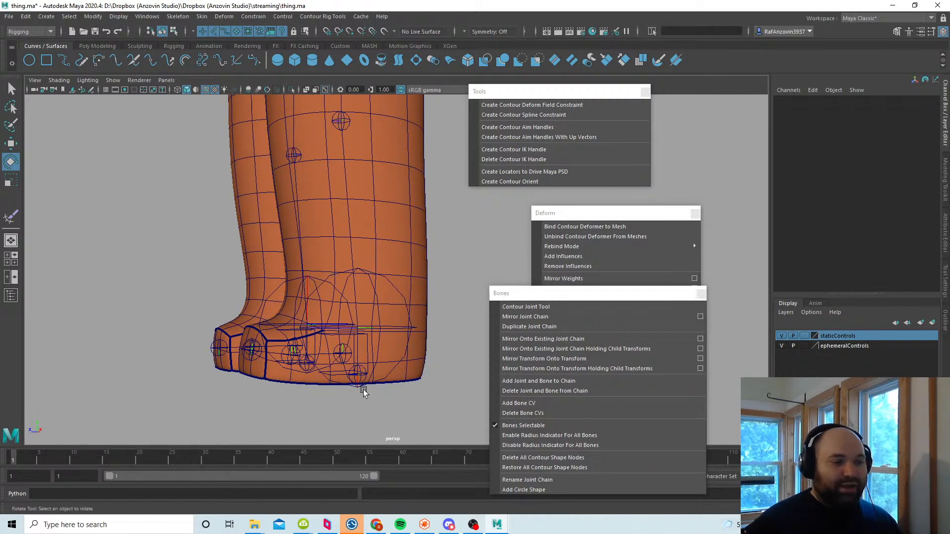
pyautogui.keyDown('alt'); pyautogui.moveTo(372, 388); pyautogui.dragTo(375, 396); pyautogui.keyUp('alt')
pyautogui.keyDown('alt'); pyautogui.moveTo(375, 394); pyautogui.dragTo(386, 396, button='middle'); pyautogui.keyUp('alt')
pyautogui.keyDown('alt'); pyautogui.moveTo(386, 396); pyautogui.dragTo(425, 430, button='right'); pyautogui.keyUp('alt')
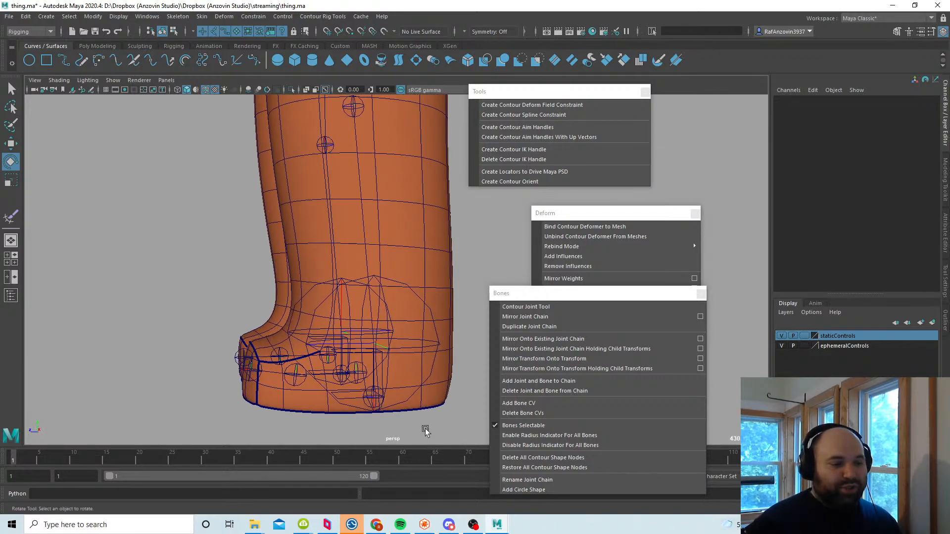
pyautogui.click(381, 360)
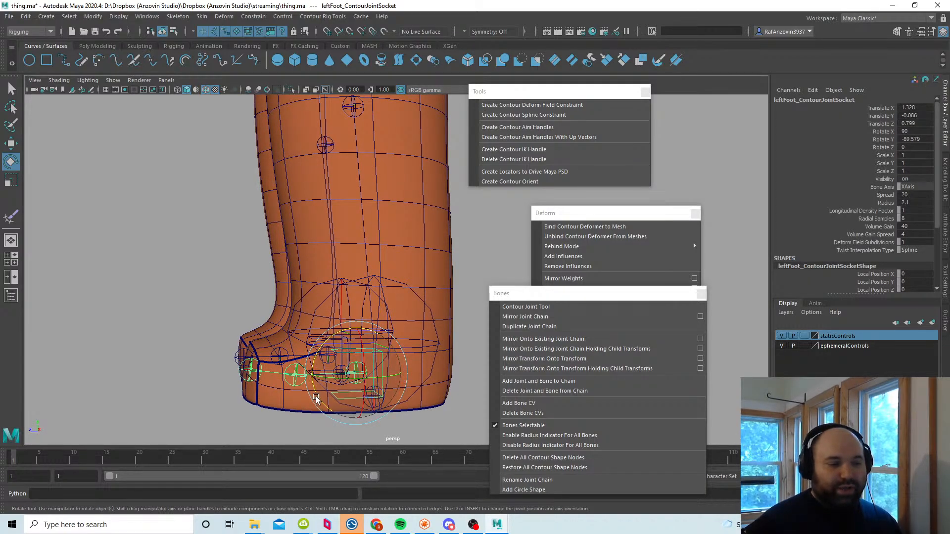
pyautogui.keyDown('alt'); pyautogui.moveTo(316, 396); pyautogui.dragTo(329, 383); pyautogui.keyUp('alt')
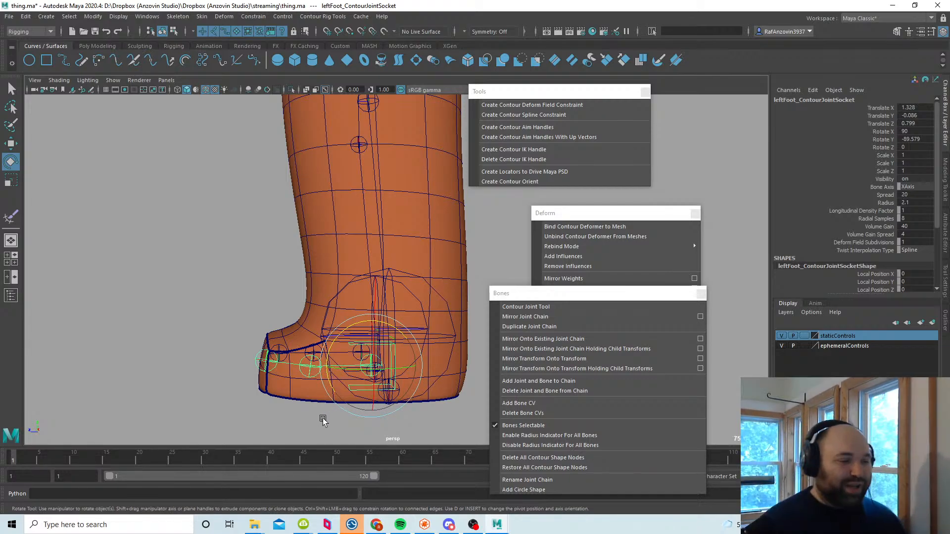
pyautogui.keyDown('alt'); pyautogui.moveTo(322, 417); pyautogui.dragTo(328, 374, button='middle'); pyautogui.keyUp('alt')
pyautogui.keyDown('alt'); pyautogui.moveTo(328, 374); pyautogui.dragTo(436, 410, button='right'); pyautogui.keyUp('alt')
# Step: Test-rotate the left toe joint leftFoot_ContourJoint02, reset its Rotate Z to 0 and clear the selection
pyautogui.click(278, 362)
pyautogui.keyDown('alt'); pyautogui.moveTo(315, 366); pyautogui.dragTo(221, 345); pyautogui.keyUp('alt')
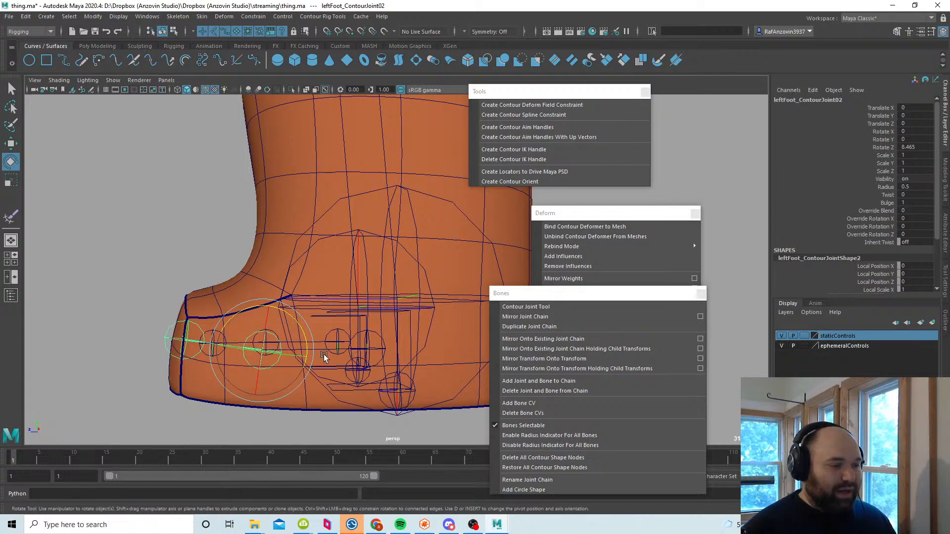
pyautogui.moveTo(287, 312)
pyautogui.mouseDown()
pyautogui.moveTo(311, 339)
pyautogui.moveTo(271, 311)
pyautogui.mouseUp()
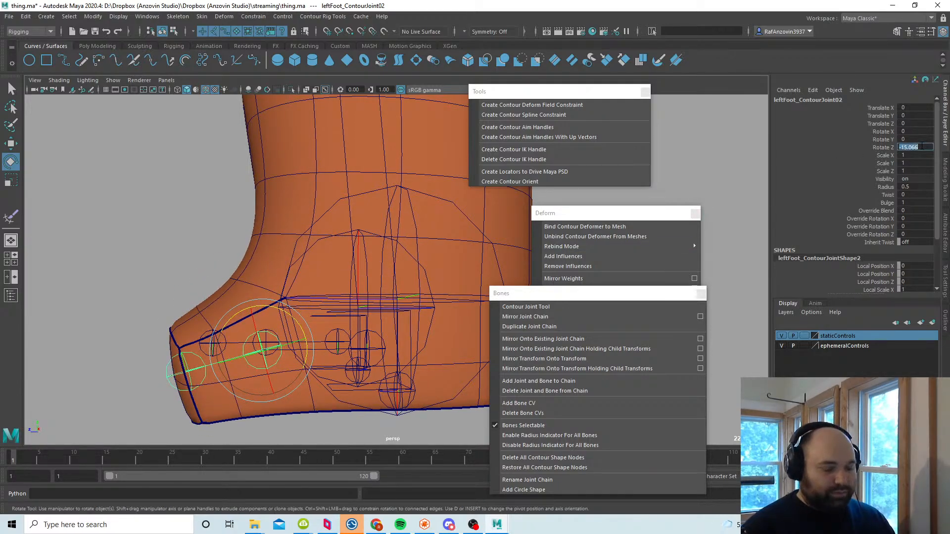
pyautogui.write('0')
pyautogui.press('Return')
pyautogui.click(277, 322)
# Step: Select the left leg's hip, knee and ankle joints and create a Contour IK handle for them
pyautogui.keyDown('alt'); pyautogui.moveTo(277, 322); pyautogui.dragTo(128, 292, button='right'); pyautogui.keyUp('alt')
pyautogui.keyDown('alt'); pyautogui.moveTo(128, 291); pyautogui.dragTo(205, 274); pyautogui.keyUp('alt')
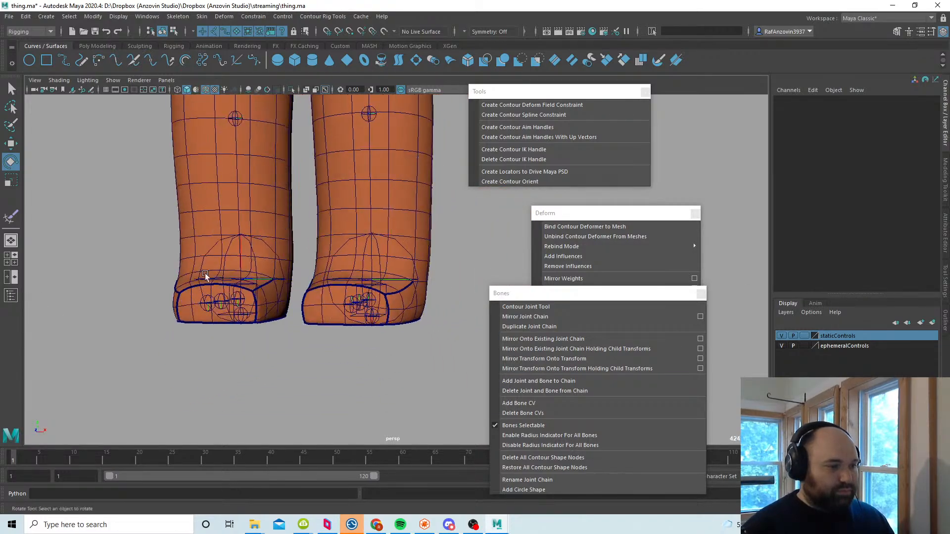
pyautogui.keyDown('alt'); pyautogui.moveTo(205, 273); pyautogui.dragTo(134, 292, button='right'); pyautogui.keyUp('alt')
pyautogui.keyDown('alt'); pyautogui.moveTo(133, 292); pyautogui.dragTo(155, 334, button='middle'); pyautogui.keyUp('alt')
pyautogui.keyDown('alt'); pyautogui.moveTo(236, 275); pyautogui.dragTo(224, 322, button='middle'); pyautogui.keyUp('alt')
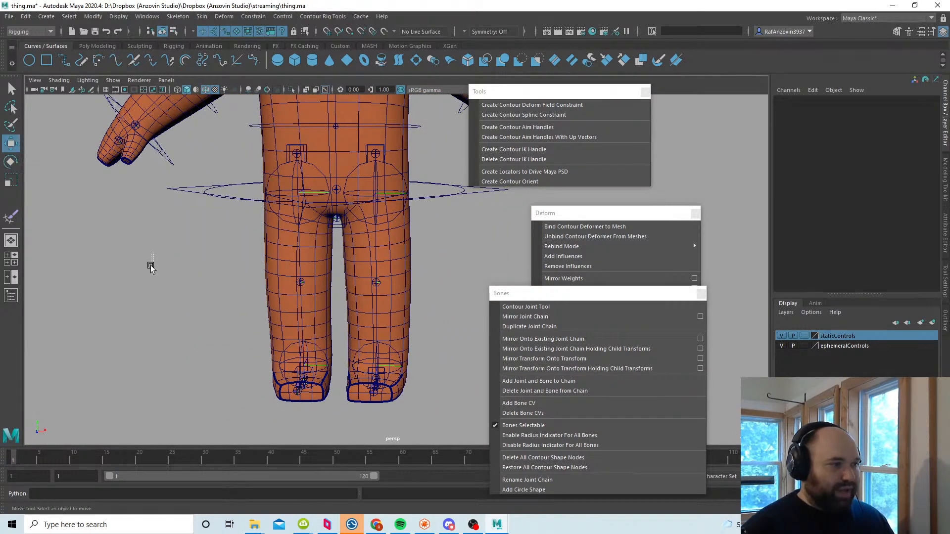
pyautogui.keyDown('alt'); pyautogui.moveTo(389, 260); pyautogui.dragTo(351, 310, button='middle'); pyautogui.keyUp('alt')
pyautogui.keyDown('alt'); pyautogui.moveTo(351, 310); pyautogui.dragTo(379, 314, button='right'); pyautogui.keyUp('alt')
pyautogui.keyDown('alt'); pyautogui.moveTo(380, 314); pyautogui.dragTo(372, 310, button='middle'); pyautogui.keyUp('alt')
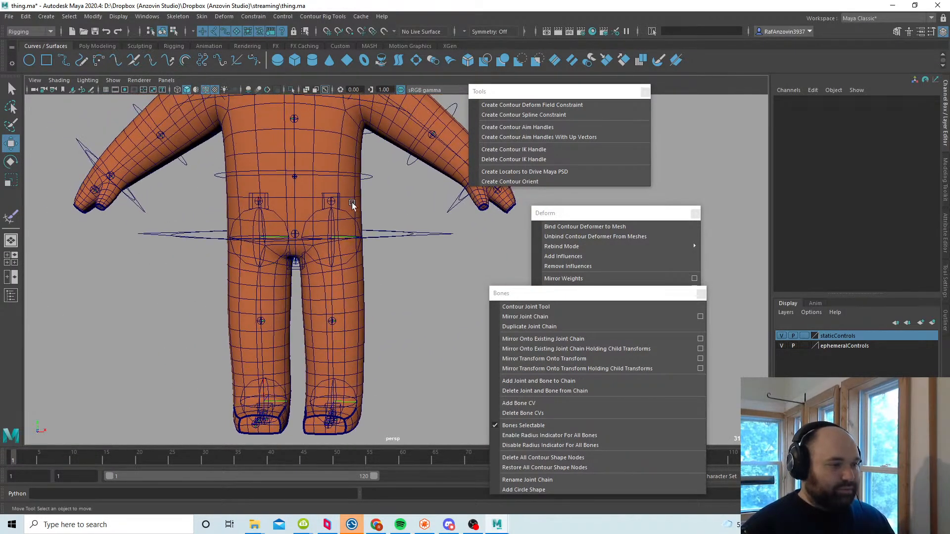
pyautogui.click(353, 210)
pyautogui.press('q')
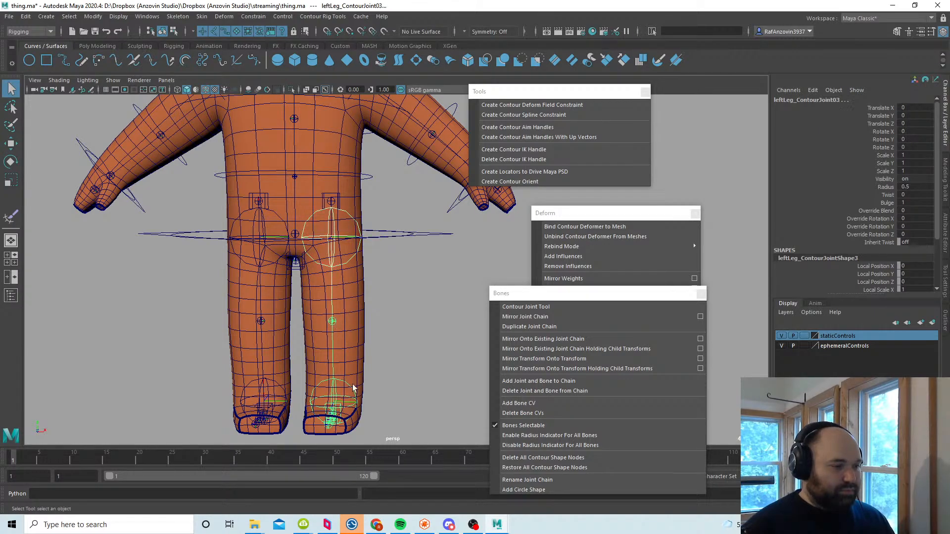
pyautogui.keyDown('alt'); pyautogui.moveTo(420, 386); pyautogui.dragTo(302, 266); pyautogui.keyUp('alt')
pyautogui.click(530, 150)
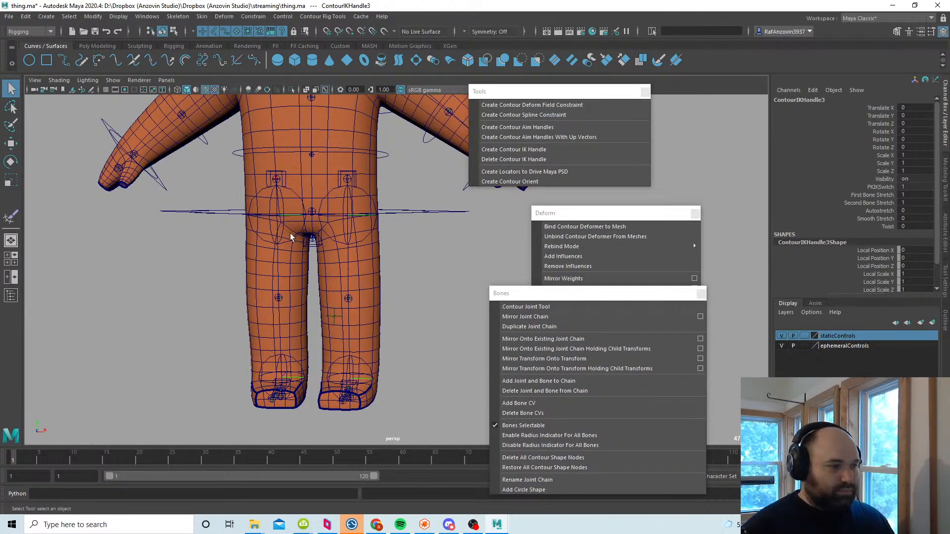
# Step: Select the right leg's hip, knee and ankle joints and create a Contour IK handle for them
pyautogui.click(279, 311)
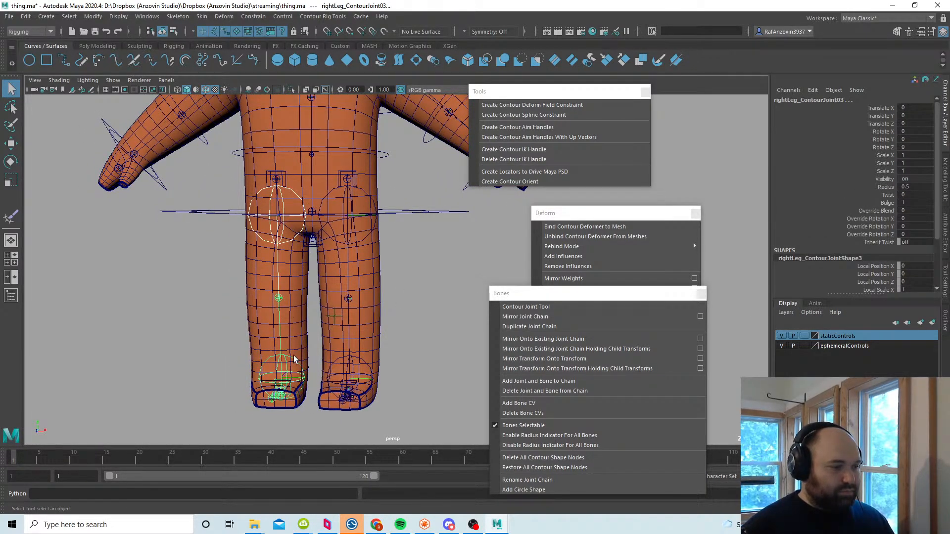
pyautogui.keyDown('alt'); pyautogui.moveTo(477, 243); pyautogui.dragTo(469, 244, button='middle'); pyautogui.keyUp('alt')
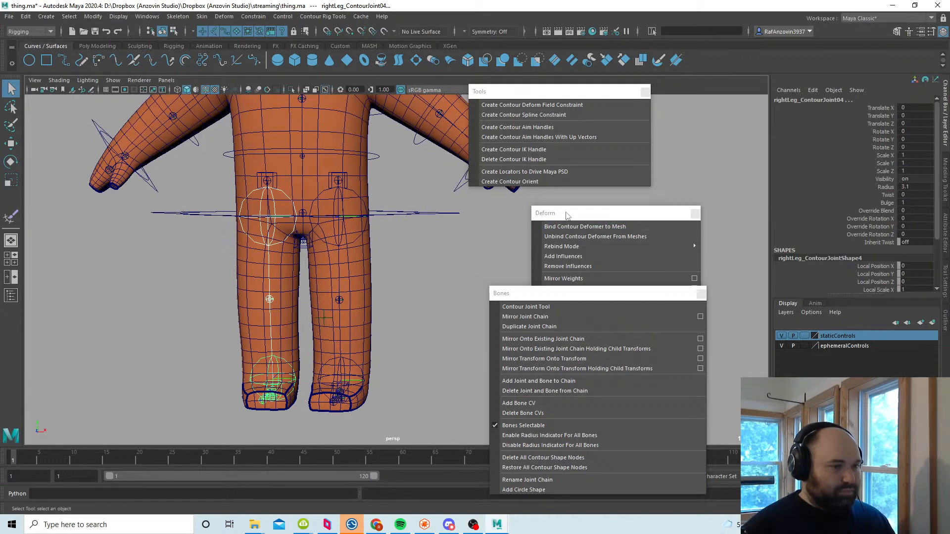
pyautogui.click(545, 149)
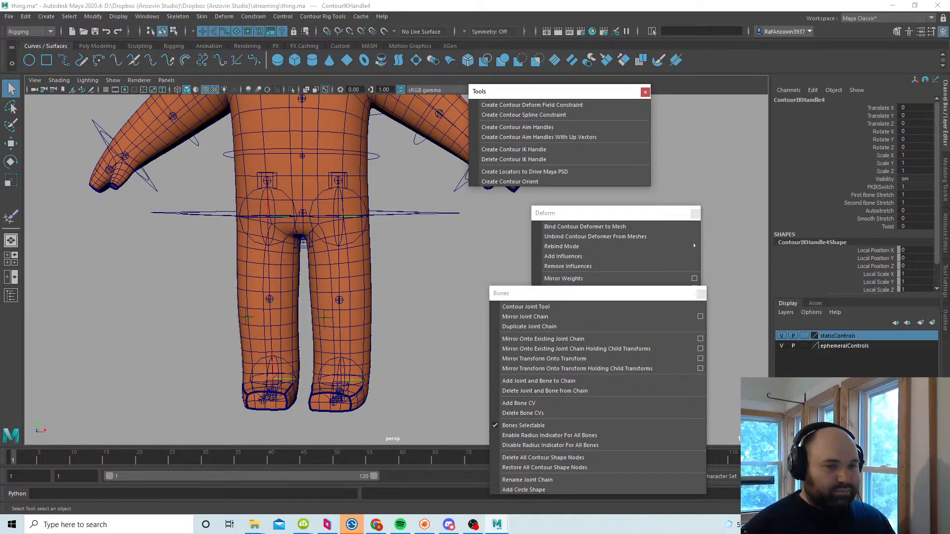
# Step: Save the scene and expand all the ContourIKHandleBuffer and ContourPoleVectorBuffer groups in the scene hierarchy
pyautogui.click(944, 322)
pyautogui.hotkey('ctrl', 's')
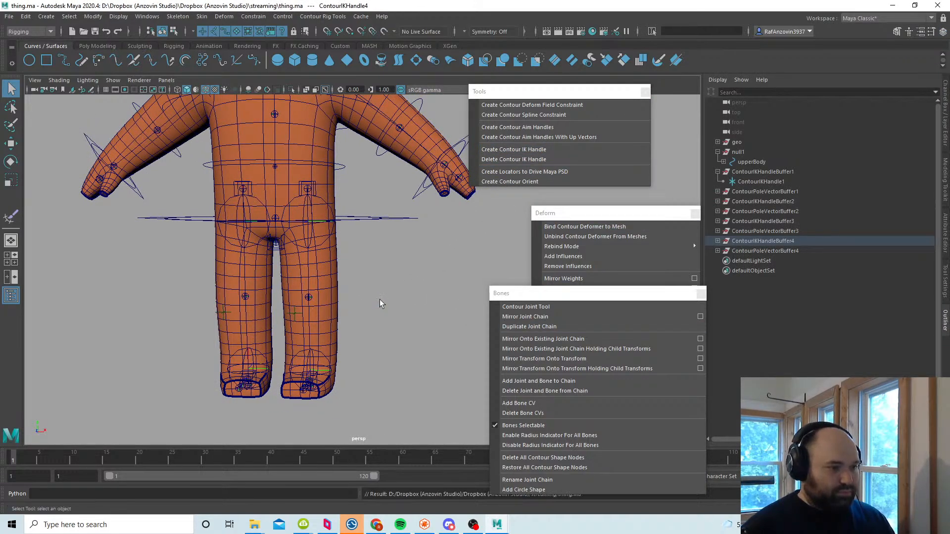
pyautogui.moveTo(662, 215); pyautogui.dragTo(599, 215)
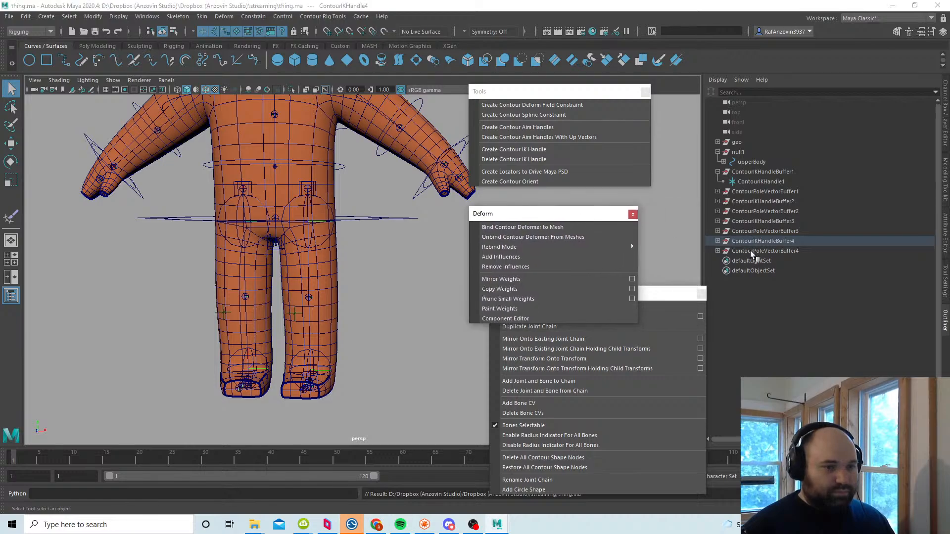
pyautogui.click(718, 251)
pyautogui.click(718, 241)
pyautogui.click(718, 231)
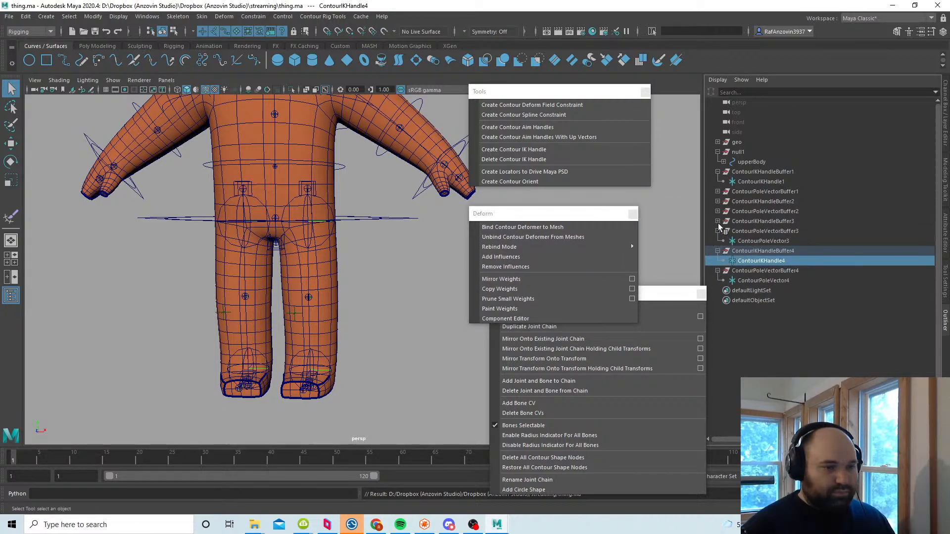
pyautogui.click(717, 221)
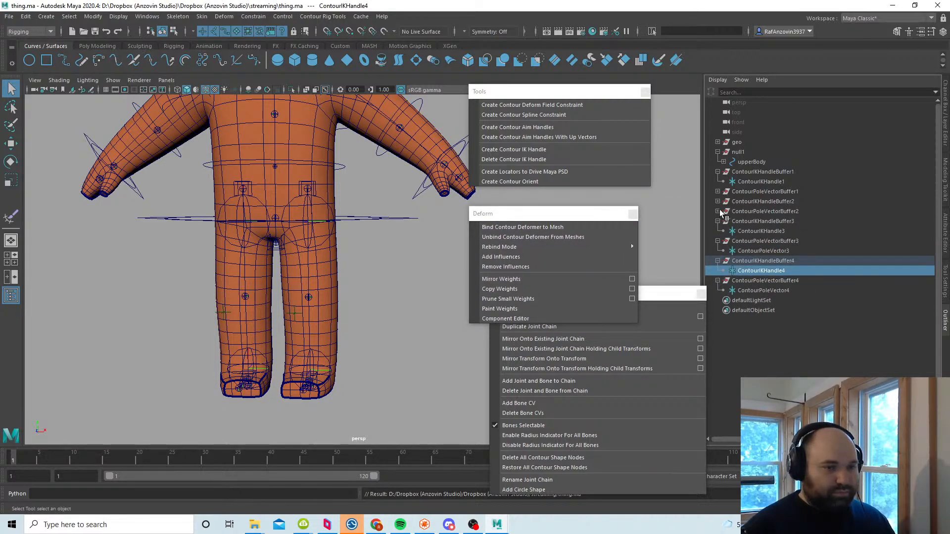
pyautogui.click(718, 212)
pyautogui.click(717, 201)
pyautogui.click(718, 192)
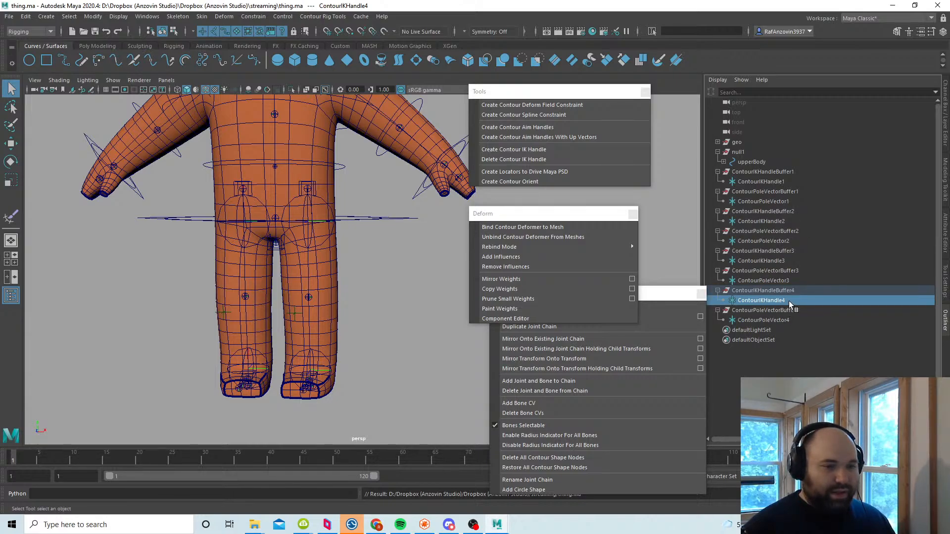
# Step: Select ContourIKHandle3 together with ContourIKHandle4, turn off wireframe on shaded and hide polygons in the viewport
pyautogui.keyDown('ctrl'); pyautogui.click(761, 261); pyautogui.keyUp('ctrl')
pyautogui.moveTo(360, 329)
pyautogui.keyDown('alt'); pyautogui.mouseDown()
pyautogui.moveTo(351, 336)
pyautogui.moveTo(352, 283)
pyautogui.moveTo(348, 334)
pyautogui.mouseUp(); pyautogui.keyUp('alt')
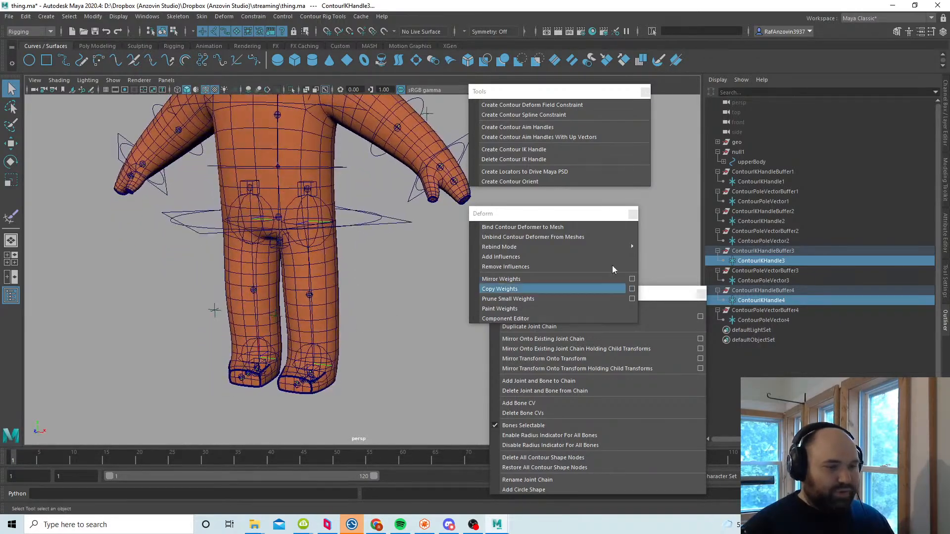
pyautogui.click(112, 80)
pyautogui.click(110, 79)
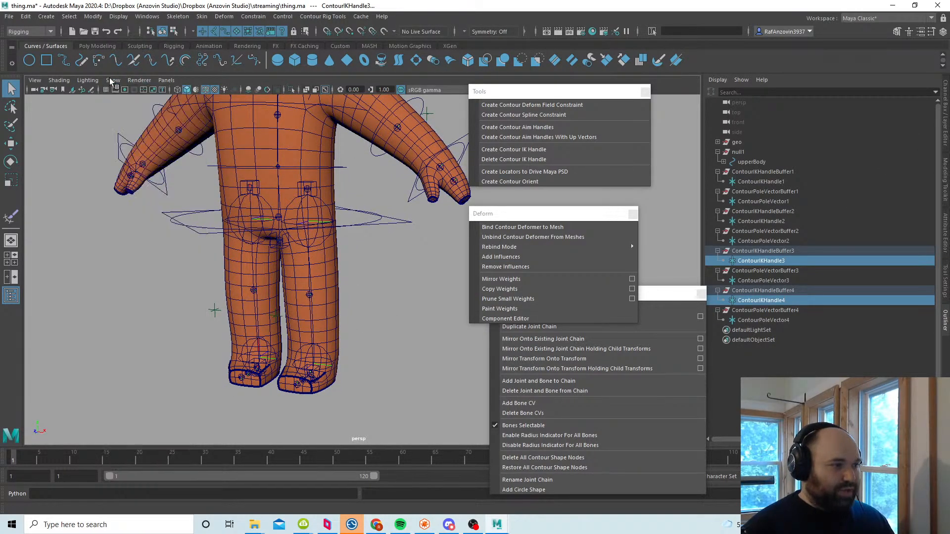
pyautogui.click(208, 90)
pyautogui.click(112, 79)
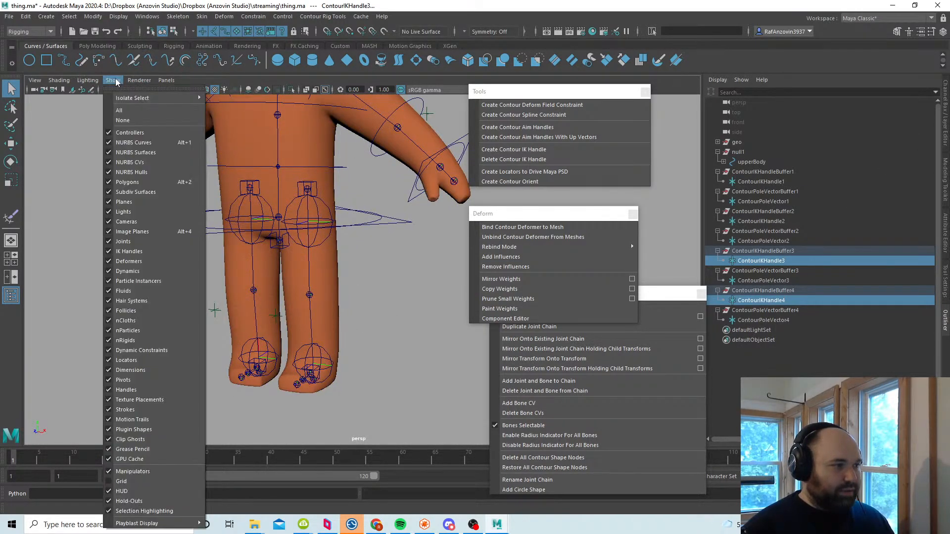
pyautogui.click(158, 182)
pyautogui.keyDown('alt'); pyautogui.moveTo(366, 348); pyautogui.dragTo(375, 301, button='middle'); pyautogui.keyUp('alt')
pyautogui.keyDown('alt'); pyautogui.moveTo(376, 302); pyautogui.dragTo(390, 357, button='right'); pyautogui.keyUp('alt')
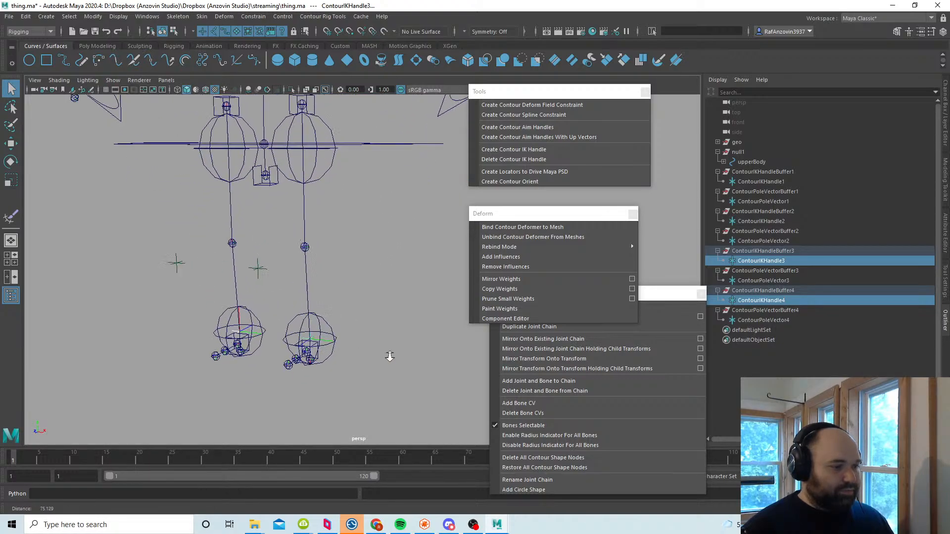
# Step: Add circle shapes to the two leg IK handles, ContourIKHandle3 and ContourIKHandle4
pyautogui.keyDown('alt'); pyautogui.moveTo(390, 357); pyautogui.dragTo(324, 366); pyautogui.keyUp('alt')
pyautogui.keyDown('alt'); pyautogui.moveTo(324, 366); pyautogui.dragTo(339, 365, button='middle'); pyautogui.keyUp('alt')
pyautogui.press('w')
pyautogui.keyDown('alt'); pyautogui.moveTo(330, 349); pyautogui.dragTo(371, 357, button='right'); pyautogui.keyUp('alt')
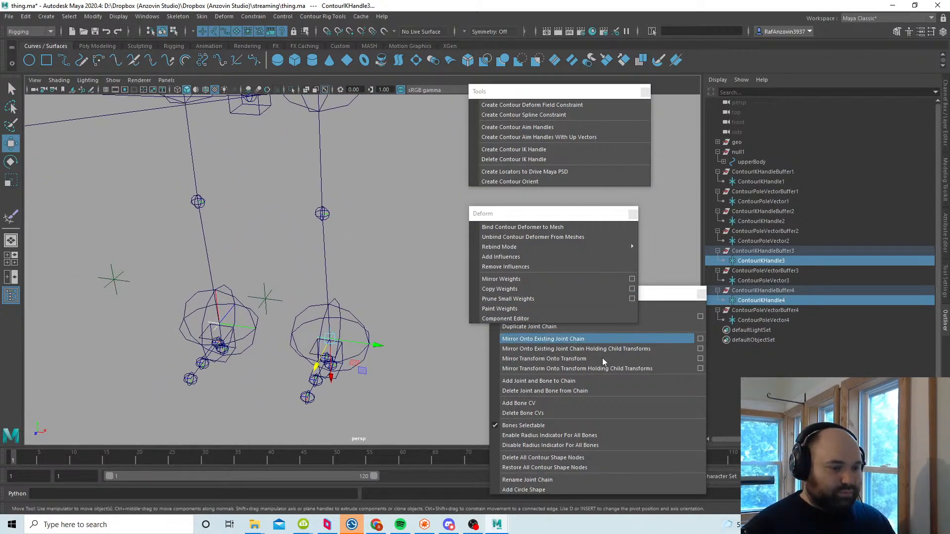
pyautogui.click(593, 490)
# Step: Turn the leg IK handles' circles into squares with 4 sections, Linear degree and a radius of 5.2
pyautogui.keyDown('alt'); pyautogui.moveTo(373, 345); pyautogui.dragTo(379, 335, button='middle'); pyautogui.keyUp('alt')
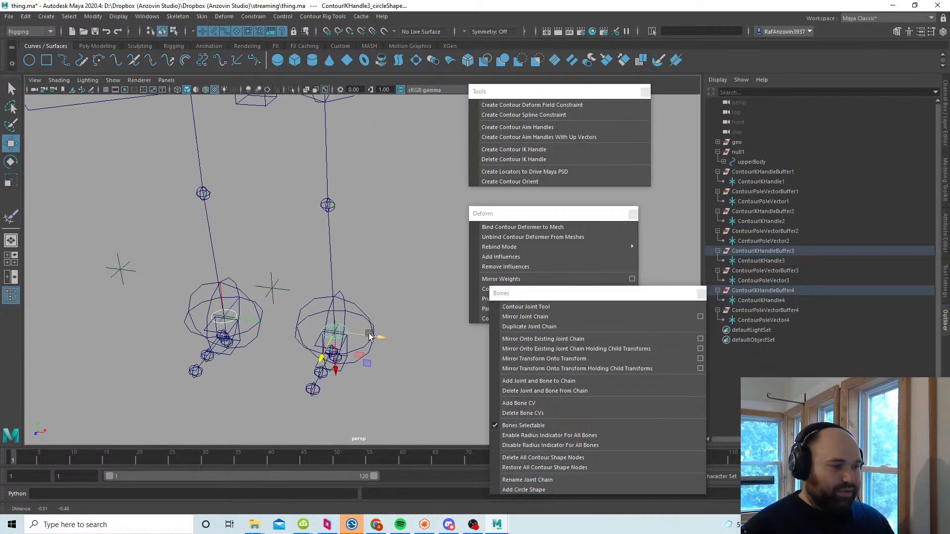
pyautogui.keyDown('alt'); pyautogui.moveTo(379, 335); pyautogui.dragTo(396, 330, button='right'); pyautogui.keyUp('alt')
pyautogui.click(943, 130)
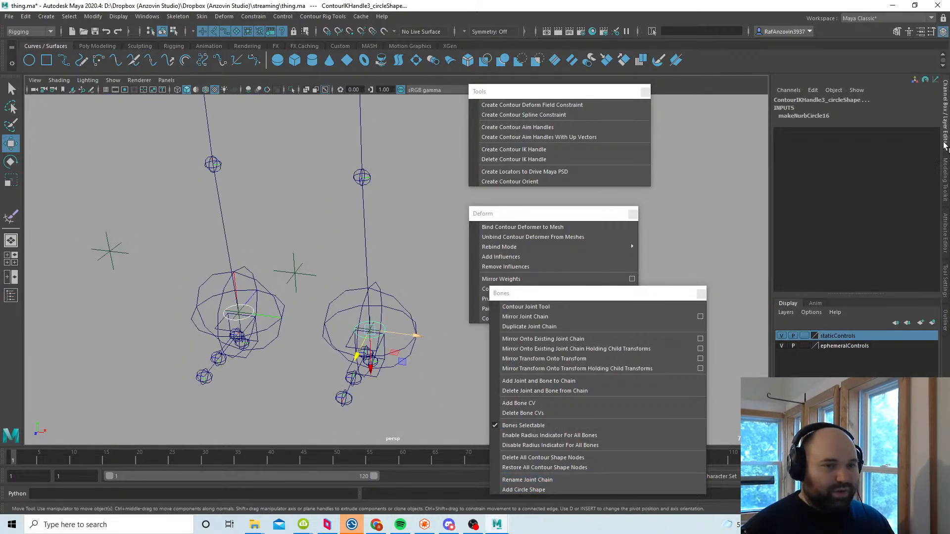
pyautogui.click(822, 116)
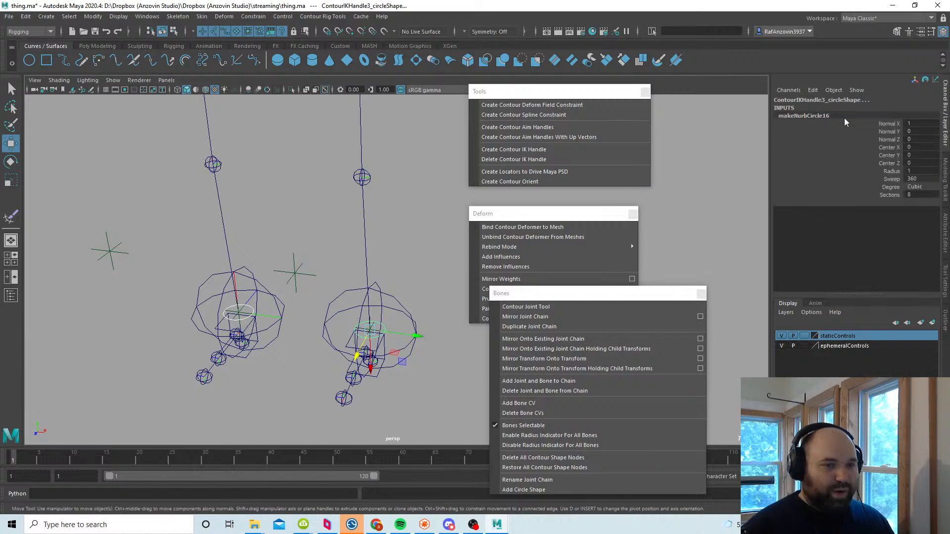
pyautogui.doubleClick(923, 194)
pyautogui.write('4')
pyautogui.click(924, 187)
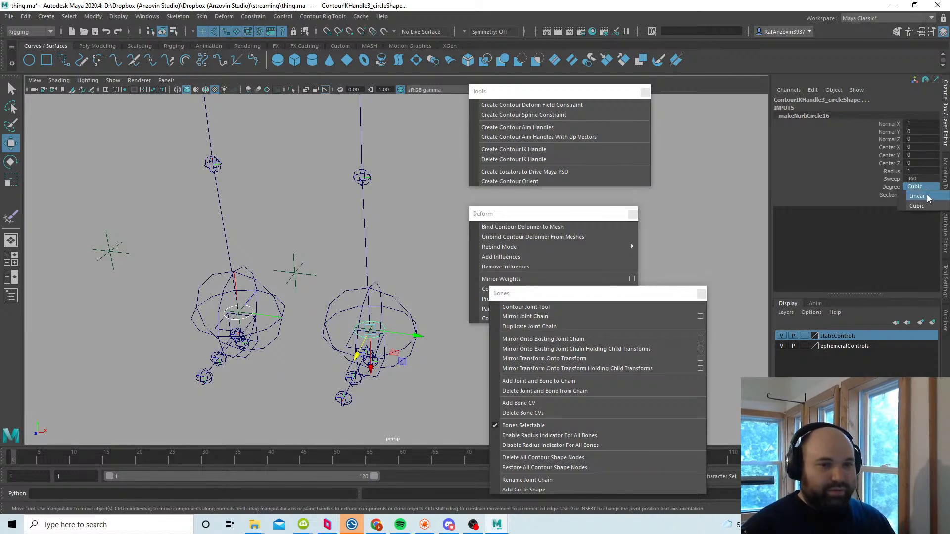
pyautogui.click(927, 197)
pyautogui.click(892, 171)
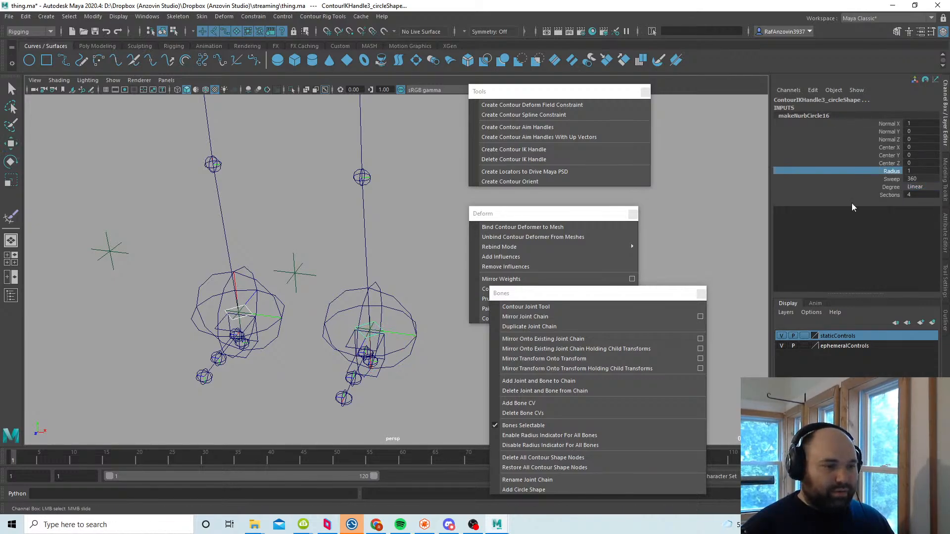
pyautogui.moveTo(391, 267); pyautogui.dragTo(411, 268, button='middle')
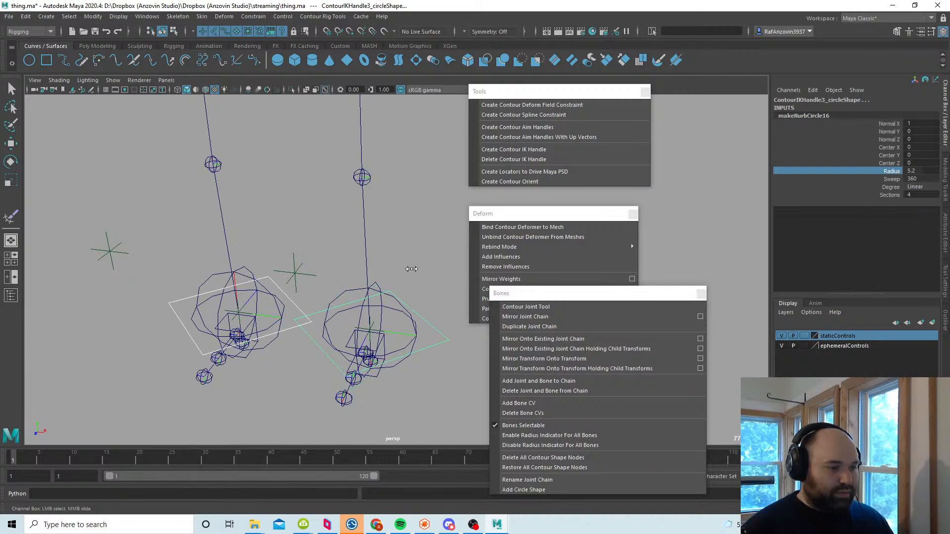
pyautogui.press('w')
pyautogui.click(407, 261)
# Step: Select leftFoot_ContourJoint02 and rightFoot_ContourJoint02 and add circle shapes to both
pyautogui.click(355, 380)
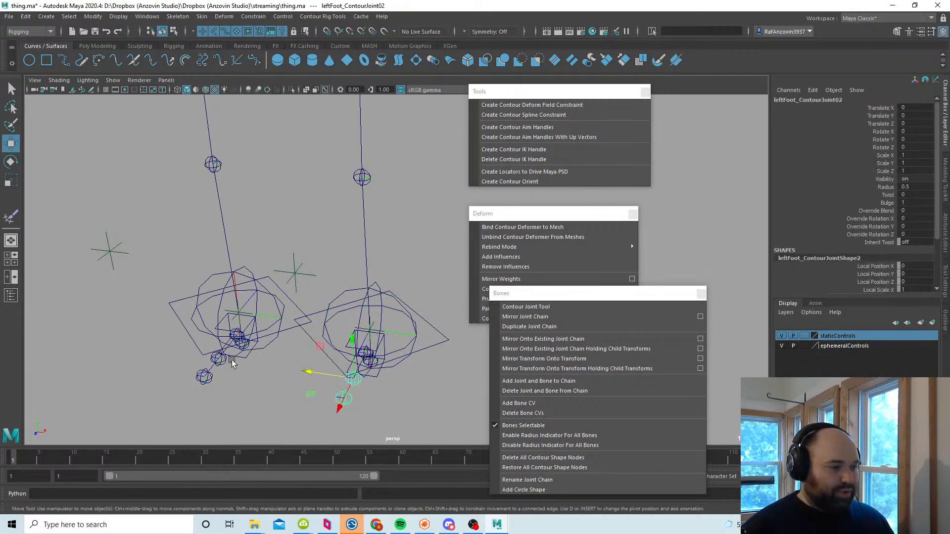
pyautogui.keyDown('shift'); pyautogui.click(220, 359); pyautogui.keyUp('shift')
pyautogui.keyDown('alt'); pyautogui.moveTo(279, 389); pyautogui.dragTo(232, 334); pyautogui.keyUp('alt')
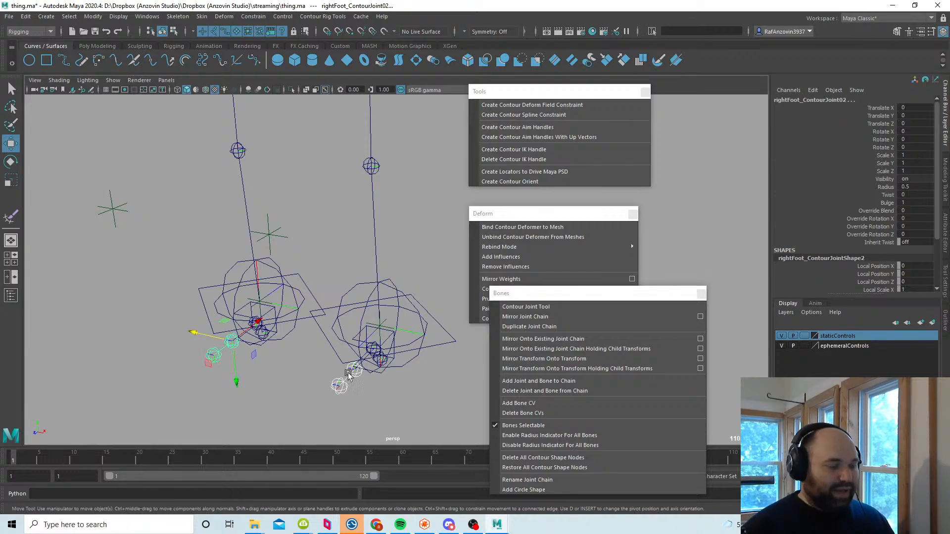
pyautogui.keyDown('alt'); pyautogui.moveTo(398, 376); pyautogui.dragTo(387, 380); pyautogui.keyUp('alt')
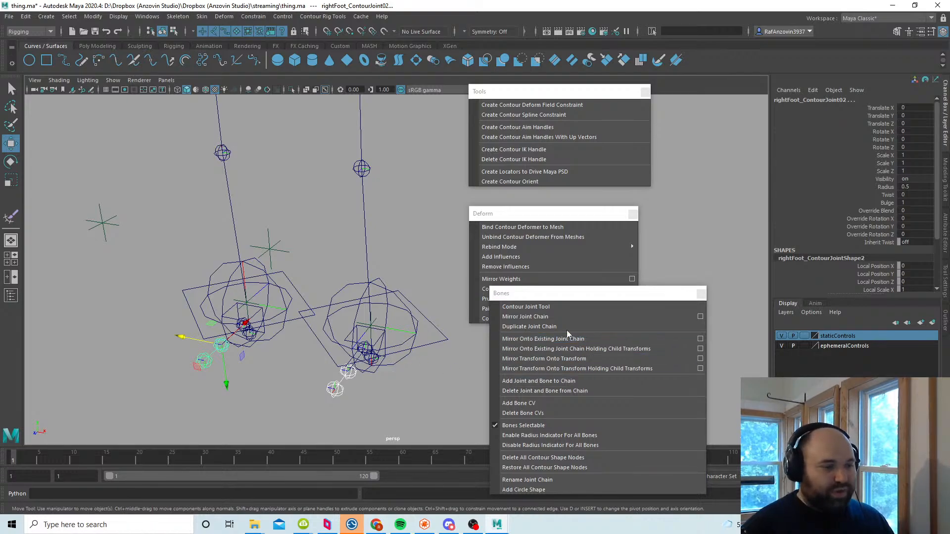
pyautogui.click(541, 489)
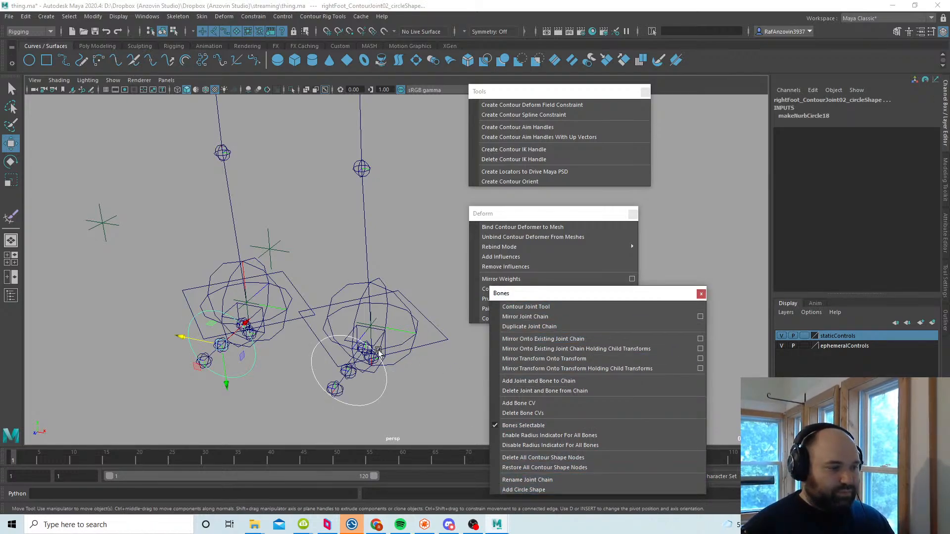
# Step: Examine the transform channels of the ankle, knee and hip joints on both legs
pyautogui.keyDown('alt'); pyautogui.moveTo(378, 353); pyautogui.dragTo(399, 336); pyautogui.keyUp('alt')
pyautogui.click(389, 332)
pyautogui.keyDown('shift'); pyautogui.click(270, 307); pyautogui.keyUp('shift')
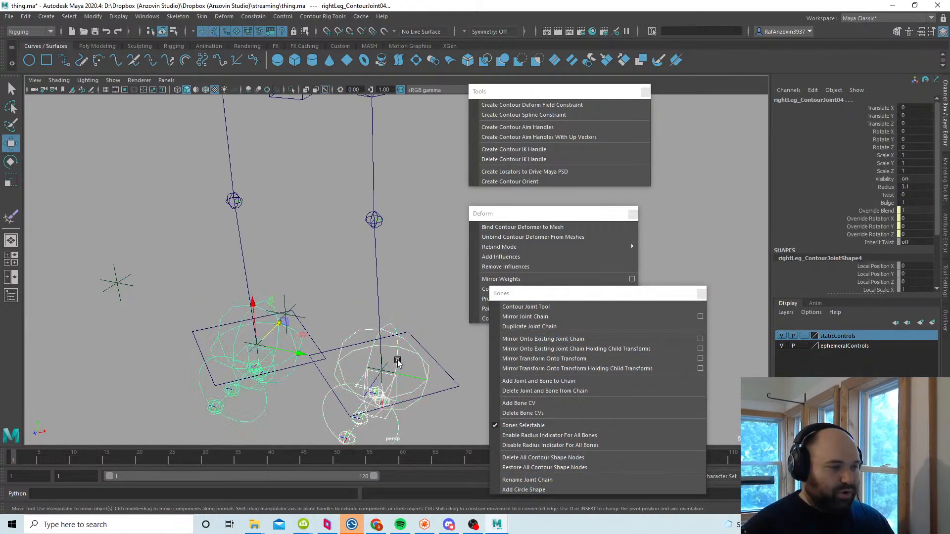
pyautogui.scroll(-5, 395, 360)
pyautogui.keyDown('alt'); pyautogui.moveTo(376, 292); pyautogui.dragTo(373, 364, button='middle'); pyautogui.keyUp('alt')
pyautogui.keyDown('shift'); pyautogui.click(382, 319); pyautogui.keyUp('shift')
pyautogui.keyDown('shift'); pyautogui.click(297, 304); pyautogui.keyUp('shift')
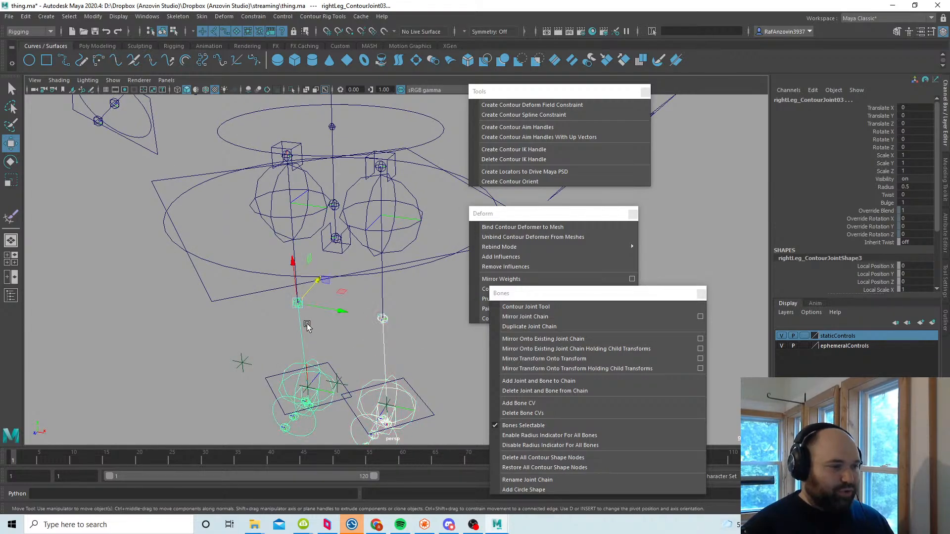
pyautogui.keyDown('alt'); pyautogui.moveTo(307, 325); pyautogui.dragTo(358, 284); pyautogui.keyUp('alt')
pyautogui.keyDown('alt'); pyautogui.moveTo(358, 283); pyautogui.dragTo(352, 328, button='middle'); pyautogui.keyUp('alt')
pyautogui.keyDown('shift'); pyautogui.click(408, 269); pyautogui.keyUp('shift')
pyautogui.keyDown('shift'); pyautogui.click(306, 270); pyautogui.keyUp('shift')
pyautogui.scroll(-4, 377, 337)
pyautogui.click(414, 288)
pyautogui.click(399, 255)
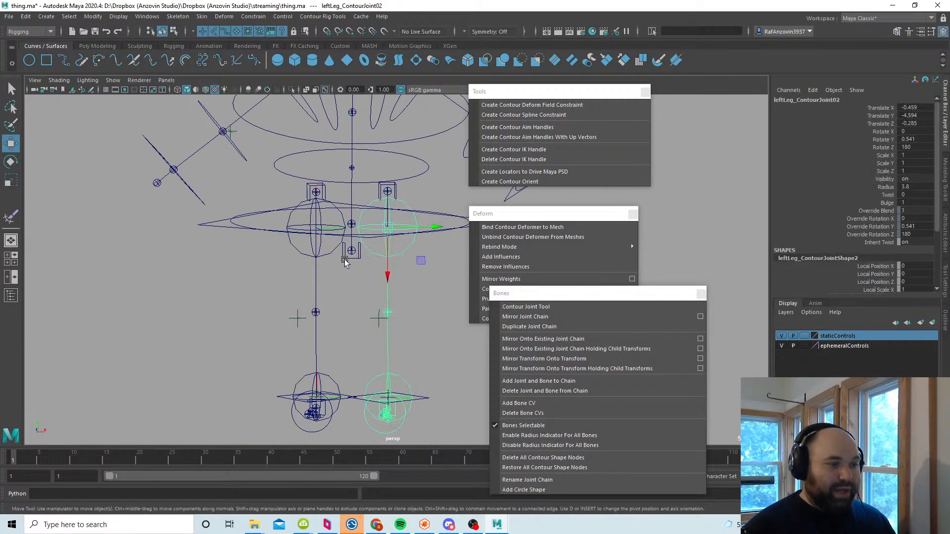
pyautogui.keyDown('shift'); pyautogui.click(331, 253); pyautogui.keyUp('shift')
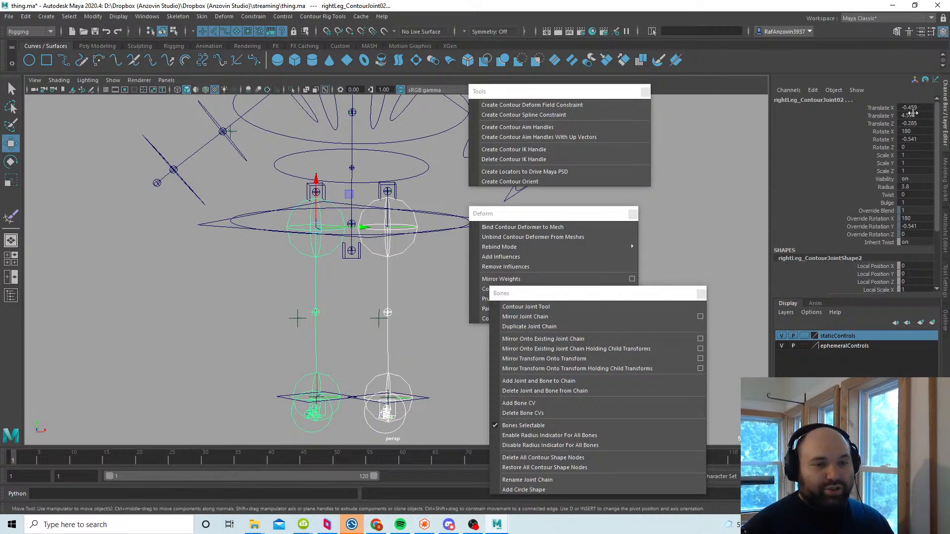
pyautogui.click(430, 320)
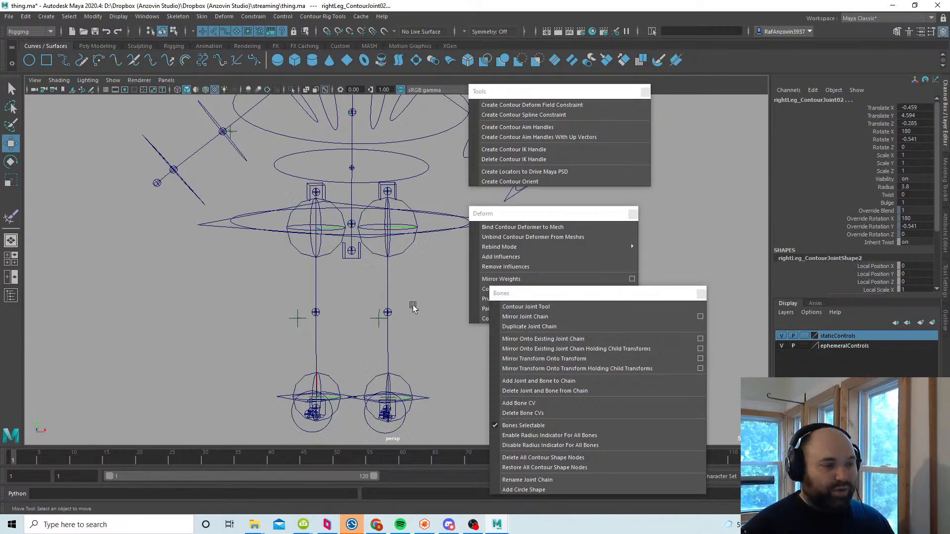
pyautogui.click(388, 312)
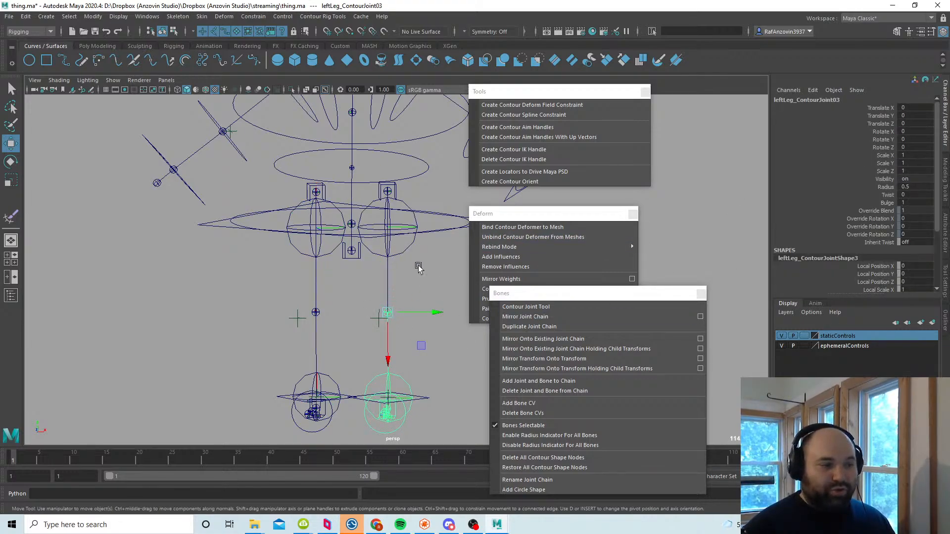
# Step: Select leftLeg_ContourJoint02 and rightLeg_ContourJoint02 and reveal them in the scene hierarchy
pyautogui.click(403, 255)
pyautogui.keyDown('shift'); pyautogui.click(320, 257); pyautogui.keyUp('shift')
pyautogui.keyDown('alt'); pyautogui.moveTo(395, 335); pyautogui.dragTo(374, 340, button='middle'); pyautogui.keyUp('alt')
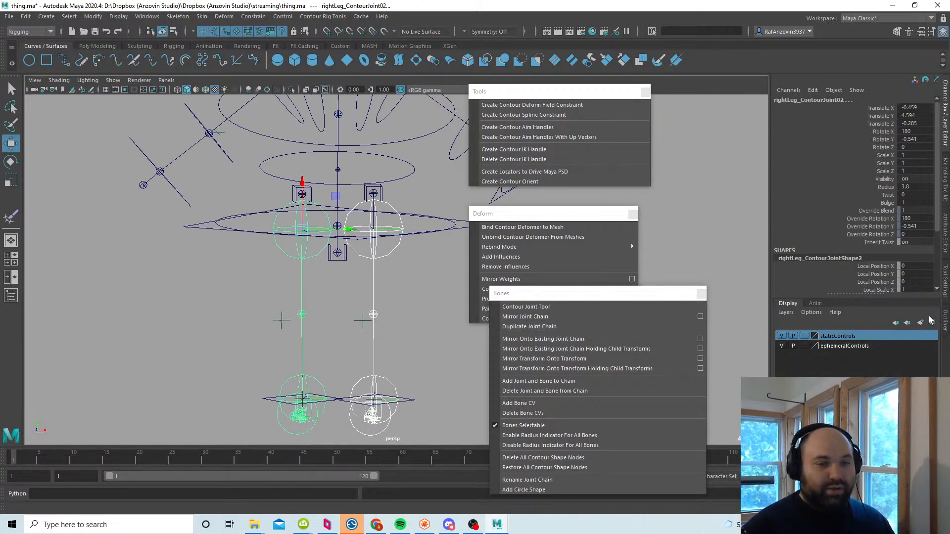
pyautogui.click(944, 317)
pyautogui.moveTo(623, 299); pyautogui.dragTo(570, 331)
pyautogui.rightClick(782, 159)
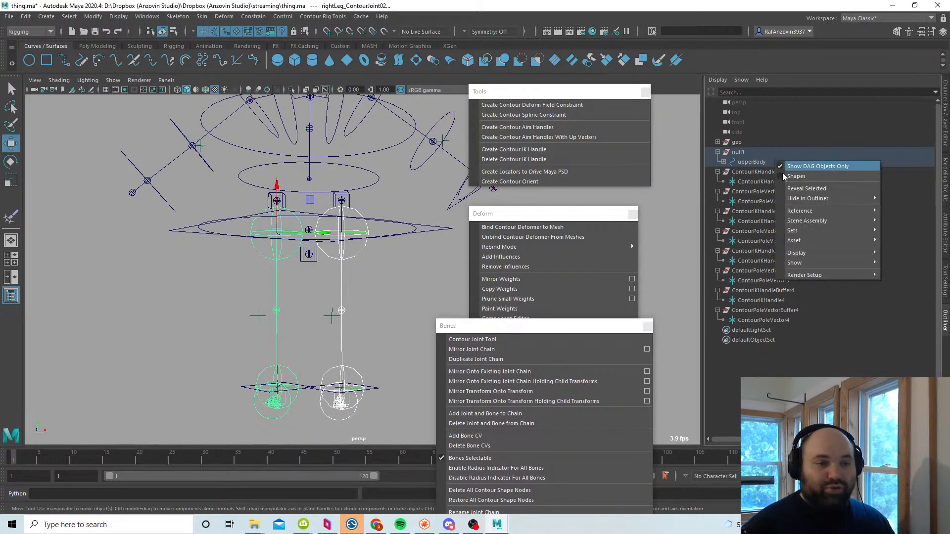
pyautogui.click(789, 173)
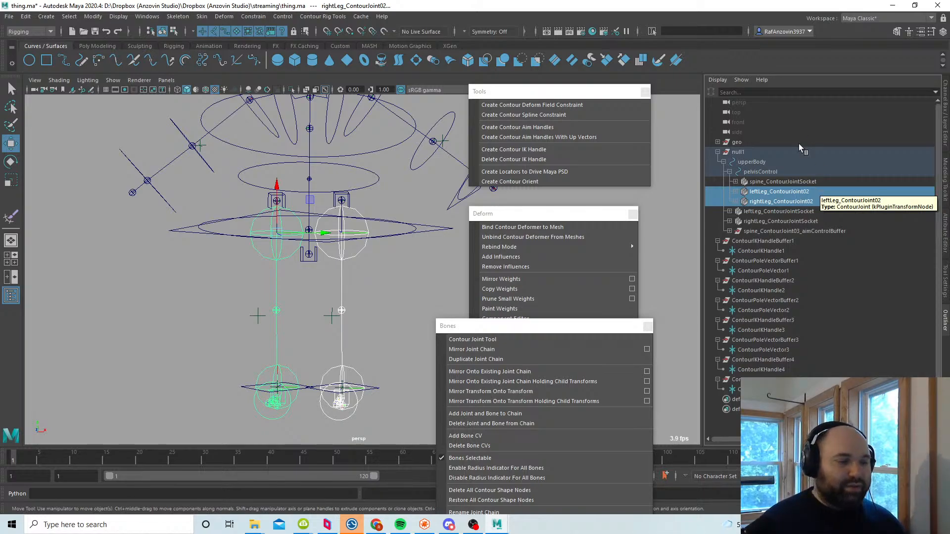
# Step: Create an empty group and match all its transforms to rightLeg_ContourJoint02
pyautogui.click(419, 275)
pyautogui.hotkey('ctrl', 'g')
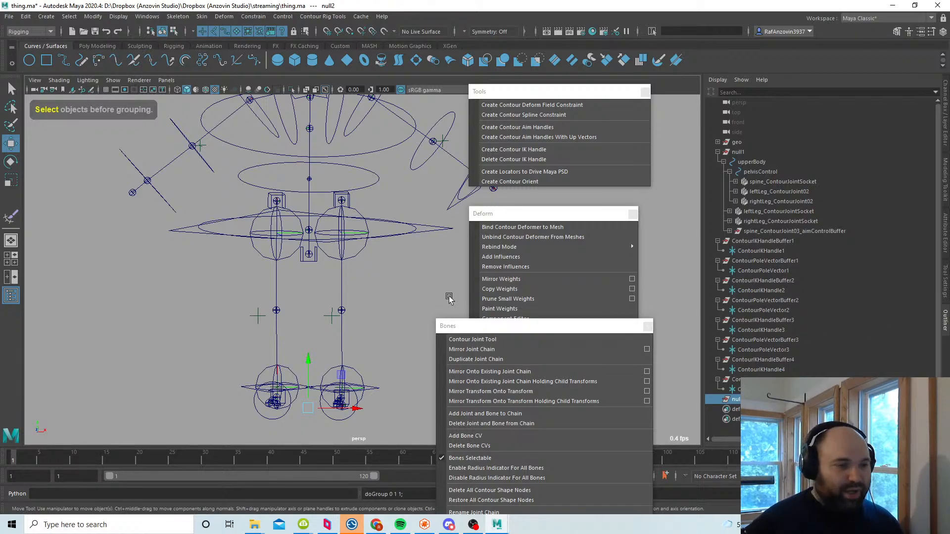
pyautogui.keyDown('alt'); pyautogui.moveTo(449, 297); pyautogui.dragTo(422, 303); pyautogui.keyUp('alt')
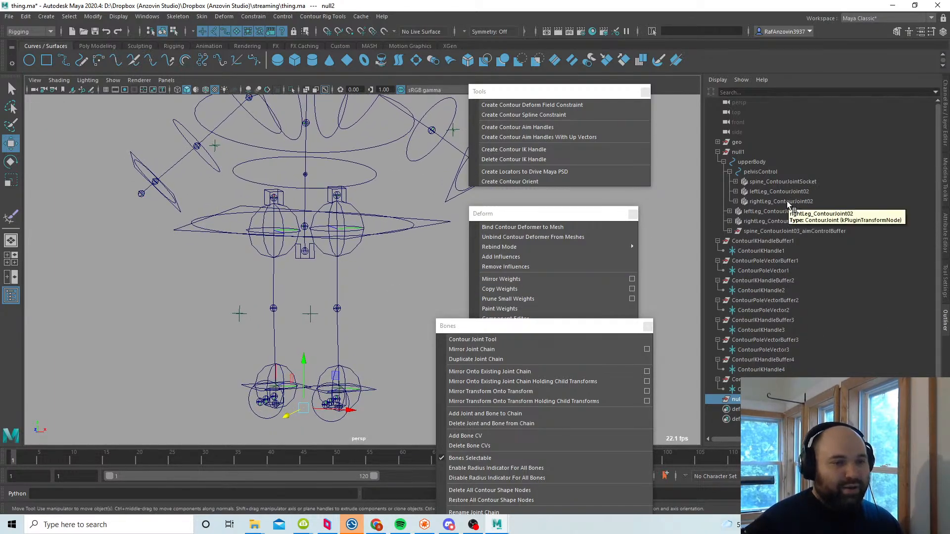
pyautogui.click(787, 201)
pyautogui.click(93, 17)
pyautogui.moveTo(138, 70)
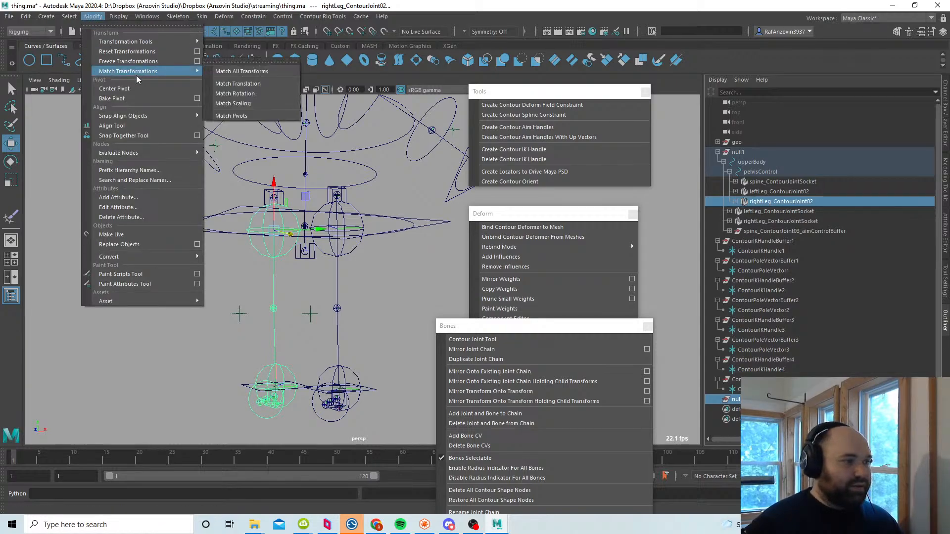
pyautogui.click(260, 60)
pyautogui.moveTo(266, 66); pyautogui.dragTo(129, 177)
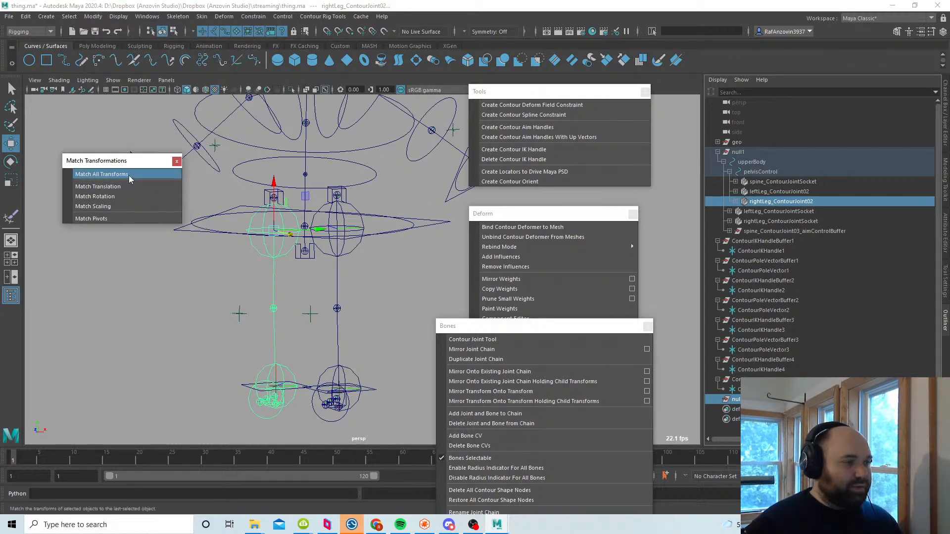
pyautogui.click(131, 152)
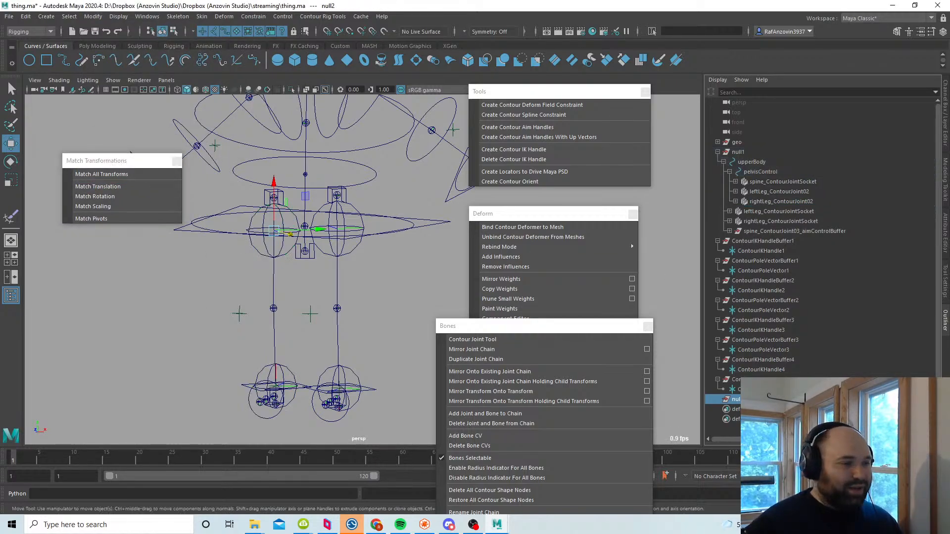
# Step: Parent rightLeg_ContourJoint02 under the matched group null2, and place null2 under pelvisControl
pyautogui.click(761, 202)
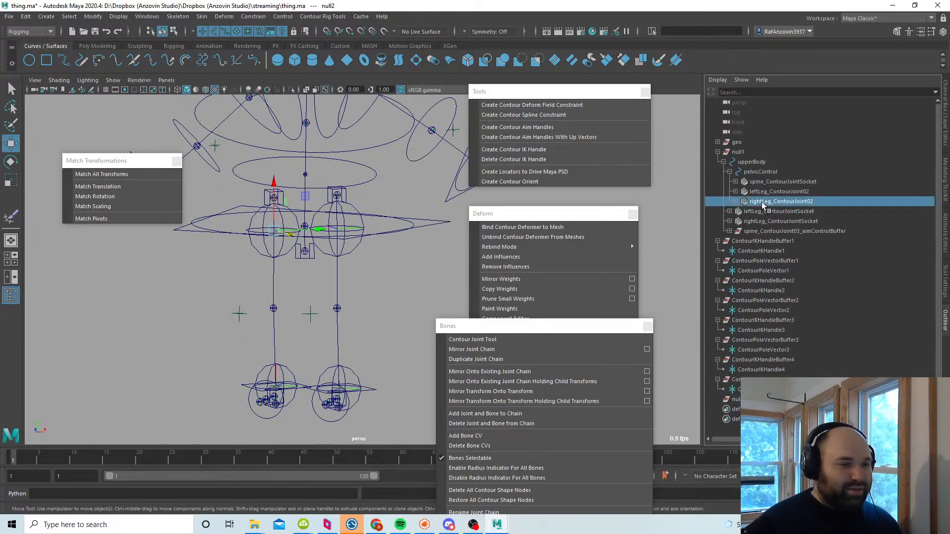
pyautogui.moveTo(769, 202); pyautogui.dragTo(770, 162, button='middle')
pyautogui.click(770, 390)
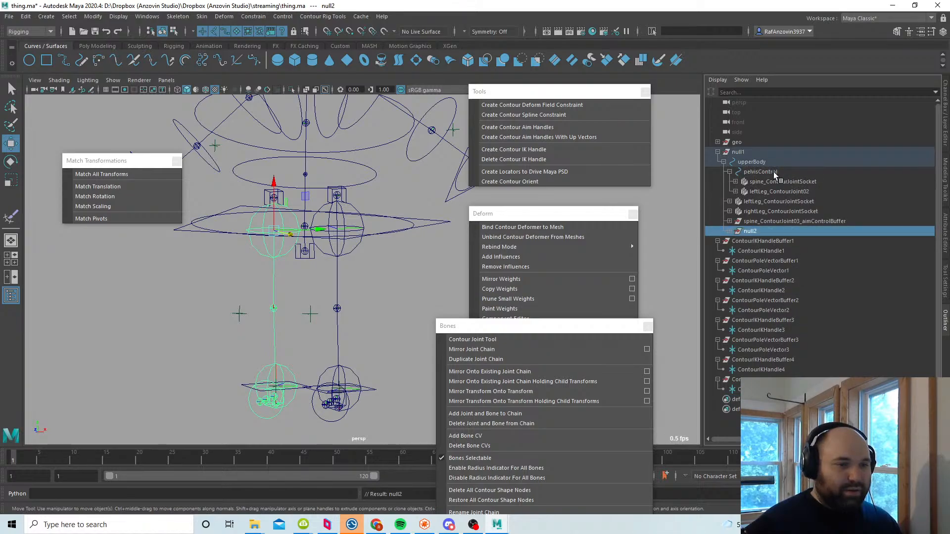
pyautogui.moveTo(767, 230); pyautogui.dragTo(772, 172, button='middle')
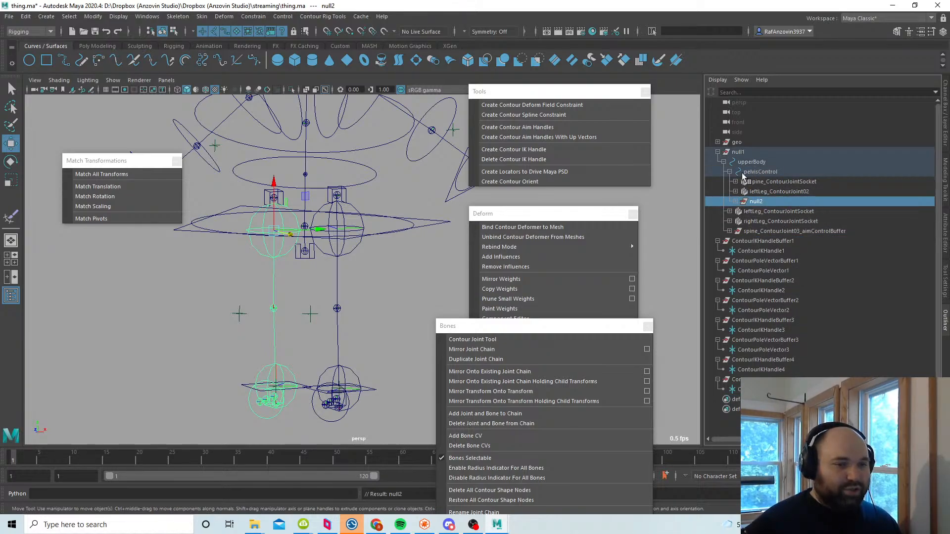
# Step: Inspect the left and right leg joint sockets under upperBody in the scene hierarchy
pyautogui.click(729, 172)
pyautogui.click(788, 182)
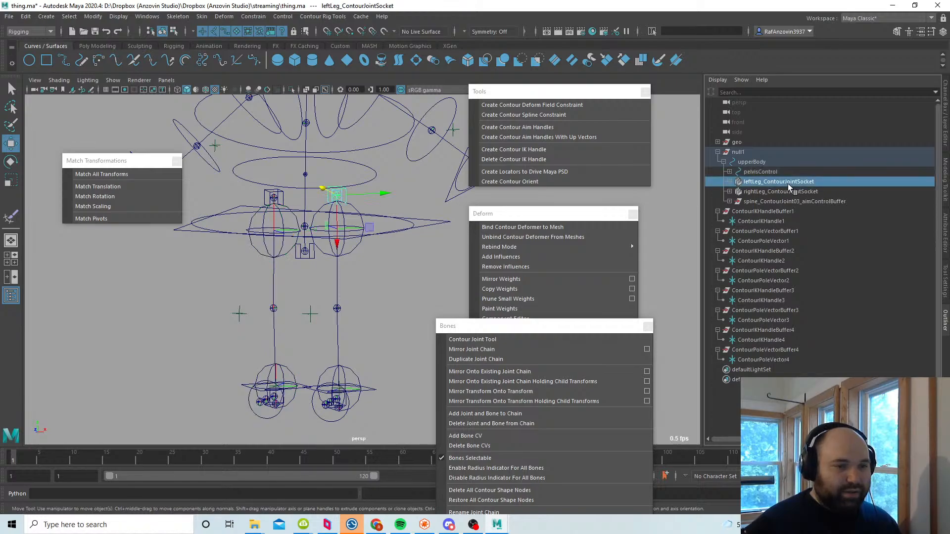
pyautogui.click(791, 192)
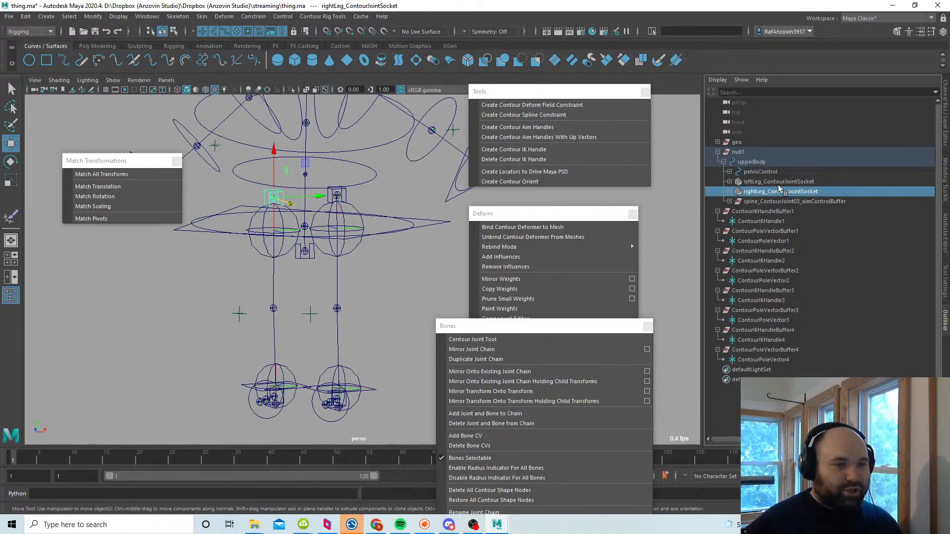
pyautogui.click(729, 172)
# Step: Create an empty group and match all its transforms to leftLeg_ContourJoint02
pyautogui.click(796, 192)
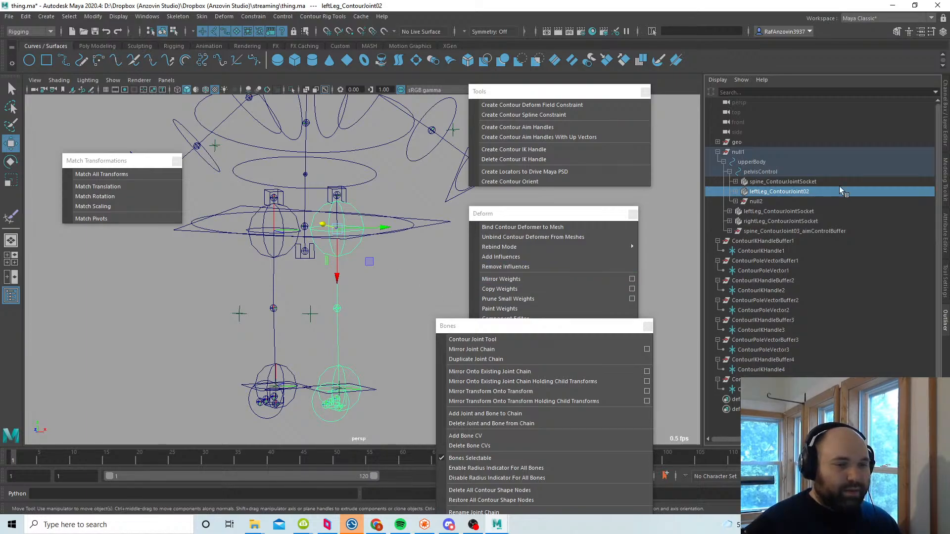
pyautogui.click(425, 272)
pyautogui.hotkey('ctrl', 'g')
pyautogui.keyDown('ctrl'); pyautogui.click(801, 192); pyautogui.keyUp('ctrl')
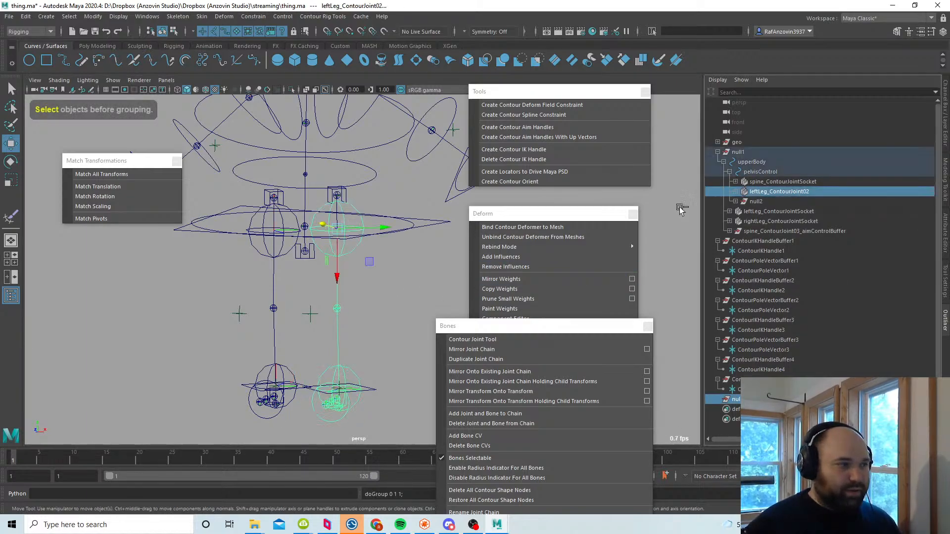
pyautogui.click(166, 175)
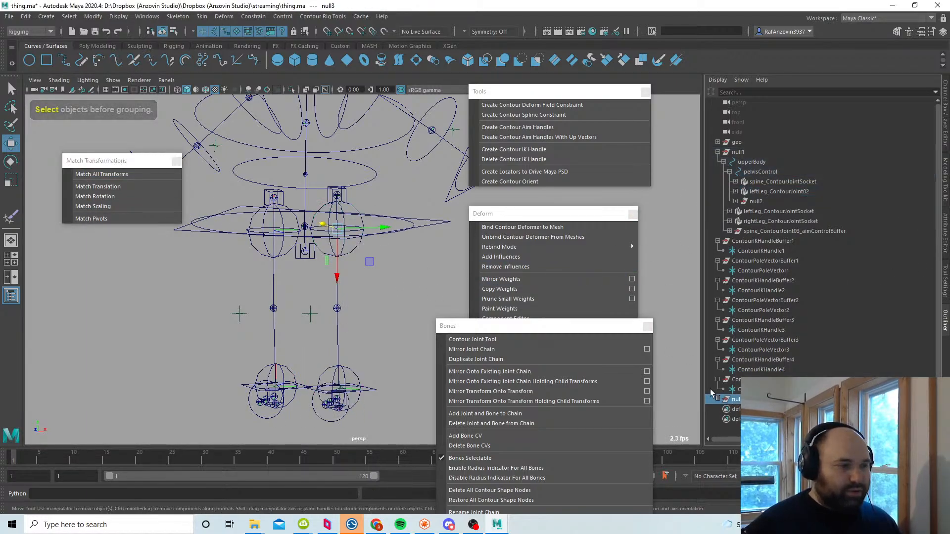
# Step: Place null3 under pelvisControl with leftLeg_ContourJoint02 parented inside it, and check the joint's transform channels
pyautogui.moveTo(736, 400); pyautogui.dragTo(764, 210, button='middle')
pyautogui.click(787, 192)
pyautogui.click(406, 284)
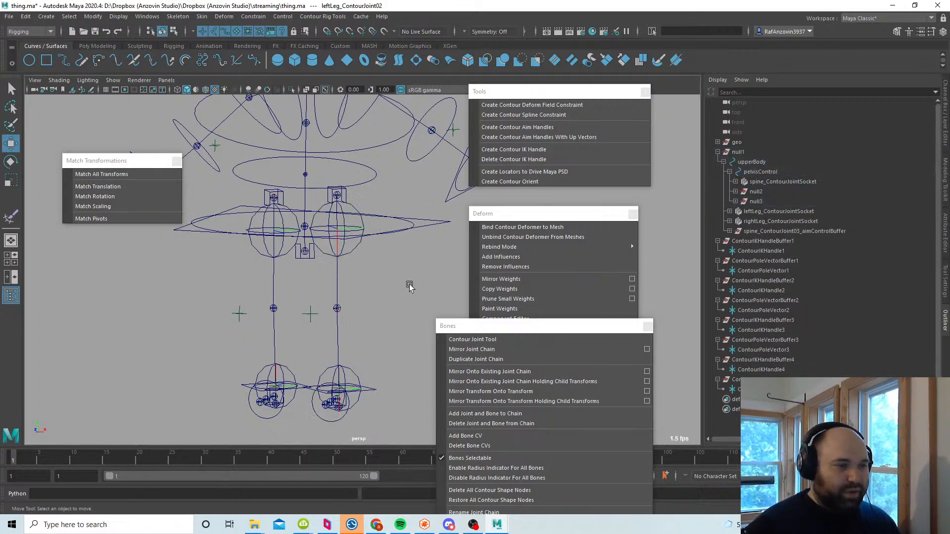
pyautogui.click(358, 245)
pyautogui.click(946, 136)
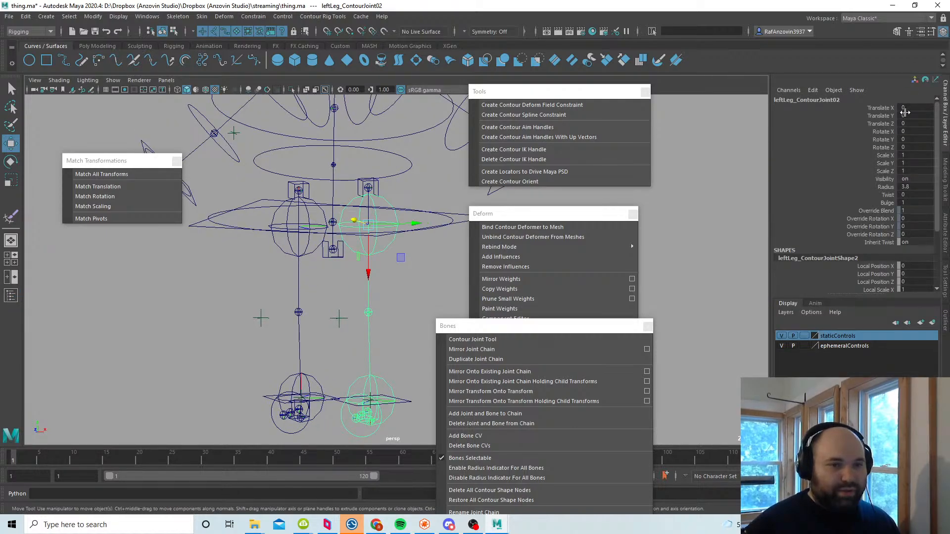
pyautogui.click(945, 235)
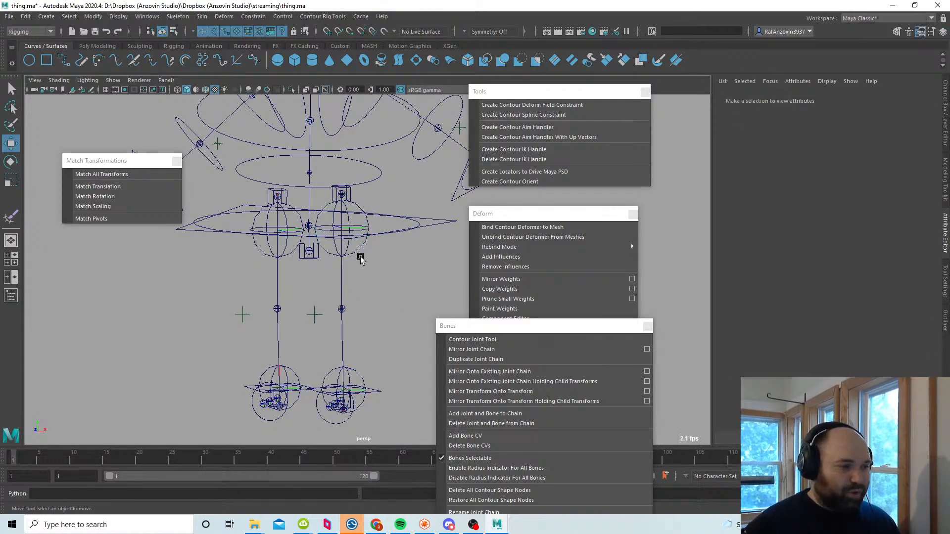
# Step: Select the hip, knee and ankle Contour joints of both legs together
pyautogui.keyDown('shift'); pyautogui.click(267, 252); pyautogui.keyUp('shift')
pyautogui.keyDown('alt'); pyautogui.moveTo(366, 309); pyautogui.dragTo(390, 302, button='middle'); pyautogui.keyUp('alt')
pyautogui.keyDown('alt'); pyautogui.moveTo(390, 303); pyautogui.dragTo(402, 332, button='right'); pyautogui.keyUp('alt')
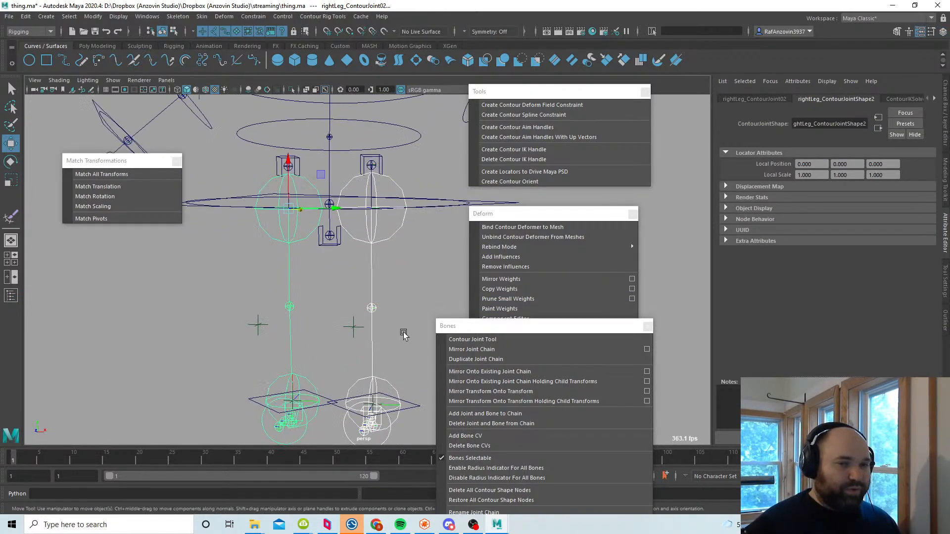
pyautogui.keyDown('alt'); pyautogui.moveTo(416, 308); pyautogui.dragTo(410, 301, button='middle'); pyautogui.keyUp('alt')
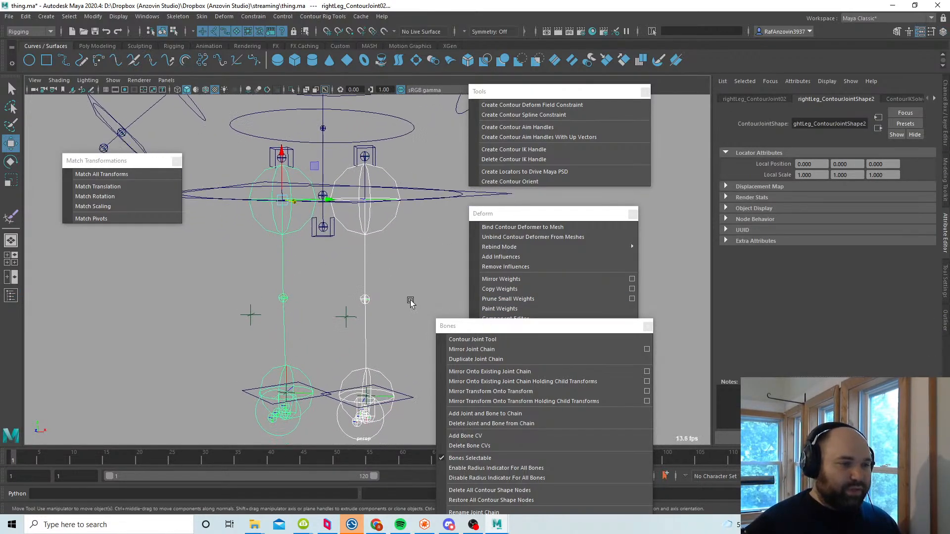
pyautogui.click(367, 300)
pyautogui.keyDown('shift'); pyautogui.click(284, 299); pyautogui.keyUp('shift')
pyautogui.keyDown('alt'); pyautogui.moveTo(368, 366); pyautogui.dragTo(343, 295, button='middle'); pyautogui.keyUp('alt')
pyautogui.keyDown('alt'); pyautogui.moveTo(343, 295); pyautogui.dragTo(346, 335, button='right'); pyautogui.keyUp('alt')
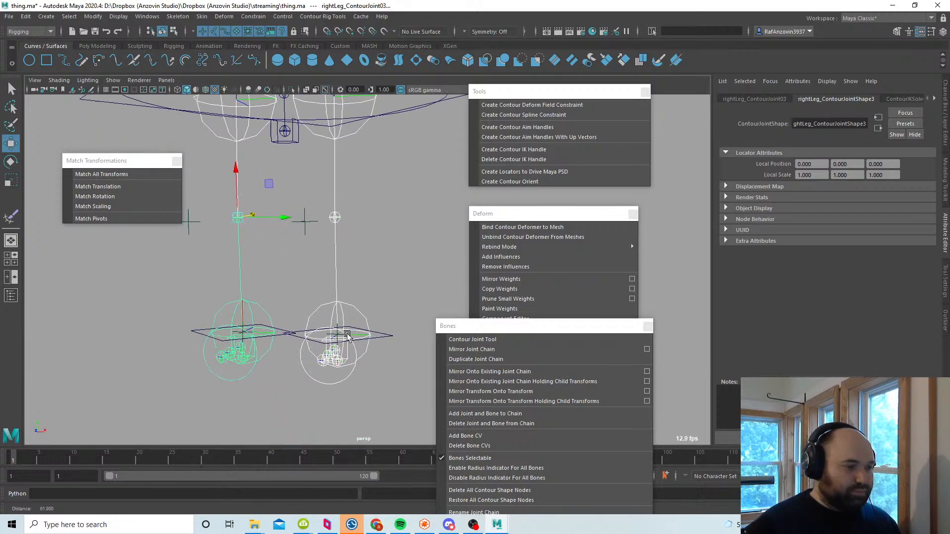
pyautogui.keyDown('alt'); pyautogui.moveTo(346, 335); pyautogui.dragTo(349, 353); pyautogui.keyUp('alt')
pyautogui.click(354, 312)
pyautogui.keyDown('shift'); pyautogui.click(251, 308); pyautogui.keyUp('shift')
pyautogui.keyDown('alt'); pyautogui.moveTo(315, 332); pyautogui.dragTo(338, 379, button='middle'); pyautogui.keyUp('alt')
pyautogui.keyDown('alt'); pyautogui.moveTo(338, 380); pyautogui.dragTo(338, 364, button='right'); pyautogui.keyUp('alt')
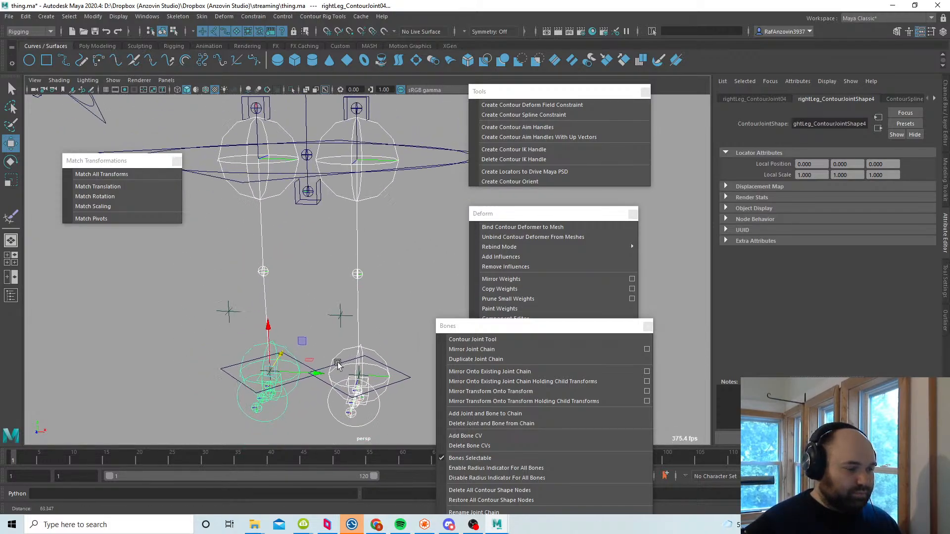
# Step: Display the character's polygon mesh in the viewport with textured shading
pyautogui.press('6')
pyautogui.click(112, 82)
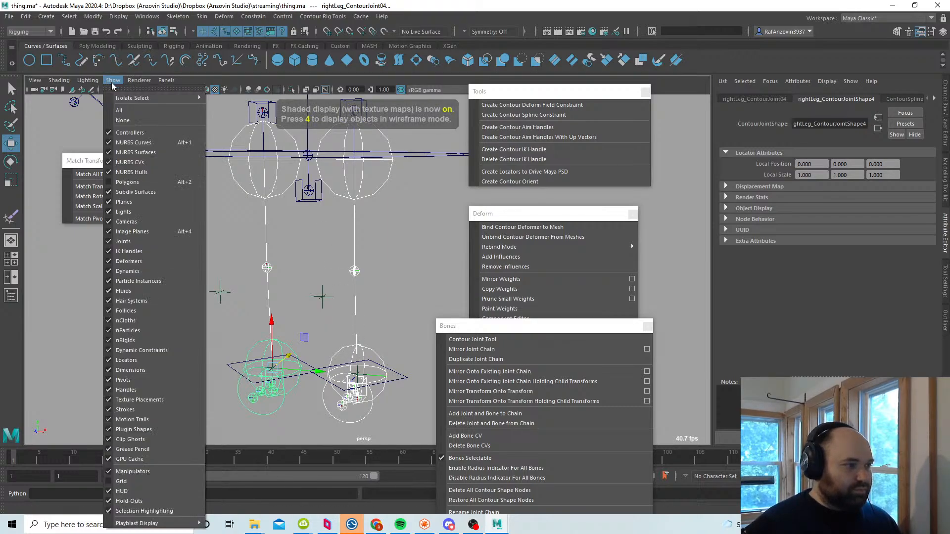
pyautogui.click(139, 182)
pyautogui.keyDown('alt'); pyautogui.moveTo(363, 302); pyautogui.dragTo(366, 339, button='middle'); pyautogui.keyUp('alt')
pyautogui.keyDown('alt'); pyautogui.moveTo(367, 340); pyautogui.dragTo(340, 316, button='right'); pyautogui.keyUp('alt')
pyautogui.keyDown('alt'); pyautogui.moveTo(363, 301); pyautogui.dragTo(356, 315, button='middle'); pyautogui.keyUp('alt')
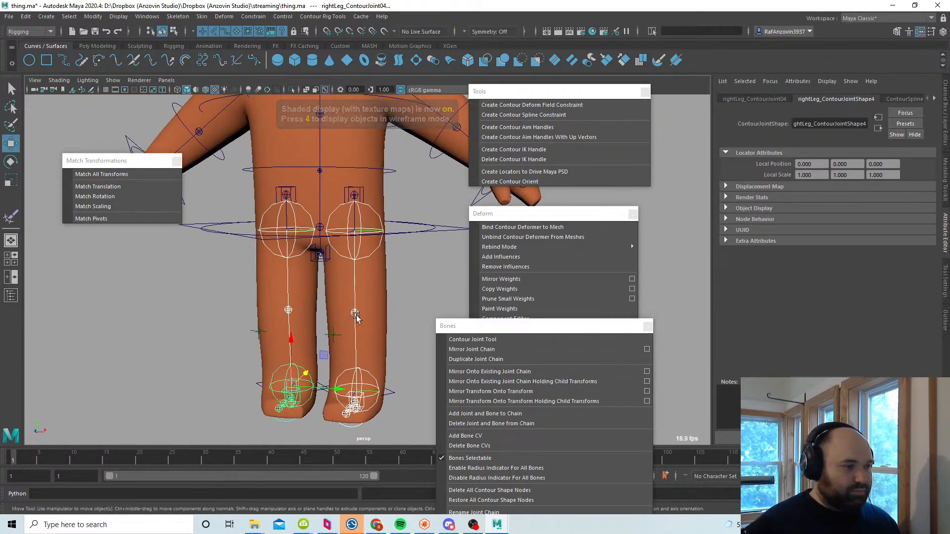
# Step: Add circle shapes to the selected hip, knee and ankle joints of both legs
pyautogui.moveTo(482, 326); pyautogui.dragTo(549, 275)
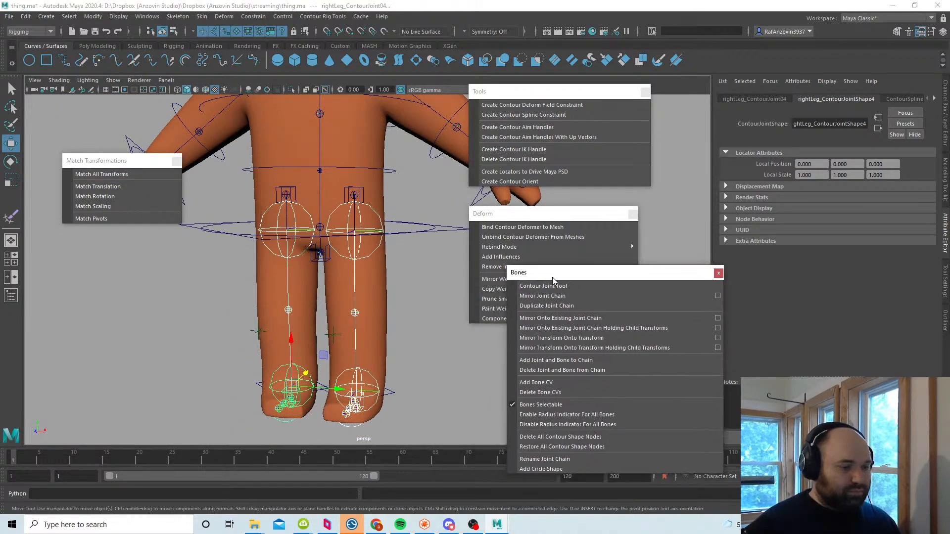
pyautogui.click(563, 467)
pyautogui.keyDown('alt'); pyautogui.moveTo(436, 376); pyautogui.dragTo(366, 401); pyautogui.keyUp('alt')
pyautogui.click(313, 403)
pyautogui.keyDown('shift'); pyautogui.click(300, 402); pyautogui.keyUp('shift')
# Step: Enlarge the radius of the circle shapes on both hip joints, leftLeg_ContourJoint02 and rightLeg_ContourJoint02
pyautogui.click(413, 224)
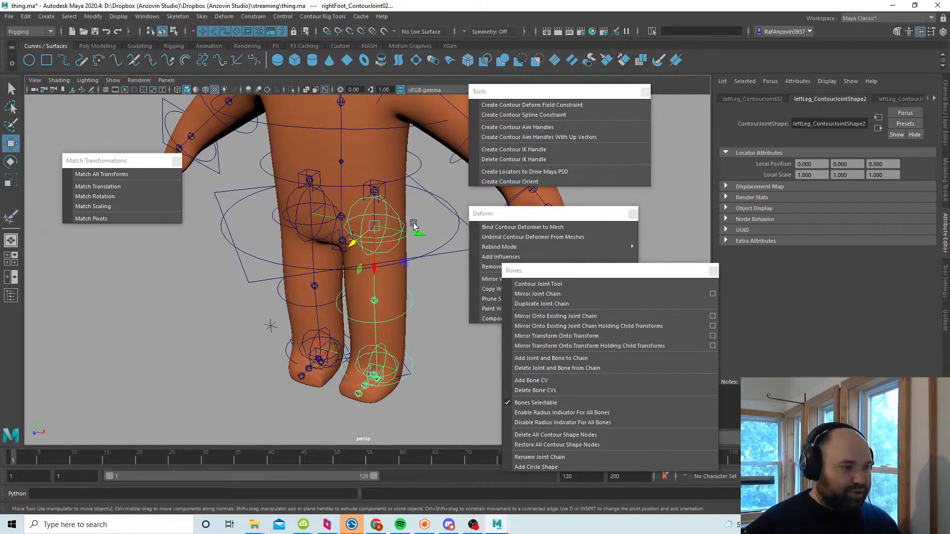
pyautogui.click(274, 216)
pyautogui.hotkey('ctrl', 'a')
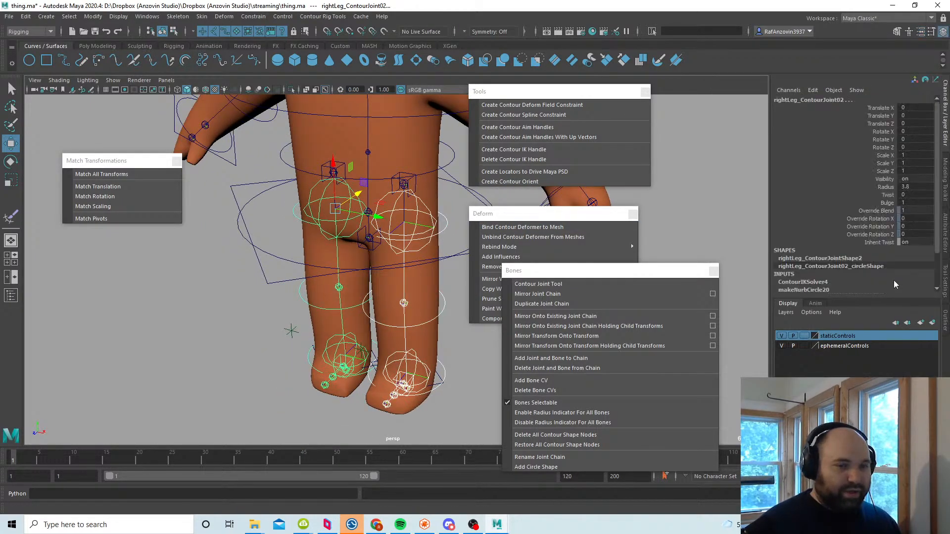
pyautogui.scroll(-3, 870, 277)
pyautogui.click(856, 250)
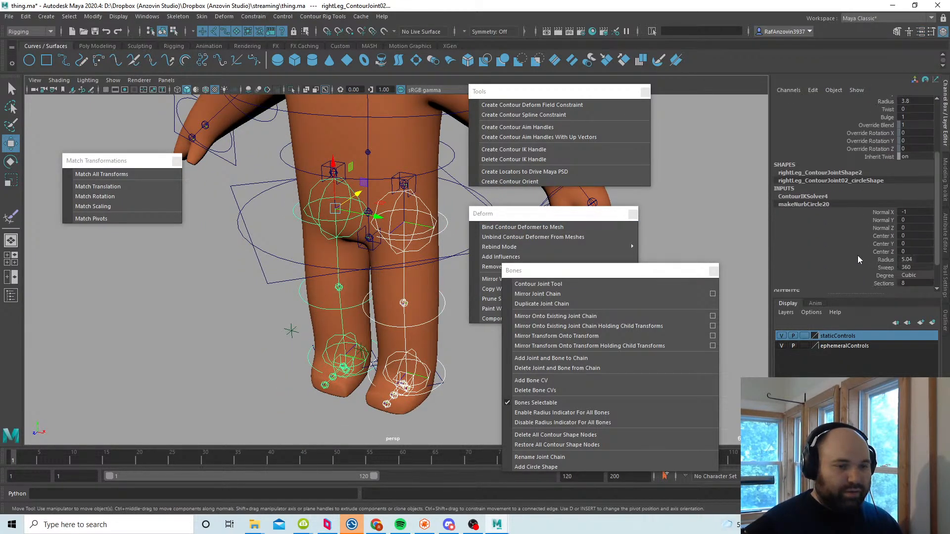
pyautogui.scroll(-5, 856, 255)
pyautogui.click(889, 239)
pyautogui.scroll(-2, 366, 319)
pyautogui.moveTo(366, 319); pyautogui.dragTo(396, 319, button='middle')
pyautogui.click(470, 366)
# Step: Enlarge the circle shapes on leftFoot_ContourJoint02 and rightFoot_ContourJoint02 to a radius of about 3.62
pyautogui.keyDown('alt'); pyautogui.moveTo(431, 396); pyautogui.dragTo(438, 354); pyautogui.keyUp('alt')
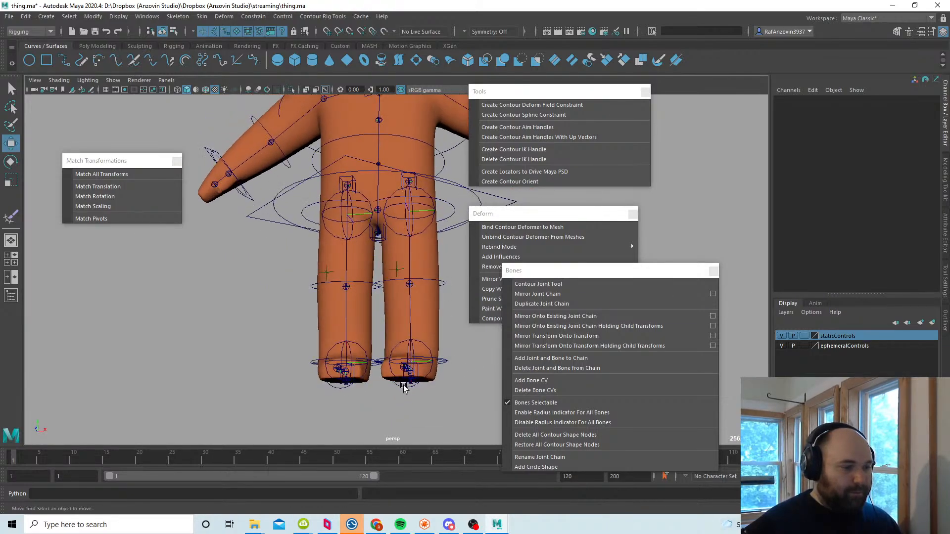
pyautogui.click(404, 385)
pyautogui.keyDown('shift'); pyautogui.click(345, 390); pyautogui.keyUp('shift')
pyautogui.keyDown('alt'); pyautogui.moveTo(427, 399); pyautogui.dragTo(444, 397); pyautogui.keyUp('alt')
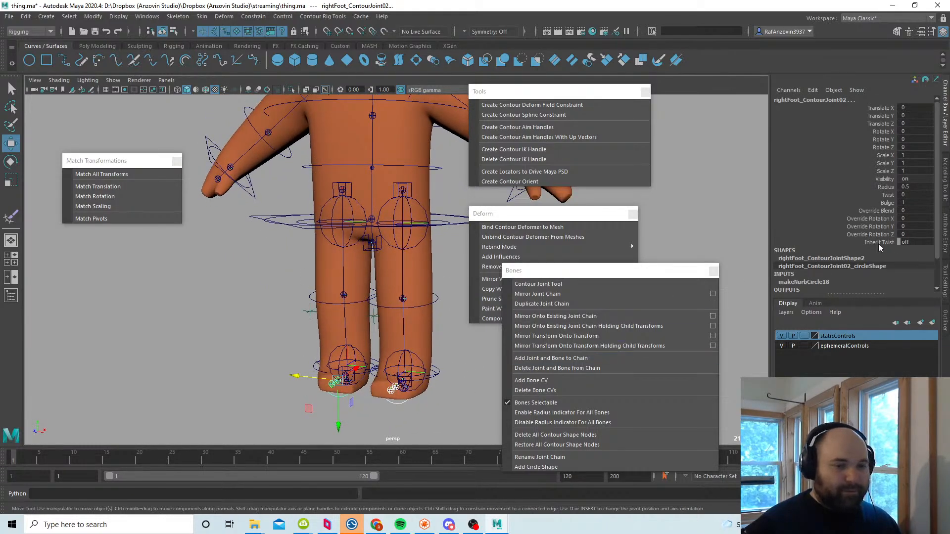
pyautogui.scroll(-2, 856, 256)
pyautogui.click(827, 248)
pyautogui.scroll(-3, 861, 253)
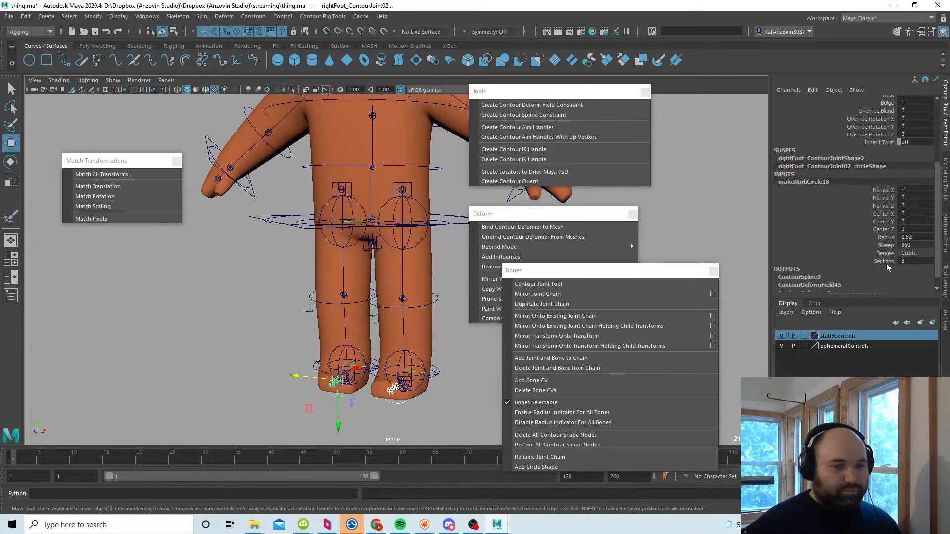
pyautogui.click(885, 238)
pyautogui.moveTo(423, 367); pyautogui.dragTo(429, 368, button='middle')
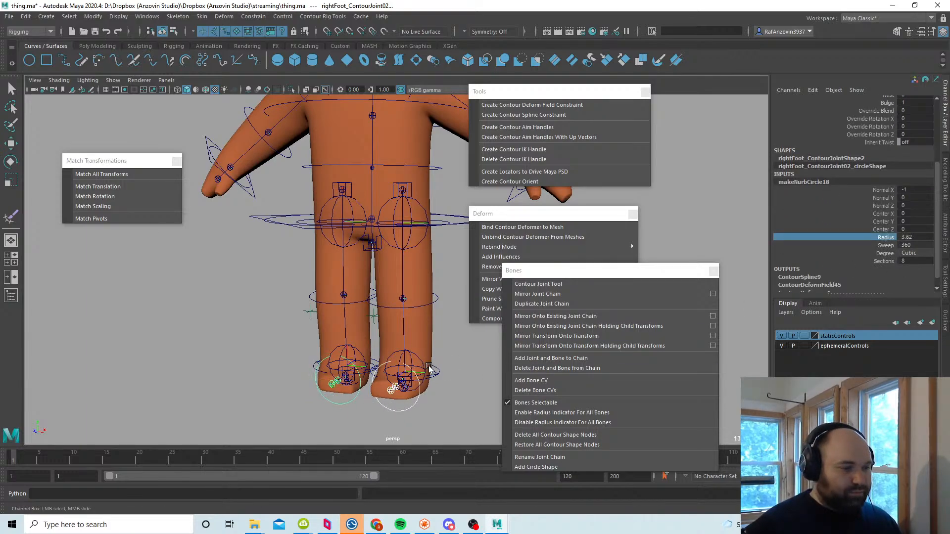
pyautogui.click(442, 368)
# Step: Hide the joints in the viewport so only the mesh and control curves are displayed
pyautogui.keyDown('alt'); pyautogui.moveTo(429, 371); pyautogui.dragTo(405, 384); pyautogui.keyUp('alt')
pyautogui.keyDown('alt'); pyautogui.moveTo(455, 346); pyautogui.dragTo(443, 377, button='middle'); pyautogui.keyUp('alt')
pyautogui.keyDown('alt'); pyautogui.moveTo(427, 371); pyautogui.dragTo(441, 368); pyautogui.keyUp('alt')
pyautogui.moveTo(444, 343)
pyautogui.keyDown('alt'); pyautogui.mouseDown(button='middle')
pyautogui.moveTo(447, 351)
pyautogui.moveTo(445, 330)
pyautogui.mouseUp(button='middle'); pyautogui.keyUp('alt')
pyautogui.click(113, 80)
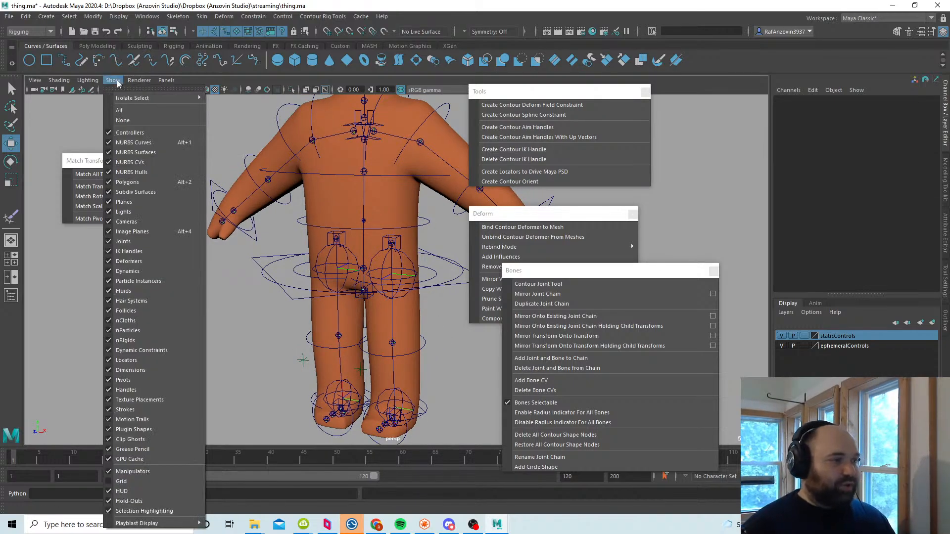
pyautogui.click(161, 241)
# Step: Examine the control curves around the character's body, arms and legs
pyautogui.keyDown('alt'); pyautogui.moveTo(454, 350); pyautogui.dragTo(425, 353, button='right'); pyautogui.keyUp('alt')
pyautogui.moveTo(424, 352)
pyautogui.keyDown('alt'); pyautogui.mouseDown()
pyautogui.moveTo(392, 360)
pyautogui.moveTo(402, 324)
pyautogui.moveTo(437, 365)
pyautogui.mouseUp(); pyautogui.keyUp('alt')
pyautogui.keyDown('alt'); pyautogui.moveTo(437, 365); pyautogui.dragTo(409, 349, button='right'); pyautogui.keyUp('alt')
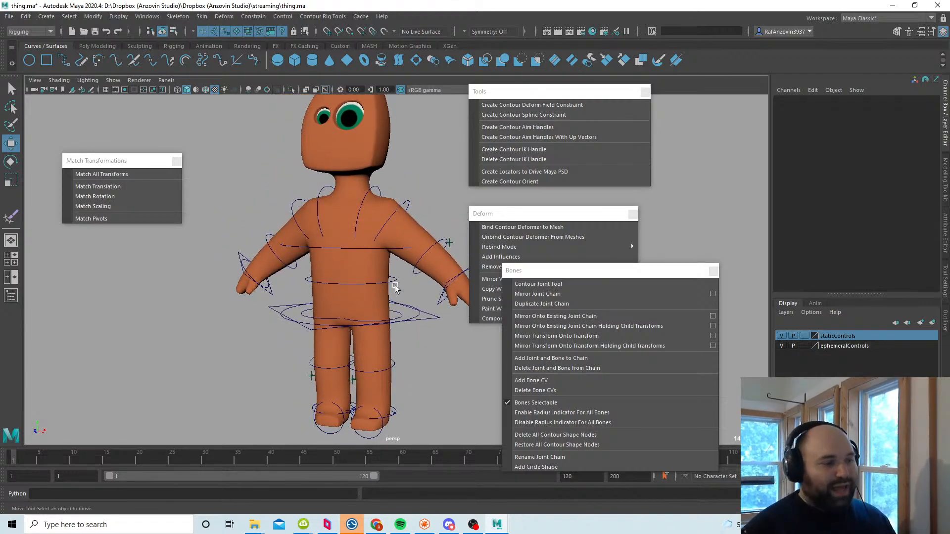
pyautogui.keyDown('alt'); pyautogui.moveTo(423, 365); pyautogui.dragTo(417, 331, button='middle'); pyautogui.keyUp('alt')
pyautogui.keyDown('alt'); pyautogui.moveTo(417, 331); pyautogui.dragTo(447, 382, button='right'); pyautogui.keyUp('alt')
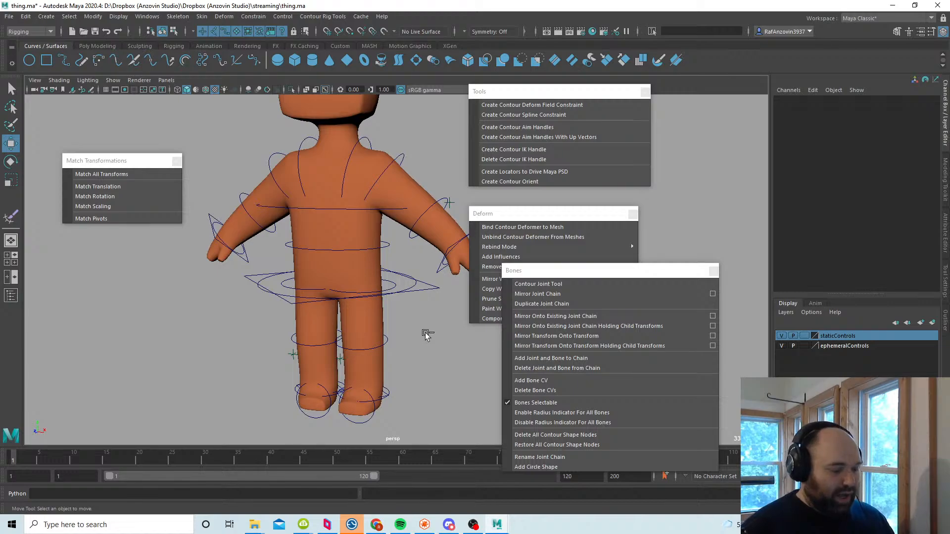
pyautogui.keyDown('alt'); pyautogui.moveTo(426, 329); pyautogui.dragTo(427, 349, button='middle'); pyautogui.keyUp('alt')
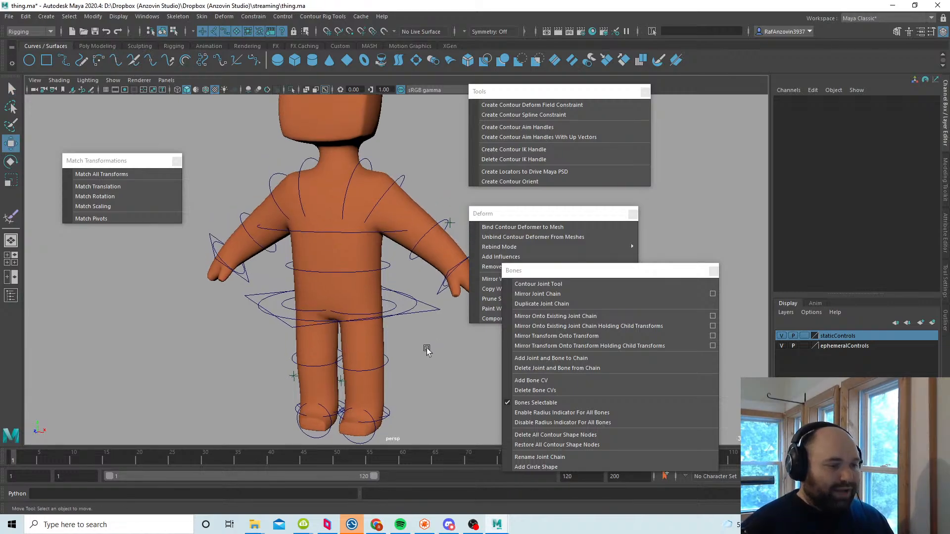
pyautogui.moveTo(426, 349)
pyautogui.keyDown('alt'); pyautogui.mouseDown(button='right')
pyautogui.moveTo(407, 324)
pyautogui.moveTo(432, 339)
pyautogui.moveTo(398, 339)
pyautogui.moveTo(410, 355)
pyautogui.mouseUp(button='right'); pyautogui.keyUp('alt')
# Step: Move the upperBody control to test how the legs follow, and undo the move
pyautogui.click(428, 308)
pyautogui.keyDown('alt'); pyautogui.moveTo(411, 356); pyautogui.dragTo(354, 365); pyautogui.keyUp('alt')
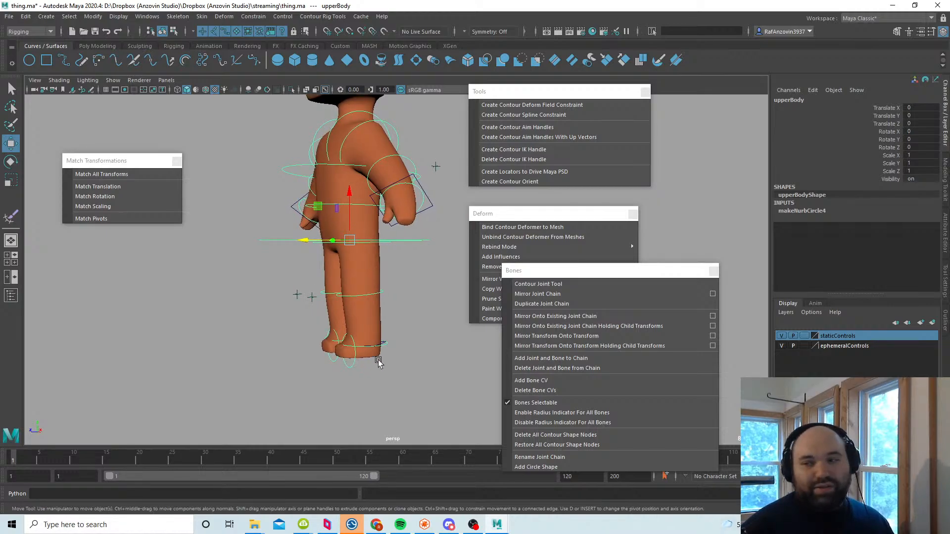
pyautogui.keyDown('alt'); pyautogui.moveTo(395, 322); pyautogui.dragTo(372, 342); pyautogui.keyUp('alt')
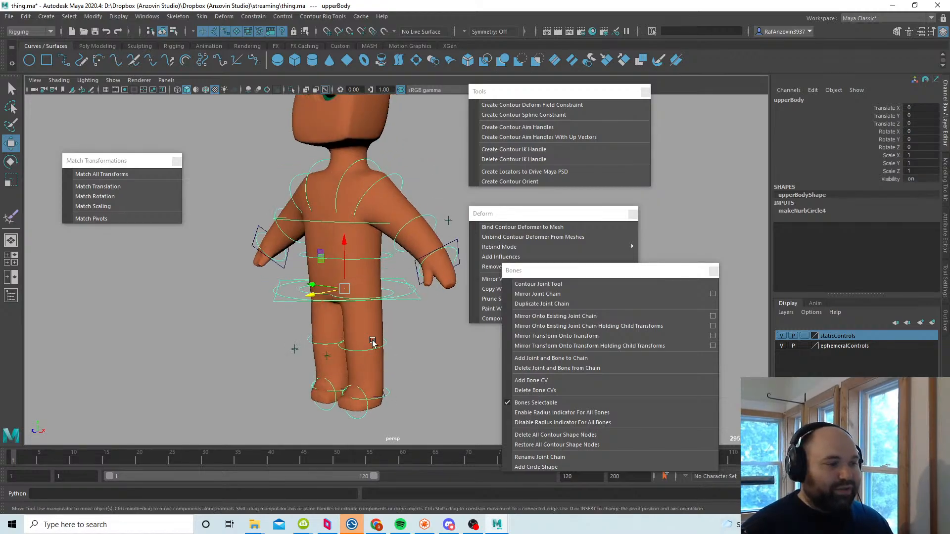
pyautogui.keyDown('alt'); pyautogui.moveTo(372, 342); pyautogui.dragTo(372, 356, button='middle'); pyautogui.keyUp('alt')
pyautogui.moveTo(345, 299)
pyautogui.mouseDown()
pyautogui.moveTo(362, 297)
pyautogui.moveTo(345, 288)
pyautogui.mouseUp()
pyautogui.moveTo(331, 319)
pyautogui.mouseDown()
pyautogui.moveTo(363, 307)
pyautogui.moveTo(340, 317)
pyautogui.mouseUp()
pyautogui.hotkey('ctrl', 'z')
pyautogui.click(403, 345)
pyautogui.keyDown('alt'); pyautogui.moveTo(352, 392); pyautogui.dragTo(332, 420); pyautogui.keyUp('alt')
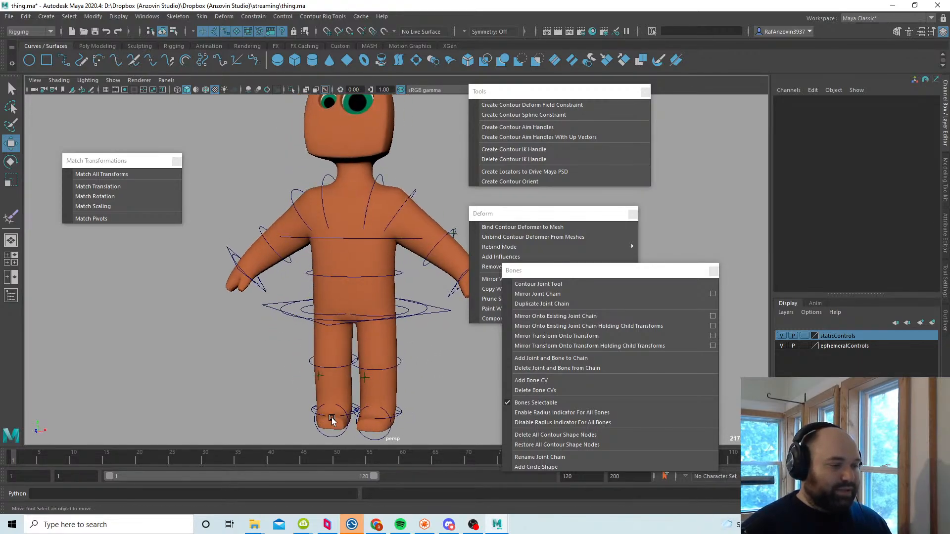
# Step: Frame the body mesh in the view and move the floating Bones menu away from the character
pyautogui.click(378, 354)
pyautogui.press('f')
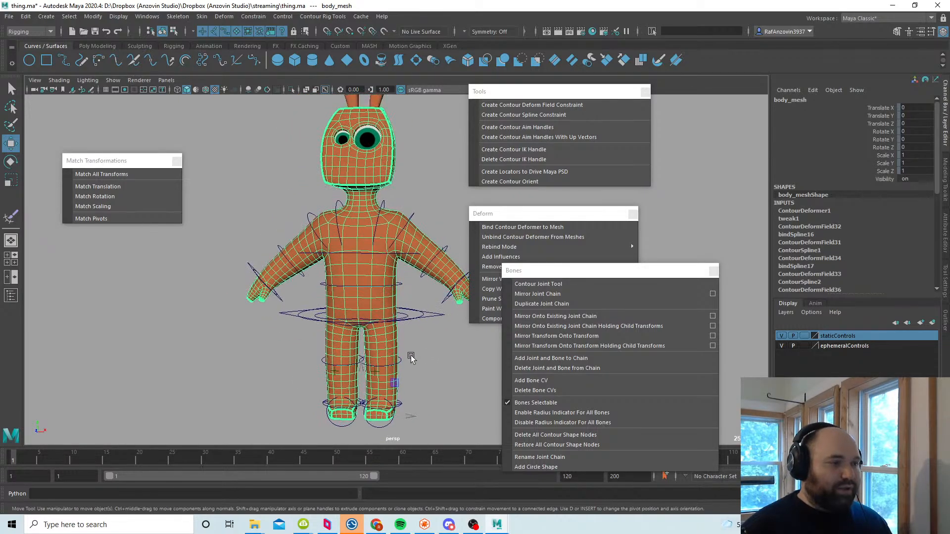
pyautogui.moveTo(643, 280); pyautogui.dragTo(759, 322)
pyautogui.click(556, 278)
pyautogui.click(414, 365)
pyautogui.keyDown('alt'); pyautogui.moveTo(448, 315); pyautogui.dragTo(426, 324); pyautogui.keyUp('alt')
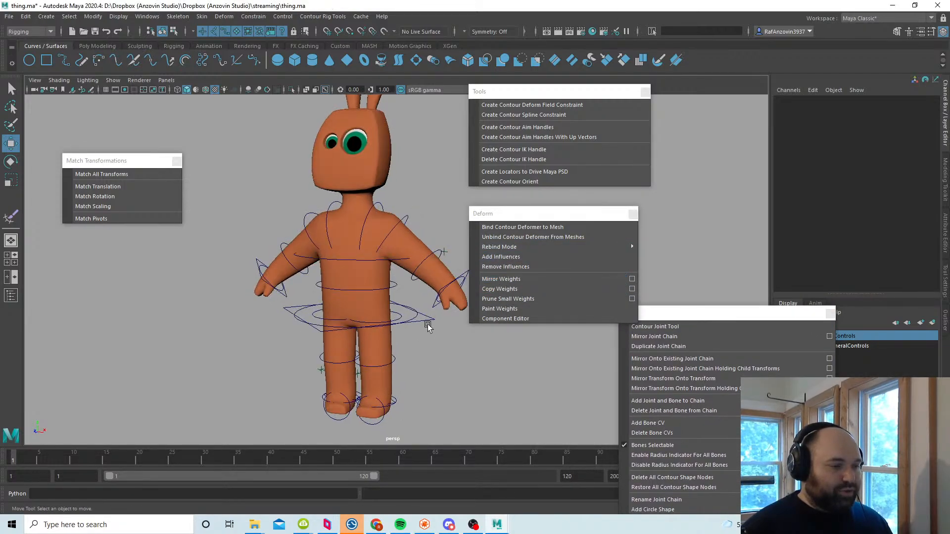
# Step: Undo a trial move of the upperBody control, and raise it again to test how the legs follow
pyautogui.click(427, 321)
pyautogui.moveTo(355, 315); pyautogui.dragTo(375, 328)
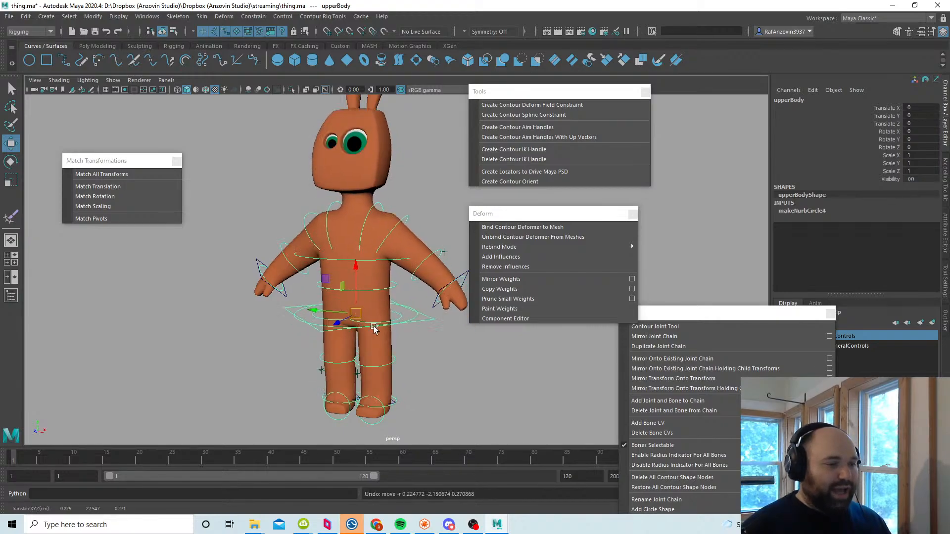
pyautogui.hotkey('ctrl', 'z')
pyautogui.hotkey('ctrl', 'z')
pyautogui.keyDown('alt'); pyautogui.moveTo(418, 351); pyautogui.dragTo(450, 374); pyautogui.keyUp('alt')
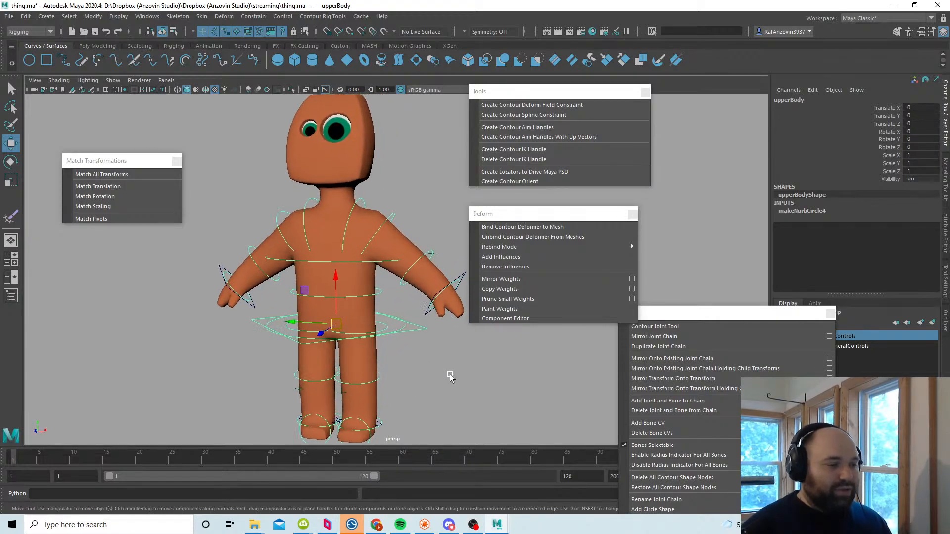
pyautogui.moveTo(406, 352)
pyautogui.keyDown('alt'); pyautogui.mouseDown(button='middle')
pyautogui.moveTo(408, 362)
pyautogui.moveTo(416, 352)
pyautogui.mouseUp(button='middle'); pyautogui.keyUp('alt')
pyautogui.moveTo(350, 332); pyautogui.dragTo(354, 301)
# Step: Hide the locator shapes of the two leg IK handles at the feet
pyautogui.click(385, 413)
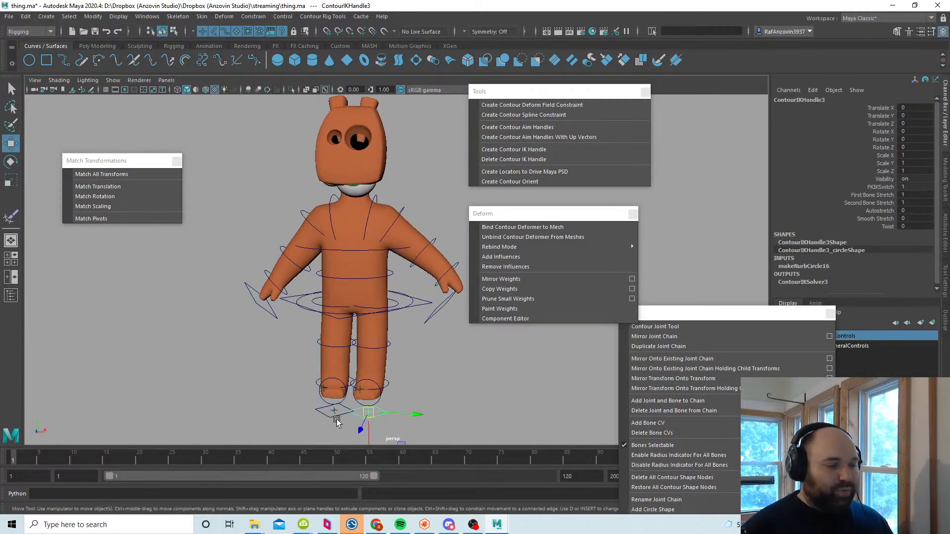
pyautogui.click(335, 418)
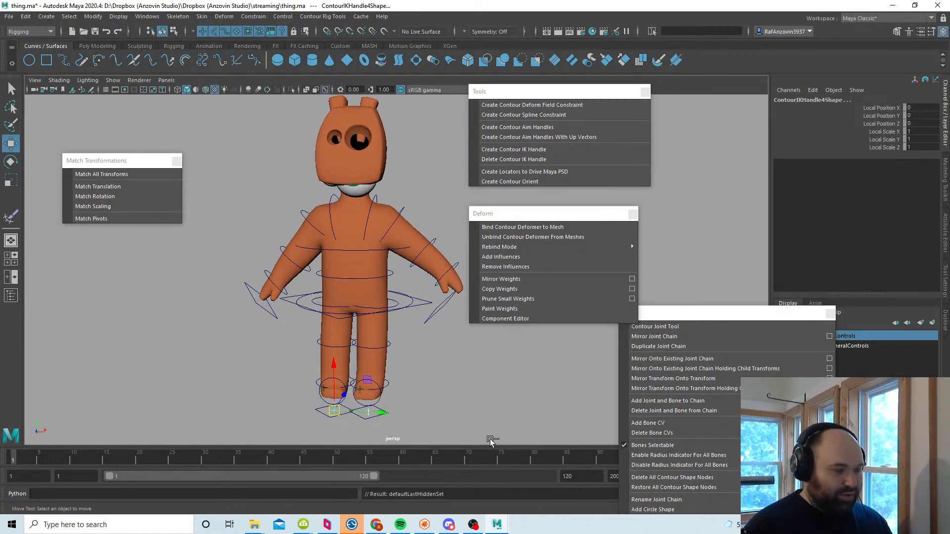
pyautogui.hotkey('ctrl', 'h')
# Step: Set Autostretch to 1 on both leg IK handles
pyautogui.moveTo(405, 426); pyautogui.dragTo(338, 420)
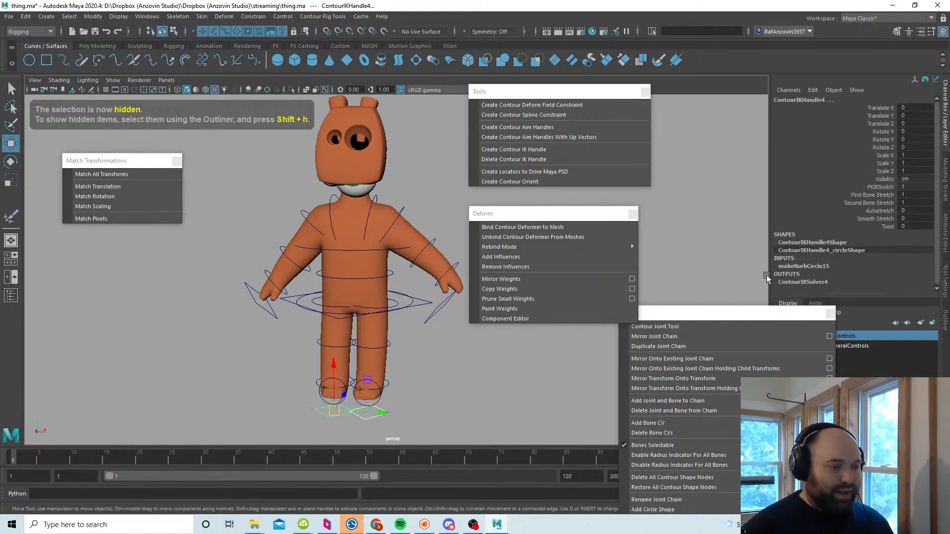
pyautogui.click(915, 210)
pyautogui.write('1')
pyautogui.press('Return')
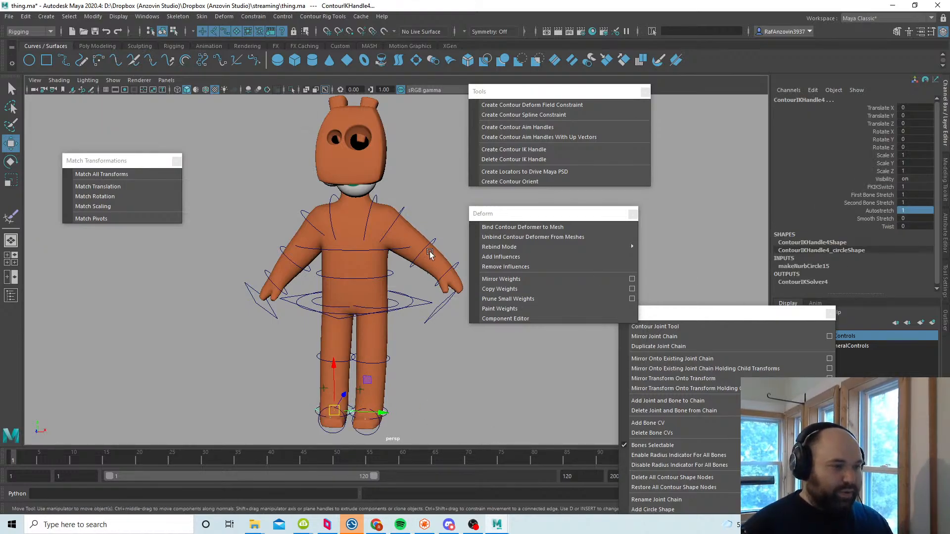
# Step: Test the rig by moving the upperBody control sideways, and moving and rotating chestControl
pyautogui.click(419, 305)
pyautogui.moveTo(354, 300); pyautogui.dragTo(425, 304)
pyautogui.click(382, 248)
pyautogui.moveTo(356, 250)
pyautogui.mouseDown()
pyautogui.moveTo(386, 250)
pyautogui.moveTo(358, 252)
pyautogui.moveTo(354, 234)
pyautogui.moveTo(369, 237)
pyautogui.mouseUp()
pyautogui.press('e')
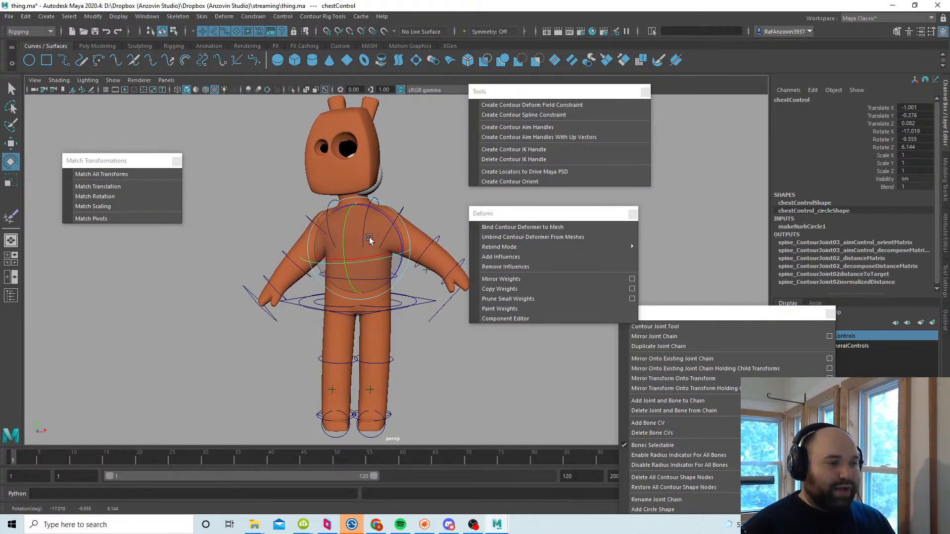
# Step: Reset chestControl's translation and rotation and upperBody's translation to 0
pyautogui.moveTo(921, 106); pyautogui.dragTo(921, 148)
pyautogui.write('0')
pyautogui.press('Return')
pyautogui.click(474, 340)
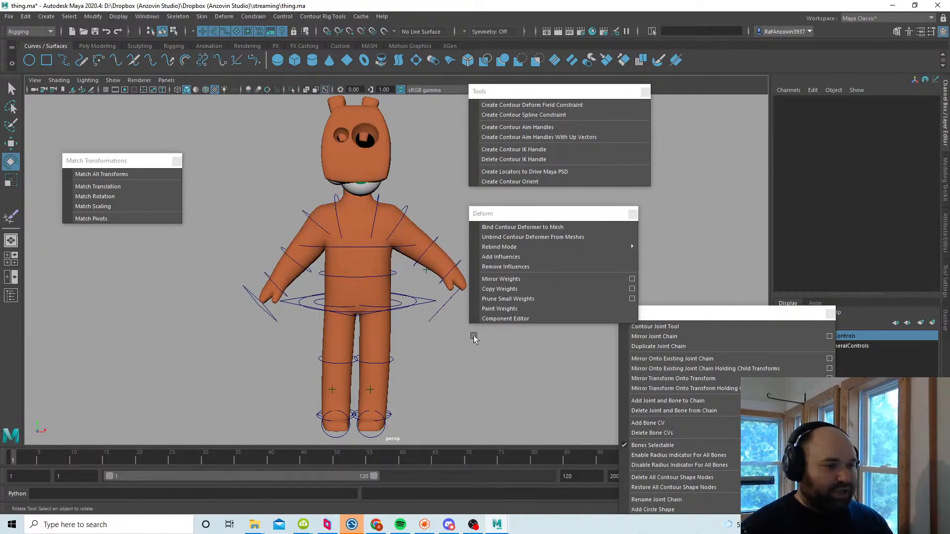
pyautogui.click(463, 297)
pyautogui.moveTo(917, 108); pyautogui.dragTo(917, 124)
pyautogui.write('0')
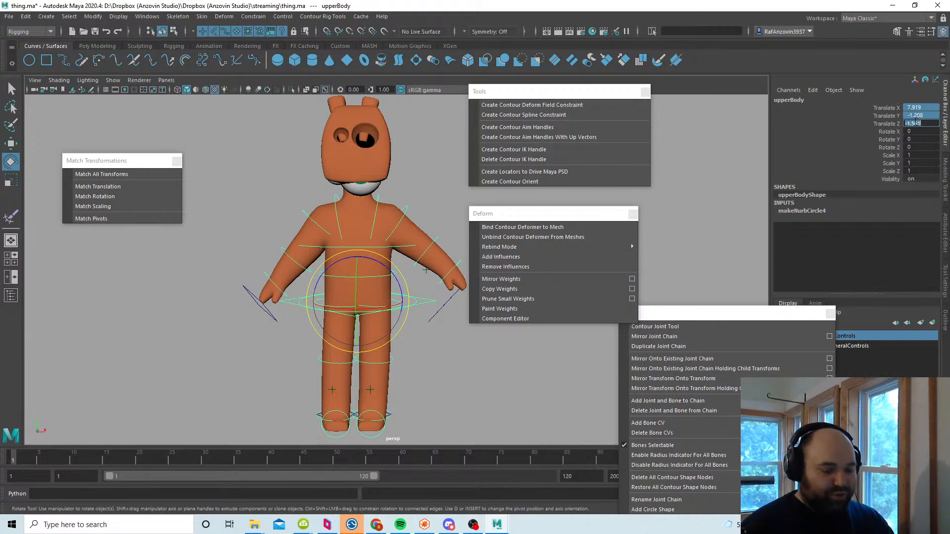
pyautogui.press('Return')
# Step: Clear the selection and save the scene
pyautogui.click(496, 381)
pyautogui.keyDown('alt'); pyautogui.moveTo(496, 381); pyautogui.dragTo(421, 348); pyautogui.keyUp('alt')
pyautogui.hotkey('ctrl', 's')
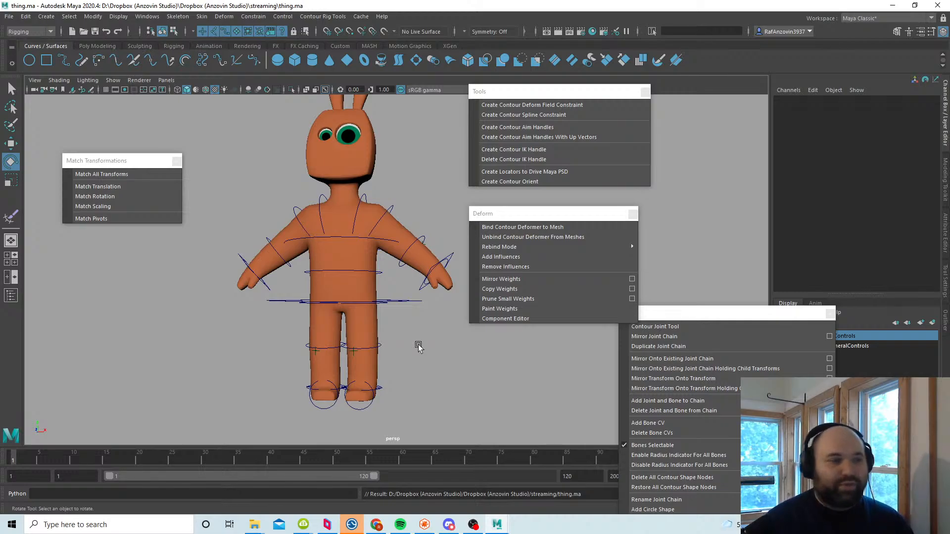
pyautogui.keyDown('alt'); pyautogui.moveTo(424, 341); pyautogui.dragTo(409, 345); pyautogui.keyUp('alt')
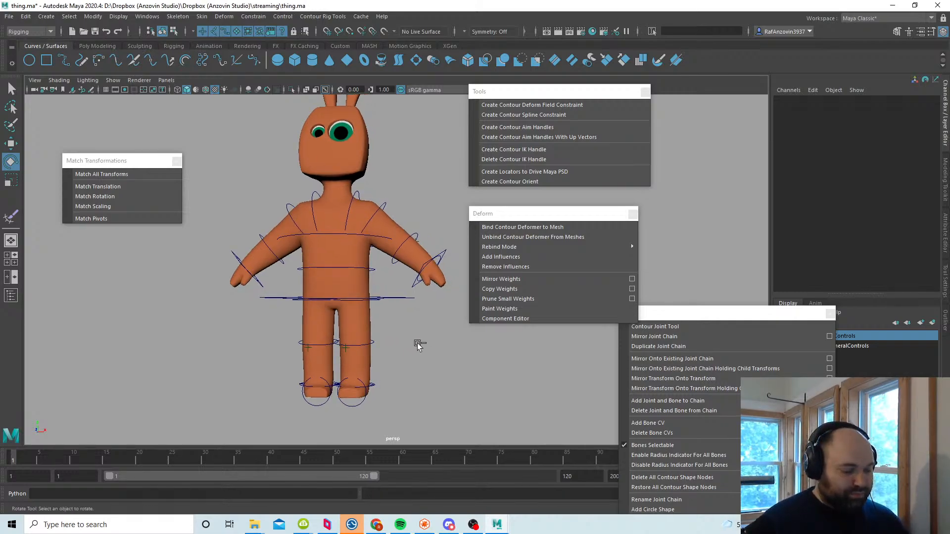
pyautogui.press('w')
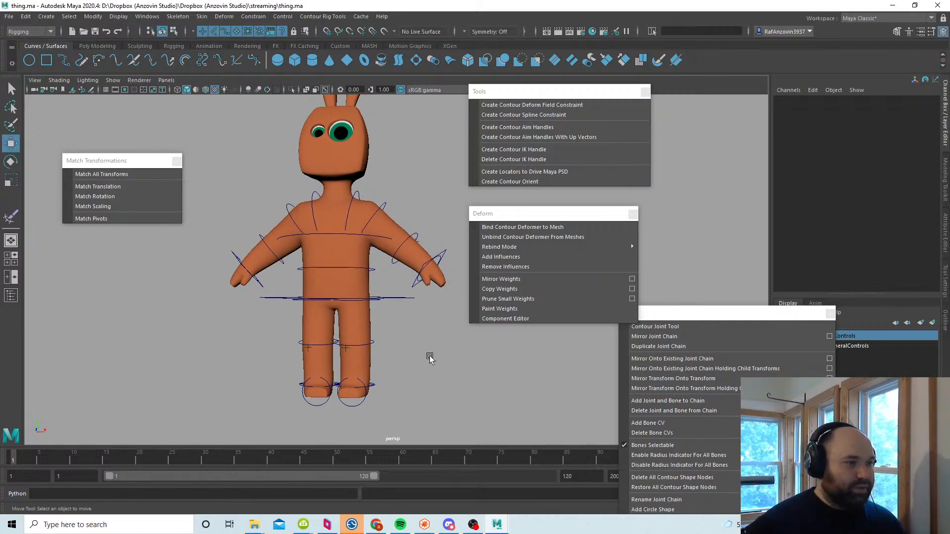
pyautogui.keyDown('alt'); pyautogui.moveTo(428, 356); pyautogui.dragTo(380, 277); pyautogui.keyUp('alt')
pyautogui.moveTo(413, 386)
pyautogui.keyDown('alt'); pyautogui.mouseDown()
pyautogui.moveTo(435, 377)
pyautogui.moveTo(407, 371)
pyautogui.moveTo(403, 381)
pyautogui.moveTo(402, 357)
pyautogui.moveTo(404, 370)
pyautogui.mouseUp(); pyautogui.keyUp('alt')
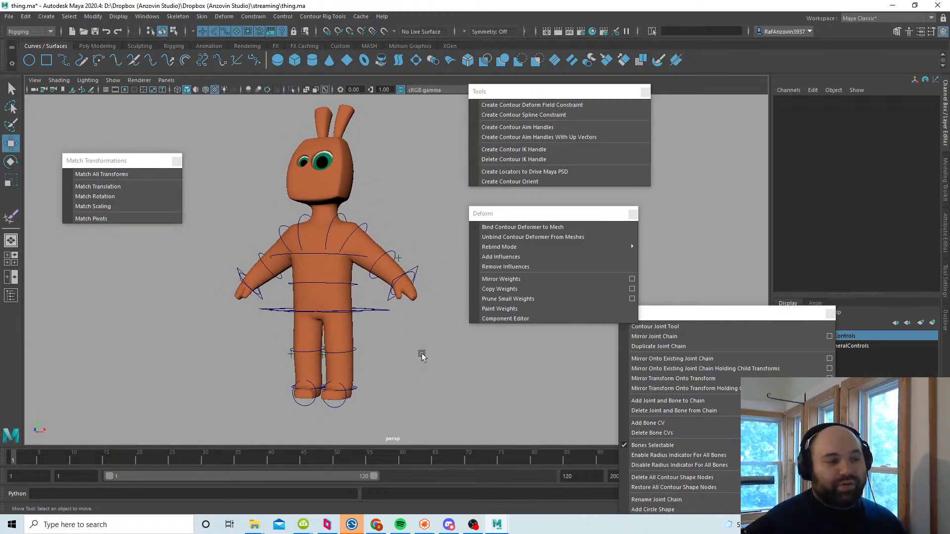
# Step: Show the head in the side view and select head_ContourJoint03 at the top of the neck
pyautogui.press('space')
pyautogui.press('space')
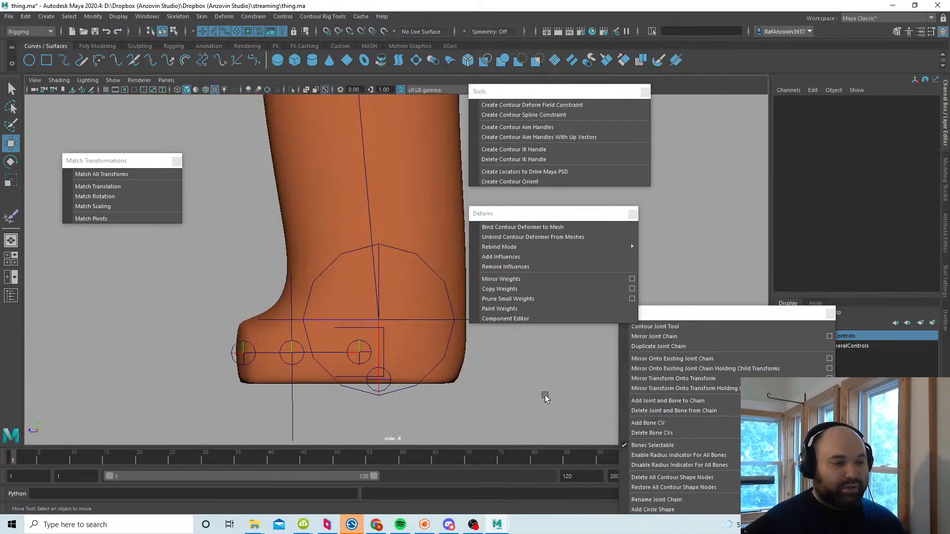
pyautogui.keyDown('alt'); pyautogui.moveTo(544, 396); pyautogui.dragTo(334, 255, button='right'); pyautogui.keyUp('alt')
pyautogui.keyDown('alt'); pyautogui.moveTo(334, 255); pyautogui.dragTo(334, 413, button='middle'); pyautogui.keyUp('alt')
pyautogui.keyDown('alt'); pyautogui.moveTo(473, 357); pyautogui.dragTo(369, 312, button='right'); pyautogui.keyUp('alt')
pyautogui.keyDown('alt'); pyautogui.moveTo(391, 251); pyautogui.dragTo(388, 401, button='middle'); pyautogui.keyUp('alt')
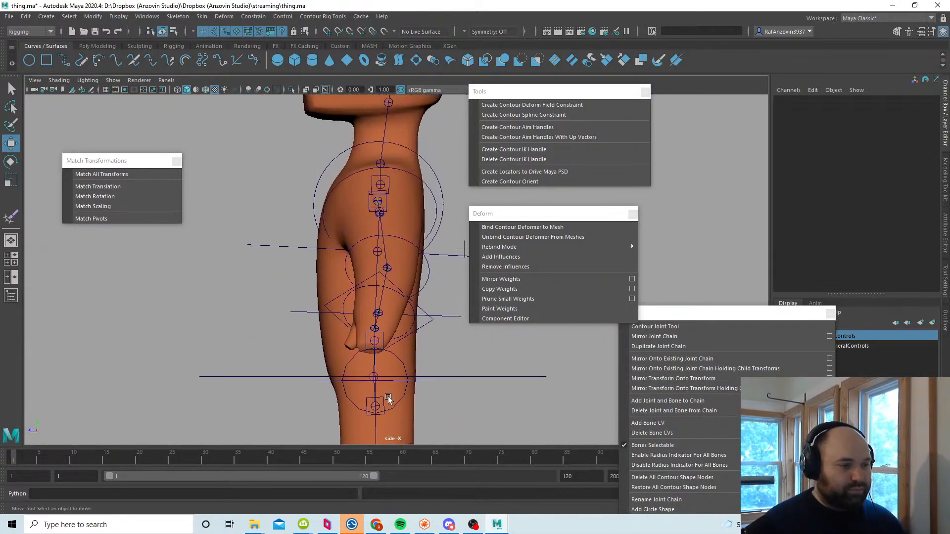
pyautogui.keyDown('alt'); pyautogui.moveTo(365, 331); pyautogui.dragTo(367, 373, button='middle'); pyautogui.keyUp('alt')
pyautogui.keyDown('alt'); pyautogui.moveTo(336, 333); pyautogui.dragTo(384, 314, button='right'); pyautogui.keyUp('alt')
pyautogui.keyDown('alt'); pyautogui.moveTo(377, 266); pyautogui.dragTo(365, 407, button='middle'); pyautogui.keyUp('alt')
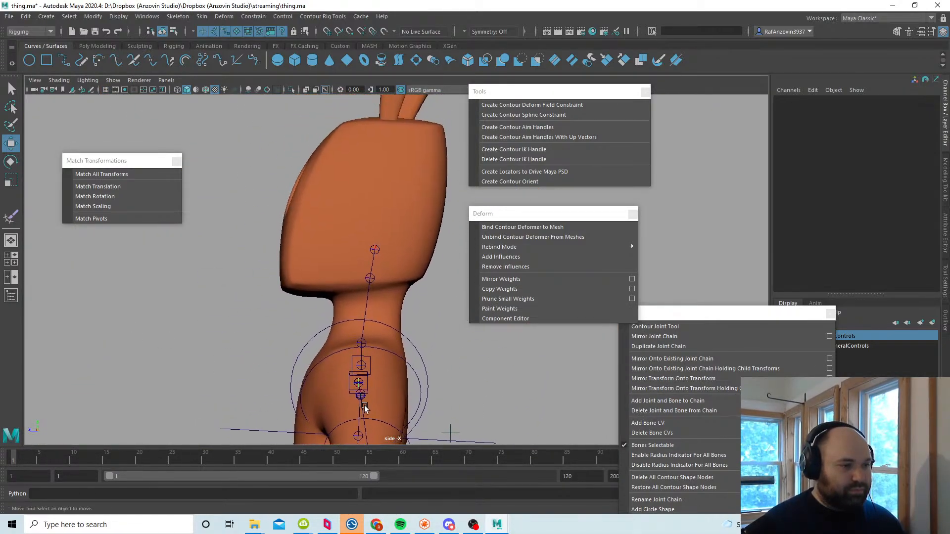
pyautogui.keyDown('alt'); pyautogui.moveTo(364, 407); pyautogui.dragTo(460, 385, button='right'); pyautogui.keyUp('alt')
pyautogui.click(366, 283)
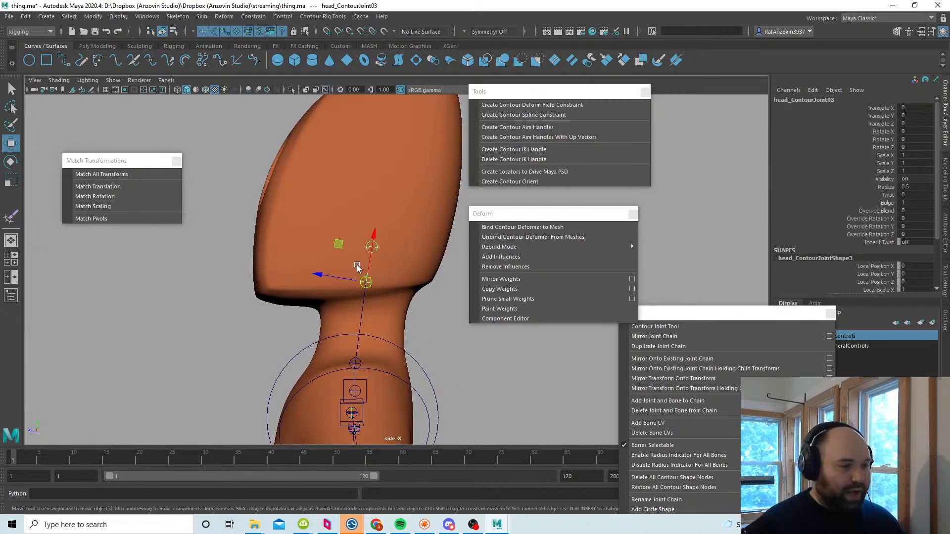
# Step: Rotate head_ContourJoint03 in the perspective view to test the head deformation, and reset its rotation to 0
pyautogui.press('space')
pyautogui.press('space')
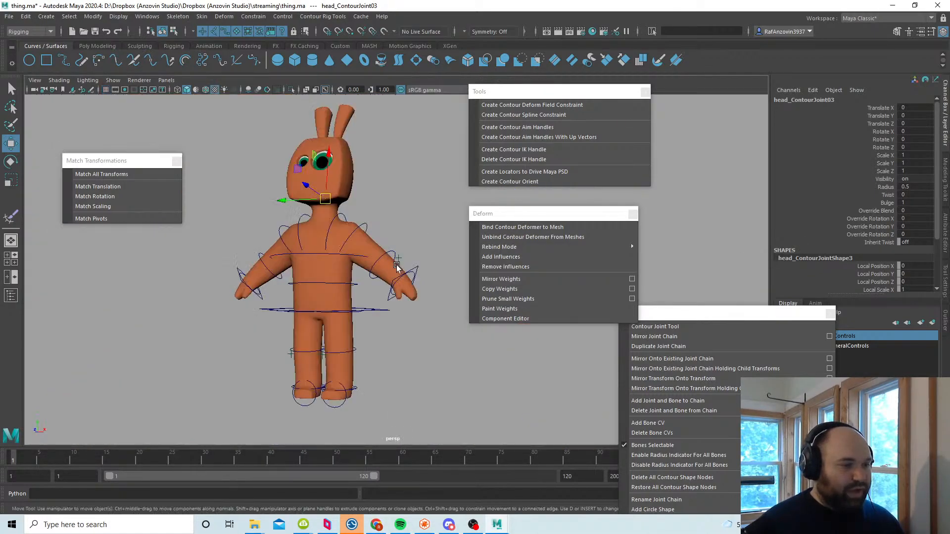
pyautogui.keyDown('alt'); pyautogui.moveTo(396, 262); pyautogui.dragTo(442, 321, button='right'); pyautogui.keyUp('alt')
pyautogui.press('e')
pyautogui.moveTo(333, 250); pyautogui.dragTo(409, 281)
pyautogui.press('w')
pyautogui.hotkey('ctrl', 'z')
pyautogui.press('e')
pyautogui.keyDown('alt'); pyautogui.moveTo(409, 282); pyautogui.dragTo(400, 288, button='middle'); pyautogui.keyUp('alt')
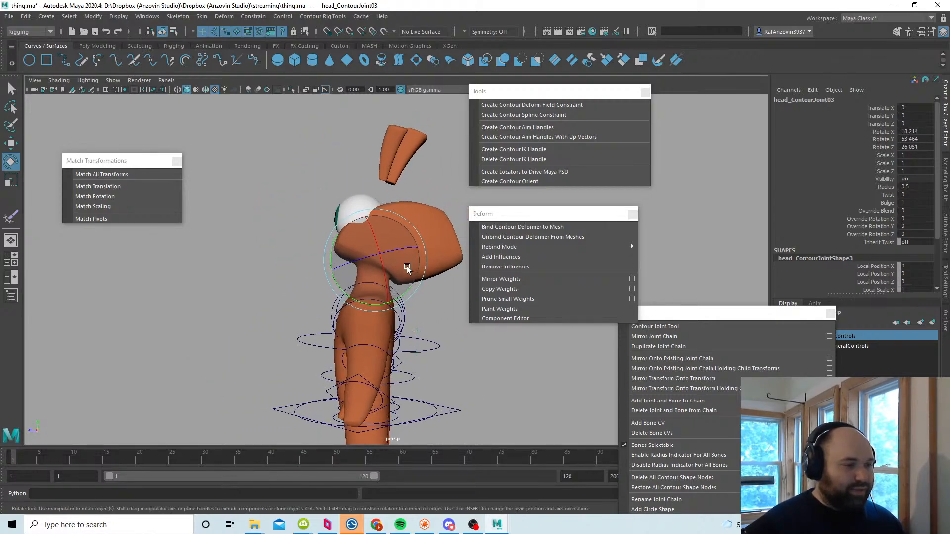
pyautogui.moveTo(407, 269); pyautogui.dragTo(394, 273)
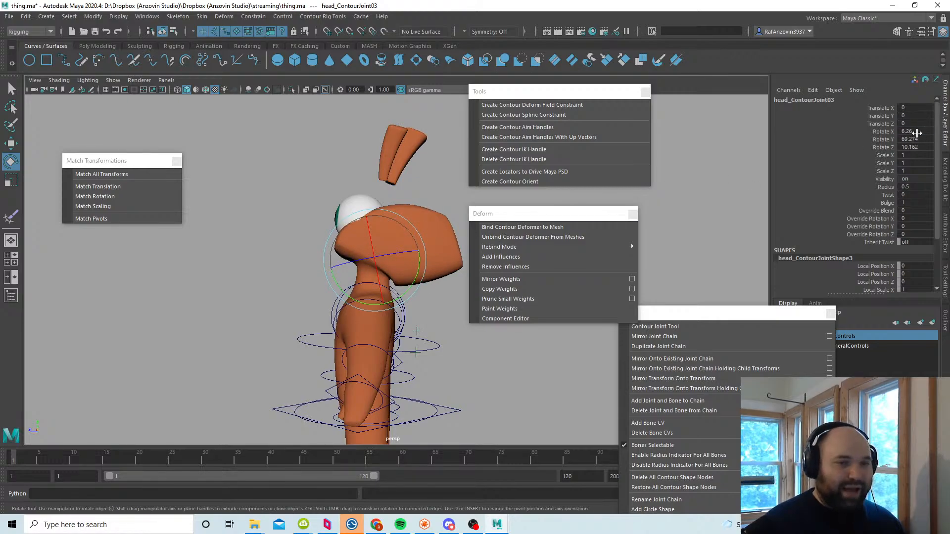
pyautogui.moveTo(916, 132); pyautogui.dragTo(920, 147)
pyautogui.write('0')
pyautogui.press('Return')
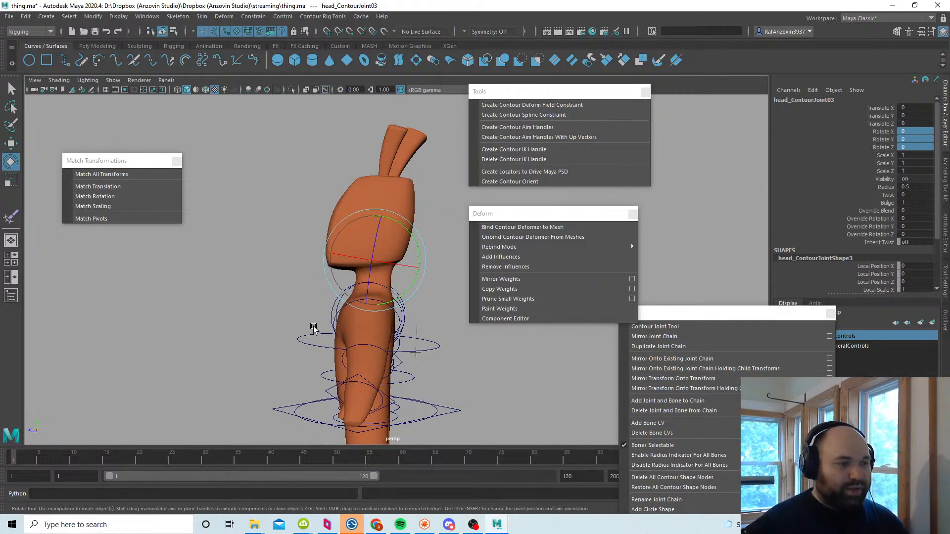
# Step: Tilt and shift head_ContourJoint03 to test the neck deformation, and reset its translation and Rotate X to 0
pyautogui.keyDown('alt'); pyautogui.moveTo(313, 327); pyautogui.dragTo(396, 332); pyautogui.keyUp('alt')
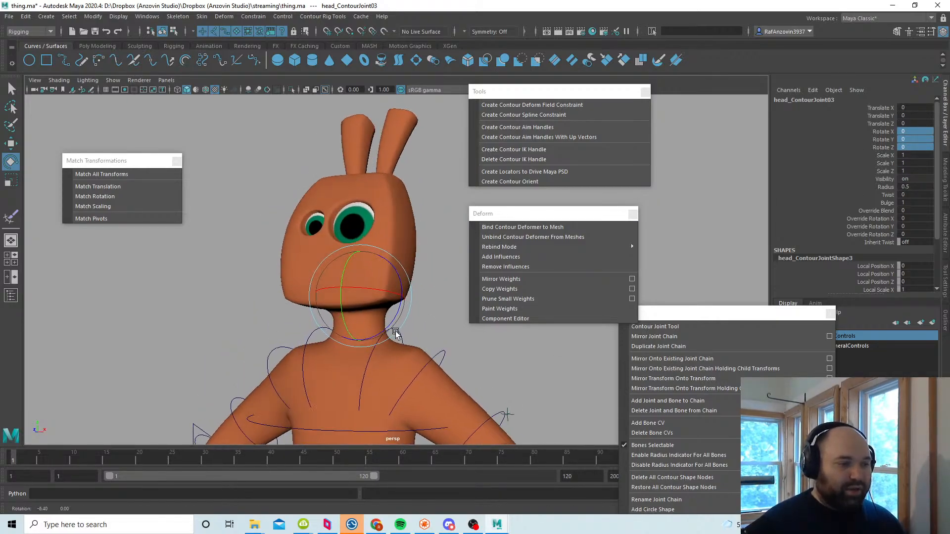
pyautogui.moveTo(341, 289); pyautogui.dragTo(364, 304)
pyautogui.press('w')
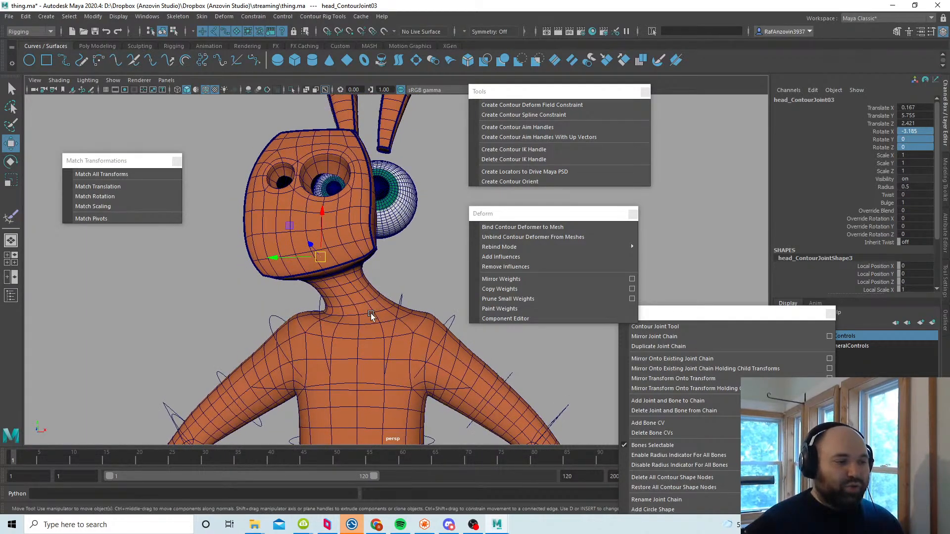
pyautogui.moveTo(324, 259)
pyautogui.mouseDown()
pyautogui.moveTo(318, 246)
pyautogui.moveTo(340, 255)
pyautogui.moveTo(322, 258)
pyautogui.mouseUp()
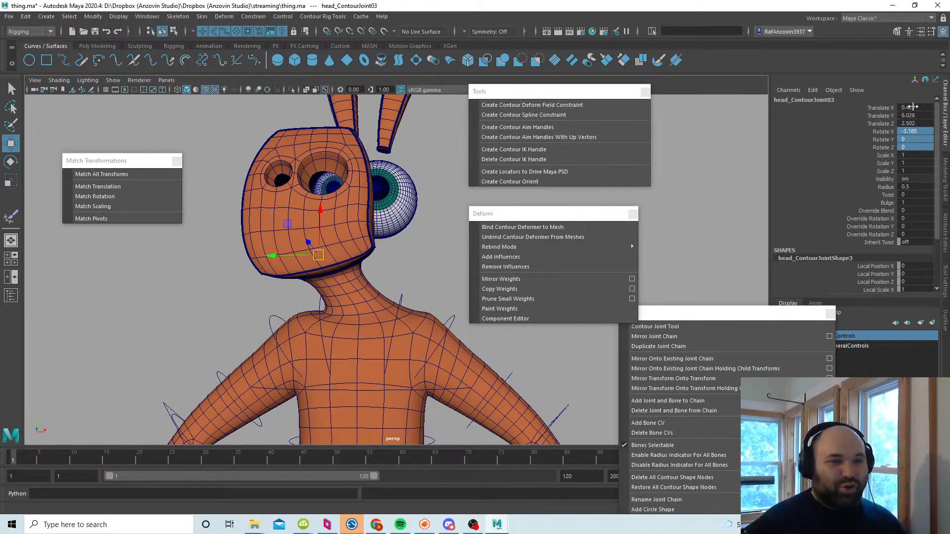
pyautogui.moveTo(912, 106); pyautogui.dragTo(915, 128)
pyautogui.write('0')
pyautogui.press('Return')
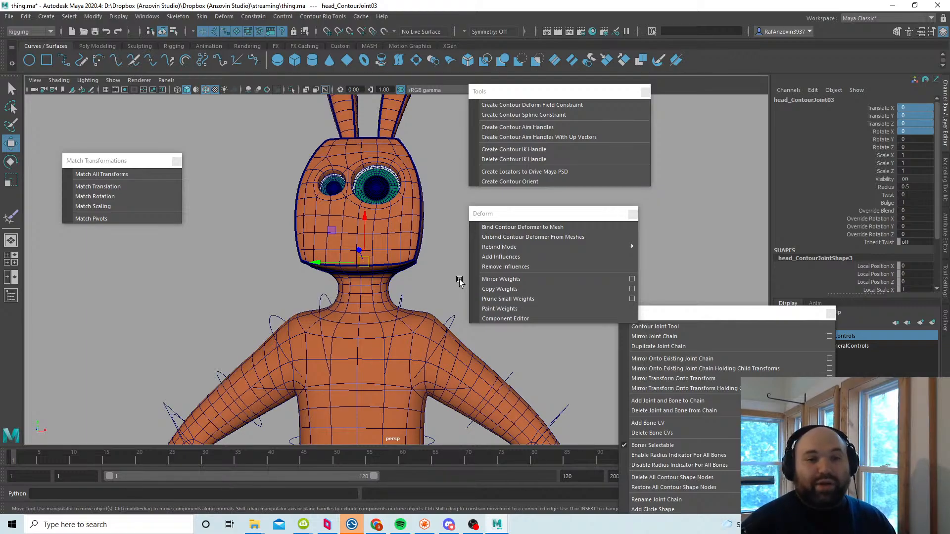
# Step: Create a locator and parent it to head_ContourJoint03 in the side view
pyautogui.keyDown('alt'); pyautogui.moveTo(457, 280); pyautogui.dragTo(358, 310); pyautogui.keyUp('alt')
pyautogui.keyDown('alt'); pyautogui.moveTo(358, 310); pyautogui.dragTo(394, 333, button='right'); pyautogui.keyUp('alt')
pyautogui.keyDown('alt'); pyautogui.moveTo(419, 299); pyautogui.dragTo(412, 325, button='middle'); pyautogui.keyUp('alt')
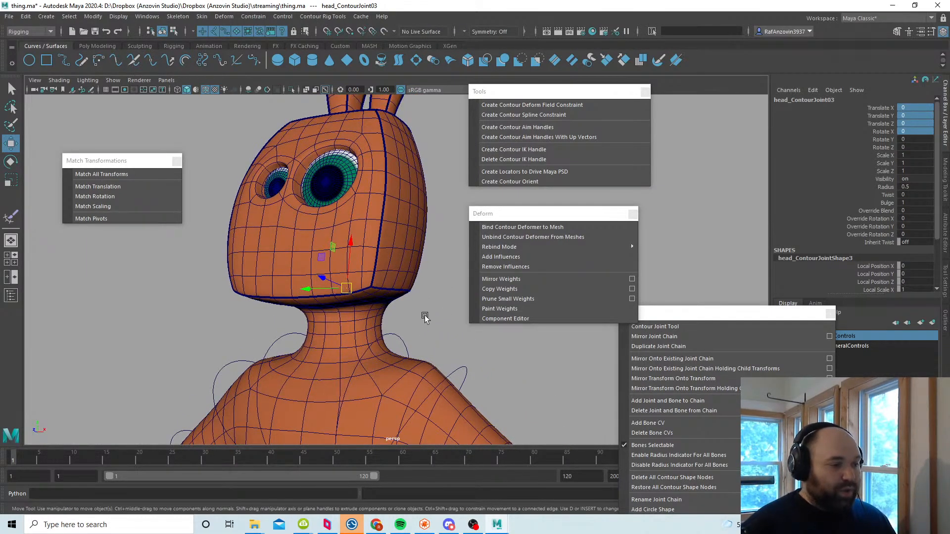
pyautogui.moveTo(424, 317)
pyautogui.keyDown('alt'); pyautogui.mouseDown()
pyautogui.moveTo(409, 320)
pyautogui.moveTo(431, 326)
pyautogui.moveTo(432, 317)
pyautogui.mouseUp(); pyautogui.keyUp('alt')
pyautogui.click(432, 317)
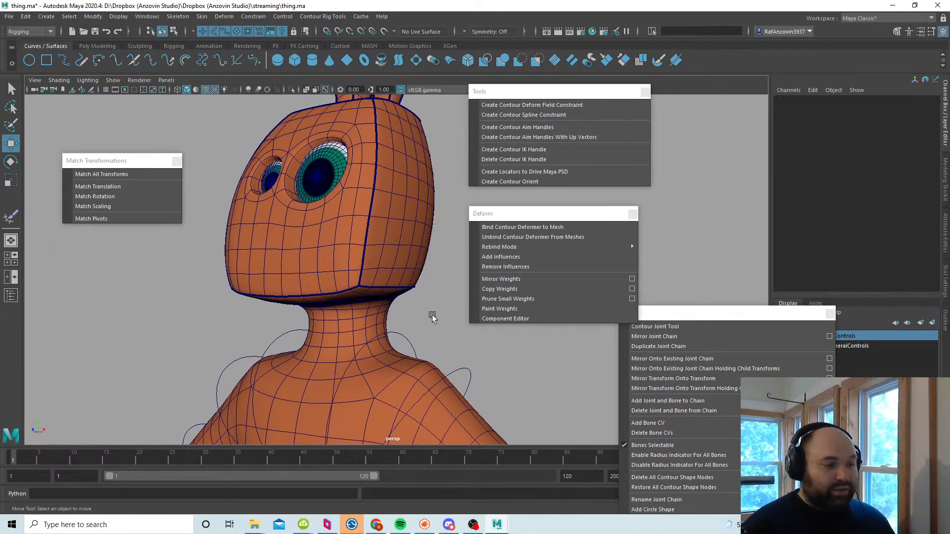
pyautogui.press('space')
pyautogui.press('space')
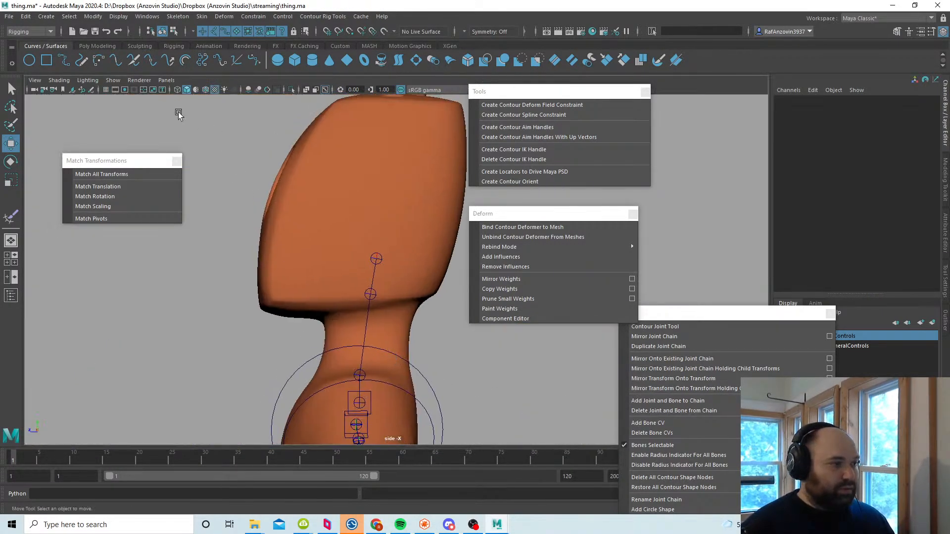
pyautogui.click(46, 16)
pyautogui.click(112, 163)
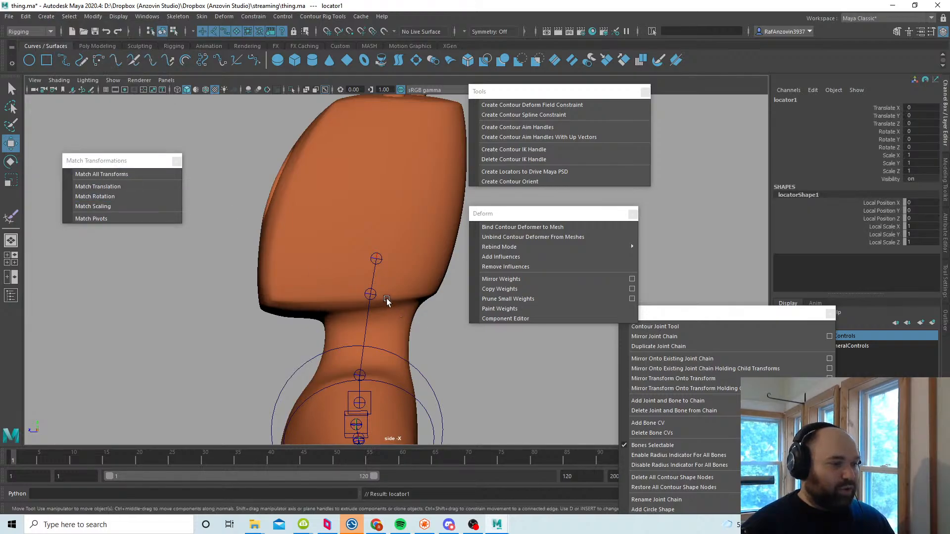
pyautogui.keyDown('shift'); pyautogui.click(370, 294); pyautogui.keyUp('shift')
pyautogui.press('p')
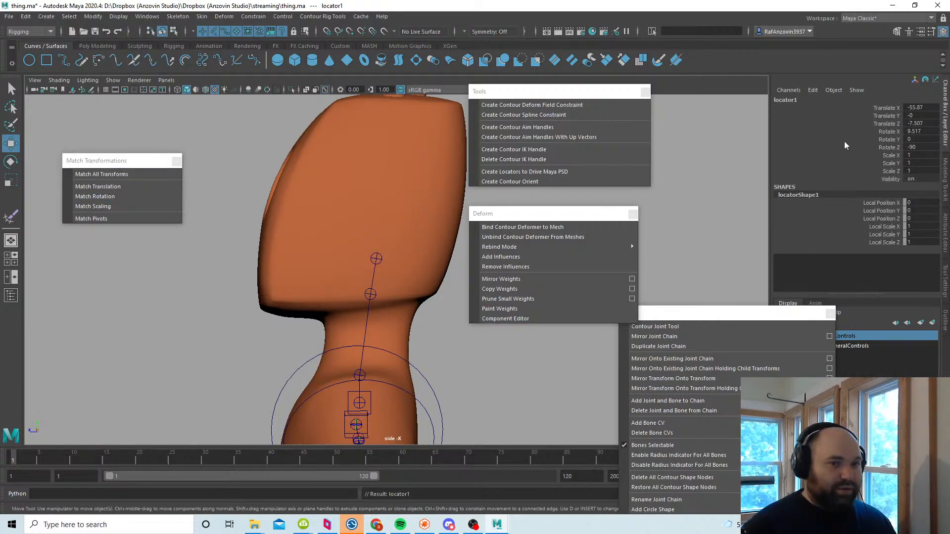
# Step: Set the locator's translation and rotation to 0 on all axes so it snaps to the head joint
pyautogui.moveTo(915, 107); pyautogui.dragTo(926, 144)
pyautogui.write('0')
pyautogui.press('Return')
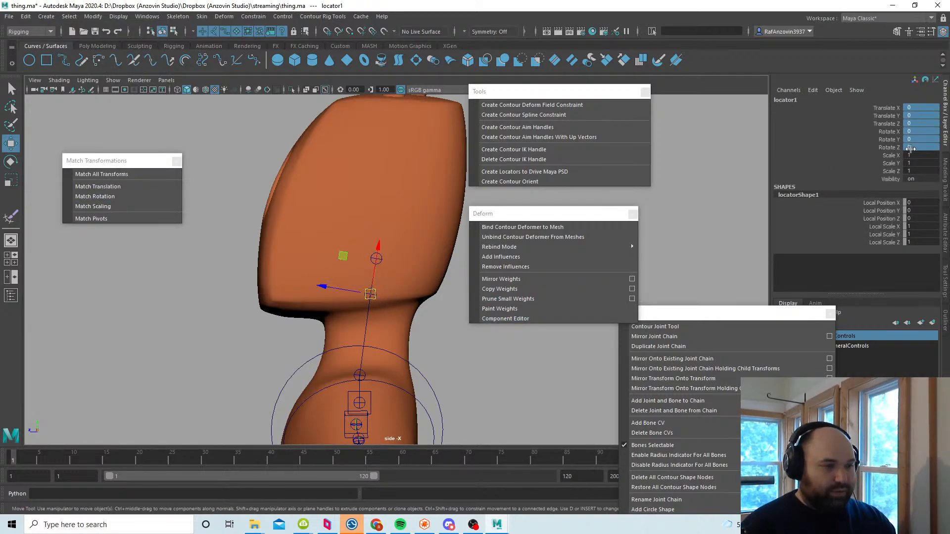
# Step: Set the locator's local scale to 13.4 on all axes and rename it headInfluence
pyautogui.moveTo(887, 226); pyautogui.dragTo(889, 247)
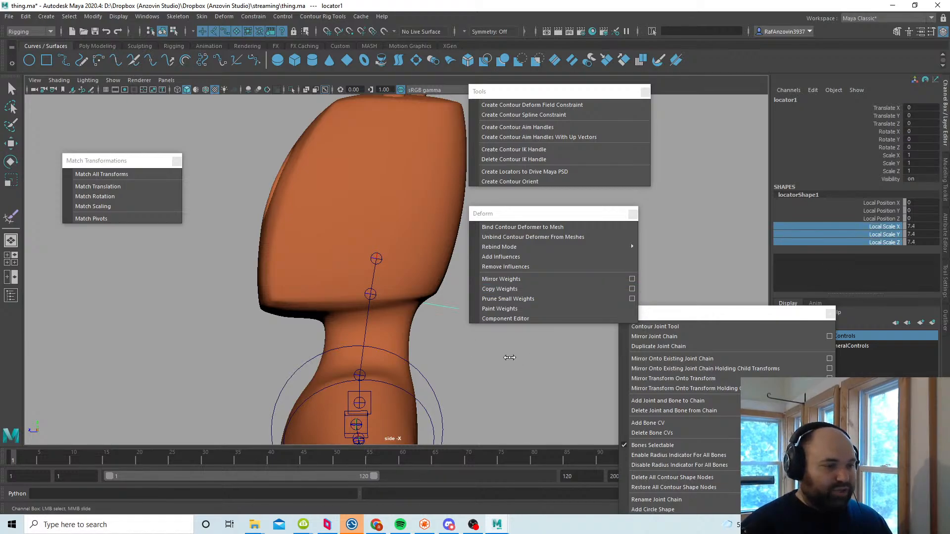
pyautogui.click(838, 103)
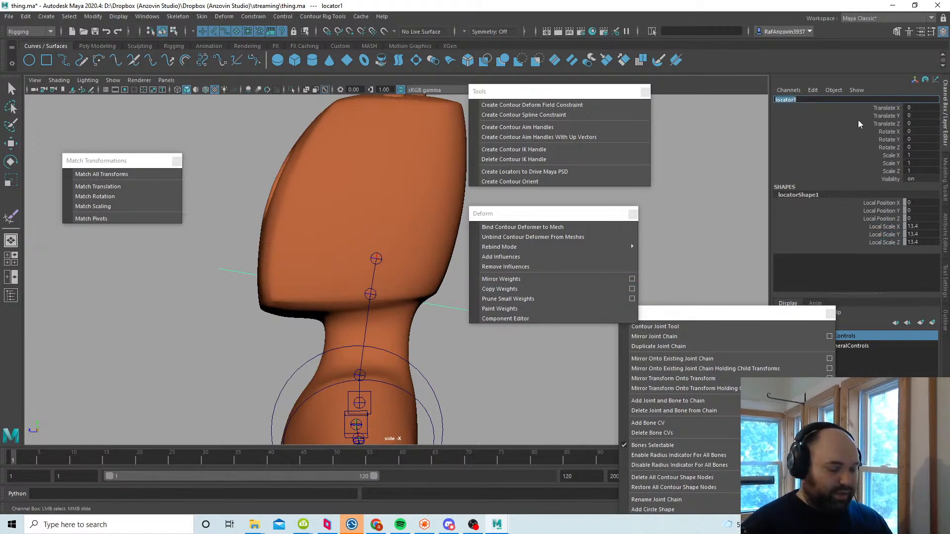
pyautogui.write('headInfluence')
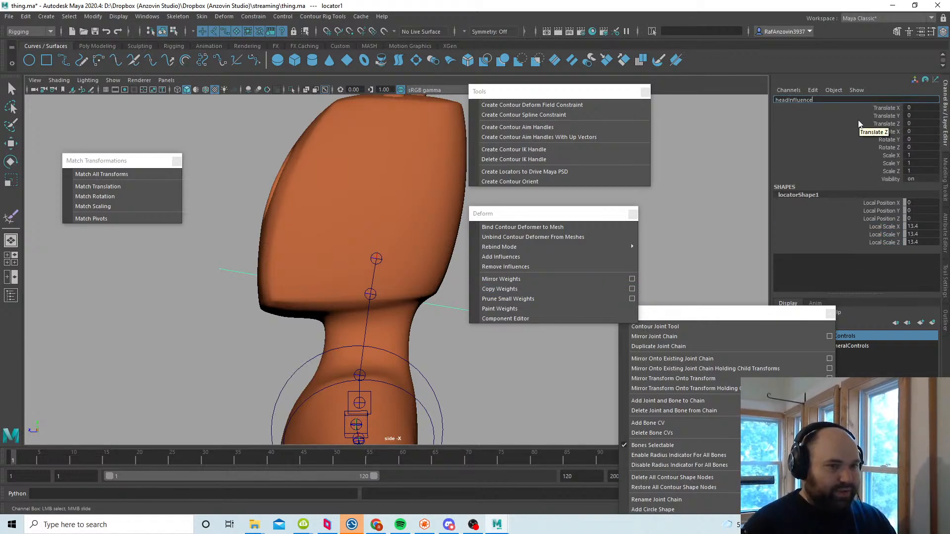
pyautogui.press('Return')
# Step: Add the headInfluence locator as an influence on the body mesh's Contour deformer
pyautogui.click(420, 265)
pyautogui.press('w')
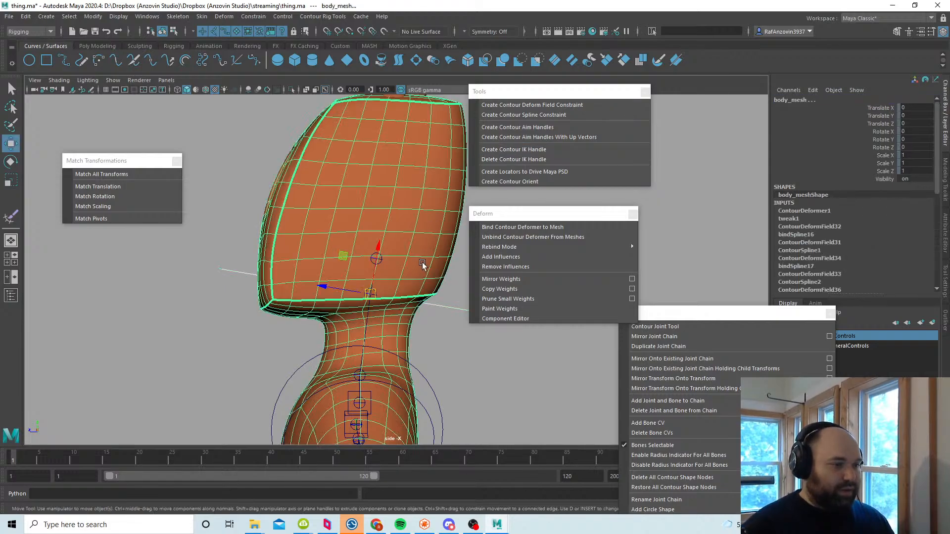
pyautogui.keyDown('alt'); pyautogui.moveTo(441, 341); pyautogui.dragTo(420, 320, button='middle'); pyautogui.keyUp('alt')
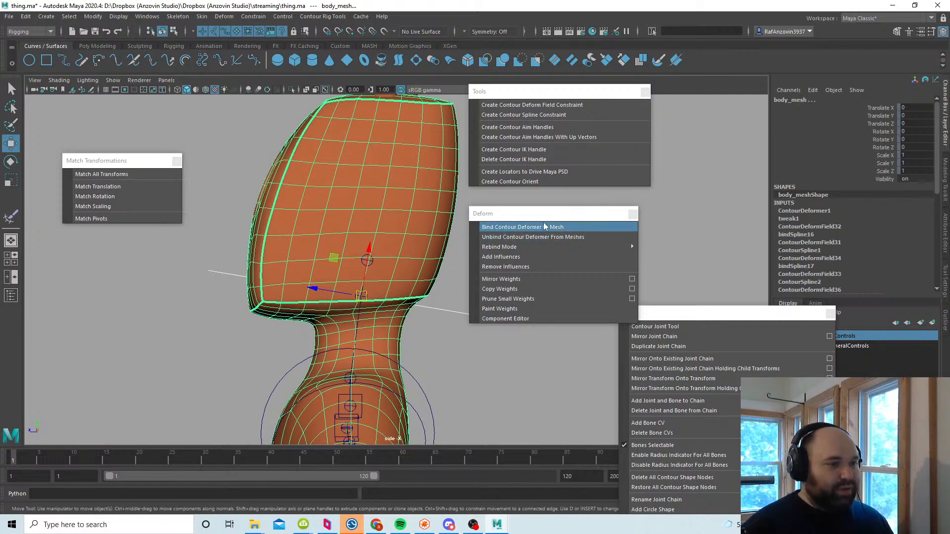
pyautogui.moveTo(715, 316); pyautogui.dragTo(753, 210)
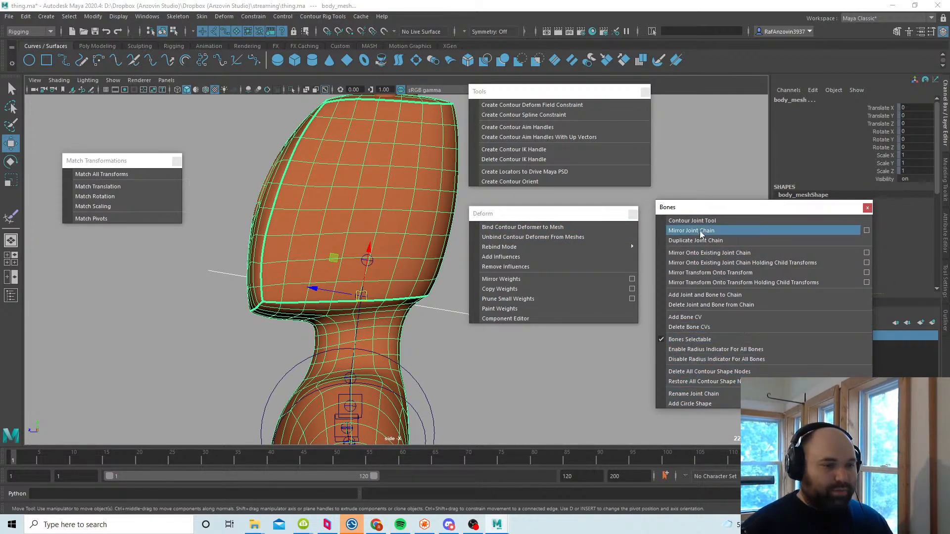
pyautogui.moveTo(566, 217); pyautogui.dragTo(543, 212)
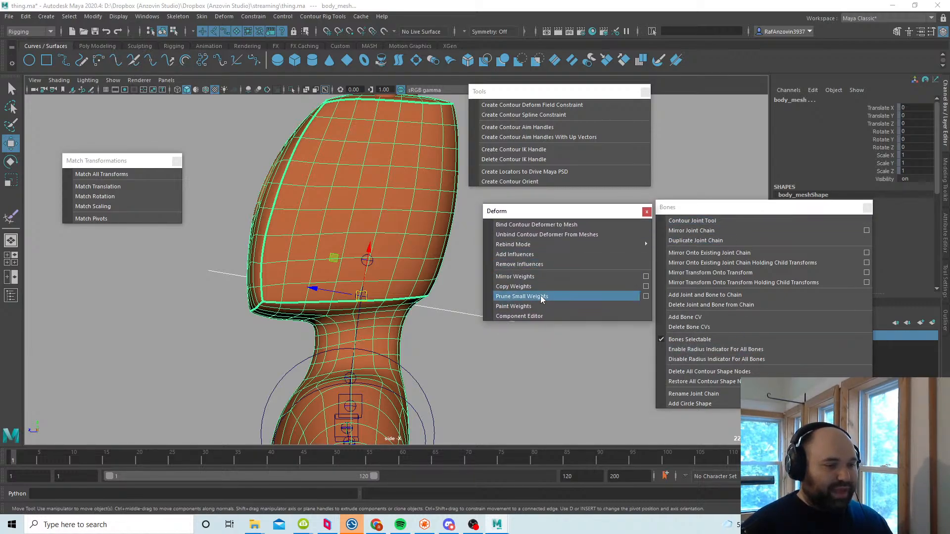
pyautogui.click(524, 346)
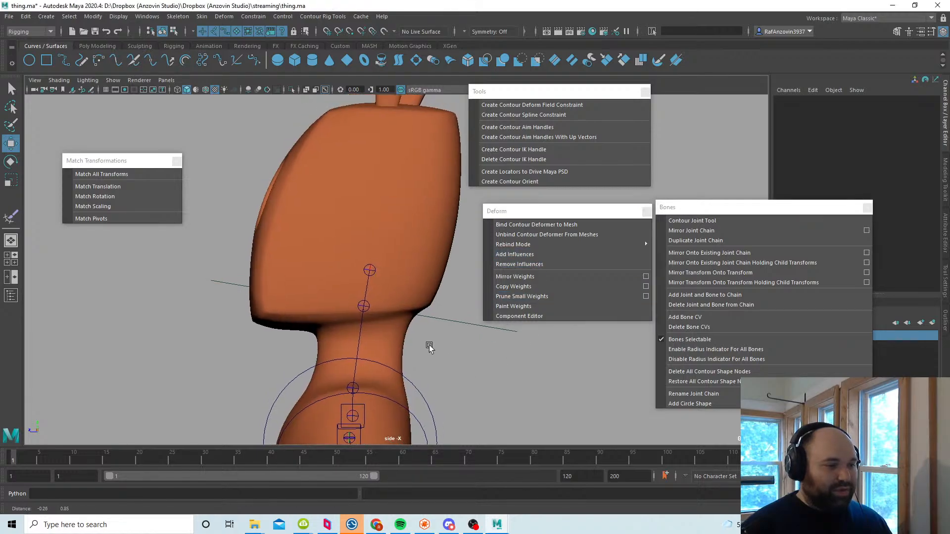
# Step: Add circle shapes to head_ContourJoint02 and head_ContourJoint03 in the side view
pyautogui.press('space')
pyautogui.press('space')
pyautogui.keyDown('alt'); pyautogui.moveTo(445, 233); pyautogui.dragTo(271, 211); pyautogui.keyUp('alt')
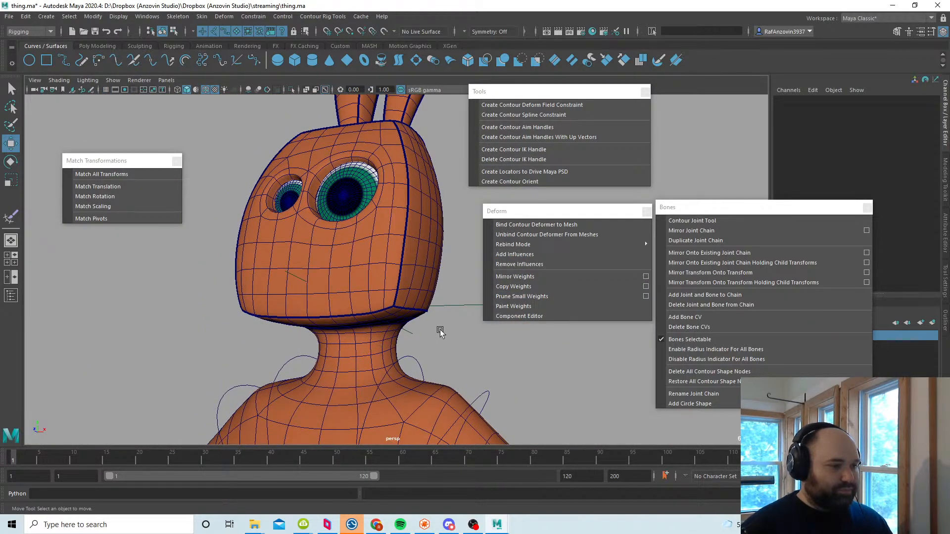
pyautogui.click(116, 81)
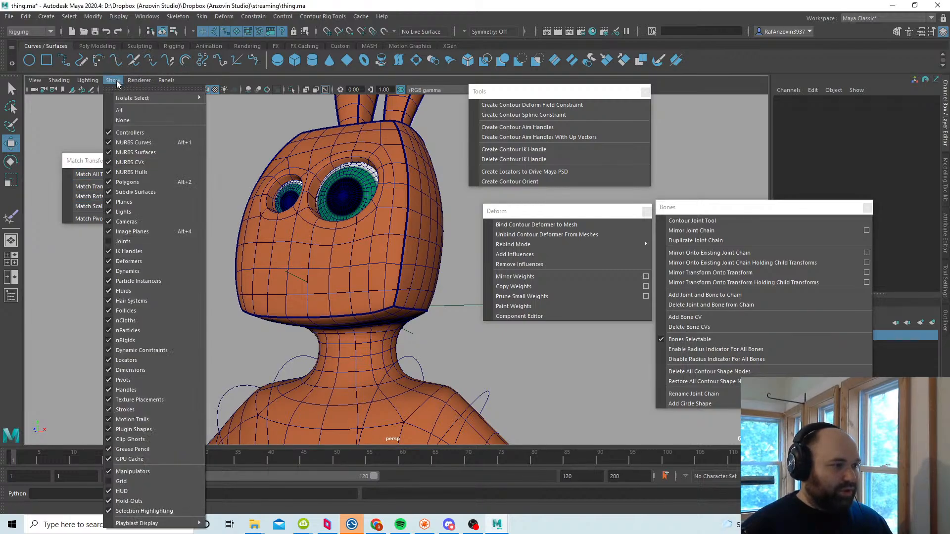
pyautogui.click(116, 81)
pyautogui.press('space')
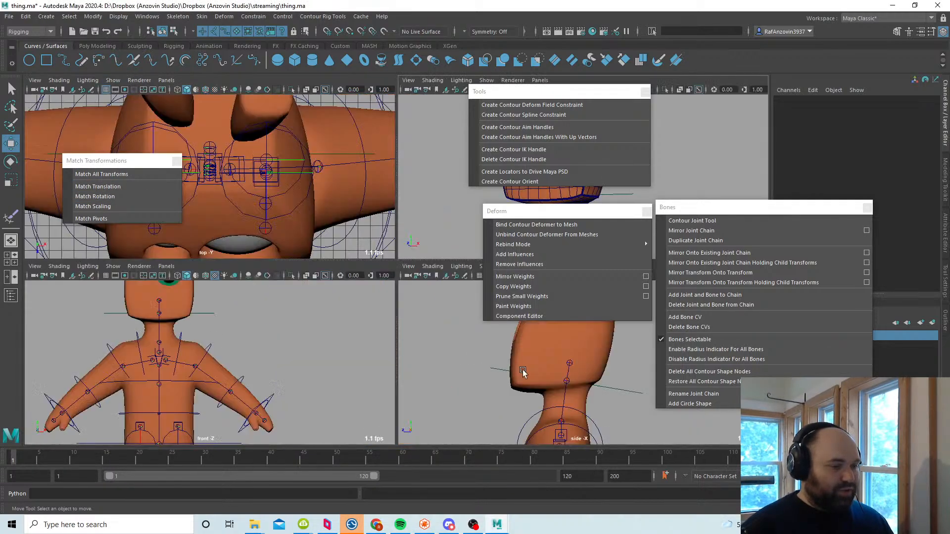
pyautogui.press('space')
pyautogui.scroll(3, 455, 377)
pyautogui.click(380, 365)
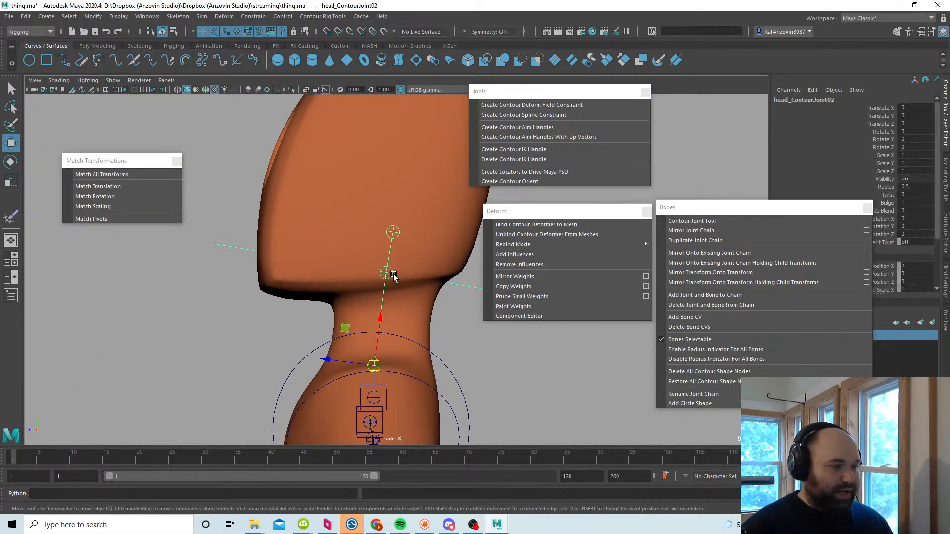
pyautogui.click(690, 403)
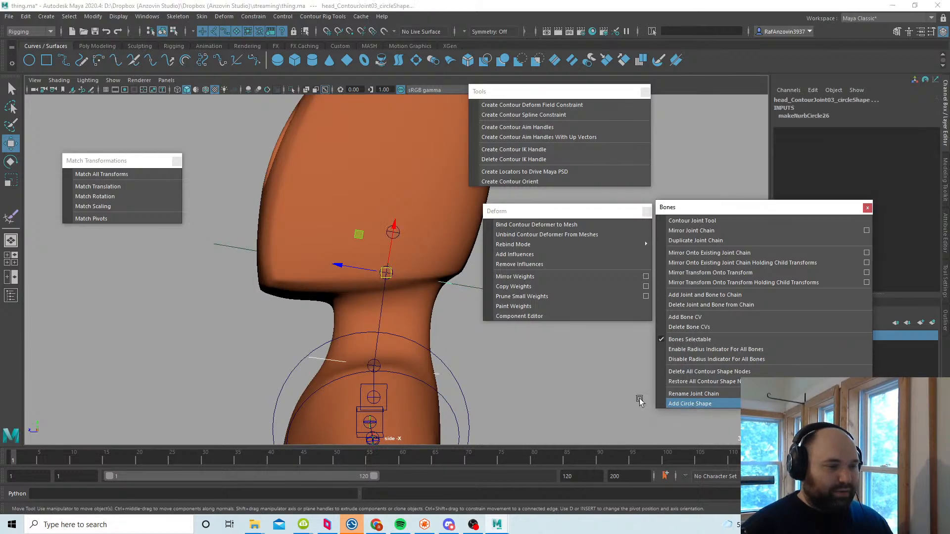
# Step: Try to enlarge the circle at the base of the neck by changing head_ContourJoint02's own Radius attribute
pyautogui.press('space')
pyautogui.keyDown('alt'); pyautogui.moveTo(401, 278); pyautogui.dragTo(417, 285); pyautogui.keyUp('alt')
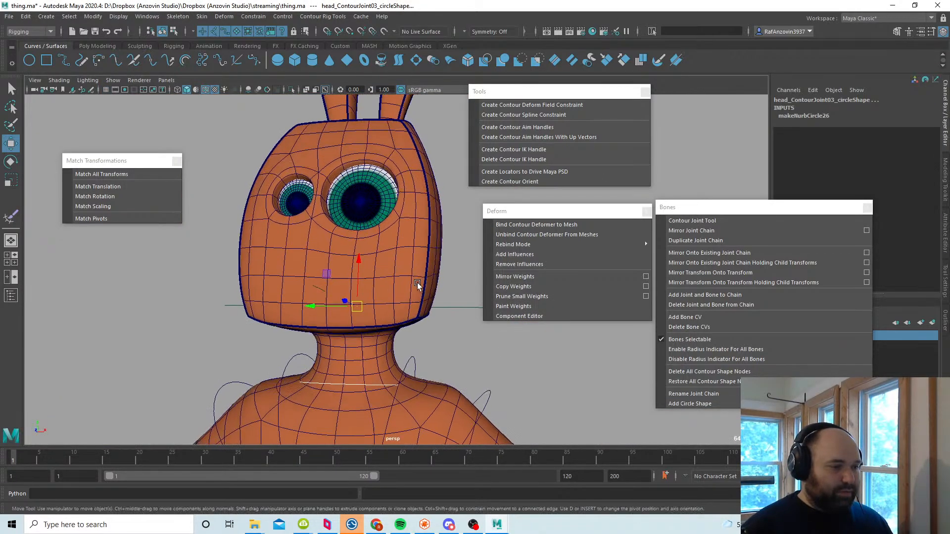
pyautogui.click(375, 384)
pyautogui.moveTo(740, 211); pyautogui.dragTo(717, 301)
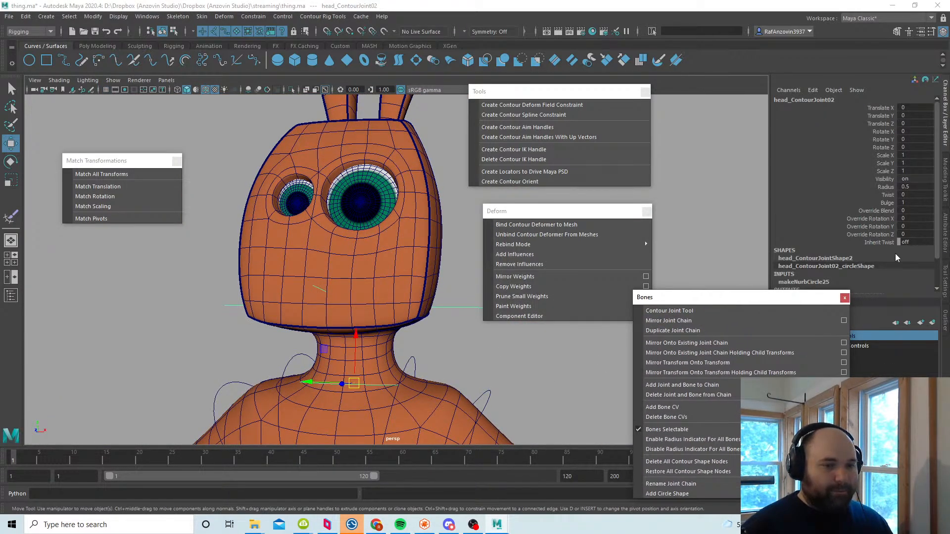
pyautogui.click(886, 187)
pyautogui.moveTo(503, 366); pyautogui.dragTo(542, 369, button='middle')
pyautogui.keyDown('alt'); pyautogui.moveTo(543, 369); pyautogui.dragTo(458, 389); pyautogui.keyUp('alt')
pyautogui.click(481, 381)
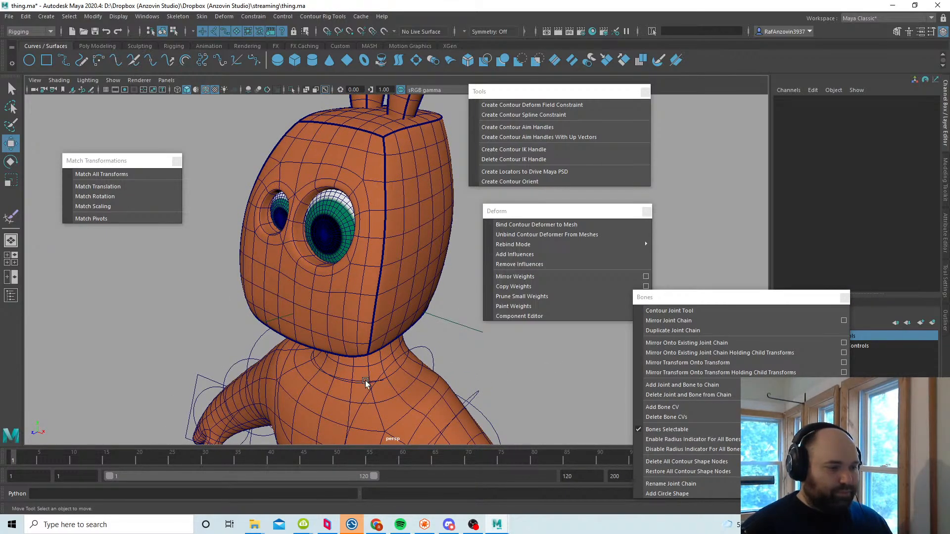
# Step: Enlarge head_ContourJoint02's circle by setting the radius of makeNurbCircle25 to about 6.64
pyautogui.click(366, 382)
pyautogui.moveTo(789, 302); pyautogui.dragTo(742, 329)
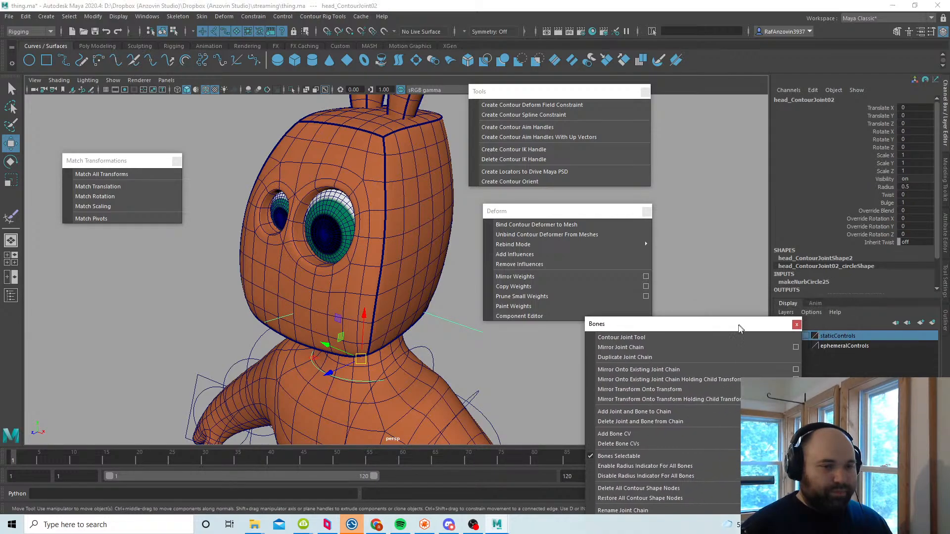
pyautogui.click(853, 259)
pyautogui.click(841, 258)
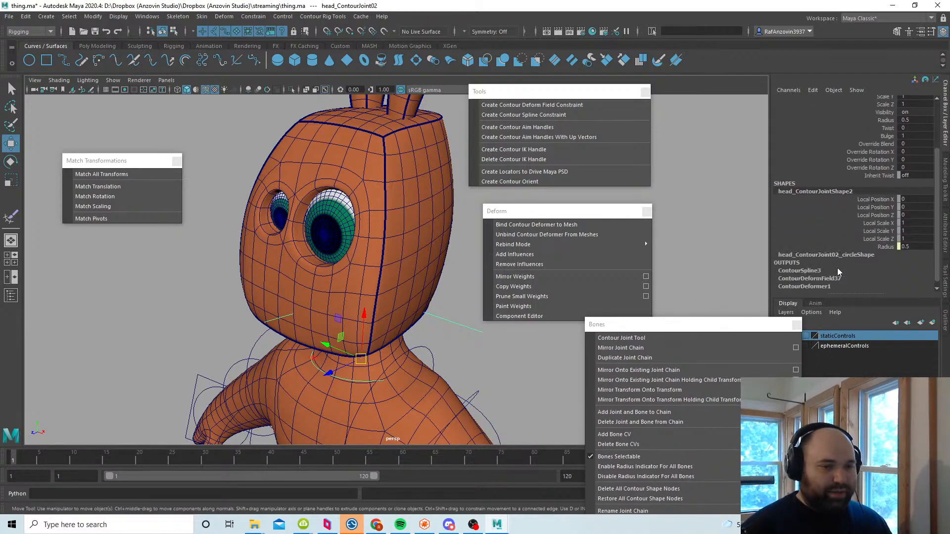
pyautogui.scroll(-1, 877, 263)
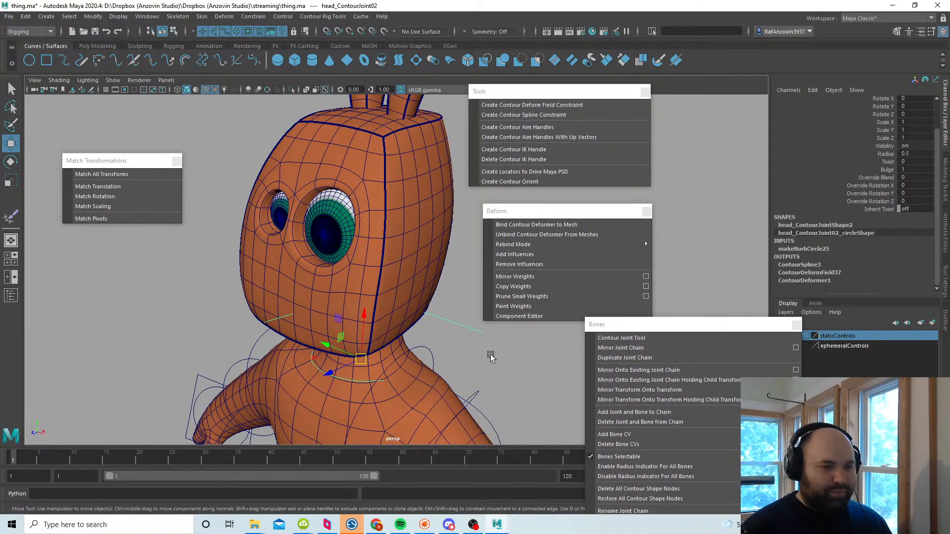
pyautogui.moveTo(468, 359)
pyautogui.keyDown('alt'); pyautogui.mouseDown()
pyautogui.moveTo(451, 339)
pyautogui.moveTo(468, 342)
pyautogui.mouseUp(); pyautogui.keyUp('alt')
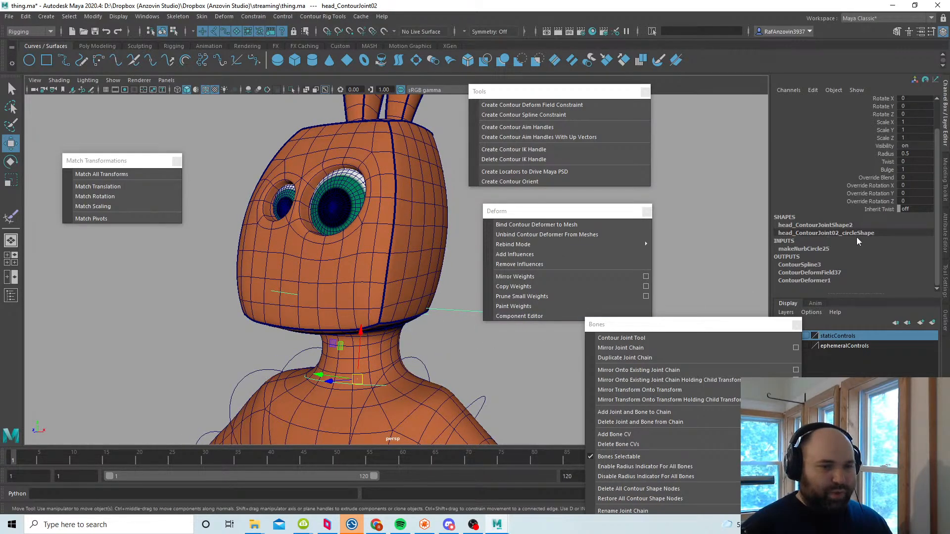
pyautogui.click(824, 249)
pyautogui.scroll(-2, 818, 282)
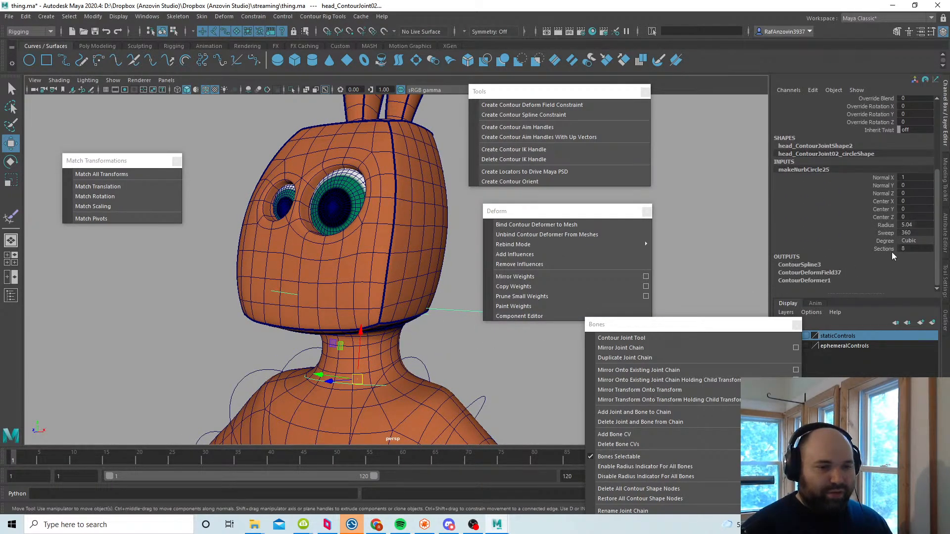
pyautogui.click(885, 225)
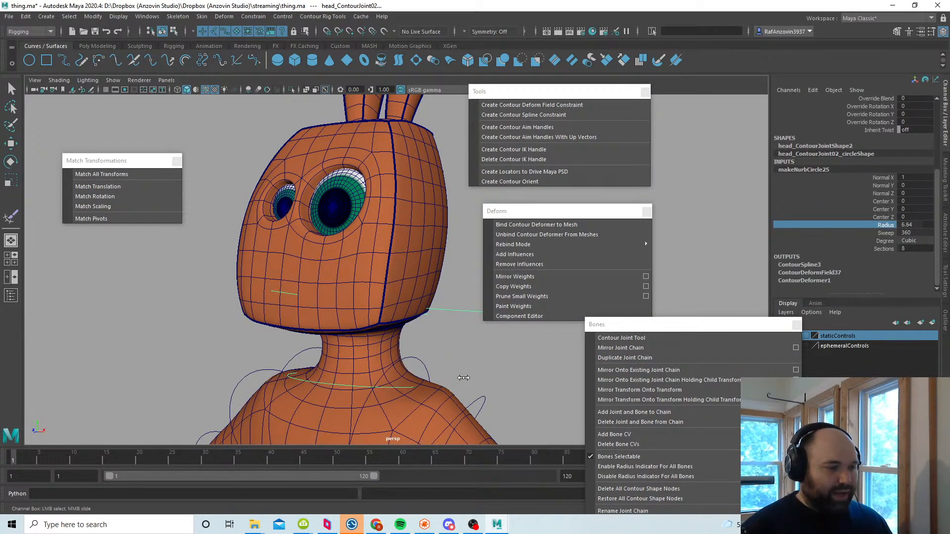
pyautogui.click(419, 366)
# Step: Select head_ContourJoint03 and set the radius of its makeNurbCircle26 to 10
pyautogui.keyDown('alt'); pyautogui.moveTo(426, 359); pyautogui.dragTo(434, 367, button='middle'); pyautogui.keyUp('alt')
pyautogui.press('4')
pyautogui.keyDown('alt'); pyautogui.moveTo(300, 348); pyautogui.dragTo(458, 341, button='right'); pyautogui.keyUp('alt')
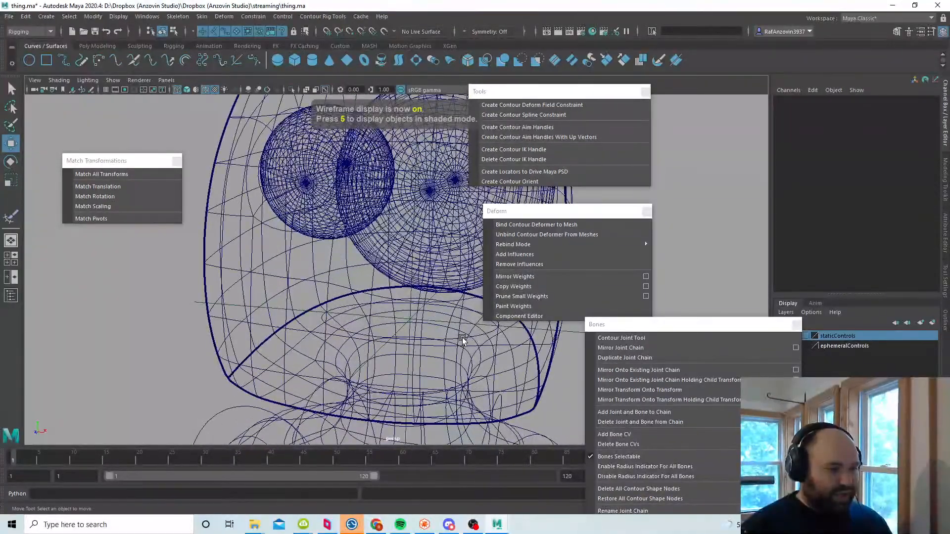
pyautogui.click(462, 339)
pyautogui.press('f')
pyautogui.press('6')
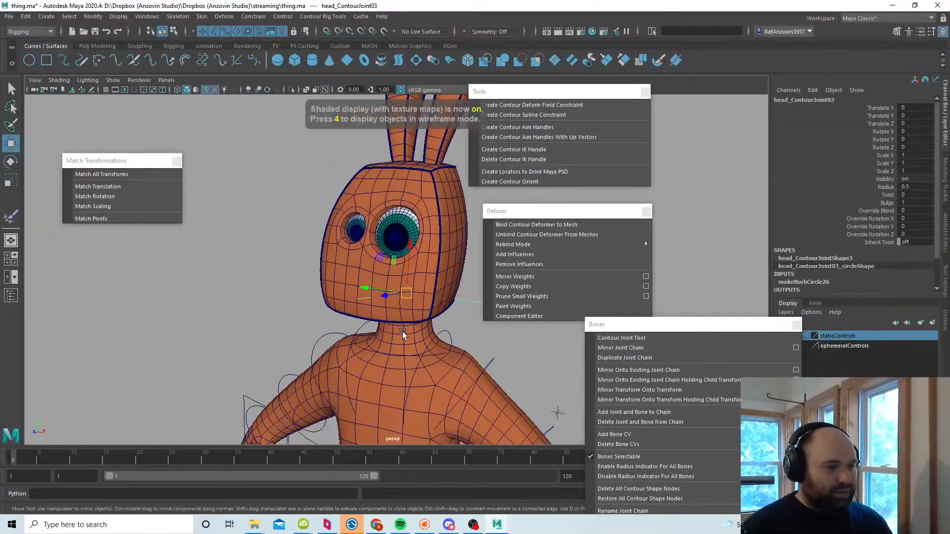
pyautogui.keyDown('alt'); pyautogui.moveTo(402, 332); pyautogui.dragTo(374, 334, button='middle'); pyautogui.keyUp('alt')
pyautogui.click(811, 282)
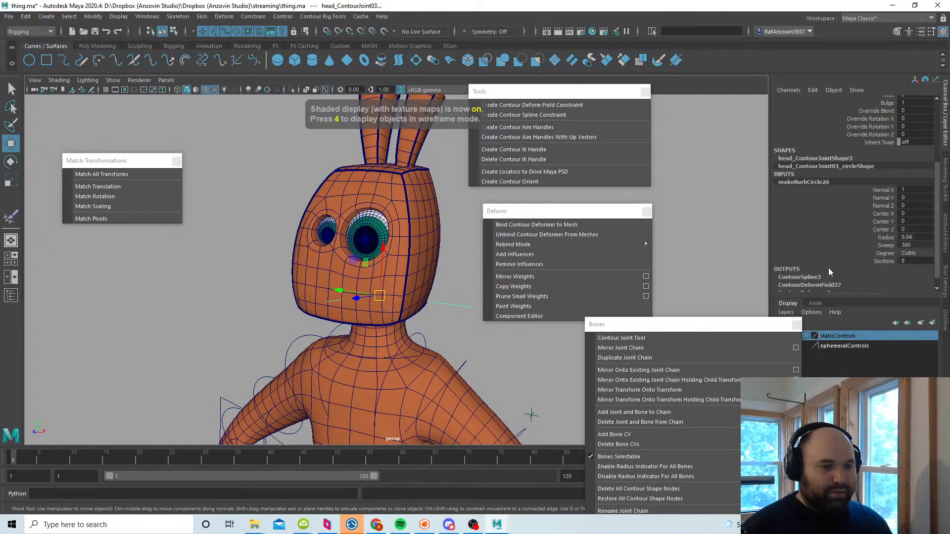
pyautogui.click(885, 237)
pyautogui.keyDown('alt'); pyautogui.moveTo(392, 371); pyautogui.dragTo(445, 314); pyautogui.keyUp('alt')
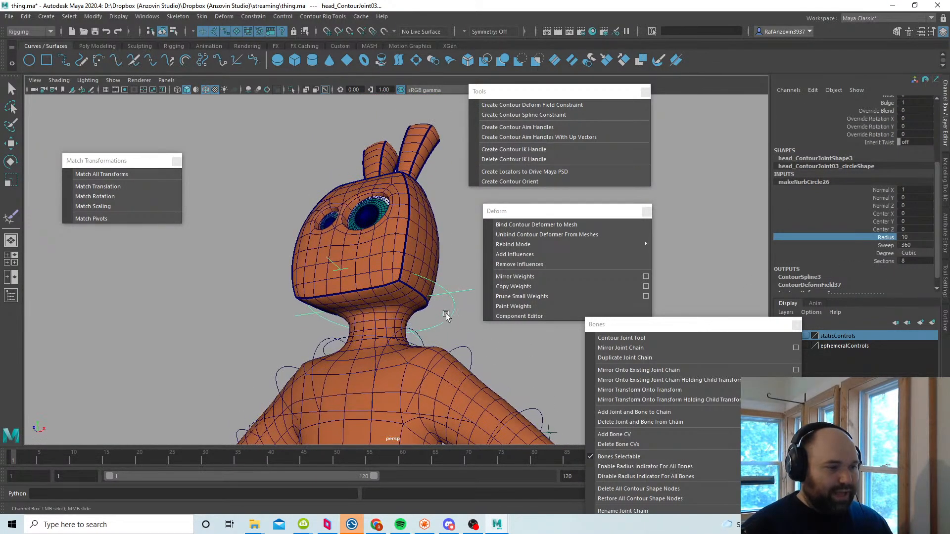
# Step: Test rotating the head with its larger circle control and undo the rotation
pyautogui.click(444, 312)
pyautogui.press('e')
pyautogui.keyDown('alt'); pyautogui.moveTo(402, 280); pyautogui.dragTo(430, 332); pyautogui.keyUp('alt')
pyautogui.hotkey('ctrl', 'z')
pyautogui.click(478, 344)
pyautogui.click(461, 302)
pyautogui.keyDown('alt'); pyautogui.moveTo(431, 332); pyautogui.dragTo(426, 351, button='middle'); pyautogui.keyUp('alt')
pyautogui.click(420, 270)
pyautogui.moveTo(431, 352)
pyautogui.keyDown('alt'); pyautogui.mouseDown()
pyautogui.moveTo(443, 365)
pyautogui.moveTo(428, 368)
pyautogui.mouseUp(); pyautogui.keyUp('alt')
pyautogui.click(471, 365)
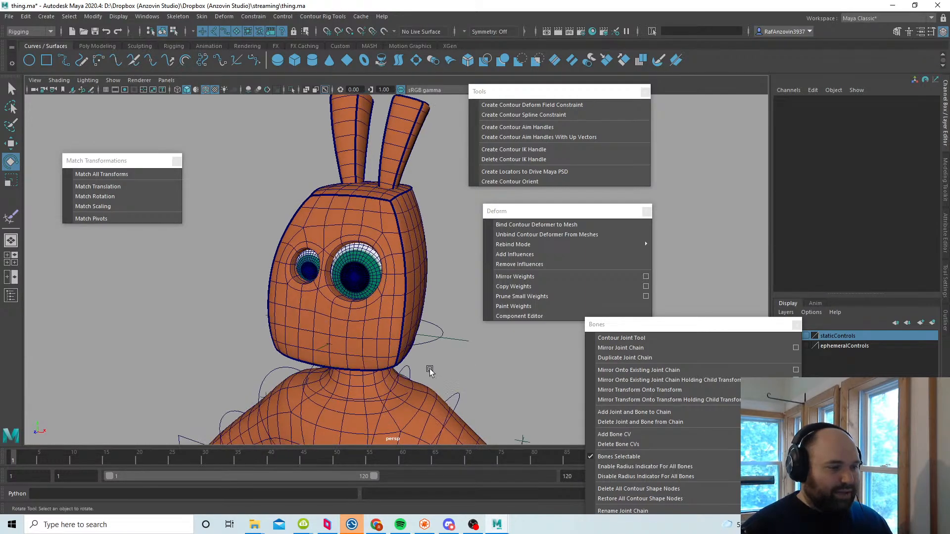
# Step: Tilt the head back with its circle control and start Paint Weights on the body mesh
pyautogui.click(425, 342)
pyautogui.moveTo(374, 323); pyautogui.dragTo(398, 295)
pyautogui.click(407, 308)
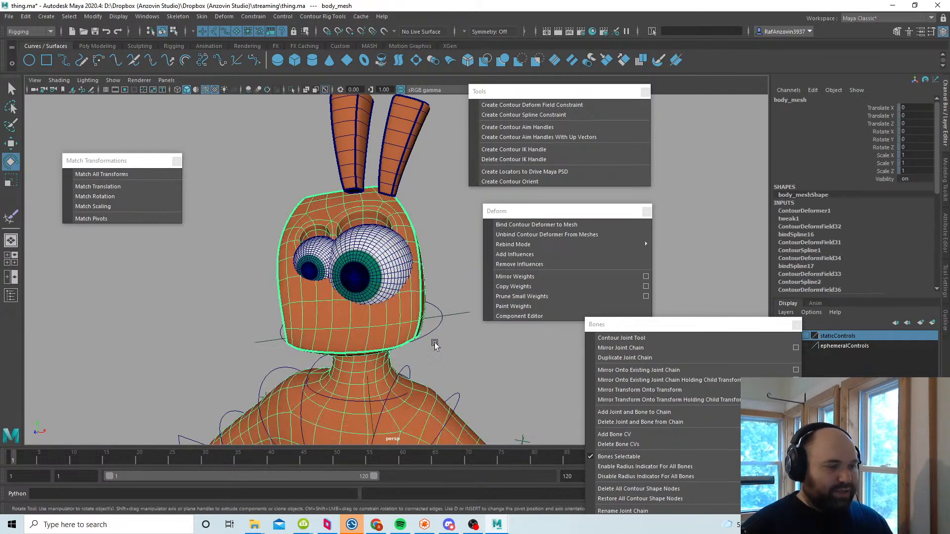
pyautogui.moveTo(435, 343)
pyautogui.keyDown('alt'); pyautogui.mouseDown()
pyautogui.moveTo(424, 330)
pyautogui.moveTo(432, 360)
pyautogui.moveTo(420, 340)
pyautogui.mouseUp(); pyautogui.keyUp('alt')
pyautogui.click(558, 306)
pyautogui.moveTo(686, 329); pyautogui.dragTo(626, 357)
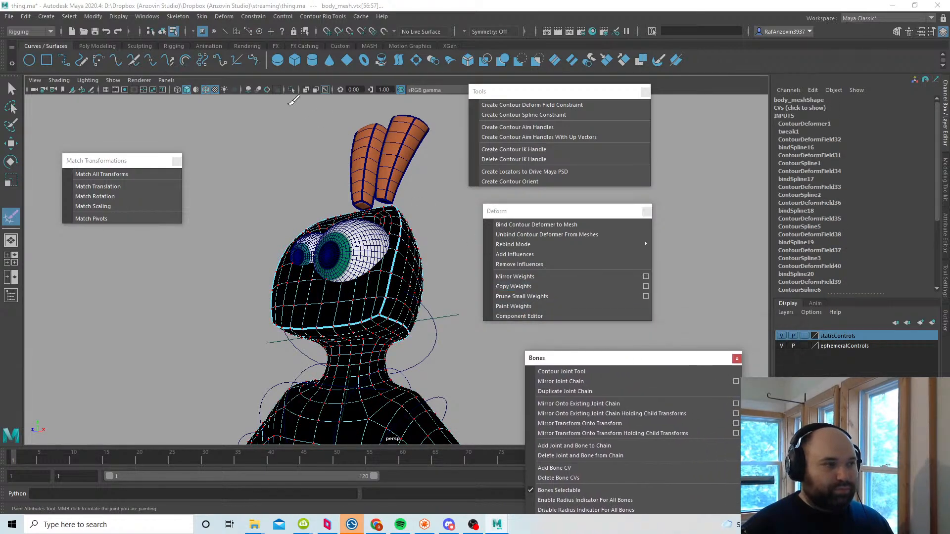
# Step: Paint headInfluence weights across the lower face and front side of the head in Replace mode at value 1
pyautogui.click(942, 286)
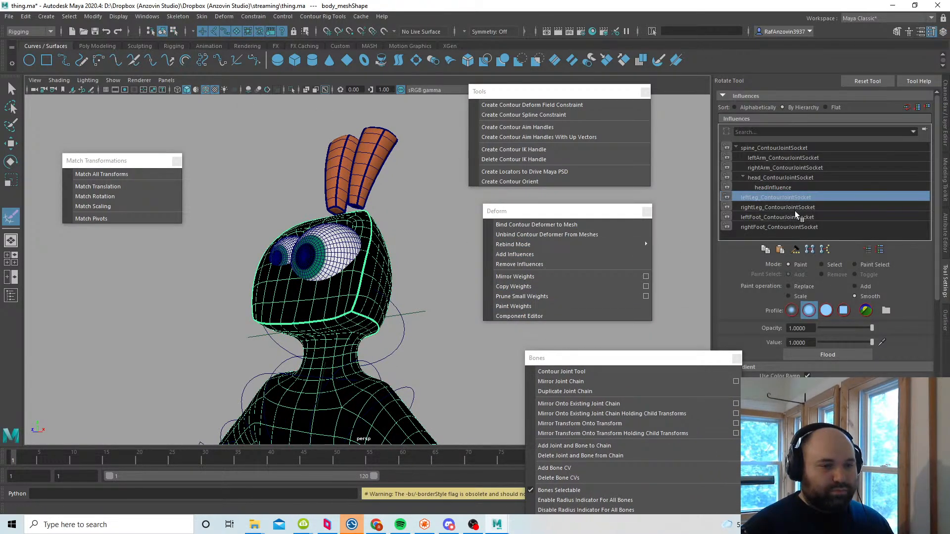
pyautogui.click(781, 190)
pyautogui.moveTo(342, 314)
pyautogui.keyDown('alt'); pyautogui.mouseDown()
pyautogui.moveTo(325, 310)
pyautogui.moveTo(346, 310)
pyautogui.mouseUp(); pyautogui.keyUp('alt')
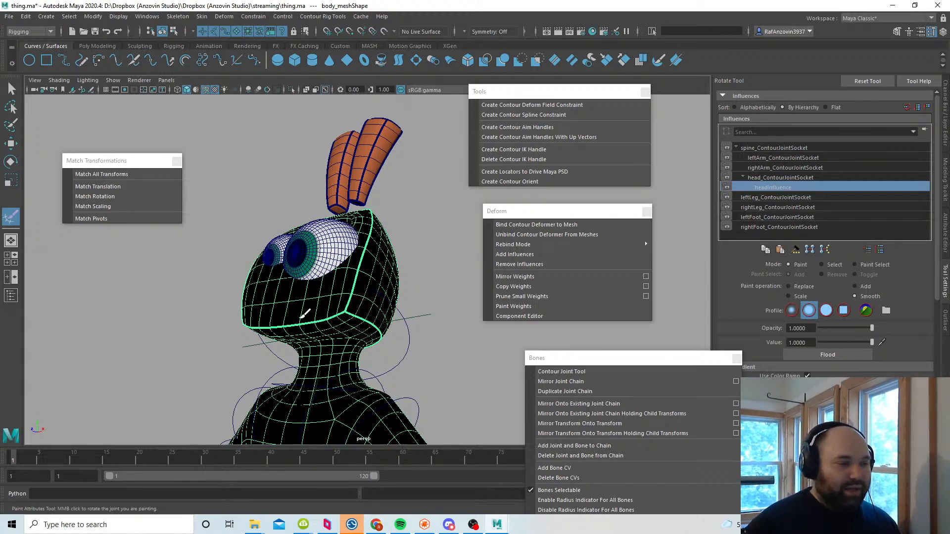
pyautogui.moveTo(366, 314)
pyautogui.keyDown('alt'); pyautogui.mouseDown()
pyautogui.moveTo(383, 320)
pyautogui.moveTo(245, 310)
pyautogui.moveTo(353, 262)
pyautogui.moveTo(350, 241)
pyautogui.moveTo(371, 216)
pyautogui.mouseUp(); pyautogui.keyUp('alt')
pyautogui.click(797, 288)
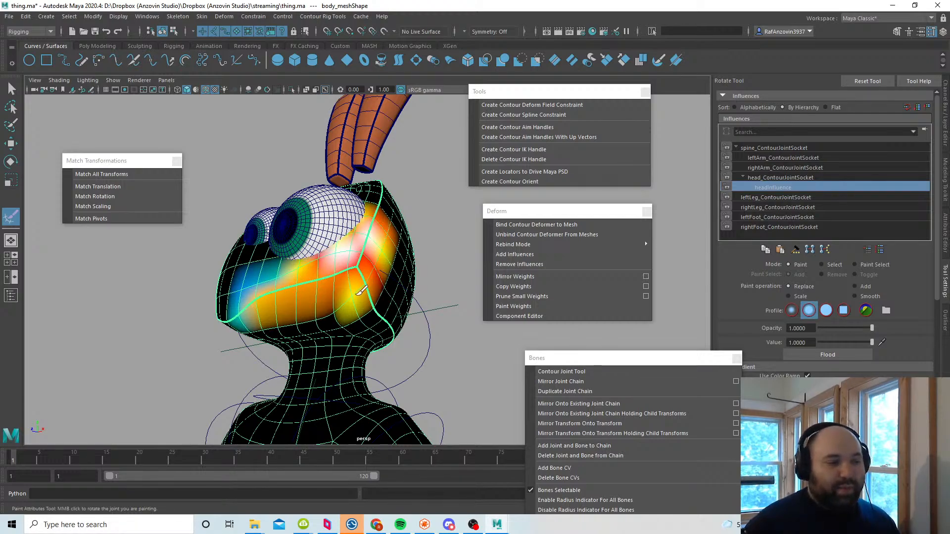
pyautogui.moveTo(356, 294)
pyautogui.mouseDown()
pyautogui.moveTo(311, 304)
pyautogui.moveTo(376, 292)
pyautogui.mouseUp()
pyautogui.moveTo(376, 292)
pyautogui.mouseDown()
pyautogui.moveTo(296, 300)
pyautogui.moveTo(237, 292)
pyautogui.moveTo(335, 245)
pyautogui.moveTo(262, 252)
pyautogui.moveTo(227, 267)
pyautogui.moveTo(230, 289)
pyautogui.mouseUp()
pyautogui.moveTo(396, 286)
pyautogui.keyDown('alt'); pyautogui.mouseDown()
pyautogui.moveTo(309, 271)
pyautogui.moveTo(316, 180)
pyautogui.mouseUp(); pyautogui.keyUp('alt')
pyautogui.keyDown('alt'); pyautogui.moveTo(411, 267); pyautogui.dragTo(418, 297); pyautogui.keyUp('alt')
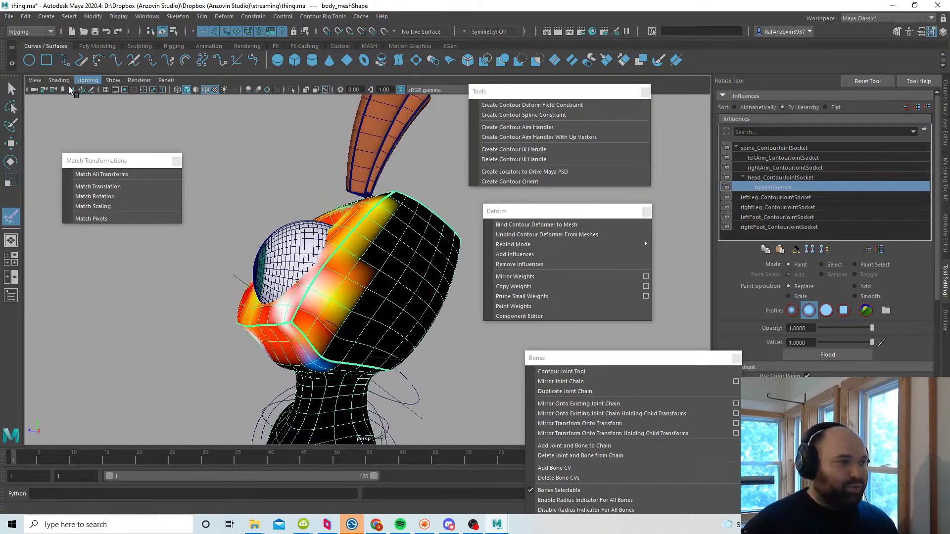
# Step: Select the upper head vertices of the body mesh and flood them with headInfluence weights at value 1 in Replace mode
pyautogui.press('q')
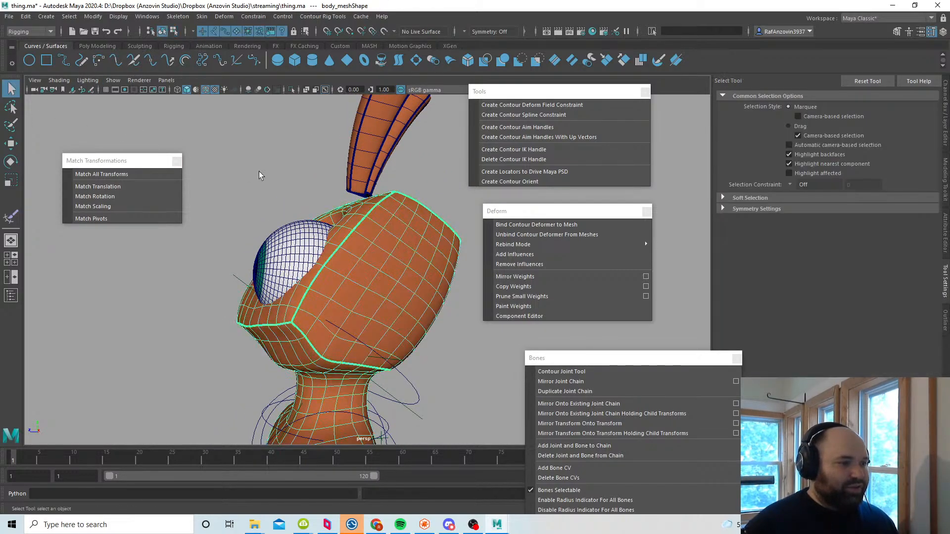
pyautogui.click(174, 32)
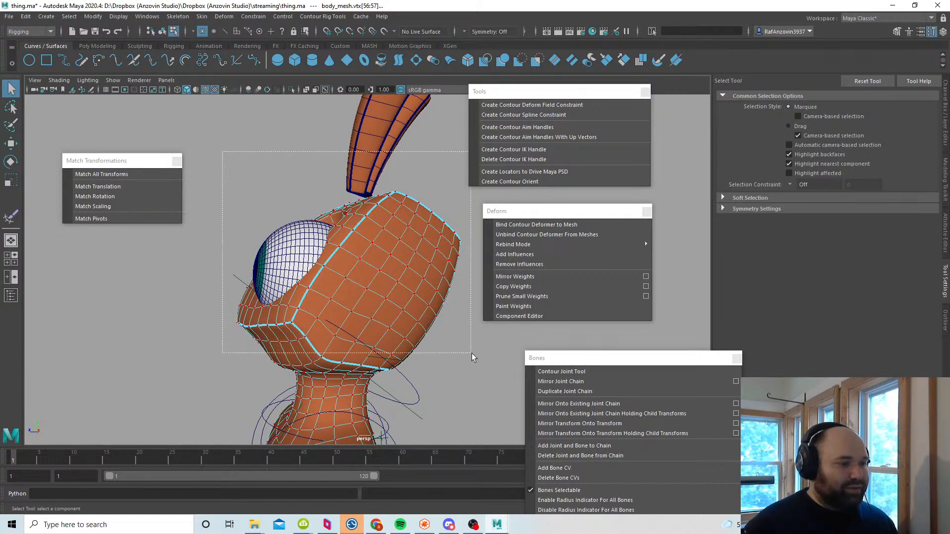
pyautogui.keyDown('alt'); pyautogui.moveTo(473, 350); pyautogui.dragTo(433, 357); pyautogui.keyUp('alt')
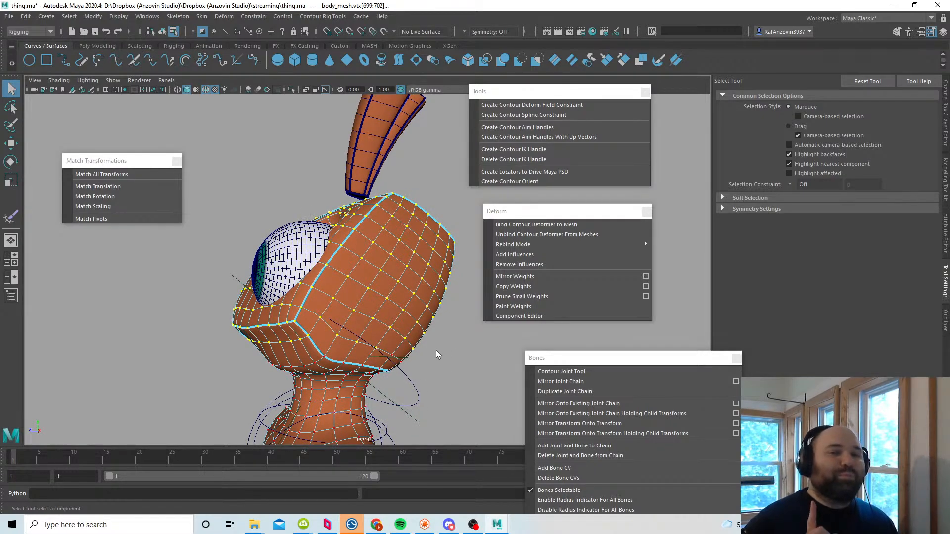
pyautogui.click(11, 218)
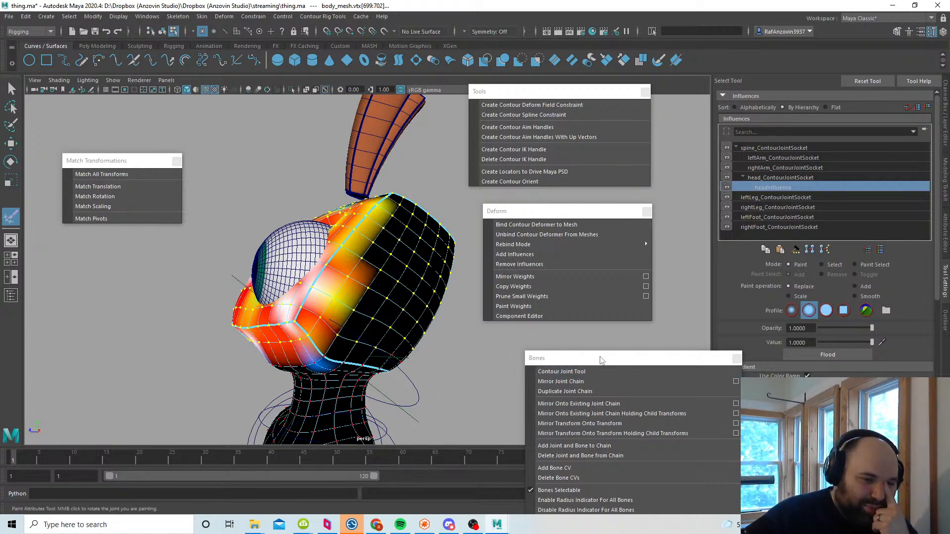
pyautogui.moveTo(600, 360); pyautogui.dragTo(555, 375)
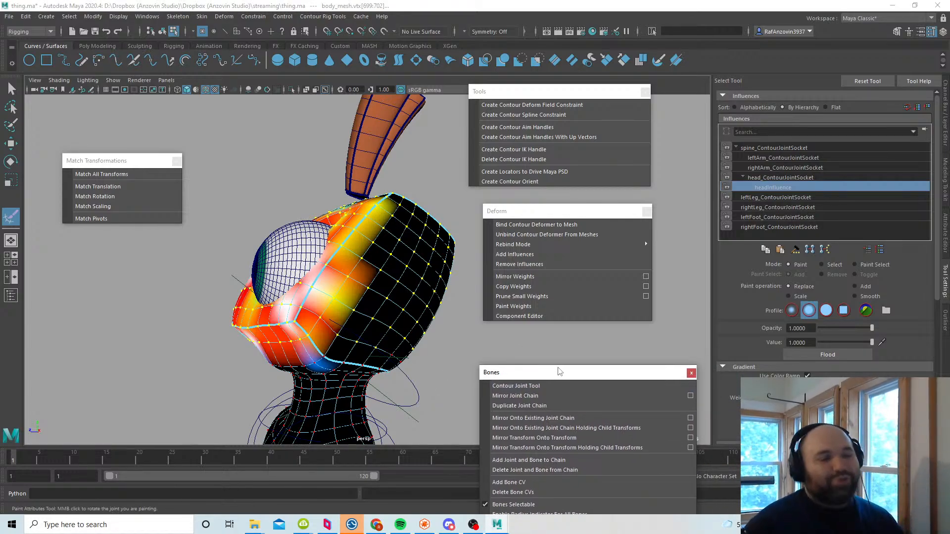
pyautogui.keyDown('alt'); pyautogui.moveTo(448, 396); pyautogui.dragTo(423, 386); pyautogui.keyUp('alt')
pyautogui.click(838, 356)
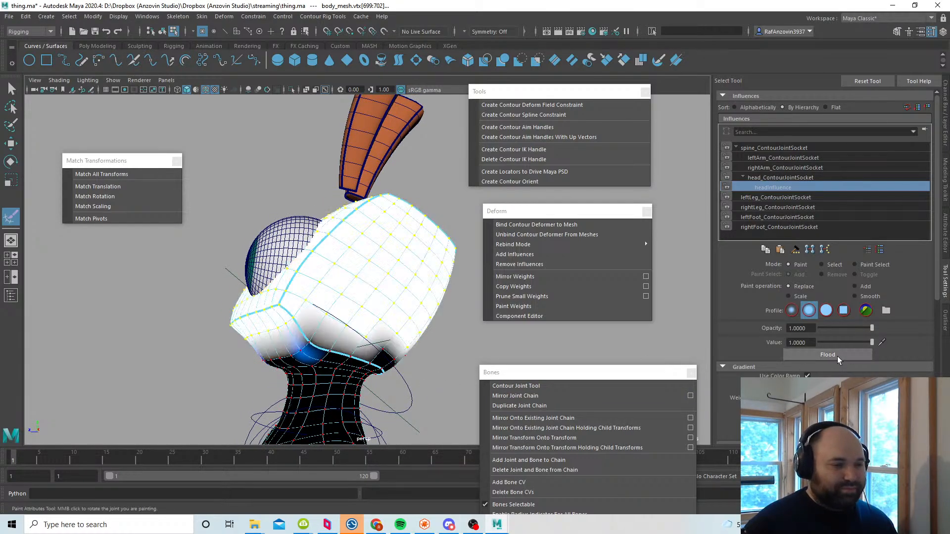
# Step: Return to the whole mesh and paint headInfluence weights along the jaw and underside of the head at 0.4757 opacity
pyautogui.keyDown('alt'); pyautogui.moveTo(287, 185); pyautogui.dragTo(297, 178, button='middle'); pyautogui.keyUp('alt')
pyautogui.click(162, 31)
pyautogui.keyDown('alt'); pyautogui.moveTo(395, 356); pyautogui.dragTo(416, 339); pyautogui.keyUp('alt')
pyautogui.click(844, 328)
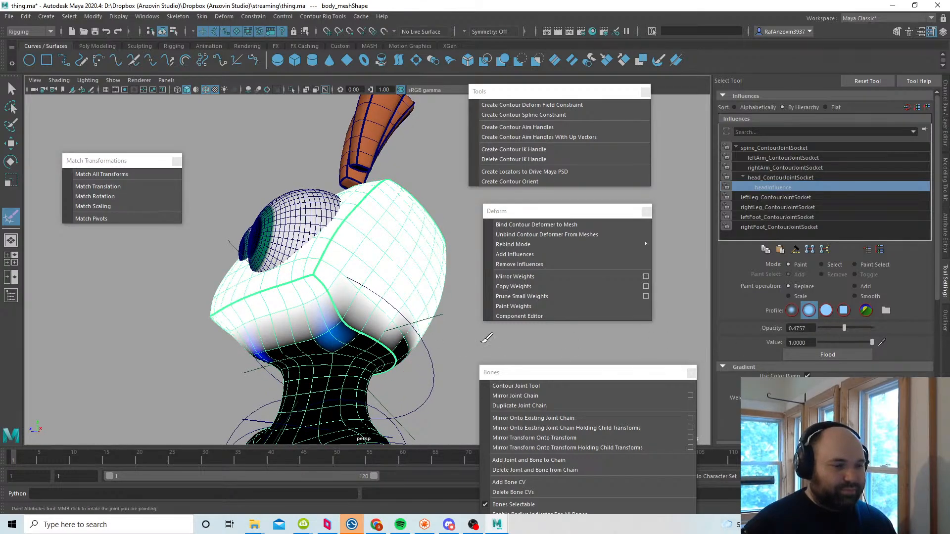
pyautogui.moveTo(302, 341); pyautogui.dragTo(257, 343)
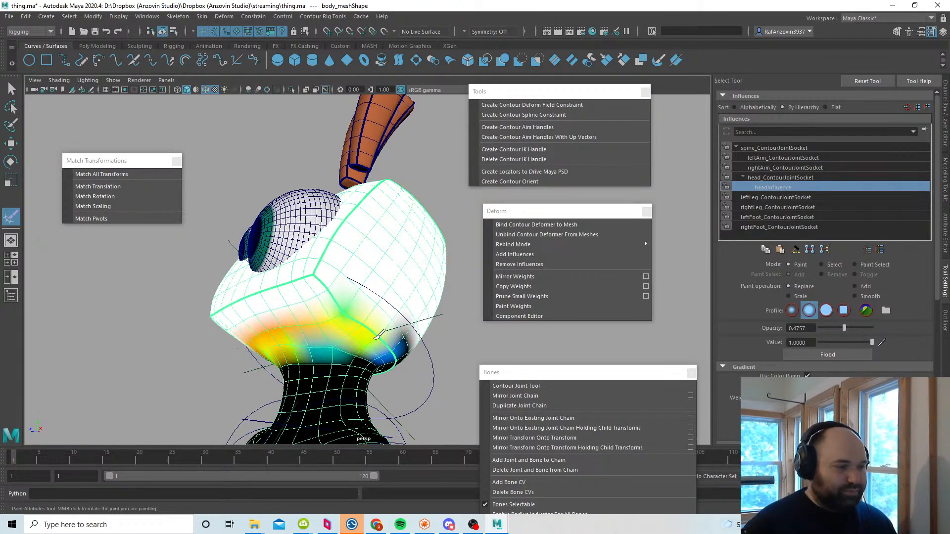
pyautogui.moveTo(378, 329)
pyautogui.keyDown('alt'); pyautogui.mouseDown()
pyautogui.moveTo(366, 356)
pyautogui.moveTo(388, 334)
pyautogui.moveTo(426, 346)
pyautogui.moveTo(425, 372)
pyautogui.mouseUp(); pyautogui.keyUp('alt')
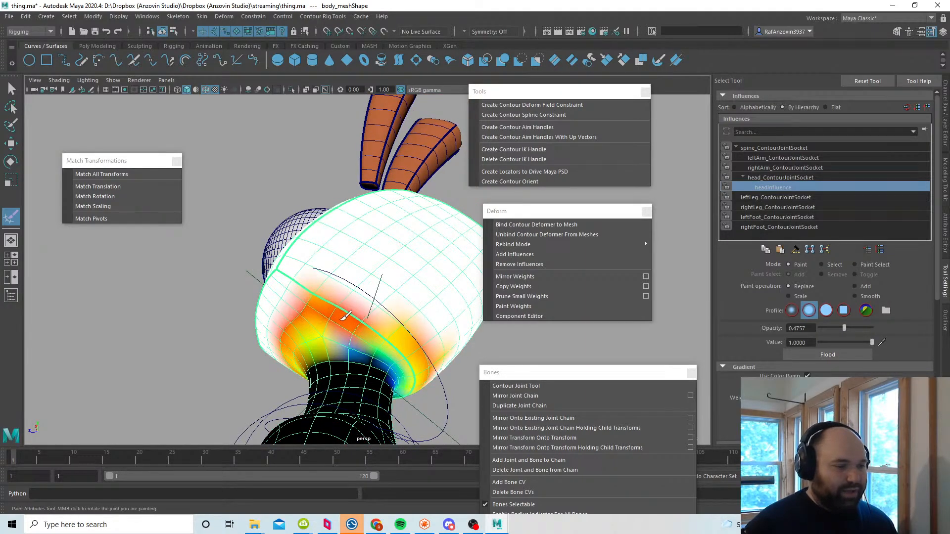
pyautogui.keyDown('alt'); pyautogui.moveTo(346, 315); pyautogui.dragTo(237, 311); pyautogui.keyUp('alt')
# Step: Smooth the headInfluence weights where the head meets the neck, with the opacity at 1
pyautogui.moveTo(338, 296)
pyautogui.keyDown('alt'); pyautogui.mouseDown()
pyautogui.moveTo(415, 324)
pyautogui.moveTo(378, 340)
pyautogui.moveTo(434, 339)
pyautogui.moveTo(317, 326)
pyautogui.moveTo(358, 347)
pyautogui.moveTo(371, 328)
pyautogui.moveTo(377, 340)
pyautogui.mouseUp(); pyautogui.keyUp('alt')
pyautogui.keyDown('alt'); pyautogui.moveTo(377, 339); pyautogui.dragTo(411, 356, button='right'); pyautogui.keyUp('alt')
pyautogui.moveTo(411, 355)
pyautogui.keyDown('alt'); pyautogui.mouseDown()
pyautogui.moveTo(320, 338)
pyautogui.moveTo(470, 171)
pyautogui.moveTo(512, 195)
pyautogui.mouseUp(); pyautogui.keyUp('alt')
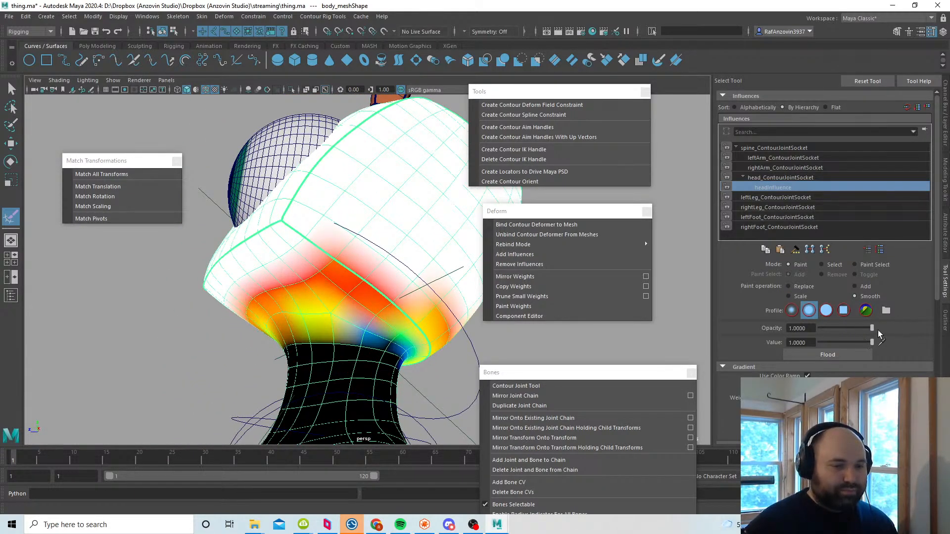
pyautogui.moveTo(381, 329)
pyautogui.mouseDown()
pyautogui.moveTo(286, 323)
pyautogui.moveTo(397, 345)
pyautogui.mouseUp()
# Step: Select head_ContourJoint03 and zero its translation and rotation on all axes
pyautogui.moveTo(397, 344)
pyautogui.keyDown('alt'); pyautogui.mouseDown()
pyautogui.moveTo(360, 325)
pyautogui.moveTo(258, 335)
pyautogui.moveTo(433, 321)
pyautogui.moveTo(329, 337)
pyautogui.moveTo(357, 291)
pyautogui.moveTo(383, 299)
pyautogui.moveTo(349, 285)
pyautogui.moveTo(348, 273)
pyautogui.moveTo(316, 281)
pyautogui.moveTo(352, 311)
pyautogui.moveTo(301, 282)
pyautogui.moveTo(358, 301)
pyautogui.moveTo(311, 286)
pyautogui.mouseUp(); pyautogui.keyUp('alt')
pyautogui.press('w')
pyautogui.click(432, 321)
pyautogui.press('e')
pyautogui.press('w')
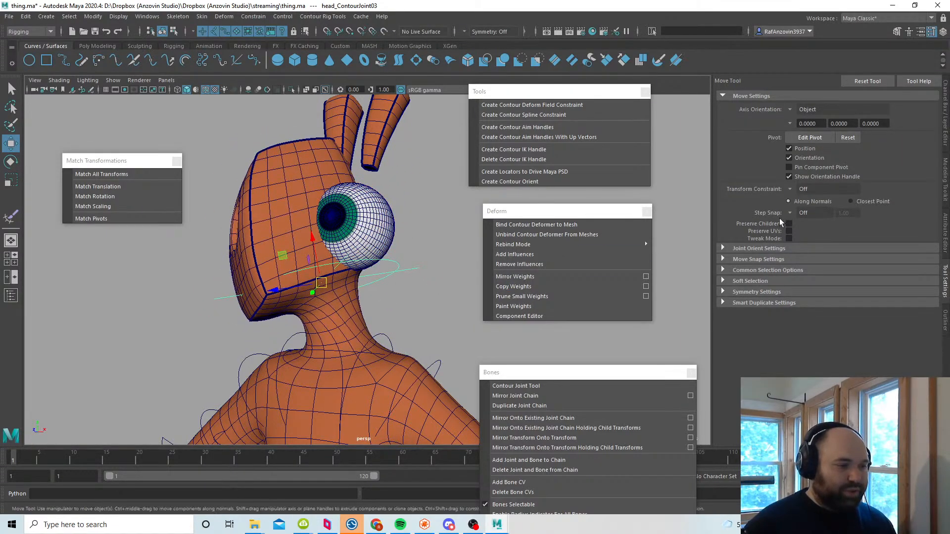
pyautogui.click(945, 127)
pyautogui.moveTo(919, 107); pyautogui.dragTo(921, 145)
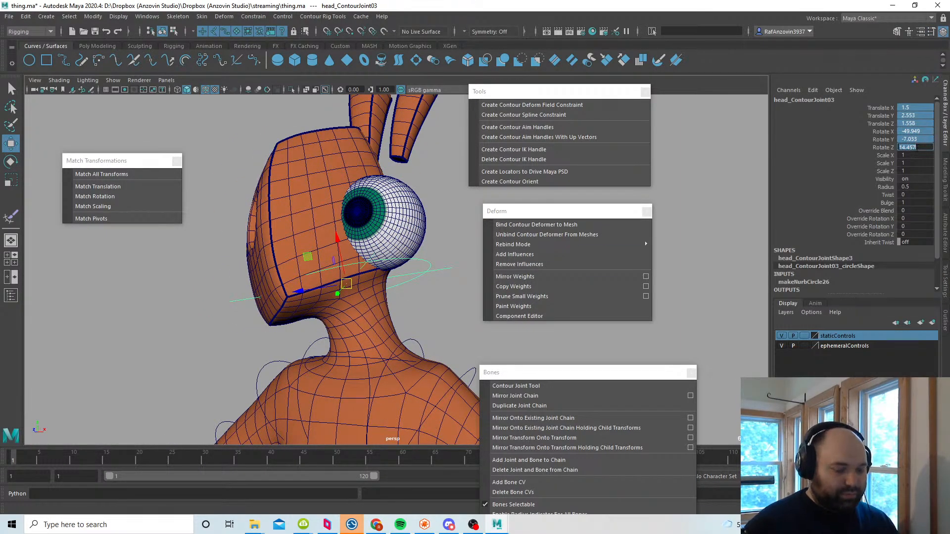
pyautogui.write('0')
pyautogui.press('Return')
# Step: Select the headInfluence locator at the head and hide it
pyautogui.click(473, 337)
pyautogui.click(467, 304)
pyautogui.keyDown('alt'); pyautogui.moveTo(468, 315); pyautogui.dragTo(461, 324, button='middle'); pyautogui.keyUp('alt')
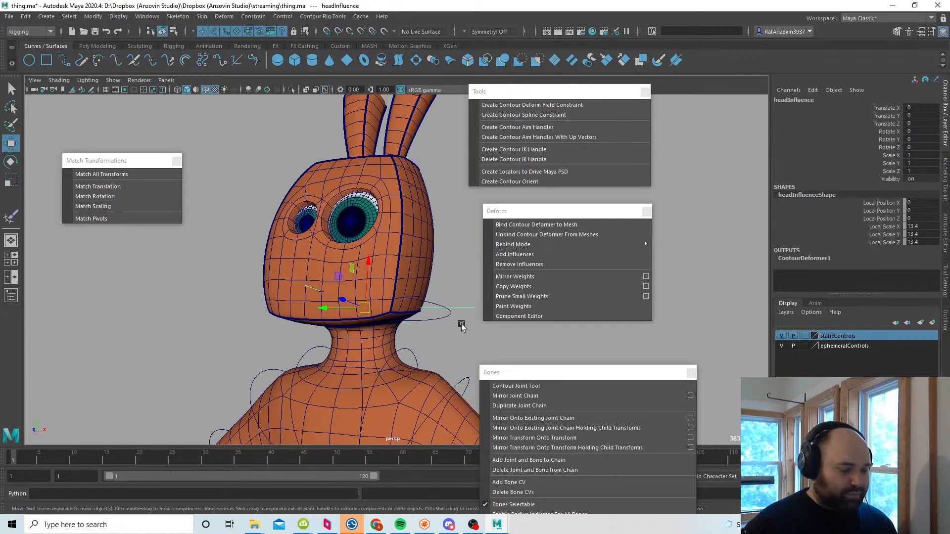
pyautogui.hotkey('ctrl', 'h')
# Step: Turn off the wireframe overlay on the shaded character and save the scene
pyautogui.scroll(-3, 360, 308)
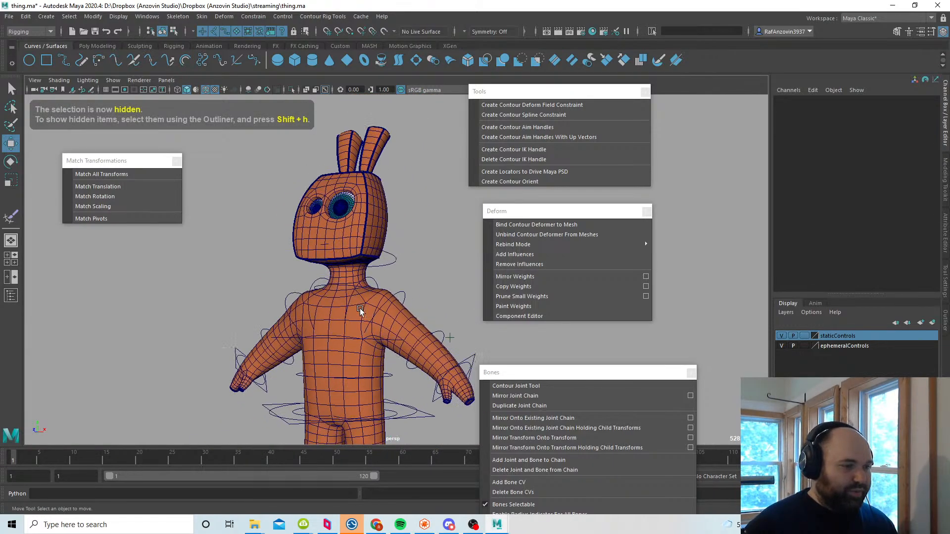
pyautogui.keyDown('alt'); pyautogui.moveTo(360, 308); pyautogui.dragTo(391, 321); pyautogui.keyUp('alt')
pyautogui.keyDown('alt'); pyautogui.moveTo(391, 321); pyautogui.dragTo(340, 292, button='right'); pyautogui.keyUp('alt')
pyautogui.keyDown('alt'); pyautogui.moveTo(418, 321); pyautogui.dragTo(381, 297); pyautogui.keyUp('alt')
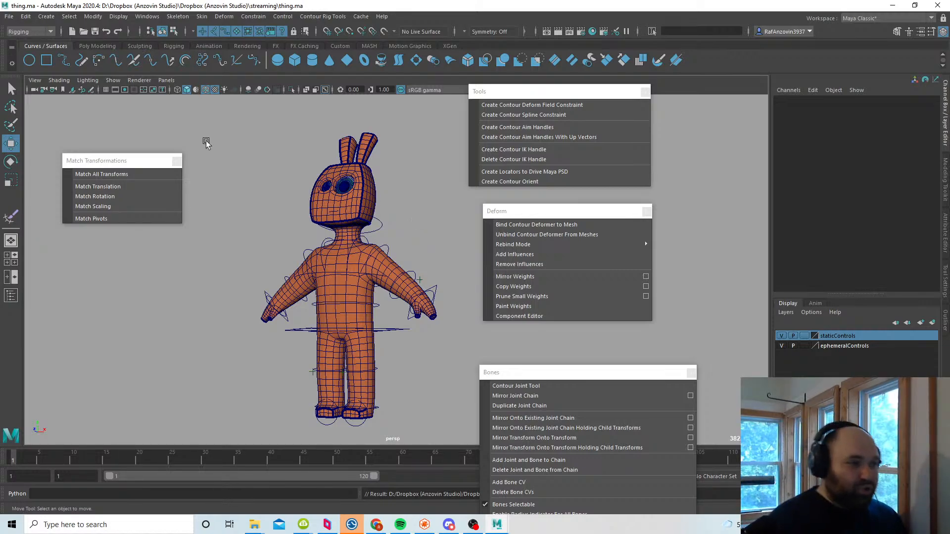
pyautogui.click(206, 90)
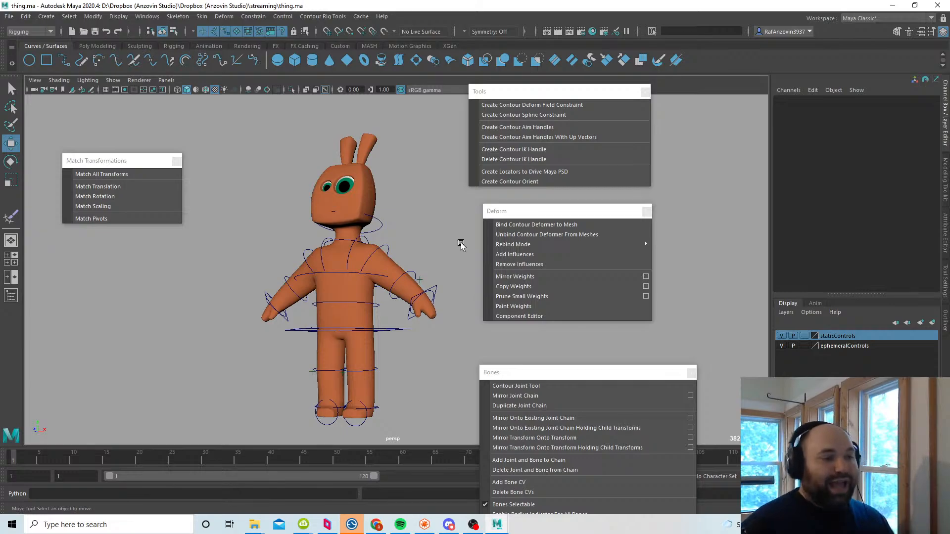
pyautogui.keyDown('alt'); pyautogui.moveTo(460, 242); pyautogui.dragTo(439, 210); pyautogui.keyUp('alt')
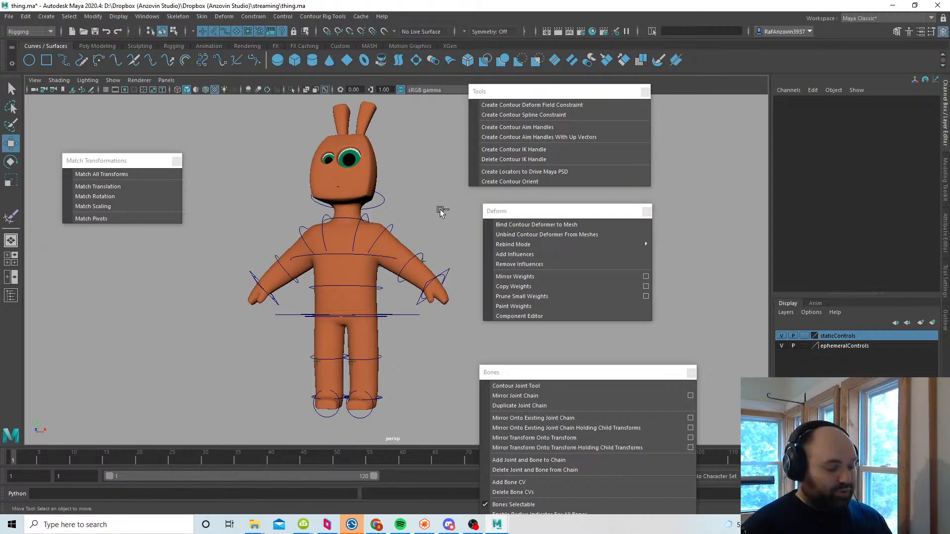
pyautogui.hotkey('ctrl', 's')
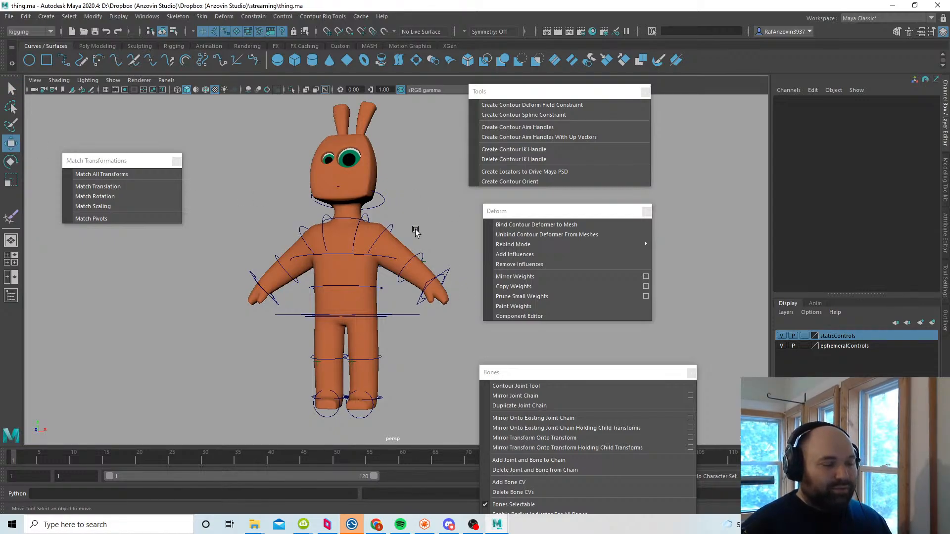
pyautogui.moveTo(415, 231)
pyautogui.keyDown('alt'); pyautogui.mouseDown()
pyautogui.moveTo(428, 242)
pyautogui.moveTo(418, 257)
pyautogui.moveTo(430, 224)
pyautogui.mouseUp(); pyautogui.keyUp('alt')
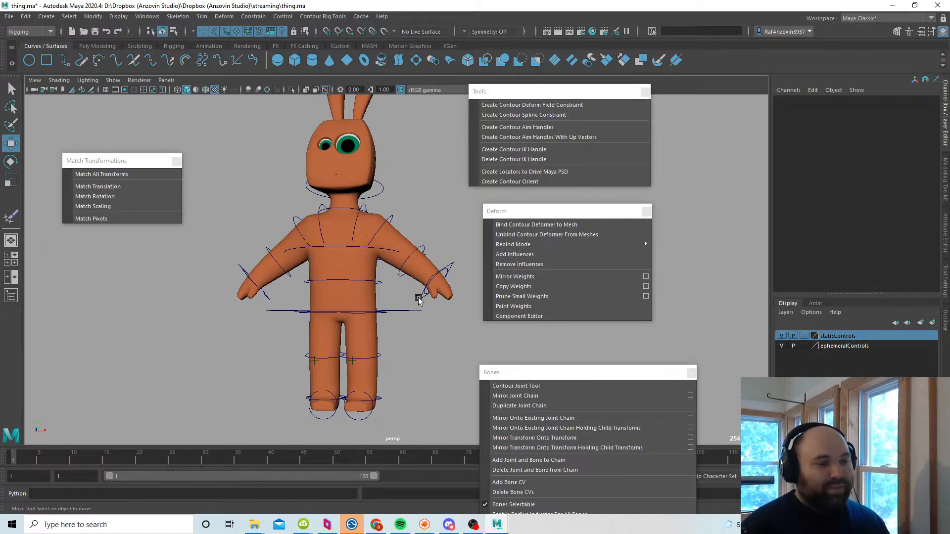
pyautogui.keyDown('alt'); pyautogui.moveTo(418, 300); pyautogui.dragTo(396, 325); pyautogui.keyUp('alt')
pyautogui.keyDown('alt'); pyautogui.moveTo(439, 225); pyautogui.dragTo(437, 336); pyautogui.keyUp('alt')
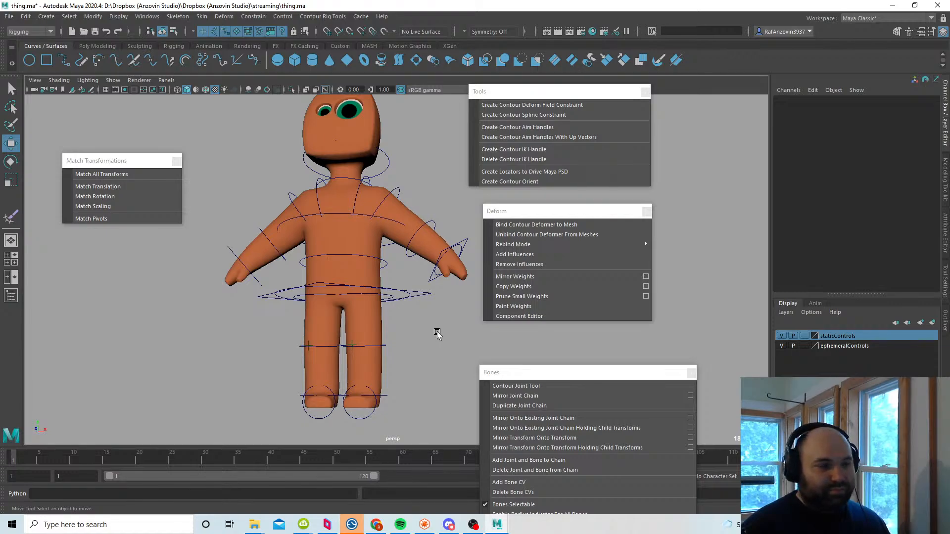
# Step: Select both foot IK handles and enlarge the radius of their square controls through makeNurbCircle15
pyautogui.keyDown('alt'); pyautogui.moveTo(437, 335); pyautogui.dragTo(459, 404); pyautogui.keyUp('alt')
pyautogui.keyDown('alt'); pyautogui.moveTo(398, 388); pyautogui.dragTo(411, 373, button='middle'); pyautogui.keyUp('alt')
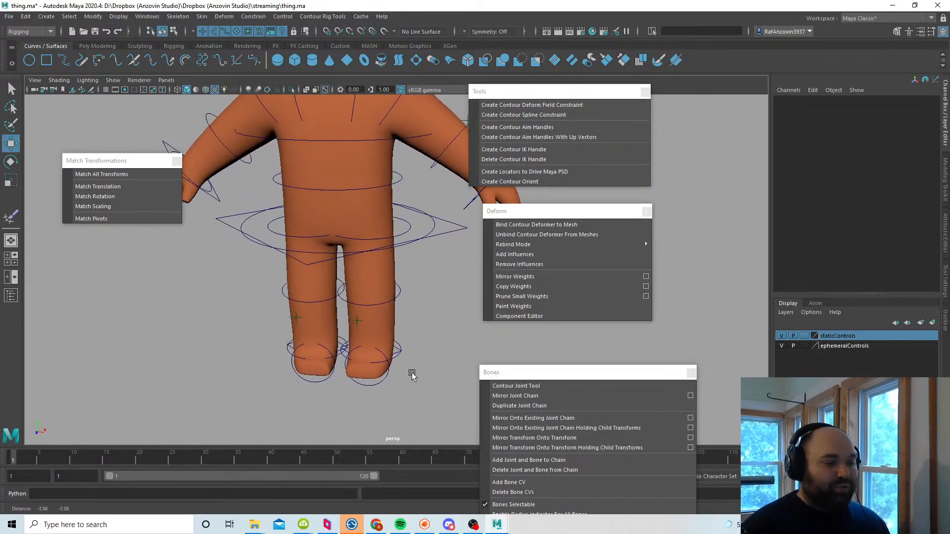
pyautogui.scroll(3, 411, 373)
pyautogui.click(401, 374)
pyautogui.click(326, 367)
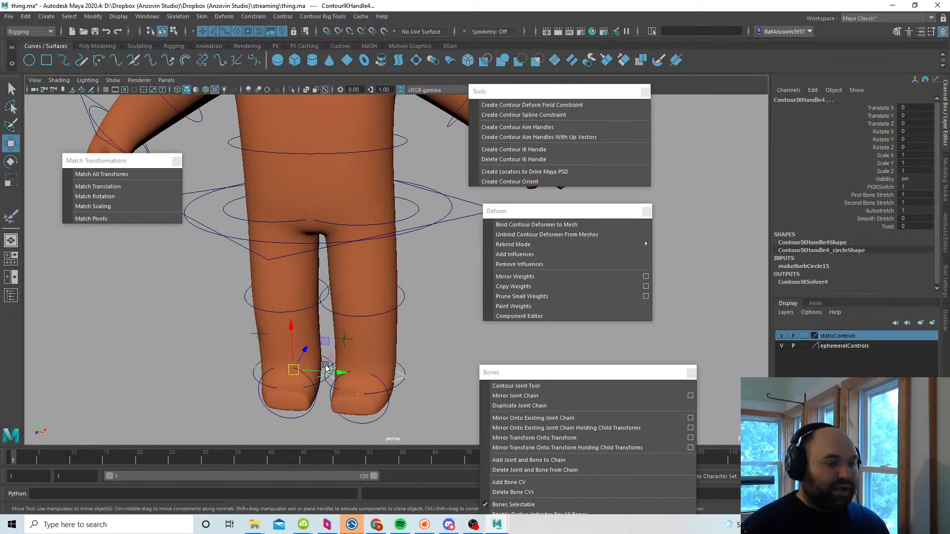
pyautogui.keyDown('alt'); pyautogui.moveTo(396, 399); pyautogui.dragTo(401, 391); pyautogui.keyUp('alt')
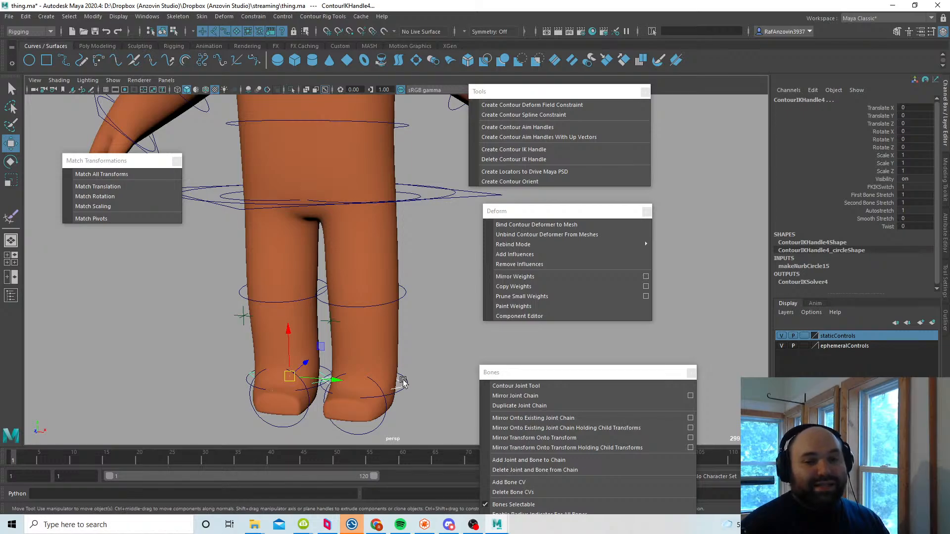
pyautogui.moveTo(404, 382)
pyautogui.keyDown('alt'); pyautogui.mouseDown()
pyautogui.moveTo(396, 374)
pyautogui.moveTo(416, 379)
pyautogui.mouseUp(); pyautogui.keyUp('alt')
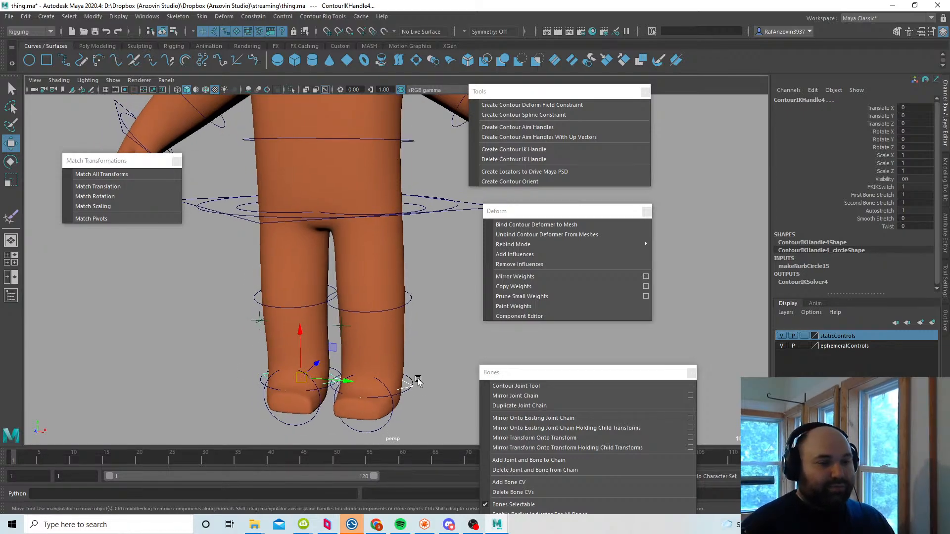
pyautogui.click(822, 266)
pyautogui.scroll(-3, 831, 252)
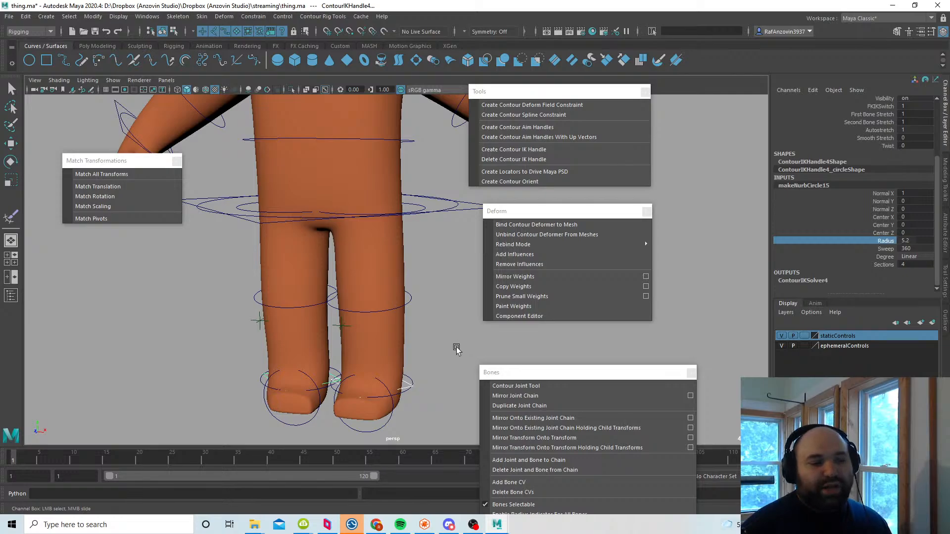
pyautogui.moveTo(431, 350); pyautogui.dragTo(445, 354, button='middle')
pyautogui.click(421, 371)
# Step: Undo the last action and select the foot's square IK control, ContourIKHandle3
pyautogui.moveTo(419, 374)
pyautogui.keyDown('alt'); pyautogui.mouseDown()
pyautogui.moveTo(402, 376)
pyautogui.moveTo(425, 362)
pyautogui.mouseUp(); pyautogui.keyUp('alt')
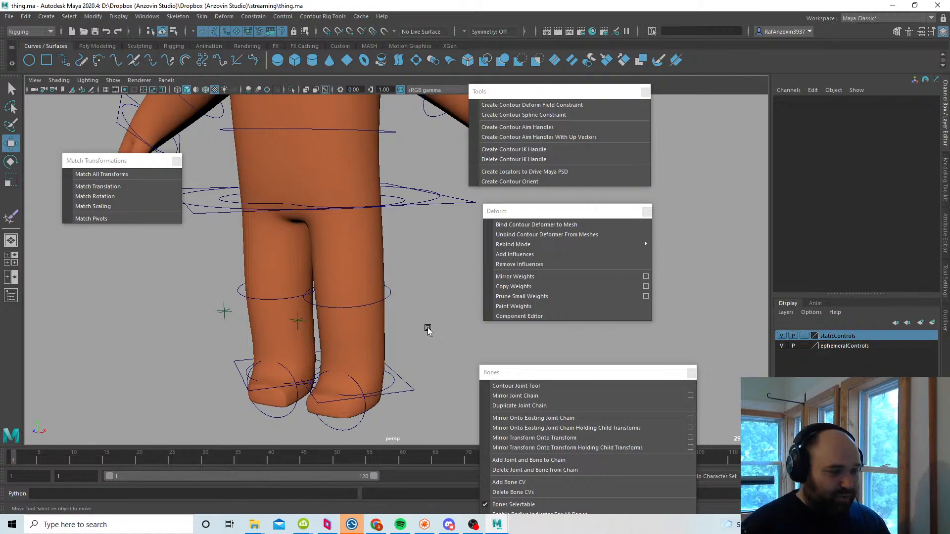
pyautogui.click(403, 392)
pyautogui.keyDown('alt'); pyautogui.moveTo(404, 392); pyautogui.dragTo(369, 340); pyautogui.keyUp('alt')
pyautogui.hotkey('ctrl', 'z')
pyautogui.click(418, 305)
pyautogui.keyDown('alt'); pyautogui.moveTo(391, 372); pyautogui.dragTo(416, 358); pyautogui.keyUp('alt')
pyautogui.click(416, 358)
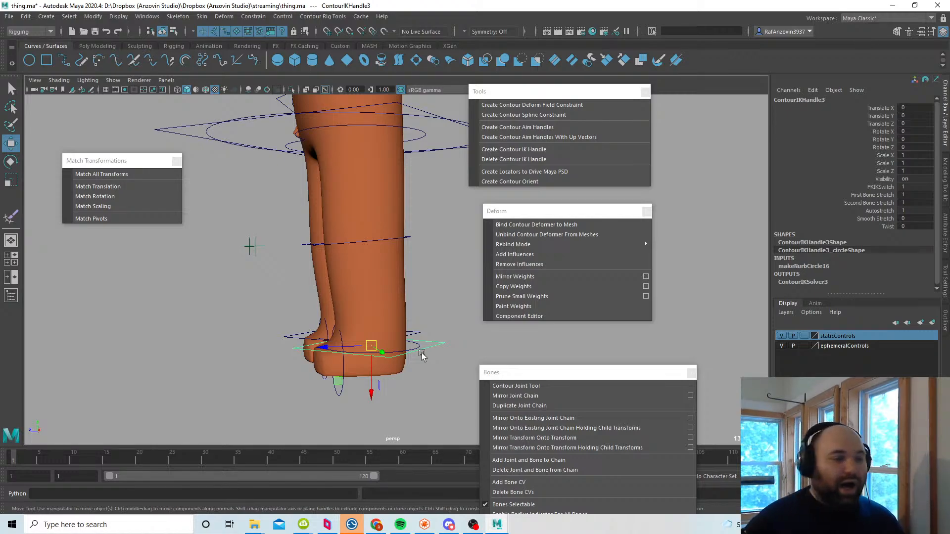
# Step: Examine the foot's joints and the position of ContourIKHandle3 in the side view
pyautogui.keyDown('alt'); pyautogui.moveTo(424, 378); pyautogui.dragTo(418, 341); pyautogui.keyUp('alt')
pyautogui.press('space')
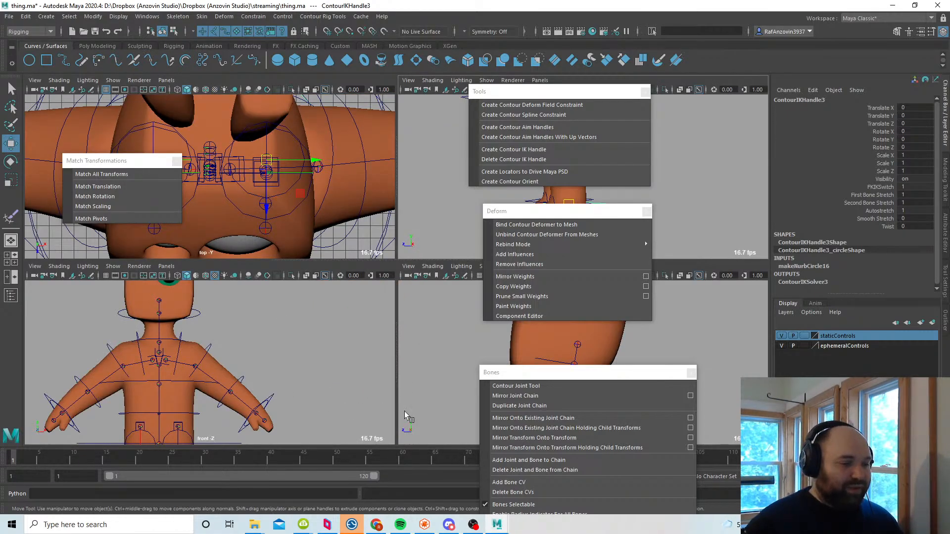
pyautogui.press('space')
pyautogui.keyDown('alt'); pyautogui.moveTo(412, 412); pyautogui.dragTo(375, 161, button='middle'); pyautogui.keyUp('alt')
pyautogui.keyDown('alt'); pyautogui.moveTo(376, 161); pyautogui.dragTo(242, 342, button='right'); pyautogui.keyUp('alt')
pyautogui.keyDown('alt'); pyautogui.moveTo(311, 435); pyautogui.dragTo(331, 220, button='middle'); pyautogui.keyUp('alt')
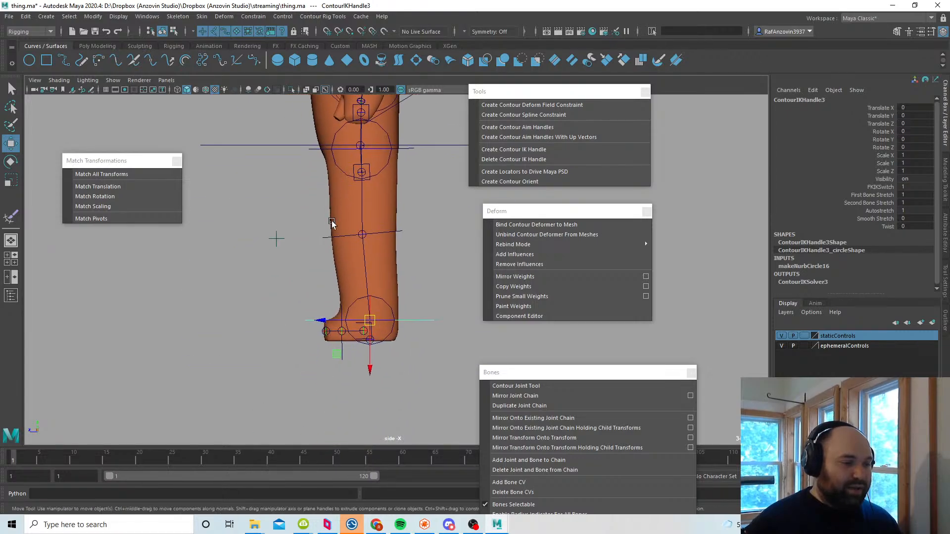
pyautogui.keyDown('alt'); pyautogui.moveTo(304, 289); pyautogui.dragTo(481, 432, button='right'); pyautogui.keyUp('alt')
pyautogui.keyDown('alt'); pyautogui.moveTo(482, 433); pyautogui.dragTo(477, 364, button='middle'); pyautogui.keyUp('alt')
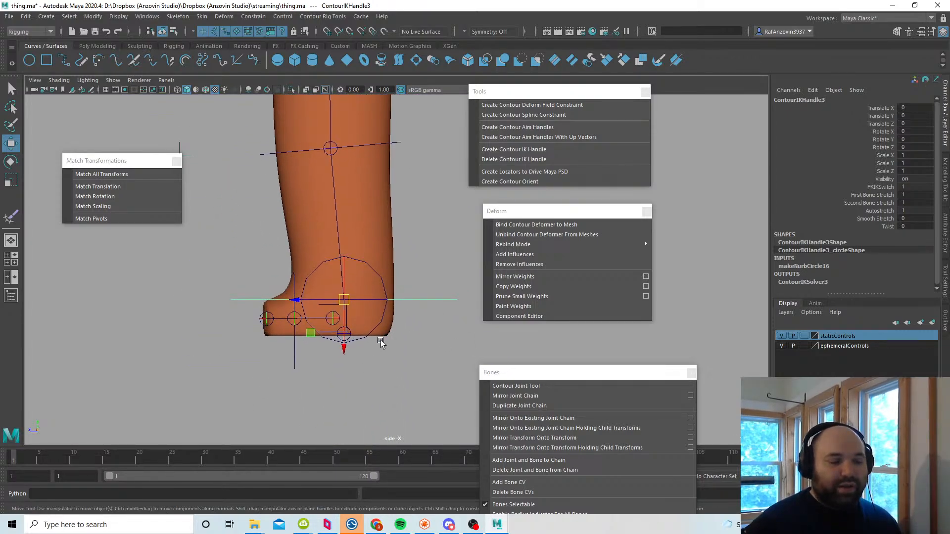
pyautogui.keyDown('alt'); pyautogui.moveTo(382, 341); pyautogui.dragTo(365, 372, button='middle'); pyautogui.keyUp('alt')
pyautogui.scroll(2, 365, 372)
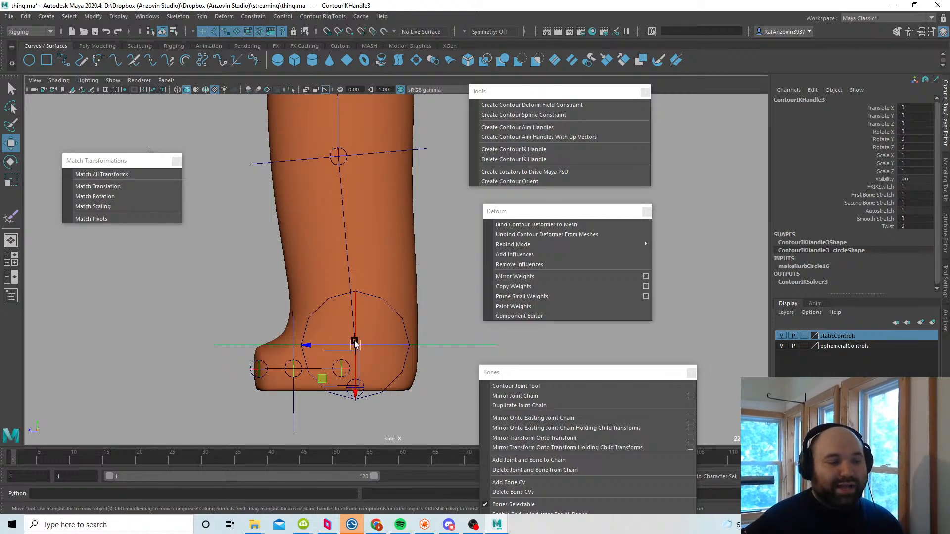
pyautogui.keyDown('alt'); pyautogui.moveTo(361, 344); pyautogui.dragTo(364, 355, button='middle'); pyautogui.keyUp('alt')
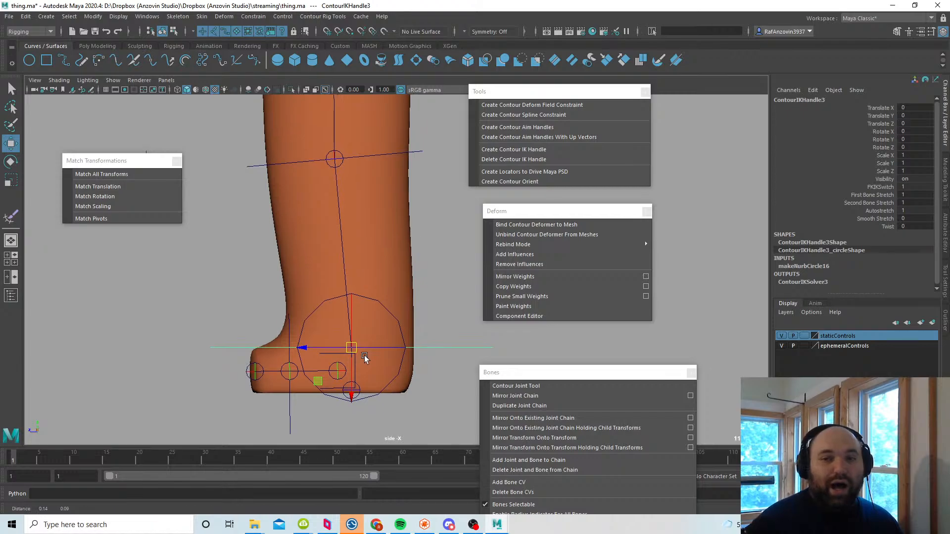
pyautogui.keyDown('alt'); pyautogui.moveTo(364, 355); pyautogui.dragTo(380, 384, button='right'); pyautogui.keyUp('alt')
pyautogui.keyDown('alt'); pyautogui.moveTo(379, 384); pyautogui.dragTo(402, 373, button='middle'); pyautogui.keyUp('alt')
pyautogui.keyDown('alt'); pyautogui.moveTo(403, 373); pyautogui.dragTo(408, 377, button='right'); pyautogui.keyUp('alt')
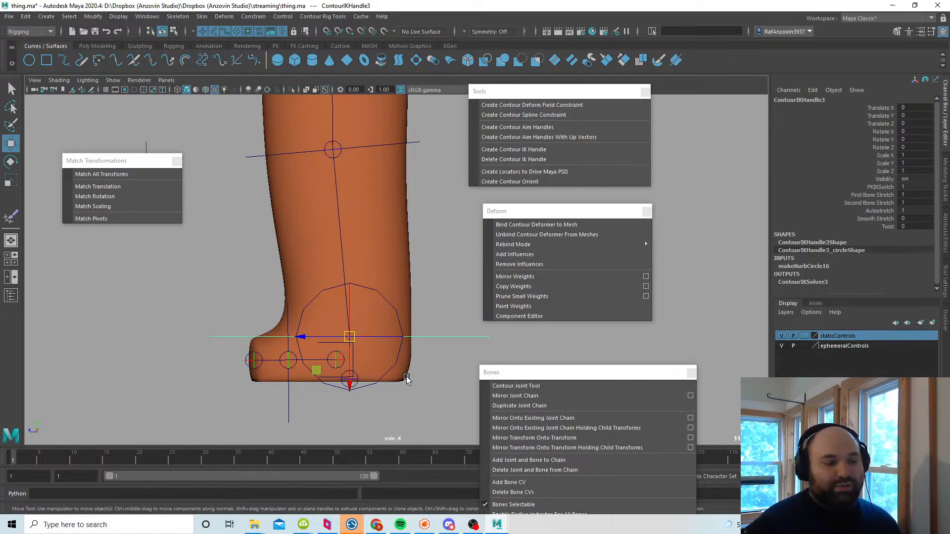
pyautogui.keyDown('alt'); pyautogui.moveTo(400, 379); pyautogui.dragTo(395, 373, button='middle'); pyautogui.keyUp('alt')
pyautogui.keyDown('alt'); pyautogui.moveTo(394, 372); pyautogui.dragTo(393, 382, button='right'); pyautogui.keyUp('alt')
pyautogui.moveTo(393, 382)
pyautogui.keyDown('alt'); pyautogui.mouseDown(button='middle')
pyautogui.moveTo(379, 405)
pyautogui.moveTo(401, 384)
pyautogui.mouseUp(button='middle'); pyautogui.keyUp('alt')
# Step: Examine the enlarged foot IK controls around both feet in the perspective view
pyautogui.press('space')
pyautogui.press('space')
pyautogui.keyDown('alt'); pyautogui.moveTo(395, 330); pyautogui.dragTo(374, 333); pyautogui.keyUp('alt')
pyautogui.keyDown('alt'); pyautogui.moveTo(374, 333); pyautogui.dragTo(441, 376, button='right'); pyautogui.keyUp('alt')
pyautogui.moveTo(405, 346)
pyautogui.keyDown('alt'); pyautogui.mouseDown(button='middle')
pyautogui.moveTo(415, 374)
pyautogui.moveTo(415, 348)
pyautogui.mouseUp(button='middle'); pyautogui.keyUp('alt')
pyautogui.keyDown('alt'); pyautogui.moveTo(416, 348); pyautogui.dragTo(425, 360, button='right'); pyautogui.keyUp('alt')
pyautogui.click(449, 337)
pyautogui.moveTo(425, 360)
pyautogui.keyDown('alt'); pyautogui.mouseDown(button='middle')
pyautogui.moveTo(428, 375)
pyautogui.moveTo(409, 361)
pyautogui.mouseUp(button='middle'); pyautogui.keyUp('alt')
pyautogui.click(435, 355)
pyautogui.keyDown('alt'); pyautogui.moveTo(409, 360); pyautogui.dragTo(421, 367, button='right'); pyautogui.keyUp('alt')
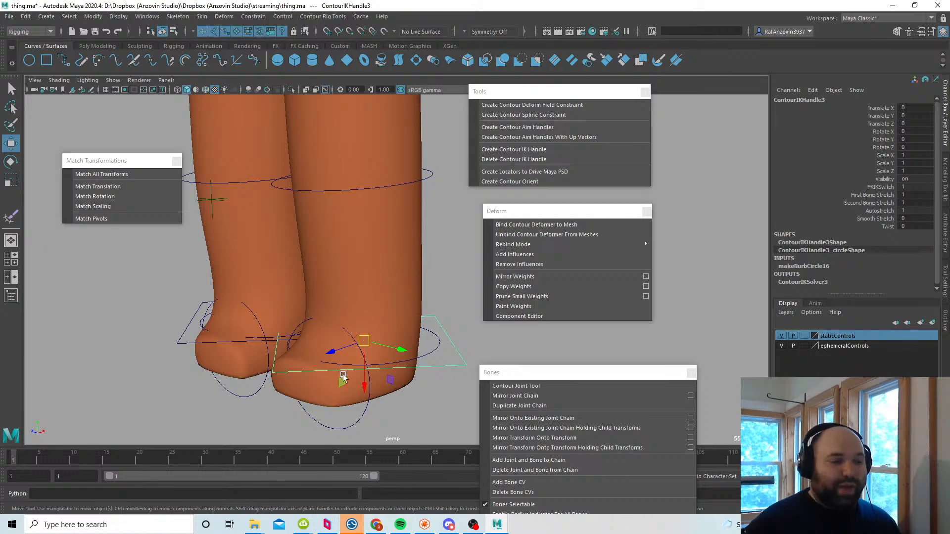
pyautogui.keyDown('alt'); pyautogui.moveTo(383, 394); pyautogui.dragTo(427, 385); pyautogui.keyUp('alt')
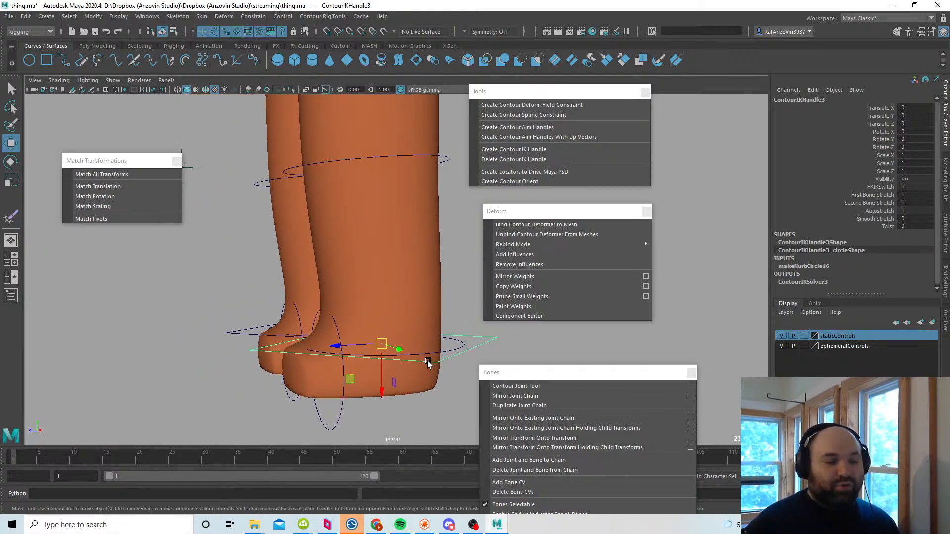
# Step: Show the scene's node hierarchy and deselect the foot IK control
pyautogui.keyDown('alt'); pyautogui.moveTo(376, 401); pyautogui.dragTo(411, 387); pyautogui.keyUp('alt')
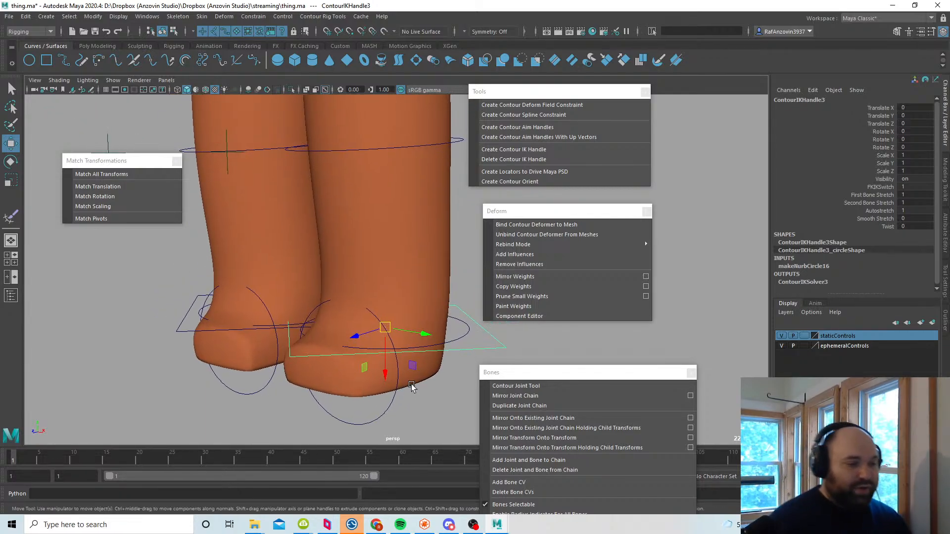
pyautogui.click(944, 319)
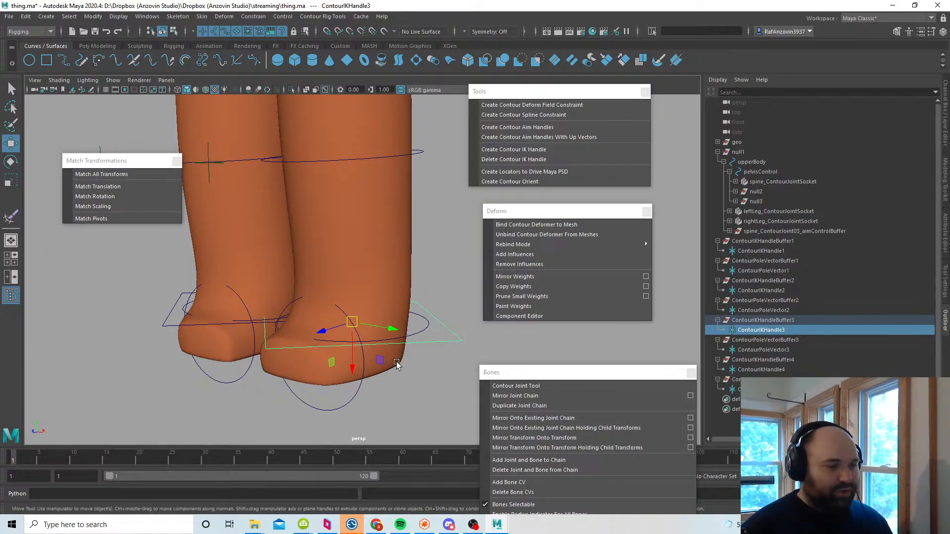
pyautogui.moveTo(394, 361)
pyautogui.keyDown('alt'); pyautogui.mouseDown()
pyautogui.moveTo(417, 373)
pyautogui.moveTo(401, 364)
pyautogui.mouseUp(); pyautogui.keyUp('alt')
pyautogui.click(430, 272)
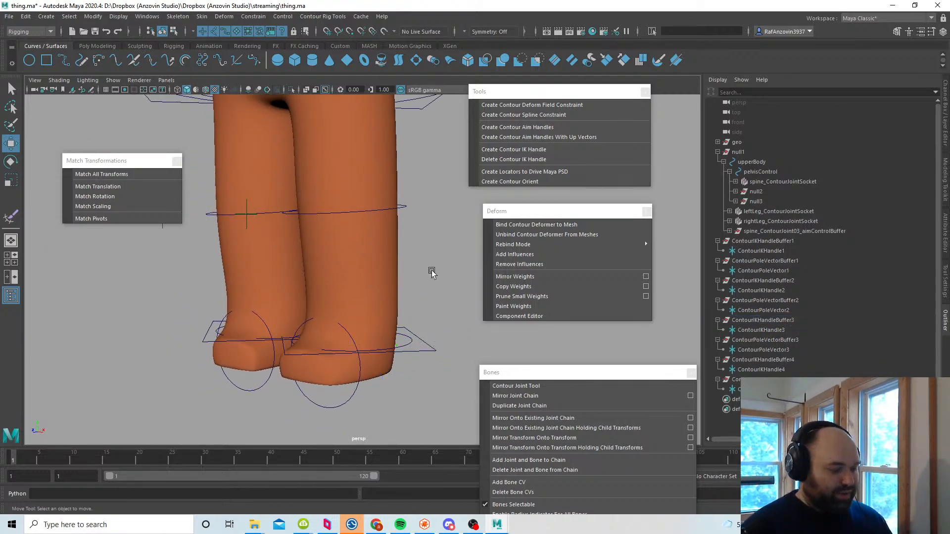
pyautogui.keyDown('alt'); pyautogui.moveTo(430, 303); pyautogui.dragTo(435, 275); pyautogui.keyUp('alt')
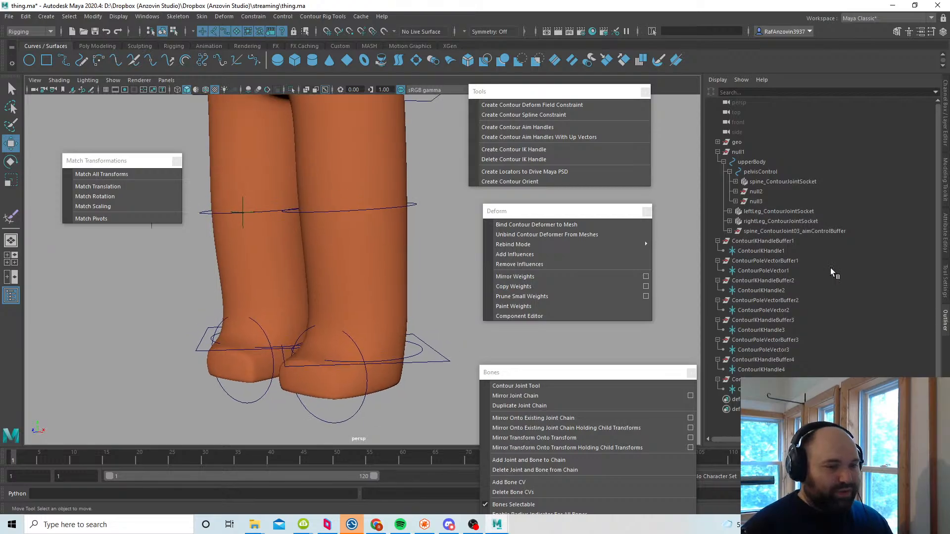
# Step: Rename ContourIKHandle1, the left hand's IK handle, as leftHandControl
pyautogui.click(774, 251)
pyautogui.keyDown('alt'); pyautogui.moveTo(396, 308); pyautogui.dragTo(399, 363, button='middle'); pyautogui.keyUp('alt')
pyautogui.keyDown('alt'); pyautogui.moveTo(399, 363); pyautogui.dragTo(353, 294, button='right'); pyautogui.keyUp('alt')
pyautogui.keyDown('alt'); pyautogui.moveTo(353, 296); pyautogui.dragTo(376, 297); pyautogui.keyUp('alt')
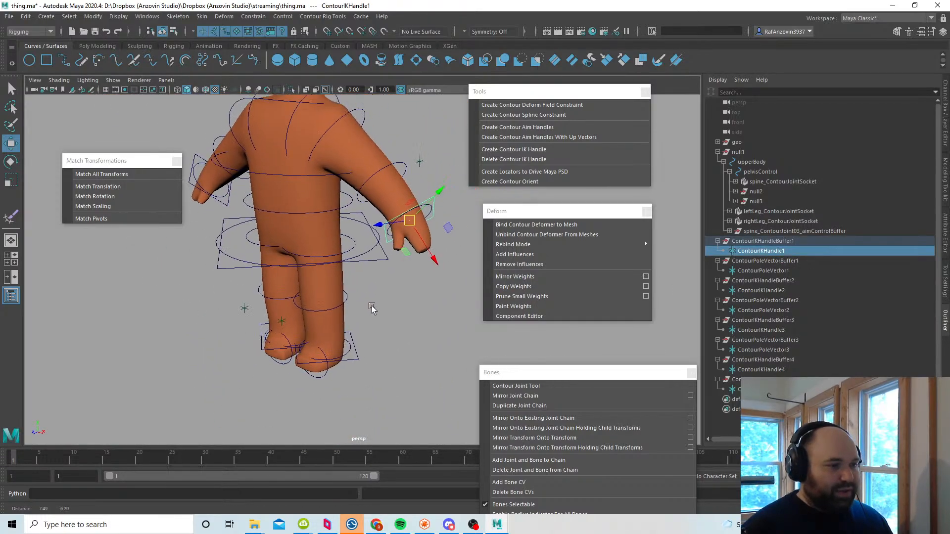
pyautogui.doubleClick(778, 251)
pyautogui.write('leftHandCoint')
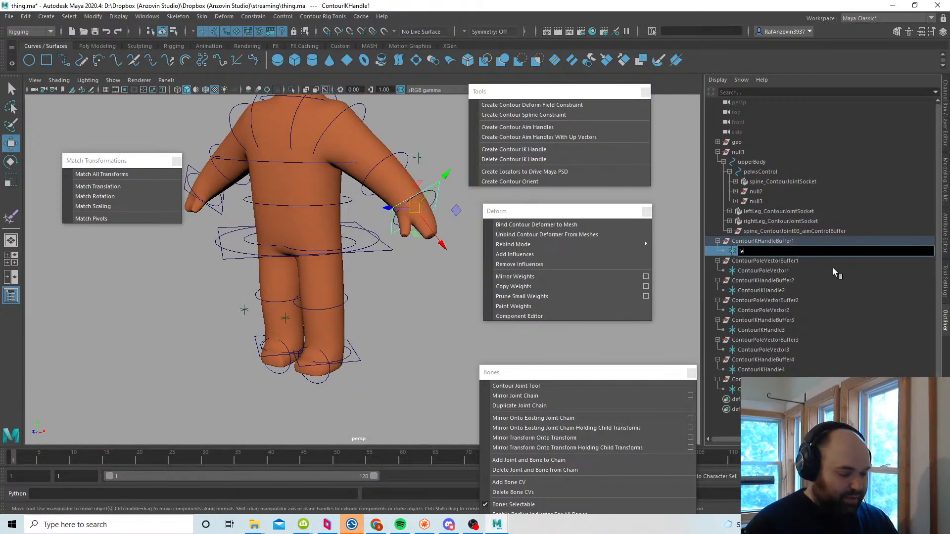
pyautogui.press('BackSpace')
pyautogui.press('BackSpace')
pyautogui.press('BackSpace')
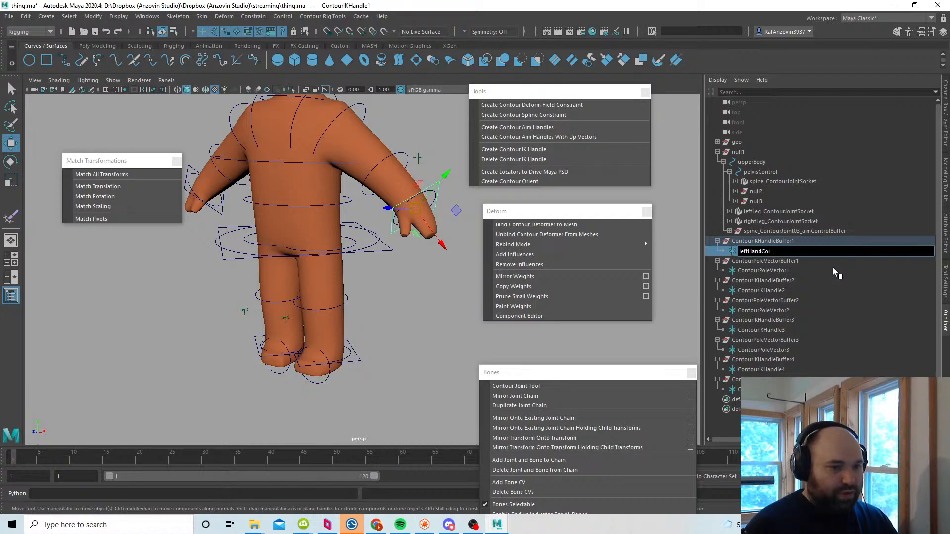
pyautogui.write('ntrol')
pyautogui.press('Return')
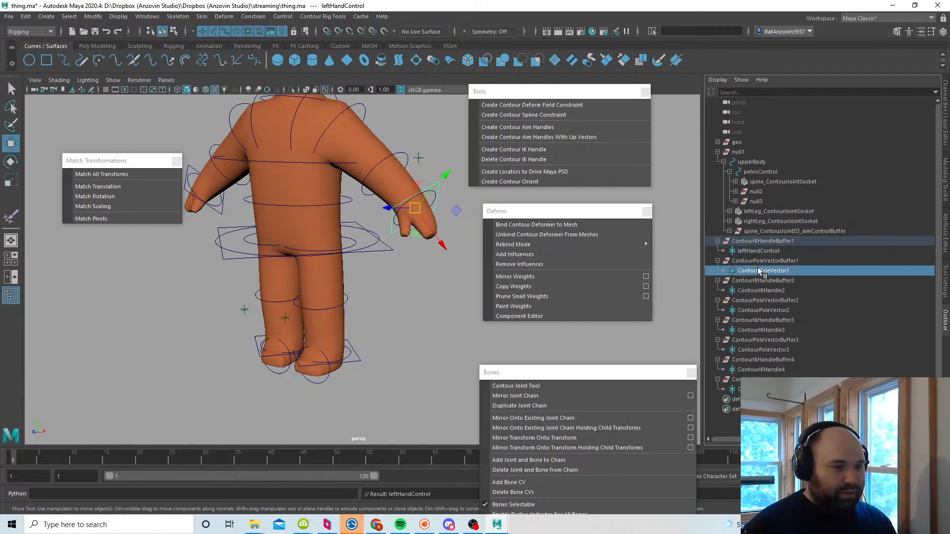
# Step: Rename ContourPoleVector1, the left arm's pole vector, as lefthandPV
pyautogui.click(761, 271)
pyautogui.doubleClick(762, 270)
pyautogui.write('le')
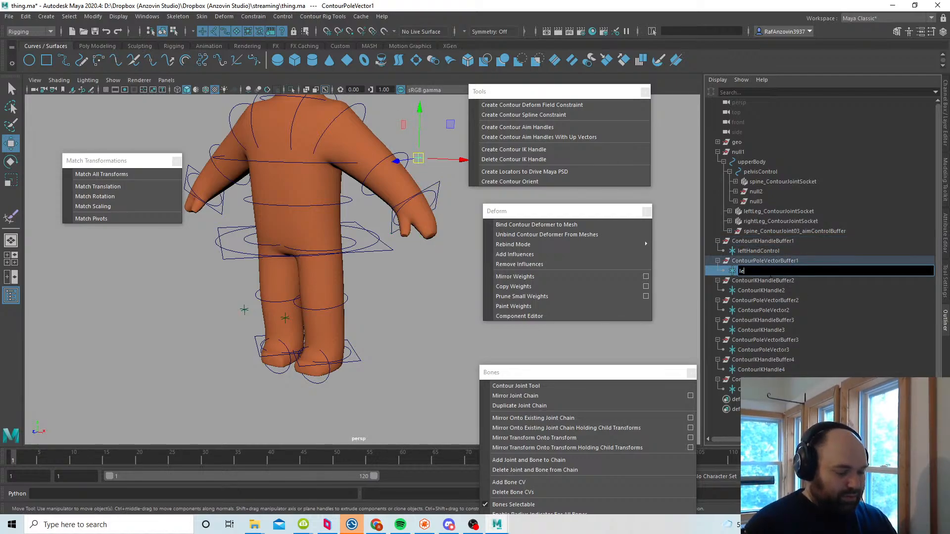
pyautogui.write('fthandPV')
pyautogui.press('Return')
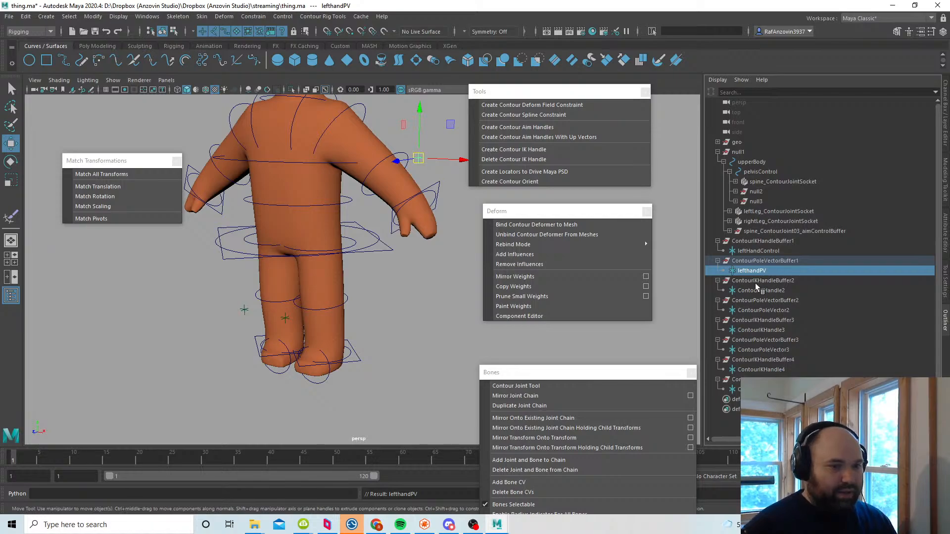
# Step: Rename ContourIKHandle2, the right hand's IK handle, as rightHandControl
pyautogui.doubleClick(753, 290)
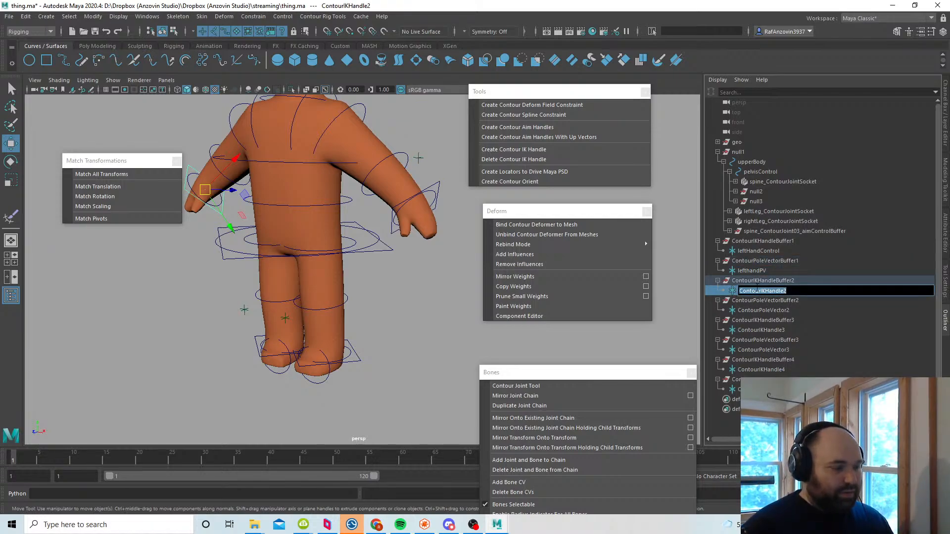
pyautogui.write('rightHandControl')
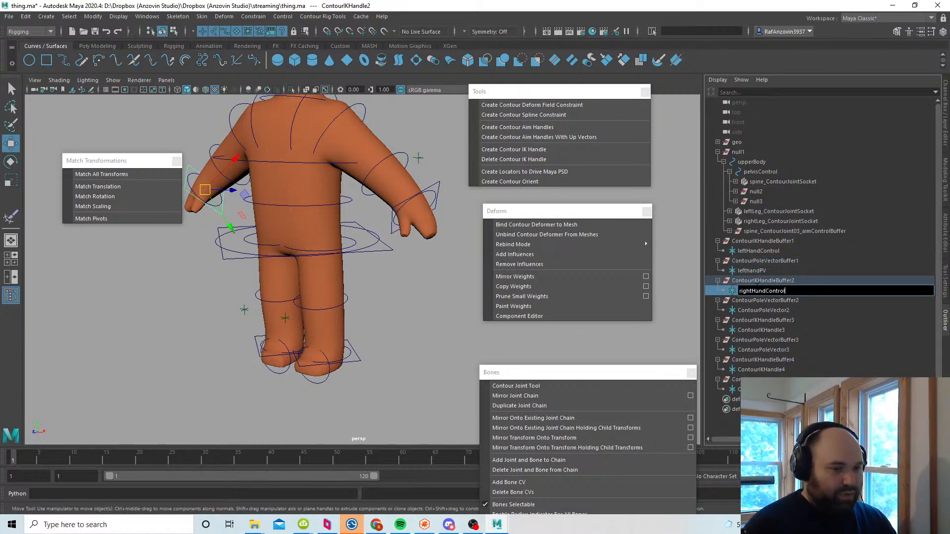
pyautogui.press('Return')
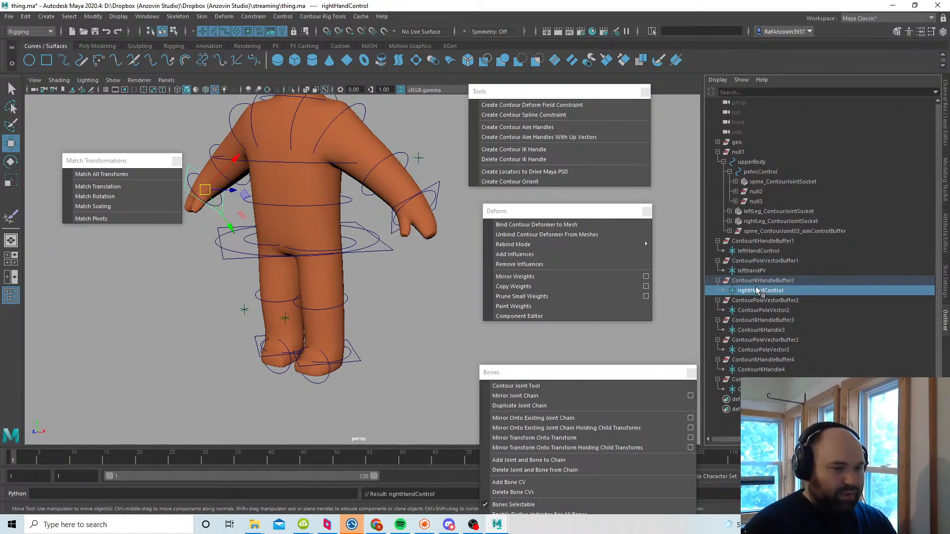
# Step: Rename ContourPoleVector2, the right arm's pole vector, as rightHandPV
pyautogui.doubleClick(781, 310)
pyautogui.click(780, 311)
pyautogui.hotkey('ctrl', 'a')
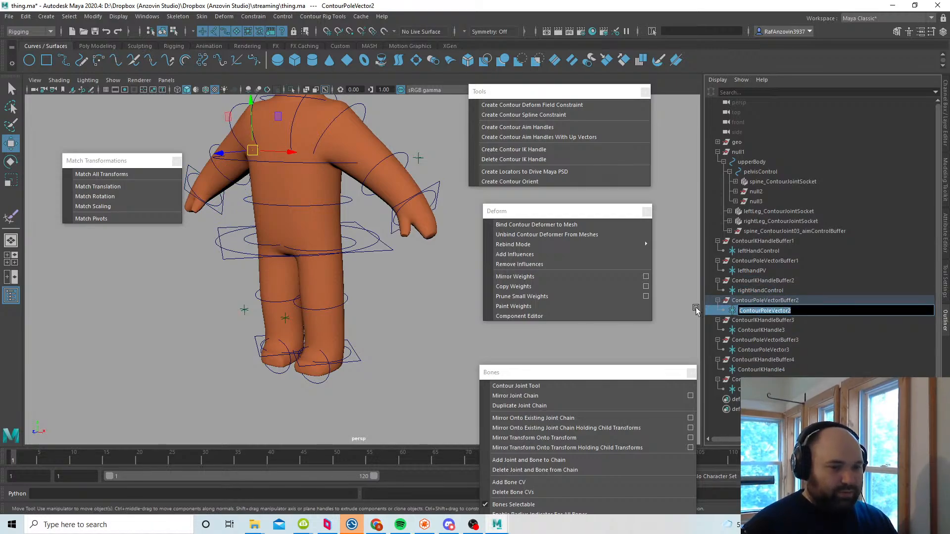
pyautogui.write('rightHandPV')
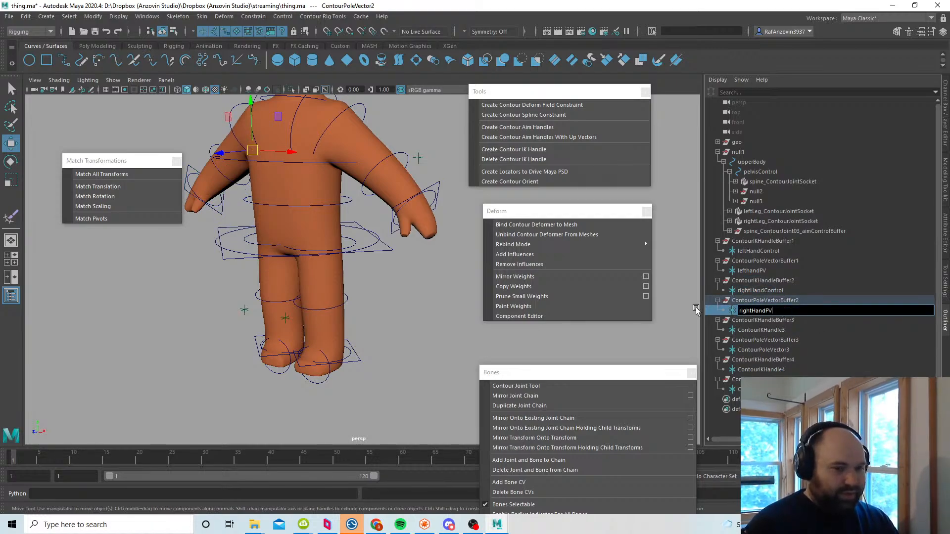
pyautogui.press('Return')
# Step: Rename ContourIKHandle3, the left foot's IK handle, as leftFootControl
pyautogui.click(771, 330)
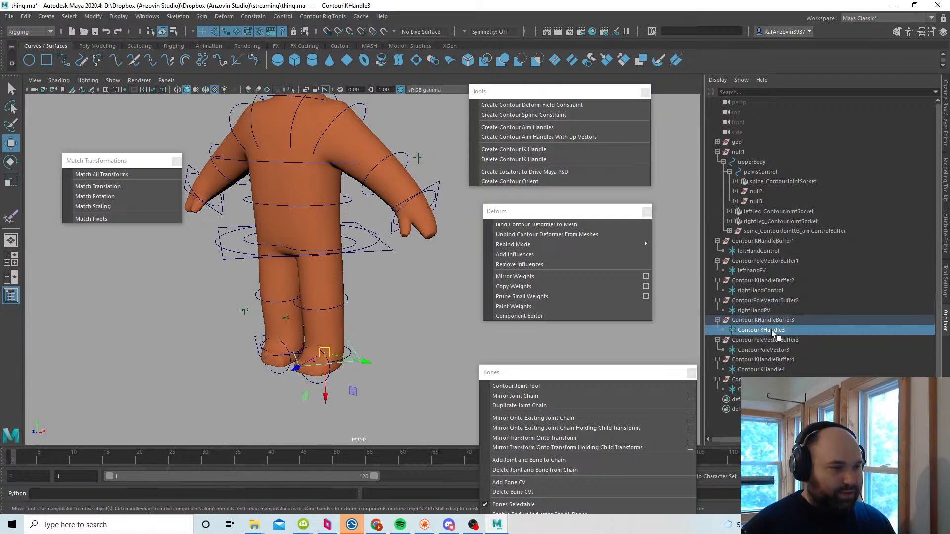
pyautogui.doubleClick(771, 330)
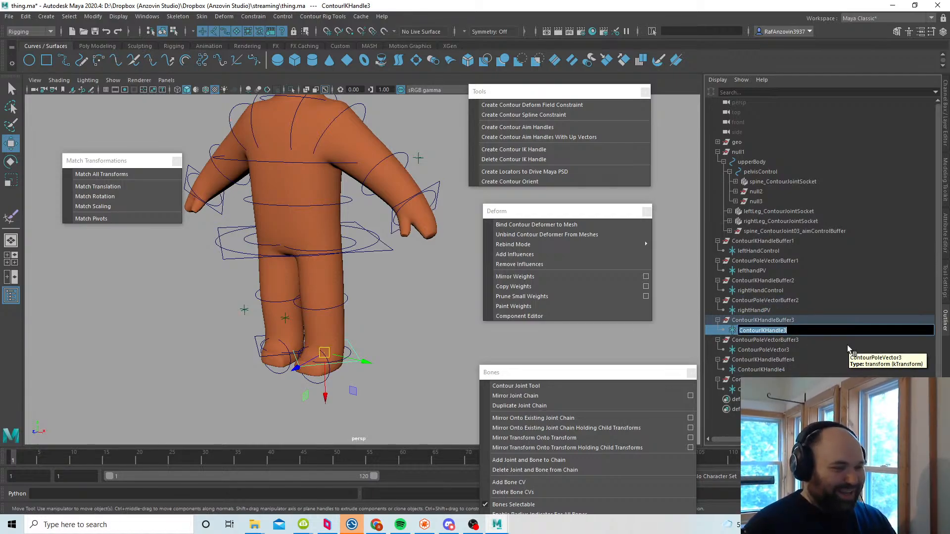
pyautogui.write('leftFoot')
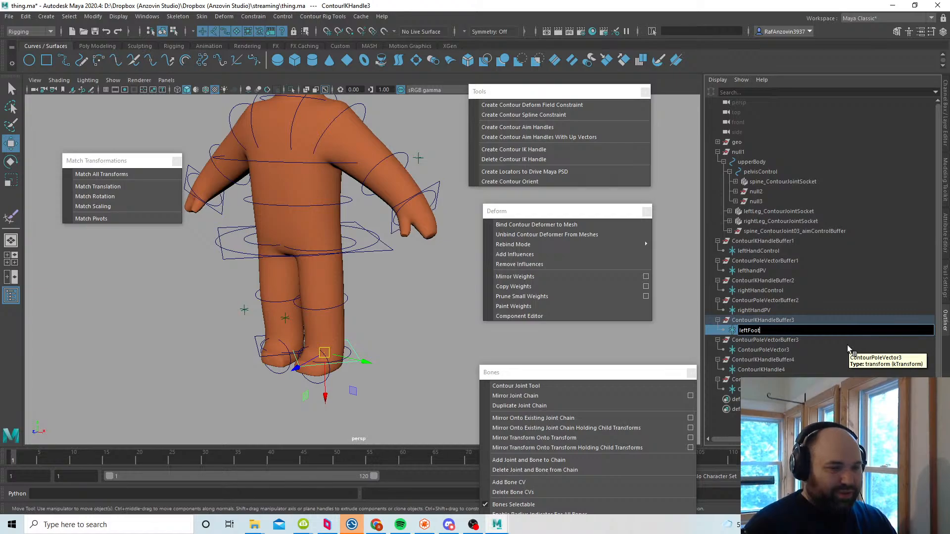
pyautogui.write('Control')
pyautogui.press('Return')
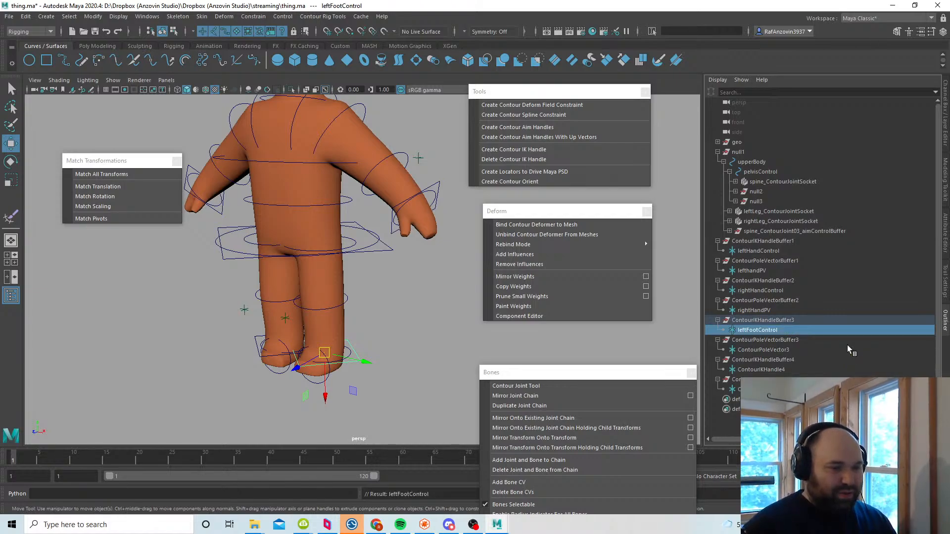
pyautogui.doubleClick(758, 331)
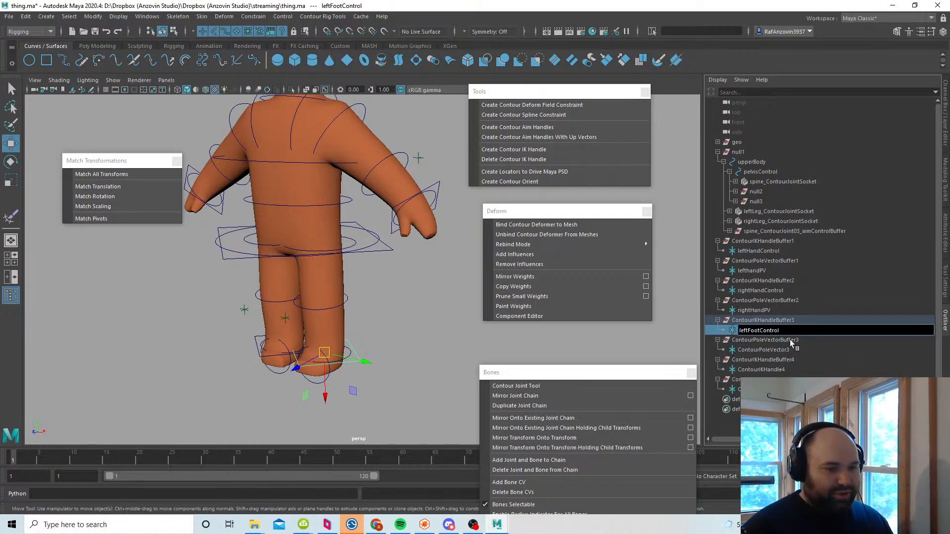
# Step: Add IK to both hand control names, making them leftHandIKControl and rightHandIKControl
pyautogui.doubleClick(773, 251)
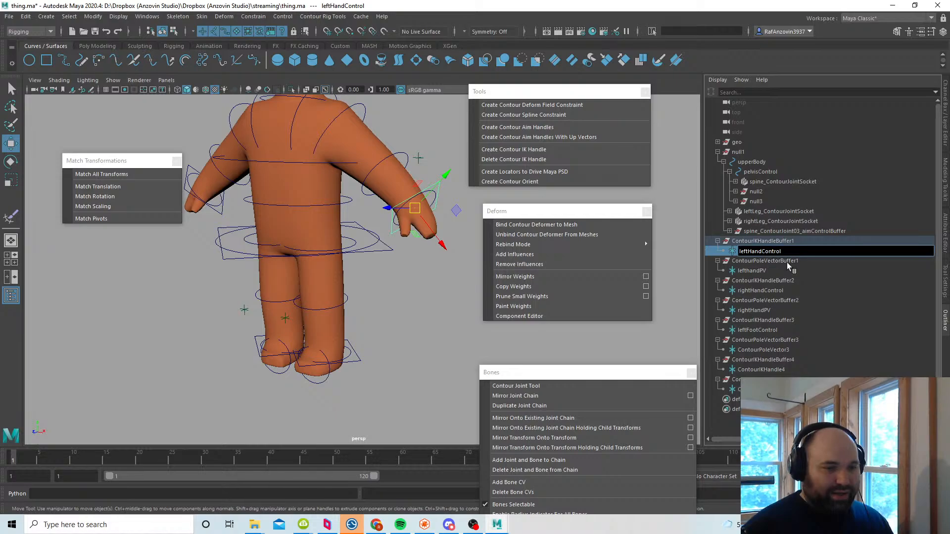
pyautogui.write('IK')
pyautogui.press('Return')
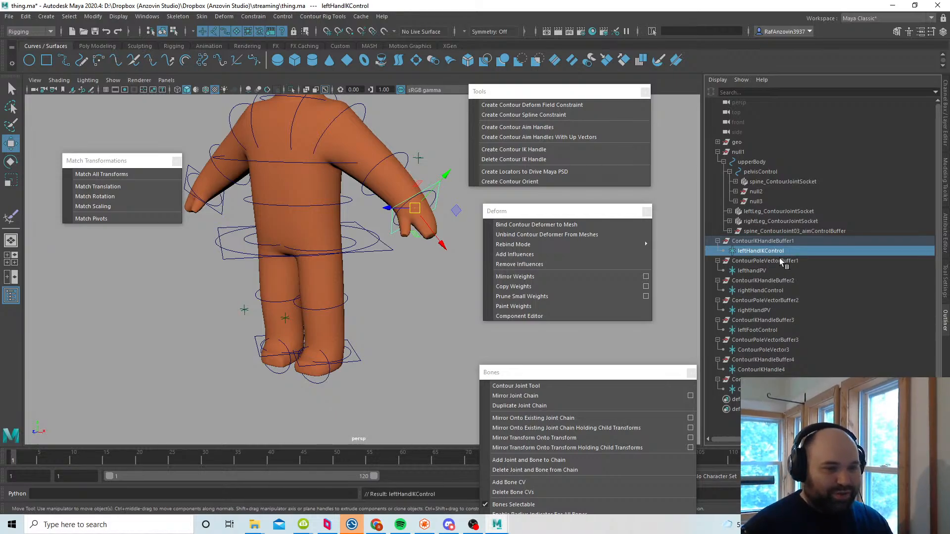
pyautogui.doubleClick(759, 291)
pyautogui.click(766, 290)
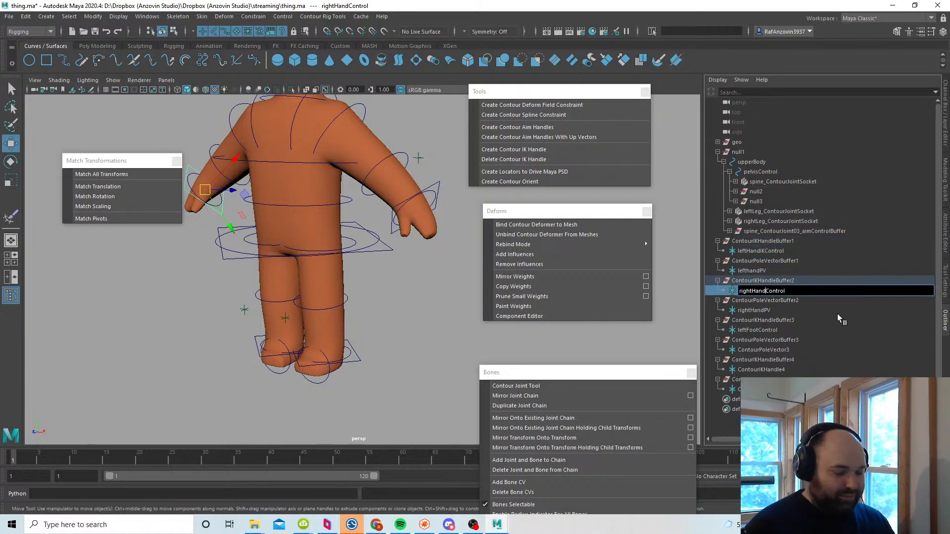
pyautogui.write('IK')
pyautogui.press('Return')
# Step: Add IK to the left foot control's name, making it leftFootIKControl
pyautogui.click(763, 311)
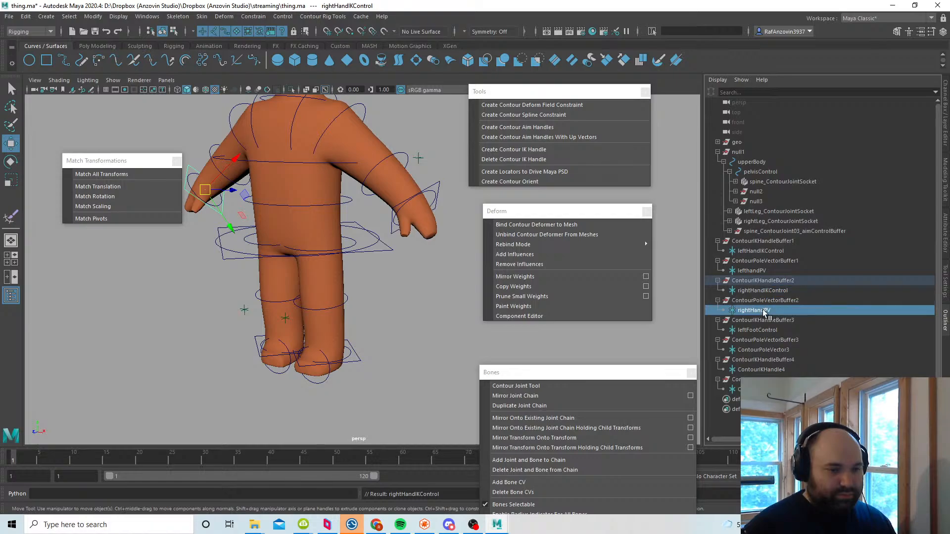
pyautogui.doubleClick(757, 330)
pyautogui.click(759, 330)
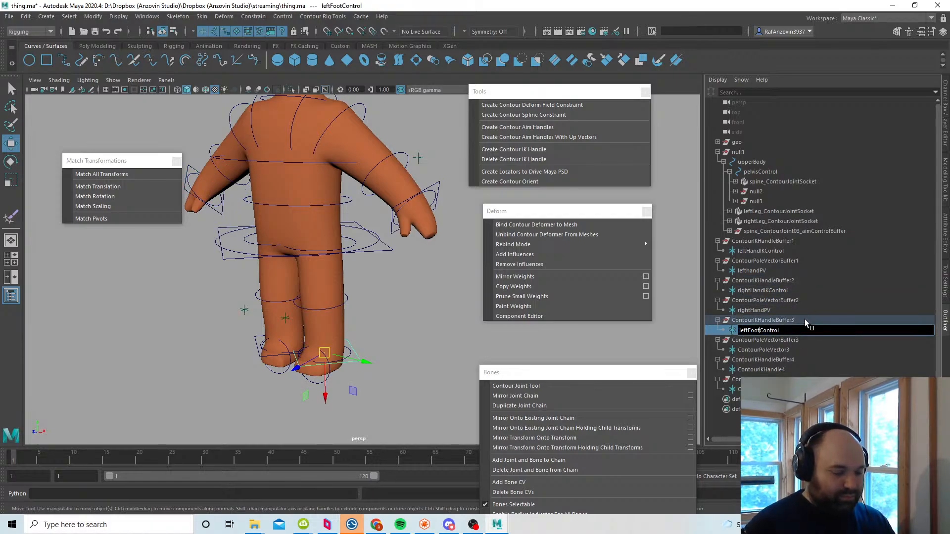
pyautogui.write('IK')
pyautogui.press('Return')
# Step: Rename ContourPoleVector3, the left leg's pole vector, as leftFootPV
pyautogui.click(763, 350)
pyautogui.doubleClick(762, 350)
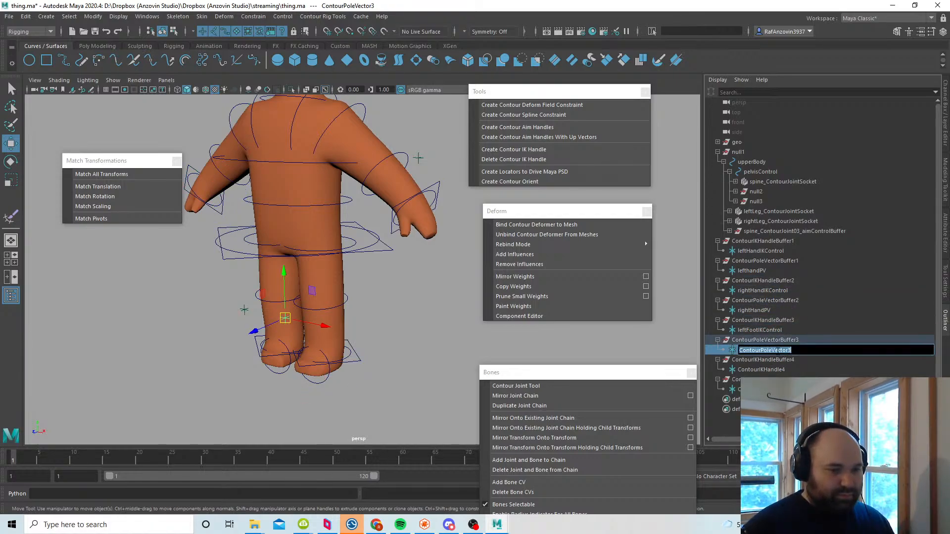
pyautogui.write('leftFoot')
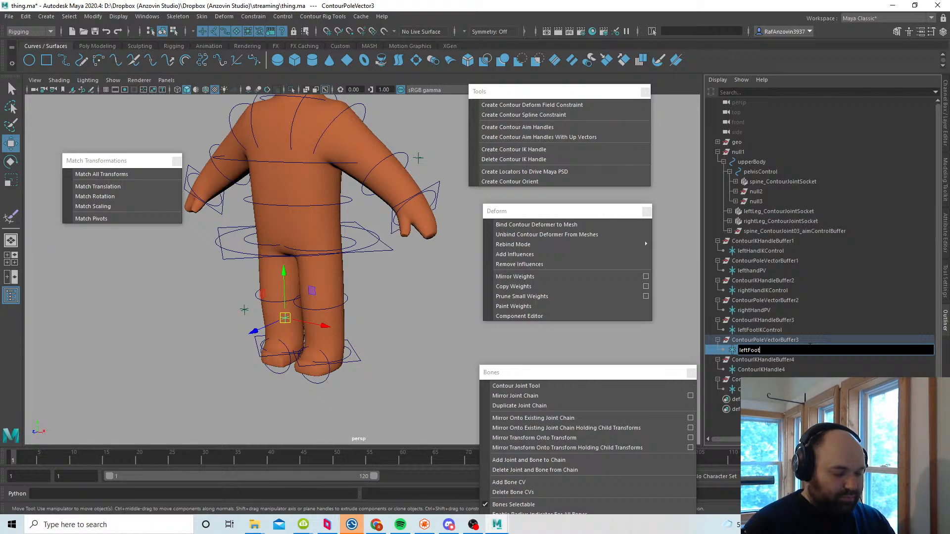
pyautogui.write('PV')
pyautogui.press('Return')
# Step: Rename ContourIKHandle4, the right foot's IK handle, as rightFootIKControl
pyautogui.click(777, 370)
pyautogui.doubleClick(778, 370)
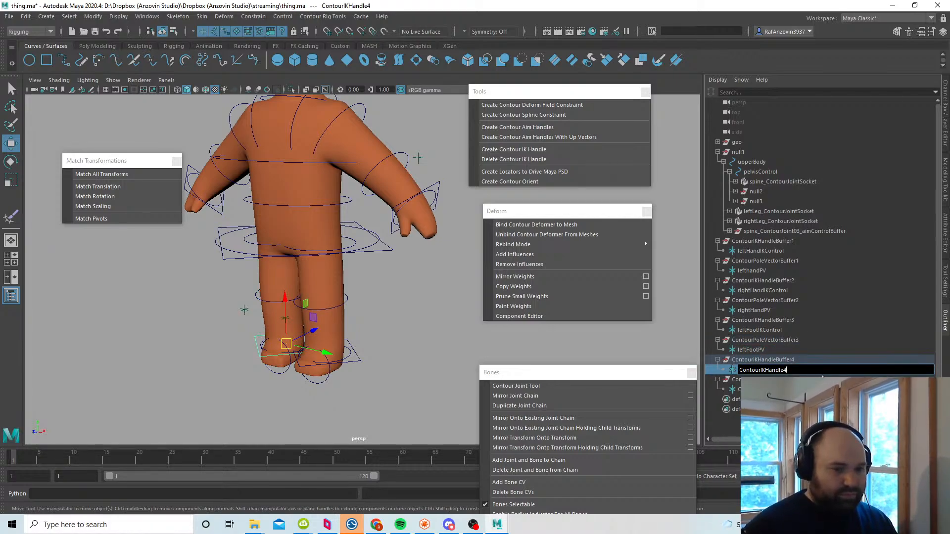
pyautogui.hotkey('ctrl', 'a')
pyautogui.write('right')
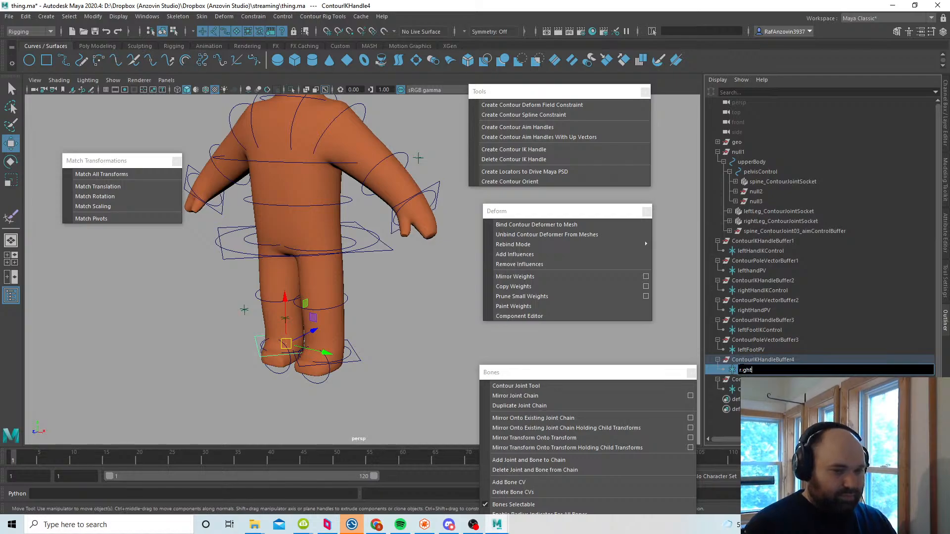
pyautogui.write('Foot')
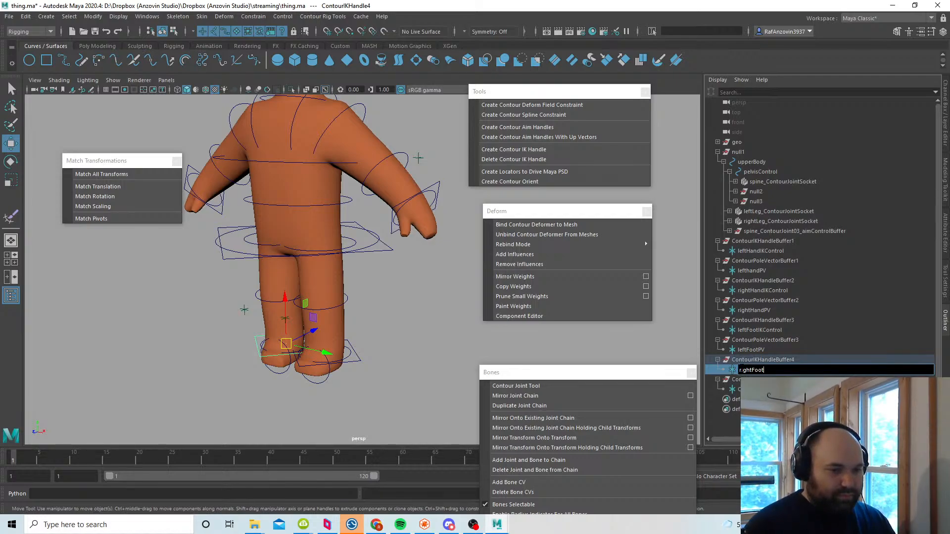
pyautogui.write('IKControl')
pyautogui.press('Return')
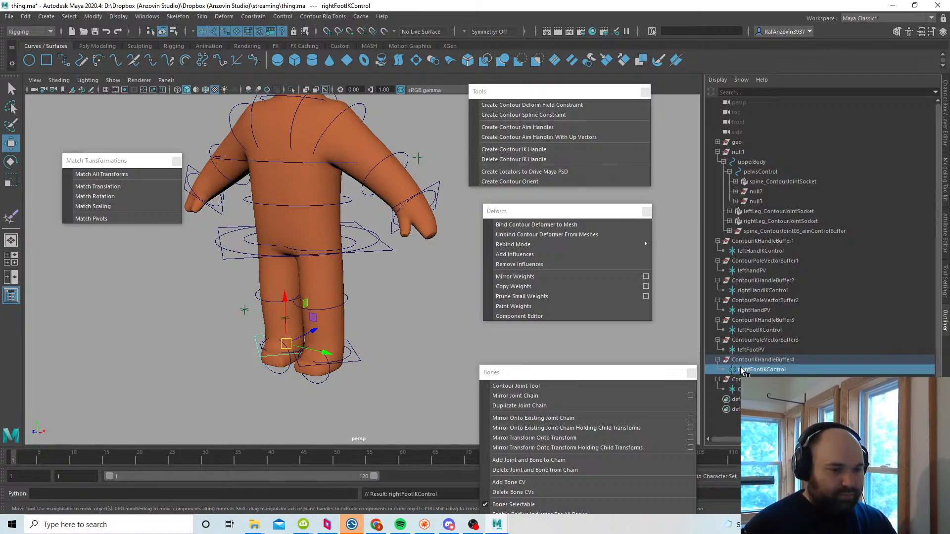
# Step: Rename ContourPoleVector4, the right leg's pole vector, deselect it and save the scene
pyautogui.doubleClick(740, 389)
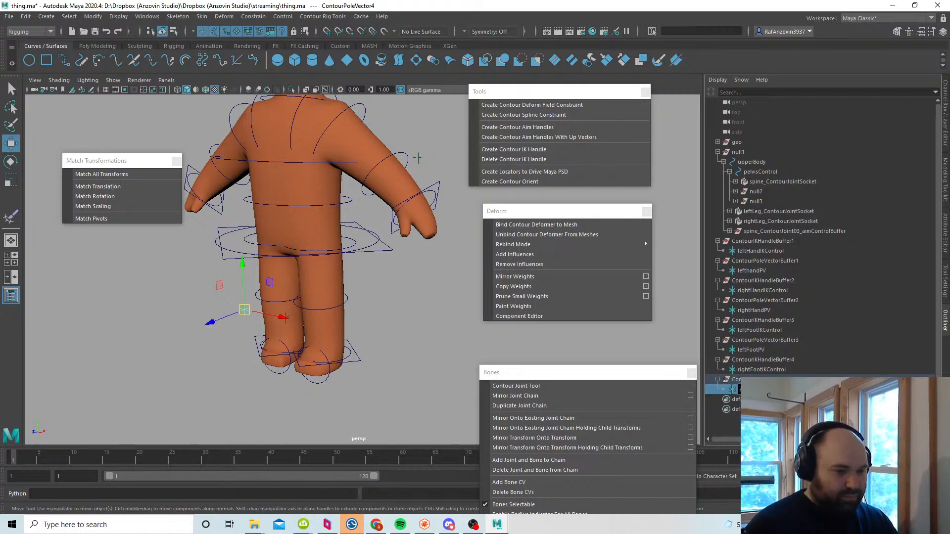
pyautogui.press('Return')
pyautogui.keyDown('alt'); pyautogui.moveTo(382, 317); pyautogui.dragTo(401, 341); pyautogui.keyUp('alt')
pyautogui.click(402, 311)
pyautogui.hotkey('ctrl', 's')
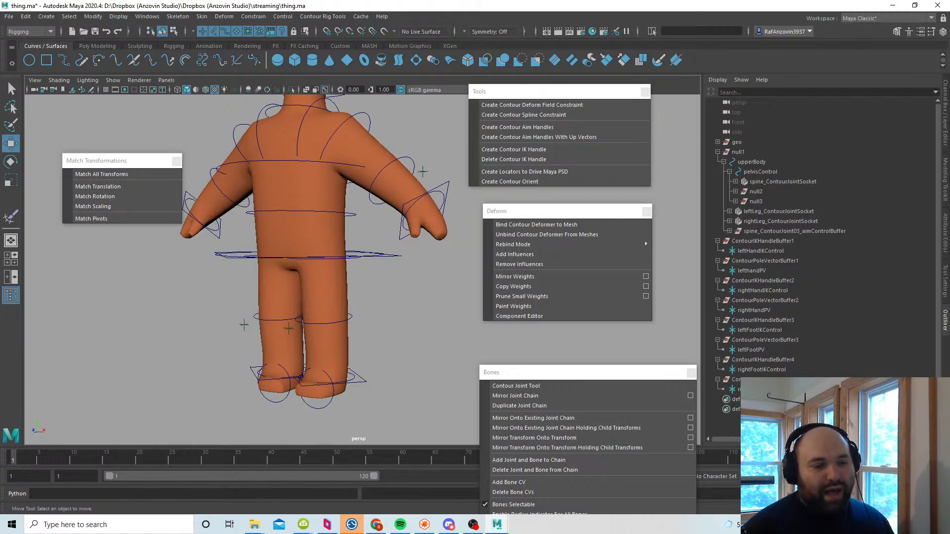
# Step: Examine the buffer nodes above the hand and foot IK controls and their pole vectors
pyautogui.click(775, 379)
pyautogui.click(780, 360)
pyautogui.click(784, 340)
pyautogui.click(786, 320)
pyautogui.click(783, 291)
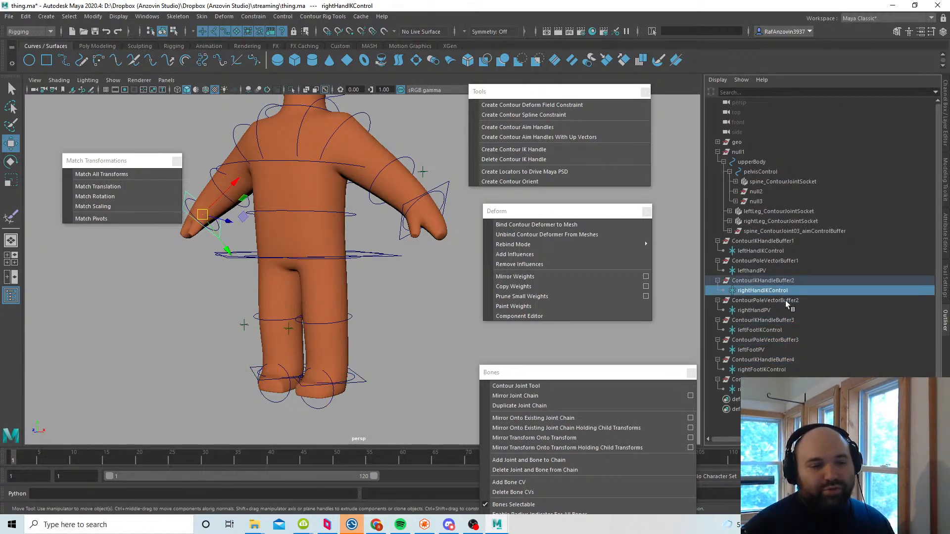
pyautogui.click(785, 301)
pyautogui.click(783, 281)
pyautogui.click(781, 250)
pyautogui.click(779, 240)
pyautogui.click(411, 362)
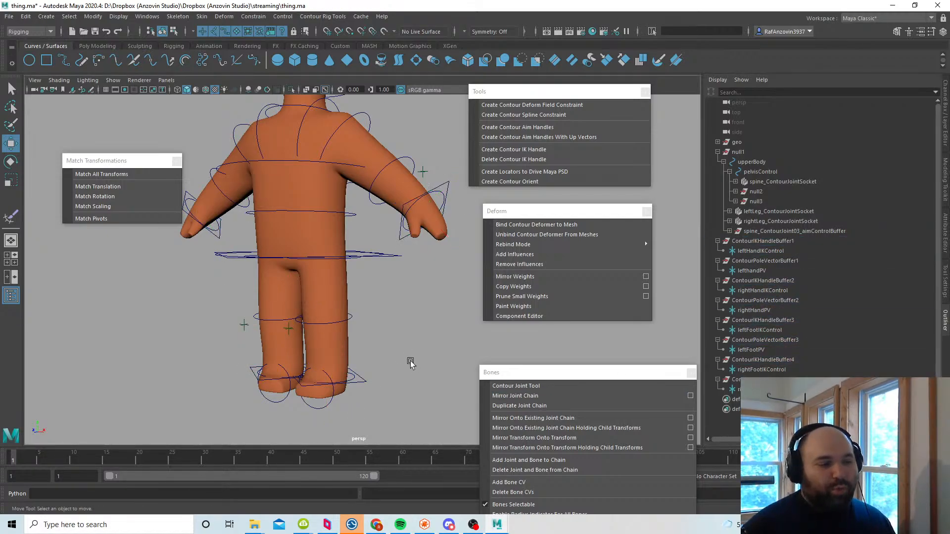
# Step: Save the scene
pyautogui.scroll(-1, 406, 379)
pyautogui.keyDown('alt'); pyautogui.moveTo(411, 362); pyautogui.dragTo(392, 357, button='middle'); pyautogui.keyUp('alt')
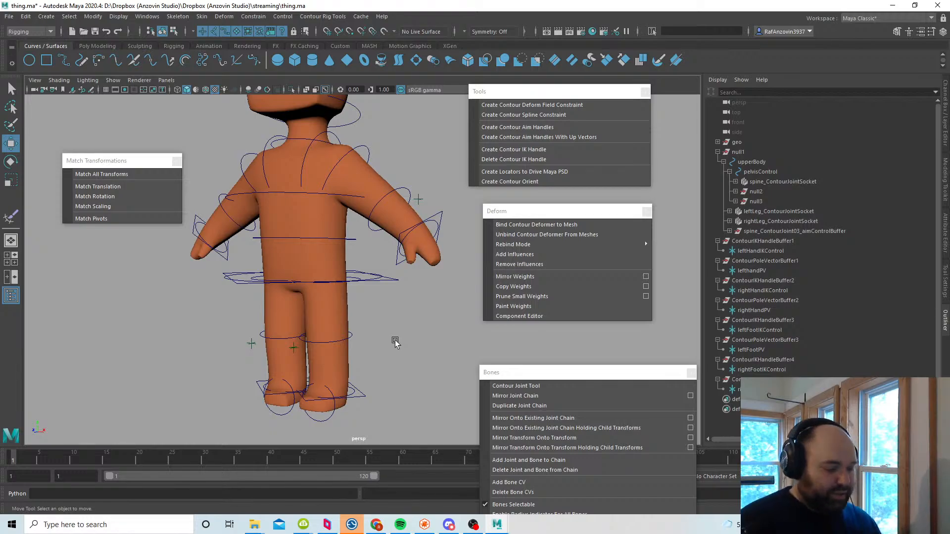
pyautogui.hotkey('ctrl', 's')
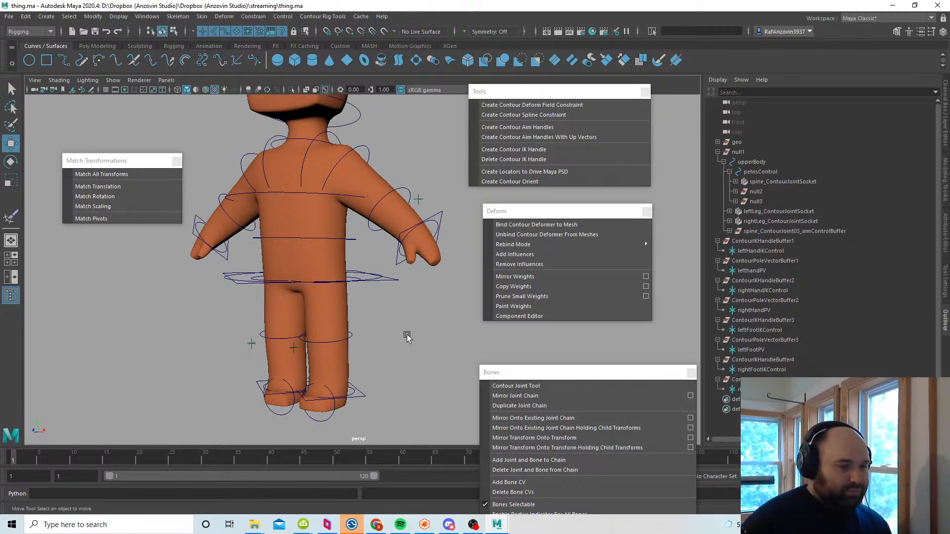
# Step: Examine the left foot IK control's custom attributes from FKIKSwitch through Twist
pyautogui.keyDown('alt'); pyautogui.moveTo(417, 352); pyautogui.dragTo(410, 357, button='right'); pyautogui.keyUp('alt')
pyautogui.keyDown('alt'); pyautogui.moveTo(414, 395); pyautogui.dragTo(417, 381, button='middle'); pyautogui.keyUp('alt')
pyautogui.keyDown('alt'); pyautogui.moveTo(418, 381); pyautogui.dragTo(362, 377); pyautogui.keyUp('alt')
pyautogui.click(759, 330)
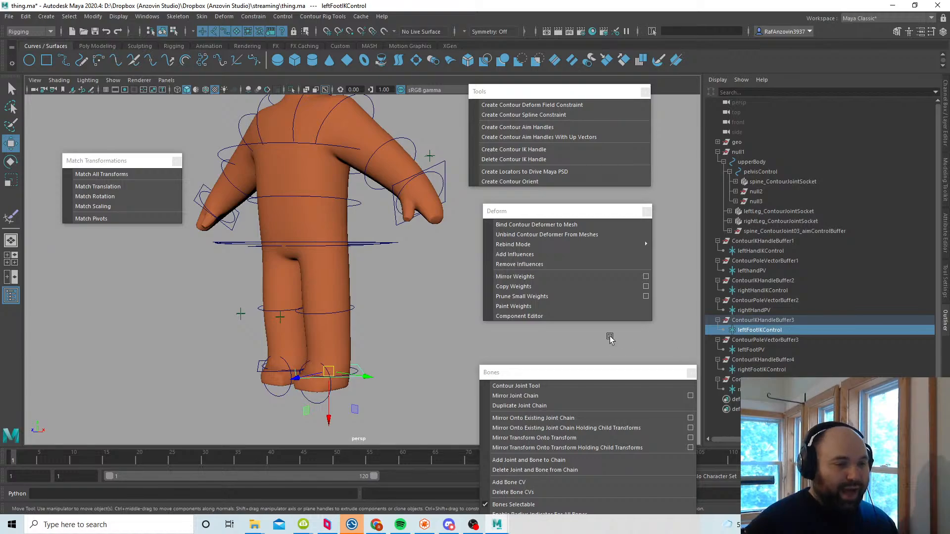
pyautogui.click(945, 122)
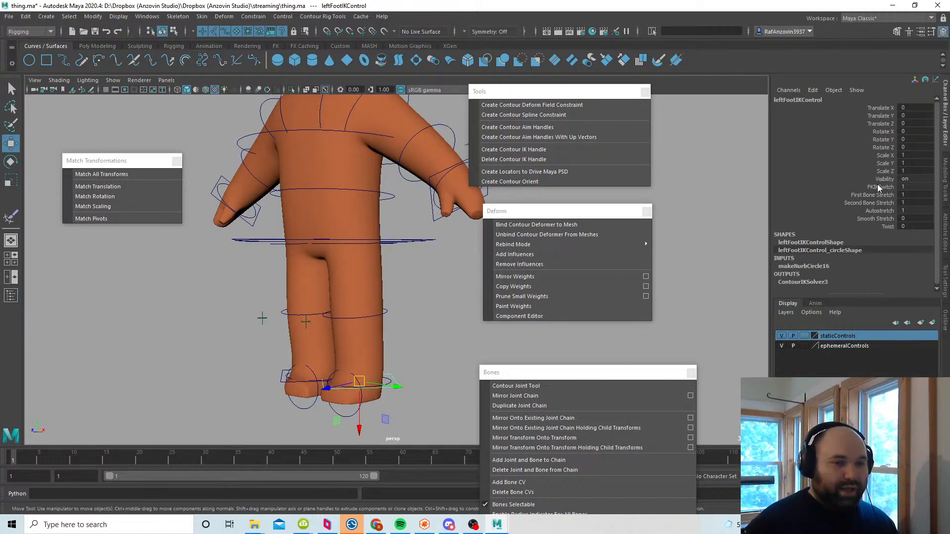
pyautogui.moveTo(877, 184); pyautogui.dragTo(886, 226)
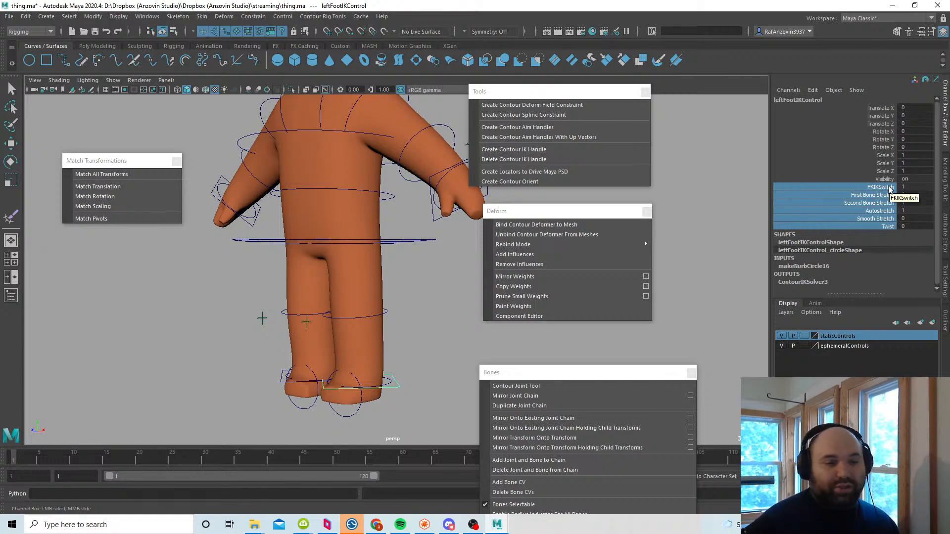
pyautogui.press('w')
pyautogui.click(406, 394)
pyautogui.click(395, 382)
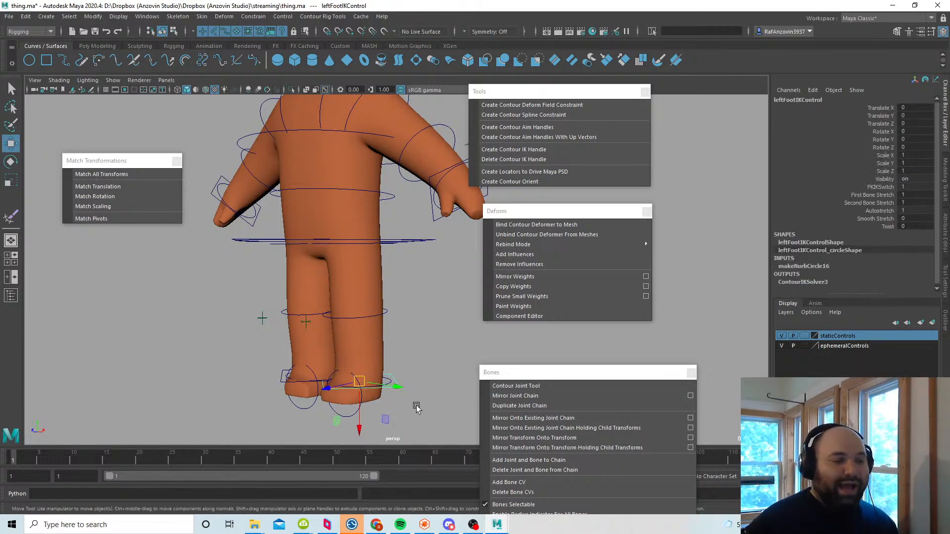
# Step: Try raising the left foot with its IK control and undo the move
pyautogui.keyDown('alt'); pyautogui.moveTo(415, 405); pyautogui.dragTo(394, 400); pyautogui.keyUp('alt')
pyautogui.keyDown('alt'); pyautogui.moveTo(394, 400); pyautogui.dragTo(406, 382, button='middle'); pyautogui.keyUp('alt')
pyautogui.keyDown('alt'); pyautogui.moveTo(406, 382); pyautogui.dragTo(428, 400, button='right'); pyautogui.keyUp('alt')
pyautogui.moveTo(396, 402)
pyautogui.keyDown('alt'); pyautogui.mouseDown()
pyautogui.moveTo(405, 402)
pyautogui.moveTo(399, 398)
pyautogui.mouseUp(); pyautogui.keyUp('alt')
pyautogui.keyDown('alt'); pyautogui.moveTo(399, 398); pyautogui.dragTo(402, 391, button='middle'); pyautogui.keyUp('alt')
pyautogui.keyDown('alt'); pyautogui.moveTo(401, 393); pyautogui.dragTo(403, 407); pyautogui.keyUp('alt')
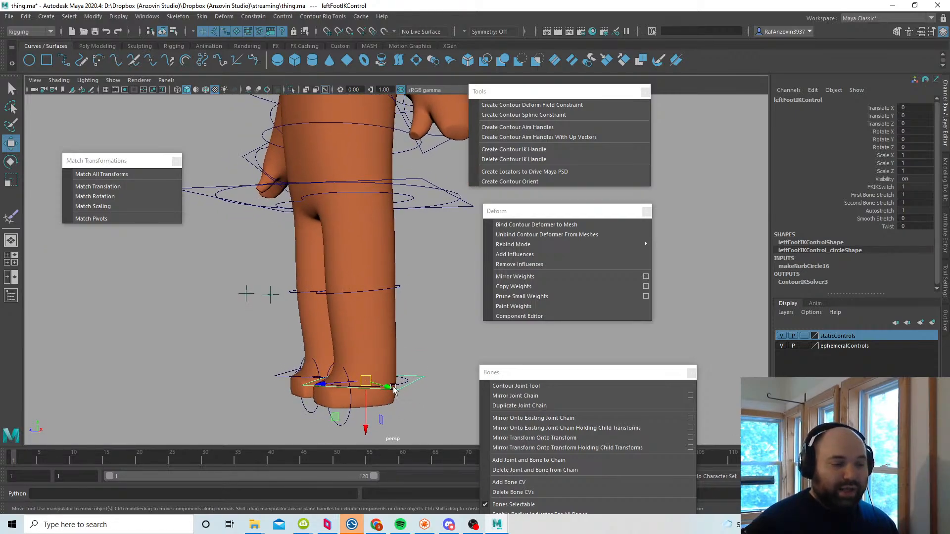
pyautogui.moveTo(370, 378); pyautogui.dragTo(373, 365)
pyautogui.hotkey('ctrl', 'z')
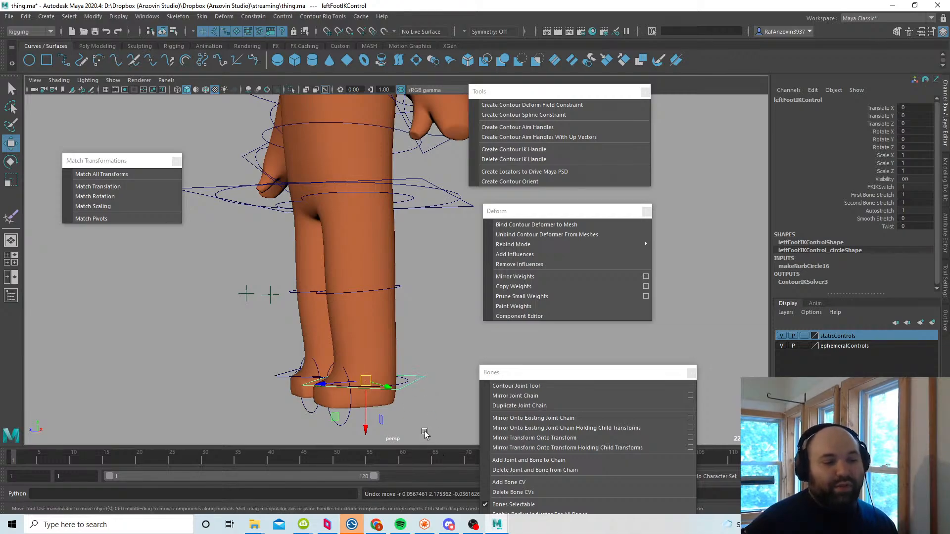
# Step: Inspect the left ankle's joint control and the left foot IK control, including the IK control's curve shape attributes
pyautogui.click(417, 417)
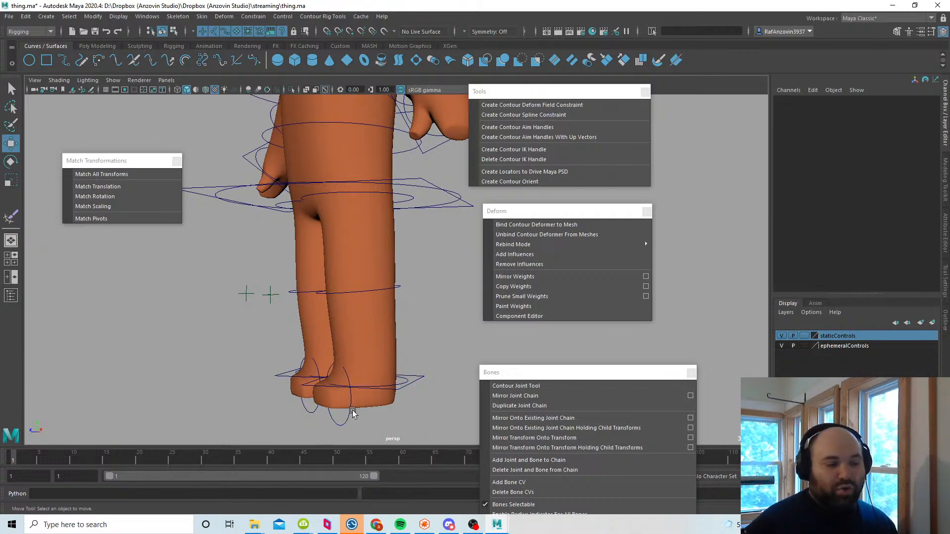
pyautogui.click(404, 381)
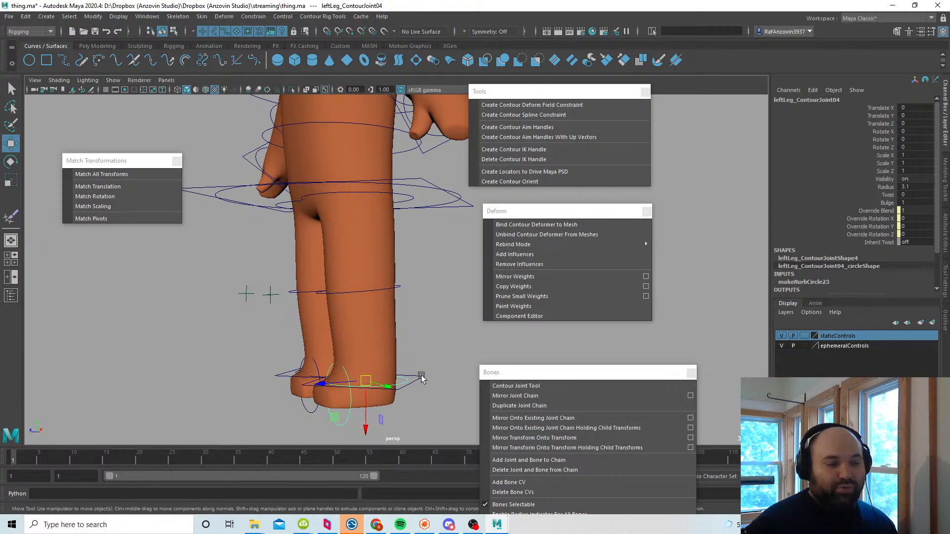
pyautogui.keyDown('alt'); pyautogui.moveTo(439, 412); pyautogui.dragTo(363, 388); pyautogui.keyUp('alt')
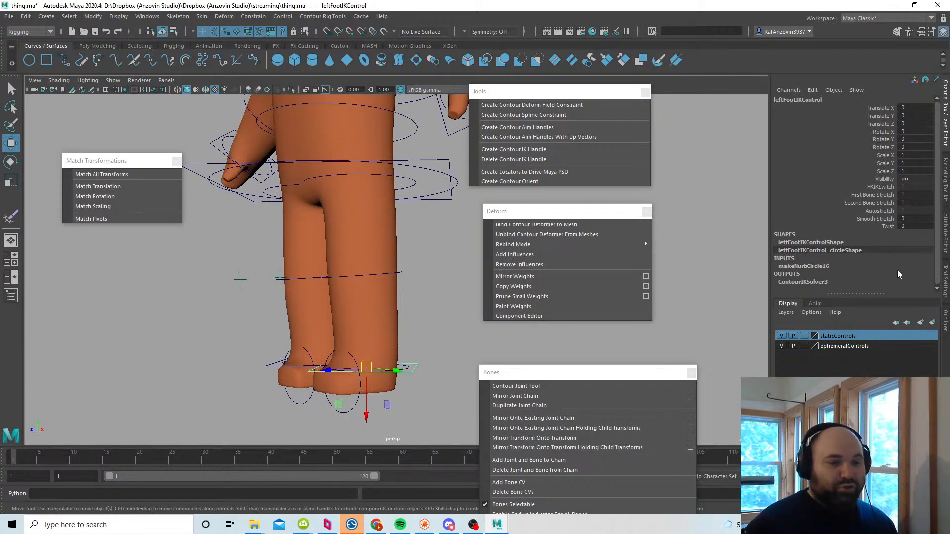
pyautogui.click(945, 241)
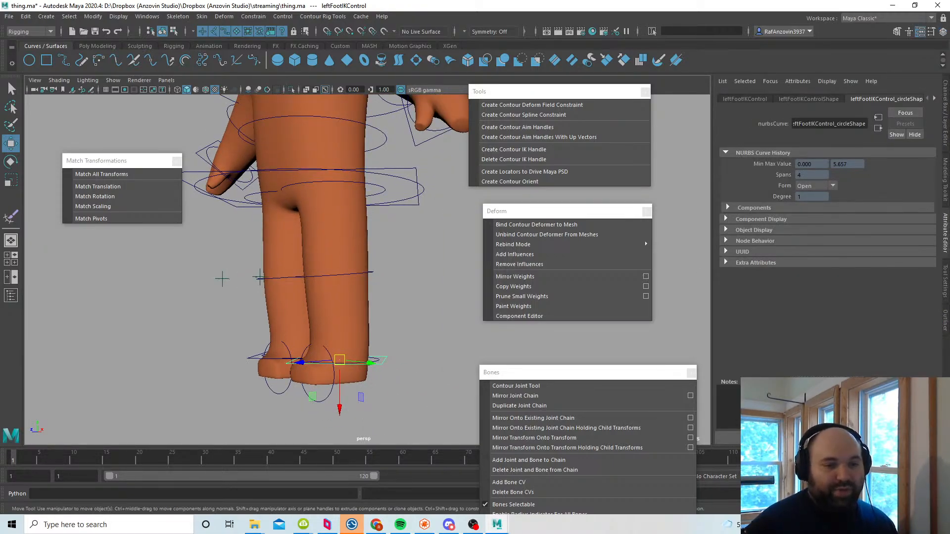
# Step: Duplicate leftFootIKControl and rightFootIKControl together
pyautogui.click(945, 324)
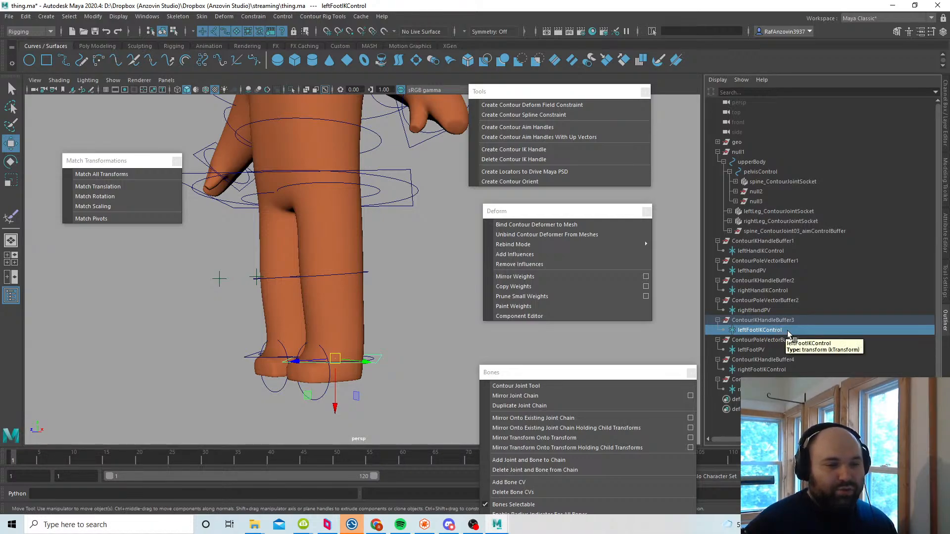
pyautogui.keyDown('ctrl'); pyautogui.click(776, 370); pyautogui.keyUp('ctrl')
pyautogui.hotkey('ctrl', 'd')
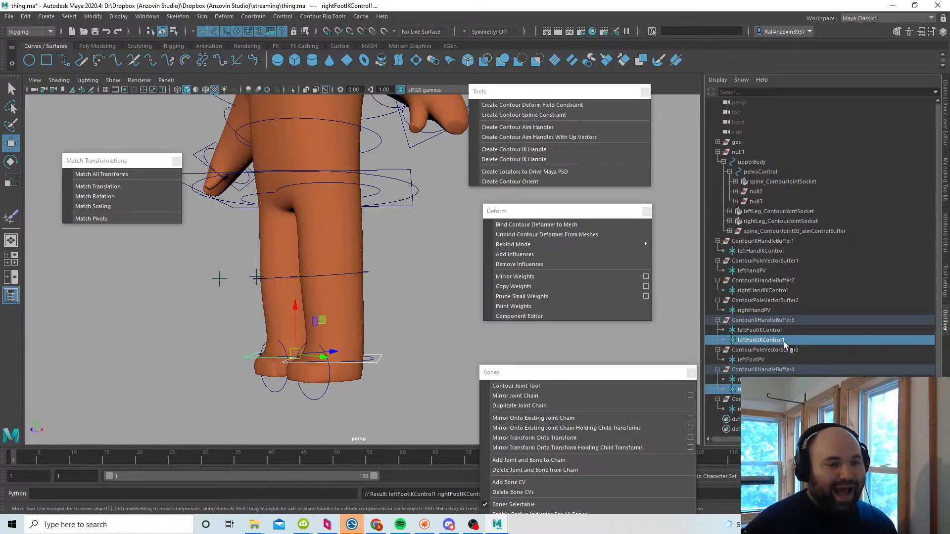
# Step: Display shape nodes in the Outliner and expand the original left and right foot IK controls
pyautogui.click(759, 330)
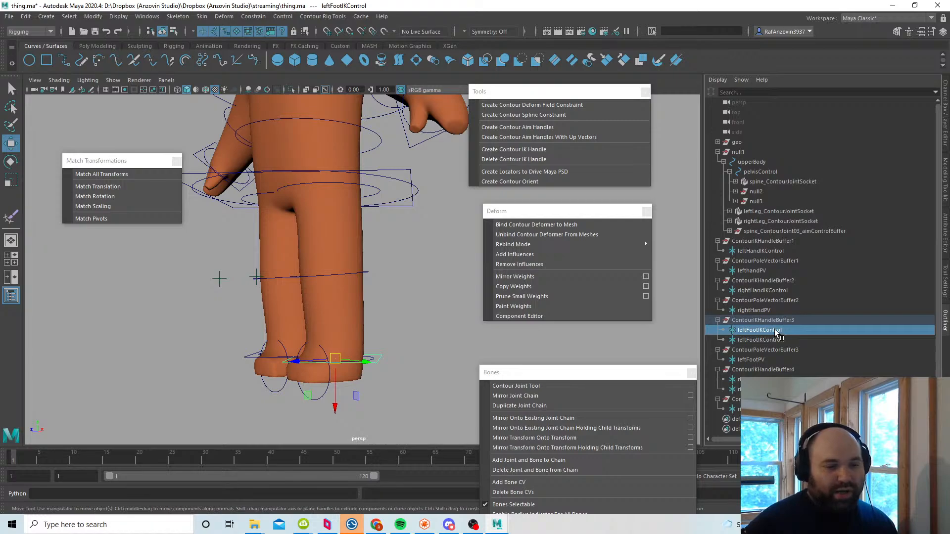
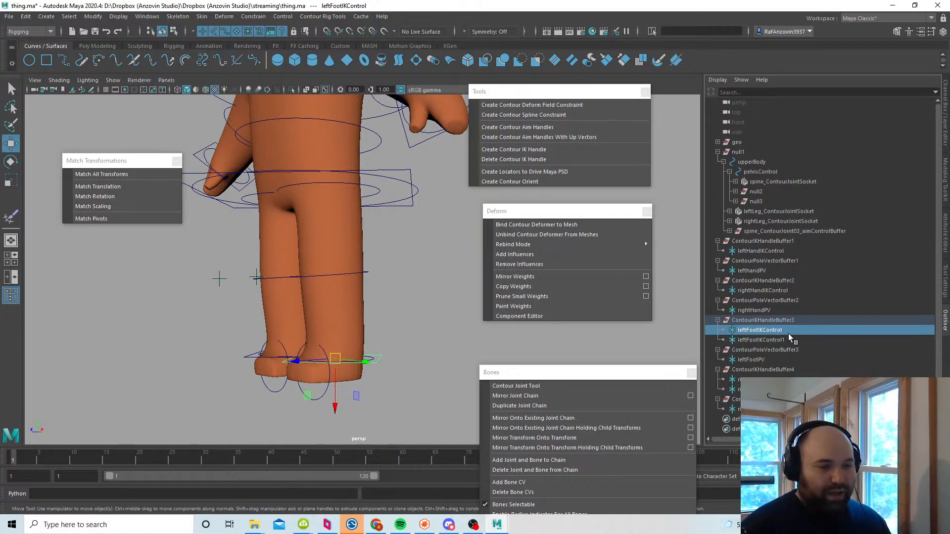
pyautogui.keyDown('ctrl'); pyautogui.click(811, 380); pyautogui.keyUp('ctrl')
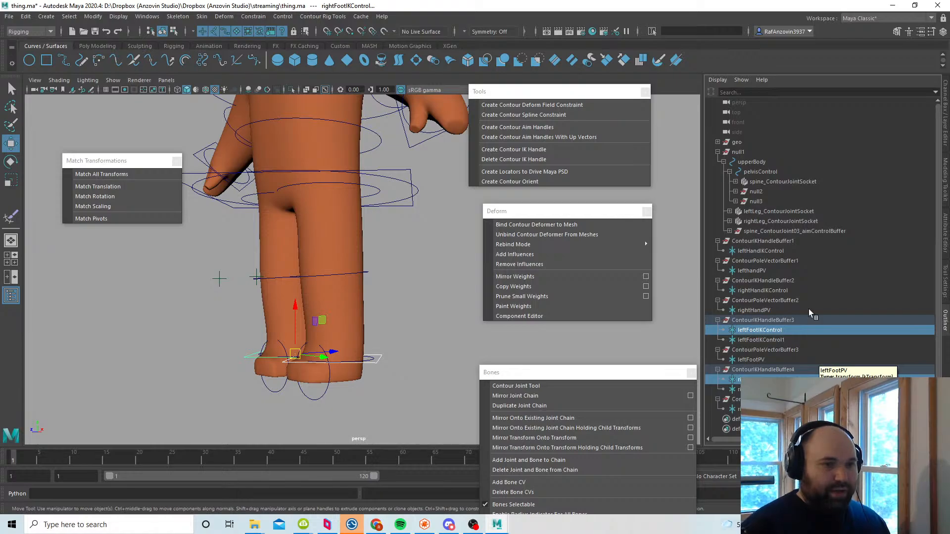
pyautogui.click(718, 80)
pyautogui.click(737, 108)
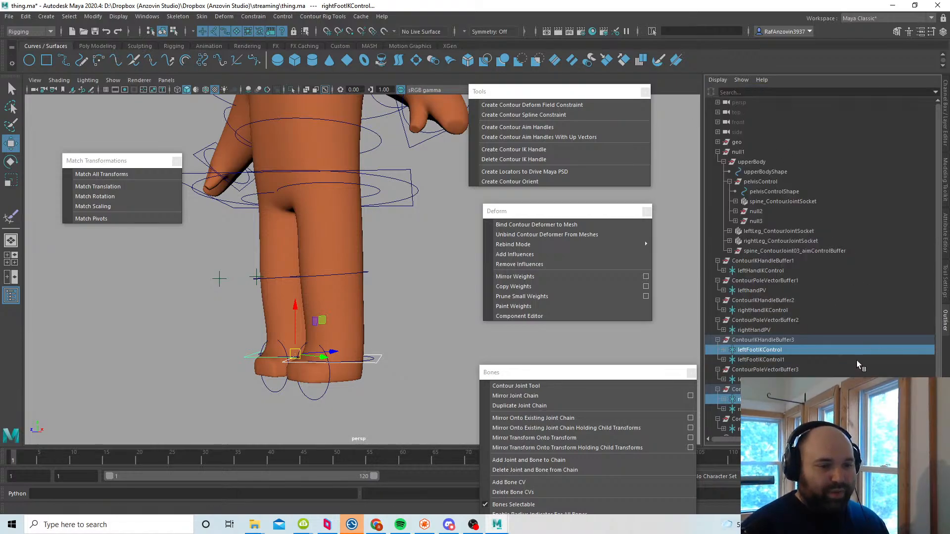
pyautogui.scroll(-1, 762, 371)
pyautogui.click(725, 380)
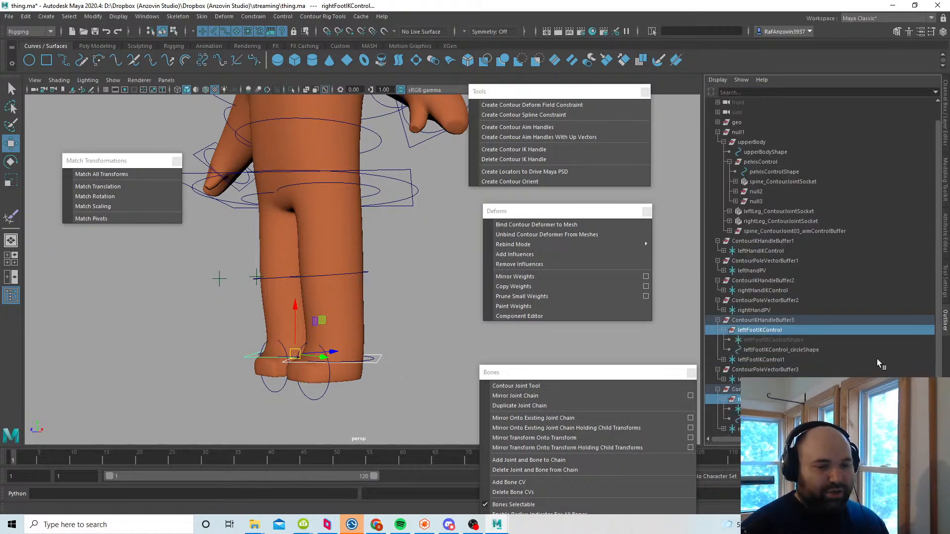
# Step: Delete the locator and circle shapes under both original foot IK controls, keeping their transforms
pyautogui.scroll(-2, 877, 358)
pyautogui.click(790, 311)
pyautogui.keyDown('shift'); pyautogui.click(783, 300); pyautogui.keyUp('shift')
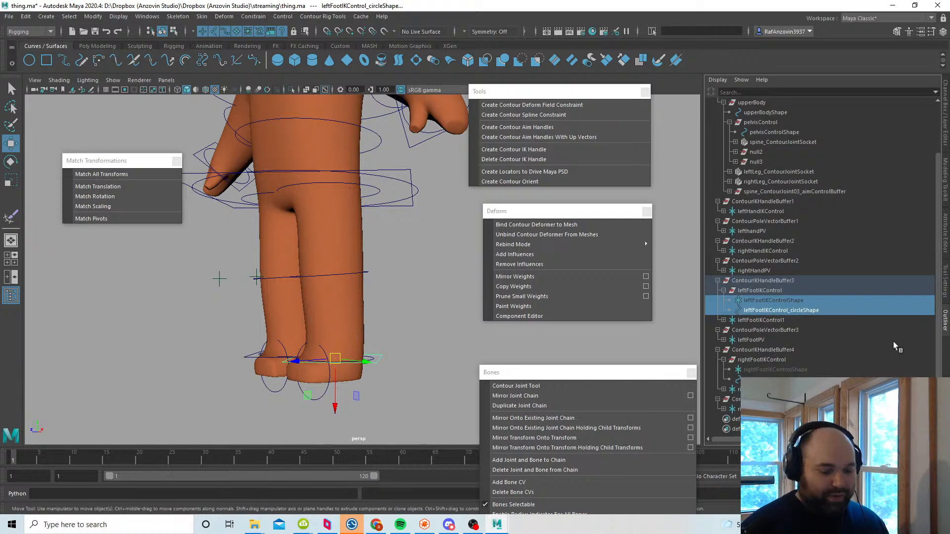
pyautogui.press('Delete')
pyautogui.click(775, 369)
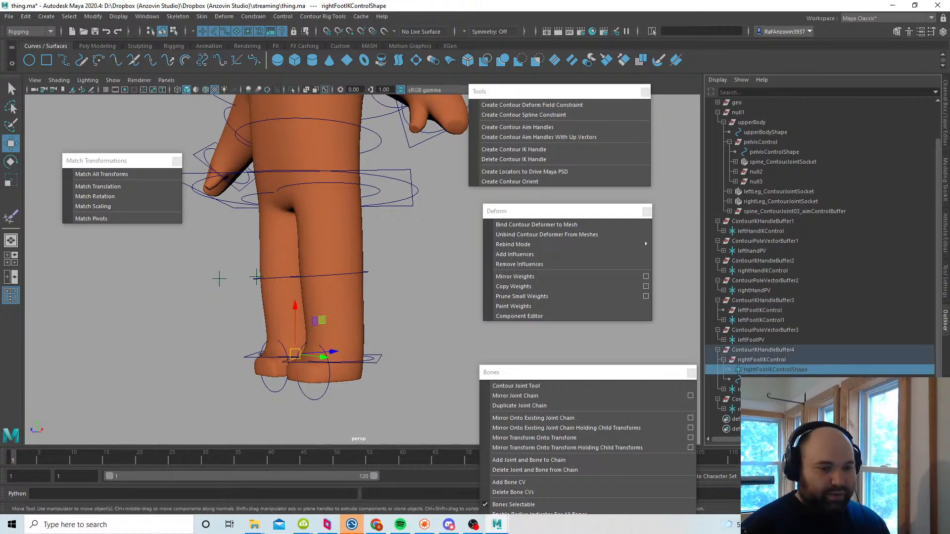
pyautogui.keyDown('shift'); pyautogui.click(772, 380); pyautogui.keyUp('shift')
pyautogui.press('Delete')
# Step: Rename the two original foot IK nodes, shortening the left one to leftFootIK
pyautogui.click(761, 380)
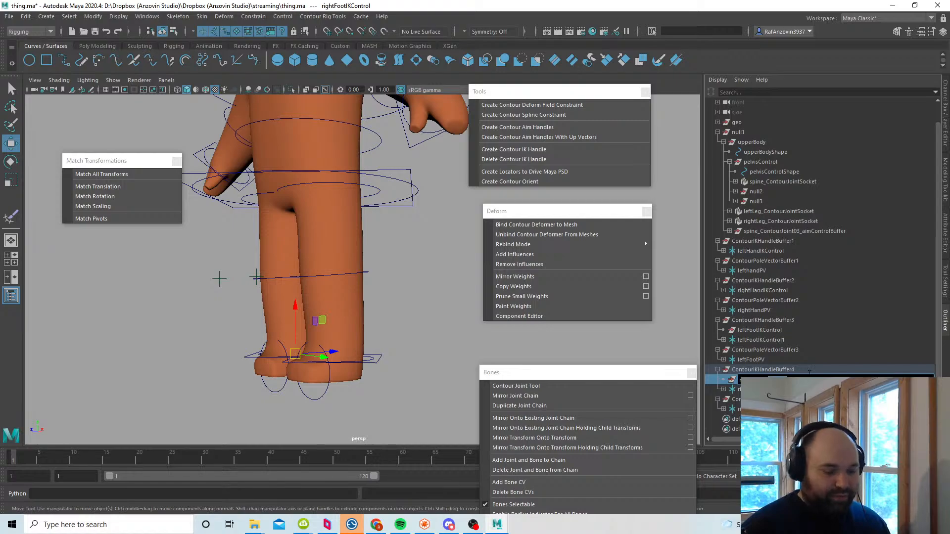
pyautogui.press('Return')
pyautogui.doubleClick(761, 330)
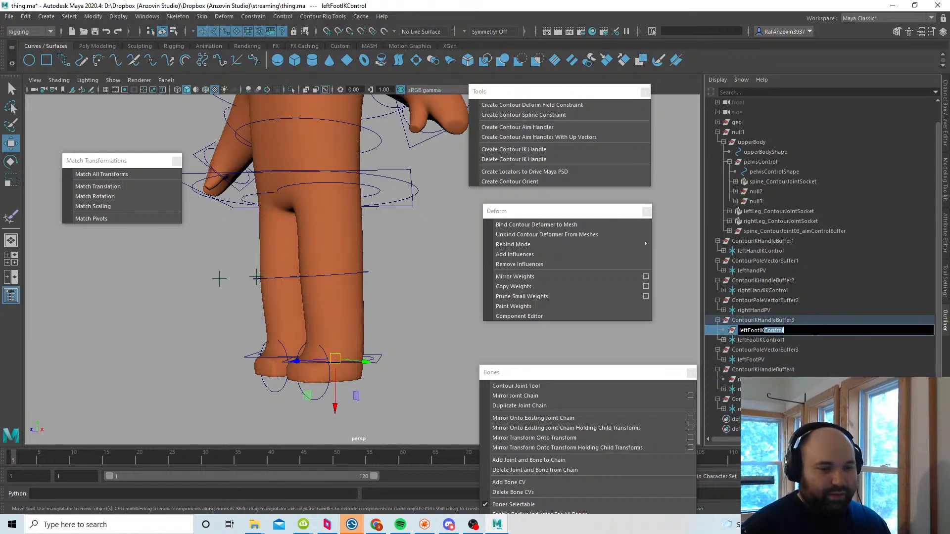
pyautogui.press('BackSpace')
pyautogui.press('Return')
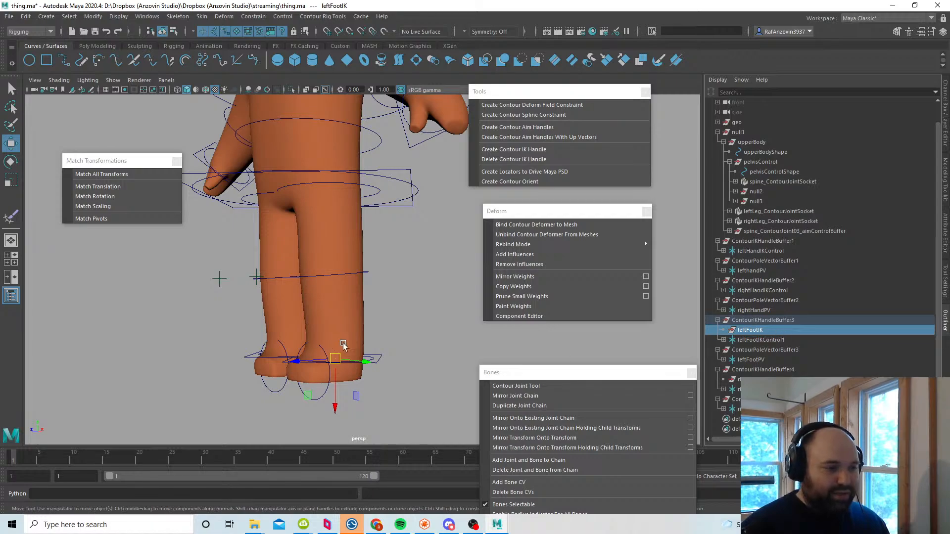
# Step: Test-move leftFootIK and its duplicate leftFootIKControl1 in turn, undoing each move
pyautogui.moveTo(335, 357); pyautogui.dragTo(337, 320)
pyautogui.hotkey('ctrl', 'z')
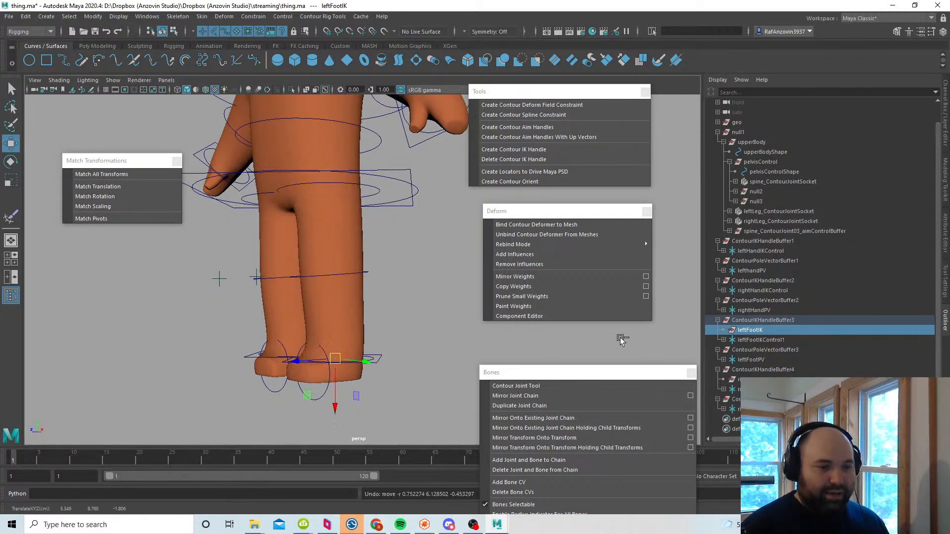
pyautogui.keyDown('alt'); pyautogui.moveTo(401, 396); pyautogui.dragTo(408, 389); pyautogui.keyUp('alt')
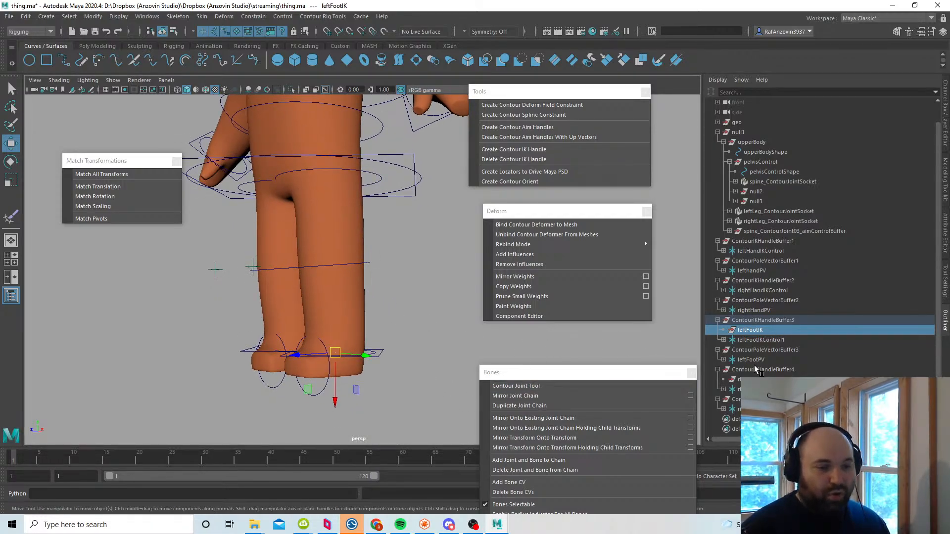
pyautogui.click(762, 340)
pyautogui.moveTo(337, 352); pyautogui.dragTo(347, 325)
pyautogui.hotkey('ctrl', 'z')
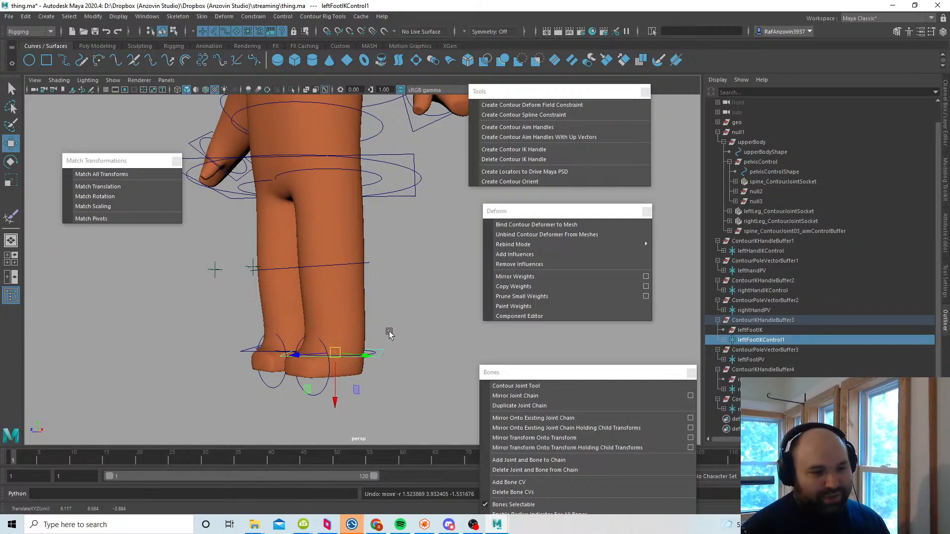
# Step: Hide the shape nodes in the Outliner again and deselect the duplicated left foot control
pyautogui.click(793, 340)
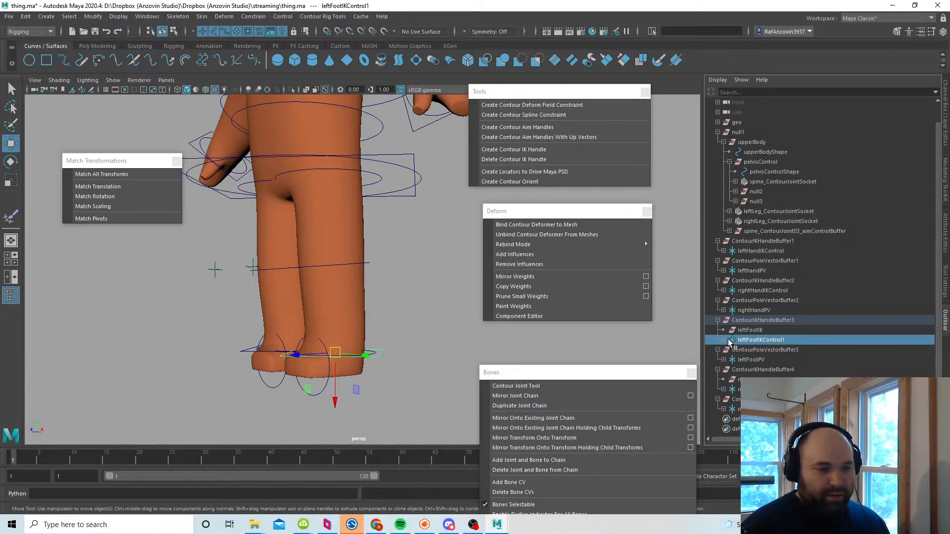
pyautogui.click(717, 80)
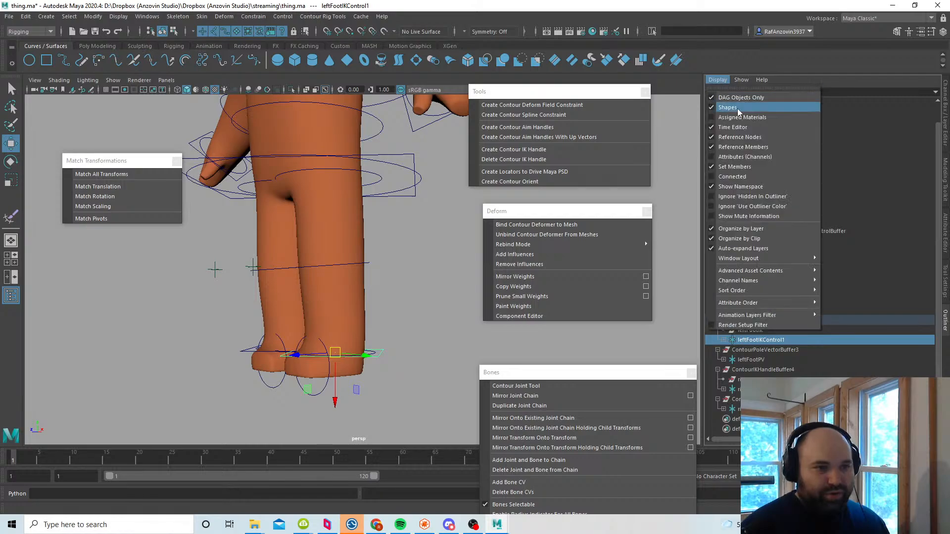
pyautogui.click(738, 110)
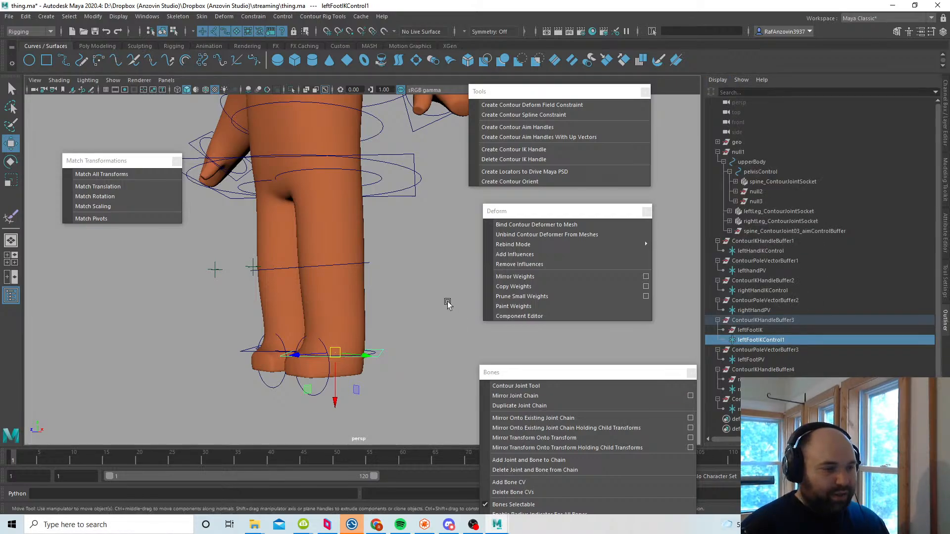
pyautogui.click(427, 297)
# Step: Create a NURBS circle at the origin with linear degree and 4 sections
pyautogui.keyDown('alt'); pyautogui.moveTo(431, 292); pyautogui.dragTo(432, 291, button='middle'); pyautogui.keyUp('alt')
pyautogui.keyDown('alt'); pyautogui.moveTo(407, 369); pyautogui.dragTo(372, 375); pyautogui.keyUp('alt')
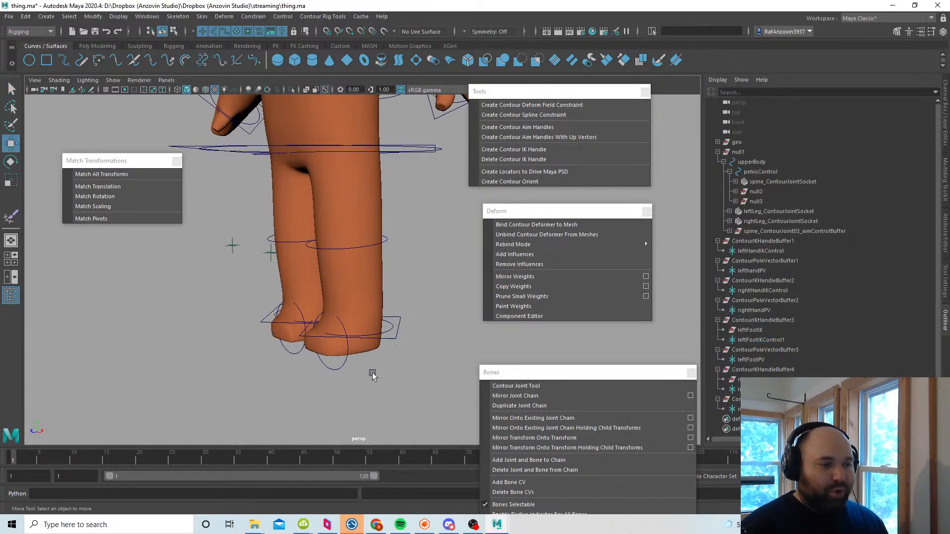
pyautogui.keyDown('alt'); pyautogui.moveTo(400, 375); pyautogui.dragTo(406, 376, button='middle'); pyautogui.keyUp('alt')
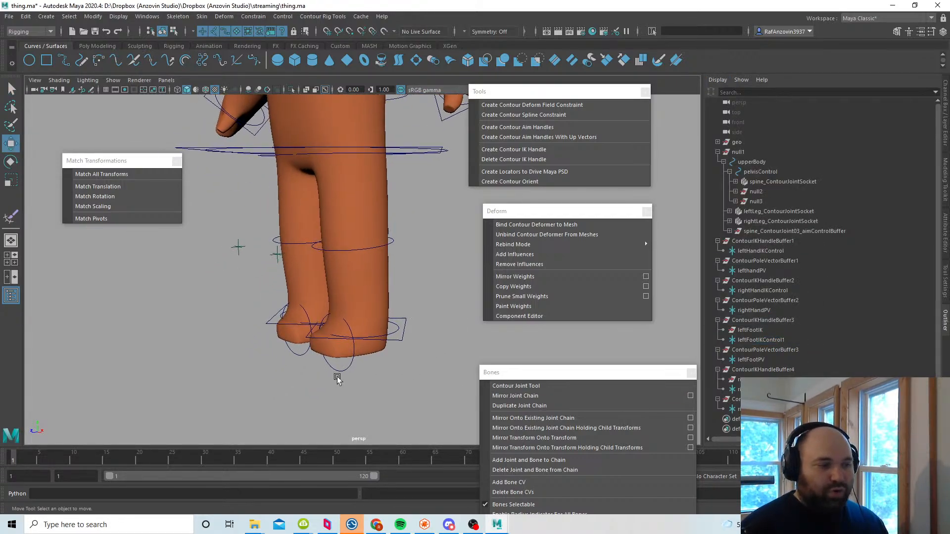
pyautogui.click(29, 60)
pyautogui.keyDown('alt'); pyautogui.moveTo(380, 369); pyautogui.dragTo(445, 371); pyautogui.keyUp('alt')
pyautogui.click(943, 113)
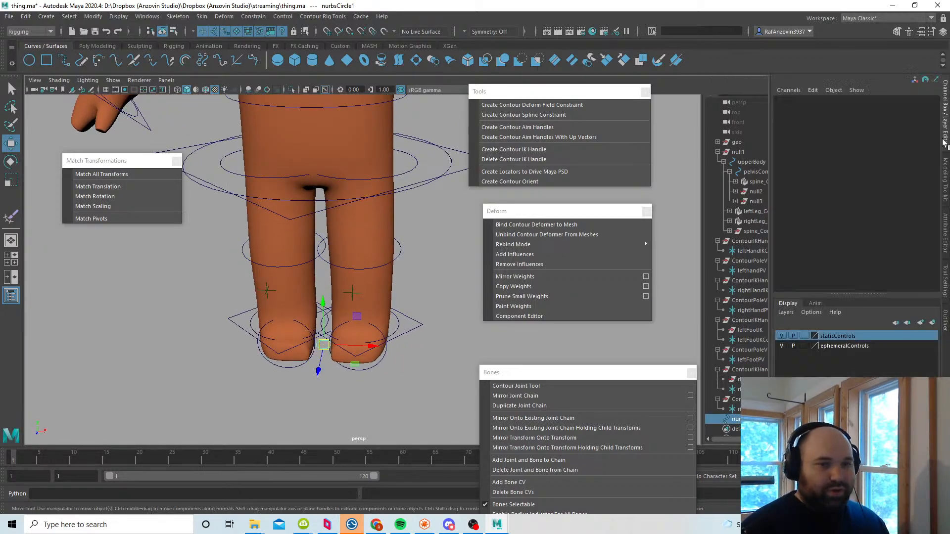
pyautogui.click(802, 209)
pyautogui.scroll(-1, 873, 195)
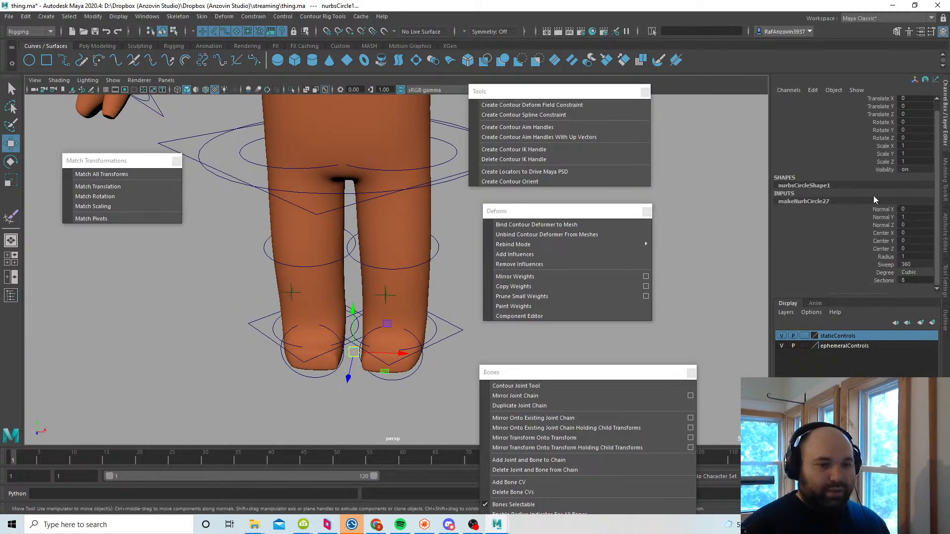
pyautogui.click(914, 280)
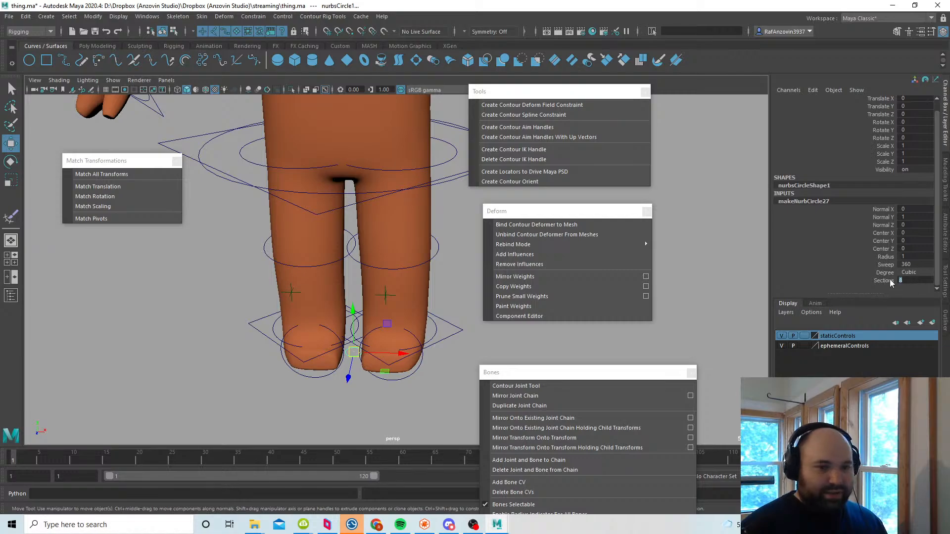
pyautogui.click(911, 272)
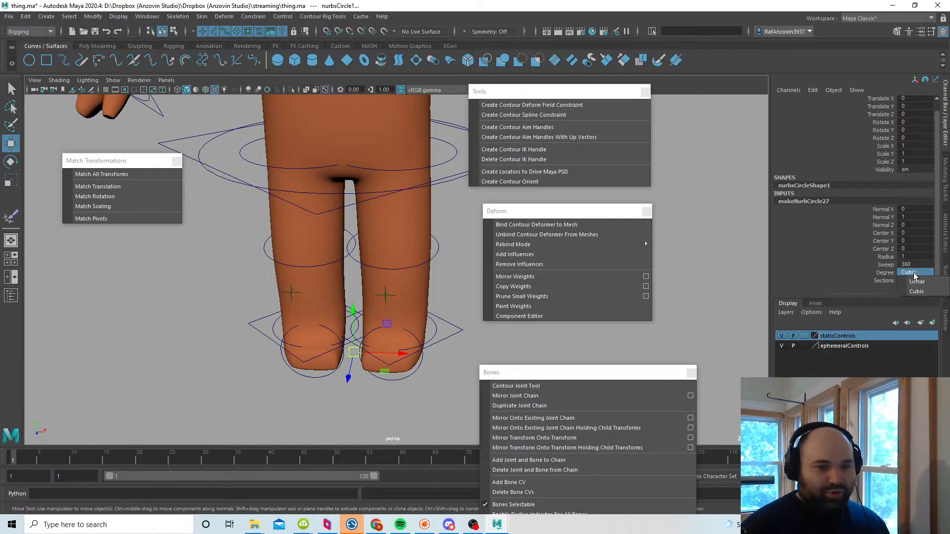
pyautogui.click(917, 280)
# Step: Set the new square curve's Normal Y to 0 and Normal X to 1
pyautogui.keyDown('alt'); pyautogui.moveTo(365, 372); pyautogui.dragTo(359, 359, button='middle'); pyautogui.keyUp('alt')
pyautogui.keyDown('alt'); pyautogui.moveTo(359, 358); pyautogui.dragTo(381, 361); pyautogui.keyUp('alt')
pyautogui.click(920, 218)
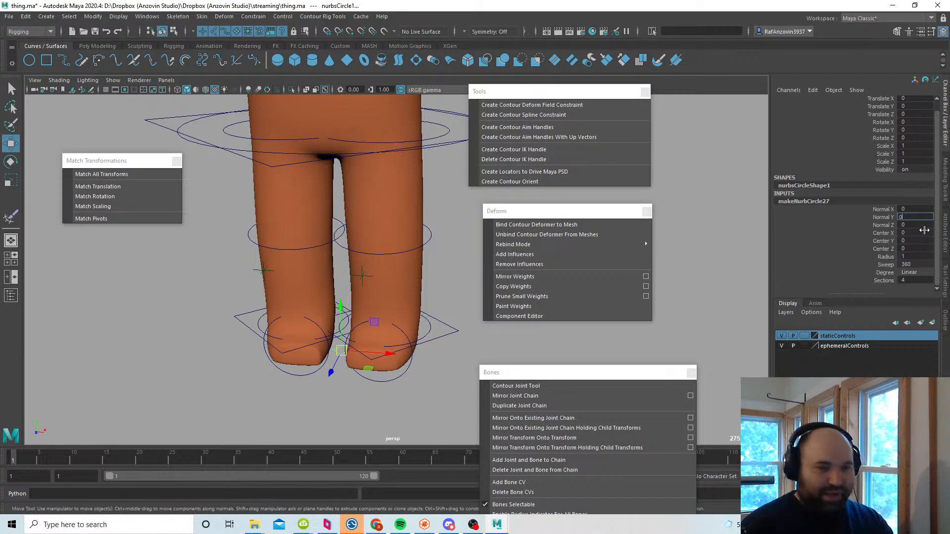
pyautogui.press('Return')
pyautogui.click(918, 209)
pyautogui.write('1')
pyautogui.press('Return')
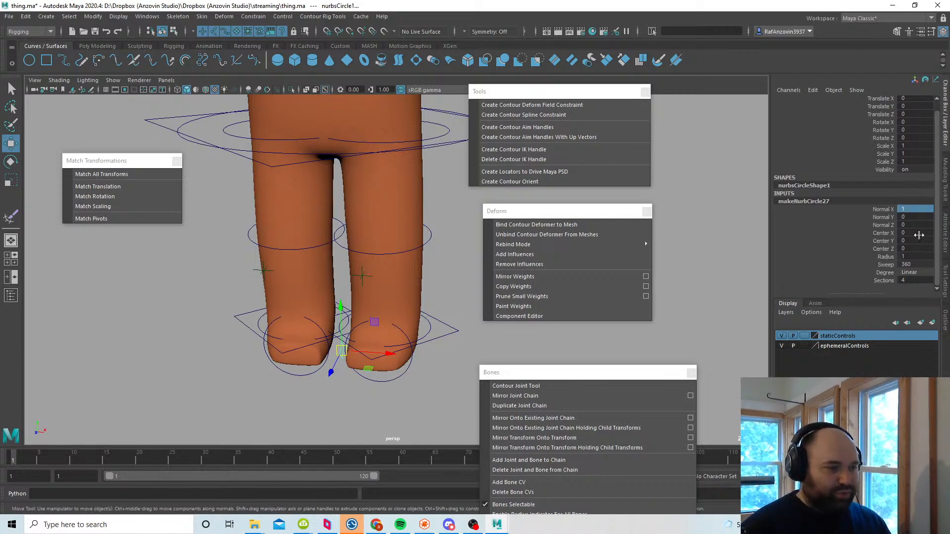
# Step: Move the square curve out beside the left foot and match all its transforms to leftFoot_ContourJoint02
pyautogui.keyDown('alt'); pyautogui.moveTo(346, 385); pyautogui.dragTo(345, 365, button='middle'); pyautogui.keyUp('alt')
pyautogui.keyDown('alt'); pyautogui.moveTo(345, 365); pyautogui.dragTo(386, 366, button='right'); pyautogui.keyUp('alt')
pyautogui.keyDown('alt'); pyautogui.moveTo(327, 365); pyautogui.dragTo(480, 375); pyautogui.keyUp('alt')
pyautogui.keyDown('alt'); pyautogui.moveTo(435, 402); pyautogui.dragTo(396, 385); pyautogui.keyUp('alt')
pyautogui.keyDown('alt'); pyautogui.moveTo(396, 386); pyautogui.dragTo(410, 389, button='right'); pyautogui.keyUp('alt')
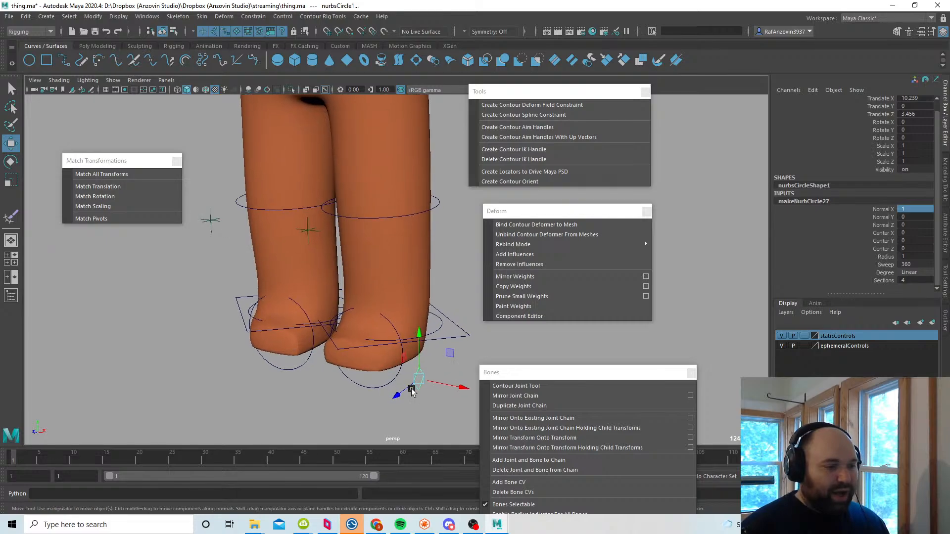
pyautogui.keyDown('alt'); pyautogui.moveTo(411, 389); pyautogui.dragTo(381, 390); pyautogui.keyUp('alt')
pyautogui.keyDown('shift'); pyautogui.click(399, 372); pyautogui.keyUp('shift')
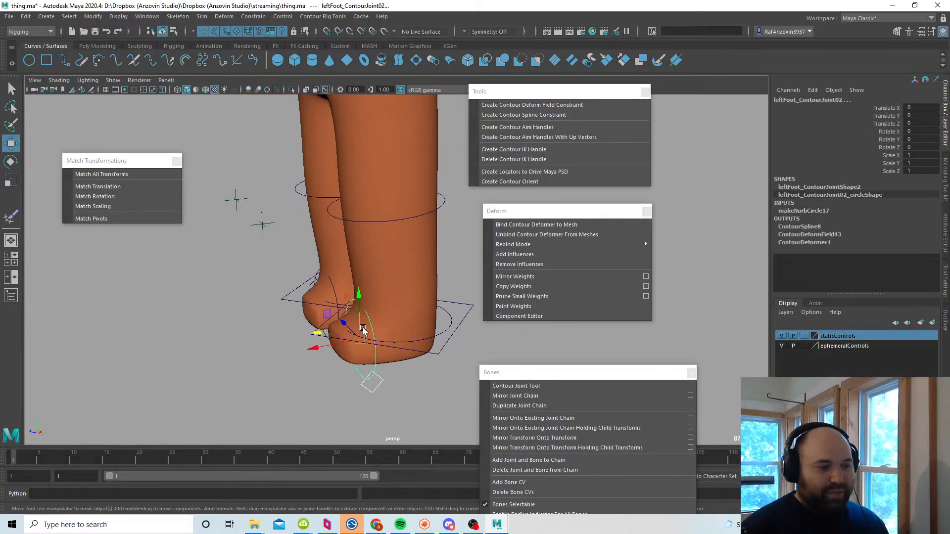
pyautogui.keyDown('alt'); pyautogui.moveTo(368, 346); pyautogui.dragTo(411, 371); pyautogui.keyUp('alt')
pyautogui.click(127, 178)
# Step: Use wireframe display to select the square curve inside the left foot, return to shaded display, and set its radius to 5.3
pyautogui.press('4')
pyautogui.click(422, 387)
pyautogui.keyDown('alt'); pyautogui.moveTo(422, 388); pyautogui.dragTo(406, 405, button='right'); pyautogui.keyUp('alt')
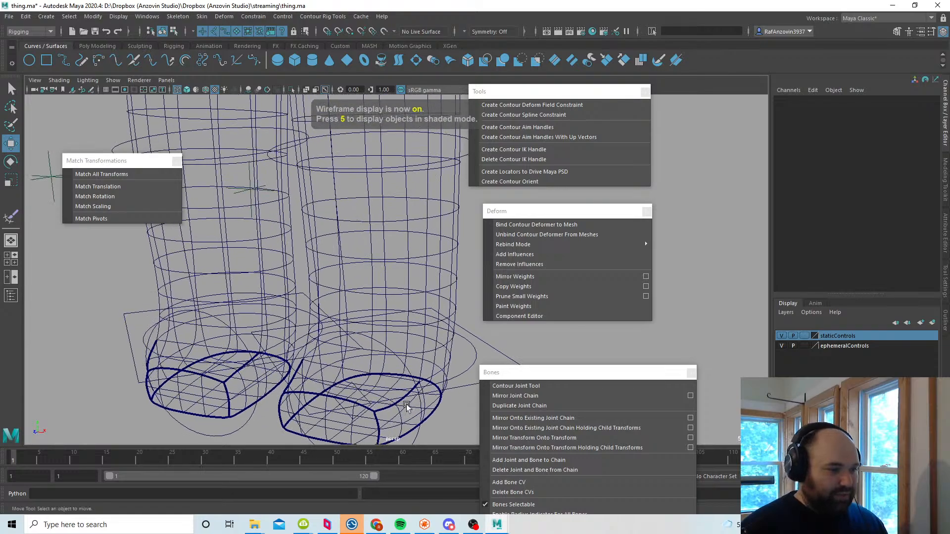
pyautogui.keyDown('alt'); pyautogui.moveTo(406, 405); pyautogui.dragTo(439, 317, button='middle'); pyautogui.keyUp('alt')
pyautogui.keyDown('alt'); pyautogui.moveTo(439, 317); pyautogui.dragTo(492, 364, button='right'); pyautogui.keyUp('alt')
pyautogui.click(397, 341)
pyautogui.keyDown('alt'); pyautogui.moveTo(397, 341); pyautogui.dragTo(297, 335, button='right'); pyautogui.keyUp('alt')
pyautogui.keyDown('alt'); pyautogui.moveTo(360, 330); pyautogui.dragTo(348, 348, button='middle'); pyautogui.keyUp('alt')
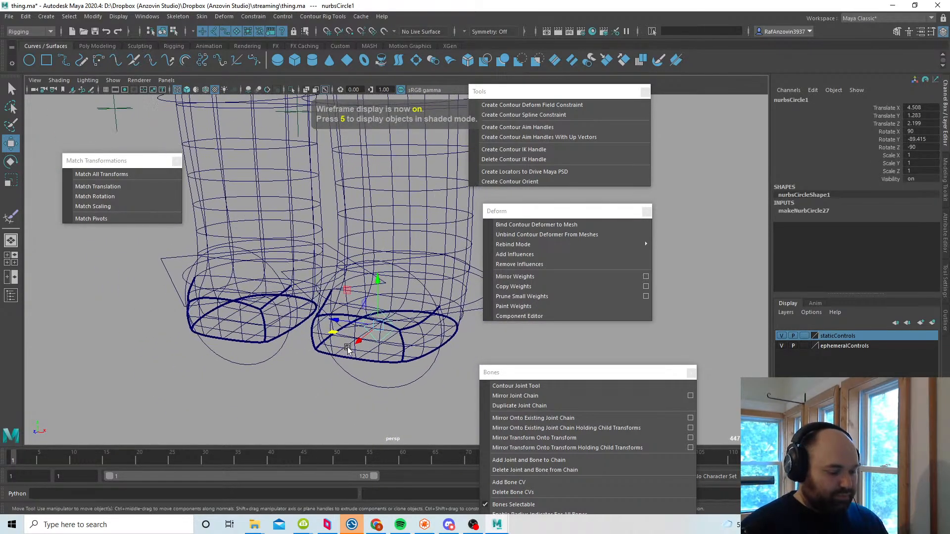
pyautogui.press('6')
pyautogui.click(803, 210)
pyautogui.click(888, 266)
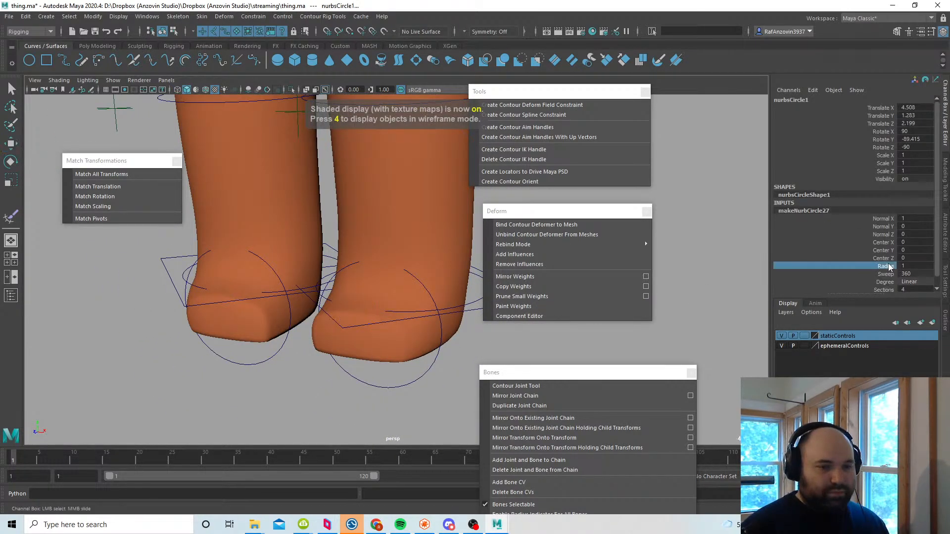
pyautogui.moveTo(414, 341); pyautogui.dragTo(434, 342, button='middle')
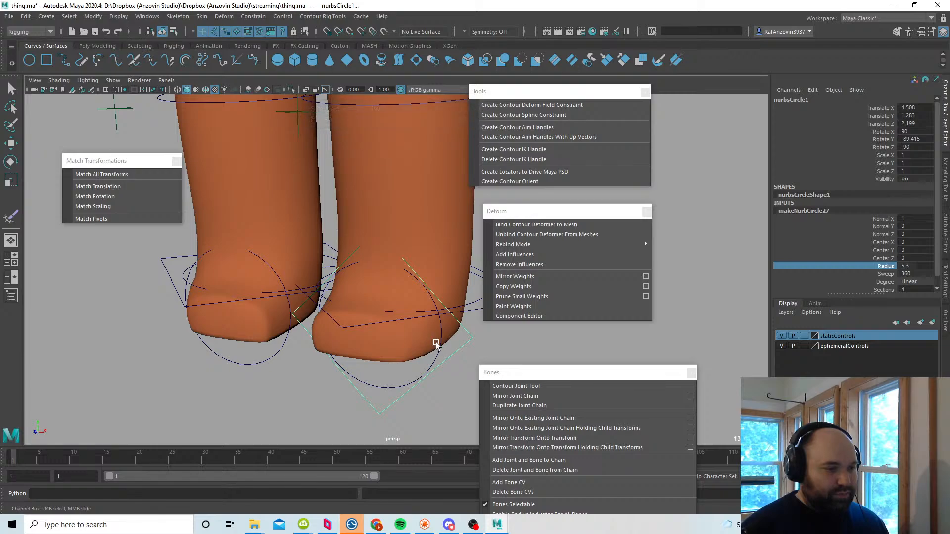
# Step: Duplicate the left foot's square curve and match all transforms of the copy to rightFoot_ContourJoint02
pyautogui.keyDown('alt'); pyautogui.moveTo(435, 342); pyautogui.dragTo(380, 333, button='right'); pyautogui.keyUp('alt')
pyautogui.keyDown('alt'); pyautogui.moveTo(380, 333); pyautogui.dragTo(338, 346, button='middle'); pyautogui.keyUp('alt')
pyautogui.keyDown('alt'); pyautogui.moveTo(339, 345); pyautogui.dragTo(371, 369, button='right'); pyautogui.keyUp('alt')
pyautogui.keyDown('alt'); pyautogui.moveTo(371, 369); pyautogui.dragTo(381, 377, button='middle'); pyautogui.keyUp('alt')
pyautogui.keyDown('alt'); pyautogui.moveTo(417, 375); pyautogui.dragTo(392, 394); pyautogui.keyUp('alt')
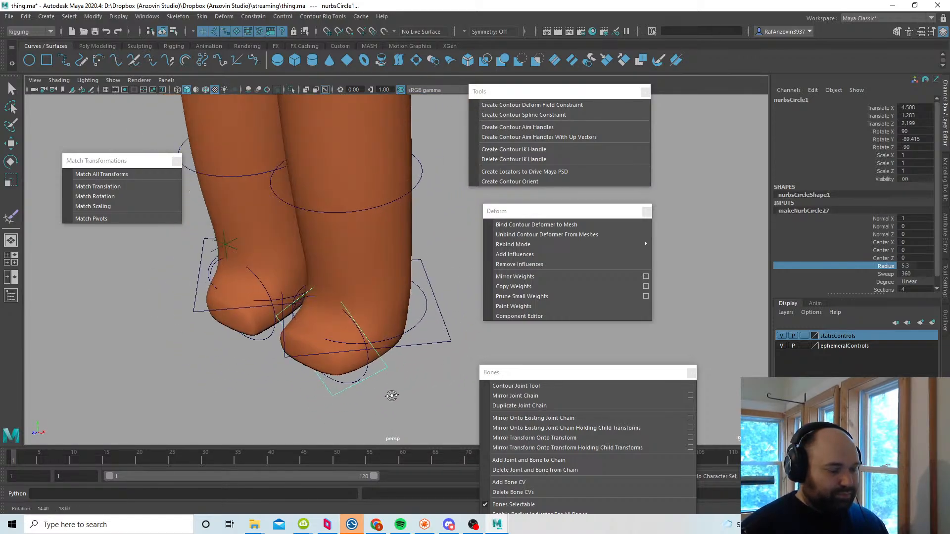
pyautogui.keyDown('alt'); pyautogui.moveTo(393, 394); pyautogui.dragTo(403, 384, button='middle'); pyautogui.keyUp('alt')
pyautogui.keyDown('alt'); pyautogui.moveTo(402, 384); pyautogui.dragTo(411, 366); pyautogui.keyUp('alt')
pyautogui.keyDown('alt'); pyautogui.moveTo(388, 379); pyautogui.dragTo(402, 377, button='middle'); pyautogui.keyUp('alt')
pyautogui.hotkey('ctrl', 'd')
pyautogui.press('w')
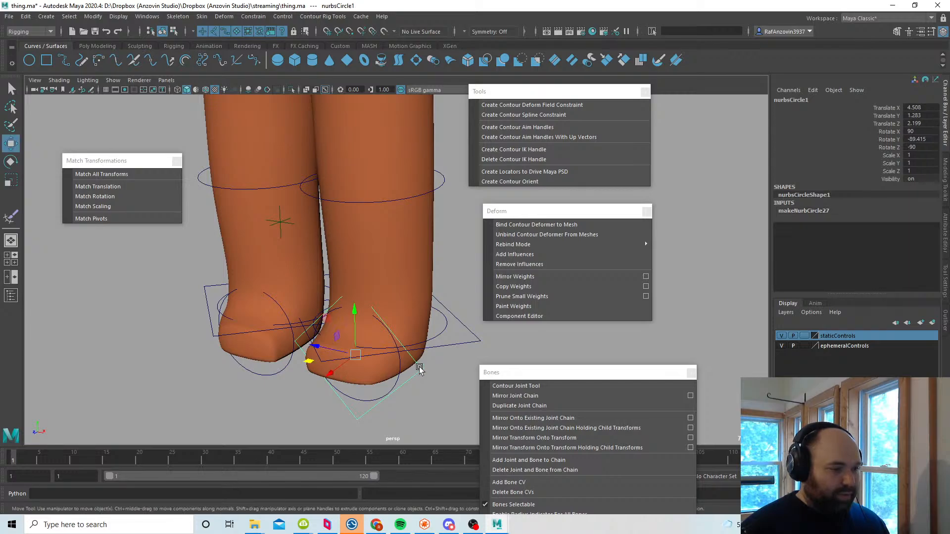
pyautogui.moveTo(356, 357); pyautogui.dragTo(180, 366)
pyautogui.keyDown('shift'); pyautogui.click(268, 374); pyautogui.keyUp('shift')
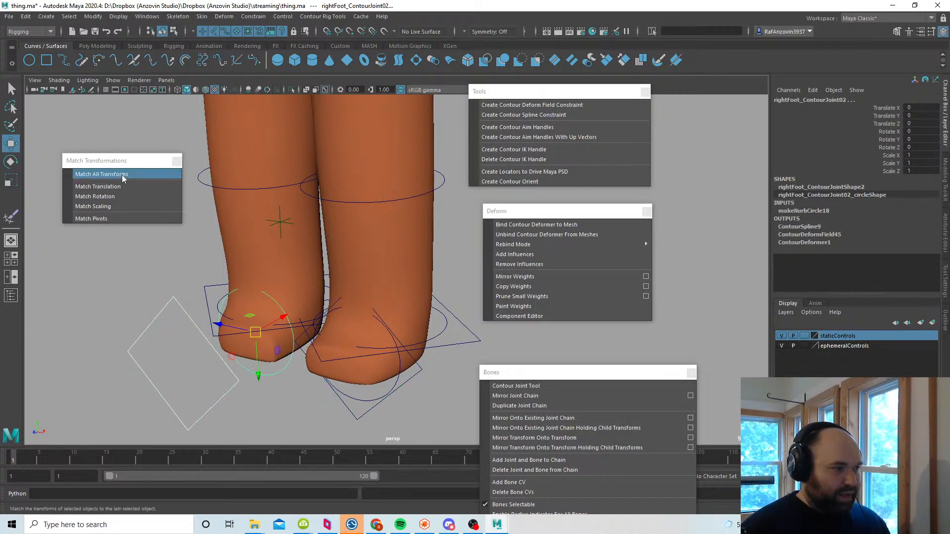
pyautogui.click(126, 175)
pyautogui.click(311, 403)
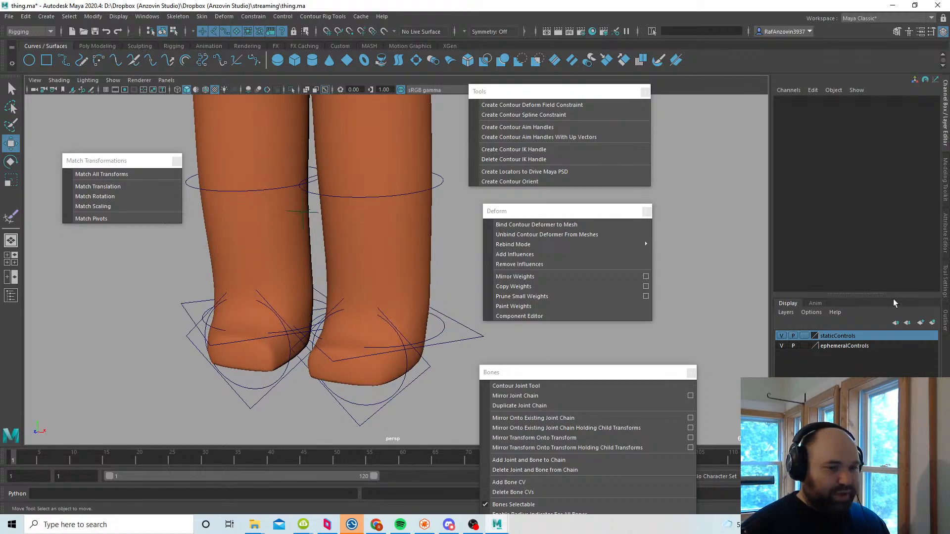
# Step: Rename the left foot's square curve leftBallControl and the right foot's rightBallControl
pyautogui.click(946, 319)
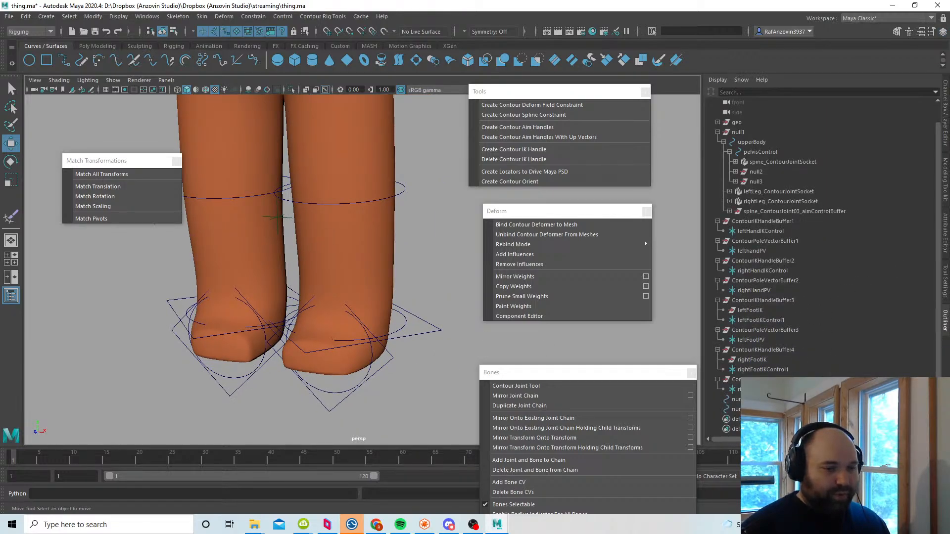
pyautogui.click(736, 399)
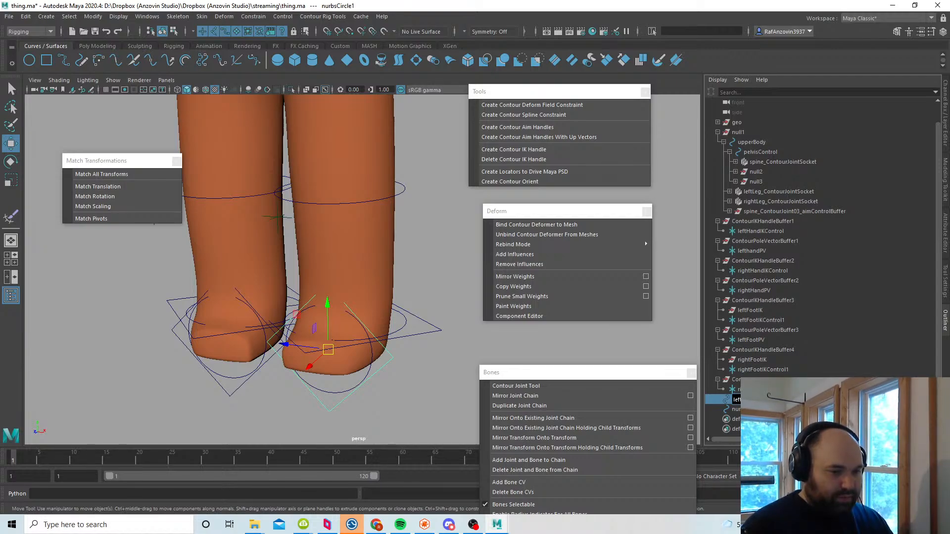
pyautogui.press('Return')
pyautogui.doubleClick(732, 410)
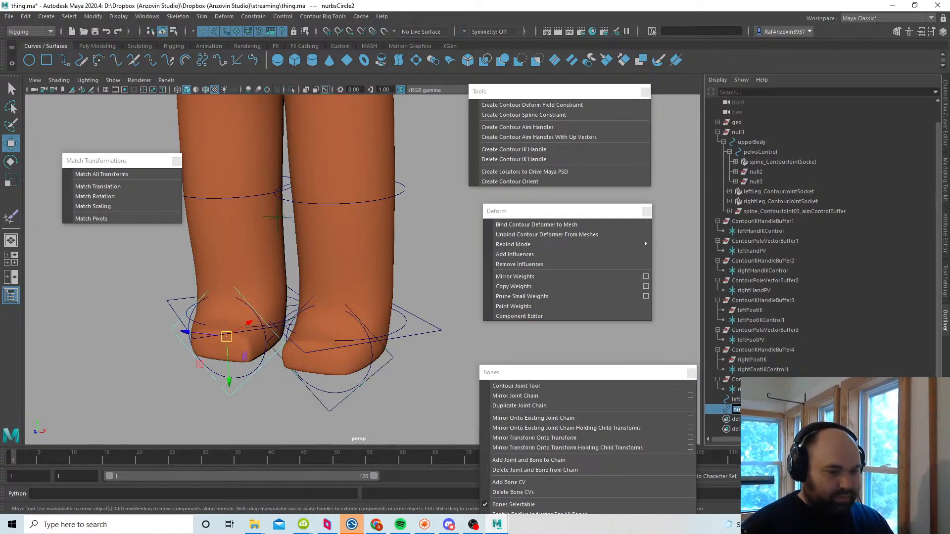
pyautogui.write('rightBallCotnrol')
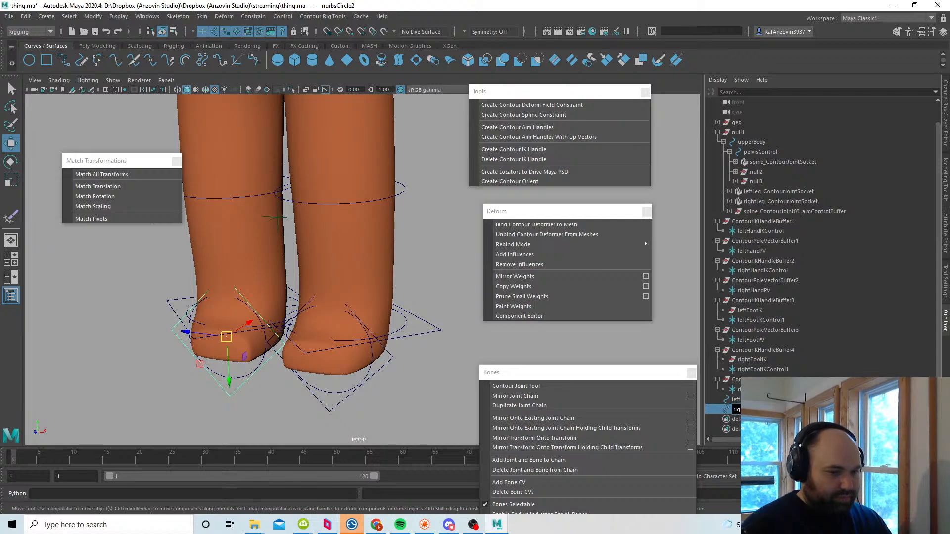
pyautogui.press('Return')
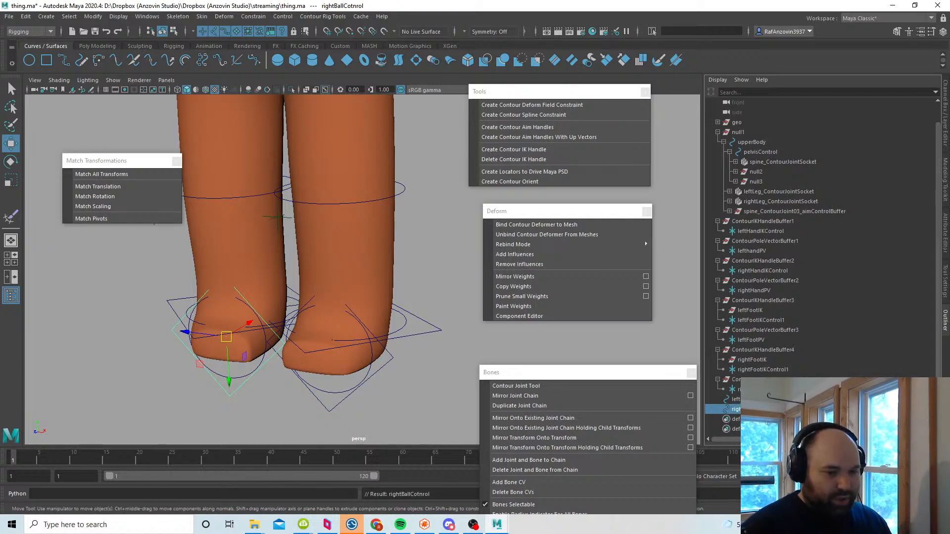
pyautogui.doubleClick(736, 409)
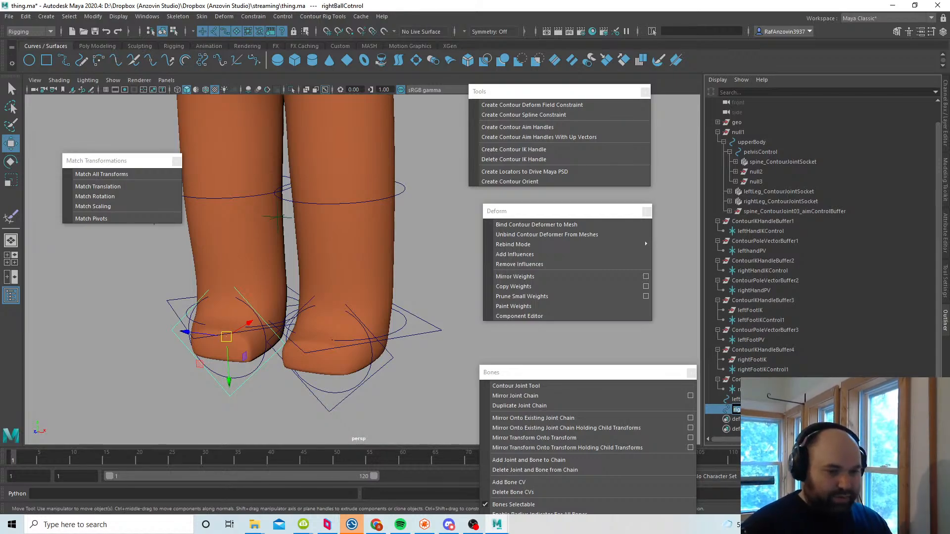
pyautogui.click(767, 409)
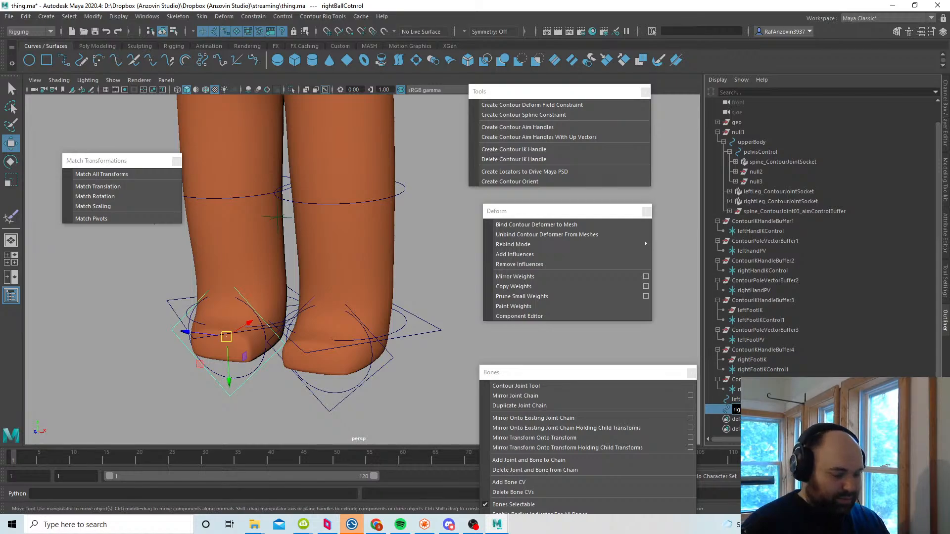
pyautogui.press('Return')
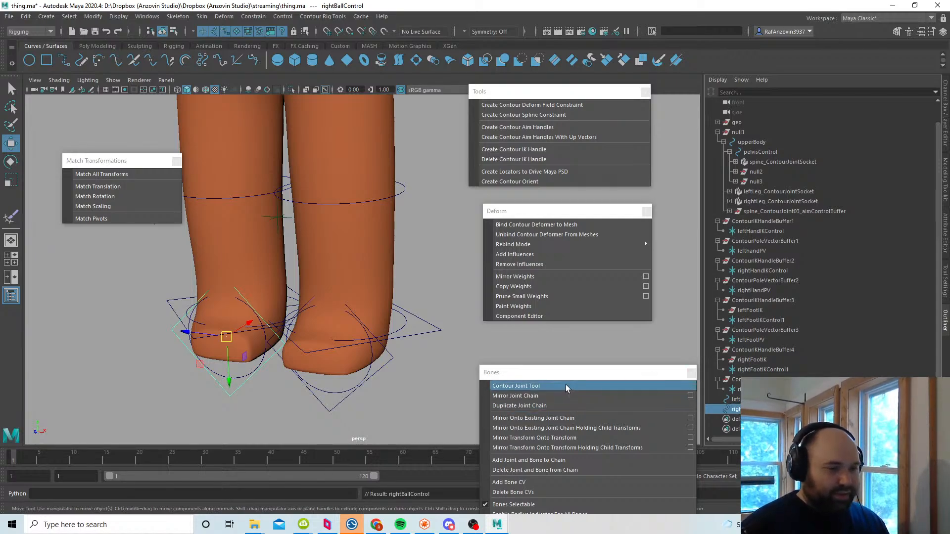
pyautogui.moveTo(566, 377); pyautogui.dragTo(574, 365)
pyautogui.keyDown('alt'); pyautogui.moveTo(395, 416); pyautogui.dragTo(417, 393, button='middle'); pyautogui.keyUp('alt')
pyautogui.keyDown('alt'); pyautogui.moveTo(417, 391); pyautogui.dragTo(379, 401); pyautogui.keyUp('alt')
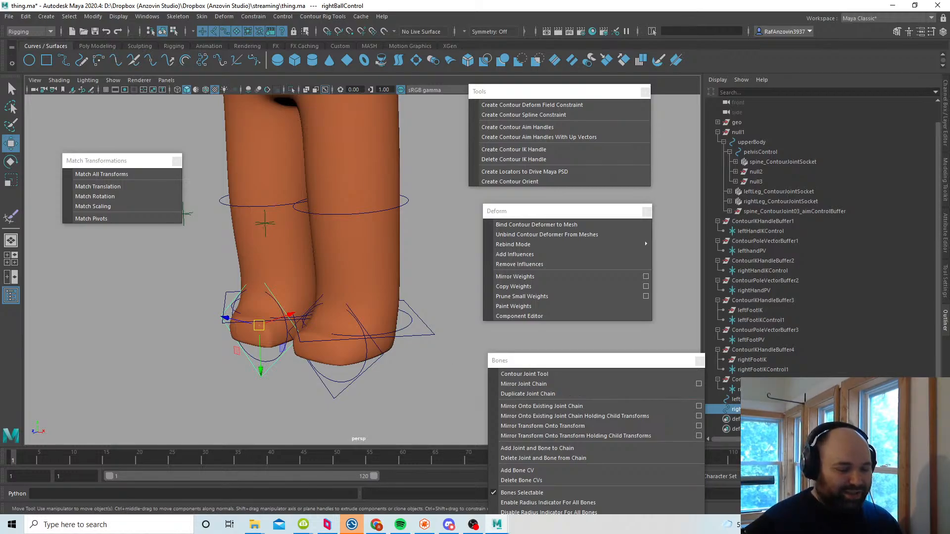
pyautogui.scroll(3, 374, 396)
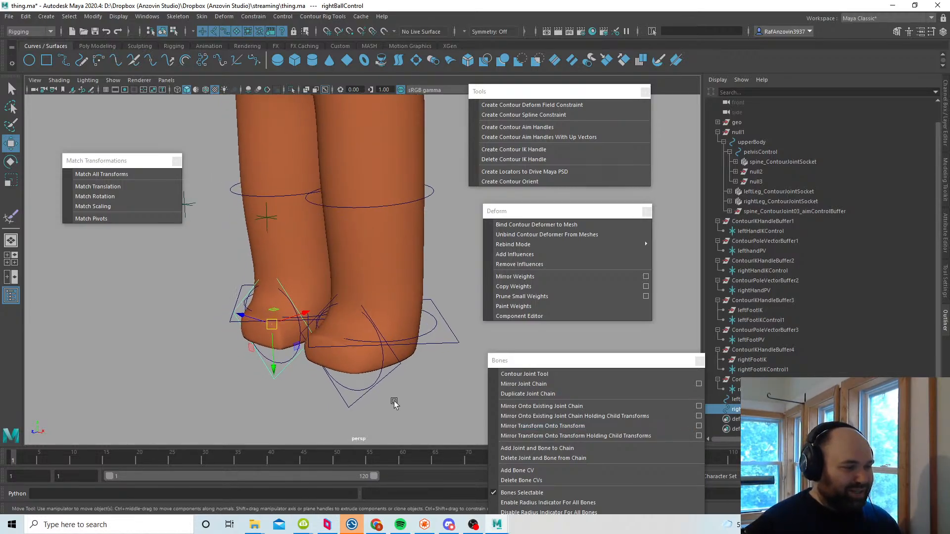
pyautogui.keyDown('alt'); pyautogui.moveTo(394, 402); pyautogui.dragTo(392, 390); pyautogui.keyUp('alt')
pyautogui.keyDown('alt'); pyautogui.moveTo(393, 390); pyautogui.dragTo(399, 379, button='middle'); pyautogui.keyUp('alt')
pyautogui.keyDown('alt'); pyautogui.moveTo(399, 380); pyautogui.dragTo(425, 405, button='right'); pyautogui.keyUp('alt')
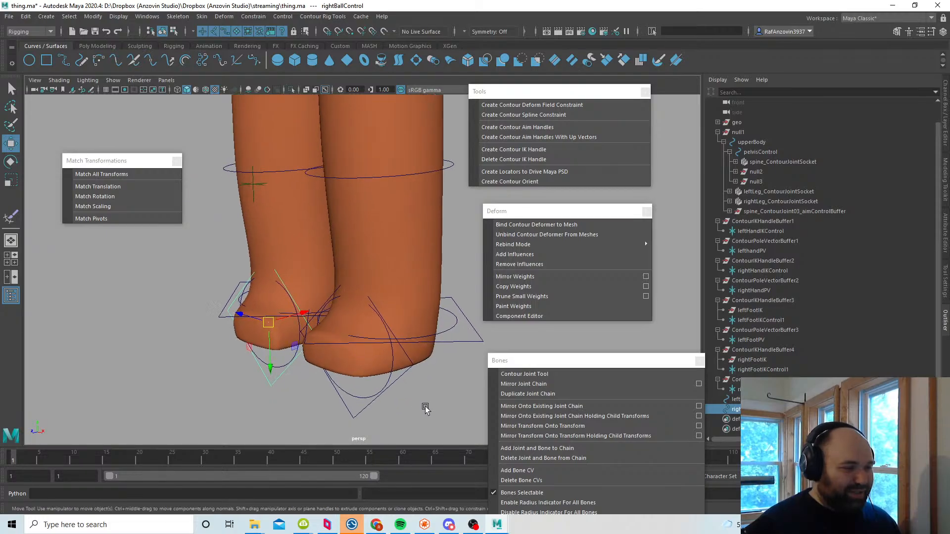
pyautogui.keyDown('alt'); pyautogui.moveTo(425, 405); pyautogui.dragTo(409, 396); pyautogui.keyUp('alt')
# Step: Duplicate leftBallControl and rightBallControl together and move both copies forward, out in front of the toes
pyautogui.click(403, 380)
pyautogui.click(399, 383)
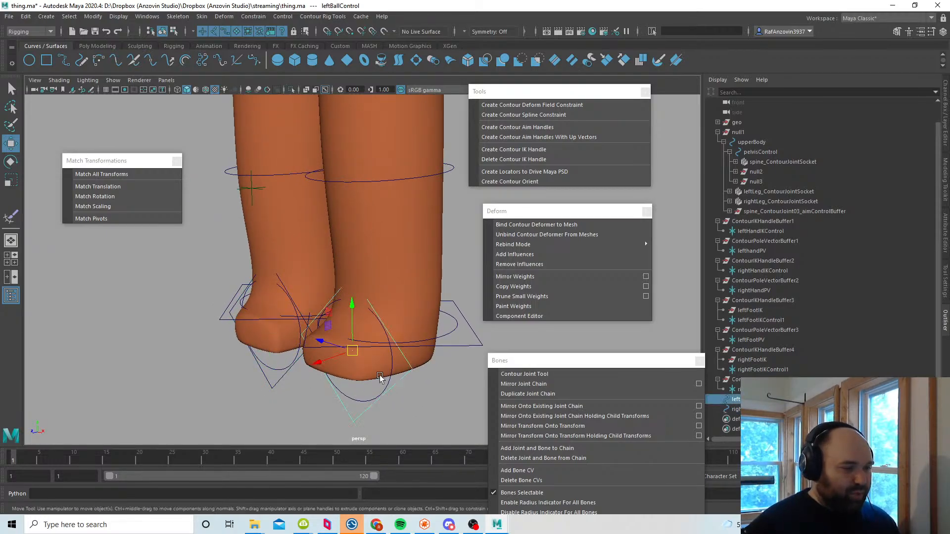
pyautogui.keyDown('alt'); pyautogui.moveTo(355, 383); pyautogui.dragTo(335, 384); pyautogui.keyUp('alt')
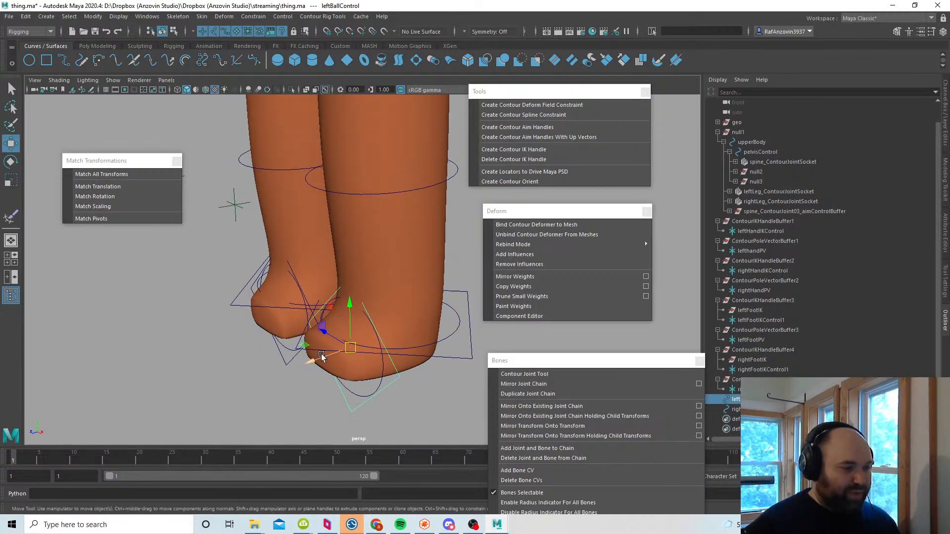
pyautogui.keyDown('alt'); pyautogui.moveTo(335, 388); pyautogui.dragTo(275, 371); pyautogui.keyUp('alt')
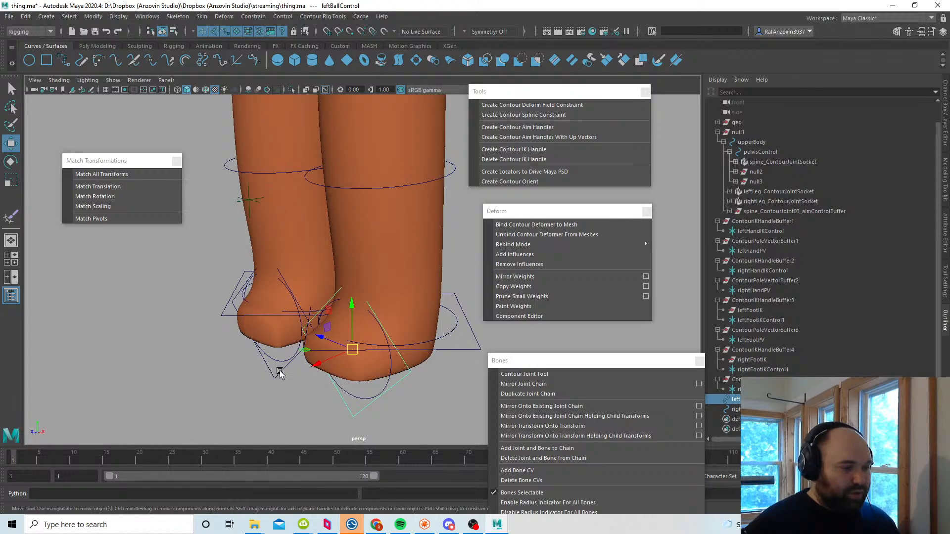
pyautogui.keyDown('shift'); pyautogui.click(276, 371); pyautogui.keyUp('shift')
pyautogui.hotkey('ctrl', 'd')
pyautogui.moveTo(305, 305); pyautogui.dragTo(296, 311)
pyautogui.hotkey('ctrl', 'z')
pyautogui.keyDown('ctrl'); pyautogui.keyDown('shift'); pyautogui.moveTo(276, 319); pyautogui.dragTo(243, 319, button='right'); pyautogui.keyUp('shift'); pyautogui.keyUp('ctrl')
pyautogui.keyDown('alt'); pyautogui.moveTo(308, 330); pyautogui.dragTo(291, 337); pyautogui.keyUp('alt')
pyautogui.moveTo(240, 313); pyautogui.dragTo(166, 332)
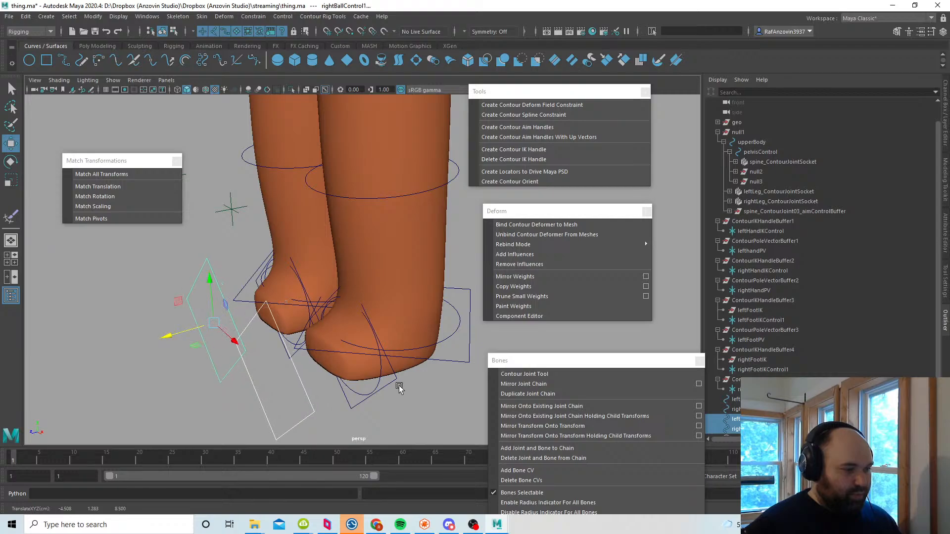
pyautogui.click(372, 400)
# Step: Show joints in the viewport and select the left square control copy in front of the toes
pyautogui.keyDown('alt'); pyautogui.moveTo(372, 401); pyautogui.dragTo(374, 364); pyautogui.keyUp('alt')
pyautogui.click(113, 80)
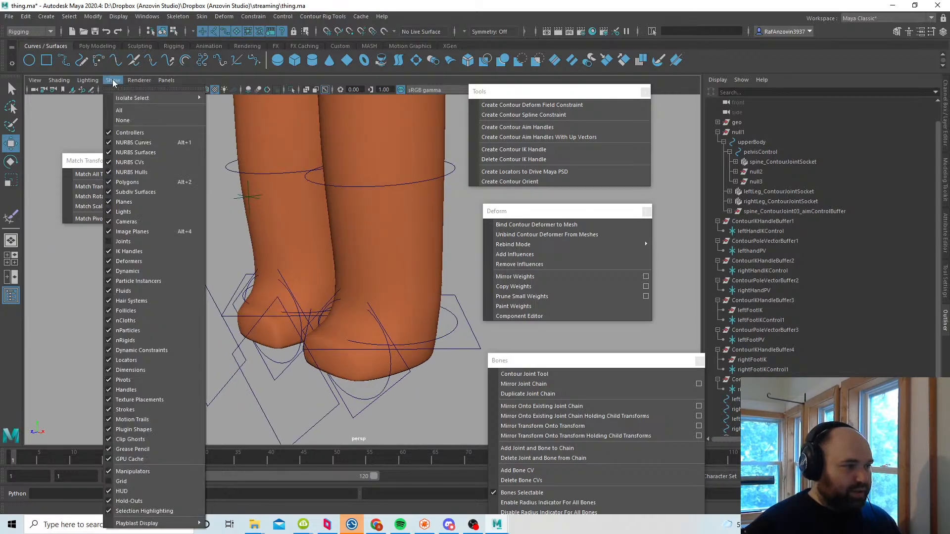
pyautogui.click(161, 239)
pyautogui.click(334, 415)
pyautogui.keyDown('alt'); pyautogui.moveTo(364, 391); pyautogui.dragTo(341, 375); pyautogui.keyUp('alt')
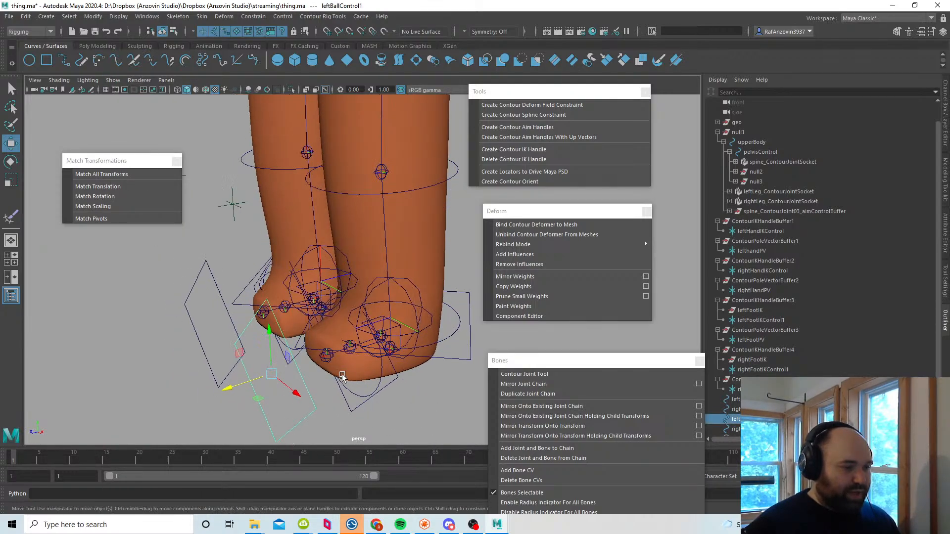
# Step: Match all transforms of the left square copy to leftFoot_ContourJoint03 and of the right copy to the right foot's matching toe joint
pyautogui.keyDown('shift'); pyautogui.click(327, 357); pyautogui.keyUp('shift')
pyautogui.keyDown('alt'); pyautogui.moveTo(381, 406); pyautogui.dragTo(346, 394); pyautogui.keyUp('alt')
pyautogui.keyDown('alt'); pyautogui.moveTo(300, 371); pyautogui.dragTo(307, 398); pyautogui.keyUp('alt')
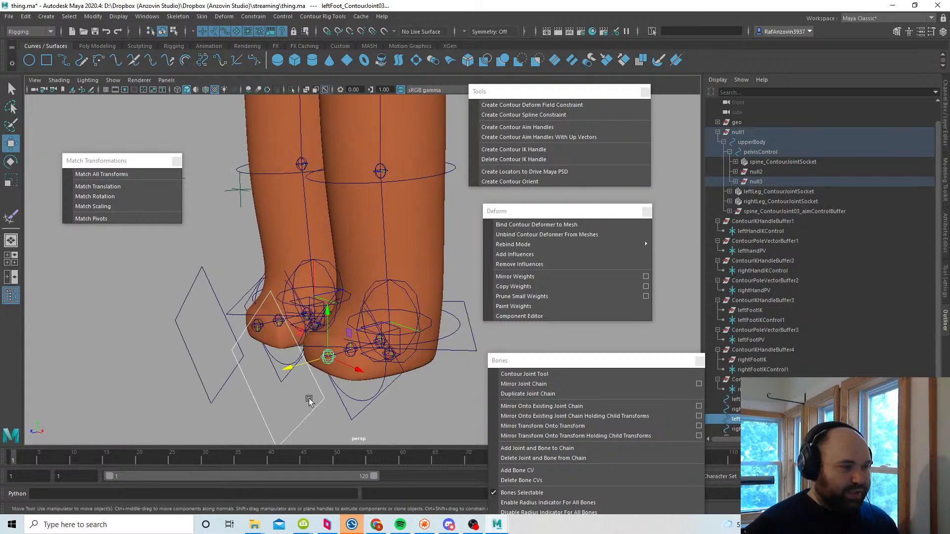
pyautogui.click(131, 174)
pyautogui.click(225, 382)
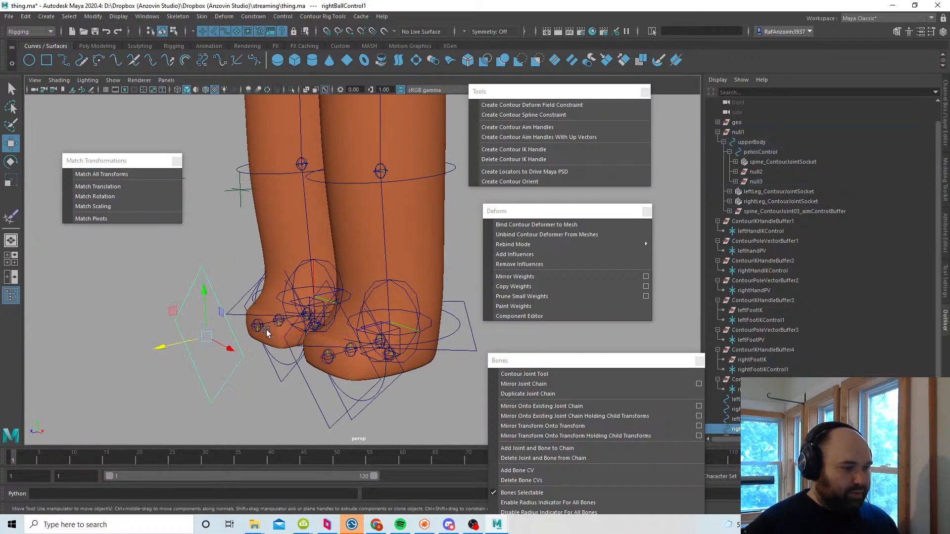
pyautogui.keyDown('shift'); pyautogui.click(257, 327); pyautogui.keyUp('shift')
pyautogui.click(101, 174)
# Step: Scale down the control points of both toe squares together and shift them forward to fit around the toes
pyautogui.click(313, 396)
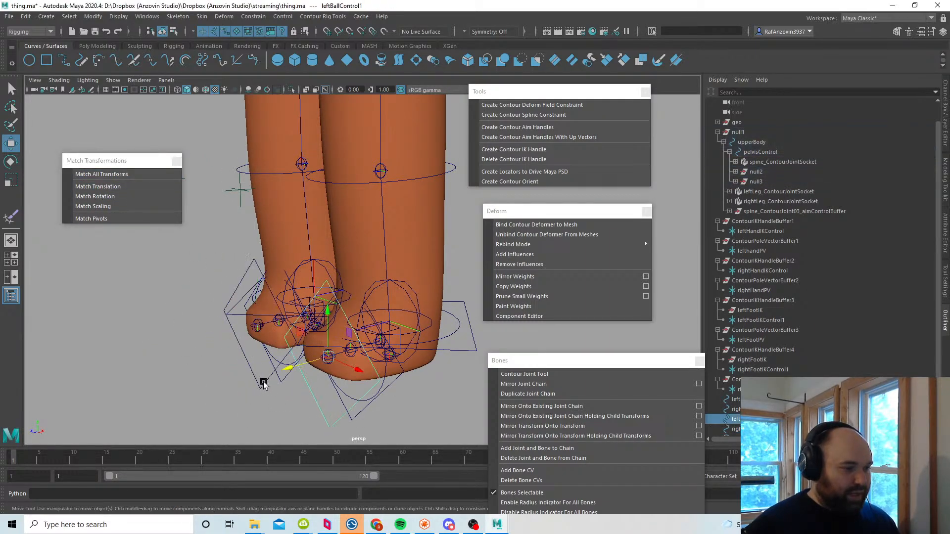
pyautogui.keyDown('shift'); pyautogui.click(263, 384); pyautogui.keyUp('shift')
pyautogui.keyDown('alt'); pyautogui.moveTo(267, 386); pyautogui.dragTo(378, 375); pyautogui.keyUp('alt')
pyautogui.click(944, 113)
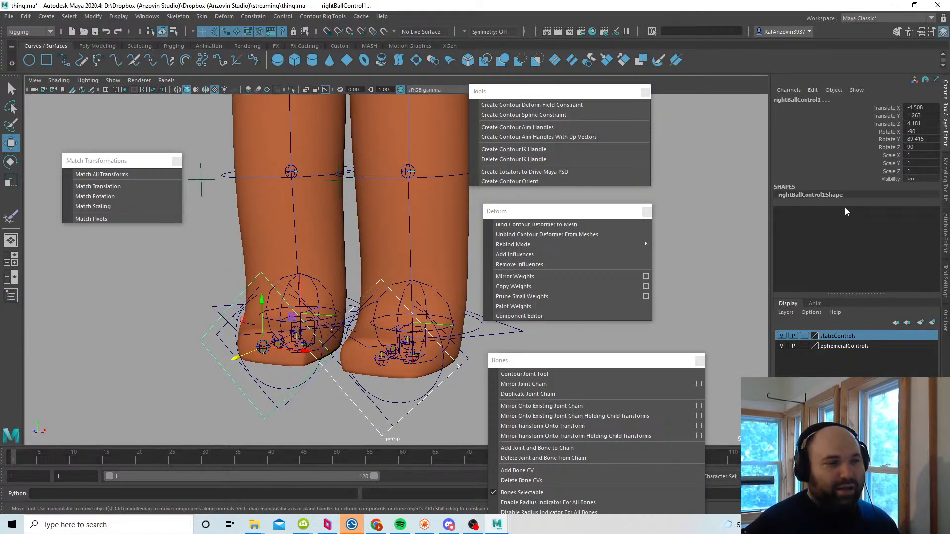
pyautogui.keyDown('alt'); pyautogui.moveTo(404, 365); pyautogui.dragTo(378, 348); pyautogui.keyUp('alt')
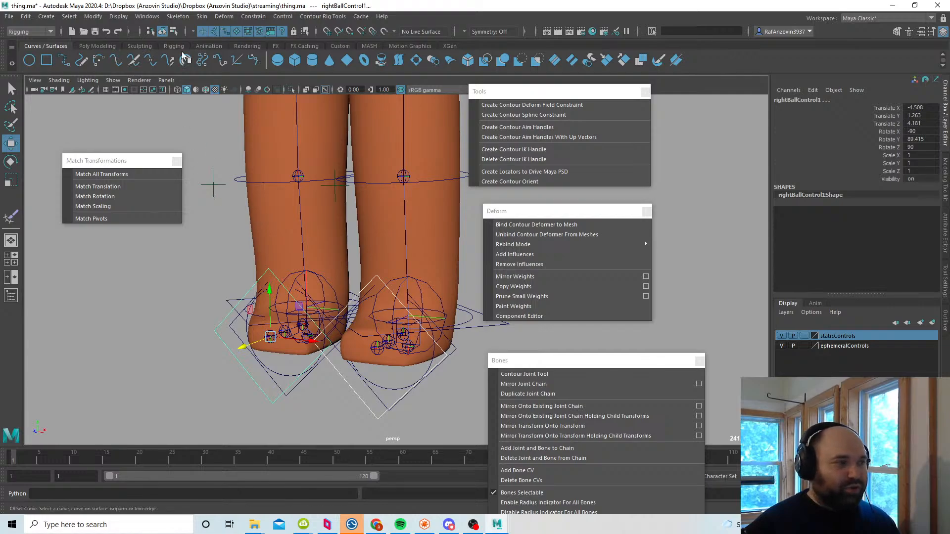
pyautogui.click(173, 31)
pyautogui.moveTo(171, 254); pyautogui.dragTo(475, 435)
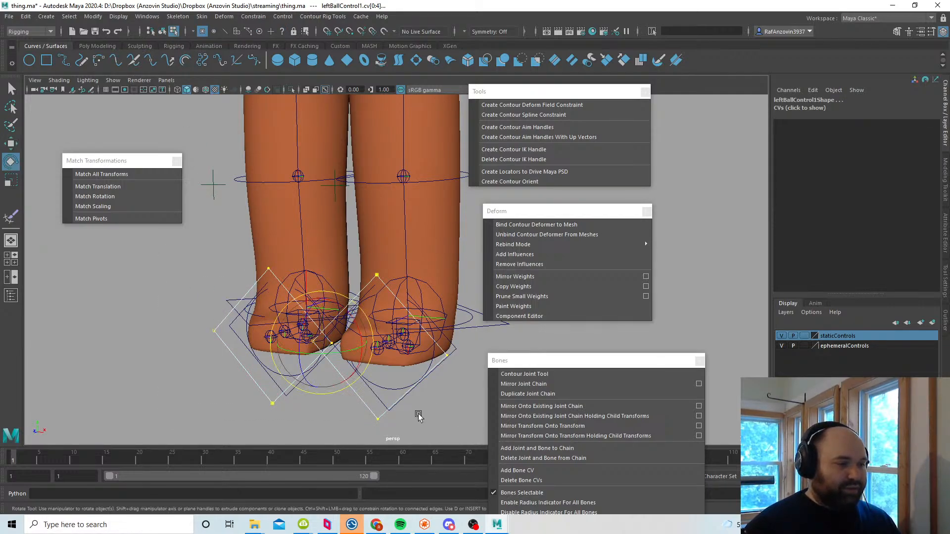
pyautogui.press('r')
pyautogui.moveTo(377, 346); pyautogui.dragTo(286, 341)
pyautogui.press('w')
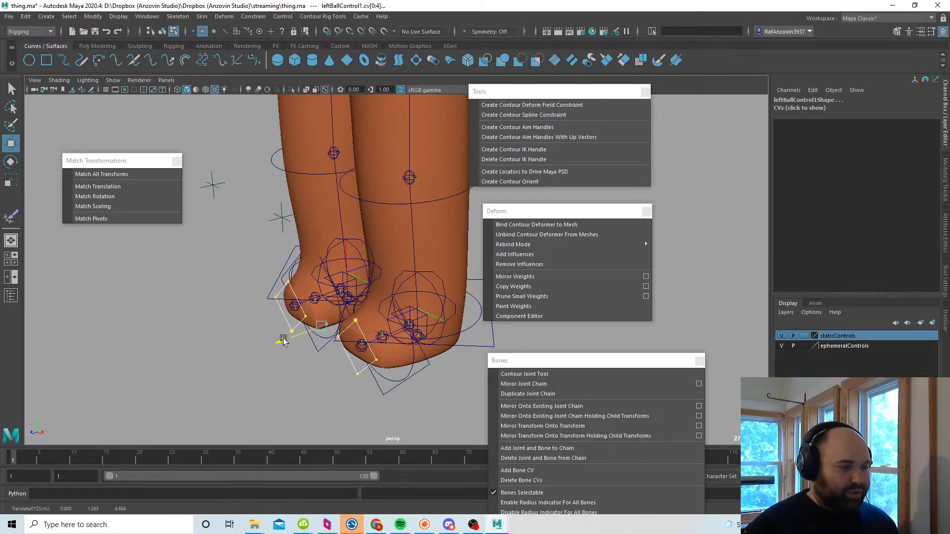
pyautogui.press('F8')
pyautogui.click(231, 163)
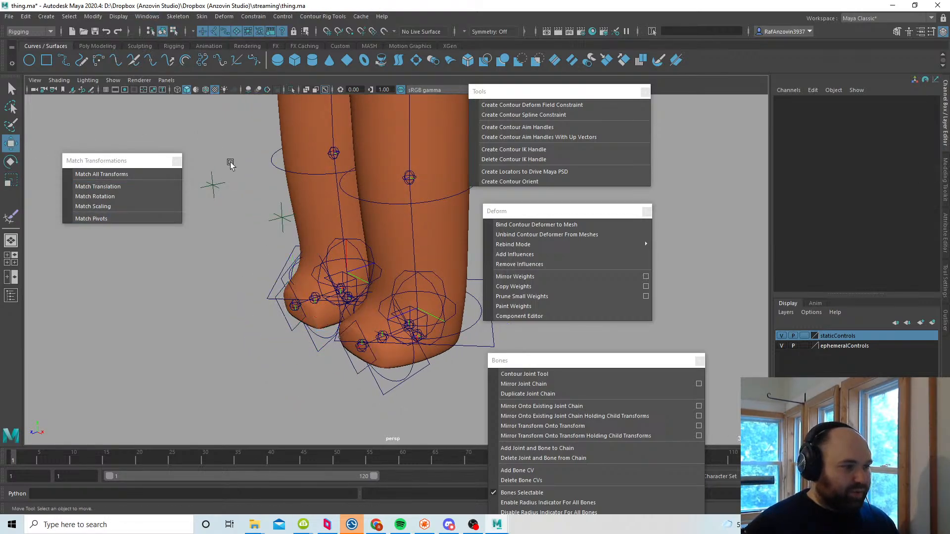
# Step: Rename the left toe square leftToeControl
pyautogui.keyDown('alt'); pyautogui.moveTo(344, 352); pyautogui.dragTo(391, 359); pyautogui.keyUp('alt')
pyautogui.click(395, 370)
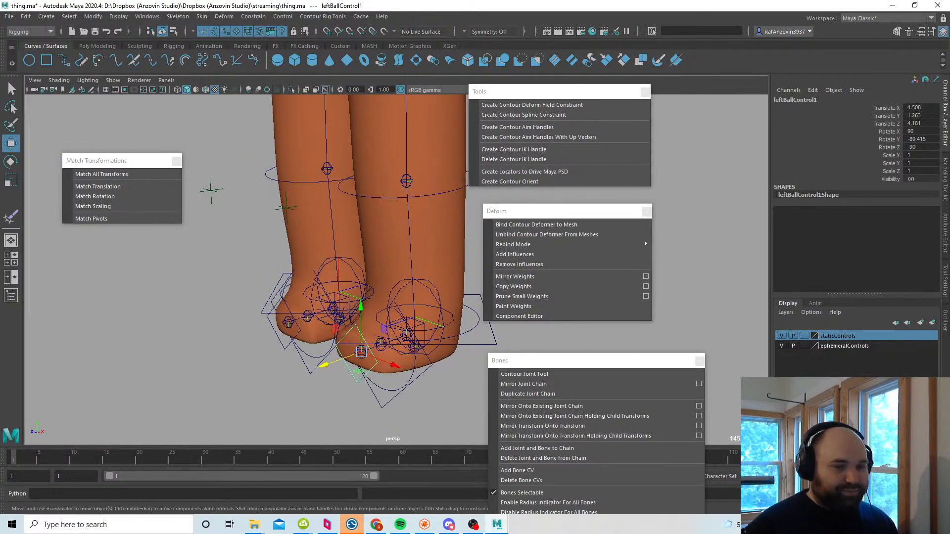
pyautogui.click(945, 317)
pyautogui.moveTo(590, 365); pyautogui.dragTo(478, 388)
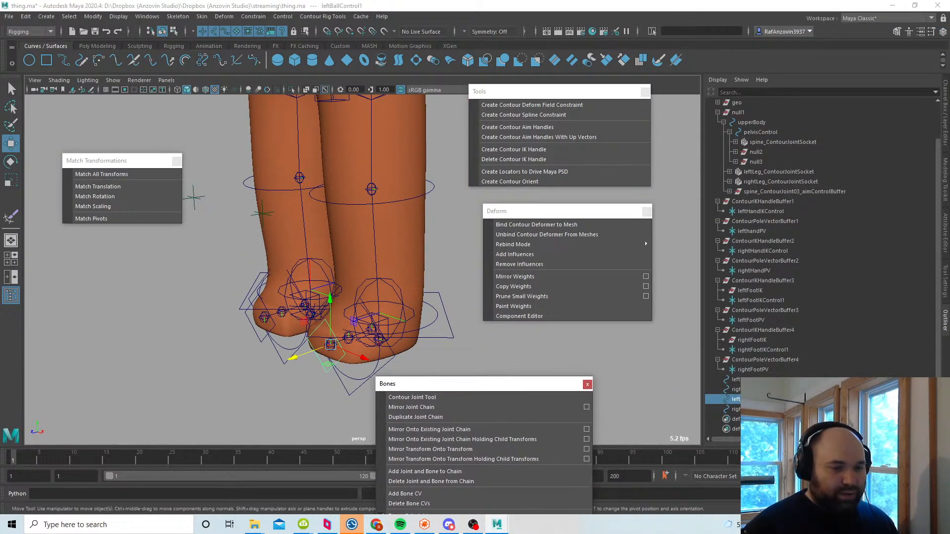
pyautogui.doubleClick(736, 399)
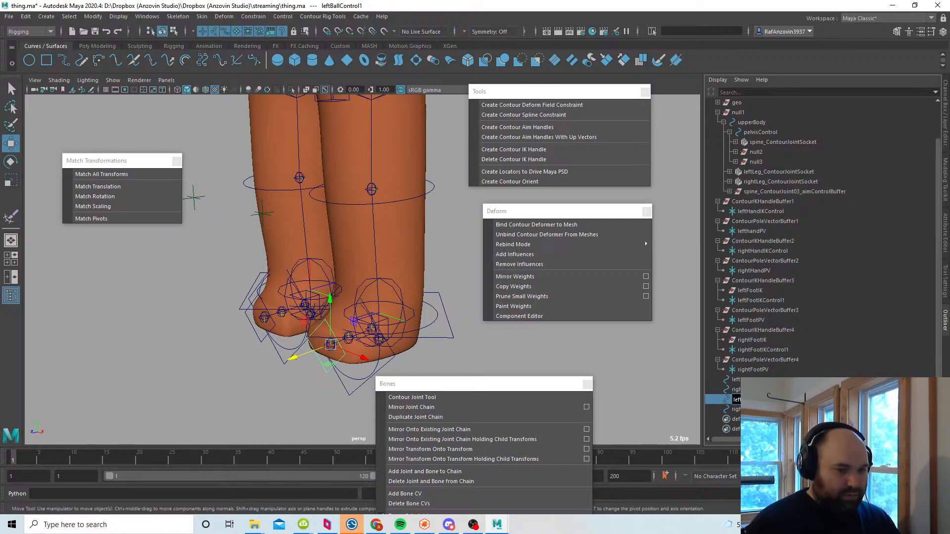
pyautogui.press('Return')
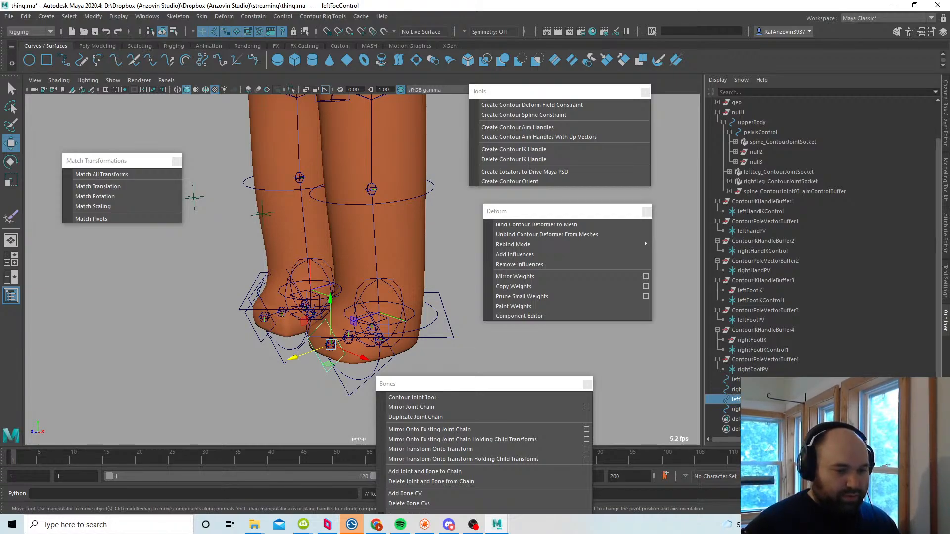
# Step: Rename leftBallControl to leftBallIKControl and rightBallControl to rightBallIKControl
pyautogui.doubleClick(748, 379)
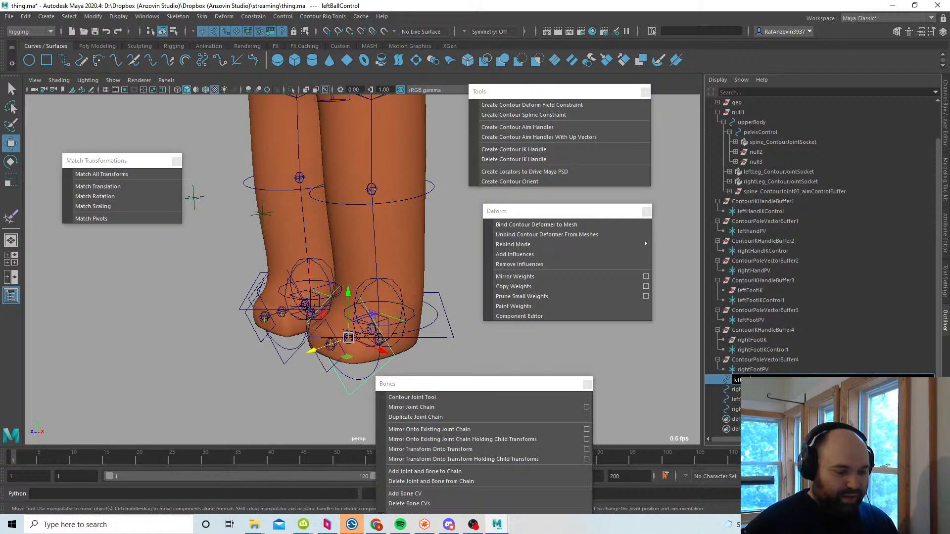
pyautogui.press('Return')
pyautogui.doubleClick(748, 389)
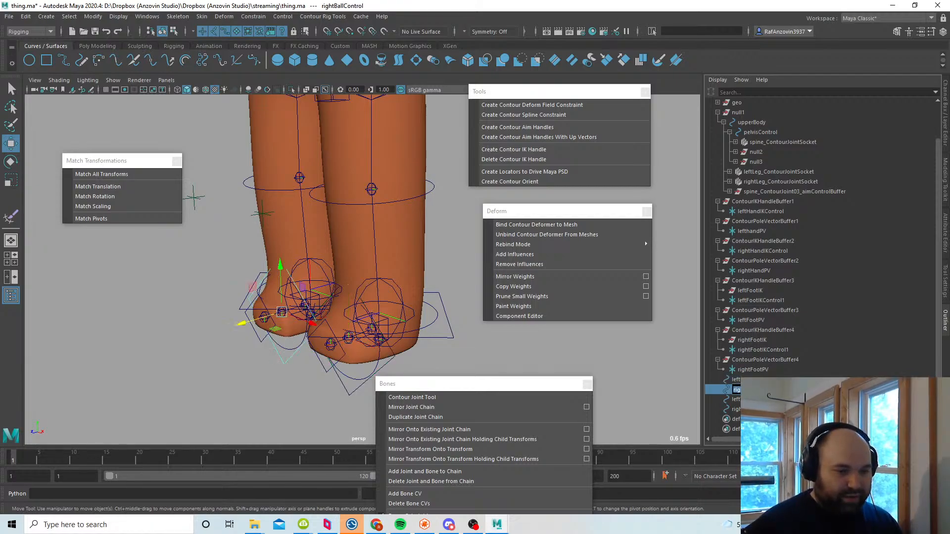
pyautogui.press('Return')
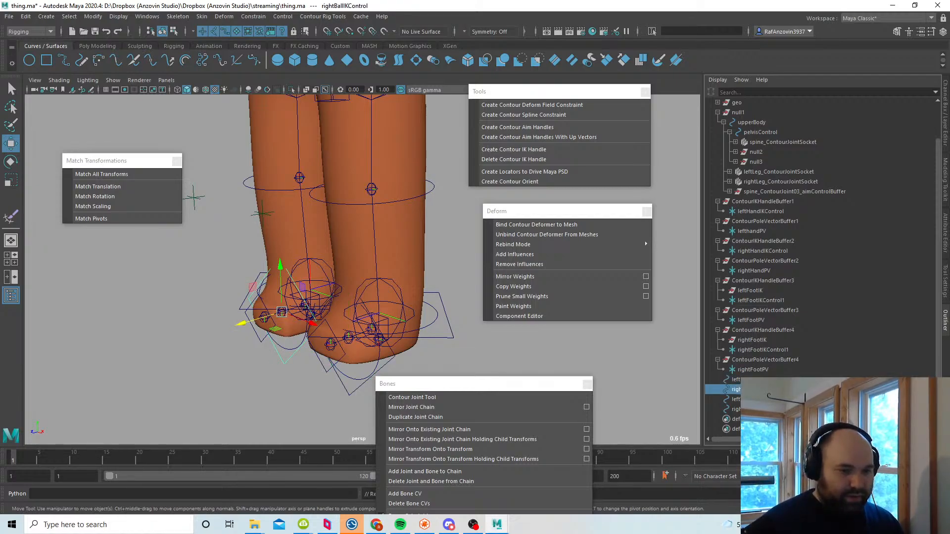
# Step: Rename the left toe square leftToeIKControl and give the right toe square the name rightBallIKControl
pyautogui.doubleClick(748, 399)
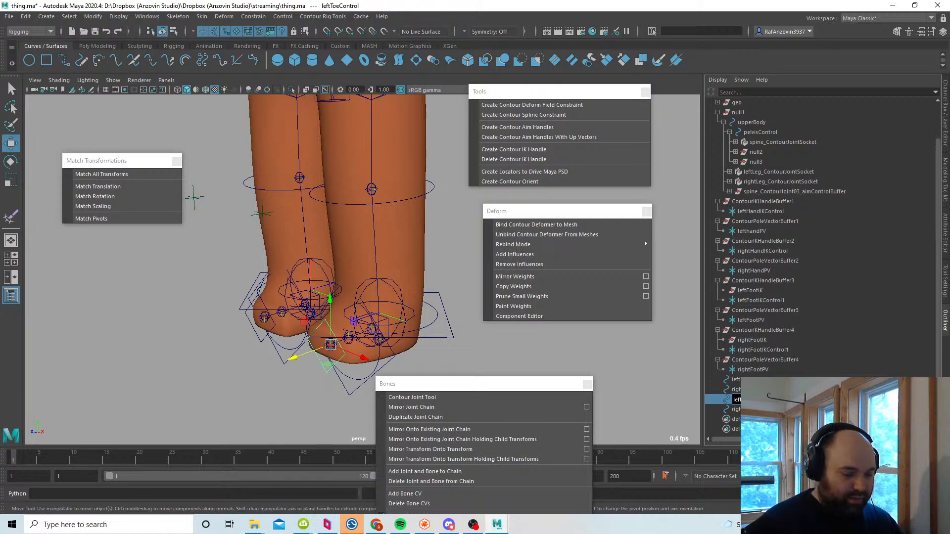
pyautogui.press('Return')
pyautogui.click(748, 409)
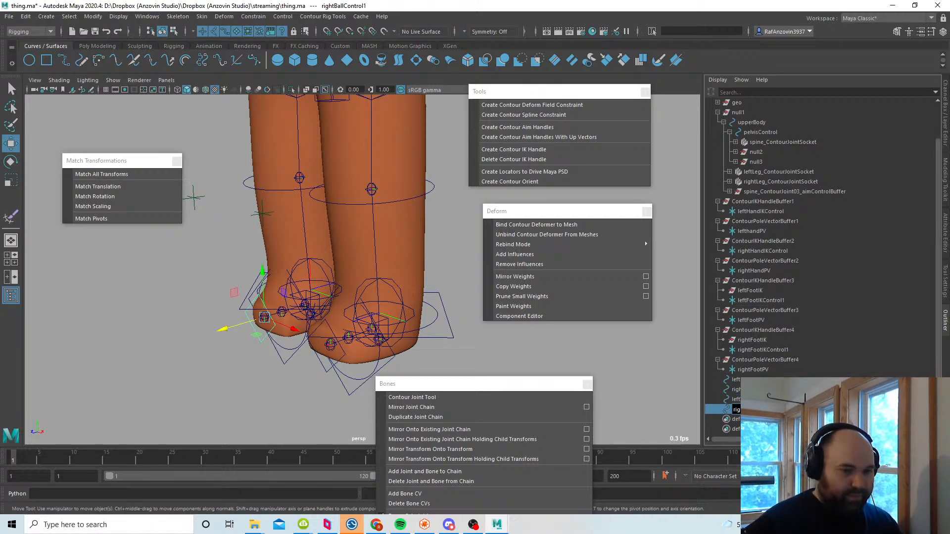
pyautogui.press('Return')
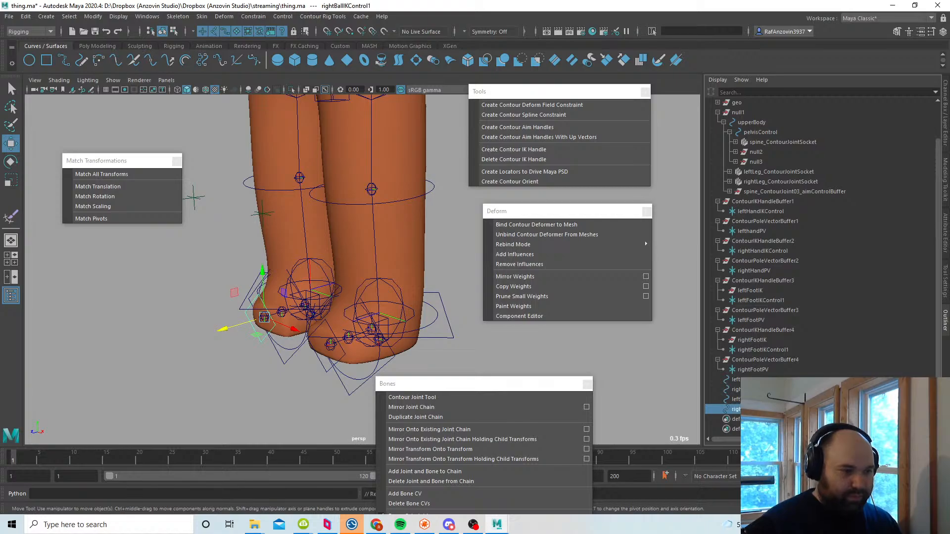
# Step: Clear the selection around the feet and save the scene
pyautogui.keyDown('alt'); pyautogui.moveTo(278, 364); pyautogui.dragTo(329, 366); pyautogui.keyUp('alt')
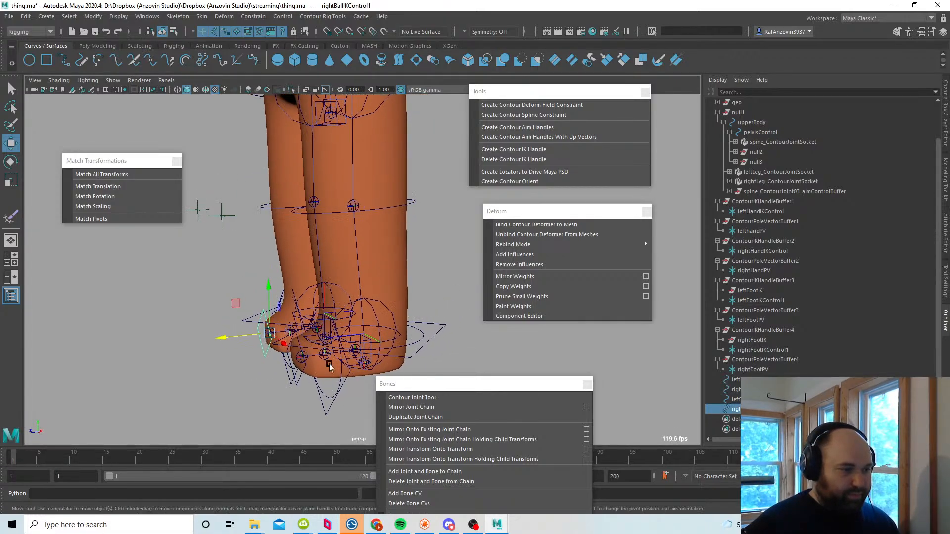
pyautogui.keyDown('alt'); pyautogui.moveTo(456, 347); pyautogui.dragTo(470, 340); pyautogui.keyUp('alt')
pyautogui.click(470, 340)
pyautogui.press('q')
pyautogui.hotkey('ctrl', 's')
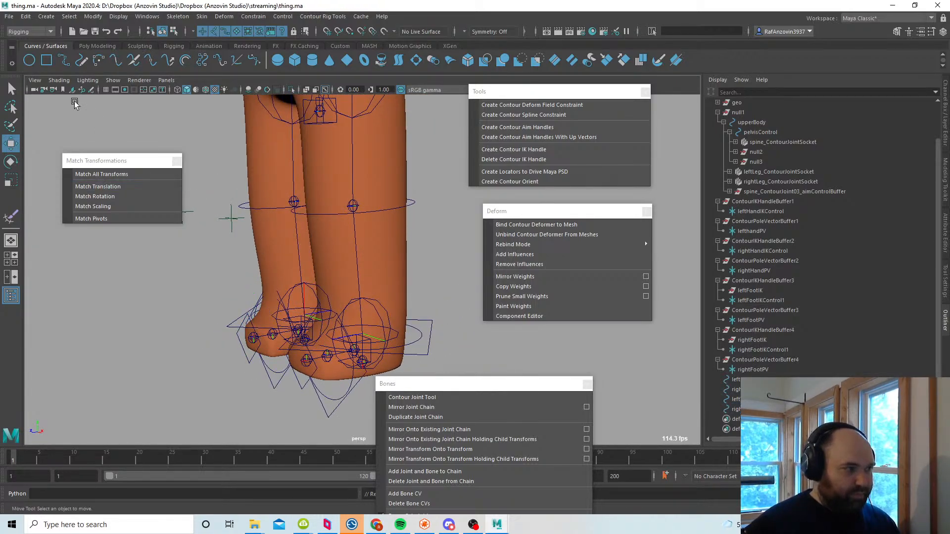
# Step: Rename the right toe square rightToeIKControl
pyautogui.keyDown('alt'); pyautogui.moveTo(345, 411); pyautogui.dragTo(316, 383); pyautogui.keyUp('alt')
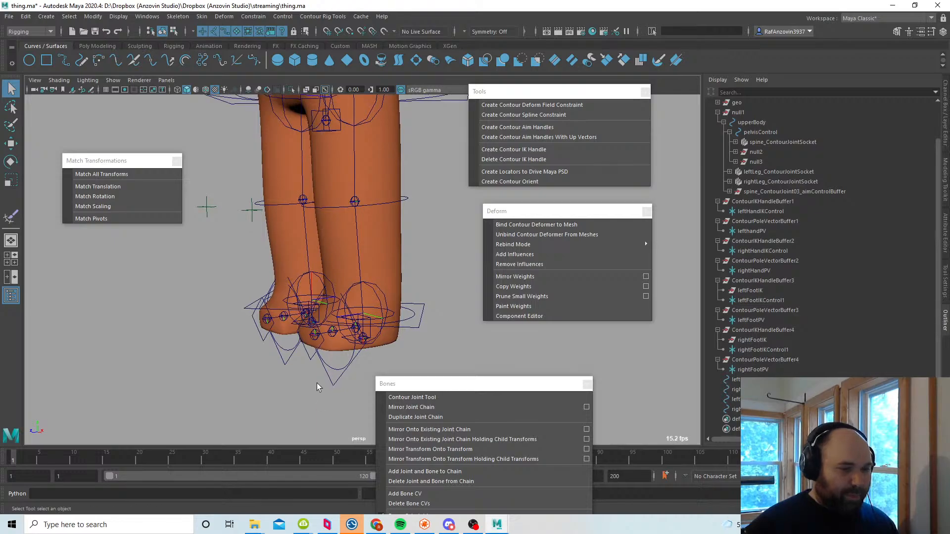
pyautogui.doubleClick(736, 409)
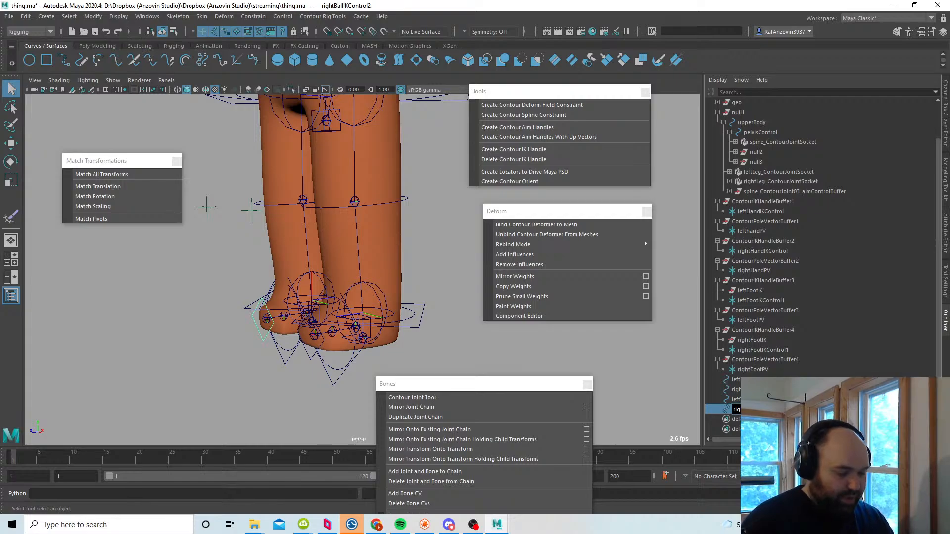
pyautogui.press('Return')
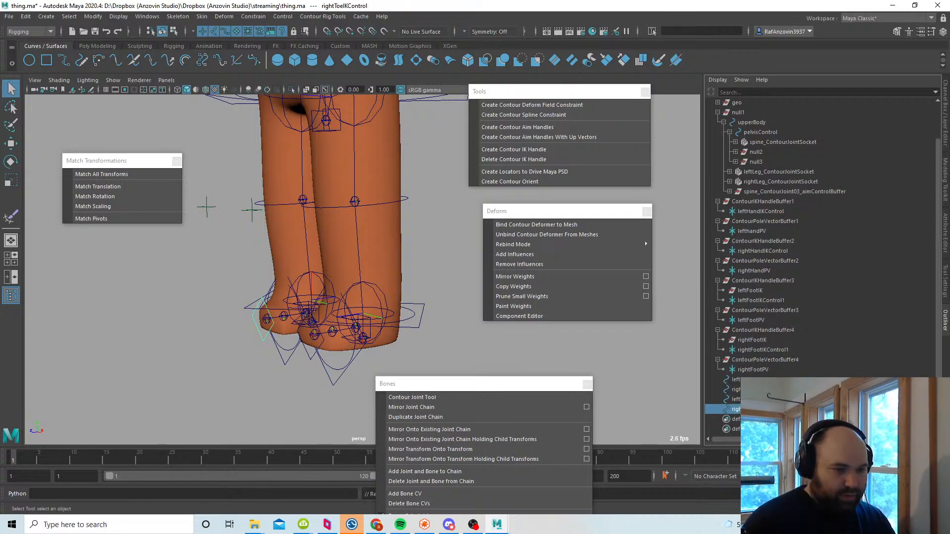
# Step: Create four empty groups to hold the ball and toe IK controls
pyautogui.hotkey('ctrl', 'g')
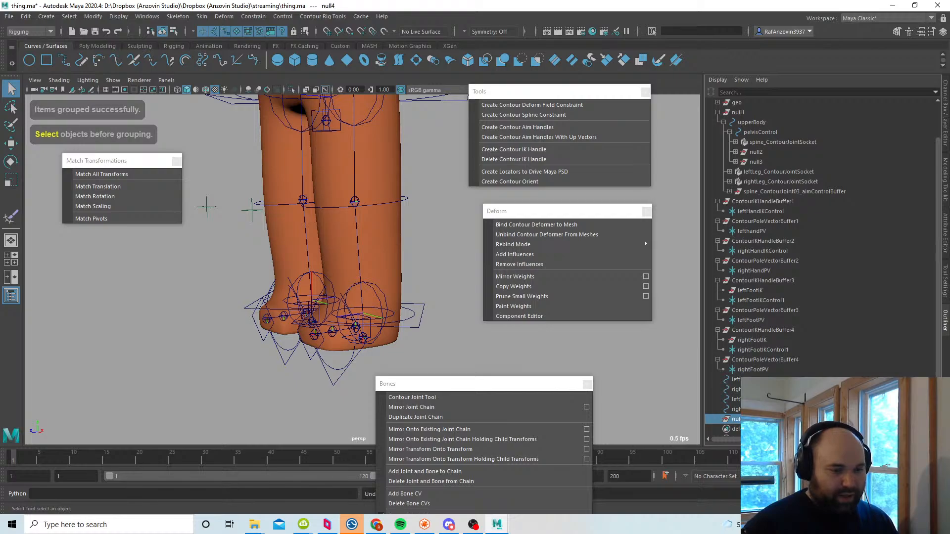
pyautogui.click(613, 360)
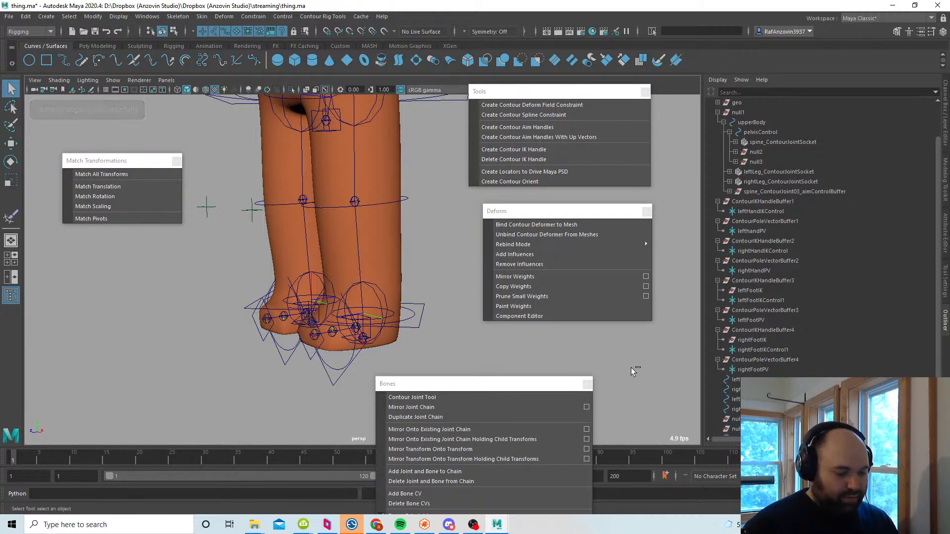
pyautogui.hotkey('ctrl', 'g')
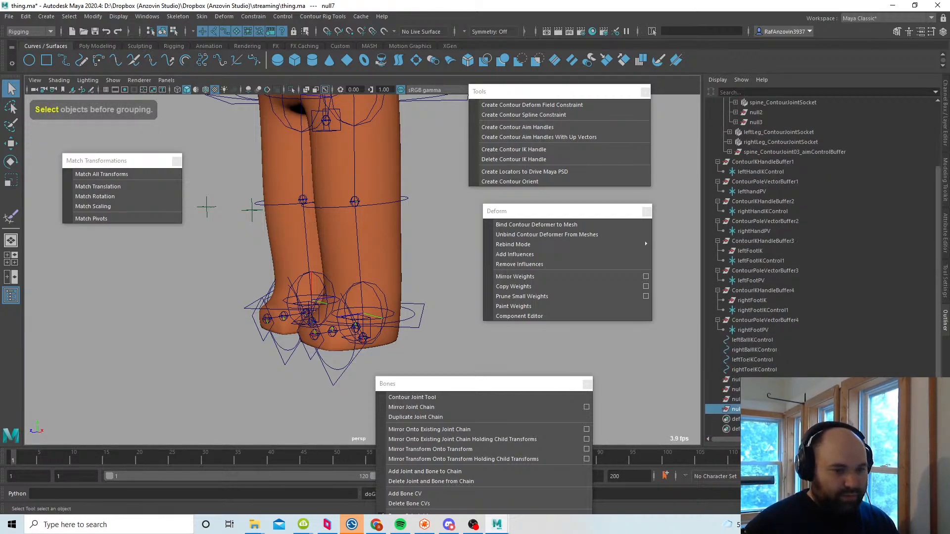
# Step: Match all transforms of the first empty group to leftBallIKControl and of the second to rightBallIKControl
pyautogui.click(763, 339)
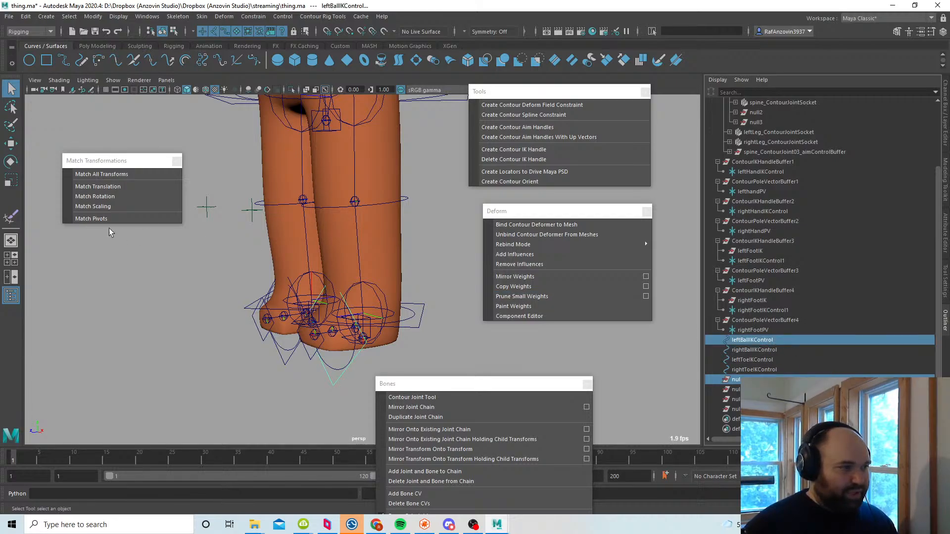
pyautogui.click(118, 174)
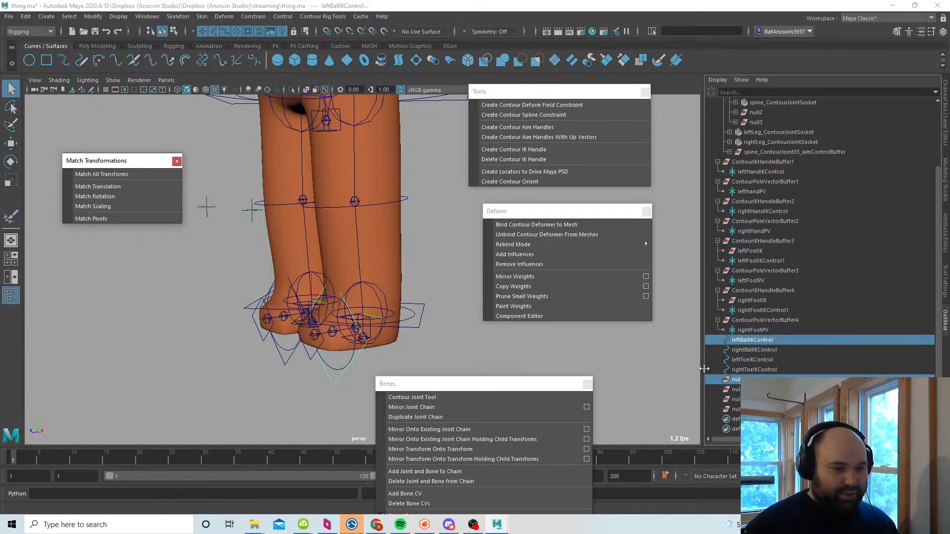
pyautogui.click(735, 390)
pyautogui.keyDown('ctrl'); pyautogui.click(735, 349); pyautogui.keyUp('ctrl')
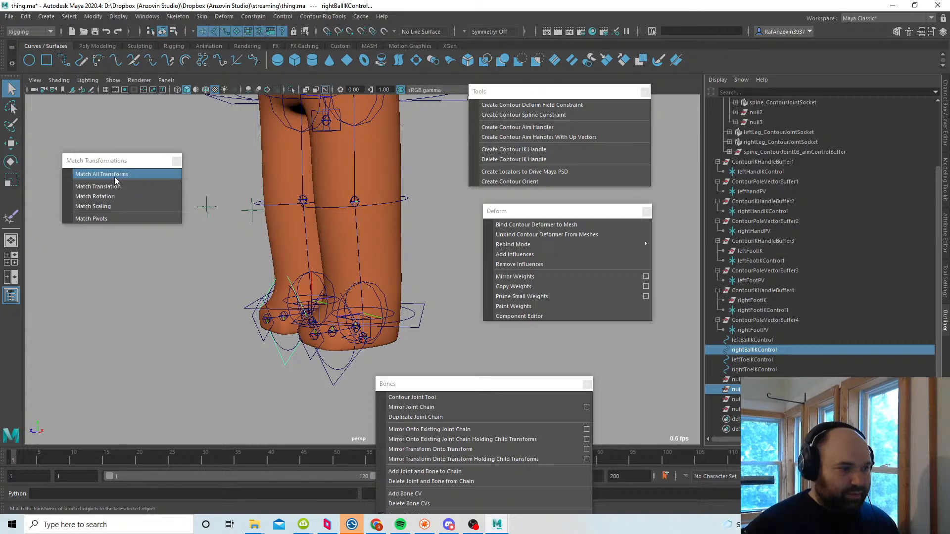
pyautogui.click(114, 176)
# Step: Match all transforms of the third empty group to leftToeIKControl and of the fourth to rightToeIKControl
pyautogui.click(736, 399)
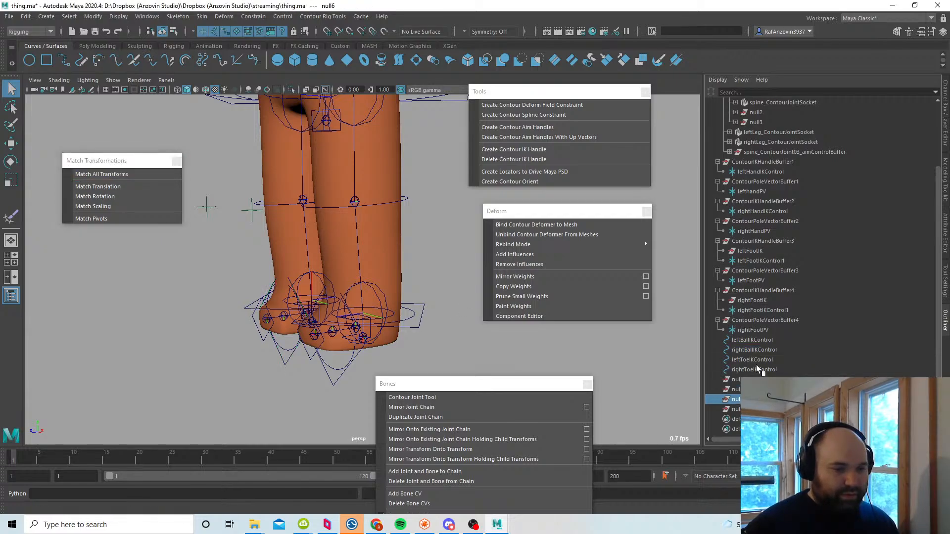
pyautogui.keyDown('ctrl'); pyautogui.click(752, 360); pyautogui.keyUp('ctrl')
pyautogui.click(119, 173)
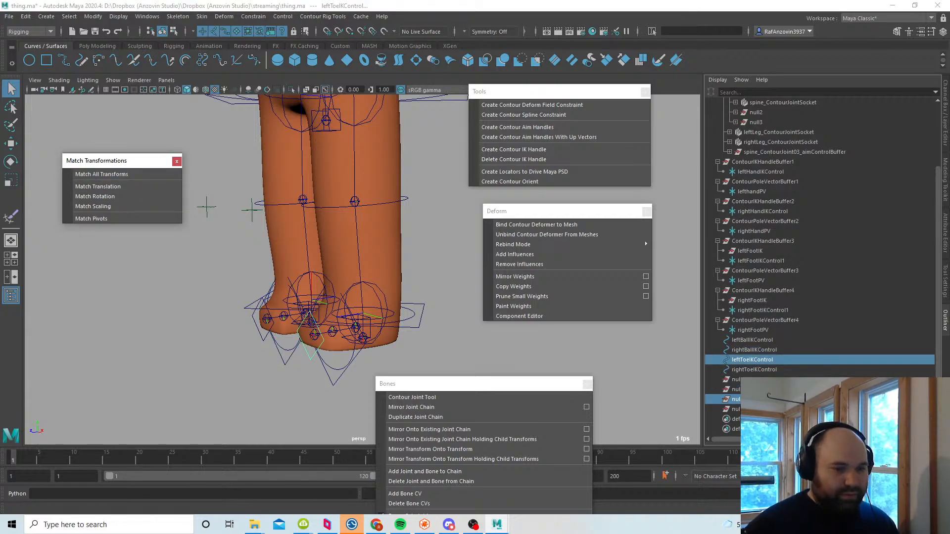
pyautogui.click(735, 409)
pyautogui.keyDown('ctrl'); pyautogui.click(760, 370); pyautogui.keyUp('ctrl')
pyautogui.click(123, 173)
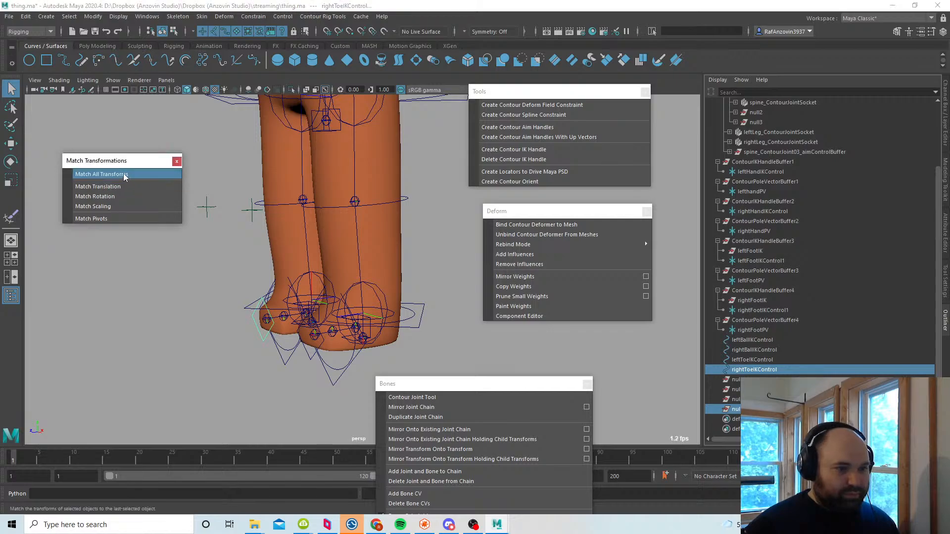
# Step: Parent each of the four ball and toe IK controls under the empty group matched to it
pyautogui.click(754, 340)
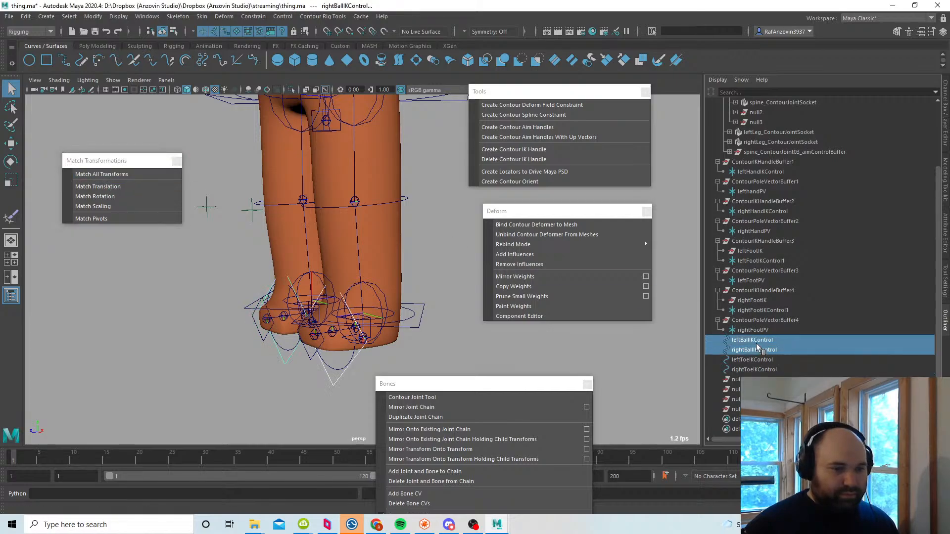
pyautogui.click(737, 379)
pyautogui.press('w')
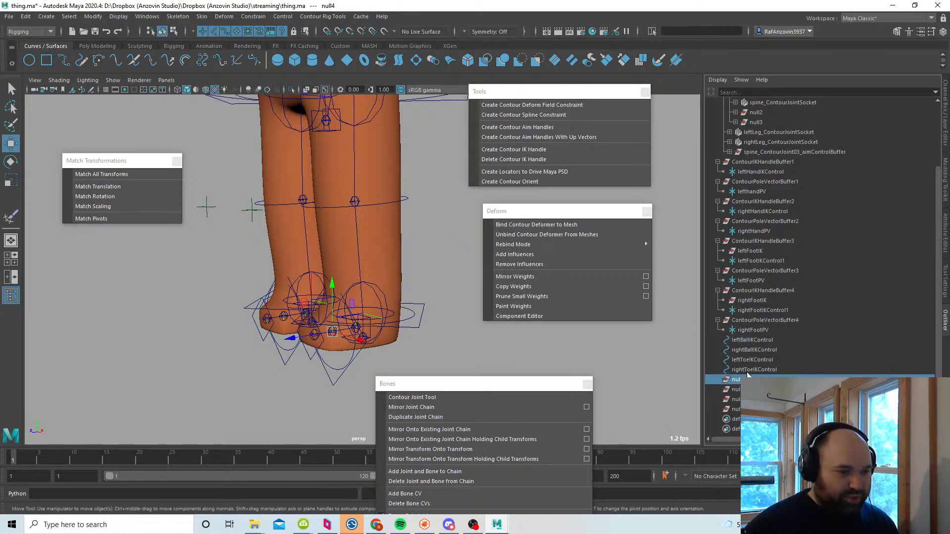
pyautogui.click(758, 341)
pyautogui.moveTo(759, 342); pyautogui.dragTo(735, 409, button='middle')
pyautogui.click(757, 349)
pyautogui.click(758, 360)
pyautogui.click(767, 371)
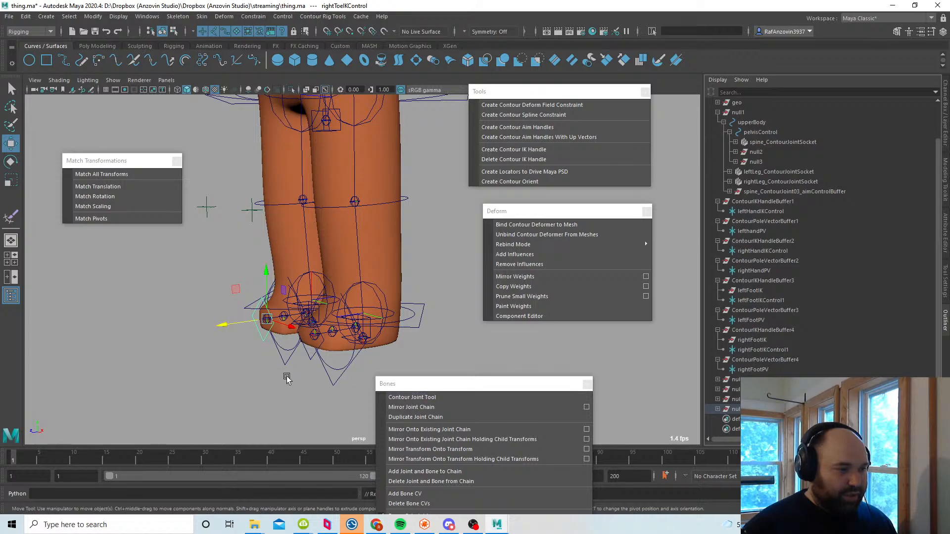
# Step: Parent the left ball IK control's buffer group null4 under the left toe IK control
pyautogui.moveTo(292, 377)
pyautogui.keyDown('alt'); pyautogui.mouseDown()
pyautogui.moveTo(282, 349)
pyautogui.moveTo(301, 375)
pyautogui.mouseUp(); pyautogui.keyUp('alt')
pyautogui.keyDown('alt'); pyautogui.moveTo(279, 366); pyautogui.dragTo(370, 386, button='right'); pyautogui.keyUp('alt')
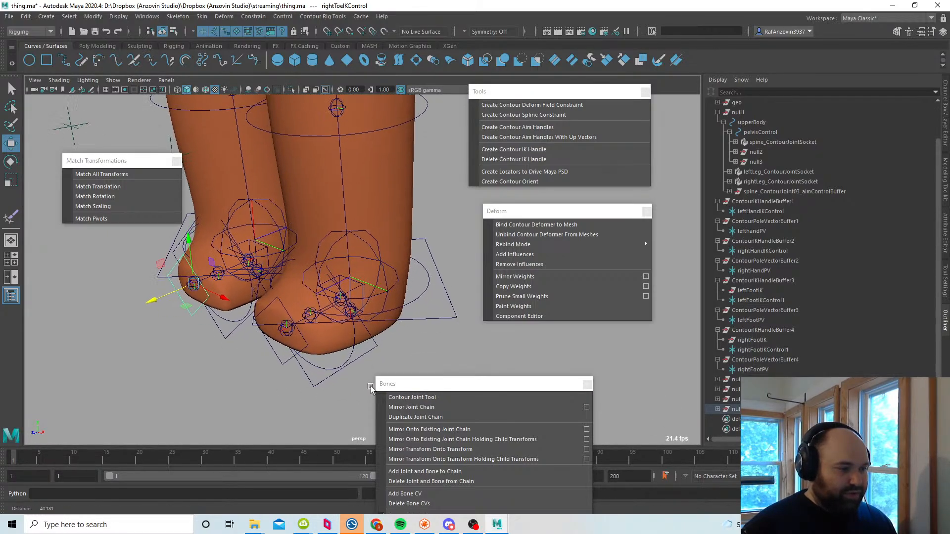
pyautogui.click(322, 383)
pyautogui.keyDown('alt'); pyautogui.moveTo(255, 390); pyautogui.dragTo(268, 378); pyautogui.keyUp('alt')
pyautogui.press('Up')
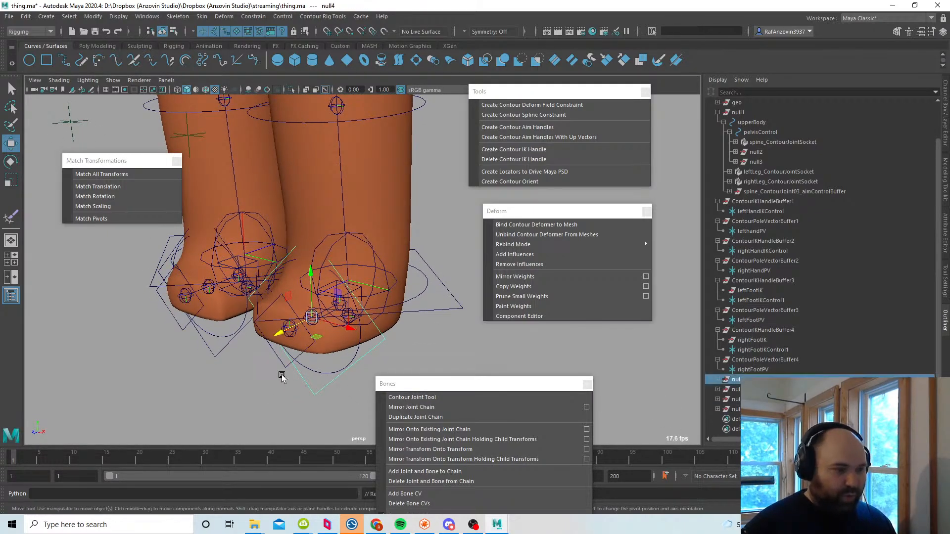
pyautogui.keyDown('alt'); pyautogui.moveTo(341, 385); pyautogui.dragTo(307, 392); pyautogui.keyUp('alt')
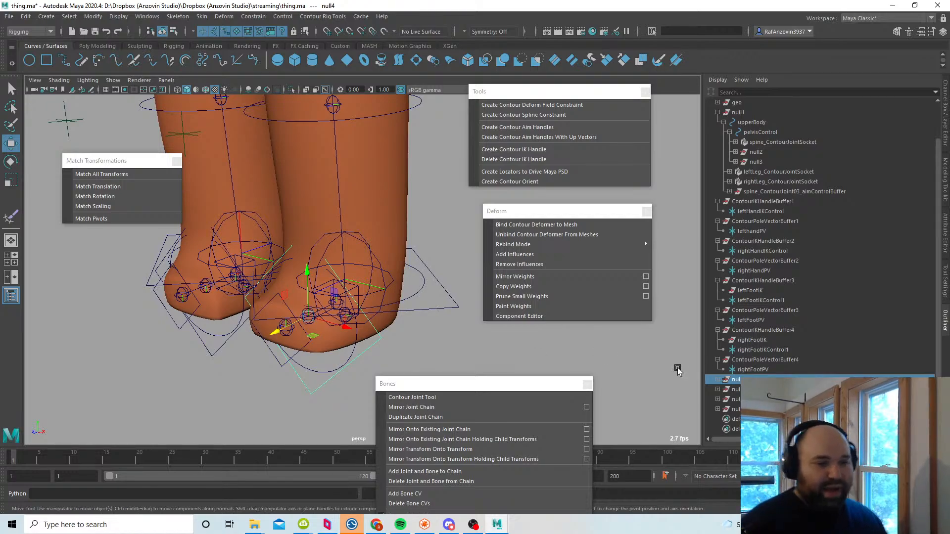
pyautogui.click(283, 366)
pyautogui.press('p')
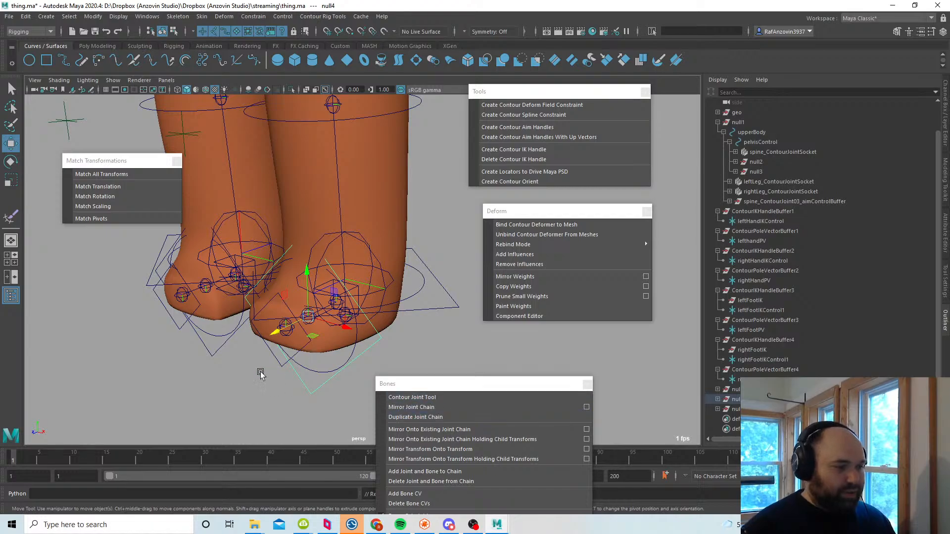
# Step: Parent the left toe IK control's buffer group null6 under leftFootIKControl1
pyautogui.click(282, 366)
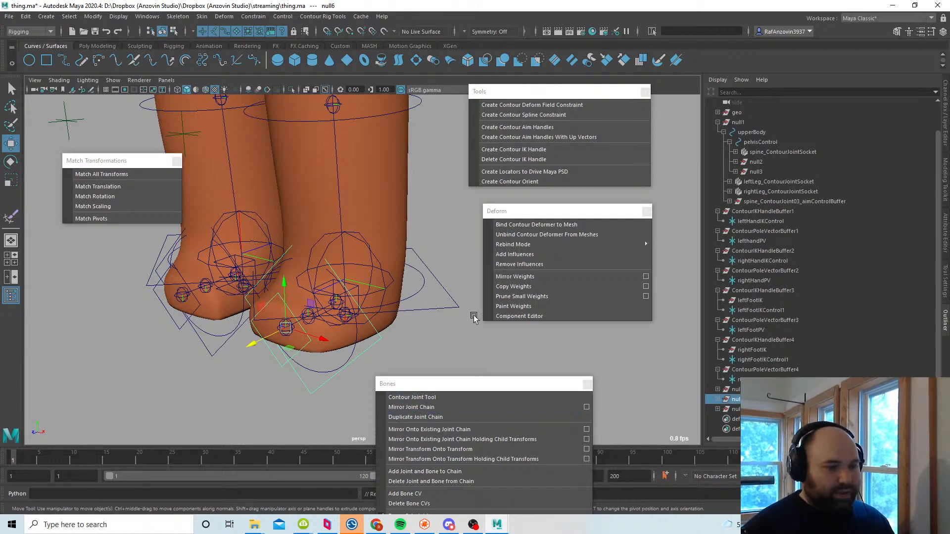
pyautogui.keyDown('alt'); pyautogui.moveTo(472, 317); pyautogui.dragTo(425, 307); pyautogui.keyUp('alt')
pyautogui.click(440, 325)
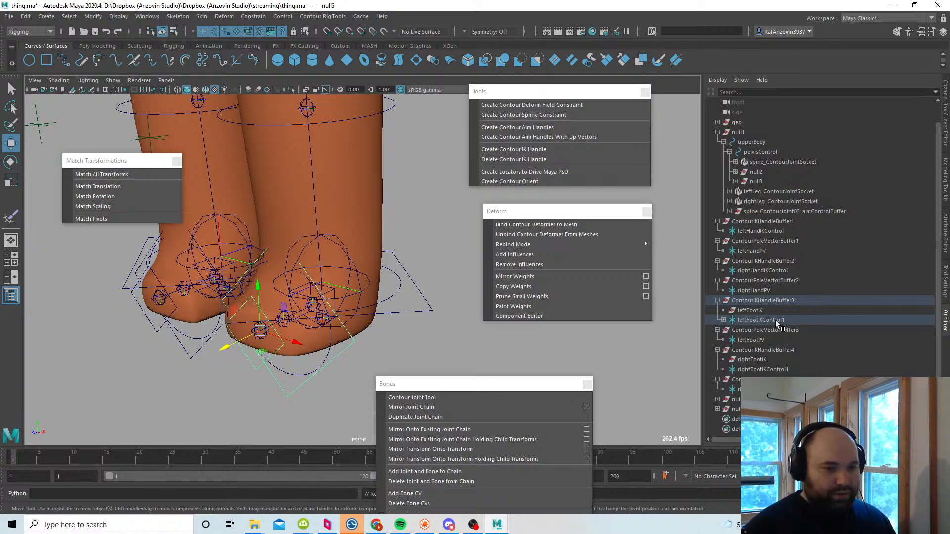
# Step: Rename the left and right foot controls as leftFootIKControl and rightFootIKControl
pyautogui.doubleClick(776, 320)
pyautogui.press('BackSpace')
pyautogui.press('Return')
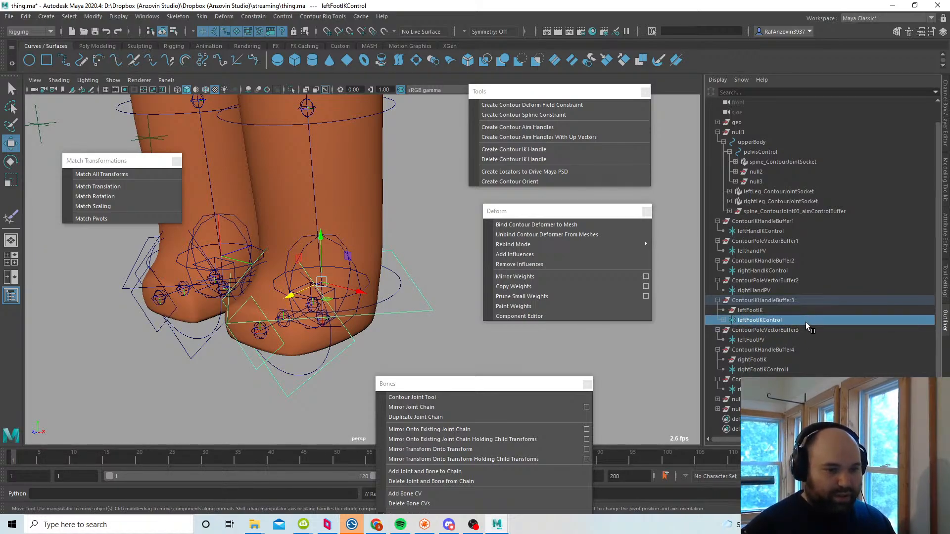
pyautogui.doubleClick(775, 370)
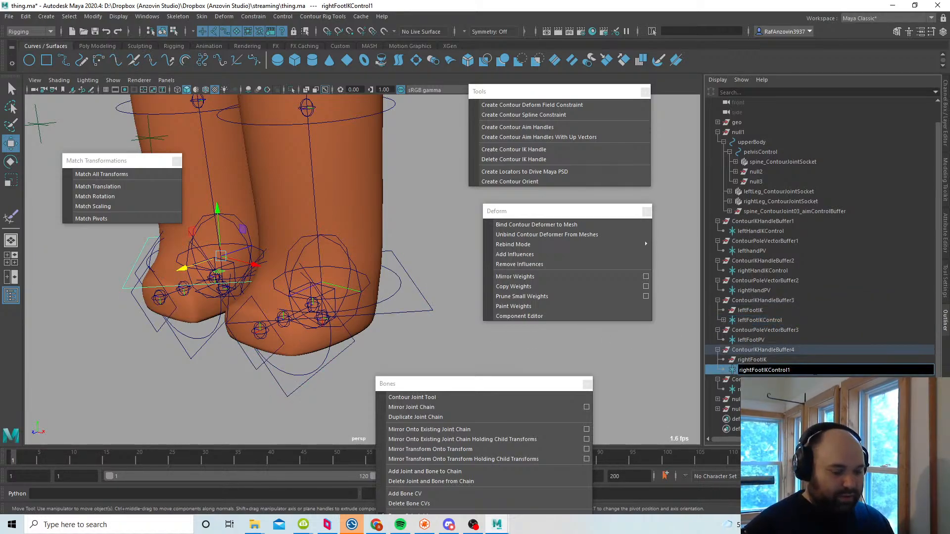
pyautogui.press('BackSpace')
pyautogui.press('Return')
# Step: Parent the right ball IK control's buffer group null5 under the right toe IK control
pyautogui.click(213, 366)
pyautogui.keyDown('alt'); pyautogui.moveTo(212, 366); pyautogui.dragTo(227, 373, button='middle'); pyautogui.keyUp('alt')
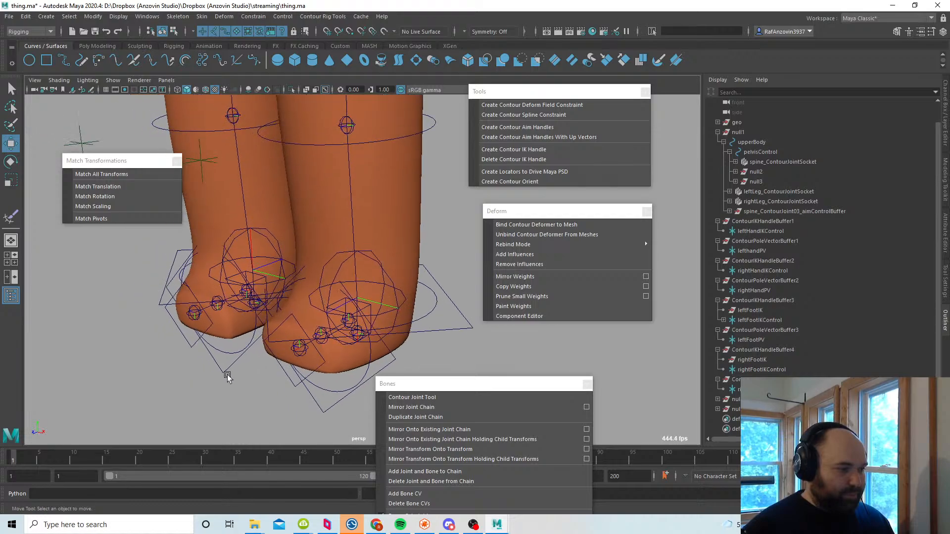
pyautogui.click(226, 373)
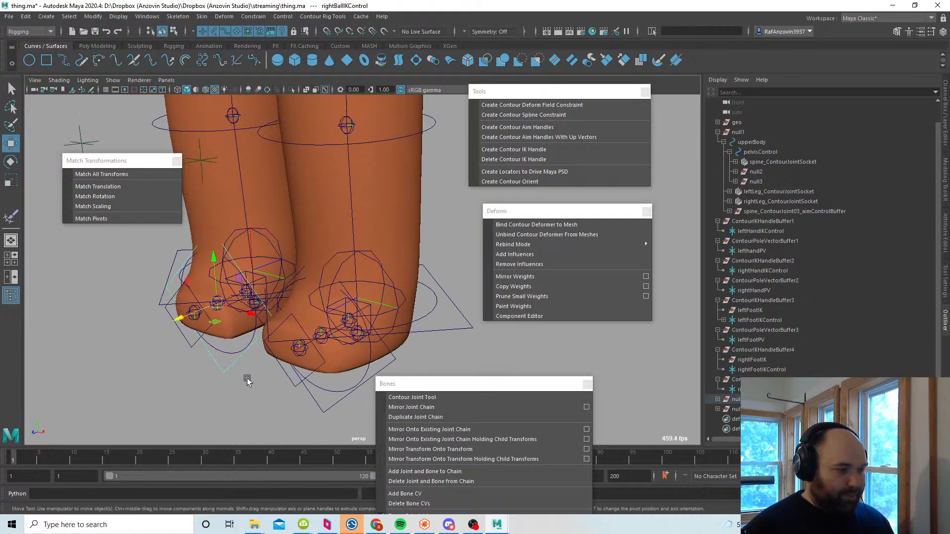
pyautogui.keyDown('shift'); pyautogui.click(191, 345); pyautogui.keyUp('shift')
pyautogui.press('p')
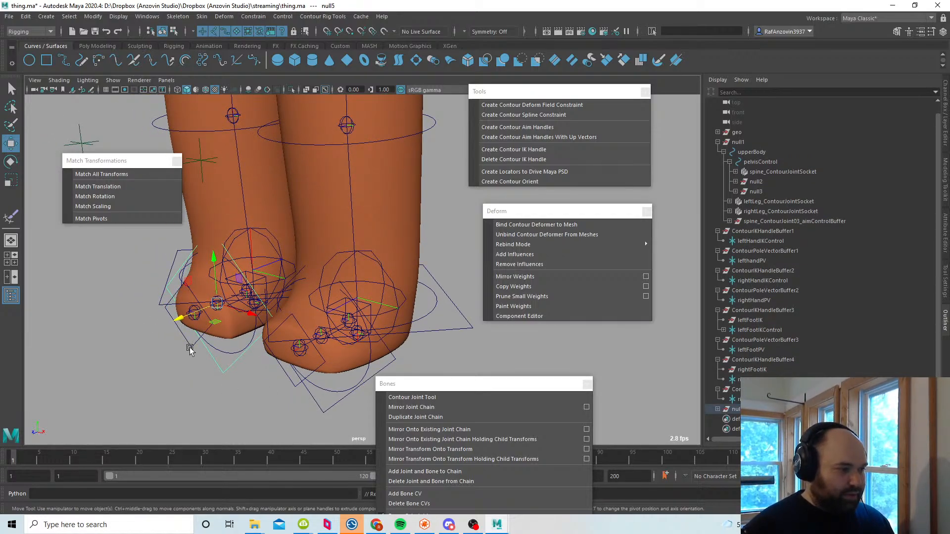
# Step: Parent the right toe IK control's buffer group null7 under rightFootIKControl
pyautogui.click(200, 262)
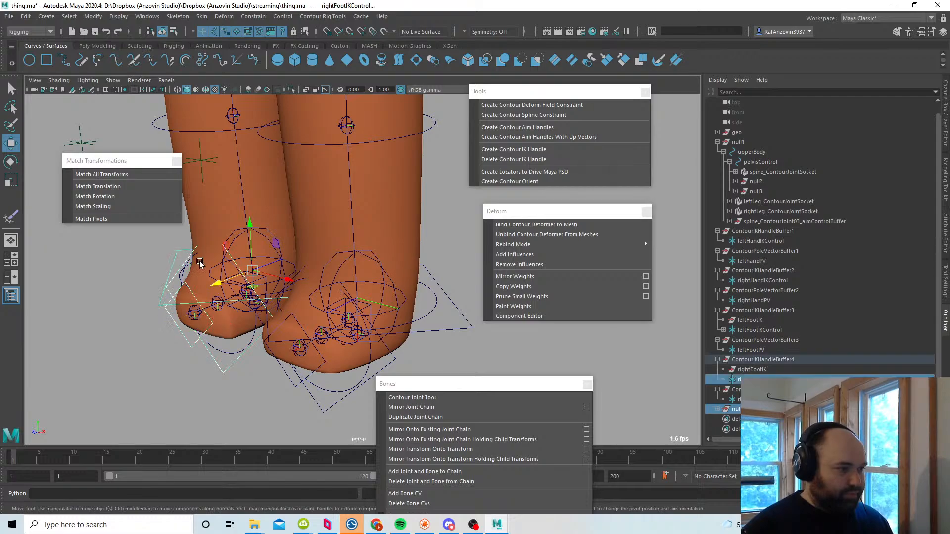
pyautogui.press('p')
pyautogui.scroll(-4, 320, 336)
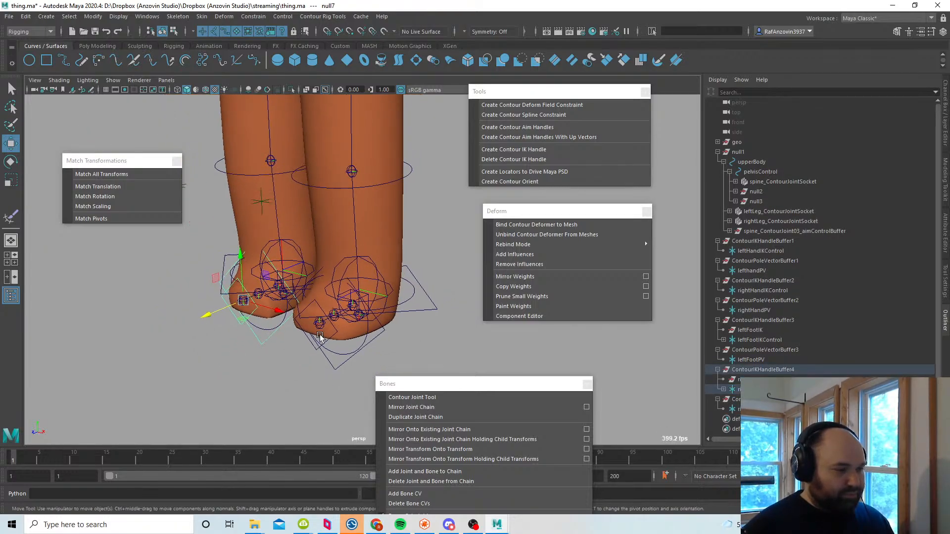
# Step: Parent the leftFootIK handle under the left ball IK control
pyautogui.keyDown('alt'); pyautogui.moveTo(332, 322); pyautogui.dragTo(302, 332, button='middle'); pyautogui.keyUp('alt')
pyautogui.keyDown('alt'); pyautogui.moveTo(302, 331); pyautogui.dragTo(336, 333, button='right'); pyautogui.keyUp('alt')
pyautogui.click(762, 331)
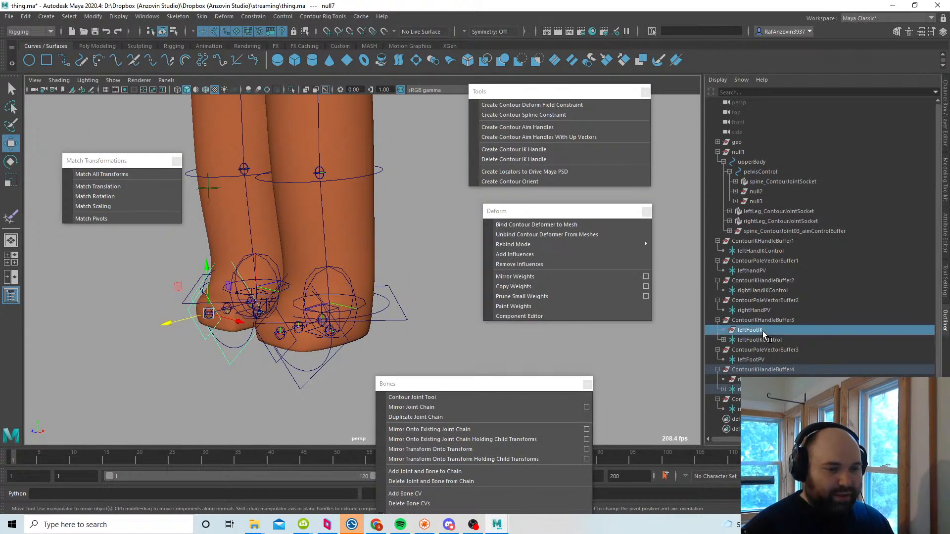
pyautogui.keyDown('alt'); pyautogui.moveTo(339, 370); pyautogui.dragTo(336, 367, button='middle'); pyautogui.keyUp('alt')
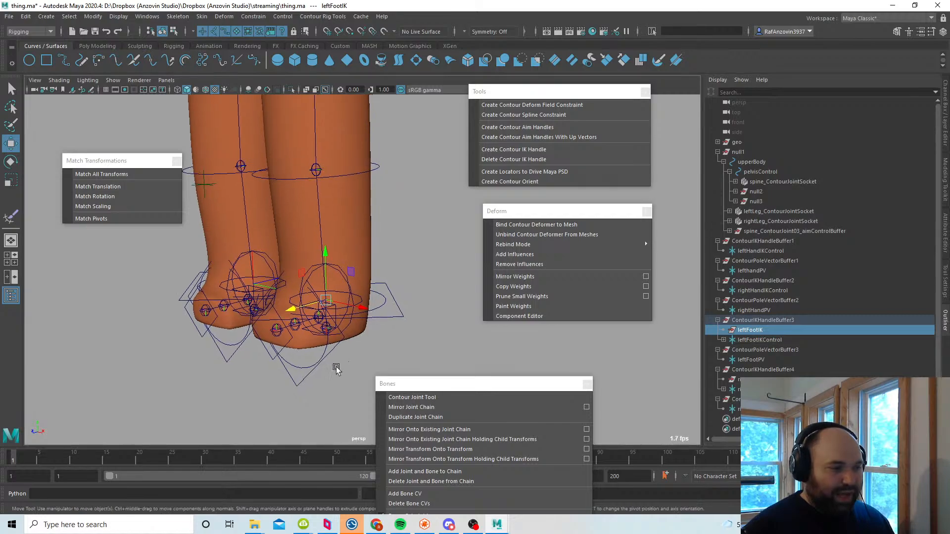
pyautogui.click(334, 347)
pyautogui.press('p')
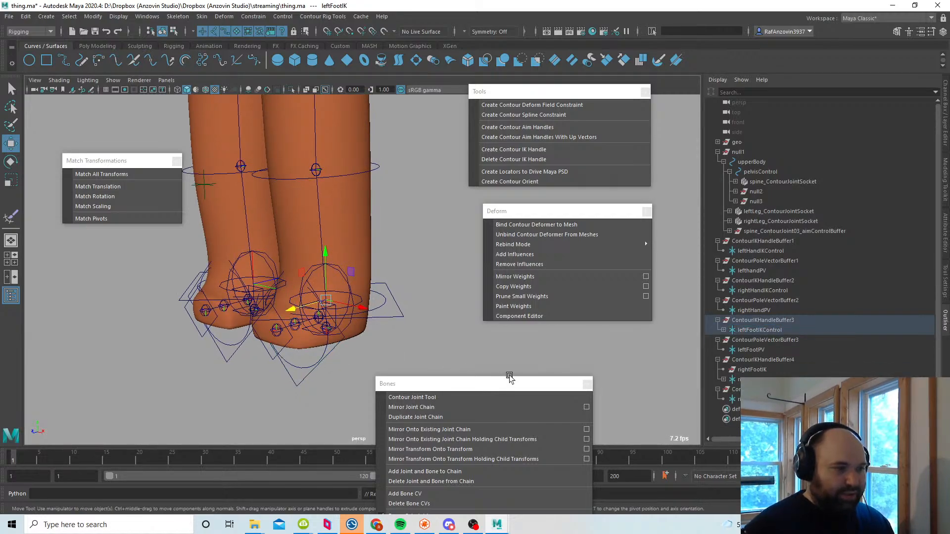
# Step: Parent the rightFootIK handle under the right ball IK control
pyautogui.click(763, 373)
pyautogui.keyDown('alt'); pyautogui.moveTo(247, 353); pyautogui.dragTo(288, 367); pyautogui.keyUp('alt')
pyautogui.click(246, 348)
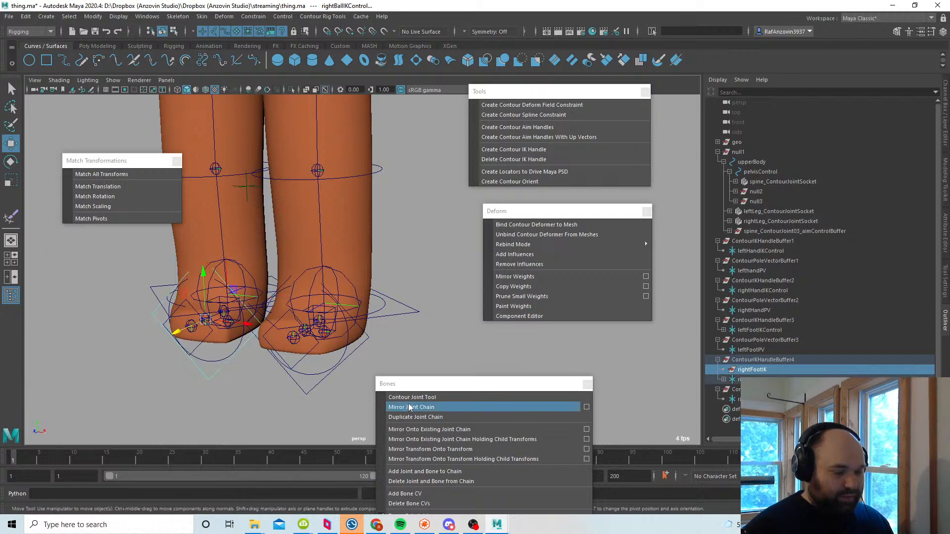
pyautogui.press('p')
# Step: Test the left foot roll by rotating leftBallIKControl, undo the rotation and deselect the control
pyautogui.keyDown('alt'); pyautogui.moveTo(375, 356); pyautogui.dragTo(337, 371); pyautogui.keyUp('alt')
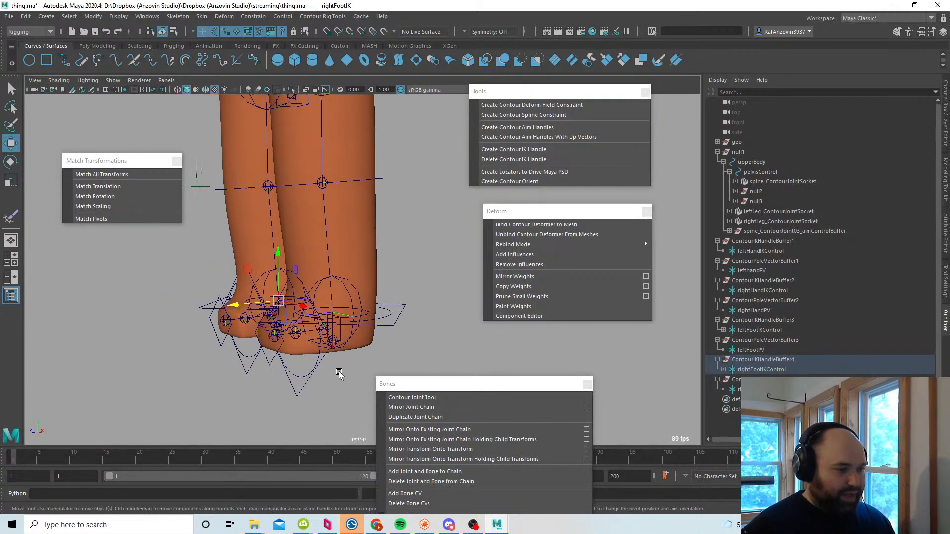
pyautogui.click(301, 387)
pyautogui.press('e')
pyautogui.moveTo(274, 300); pyautogui.dragTo(257, 358)
pyautogui.hotkey('ctrl', 'z')
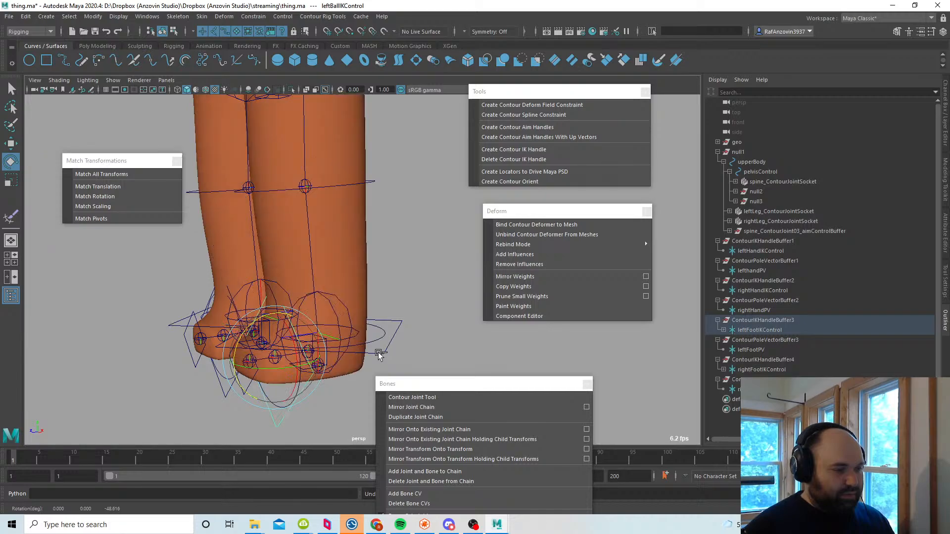
pyautogui.press('q')
pyautogui.click(106, 120)
# Step: Create a Contour aim handle on the left toe joint leftFoot_ContourJoint03
pyautogui.keyDown('alt'); pyautogui.moveTo(311, 333); pyautogui.dragTo(339, 339, button='right'); pyautogui.keyUp('alt')
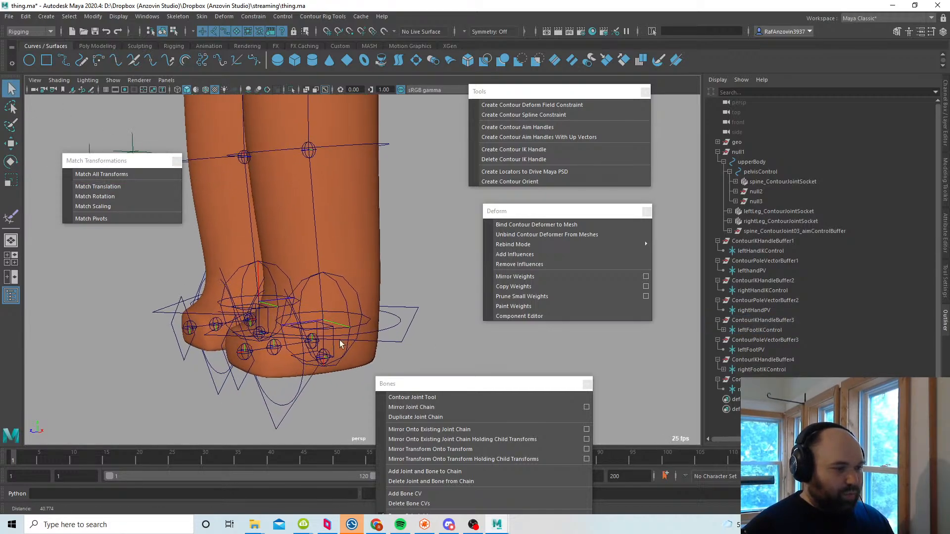
pyautogui.keyDown('alt'); pyautogui.moveTo(340, 340); pyautogui.dragTo(366, 346); pyautogui.keyUp('alt')
pyautogui.keyDown('alt'); pyautogui.moveTo(333, 359); pyautogui.dragTo(328, 326, button='middle'); pyautogui.keyUp('alt')
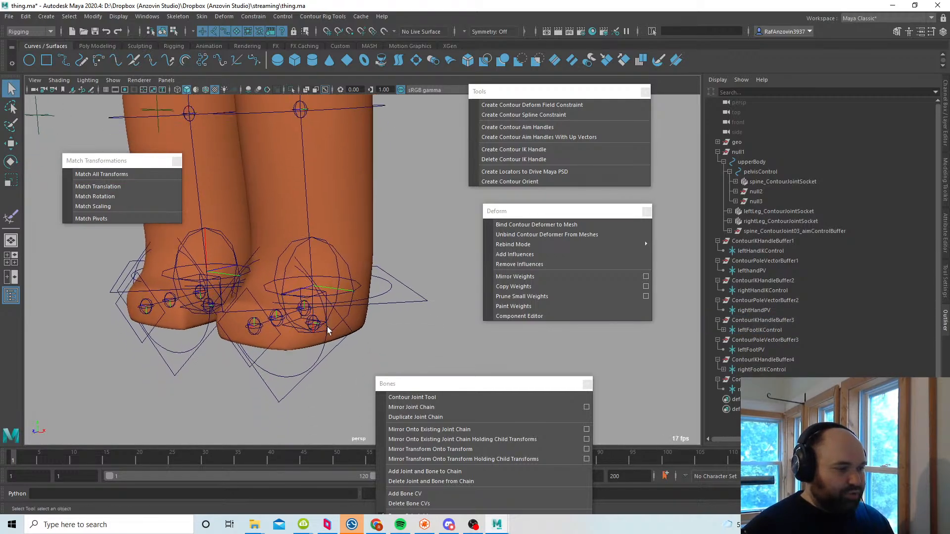
pyautogui.keyDown('alt'); pyautogui.moveTo(328, 327); pyautogui.dragTo(379, 323); pyautogui.keyUp('alt')
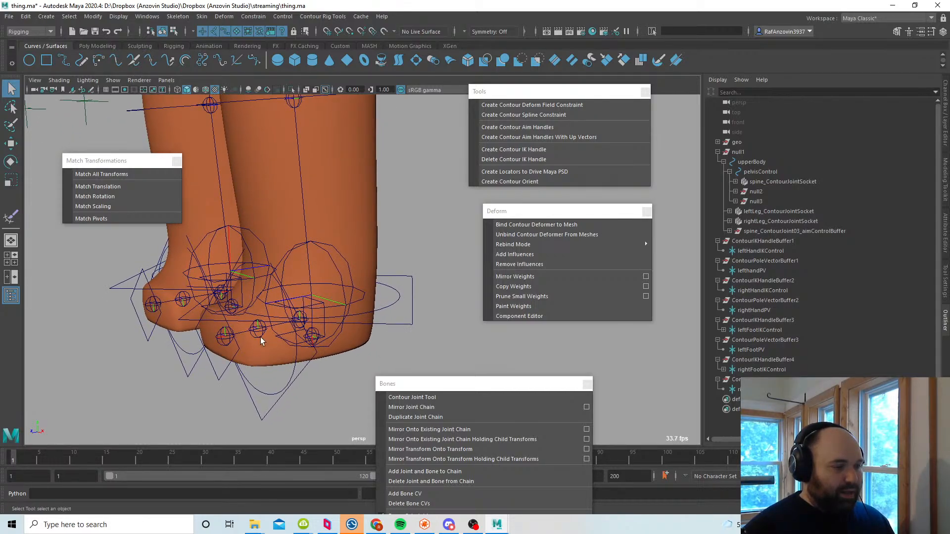
pyautogui.click(229, 340)
pyautogui.keyDown('alt'); pyautogui.moveTo(313, 362); pyautogui.dragTo(307, 331); pyautogui.keyUp('alt')
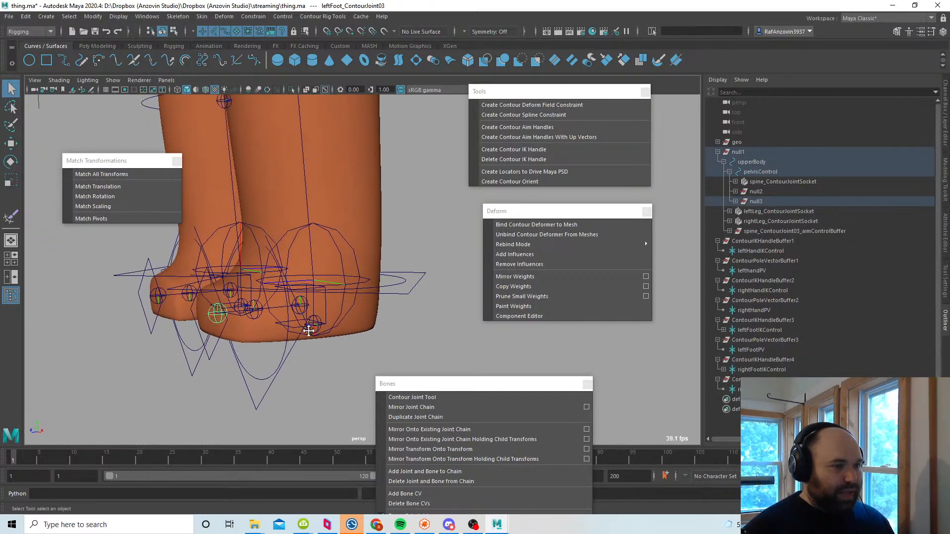
pyautogui.keyDown('alt'); pyautogui.moveTo(307, 331); pyautogui.dragTo(324, 345, button='middle'); pyautogui.keyUp('alt')
pyautogui.moveTo(324, 345)
pyautogui.keyDown('alt'); pyautogui.mouseDown(button='right')
pyautogui.moveTo(332, 341)
pyautogui.moveTo(322, 344)
pyautogui.mouseUp(button='right'); pyautogui.keyUp('alt')
pyautogui.keyDown('alt'); pyautogui.moveTo(283, 365); pyautogui.dragTo(294, 352, button='middle'); pyautogui.keyUp('alt')
pyautogui.keyDown('alt'); pyautogui.moveTo(295, 351); pyautogui.dragTo(303, 335); pyautogui.keyUp('alt')
pyautogui.keyDown('alt'); pyautogui.moveTo(304, 335); pyautogui.dragTo(305, 348, button='middle'); pyautogui.keyUp('alt')
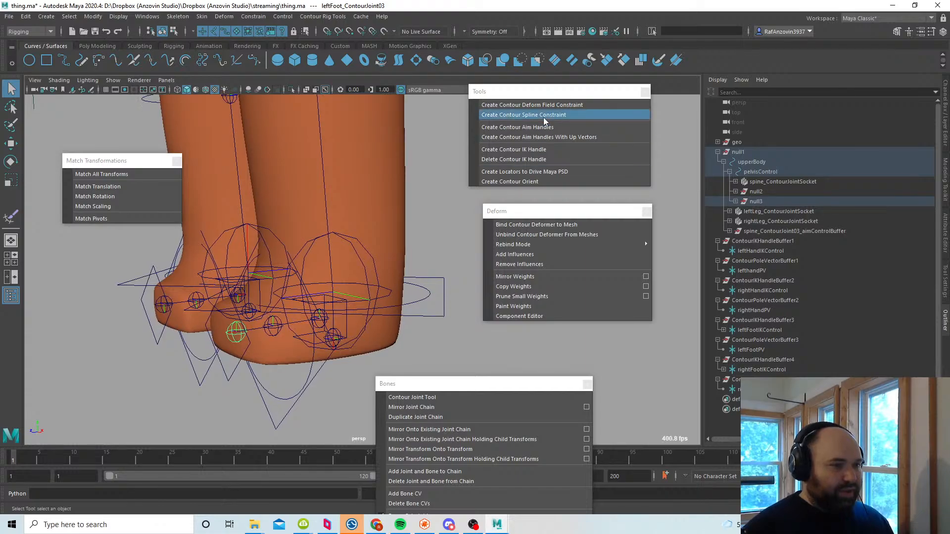
pyautogui.click(572, 128)
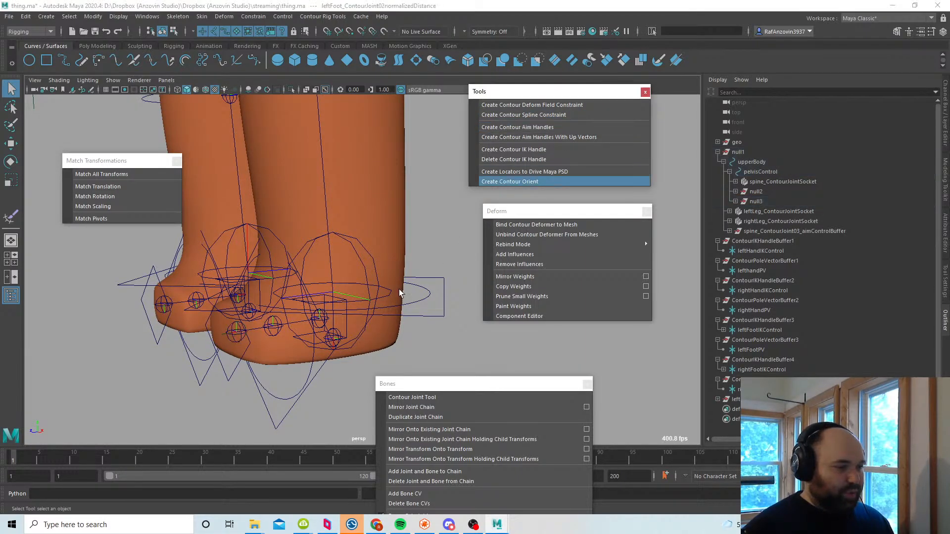
# Step: Parent leftFoot_ContourJoint03_aimControl under the left toe IK control
pyautogui.click(13, 127)
pyautogui.click(12, 143)
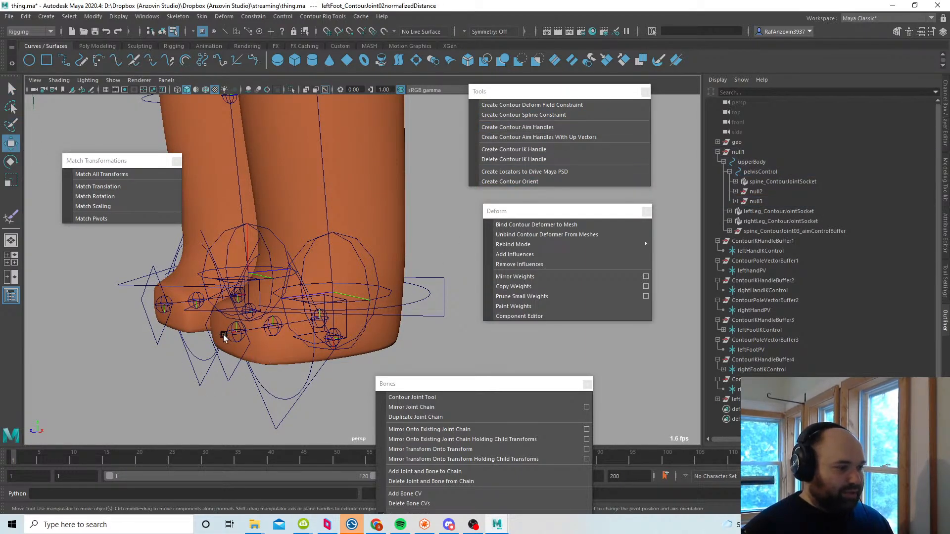
pyautogui.click(222, 334)
pyautogui.click(163, 31)
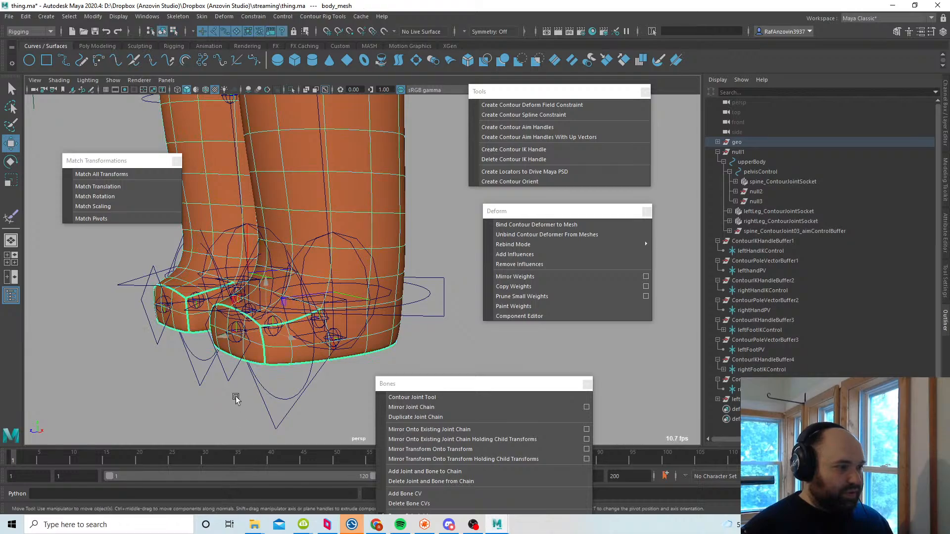
pyautogui.click(225, 337)
pyautogui.keyDown('alt'); pyautogui.moveTo(256, 386); pyautogui.dragTo(269, 388, button='right'); pyautogui.keyUp('alt')
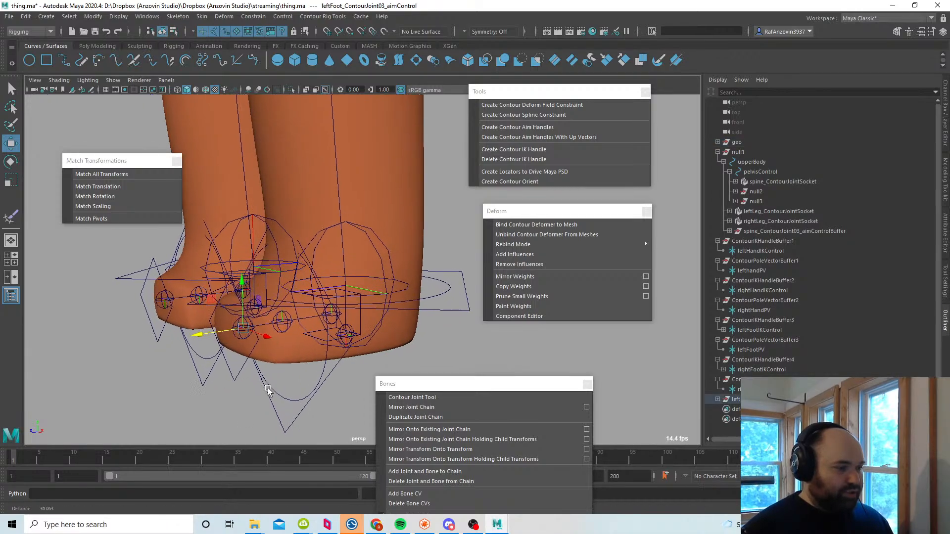
pyautogui.keyDown('shift'); pyautogui.click(240, 367); pyautogui.keyUp('shift')
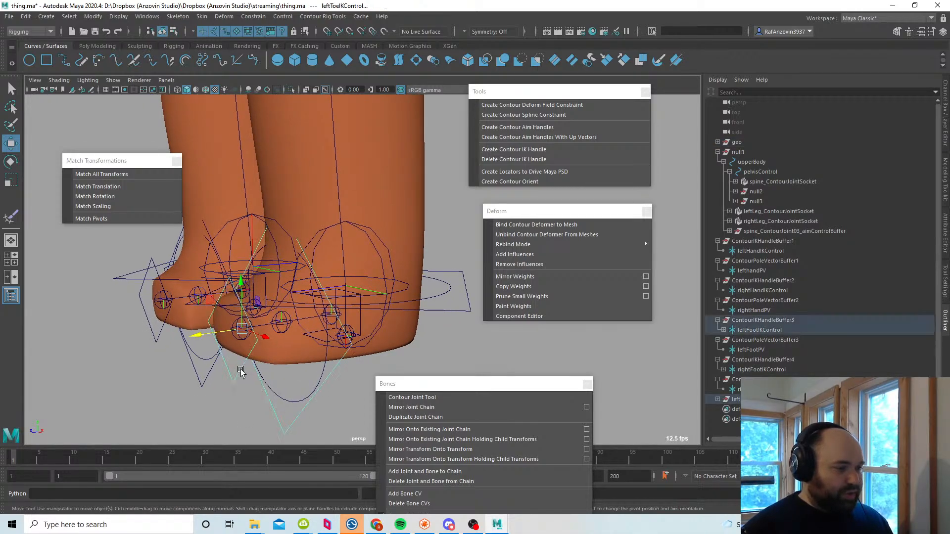
# Step: Test the left toe aim setup by rotating leftBallIKControl, then undo the rotation
pyautogui.keyDown('shift'); pyautogui.click(289, 387); pyautogui.keyUp('shift')
pyautogui.click(334, 373)
pyautogui.press('e')
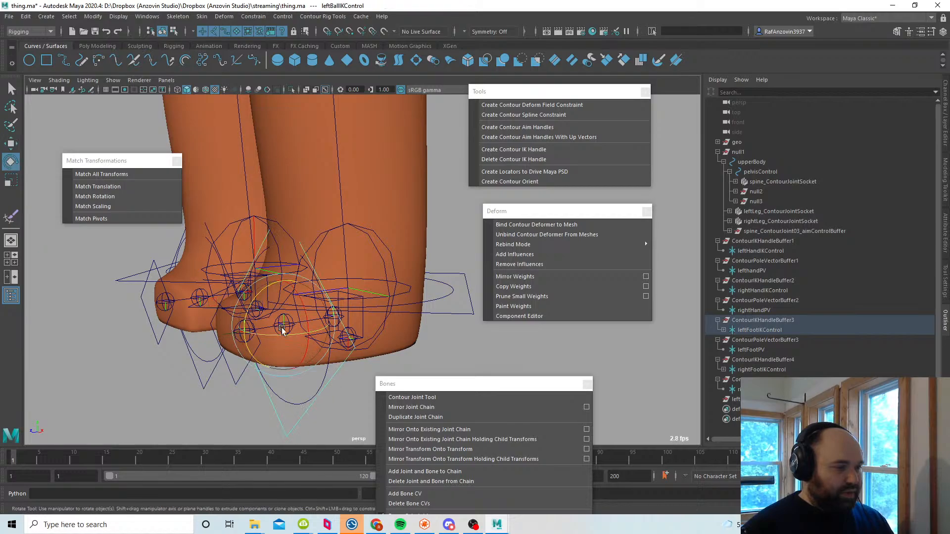
pyautogui.moveTo(253, 299); pyautogui.dragTo(243, 344)
pyautogui.hotkey('ctrl', 'z')
pyautogui.click(235, 412)
# Step: Create a Contour aim handle on the right foot's toe joint and parent its control under the right toe IK control
pyautogui.keyDown('alt'); pyautogui.moveTo(234, 413); pyautogui.dragTo(274, 360); pyautogui.keyUp('alt')
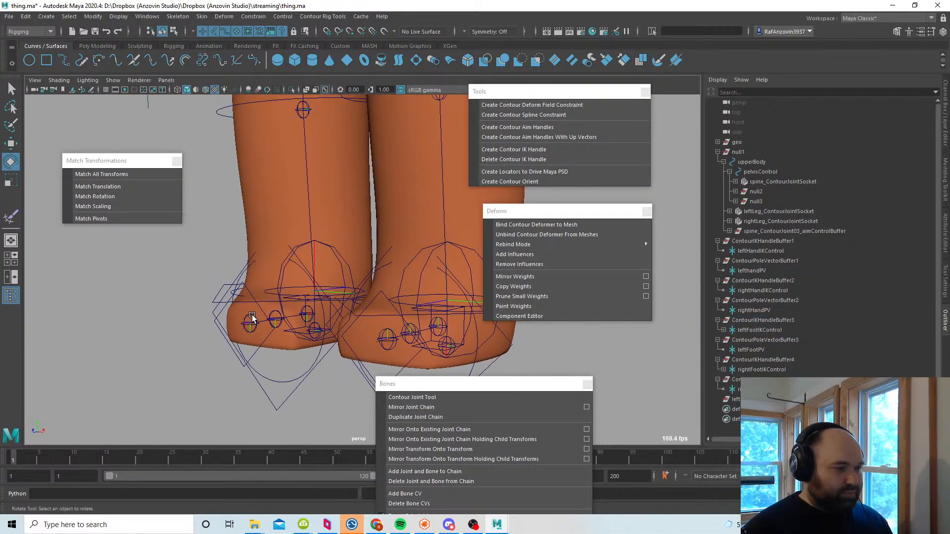
pyautogui.click(252, 317)
pyautogui.click(533, 128)
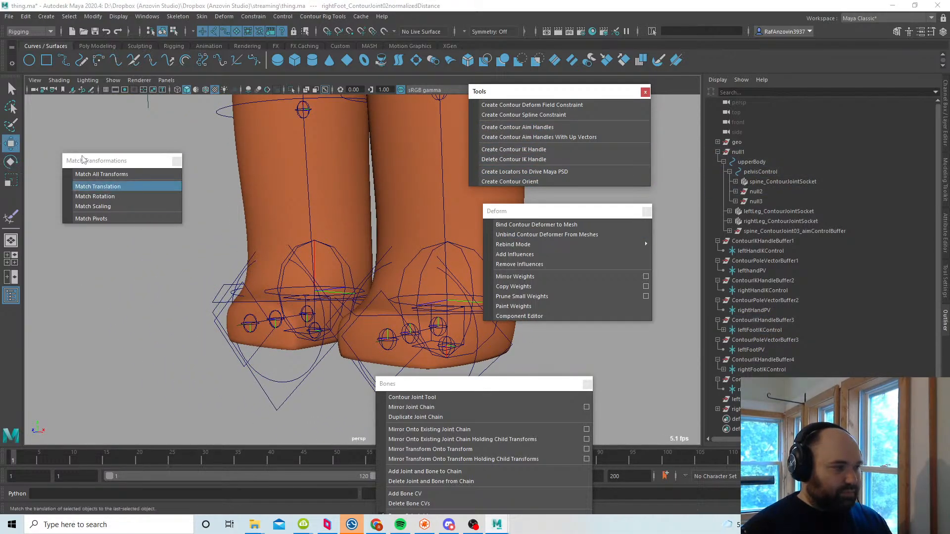
pyautogui.click(12, 91)
pyautogui.click(261, 360)
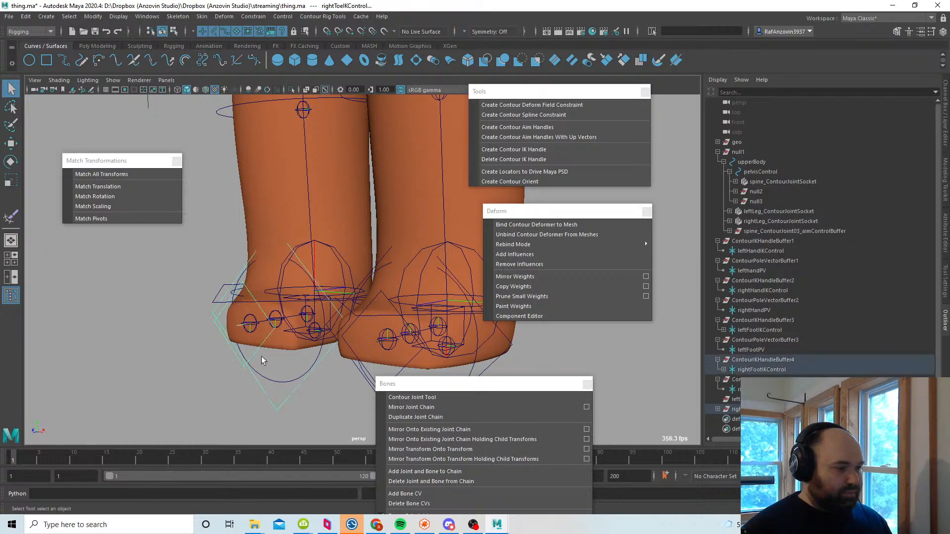
pyautogui.click(270, 357)
# Step: Test the right foot roll by rotating rightBallIKControl, undo the rotation and deselect the control
pyautogui.click(300, 384)
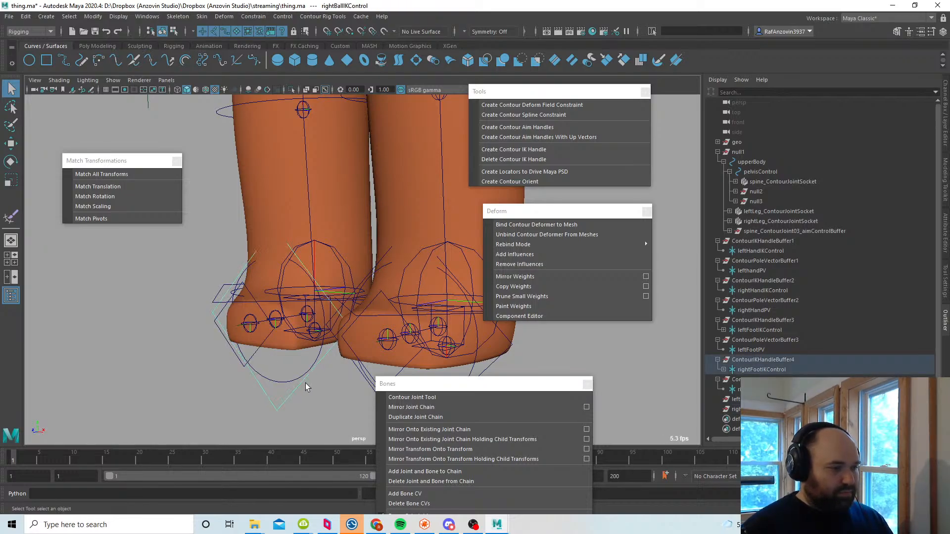
pyautogui.press('e')
pyautogui.moveTo(259, 297); pyautogui.dragTo(248, 323)
pyautogui.hotkey('ctrl', 'z')
pyautogui.click(322, 397)
pyautogui.keyDown('alt'); pyautogui.moveTo(322, 397); pyautogui.dragTo(280, 352, button='right'); pyautogui.keyUp('alt')
pyautogui.keyDown('alt'); pyautogui.moveTo(281, 352); pyautogui.dragTo(212, 352, button='middle'); pyautogui.keyUp('alt')
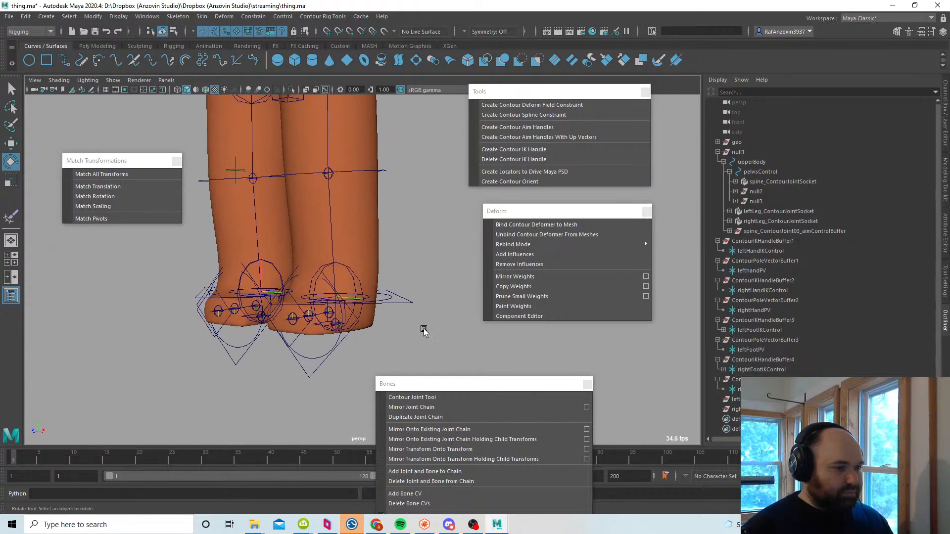
# Step: Select leftFootIKControl and hide joints in the viewport
pyautogui.click(406, 295)
pyautogui.press('w')
pyautogui.keyDown('alt'); pyautogui.moveTo(409, 318); pyautogui.dragTo(357, 312, button='right'); pyautogui.keyUp('alt')
pyautogui.keyDown('alt'); pyautogui.moveTo(357, 311); pyautogui.dragTo(366, 358, button='middle'); pyautogui.keyUp('alt')
pyautogui.keyDown('alt'); pyautogui.moveTo(366, 359); pyautogui.dragTo(346, 316); pyautogui.keyUp('alt')
pyautogui.hotkey('ctrl', 'z')
pyautogui.click(113, 80)
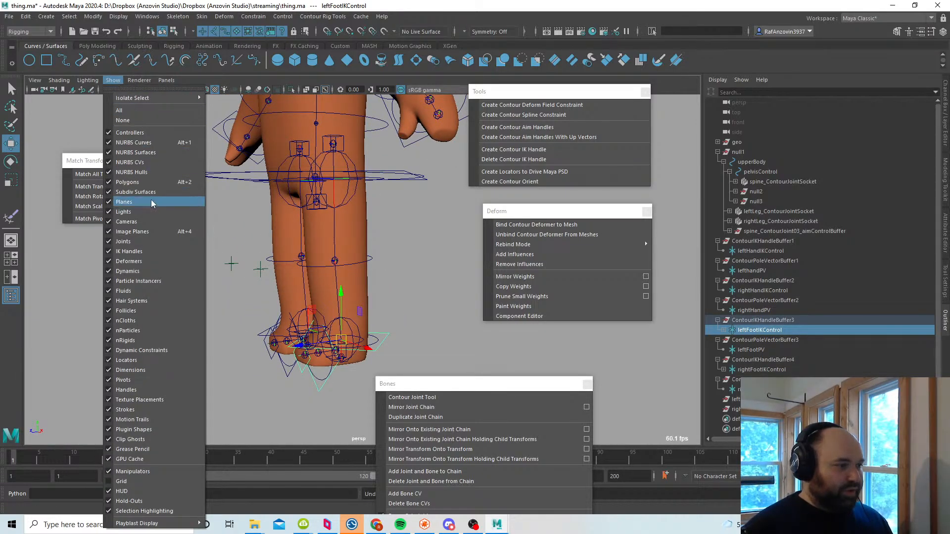
pyautogui.click(124, 241)
# Step: Test the left foot roll by moving leftFootIKControl and rotating the left toe and ball IK controls
pyautogui.moveTo(344, 337); pyautogui.dragTo(306, 305)
pyautogui.click(357, 336)
pyautogui.press('e')
pyautogui.click(429, 267)
pyautogui.click(344, 328)
pyautogui.keyDown('alt'); pyautogui.moveTo(376, 309); pyautogui.dragTo(394, 298); pyautogui.keyUp('alt')
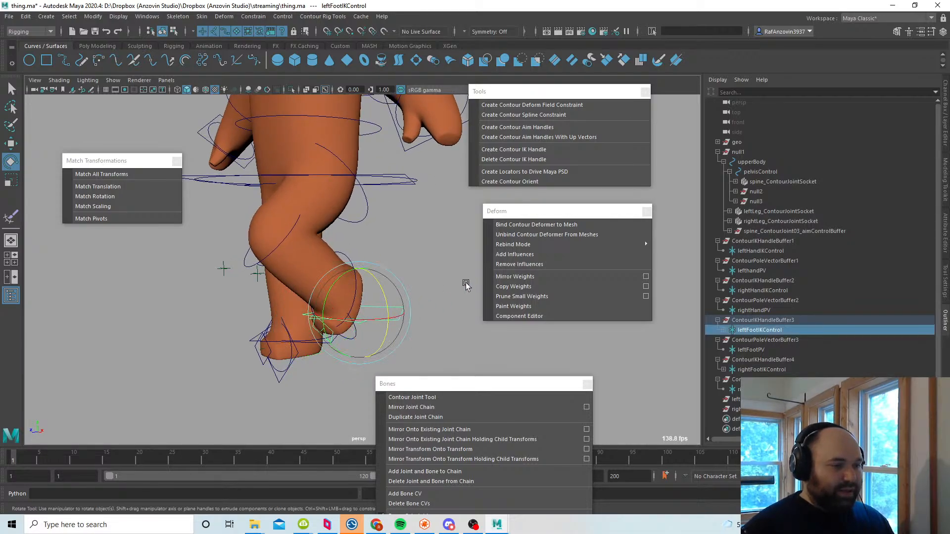
# Step: Examine the custom attributes of leftFootIKControl and try scrubbing its FKIKSwitch value
pyautogui.click(944, 132)
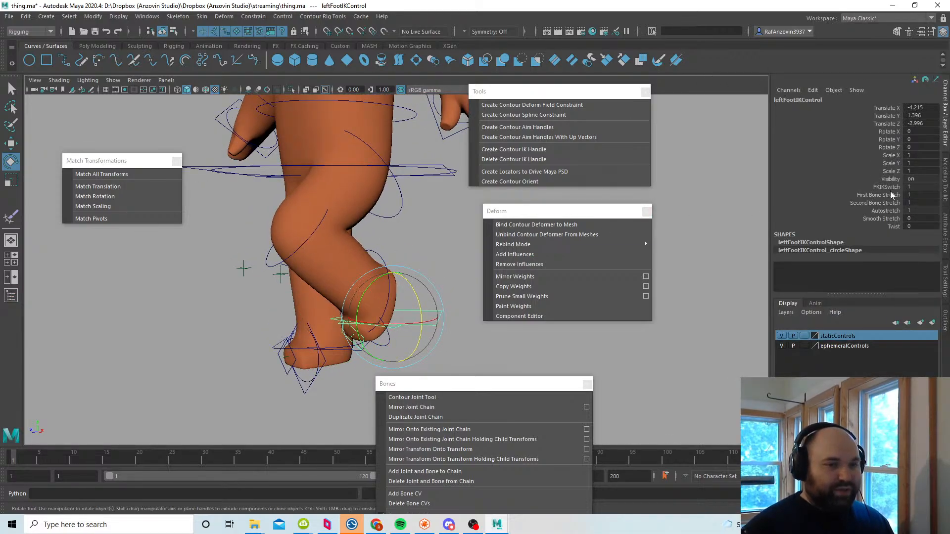
pyautogui.click(885, 187)
pyautogui.moveTo(707, 237); pyautogui.dragTo(682, 233, button='middle')
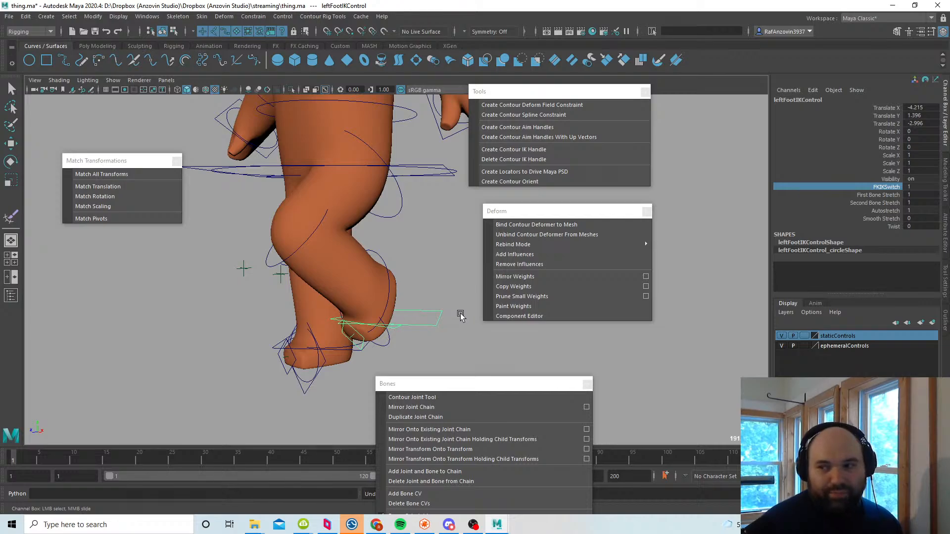
pyautogui.keyDown('alt'); pyautogui.moveTo(428, 327); pyautogui.dragTo(407, 311); pyautogui.keyUp('alt')
pyautogui.keyDown('alt'); pyautogui.moveTo(408, 311); pyautogui.dragTo(378, 339, button='right'); pyautogui.keyUp('alt')
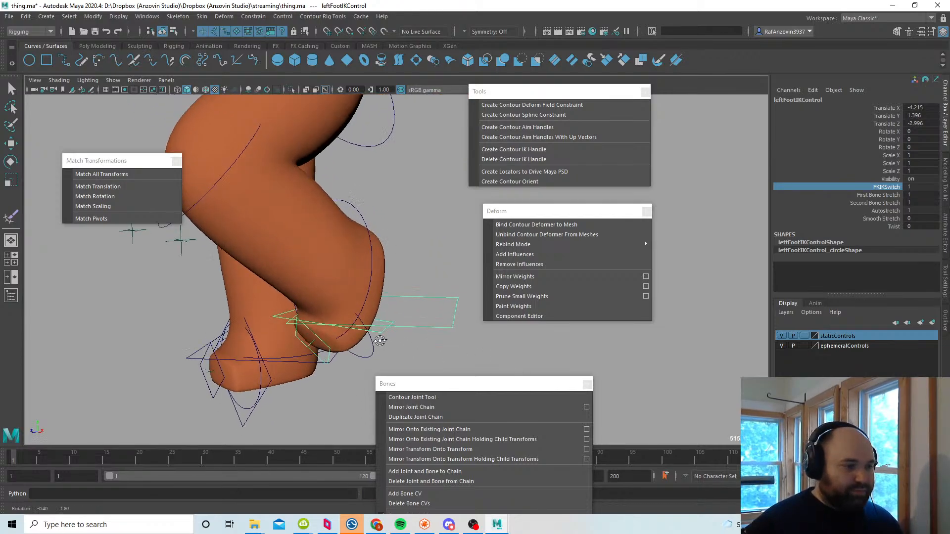
# Step: Reset leftFootIKControl's Translate X, Y and Z to 0
pyautogui.click(386, 337)
pyautogui.press('e')
pyautogui.press('q')
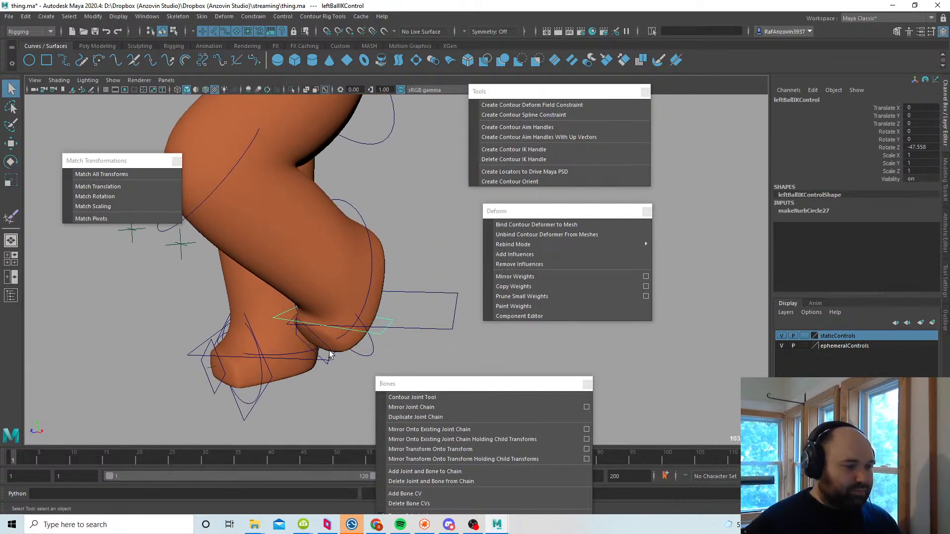
pyautogui.click(330, 354)
pyautogui.moveTo(920, 108); pyautogui.dragTo(931, 123)
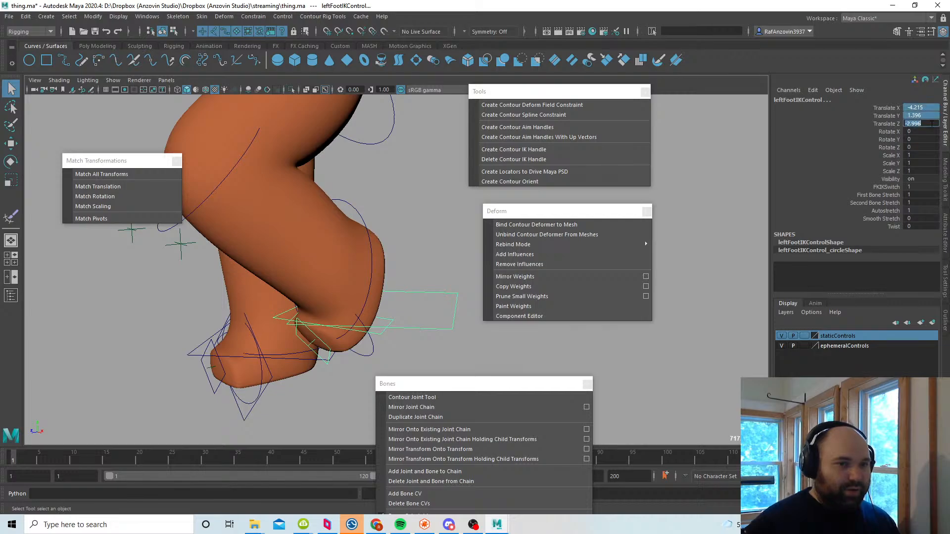
pyautogui.write('0')
pyautogui.press('Return')
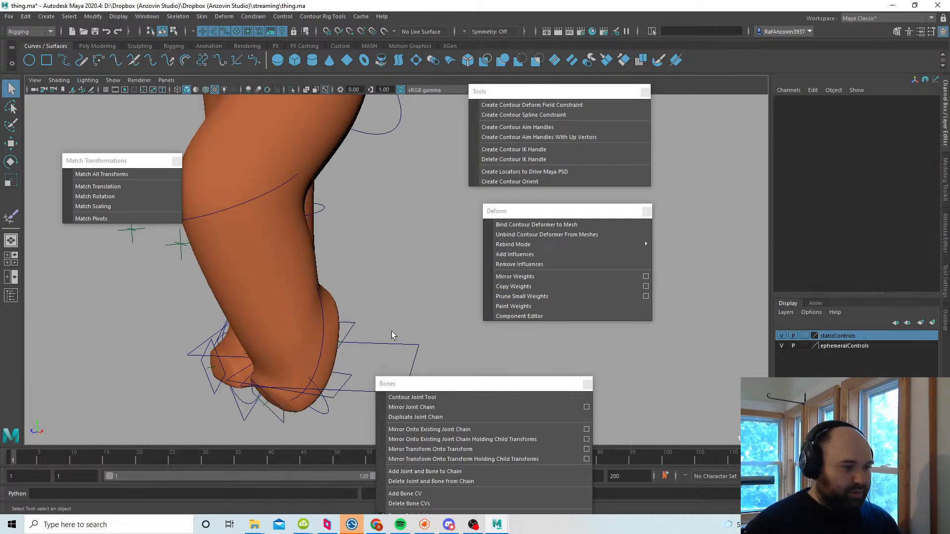
# Step: Reset Rotate Z to 0 on leftBallIKControl and leftToeIKControl, and clear the selection
pyautogui.click(357, 381)
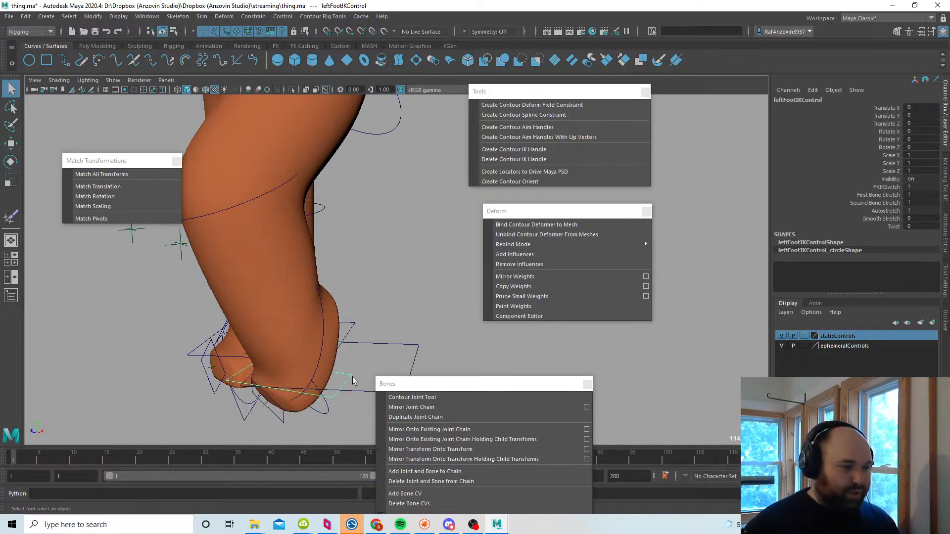
pyautogui.click(922, 147)
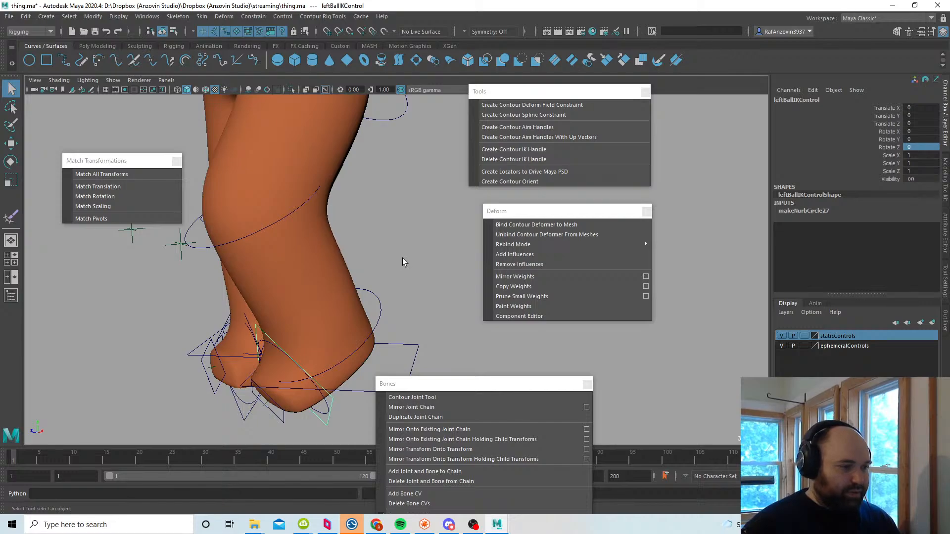
pyautogui.click(284, 420)
pyautogui.click(920, 147)
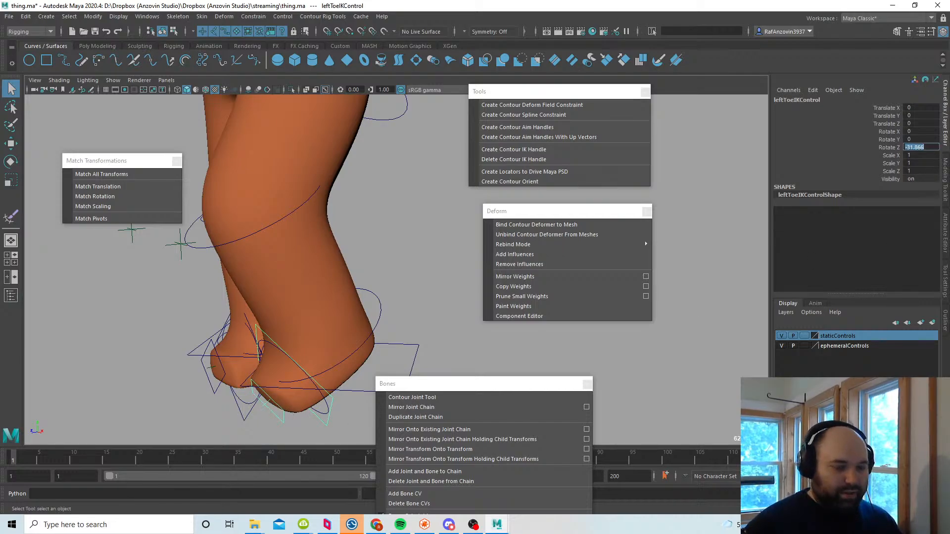
pyautogui.press('Return')
pyautogui.click(439, 252)
# Step: Select leftFootIKControl and expand its Outliner hierarchy through leftToeIKControl and leftBallIKControl to the leftFootIK node
pyautogui.keyDown('alt'); pyautogui.moveTo(435, 253); pyautogui.dragTo(207, 280, button='right'); pyautogui.keyUp('alt')
pyautogui.keyDown('alt'); pyautogui.moveTo(207, 280); pyautogui.dragTo(371, 272); pyautogui.keyUp('alt')
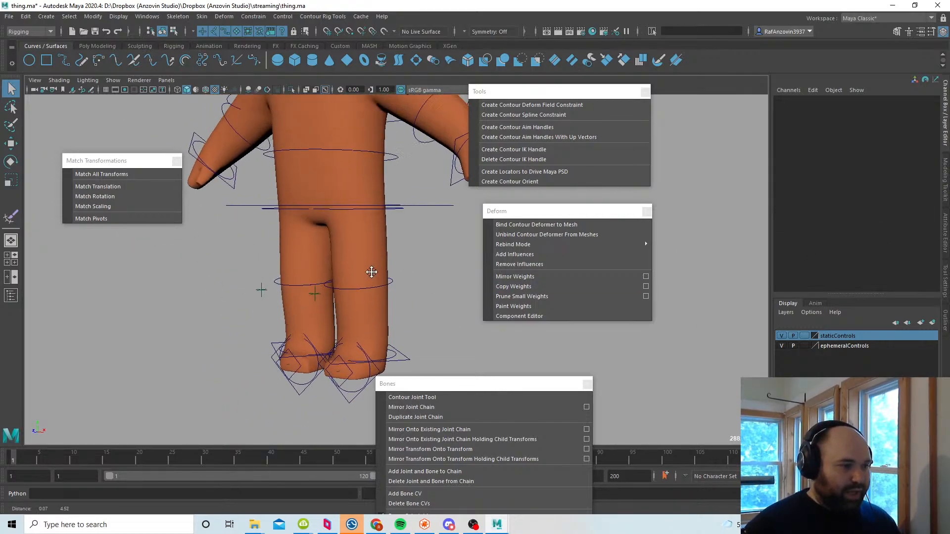
pyautogui.keyDown('alt'); pyautogui.moveTo(371, 272); pyautogui.dragTo(374, 301, button='middle'); pyautogui.keyUp('alt')
pyautogui.press('w')
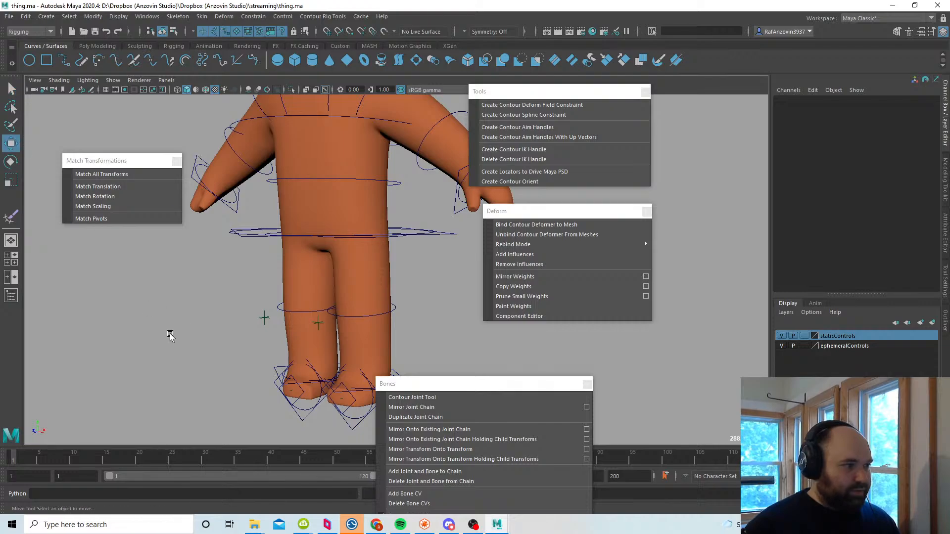
pyautogui.keyDown('alt'); pyautogui.moveTo(318, 313); pyautogui.dragTo(225, 251, button='middle'); pyautogui.keyUp('alt')
pyautogui.keyDown('alt'); pyautogui.moveTo(225, 252); pyautogui.dragTo(320, 333, button='right'); pyautogui.keyUp('alt')
pyautogui.keyDown('alt'); pyautogui.moveTo(286, 369); pyautogui.dragTo(347, 366, button='middle'); pyautogui.keyUp('alt')
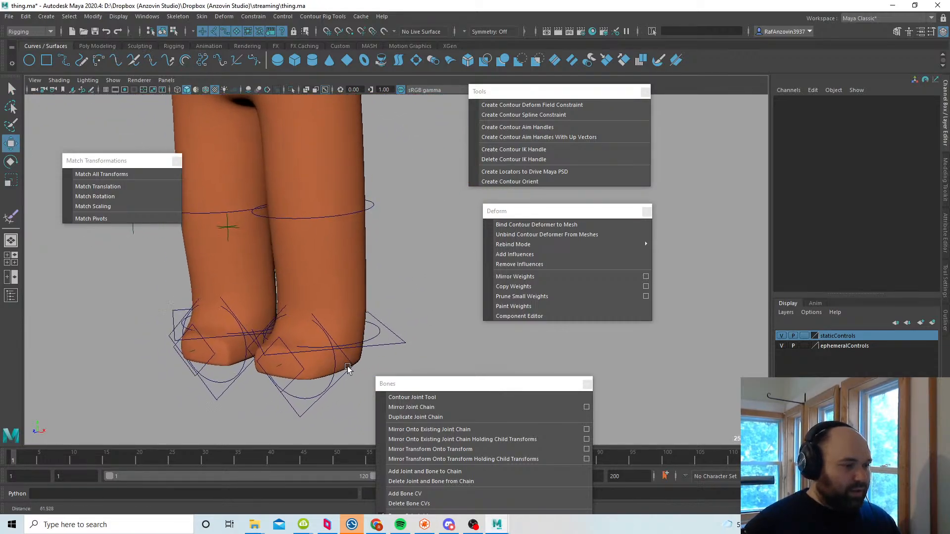
pyautogui.moveTo(346, 365)
pyautogui.keyDown('alt'); pyautogui.mouseDown()
pyautogui.moveTo(294, 373)
pyautogui.moveTo(318, 377)
pyautogui.moveTo(341, 361)
pyautogui.mouseUp(); pyautogui.keyUp('alt')
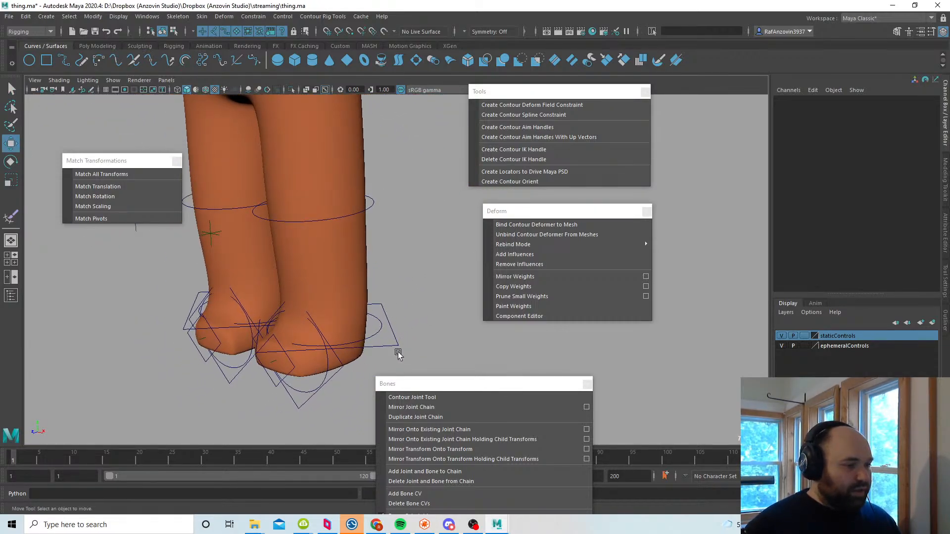
pyautogui.click(337, 337)
pyautogui.click(945, 319)
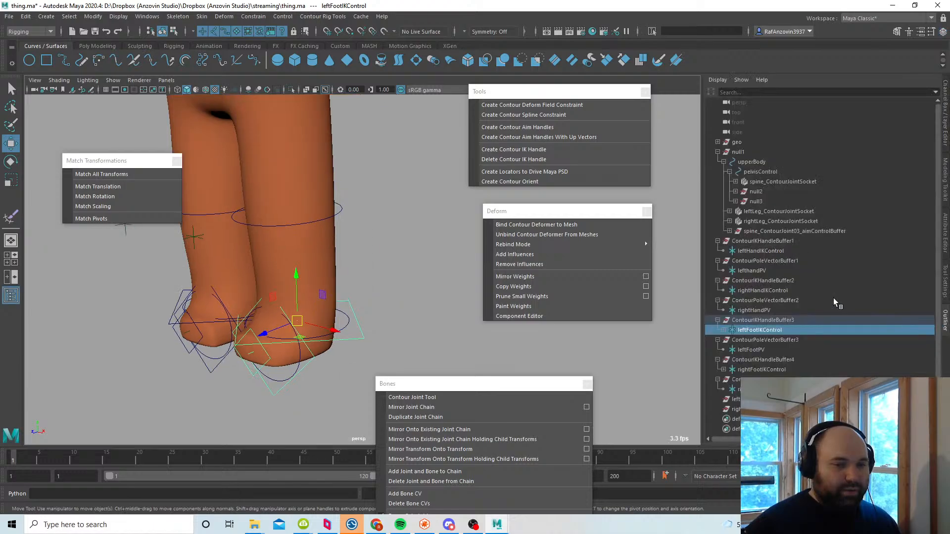
pyautogui.click(724, 330)
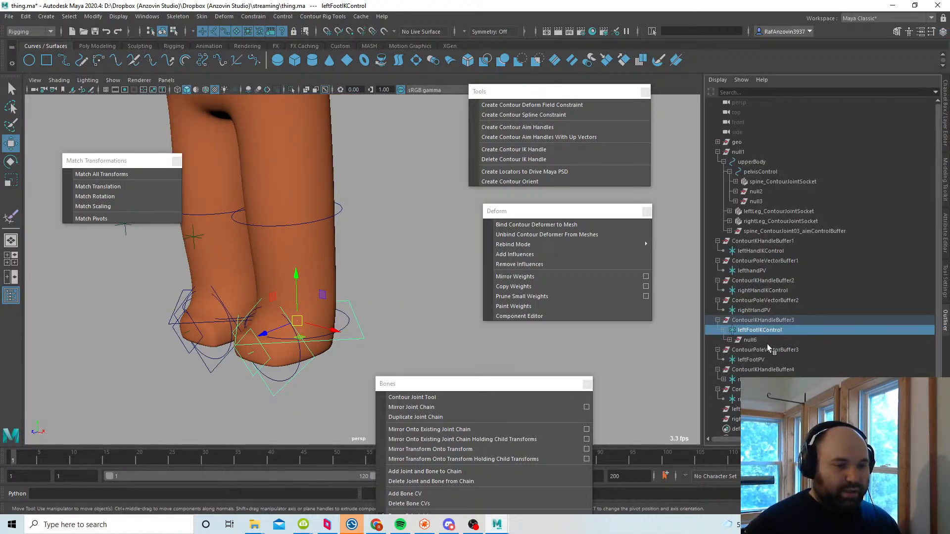
pyautogui.click(729, 340)
pyautogui.click(735, 349)
pyautogui.click(741, 360)
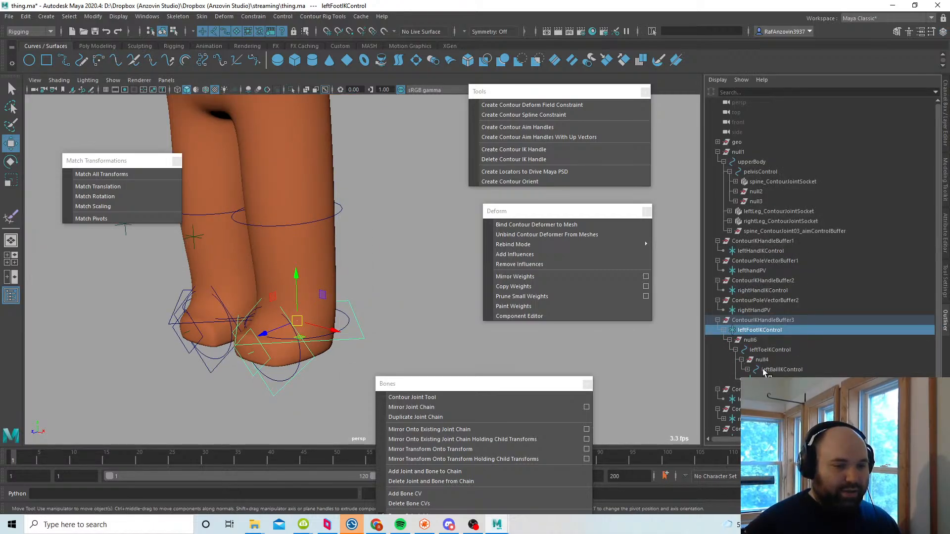
pyautogui.click(747, 369)
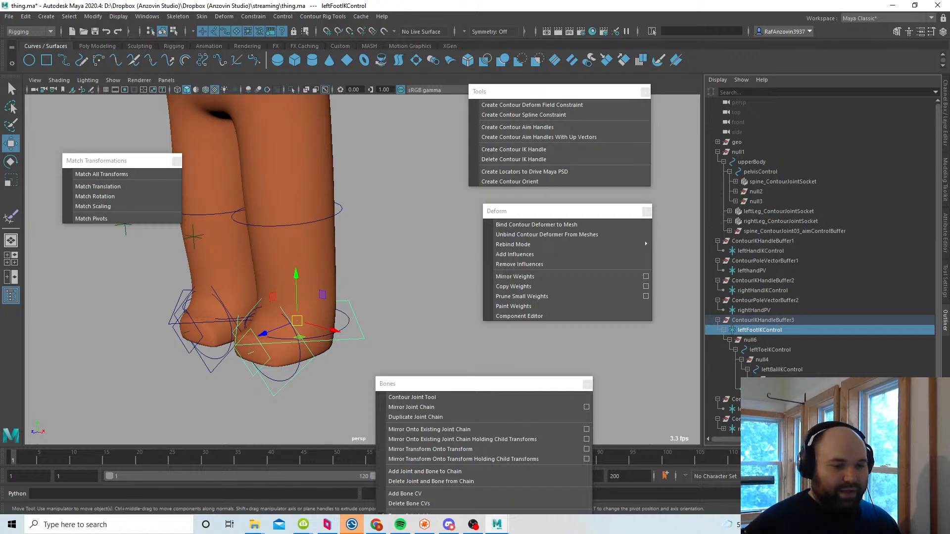
# Step: Open the Node Editor and add the leftFootIKControl and leftFootIK nodes to the graph
pyautogui.click(147, 17)
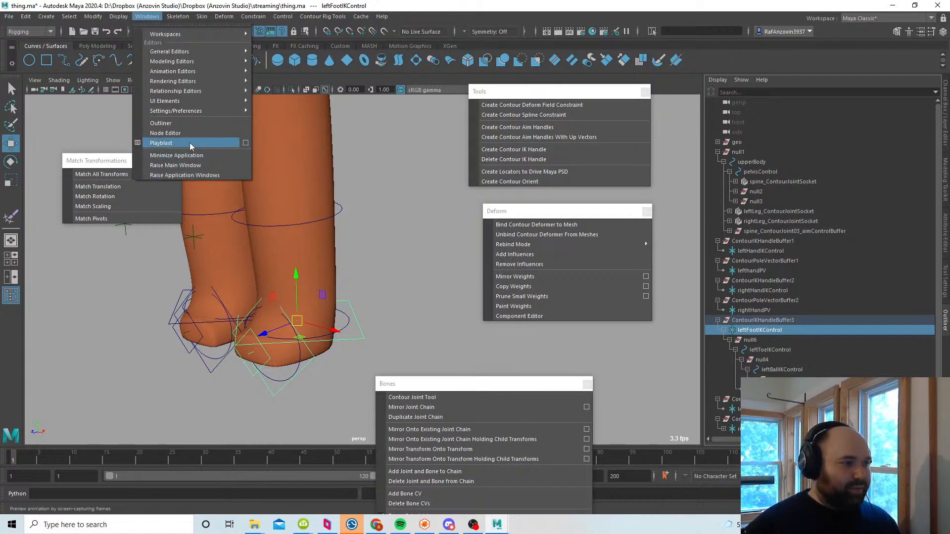
pyautogui.click(207, 135)
pyautogui.moveTo(368, 337); pyautogui.dragTo(427, 76)
pyautogui.click(182, 99)
pyautogui.click(742, 334)
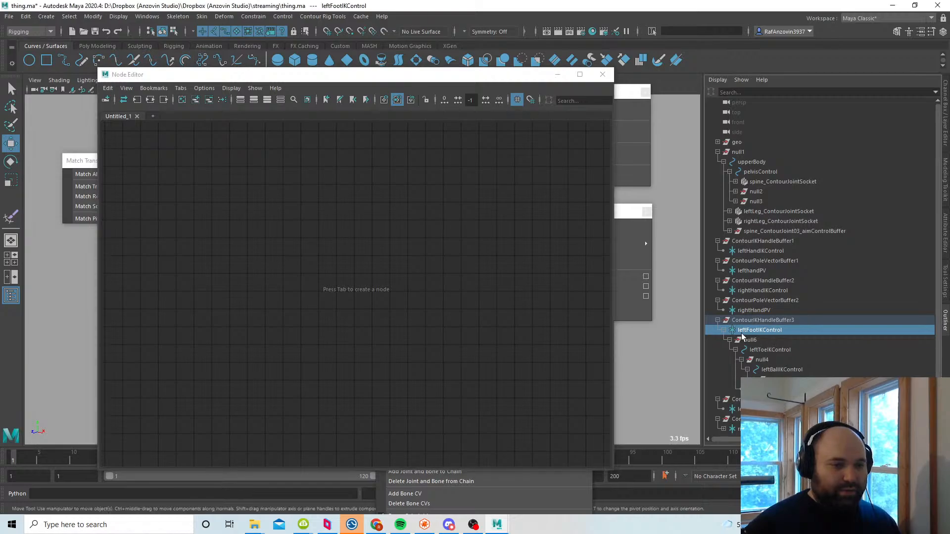
pyautogui.moveTo(773, 331); pyautogui.dragTo(315, 226, button='middle')
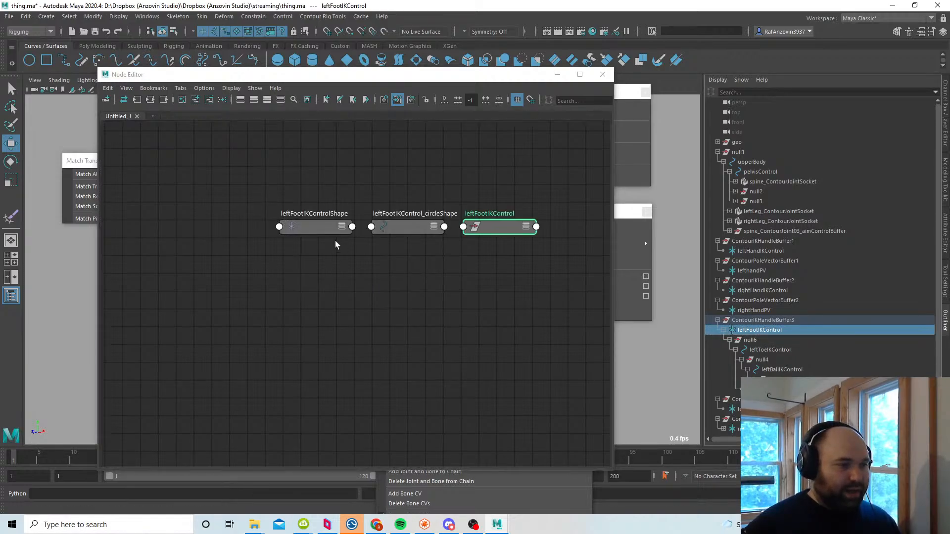
pyautogui.moveTo(483, 233); pyautogui.dragTo(382, 307)
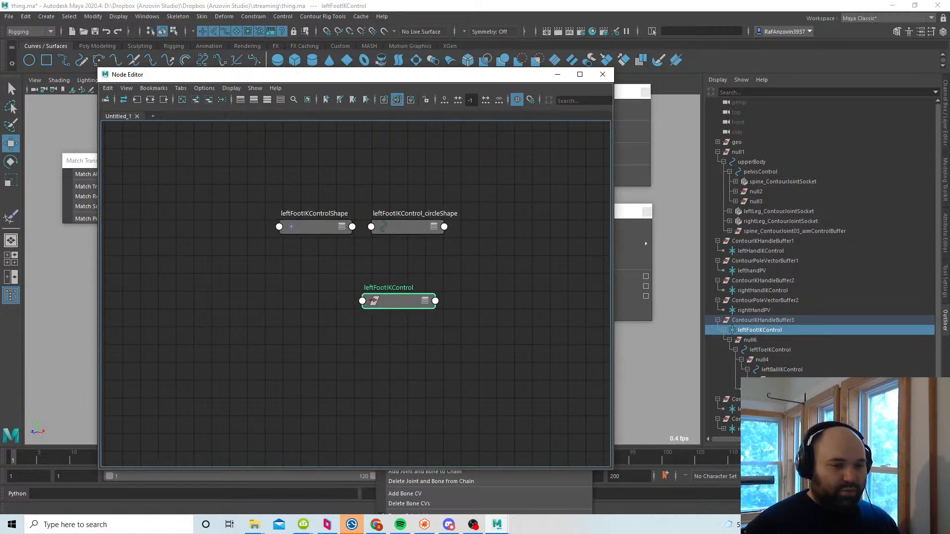
pyautogui.click(778, 379)
pyautogui.moveTo(778, 379); pyautogui.dragTo(500, 336, button='middle')
pyautogui.press('f')
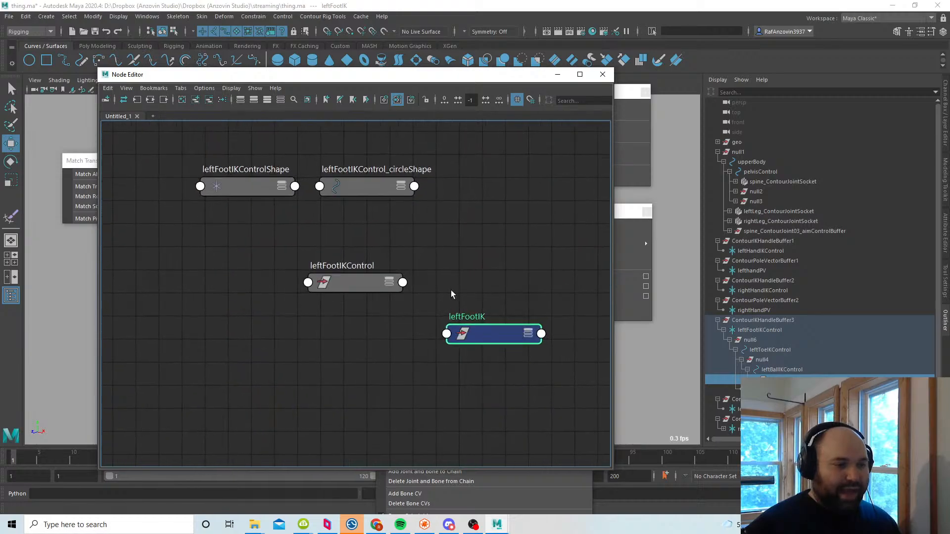
# Step: Expand the full attribute lists of the leftFootIKControl and leftFootIK nodes, placing leftFootIKControl beside leftFootIK
pyautogui.click(388, 282)
pyautogui.click(389, 282)
pyautogui.moveTo(371, 282); pyautogui.dragTo(308, 237)
pyautogui.click(525, 333)
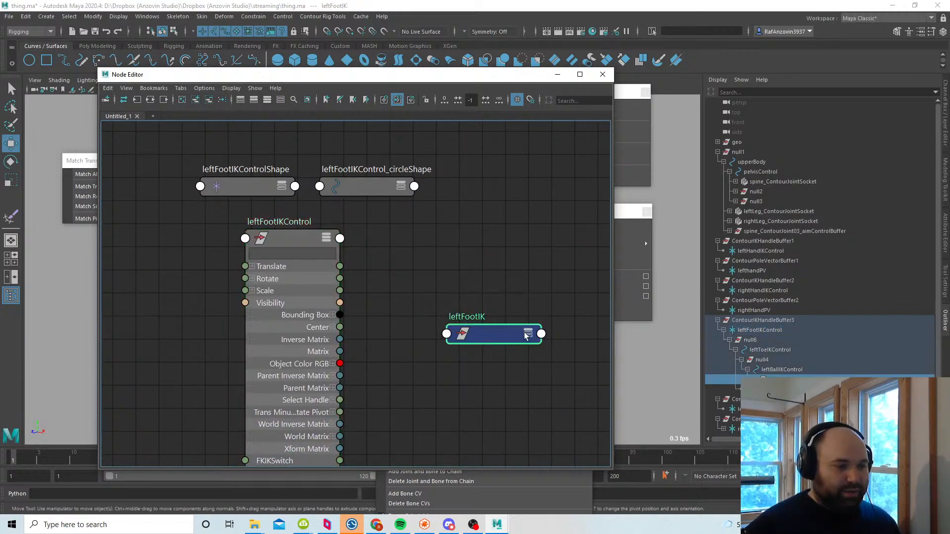
pyautogui.click(528, 334)
pyautogui.scroll(-3, 507, 226)
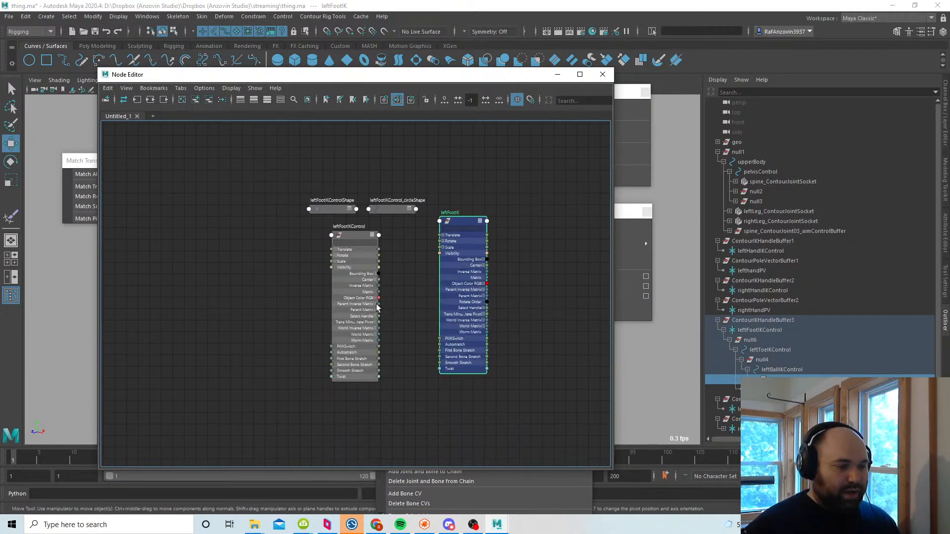
pyautogui.scroll(11, 393, 344)
pyautogui.scroll(-2, 420, 376)
pyautogui.keyDown('alt'); pyautogui.moveTo(419, 368); pyautogui.dragTo(409, 372, button='middle'); pyautogui.keyUp('alt')
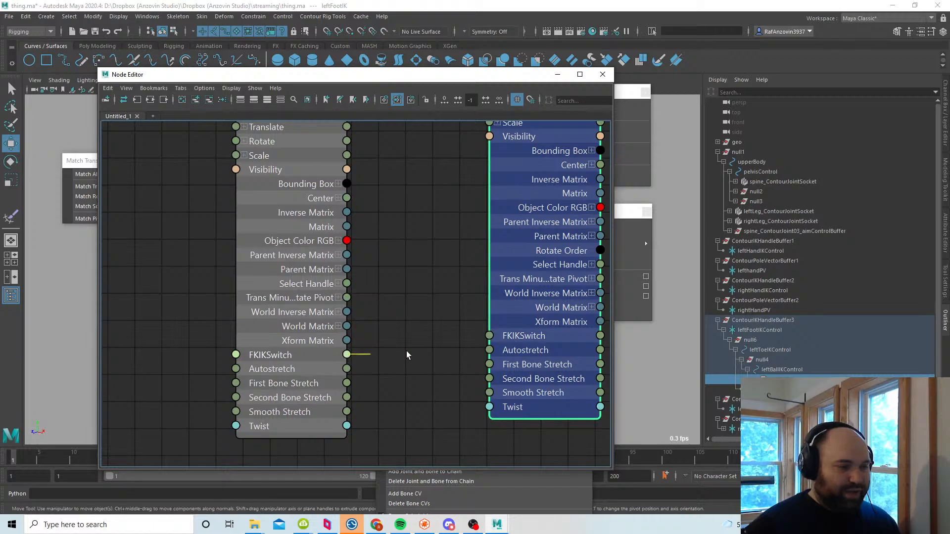
# Step: Connect leftFootIKControl's FKIKSwitch, Autostretch, First Bone Stretch, Second Bone Stretch and Smooth Stretch to the matching leftFootIK attributes
pyautogui.moveTo(407, 355); pyautogui.dragTo(489, 335)
pyautogui.moveTo(347, 368); pyautogui.dragTo(489, 350)
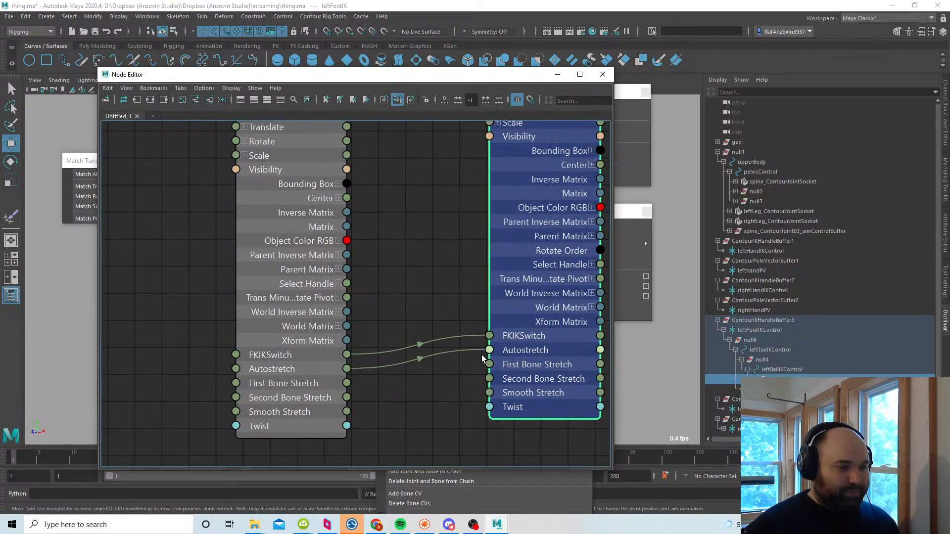
pyautogui.moveTo(347, 383); pyautogui.dragTo(489, 378)
pyautogui.moveTo(347, 412); pyautogui.dragTo(489, 392)
pyautogui.click(462, 428)
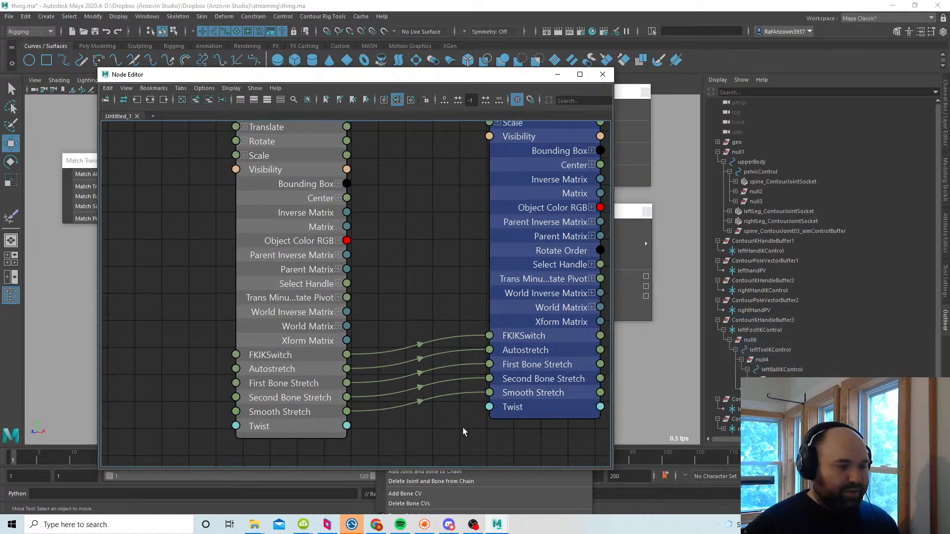
# Step: Line up the leftFootIK node with leftFootIKControl in the graph and close the Node Editor
pyautogui.scroll(-5, 463, 431)
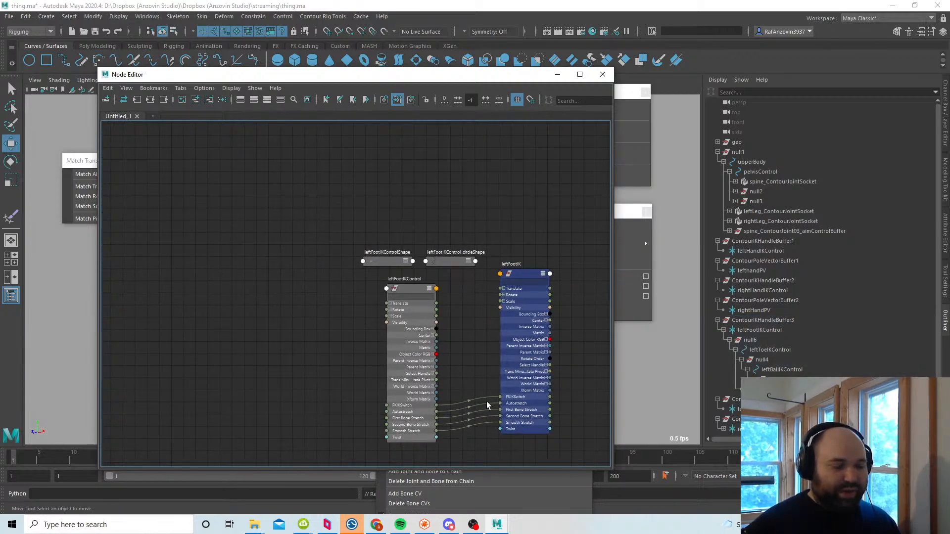
pyautogui.scroll(3, 486, 402)
pyautogui.moveTo(507, 191); pyautogui.dragTo(497, 198)
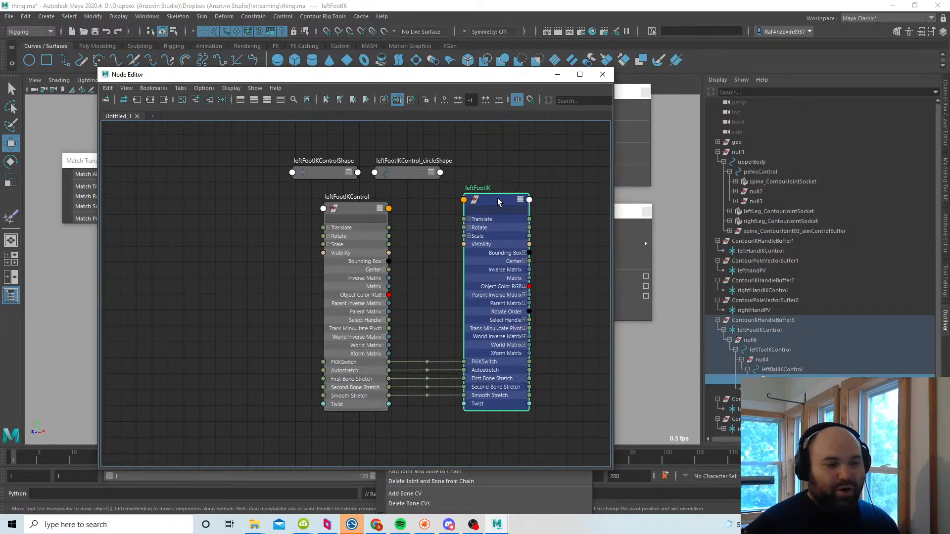
pyautogui.scroll(1, 432, 289)
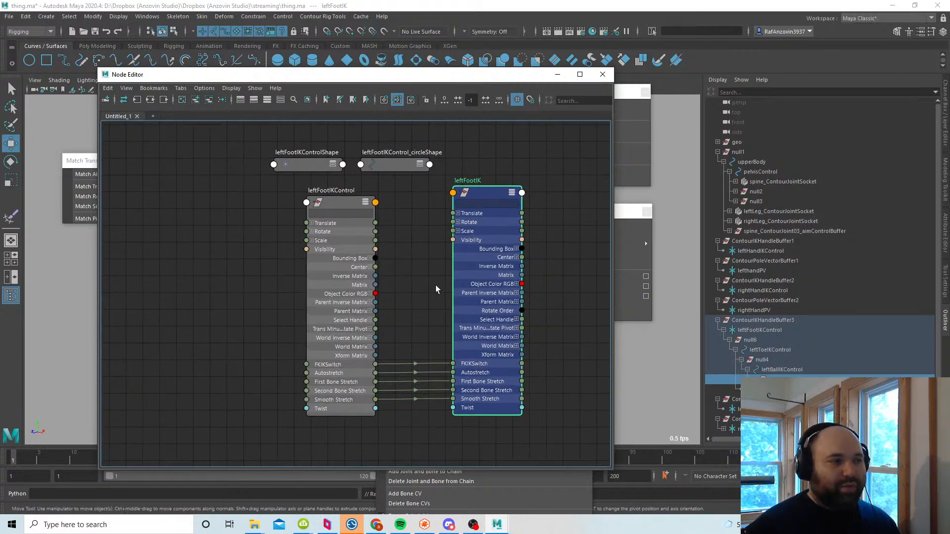
pyautogui.click(435, 285)
pyautogui.click(603, 75)
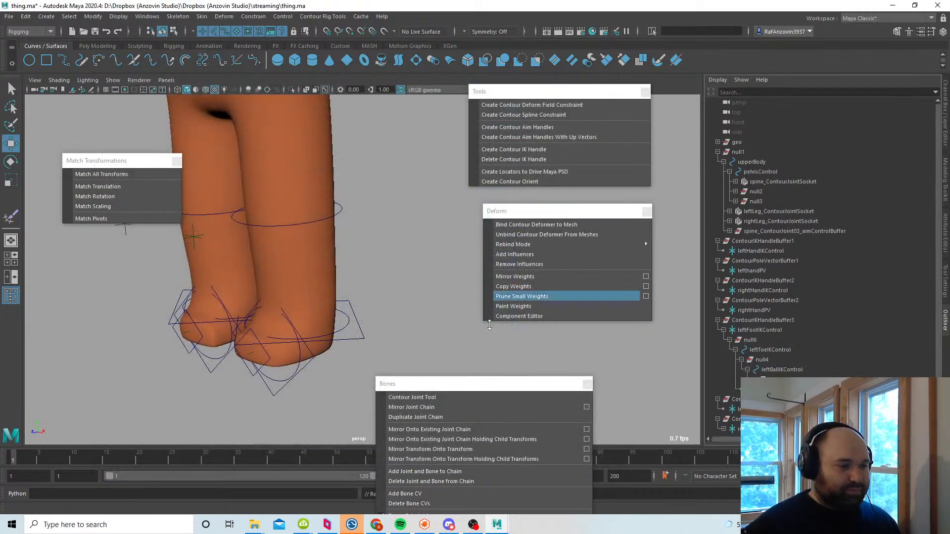
# Step: Select rightFootIKControl and its nested rightFootIK node and graph both in a cleared Node Editor
pyautogui.click(254, 300)
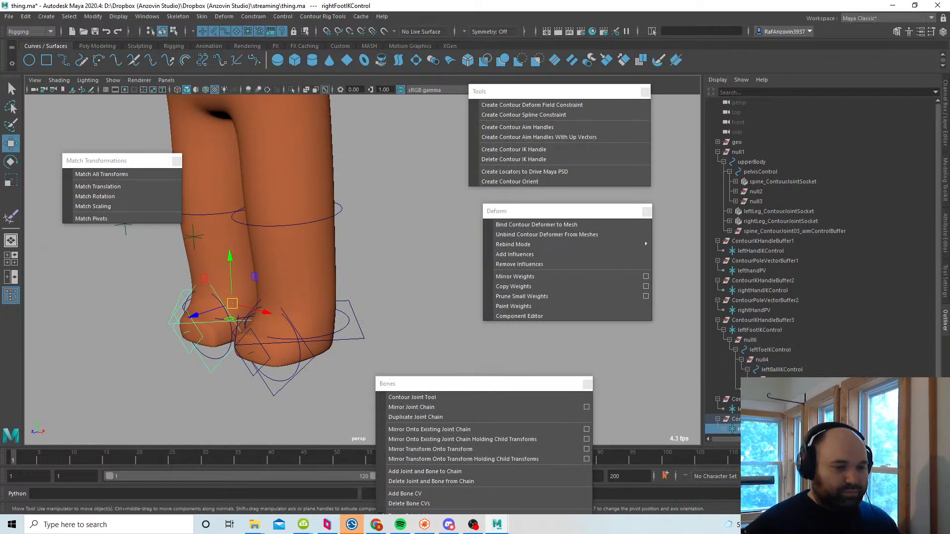
pyautogui.click(724, 370)
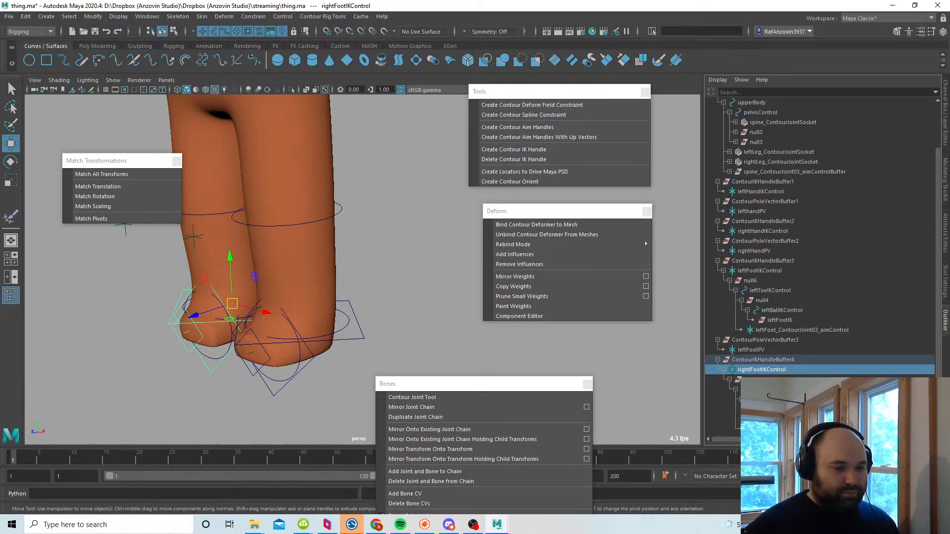
pyautogui.scroll(-2, 821, 267)
pyautogui.keyDown('ctrl'); pyautogui.click(781, 360); pyautogui.keyUp('ctrl')
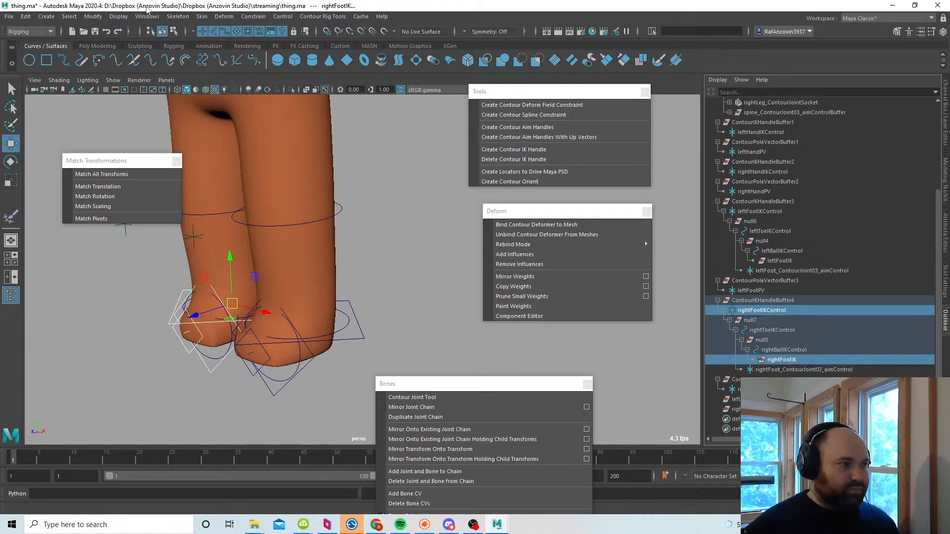
pyautogui.click(147, 16)
pyautogui.click(197, 133)
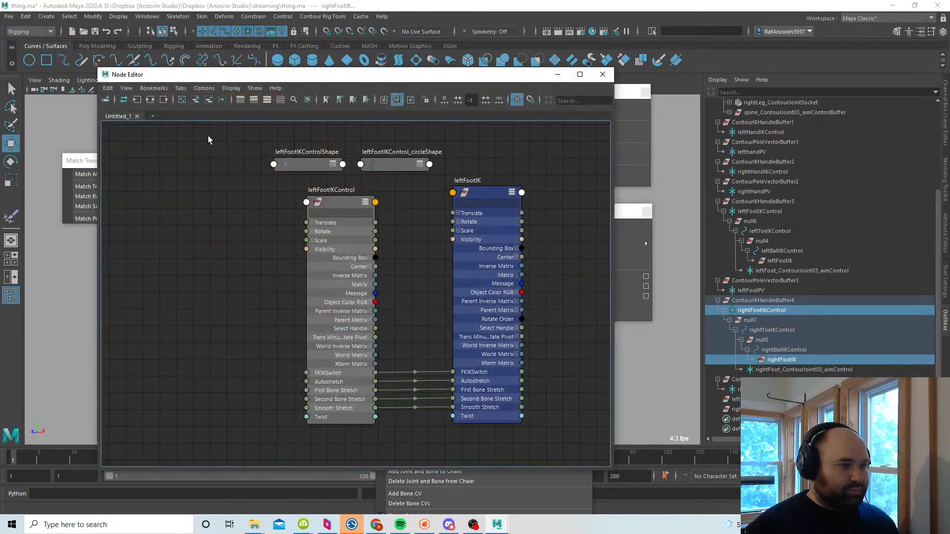
pyautogui.click(188, 104)
pyautogui.moveTo(766, 314); pyautogui.dragTo(322, 218)
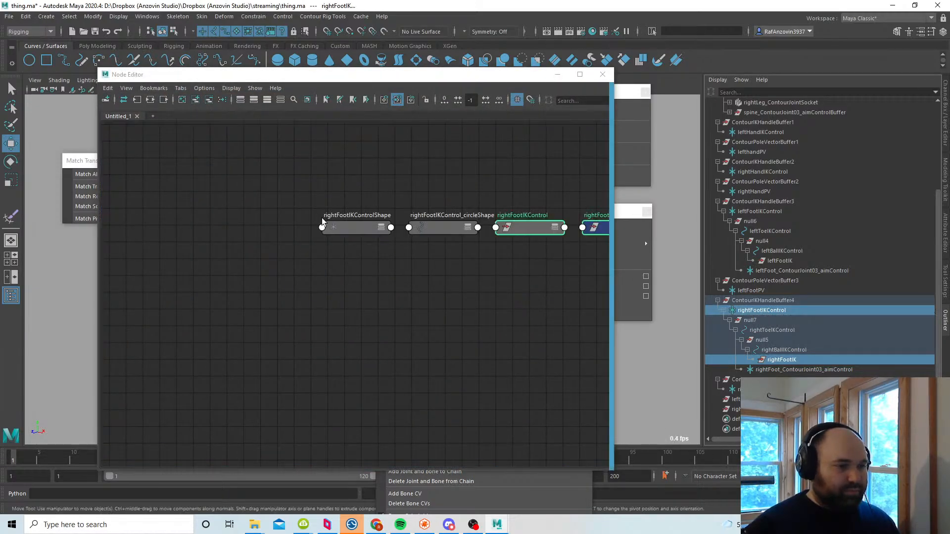
pyautogui.keyDown('alt'); pyautogui.moveTo(473, 256); pyautogui.dragTo(267, 248, button='middle'); pyautogui.keyUp('alt')
# Step: Expand the full attribute lists of the rightFootIKControl and rightFootIK nodes and space the two nodes apart
pyautogui.click(348, 219)
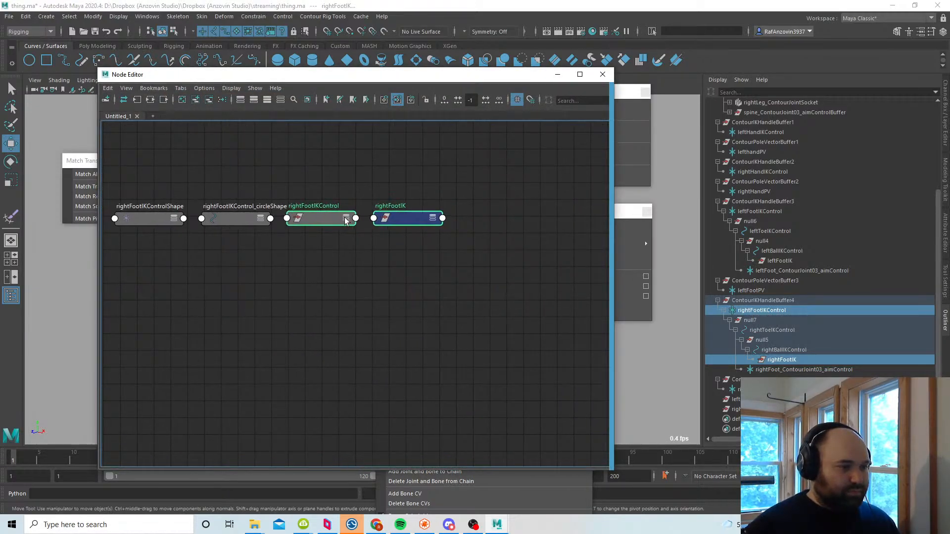
pyautogui.click(346, 218)
pyautogui.click(432, 218)
pyautogui.click(433, 218)
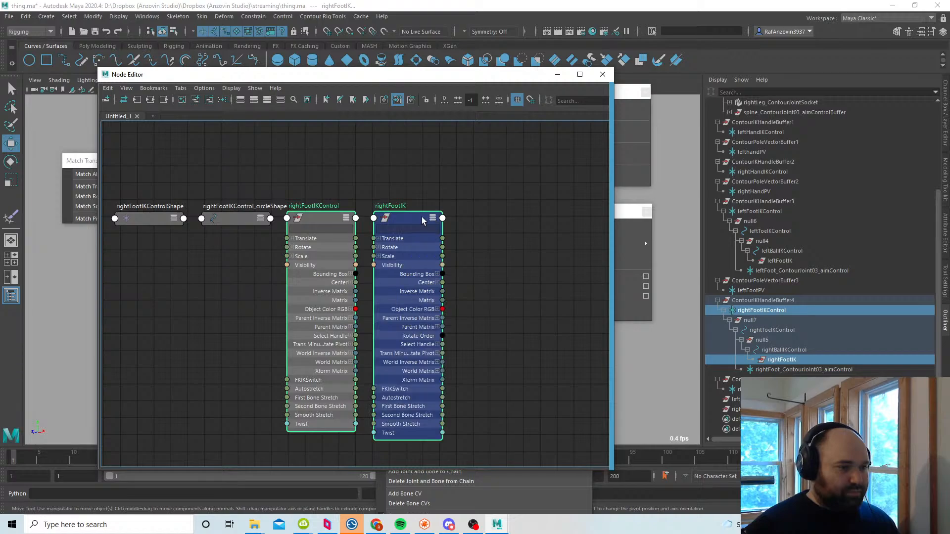
pyautogui.keyDown('alt'); pyautogui.moveTo(461, 323); pyautogui.dragTo(468, 259, button='middle'); pyautogui.keyUp('alt')
pyautogui.scroll(2, 468, 258)
pyautogui.keyDown('alt'); pyautogui.moveTo(475, 205); pyautogui.dragTo(482, 302, button='middle'); pyautogui.keyUp('alt')
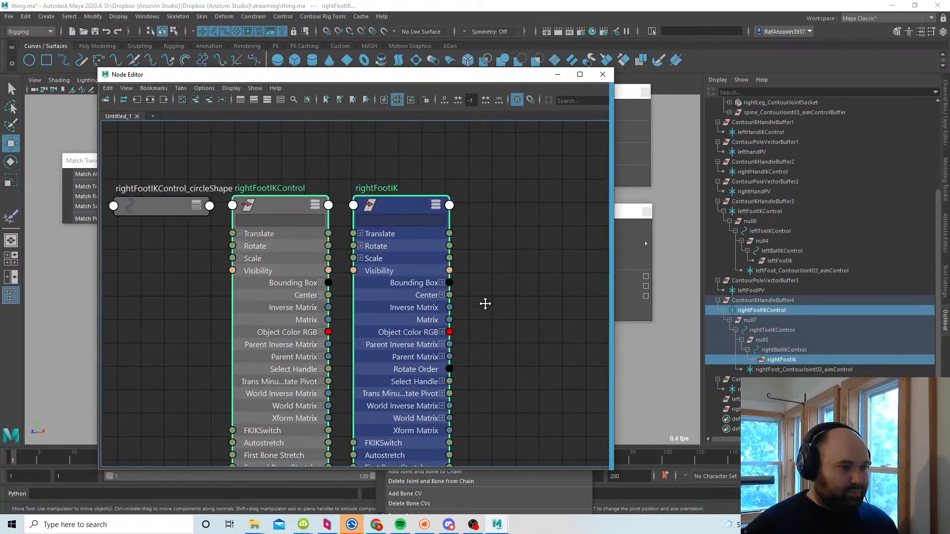
pyautogui.scroll(-2, 483, 301)
pyautogui.moveTo(423, 213); pyautogui.dragTo(439, 201)
pyautogui.keyDown('alt'); pyautogui.moveTo(486, 318); pyautogui.dragTo(492, 260, button='middle'); pyautogui.keyUp('alt')
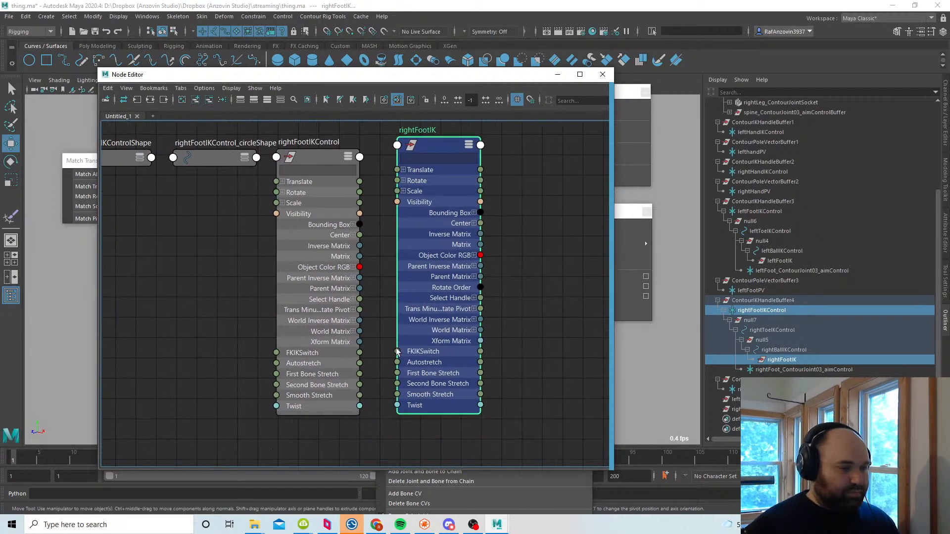
# Step: Connect rightFootIKControl's FKIKSwitch, Autostretch, First Bone Stretch, Second Bone Stretch and Smooth Stretch to the matching rightFootIK attributes and close the Node Editor
pyautogui.moveTo(359, 352); pyautogui.dragTo(398, 394)
pyautogui.click(602, 74)
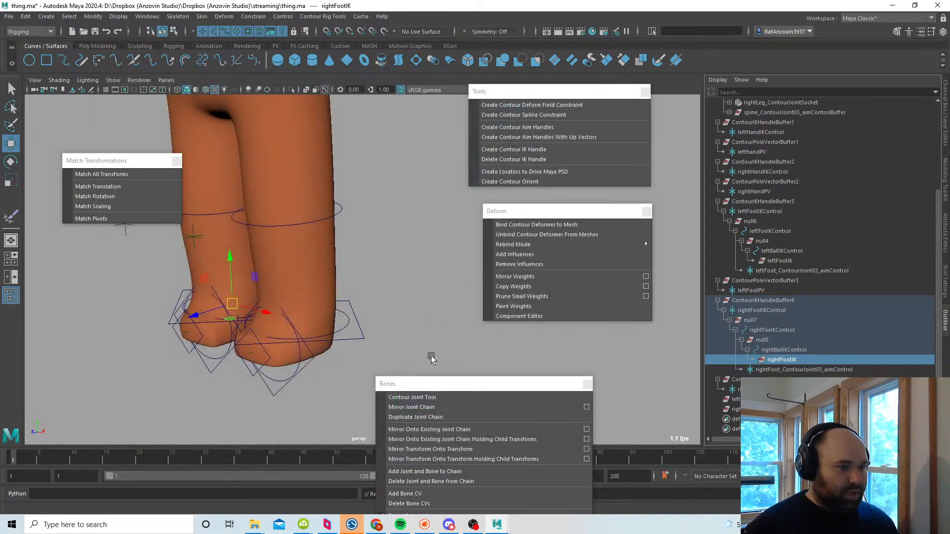
# Step: Lift leftFootIKControl up and back to about -4.661, 2.818, -3.786 and show its attributes in the Channel Box
pyautogui.click(362, 343)
pyautogui.click(353, 338)
pyautogui.keyDown('alt'); pyautogui.moveTo(373, 351); pyautogui.dragTo(301, 320); pyautogui.keyUp('alt')
pyautogui.keyDown('alt'); pyautogui.moveTo(301, 319); pyautogui.dragTo(303, 350, button='middle'); pyautogui.keyUp('alt')
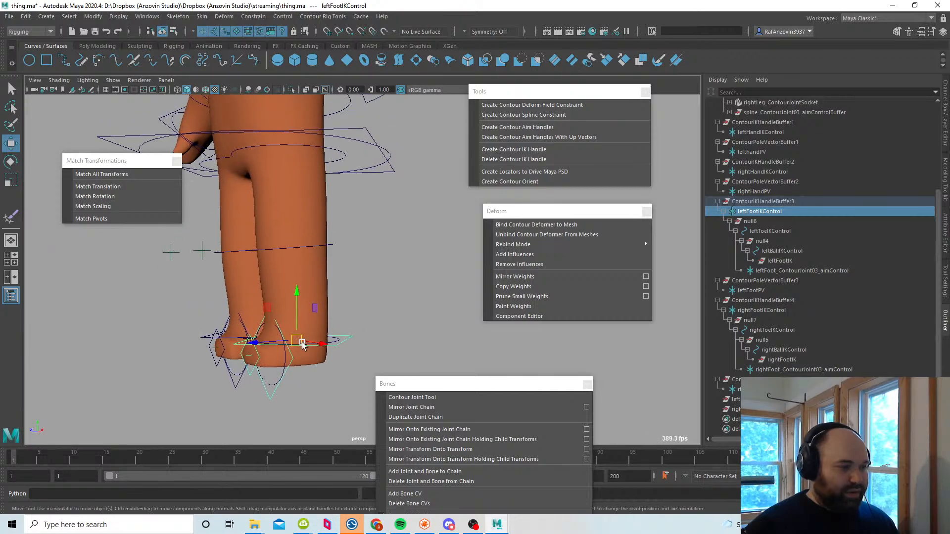
pyautogui.moveTo(297, 340); pyautogui.dragTo(336, 300)
pyautogui.click(946, 126)
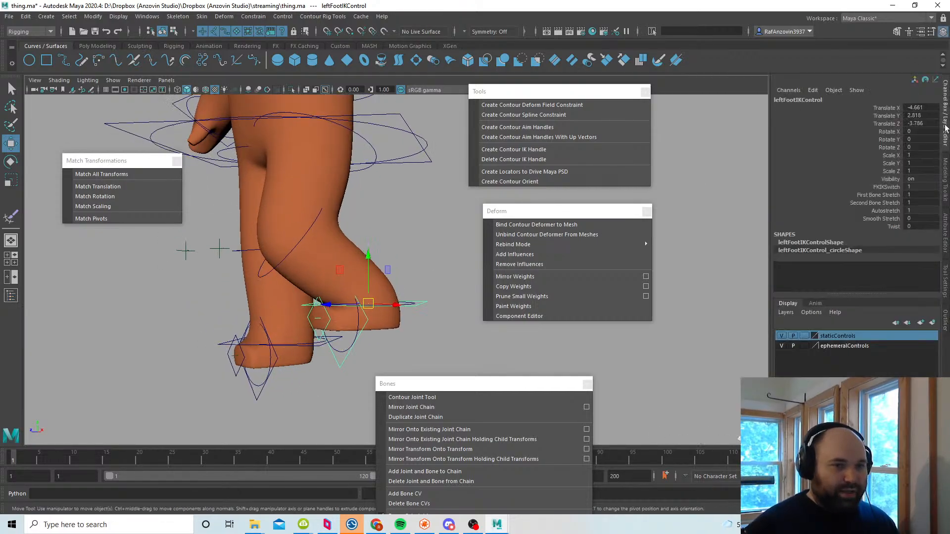
# Step: Set leftFootIKControl's FKIKSwitch to 0 and try varying First Bone Stretch before returning it to 1
pyautogui.click(886, 187)
pyautogui.moveTo(434, 257); pyautogui.dragTo(427, 255, button='middle')
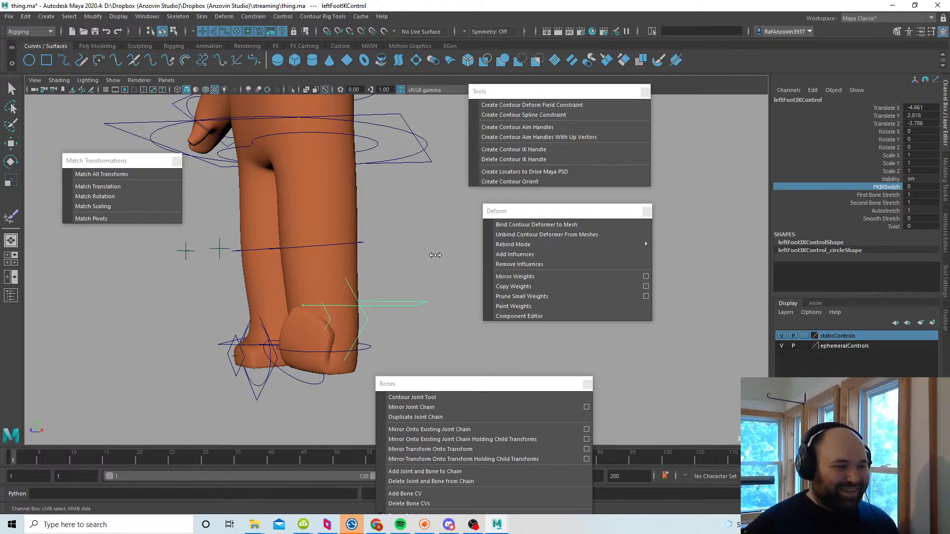
pyautogui.moveTo(431, 256)
pyautogui.mouseDown(button='middle')
pyautogui.moveTo(447, 265)
pyautogui.moveTo(434, 264)
pyautogui.mouseUp(button='middle')
pyautogui.click(885, 195)
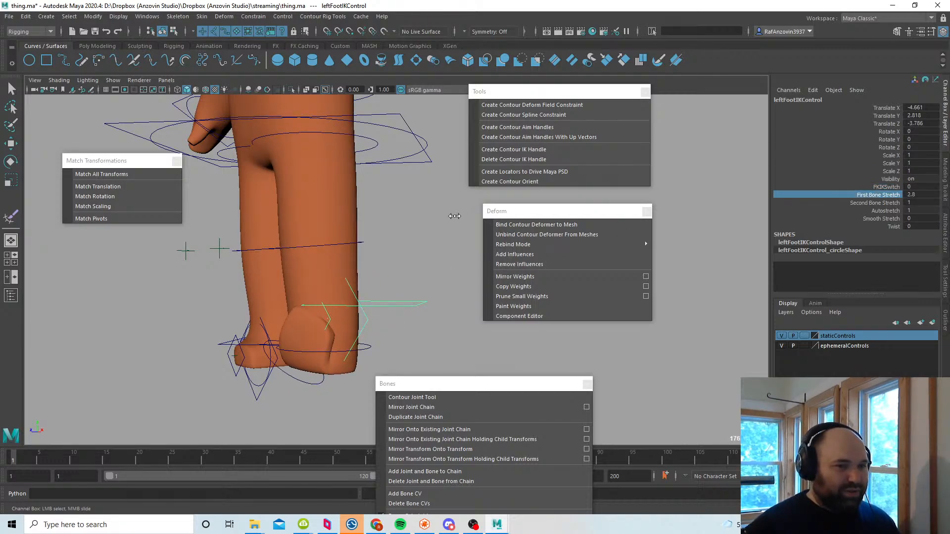
pyautogui.moveTo(457, 247); pyautogui.dragTo(386, 250, button='middle')
# Step: Try Autostretch at 0 on leftFootIKControl and restore FKIKSwitch and Autostretch to 1
pyautogui.click(890, 211)
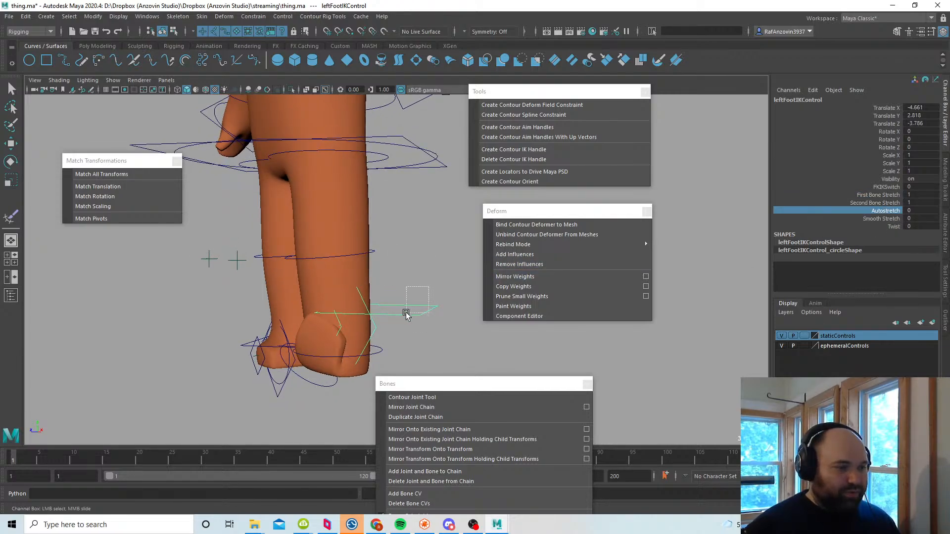
pyautogui.click(889, 187)
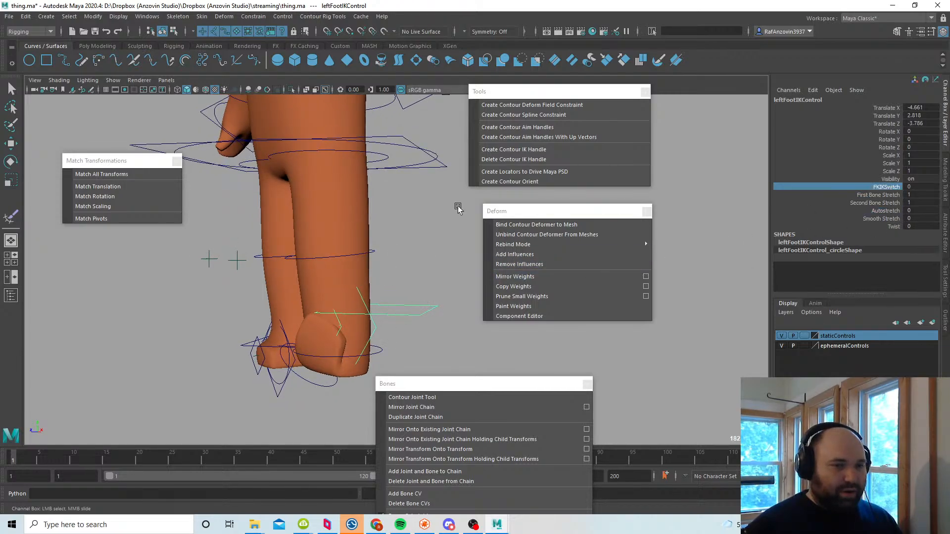
pyautogui.moveTo(456, 206); pyautogui.dragTo(615, 250, button='middle')
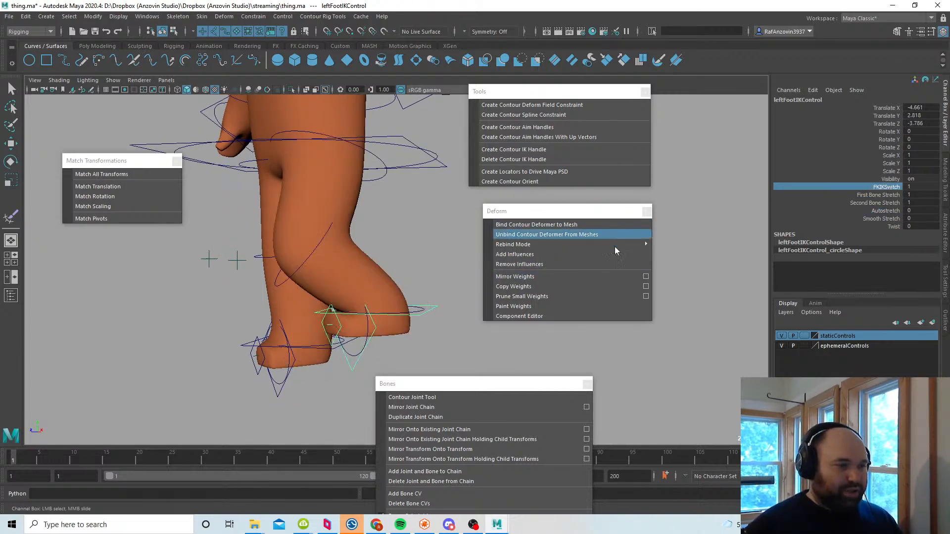
pyautogui.click(889, 211)
# Step: Try nudging leftFootIKControl with the Move tool and undo the move
pyautogui.press('w')
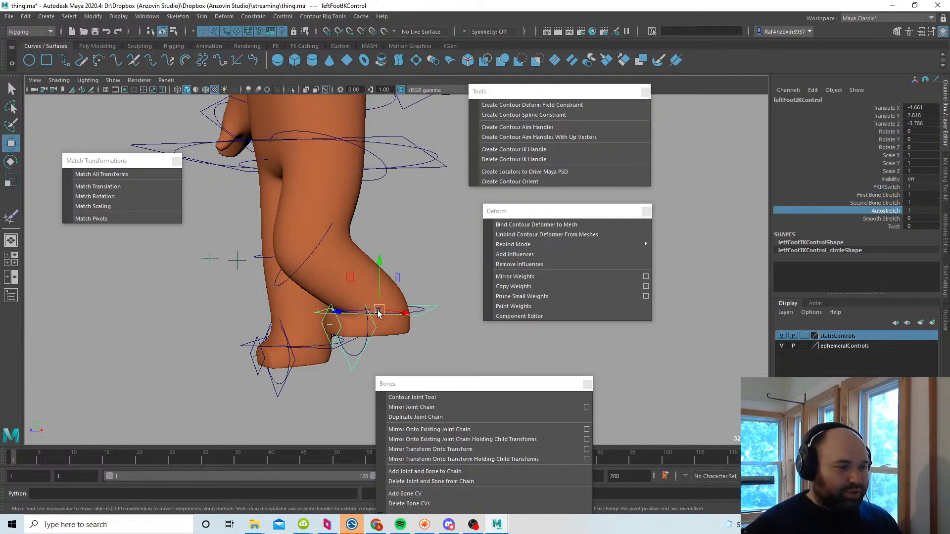
pyautogui.moveTo(380, 310)
pyautogui.mouseDown()
pyautogui.moveTo(382, 461)
pyautogui.moveTo(374, 313)
pyautogui.mouseUp()
pyautogui.hotkey('ctrl', 'z')
# Step: Reset leftFootIKControl's Translate X, Y and Z to 0
pyautogui.click(412, 245)
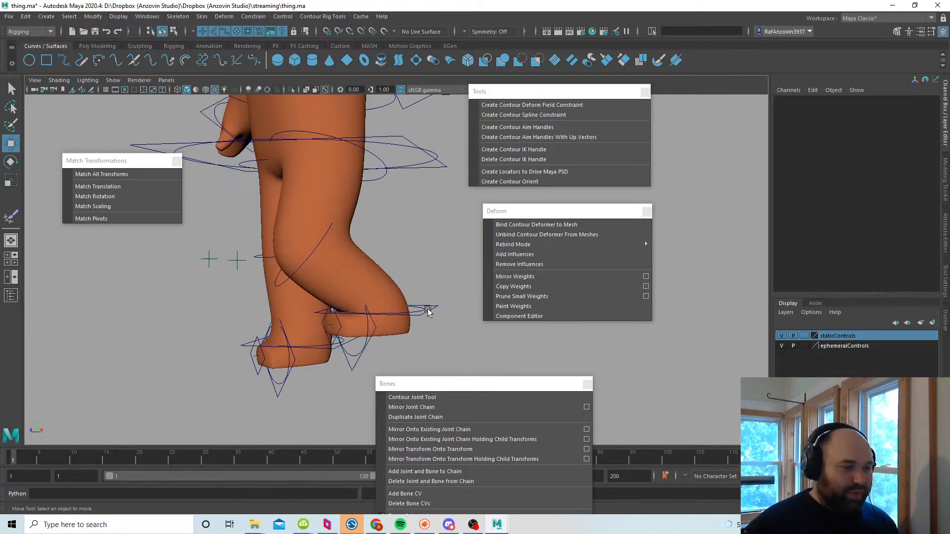
pyautogui.click(428, 311)
pyautogui.keyDown('alt'); pyautogui.moveTo(371, 267); pyautogui.dragTo(393, 276); pyautogui.keyUp('alt')
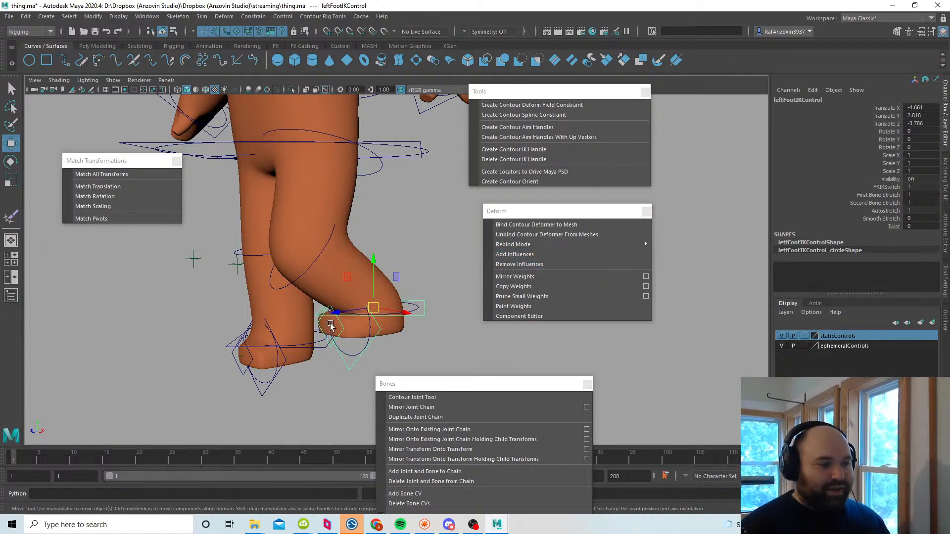
pyautogui.moveTo(920, 107); pyautogui.dragTo(920, 124)
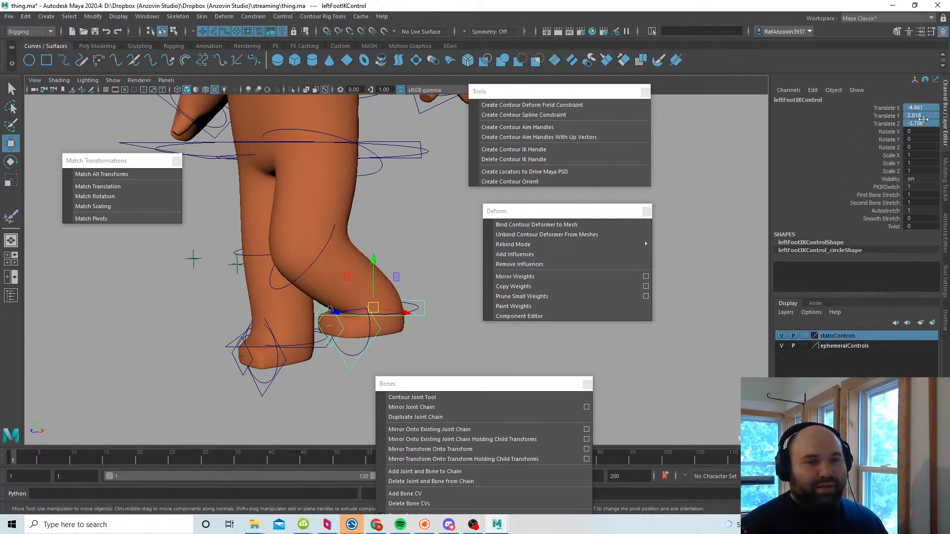
pyautogui.write('0')
pyautogui.press('Return')
pyautogui.click(408, 259)
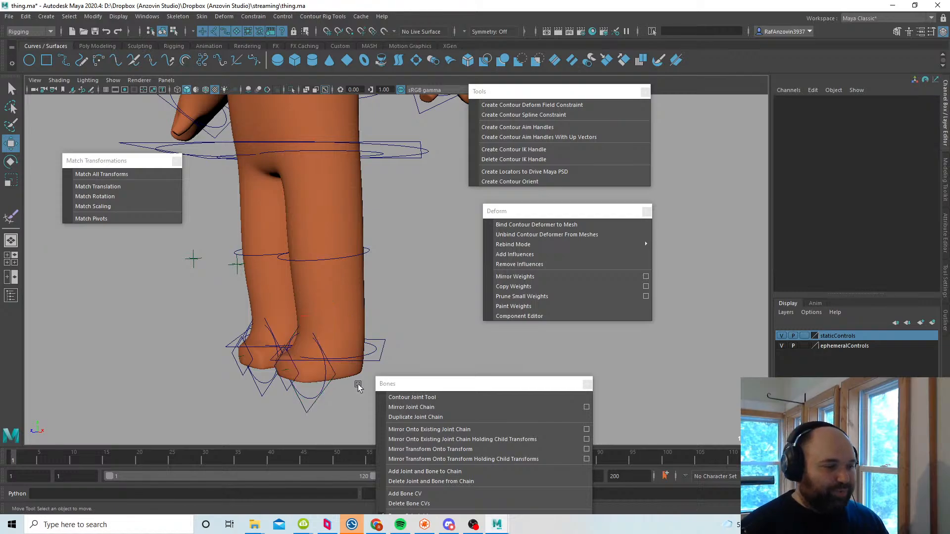
# Step: Select the ContourJoint03 aim controls on the left and right feet and examine their attributes
pyautogui.keyDown('alt'); pyautogui.moveTo(352, 355); pyautogui.dragTo(398, 307, button='middle'); pyautogui.keyUp('alt')
pyautogui.keyDown('alt'); pyautogui.moveTo(399, 307); pyautogui.dragTo(451, 337, button='right'); pyautogui.keyUp('alt')
pyautogui.keyDown('alt'); pyautogui.moveTo(335, 350); pyautogui.dragTo(313, 346); pyautogui.keyUp('alt')
pyautogui.click(314, 345)
pyautogui.keyDown('alt'); pyautogui.moveTo(257, 362); pyautogui.dragTo(272, 360); pyautogui.keyUp('alt')
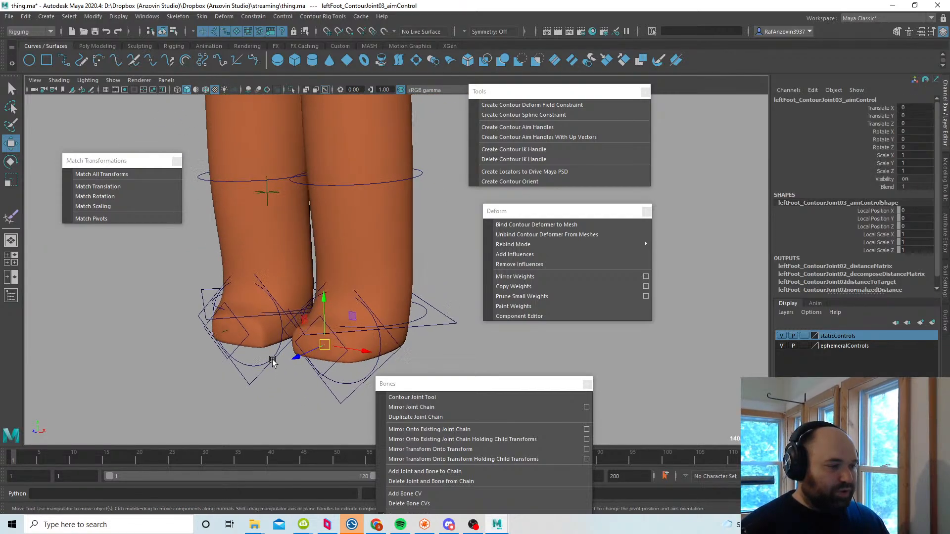
pyautogui.keyDown('alt'); pyautogui.moveTo(272, 361); pyautogui.dragTo(314, 366, button='middle'); pyautogui.keyUp('alt')
pyautogui.click(263, 336)
pyautogui.moveTo(367, 368)
pyautogui.keyDown('alt'); pyautogui.mouseDown()
pyautogui.moveTo(351, 369)
pyautogui.moveTo(378, 355)
pyautogui.mouseUp(); pyautogui.keyUp('alt')
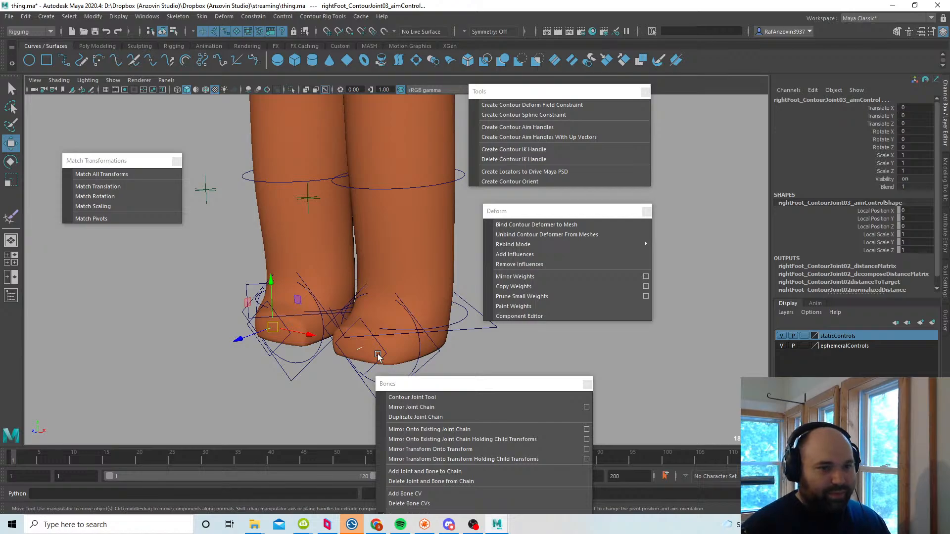
# Step: Open a cleared Node Editor and add the leftFoot and rightFoot ContourJoint03_aimControl nodes from the Outliner
pyautogui.click(147, 16)
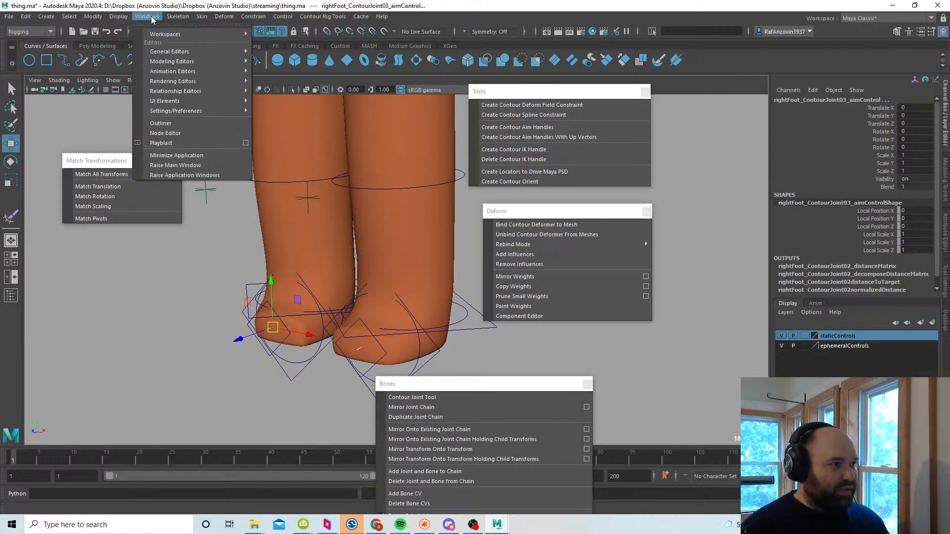
pyautogui.click(198, 132)
pyautogui.click(182, 99)
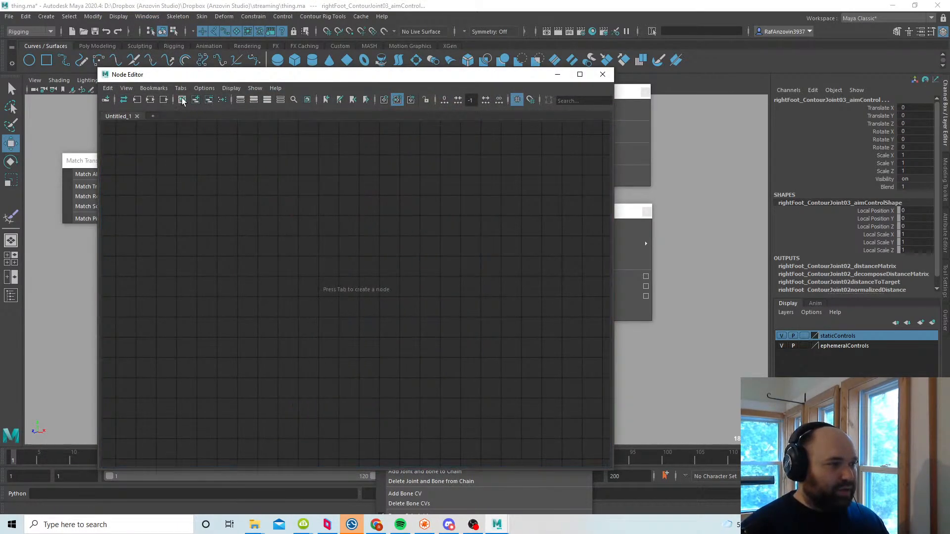
pyautogui.moveTo(235, 79); pyautogui.dragTo(462, 113)
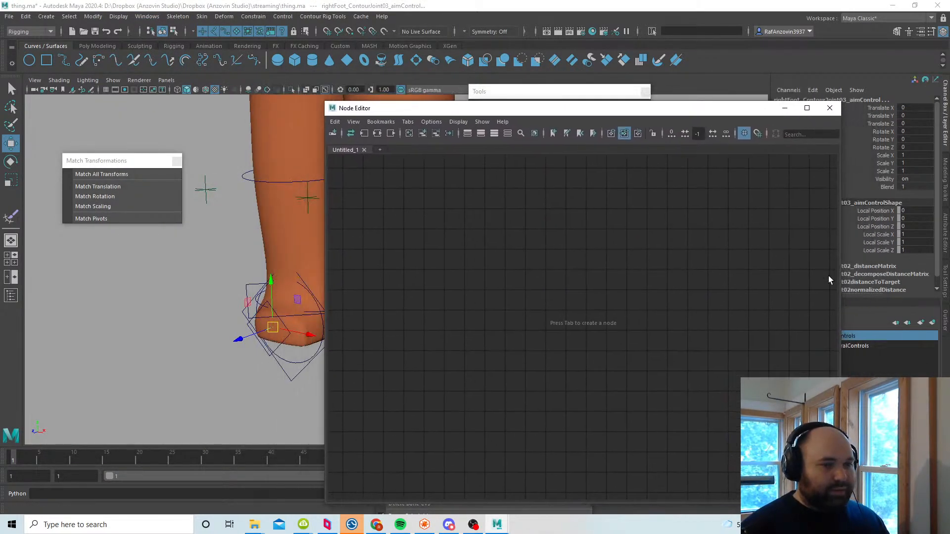
pyautogui.click(942, 319)
pyautogui.moveTo(704, 111); pyautogui.dragTo(526, 103)
pyautogui.moveTo(806, 367); pyautogui.dragTo(362, 367, button='middle')
pyautogui.click(455, 303)
pyautogui.keyDown('alt'); pyautogui.moveTo(503, 381); pyautogui.dragTo(415, 364, button='middle'); pyautogui.keyUp('alt')
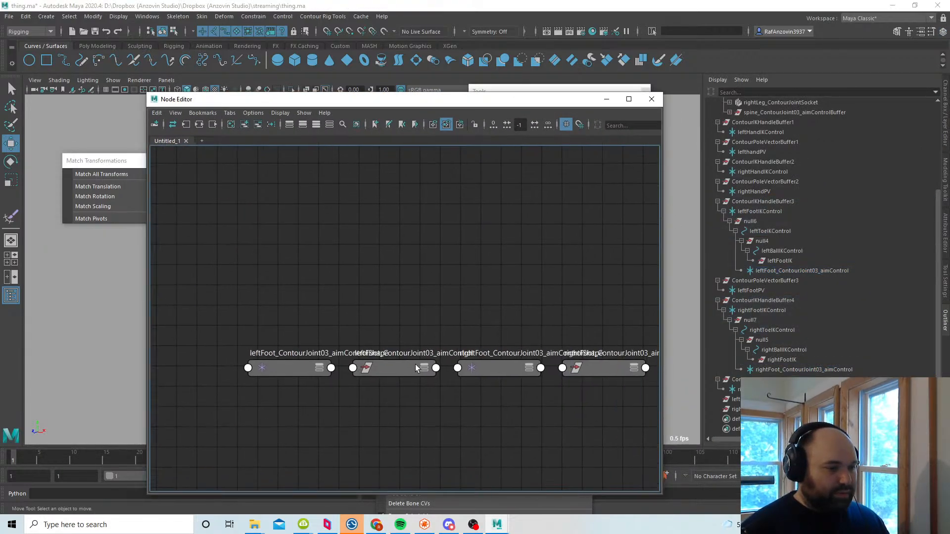
# Step: Place the left and right foot aimControl nodes side by side in the graph, away from their shape nodes
pyautogui.moveTo(403, 367); pyautogui.dragTo(415, 215)
pyautogui.keyDown('alt'); pyautogui.moveTo(539, 279); pyautogui.dragTo(478, 280, button='middle'); pyautogui.keyUp('alt')
pyautogui.moveTo(543, 368); pyautogui.dragTo(466, 221)
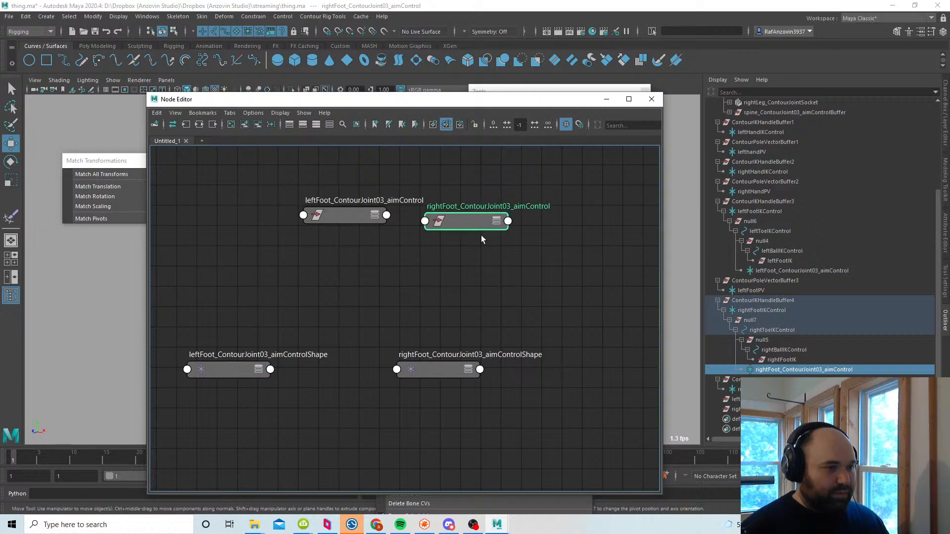
pyautogui.keyDown('alt'); pyautogui.moveTo(481, 239); pyautogui.dragTo(516, 321, button='middle'); pyautogui.keyUp('alt')
# Step: Select leftFootIKControl and rightFootIKControl in the viewport and add both to the Node Editor graph
pyautogui.moveTo(400, 101); pyautogui.dragTo(739, 111)
pyautogui.click(438, 311)
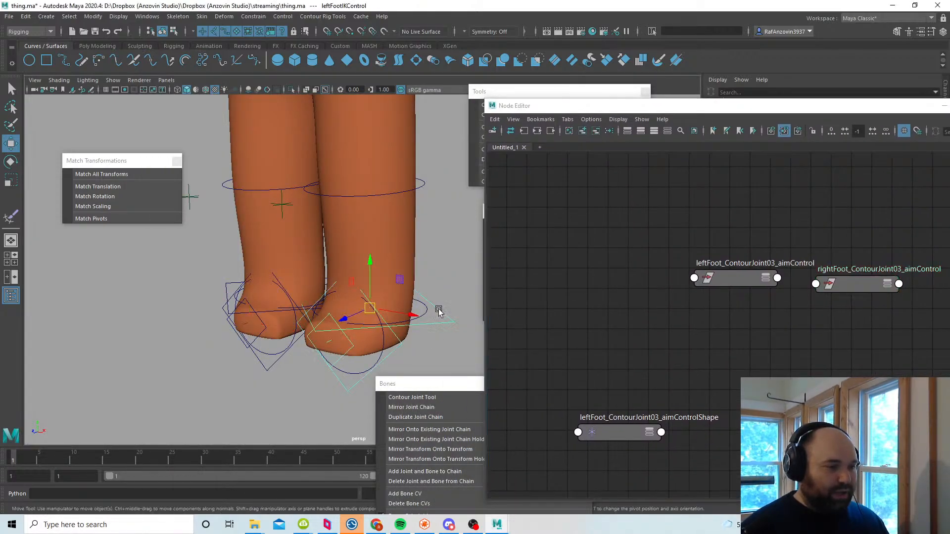
pyautogui.keyDown('alt'); pyautogui.moveTo(245, 325); pyautogui.dragTo(246, 314); pyautogui.keyUp('alt')
pyautogui.keyDown('shift'); pyautogui.click(208, 283); pyautogui.keyUp('shift')
pyautogui.moveTo(751, 106); pyautogui.dragTo(354, 107)
pyautogui.moveTo(775, 214); pyautogui.dragTo(229, 201, button='middle')
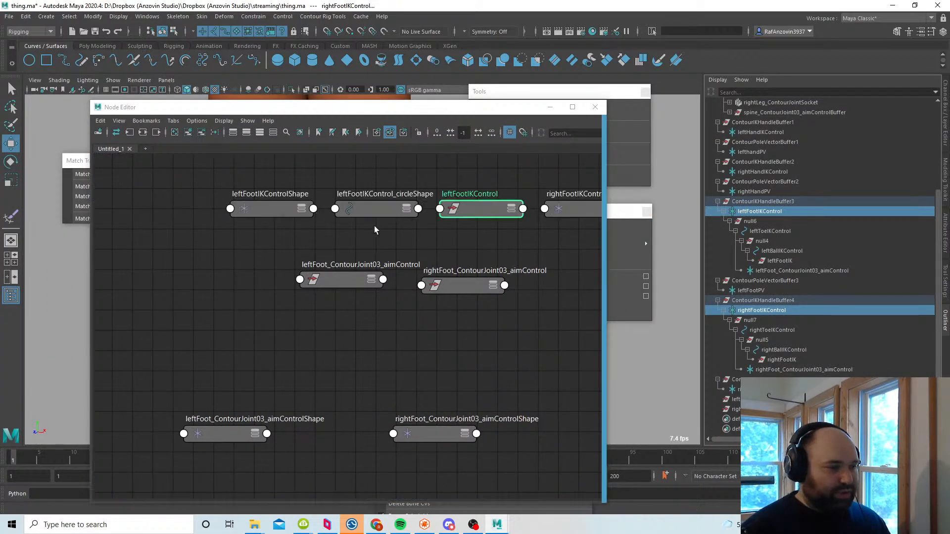
pyautogui.keyDown('alt'); pyautogui.moveTo(391, 238); pyautogui.dragTo(362, 240, button='middle'); pyautogui.keyUp('alt')
# Step: Line up the leftFootIKControl node beside the leftFoot_ContourJoint03_aimControl node in the graph
pyautogui.click(376, 239)
pyautogui.moveTo(450, 213); pyautogui.dragTo(183, 289)
pyautogui.click(310, 280)
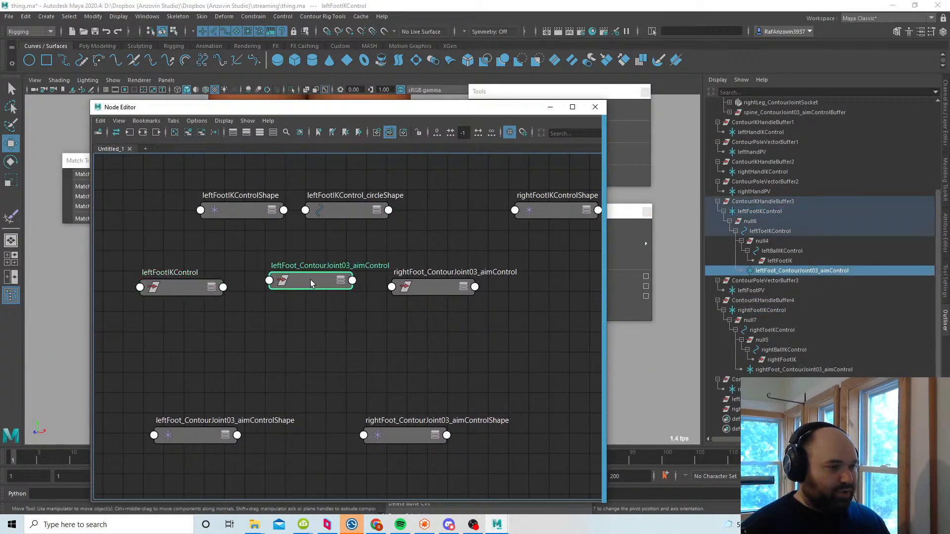
pyautogui.moveTo(310, 280); pyautogui.dragTo(289, 280)
pyautogui.moveTo(219, 289); pyautogui.dragTo(247, 277, button='middle')
# Step: Expand the full attribute lists of leftFootIKControl and leftFoot_ContourJoint03_aimControl, raising the aimControl node slightly
pyautogui.click(240, 275)
pyautogui.click(240, 275)
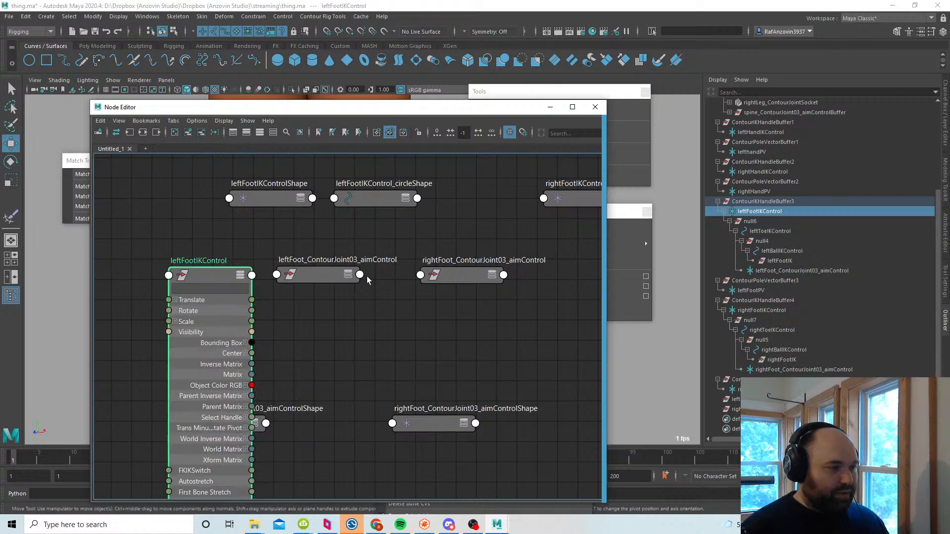
pyautogui.click(348, 274)
pyautogui.click(348, 275)
pyautogui.click(349, 275)
pyautogui.moveTo(328, 272); pyautogui.dragTo(336, 255)
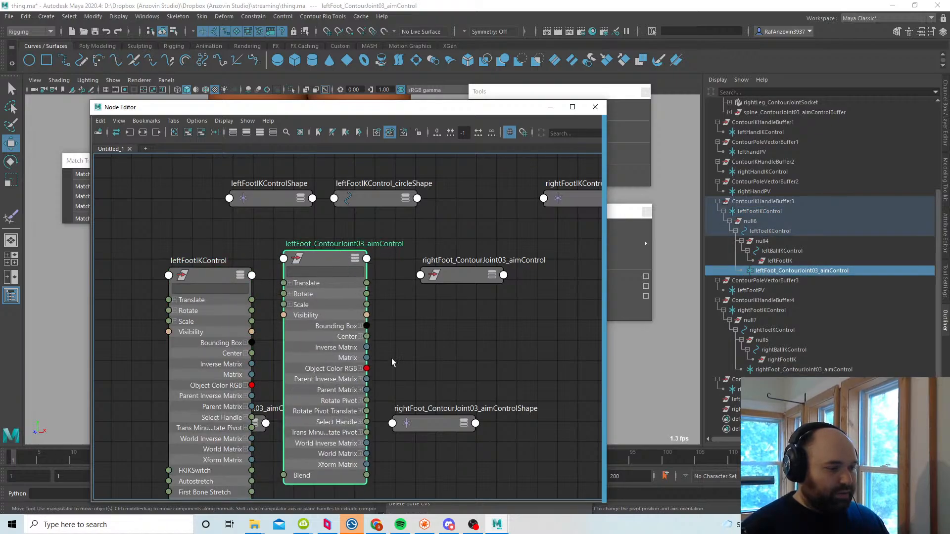
# Step: Connect leftFootIKControl's FKIKSwitch to the Blend attribute of leftFoot_ContourJoint03_aimControl and move the Node Editor clear of the viewport
pyautogui.keyDown('alt'); pyautogui.moveTo(289, 485); pyautogui.dragTo(323, 436, button='middle'); pyautogui.keyUp('alt')
pyautogui.click(307, 450)
pyautogui.moveTo(287, 422); pyautogui.dragTo(318, 426)
pyautogui.moveTo(417, 106); pyautogui.dragTo(539, 426)
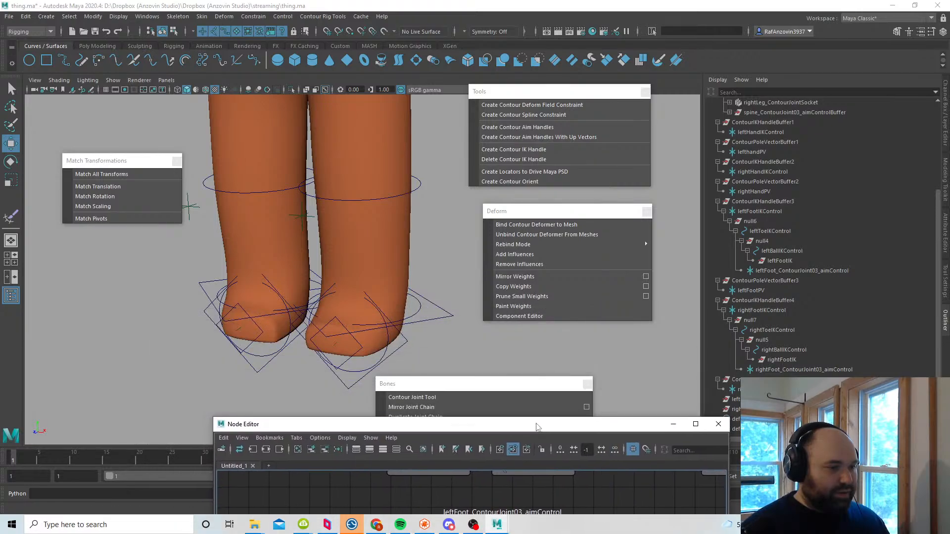
# Step: Move leftFootIKControl away from its rest position and scrub its FKIKSwitch to test the aim control blend
pyautogui.click(445, 319)
pyautogui.keyDown('alt'); pyautogui.moveTo(402, 340); pyautogui.dragTo(494, 234); pyautogui.keyUp('alt')
pyautogui.click(946, 111)
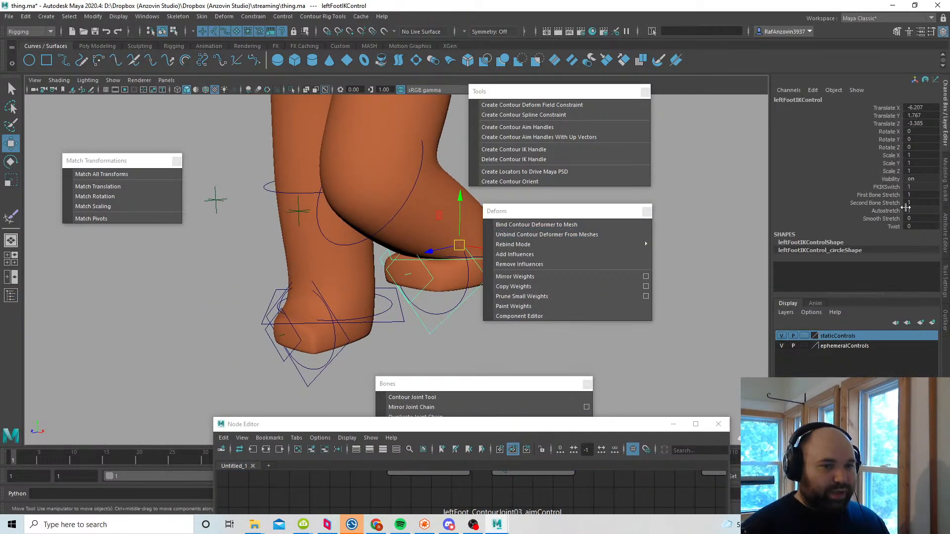
pyautogui.click(885, 186)
pyautogui.moveTo(700, 211)
pyautogui.mouseDown(button='middle')
pyautogui.moveTo(683, 207)
pyautogui.moveTo(703, 204)
pyautogui.mouseUp(button='middle')
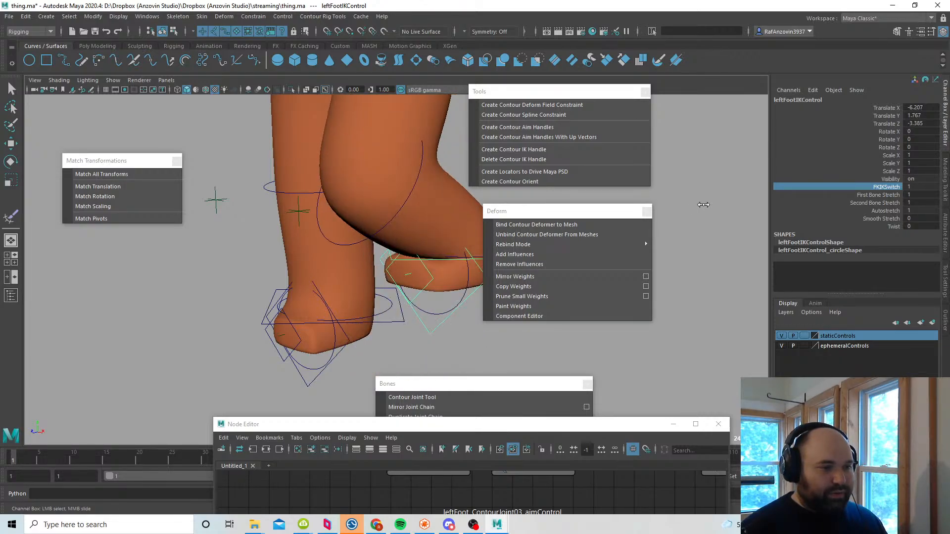
pyautogui.scroll(-2, 466, 305)
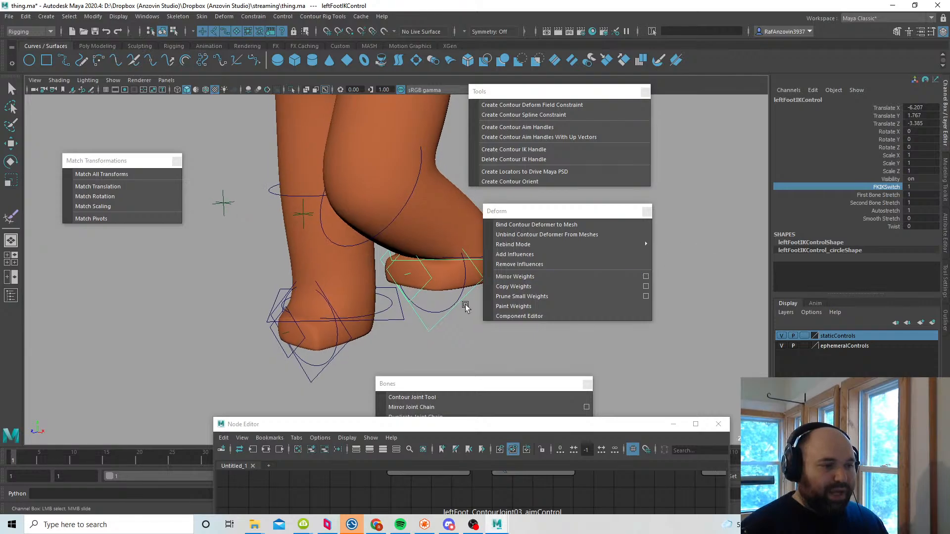
pyautogui.keyDown('alt'); pyautogui.moveTo(466, 306); pyautogui.dragTo(422, 277, button='middle'); pyautogui.keyUp('alt')
pyautogui.scroll(-1, 434, 275)
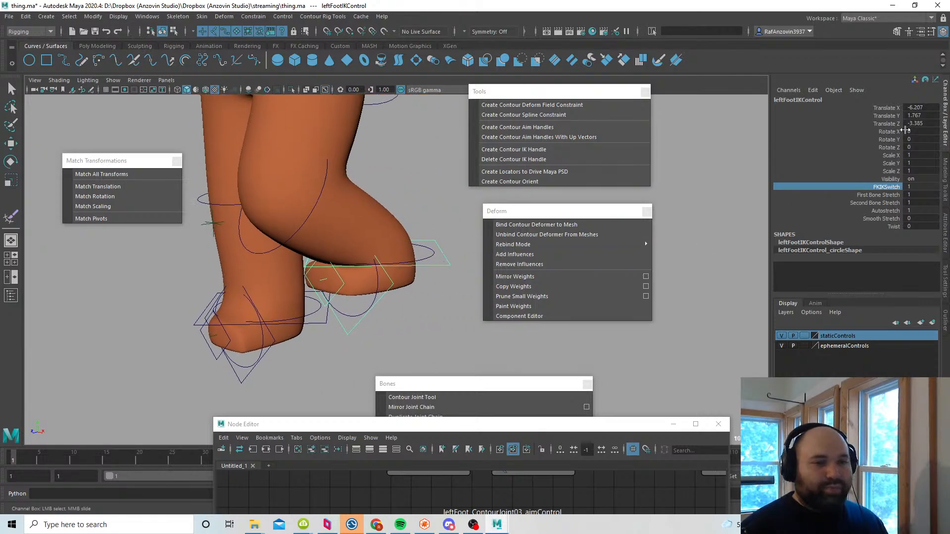
# Step: Reset leftFootIKControl's Translate X, Y and Z to 0 and deselect it
pyautogui.moveTo(915, 107); pyautogui.dragTo(915, 123)
pyautogui.write('0')
pyautogui.press('Return')
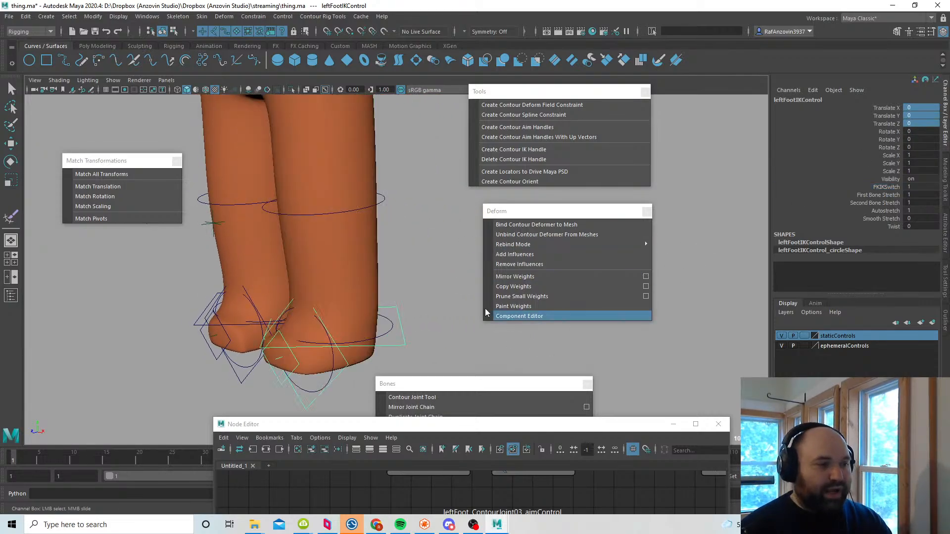
pyautogui.click(451, 244)
pyautogui.press('w')
pyautogui.keyDown('alt'); pyautogui.moveTo(687, 318); pyautogui.dragTo(495, 318, button='right'); pyautogui.keyUp('alt')
pyautogui.keyDown('alt'); pyautogui.moveTo(396, 299); pyautogui.dragTo(379, 315, button='middle'); pyautogui.keyUp('alt')
pyautogui.keyDown('alt'); pyautogui.moveTo(380, 317); pyautogui.dragTo(398, 302); pyautogui.keyUp('alt')
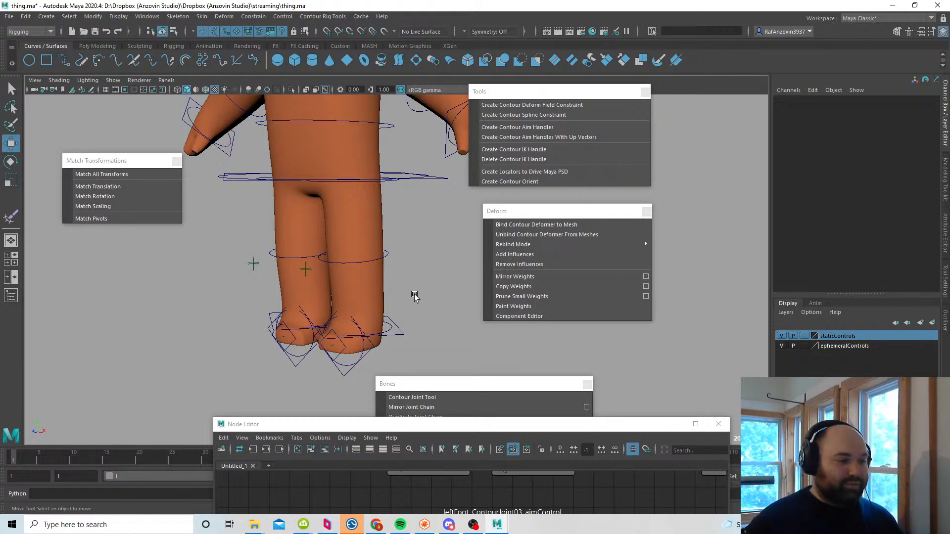
# Step: Select rightFoot_ContourJoint03_aimControl and place its node beside rightFootIKControl in the Node Editor graph
pyautogui.keyDown('alt'); pyautogui.moveTo(422, 321); pyautogui.dragTo(449, 273, button='middle'); pyautogui.keyUp('alt')
pyautogui.scroll(3, 443, 322)
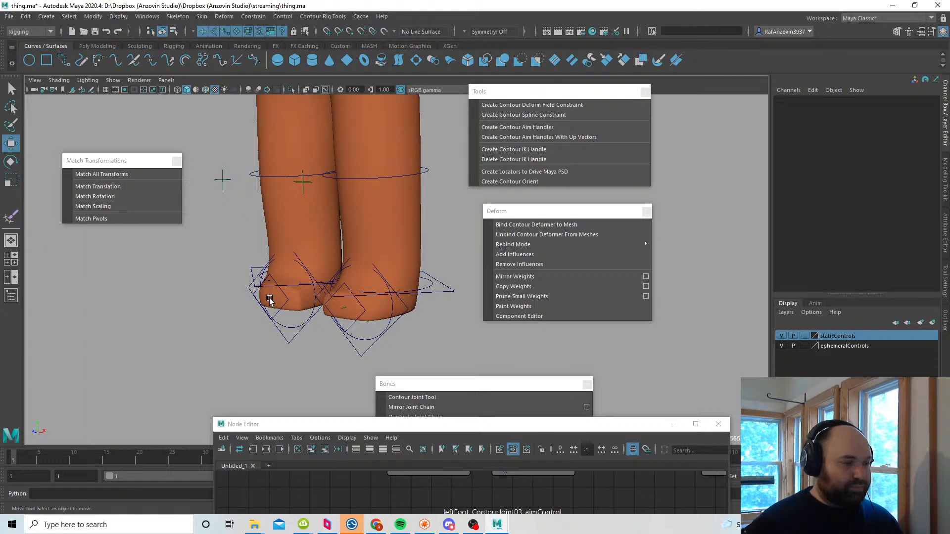
pyautogui.click(270, 300)
pyautogui.moveTo(474, 424); pyautogui.dragTo(549, 157)
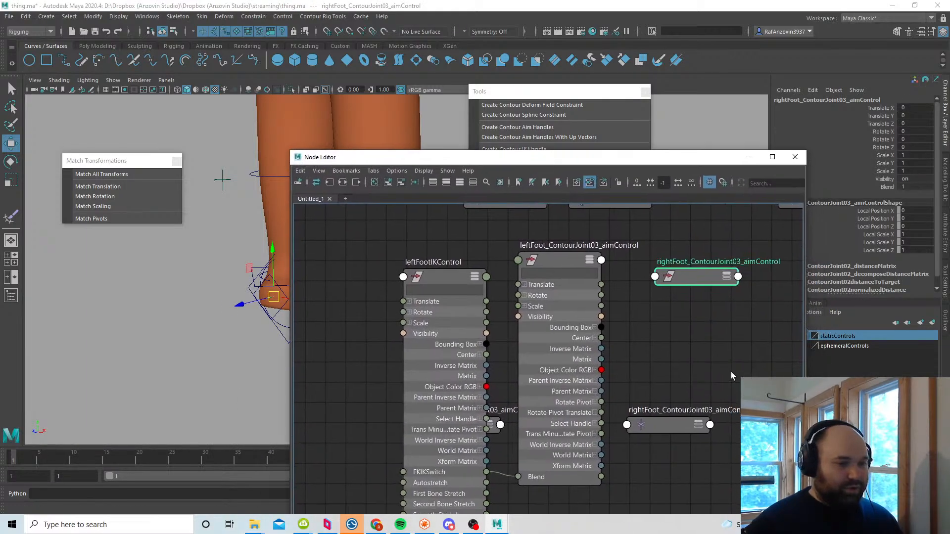
pyautogui.moveTo(731, 372); pyautogui.dragTo(625, 428, button='middle')
pyautogui.scroll(-2, 622, 409)
pyautogui.moveTo(610, 367); pyautogui.dragTo(759, 370)
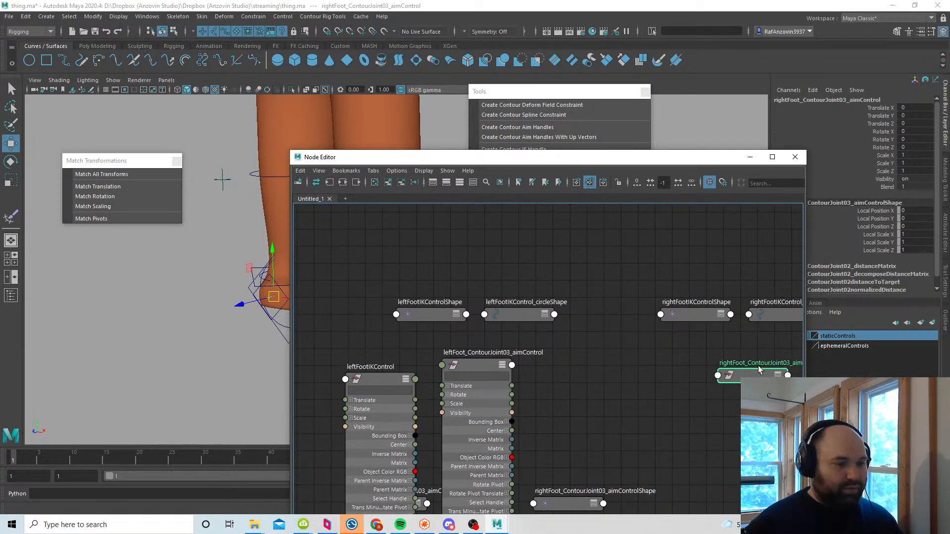
pyautogui.keyDown('alt'); pyautogui.moveTo(677, 364); pyautogui.dragTo(531, 334, button='middle'); pyautogui.keyUp('alt')
pyautogui.scroll(-1, 643, 367)
pyautogui.keyDown('alt'); pyautogui.moveTo(641, 367); pyautogui.dragTo(612, 357, button='middle'); pyautogui.keyUp('alt')
pyautogui.moveTo(807, 309); pyautogui.dragTo(812, 304)
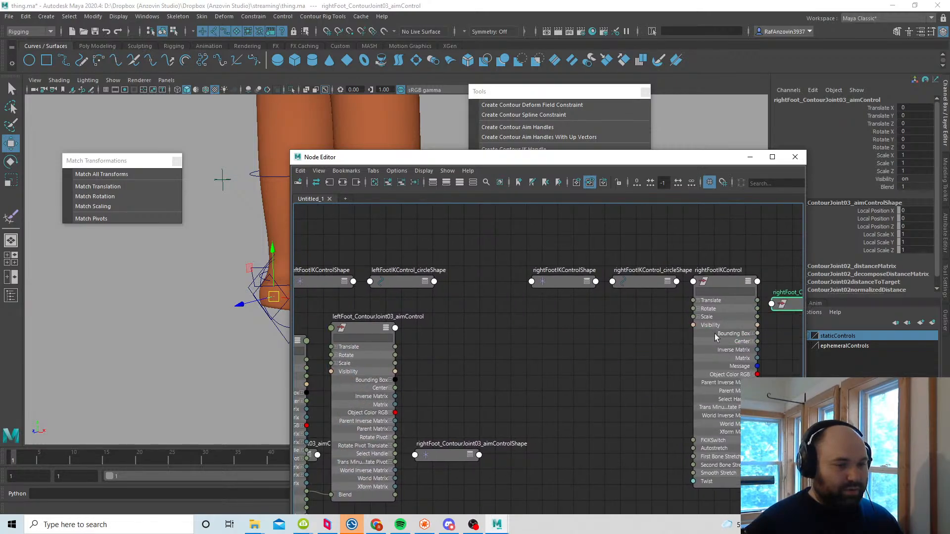
# Step: Expand the right aimControl node's full attributes, connect rightFootIKControl's FKIKSwitch to its Blend, and close the Node Editor
pyautogui.keyDown('alt'); pyautogui.moveTo(794, 304); pyautogui.dragTo(612, 293, button='middle'); pyautogui.keyUp('alt')
pyautogui.click(643, 292)
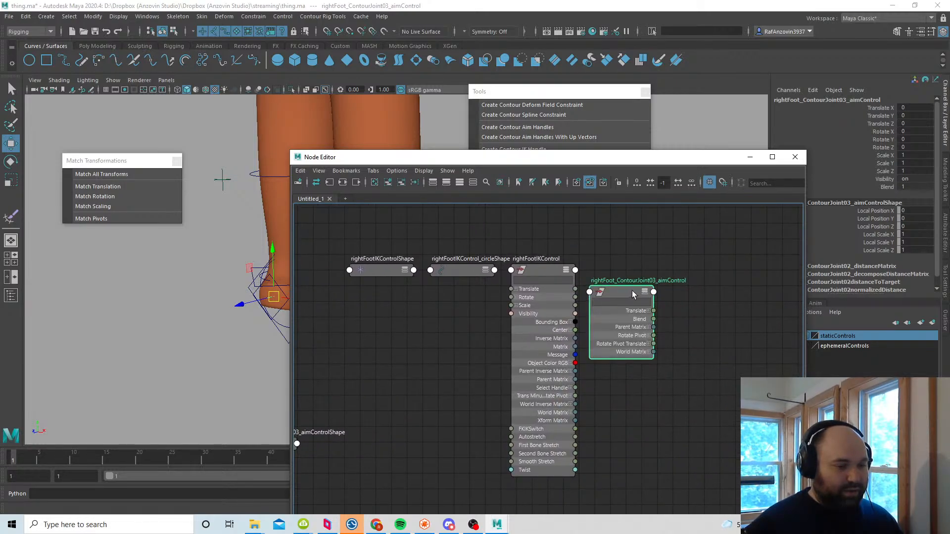
pyautogui.click(644, 293)
pyautogui.keyDown('alt'); pyautogui.moveTo(703, 447); pyautogui.dragTo(691, 433, button='middle'); pyautogui.keyUp('alt')
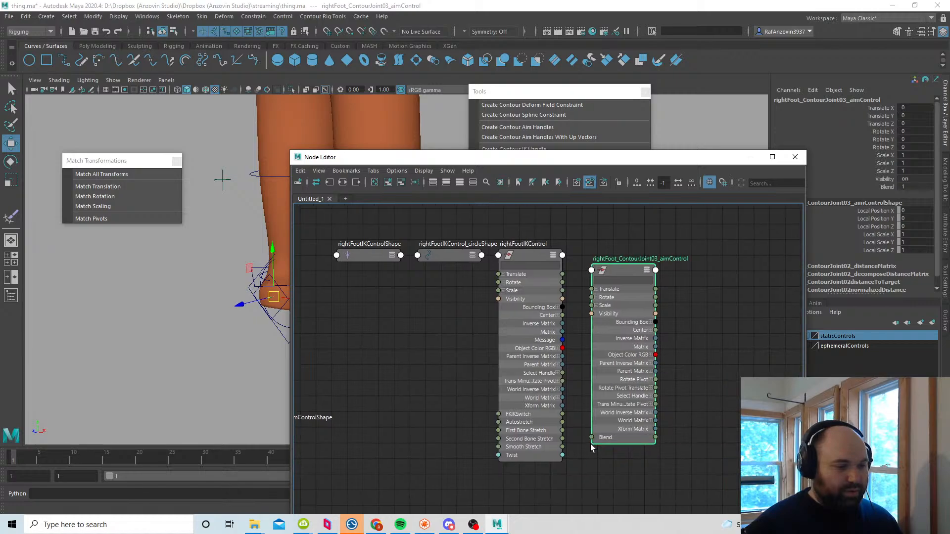
pyautogui.moveTo(562, 414); pyautogui.dragTo(592, 437)
pyautogui.click(795, 157)
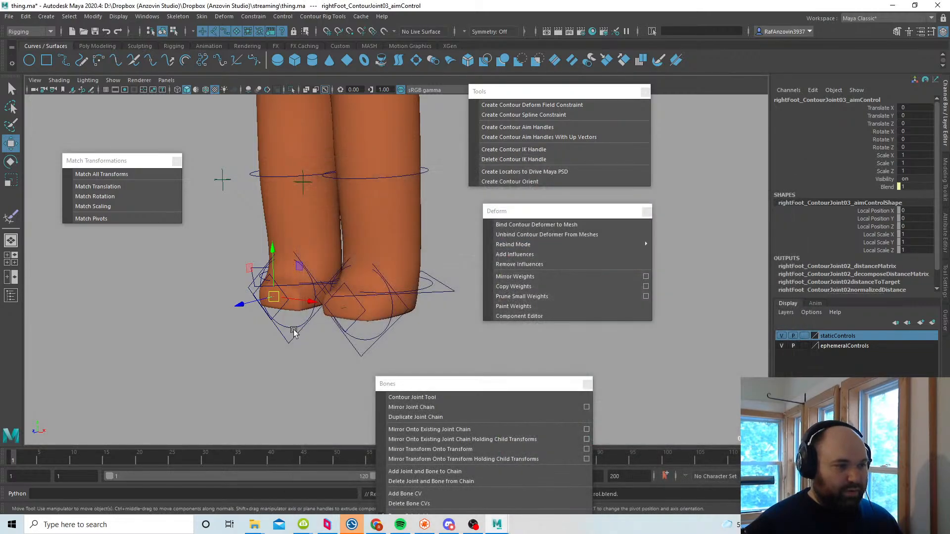
# Step: Move rightFootIKControl away from its rest position and scrub its FKIKSwitch to test the right foot's blend
pyautogui.click(321, 339)
pyautogui.keyDown('alt'); pyautogui.moveTo(321, 339); pyautogui.dragTo(348, 383, button='middle'); pyautogui.keyUp('alt')
pyautogui.click(281, 311)
pyautogui.moveTo(335, 318); pyautogui.dragTo(319, 268)
pyautogui.click(885, 186)
pyautogui.moveTo(676, 248); pyautogui.dragTo(710, 256, button='middle')
# Step: Reset rightFootIKControl's Translate X, Y and Z to 0 and clear the selection
pyautogui.moveTo(922, 108); pyautogui.dragTo(923, 124)
pyautogui.write('0')
pyautogui.press('Return')
pyautogui.click(676, 238)
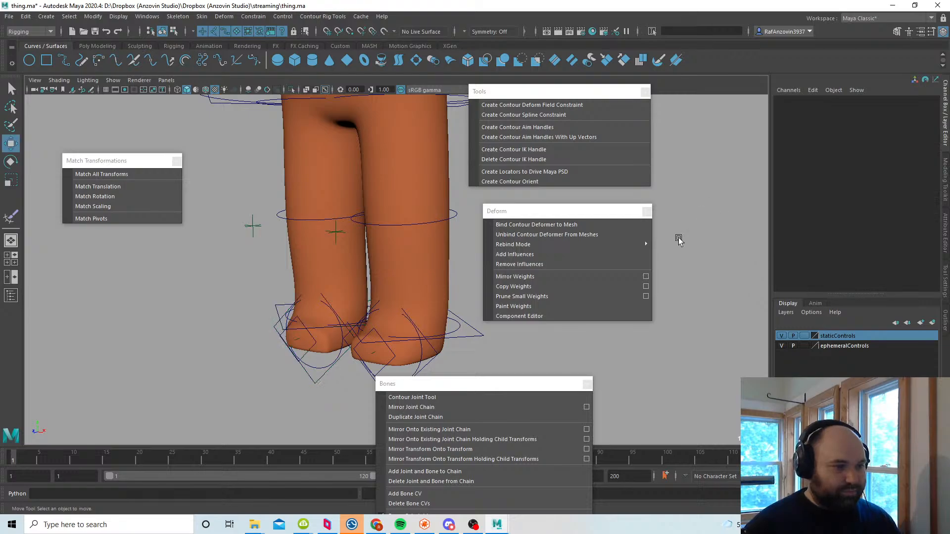
# Step: Hide the leftFoot and rightFoot ContourJoint03 aim controls at the toes
pyautogui.keyDown('alt'); pyautogui.moveTo(364, 320); pyautogui.dragTo(263, 318, button='right'); pyautogui.keyUp('alt')
pyautogui.keyDown('alt'); pyautogui.moveTo(263, 318); pyautogui.dragTo(417, 295); pyautogui.keyUp('alt')
pyautogui.keyDown('alt'); pyautogui.moveTo(417, 296); pyautogui.dragTo(400, 303, button='middle'); pyautogui.keyUp('alt')
pyautogui.keyDown('alt'); pyautogui.moveTo(401, 303); pyautogui.dragTo(425, 324, button='right'); pyautogui.keyUp('alt')
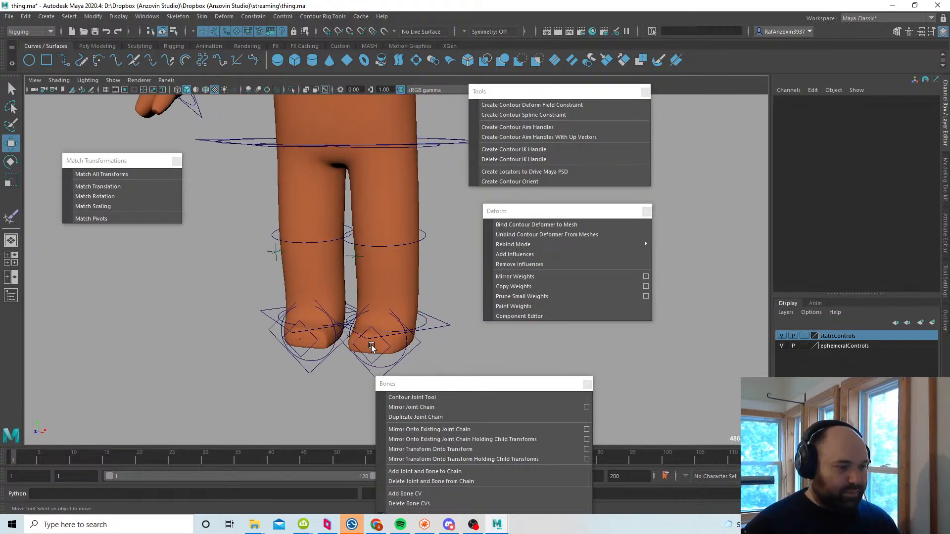
pyautogui.click(373, 346)
pyautogui.click(299, 340)
pyautogui.hotkey('ctrl', 'h')
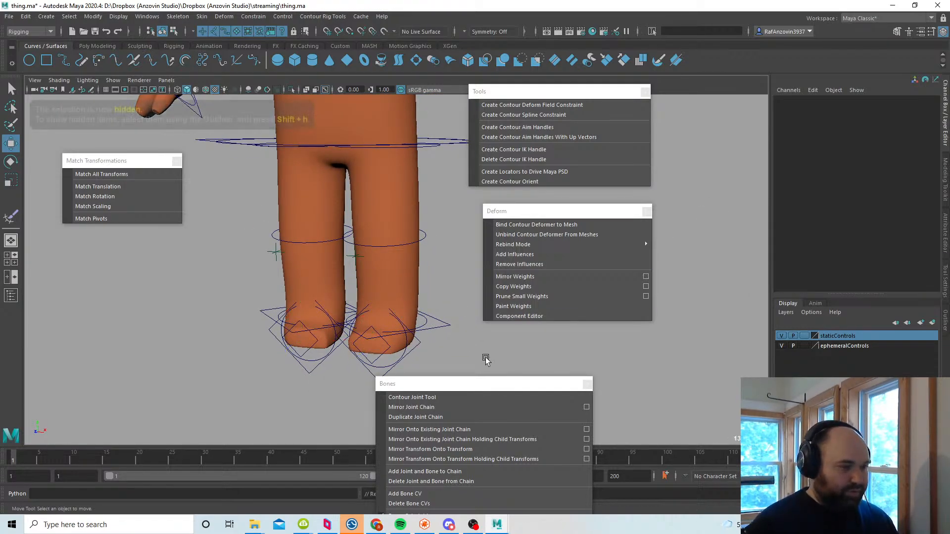
# Step: Test the left foot roll by rotating leftBallIKControl about -37° in Z
pyautogui.keyDown('alt'); pyautogui.moveTo(447, 274); pyautogui.dragTo(345, 346); pyautogui.keyUp('alt')
pyautogui.keyDown('alt'); pyautogui.moveTo(345, 345); pyautogui.dragTo(328, 336, button='right'); pyautogui.keyUp('alt')
pyautogui.keyDown('alt'); pyautogui.moveTo(328, 336); pyautogui.dragTo(370, 340); pyautogui.keyUp('alt')
pyautogui.click(350, 341)
pyautogui.hotkey('ctrl', 'z')
pyautogui.click(403, 307)
pyautogui.keyDown('alt'); pyautogui.moveTo(370, 340); pyautogui.dragTo(363, 325, button='middle'); pyautogui.keyUp('alt')
pyautogui.keyDown('alt'); pyautogui.moveTo(363, 327); pyautogui.dragTo(395, 342); pyautogui.keyUp('alt')
pyautogui.keyDown('alt'); pyautogui.moveTo(339, 369); pyautogui.dragTo(303, 355); pyautogui.keyUp('alt')
pyautogui.click(349, 372)
pyautogui.press('e')
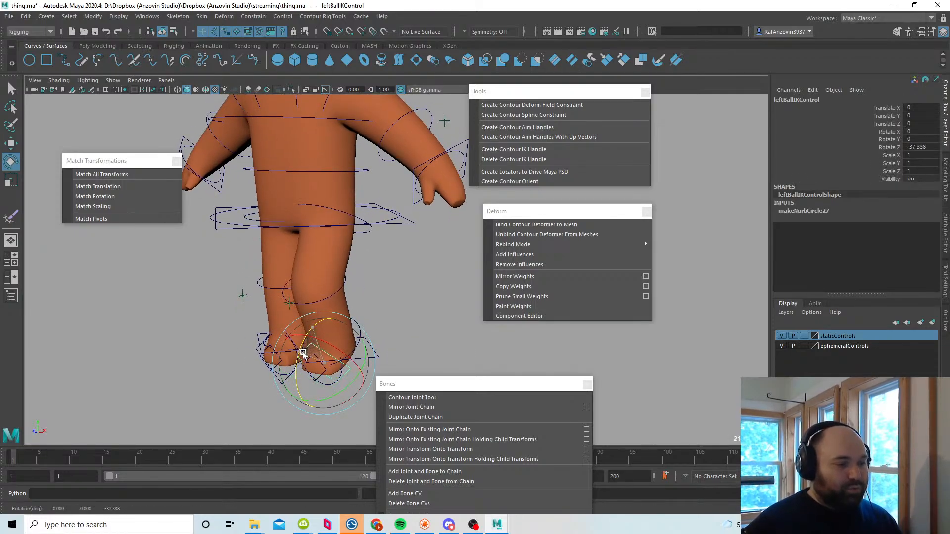
# Step: Deselect the foot controls and save the scene
pyautogui.click(404, 317)
pyautogui.keyDown('alt'); pyautogui.moveTo(414, 316); pyautogui.dragTo(391, 336); pyautogui.keyUp('alt')
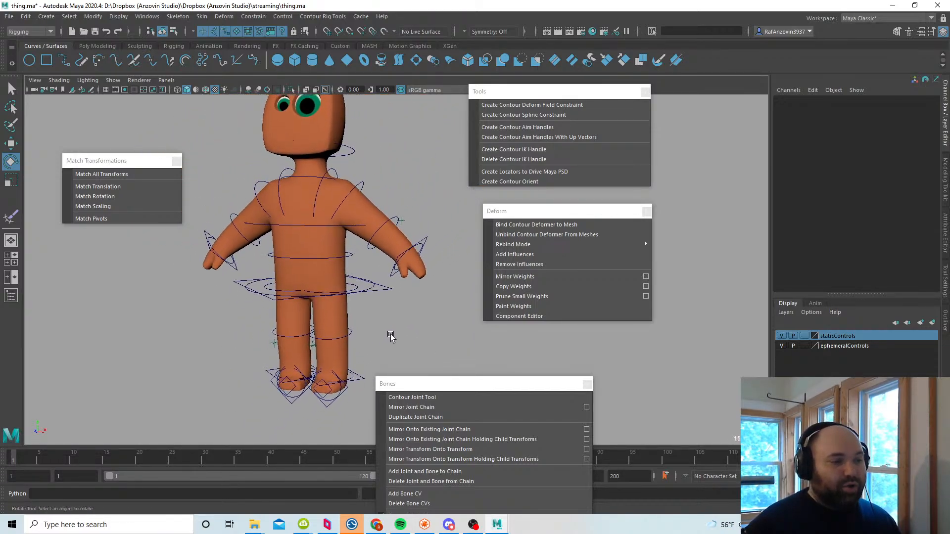
pyautogui.hotkey('ctrl', 's')
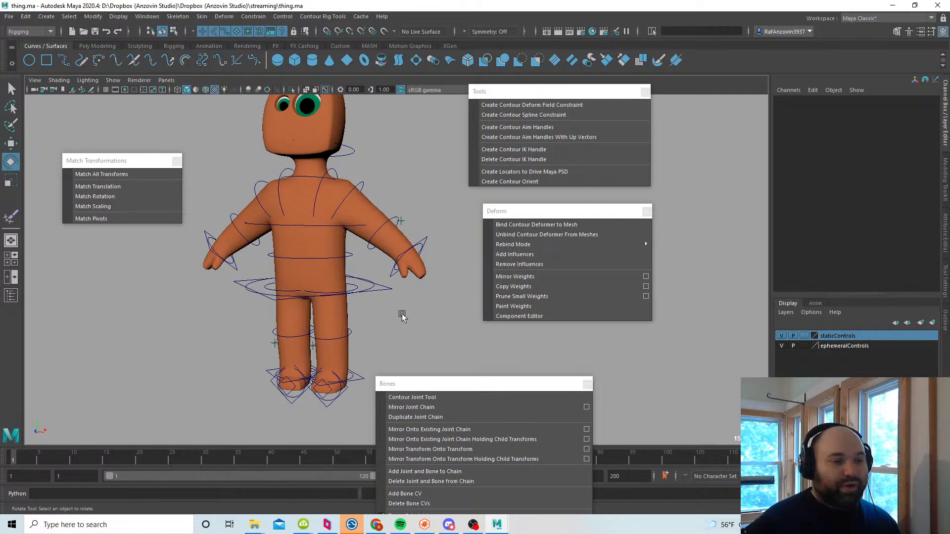
# Step: Create a NURBS circle around the character's feet and set its radius to 20
pyautogui.keyDown('alt'); pyautogui.moveTo(439, 330); pyautogui.dragTo(396, 329); pyautogui.keyUp('alt')
pyautogui.click(386, 341)
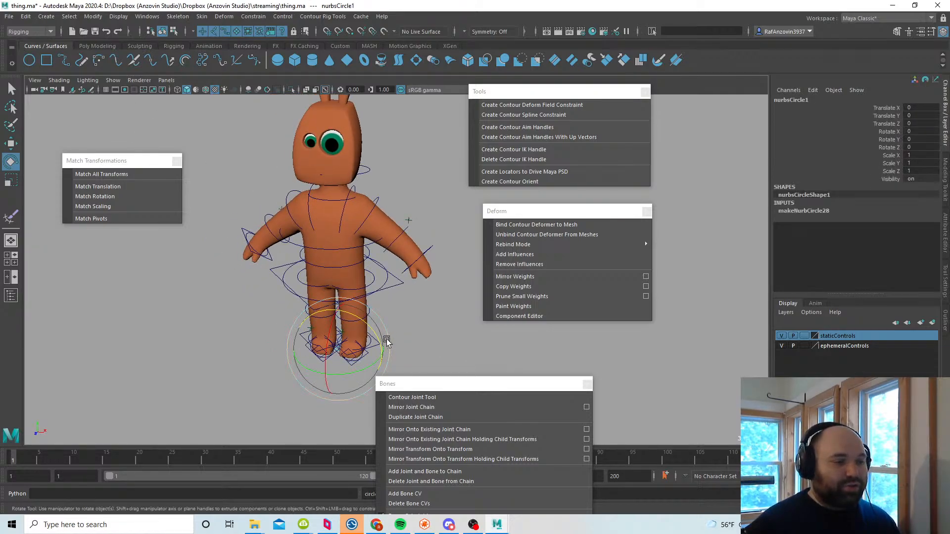
pyautogui.click(821, 211)
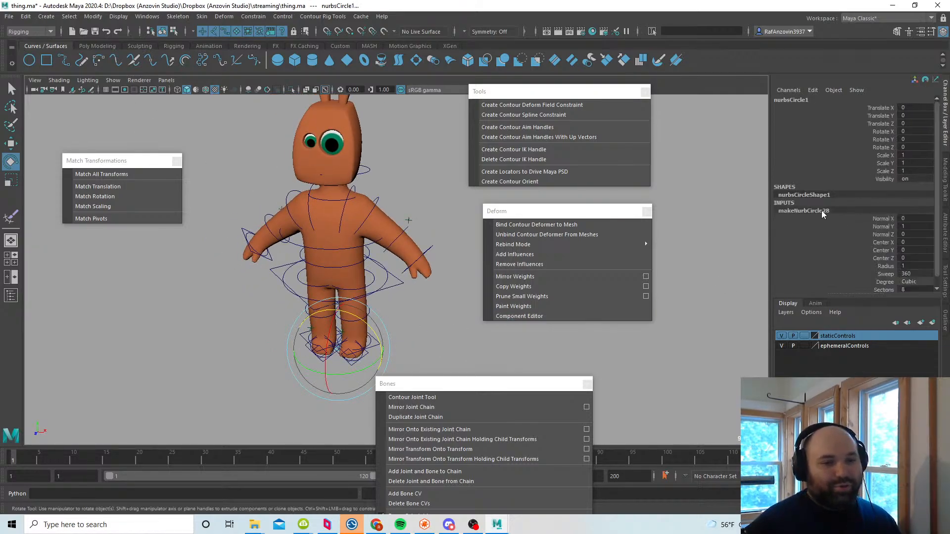
pyautogui.click(891, 265)
pyautogui.moveTo(415, 304); pyautogui.dragTo(636, 320, button='middle')
pyautogui.click(905, 266)
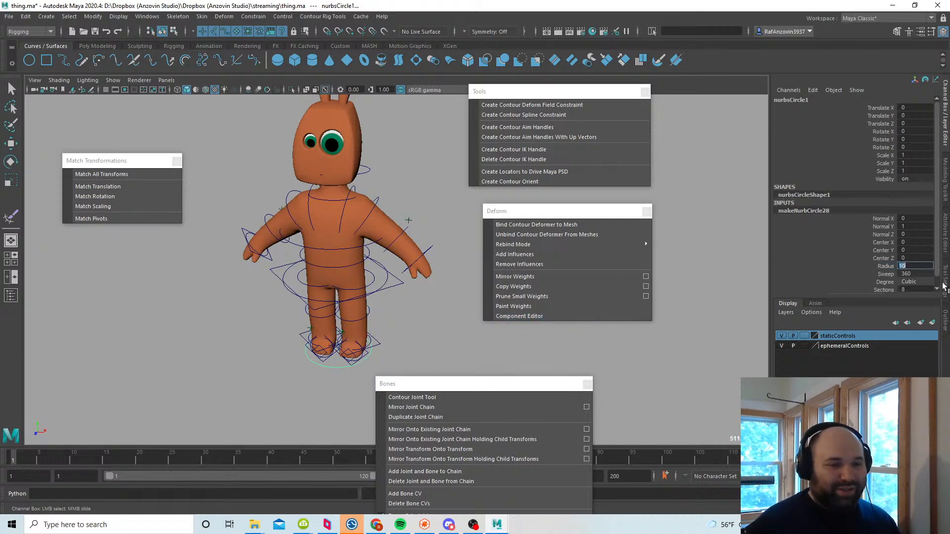
pyautogui.write('20')
pyautogui.press('Return')
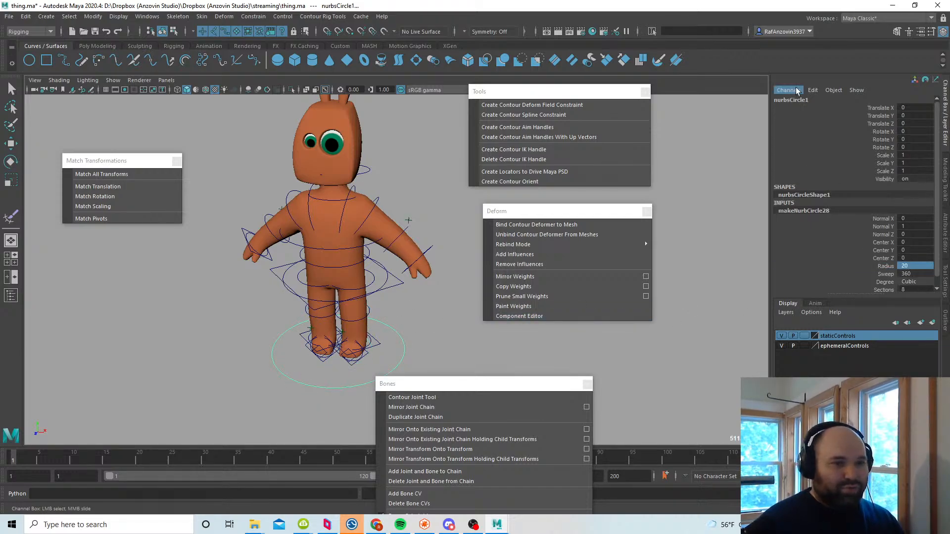
# Step: Rename the new circle as characterRoot
pyautogui.doubleClick(798, 100)
pyautogui.write('char')
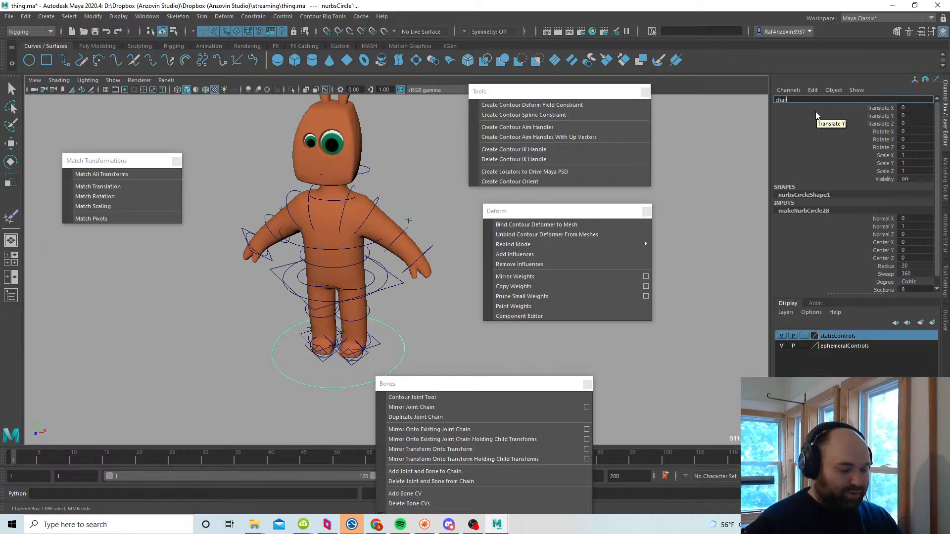
pyautogui.write('acterRoot')
pyautogui.press('Return')
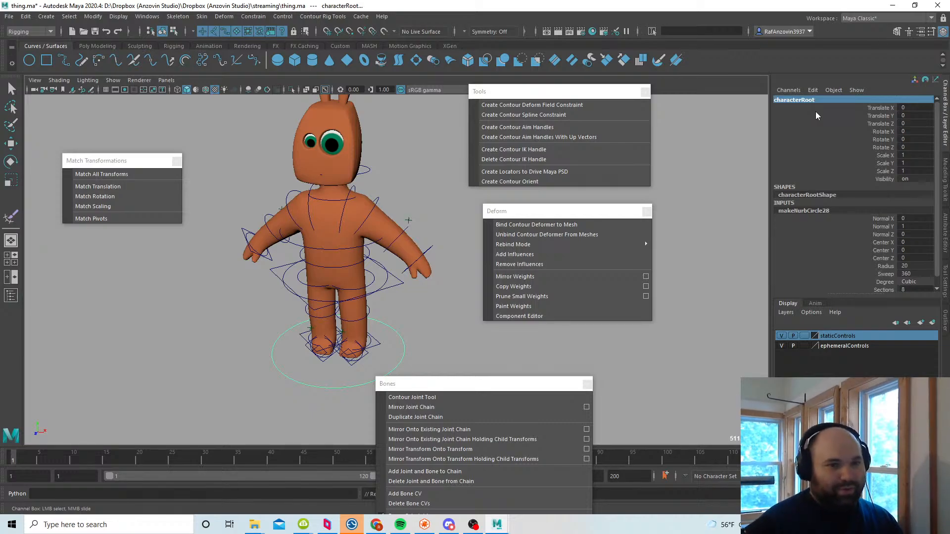
# Step: Collapse null1 and all the ContourIKHandleBuffer and ContourPoleVectorBuffer hierarchies in the Outliner
pyautogui.click(944, 320)
pyautogui.press('e')
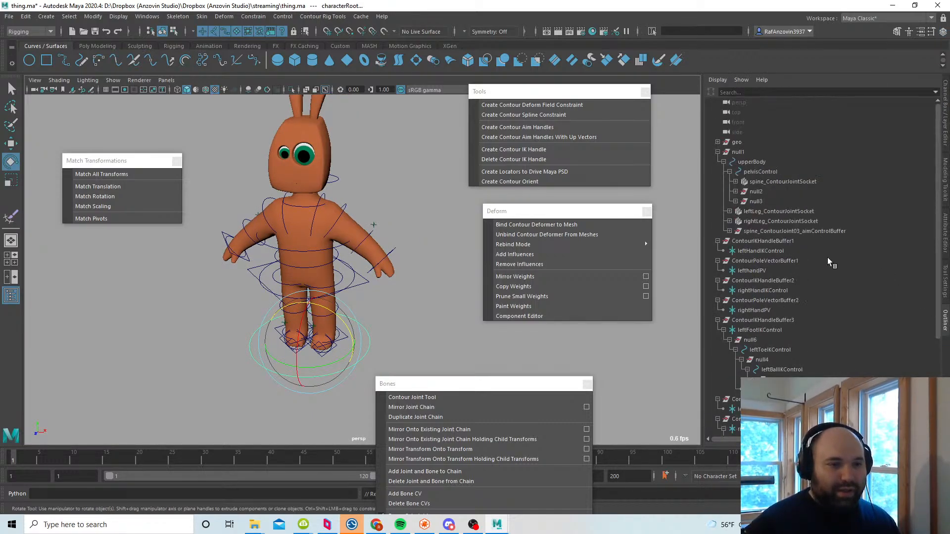
pyautogui.click(717, 153)
pyautogui.click(717, 161)
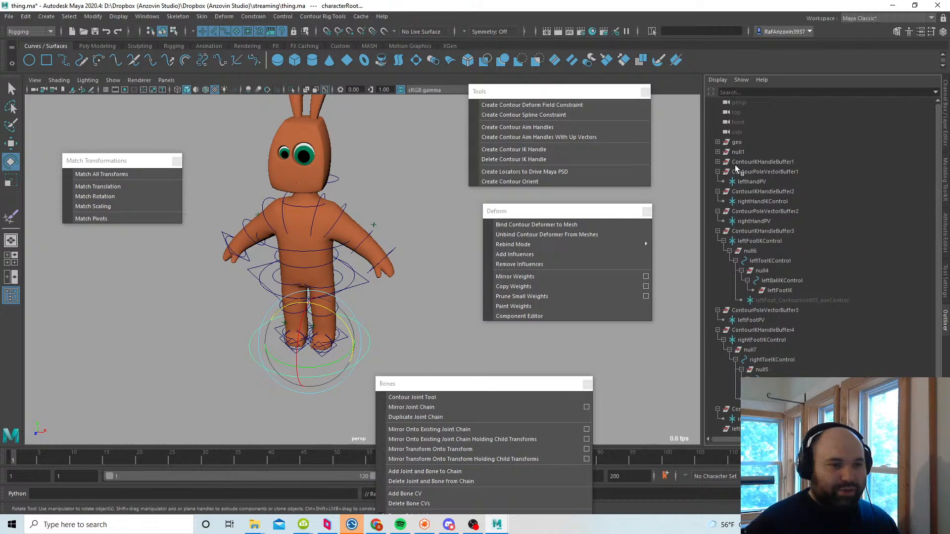
pyautogui.click(717, 171)
pyautogui.click(718, 182)
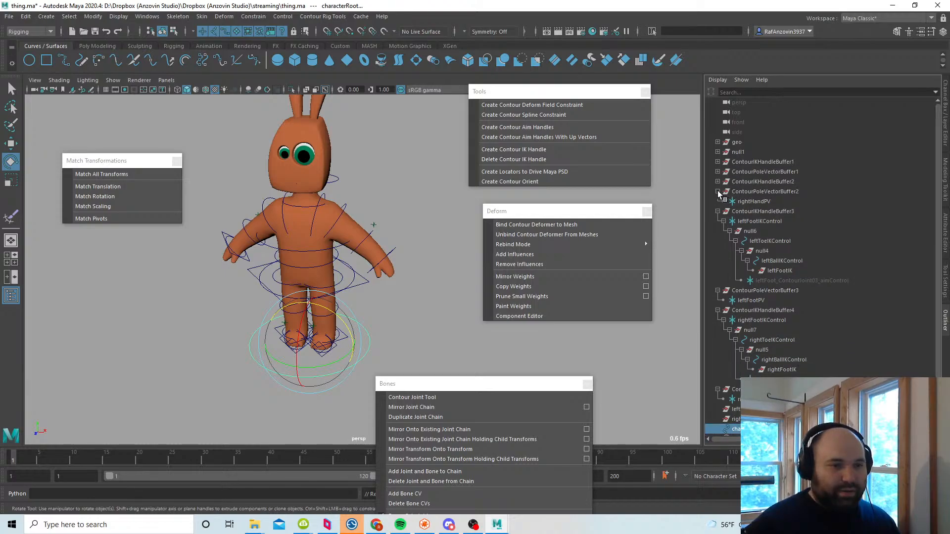
pyautogui.click(717, 191)
pyautogui.click(717, 201)
pyautogui.click(718, 211)
pyautogui.click(717, 221)
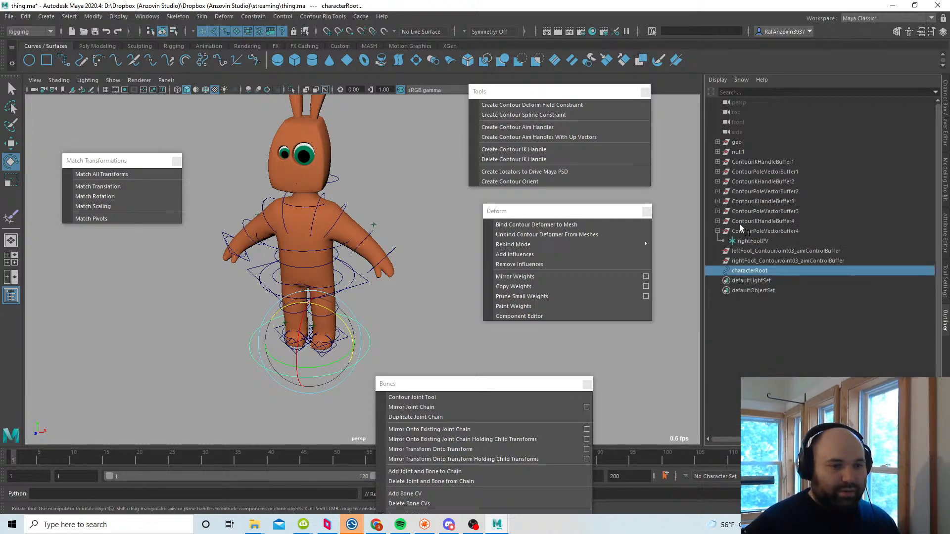
pyautogui.click(717, 231)
# Step: Delete the empty leftFoot and rightFoot ContourJoint03_aimControlBuffer groups
pyautogui.click(786, 251)
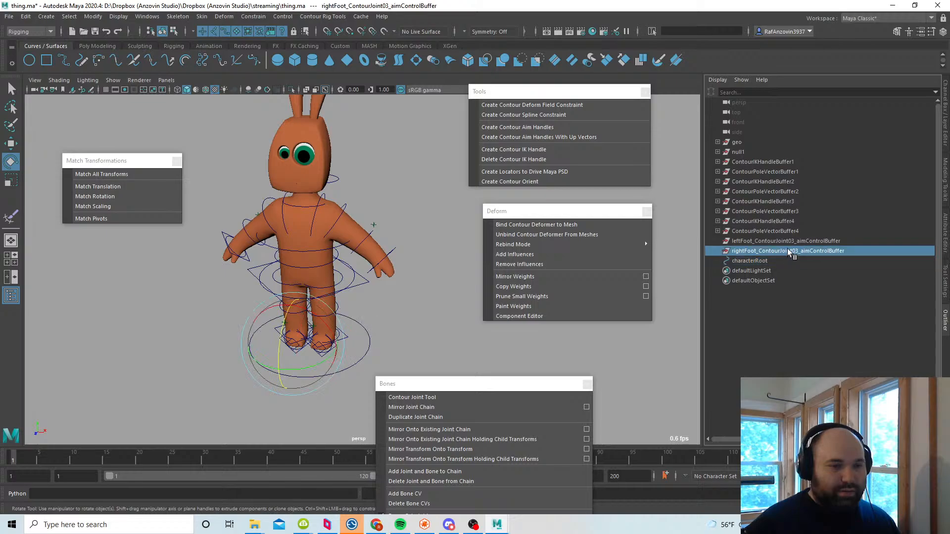
pyautogui.keyDown('ctrl'); pyautogui.click(821, 241); pyautogui.keyUp('ctrl')
pyautogui.press('Delete')
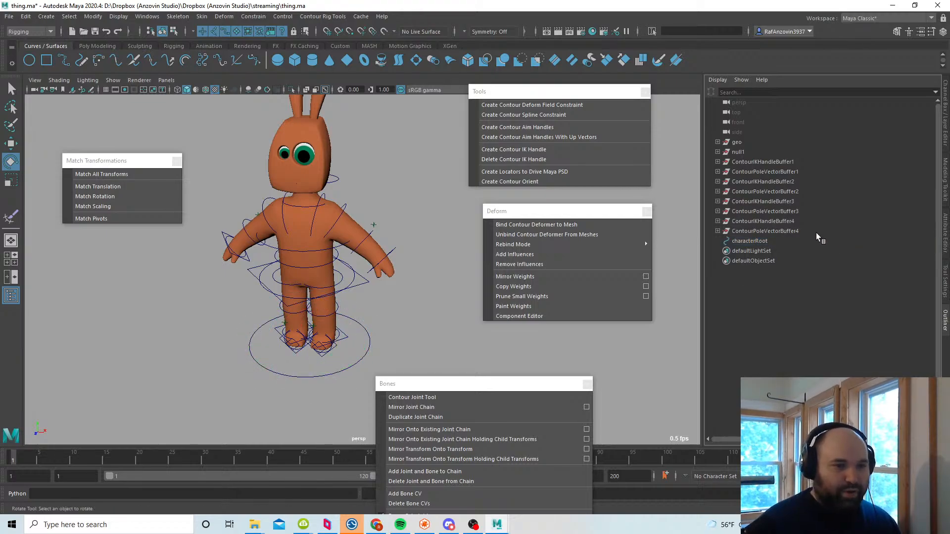
# Step: Parent null1 and all the Contour IK handle and pole vector buffers under characterRoot
pyautogui.click(781, 230)
pyautogui.keyDown('shift'); pyautogui.click(744, 152); pyautogui.keyUp('shift')
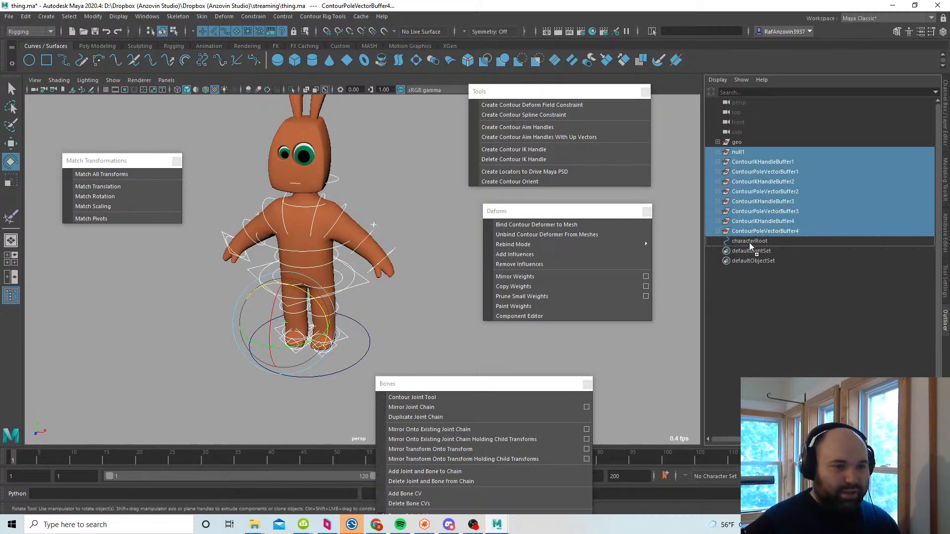
pyautogui.moveTo(748, 243); pyautogui.dragTo(750, 243, button='middle')
# Step: Test the rig by moving, rotating and scaling characterRoot, undoing the changes and deselecting it
pyautogui.click(749, 152)
pyautogui.keyDown('alt'); pyautogui.moveTo(347, 321); pyautogui.dragTo(274, 358); pyautogui.keyUp('alt')
pyautogui.press('w')
pyautogui.press('e')
pyautogui.press('r')
pyautogui.keyDown('alt'); pyautogui.moveTo(393, 330); pyautogui.dragTo(377, 340, button='middle'); pyautogui.keyUp('alt')
pyautogui.hotkey('ctrl', 'z')
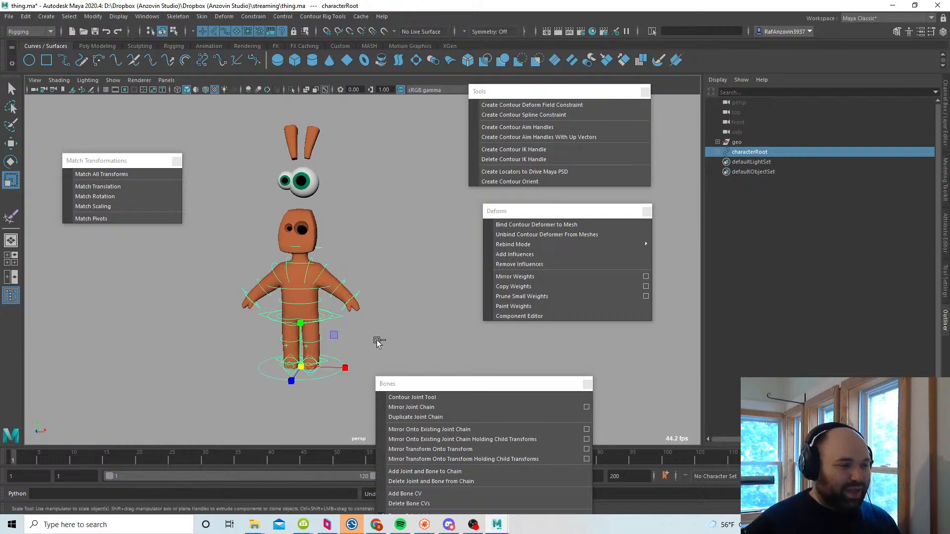
pyautogui.press('w')
pyautogui.click(387, 266)
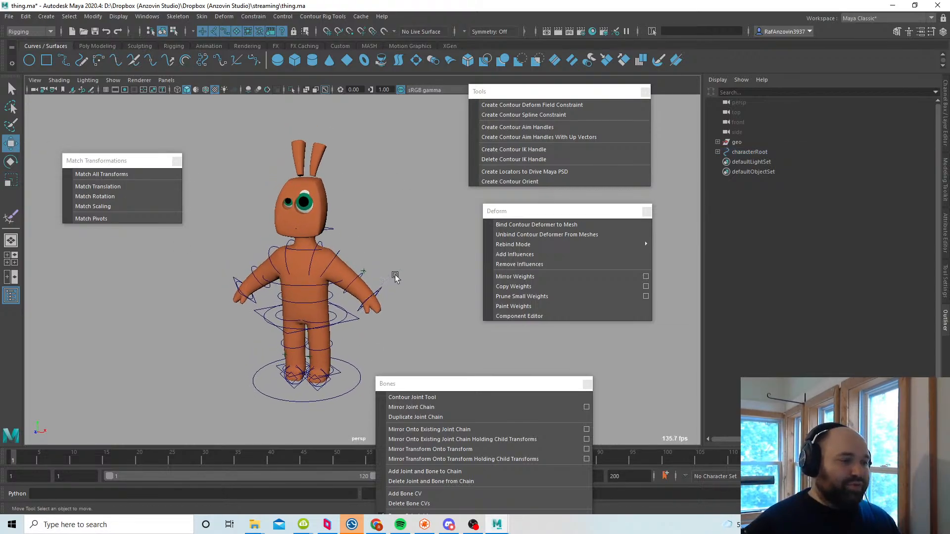
pyautogui.keyDown('alt'); pyautogui.moveTo(395, 275); pyautogui.dragTo(420, 305, button='right'); pyautogui.keyUp('alt')
pyautogui.keyDown('alt'); pyautogui.moveTo(420, 306); pyautogui.dragTo(408, 286); pyautogui.keyUp('alt')
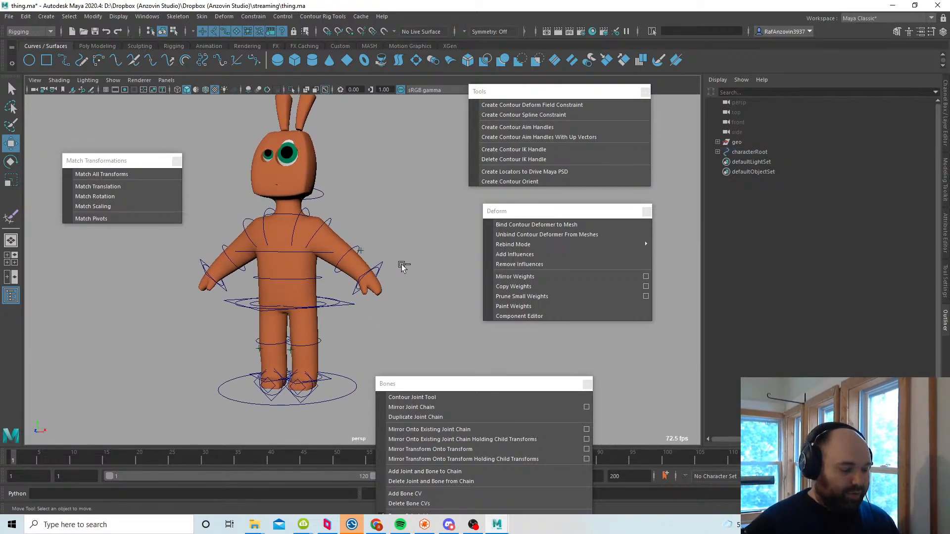
# Step: Save the scene, reset characterRoot's Translate X, Y and Z values, and deselect it
pyautogui.hotkey('ctrl', 's')
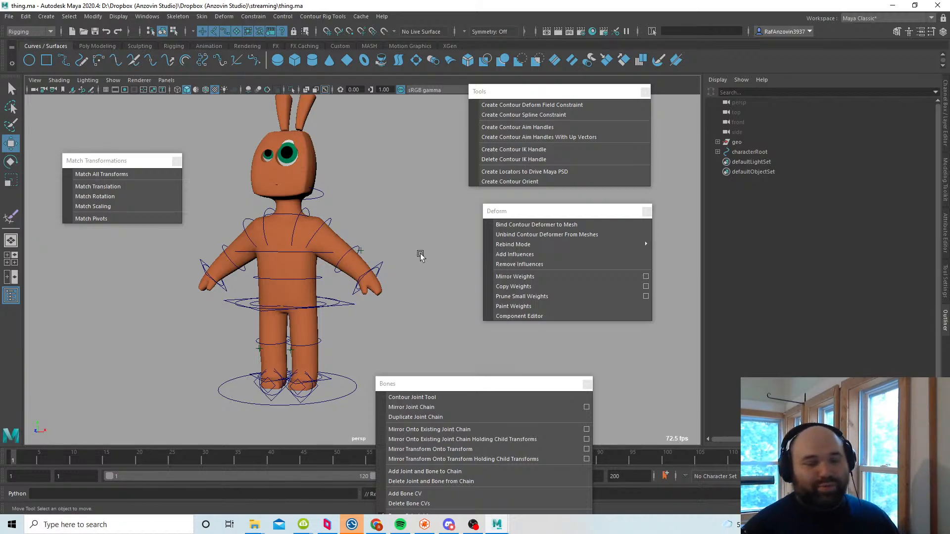
pyautogui.keyDown('alt'); pyautogui.moveTo(419, 255); pyautogui.dragTo(375, 263); pyautogui.keyUp('alt')
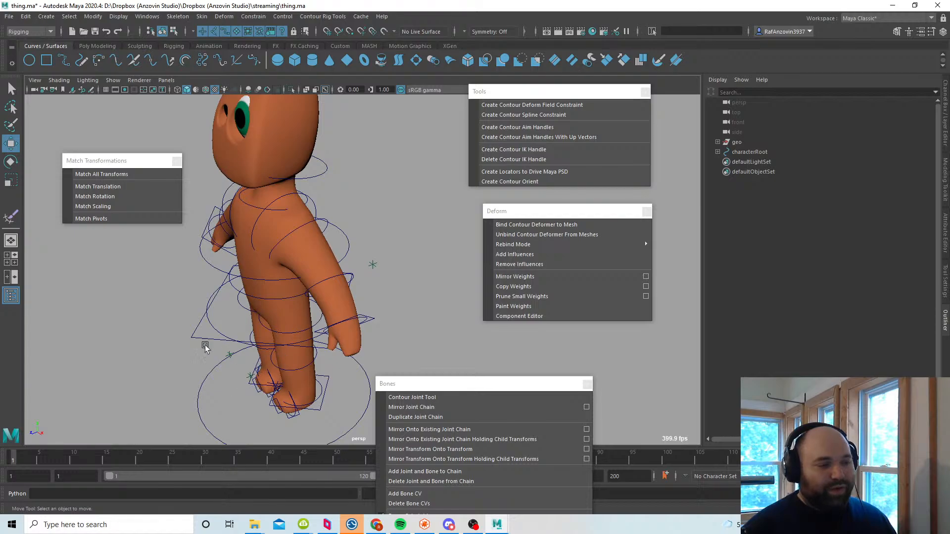
pyautogui.keyDown('alt'); pyautogui.moveTo(400, 323); pyautogui.dragTo(361, 368); pyautogui.keyUp('alt')
pyautogui.click(750, 152)
pyautogui.click(945, 111)
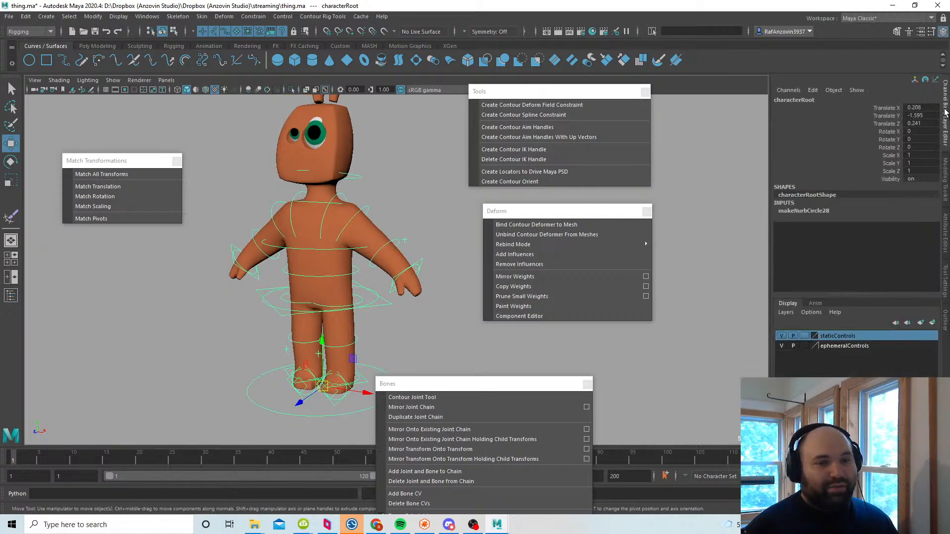
pyautogui.moveTo(917, 108); pyautogui.dragTo(916, 124)
pyautogui.click(426, 208)
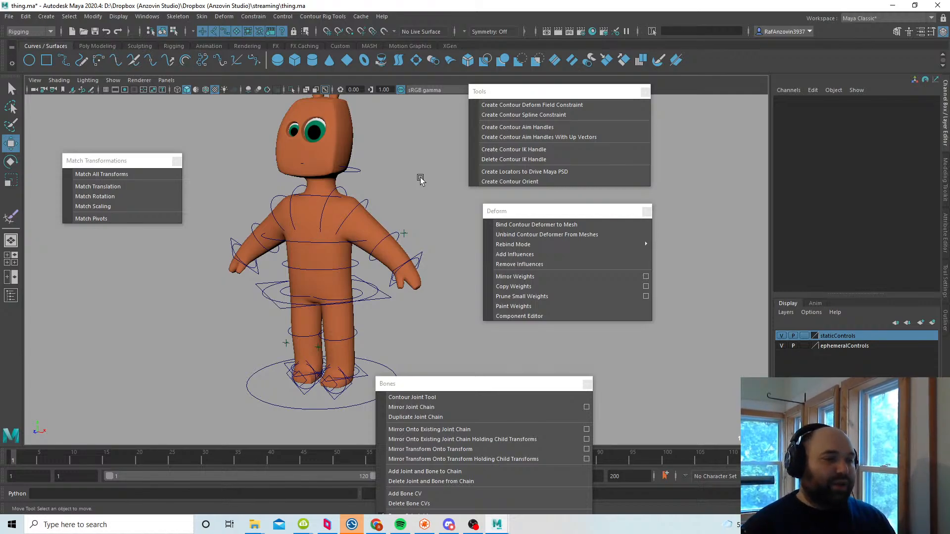
# Step: Enlarge the head control ring on head_ContourJoint03 by setting its makeNurbCircle radius to 15
pyautogui.keyDown('alt'); pyautogui.moveTo(420, 193); pyautogui.dragTo(423, 225); pyautogui.keyUp('alt')
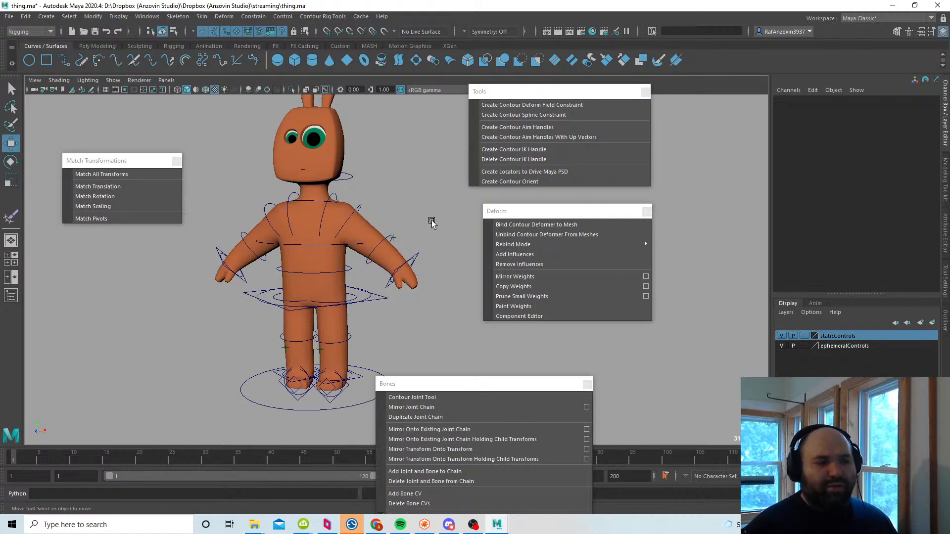
pyautogui.keyDown('alt'); pyautogui.moveTo(431, 223); pyautogui.dragTo(432, 233); pyautogui.keyUp('alt')
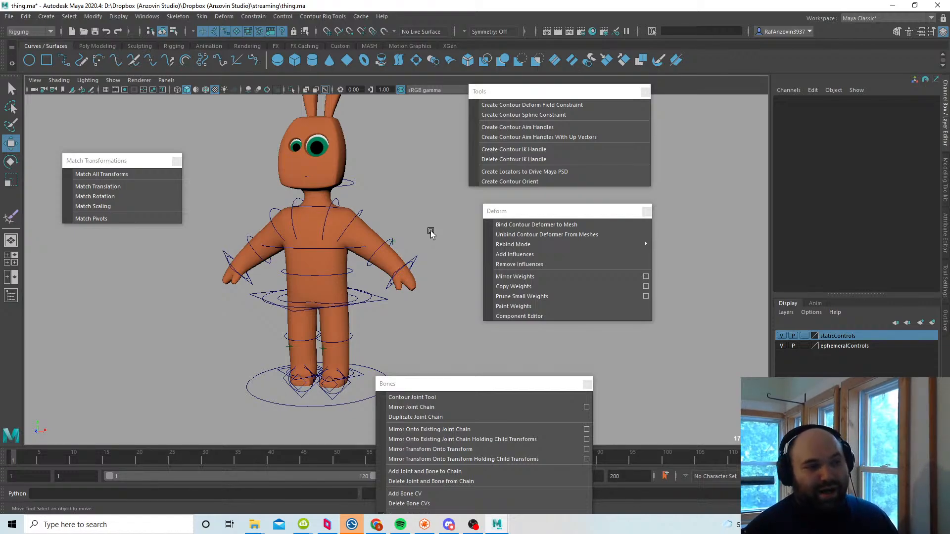
pyautogui.keyDown('alt'); pyautogui.moveTo(445, 211); pyautogui.dragTo(304, 177); pyautogui.keyUp('alt')
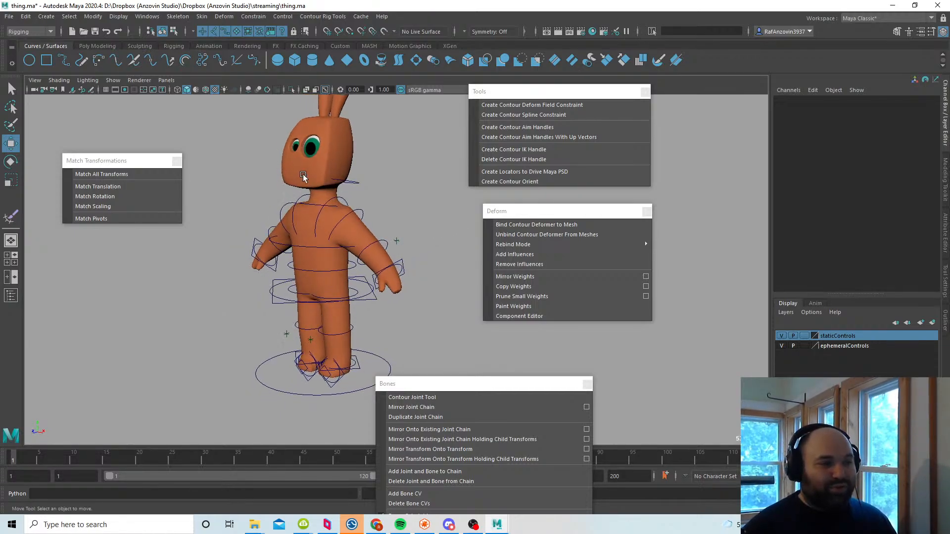
pyautogui.click(366, 184)
pyautogui.keyDown('alt'); pyautogui.moveTo(388, 216); pyautogui.dragTo(400, 225); pyautogui.keyUp('alt')
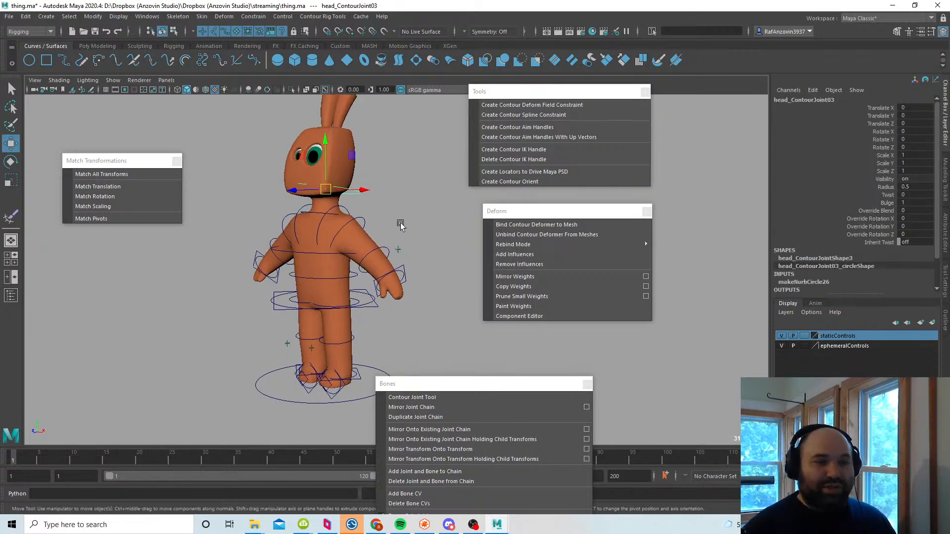
pyautogui.click(886, 187)
pyautogui.click(923, 186)
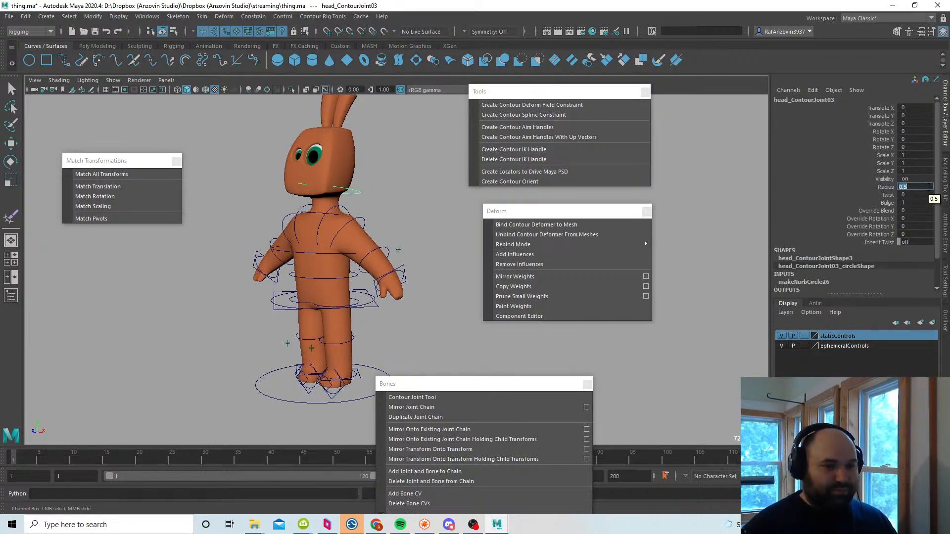
pyautogui.click(827, 283)
pyautogui.scroll(-2, 844, 247)
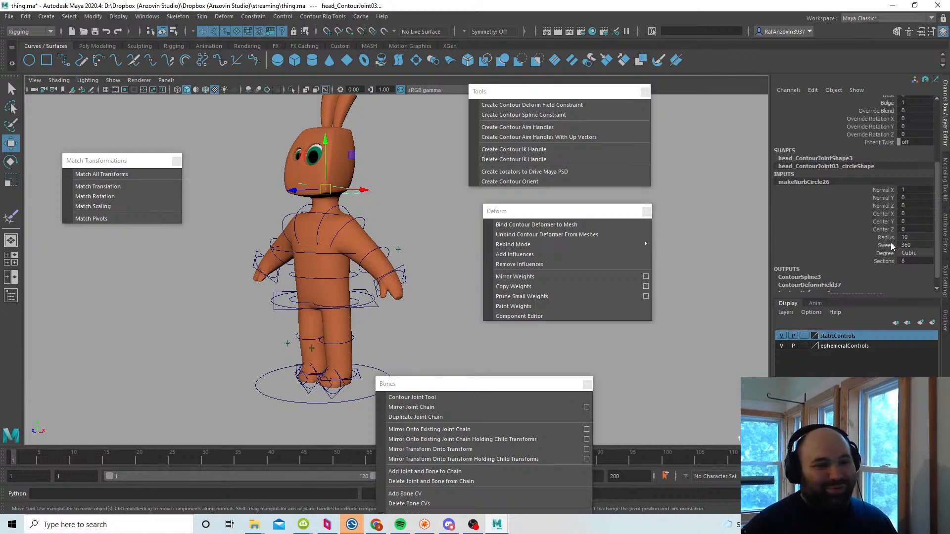
pyautogui.click(885, 237)
pyautogui.click(908, 237)
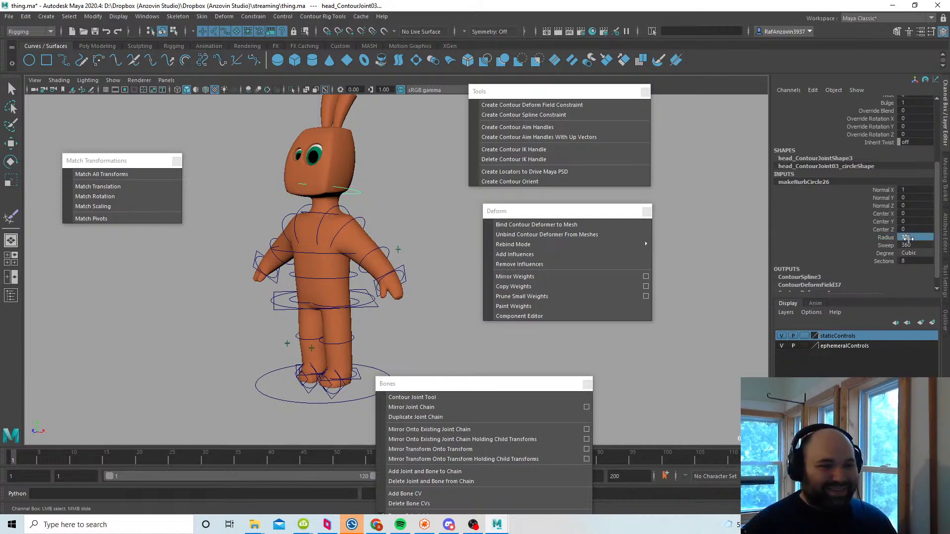
pyautogui.write('15')
pyautogui.press('Return')
pyautogui.click(405, 184)
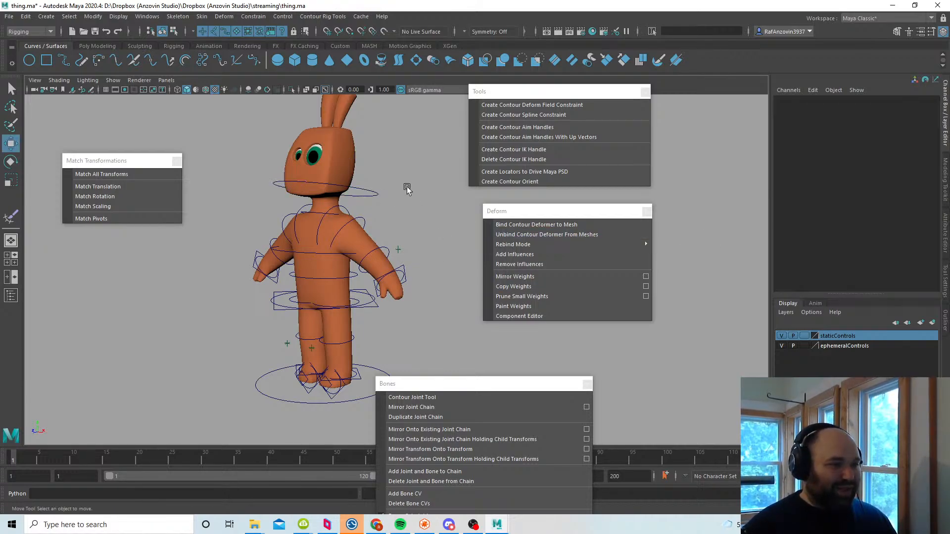
pyautogui.moveTo(404, 184)
pyautogui.keyDown('alt'); pyautogui.mouseDown()
pyautogui.moveTo(376, 192)
pyautogui.moveTo(399, 186)
pyautogui.mouseUp(); pyautogui.keyUp('alt')
# Step: Inspect the head control ring and the face up close, and save the scene
pyautogui.click(375, 197)
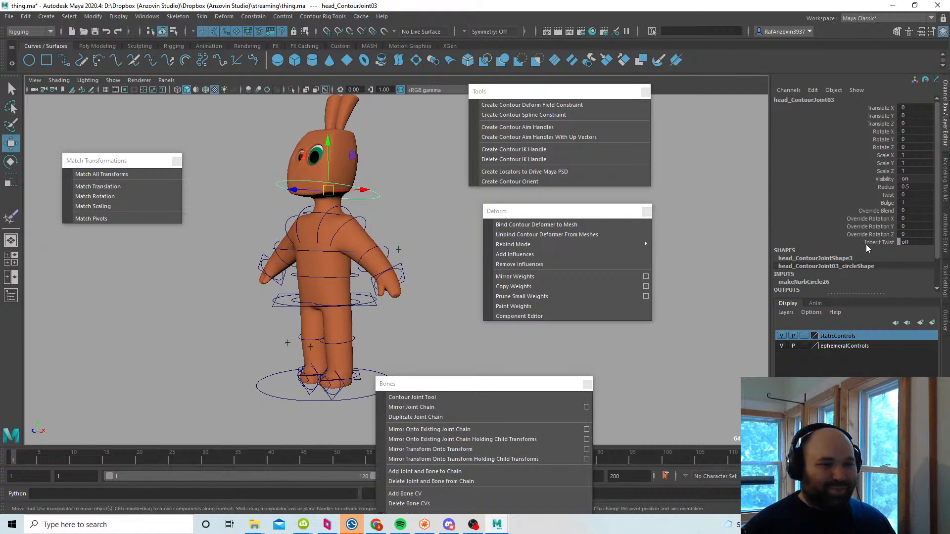
pyautogui.keyDown('alt'); pyautogui.moveTo(366, 250); pyautogui.dragTo(398, 230); pyautogui.keyUp('alt')
pyautogui.click(376, 246)
pyautogui.scroll(-2, 376, 246)
pyautogui.keyDown('alt'); pyautogui.moveTo(398, 229); pyautogui.dragTo(415, 267, button='middle'); pyautogui.keyUp('alt')
pyautogui.scroll(4, 415, 267)
pyautogui.keyDown('alt'); pyautogui.moveTo(360, 233); pyautogui.dragTo(392, 253, button='middle'); pyautogui.keyUp('alt')
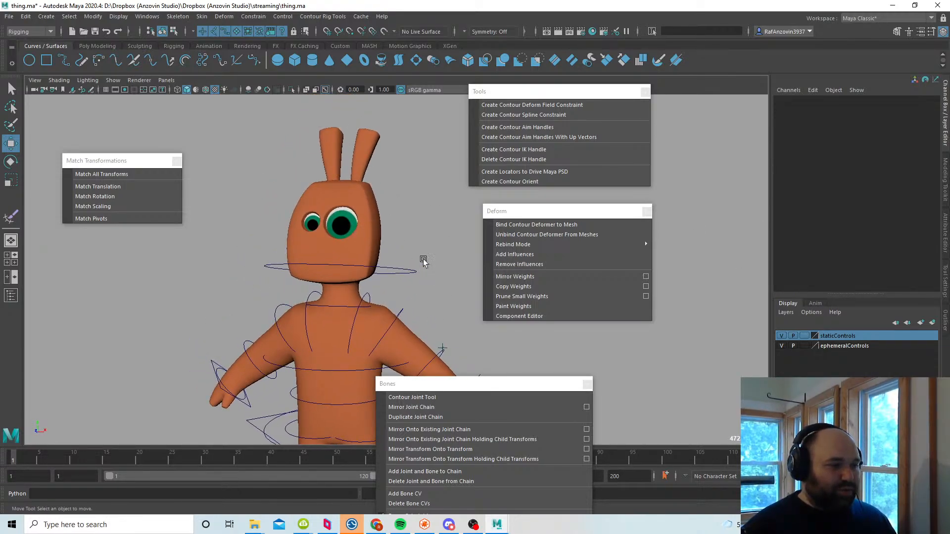
pyautogui.scroll(-4, 399, 267)
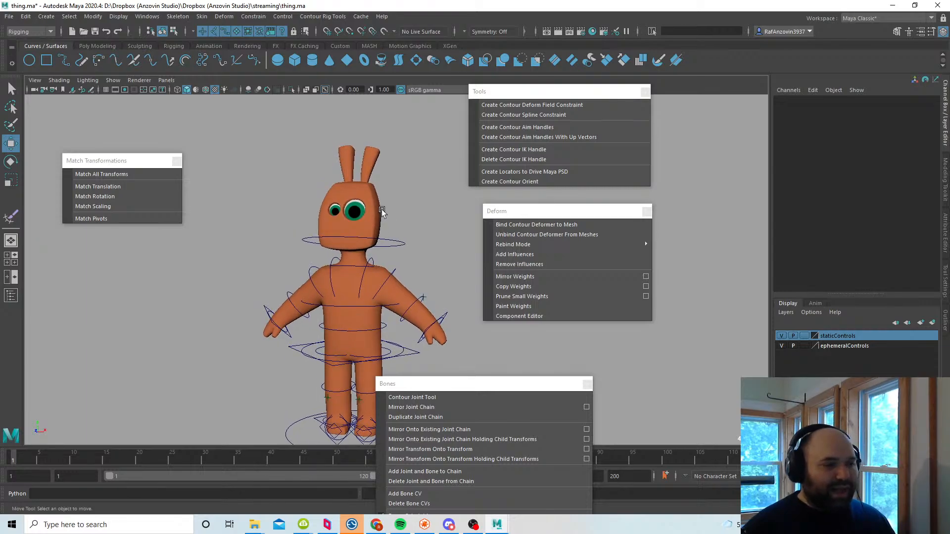
pyautogui.keyDown('alt'); pyautogui.moveTo(392, 252); pyautogui.dragTo(451, 280, button='right'); pyautogui.keyUp('alt')
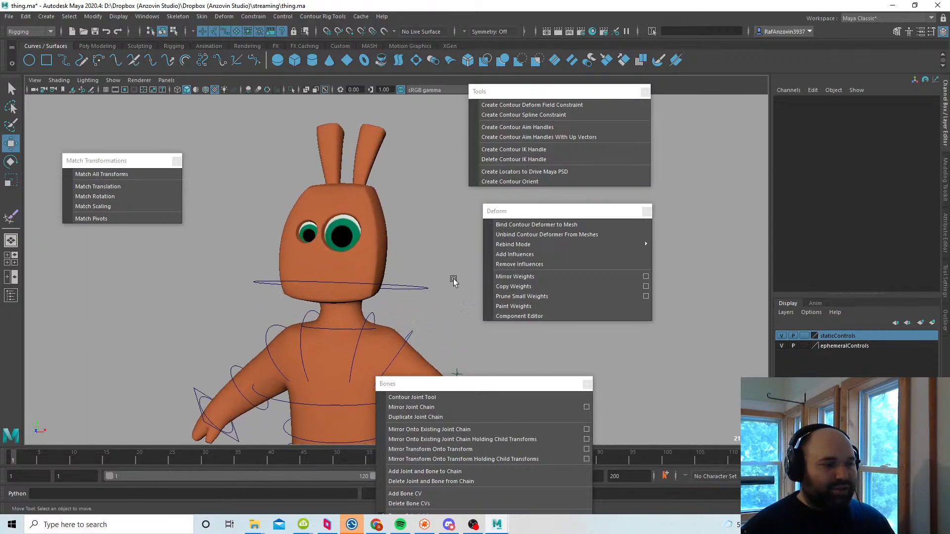
pyautogui.keyDown('alt'); pyautogui.moveTo(374, 253); pyautogui.dragTo(389, 267, button='middle'); pyautogui.keyUp('alt')
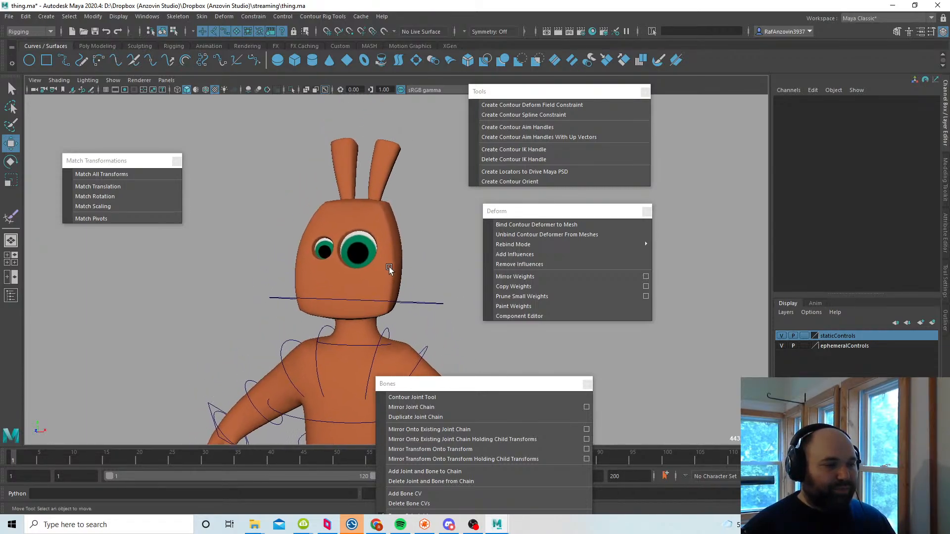
pyautogui.scroll(3, 388, 266)
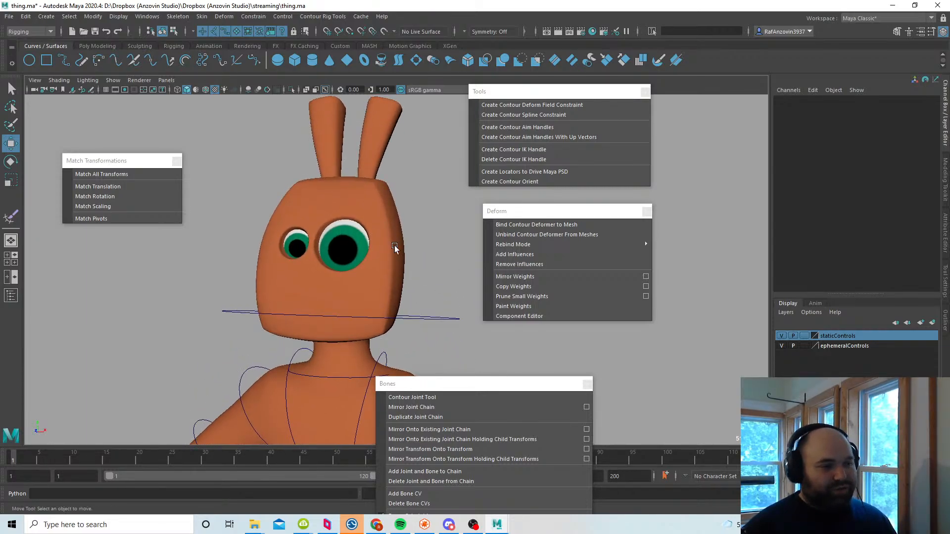
pyautogui.keyDown('alt'); pyautogui.moveTo(447, 316); pyautogui.dragTo(397, 287, button='right'); pyautogui.keyUp('alt')
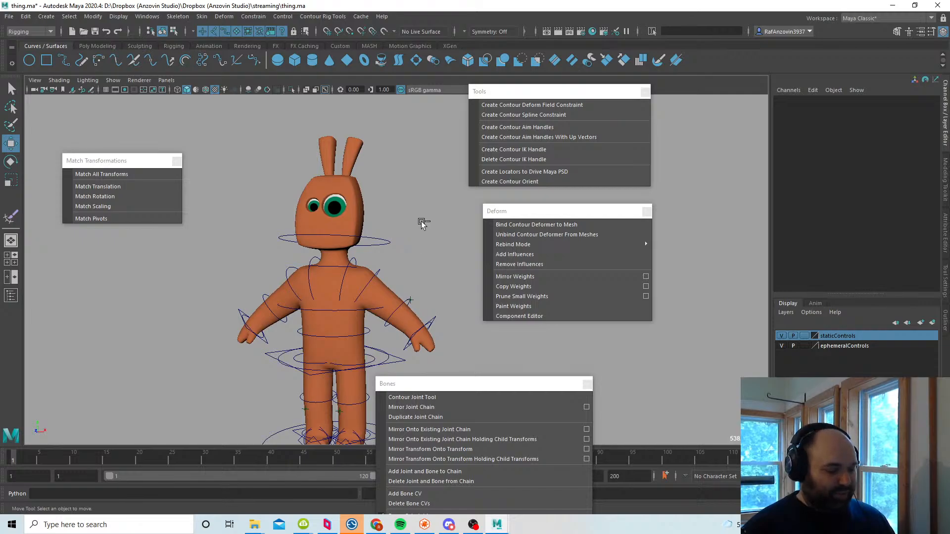
pyautogui.hotkey('ctrl', 's')
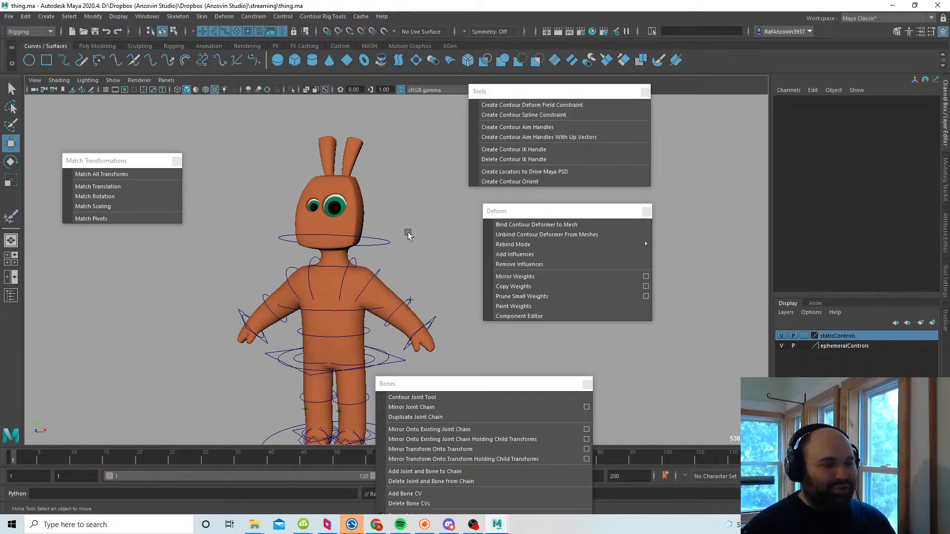
# Step: Check the left eye mesh, try moving the head control, undo the move and deselect the control
pyautogui.keyDown('alt'); pyautogui.moveTo(406, 233); pyautogui.dragTo(401, 283, button='right'); pyautogui.keyUp('alt')
pyautogui.click(318, 246)
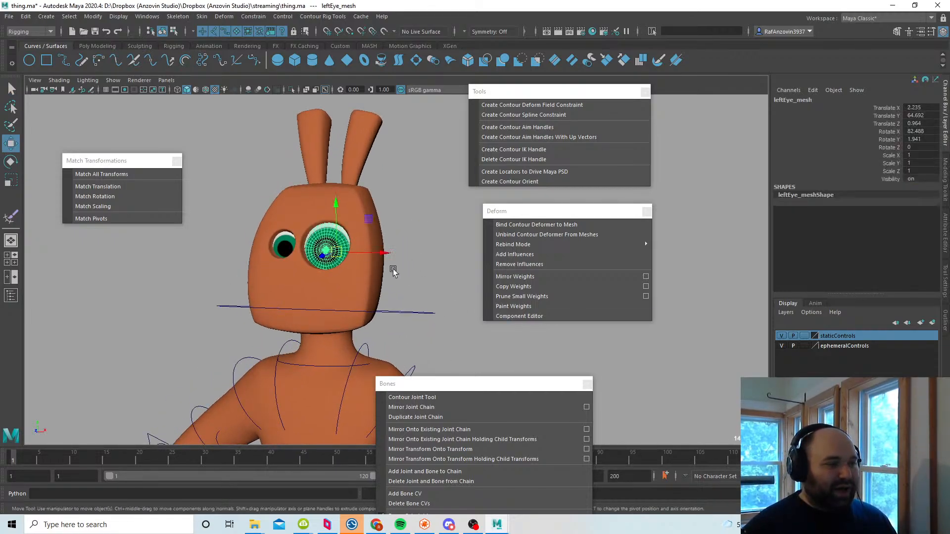
pyautogui.keyDown('alt'); pyautogui.moveTo(411, 223); pyautogui.dragTo(394, 263); pyautogui.keyUp('alt')
pyautogui.click(414, 228)
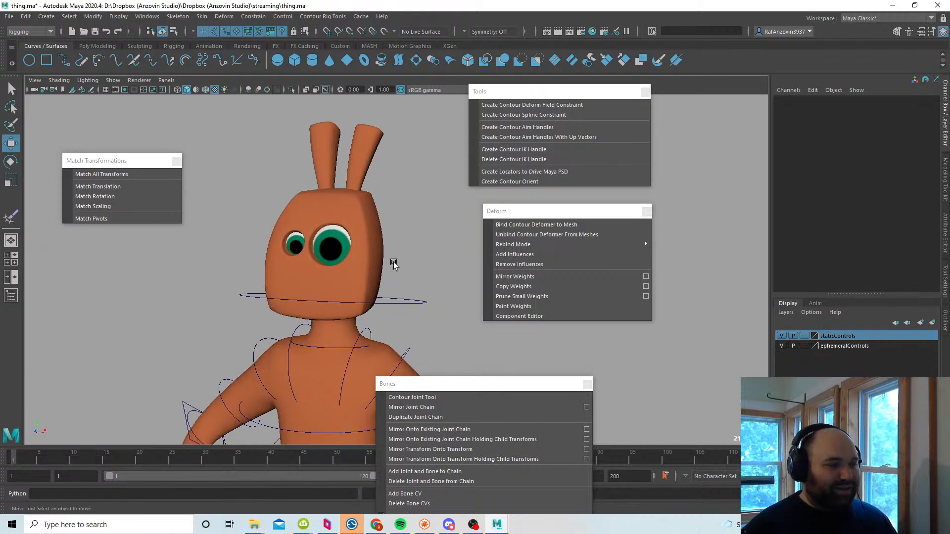
pyautogui.click(402, 290)
pyautogui.moveTo(333, 299); pyautogui.dragTo(256, 285)
pyautogui.hotkey('ctrl', 'z')
pyautogui.click(410, 223)
pyautogui.keyDown('alt'); pyautogui.moveTo(375, 283); pyautogui.dragTo(380, 285, button='middle'); pyautogui.keyUp('alt')
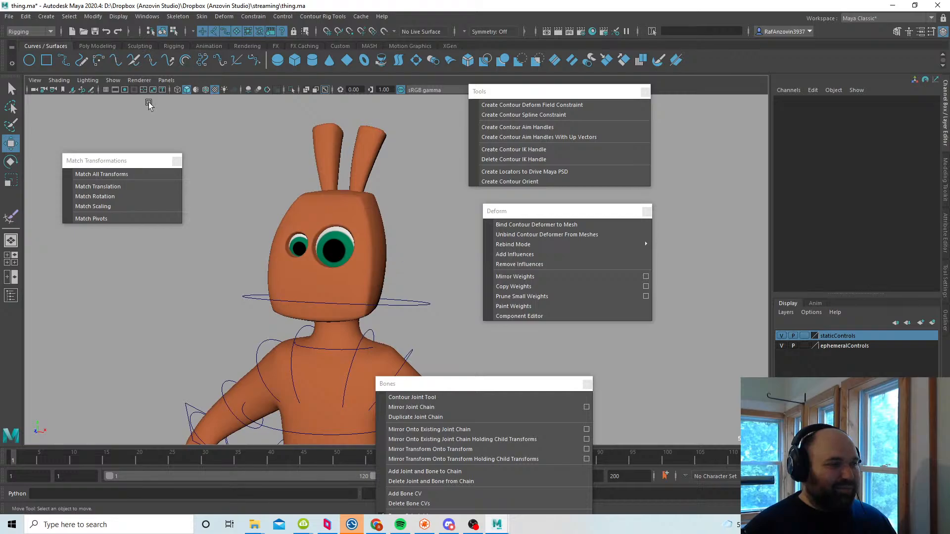
# Step: Create a NURBS circle and match its transforms to the left eye mesh
pyautogui.click(29, 60)
pyautogui.scroll(-8, 361, 269)
pyautogui.keyDown('alt'); pyautogui.moveTo(387, 329); pyautogui.dragTo(352, 291, button='middle'); pyautogui.keyUp('alt')
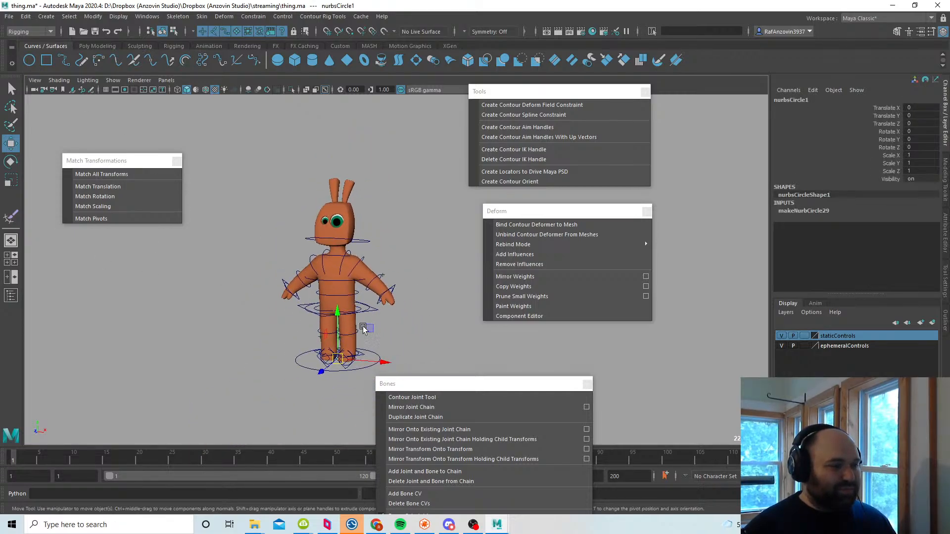
pyautogui.keyDown('alt'); pyautogui.moveTo(359, 338); pyautogui.dragTo(282, 195); pyautogui.keyUp('alt')
pyautogui.scroll(6, 282, 195)
pyautogui.keyDown('alt'); pyautogui.moveTo(282, 195); pyautogui.dragTo(321, 287, button='middle'); pyautogui.keyUp('alt')
pyautogui.scroll(3, 415, 354)
pyautogui.keyDown('alt'); pyautogui.moveTo(321, 287); pyautogui.dragTo(348, 331); pyautogui.keyUp('alt')
pyautogui.keyDown('alt'); pyautogui.moveTo(347, 331); pyautogui.dragTo(395, 348, button='right'); pyautogui.keyUp('alt')
pyautogui.keyDown('alt'); pyautogui.moveTo(349, 343); pyautogui.dragTo(359, 313); pyautogui.keyUp('alt')
pyautogui.click(349, 272)
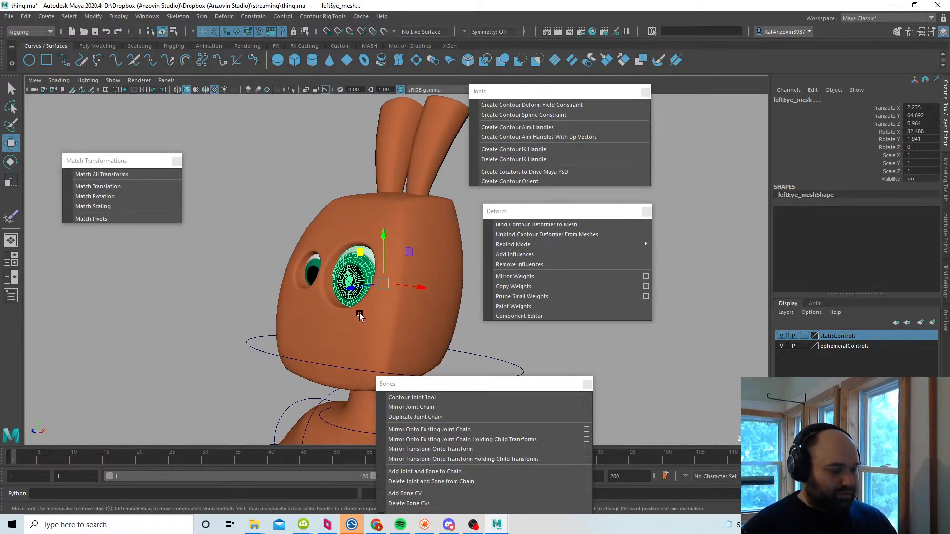
# Step: Offset the left eye's control circle in front of the eye by setting its Center Y to 7.9
pyautogui.press('4')
pyautogui.click(487, 336)
pyautogui.keyDown('alt'); pyautogui.moveTo(490, 334); pyautogui.dragTo(607, 385, button='right'); pyautogui.keyUp('alt')
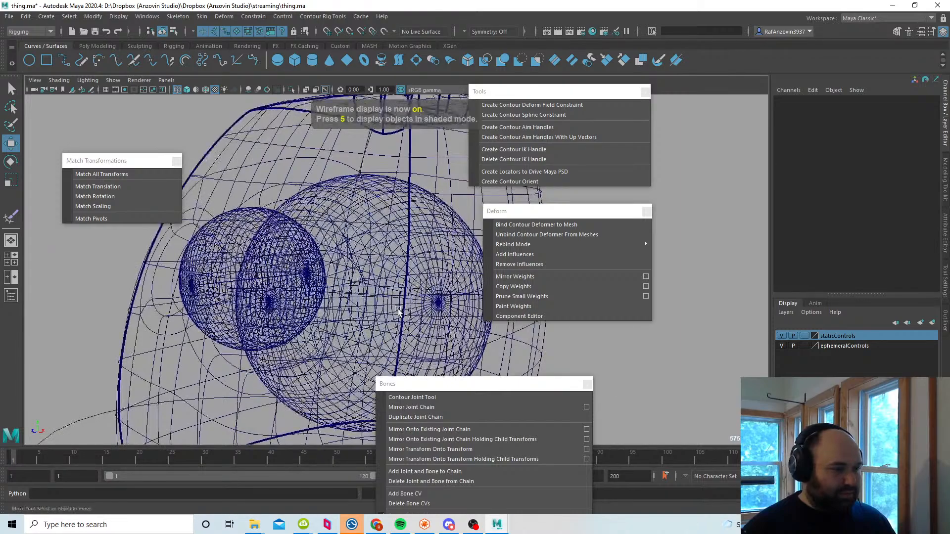
pyautogui.click(381, 310)
pyautogui.keyDown('alt'); pyautogui.moveTo(466, 334); pyautogui.dragTo(371, 295, button='right'); pyautogui.keyUp('alt')
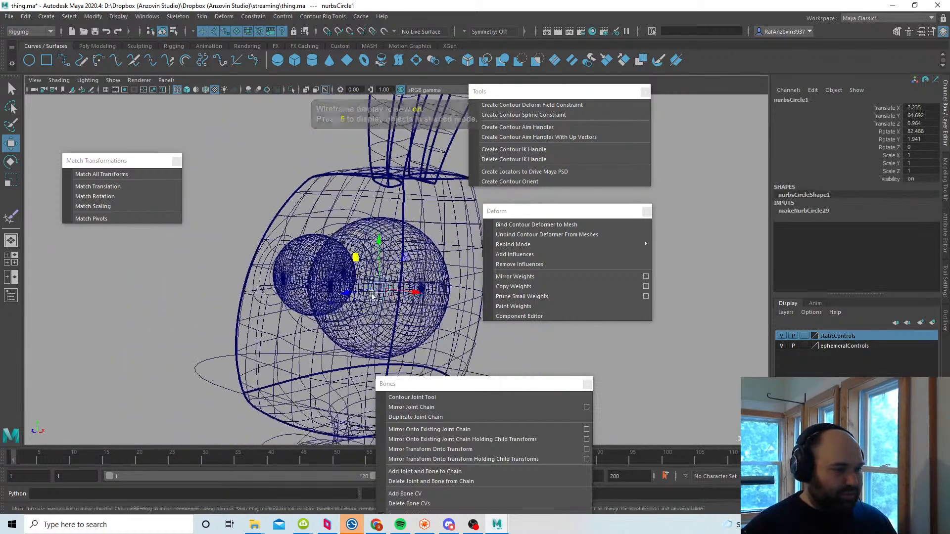
pyautogui.click(820, 210)
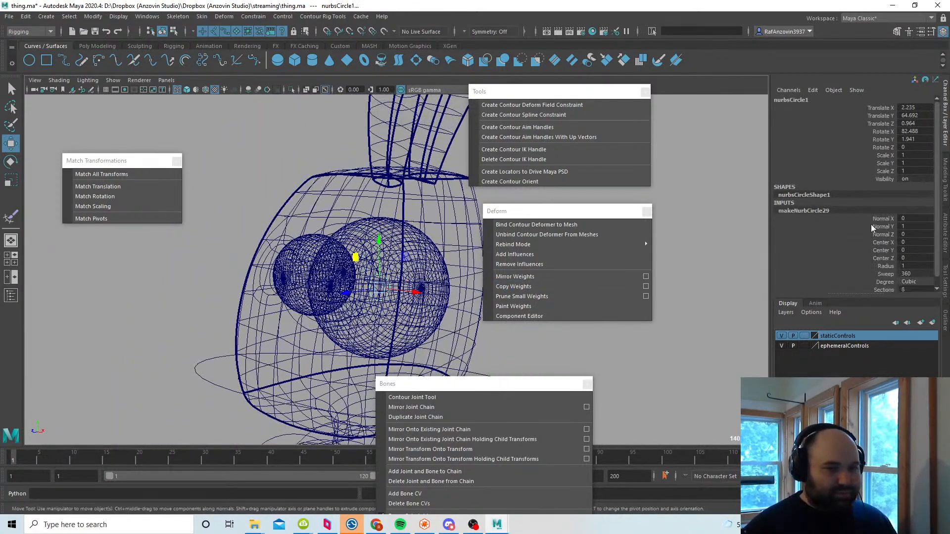
pyautogui.click(889, 252)
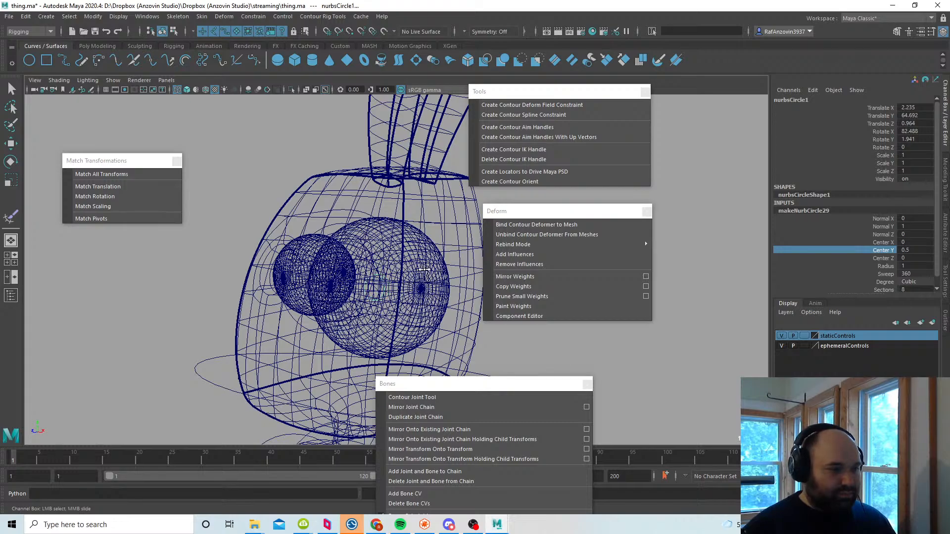
pyautogui.moveTo(457, 270); pyautogui.dragTo(462, 269, button='middle')
pyautogui.press('6')
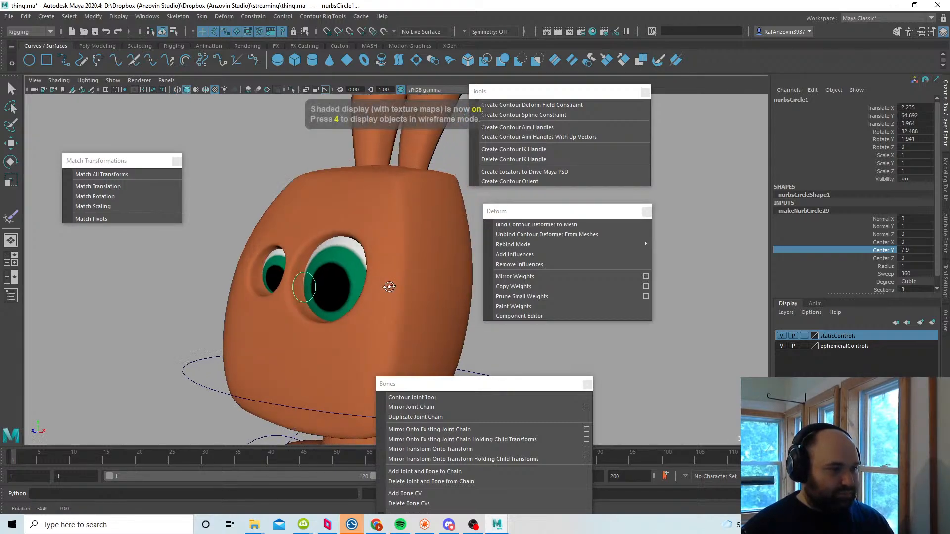
# Step: Size the left eye's control circle to a radius of 2.9
pyautogui.keyDown('alt'); pyautogui.moveTo(433, 286); pyautogui.dragTo(381, 282); pyautogui.keyUp('alt')
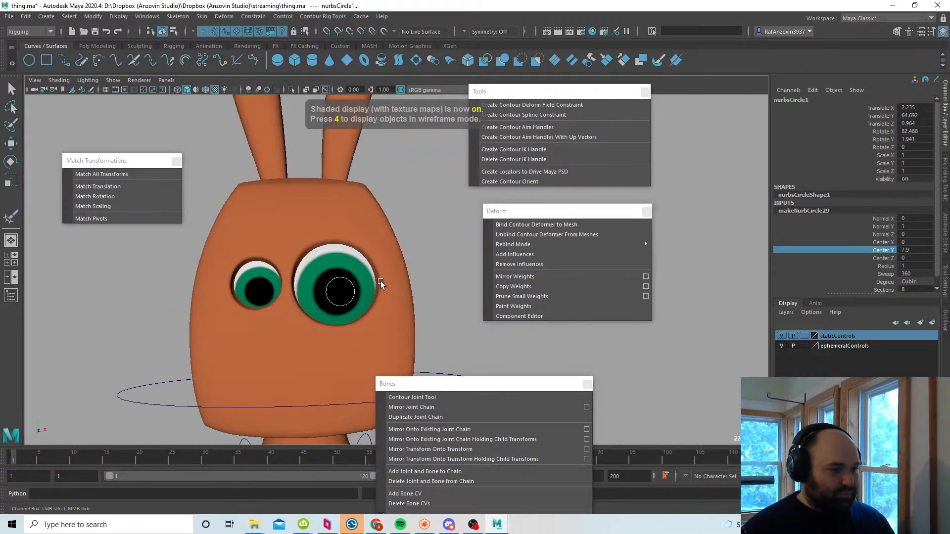
pyautogui.click(888, 267)
pyautogui.moveTo(393, 298); pyautogui.dragTo(411, 298, button='middle')
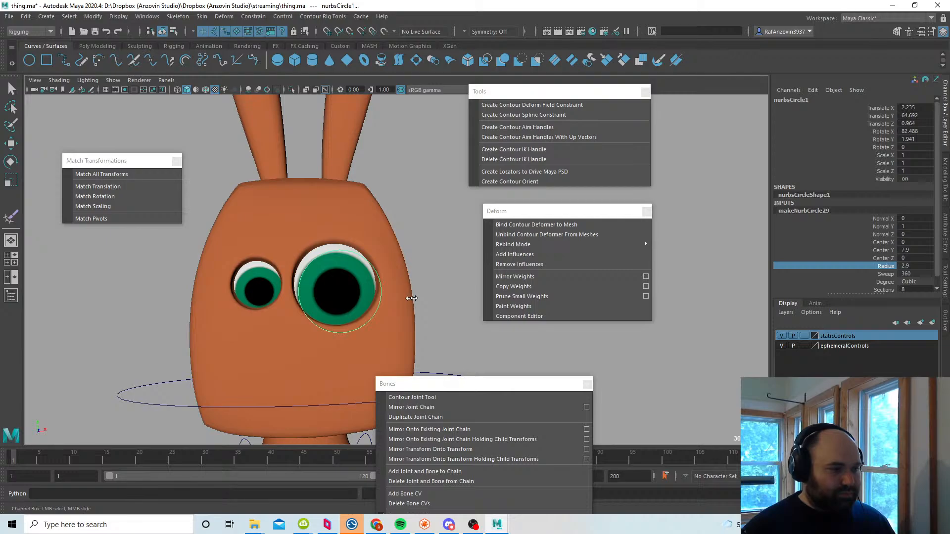
pyautogui.keyDown('alt'); pyautogui.moveTo(411, 298); pyautogui.dragTo(341, 297); pyautogui.keyUp('alt')
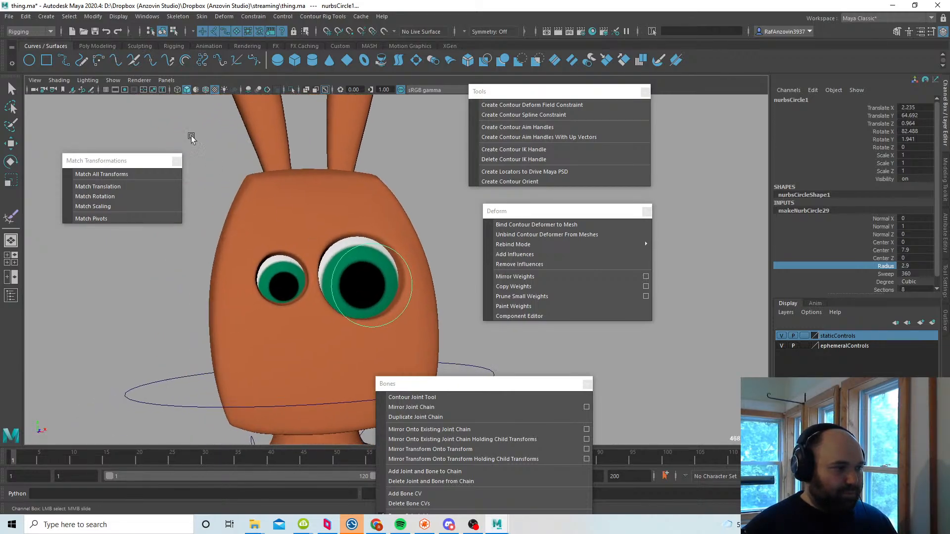
# Step: Create a second NURBS circle, match its transforms to the right eye mesh, and display the scene in wireframe
pyautogui.click(191, 138)
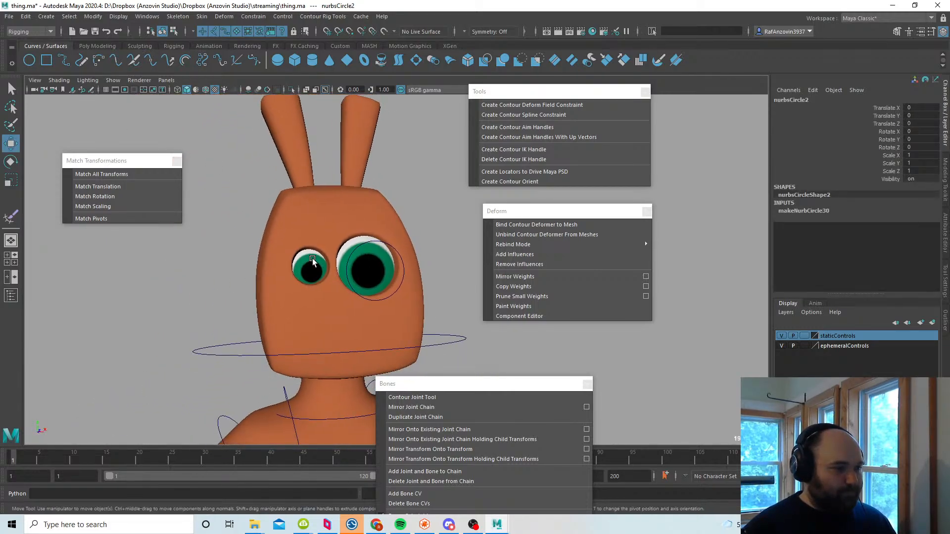
pyautogui.click(312, 272)
pyautogui.press('4')
pyautogui.click(409, 219)
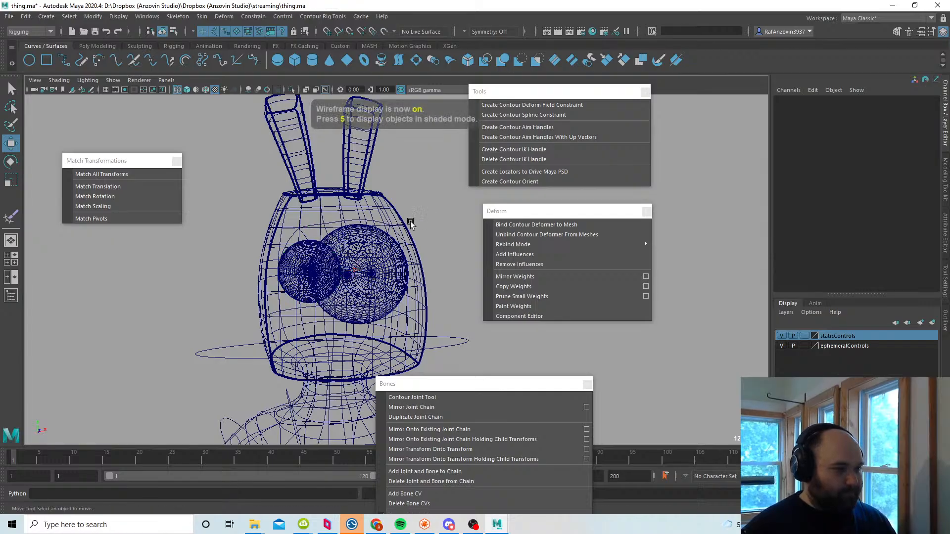
# Step: Select the right eye's control circle inside the head mesh and return the view to textured shaded display
pyautogui.scroll(5, 409, 219)
pyautogui.keyDown('alt'); pyautogui.moveTo(277, 277); pyautogui.dragTo(322, 300); pyautogui.keyUp('alt')
pyautogui.scroll(4, 321, 300)
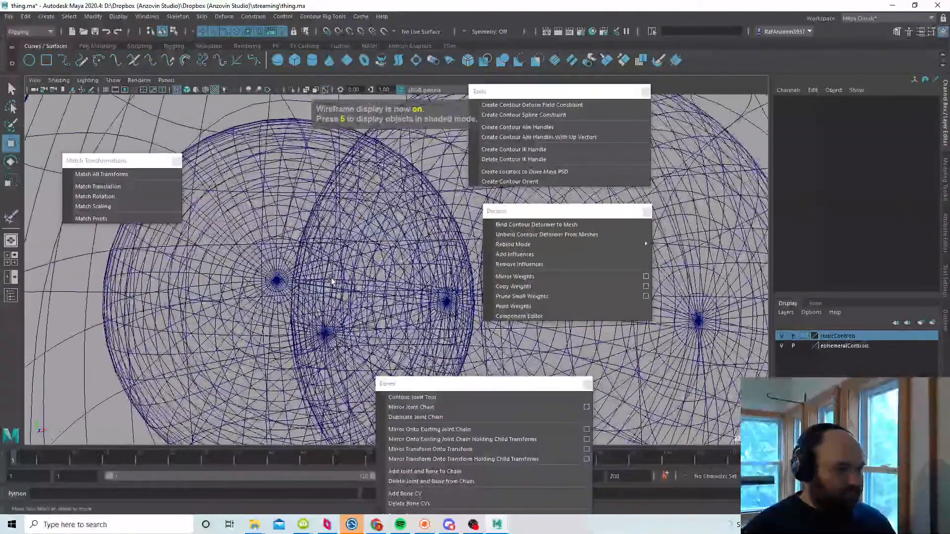
pyautogui.click(382, 304)
pyautogui.keyDown('alt'); pyautogui.moveTo(381, 304); pyautogui.dragTo(525, 289); pyautogui.keyUp('alt')
pyautogui.click(740, 223)
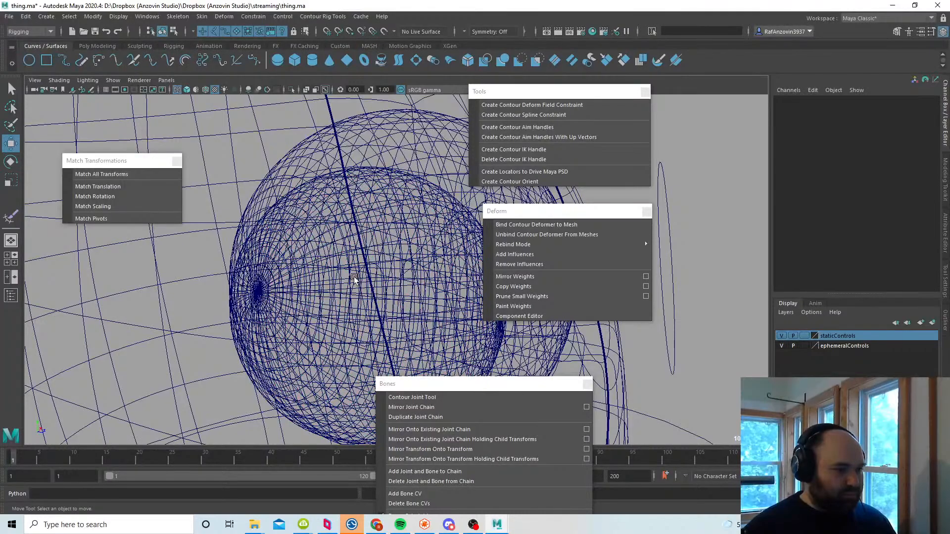
pyautogui.click(354, 280)
pyautogui.scroll(-5, 354, 280)
pyautogui.press('6')
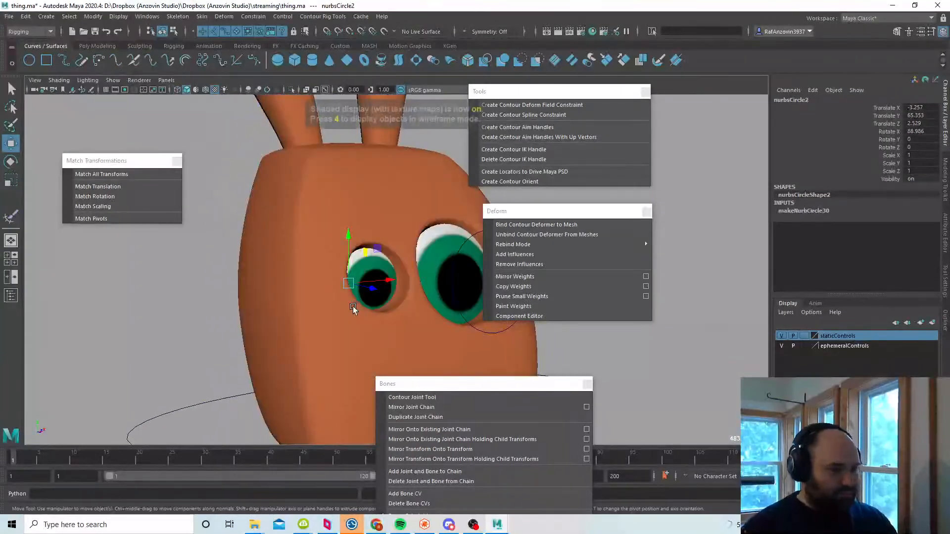
# Step: Offset the right eye's control circle in front of the eye with Center Y 4.4 and size it to radius 1.7
pyautogui.scroll(-2, 353, 308)
pyautogui.click(826, 212)
pyautogui.scroll(-1, 889, 230)
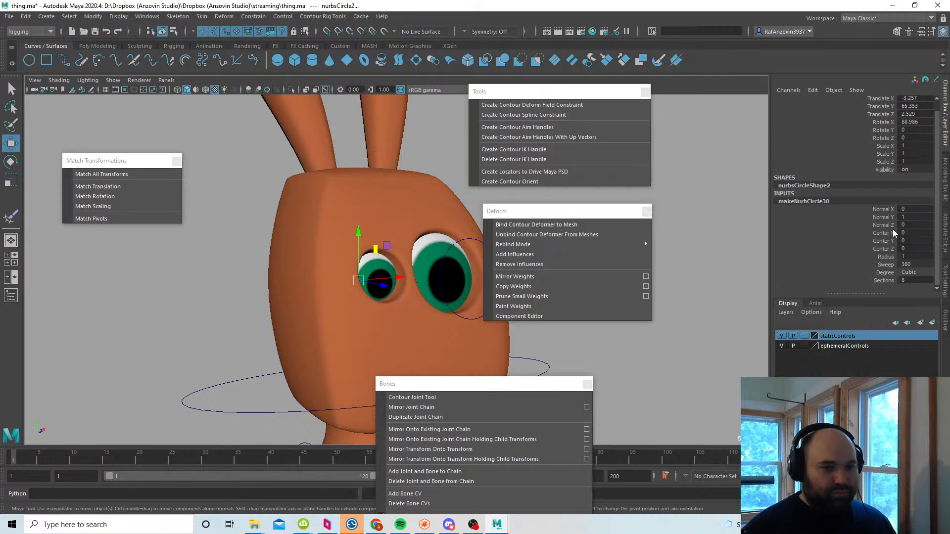
pyautogui.click(890, 240)
pyautogui.keyDown('alt'); pyautogui.moveTo(399, 294); pyautogui.dragTo(370, 291); pyautogui.keyUp('alt')
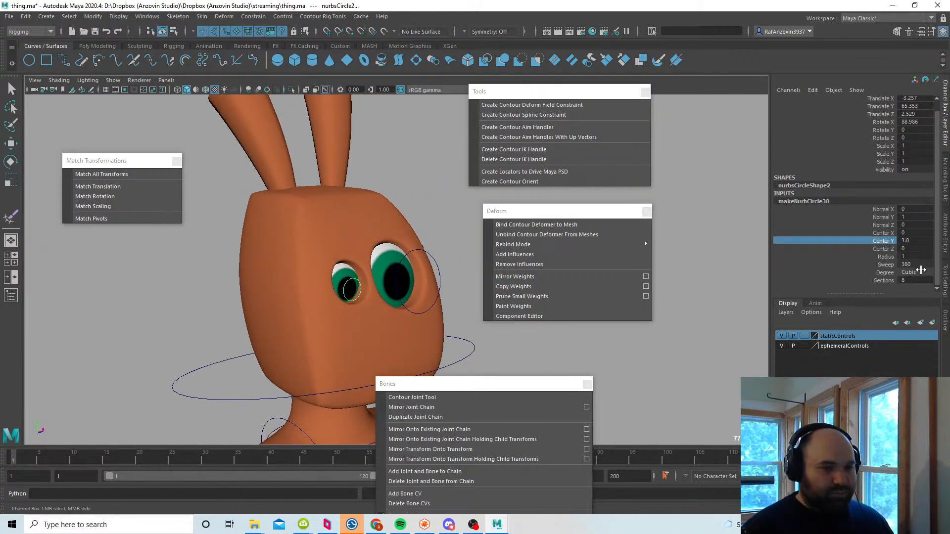
pyautogui.click(884, 256)
pyautogui.moveTo(435, 322); pyautogui.dragTo(411, 303, button='middle')
pyautogui.click(886, 241)
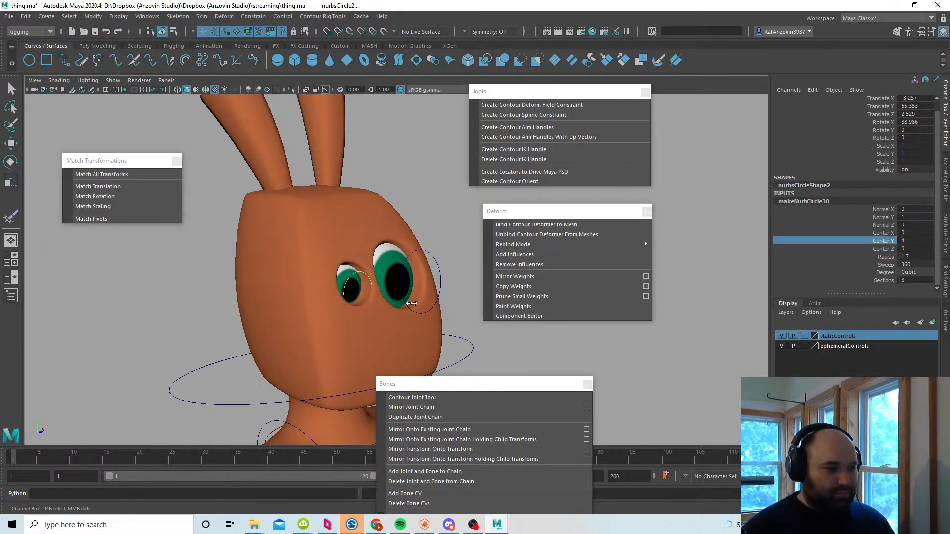
pyautogui.press('w')
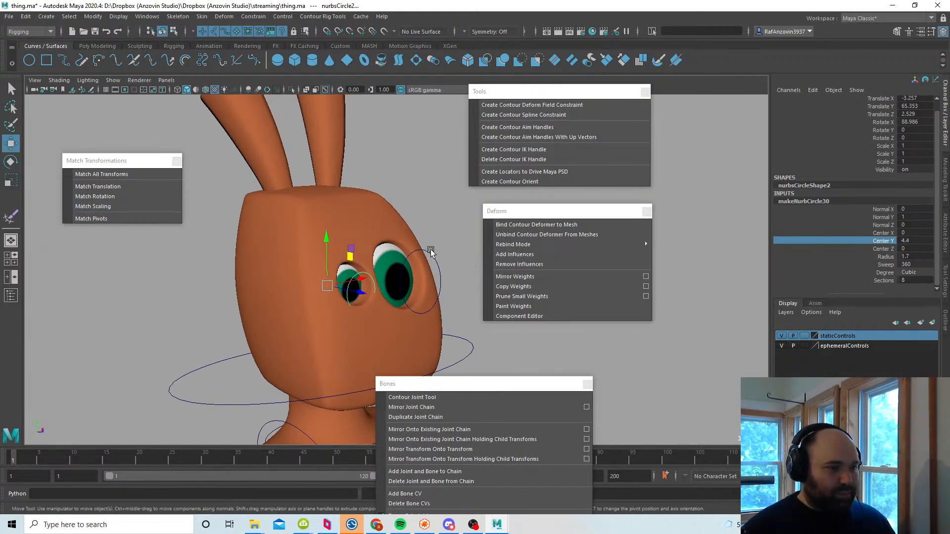
# Step: Add the left eye's circle to the selection and open the Outliner and the Script Editor
pyautogui.click(431, 253)
pyautogui.click(946, 319)
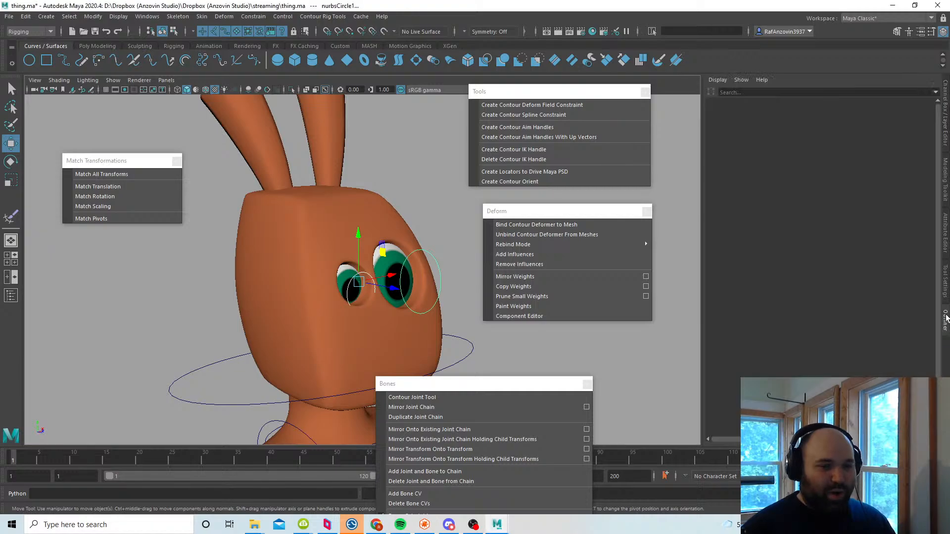
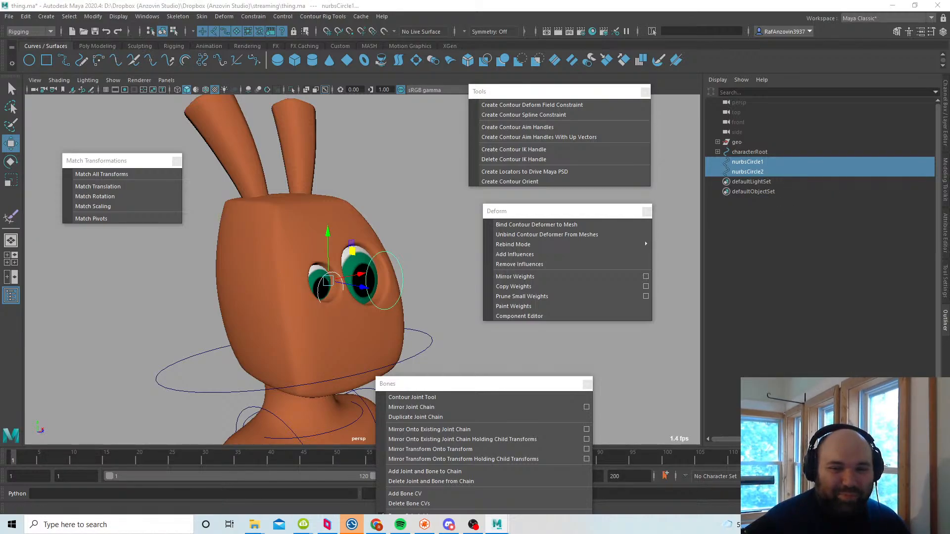
pyautogui.click(939, 493)
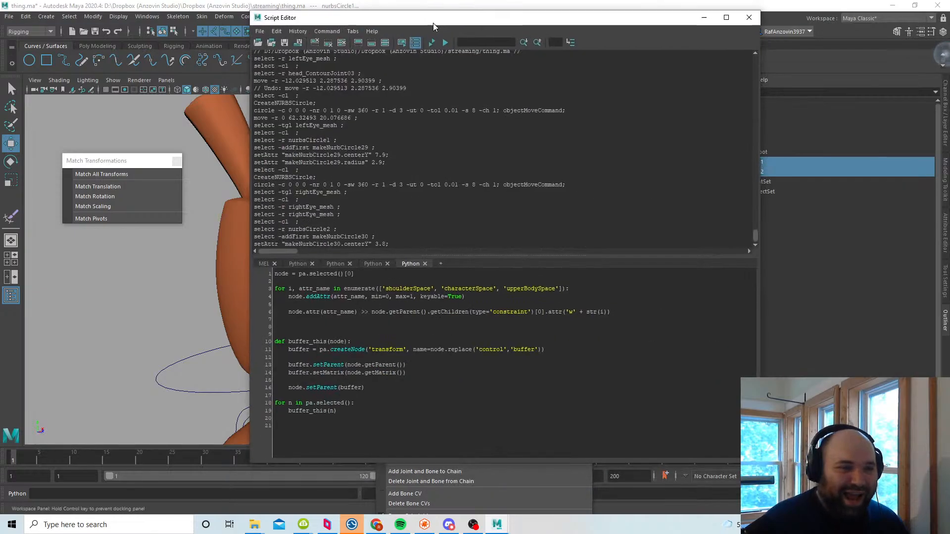
pyautogui.moveTo(432, 23); pyautogui.dragTo(359, 46)
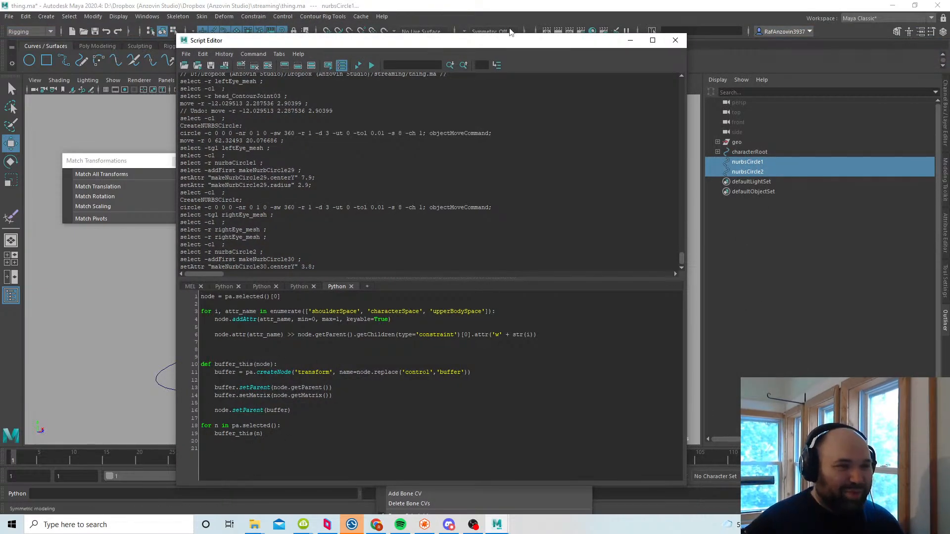
pyautogui.moveTo(518, 42); pyautogui.dragTo(449, 345)
# Step: Rename the left eye's circle leftEyeControl and the right eye's circle rightEyeControl
pyautogui.doubleClick(761, 163)
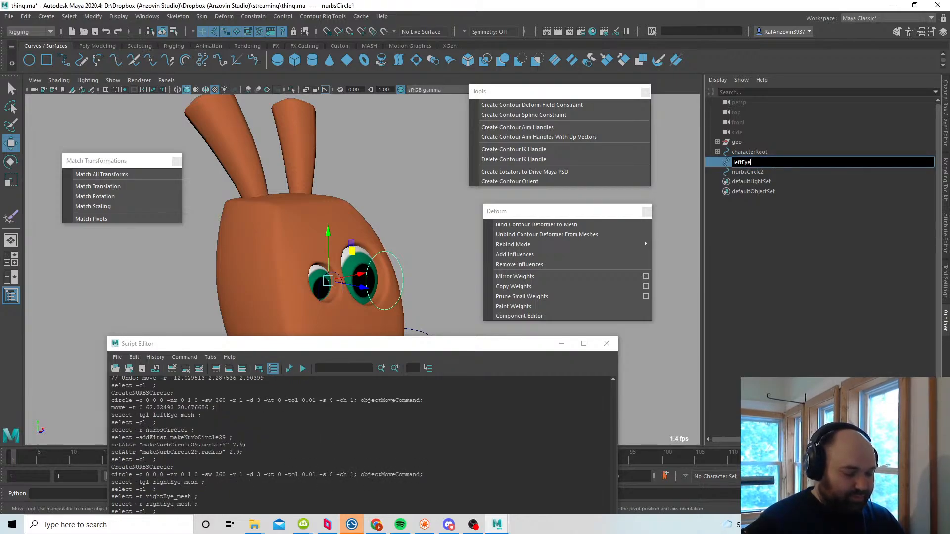
pyautogui.write('leftEyeControl')
pyautogui.press('Return')
pyautogui.doubleClick(749, 172)
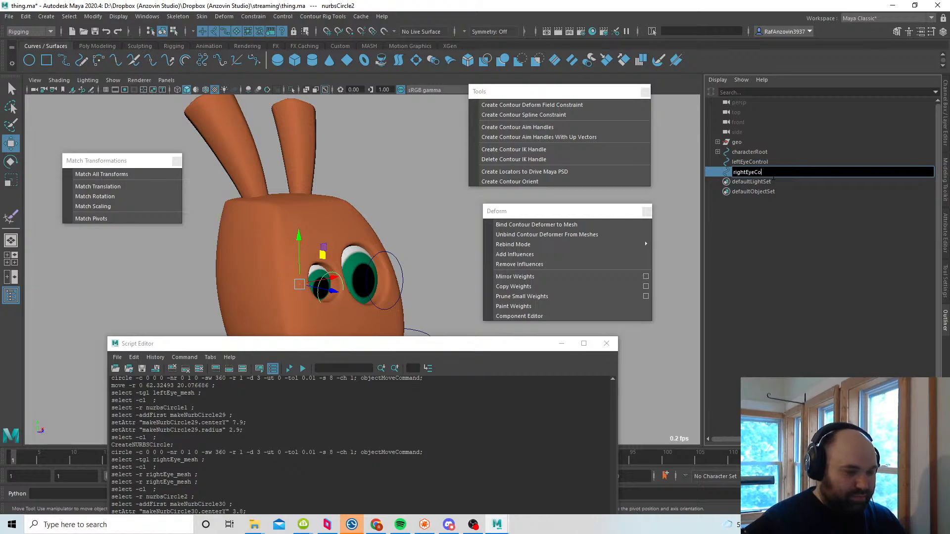
pyautogui.press('Return')
# Step: Select both eye controls and try to run the buffer_this Python code on them
pyautogui.keyDown('ctrl'); pyautogui.click(767, 160); pyautogui.keyUp('ctrl')
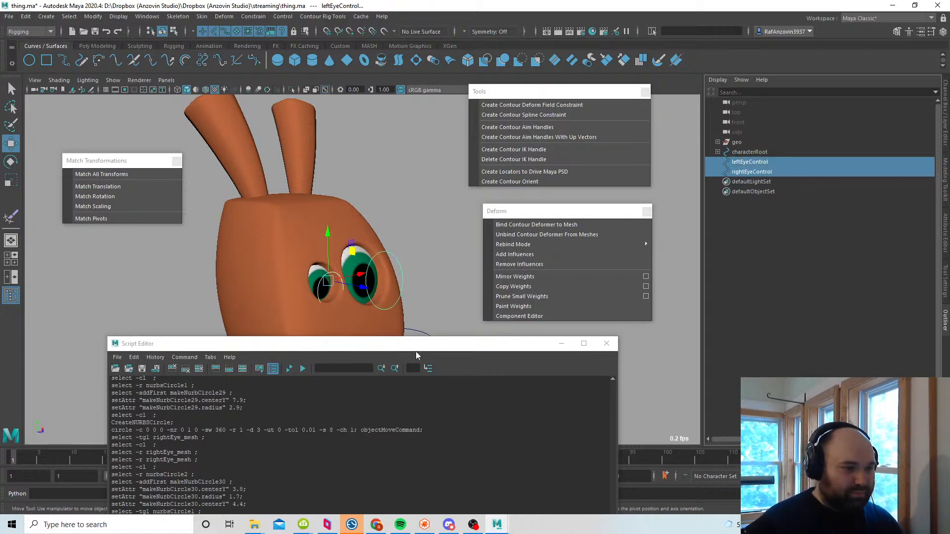
pyautogui.moveTo(415, 344); pyautogui.dragTo(453, 159)
pyautogui.moveTo(395, 163); pyautogui.dragTo(397, 72)
pyautogui.moveTo(243, 461); pyautogui.dragTo(171, 393)
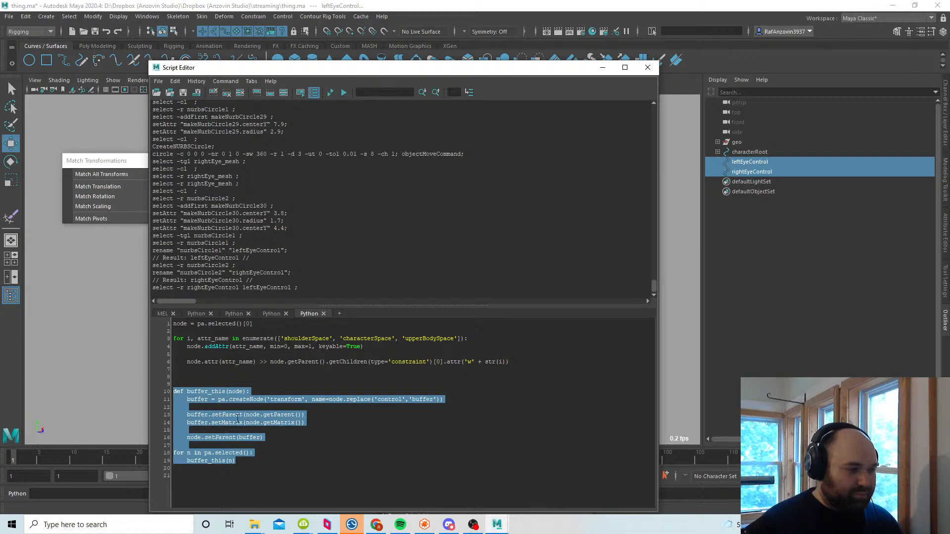
pyautogui.hotkey('ctrl', 'Return')
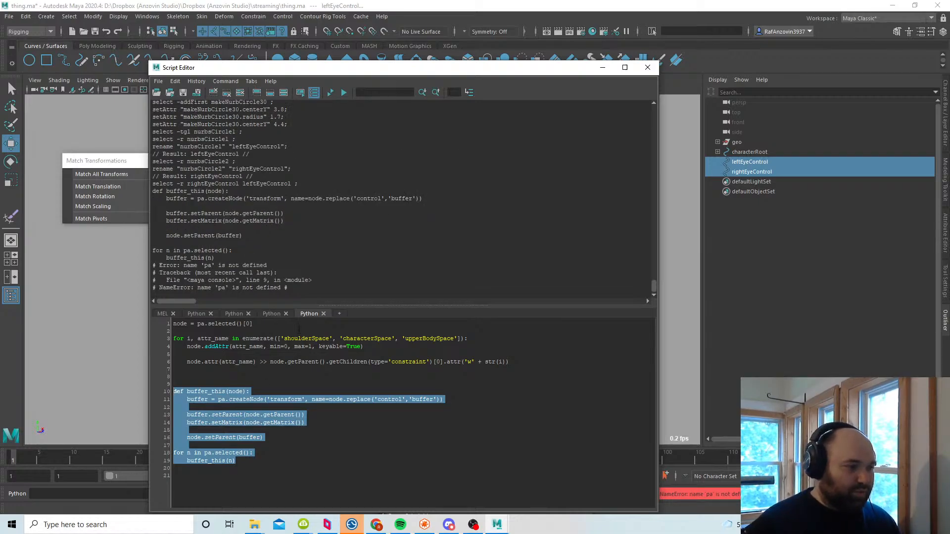
# Step: Import pymel.core as pa and run the buffer_this code on the two selected eye controls
pyautogui.click(60, 492)
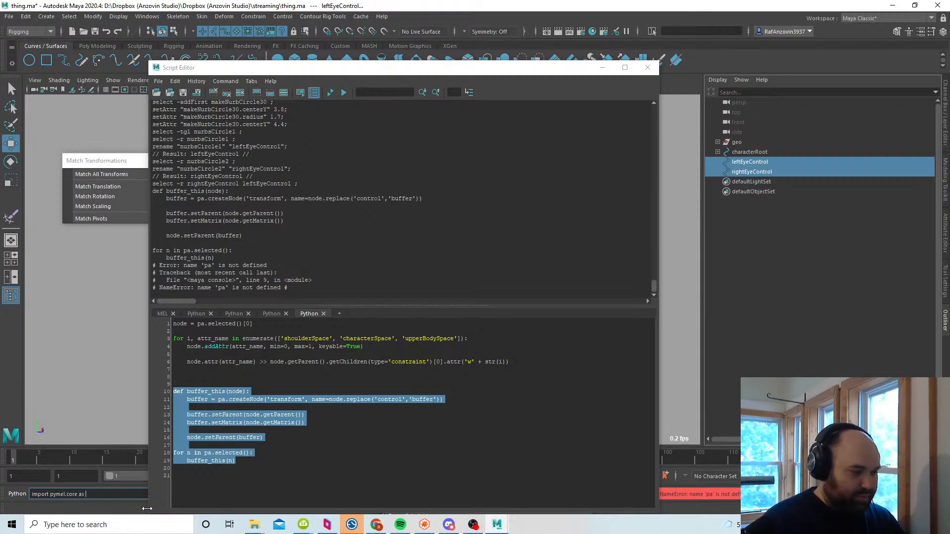
pyautogui.write('pa')
pyautogui.press('Return')
pyautogui.moveTo(254, 468); pyautogui.dragTo(159, 395)
pyautogui.hotkey('ctrl', 'Return')
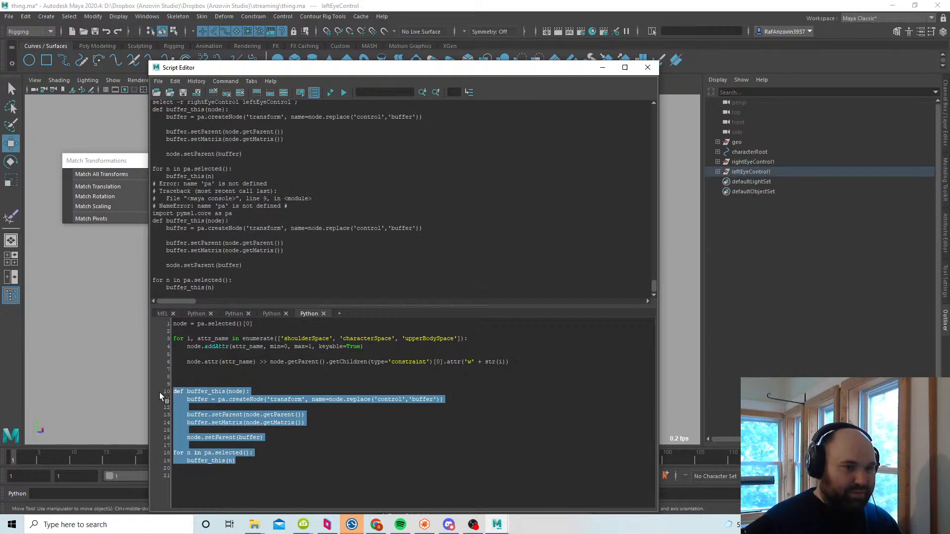
pyautogui.moveTo(550, 68); pyautogui.dragTo(778, 384)
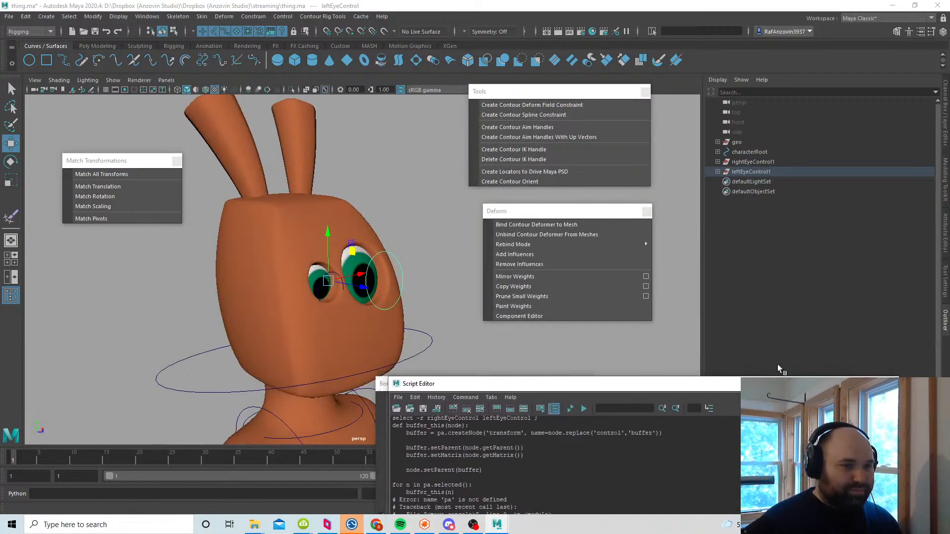
# Step: Parent the buffer transforms rightEyeControl1 and leftEyeControl1 to the head control
pyautogui.moveTo(762, 162); pyautogui.dragTo(752, 175)
pyautogui.keyDown('shift'); pyautogui.click(423, 344); pyautogui.keyUp('shift')
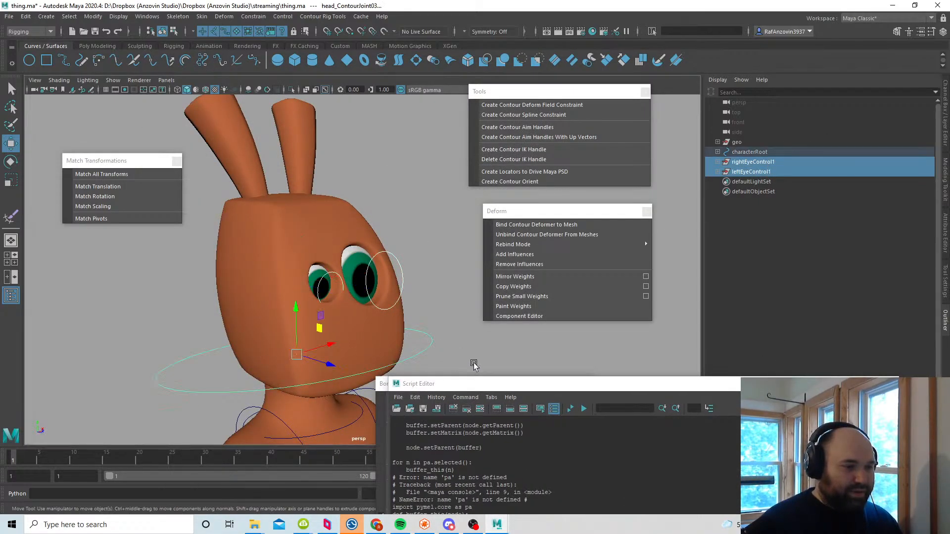
pyautogui.hotkey('ctrl', 'Return')
pyautogui.click(419, 255)
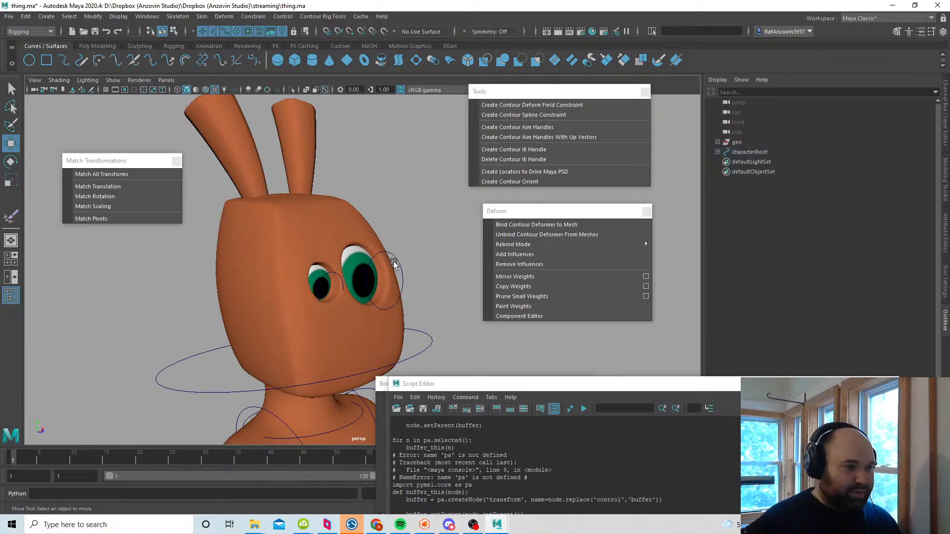
# Step: Create a cluster deformer on the left eye mesh
pyautogui.click(397, 260)
pyautogui.keyDown('alt'); pyautogui.moveTo(407, 305); pyautogui.dragTo(396, 307); pyautogui.keyUp('alt')
pyautogui.scroll(2, 396, 307)
pyautogui.click(354, 268)
pyautogui.click(354, 250)
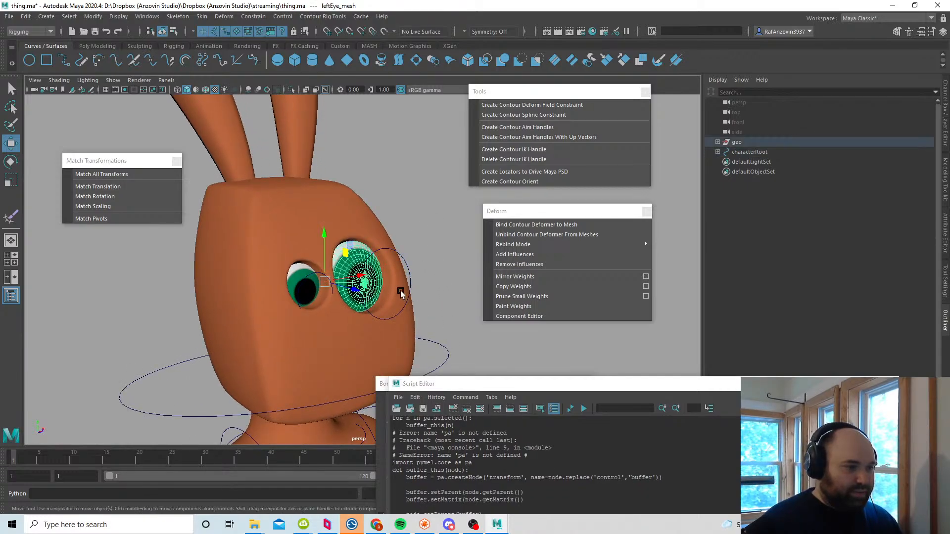
pyautogui.keyDown('alt'); pyautogui.moveTo(399, 290); pyautogui.dragTo(399, 311, button='middle'); pyautogui.keyUp('alt')
pyautogui.click(224, 17)
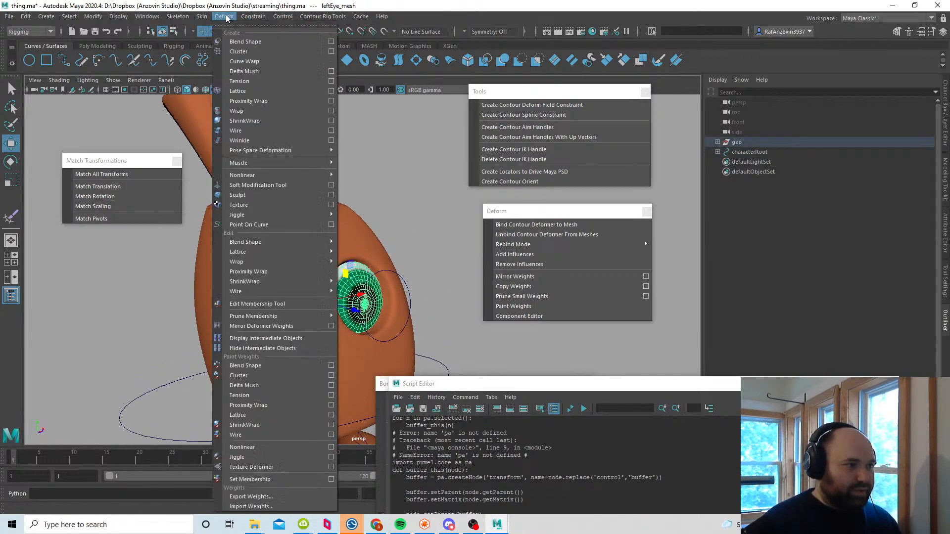
pyautogui.click(230, 41)
pyautogui.keyDown('alt'); pyautogui.moveTo(403, 278); pyautogui.dragTo(413, 277); pyautogui.keyUp('alt')
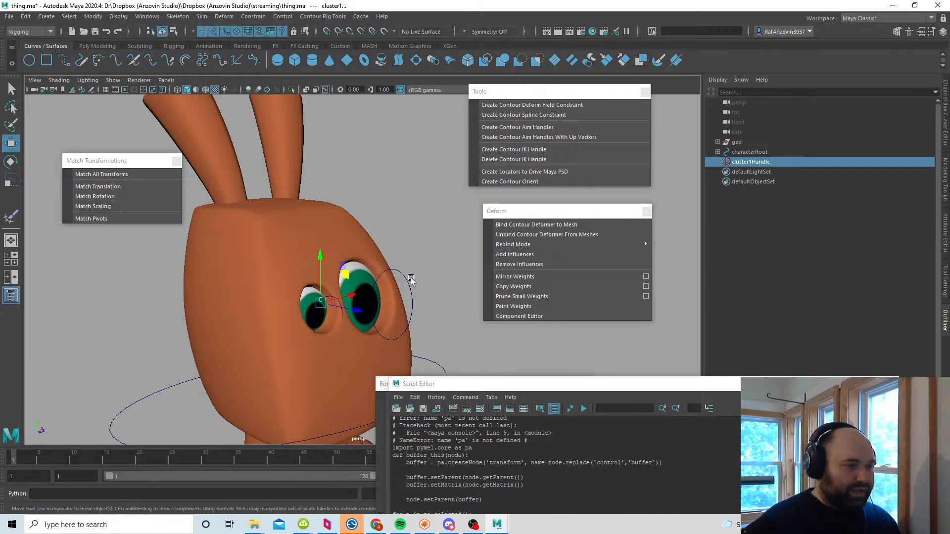
# Step: Parent the left eye's cluster handle to leftEyeControl and hide it
pyautogui.click(410, 288)
pyautogui.hotkey('ctrl', 'g')
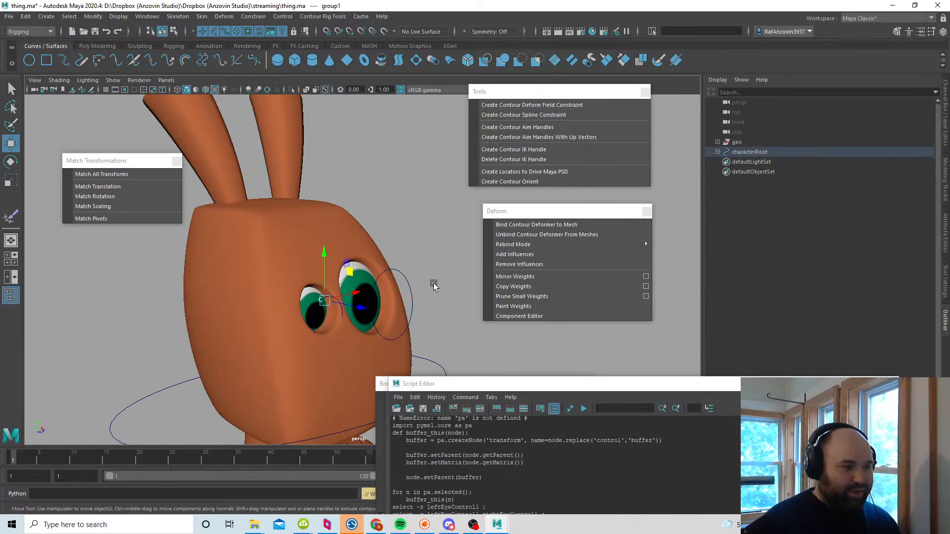
pyautogui.hotkey('ctrl', 'h')
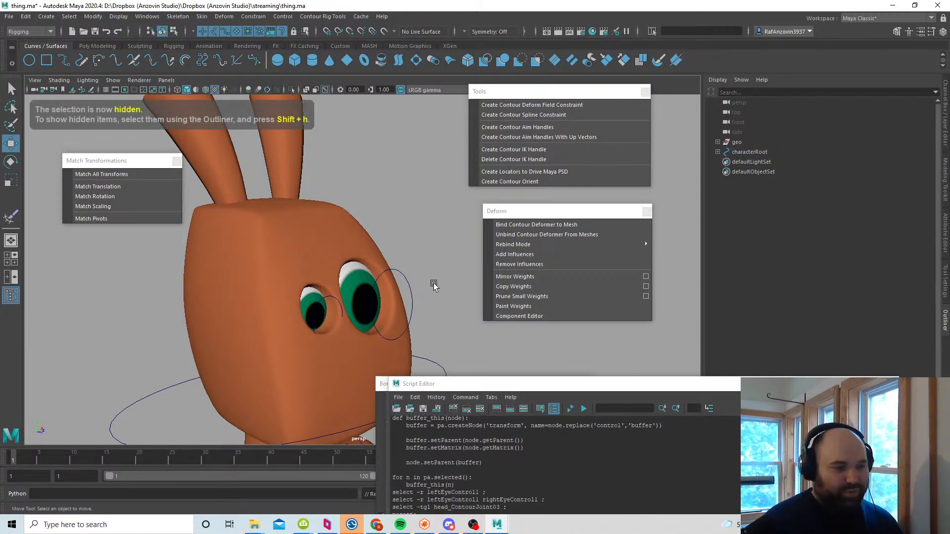
# Step: Create a cluster on the right eye mesh and place its handle, hidden, under rightEyeControl
pyautogui.click(315, 299)
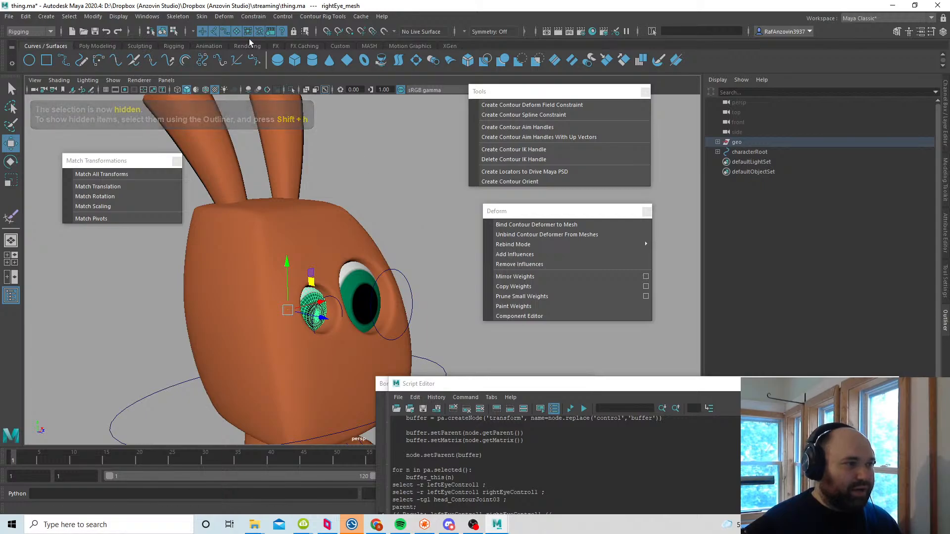
pyautogui.click(223, 16)
pyautogui.click(239, 51)
pyautogui.keyDown('alt'); pyautogui.moveTo(346, 297); pyautogui.dragTo(401, 302); pyautogui.keyUp('alt')
pyautogui.hotkey('ctrl', 'h')
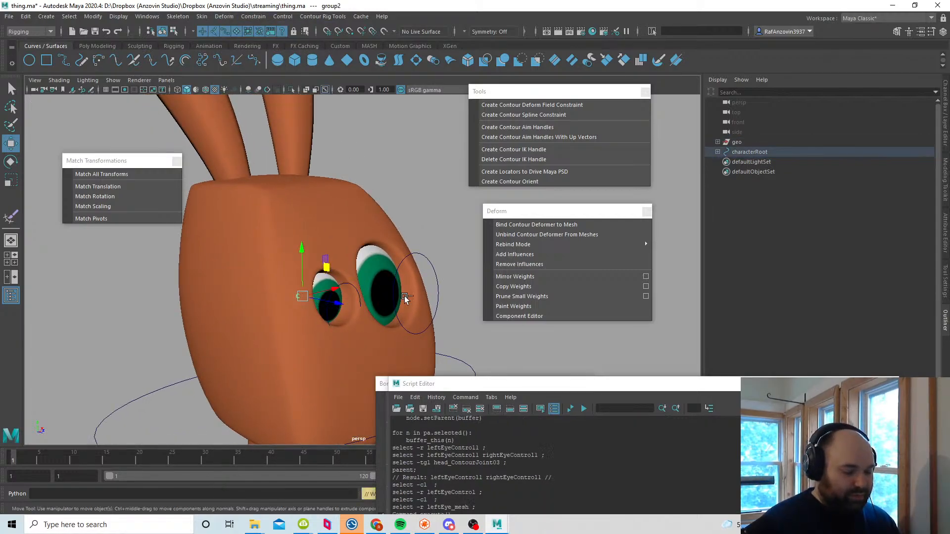
# Step: Test the left eye control by rotating it, and undo the rotation
pyautogui.click(431, 263)
pyautogui.press('e')
pyautogui.moveTo(378, 306)
pyautogui.mouseDown()
pyautogui.moveTo(366, 304)
pyautogui.moveTo(345, 332)
pyautogui.moveTo(351, 328)
pyautogui.moveTo(333, 329)
pyautogui.moveTo(359, 320)
pyautogui.moveTo(350, 311)
pyautogui.moveTo(371, 281)
pyautogui.moveTo(371, 307)
pyautogui.mouseUp()
pyautogui.hotkey('ctrl', 'z')
# Step: Test the head control by rotating and moving it, and undo both changes
pyautogui.click(411, 179)
pyautogui.scroll(-5, 412, 223)
pyautogui.click(428, 340)
pyautogui.press('w')
pyautogui.hotkey('ctrl', 'z')
pyautogui.hotkey('ctrl', 'z')
# Step: Test-rotate the left eye control once more and undo that rotation
pyautogui.click(421, 257)
pyautogui.click(403, 272)
pyautogui.press('e')
pyautogui.hotkey('ctrl', 'z')
pyautogui.click(424, 284)
# Step: Rotate the head control to turn the head sideways and check that the eyes follow
pyautogui.scroll(-2, 423, 284)
pyautogui.keyDown('alt'); pyautogui.moveTo(406, 318); pyautogui.dragTo(395, 313, button='middle'); pyautogui.keyUp('alt')
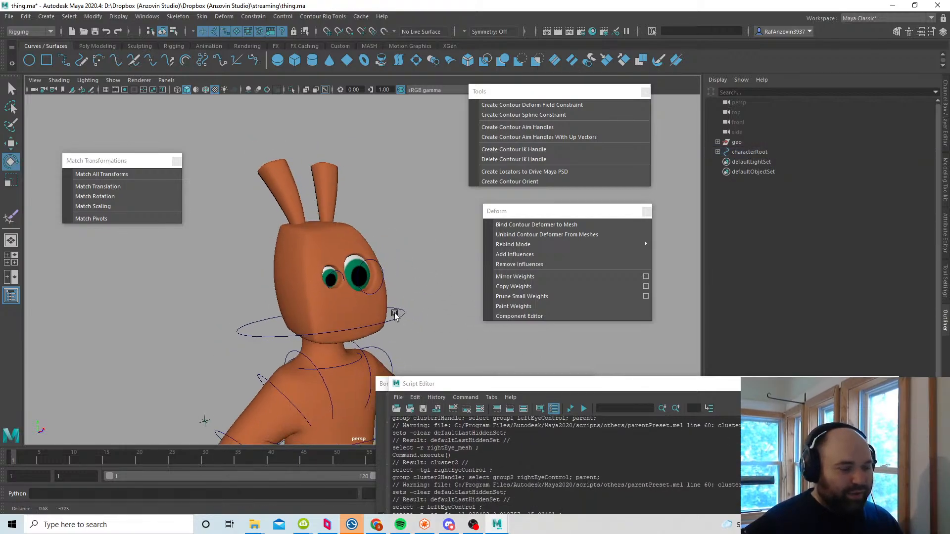
pyautogui.keyDown('alt'); pyautogui.moveTo(394, 314); pyautogui.dragTo(398, 305); pyautogui.keyUp('alt')
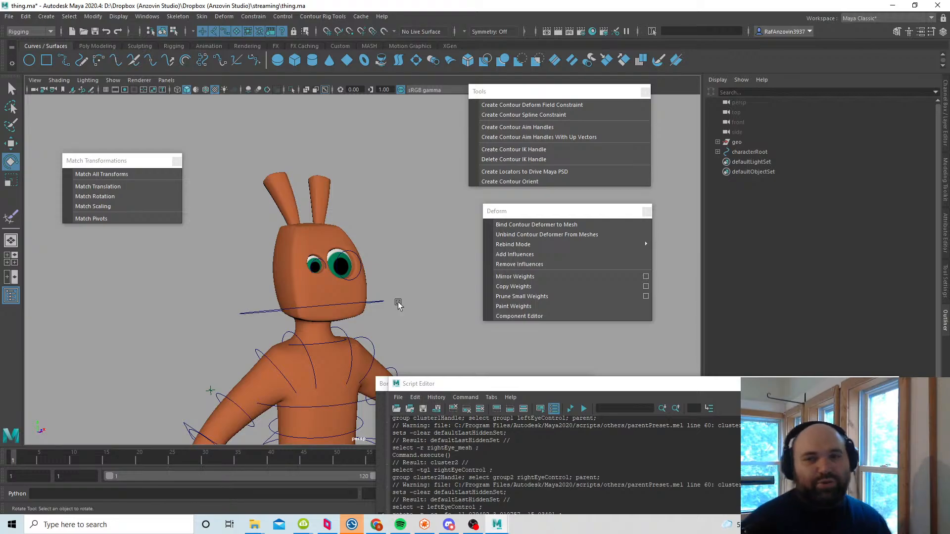
pyautogui.keyDown('alt'); pyautogui.moveTo(366, 268); pyautogui.dragTo(366, 312); pyautogui.keyUp('alt')
pyautogui.keyDown('alt'); pyautogui.moveTo(366, 311); pyautogui.dragTo(386, 328, button='right'); pyautogui.keyUp('alt')
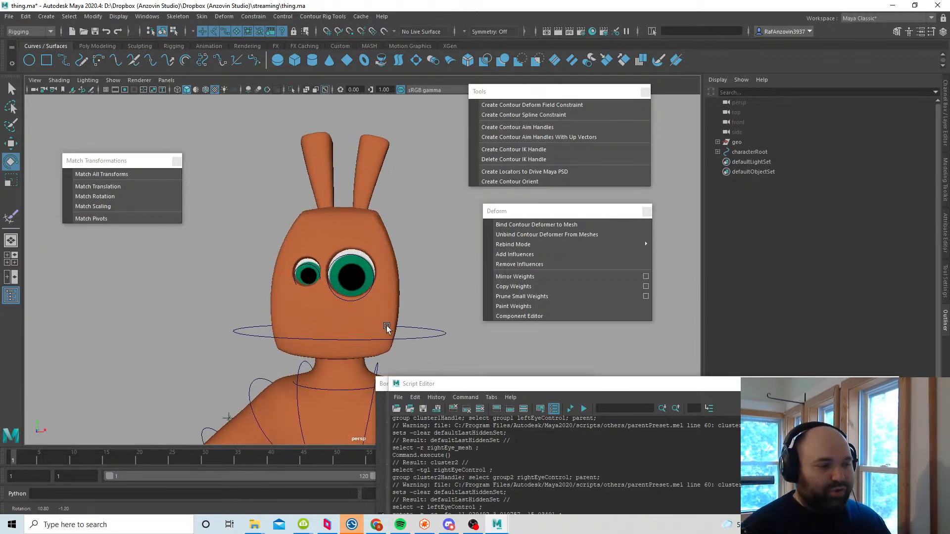
pyautogui.click(419, 330)
pyautogui.moveTo(364, 327); pyautogui.dragTo(338, 321)
pyautogui.click(406, 291)
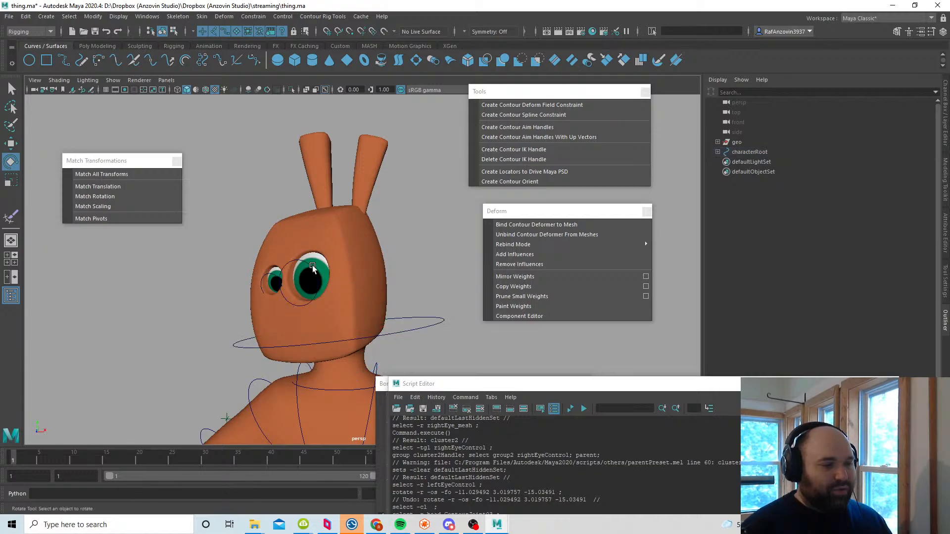
# Step: Rotate the left and right eye controls to turn the gaze within the turned head
pyautogui.click(317, 284)
pyautogui.moveTo(313, 284); pyautogui.dragTo(348, 268)
pyautogui.click(432, 231)
pyautogui.click(274, 277)
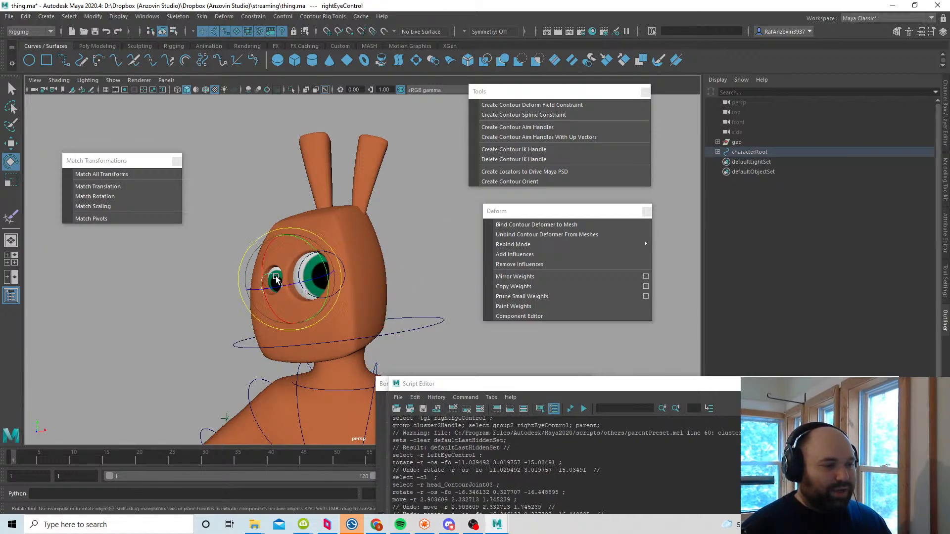
pyautogui.moveTo(275, 279); pyautogui.dragTo(305, 257)
# Step: Undo the test rotations of the eye controls and the head control
pyautogui.hotkey('ctrl', 'z')
pyautogui.hotkey('ctrl', 'z')
pyautogui.hotkey('ctrl', 'z')
pyautogui.hotkey('ctrl', 'z')
pyautogui.hotkey('ctrl', 'z')
pyautogui.hotkey('ctrl', 'z')
pyautogui.hotkey('ctrl', 'z')
pyautogui.hotkey('ctrl', 'z')
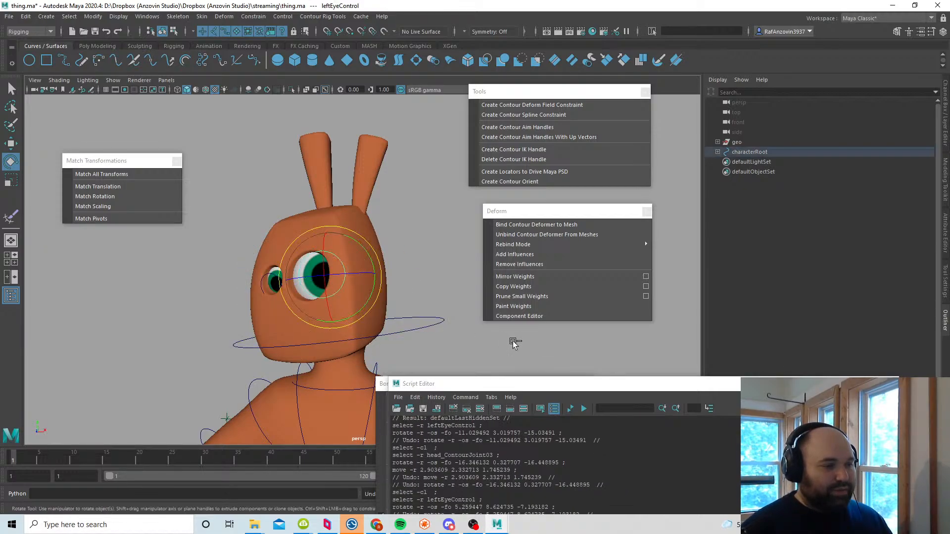
pyautogui.scroll(-3, 434, 329)
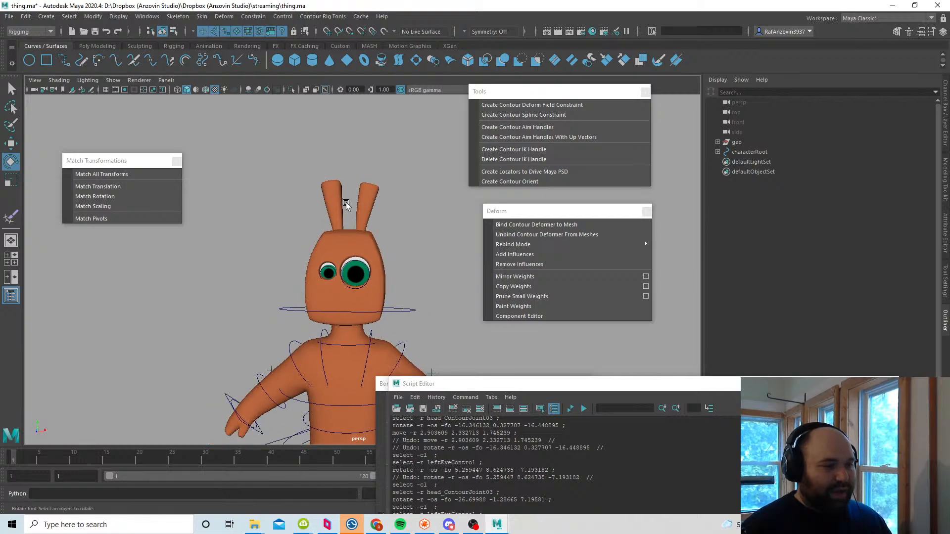
# Step: Close the floating Deform and Tools command palettes and open the Bones commands as a floating palette
pyautogui.keyDown('alt'); pyautogui.moveTo(412, 247); pyautogui.dragTo(409, 228, button='middle'); pyautogui.keyUp('alt')
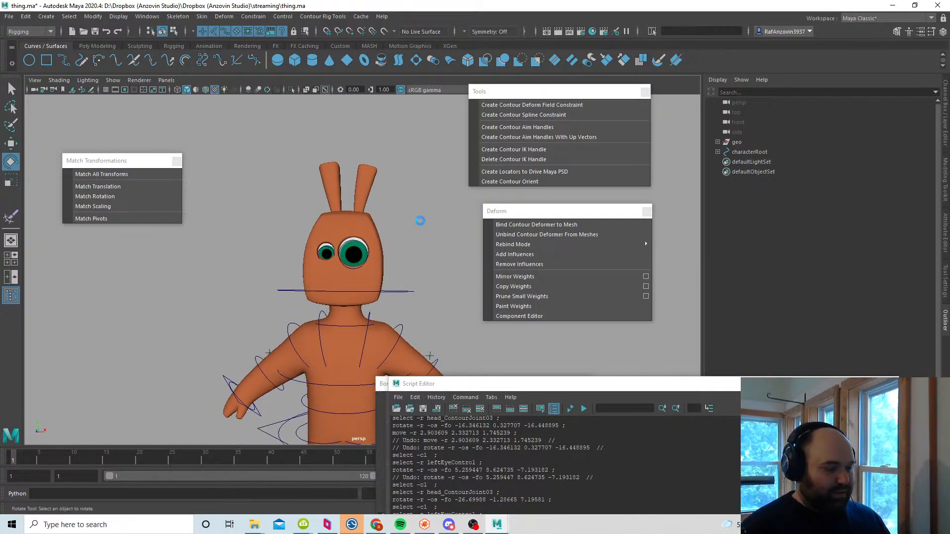
pyautogui.click(11, 143)
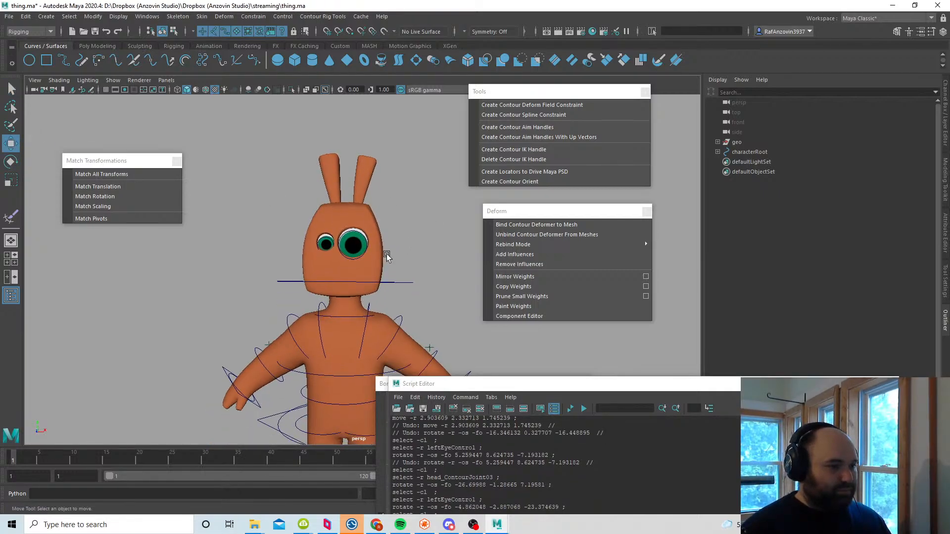
pyautogui.press('space')
pyautogui.press('space')
pyautogui.scroll(5, 268, 259)
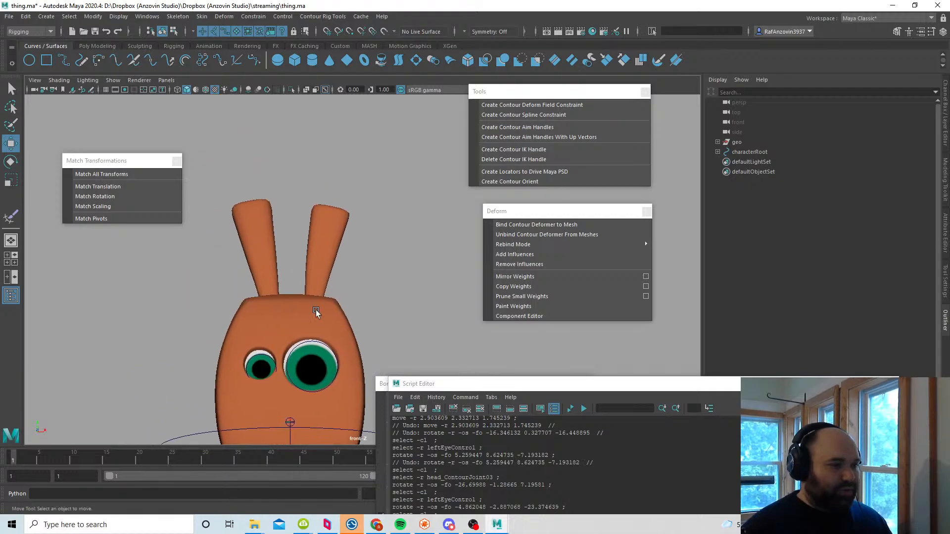
pyautogui.scroll(4, 336, 297)
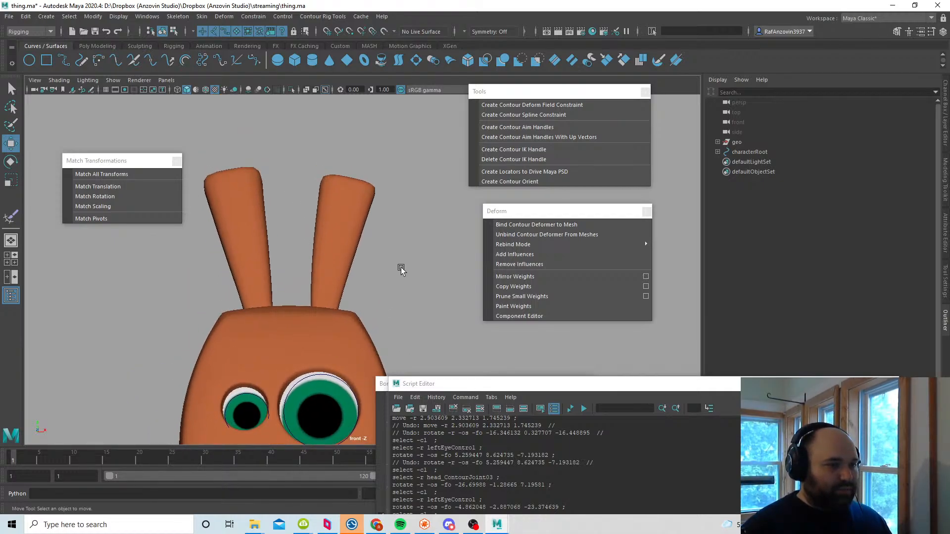
pyautogui.click(647, 211)
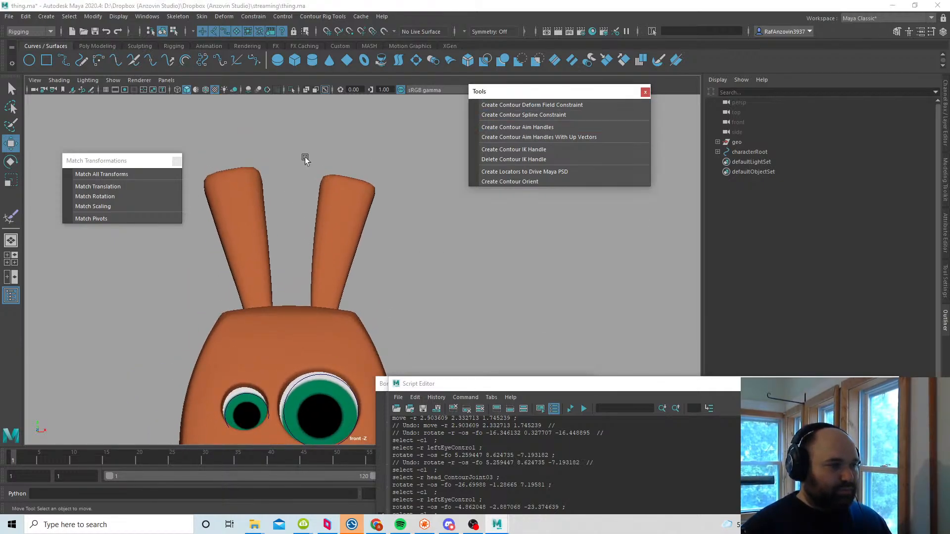
pyautogui.click(645, 92)
pyautogui.click(322, 16)
pyautogui.moveTo(347, 33)
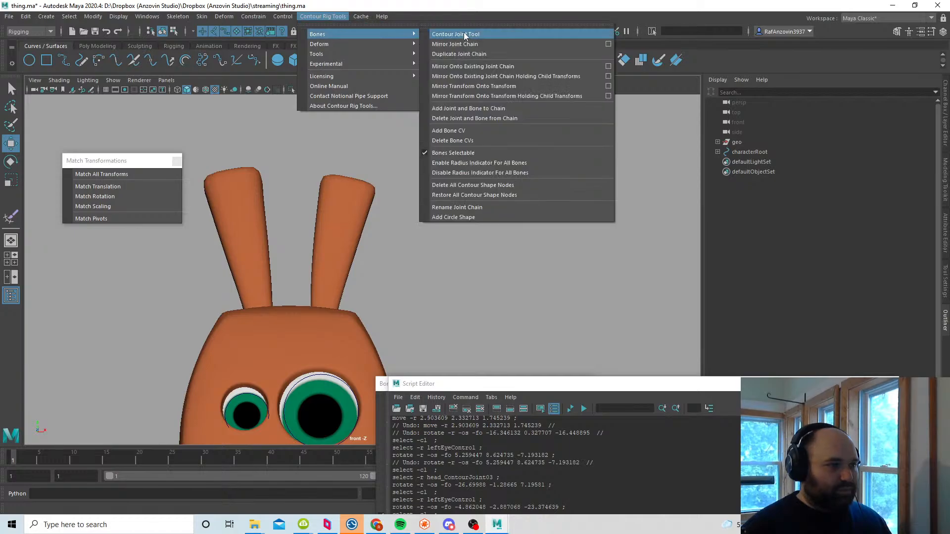
pyautogui.click(465, 27)
pyautogui.moveTo(501, 48); pyautogui.dragTo(540, 99)
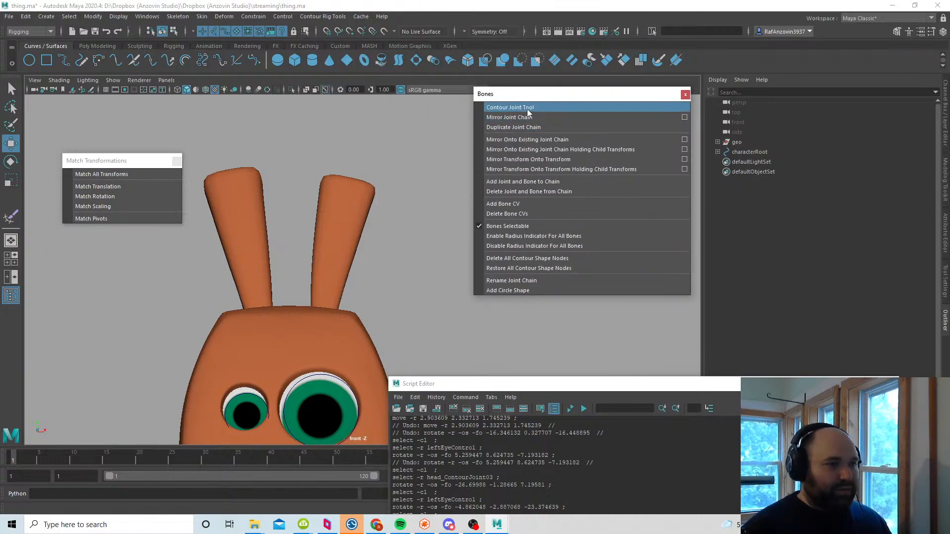
# Step: Draw a contour joint chain from the base to the tip of the ear above the larger eye in the front view
pyautogui.click(513, 108)
pyautogui.scroll(2, 361, 280)
pyautogui.keyDown('alt'); pyautogui.moveTo(361, 280); pyautogui.dragTo(361, 285, button='middle'); pyautogui.keyUp('alt')
pyautogui.click(344, 303)
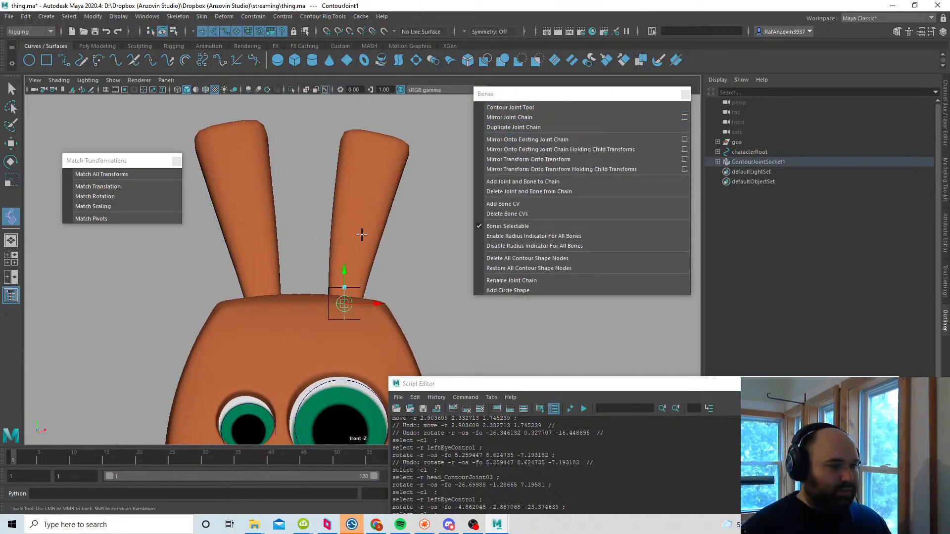
pyautogui.click(374, 134)
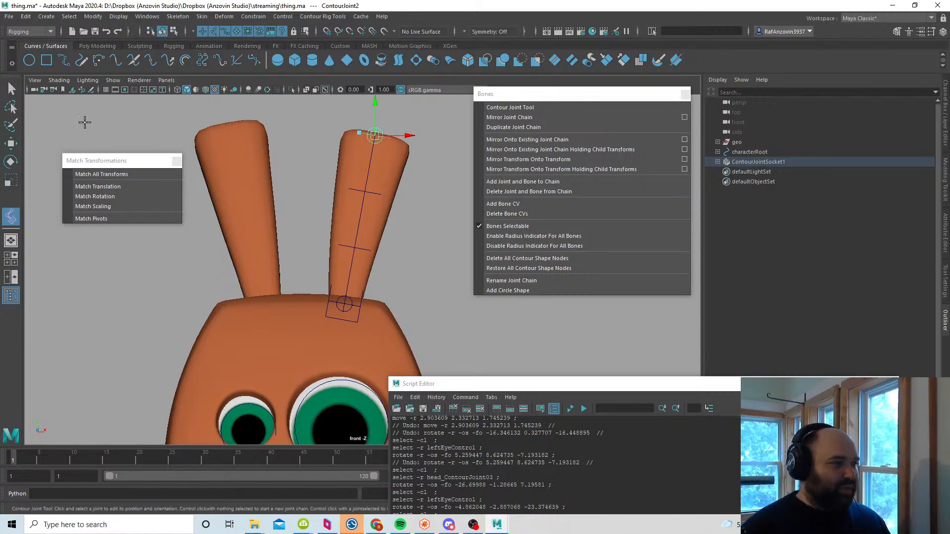
pyautogui.click(11, 88)
pyautogui.click(299, 125)
pyautogui.keyDown('alt'); pyautogui.moveTo(312, 216); pyautogui.dragTo(325, 221, button='middle'); pyautogui.keyUp('alt')
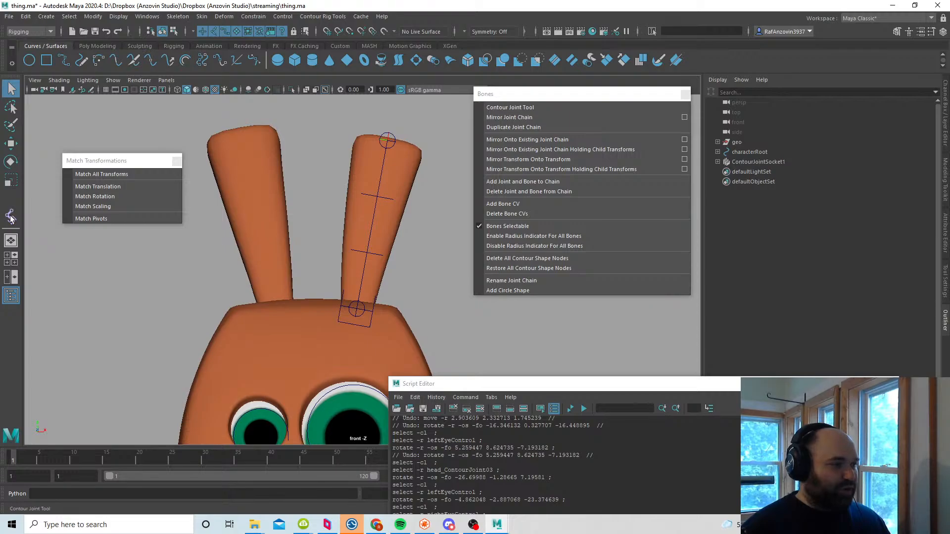
# Step: Draw a second contour joint chain from the base to the tip of the ear above the smaller eye
pyautogui.click(11, 216)
pyautogui.scroll(1, 284, 282)
pyautogui.click(285, 310)
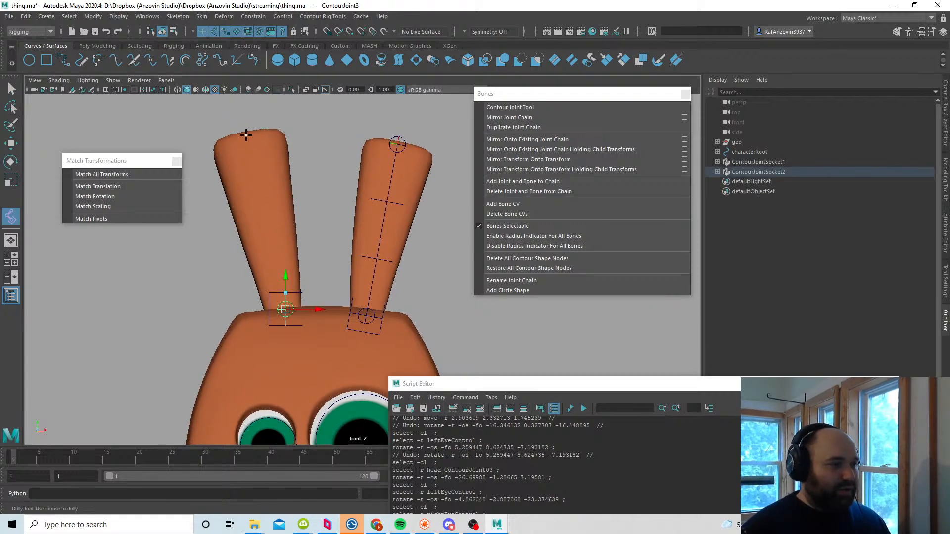
pyautogui.click(246, 135)
pyautogui.click(10, 89)
pyautogui.click(410, 309)
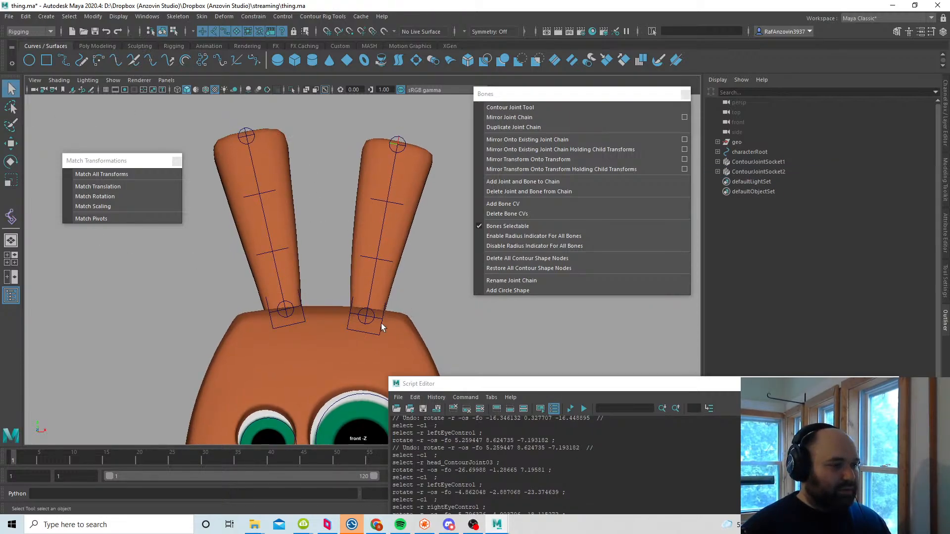
# Step: Select the first ear chain's root socket and turn on display of the contour joints in the perspective view
pyautogui.click(381, 325)
pyautogui.press('space')
pyautogui.press('space')
pyautogui.keyDown('alt'); pyautogui.moveTo(405, 254); pyautogui.dragTo(411, 269); pyautogui.keyUp('alt')
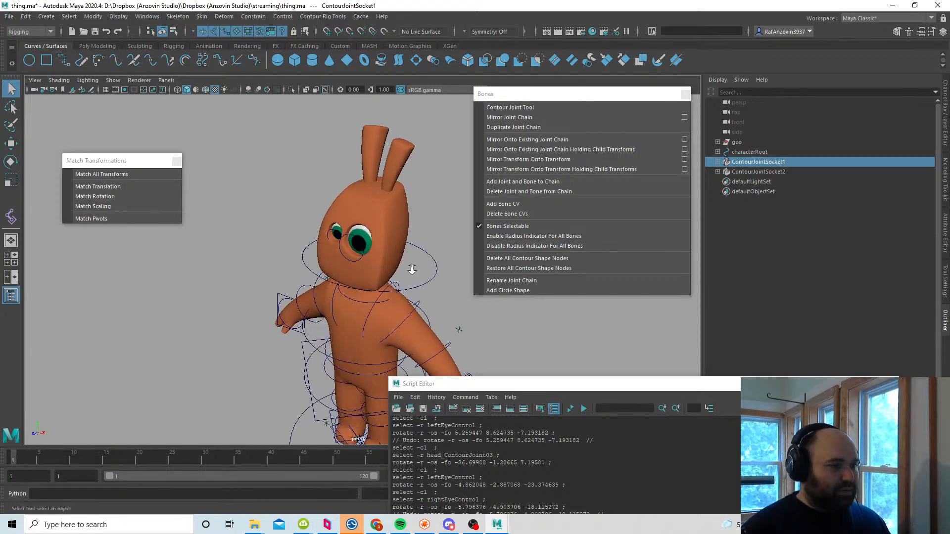
pyautogui.keyDown('alt'); pyautogui.moveTo(411, 269); pyautogui.dragTo(384, 238, button='right'); pyautogui.keyUp('alt')
pyautogui.keyDown('alt'); pyautogui.moveTo(384, 238); pyautogui.dragTo(336, 251, button='middle'); pyautogui.keyUp('alt')
pyautogui.scroll(3, 337, 250)
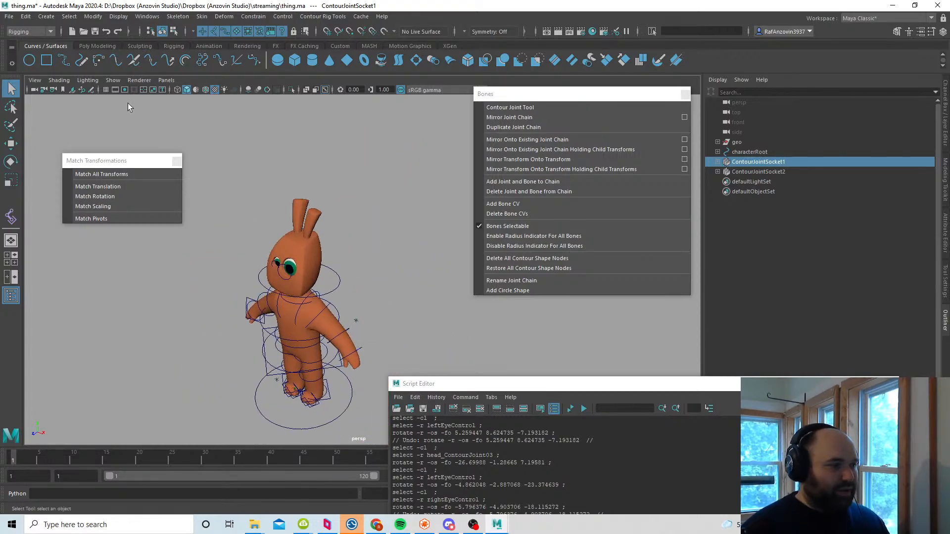
pyautogui.click(113, 80)
pyautogui.click(163, 241)
# Step: Add the other ear's root socket to the selection and move both chains back about 3.84 units in Z
pyautogui.keyDown('alt'); pyautogui.moveTo(238, 251); pyautogui.dragTo(302, 245, button='right'); pyautogui.keyUp('alt')
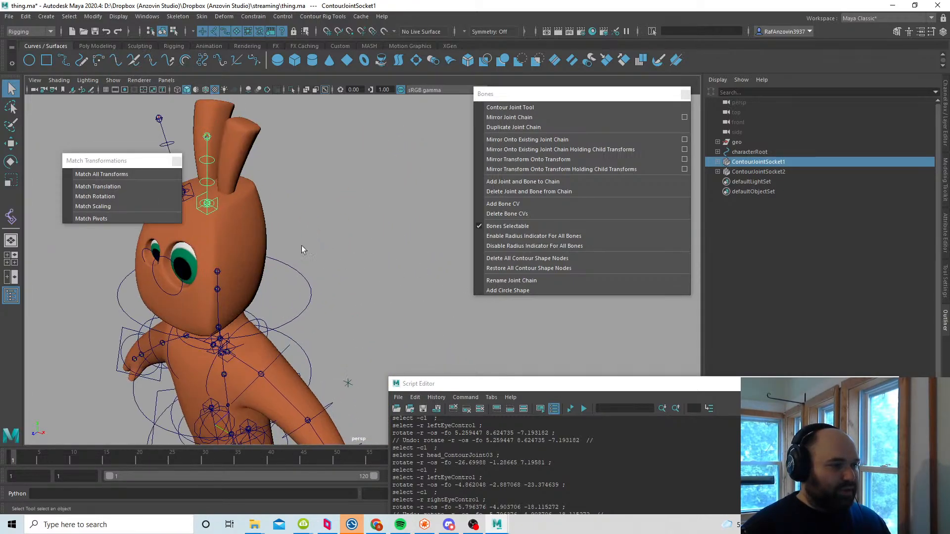
pyautogui.moveTo(302, 246)
pyautogui.keyDown('alt'); pyautogui.mouseDown()
pyautogui.moveTo(300, 278)
pyautogui.moveTo(291, 258)
pyautogui.moveTo(316, 254)
pyautogui.mouseUp(); pyautogui.keyUp('alt')
pyautogui.keyDown('shift'); pyautogui.click(331, 260); pyautogui.keyUp('shift')
pyautogui.press('w')
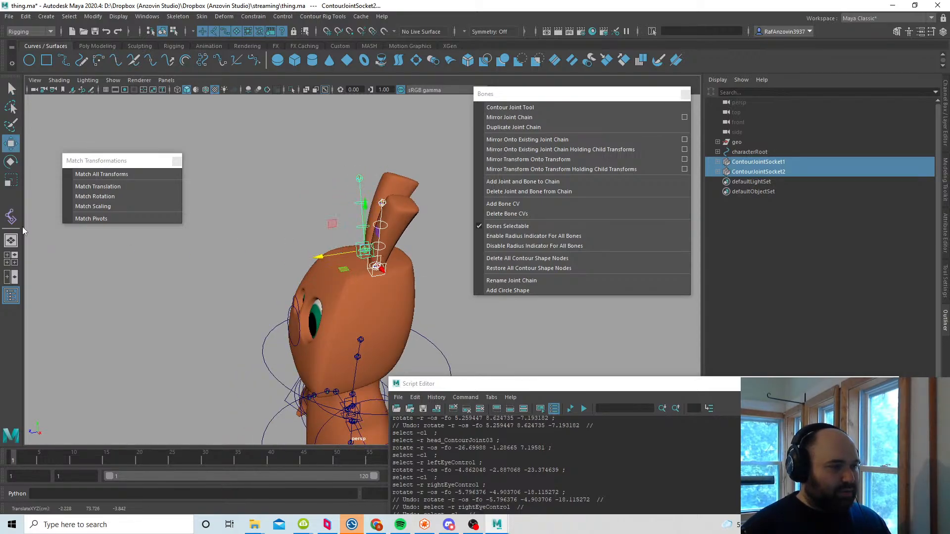
# Step: Move the tip joints of both ear chains backward with the Contour Joint Tool so the bones follow the ears' slant
pyautogui.click(11, 216)
pyautogui.click(383, 200)
pyautogui.moveTo(383, 201)
pyautogui.keyDown('alt'); pyautogui.mouseDown()
pyautogui.moveTo(364, 198)
pyautogui.moveTo(416, 209)
pyautogui.moveTo(386, 204)
pyautogui.mouseUp(); pyautogui.keyUp('alt')
pyautogui.click(313, 190)
pyautogui.keyDown('alt'); pyautogui.moveTo(313, 190); pyautogui.dragTo(377, 190); pyautogui.keyUp('alt')
pyautogui.hotkey('ctrl', 'z')
pyautogui.hotkey('ctrl', 'z')
pyautogui.hotkey('ctrl', 'z')
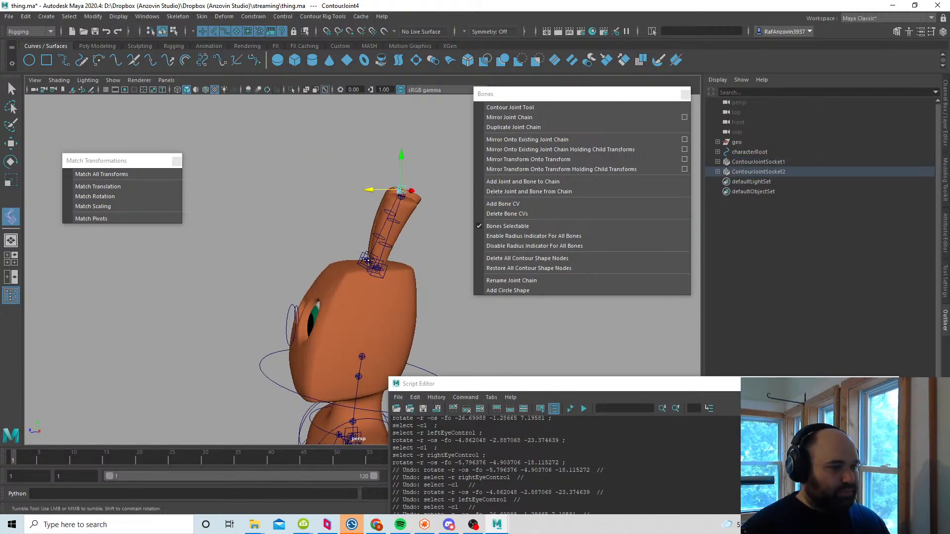
# Step: Shift the root socket of the chain above the smaller eye back to about Z -5.36 and save the scene
pyautogui.click(376, 265)
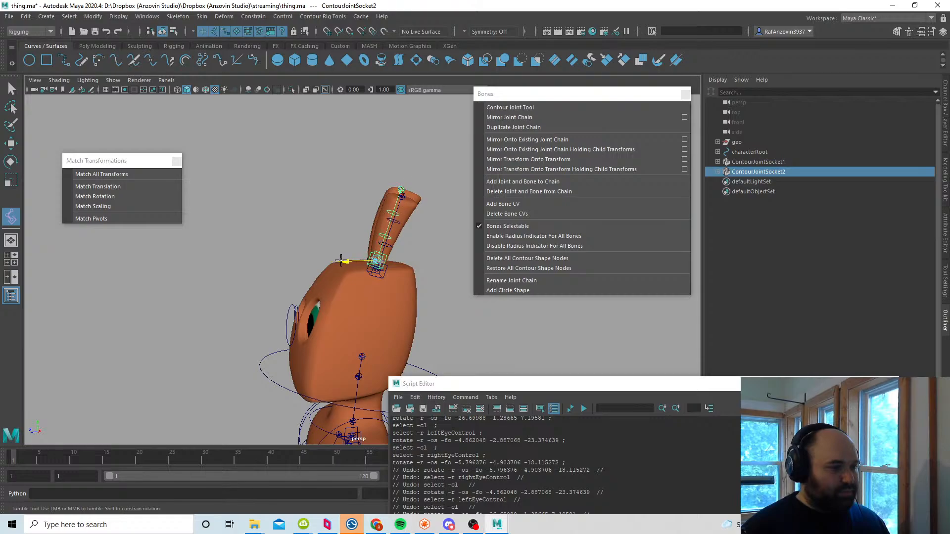
pyautogui.hotkey('ctrl', 's')
pyautogui.keyDown('alt'); pyautogui.moveTo(376, 267); pyautogui.dragTo(425, 267); pyautogui.keyUp('alt')
pyautogui.press('q')
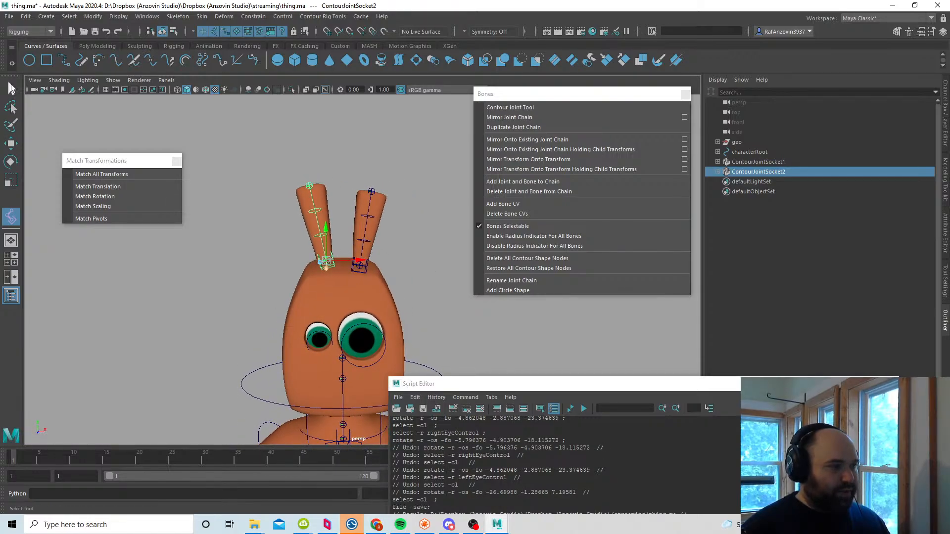
# Step: Set the Radius of both ear chains' root sockets to 1.7
pyautogui.click(307, 167)
pyautogui.scroll(5, 370, 281)
pyautogui.click(369, 281)
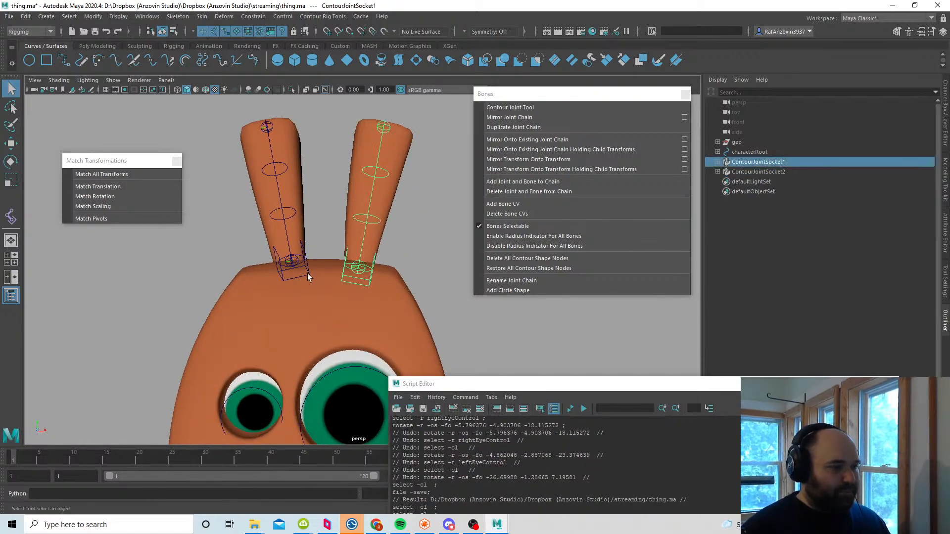
pyautogui.keyDown('shift'); pyautogui.click(307, 273); pyautogui.keyUp('shift')
pyautogui.click(945, 117)
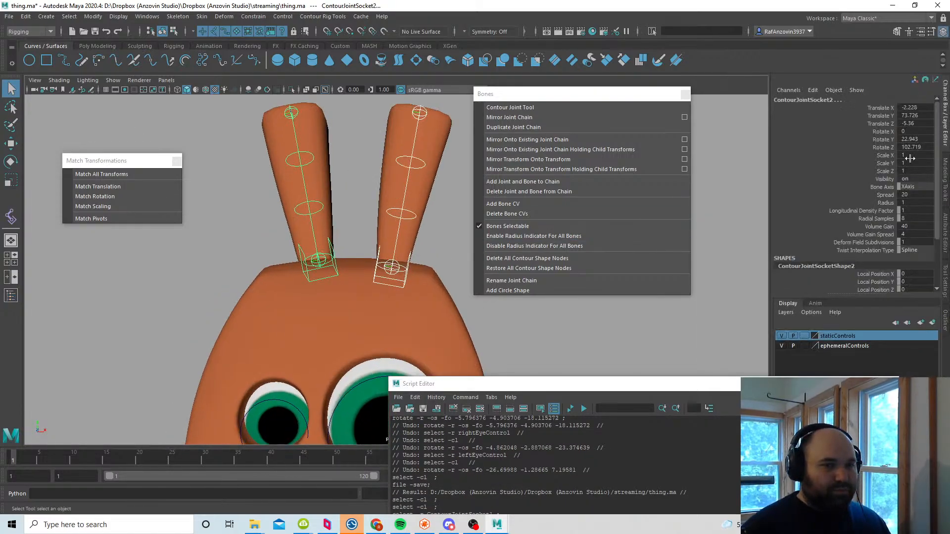
pyautogui.click(885, 203)
pyautogui.moveTo(361, 239); pyautogui.dragTo(365, 240, button='middle')
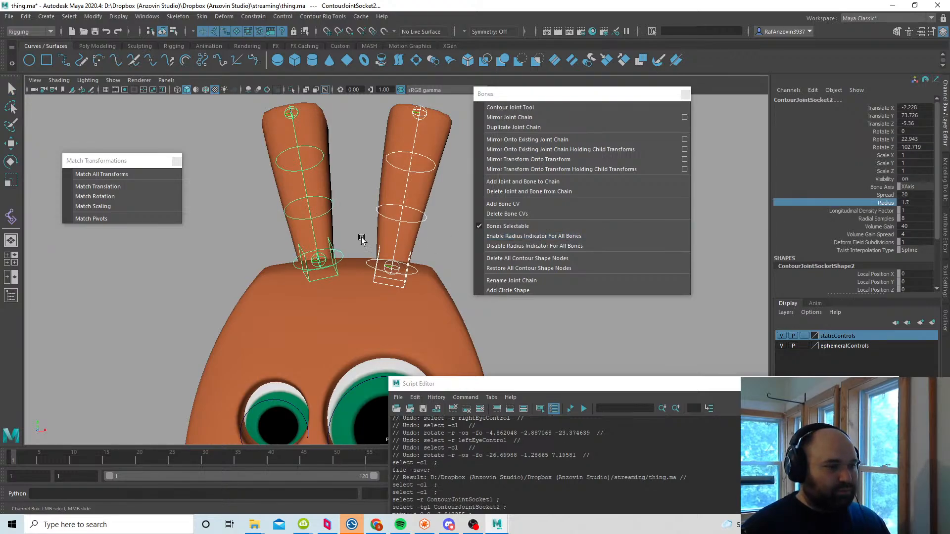
# Step: Add a bone CV to each of the two ear bones
pyautogui.click(446, 260)
pyautogui.click(395, 265)
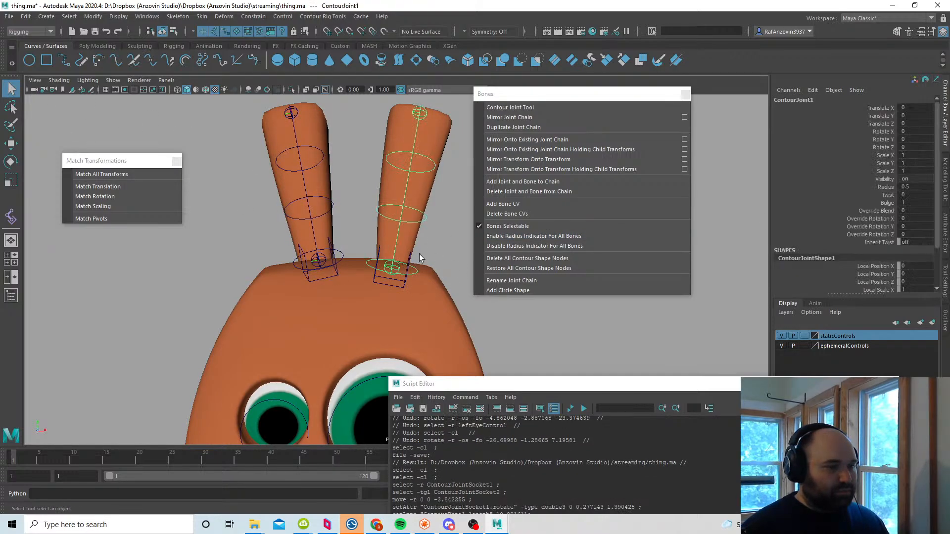
pyautogui.keyDown('alt'); pyautogui.moveTo(419, 254); pyautogui.dragTo(416, 262, button='middle'); pyautogui.keyUp('alt')
pyautogui.click(510, 205)
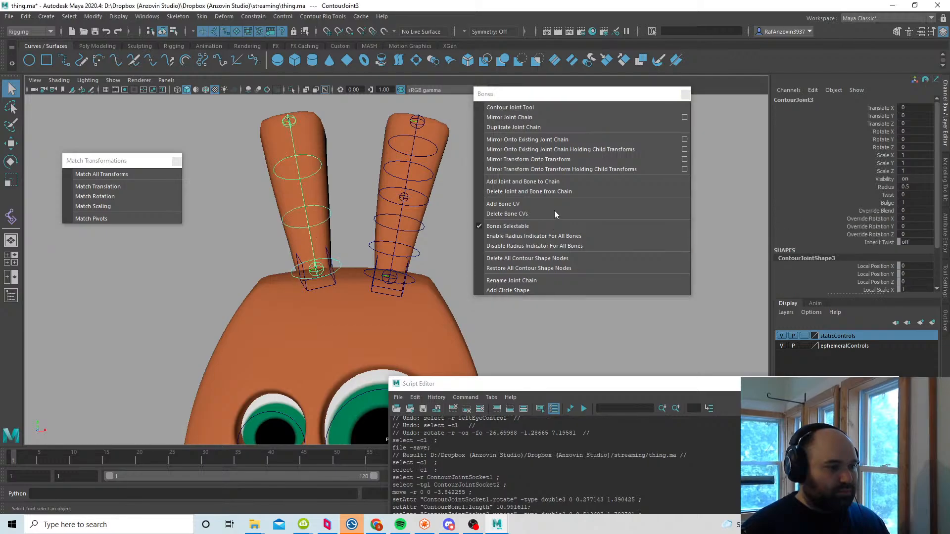
pyautogui.click(530, 206)
# Step: Select the middle CV in the ear above the larger eye and move the selection up to its parent socket
pyautogui.keyDown('alt'); pyautogui.moveTo(455, 250); pyautogui.dragTo(396, 252); pyautogui.keyUp('alt')
pyautogui.keyDown('alt'); pyautogui.moveTo(396, 252); pyautogui.dragTo(373, 302, button='middle'); pyautogui.keyUp('alt')
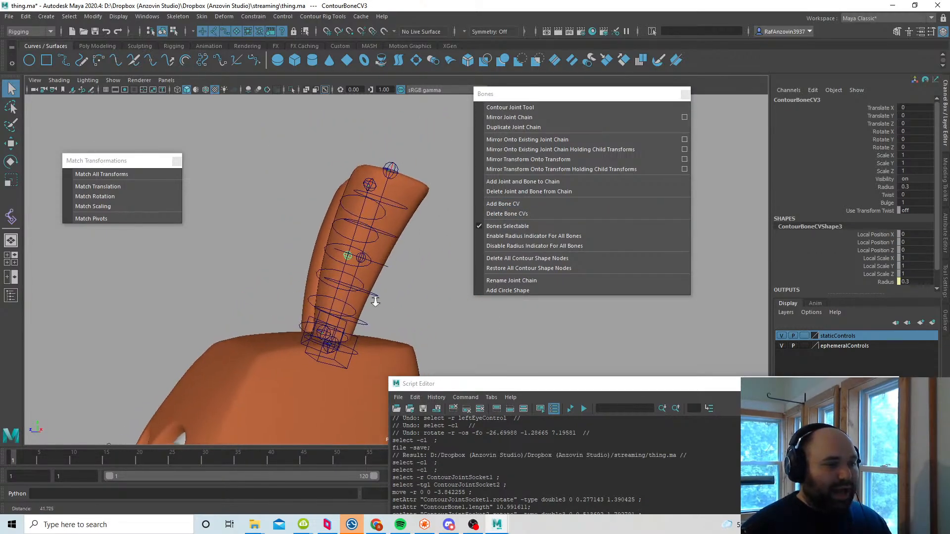
pyautogui.click(372, 265)
pyautogui.click(364, 260)
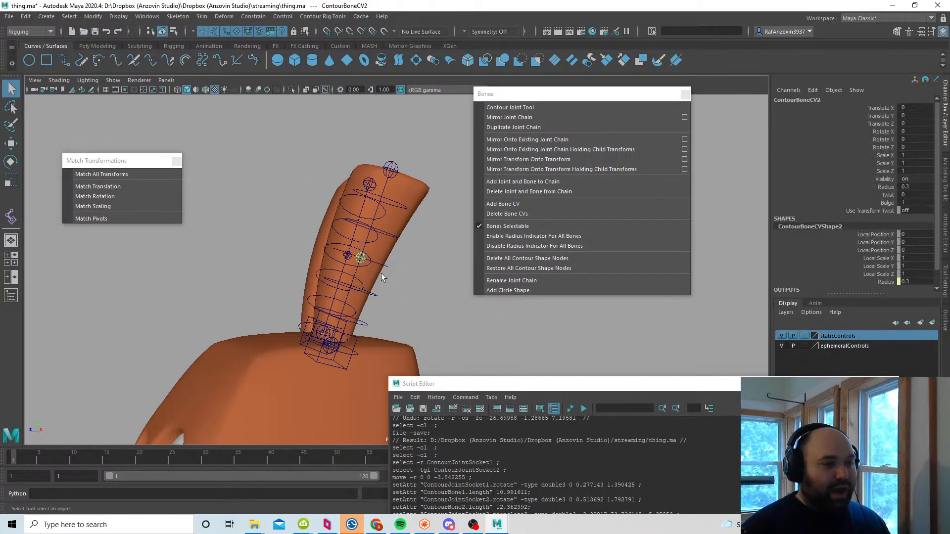
pyautogui.keyDown('alt'); pyautogui.moveTo(364, 264); pyautogui.dragTo(331, 312); pyautogui.keyUp('alt')
pyautogui.keyDown('alt'); pyautogui.moveTo(352, 272); pyautogui.dragTo(400, 306); pyautogui.keyUp('alt')
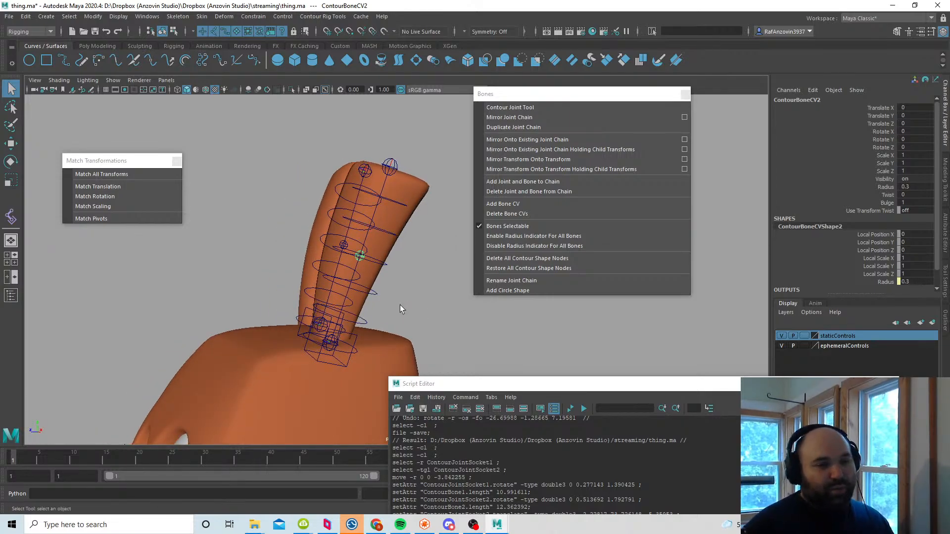
pyautogui.press('Up')
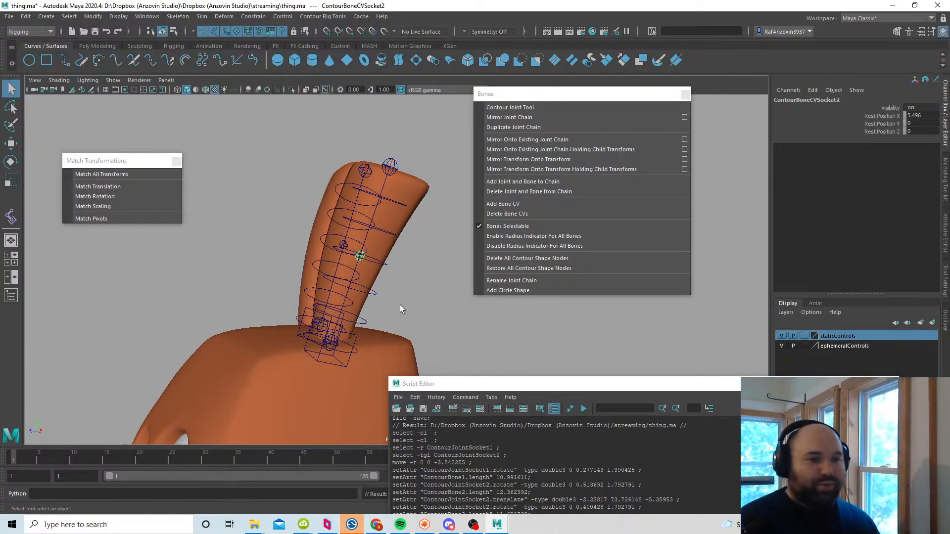
pyautogui.click(361, 259)
pyautogui.press('Up')
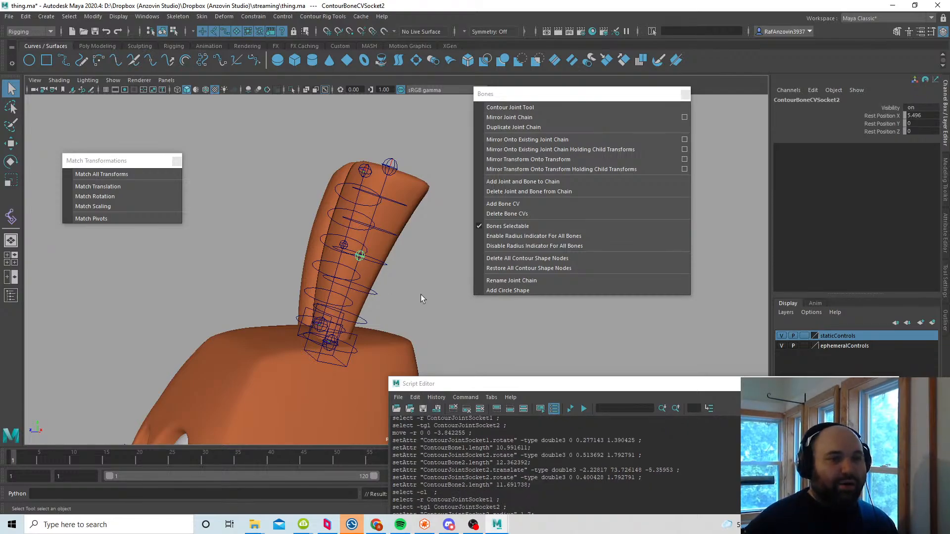
# Step: Expand the ear chain's hierarchy to examine the CV beneath ContourBoneCVSocket2, and reselect that socket to view its rest position attributes
pyautogui.click(946, 324)
pyautogui.rightClick(769, 162)
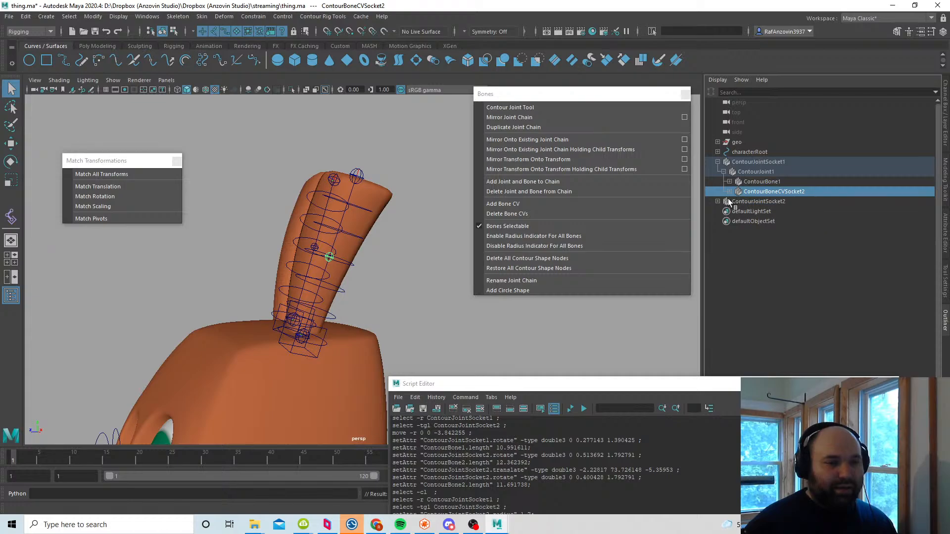
pyautogui.click(730, 192)
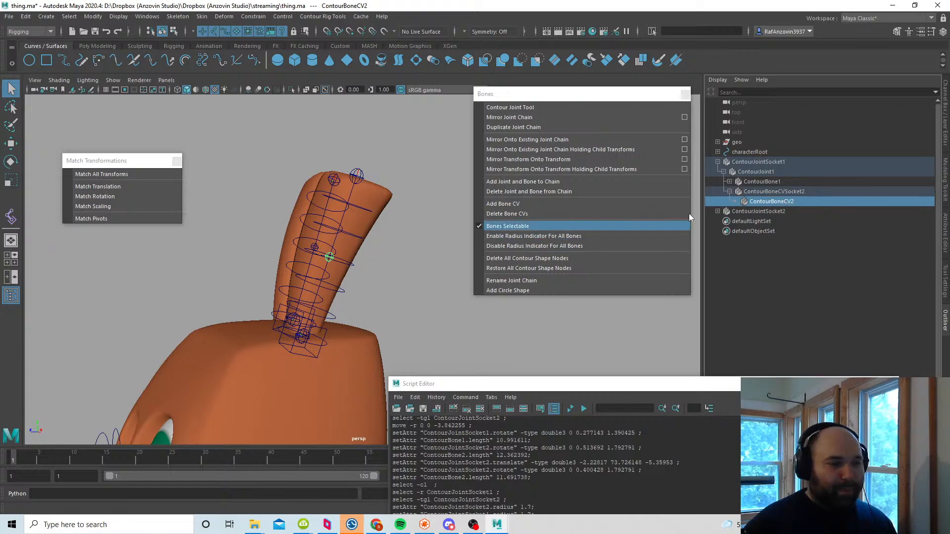
pyautogui.click(945, 133)
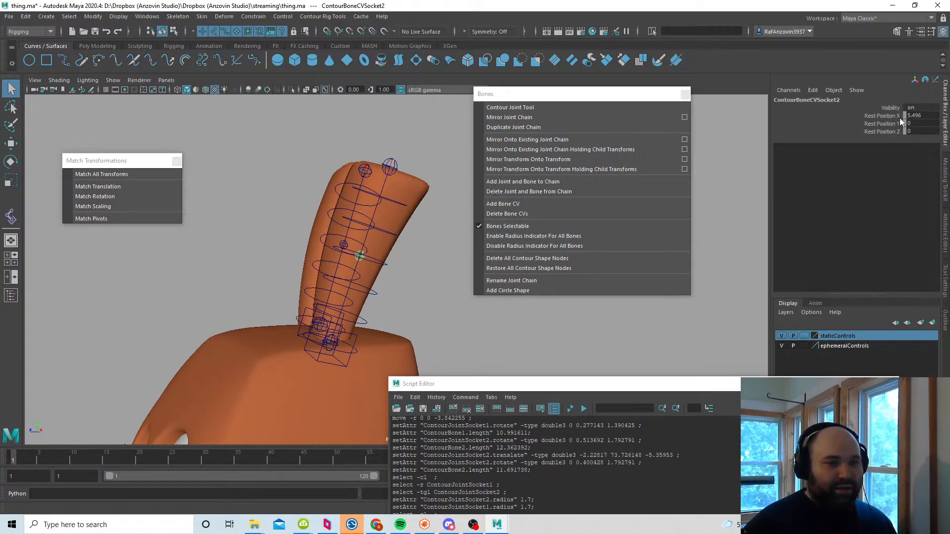
pyautogui.keyDown('alt'); pyautogui.moveTo(411, 297); pyautogui.dragTo(422, 307); pyautogui.keyUp('alt')
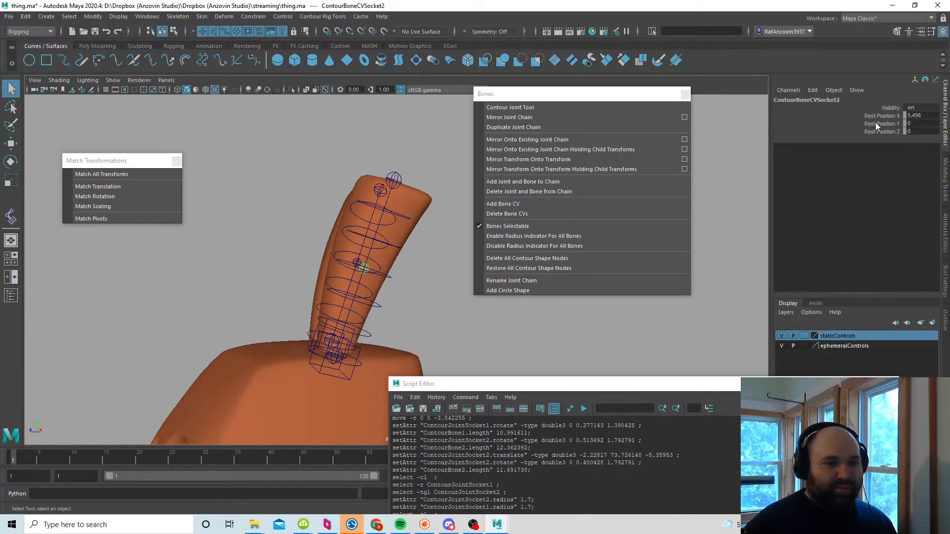
# Step: Try offsetting Rest Position Y of the selected bone CV socket, check the ear bone's curvature, and undo the offset
pyautogui.click(888, 122)
pyautogui.moveTo(428, 286); pyautogui.dragTo(431, 288, button='middle')
pyautogui.keyDown('alt'); pyautogui.moveTo(395, 309); pyautogui.dragTo(474, 315); pyautogui.keyUp('alt')
pyautogui.hotkey('ctrl', 'z')
# Step: Set Rest Position Z of the selected bone CV socket to 0.2 to curve the ear bone
pyautogui.click(883, 132)
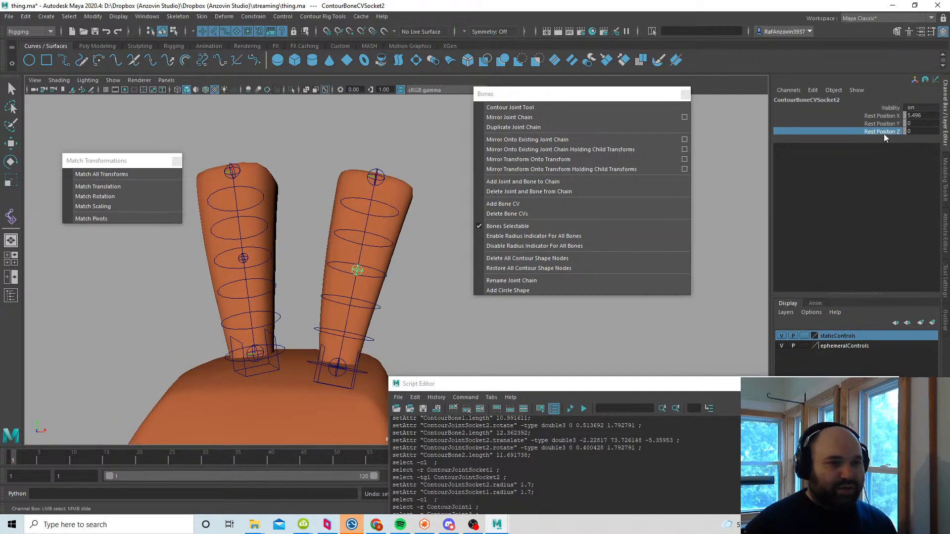
pyautogui.keyDown('alt'); pyautogui.moveTo(403, 316); pyautogui.dragTo(348, 316); pyautogui.keyUp('alt')
pyautogui.moveTo(446, 315); pyautogui.dragTo(447, 315, button='middle')
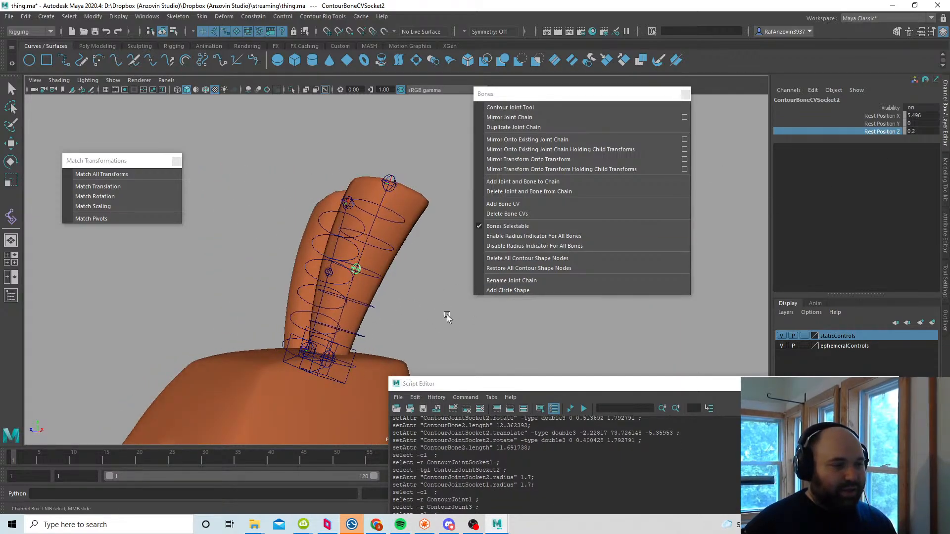
# Step: Set Rest Position Z of the selected bone CV socket to 0.5 to increase the ear bone's curve
pyautogui.keyDown('alt'); pyautogui.moveTo(352, 316); pyautogui.dragTo(385, 315); pyautogui.keyUp('alt')
pyautogui.moveTo(450, 315); pyautogui.dragTo(455, 316, button='middle')
pyautogui.click(423, 319)
# Step: Select the other ear's middle CV, move up to its parent socket and set Rest Position Z to 0.7
pyautogui.keyDown('alt'); pyautogui.moveTo(423, 319); pyautogui.dragTo(318, 290); pyautogui.keyUp('alt')
pyautogui.click(292, 258)
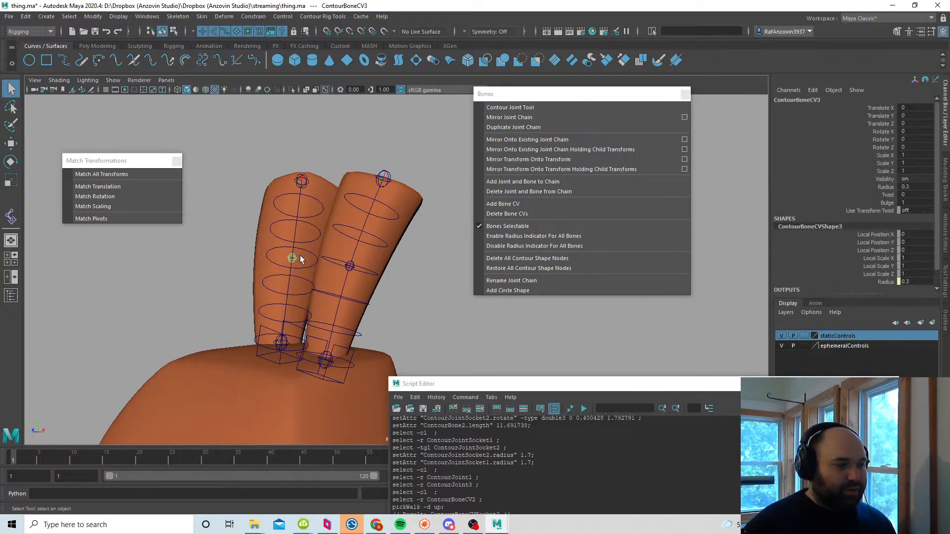
pyautogui.press('Up')
pyautogui.click(881, 131)
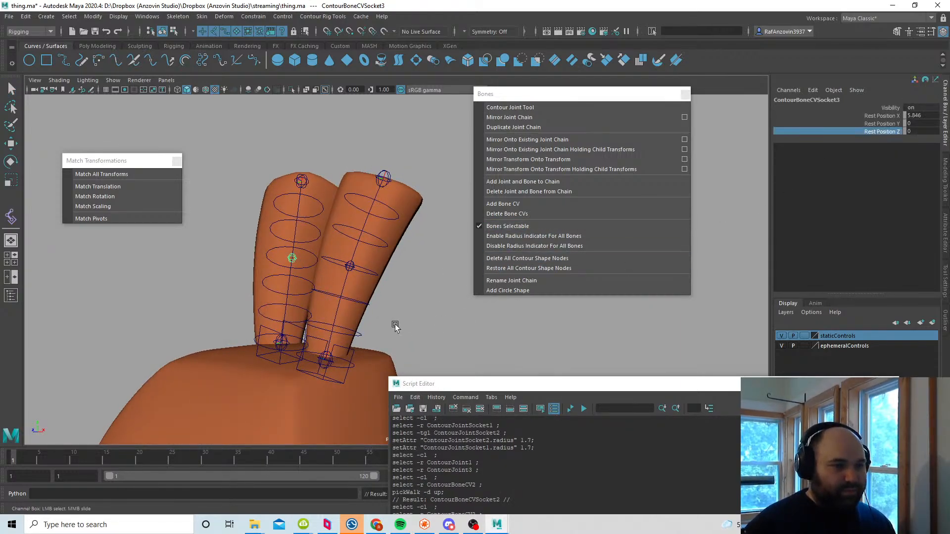
pyautogui.moveTo(392, 324); pyautogui.dragTo(427, 313, button='middle')
pyautogui.keyDown('alt'); pyautogui.moveTo(426, 312); pyautogui.dragTo(443, 315); pyautogui.keyUp('alt')
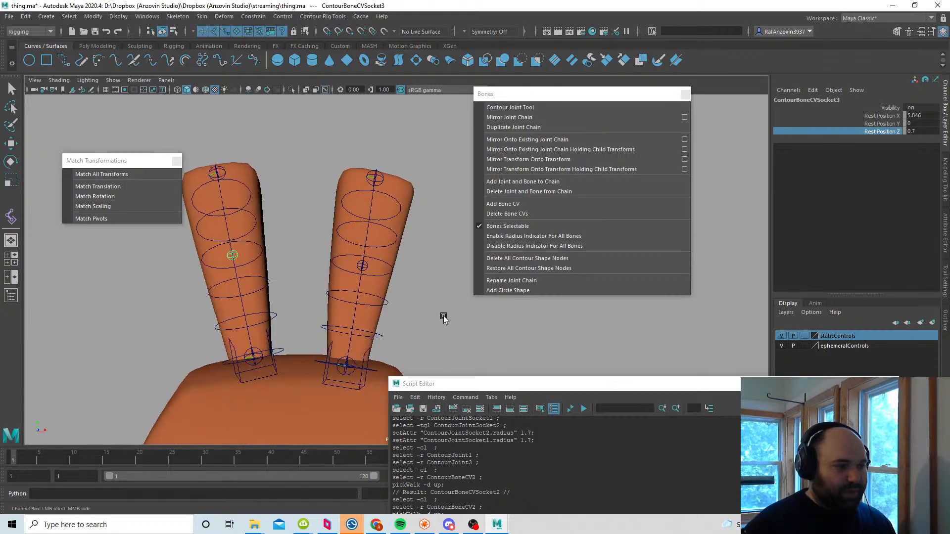
pyautogui.click(443, 315)
pyautogui.click(328, 385)
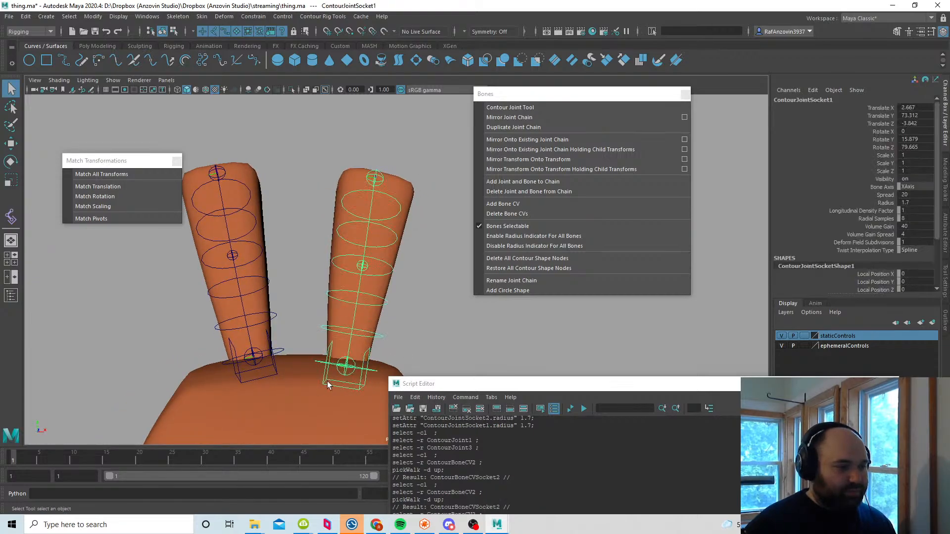
pyautogui.click(366, 322)
pyautogui.click(418, 334)
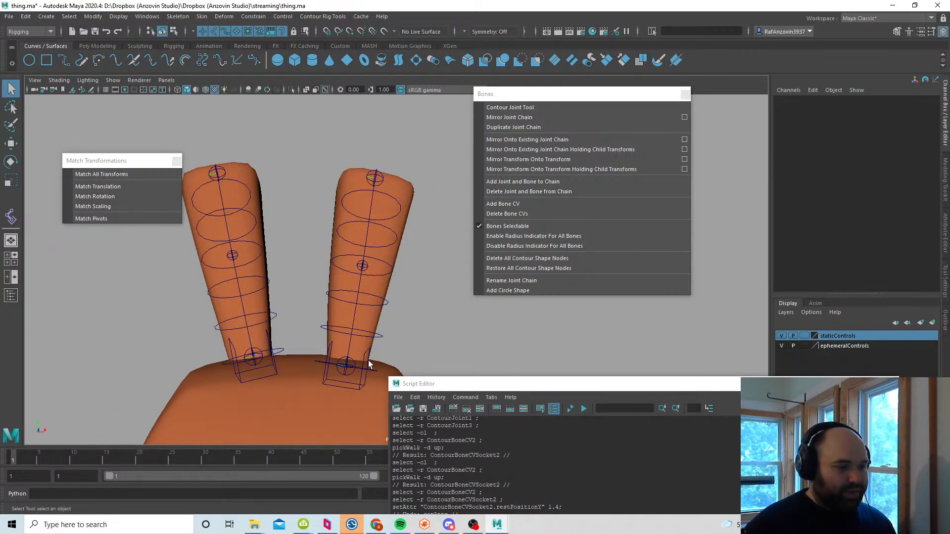
# Step: Bind the contour deformer to leftEar_mesh using the left ear's joint chain, and keep the Deform commands open as a floating window
pyautogui.click(368, 360)
pyautogui.keyDown('shift'); pyautogui.click(369, 326); pyautogui.keyUp('shift')
pyautogui.scroll(-3, 407, 315)
pyautogui.keyDown('alt'); pyautogui.moveTo(408, 316); pyautogui.dragTo(453, 328); pyautogui.keyUp('alt')
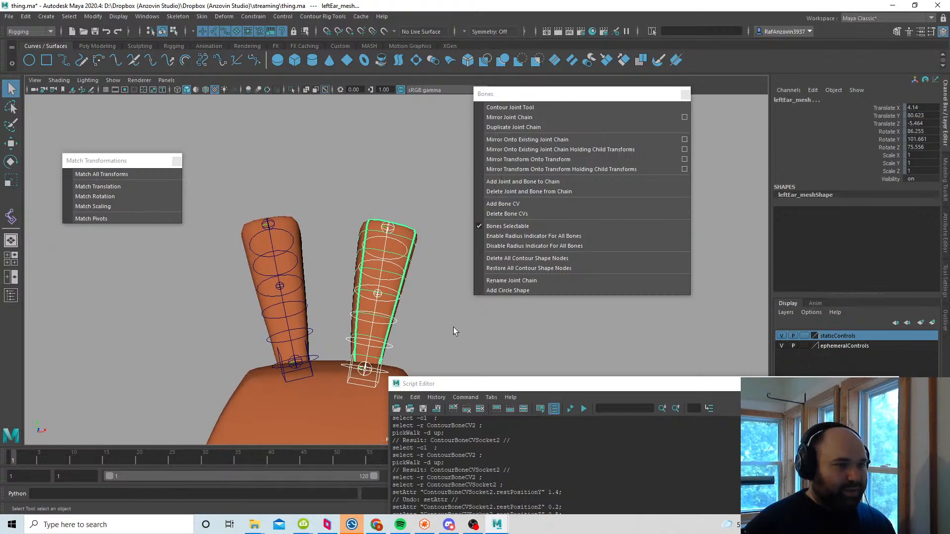
pyautogui.click(322, 16)
pyautogui.moveTo(360, 43)
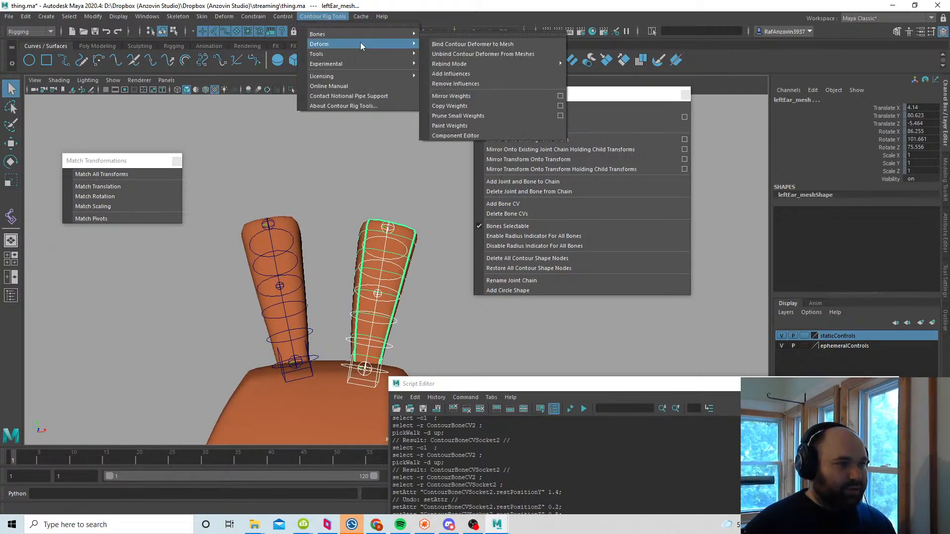
pyautogui.click(456, 32)
# Step: Bind the contour deformer to rightEar_mesh using the right ear's joint chain
pyautogui.click(315, 367)
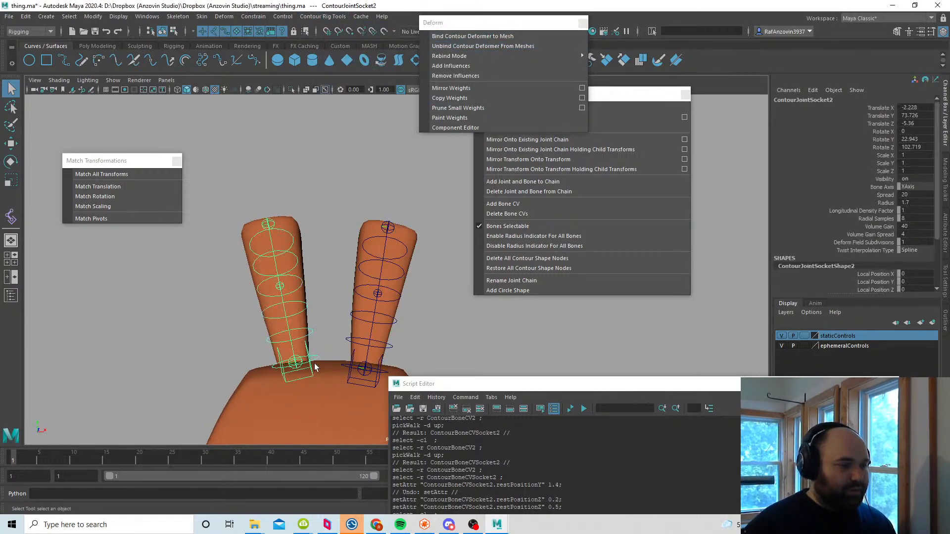
pyautogui.click(303, 300)
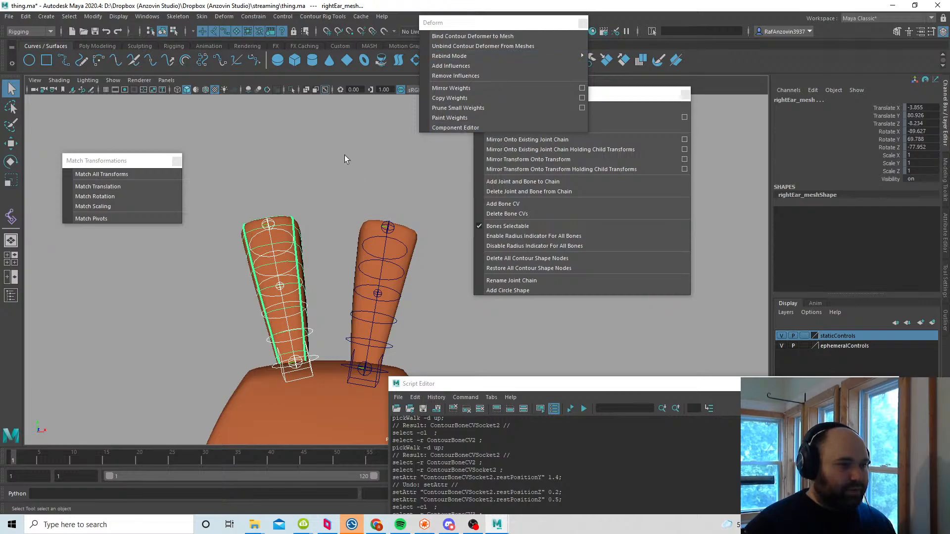
pyautogui.click(479, 37)
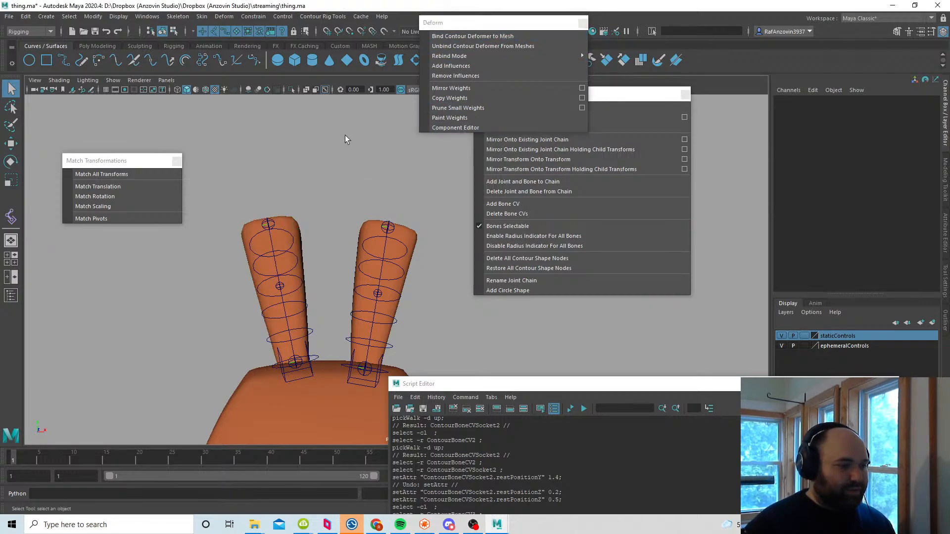
# Step: Try moving the left ear's middle bone CV to test the mesh deformation from several angles, undoing each move
pyautogui.click(380, 295)
pyautogui.press('w')
pyautogui.keyDown('alt'); pyautogui.moveTo(416, 317); pyautogui.dragTo(328, 295); pyautogui.keyUp('alt')
pyautogui.hotkey('ctrl', 'z')
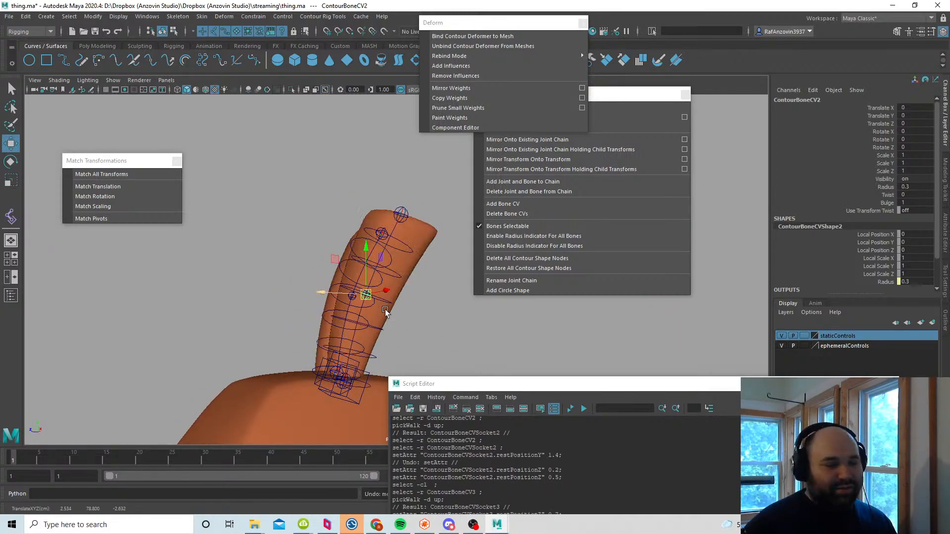
pyautogui.click(292, 335)
pyautogui.keyDown('alt'); pyautogui.moveTo(292, 334); pyautogui.dragTo(408, 309); pyautogui.keyUp('alt')
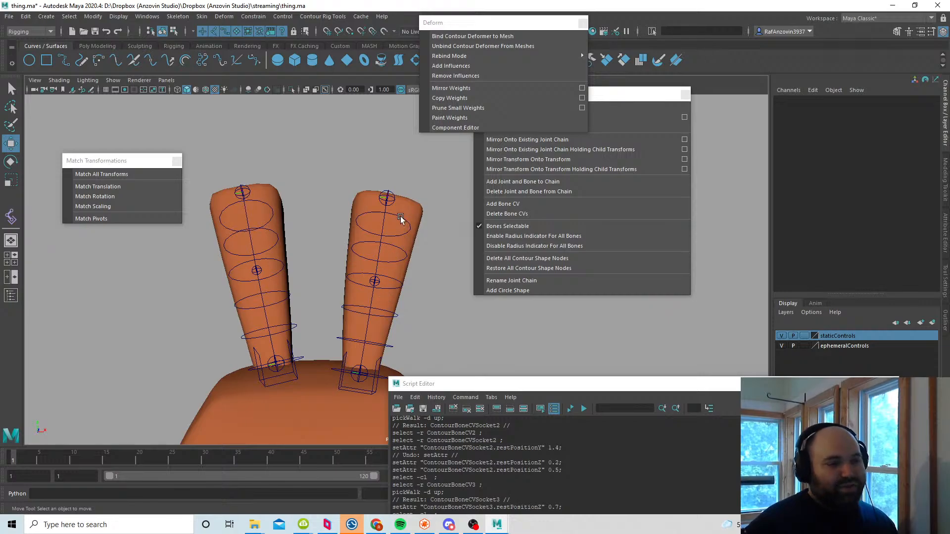
pyautogui.keyDown('alt'); pyautogui.moveTo(400, 218); pyautogui.dragTo(391, 299); pyautogui.keyUp('alt')
pyautogui.click(391, 298)
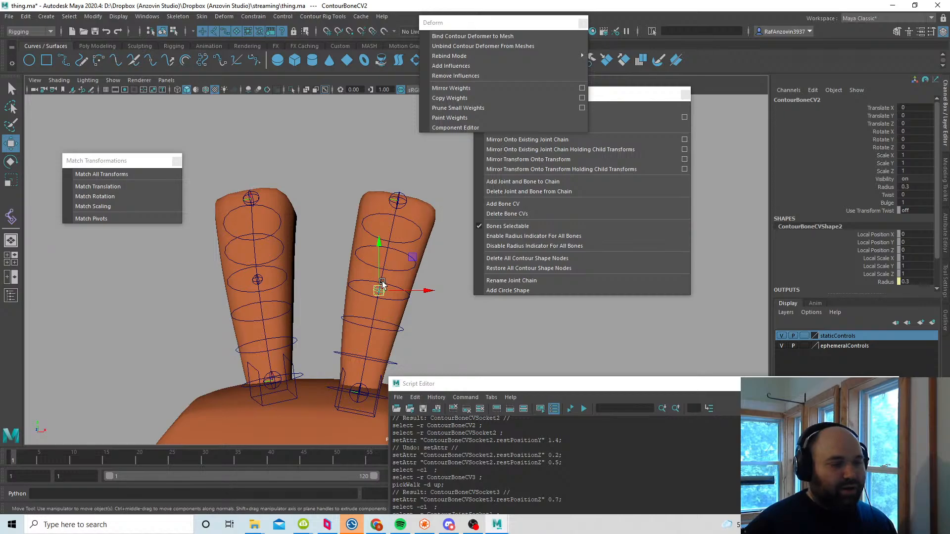
pyautogui.moveTo(384, 291)
pyautogui.mouseDown()
pyautogui.moveTo(415, 299)
pyautogui.moveTo(399, 297)
pyautogui.mouseUp()
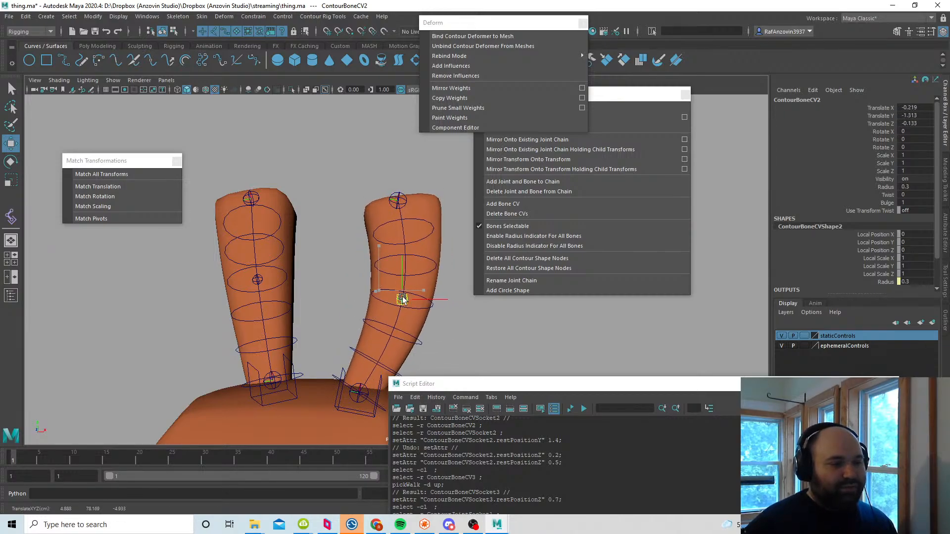
pyautogui.hotkey('ctrl', 'z')
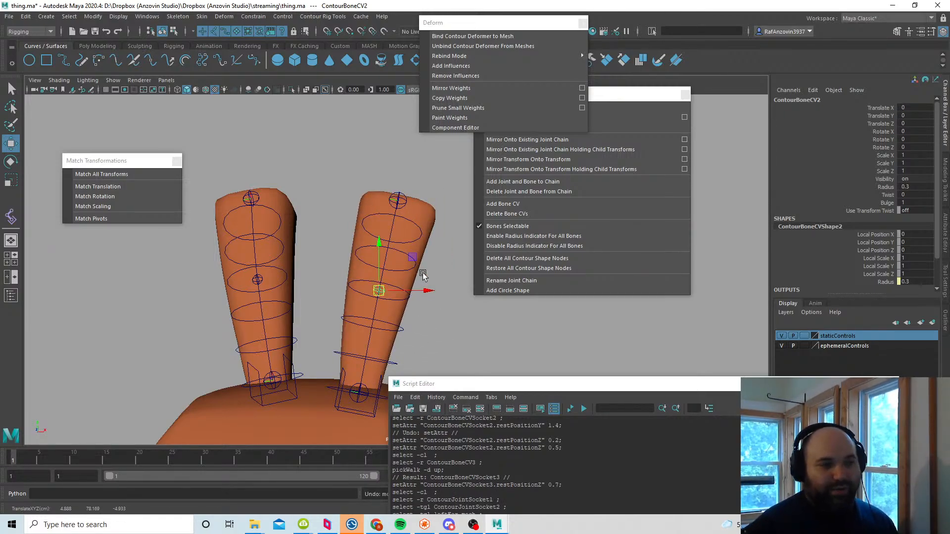
pyautogui.click(424, 309)
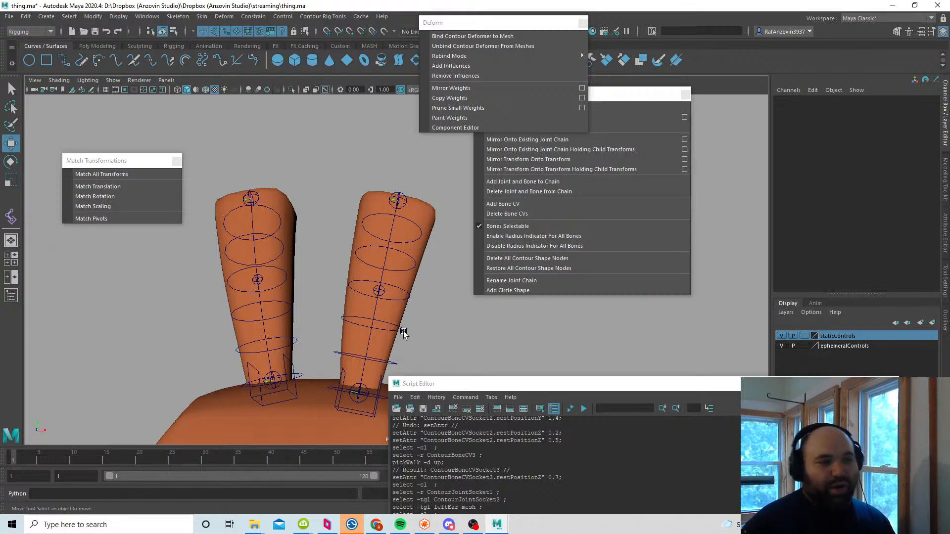
# Step: Save the scene with both ears bound
pyautogui.keyDown('alt'); pyautogui.moveTo(430, 313); pyautogui.dragTo(301, 303, button='right'); pyautogui.keyUp('alt')
pyautogui.keyDown('alt'); pyautogui.moveTo(301, 302); pyautogui.dragTo(439, 322); pyautogui.keyUp('alt')
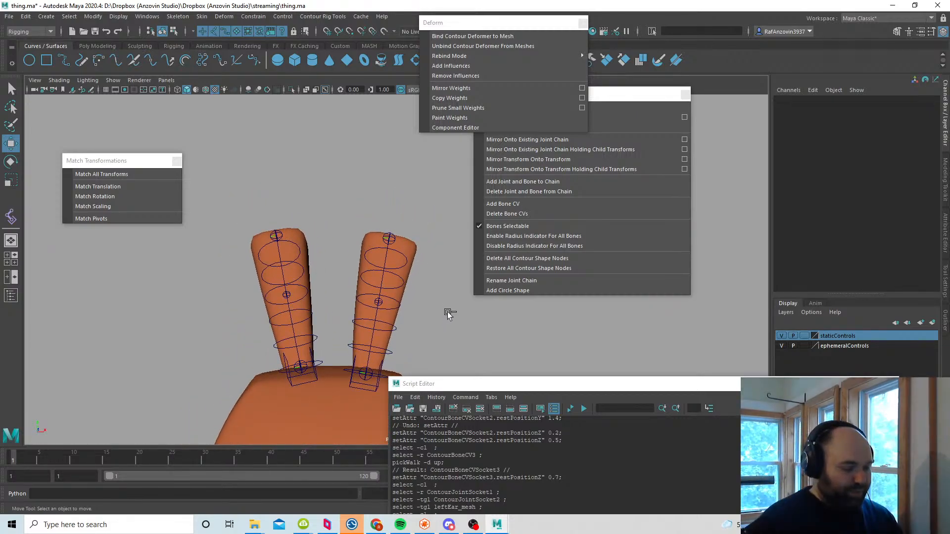
pyautogui.hotkey('ctrl', 's')
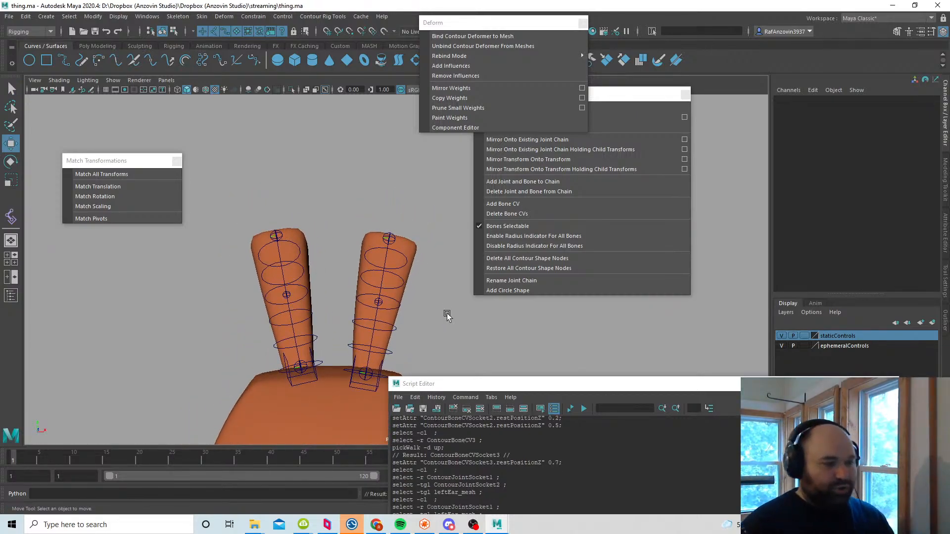
# Step: Rename the right ear's joint chain, starting at ContourJointSocket2, with the prefix rightEar
pyautogui.click(945, 319)
pyautogui.moveTo(694, 384); pyautogui.dragTo(676, 416)
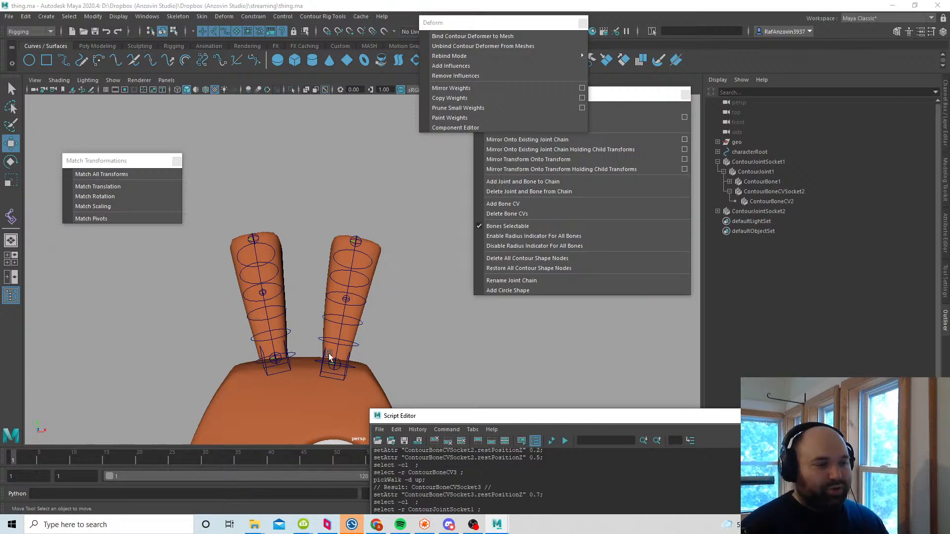
pyautogui.keyDown('ctrl'); pyautogui.click(787, 212); pyautogui.keyUp('ctrl')
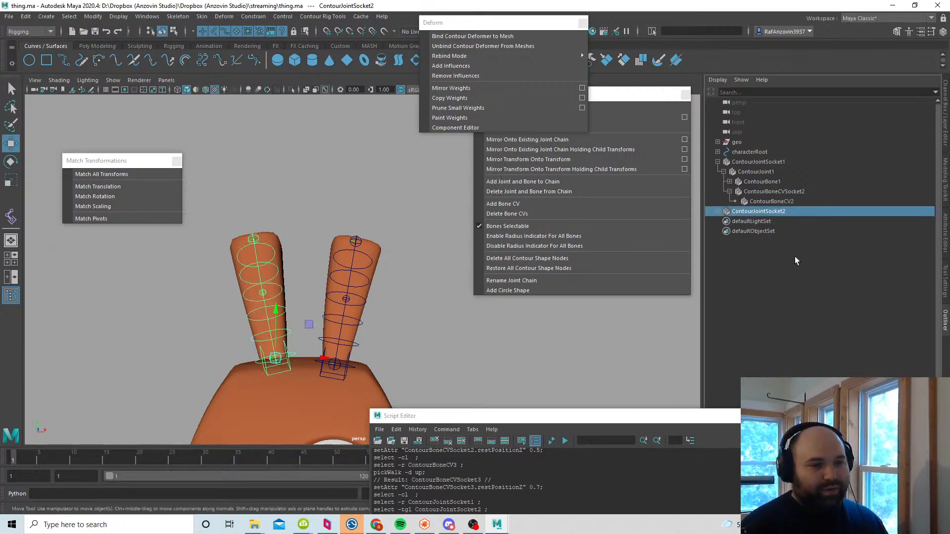
pyautogui.keyDown('alt'); pyautogui.moveTo(437, 328); pyautogui.dragTo(448, 307); pyautogui.keyUp('alt')
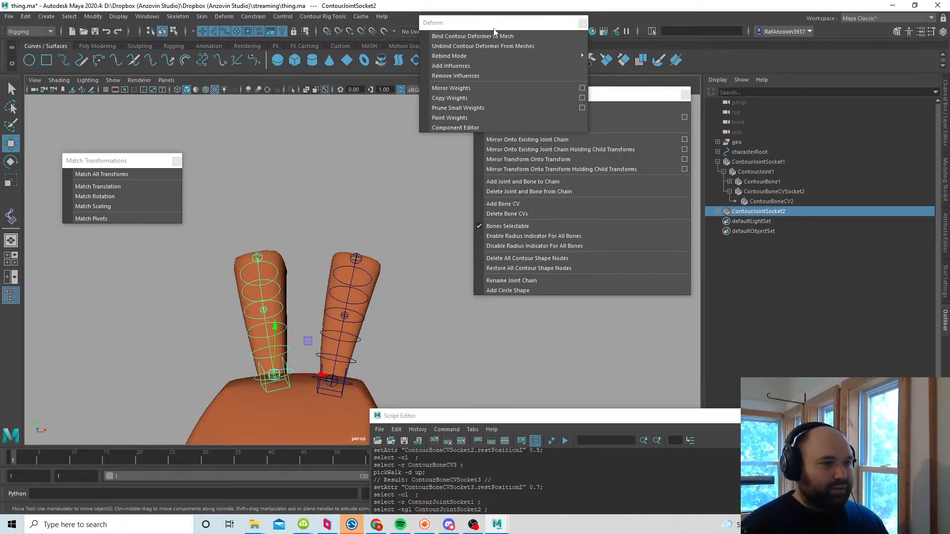
pyautogui.moveTo(492, 26); pyautogui.dragTo(364, 52)
pyautogui.click(542, 280)
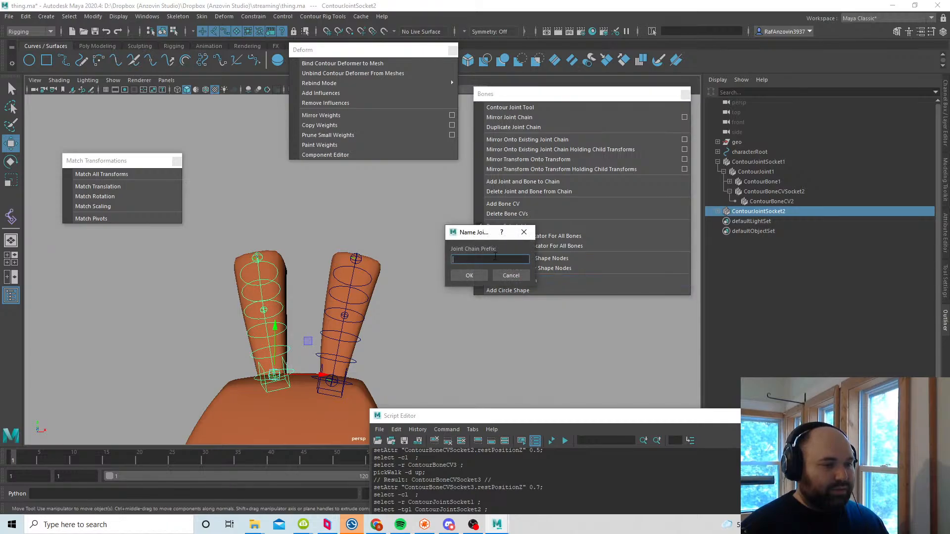
pyautogui.write('right')
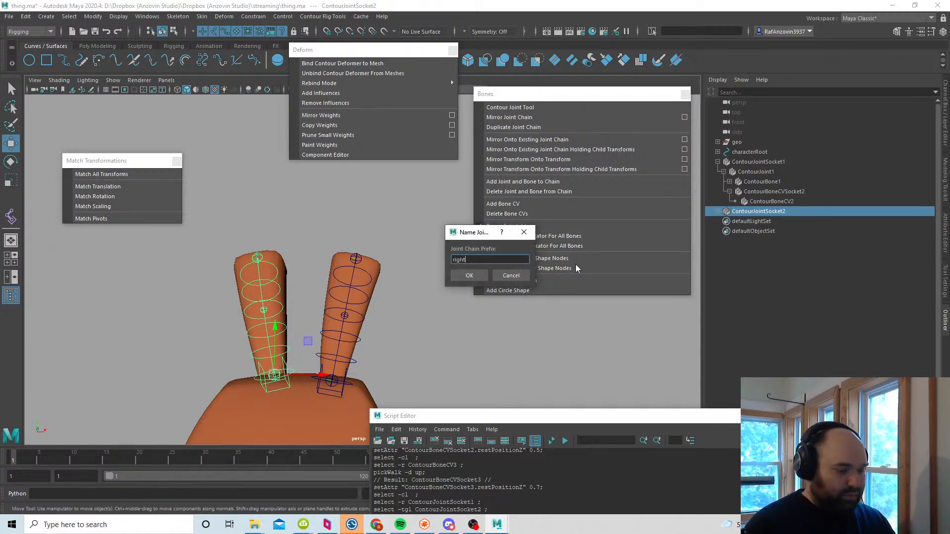
pyautogui.write('Ear')
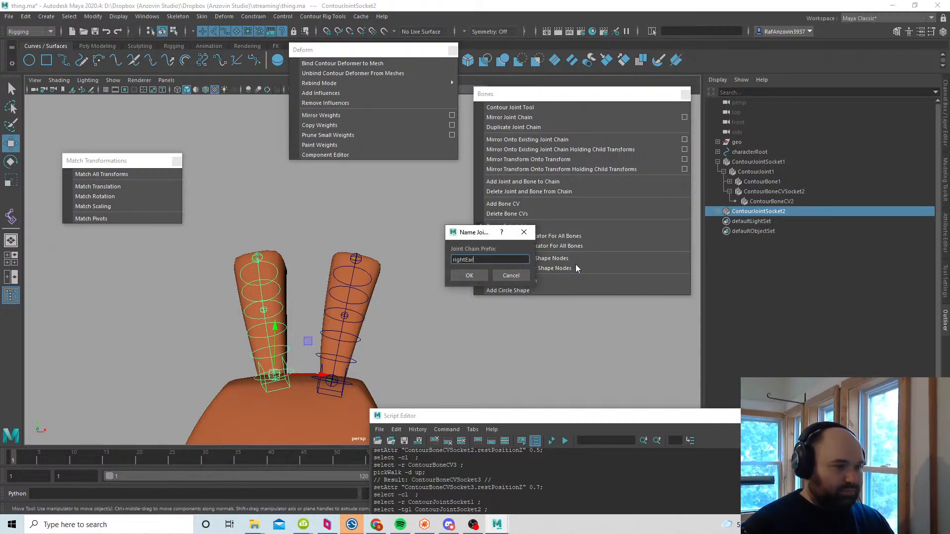
pyautogui.click(470, 275)
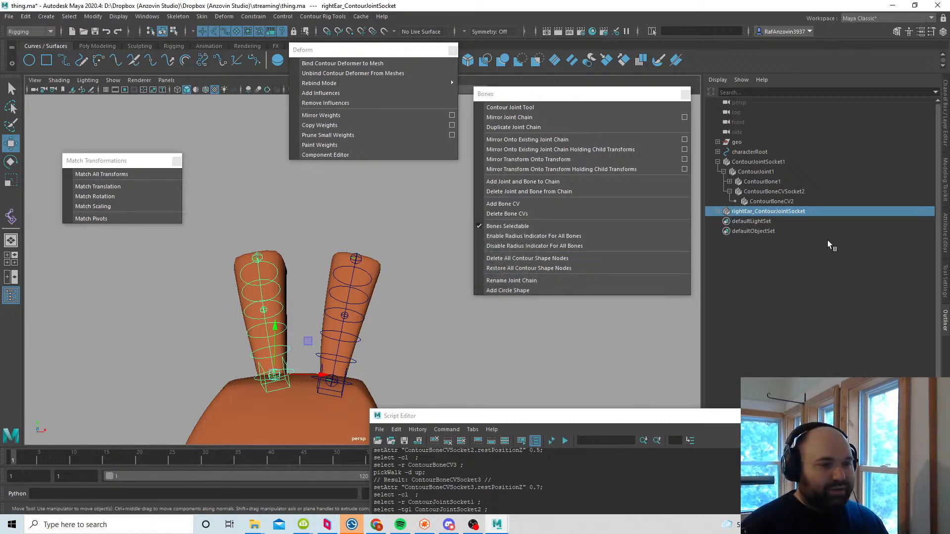
# Step: Rename the left ear's joint chain, starting at ContourJointSocket1, with the prefix leftEar
pyautogui.click(755, 172)
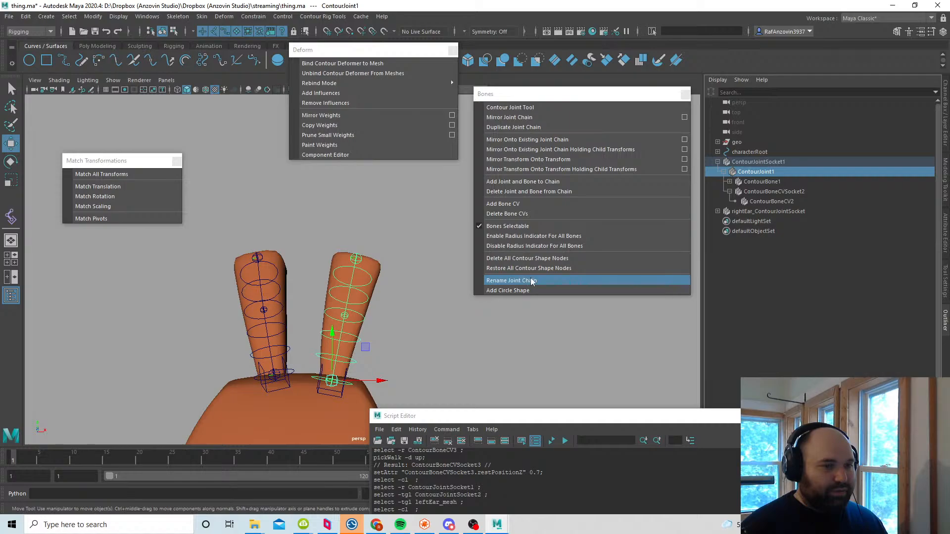
pyautogui.click(775, 163)
pyautogui.click(511, 280)
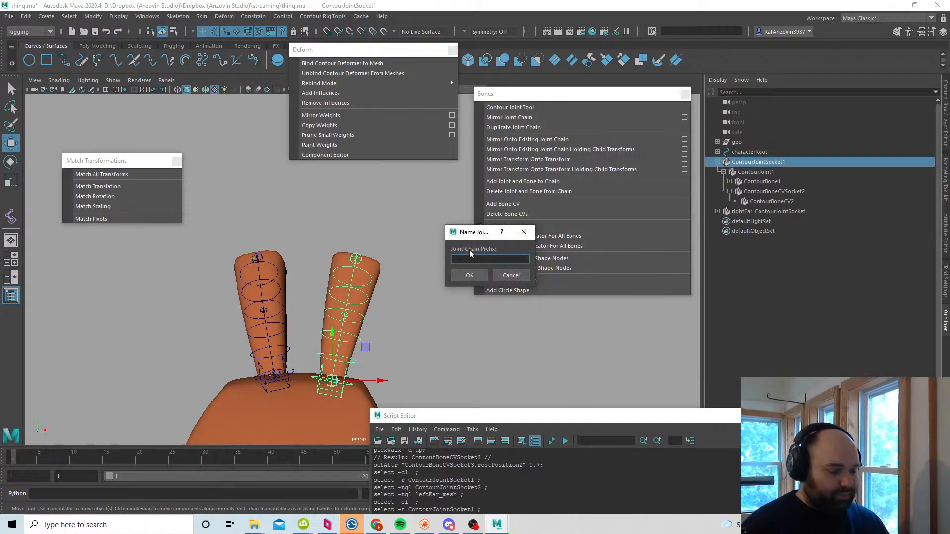
pyautogui.click(482, 274)
pyautogui.click(411, 326)
# Step: Unparent the middle bone CVs of both ears from their sockets to the world level
pyautogui.keyDown('alt'); pyautogui.moveTo(386, 345); pyautogui.dragTo(407, 326, button='middle'); pyautogui.keyUp('alt')
pyautogui.keyDown('alt'); pyautogui.moveTo(406, 326); pyautogui.dragTo(411, 353); pyautogui.keyUp('alt')
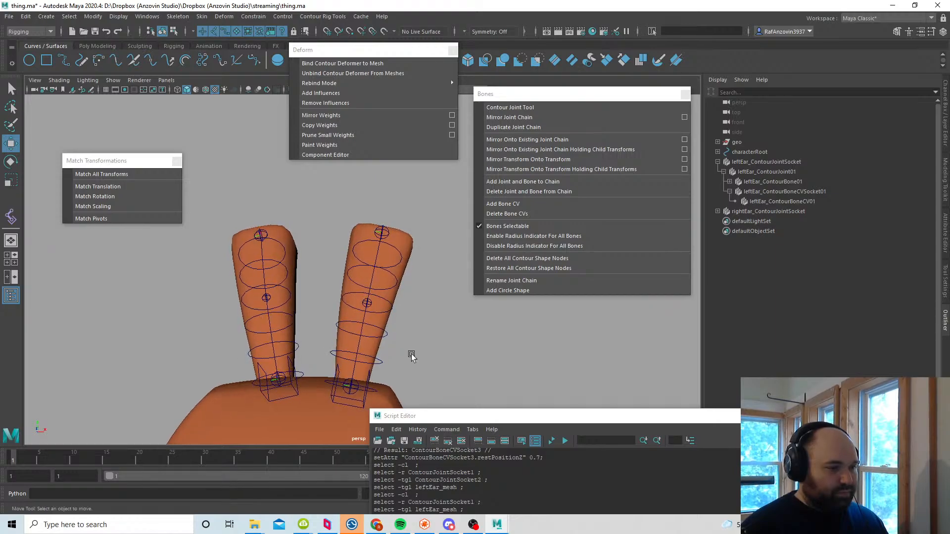
pyautogui.keyDown('alt'); pyautogui.moveTo(411, 353); pyautogui.dragTo(396, 341, button='middle'); pyautogui.keyUp('alt')
pyautogui.keyDown('alt'); pyautogui.moveTo(396, 341); pyautogui.dragTo(401, 337); pyautogui.keyUp('alt')
pyautogui.click(373, 298)
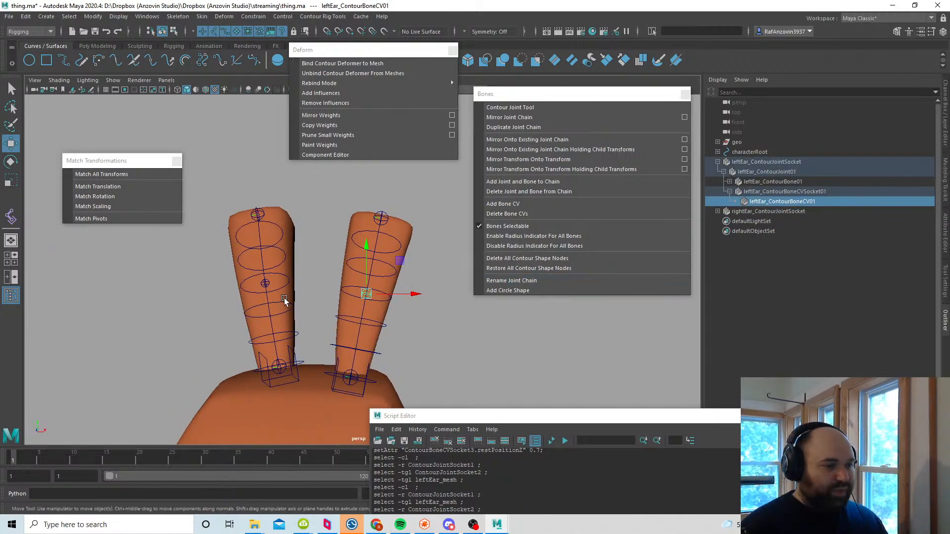
pyautogui.click(268, 284)
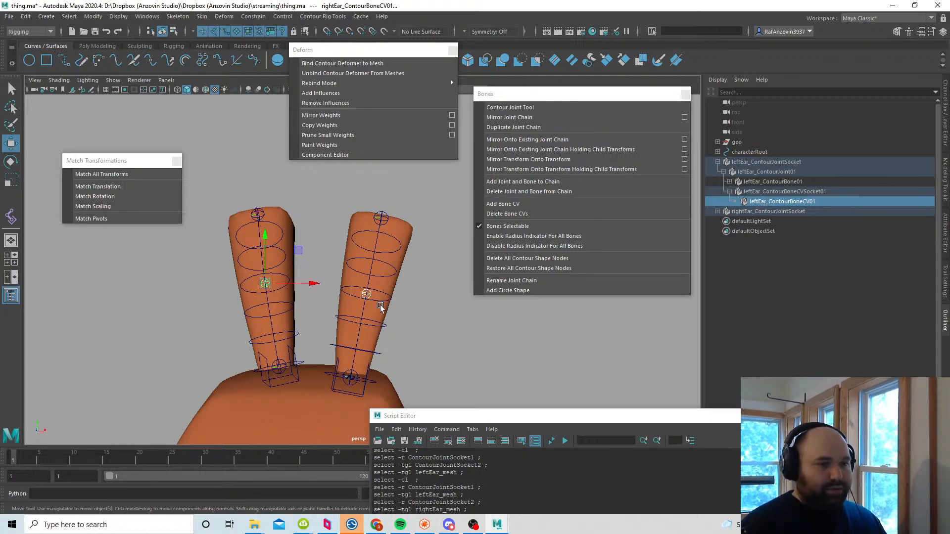
pyautogui.hotkey('shift', 'p')
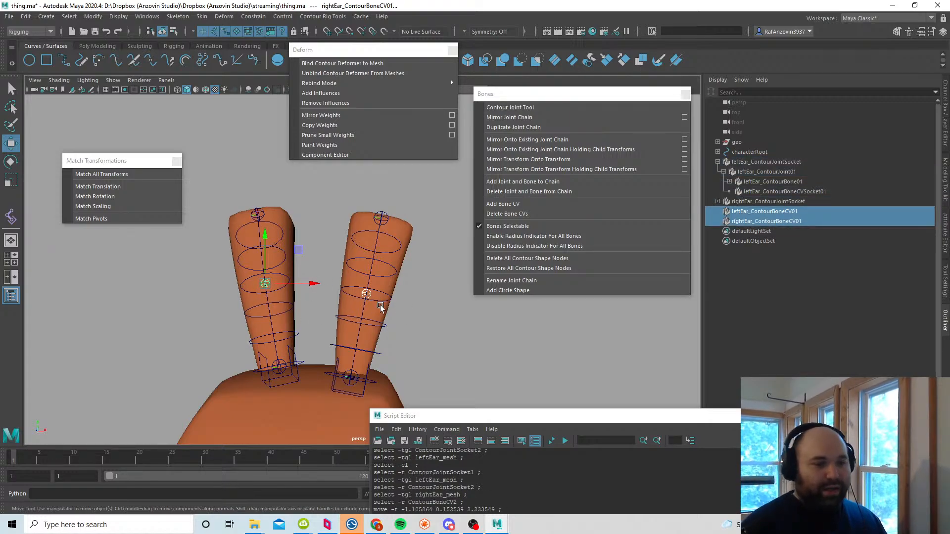
# Step: Run the buffer_this script on the two selected ear bone CVs to give each a parent buffer transform
pyautogui.moveTo(592, 417); pyautogui.dragTo(604, 100)
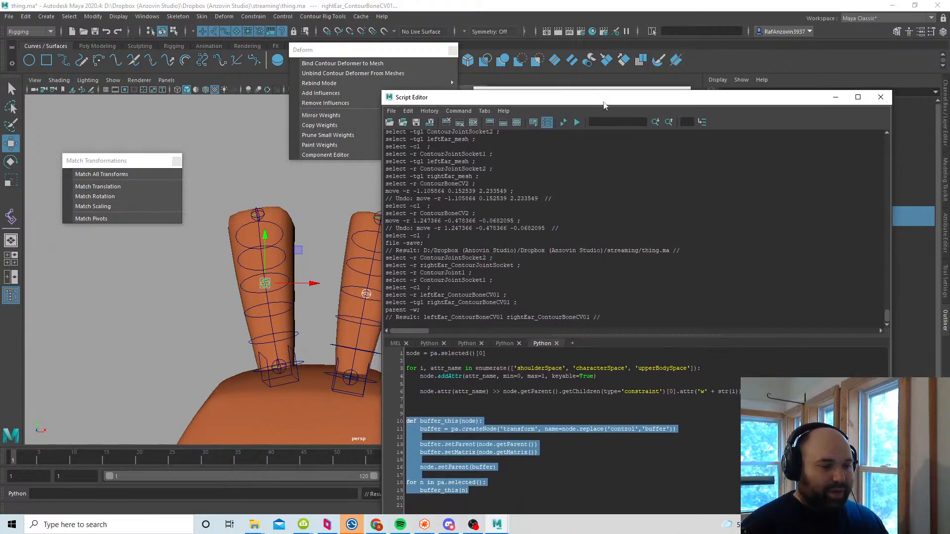
pyautogui.moveTo(473, 491); pyautogui.dragTo(406, 421)
pyautogui.hotkey('ctrl', 'Return')
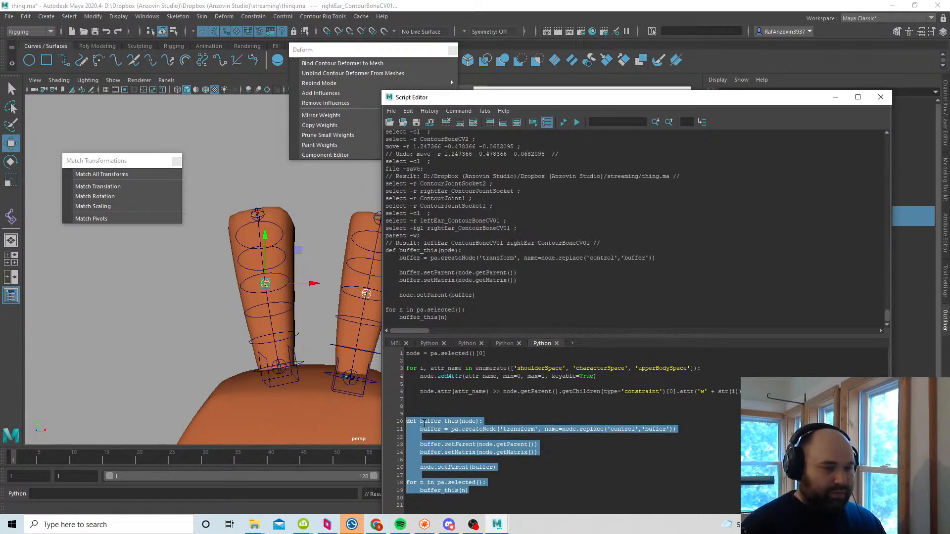
pyautogui.moveTo(612, 101); pyautogui.dragTo(624, 396)
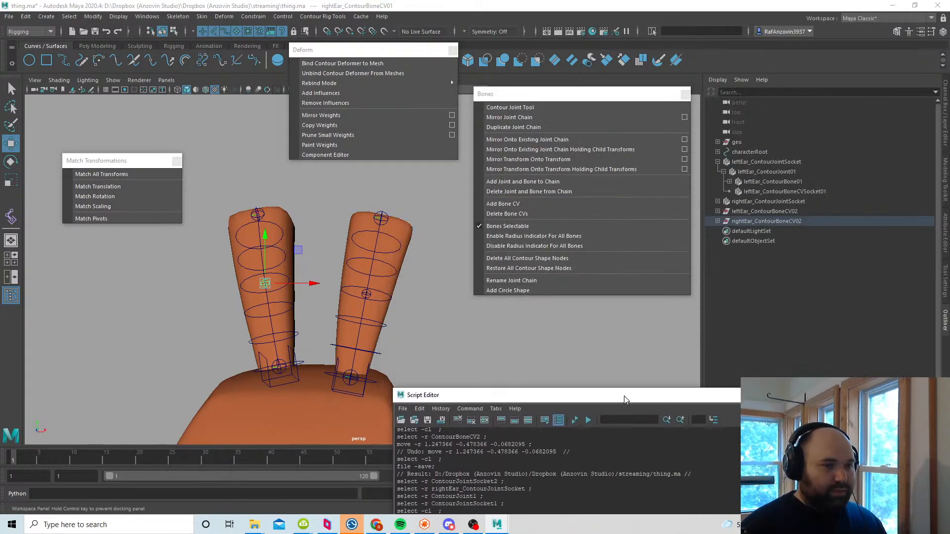
# Step: Unparent the tip joints leftEar_ContourJoint02 and rightEar_ContourJoint02 to the world level
pyautogui.click(381, 215)
pyautogui.keyDown('shift'); pyautogui.click(259, 211); pyautogui.keyUp('shift')
pyautogui.hotkey('shift', 'p')
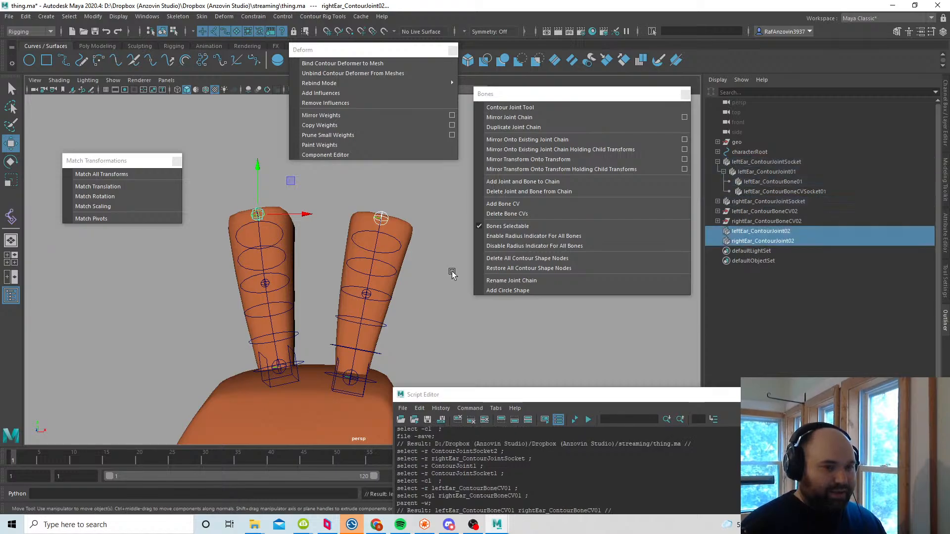
# Step: Run the buffer_this loop on the two selected ear tip joints to give each a parent buffer transform
pyautogui.moveTo(645, 401); pyautogui.dragTo(642, 110)
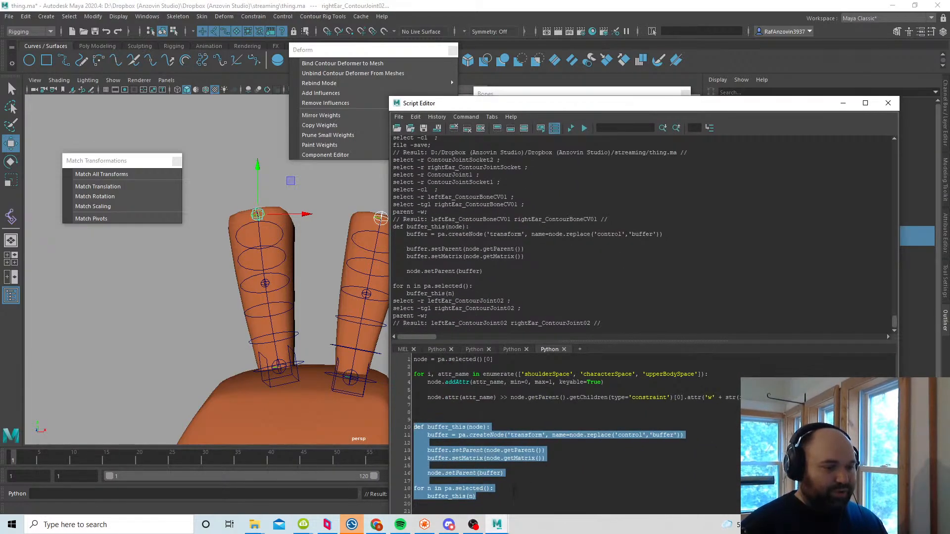
pyautogui.moveTo(475, 496); pyautogui.dragTo(396, 487)
pyautogui.hotkey('ctrl', 'Return')
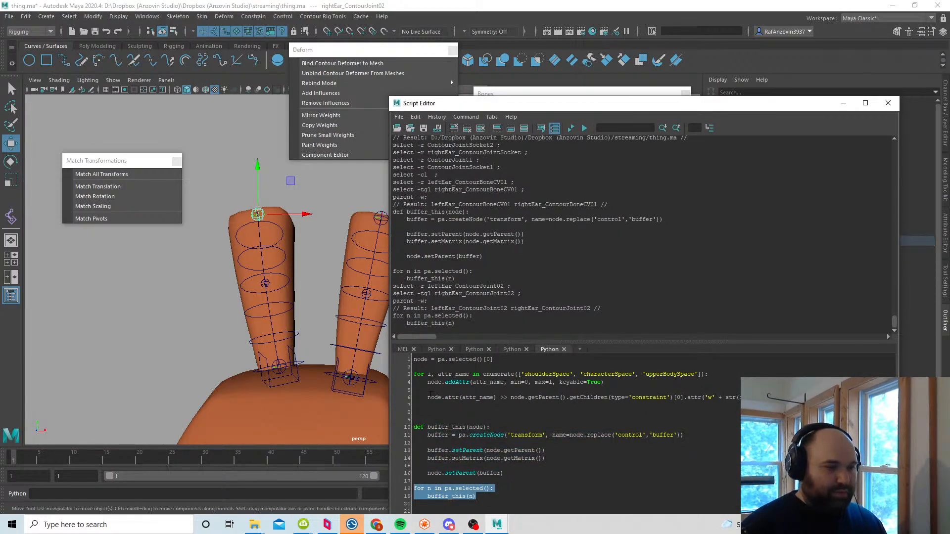
pyautogui.click(843, 103)
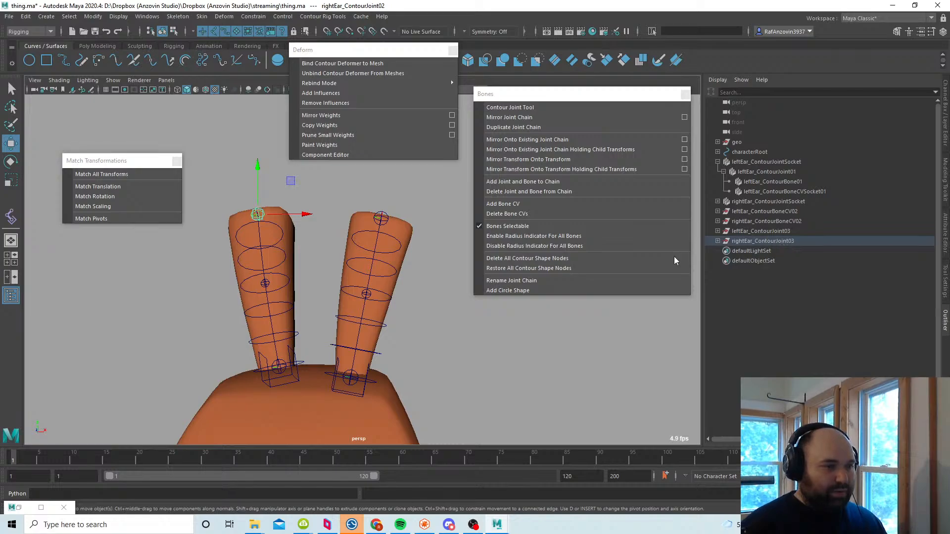
# Step: Parent the right ear's tip joint buffer under its middle bone CV, and that CV's buffer under the ear's base joint
pyautogui.click(765, 240)
pyautogui.scroll(4, 422, 322)
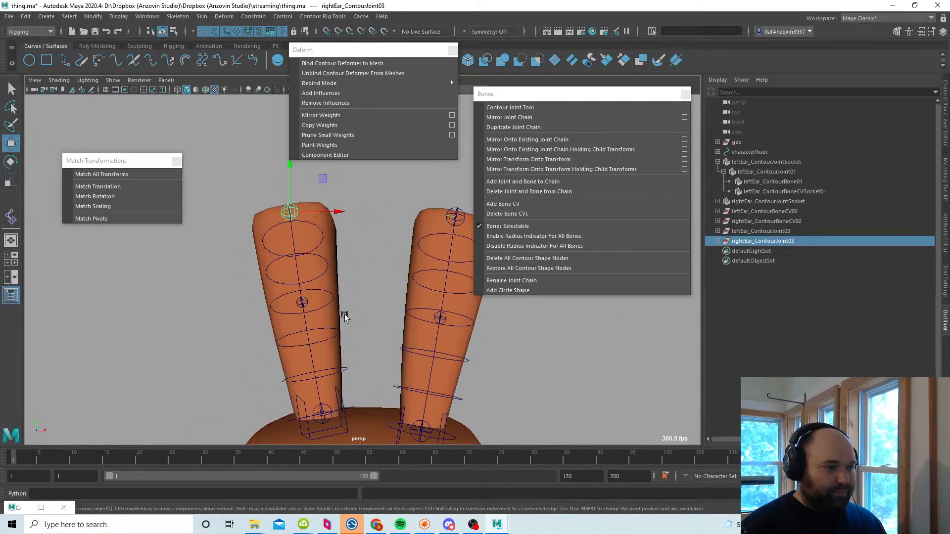
pyautogui.click(302, 302)
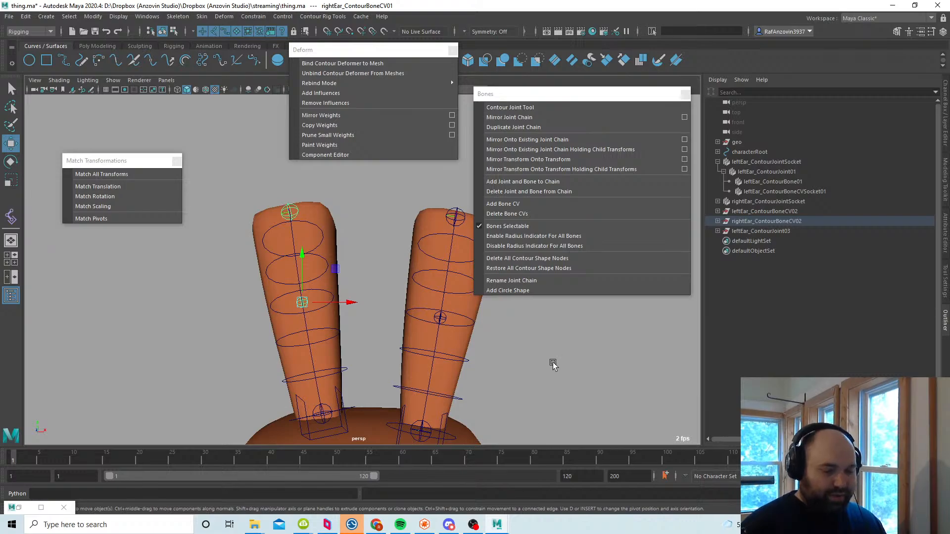
pyautogui.press('Up')
pyautogui.keyDown('alt'); pyautogui.moveTo(398, 378); pyautogui.dragTo(401, 356, button='middle'); pyautogui.keyUp('alt')
pyautogui.keyDown('shift'); pyautogui.click(325, 387); pyautogui.keyUp('shift')
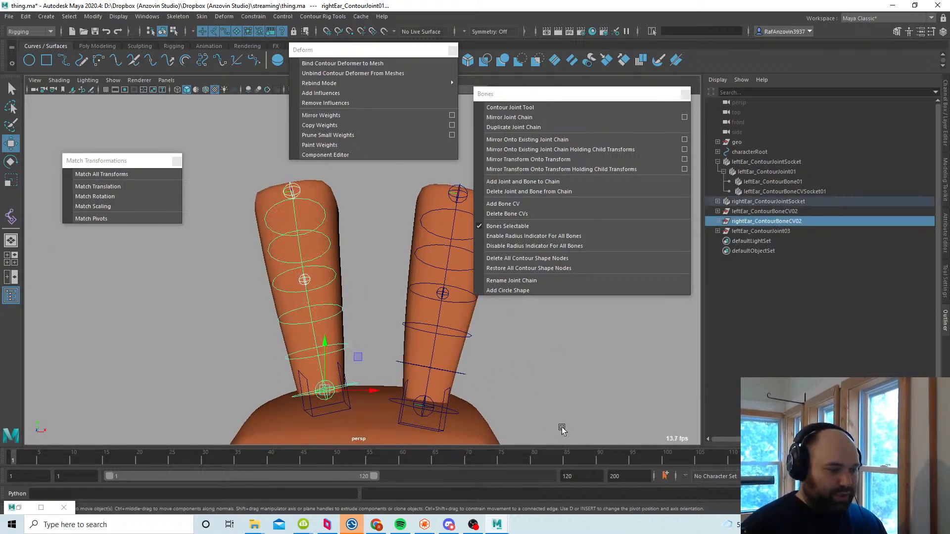
pyautogui.press('p')
pyautogui.keyDown('alt'); pyautogui.moveTo(558, 388); pyautogui.dragTo(500, 394, button='middle'); pyautogui.keyUp('alt')
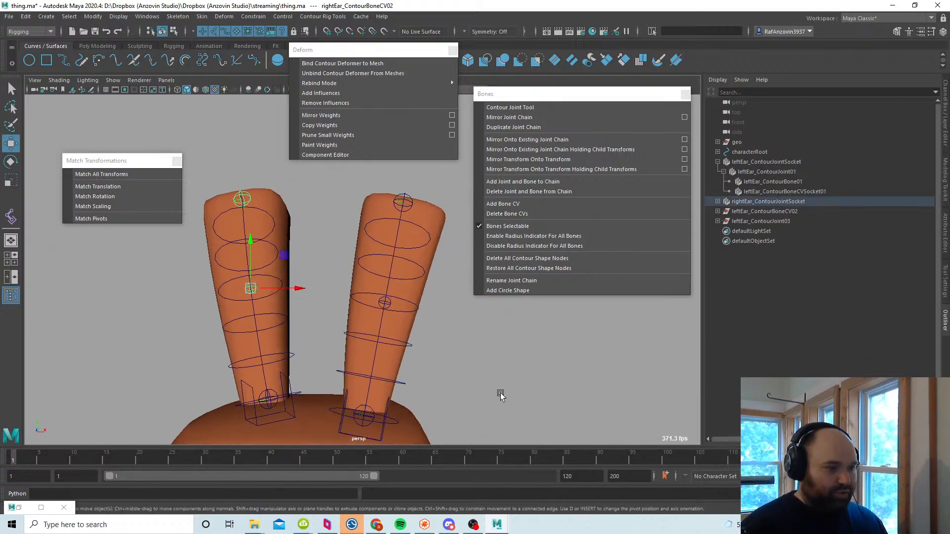
# Step: Parent the left ear's middle bone CV buffer under its base joint, and the tip joint buffer under the middle bone CV
pyautogui.click(390, 304)
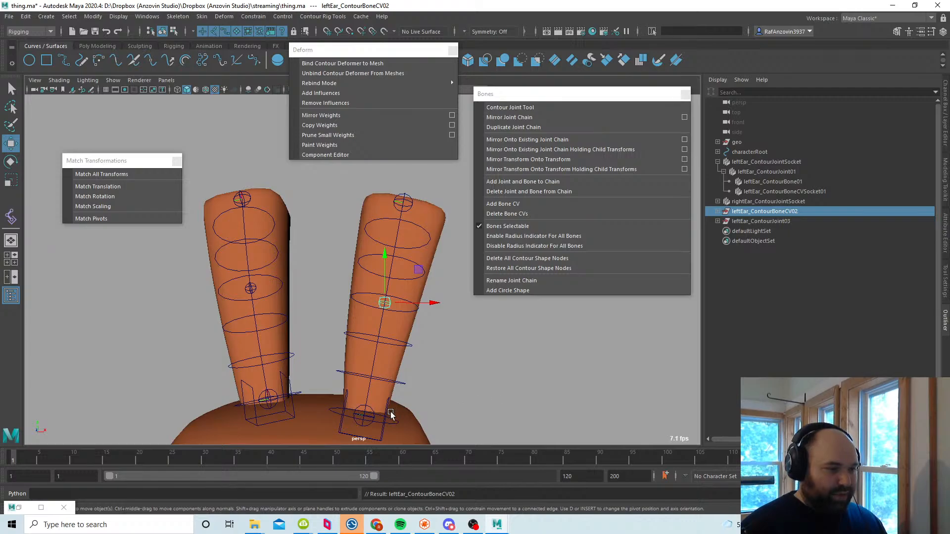
pyautogui.keyDown('shift'); pyautogui.click(370, 409); pyautogui.keyUp('shift')
pyautogui.press('p')
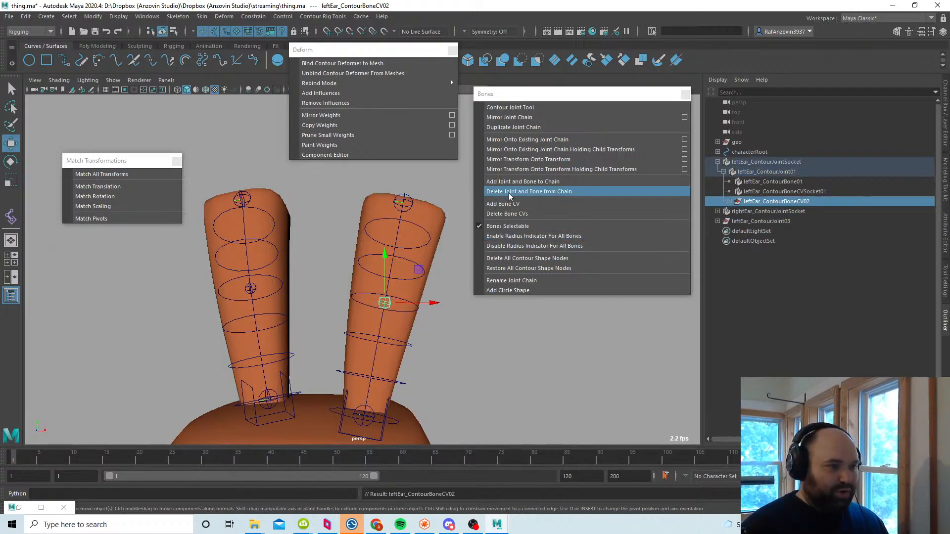
pyautogui.click(408, 199)
pyautogui.press('Up')
pyautogui.click(587, 246)
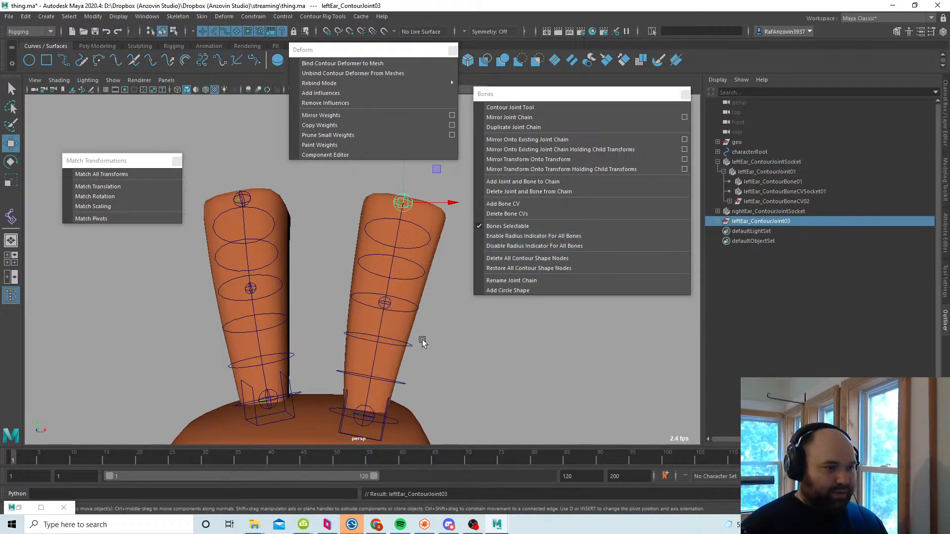
pyautogui.click(386, 303)
pyautogui.press('p')
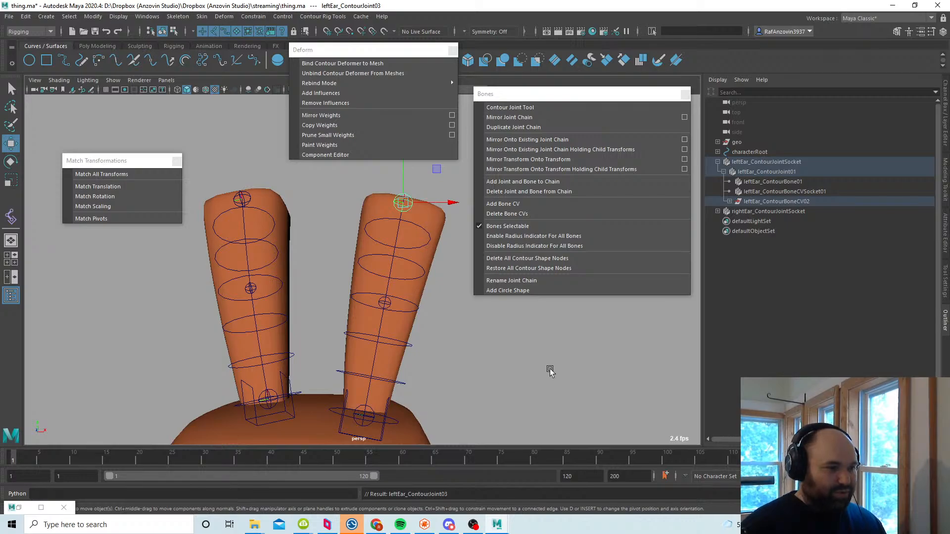
# Step: Try rotating leftEar_ContourBoneCV01 to test the ear's bend, undoing each test rotation
pyautogui.click(553, 367)
pyautogui.keyDown('alt'); pyautogui.moveTo(589, 365); pyautogui.dragTo(519, 358, button='right'); pyautogui.keyUp('alt')
pyautogui.keyDown('alt'); pyautogui.moveTo(519, 358); pyautogui.dragTo(541, 366); pyautogui.keyUp('alt')
pyautogui.click(769, 212)
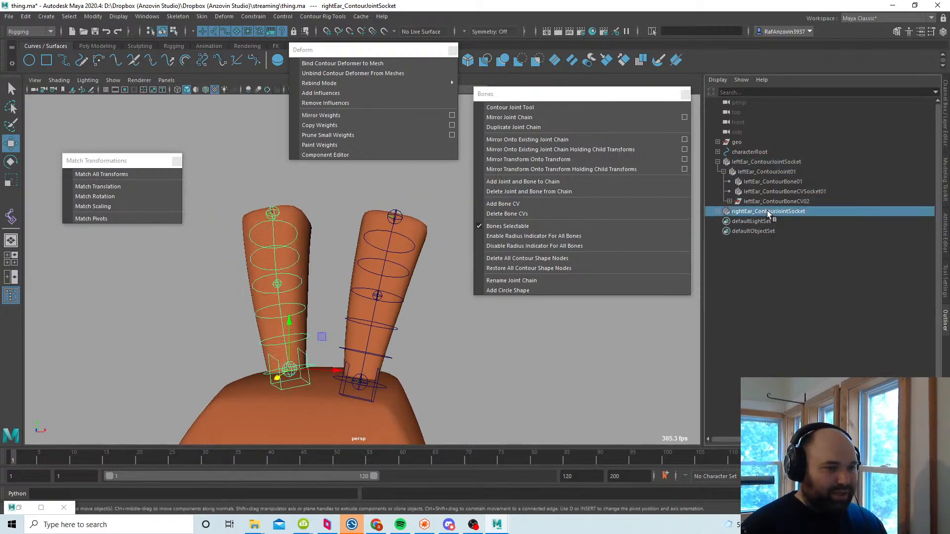
pyautogui.click(483, 371)
pyautogui.click(377, 295)
pyautogui.press('e')
pyautogui.click(945, 135)
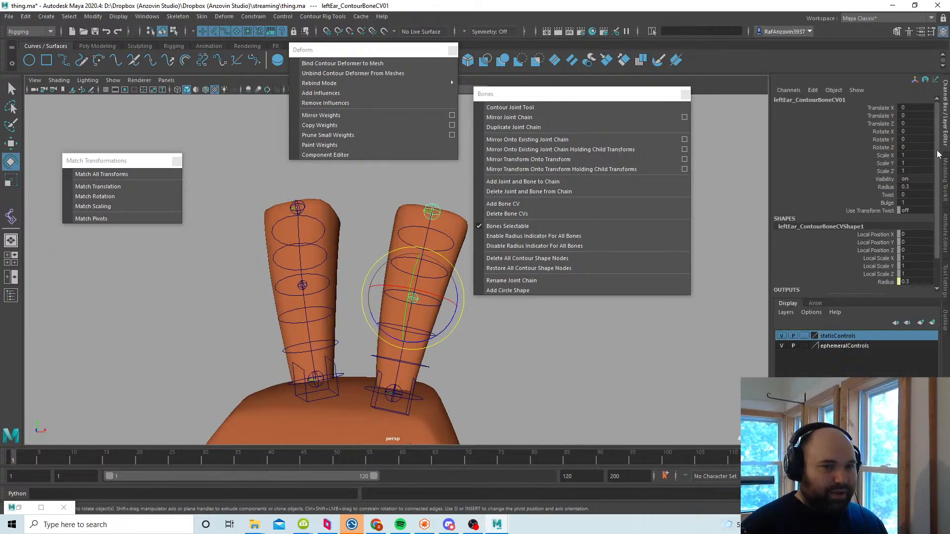
pyautogui.moveTo(436, 340); pyautogui.dragTo(415, 358)
pyautogui.hotkey('ctrl', 'z')
pyautogui.hotkey('ctrl', 'z')
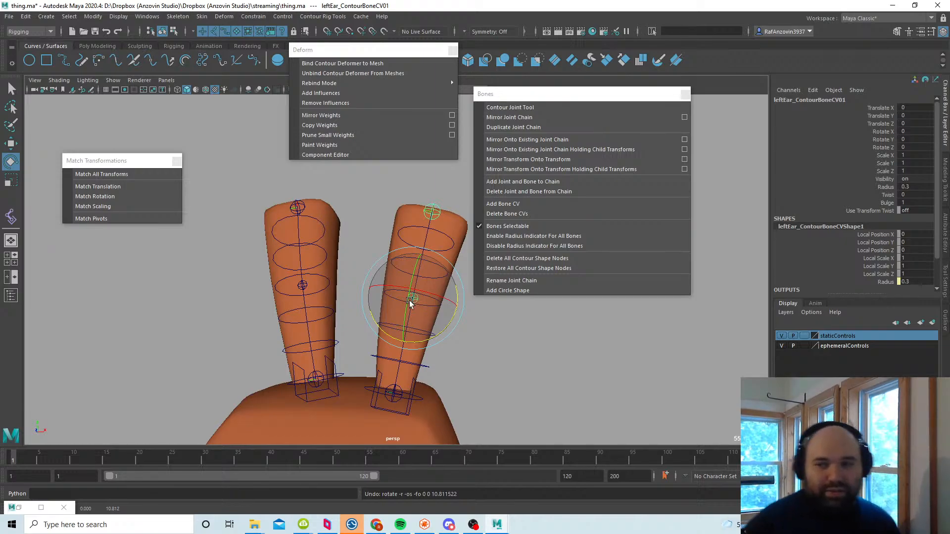
pyautogui.moveTo(431, 322); pyautogui.dragTo(393, 316)
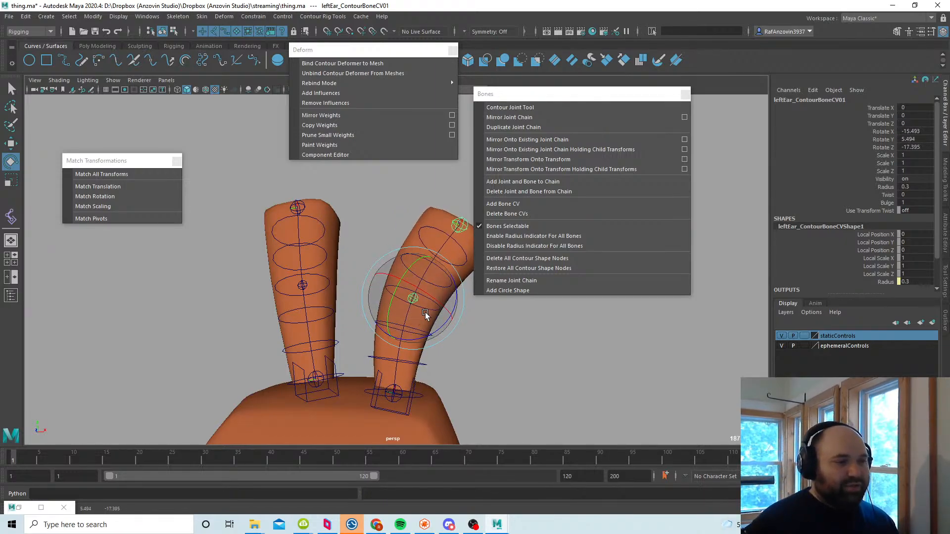
pyautogui.hotkey('ctrl', 'z')
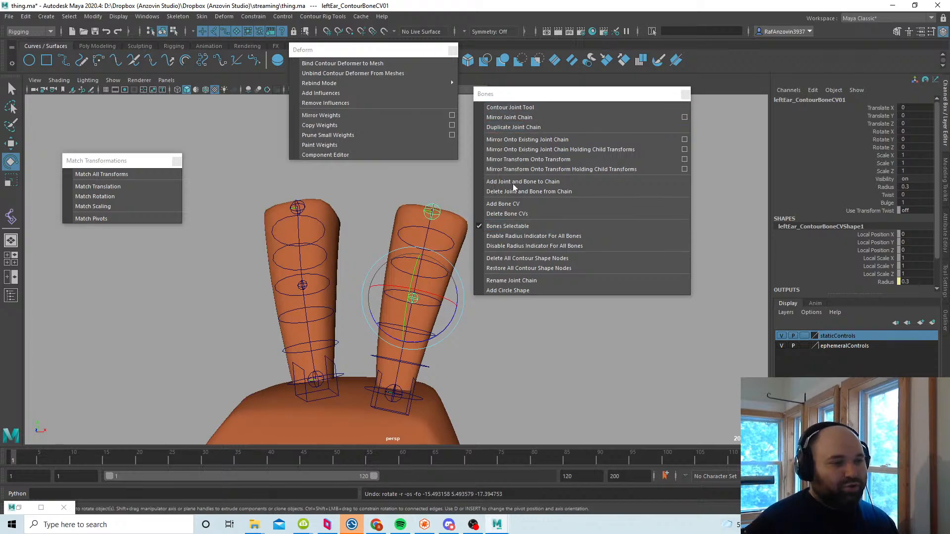
# Step: Parent the left and right ear contour joint sockets under the head joint head_ContourJoint03
pyautogui.moveTo(545, 92); pyautogui.dragTo(601, 92)
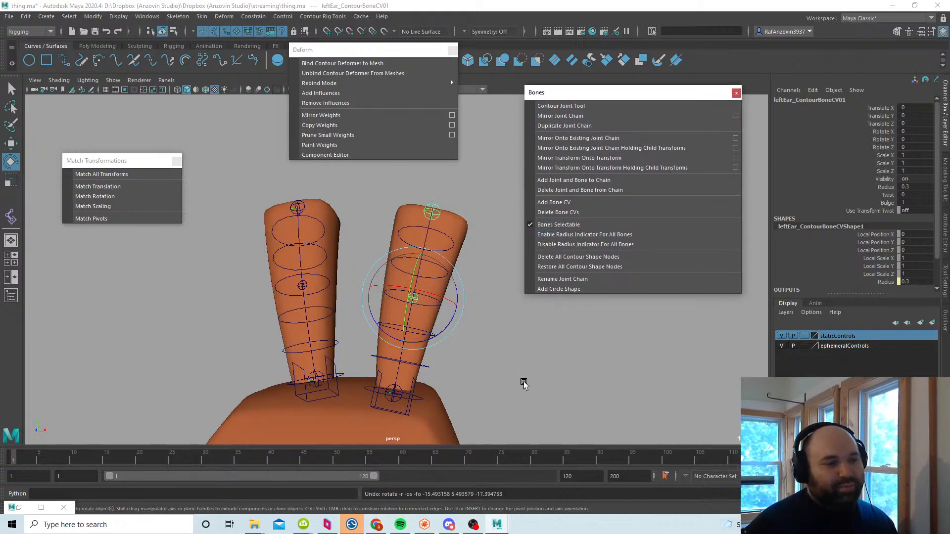
pyautogui.click(11, 144)
pyautogui.click(225, 127)
pyautogui.keyDown('alt'); pyautogui.moveTo(448, 346); pyautogui.dragTo(466, 349); pyautogui.keyUp('alt')
pyautogui.keyDown('alt'); pyautogui.moveTo(465, 349); pyautogui.dragTo(364, 355, button='right'); pyautogui.keyUp('alt')
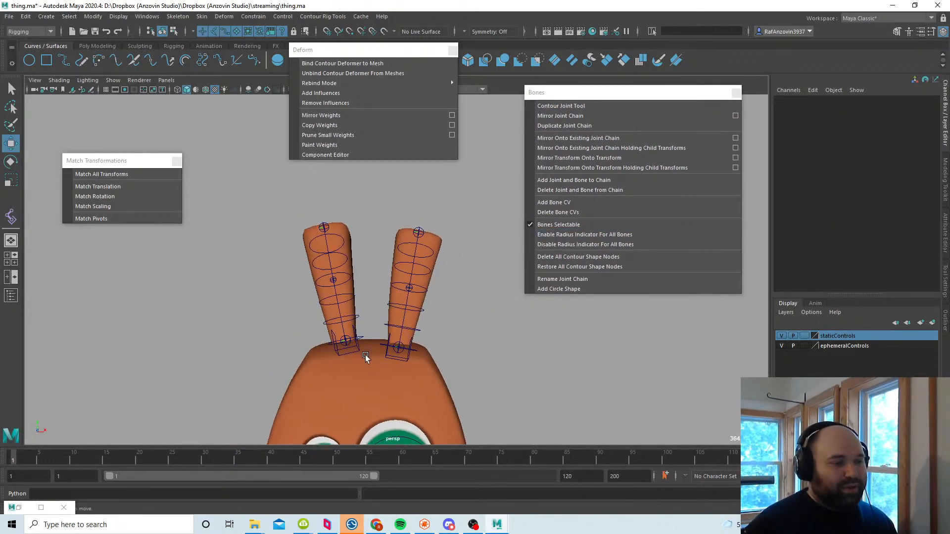
pyautogui.keyDown('alt'); pyautogui.moveTo(364, 355); pyautogui.dragTo(358, 337, button='middle'); pyautogui.keyUp('alt')
pyautogui.keyDown('alt'); pyautogui.moveTo(457, 358); pyautogui.dragTo(436, 360); pyautogui.keyUp('alt')
pyautogui.moveTo(435, 359)
pyautogui.keyDown('alt'); pyautogui.mouseDown(button='right')
pyautogui.moveTo(405, 361)
pyautogui.moveTo(417, 360)
pyautogui.mouseUp(button='right'); pyautogui.keyUp('alt')
pyautogui.click(397, 349)
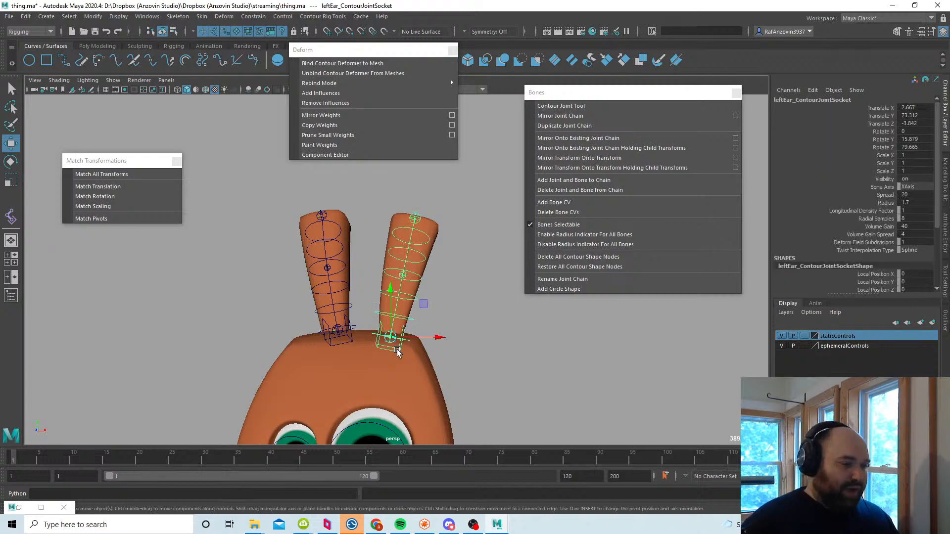
pyautogui.keyDown('shift'); pyautogui.click(349, 337); pyautogui.keyUp('shift')
pyautogui.keyDown('alt'); pyautogui.moveTo(492, 352); pyautogui.dragTo(476, 290, button='middle'); pyautogui.keyUp('alt')
pyautogui.keyDown('alt'); pyautogui.moveTo(477, 289); pyautogui.dragTo(417, 305, button='right'); pyautogui.keyUp('alt')
pyautogui.keyDown('alt'); pyautogui.moveTo(418, 305); pyautogui.dragTo(430, 329, button='middle'); pyautogui.keyUp('alt')
pyautogui.keyDown('shift'); pyautogui.click(465, 348); pyautogui.keyUp('shift')
pyautogui.press('p')
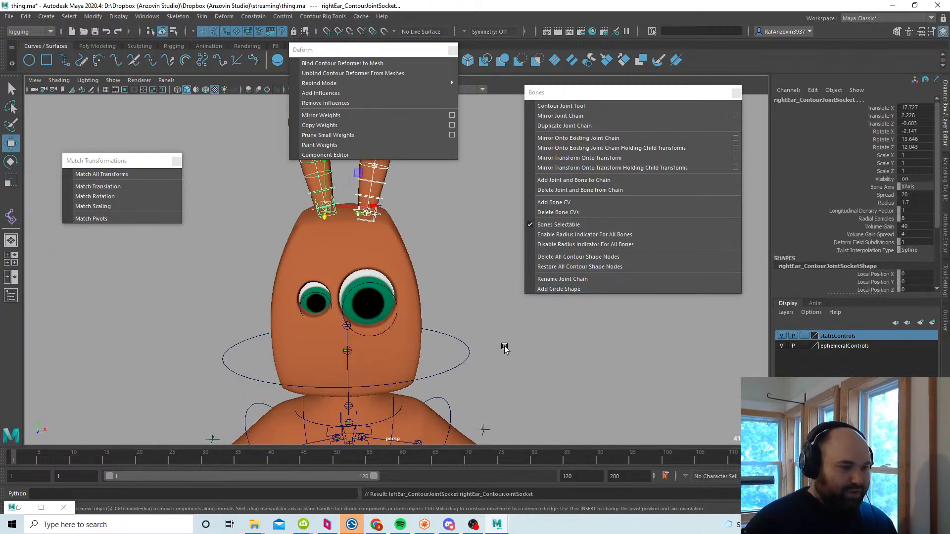
# Step: Try rotating head_ContourJoint03 to test how the ears follow the head
pyautogui.click(470, 348)
pyautogui.press('e')
pyautogui.keyDown('alt'); pyautogui.moveTo(585, 385); pyautogui.dragTo(428, 385, button='right'); pyautogui.keyUp('alt')
pyautogui.keyDown('alt'); pyautogui.moveTo(428, 386); pyautogui.dragTo(509, 383); pyautogui.keyUp('alt')
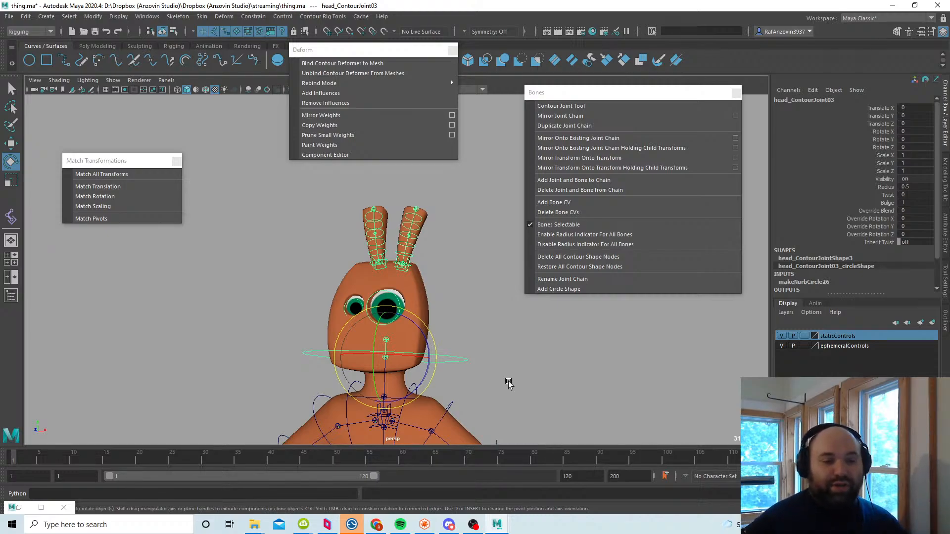
pyautogui.moveTo(398, 379); pyautogui.dragTo(395, 346)
pyautogui.click(477, 286)
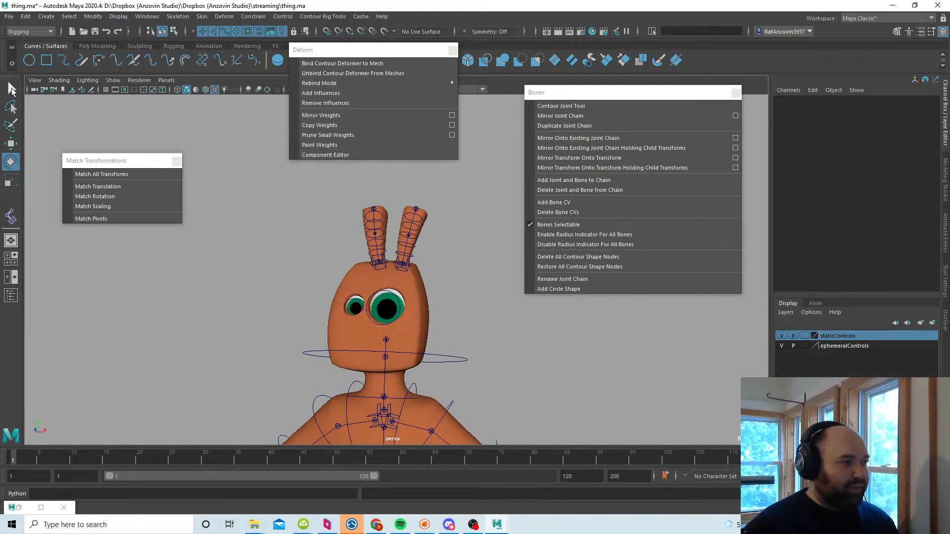
# Step: Add circle shapes to the base joints, middle bone CVs and tip joints of both ears
pyautogui.press('q')
pyautogui.scroll(5, 375, 277)
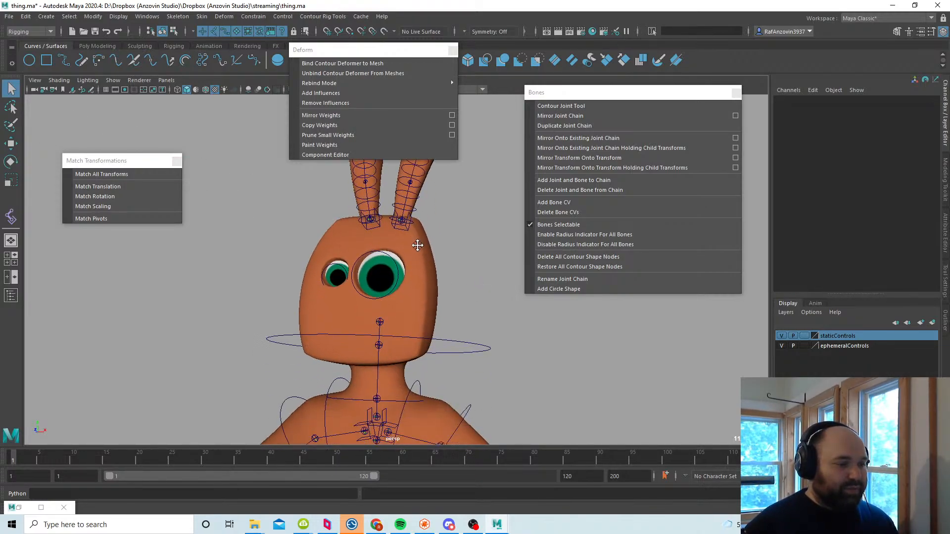
pyautogui.click(448, 353)
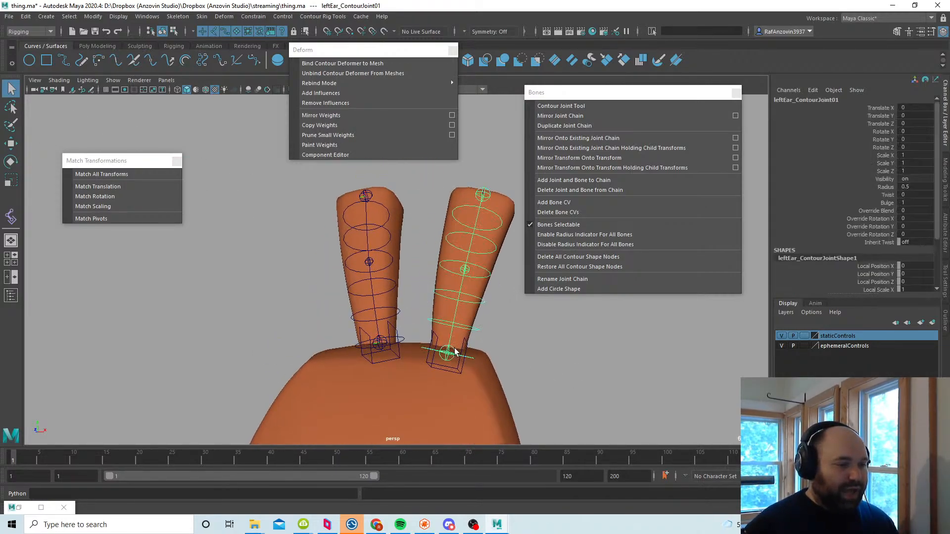
pyautogui.keyDown('shift'); pyautogui.click(386, 345); pyautogui.keyUp('shift')
pyautogui.click(465, 272)
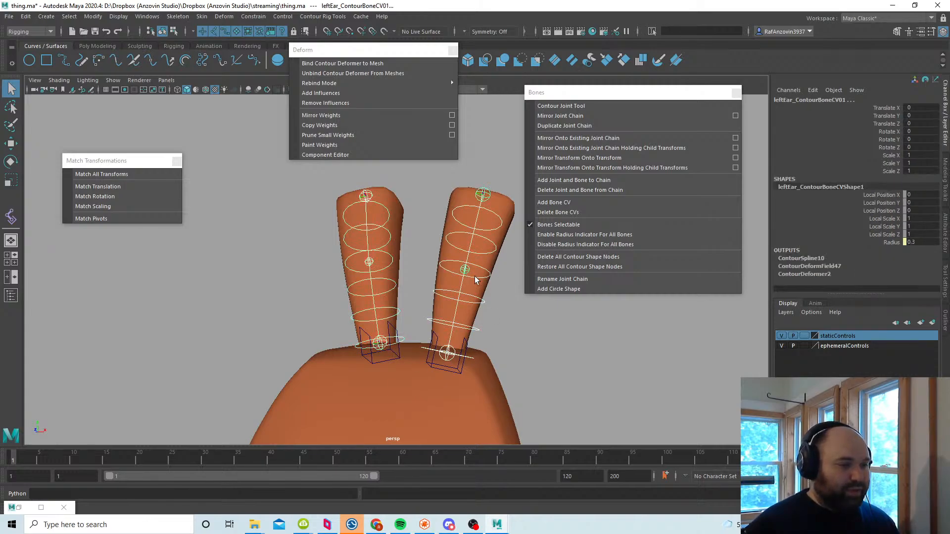
pyautogui.click(370, 262)
pyautogui.keyDown('shift'); pyautogui.click(486, 189); pyautogui.keyUp('shift')
pyautogui.keyDown('shift'); pyautogui.click(371, 193); pyautogui.keyUp('shift')
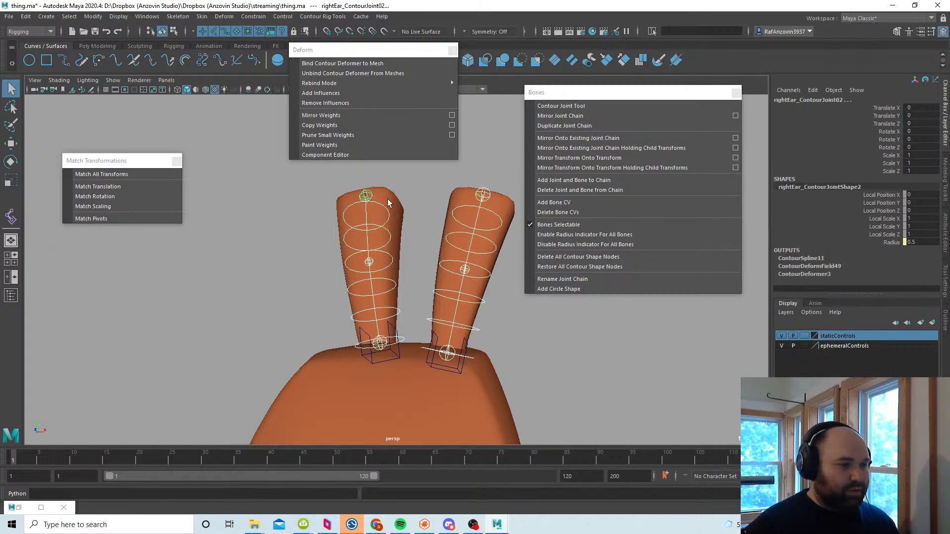
pyautogui.keyDown('alt'); pyautogui.moveTo(533, 322); pyautogui.dragTo(521, 328, button='middle'); pyautogui.keyUp('alt')
pyautogui.click(560, 290)
pyautogui.click(559, 290)
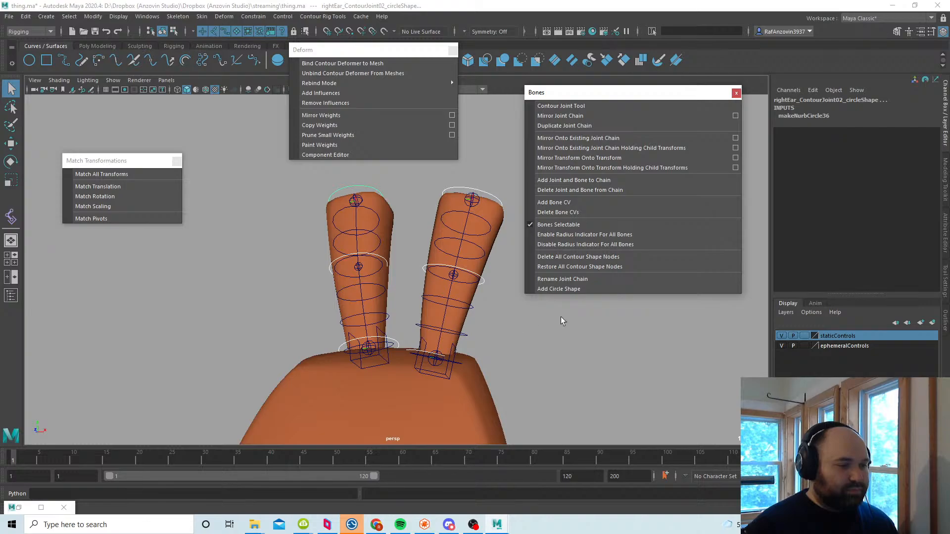
# Step: Set the radius of the new ear circle shapes to about 2.94 and save the scene
pyautogui.click(823, 116)
pyautogui.click(891, 171)
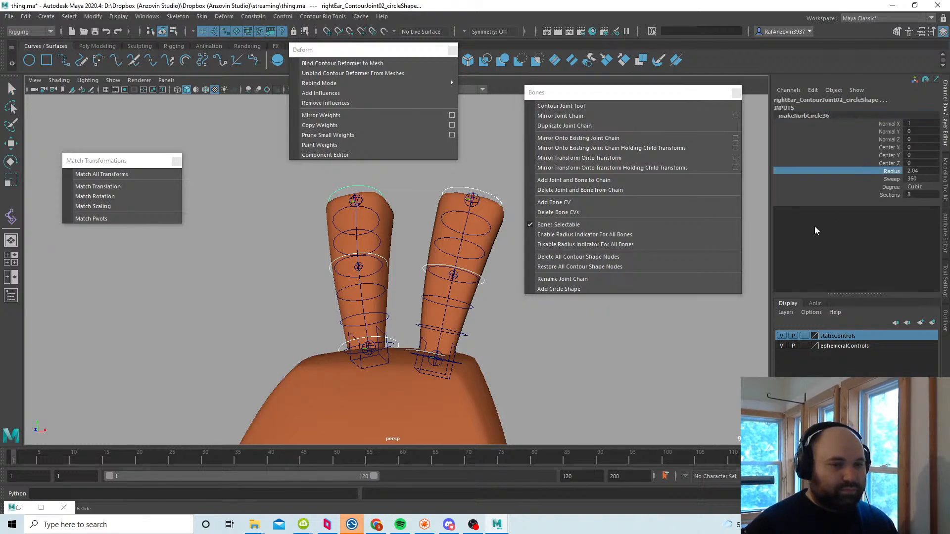
pyautogui.moveTo(520, 336); pyautogui.dragTo(528, 335, button='middle')
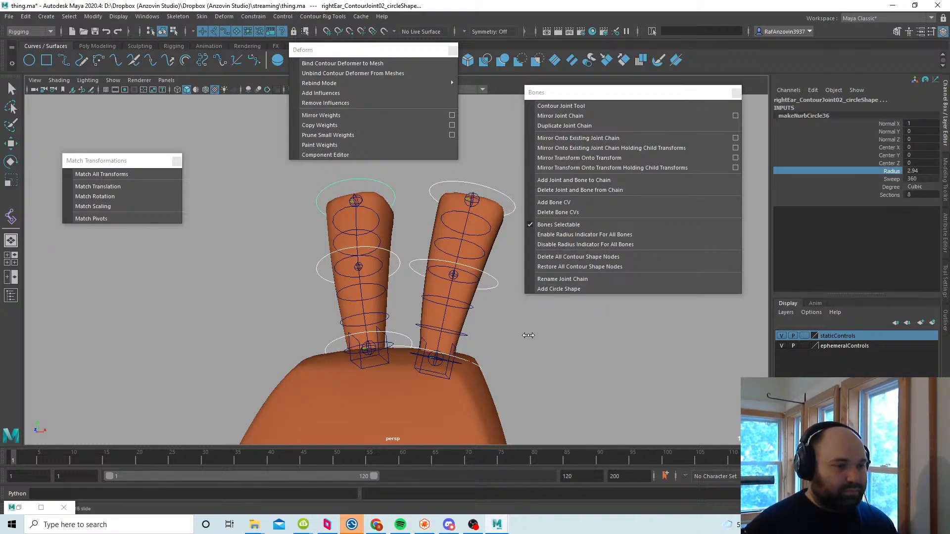
pyautogui.click(503, 332)
pyautogui.keyDown('alt'); pyautogui.moveTo(636, 361); pyautogui.dragTo(496, 341, button='right'); pyautogui.keyUp('alt')
pyautogui.keyDown('alt'); pyautogui.moveTo(496, 341); pyautogui.dragTo(475, 265, button='middle'); pyautogui.keyUp('alt')
pyautogui.scroll(-5, 468, 339)
pyautogui.keyDown('alt'); pyautogui.moveTo(468, 340); pyautogui.dragTo(461, 244, button='middle'); pyautogui.keyUp('alt')
pyautogui.click(11, 143)
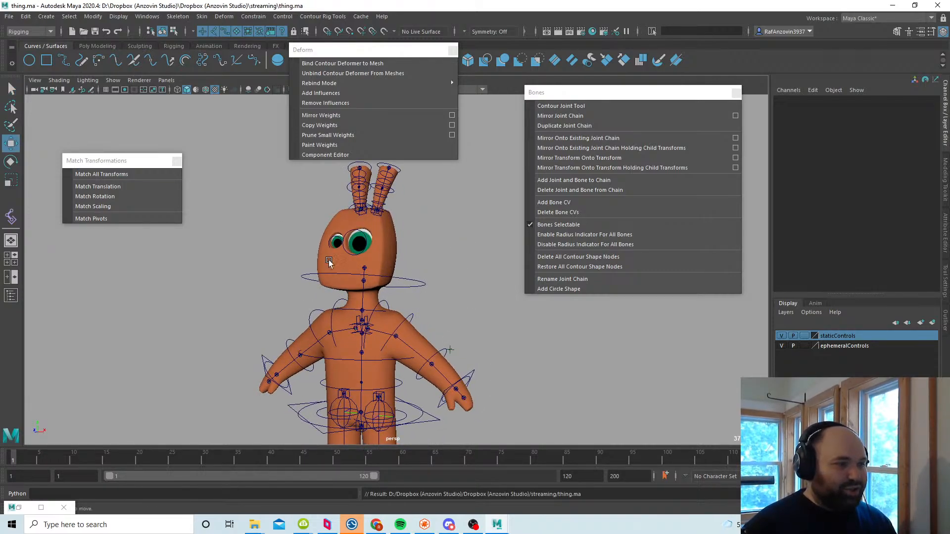
# Step: Close the floating Deform and Match Transformations windows to clear the view of the character
pyautogui.keyDown('alt'); pyautogui.moveTo(414, 363); pyautogui.dragTo(424, 328, button='middle'); pyautogui.keyUp('alt')
pyautogui.scroll(1, 423, 329)
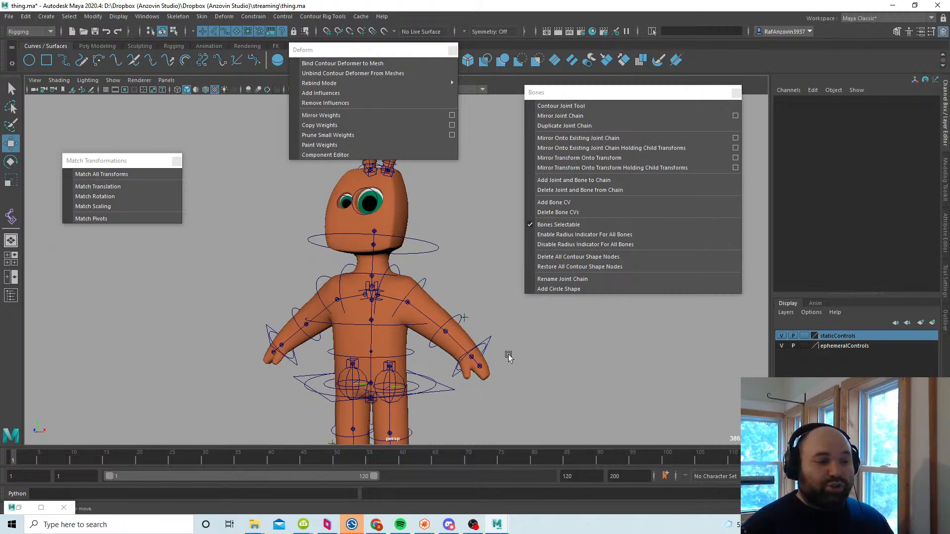
pyautogui.moveTo(508, 354)
pyautogui.keyDown('alt'); pyautogui.mouseDown(button='right')
pyautogui.moveTo(515, 350)
pyautogui.moveTo(523, 365)
pyautogui.moveTo(556, 363)
pyautogui.moveTo(490, 361)
pyautogui.moveTo(496, 357)
pyautogui.mouseUp(button='right'); pyautogui.keyUp('alt')
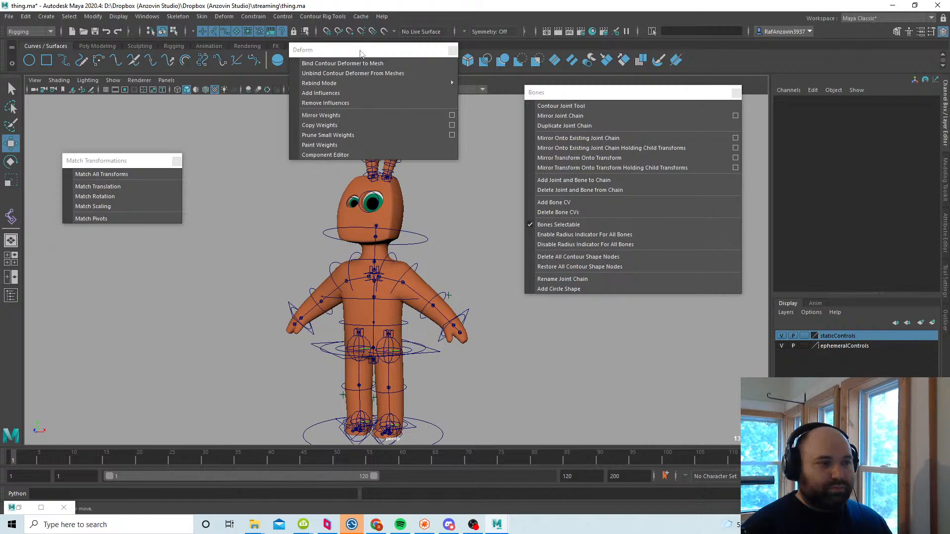
pyautogui.moveTo(360, 54); pyautogui.dragTo(205, 142)
pyautogui.click(298, 135)
pyautogui.click(176, 161)
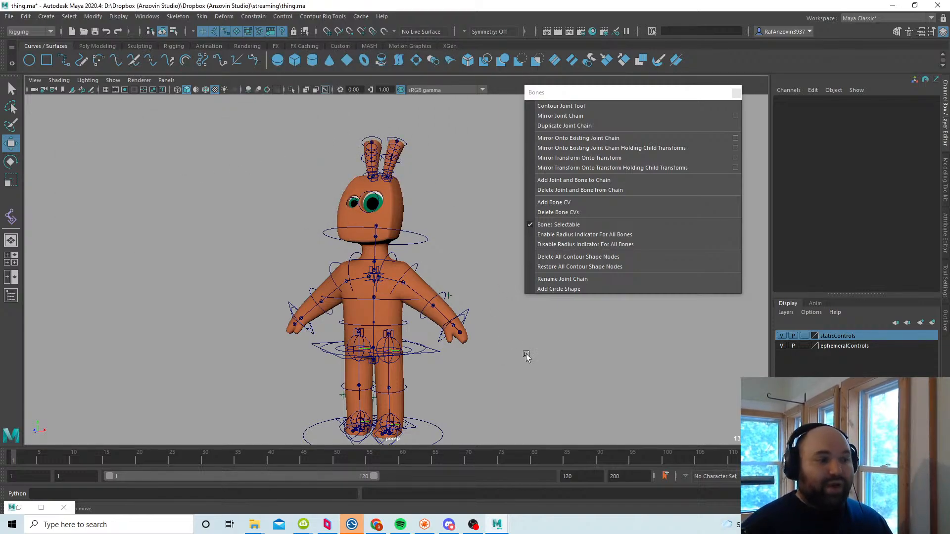
# Step: Delete all contour shape nodes so only the control curves show on the rig, and save the scene
pyautogui.keyDown('alt'); pyautogui.moveTo(530, 376); pyautogui.dragTo(517, 354, button='middle'); pyautogui.keyUp('alt')
pyautogui.moveTo(518, 354)
pyautogui.keyDown('alt'); pyautogui.mouseDown(button='right')
pyautogui.moveTo(499, 355)
pyautogui.moveTo(508, 356)
pyautogui.mouseUp(button='right'); pyautogui.keyUp('alt')
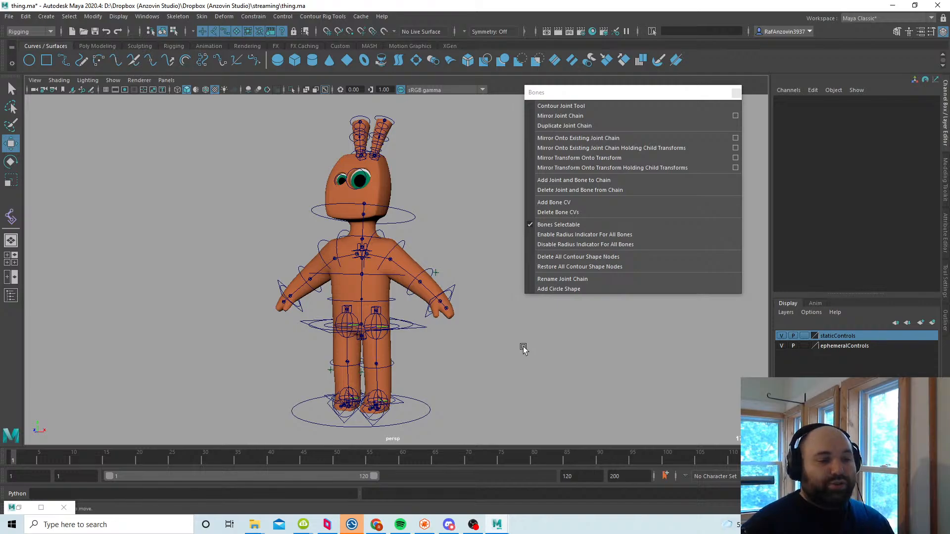
pyautogui.click(556, 259)
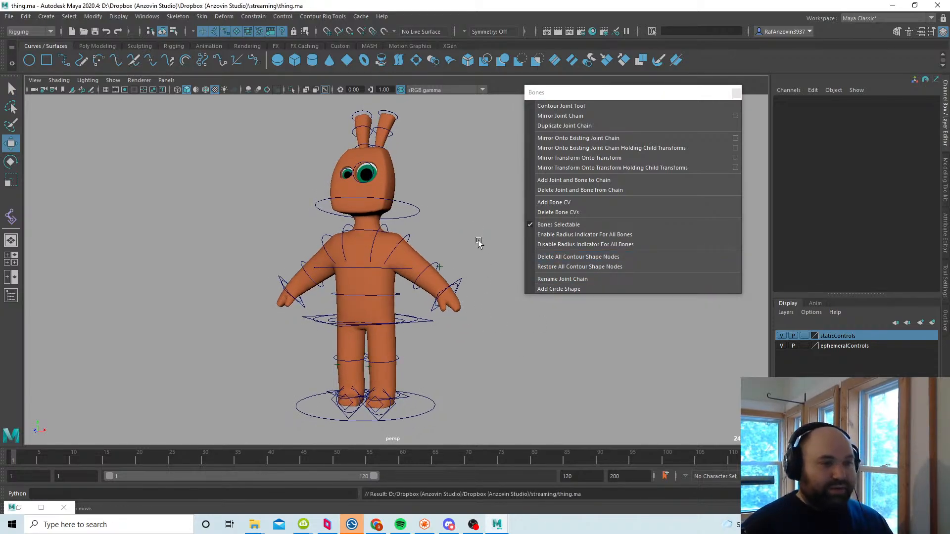
# Step: Restore all contour shape nodes on the rig and delete them all again
pyautogui.keyDown('alt'); pyautogui.moveTo(484, 268); pyautogui.dragTo(485, 278, button='middle'); pyautogui.keyUp('alt')
pyautogui.keyDown('alt'); pyautogui.moveTo(486, 277); pyautogui.dragTo(489, 285, button='right'); pyautogui.keyUp('alt')
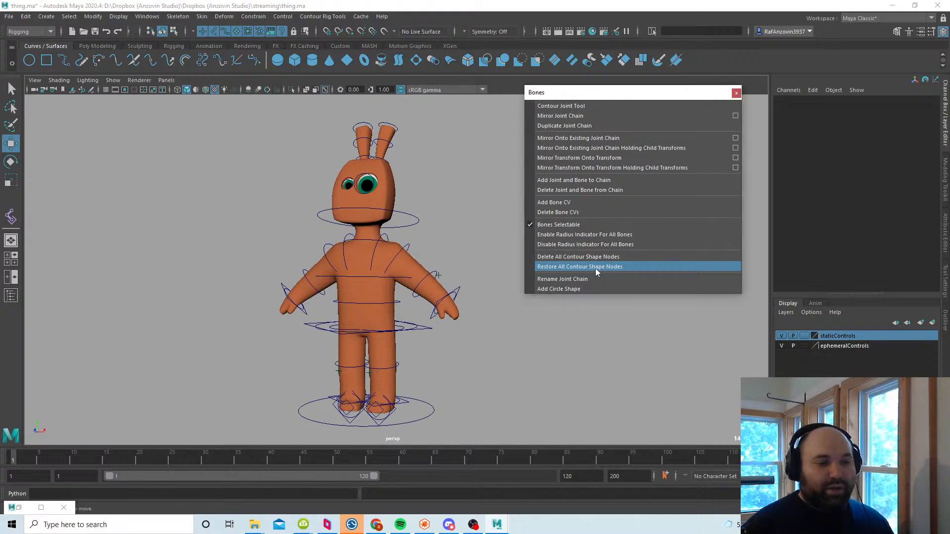
pyautogui.click(595, 268)
pyautogui.keyDown('alt'); pyautogui.moveTo(441, 254); pyautogui.dragTo(468, 332); pyautogui.keyUp('alt')
pyautogui.click(610, 258)
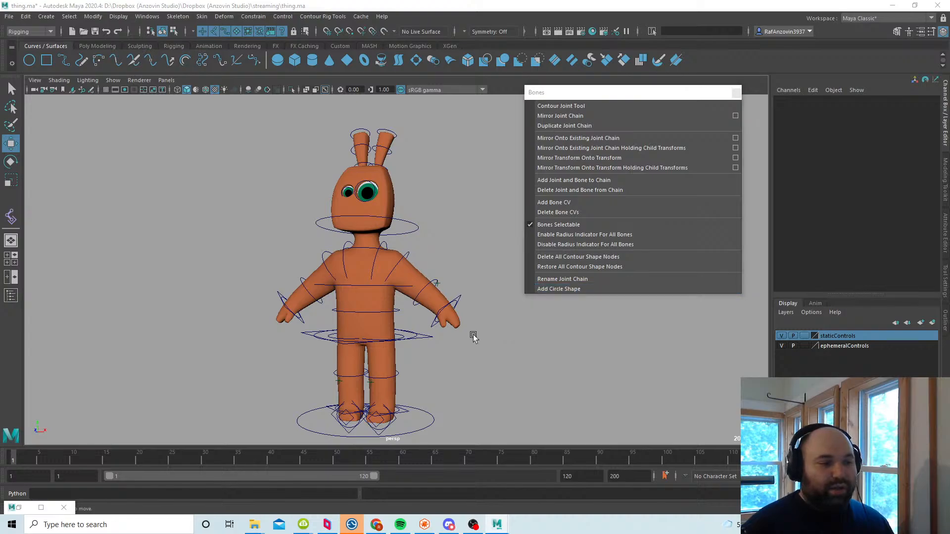
# Step: Test the chest control by moving it up and sideways, and undo the move
pyautogui.click(396, 285)
pyautogui.moveTo(366, 285)
pyautogui.mouseDown()
pyautogui.moveTo(359, 276)
pyautogui.moveTo(374, 271)
pyautogui.mouseUp()
pyautogui.hotkey('ctrl', 'z')
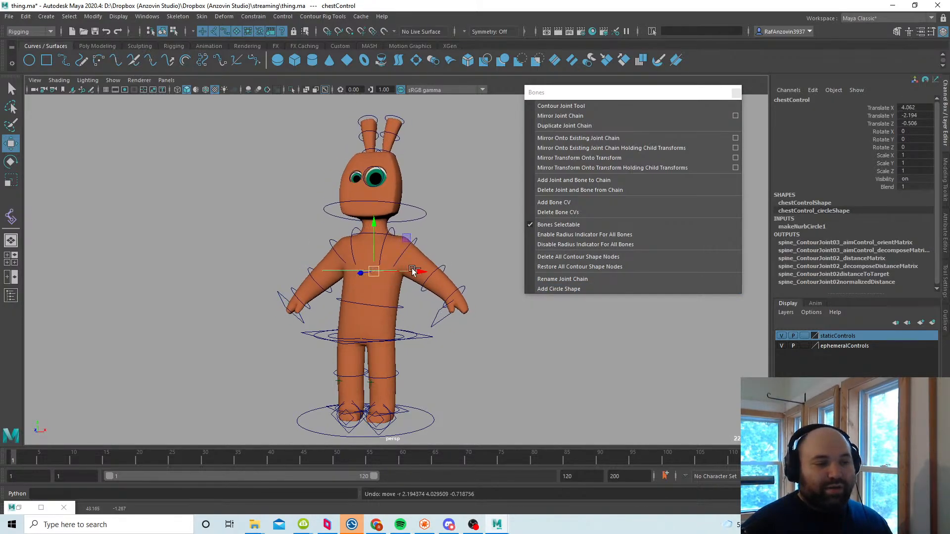
pyautogui.click(461, 260)
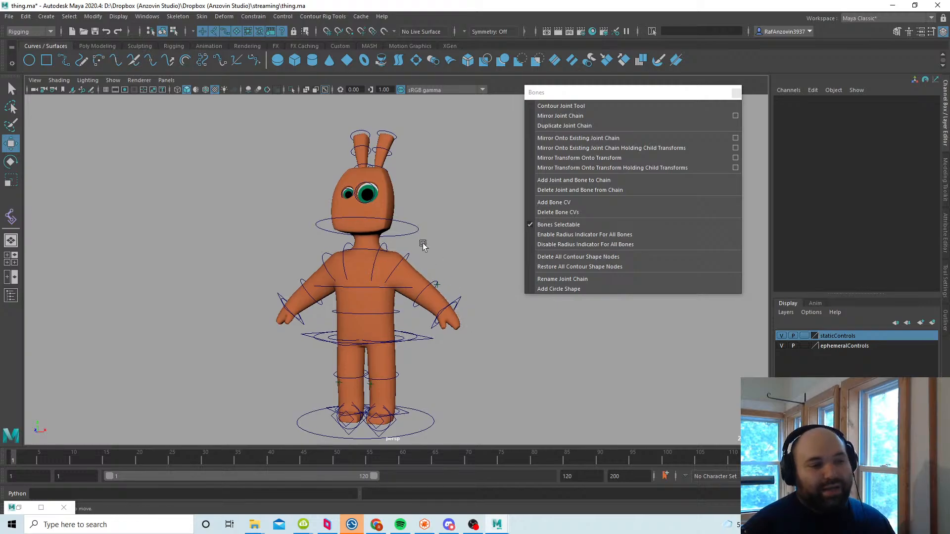
pyautogui.click(411, 224)
pyautogui.click(435, 204)
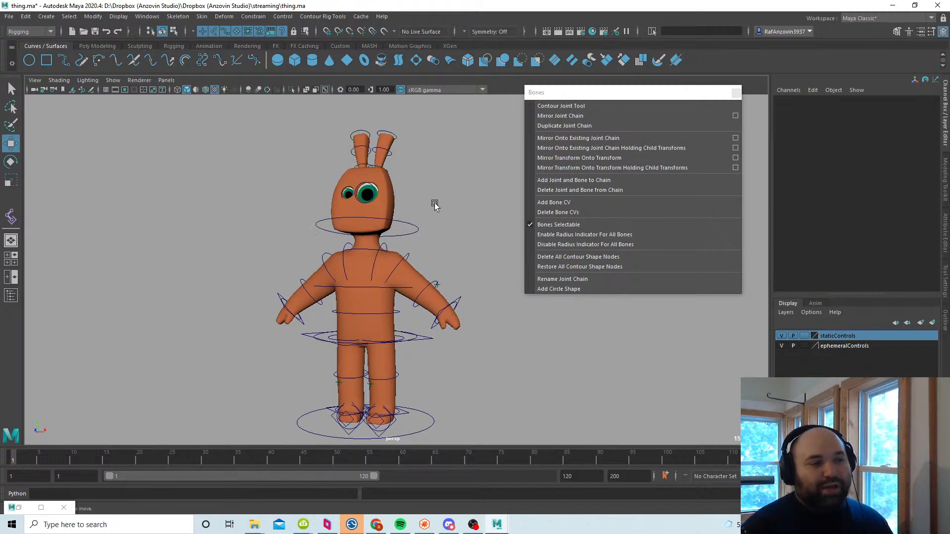
# Step: Examine the rig hierarchy under characterRoot, expanding null1, upperBody and the left leg's contour joint socket
pyautogui.click(945, 315)
pyautogui.moveTo(615, 95); pyautogui.dragTo(534, 109)
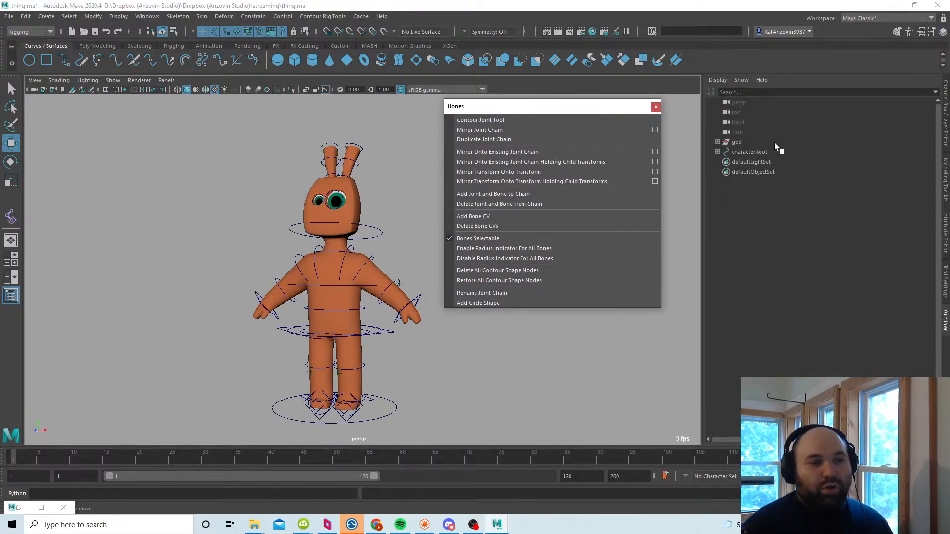
pyautogui.click(717, 152)
pyautogui.click(723, 171)
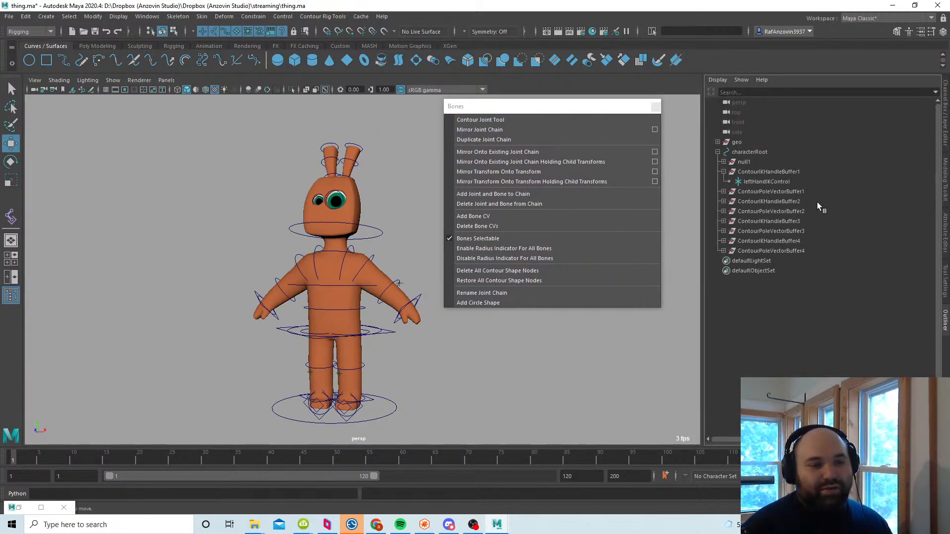
pyautogui.click(723, 171)
pyautogui.click(723, 162)
pyautogui.click(729, 171)
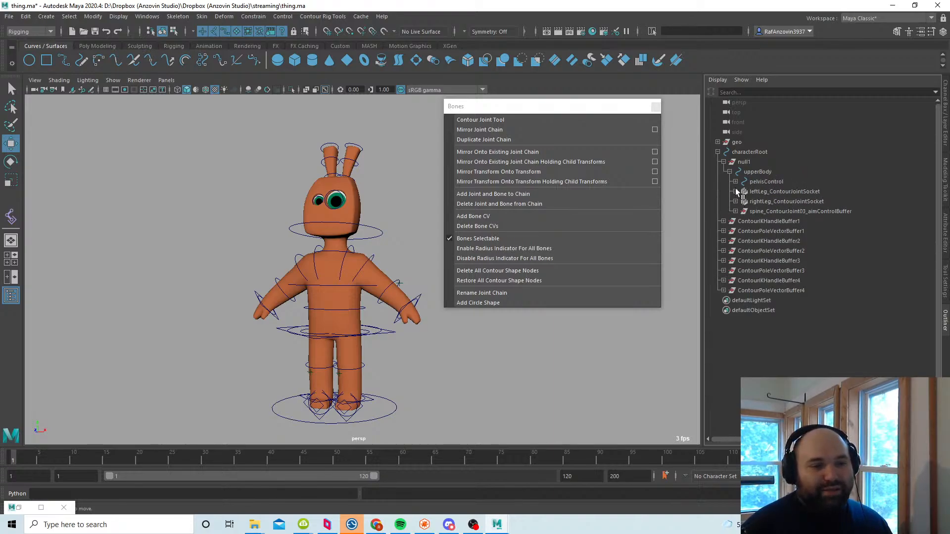
pyautogui.click(735, 191)
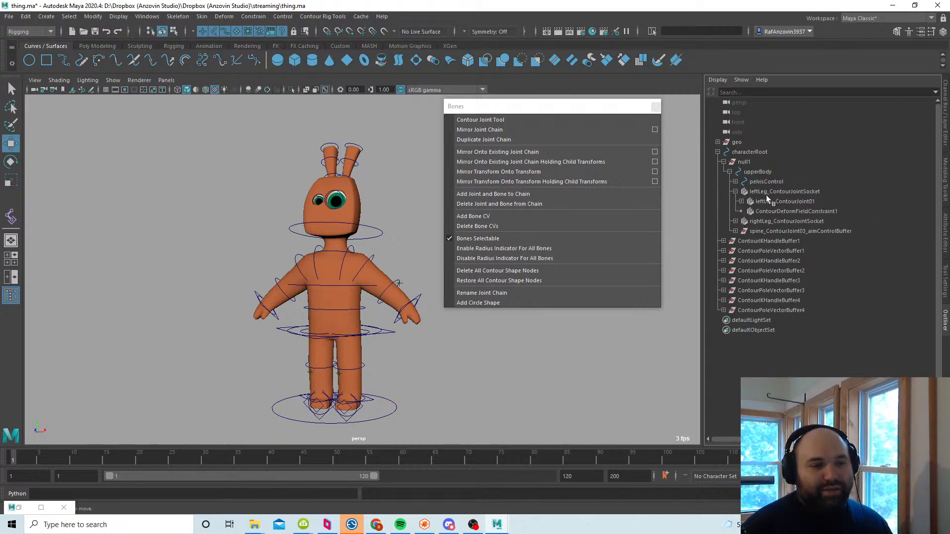
pyautogui.click(944, 124)
# Step: Lower the upperBody control slightly so the character's knees bend
pyautogui.click(416, 225)
pyautogui.press('e')
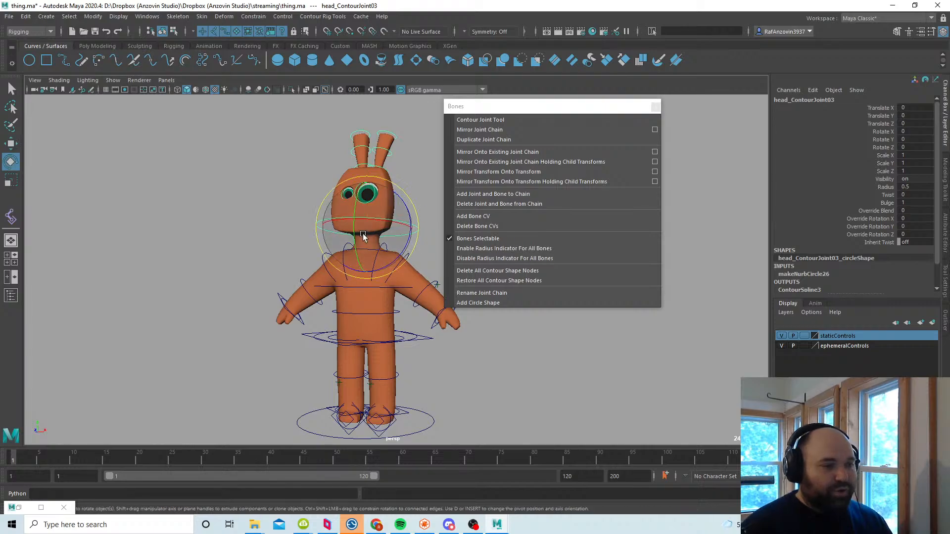
pyautogui.press('w')
pyautogui.click(462, 364)
pyautogui.click(366, 332)
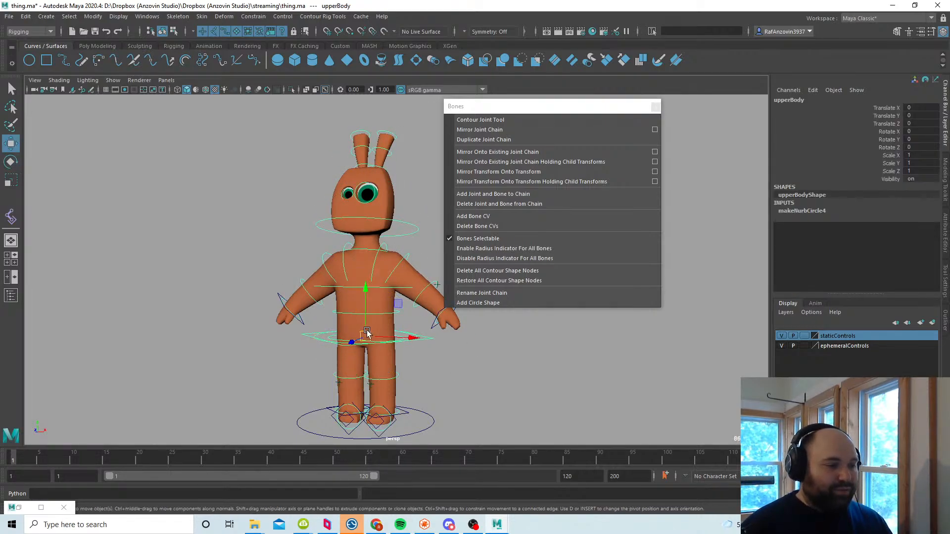
pyautogui.moveTo(367, 332); pyautogui.dragTo(364, 347)
# Step: Rotate the left foot control to turn the foot outward
pyautogui.click(405, 411)
pyautogui.press('e')
pyautogui.moveTo(390, 423); pyautogui.dragTo(417, 420)
pyautogui.click(460, 383)
# Step: Move the leftFootPV pole vector outward so the left knee points away from the body
pyautogui.click(371, 384)
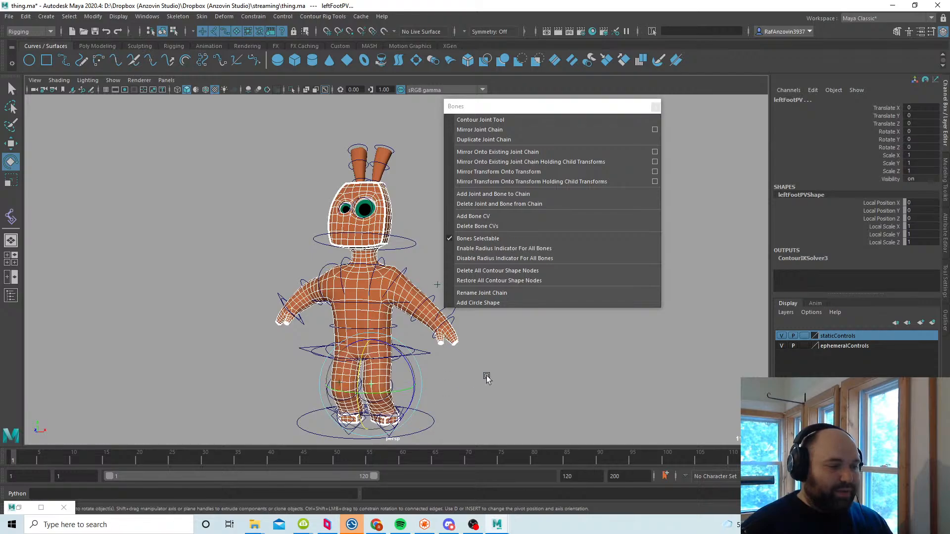
pyautogui.click(486, 377)
pyautogui.click(370, 384)
pyautogui.press('w')
pyautogui.moveTo(373, 385); pyautogui.dragTo(427, 383)
pyautogui.click(478, 403)
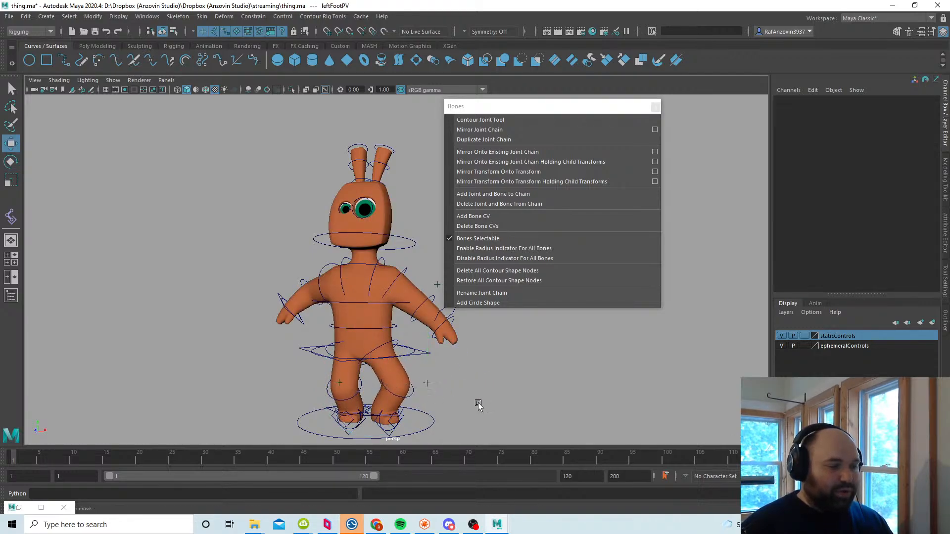
# Step: Rotate the left foot's control to tilt the foot against the ground
pyautogui.keyDown('alt'); pyautogui.moveTo(420, 407); pyautogui.dragTo(439, 345, button='middle'); pyautogui.keyUp('alt')
pyautogui.scroll(3, 439, 345)
pyautogui.click(418, 405)
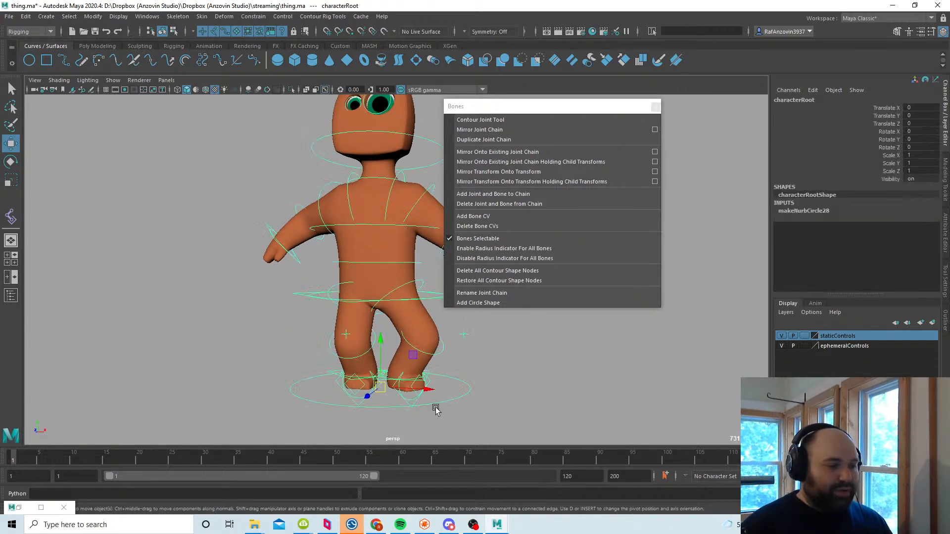
pyautogui.press('e')
pyautogui.click(462, 399)
pyautogui.click(416, 406)
pyautogui.click(419, 399)
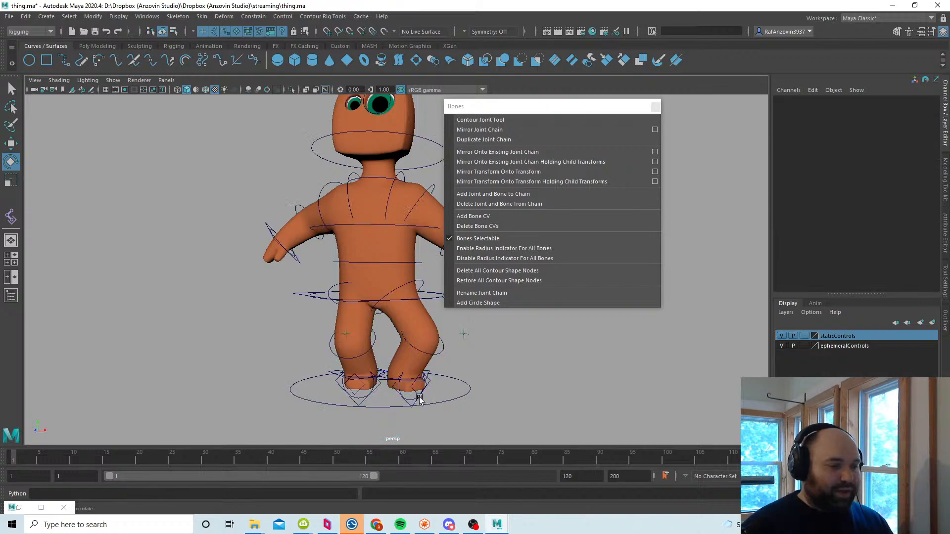
pyautogui.click(394, 392)
pyautogui.moveTo(445, 378); pyautogui.dragTo(410, 355)
pyautogui.click(520, 371)
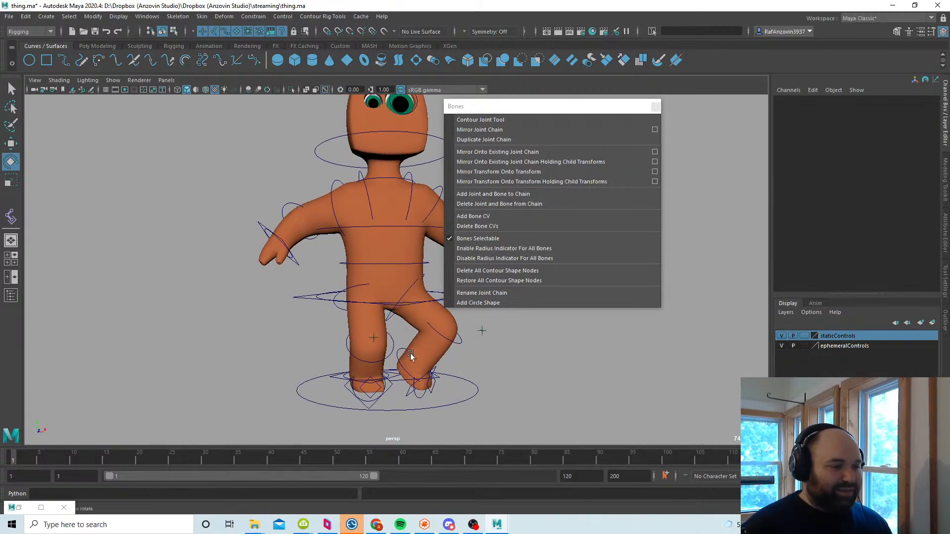
pyautogui.click(400, 382)
pyautogui.press('w')
pyautogui.keyDown('alt'); pyautogui.moveTo(455, 398); pyautogui.dragTo(368, 396); pyautogui.keyUp('alt')
pyautogui.click(392, 377)
pyautogui.moveTo(369, 397)
pyautogui.keyDown('alt'); pyautogui.mouseDown()
pyautogui.moveTo(373, 388)
pyautogui.moveTo(359, 390)
pyautogui.mouseUp(); pyautogui.keyUp('alt')
# Step: Rotate pelvisControl to about 30.1, 6.8 and 4.5 degrees in X, Y and Z
pyautogui.click(436, 301)
pyautogui.press('e')
pyautogui.moveTo(376, 301); pyautogui.dragTo(398, 294)
pyautogui.keyDown('alt'); pyautogui.moveTo(399, 295); pyautogui.dragTo(401, 353, button='middle'); pyautogui.keyUp('alt')
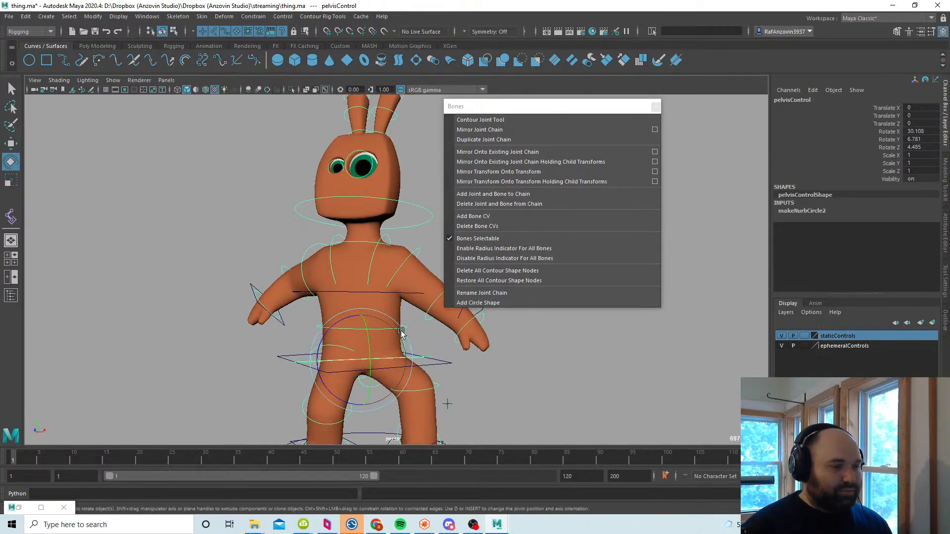
# Step: Move chestControl to about 5.92, 5.78, 1.98 and shift the middle spine bone CV sideways to curve the torso
pyautogui.click(392, 297)
pyautogui.press('w')
pyautogui.moveTo(362, 293); pyautogui.dragTo(334, 263)
pyautogui.click(393, 304)
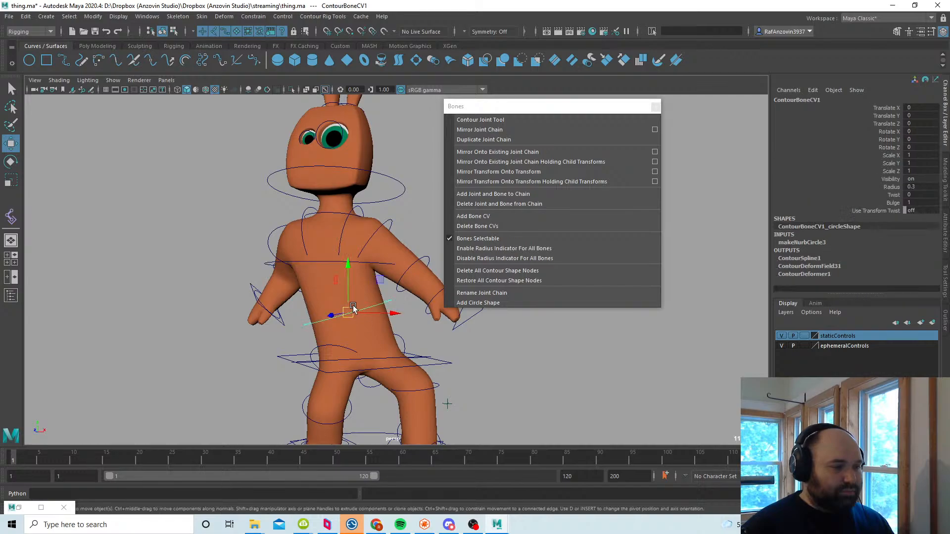
pyautogui.moveTo(349, 316); pyautogui.dragTo(330, 317)
# Step: Rotate chestControl to about 18.6, -2.4 and -19.9 degrees in X, Y and Z
pyautogui.click(362, 266)
pyautogui.press('e')
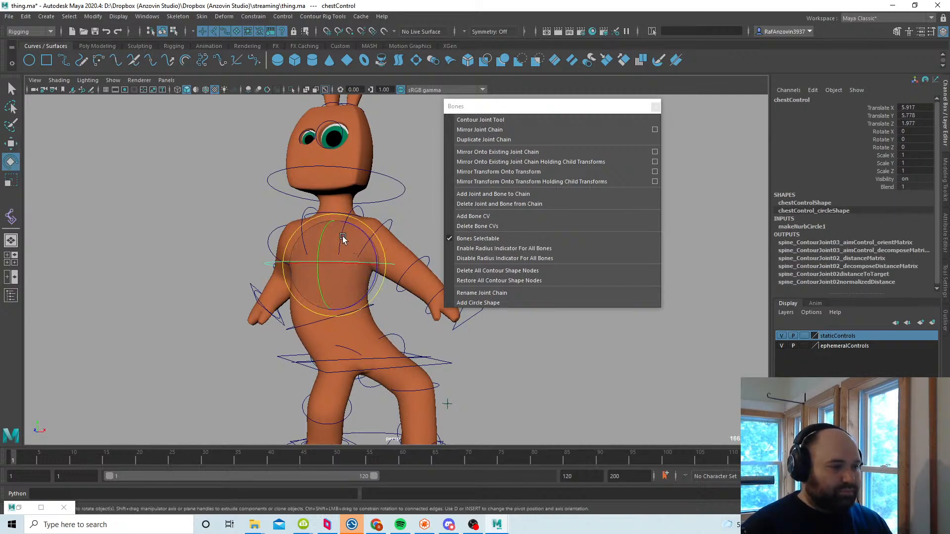
pyautogui.moveTo(362, 262); pyautogui.dragTo(353, 244)
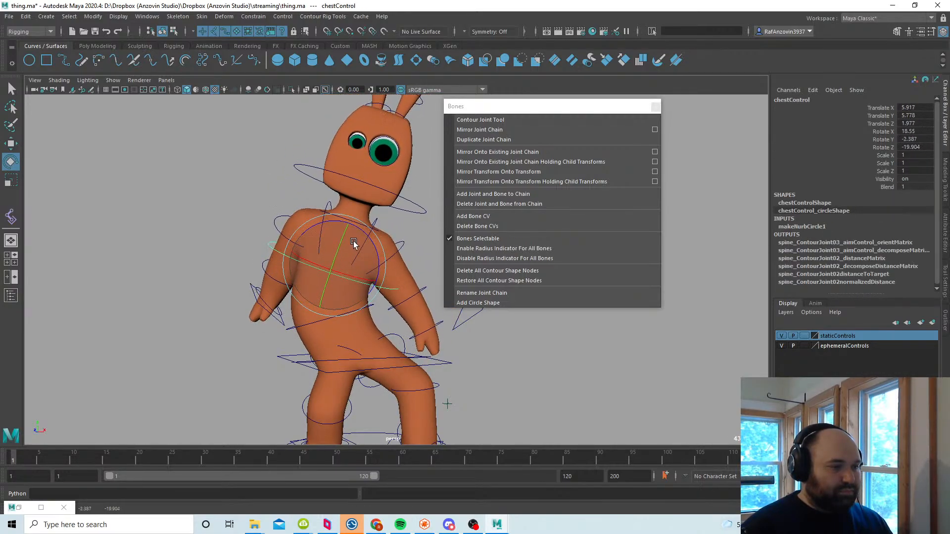
# Step: Set the FKIKSwitch of rightHandIKControl to 0 to put the right arm in FK
pyautogui.click(254, 290)
pyautogui.click(888, 187)
pyautogui.moveTo(568, 360); pyautogui.dragTo(515, 360, button='middle')
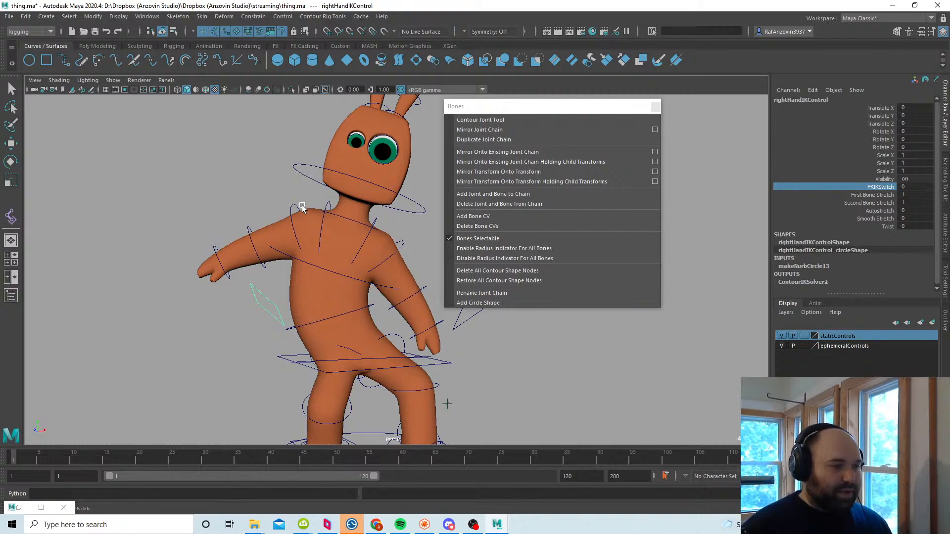
# Step: Rotate the right upper arm joint to raise the arm sideways, and shift the base joint rightArm_ContourJoint01 slightly
pyautogui.click(299, 227)
pyautogui.moveTo(287, 202); pyautogui.dragTo(327, 218)
pyautogui.click(321, 200)
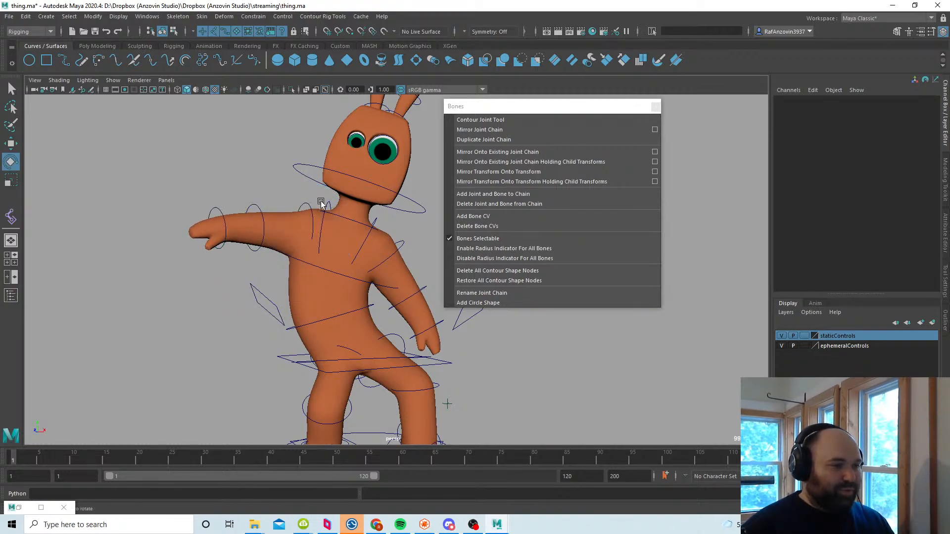
pyautogui.click(327, 201)
pyautogui.press('w')
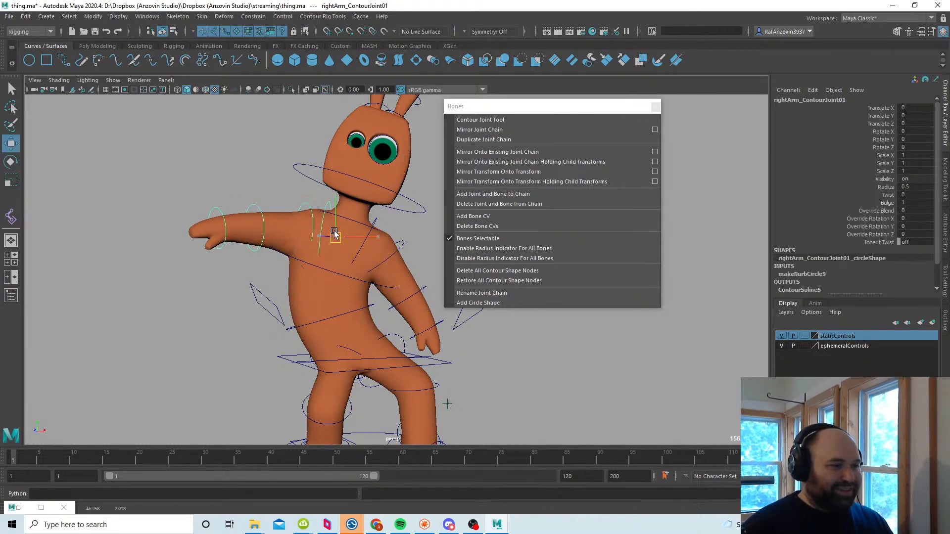
pyautogui.moveTo(334, 233); pyautogui.dragTo(325, 227)
# Step: Rotate the right elbow joint to bend the forearm down toward the chest
pyautogui.click(250, 194)
pyautogui.click(252, 202)
pyautogui.press('e')
pyautogui.moveTo(239, 234)
pyautogui.mouseDown()
pyautogui.moveTo(287, 247)
pyautogui.moveTo(236, 236)
pyautogui.mouseUp()
pyautogui.click(265, 221)
pyautogui.click(257, 215)
pyautogui.click(246, 250)
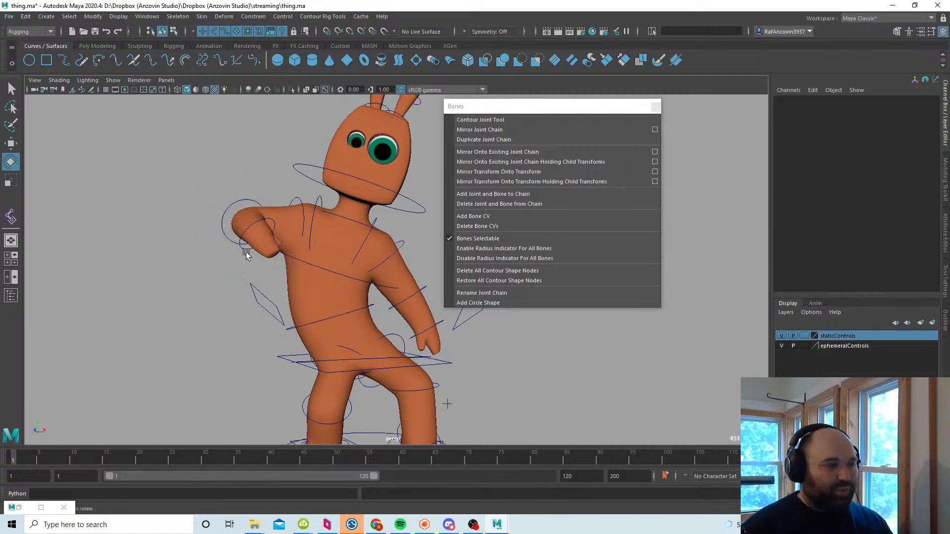
# Step: Rotate the right upper arm again to swing the bent arm away from the torso
pyautogui.click(293, 198)
pyautogui.moveTo(295, 228); pyautogui.dragTo(204, 233)
pyautogui.click(231, 169)
# Step: Move the right wrist joint rightArm_ContourJoint04 to about -5.02, 0.96, 1.45
pyautogui.click(242, 218)
pyautogui.click(247, 214)
pyautogui.press('w')
pyautogui.click(255, 193)
pyautogui.keyDown('alt'); pyautogui.moveTo(256, 193); pyautogui.dragTo(222, 213); pyautogui.keyUp('alt')
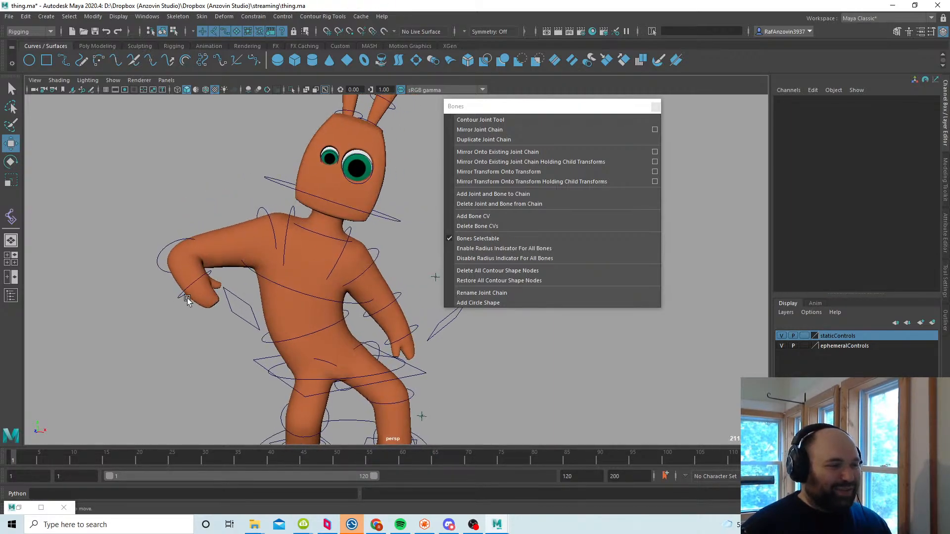
pyautogui.click(190, 298)
pyautogui.keyDown('alt'); pyautogui.moveTo(190, 298); pyautogui.dragTo(196, 339); pyautogui.keyUp('alt')
pyautogui.moveTo(200, 323); pyautogui.dragTo(267, 311)
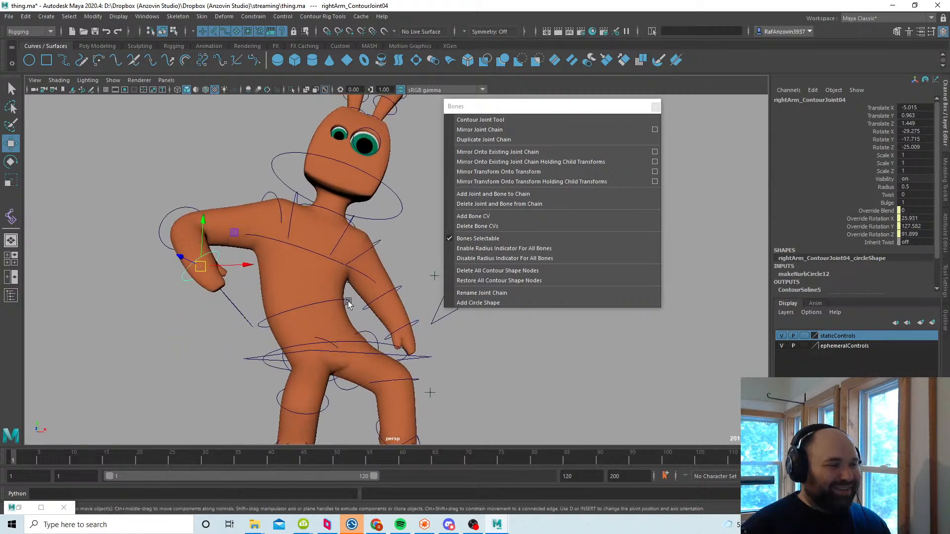
# Step: Rotate the left upper arm and bend the left elbow joint leftArm_ContourJoint03 to about -81 degrees in Y
pyautogui.keyDown('alt'); pyautogui.moveTo(384, 302); pyautogui.dragTo(337, 310, button='middle'); pyautogui.keyUp('alt')
pyautogui.click(337, 249)
pyautogui.press('e')
pyautogui.moveTo(305, 279); pyautogui.dragTo(345, 251)
pyautogui.click(362, 276)
pyautogui.click(363, 278)
pyautogui.moveTo(394, 288); pyautogui.dragTo(385, 210)
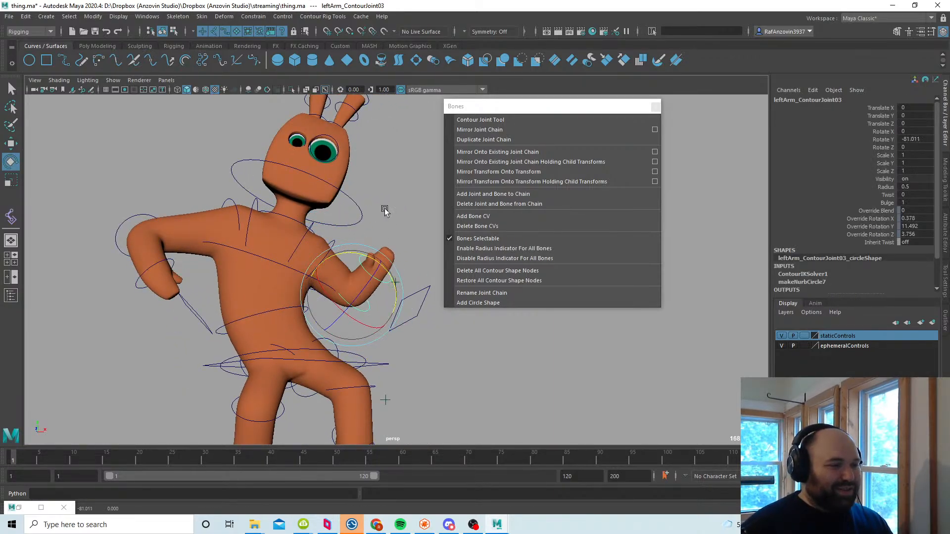
# Step: Rotate the left wrist joint leftArm_ContourJoint04 to about -41.2, -26.7 and 3.8 degrees in X, Y and Z
pyautogui.click(393, 251)
pyautogui.click(387, 283)
pyautogui.moveTo(398, 260); pyautogui.dragTo(377, 248)
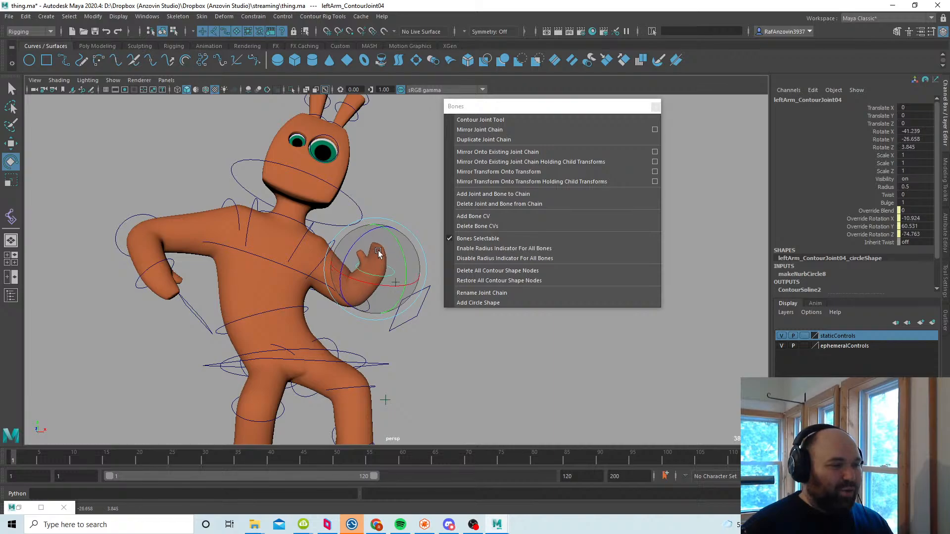
pyautogui.click(386, 165)
# Step: Apply a small extra rotation to the upper torso to refine the pose
pyautogui.keyDown('alt'); pyautogui.moveTo(398, 312); pyautogui.dragTo(251, 312, button='right'); pyautogui.keyUp('alt')
pyautogui.keyDown('alt'); pyautogui.moveTo(250, 312); pyautogui.dragTo(240, 305); pyautogui.keyUp('alt')
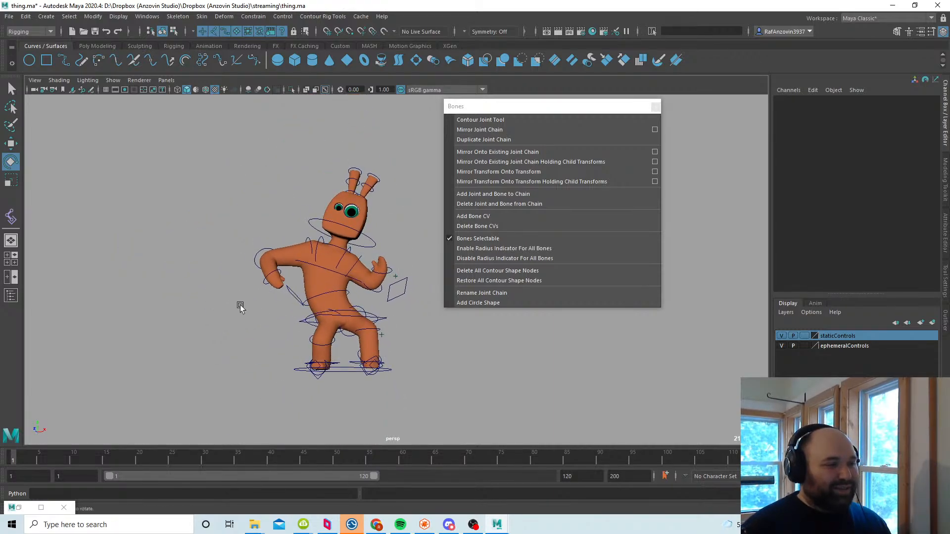
pyautogui.keyDown('alt'); pyautogui.moveTo(240, 305); pyautogui.dragTo(310, 300, button='right'); pyautogui.keyUp('alt')
pyautogui.keyDown('alt'); pyautogui.moveTo(310, 300); pyautogui.dragTo(333, 312, button='middle'); pyautogui.keyUp('alt')
pyautogui.click(347, 260)
pyautogui.moveTo(360, 306)
pyautogui.mouseDown()
pyautogui.moveTo(375, 287)
pyautogui.moveTo(368, 298)
pyautogui.mouseUp()
pyautogui.click(432, 204)
# Step: Rotate the head control to bring the tilted head back upright
pyautogui.keyDown('alt'); pyautogui.moveTo(406, 257); pyautogui.dragTo(386, 275); pyautogui.keyUp('alt')
pyautogui.keyDown('alt'); pyautogui.moveTo(386, 275); pyautogui.dragTo(377, 330, button='right'); pyautogui.keyUp('alt')
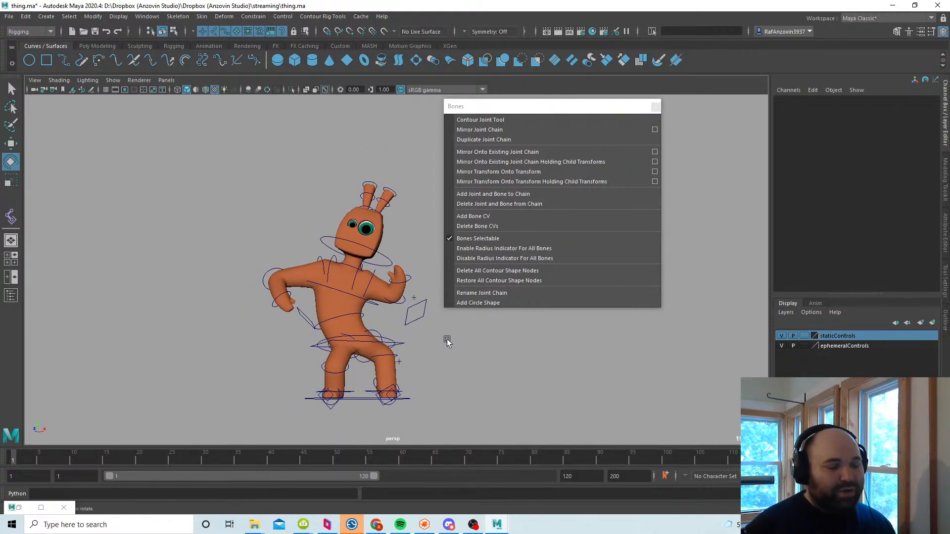
pyautogui.click(395, 266)
pyautogui.moveTo(374, 227); pyautogui.dragTo(346, 245)
pyautogui.press('w')
# Step: Examine the posed character from several angles
pyautogui.keyDown('alt'); pyautogui.moveTo(451, 349); pyautogui.dragTo(444, 375); pyautogui.keyUp('alt')
pyautogui.keyDown('alt'); pyautogui.moveTo(443, 375); pyautogui.dragTo(442, 355, button='middle'); pyautogui.keyUp('alt')
pyautogui.keyDown('alt'); pyautogui.moveTo(442, 355); pyautogui.dragTo(443, 361, button='right'); pyautogui.keyUp('alt')
pyautogui.click(445, 375)
pyautogui.keyDown('alt'); pyautogui.moveTo(444, 361); pyautogui.dragTo(426, 369); pyautogui.keyUp('alt')
pyautogui.keyDown('alt'); pyautogui.moveTo(425, 369); pyautogui.dragTo(436, 353, button='middle'); pyautogui.keyUp('alt')
pyautogui.keyDown('alt'); pyautogui.moveTo(436, 354); pyautogui.dragTo(449, 375, button='right'); pyautogui.keyUp('alt')
pyautogui.keyDown('alt'); pyautogui.moveTo(449, 375); pyautogui.dragTo(441, 367); pyautogui.keyUp('alt')
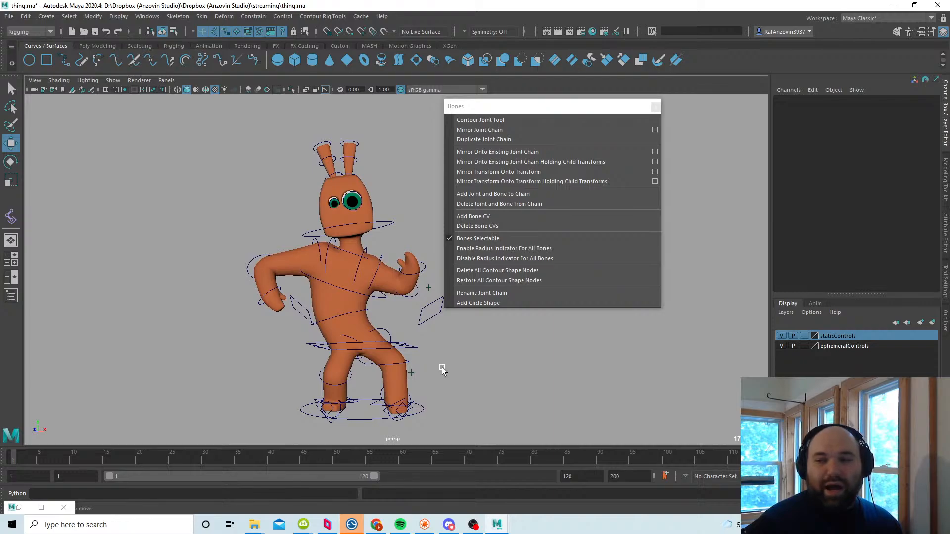
pyautogui.keyDown('alt'); pyautogui.moveTo(429, 354); pyautogui.dragTo(433, 347, button='middle'); pyautogui.keyUp('alt')
pyautogui.keyDown('alt'); pyautogui.moveTo(434, 347); pyautogui.dragTo(442, 362, button='right'); pyautogui.keyUp('alt')
pyautogui.keyDown('alt'); pyautogui.moveTo(441, 362); pyautogui.dragTo(423, 354); pyautogui.keyUp('alt')
pyautogui.keyDown('alt'); pyautogui.moveTo(424, 354); pyautogui.dragTo(431, 369, button='middle'); pyautogui.keyUp('alt')
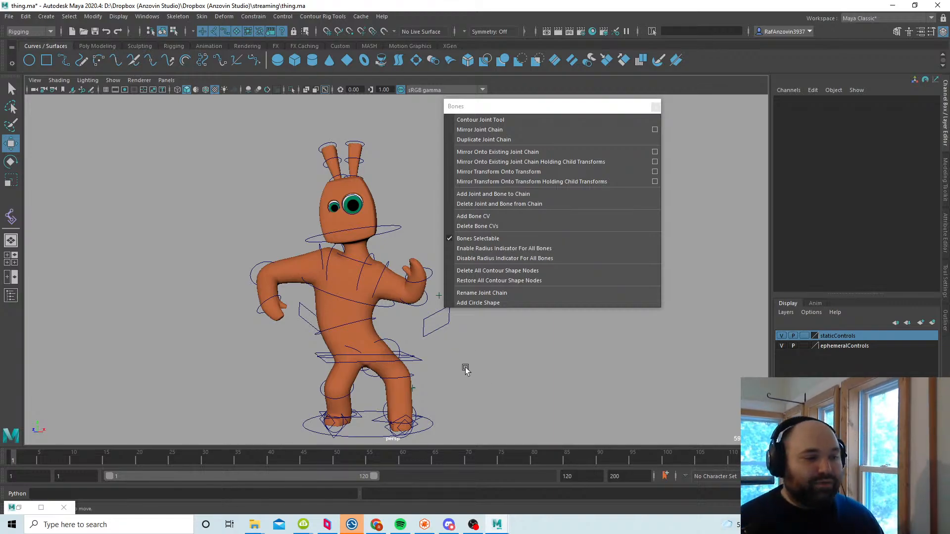
# Step: Add a bone CV to the right forearm below the elbow and pull it outward to about 1.19, 1.08, 6.31
pyautogui.scroll(5, 297, 341)
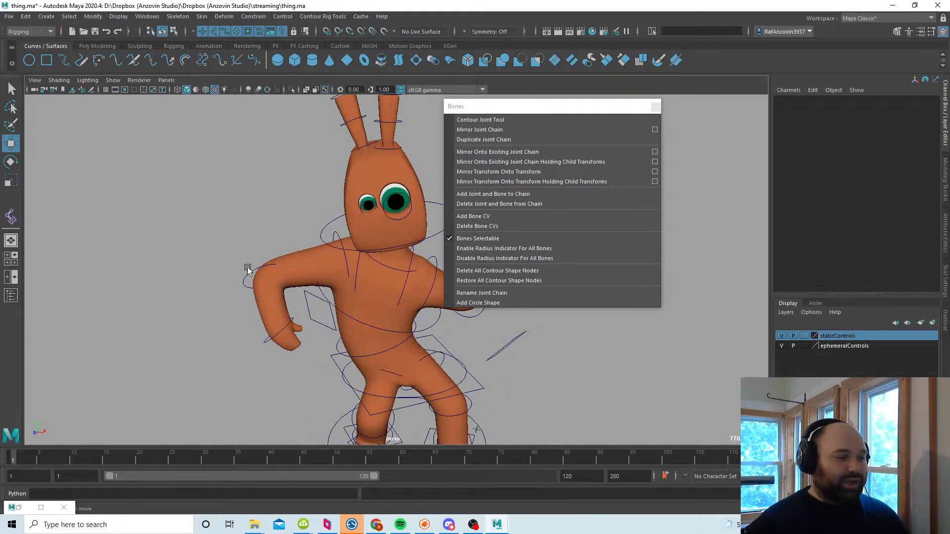
pyautogui.click(265, 277)
pyautogui.keyDown('alt'); pyautogui.moveTo(305, 307); pyautogui.dragTo(337, 305, button='middle'); pyautogui.keyUp('alt')
pyautogui.scroll(2, 336, 330)
pyautogui.click(472, 216)
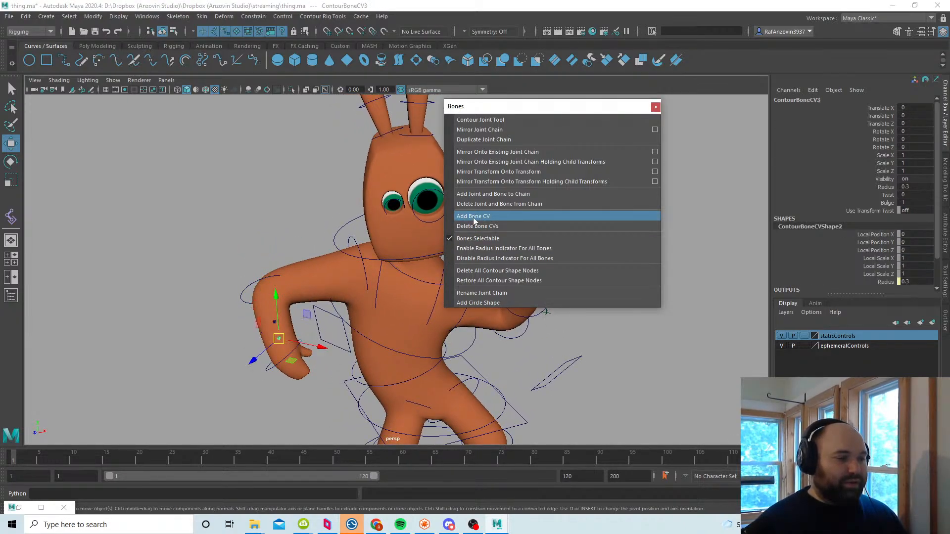
pyautogui.moveTo(280, 338); pyautogui.dragTo(246, 346)
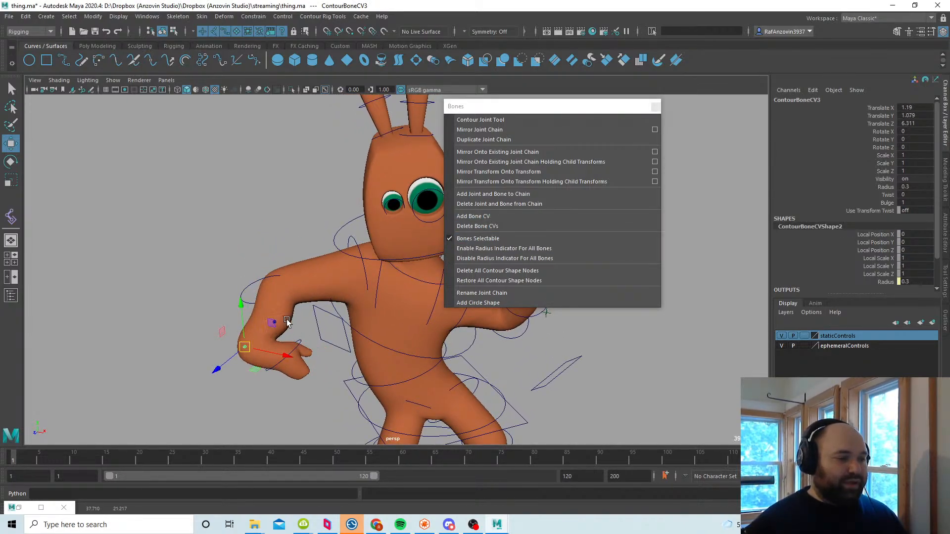
# Step: Move the right forearm's bone CV nearest the elbow down beside the other forearm CV, to about -0.03, 1.7, 6.65
pyautogui.click(279, 319)
pyautogui.click(280, 320)
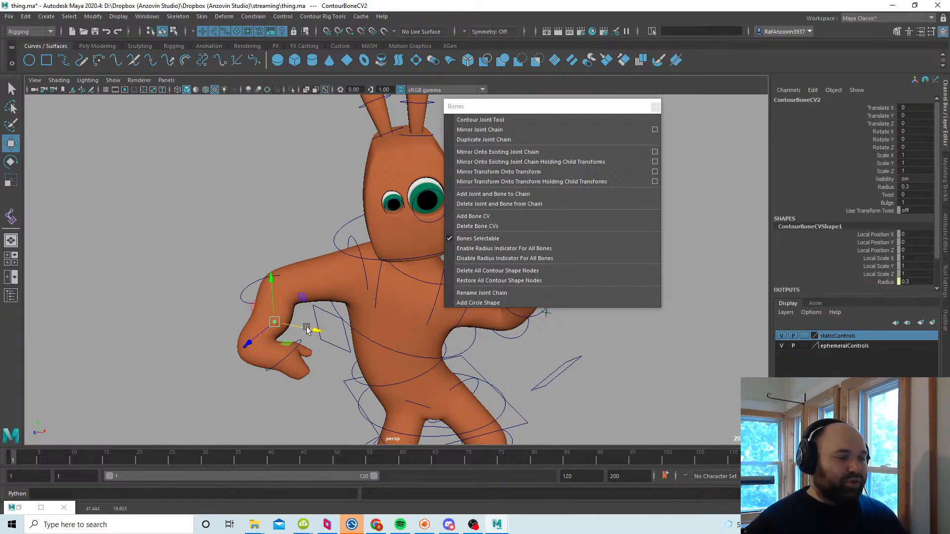
pyautogui.click(251, 283)
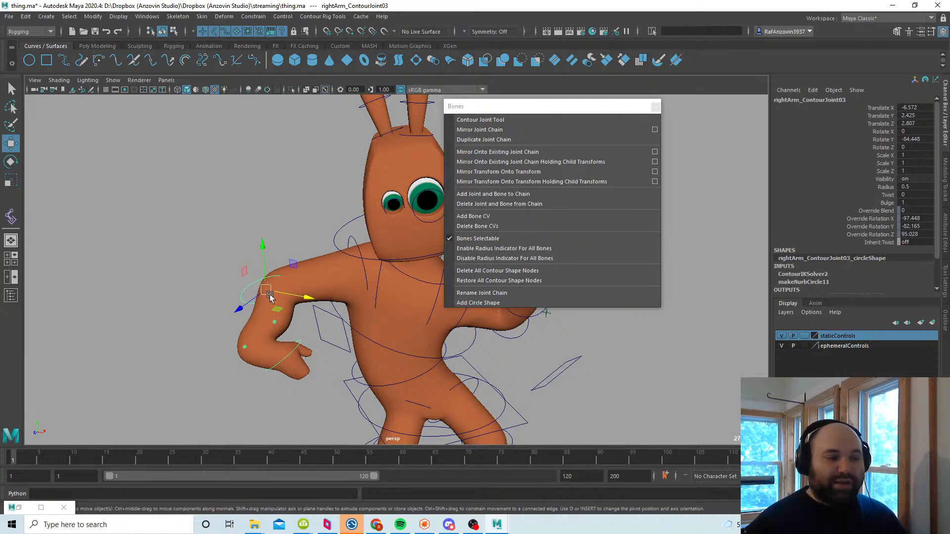
pyautogui.click(218, 324)
pyautogui.click(275, 321)
pyautogui.moveTo(275, 323); pyautogui.dragTo(267, 381)
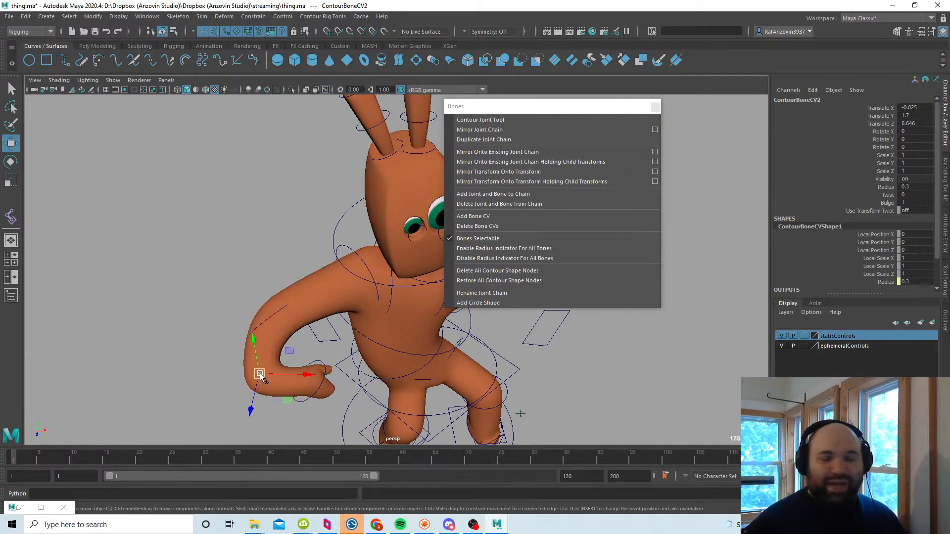
pyautogui.keyDown('alt'); pyautogui.moveTo(258, 378); pyautogui.dragTo(246, 350); pyautogui.keyUp('alt')
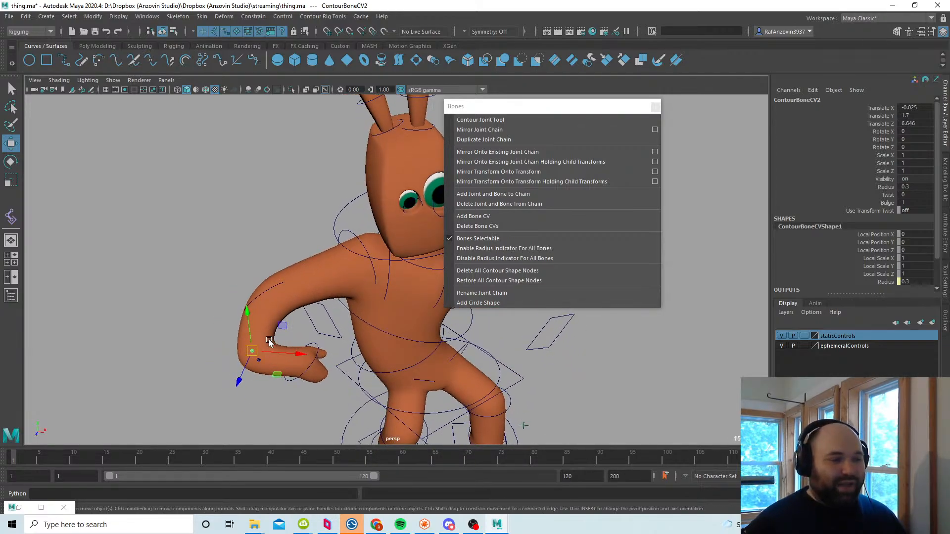
# Step: Examine how the body mesh's edges deform around the bent right arm from several angles and distances
pyautogui.click(307, 353)
pyautogui.keyDown('alt'); pyautogui.moveTo(297, 361); pyautogui.dragTo(319, 340, button='middle'); pyautogui.keyUp('alt')
pyautogui.scroll(1, 314, 350)
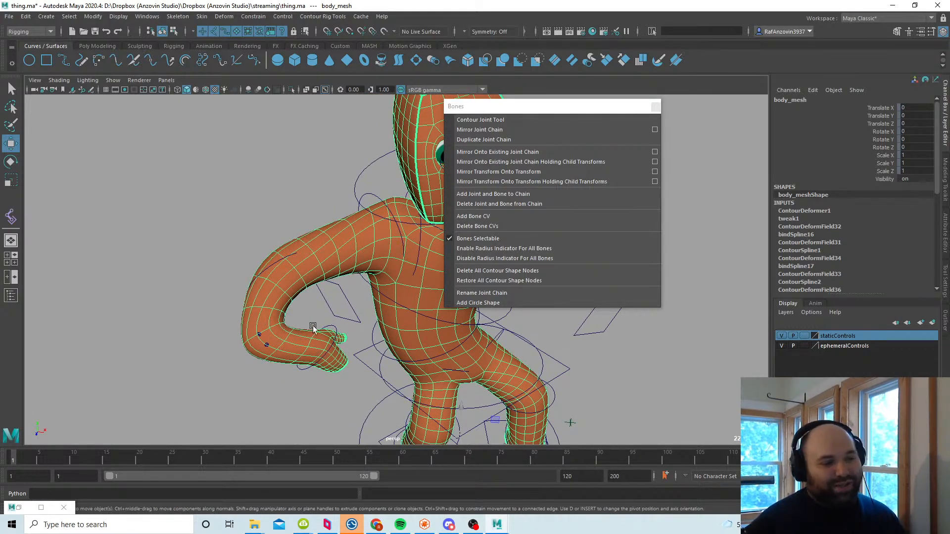
pyautogui.scroll(2, 312, 331)
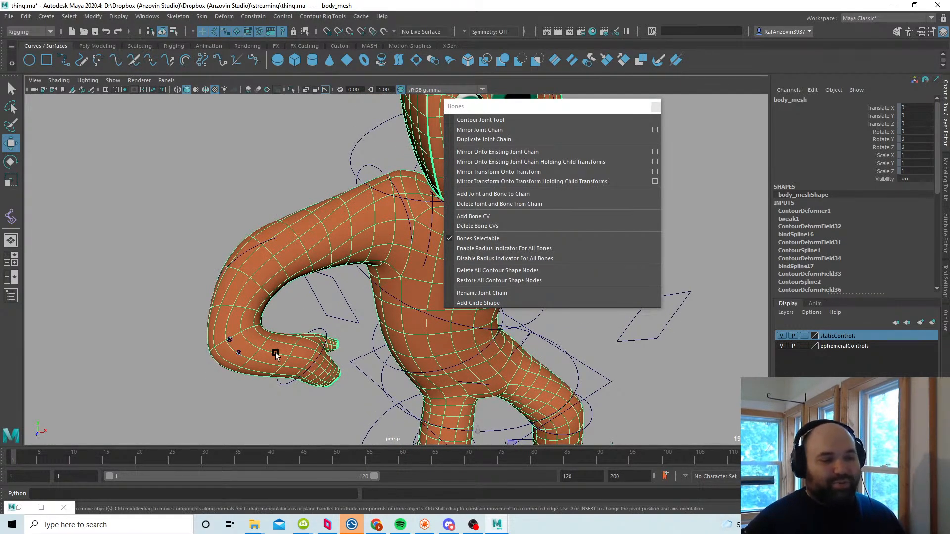
pyautogui.moveTo(276, 354)
pyautogui.keyDown('alt'); pyautogui.mouseDown()
pyautogui.moveTo(291, 373)
pyautogui.moveTo(278, 336)
pyautogui.mouseUp(); pyautogui.keyUp('alt')
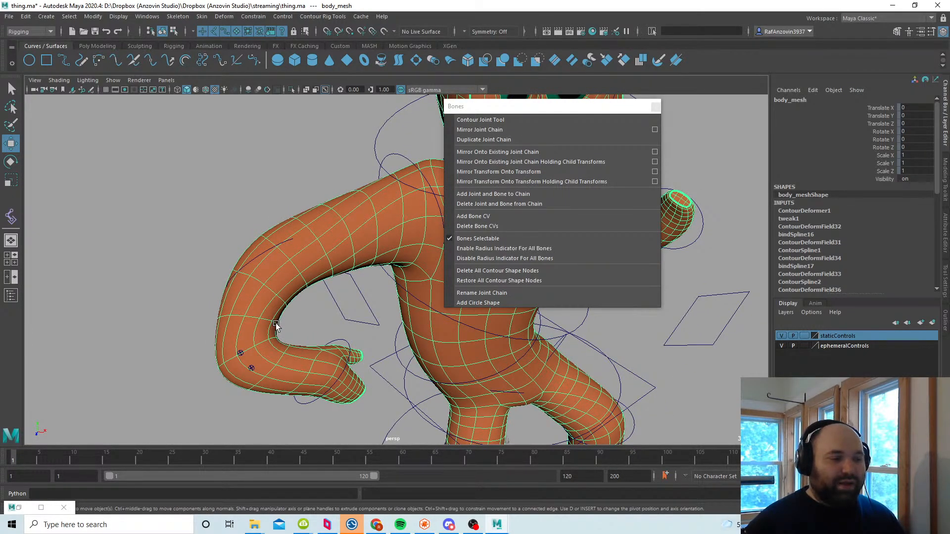
pyautogui.keyDown('alt'); pyautogui.moveTo(296, 347); pyautogui.dragTo(300, 377); pyautogui.keyUp('alt')
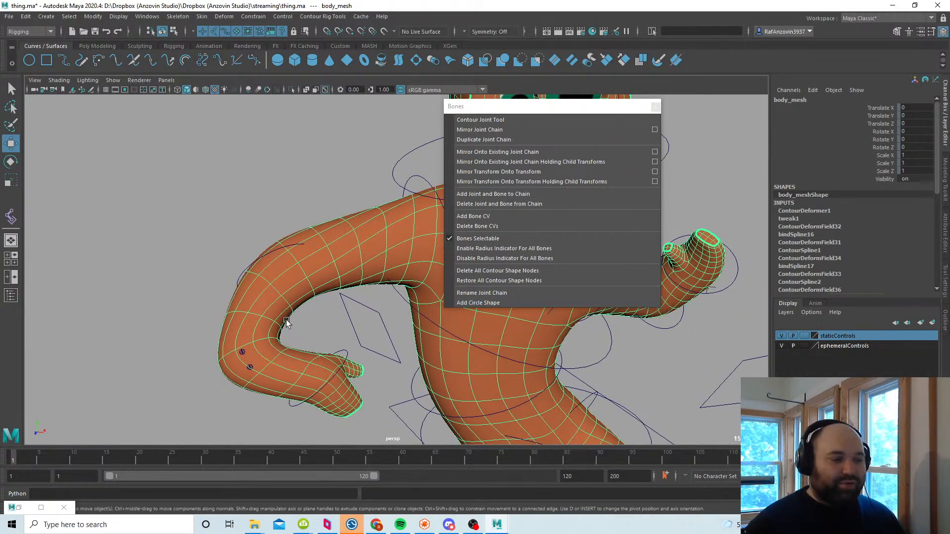
pyautogui.keyDown('alt'); pyautogui.moveTo(395, 348); pyautogui.dragTo(367, 369, button='middle'); pyautogui.keyUp('alt')
pyautogui.keyDown('alt'); pyautogui.moveTo(366, 369); pyautogui.dragTo(318, 362, button='right'); pyautogui.keyUp('alt')
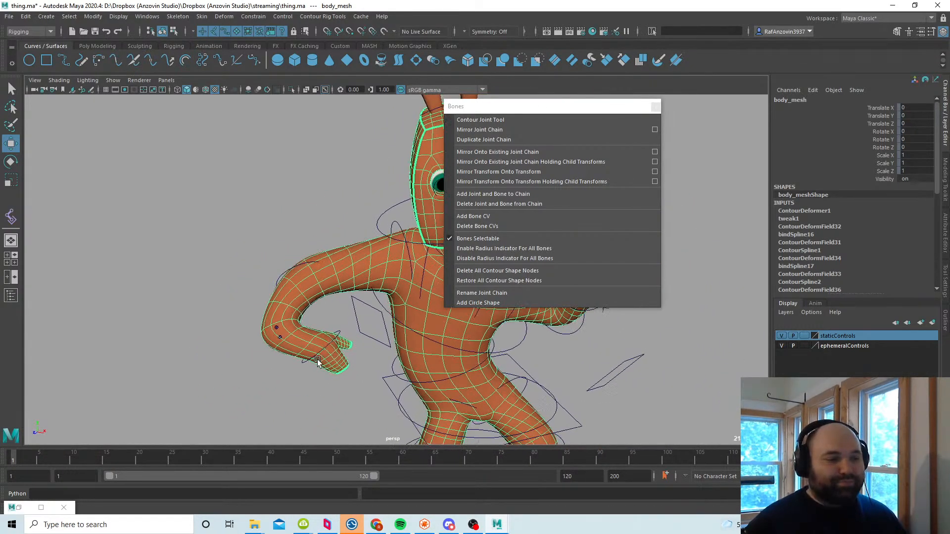
pyautogui.keyDown('alt'); pyautogui.moveTo(430, 371); pyautogui.dragTo(367, 366, button='middle'); pyautogui.keyUp('alt')
pyautogui.keyDown('alt'); pyautogui.moveTo(366, 366); pyautogui.dragTo(346, 350, button='right'); pyautogui.keyUp('alt')
pyautogui.keyDown('alt'); pyautogui.moveTo(346, 351); pyautogui.dragTo(365, 354); pyautogui.keyUp('alt')
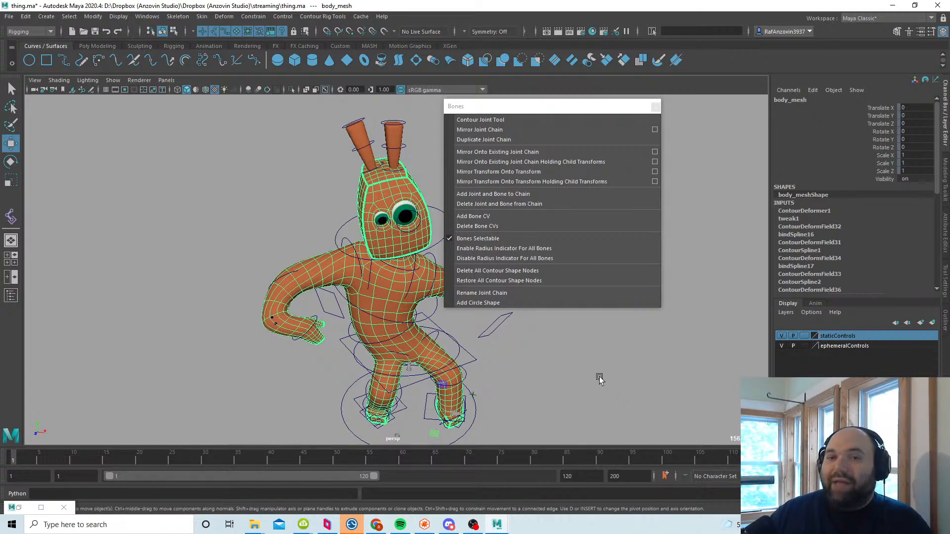
pyautogui.click(305, 375)
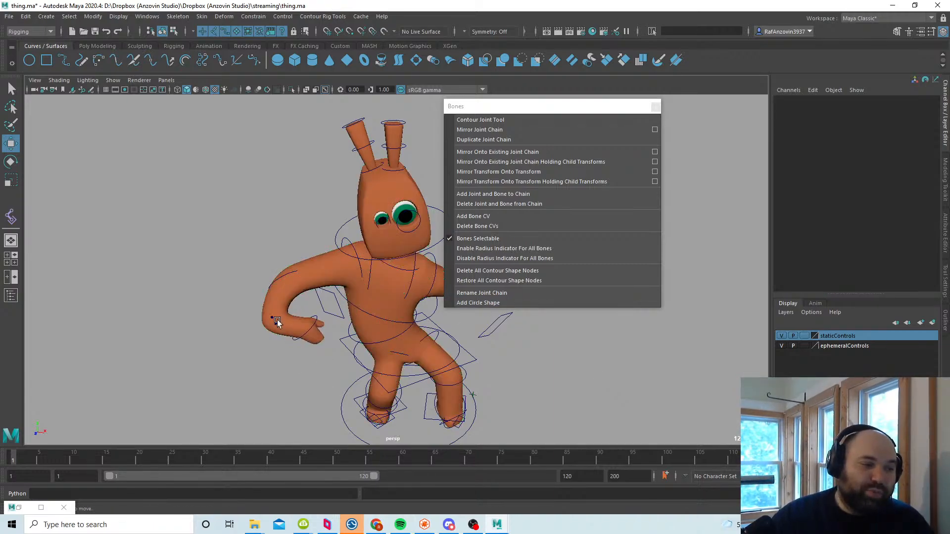
# Step: Turn on Use Transform Twist for the right forearm's bone CV nearer the hand
pyautogui.click(276, 323)
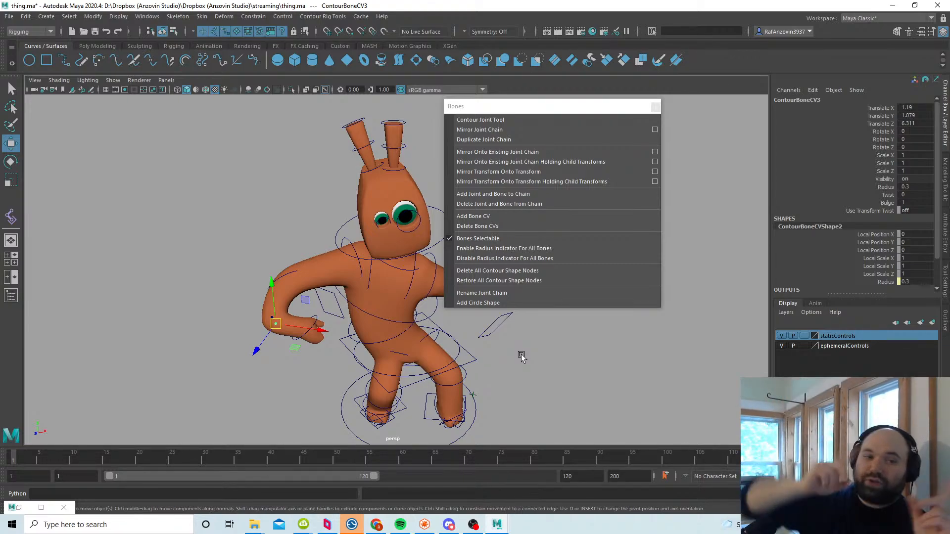
pyautogui.doubleClick(909, 210)
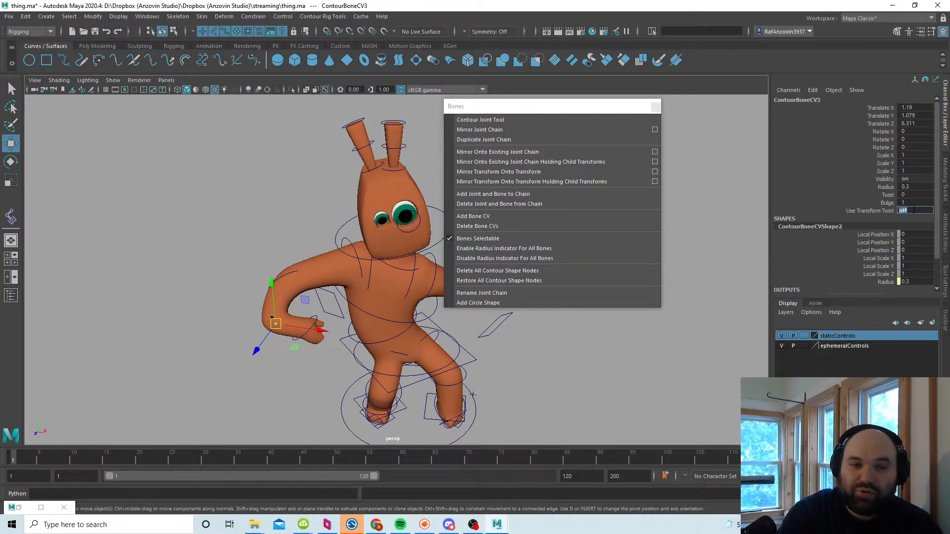
pyautogui.write('1')
pyautogui.press('Return')
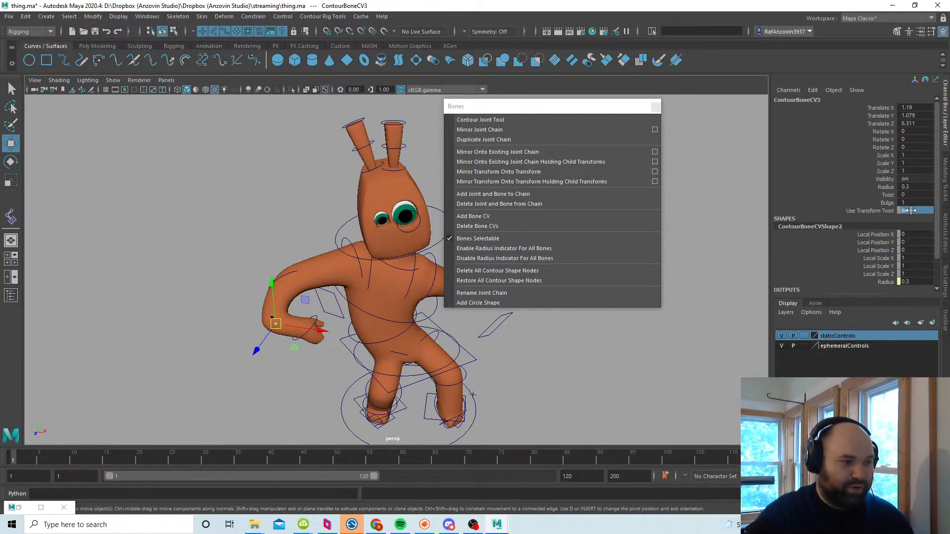
# Step: Show wireframe over the shaded model and rotate the selected forearm bone CV about X to about -17.7
pyautogui.press('e')
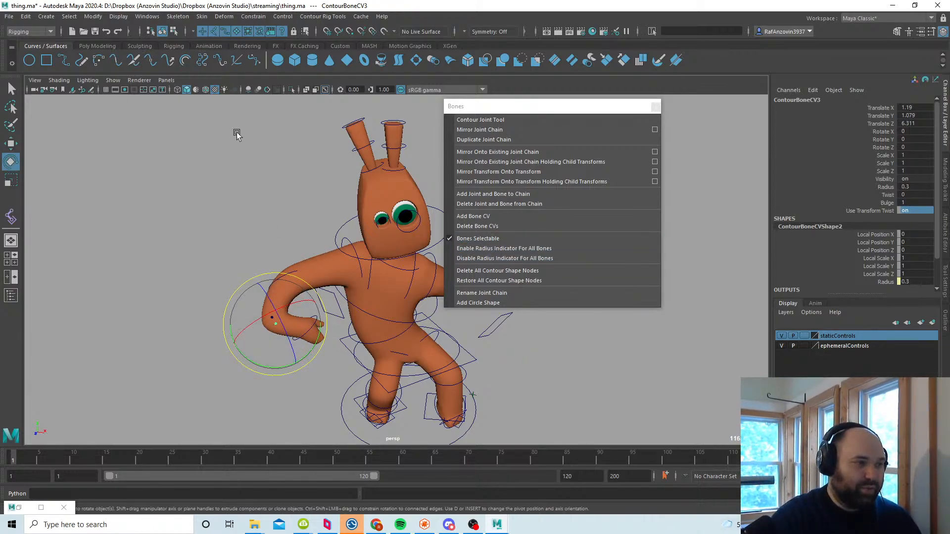
pyautogui.click(196, 89)
pyautogui.moveTo(302, 317)
pyautogui.mouseDown()
pyautogui.moveTo(284, 321)
pyautogui.moveTo(301, 300)
pyautogui.mouseUp()
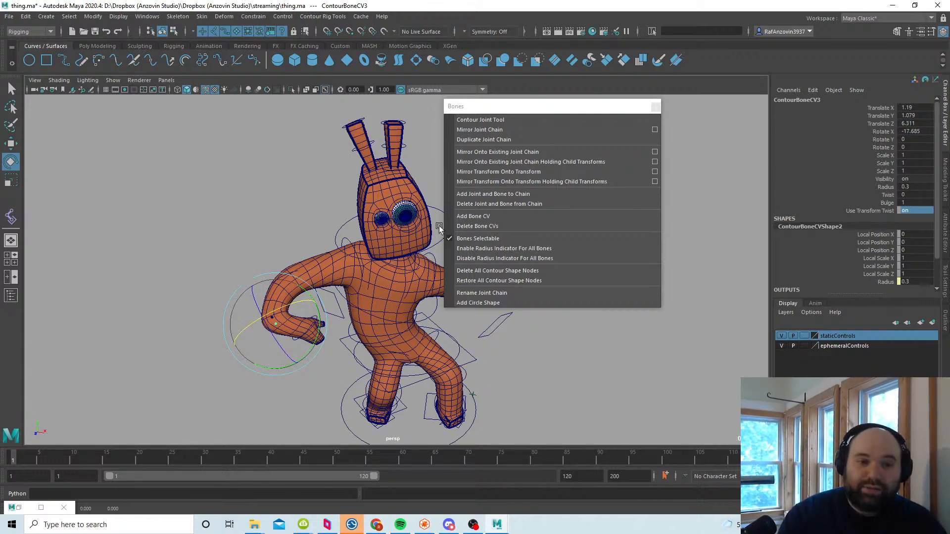
# Step: Try a Twist of about 91.7 on the selected forearm bone CV, and undo it
pyautogui.click(876, 195)
pyautogui.moveTo(200, 261); pyautogui.dragTo(235, 264, button='middle')
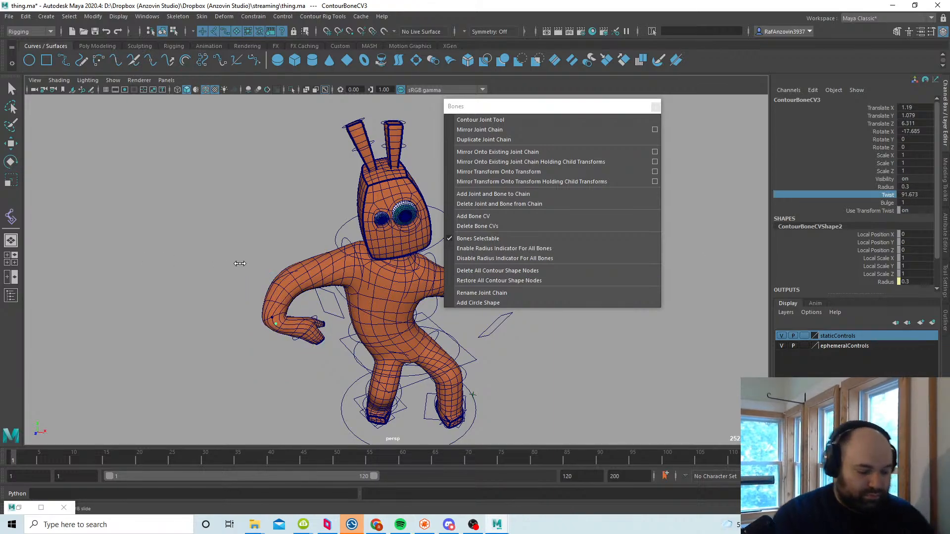
pyautogui.hotkey('ctrl', 'z')
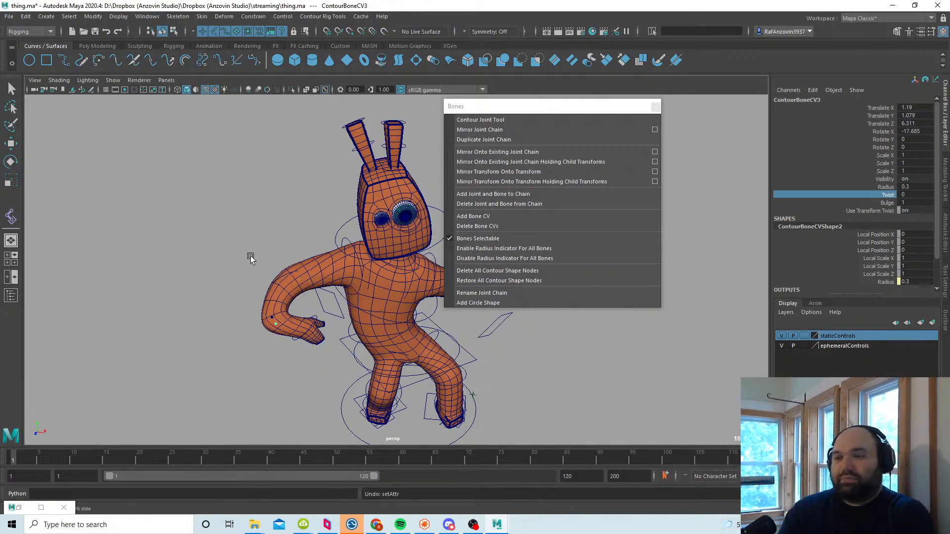